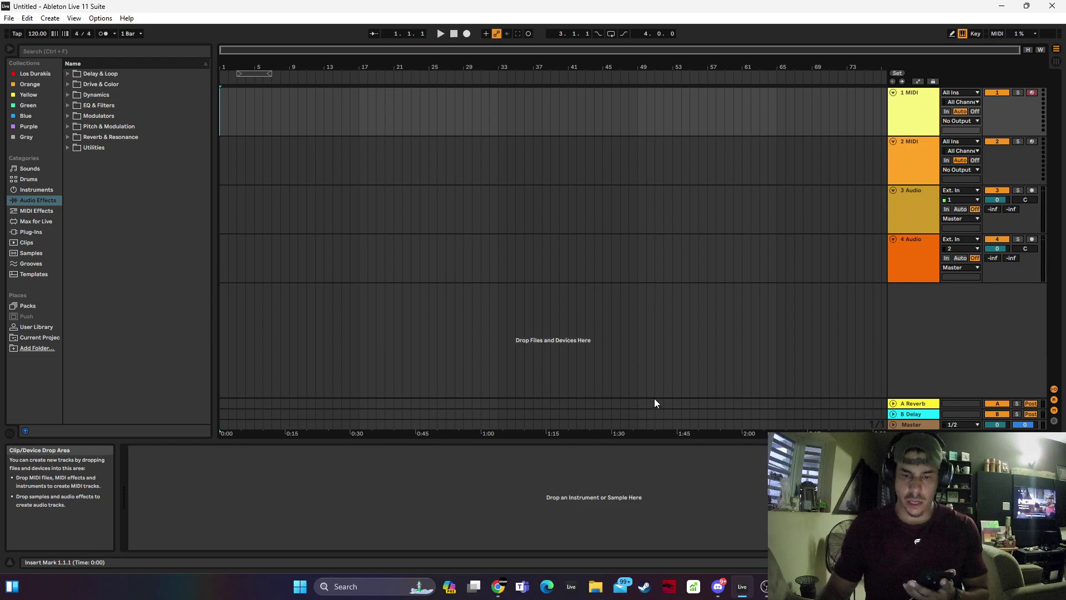
click(499, 586)
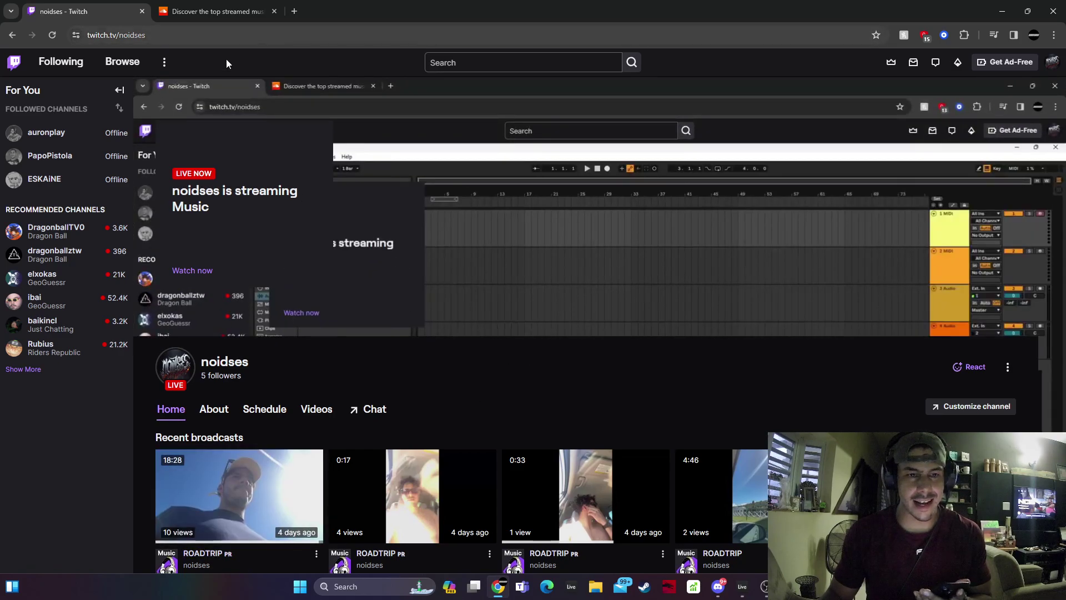
click(217, 11)
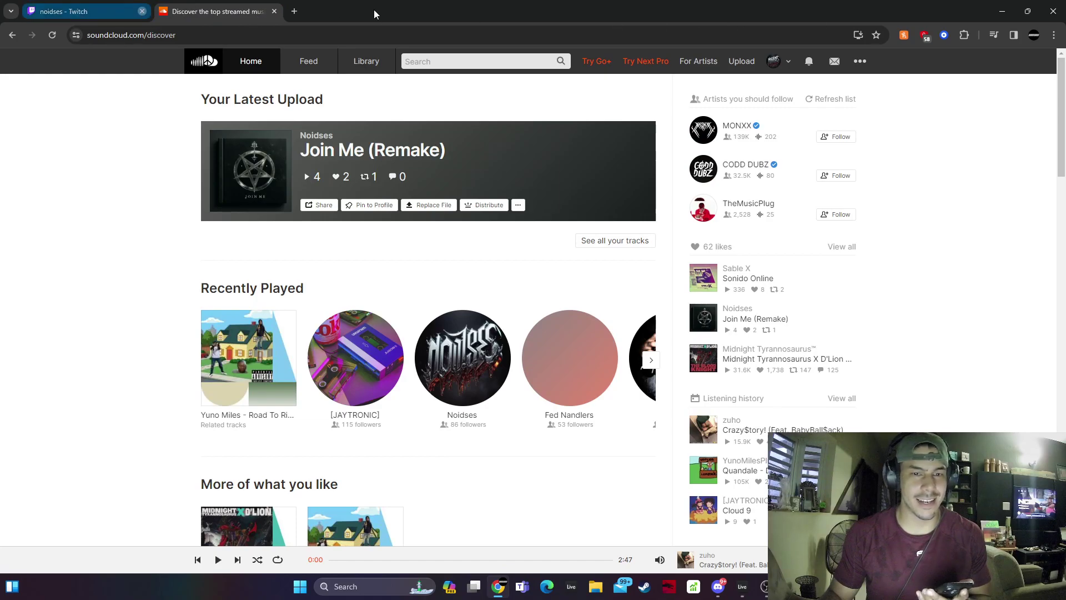
click(1001, 11)
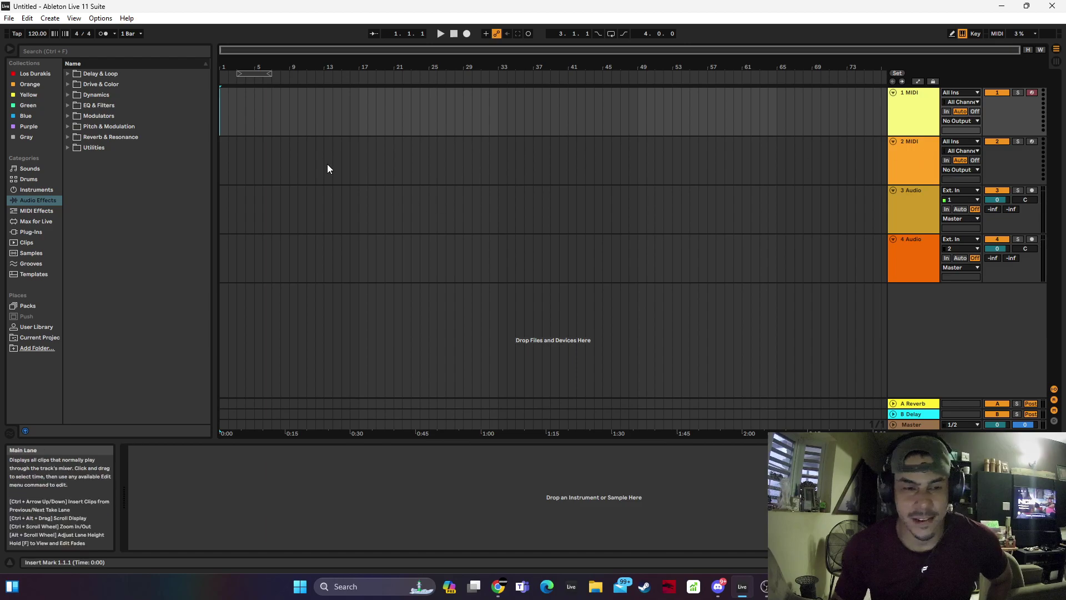
click(762, 594)
click(762, 594)
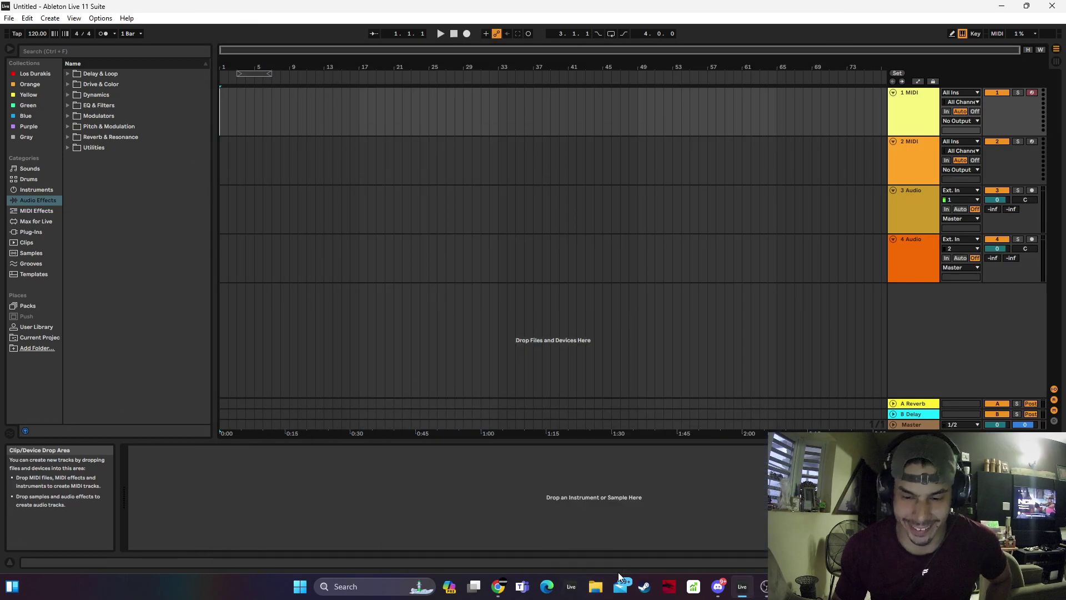
Find the Splice app with the Windows search for "splice" and launch it
click(380, 588)
text(splice)
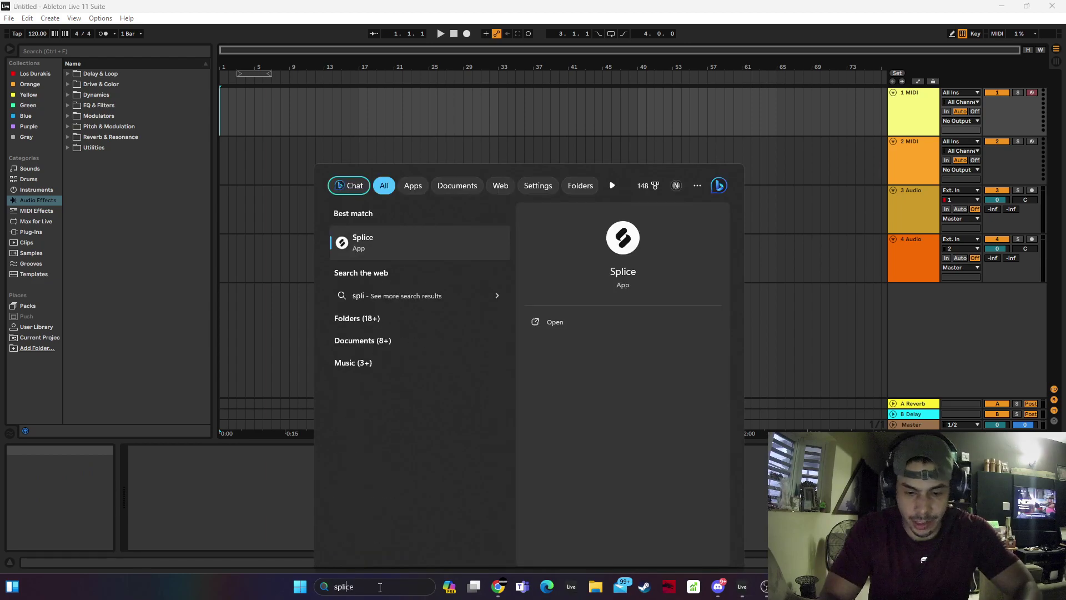
click(481, 247)
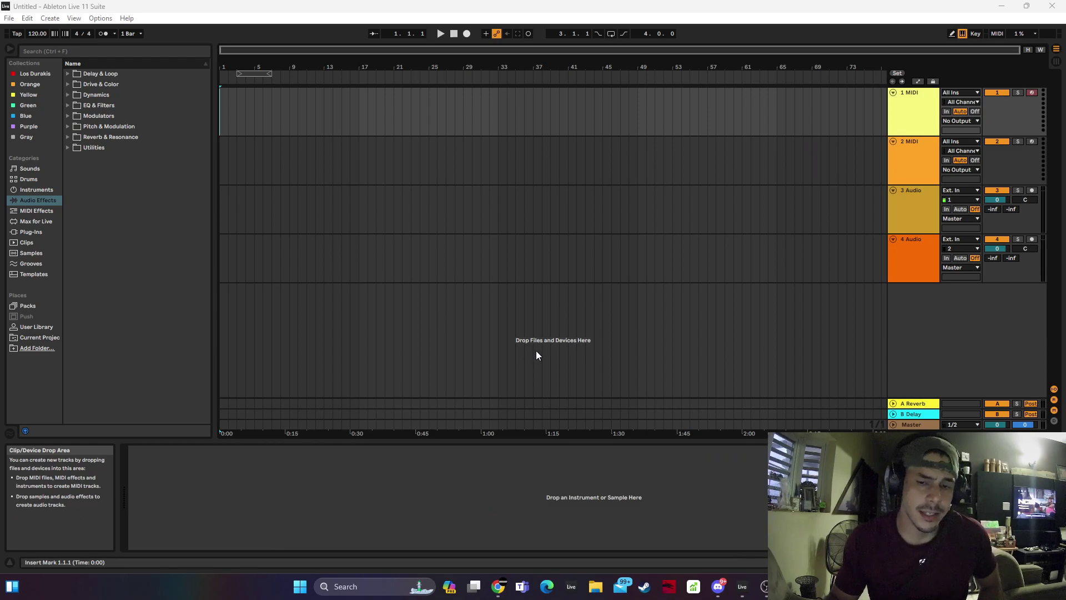
drag(516, 338, 598, 391)
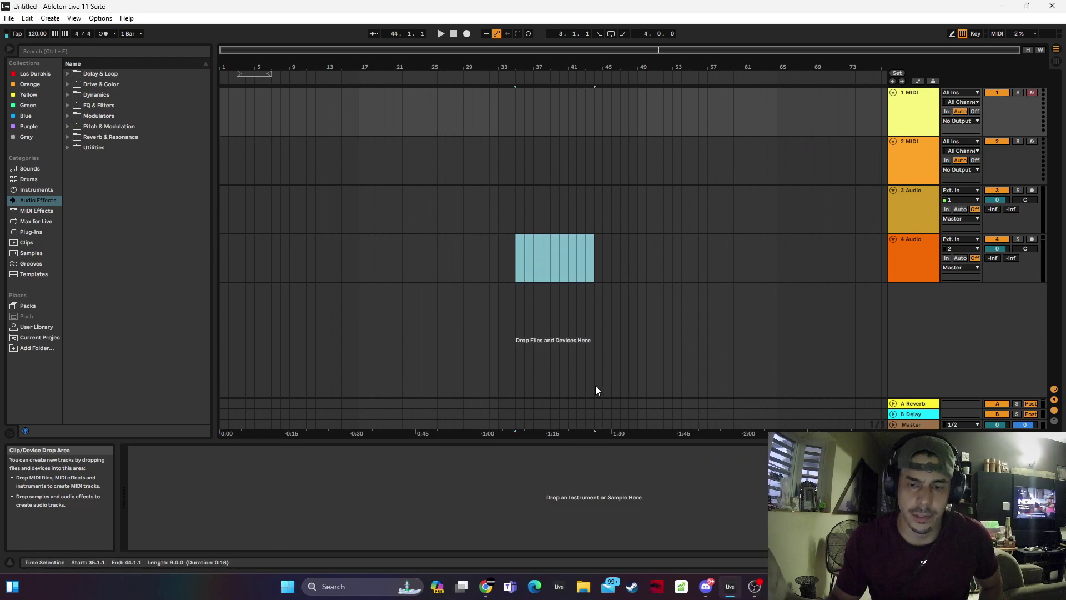
click(546, 265)
click(519, 262)
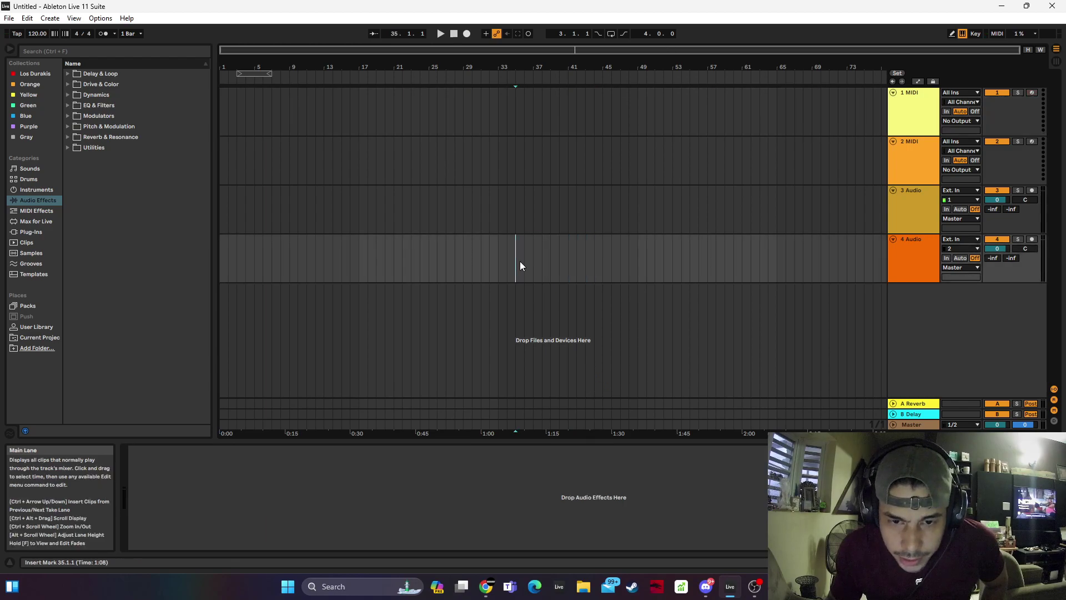
Search Splice for "dnb" samples and dismiss the survey banner above the results
click(754, 586)
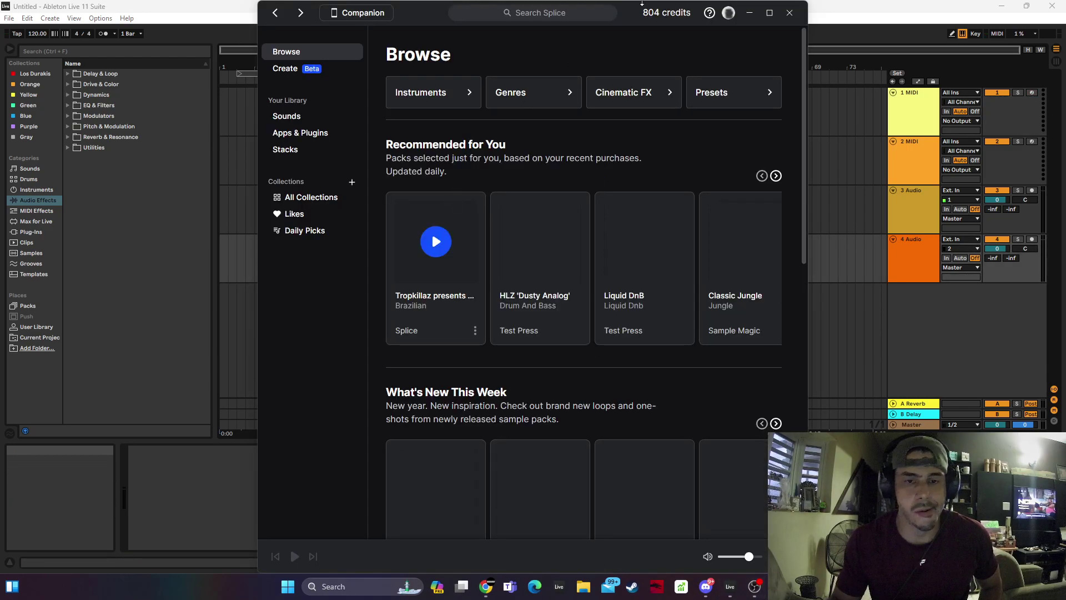
click(582, 13)
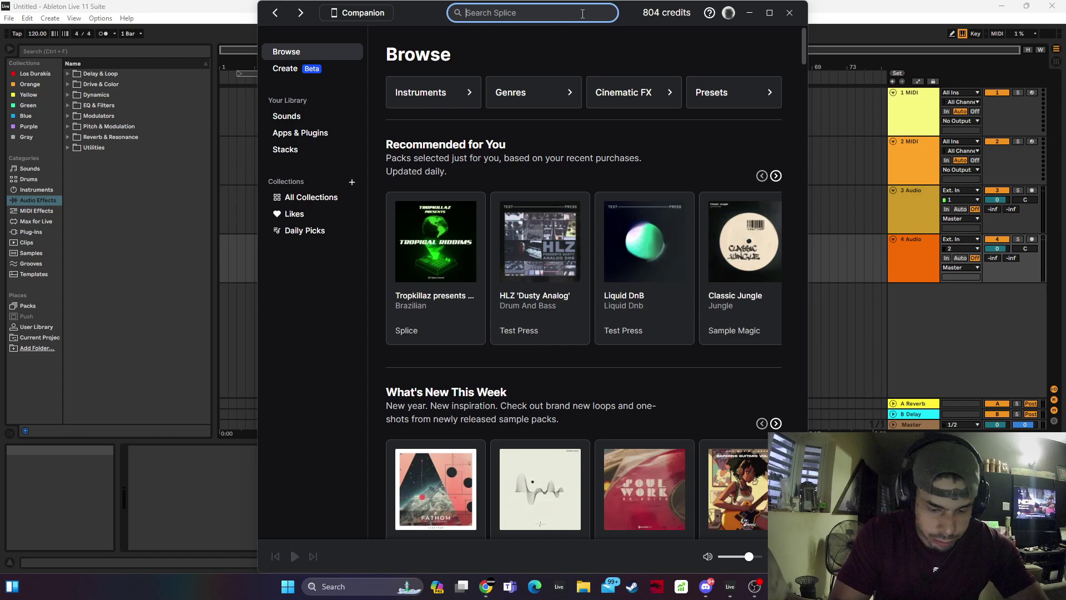
text(n)
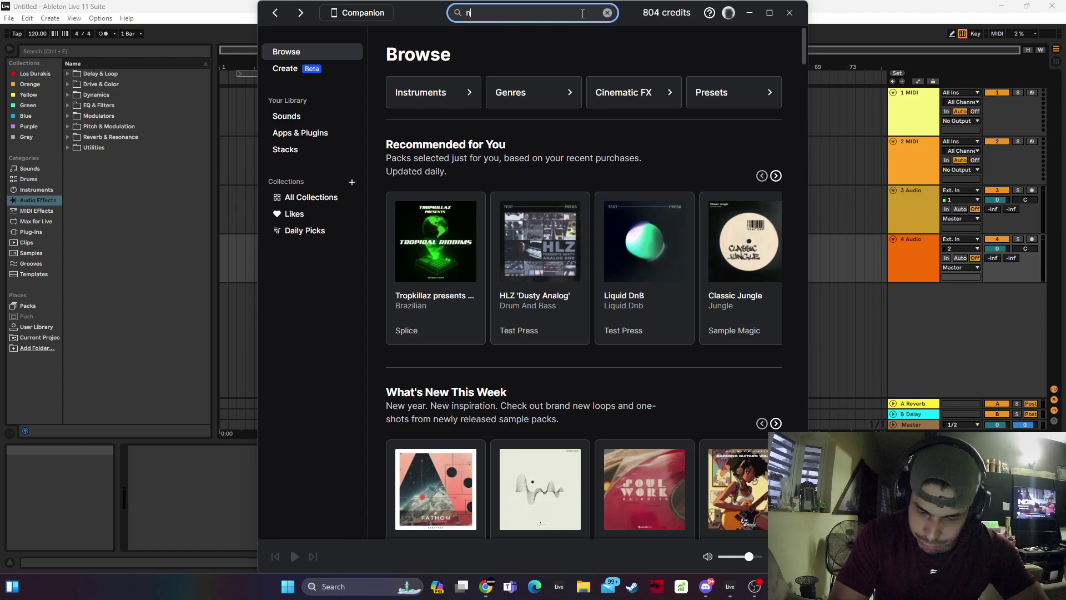
text(nb)
key(Return)
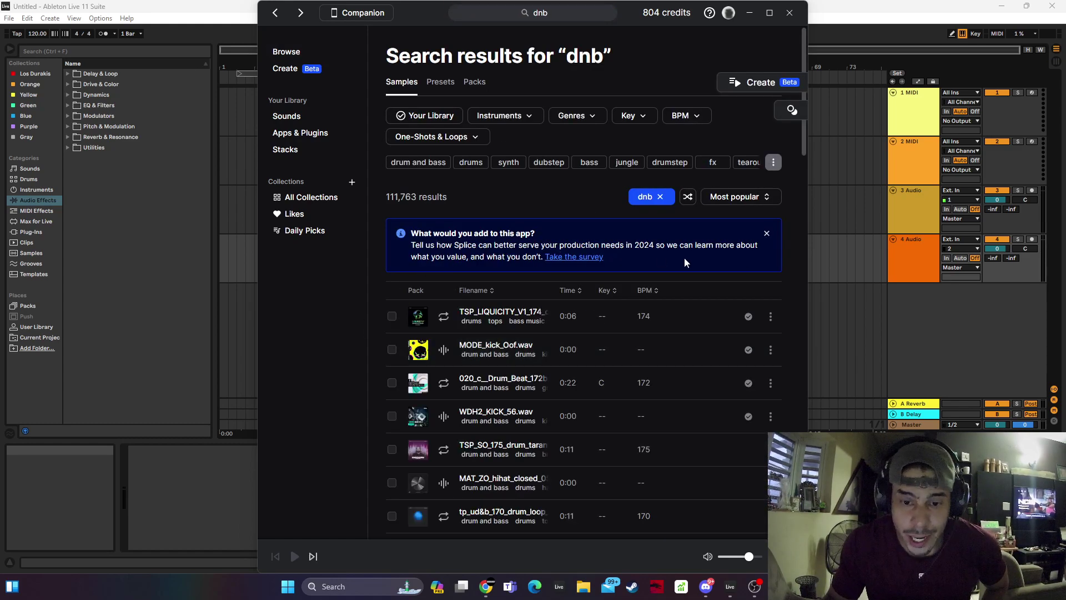
click(767, 233)
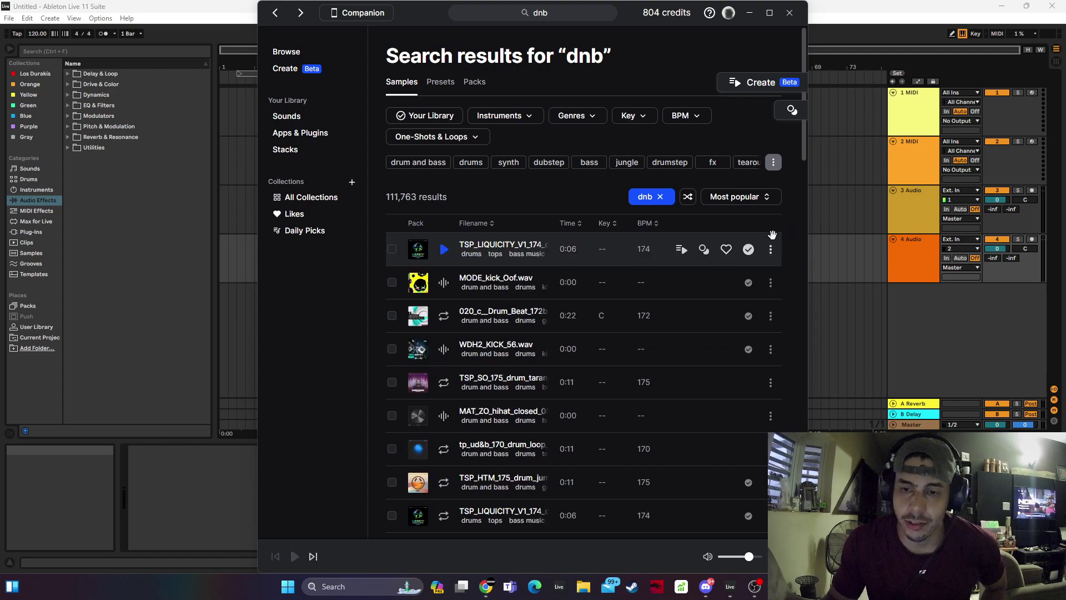
Preview several of the first dnb samples, including the TSP_LIQUICITY loop, WDH2_KICK_56 and MAT_ZO_hihat_closed_05
click(443, 249)
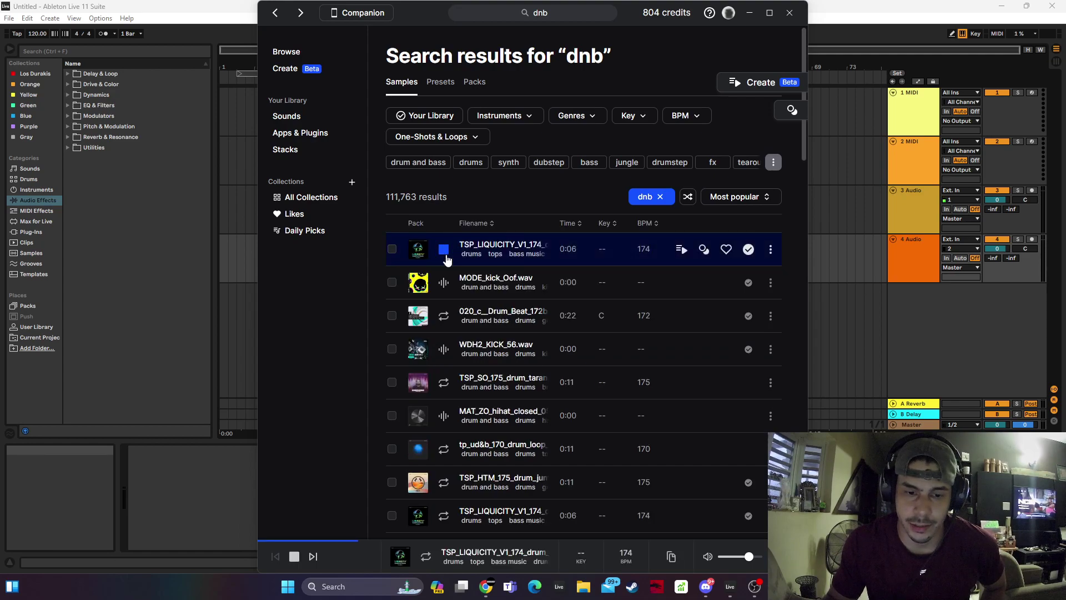
click(447, 354)
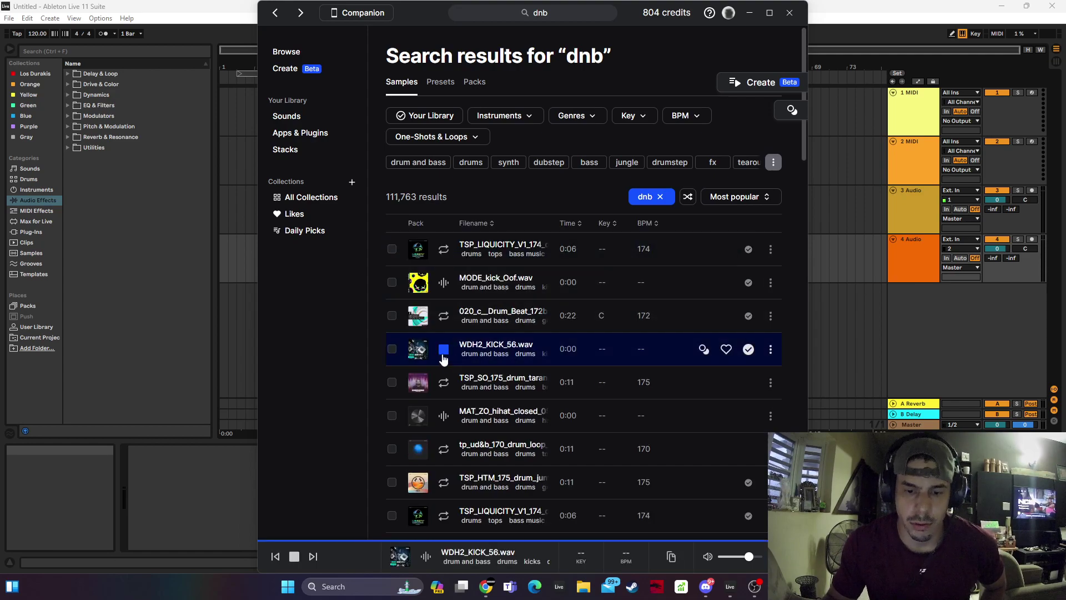
click(444, 383)
click(443, 418)
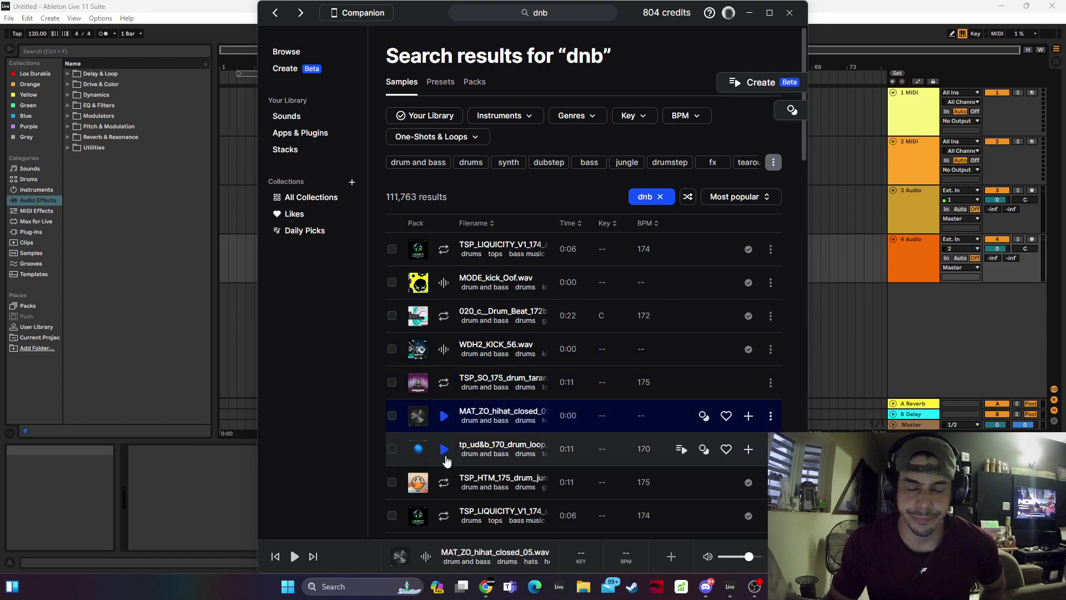
click(443, 451)
click(442, 413)
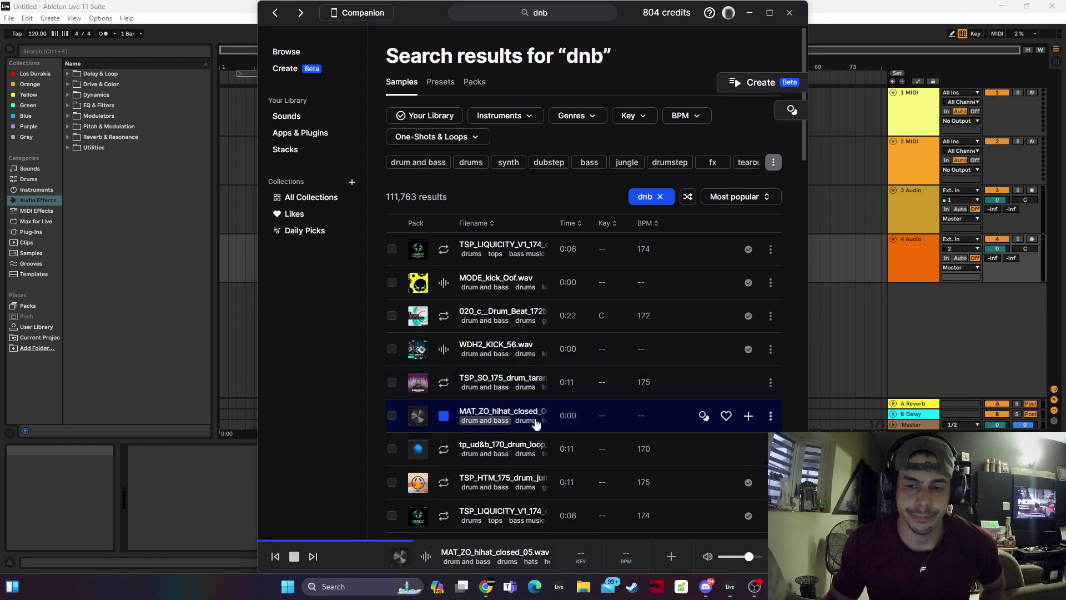
Preview the TSP_HTM_175 drum jump-up loop, place it at bar 1 of audio track 3 in Ableton Live and play it briefly
click(444, 482)
drag(445, 483, 229, 208)
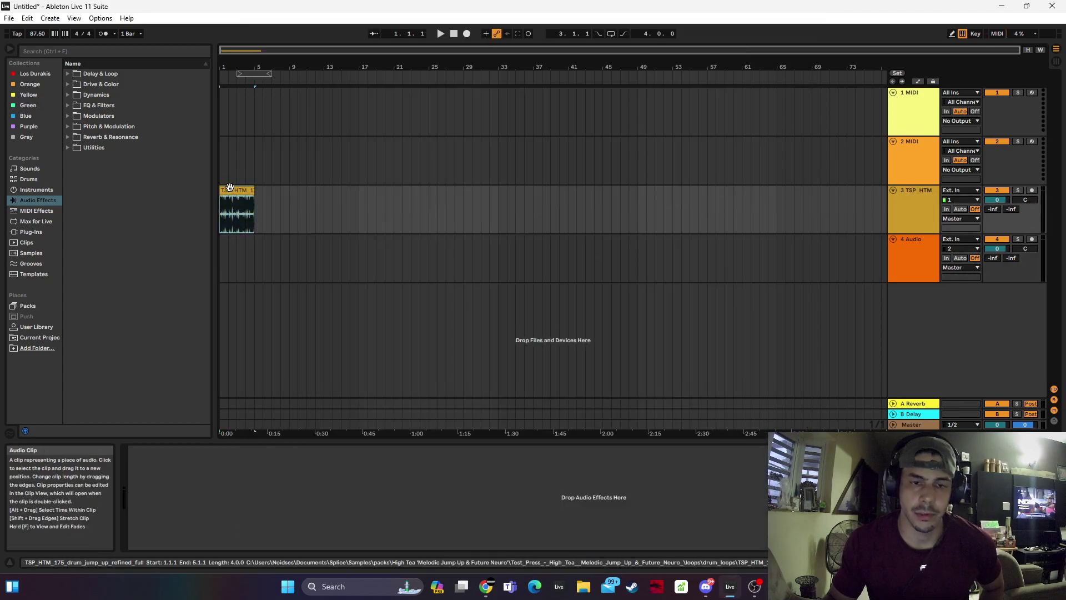
key(space)
key(space)
Set the project tempo to 175 BPM and play the drum loop at that speed
click(39, 35)
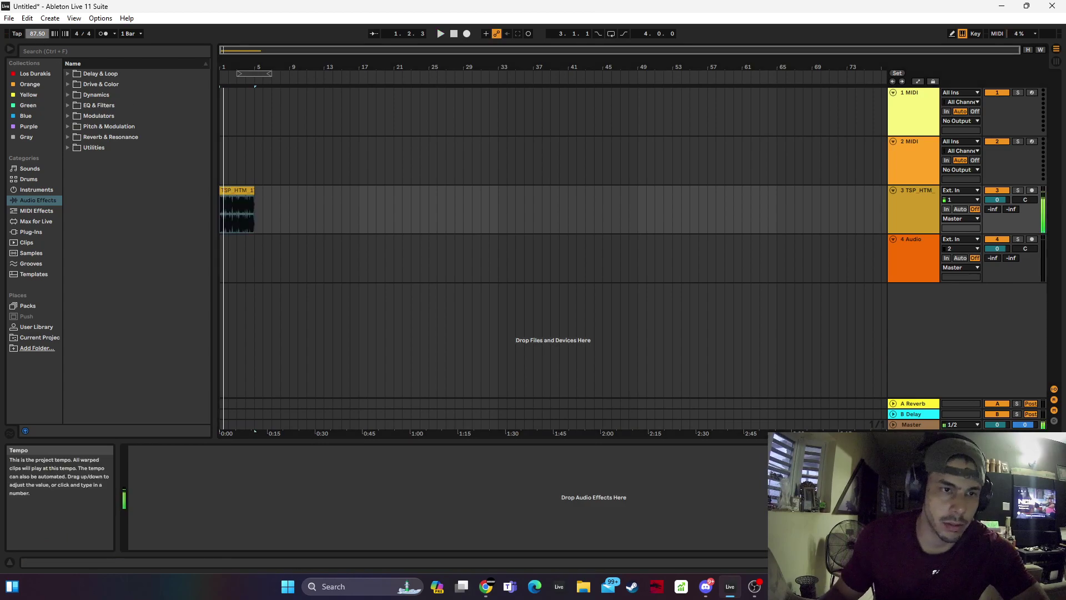
text(175)
key(Return)
key(space)
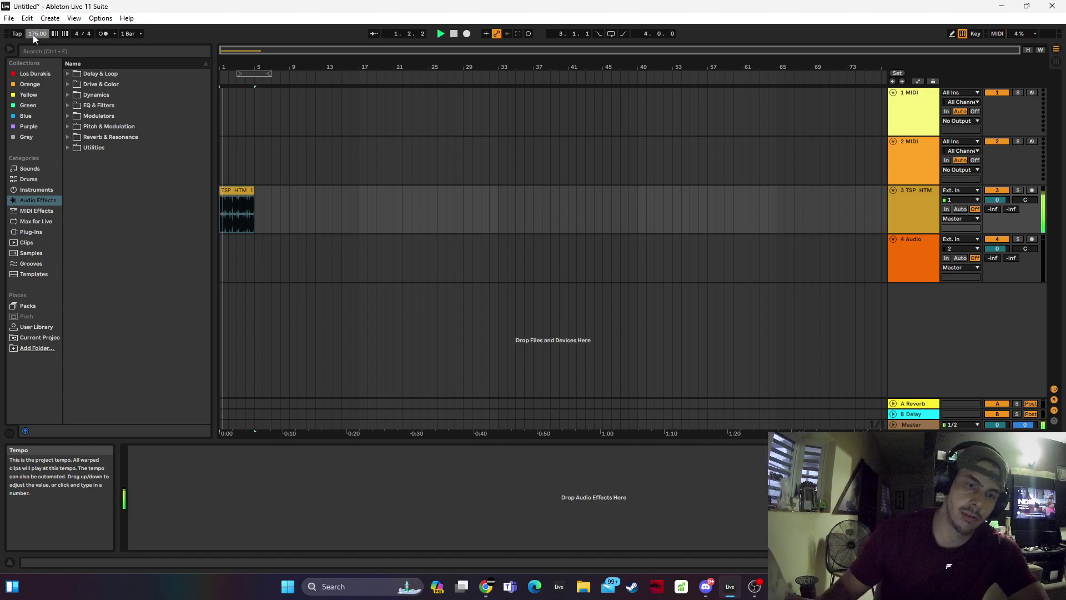
key(space)
Turn off Warp for the drum loop clip and lay it out as two adjacent four-bar clips from bar 1
double_click(240, 191)
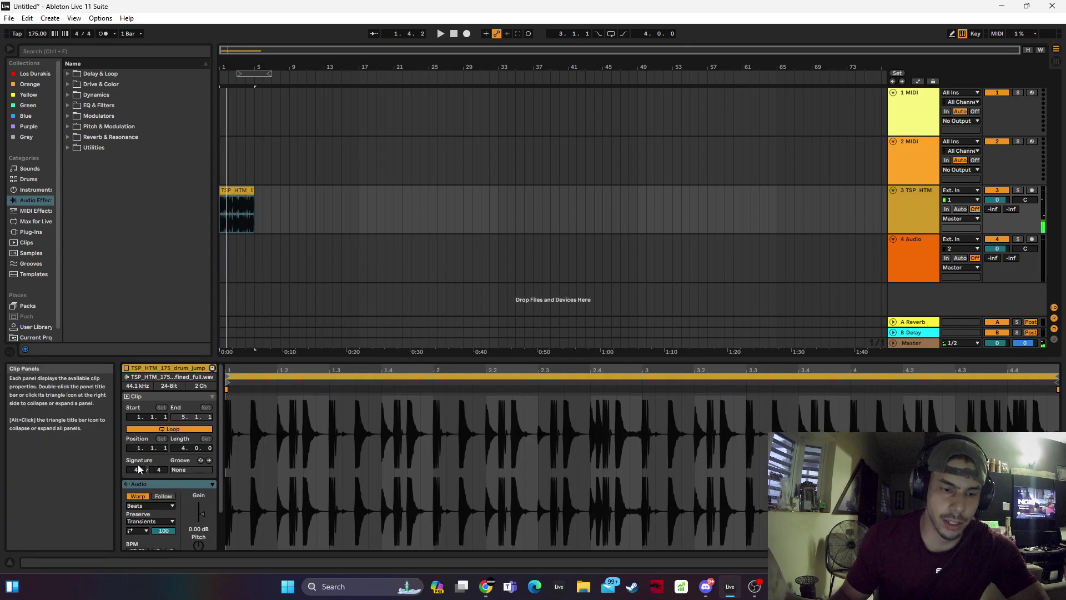
click(139, 498)
key(space)
key(shift+Tab)
drag(289, 190, 251, 191)
key(ctrl+d)
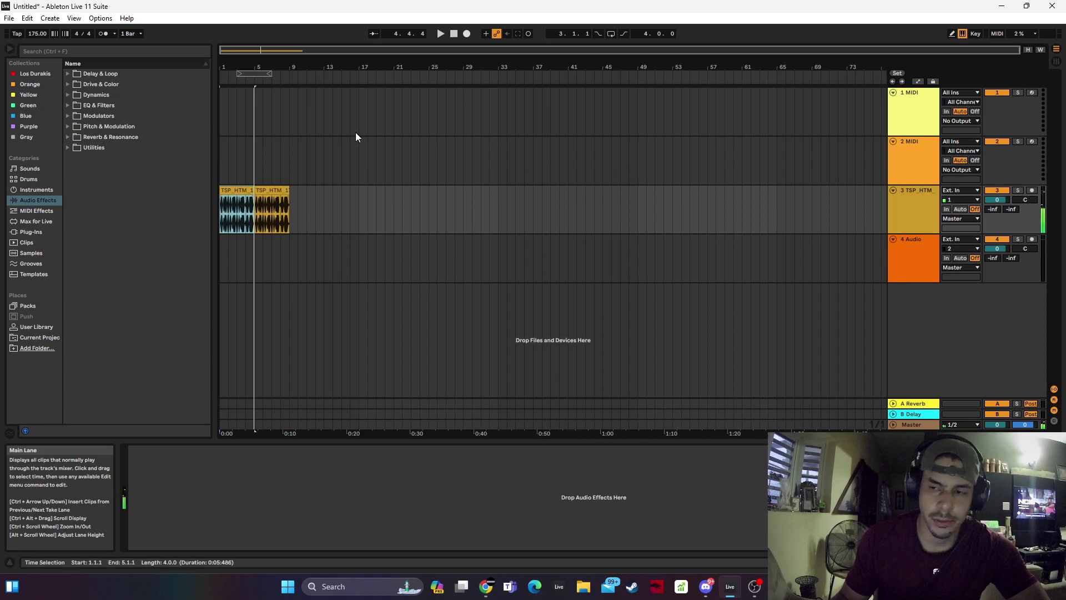
Slice the hits at 1.1.1 and 1.2.1 out of the first drum clip, three sixteenths each, and delete its leftover audio
drag(246, 69, 246, 100)
drag(247, 211, 268, 258)
key(ctrl+e)
key(Delete)
click(306, 190)
key(Delete)
Move the hit at 1.2.1 down to track 4 and delete the remaining loop clip starting at bar 5
click(233, 190)
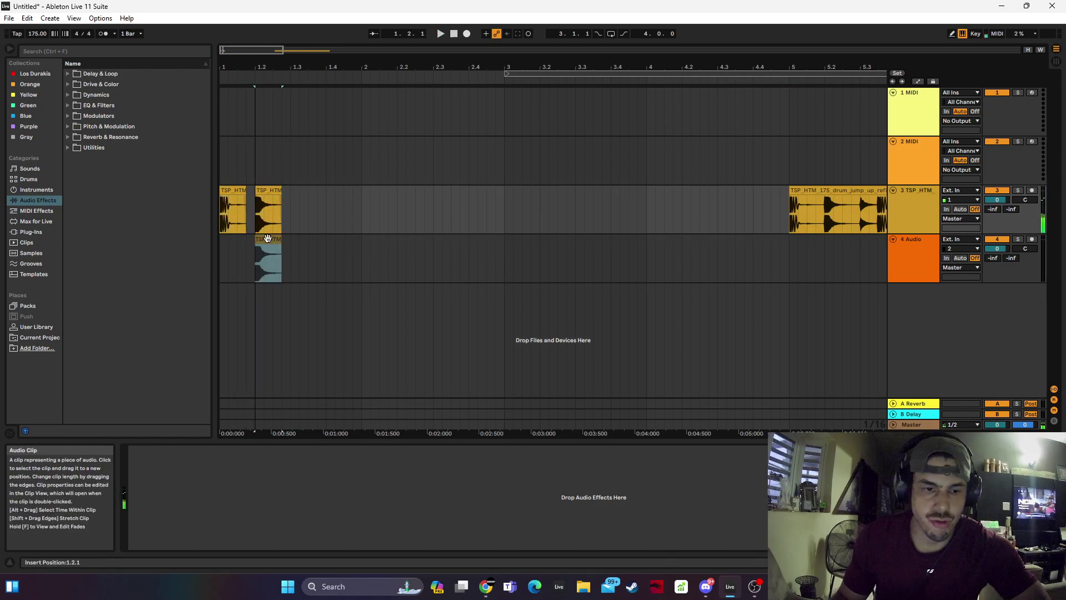
click(876, 193)
key(Delete)
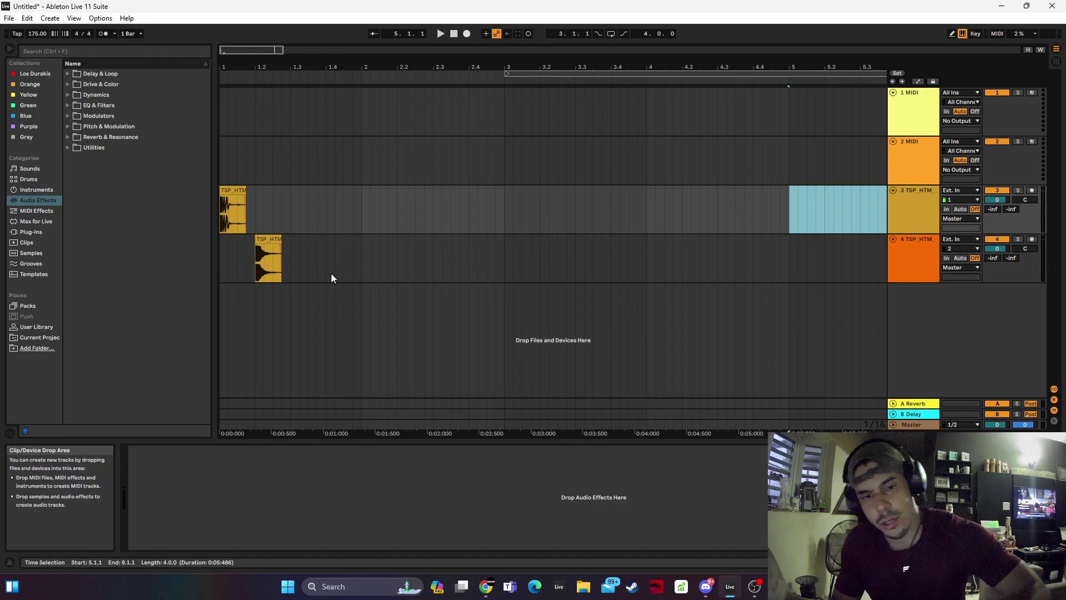
Copy the track 3 hit to 1.3.2 and the track 4 hit to 1.4.1, playing the pattern after each copy
drag(241, 194, 312, 210)
click(224, 209)
key(space)
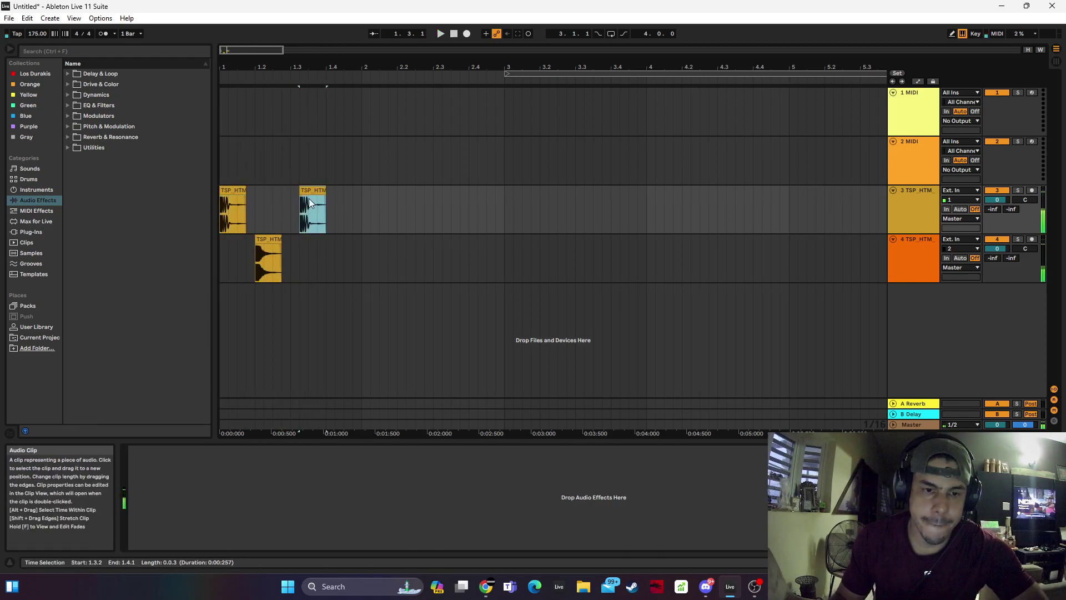
drag(263, 241, 334, 242)
click(227, 211)
key(space)
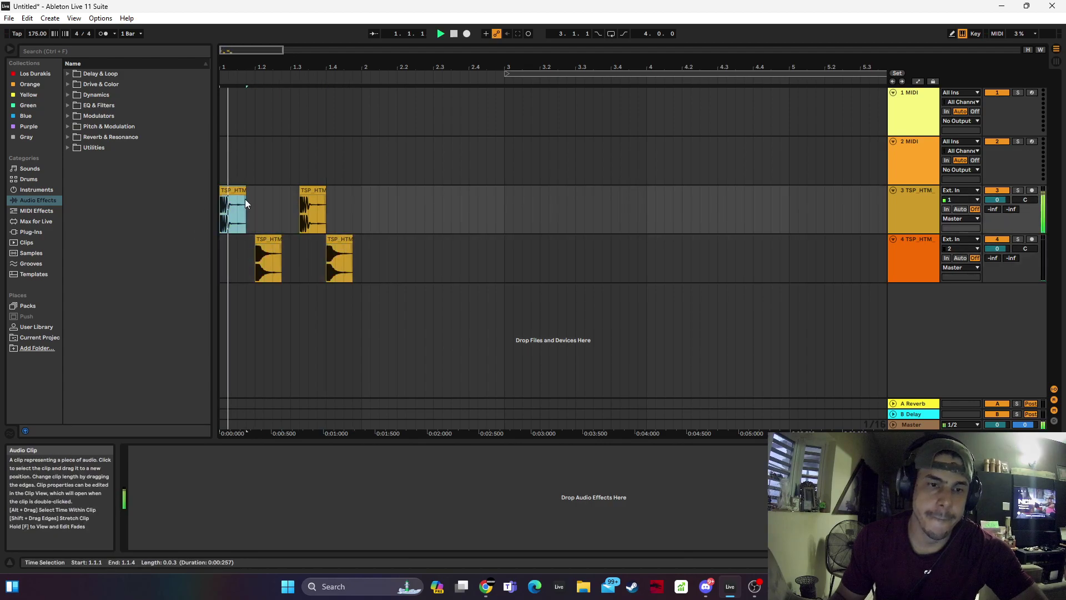
Select the first bar across tracks 3 and 4 and listen to the one-bar drum pattern
shift+click(360, 255)
key(space)
click(318, 219)
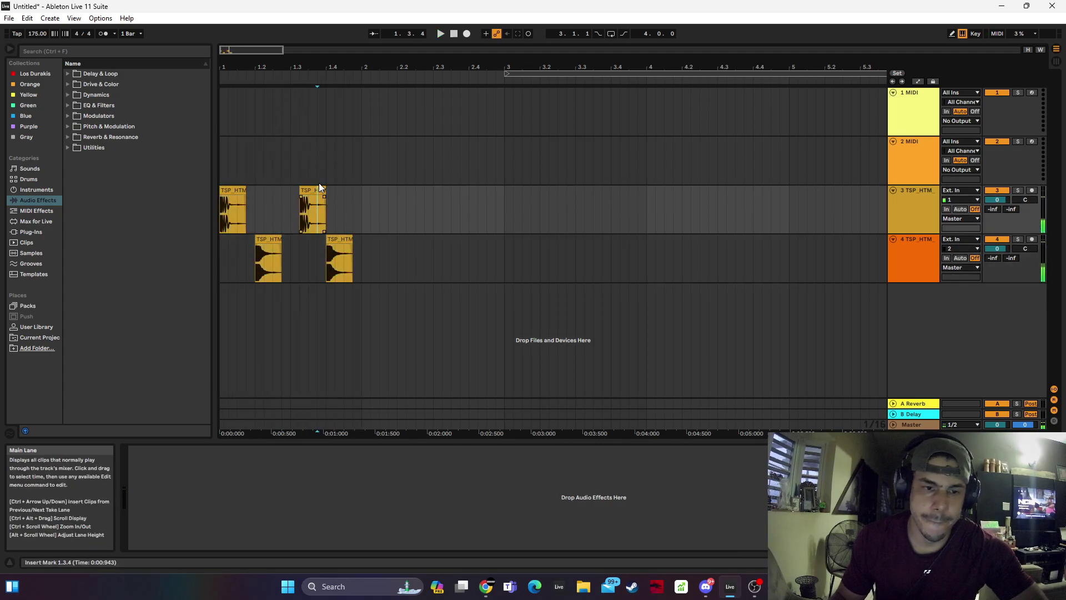
drag(362, 256, 218, 187)
key(space)
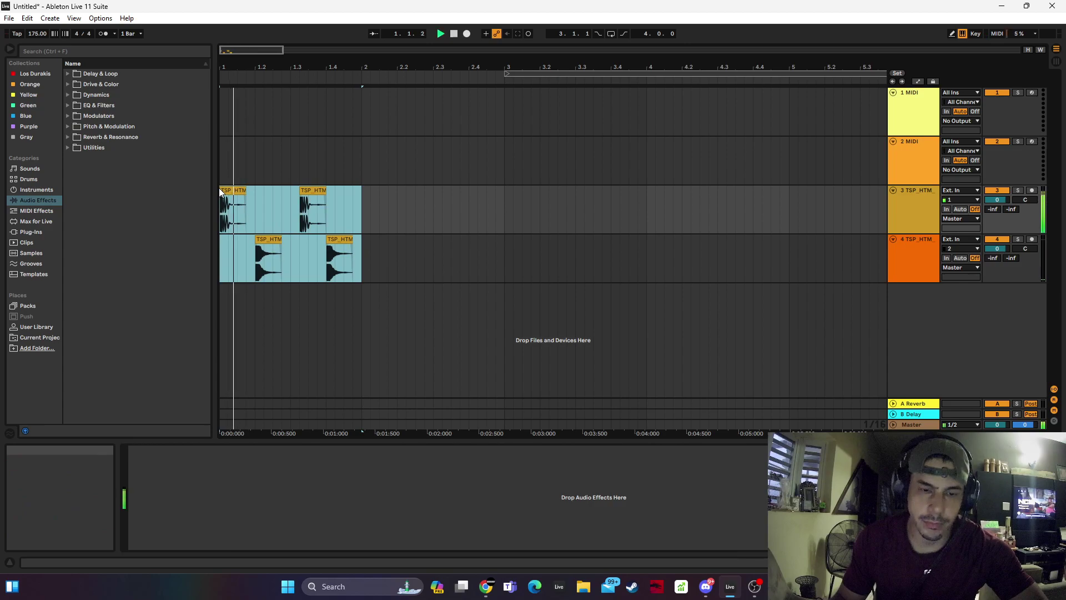
key(space)
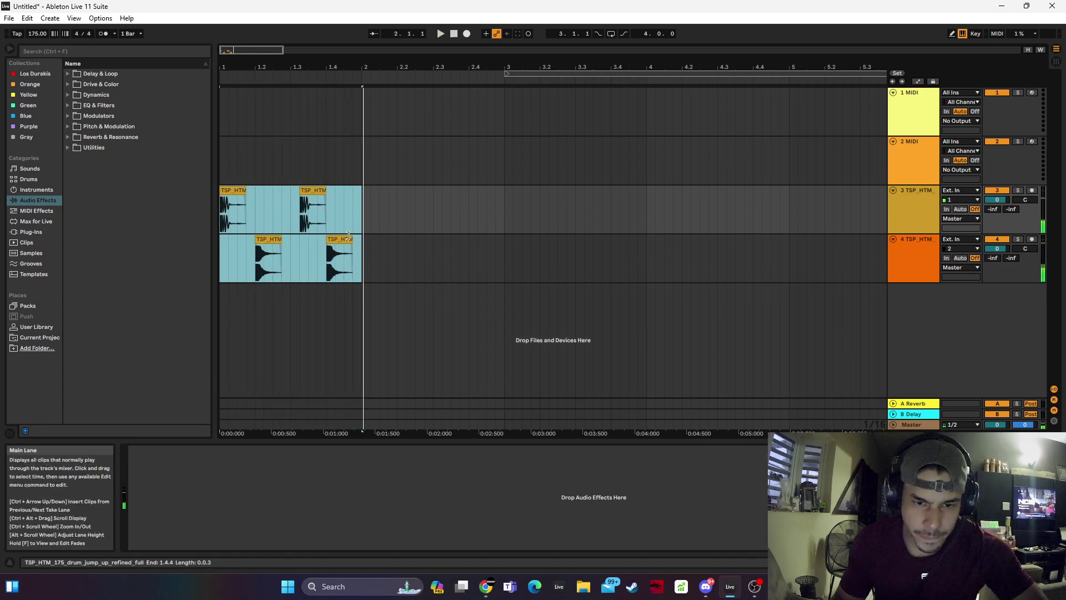
Copy a one-sixteenth slice from the second track 3 hit to 1.4.4 and play the pattern
click(320, 184)
drag(316, 201, 358, 199)
key(space)
click(233, 191)
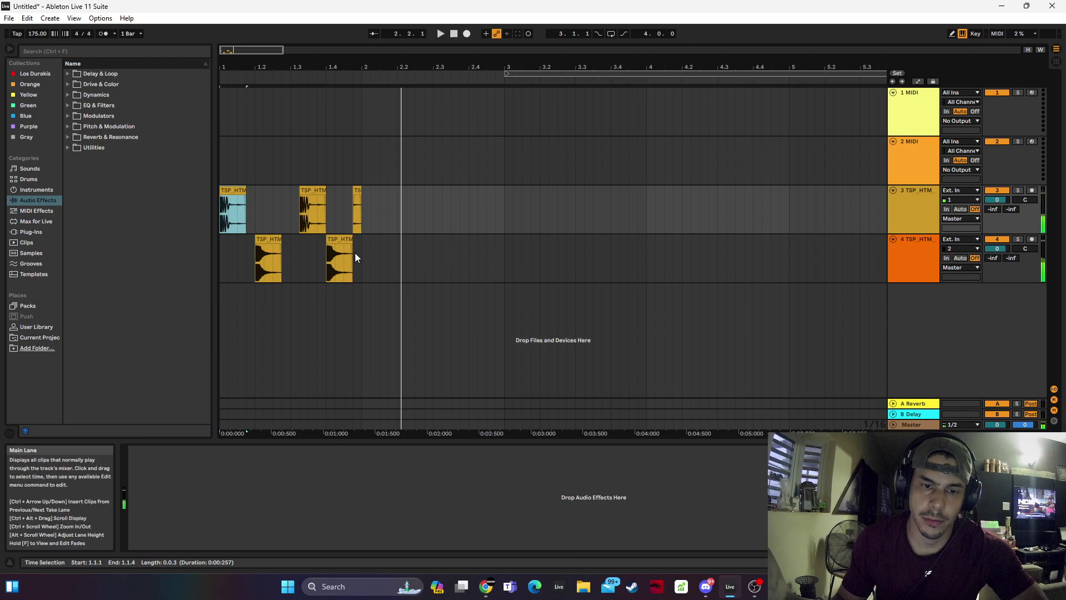
Place the short slices on track 2 at 1.1.3, 1.2.2, 1.2.4, 1.3.4 and 1.4.4, shorten both track 3 hits to two sixteenths, and play the bar
drag(356, 191, 290, 181)
click(233, 190)
key(space)
key(space)
click(240, 191)
click(358, 190)
drag(359, 190, 356, 165)
drag(318, 208, 321, 177)
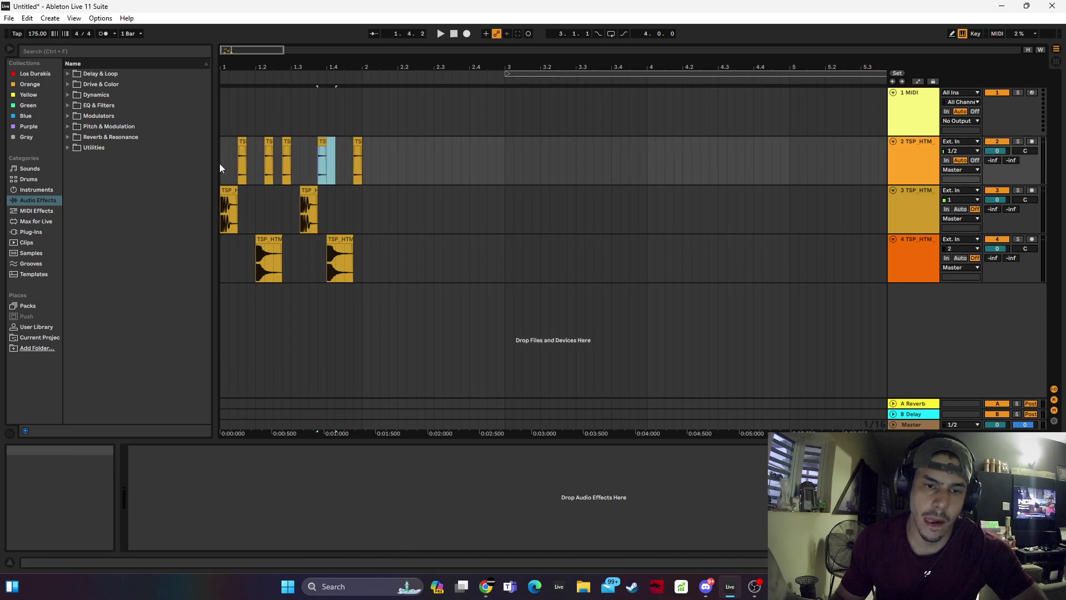
click(221, 164)
key(space)
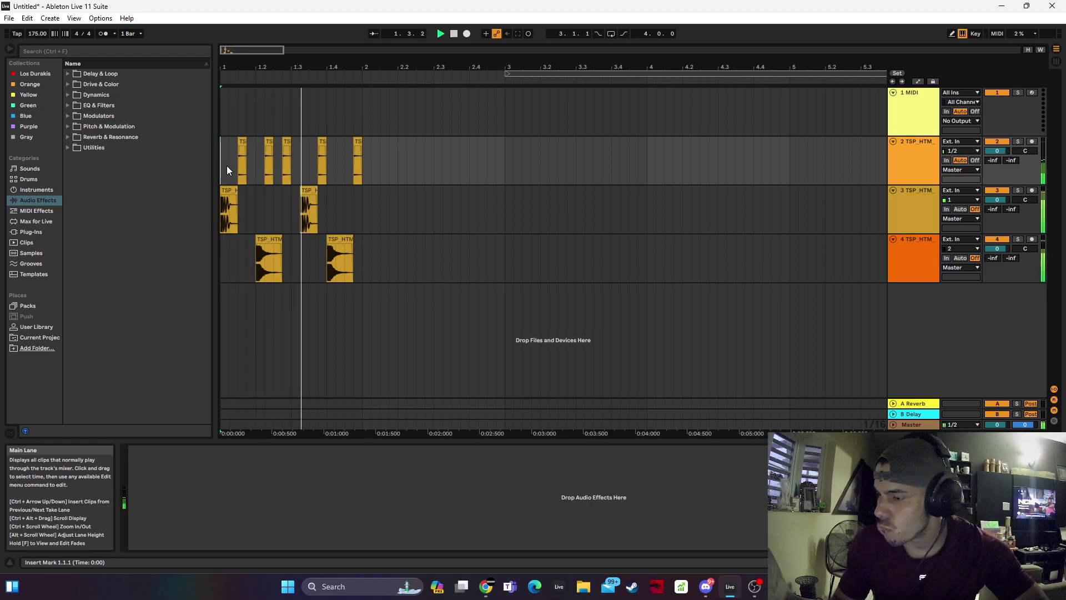
Rearrange the short track 2 slices to fall every two sixteenths from 1.1.3 to 1.4.1 and play the pattern from the start
drag(241, 143, 312, 143)
click(267, 144)
key(ctrl+z)
drag(322, 144, 330, 144)
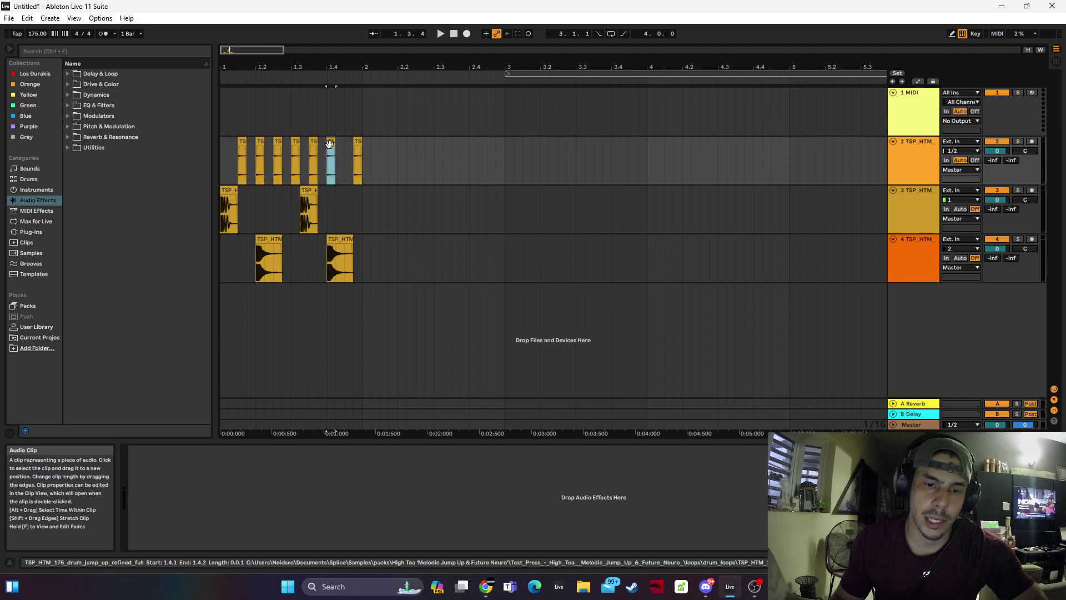
click(221, 150)
key(space)
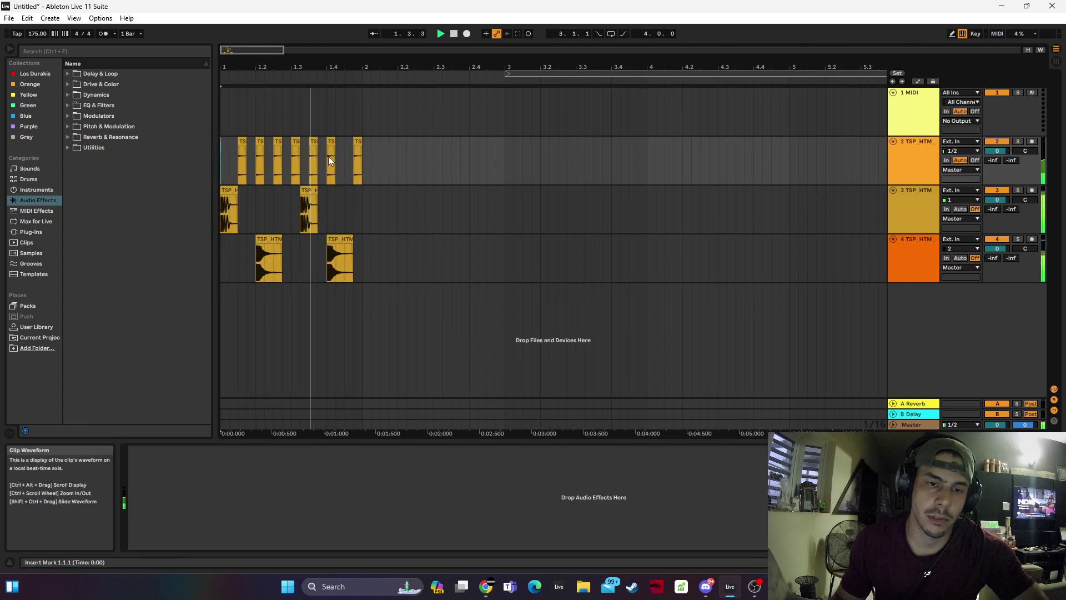
Copy the track 2 slice at 1.4.1 to 1.4.3 and delete the slice at 1.4.4
drag(332, 141, 348, 142)
click(359, 141)
key(Delete)
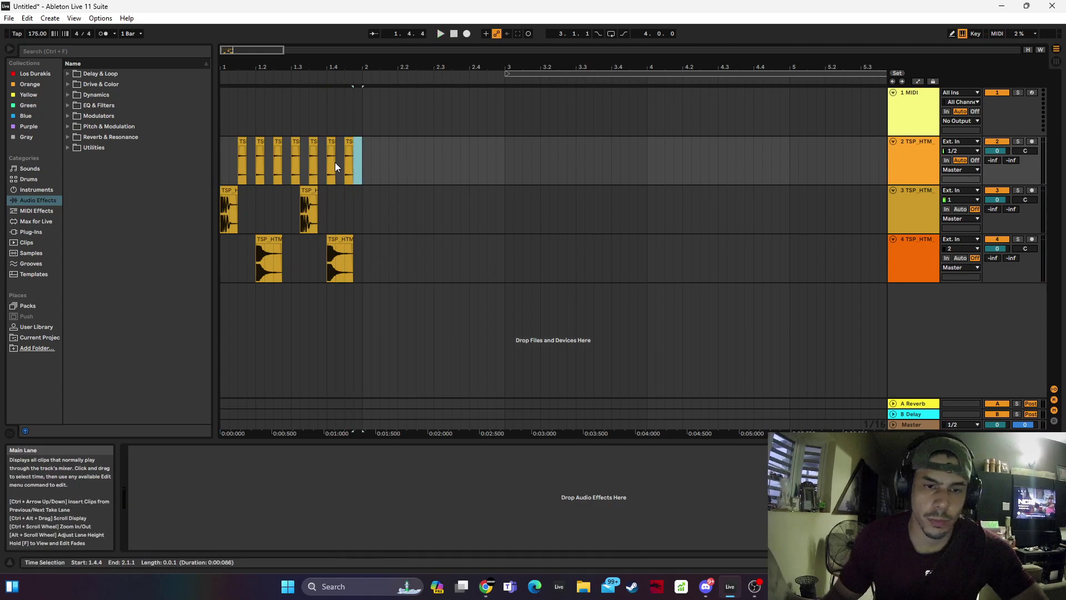
Play the pattern from the start and duplicate bar 1 of tracks 2 to 4 three times to fill bars 2 to 4
click(225, 155)
key(space)
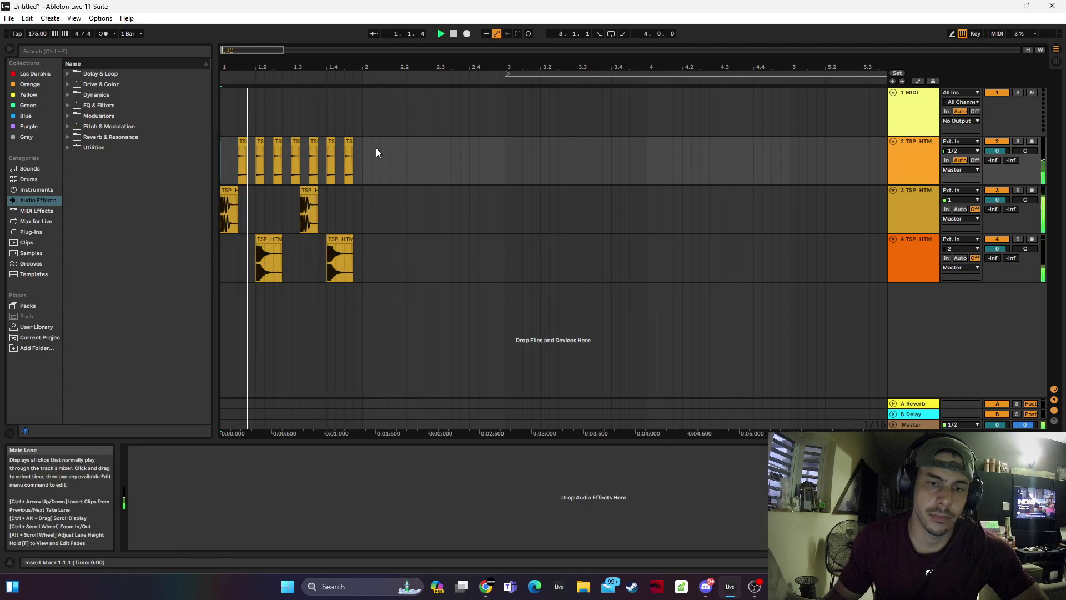
drag(363, 147, 208, 264)
key(ctrl+d)
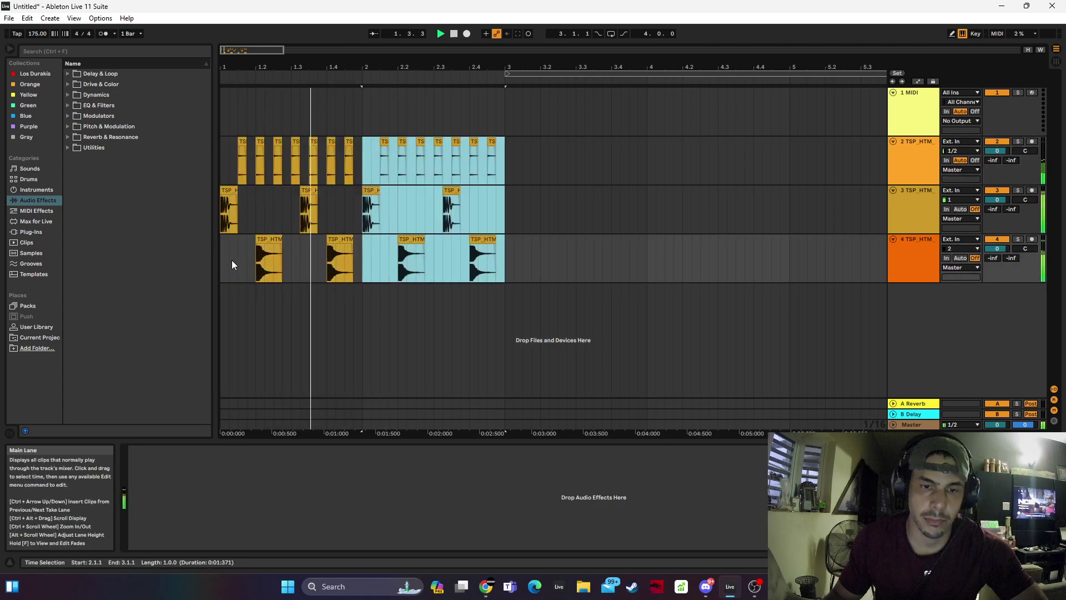
key(ctrl+d)
key(ctrl+d)
Copy the one-sixteenth slice at 1.3.3 of the second track 3 hit to 1.4.4 and play the pattern from the start
click(310, 192)
click(302, 211)
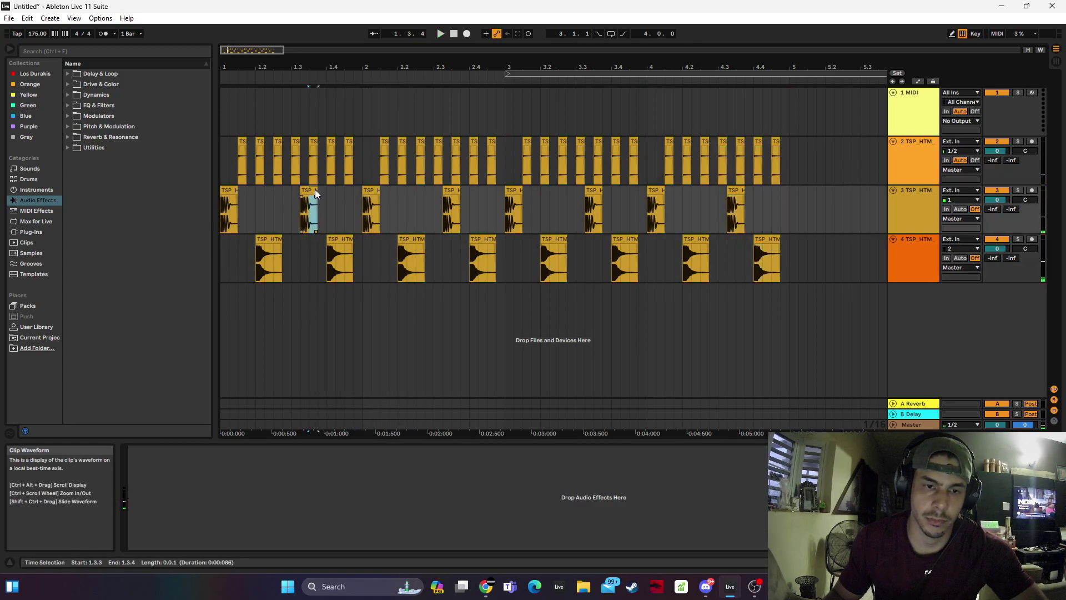
drag(314, 190, 352, 192)
click(229, 207)
key(space)
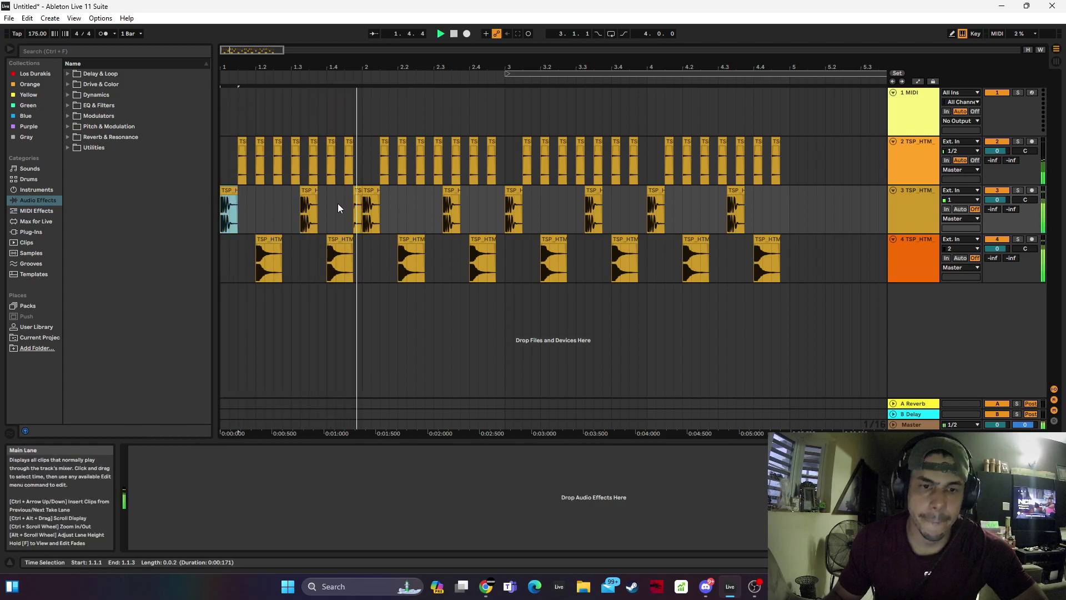
Duplicate the updated bar 1 of tracks 2 to 4 over bars 2 to 4 and listen to the result
drag(364, 271, 181, 166)
key(space)
key(ctrl+d)
key(ctrl+d)
key(ctrl+d)
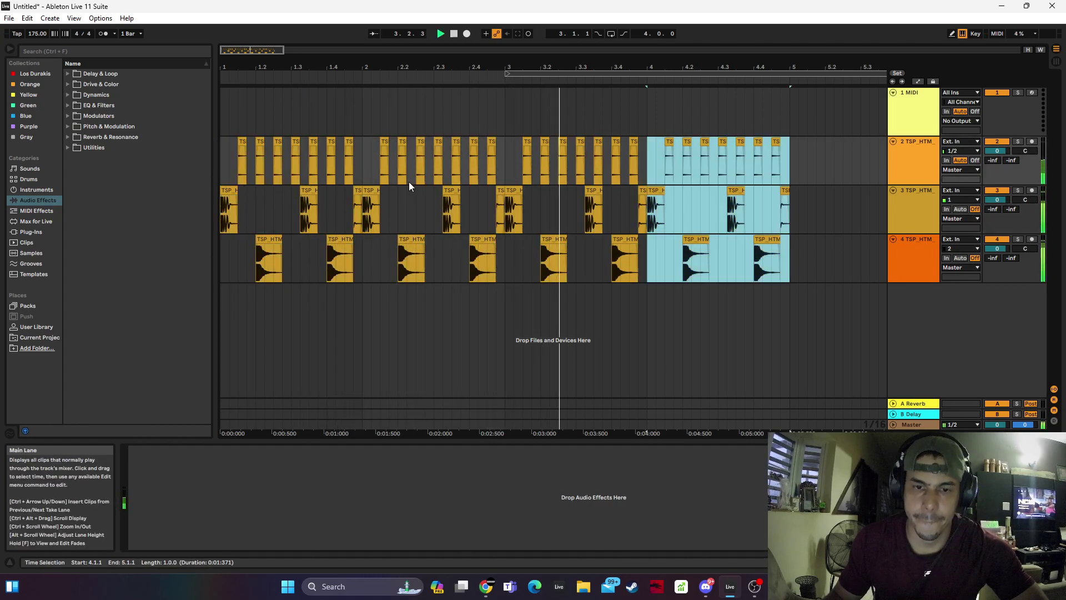
click(335, 202)
key(space)
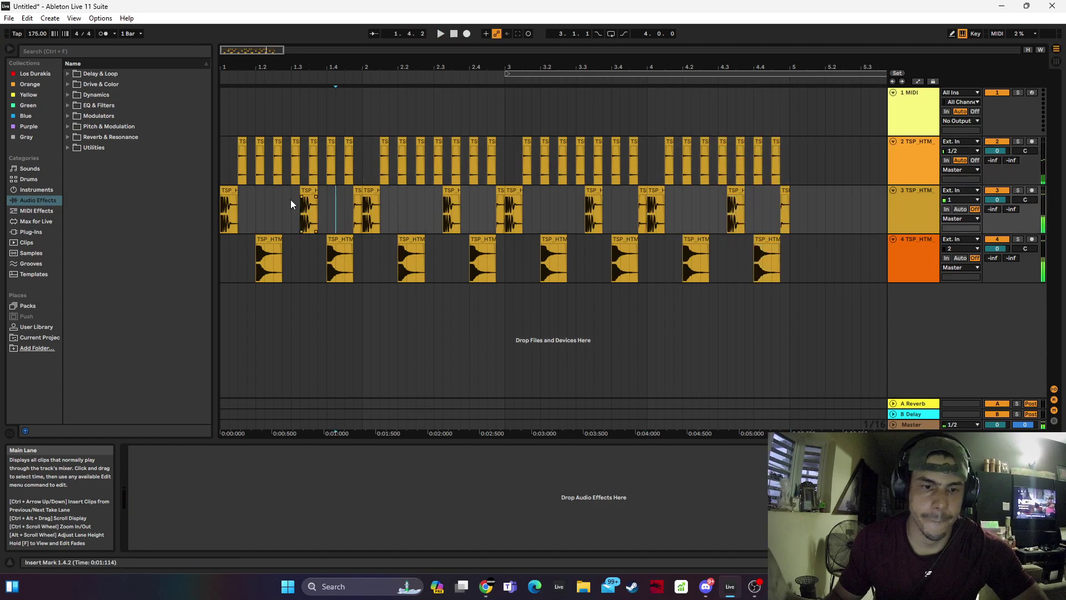
Copy a one-sixteenth slice at 1.4.2 from the second track 4 hit to 1.3.3 and play the pattern from the start
click(337, 245)
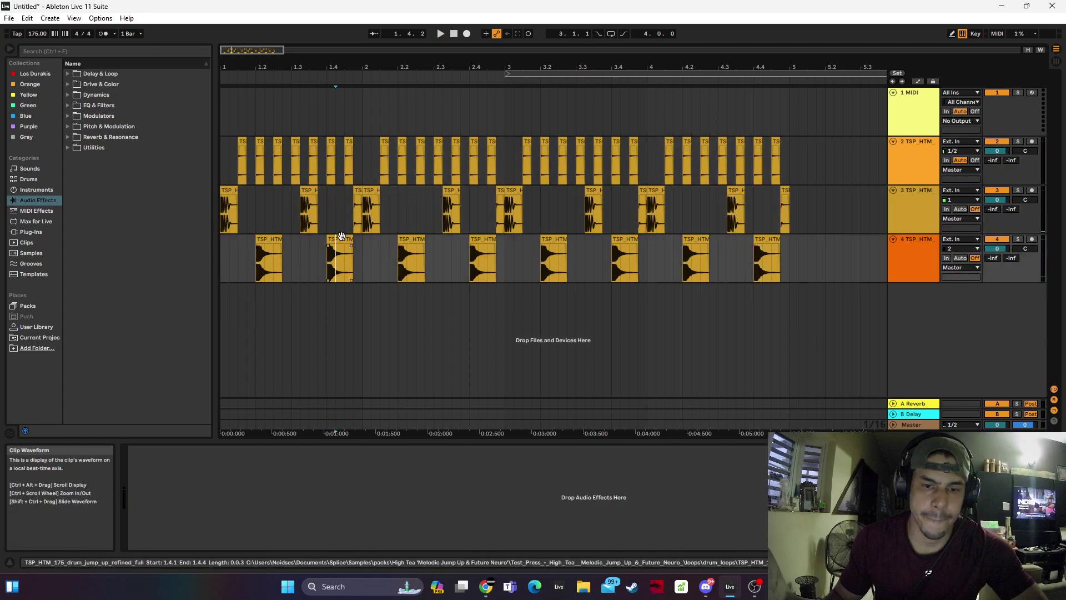
drag(343, 248, 337, 248)
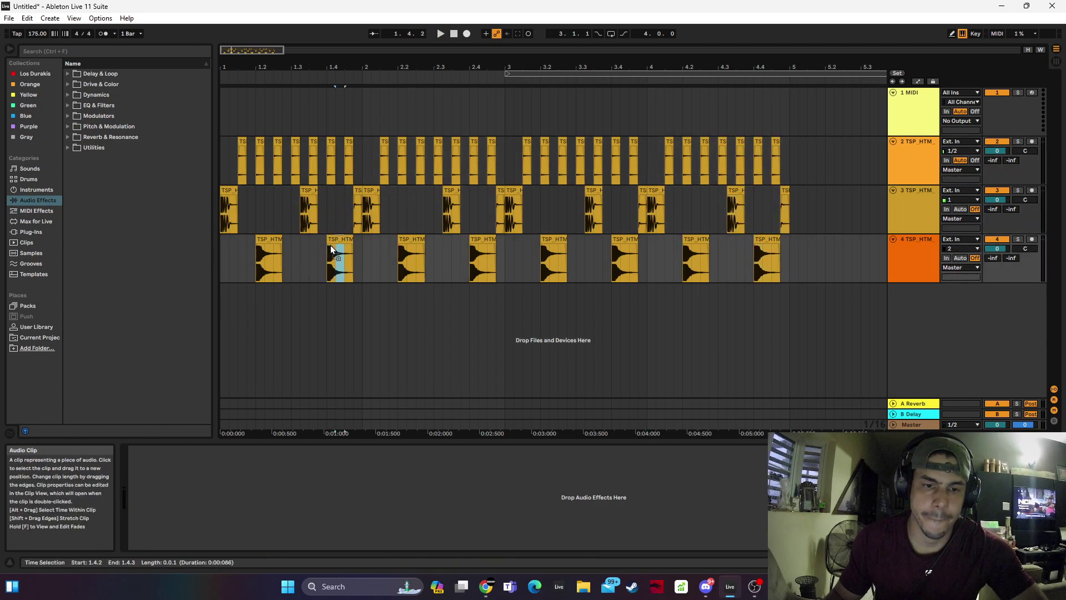
click(223, 255)
key(space)
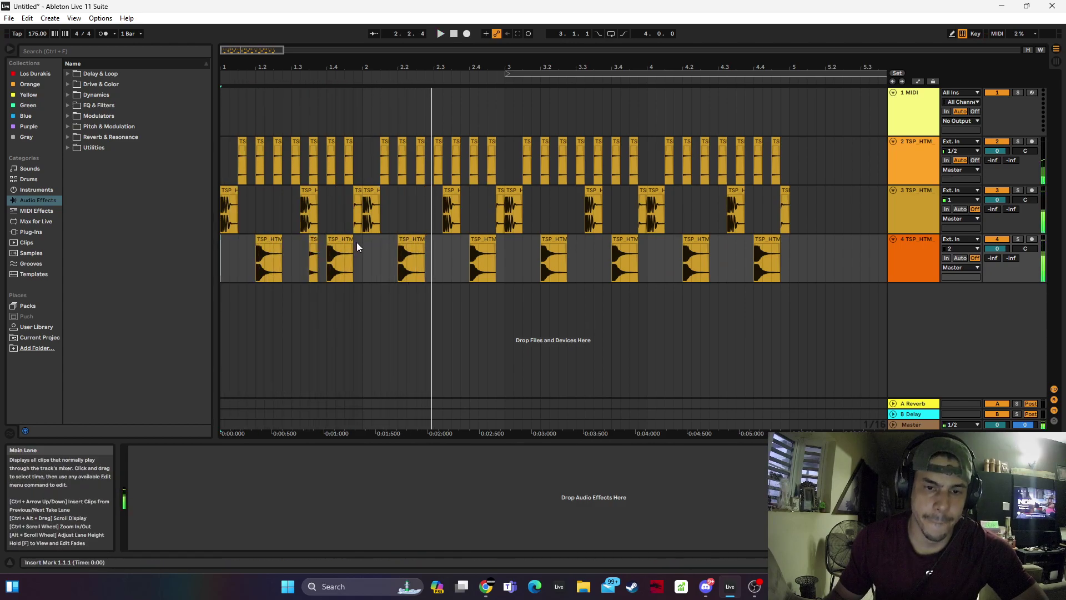
Play the updated bar 1 of tracks 2 to 4 and duplicate it four times over bars 2 to 5
drag(357, 243, 214, 155)
key(space)
drag(359, 245, 151, 147)
key(space)
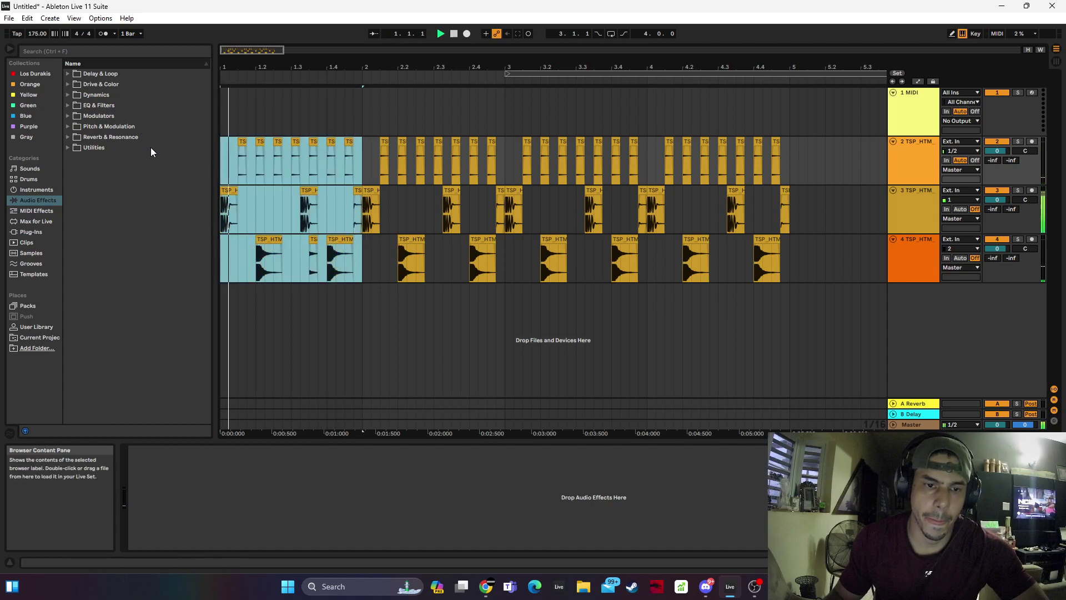
key(ctrl+d)
key(ctrl+d)
key(ctrl+d)
key(ctrl+d)
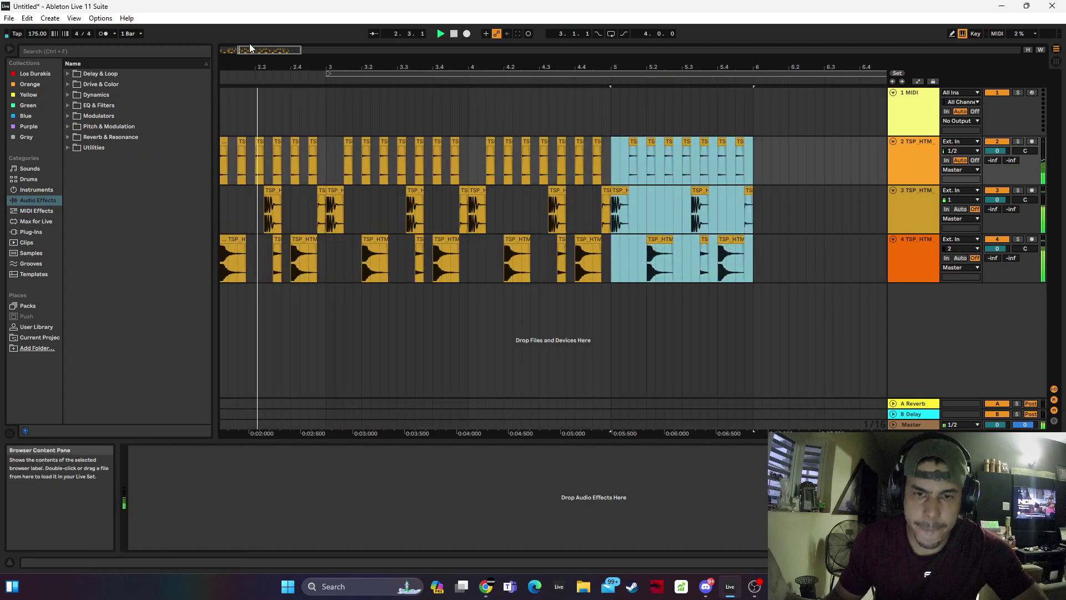
Stop playback and delete the short track 2 slices at 1.3.3 and 2.3.3
drag(269, 67, 507, 75)
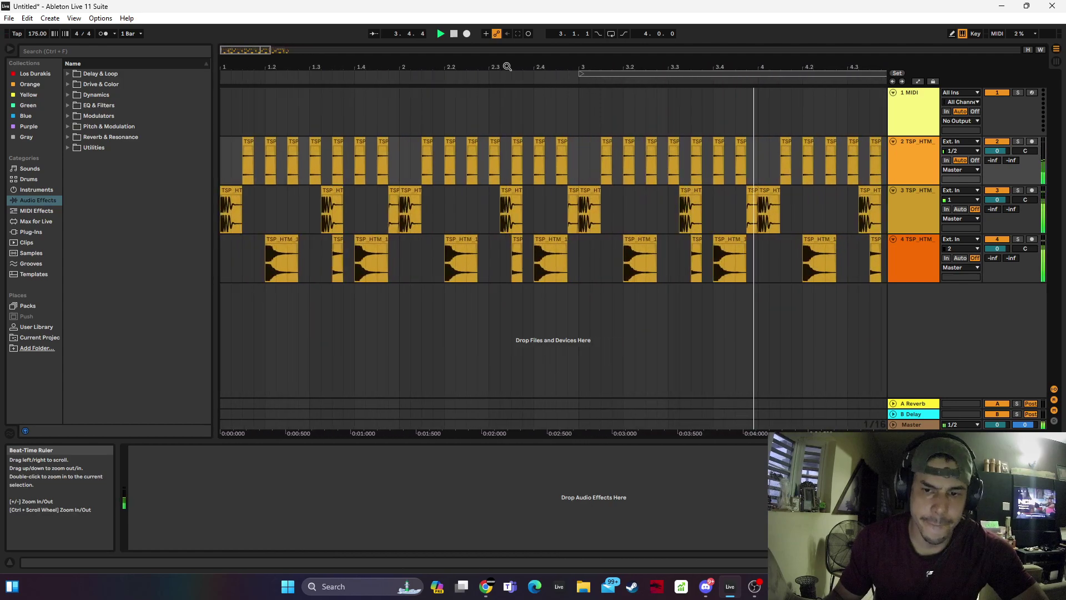
click(310, 231)
key(space)
click(340, 140)
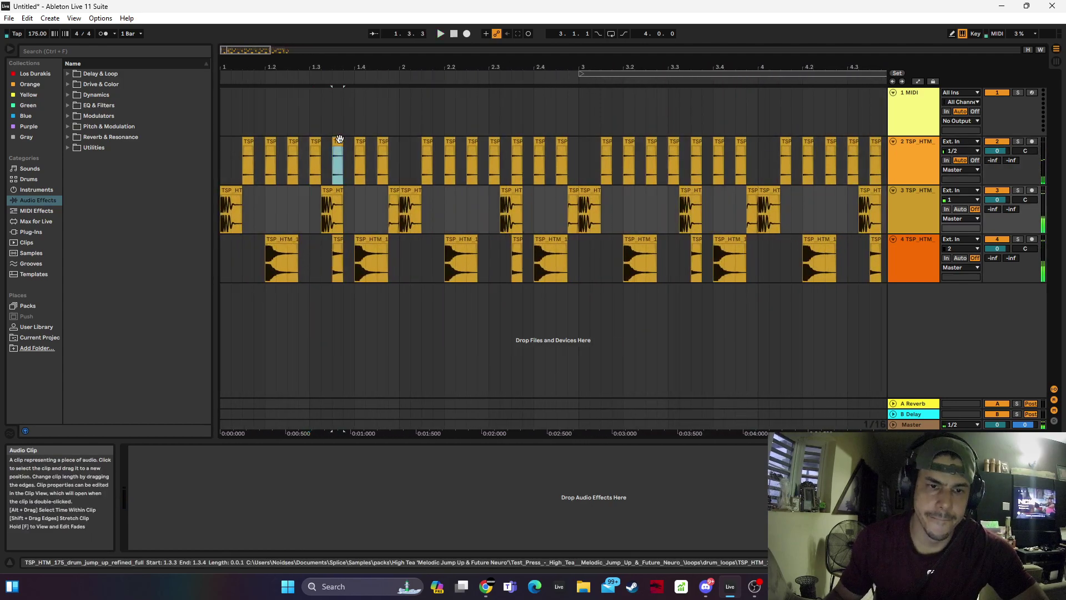
drag(338, 161, 517, 161)
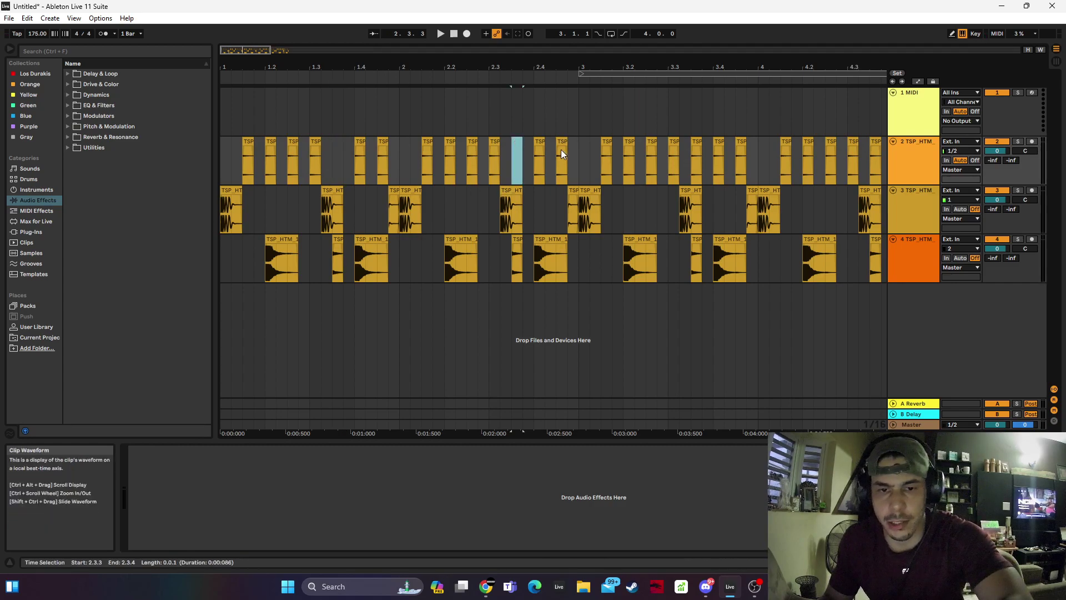
Replace everything from bar 3 onward with a duplicate of bars 1 and 2, and clear the arrangement after bar 4
drag(578, 138, 1061, 426)
key(Delete)
drag(579, 268, 173, 171)
key(ctrl+d)
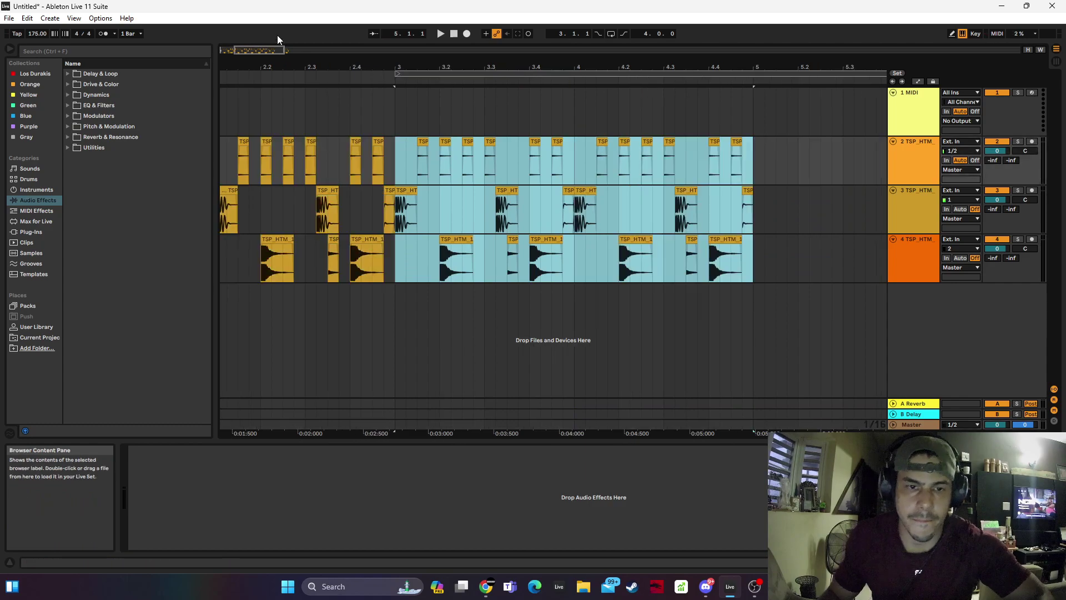
drag(280, 68, 270, 39)
drag(360, 267, 636, 64)
key(Delete)
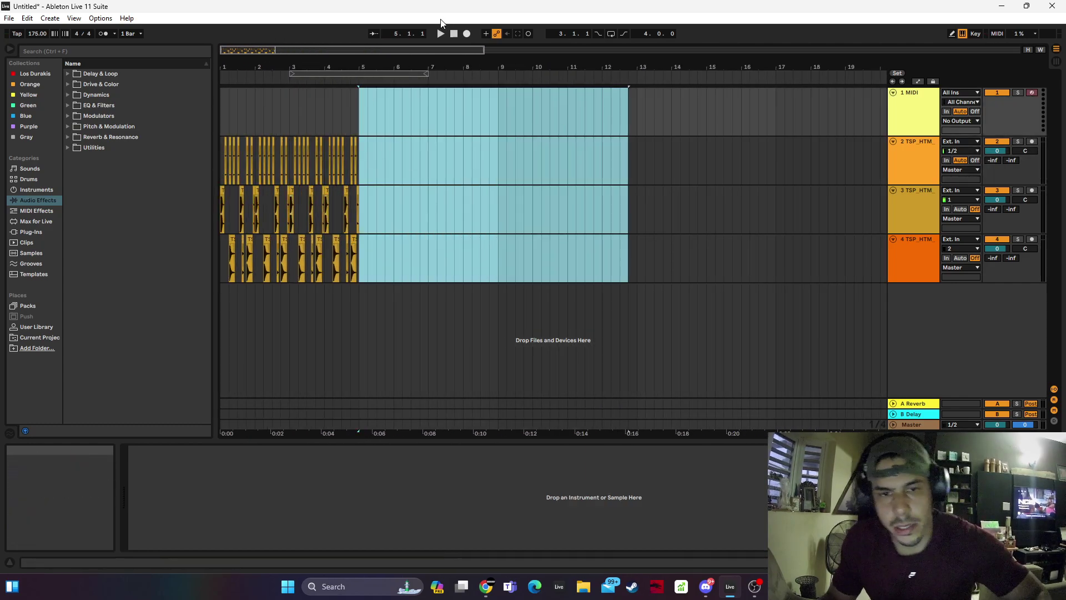
Play the four-bar drum pattern from the start and look closely at its first bars
click(455, 35)
key(space)
drag(333, 68, 333, 92)
drag(247, 92, 244, 134)
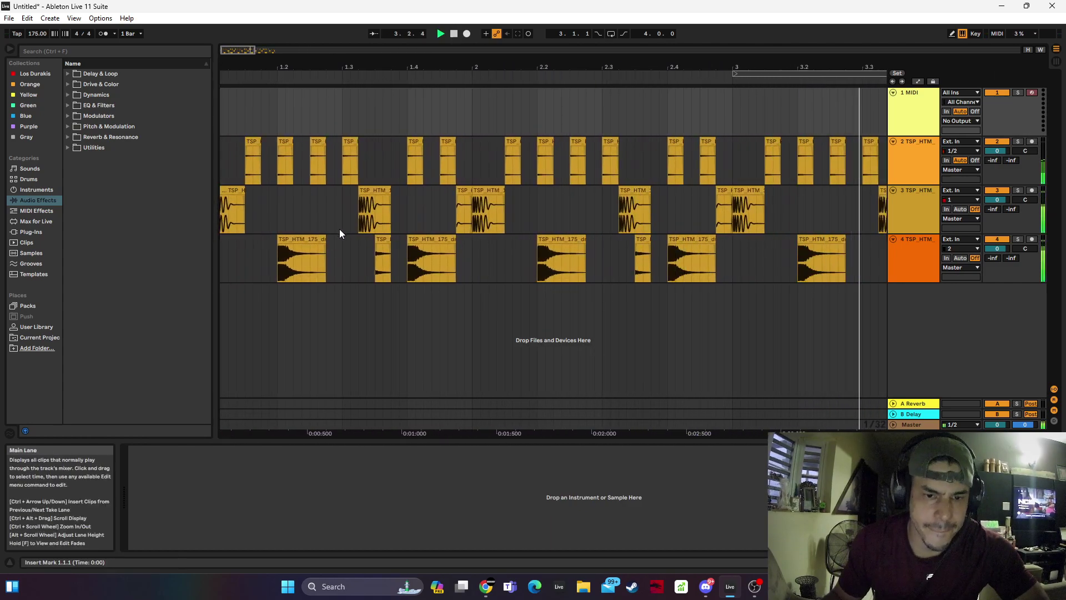
Lengthen the short track 4 slice at 1.3.3 to two sixteenths and play the pattern from the start
drag(390, 244, 406, 244)
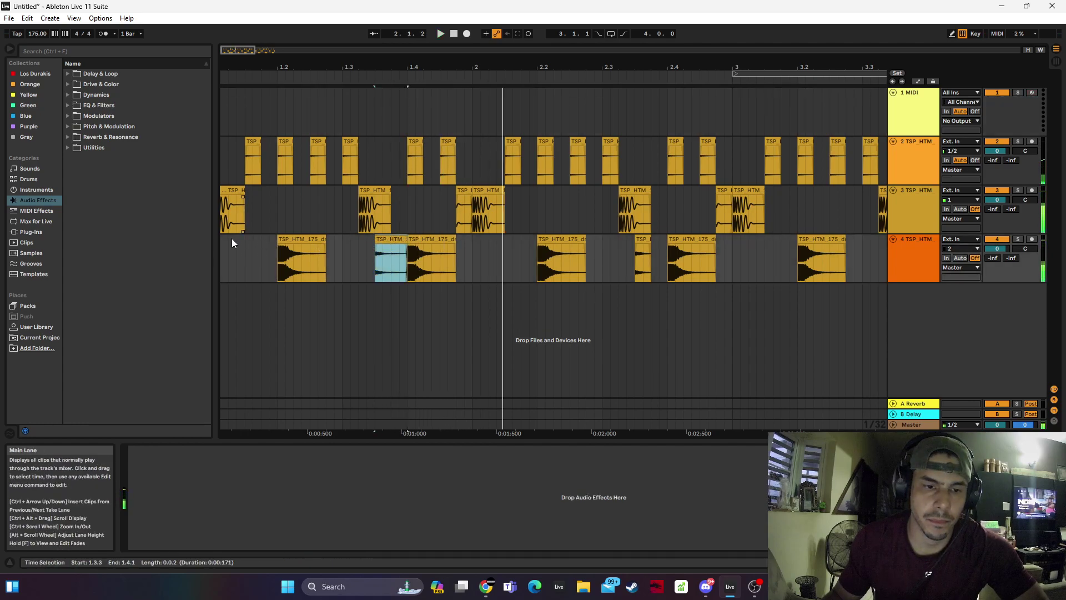
click(228, 254)
key(space)
key(space)
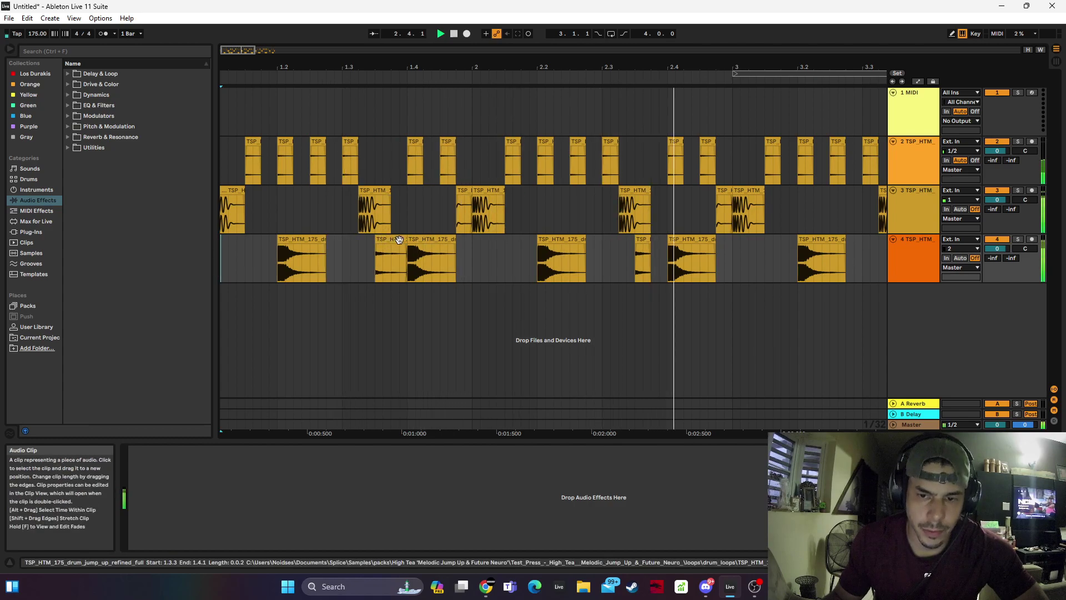
key(space)
Lengthen the short track 4 slices at 2.3.3 and 4.3.3 to two sixteenths and shorten the one at 1.3.3 to one sixteenth
drag(395, 68, 321, 69)
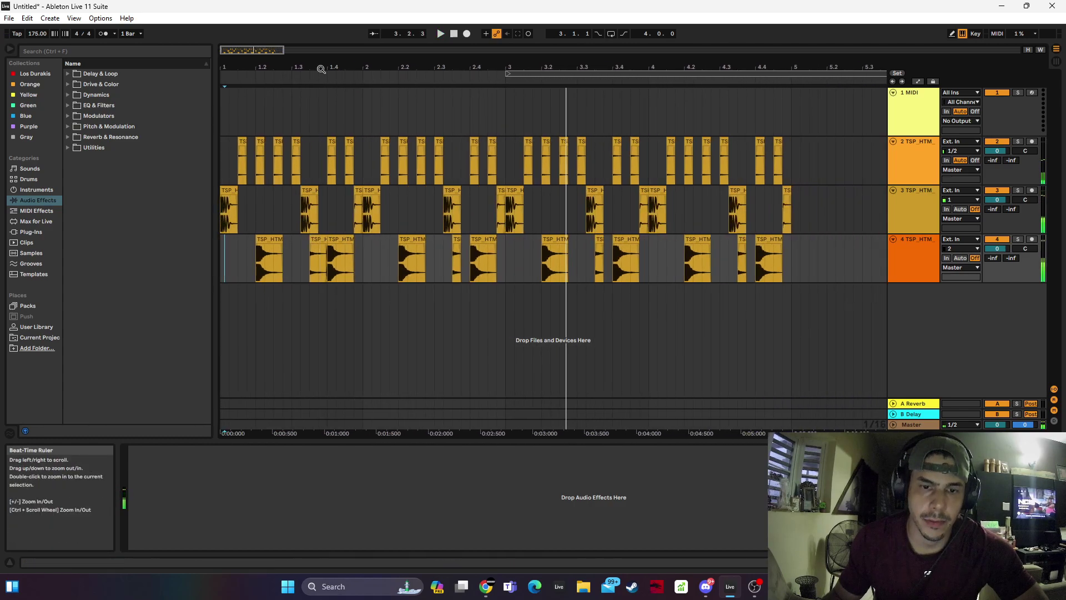
double_click(599, 239)
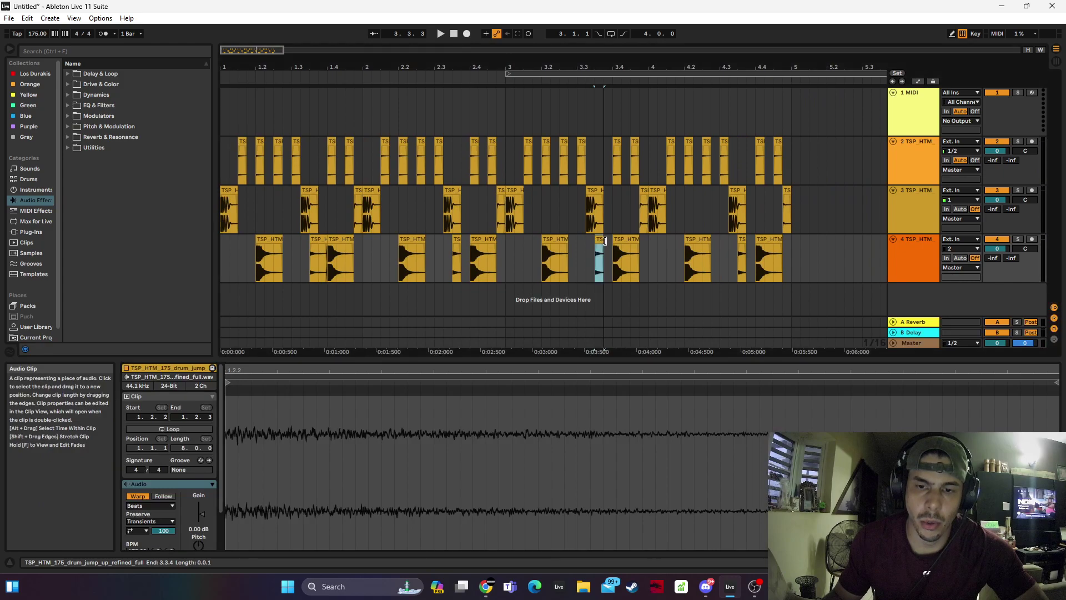
click(743, 249)
drag(746, 249, 754, 249)
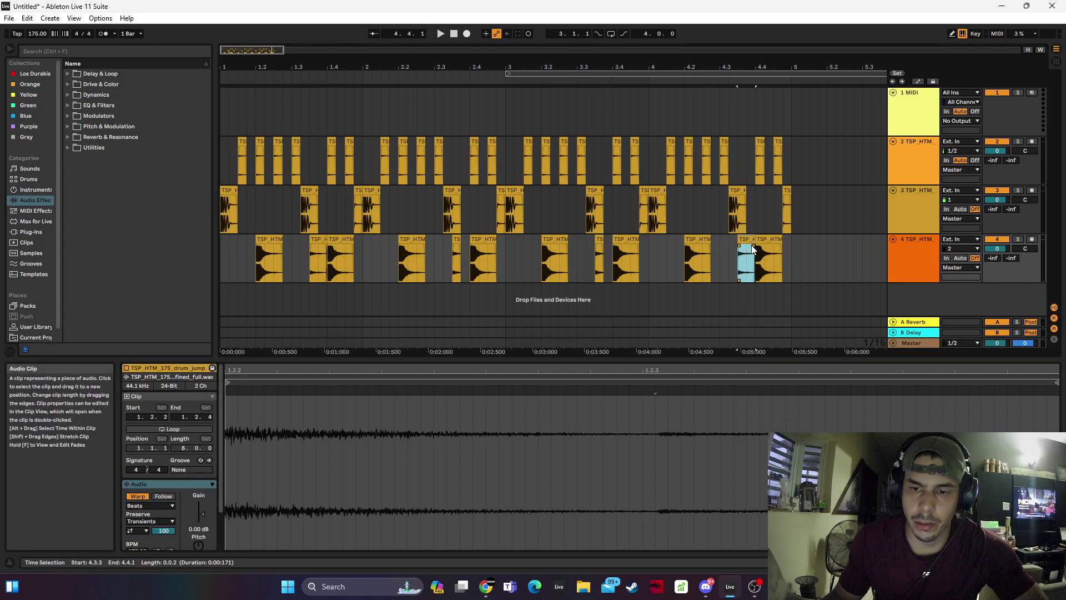
drag(328, 242, 319, 242)
drag(460, 239, 470, 239)
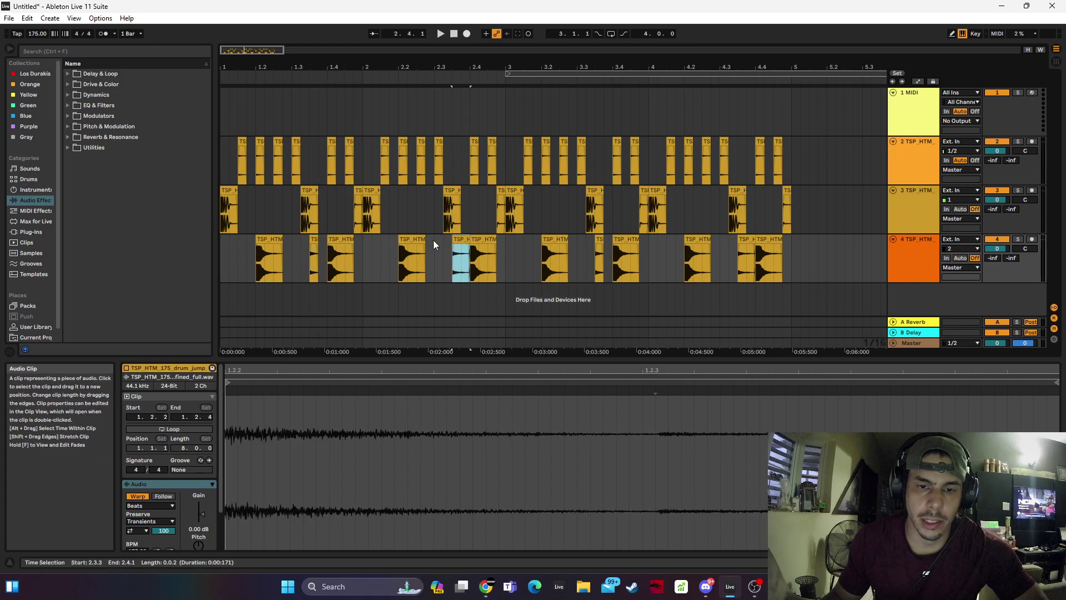
Play the four-bar pattern from the start, show the device view and stop playback
click(227, 190)
key(space)
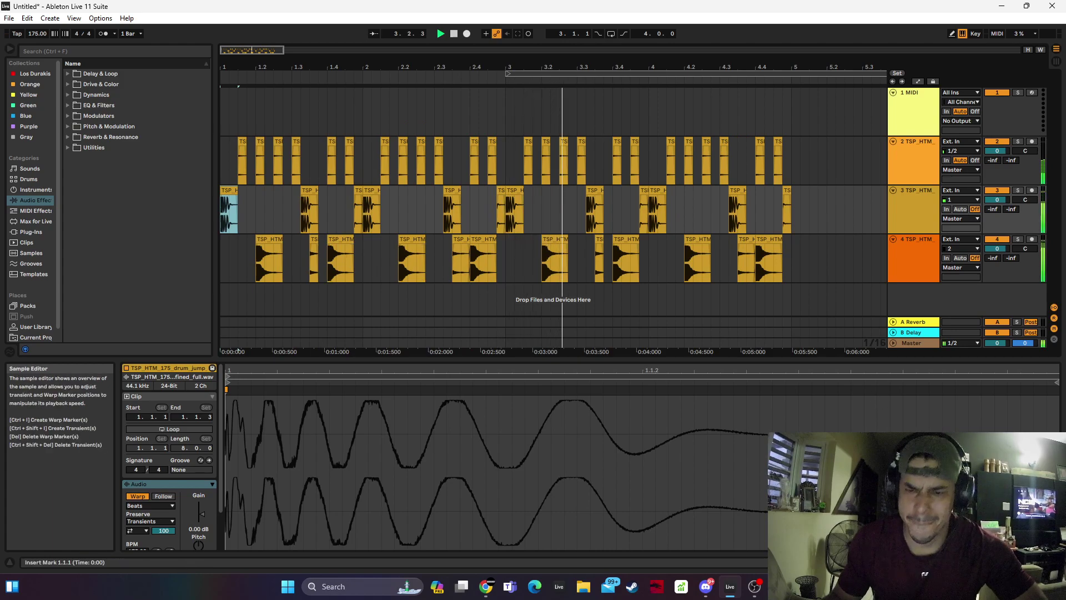
click(1008, 562)
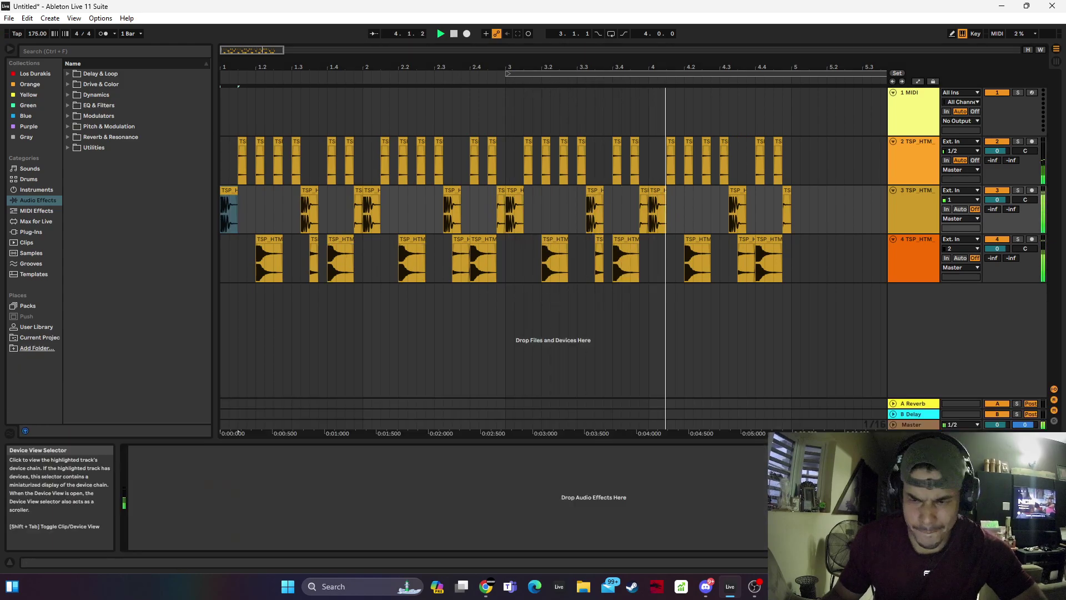
key(space)
click(243, 304)
click(230, 301)
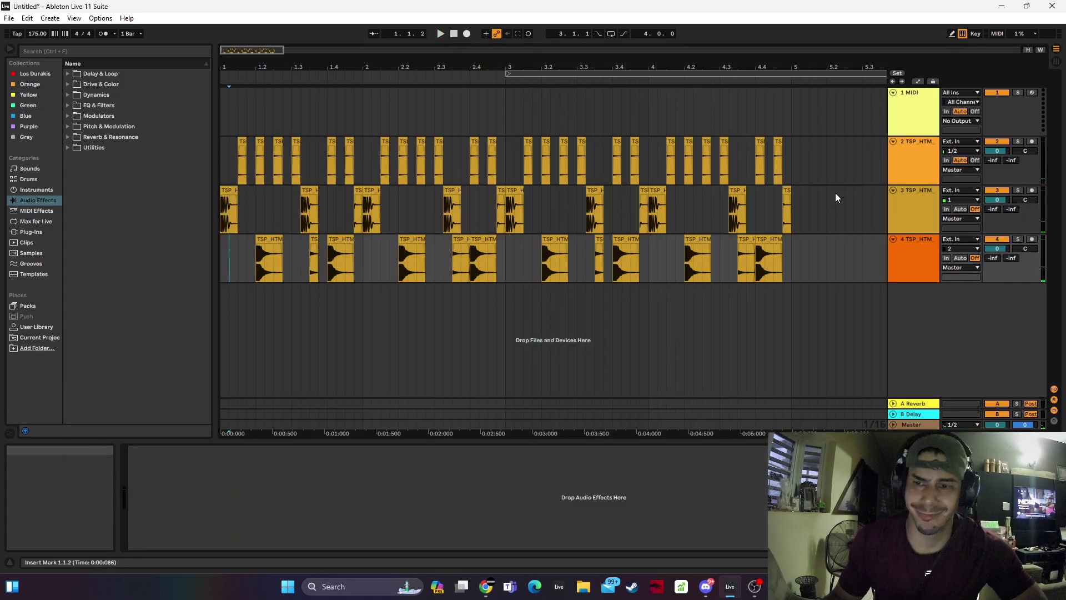
Select the MIDI track and look through the VST plug-ins, including the SoundToys and Sonic Academy folders, for an instrument
click(902, 114)
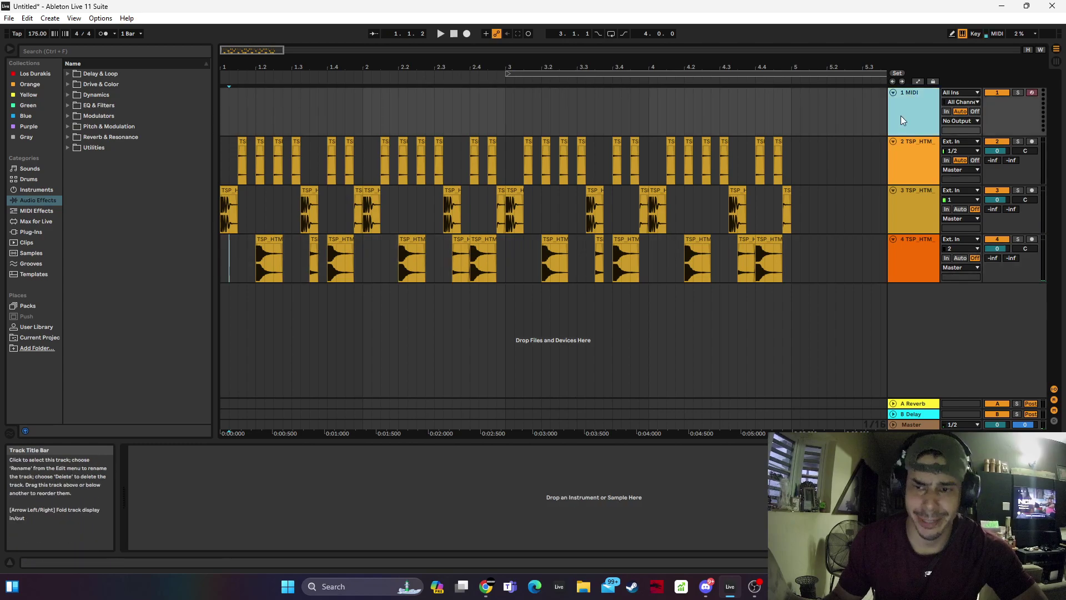
click(45, 233)
click(68, 74)
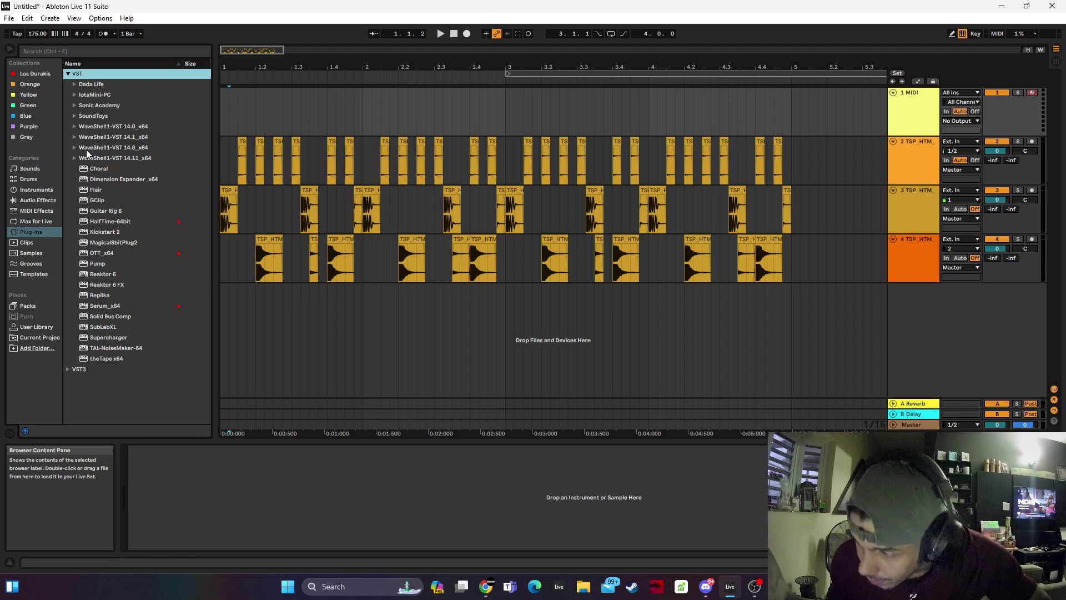
click(73, 117)
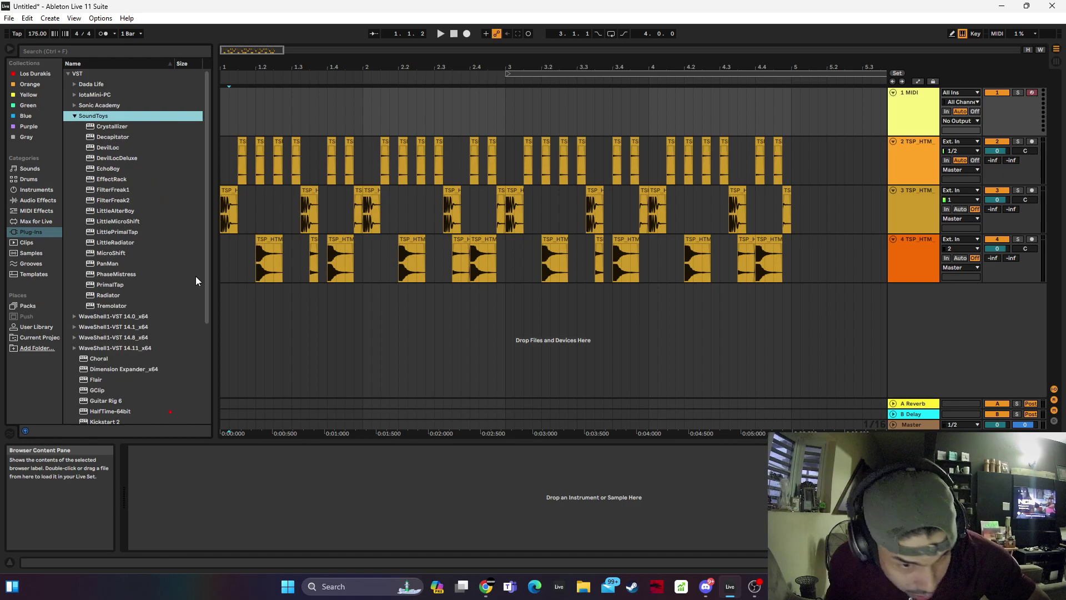
click(72, 115)
click(75, 105)
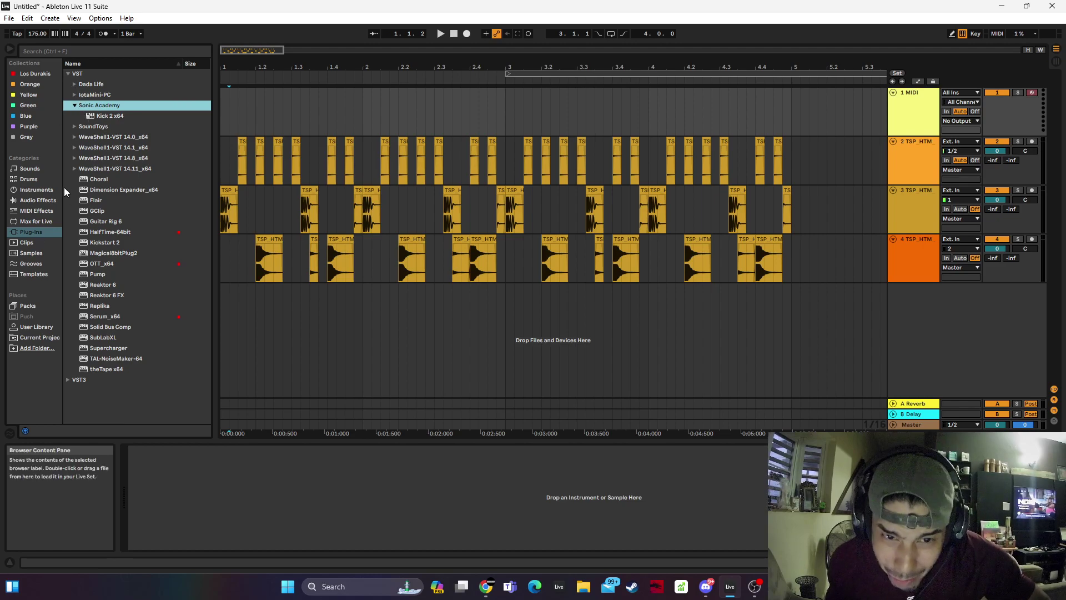
click(73, 105)
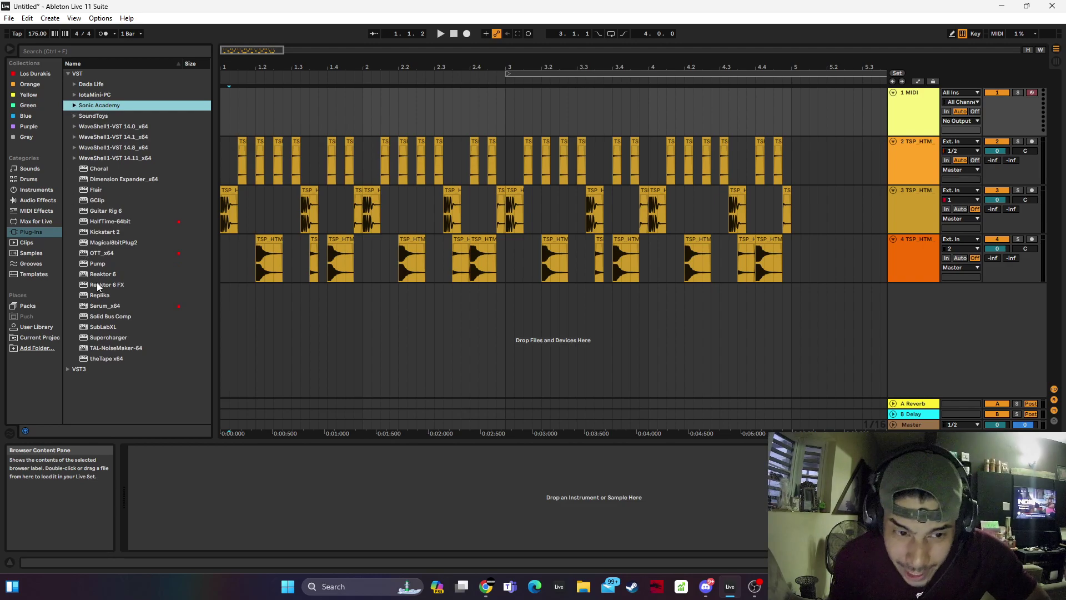
click(38, 211)
click(47, 200)
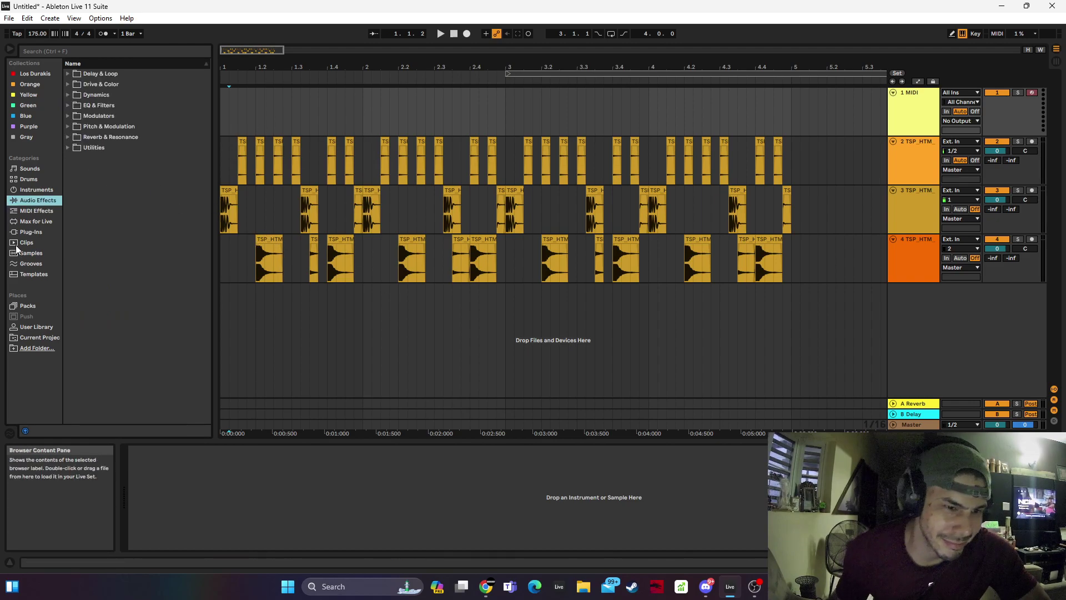
click(31, 230)
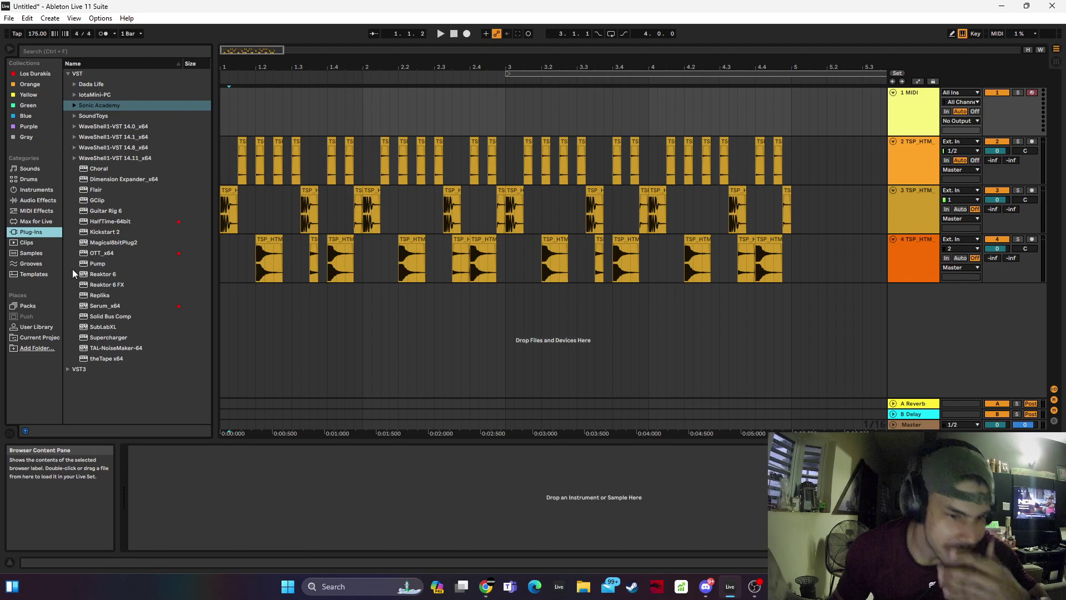
Load Serum from the VST3 Xfer Records plug-ins onto the MIDI track
click(79, 369)
click(100, 212)
click(107, 222)
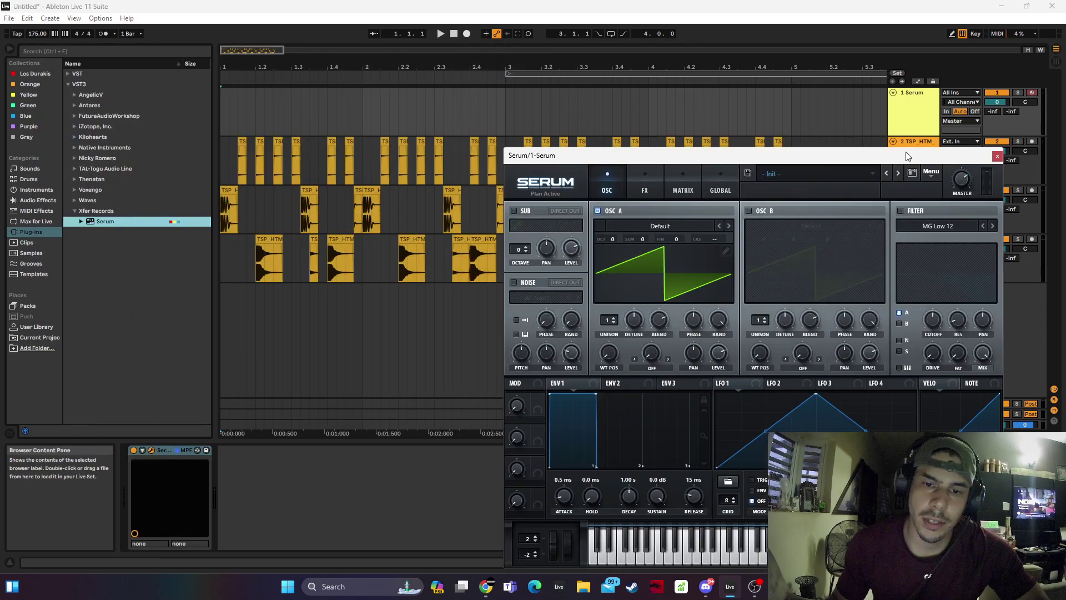
Create a two-bar MIDI clip at the start of the Serum track and add a short G3 note at its beginning
drag(225, 116, 509, 100)
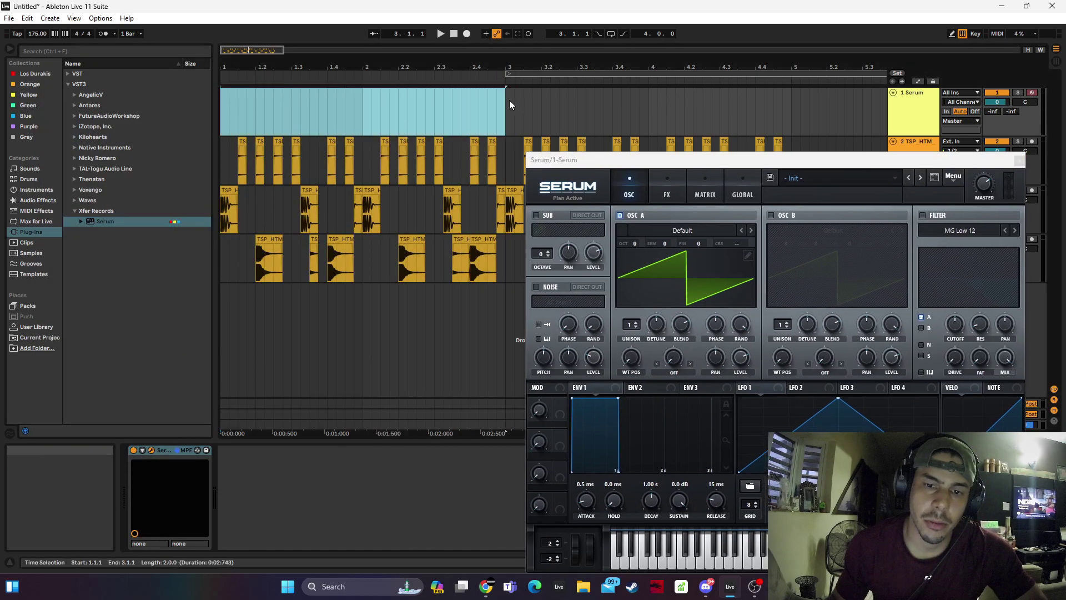
key(ctrl+shift+m)
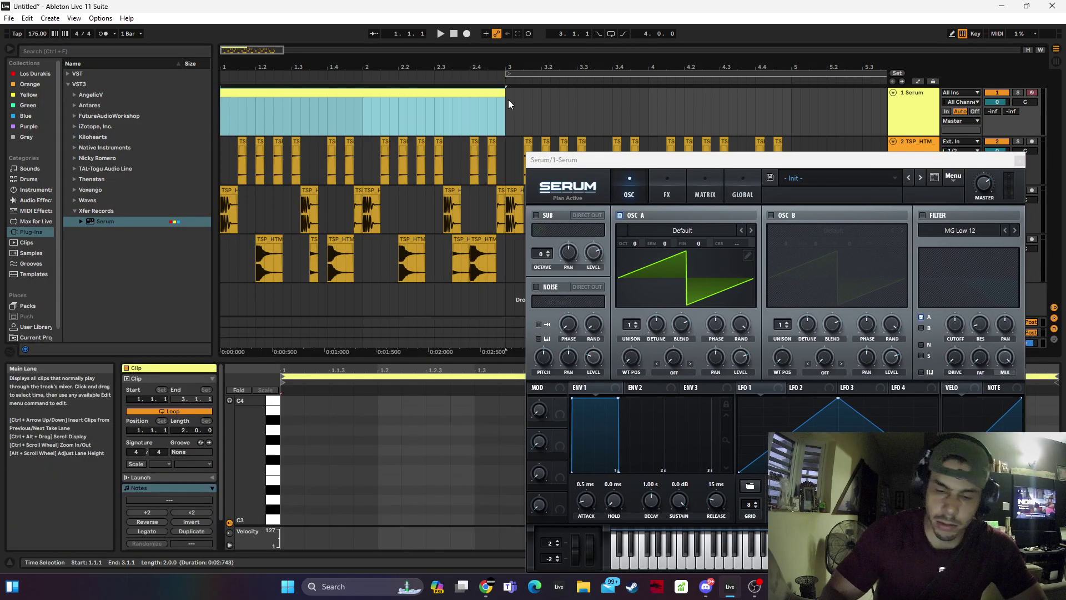
double_click(288, 450)
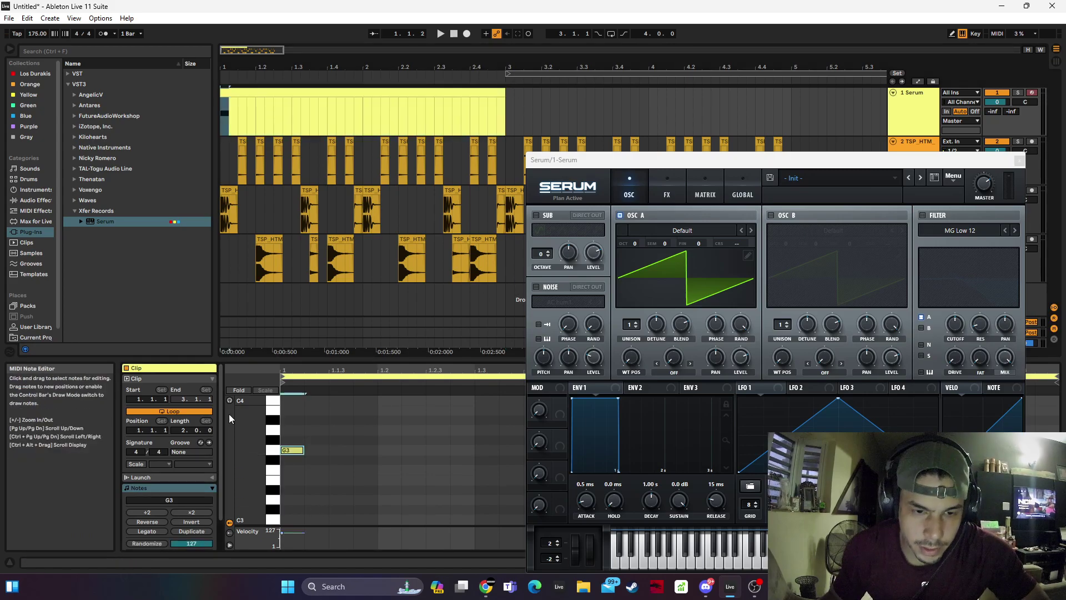
Load the SM_DKP_keys_instinct preset from Serum's Dark Pop folder
click(816, 177)
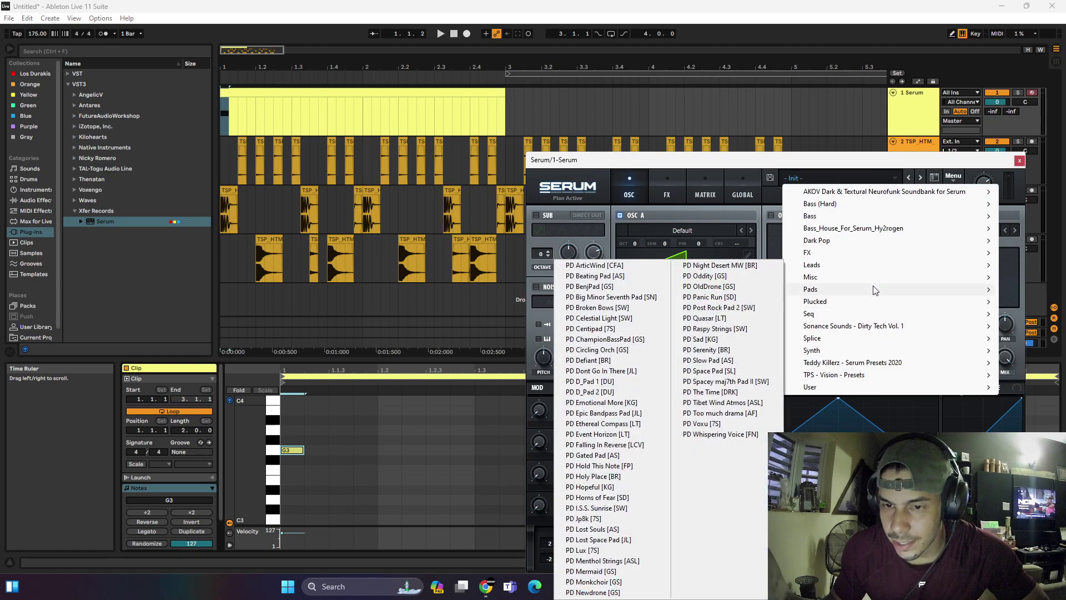
mouse_move(822, 240)
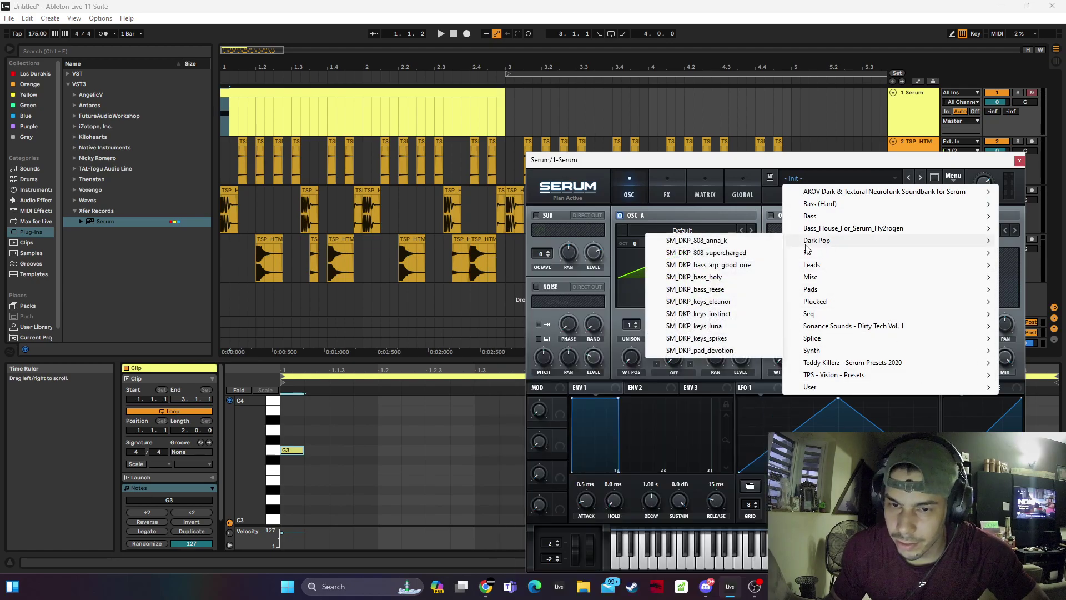
click(699, 314)
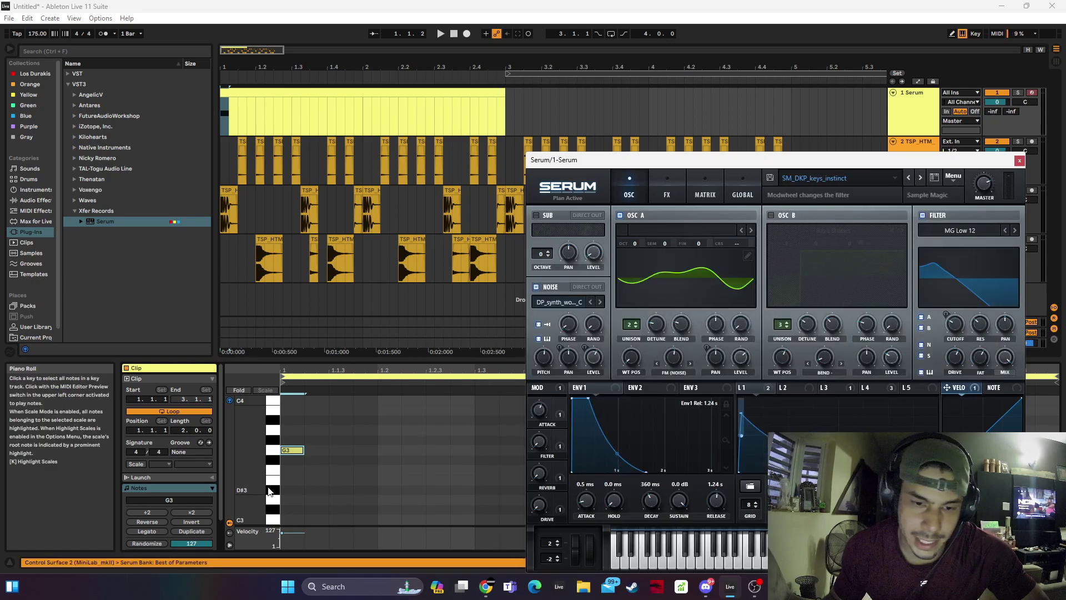
Start playback, lengthen the clip's note to one beat and raise it to A#3
key(space)
drag(304, 450, 363, 423)
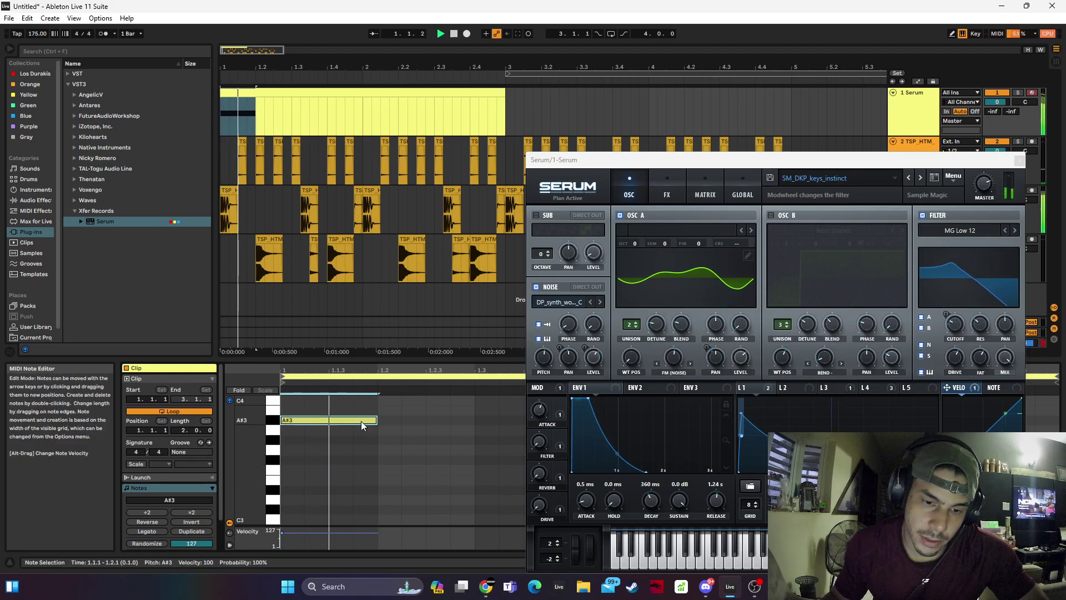
Audition the following Dark Pop presets in Serum during playback, stopping at SM_DKP_pad_devotion
click(919, 178)
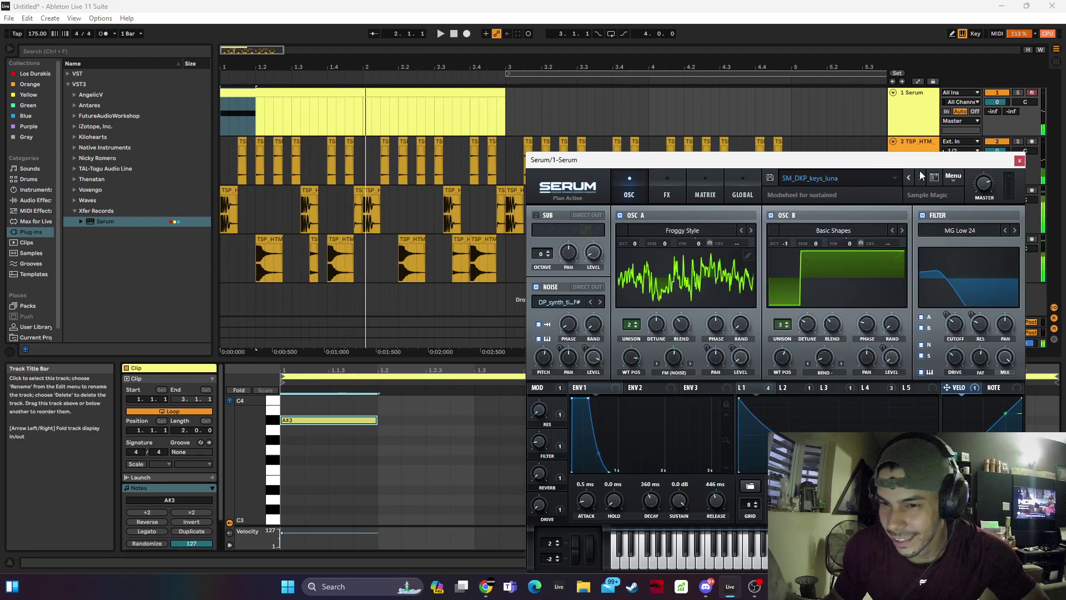
click(919, 178)
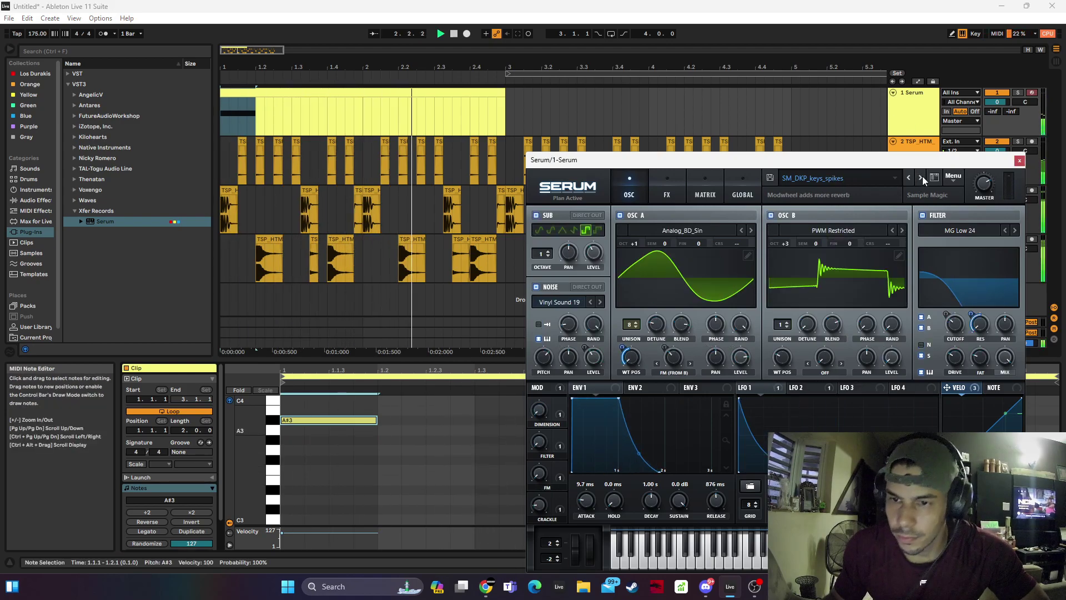
click(920, 177)
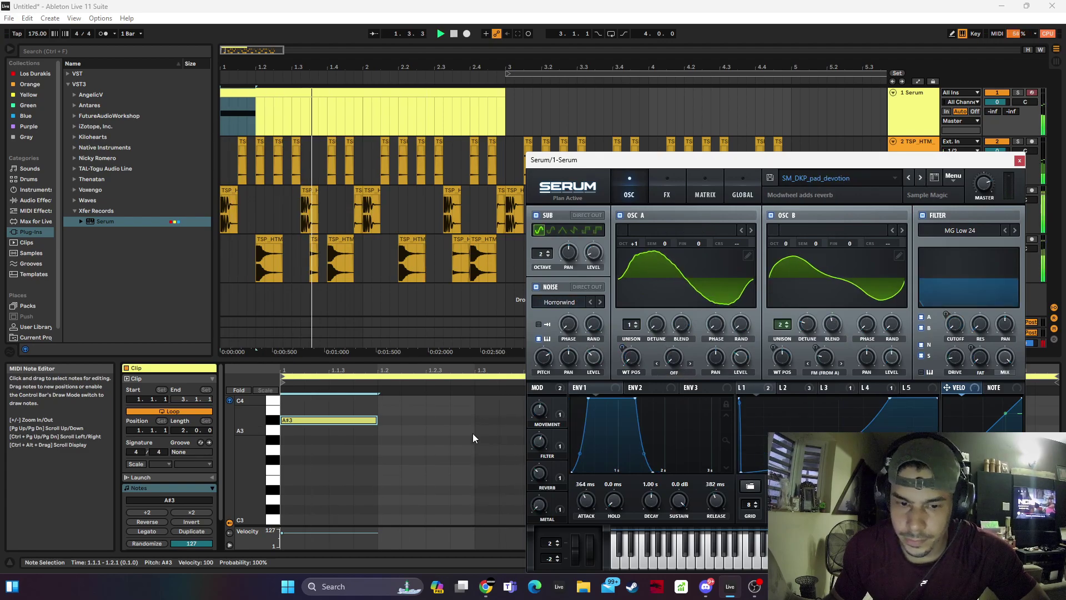
Lower the note two octaves to A#1, close the Serum window and stack a copy of the note at D2
key(shift+Down)
key(shift+Down)
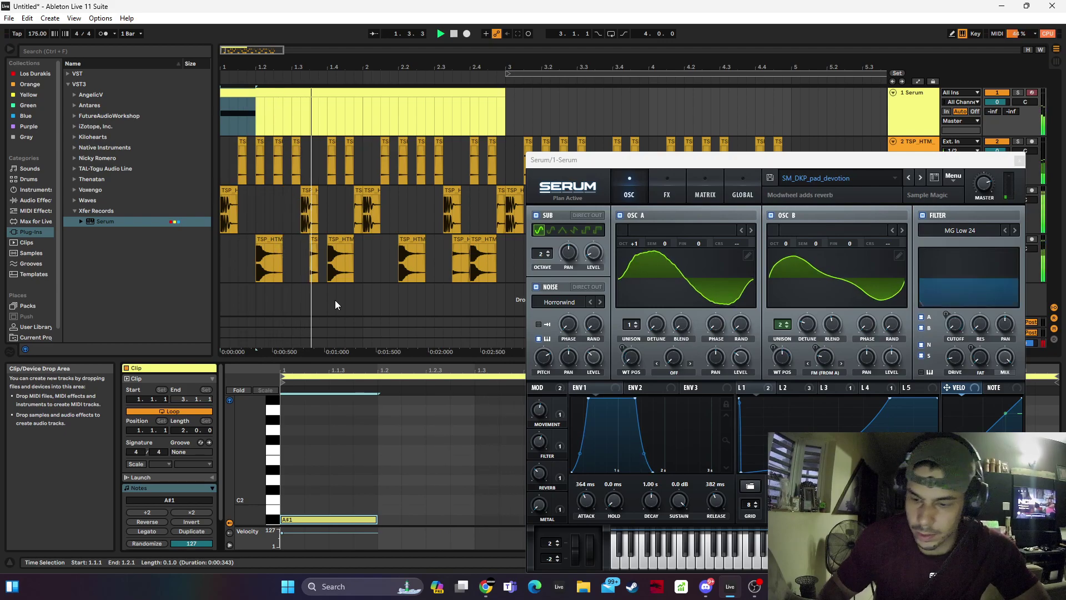
click(1019, 160)
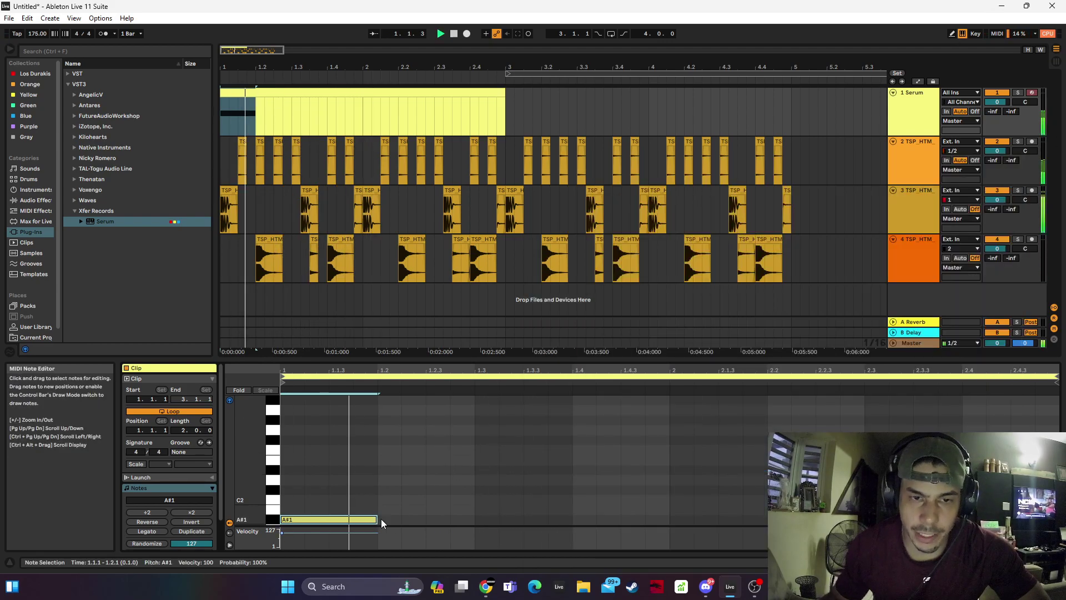
drag(358, 521, 366, 484)
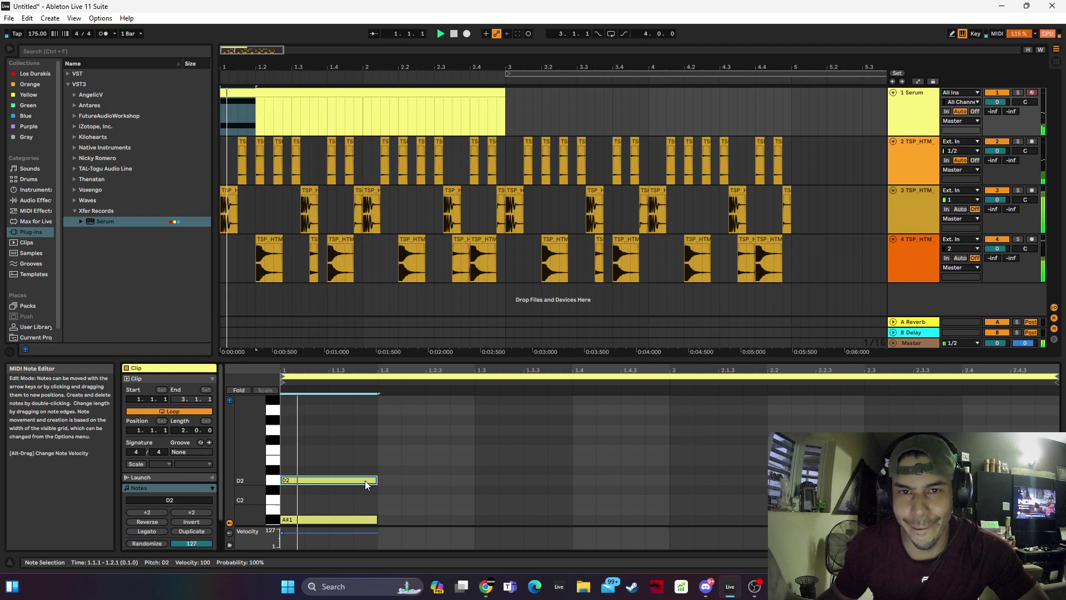
key(space)
Reopen Serum from the track's devices and load the LD Araba [7S] preset from the Leads folder
click(994, 561)
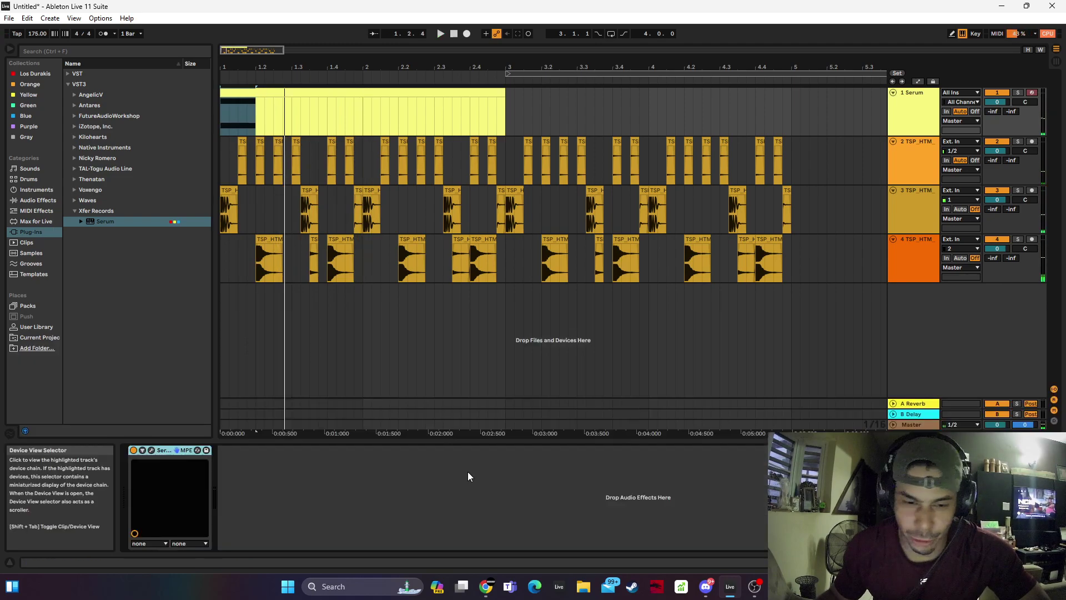
click(151, 450)
click(889, 177)
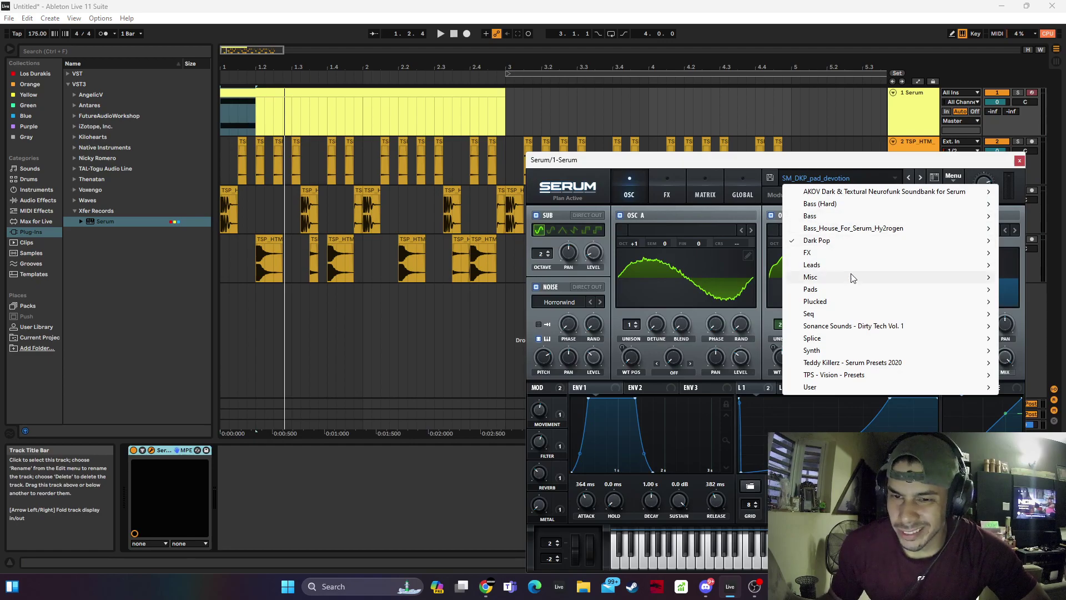
mouse_move(843, 271)
click(565, 303)
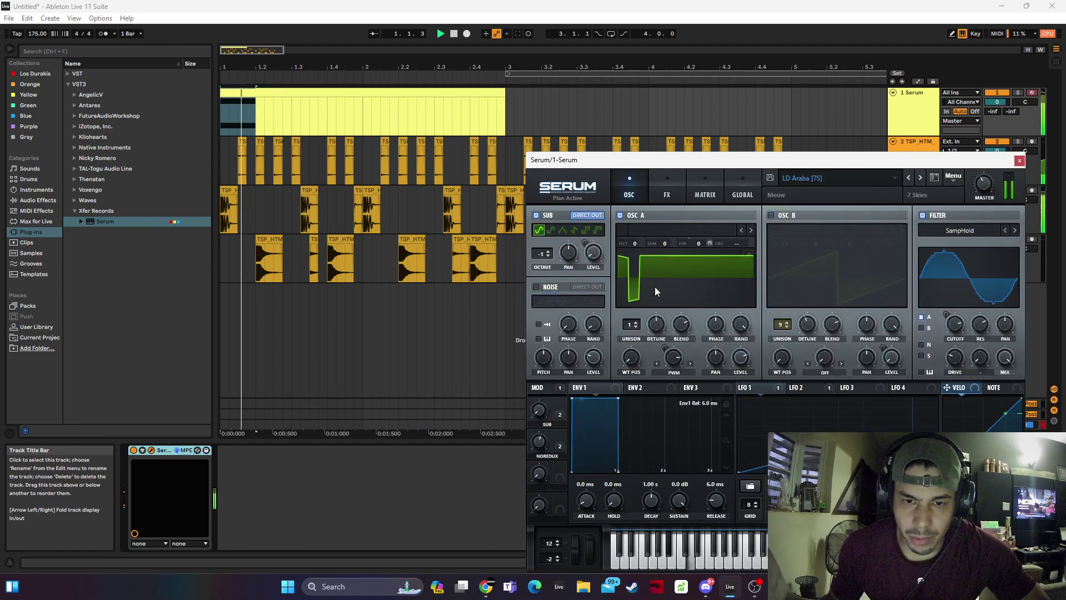
Delete the D2 note from the Serum clip and move the remaining A#1 note up to D2
double_click(239, 90)
click(345, 478)
key(space)
key(Delete)
drag(364, 521, 366, 488)
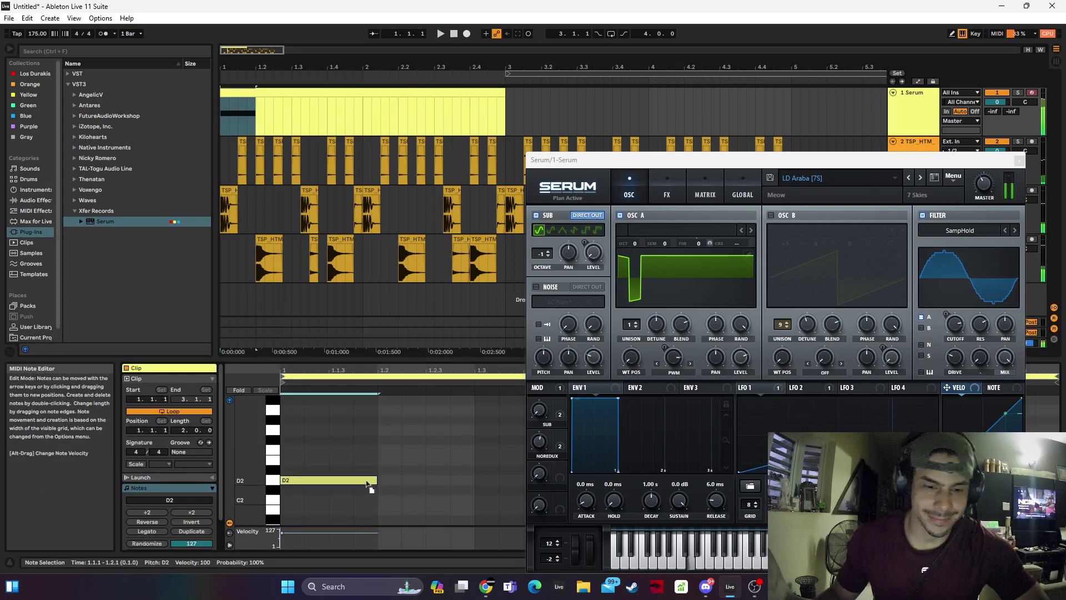
Lengthen the D2 note to two beats while checking it in playback, and close the Serum window
key(space)
key(shift+Right)
key(space)
key(space)
click(1019, 160)
Add an E2 note at 2.4.1 that fills the last beat of the Serum clip
double_click(876, 429)
key(Down)
key(Down)
key(Down)
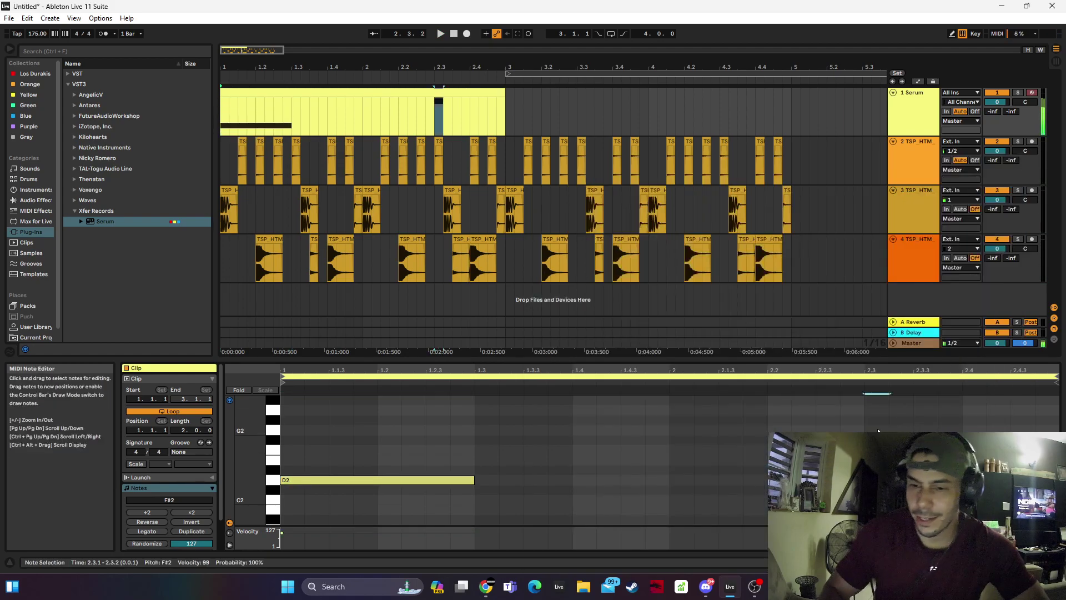
key(Right)
key(Right)
key(Right)
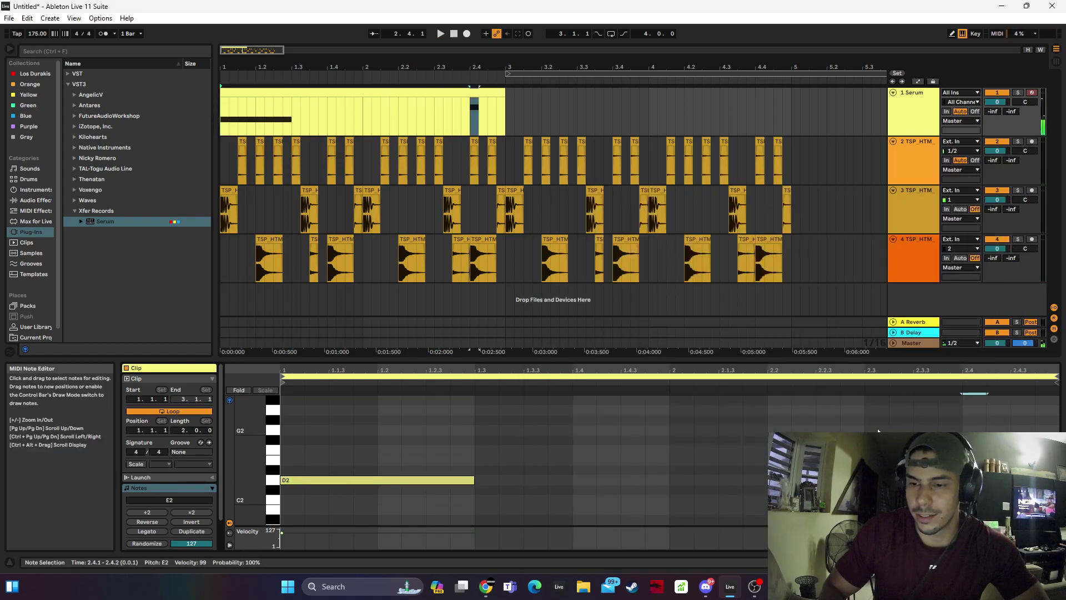
Duplicate the Serum clip to bars 3 and 4 and raise the copy's opening note to F2
click(366, 94)
key(ctrl+d)
drag(492, 433, 382, 517)
key(shift+Down)
key(Up)
key(Up)
key(Up)
Shorten the second clip's F2 note to five sixteenths, checking its length against playback
key(shift+Left)
key(space)
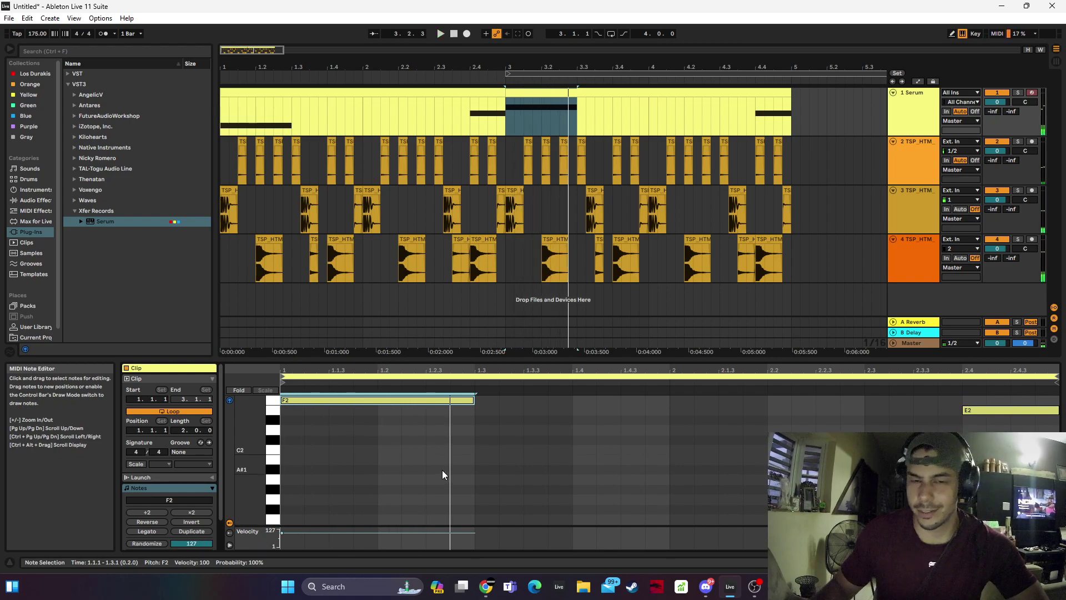
key(shift+Left)
key(shift+Left)
key(shift+Left)
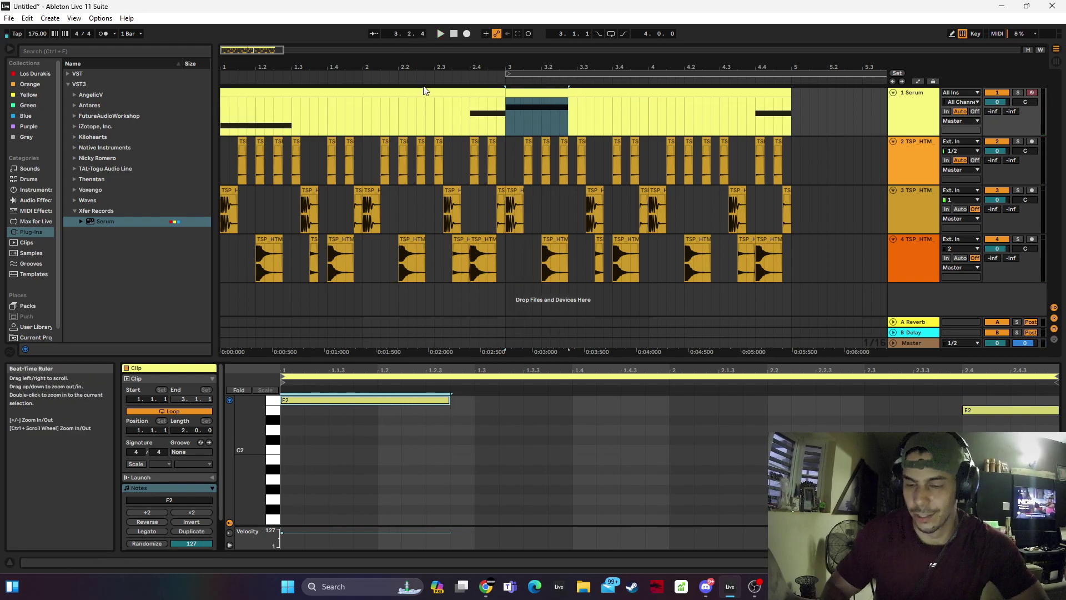
Play the Serum part over the beat and inspect the notes of both Serum clips
key(space)
click(451, 88)
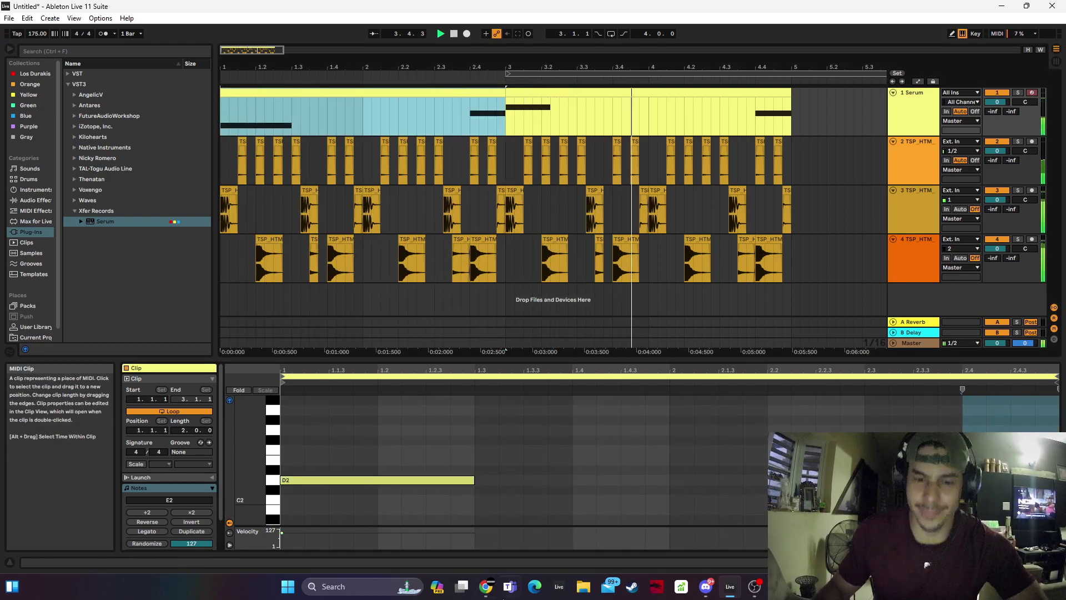
click(730, 89)
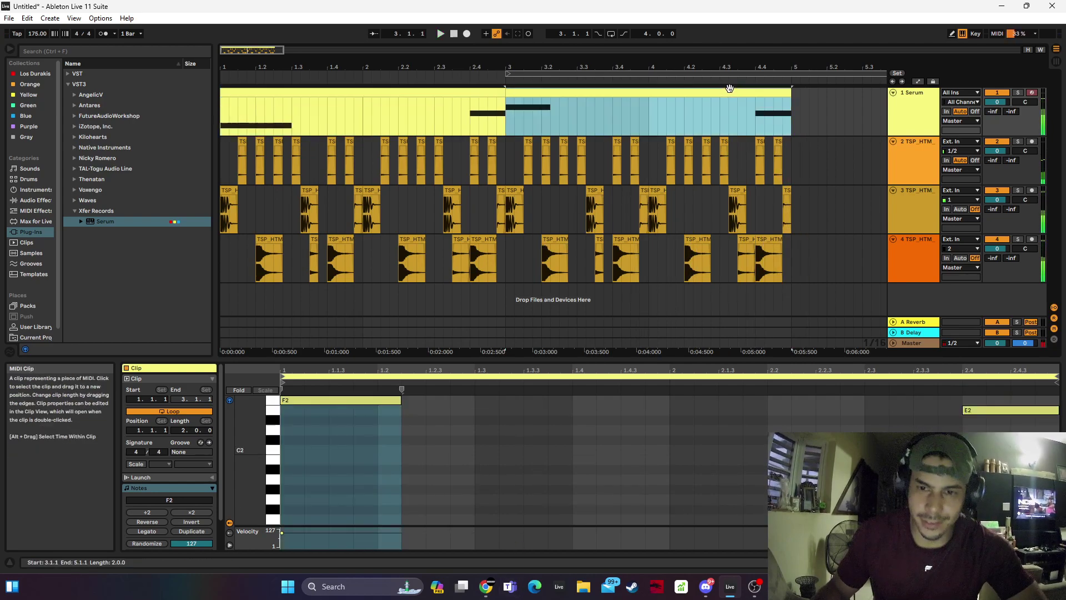
Duplicate the four-bar section across all four tracks to fill bars 5 to 8
drag(794, 99, 214, 275)
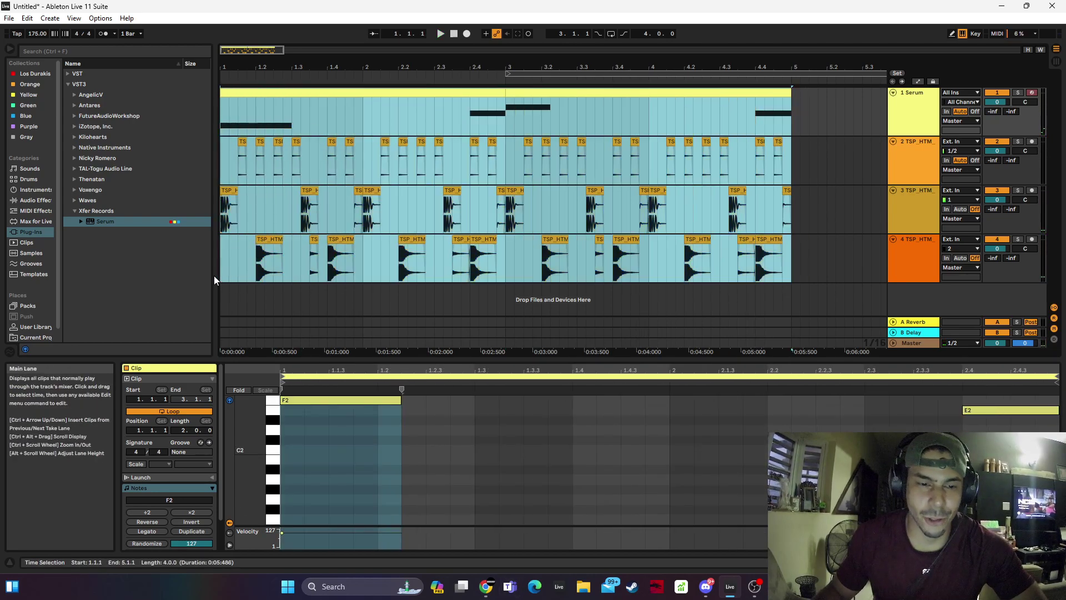
key(ctrl+d)
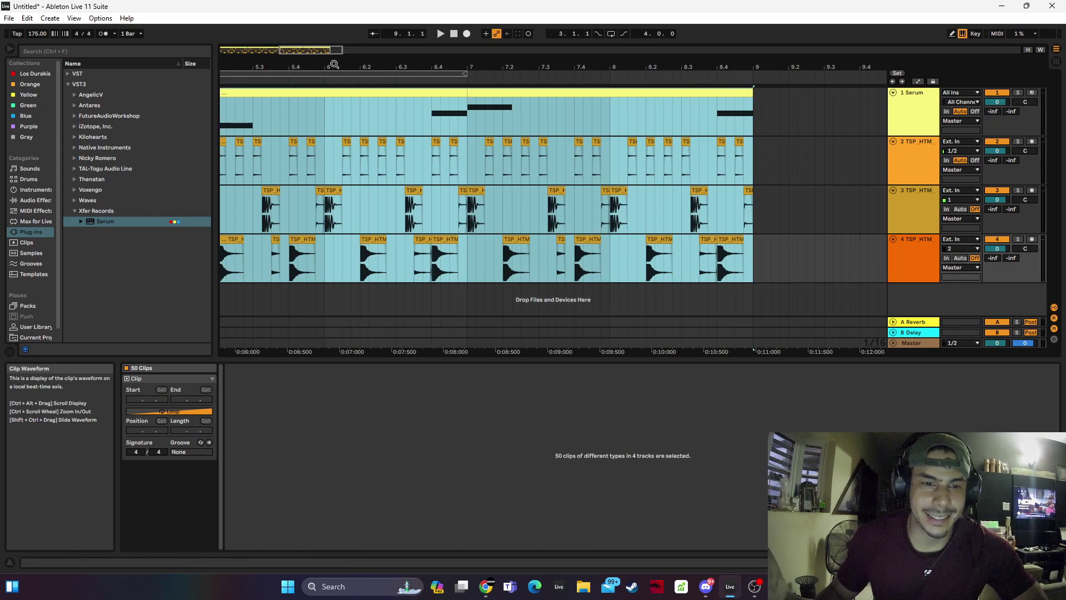
drag(334, 65, 214, 34)
Reopen Serum and audition the following lead presets against the beat, choosing LD Birth Of Electro [FP]
click(236, 93)
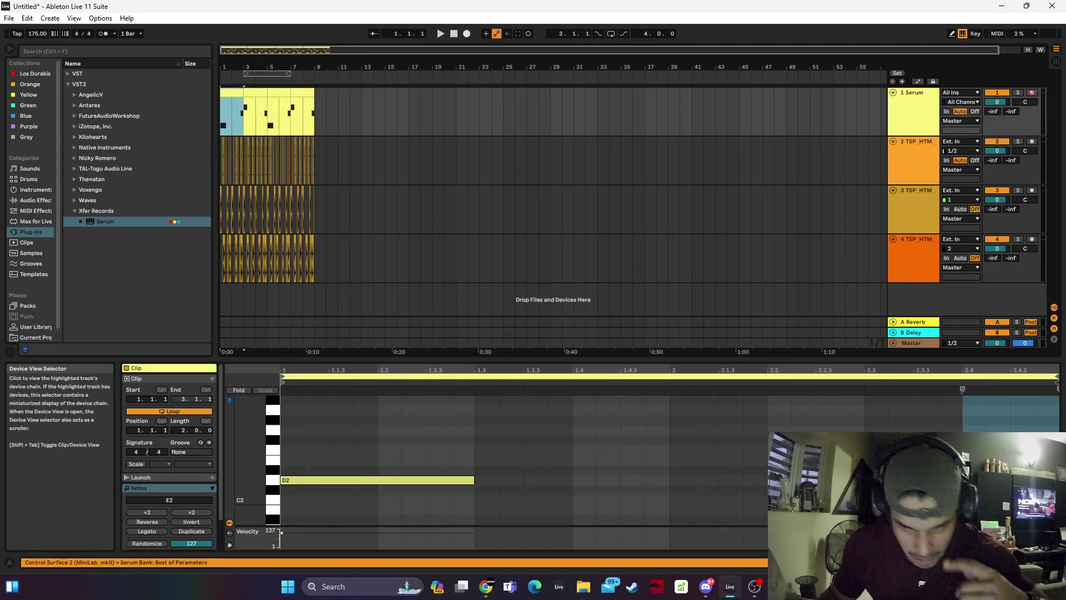
key(shift+Tab)
click(151, 448)
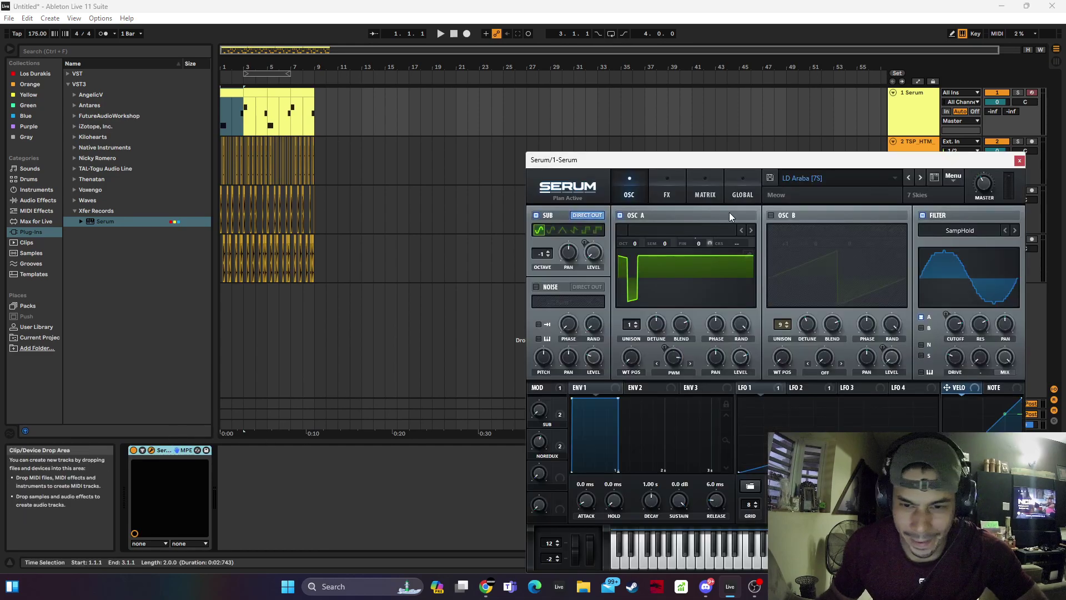
click(919, 179)
key(space)
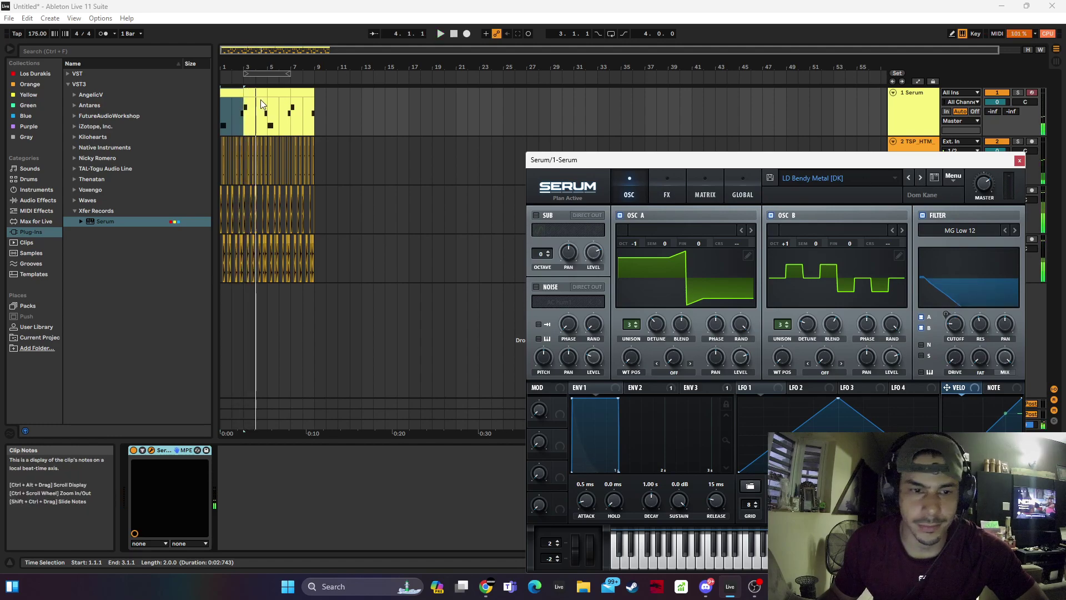
click(915, 179)
click(916, 179)
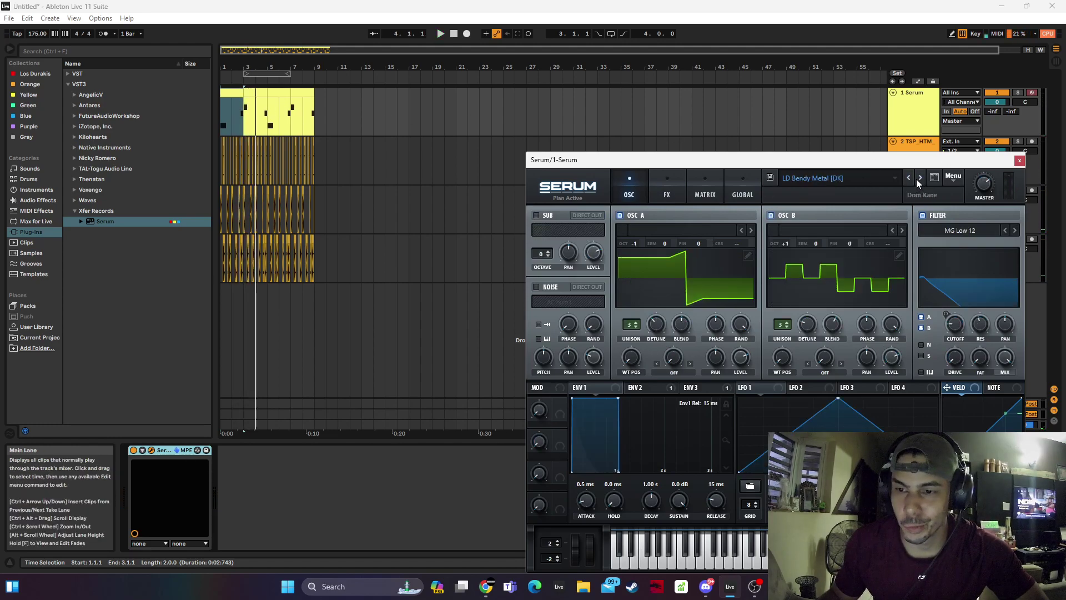
click(916, 178)
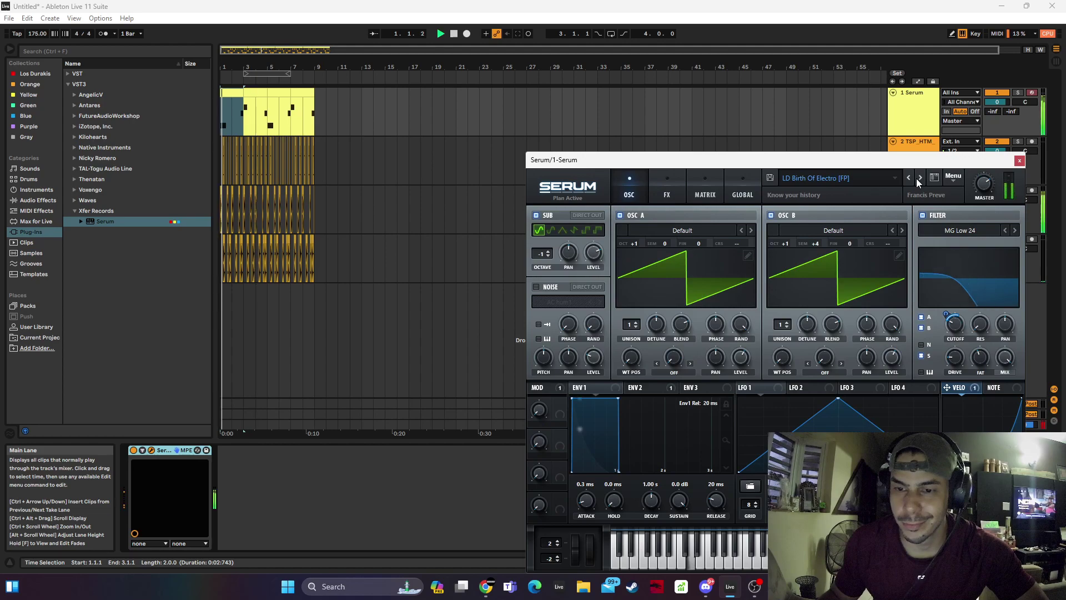
Close the Serum window and open the second Serum clip's notes during playback
click(1019, 160)
click(251, 68)
double_click(254, 92)
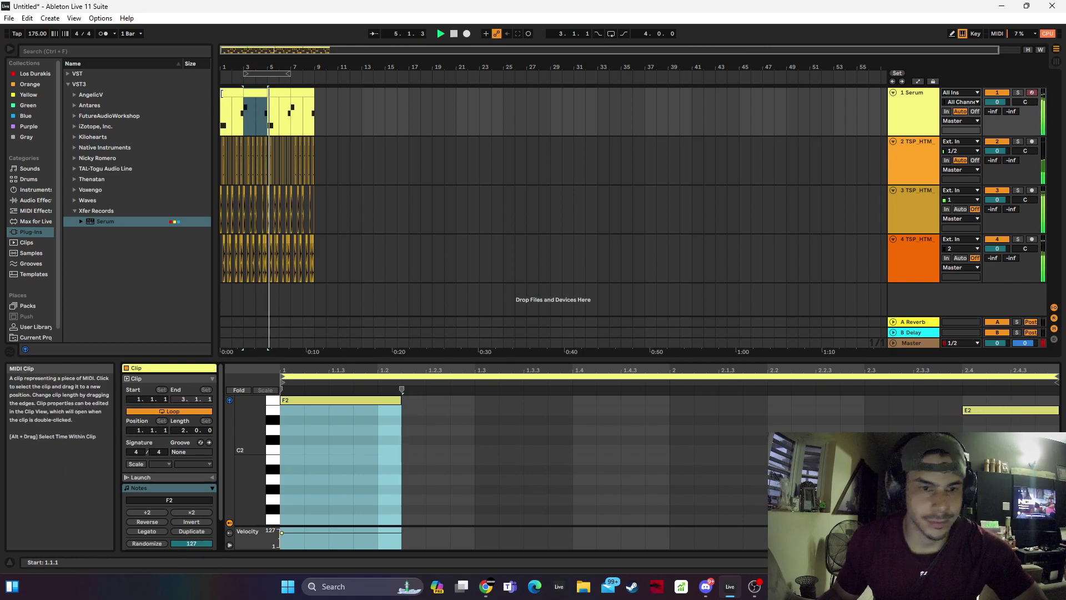
Select the whole eight-bar arrangement and duplicate it to extend the track to sixteen bars
click(235, 92)
key(ctrl+a)
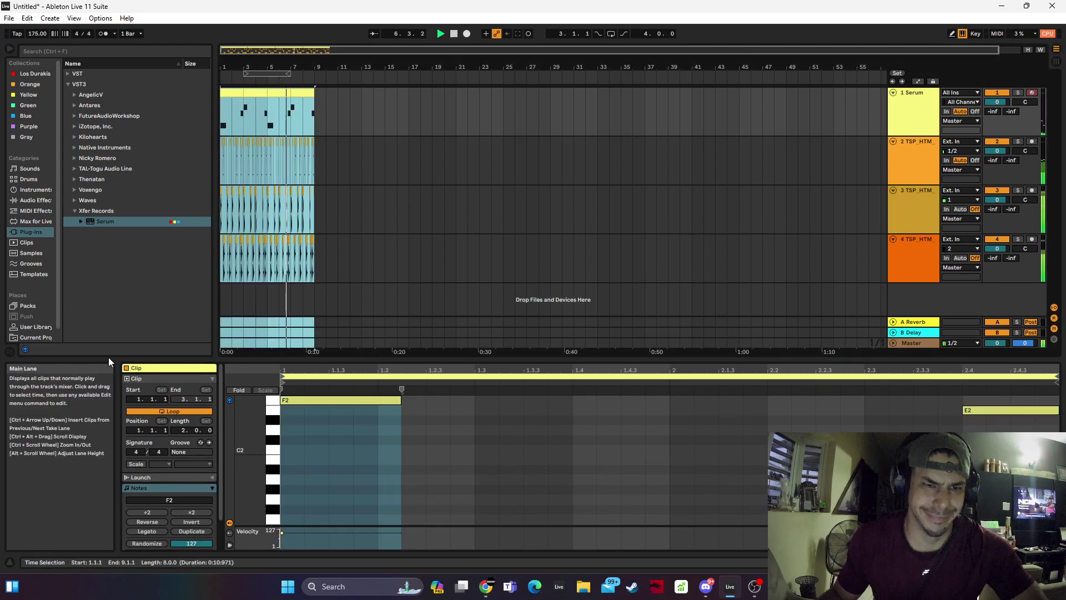
key(ctrl+d)
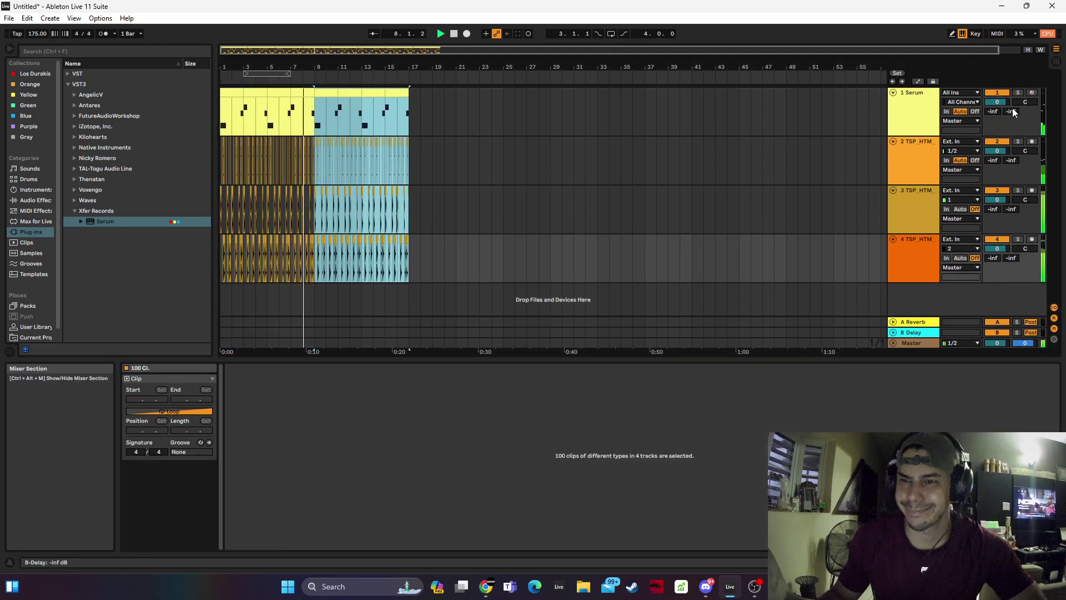
Lower the Serum track's volume to -4.0 dB and select its first clip
drag(1002, 102, 1011, 105)
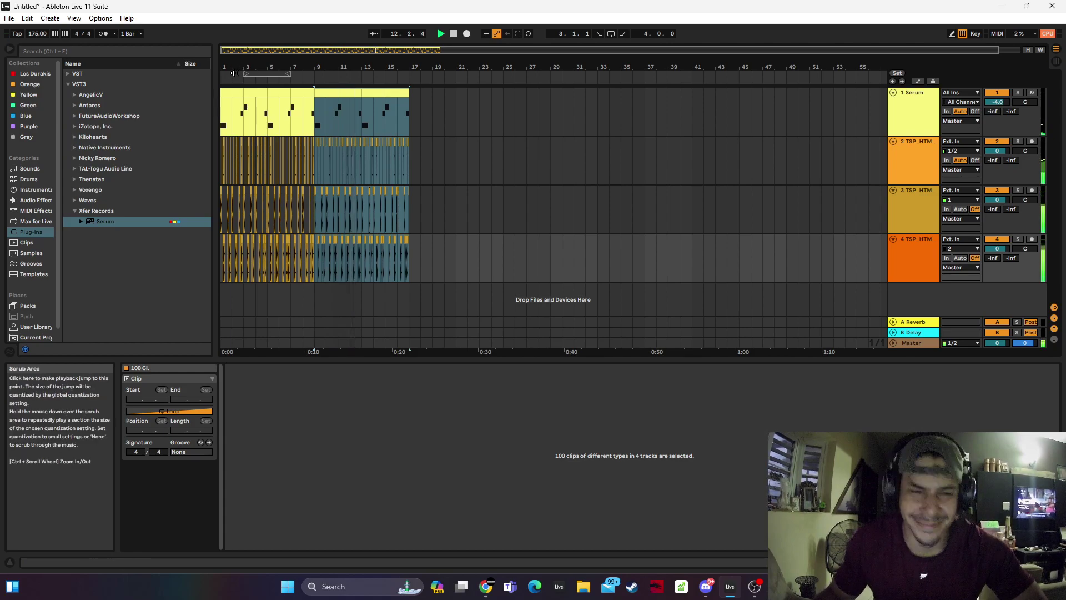
click(244, 95)
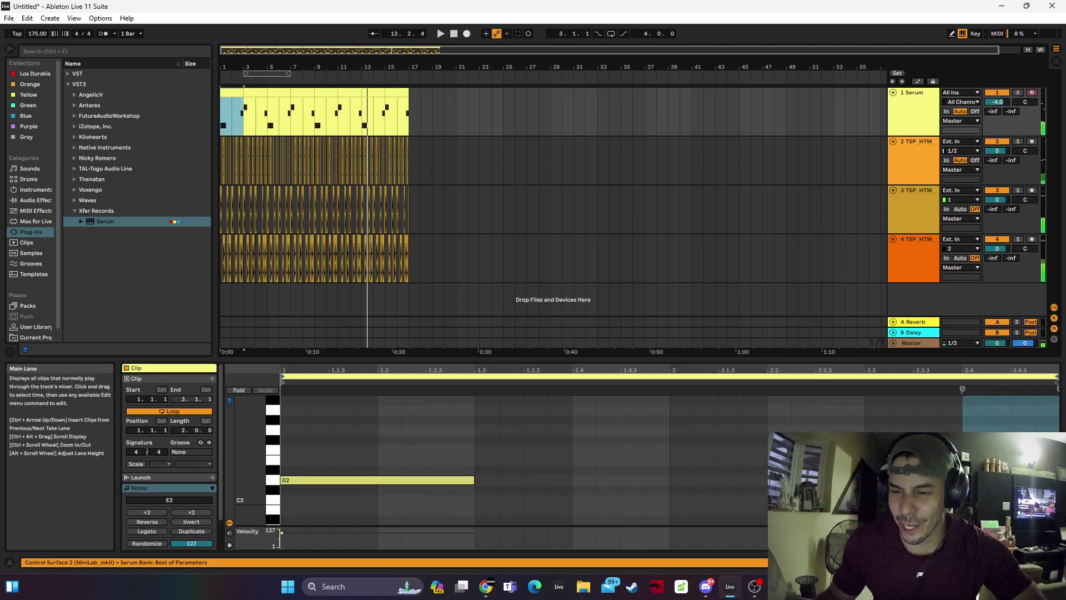
Duplicate the Serum track with its clips and solo the copy
key(shift+Tab)
right_click(919, 121)
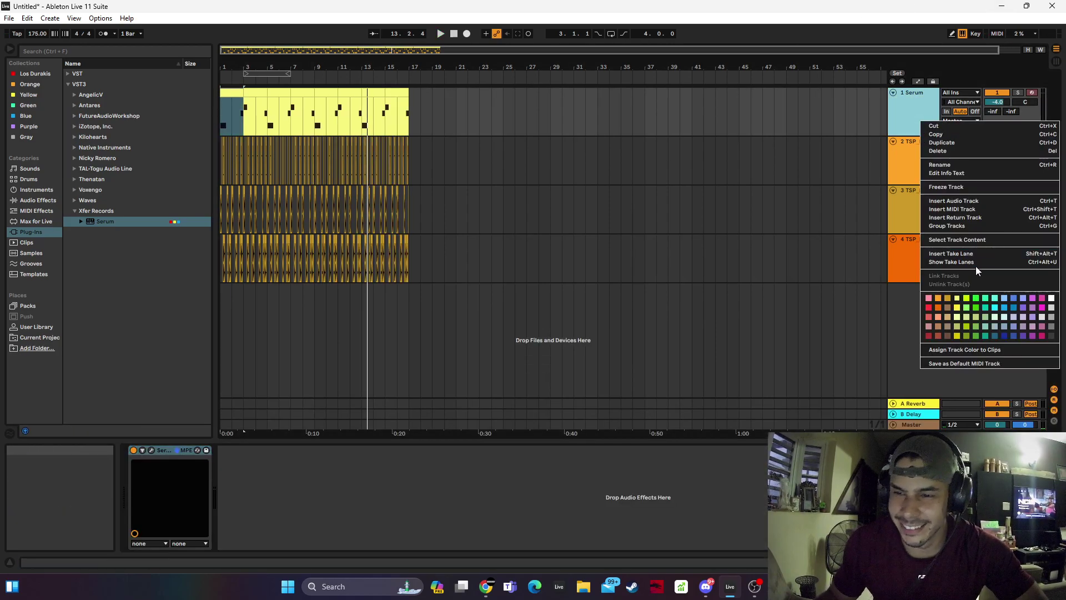
click(944, 142)
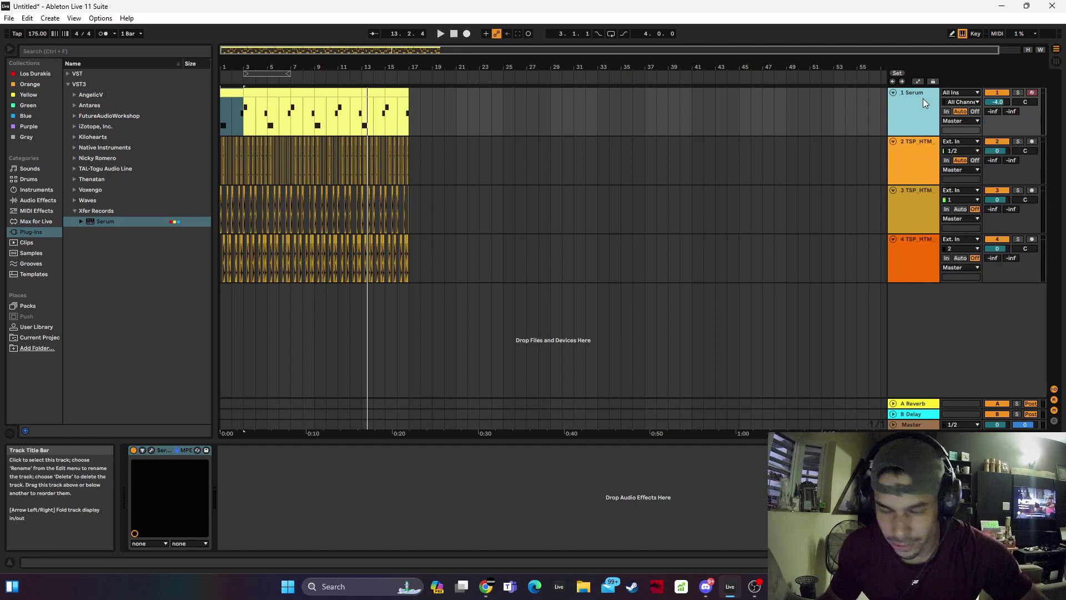
click(1018, 142)
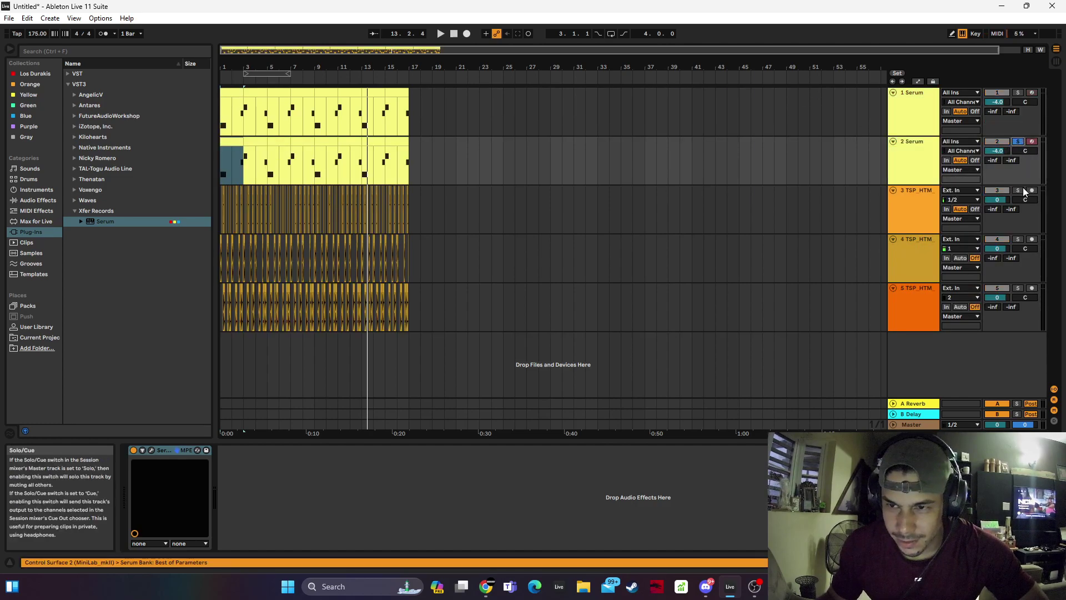
Consolidate the second Serum track's clips into one sixteen-bar clip and transpose all its notes up an octave to D3–F3
shift+click(414, 142)
click(402, 142)
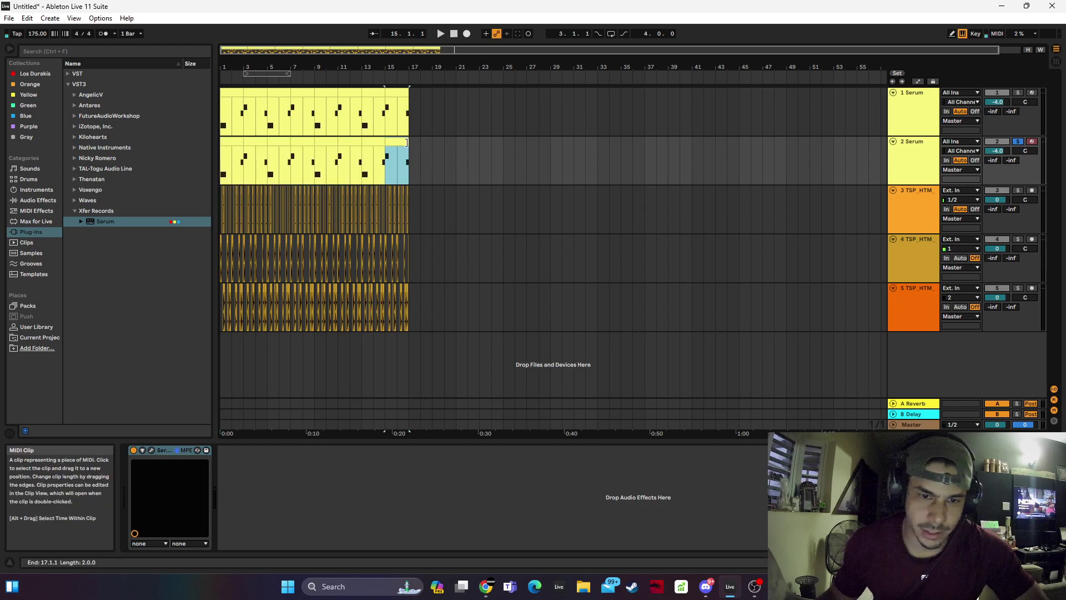
shift+click(236, 145)
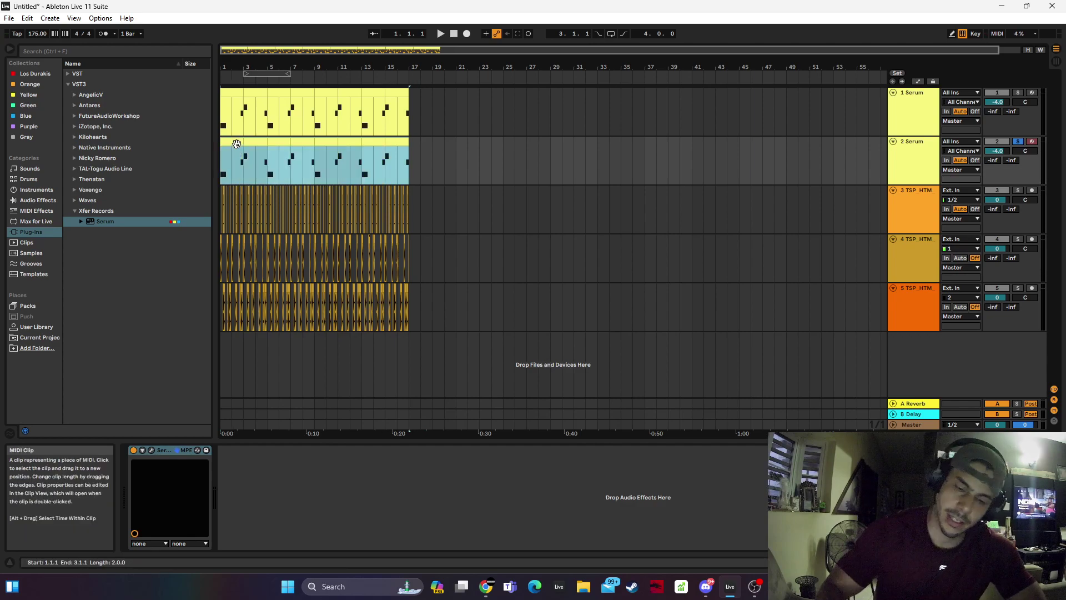
double_click(236, 144)
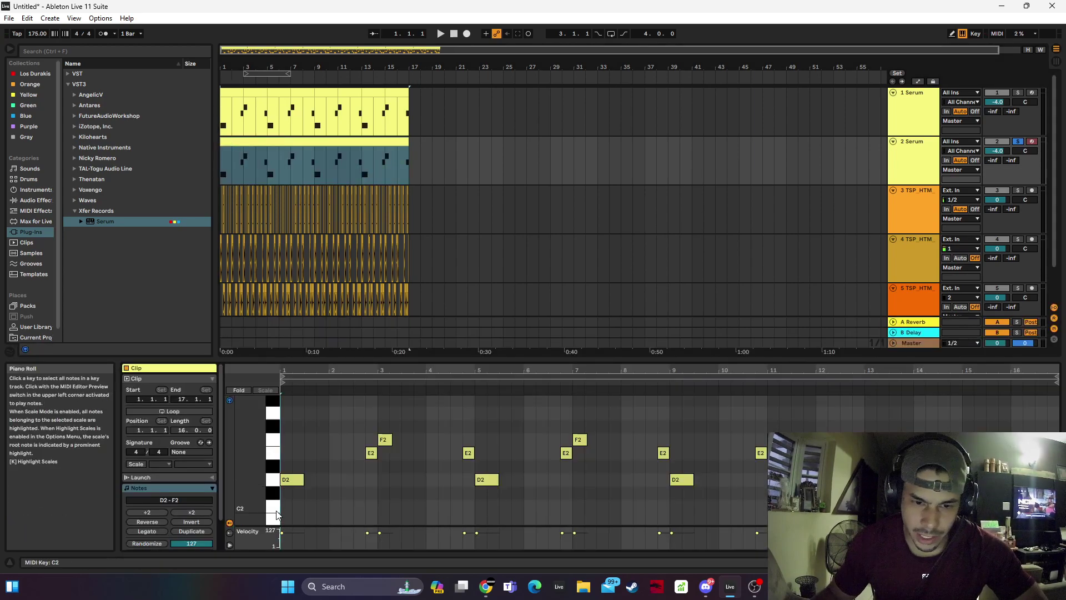
key(space)
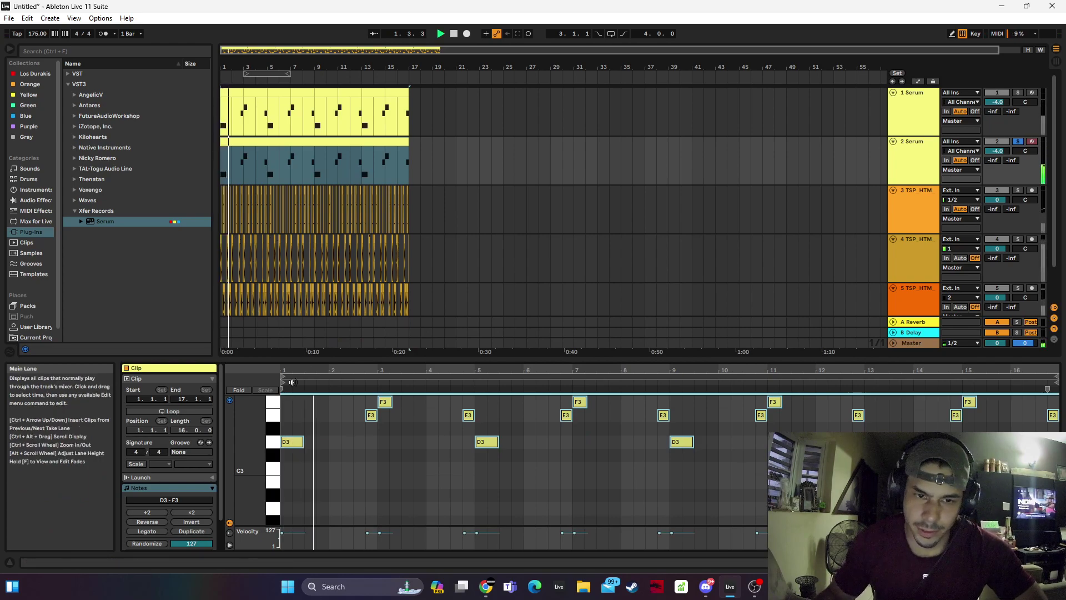
Solo the first Serum track as well and lower the second Serum track's volume to -5.5 dB during playback
click(1017, 92)
drag(998, 150, 997, 153)
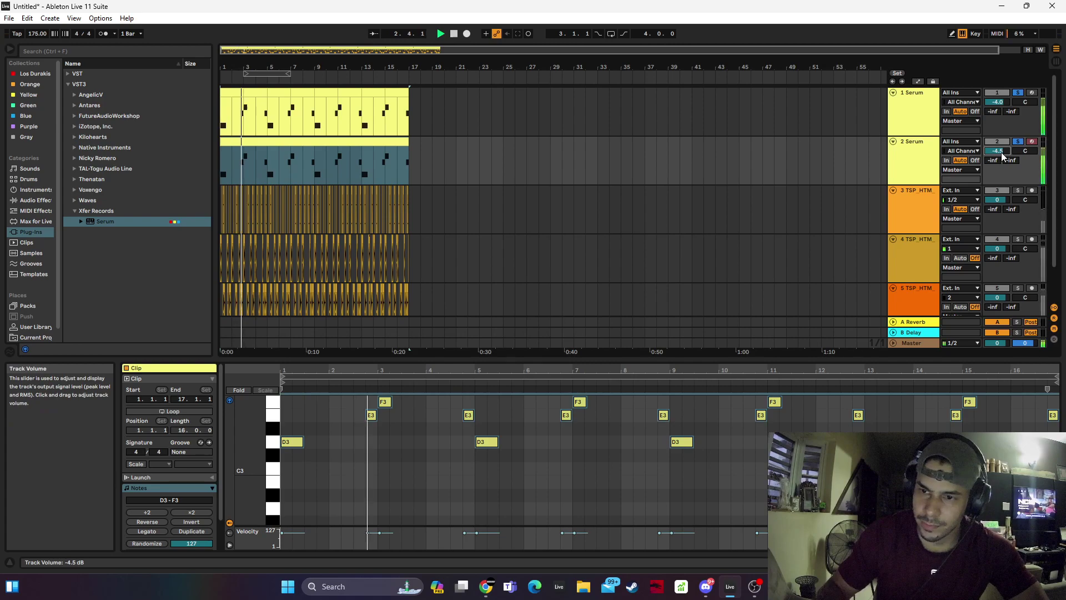
drag(997, 151, 998, 156)
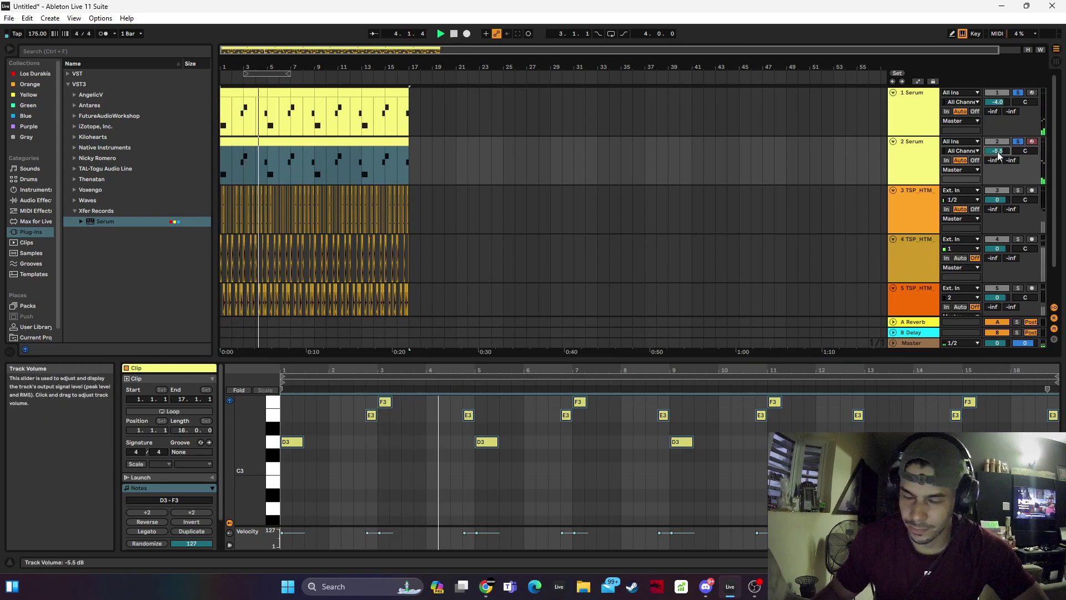
key(space)
double_click(504, 418)
key(Down)
key(Down)
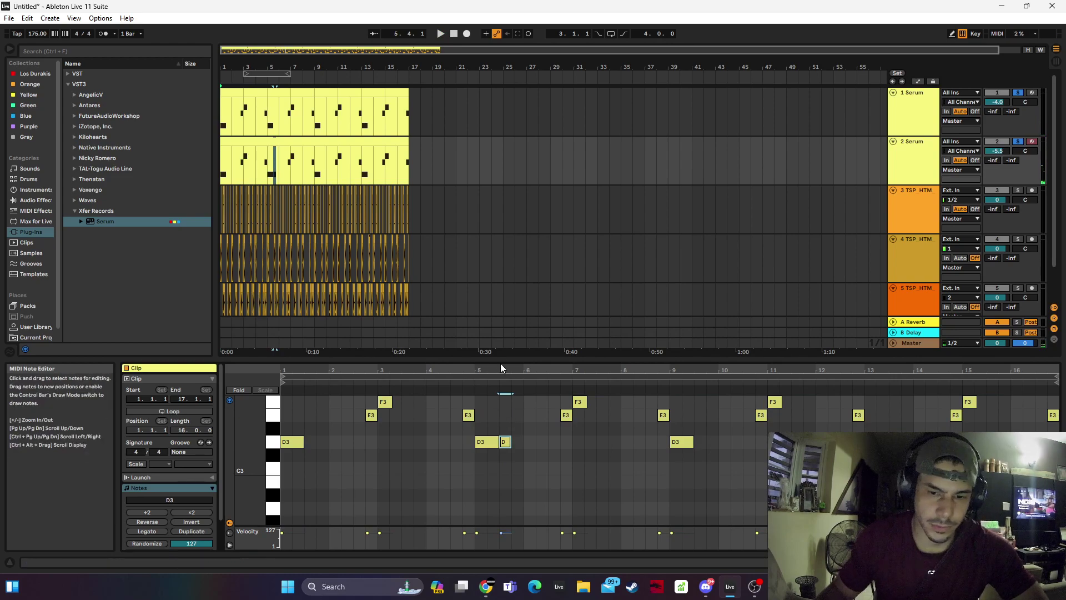
drag(501, 365, 522, 438)
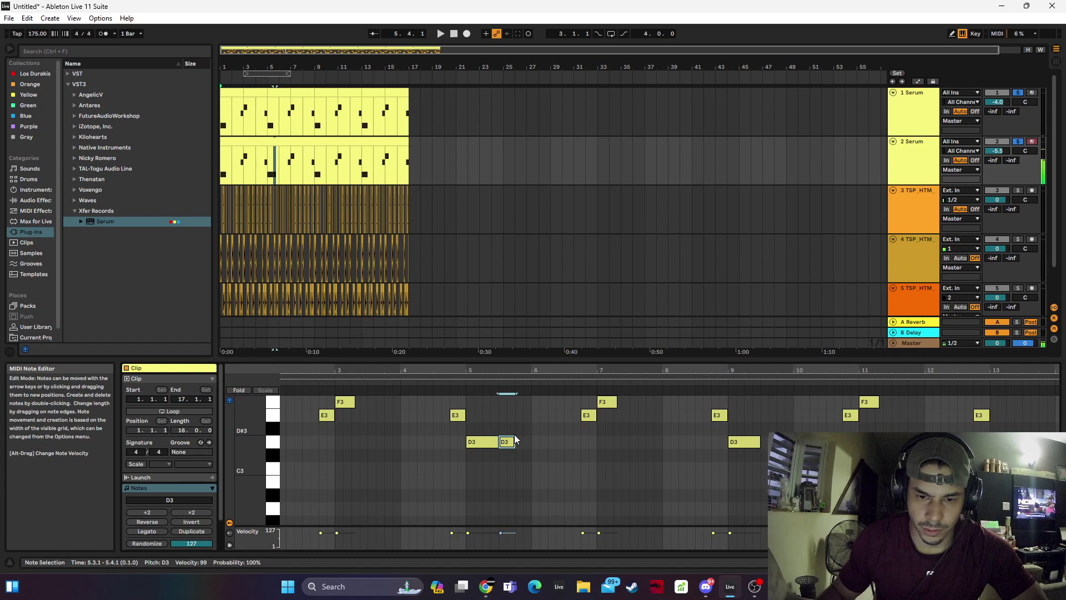
key(shift+Left)
key(Right)
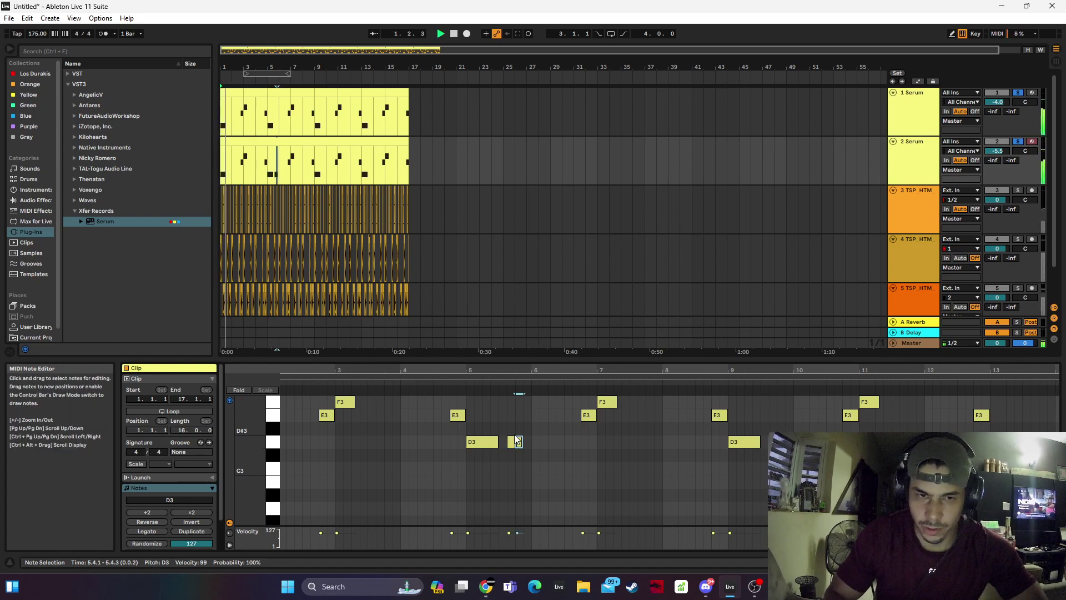
key(Delete)
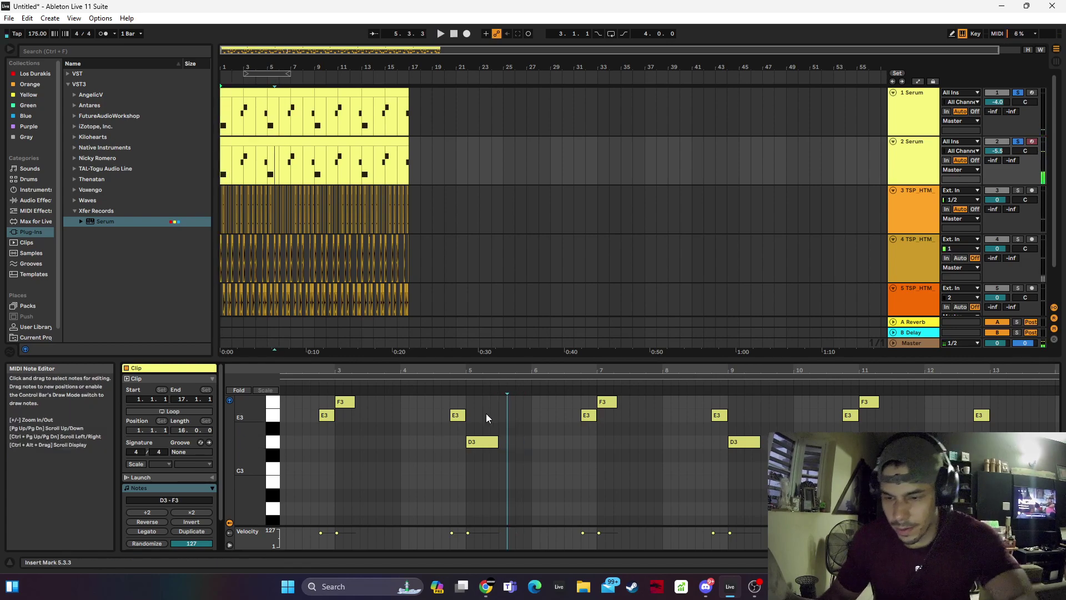
Shorten the first D3 note, add two short D3 notes at 1.3.1 and 1.3.3, and duplicate this rhythm into bar 2
drag(403, 371, 480, 371)
click(345, 446)
double_click(348, 444)
drag(348, 445, 324, 446)
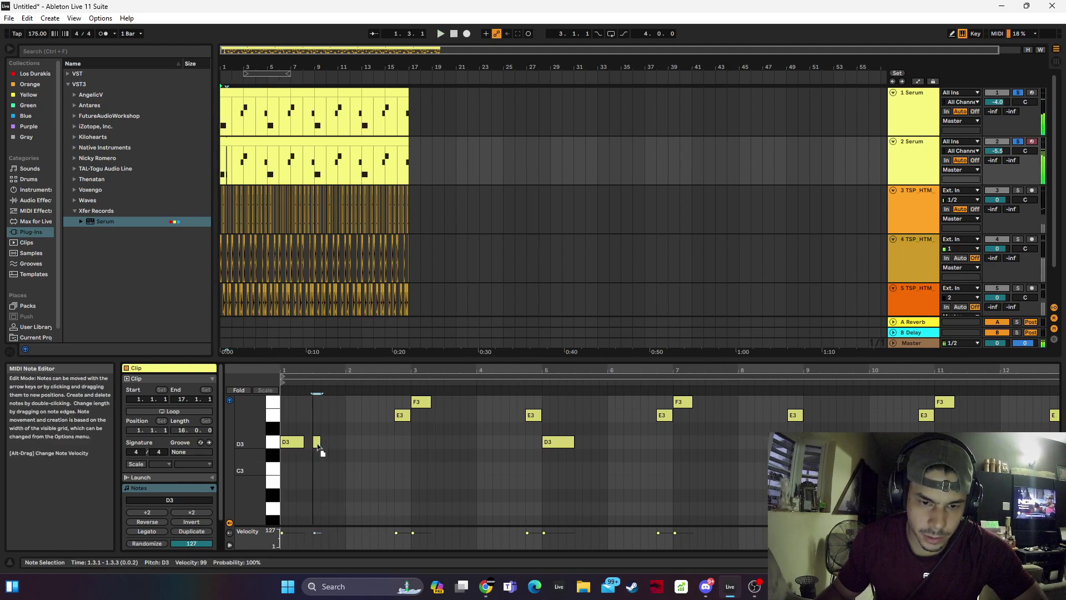
drag(323, 444, 218, 430)
double_click(322, 444)
key(space)
key(space)
key(ctrl+d)
key(space)
drag(382, 460, 401, 441)
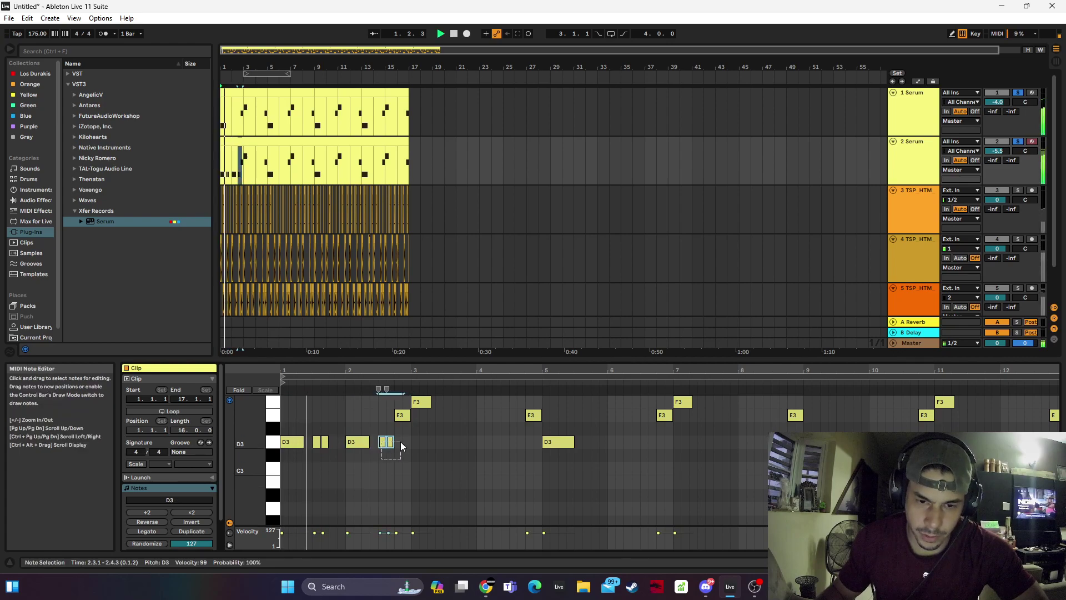
key(Delete)
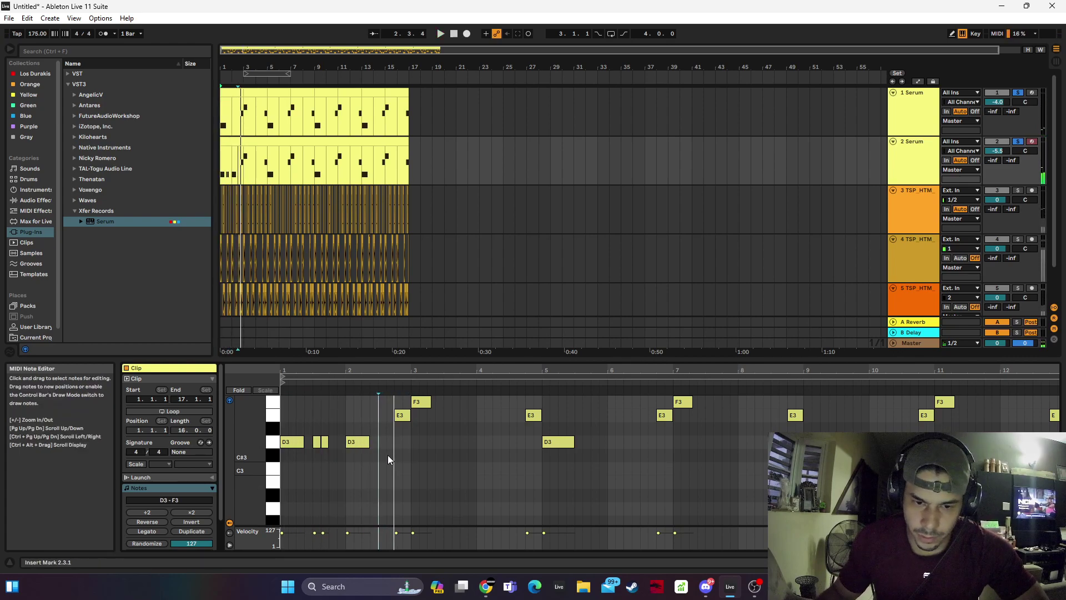
key(ctrl+z)
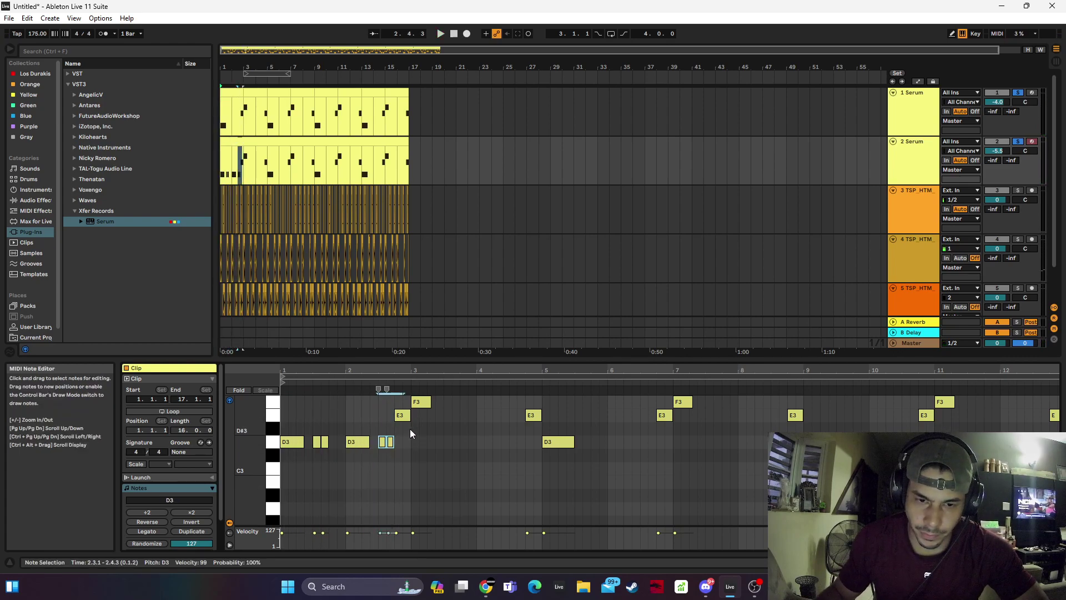
Repeat the two-bar rhythm on F3 in bars 3 and 4, and duplicate the four-bar pattern through bar 16
drag(407, 440, 134, 467)
drag(299, 441, 282, 412)
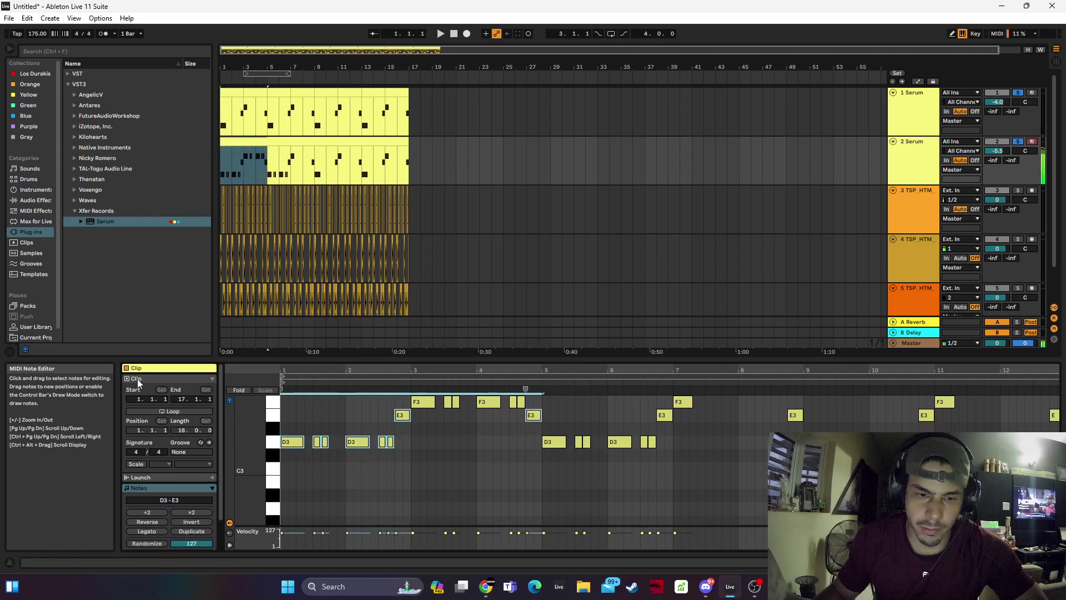
drag(282, 465, 539, 383)
key(ctrl+d)
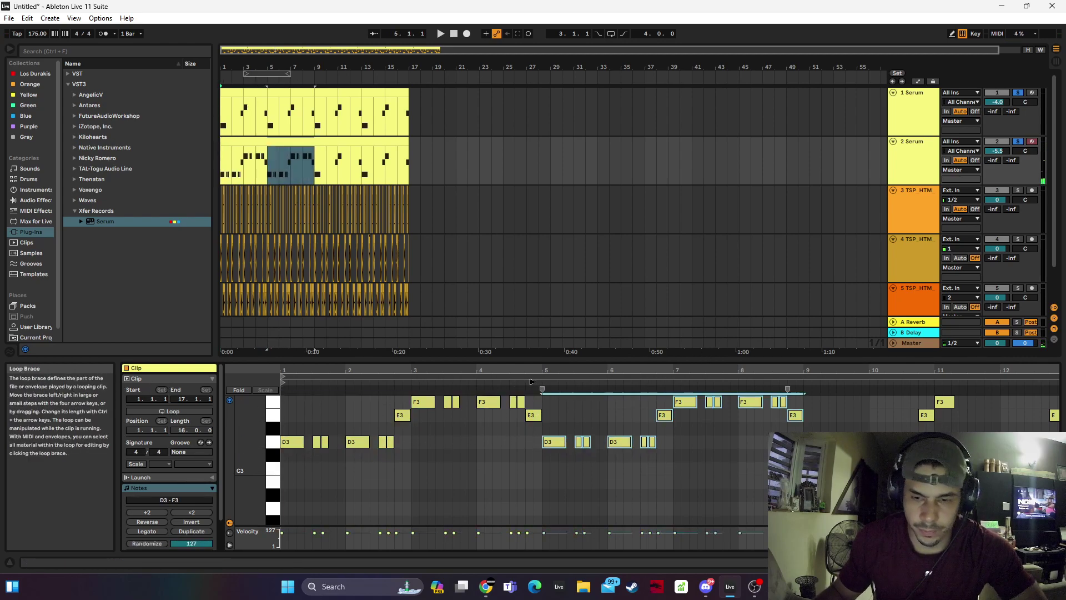
key(ctrl+d)
key(ctrl+d)
Play the arrangement and unsolo both Serum tracks to hear the new pattern with the drums
key(space)
double_click(356, 140)
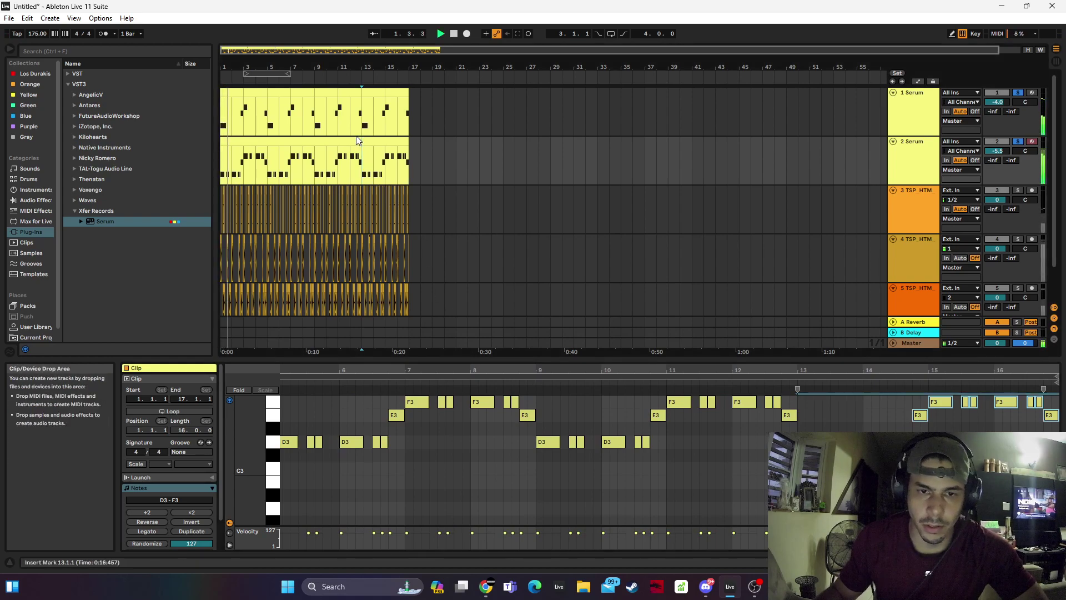
click(1019, 93)
click(1019, 141)
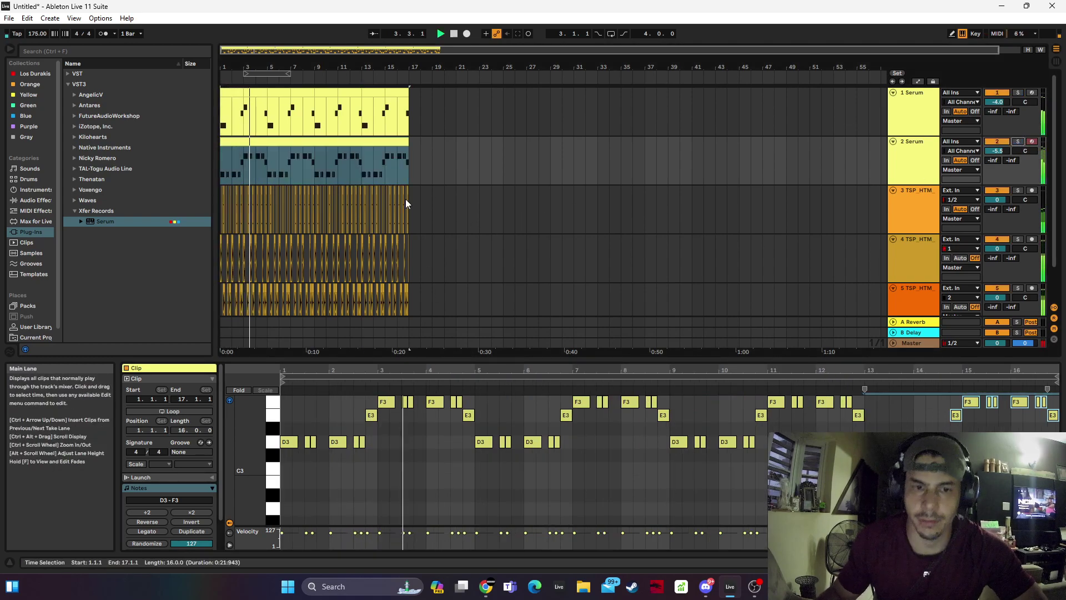
Lower the second Serum track's volume to -7.0 dB while listening to the full mix
click(279, 146)
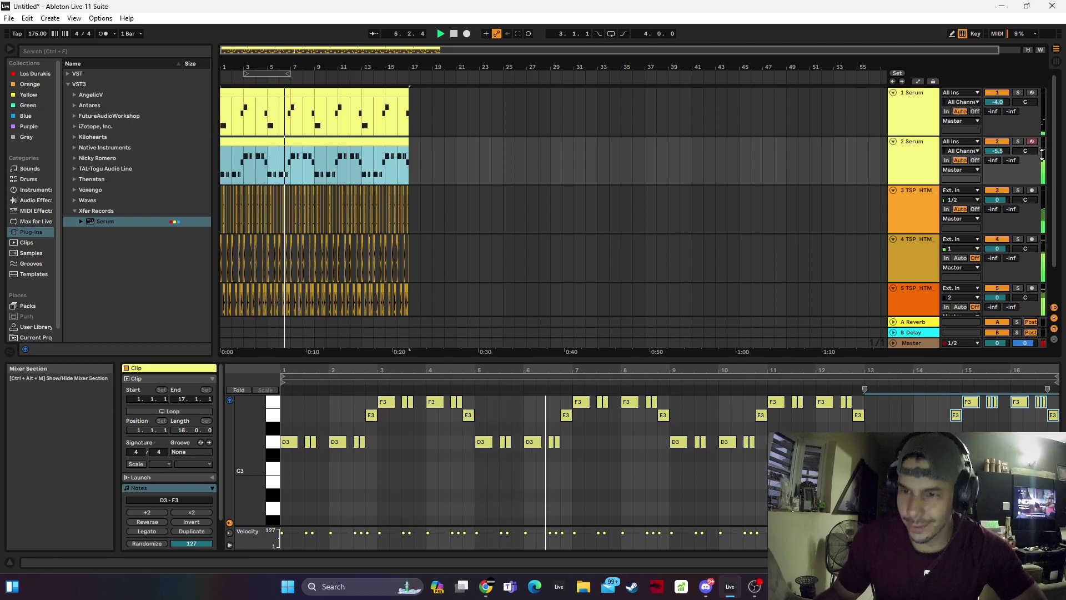
click(1012, 562)
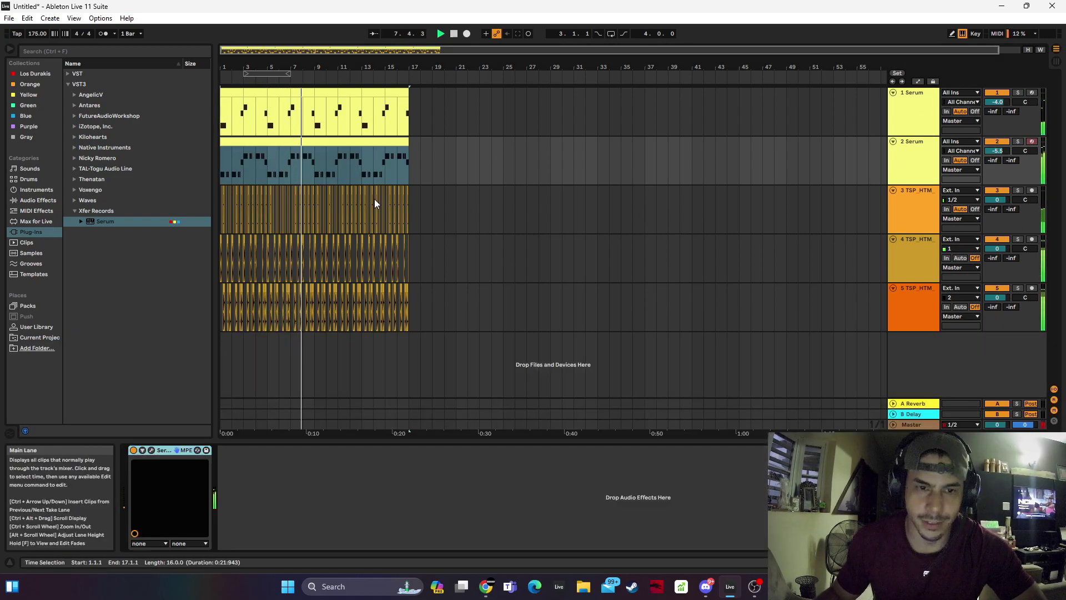
click(298, 148)
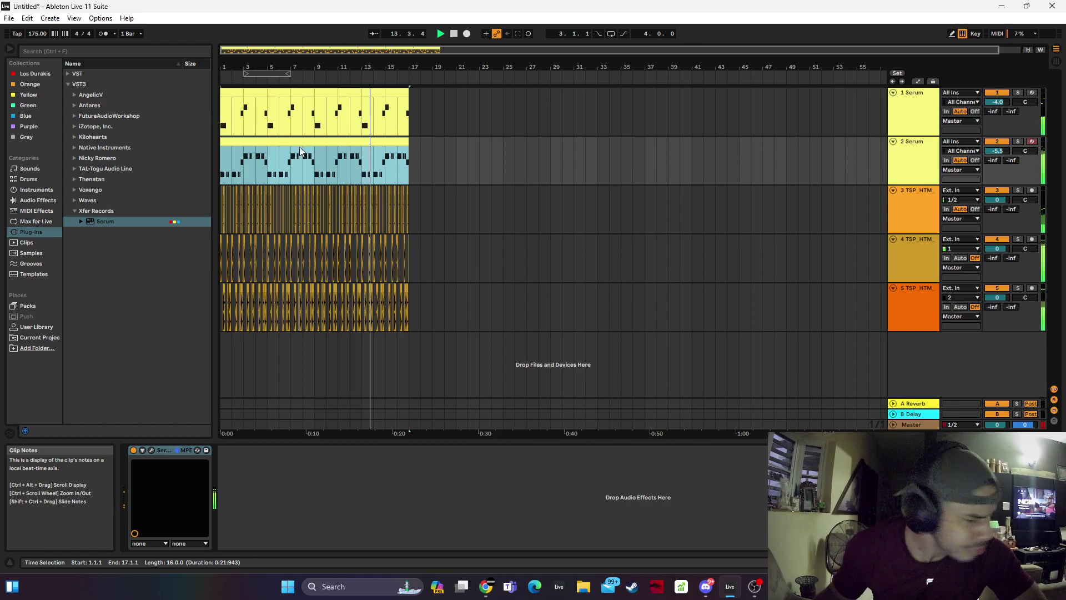
click(299, 145)
double_click(299, 146)
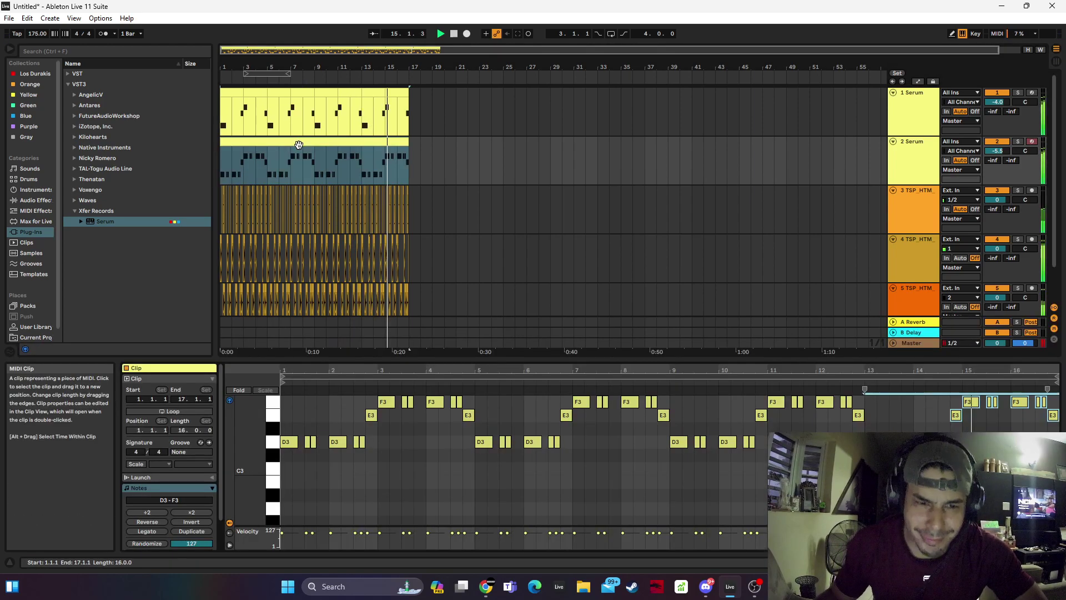
mouse_move(1009, 149)
mouse_down()
mouse_move(1009, 161)
mouse_move(1009, 151)
mouse_up()
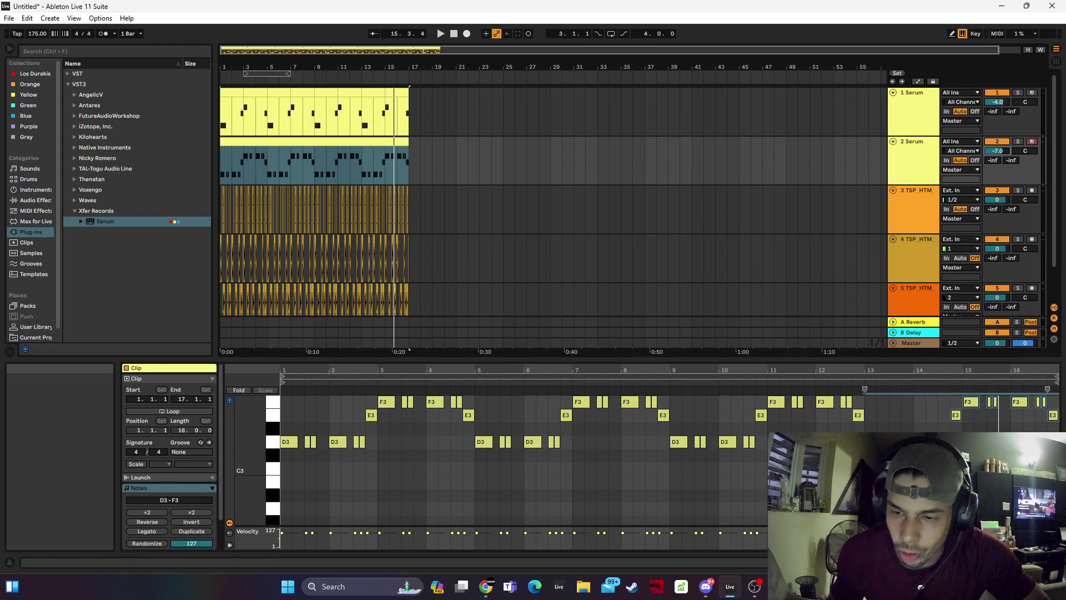
Show the Serum device chain and solo the second Serum track during playback
key(shift+Tab)
key(space)
click(1018, 131)
click(1017, 141)
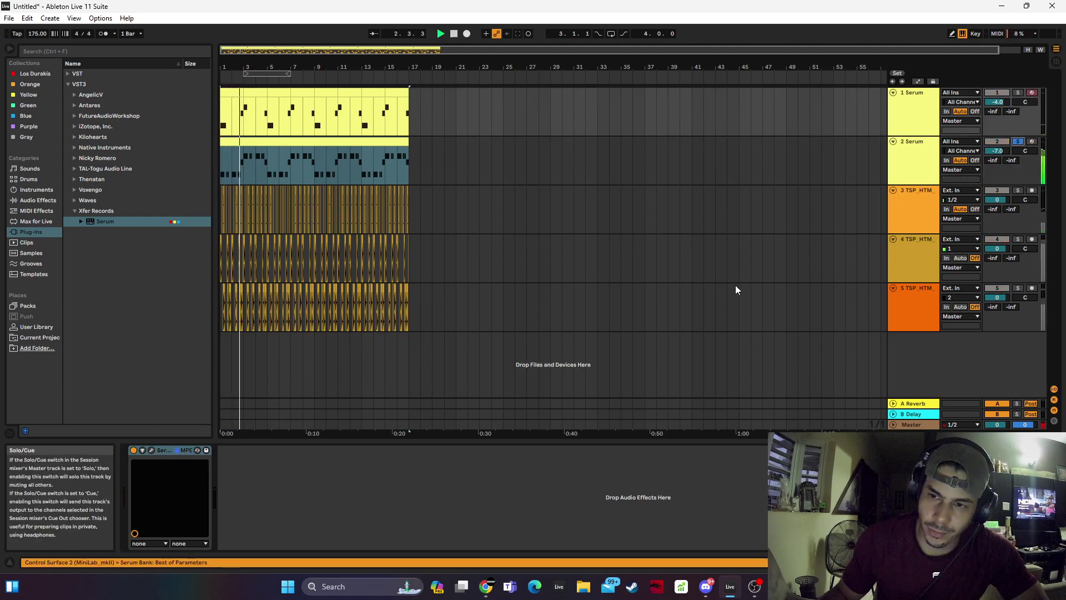
Load the Dada Life Endless Smile VST onto the first Serum track, set its Intensity to 70%, and start playback
click(49, 200)
click(33, 232)
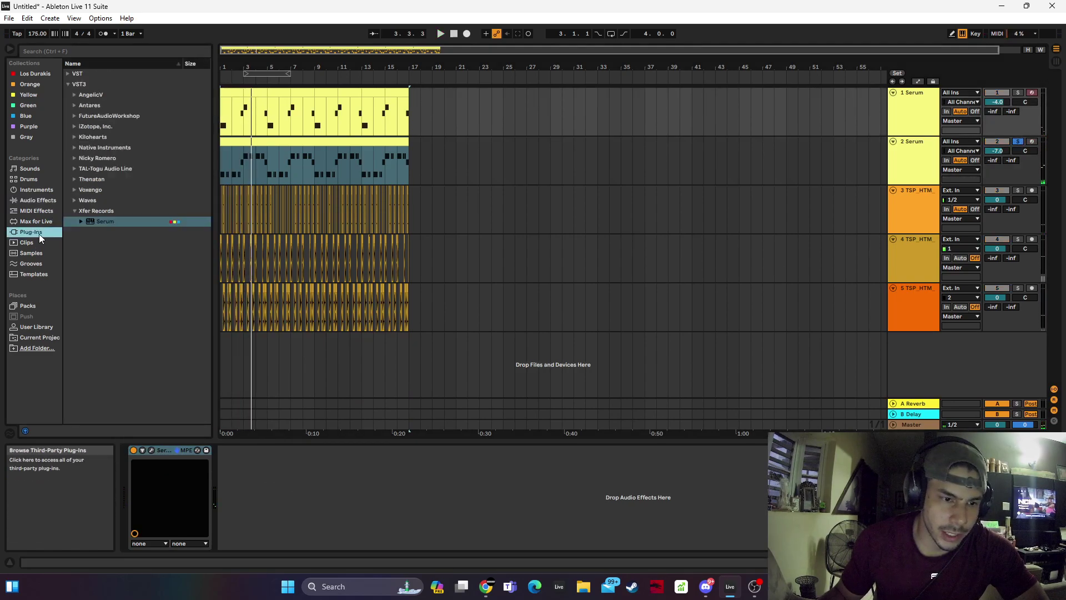
click(86, 87)
double_click(84, 77)
click(90, 84)
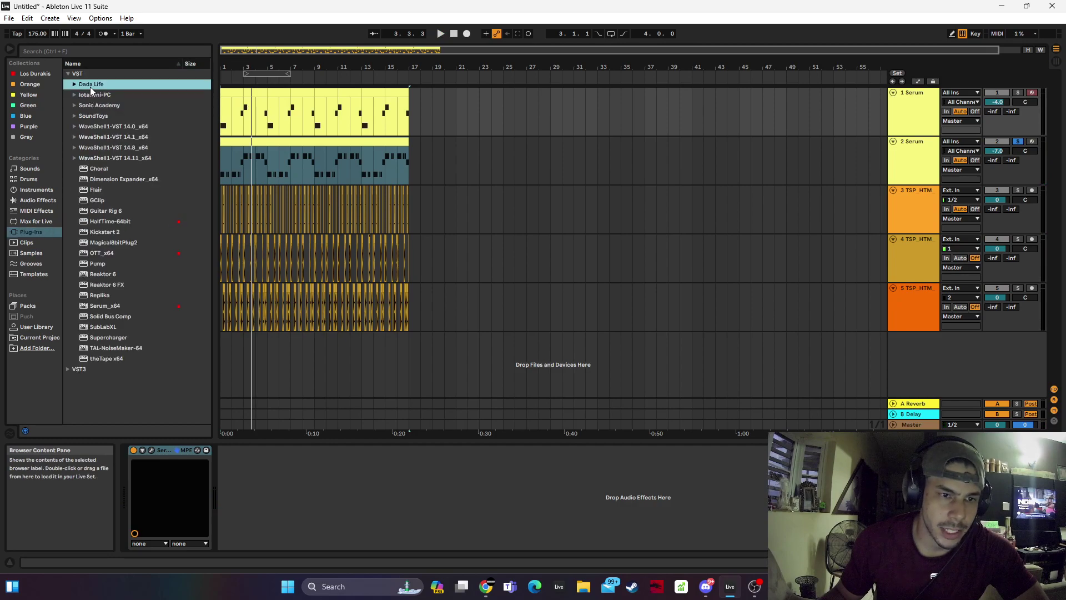
double_click(89, 86)
click(101, 96)
drag(232, 137, 200, 128)
key(space)
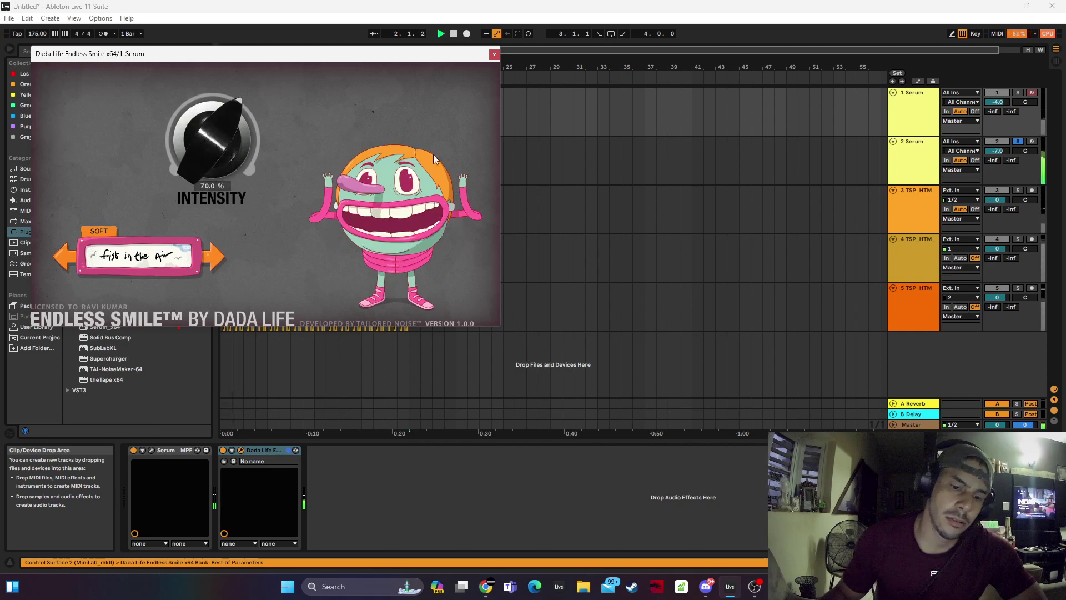
Move Endless Smile to the second Serum track, reopen its window, and set Intensity to 84%
click(493, 54)
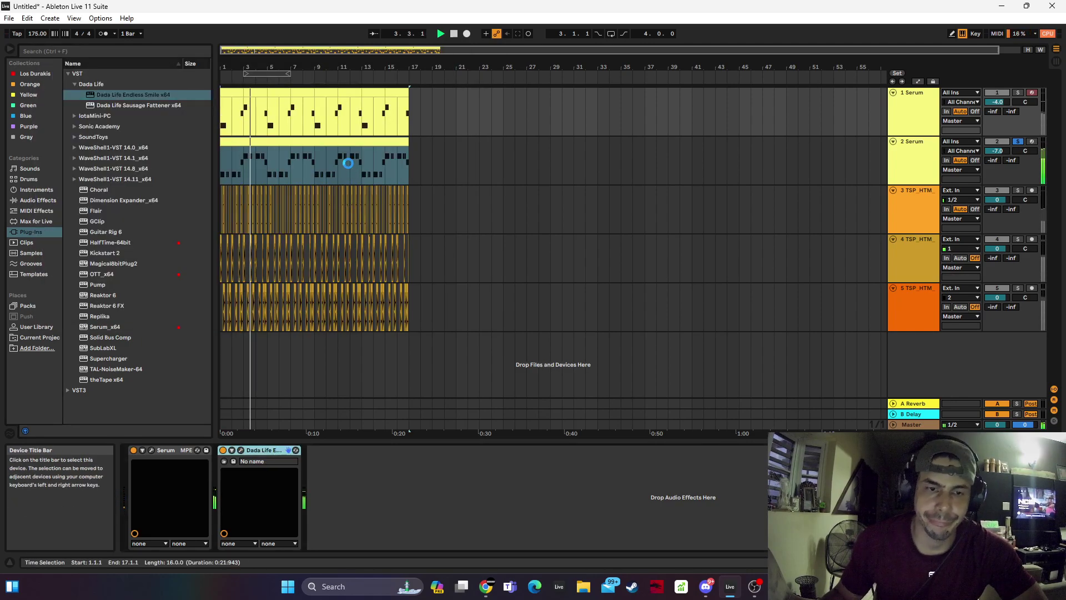
click(241, 449)
drag(253, 177, 217, 187)
drag(466, 54, 867, 180)
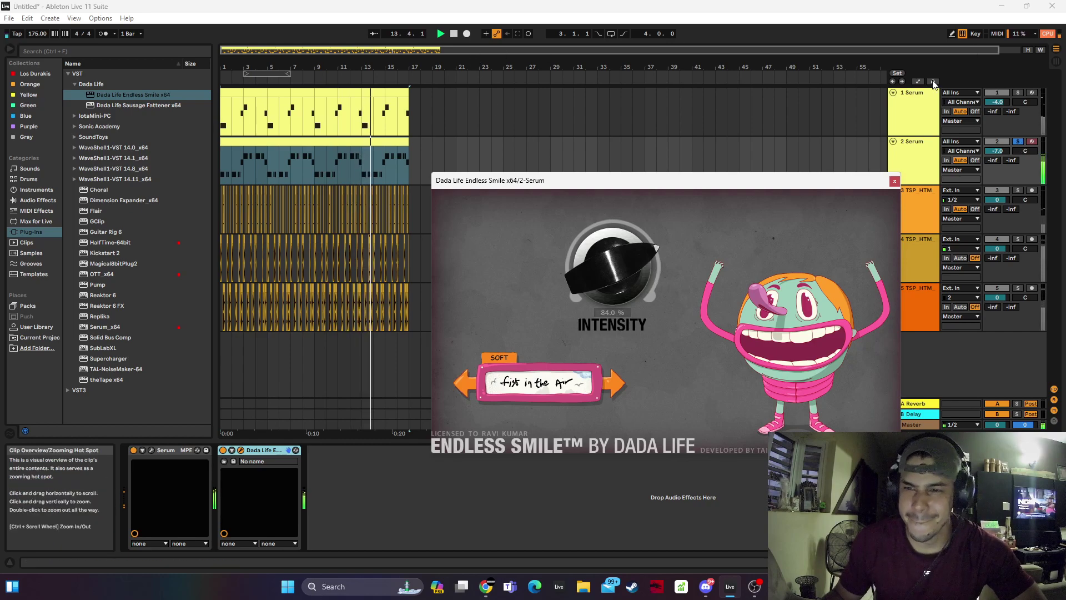
Automate Endless Smile's Intensity on the second Serum track to fall gradually, then drop to minimum at the clip's end
click(918, 81)
key(space)
drag(221, 155, 221, 149)
drag(338, 150, 397, 164)
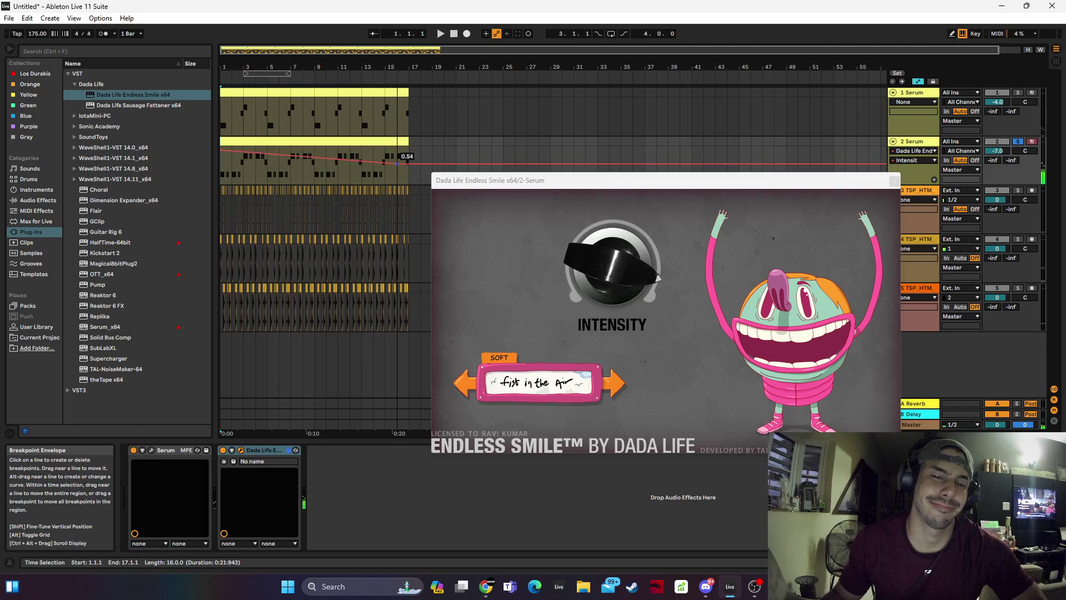
key(space)
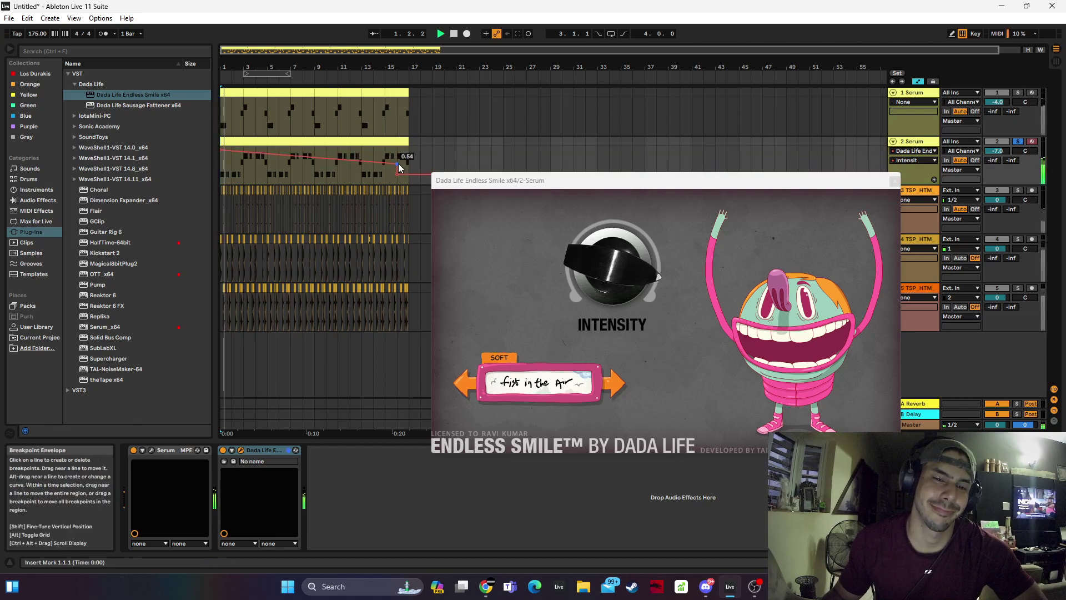
drag(395, 165, 408, 183)
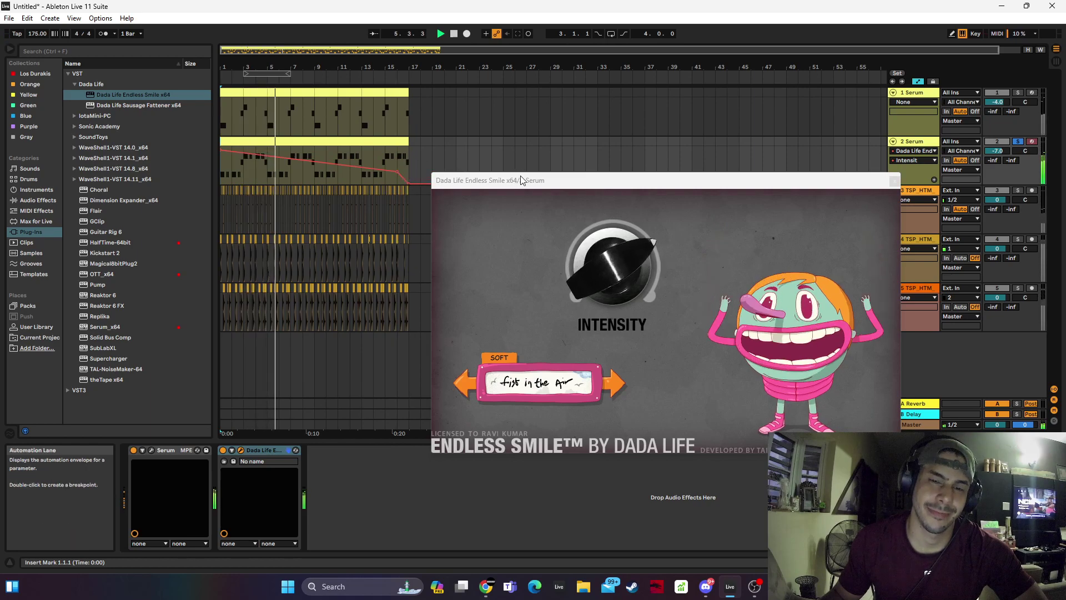
Copy Endless Smile with its Intensity automation to the first Serum track, unsolo the second, and play from the start
click(261, 451)
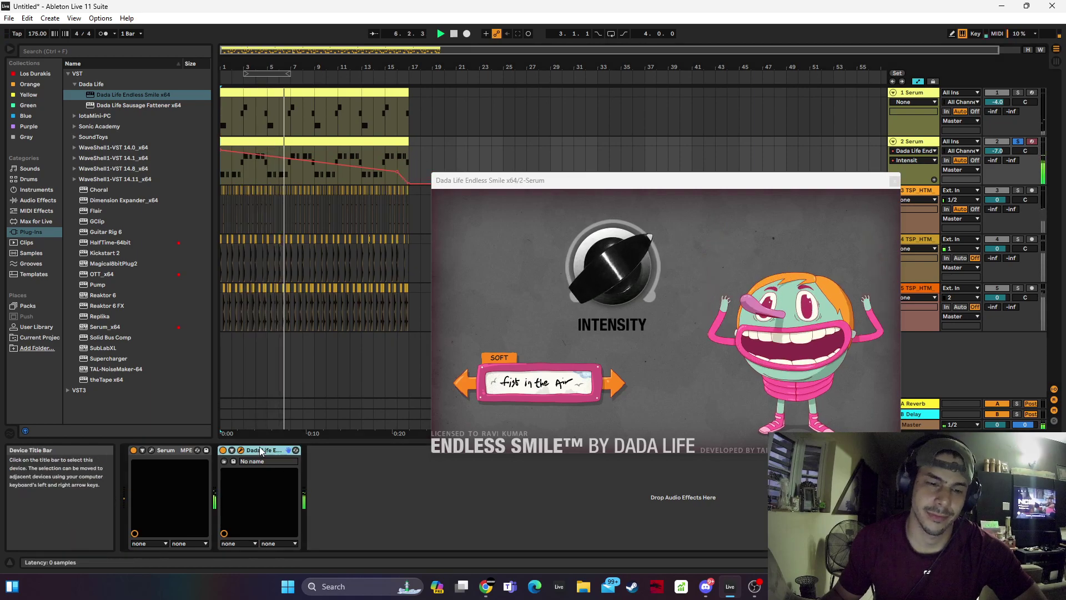
click(279, 101)
key(space)
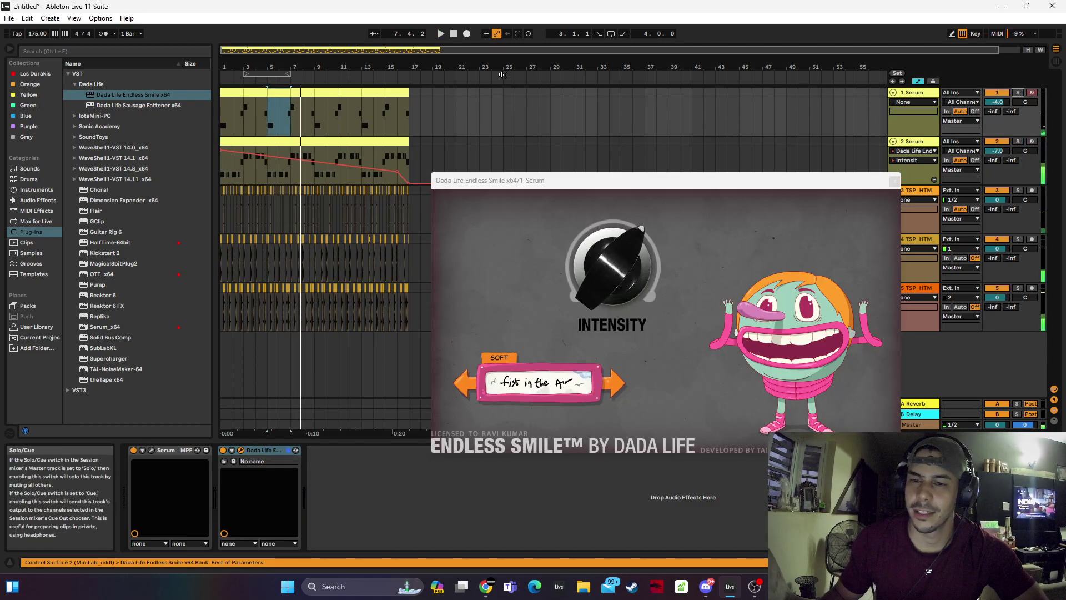
double_click(454, 36)
key(space)
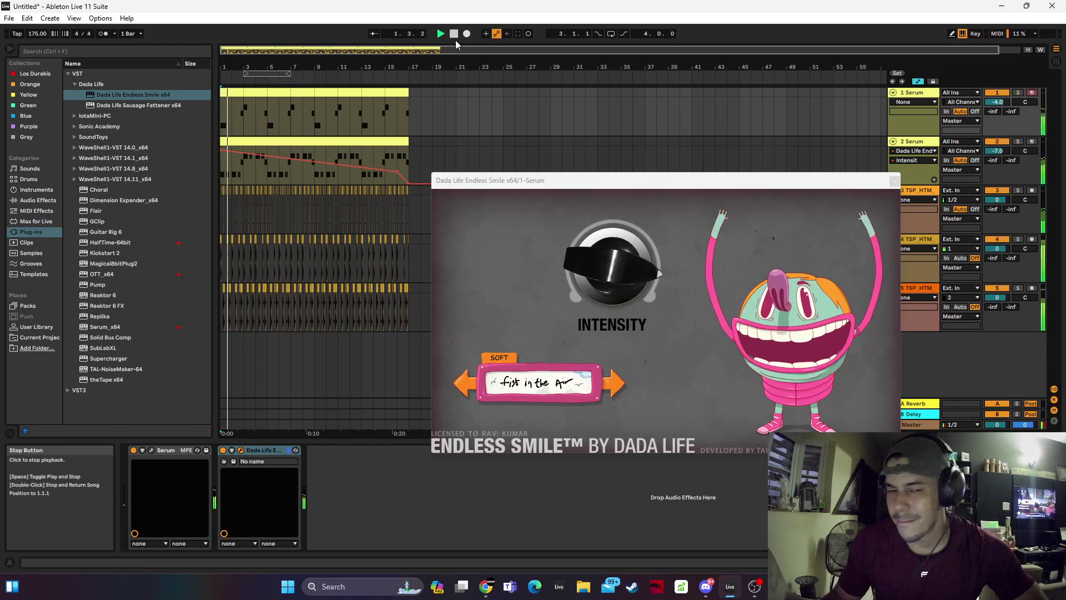
click(894, 181)
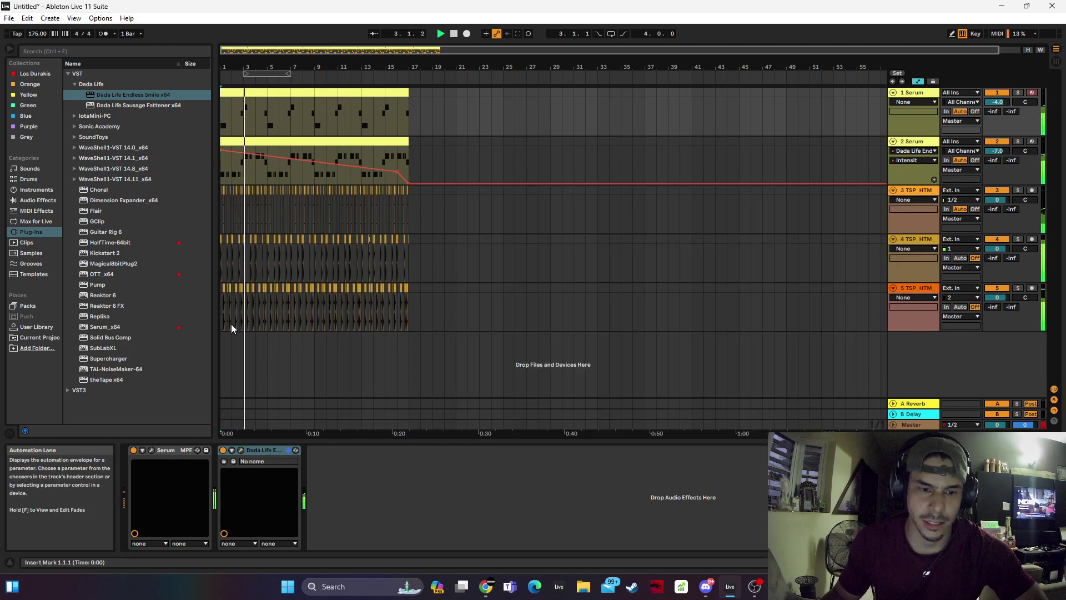
Stop playback, group the three drum loop tracks together, and select the new group track
key(space)
drag(314, 327, 214, 198)
click(907, 191)
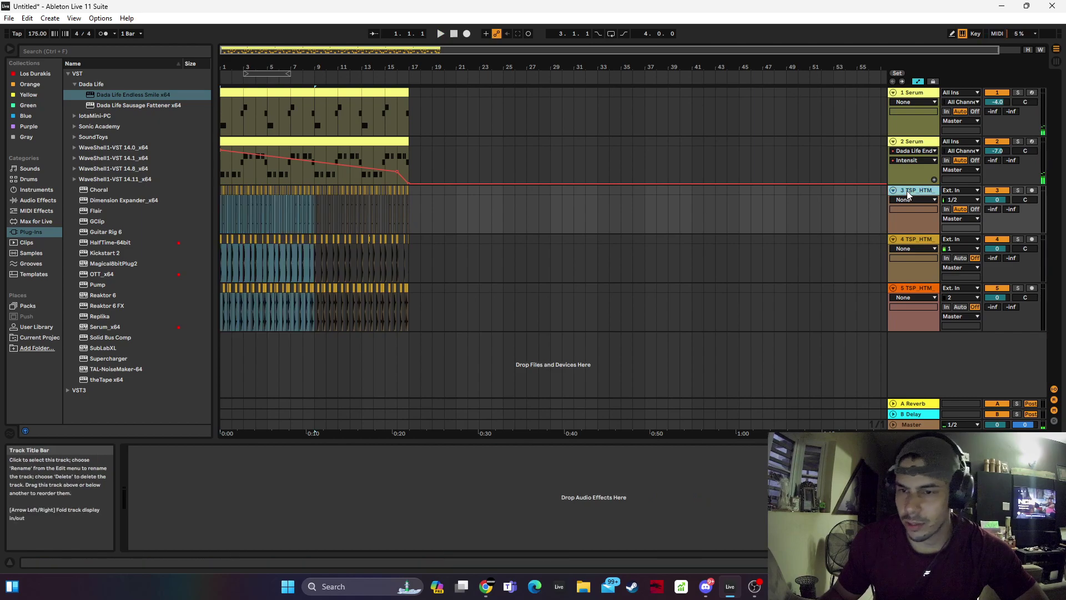
shift+click(918, 291)
key(ctrl+g)
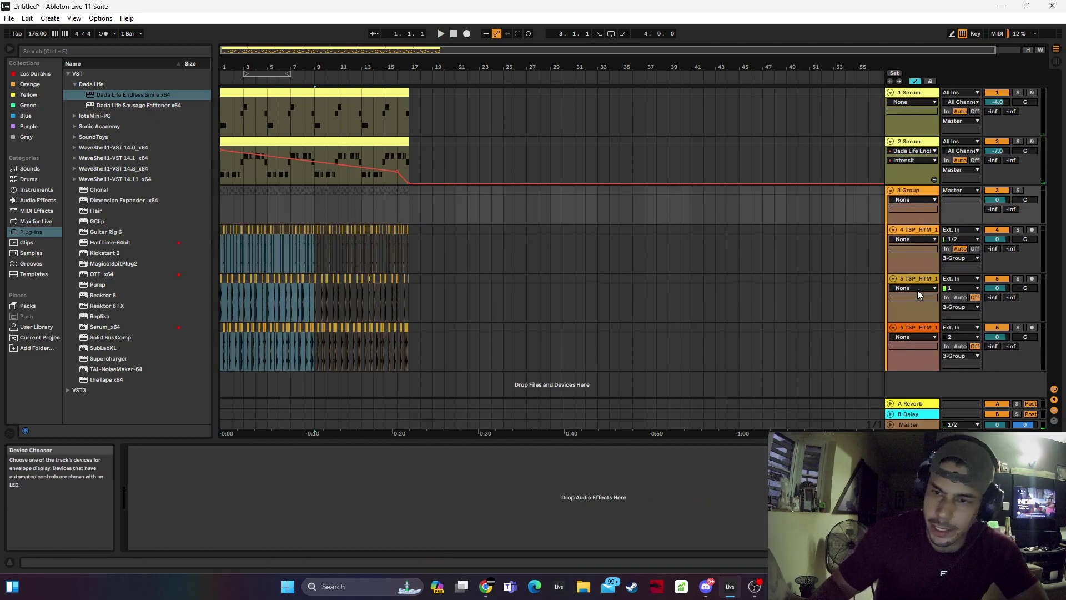
click(909, 191)
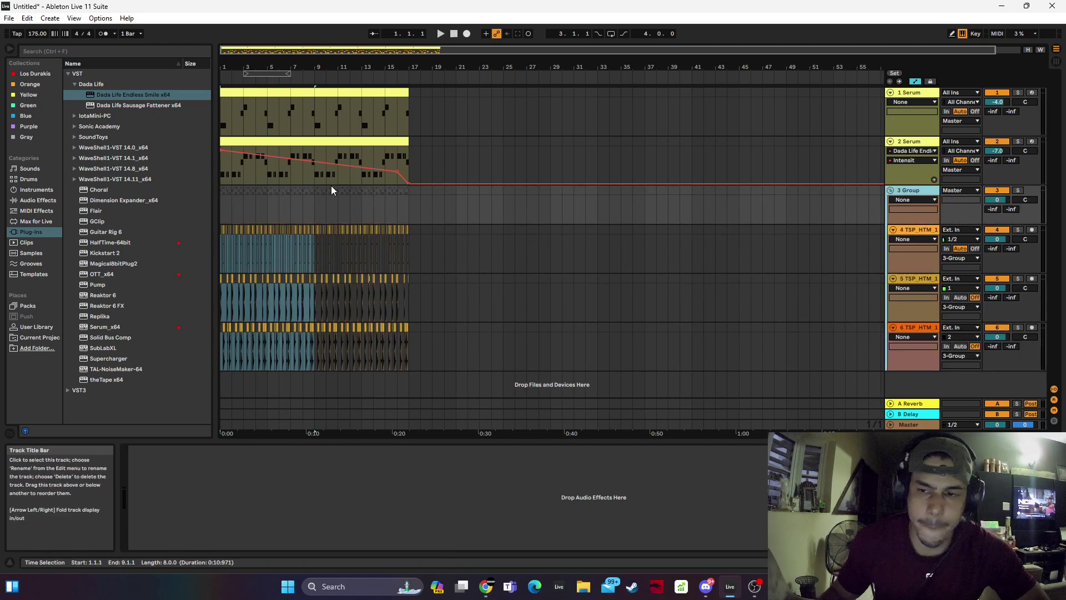
Load an Auto Filter onto the drum group, switch it to high-pass, and set its frequency to 19.9 kHz
click(55, 201)
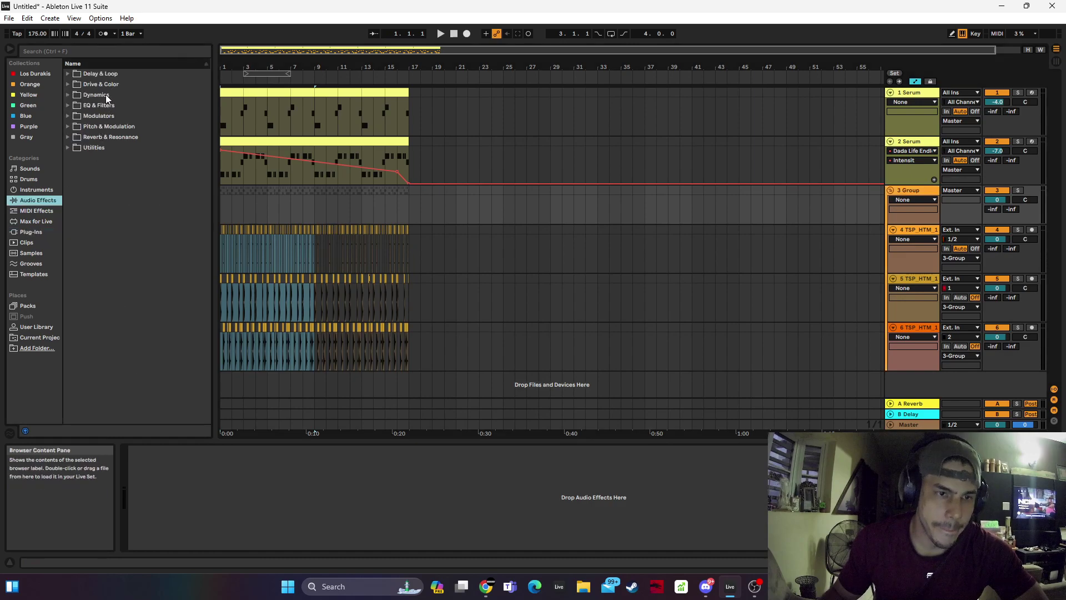
click(102, 104)
click(109, 110)
click(109, 108)
double_click(112, 117)
click(181, 523)
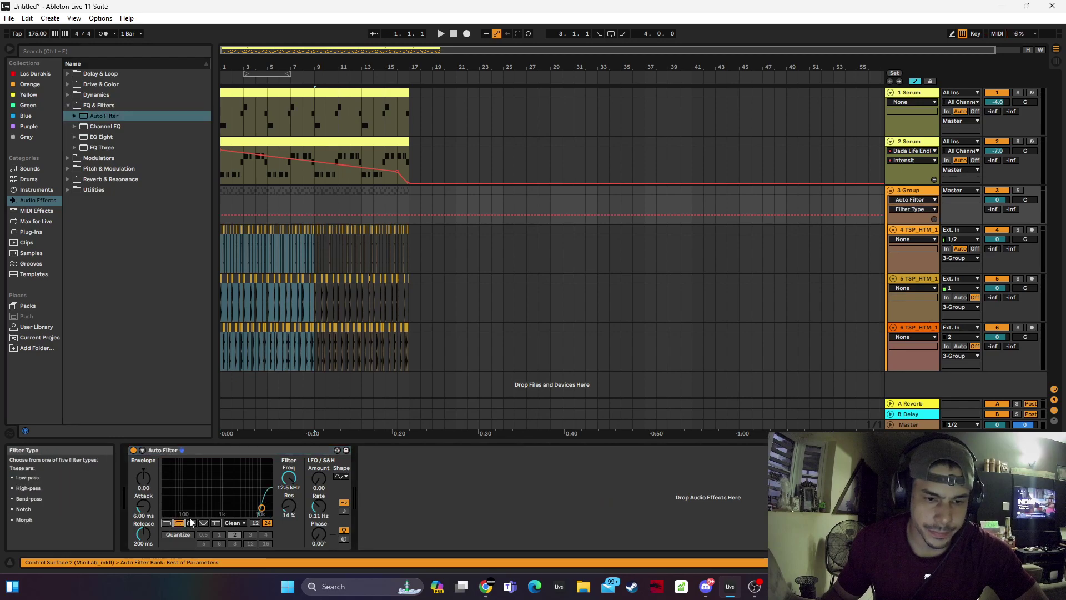
drag(289, 478, 289, 464)
Automate the drum group's Auto Filter frequency to fall gradually until bar 16, and play back from there
click(249, 204)
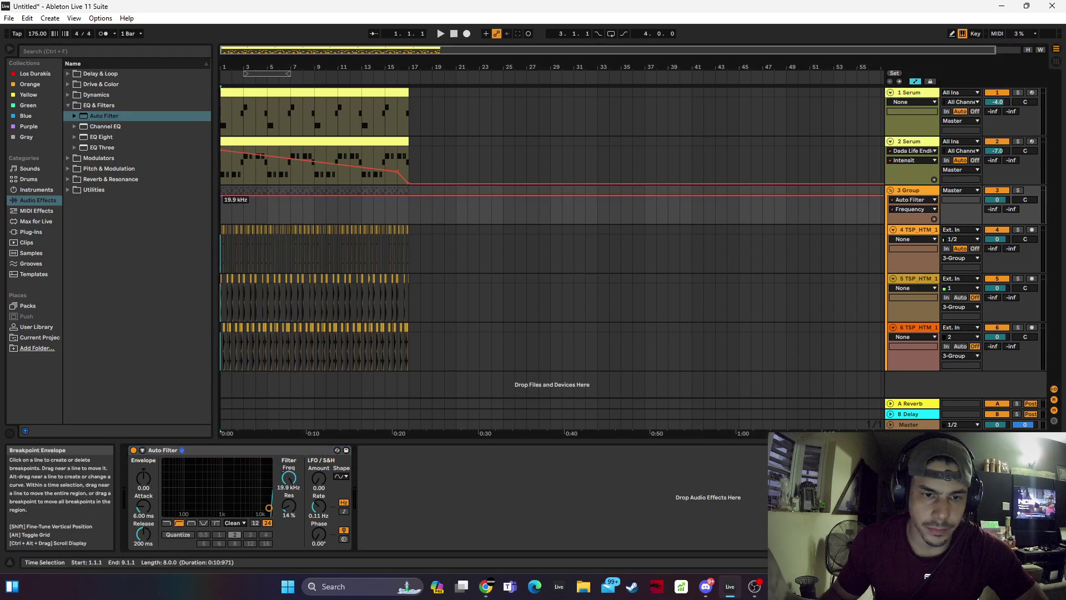
drag(399, 198, 400, 205)
click(393, 215)
key(space)
drag(397, 67, 397, 73)
drag(398, 427, 397, 438)
key(space)
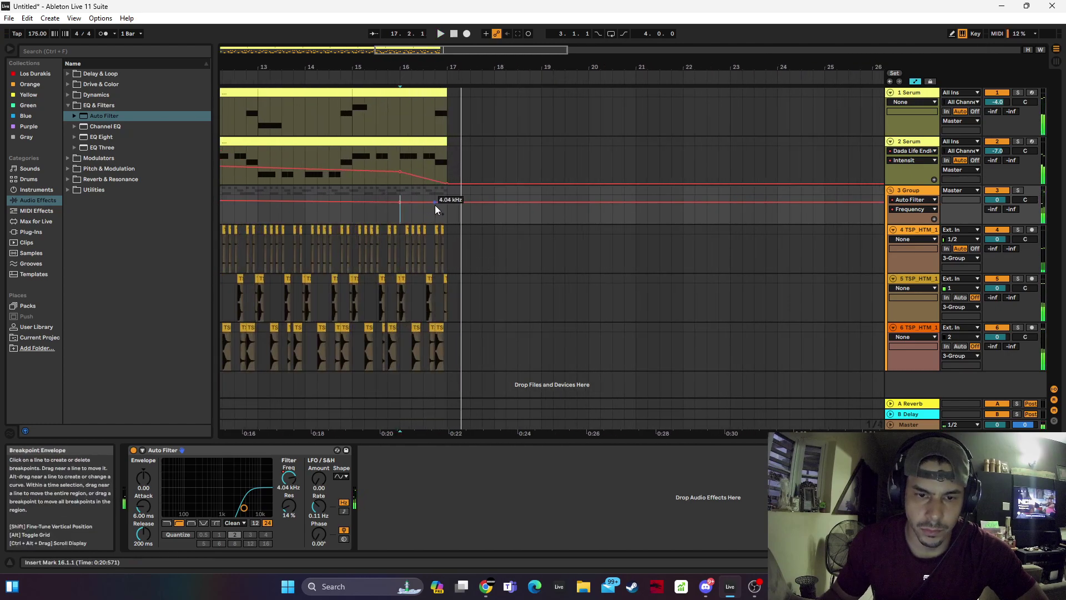
Automate the filter frequency to fall to 217 Hz late in bar 16, then drop to 26.0 Hz, and audition the ending
drag(435, 203, 432, 214)
key(space)
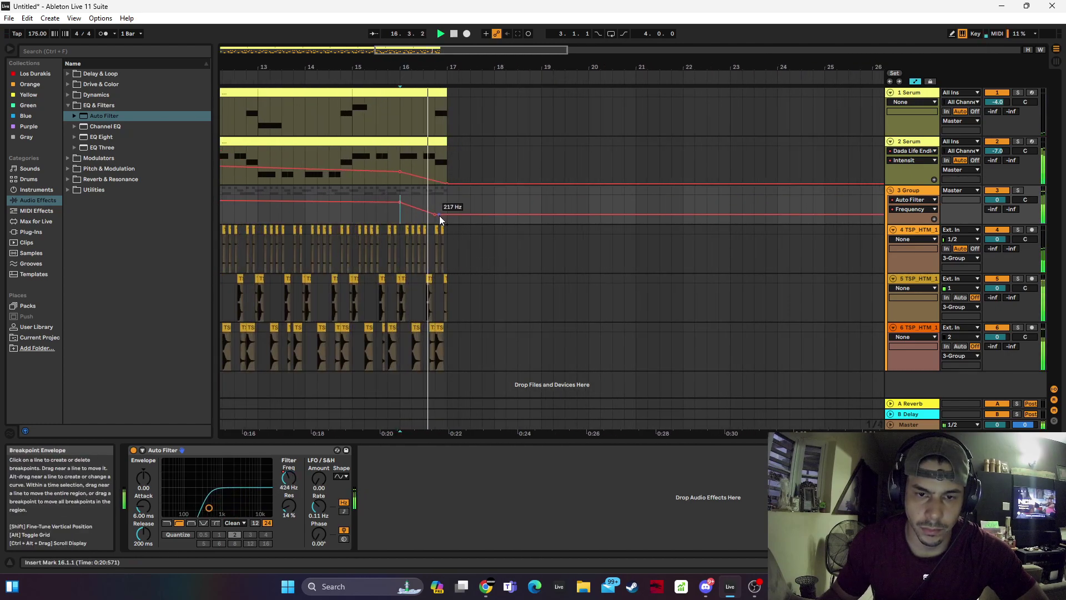
key(space)
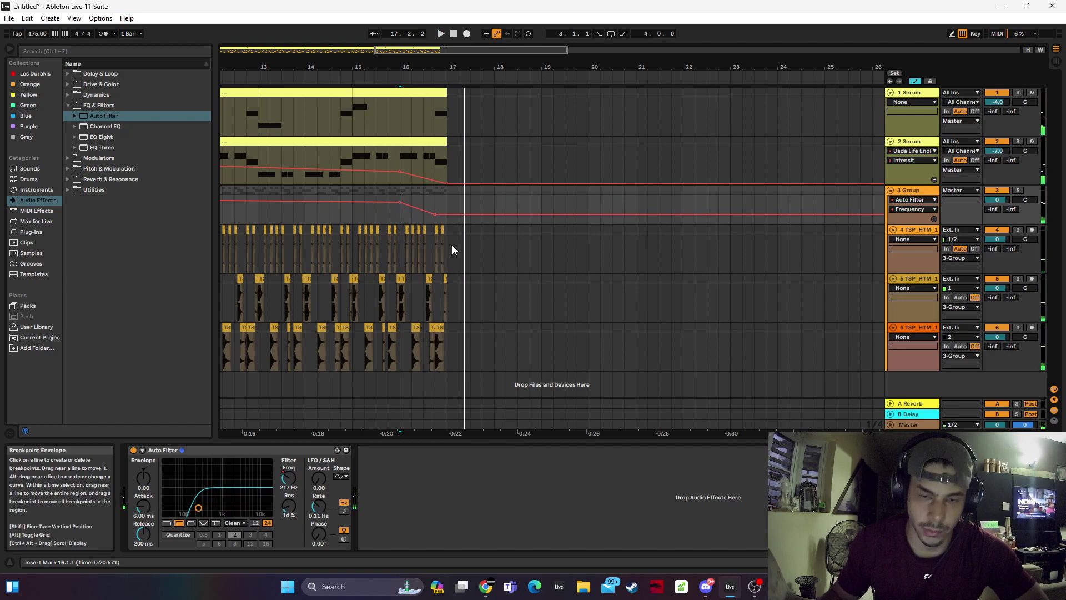
drag(444, 214, 445, 224)
key(space)
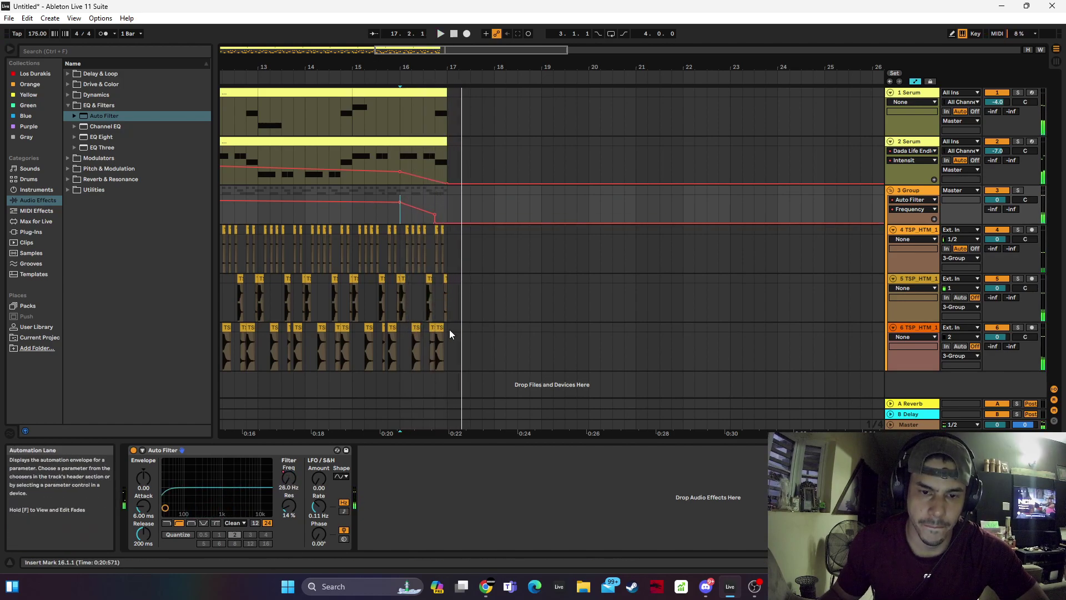
Duplicate the entire sixteen-bar arrangement so the copy starts at bar 17
scroll(448, 328, down, 5)
click(404, 331)
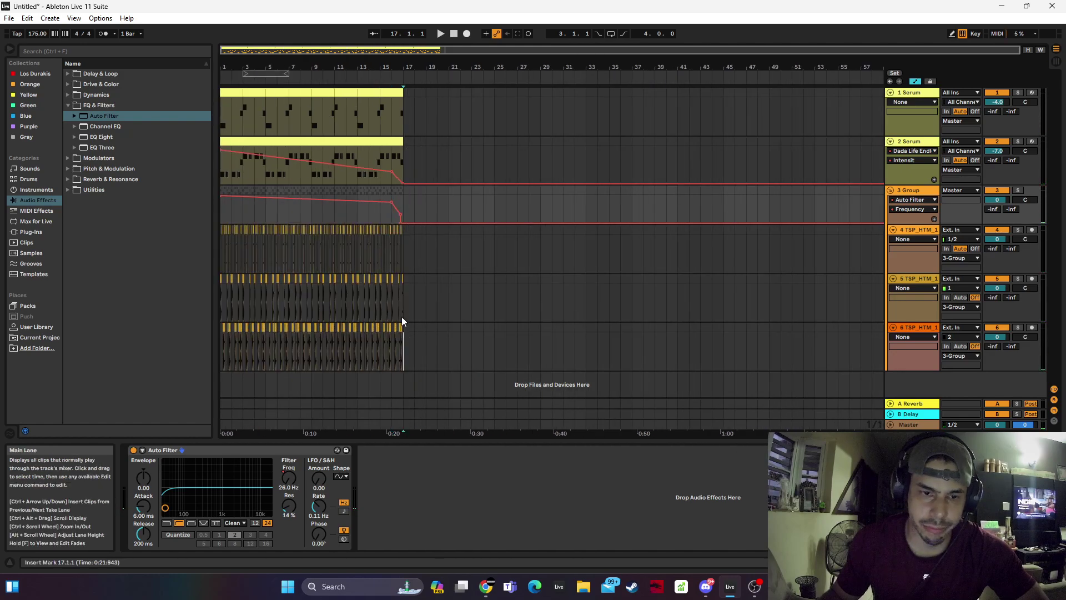
key(ctrl+a)
key(ctrl+d)
Clear the duplicated automation from bar 17 onward on the drum group's filter and the second Serum track's Endless Smile
drag(396, 200, 614, 202)
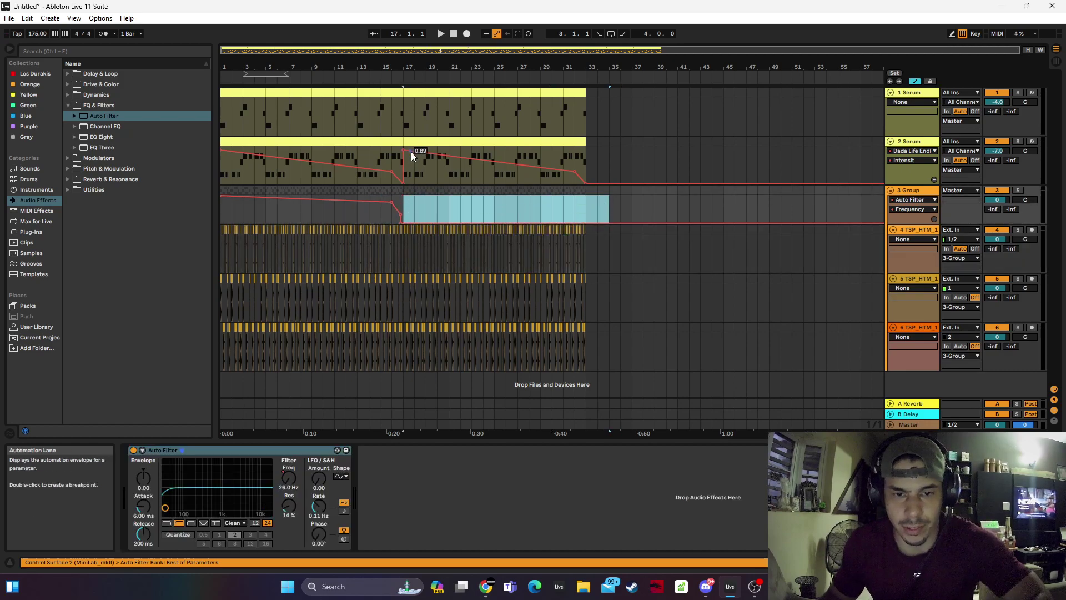
click(584, 161)
drag(584, 160, 405, 159)
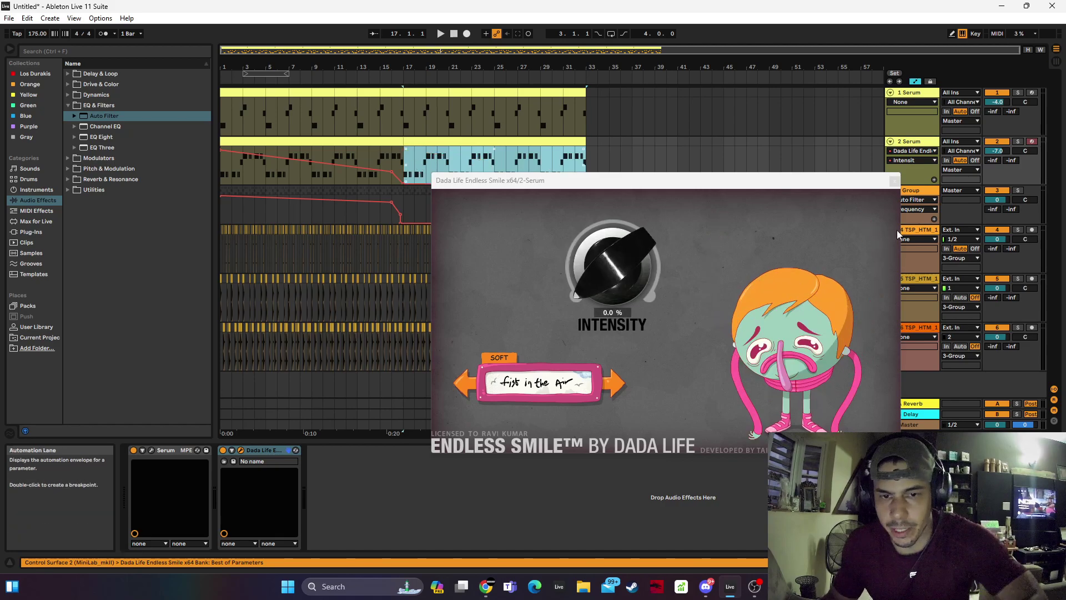
click(894, 180)
Show the first Serum track's Endless Smile Intensity automation, re-enable it, and clear its envelope from bar 17 onward
click(406, 120)
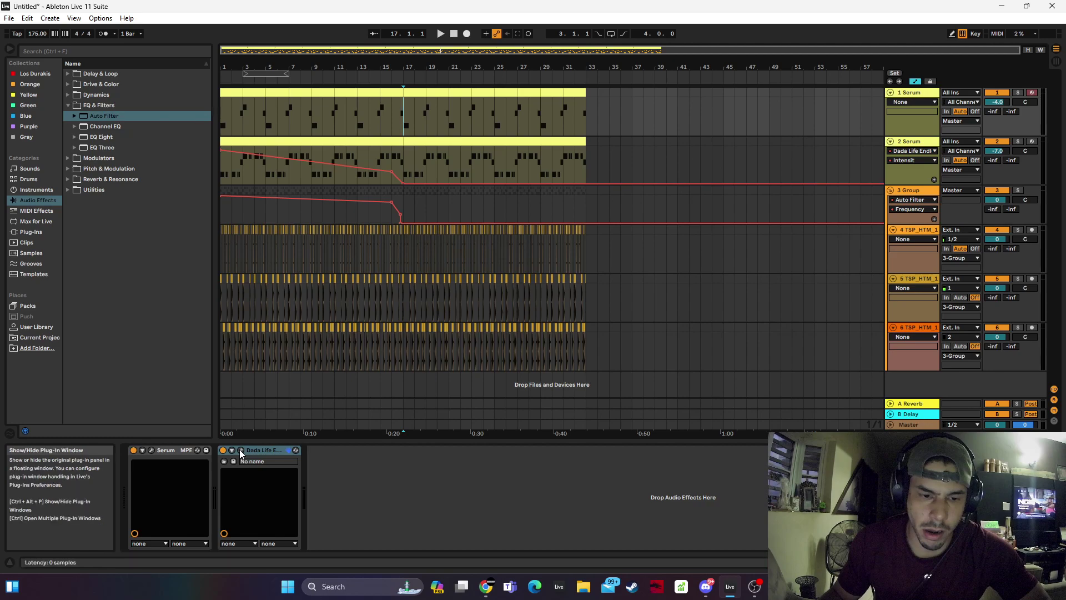
click(241, 450)
drag(608, 273, 608, 271)
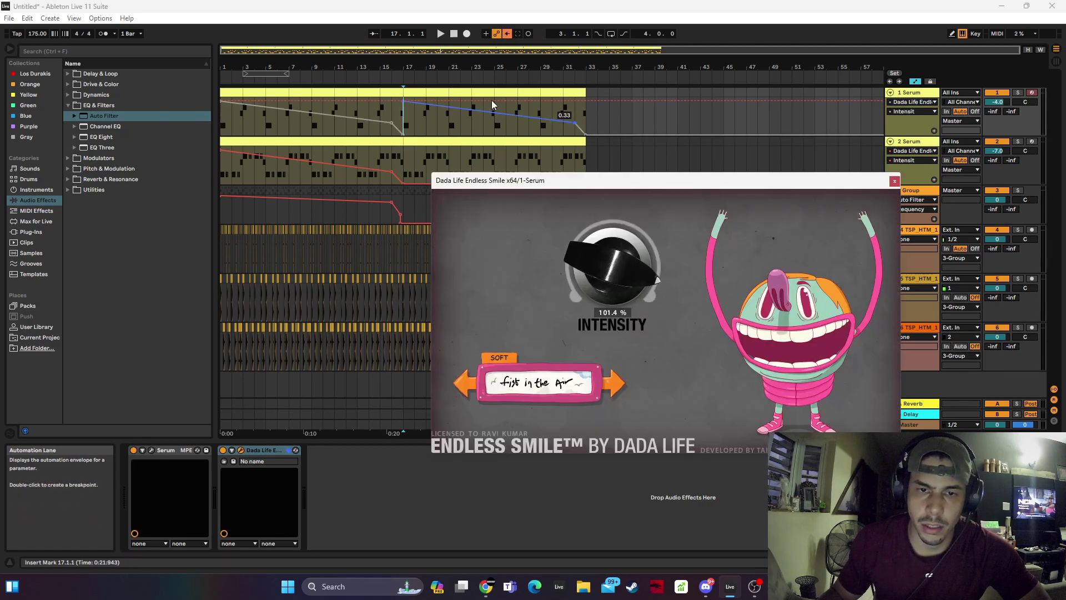
click(507, 34)
drag(404, 121, 553, 122)
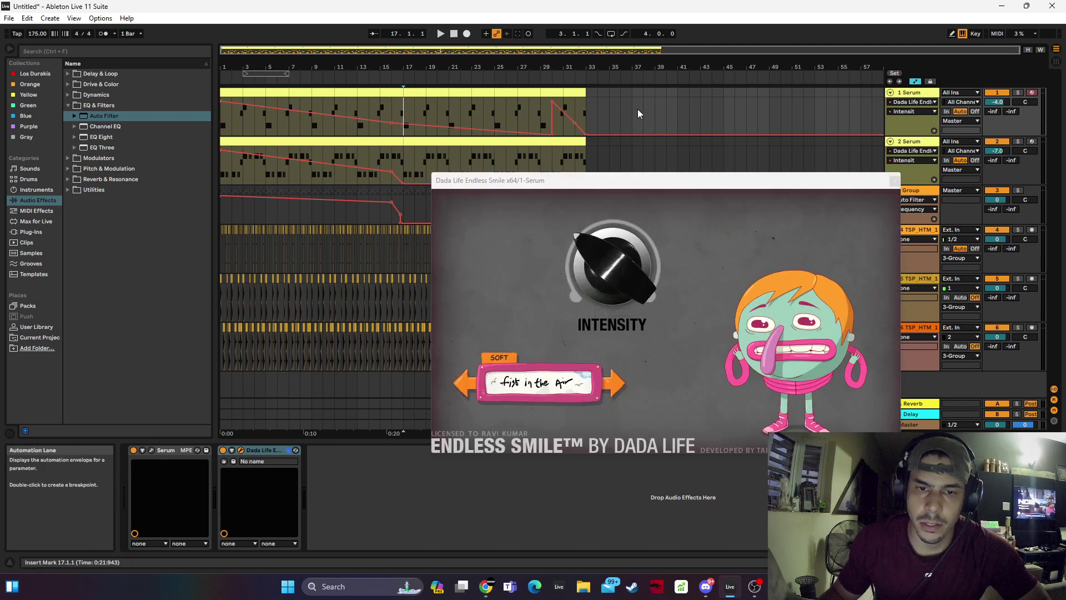
drag(637, 113, 404, 119)
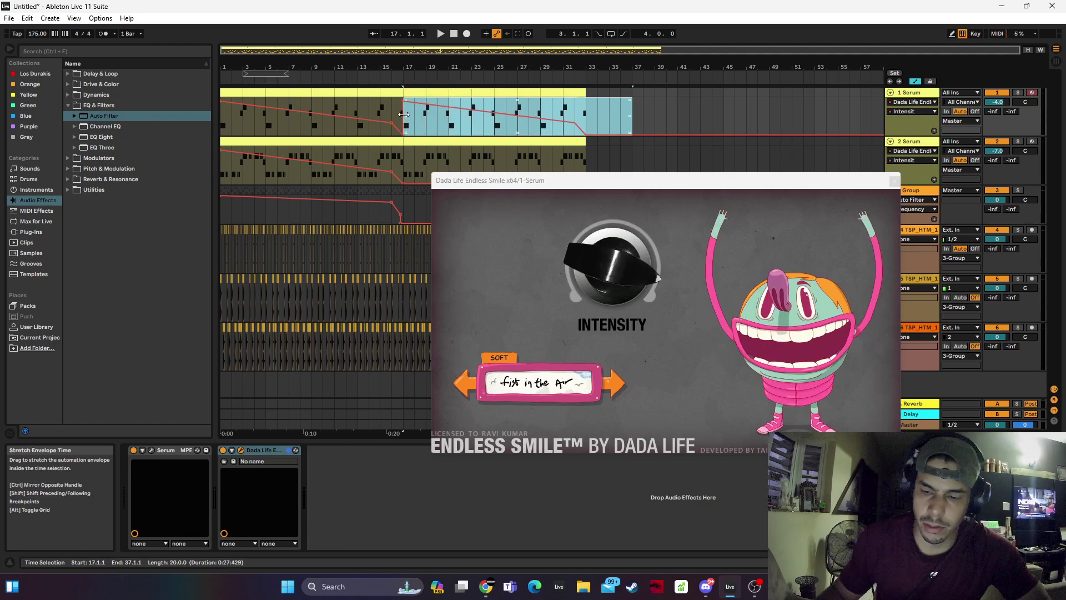
key(Delete)
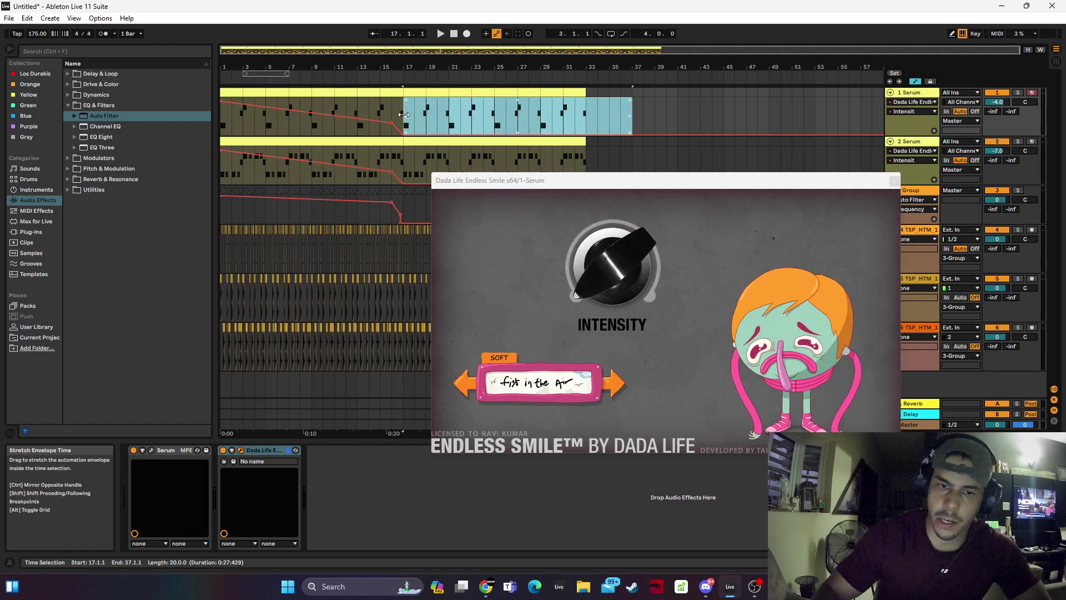
Play the arrangement from the start and lower the drum group's Auto Filter frequency breakpoint at bar 16
click(453, 33)
key(space)
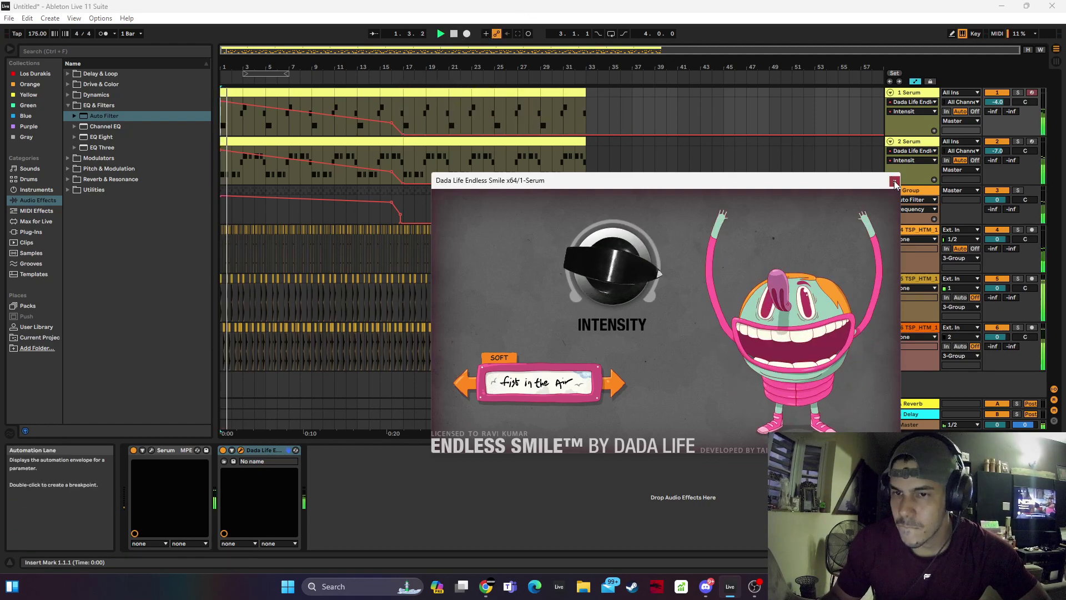
click(894, 181)
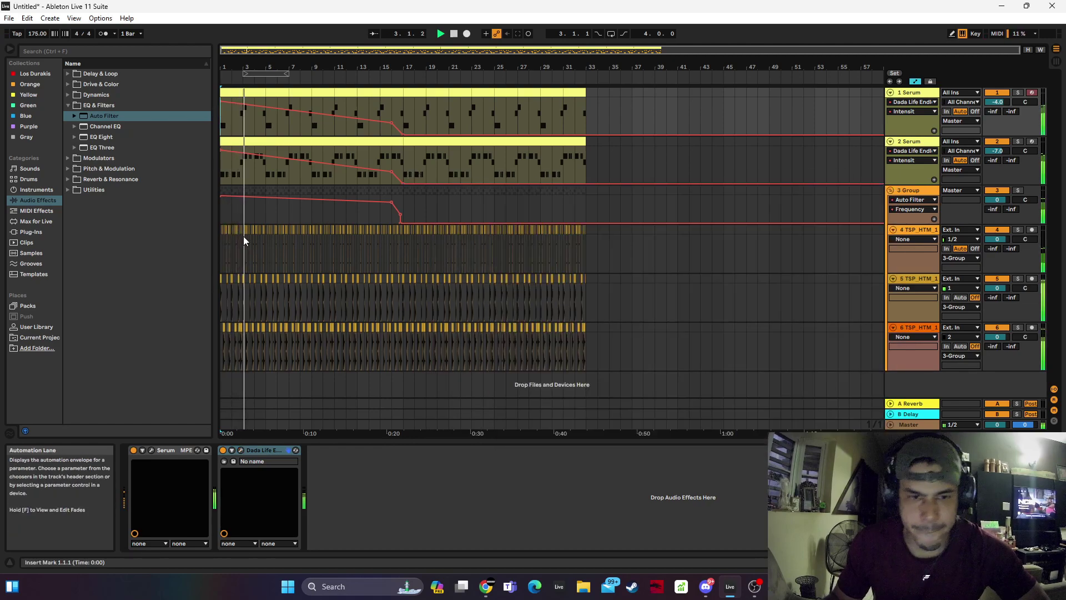
click(225, 214)
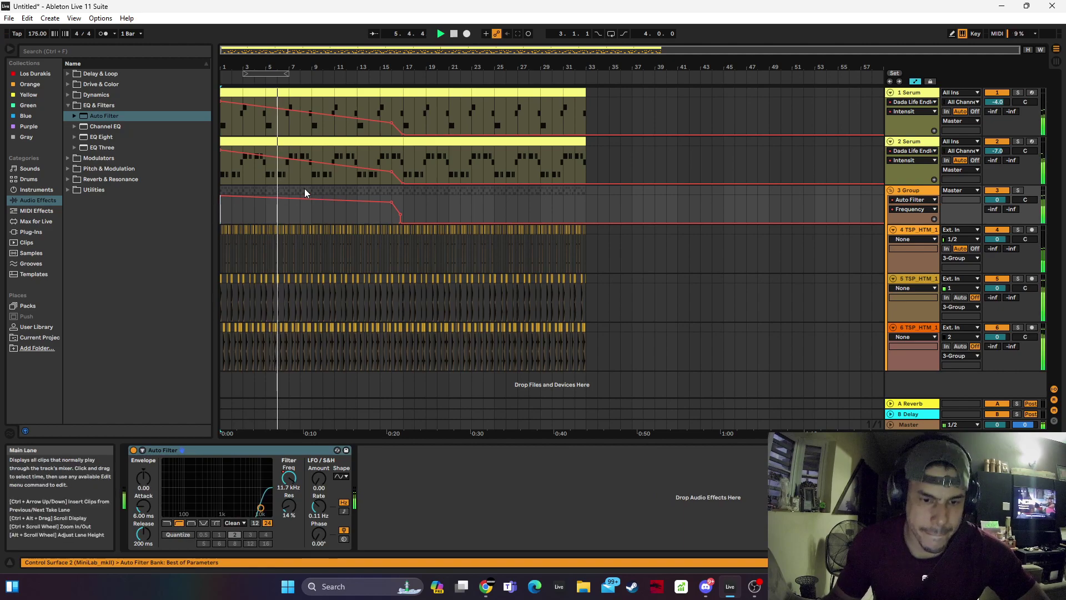
click(291, 175)
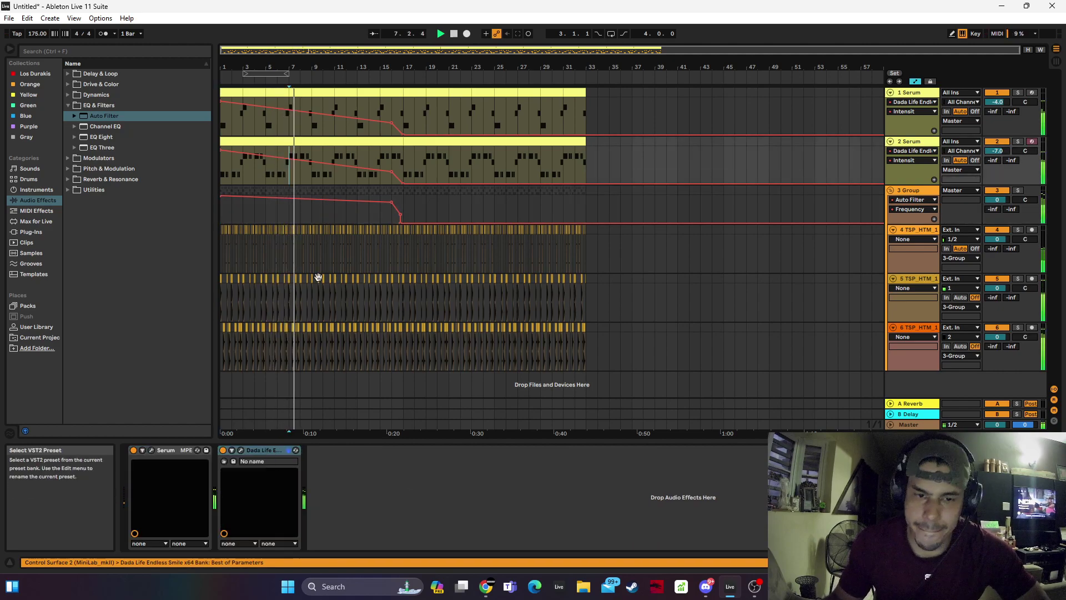
click(388, 205)
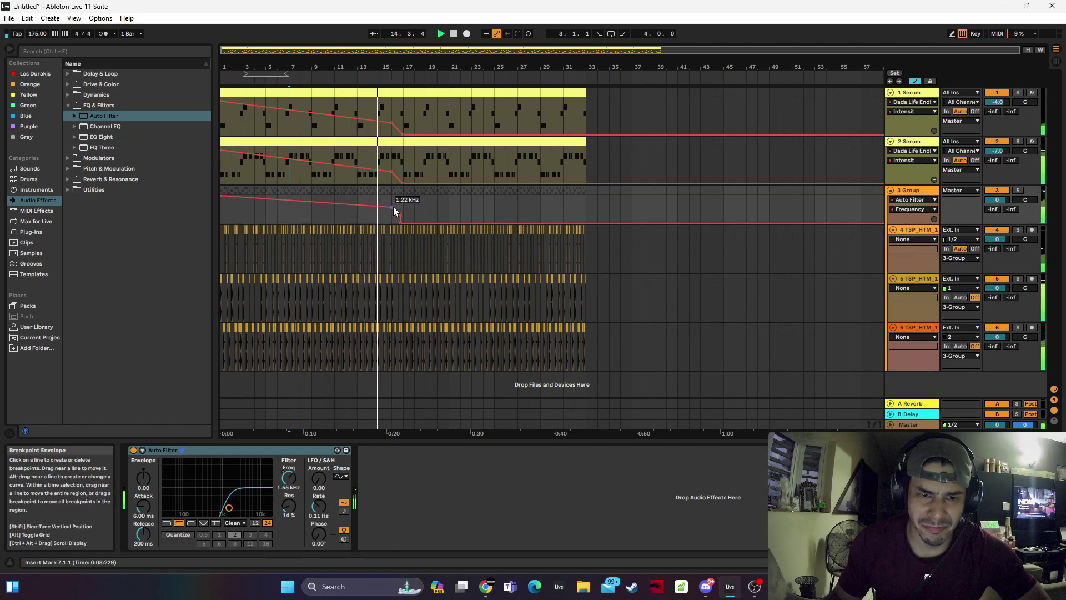
drag(392, 207, 395, 208)
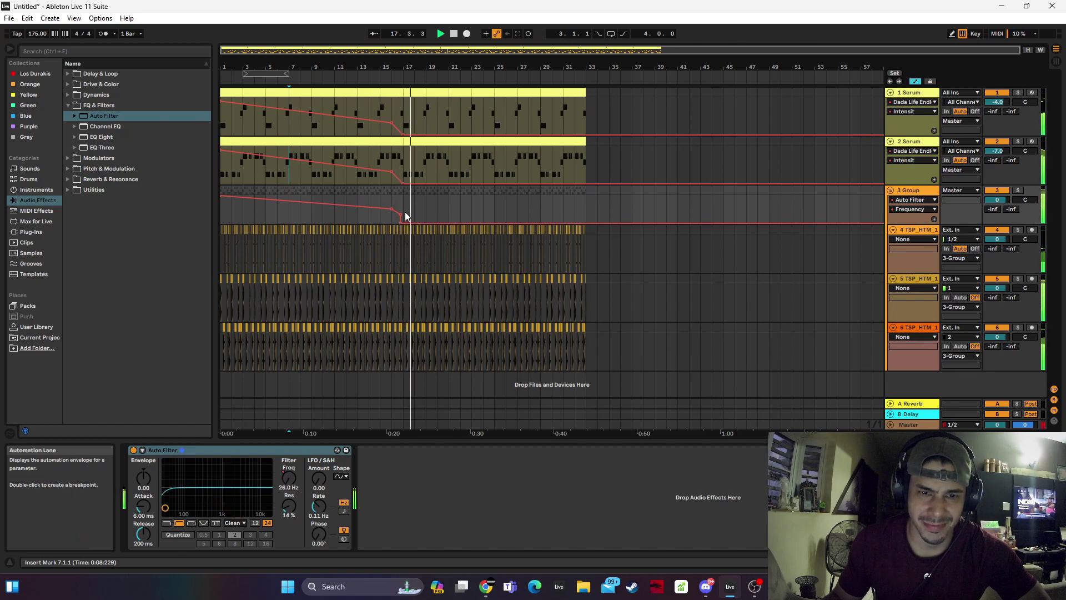
Duplicate the second Serum track and delete the first sixteen bars of the copy's clip, keeping bar 17 onward
mouse_move(405, 65)
mouse_down()
mouse_move(404, 95)
mouse_move(405, 66)
mouse_up()
click(403, 157)
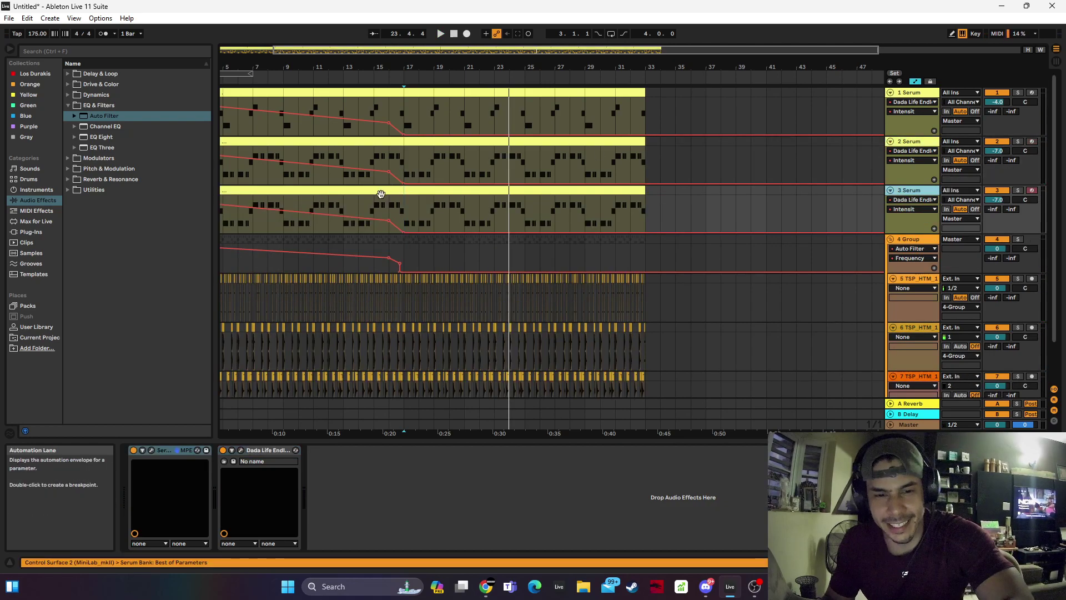
click(386, 189)
key(Delete)
click(427, 191)
Solo the third Serum track and change its Serum preset to LD booty [AF] during playback
click(1017, 191)
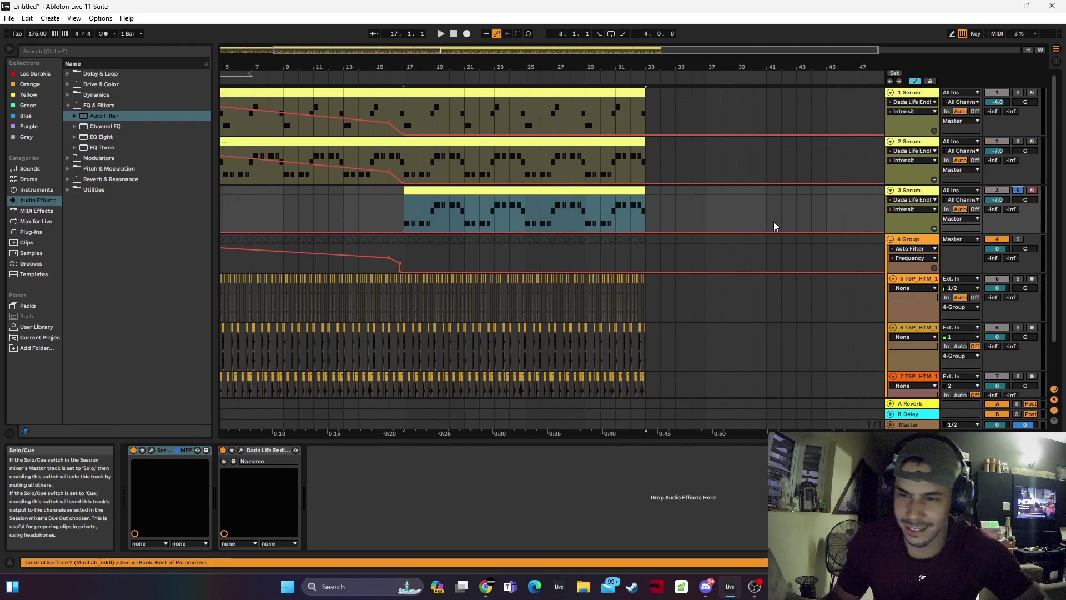
key(space)
click(240, 450)
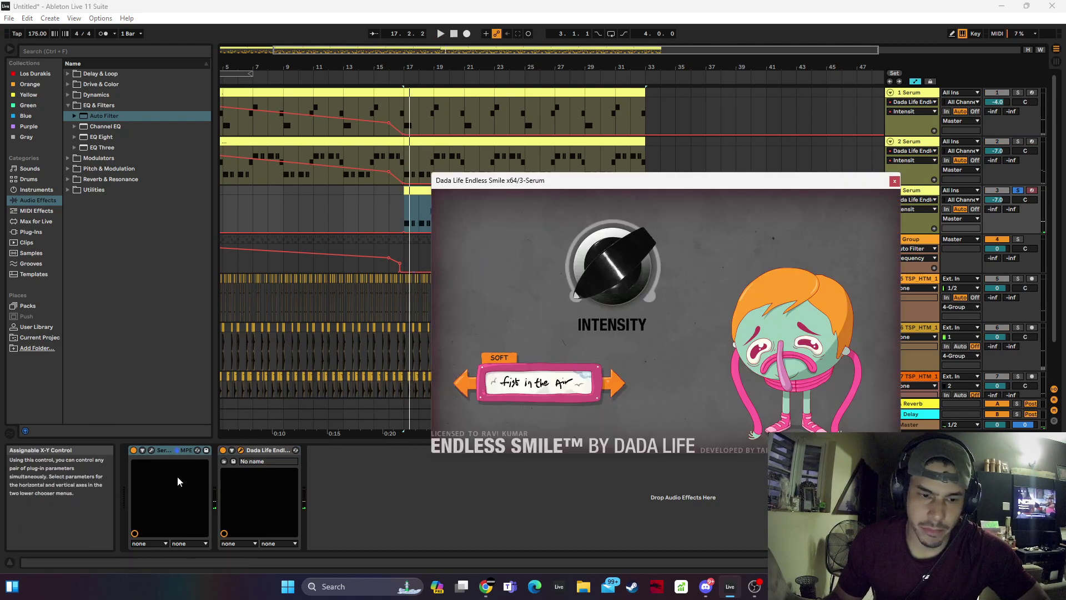
click(150, 450)
click(150, 451)
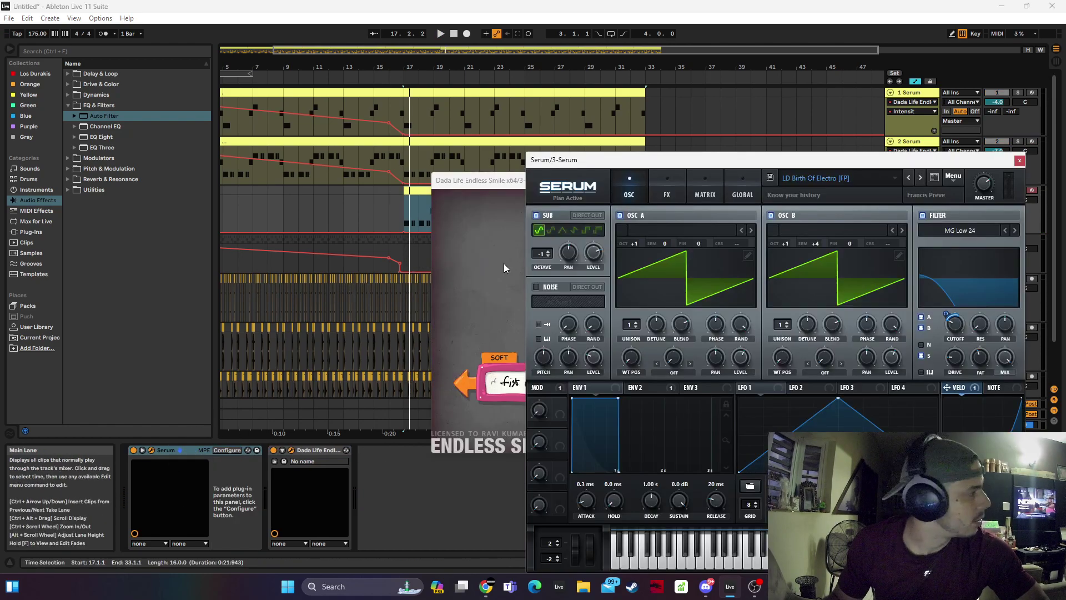
click(915, 179)
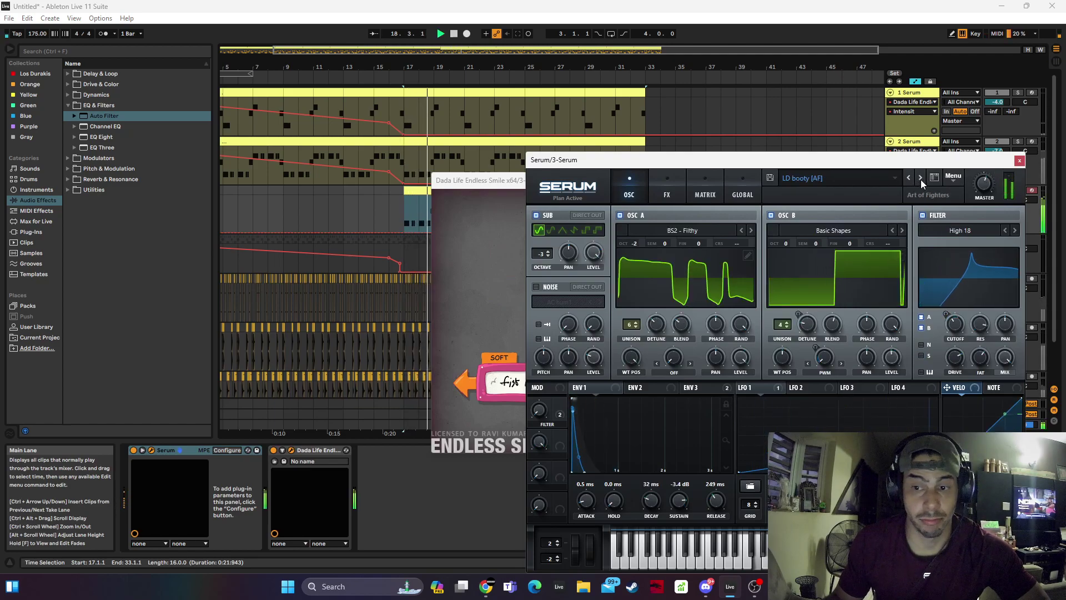
click(921, 178)
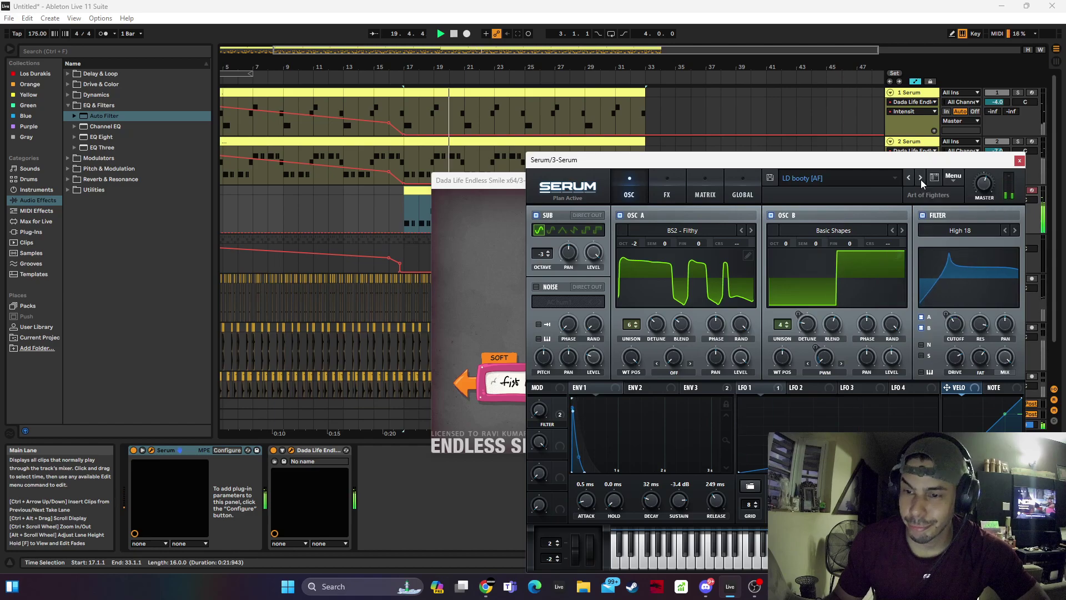
click(1019, 161)
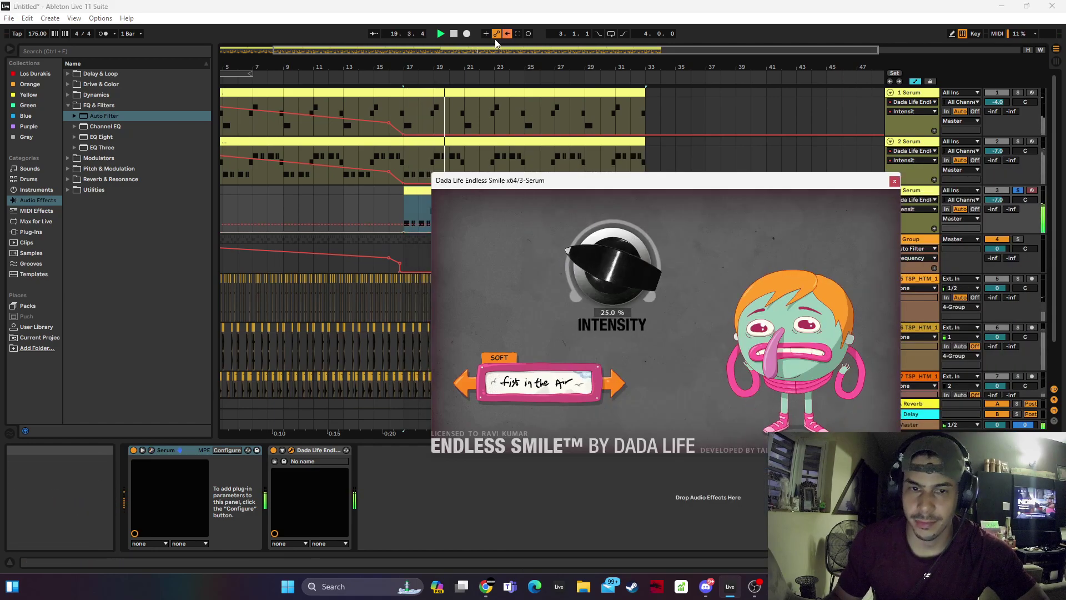
Re-enable automation, close the Endless Smile window, and flatten the third Serum track's Intensity envelope just above its minimum
click(508, 34)
drag(404, 237, 403, 235)
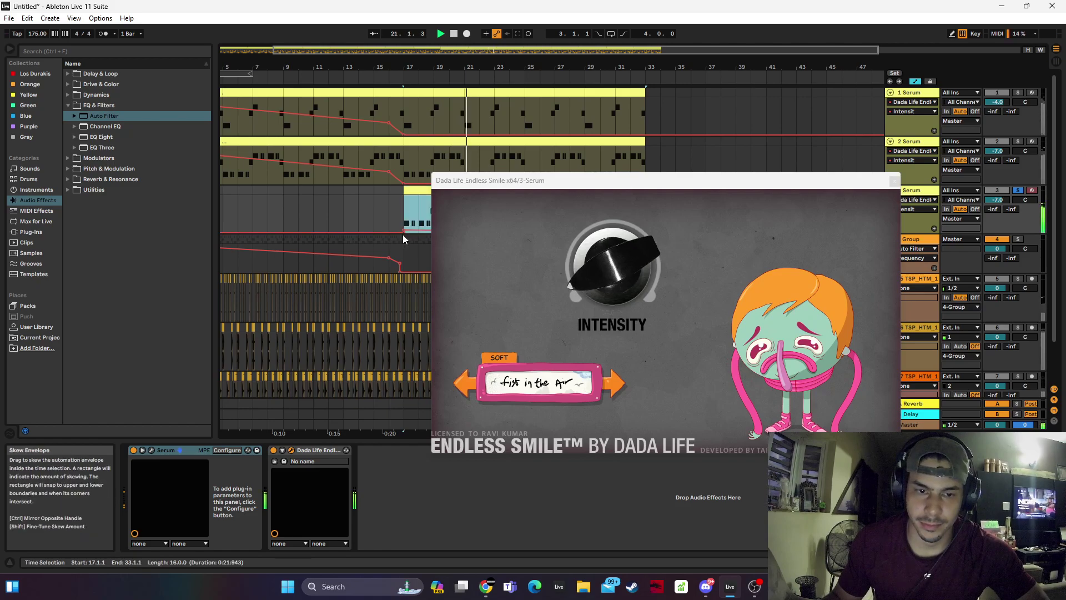
click(894, 182)
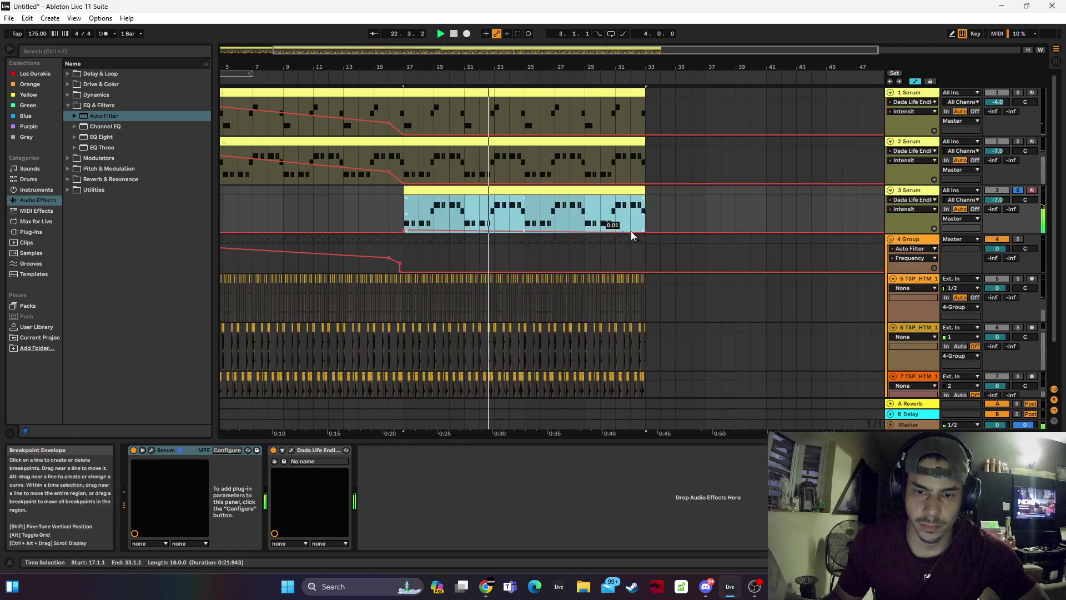
mouse_move(403, 232)
drag(402, 233, 403, 224)
click(405, 221)
Solo the second Serum track alongside the third, panning the second to 8L and the third to 9R
click(1018, 142)
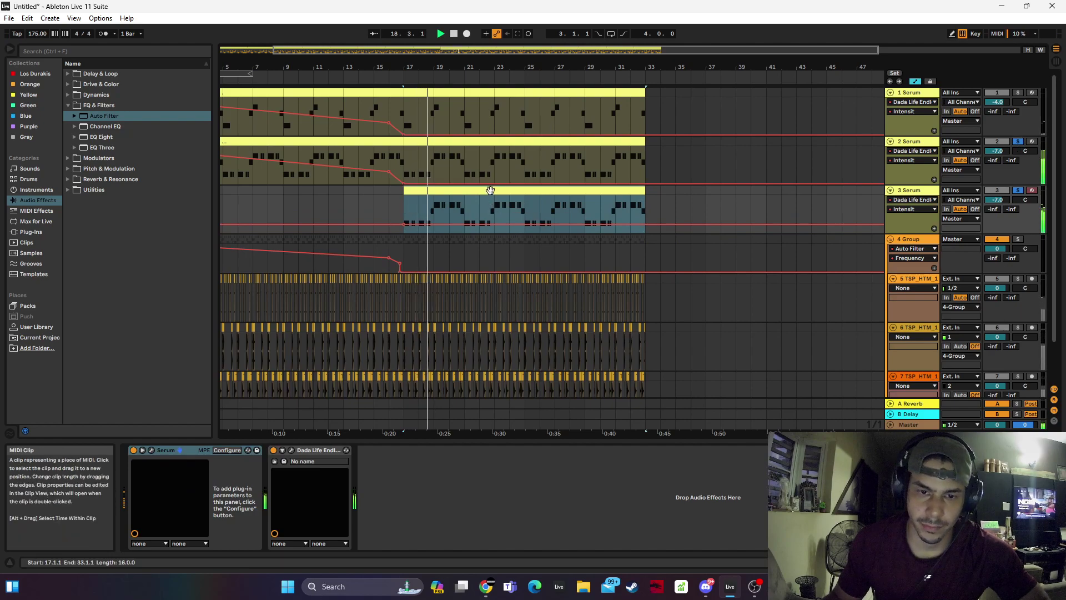
click(1026, 200)
drag(1026, 150, 1026, 151)
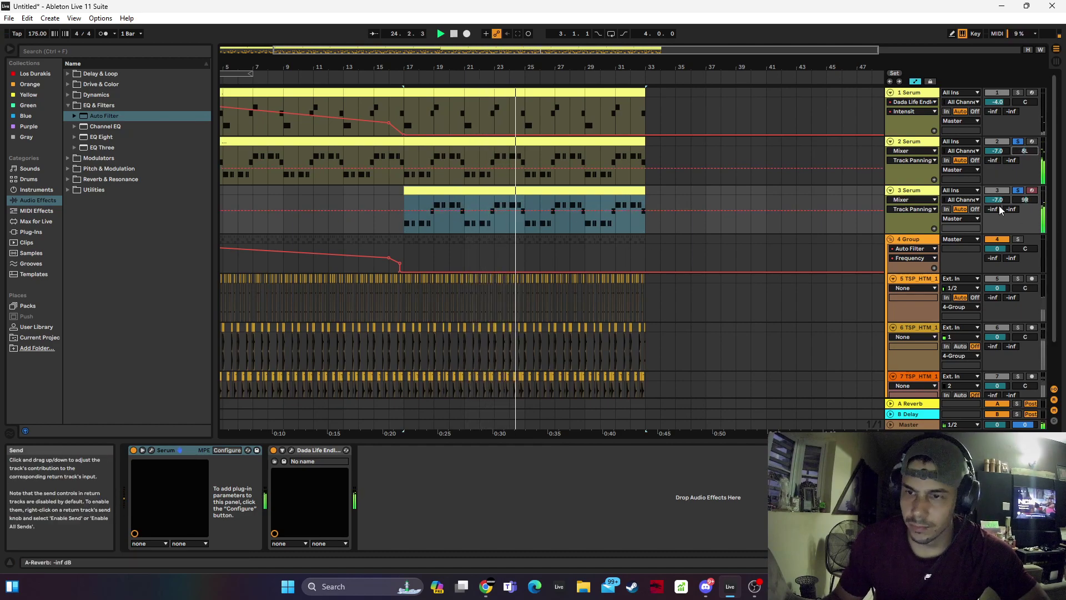
Play the full mix from bar 16 and lower the third Serum track's volume to -10.0 dB
drag(1000, 199, 1003, 202)
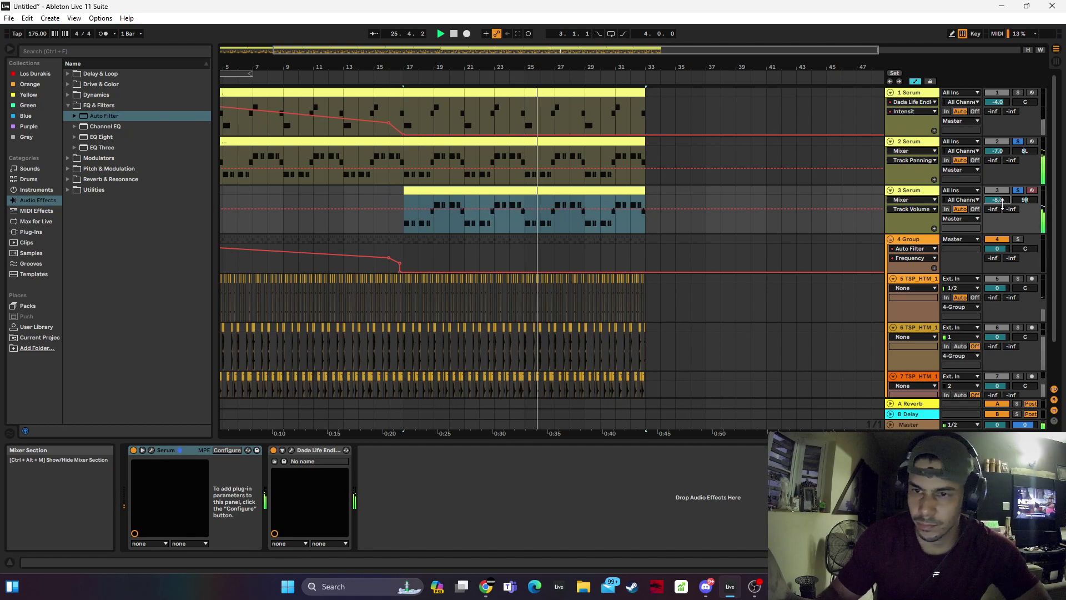
click(401, 192)
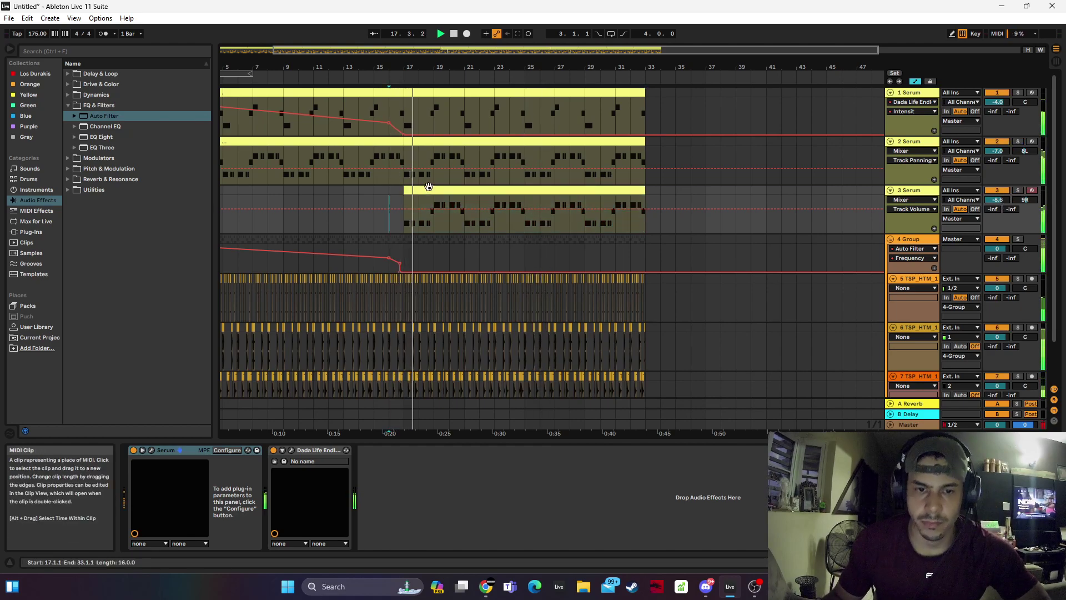
click(427, 191)
drag(994, 200, 996, 202)
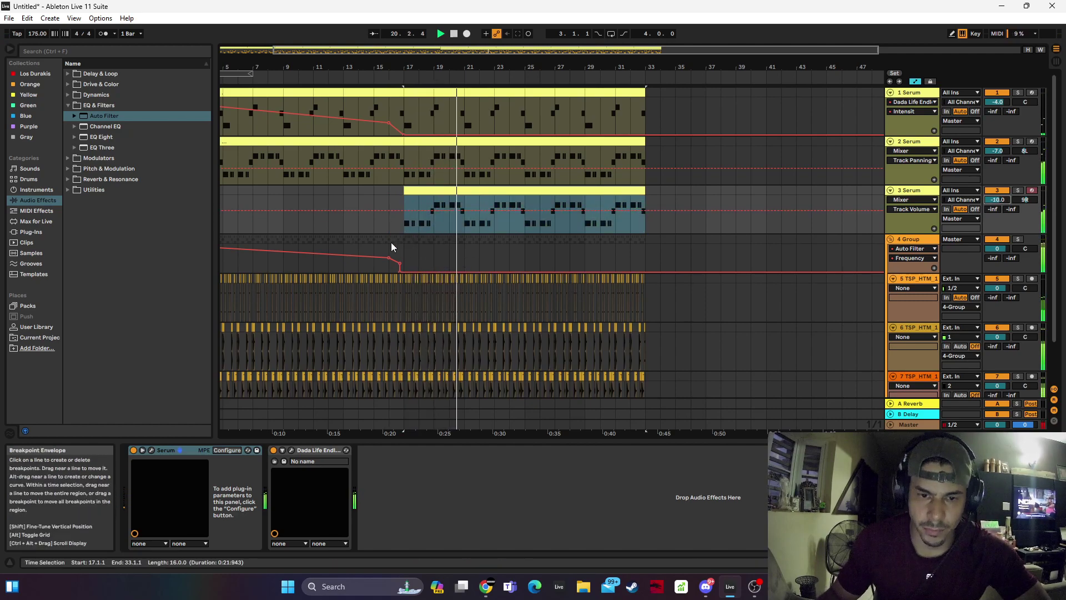
Set the first Serum track's volume to -3.7 dB during playback
click(405, 248)
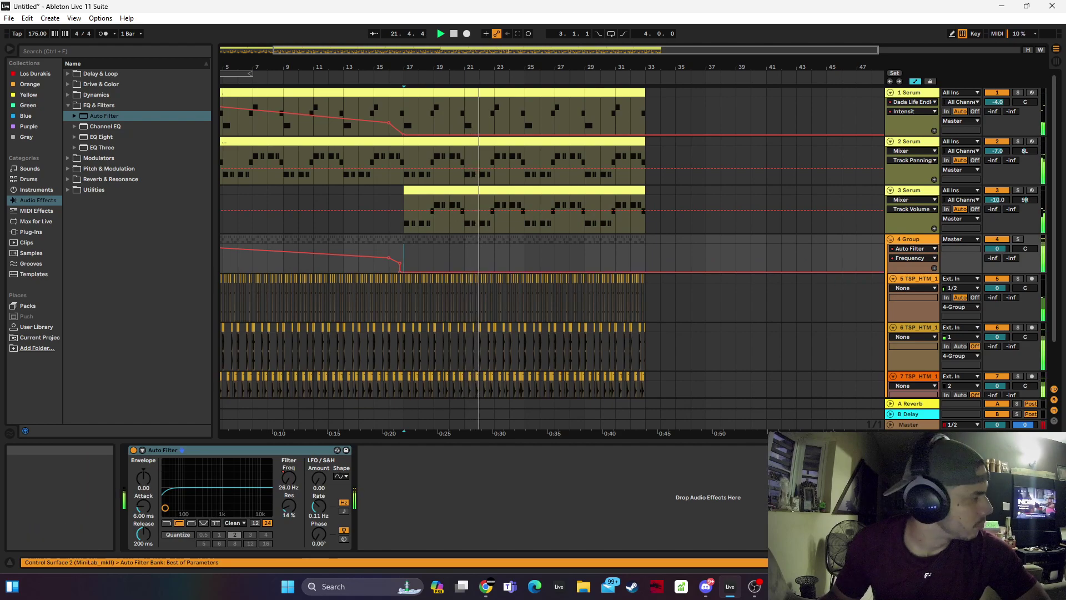
click(915, 426)
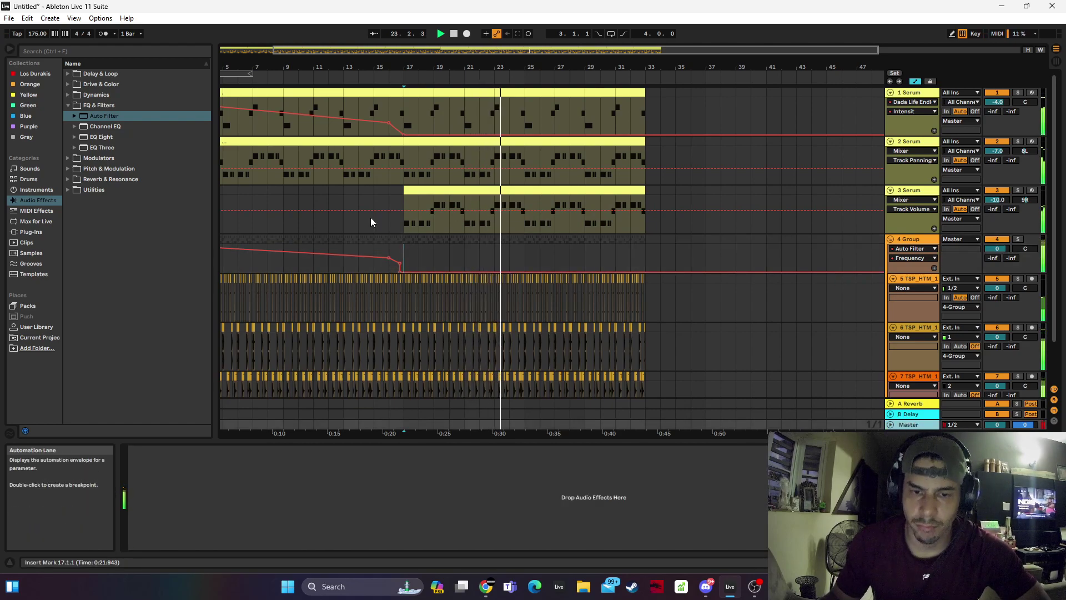
click(417, 93)
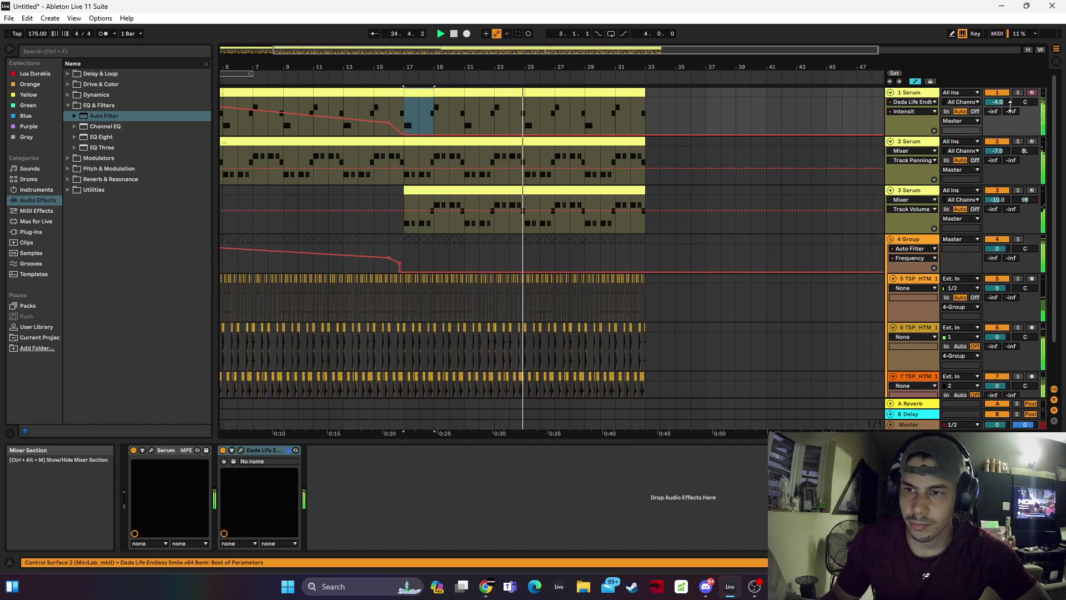
drag(1006, 104, 1006, 101)
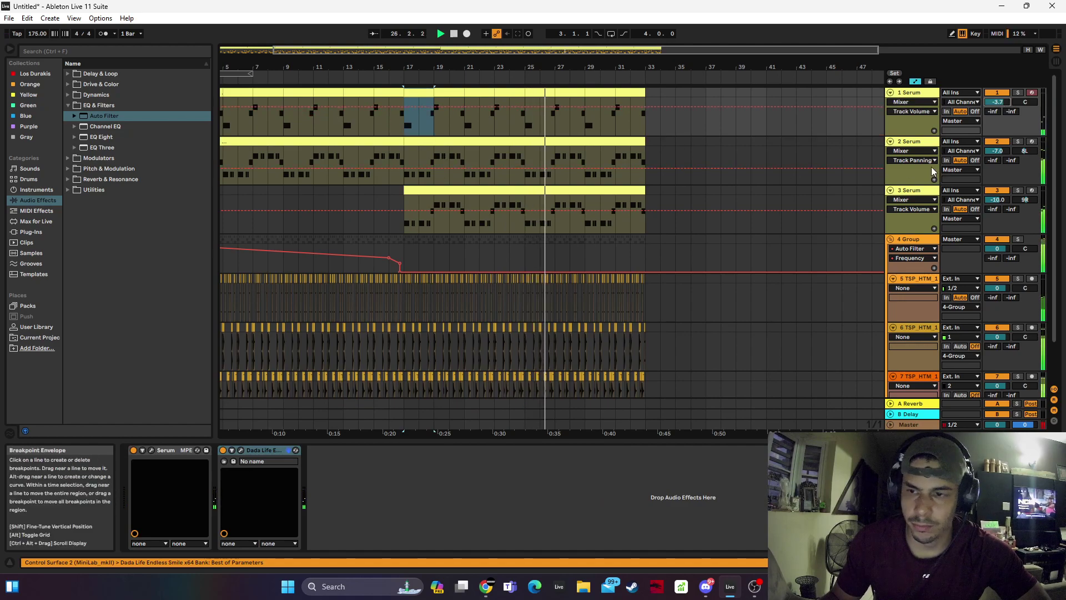
Add a single Compressor from the Dynamics effects after Endless Smile on the first Serum track
click(102, 85)
click(102, 84)
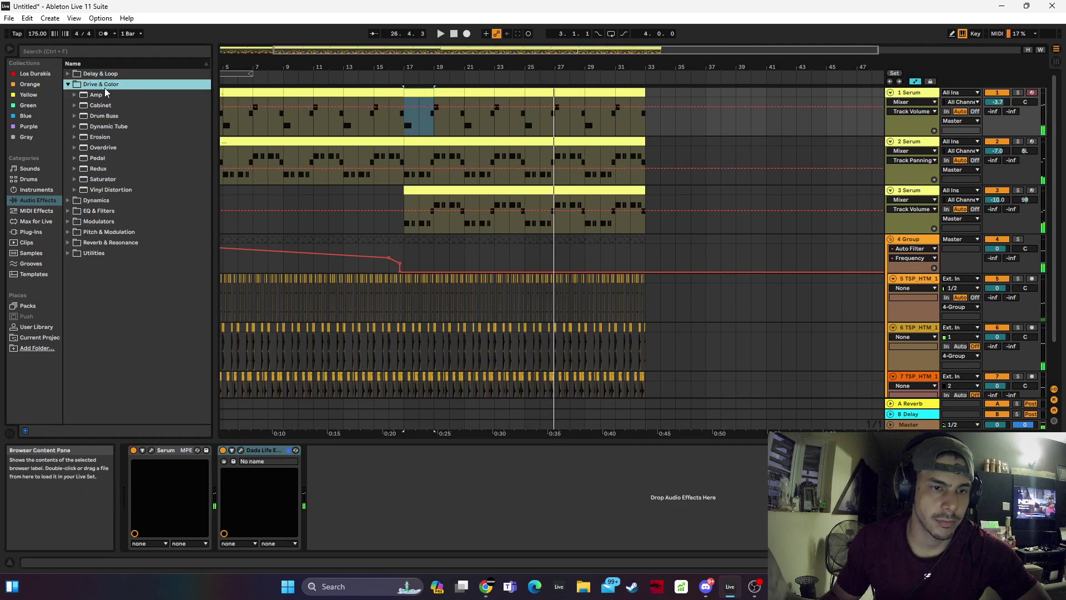
click(103, 203)
double_click(111, 115)
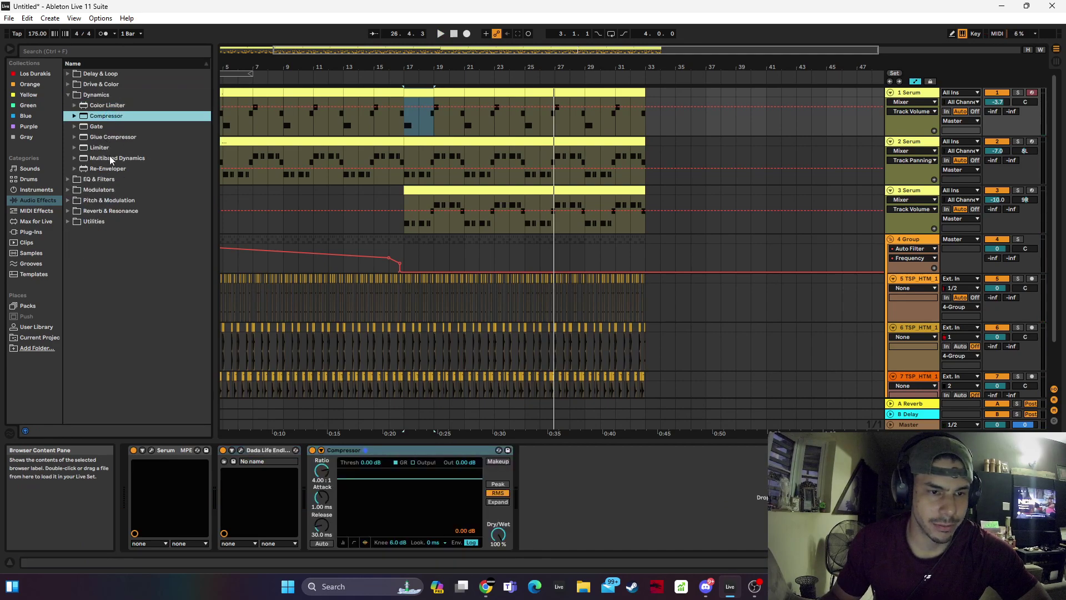
double_click(104, 118)
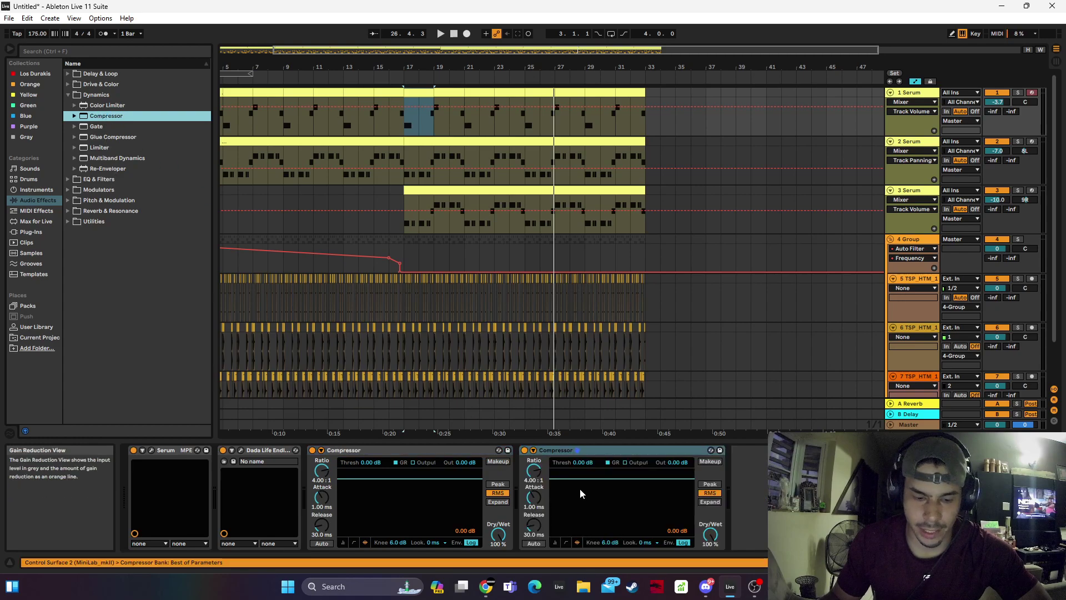
key(ctrl+z)
Sidechain the Compressor from drum track 6-TSP HTM, with the threshold at -14.1 dB and the ratio at 27.2:1
click(358, 545)
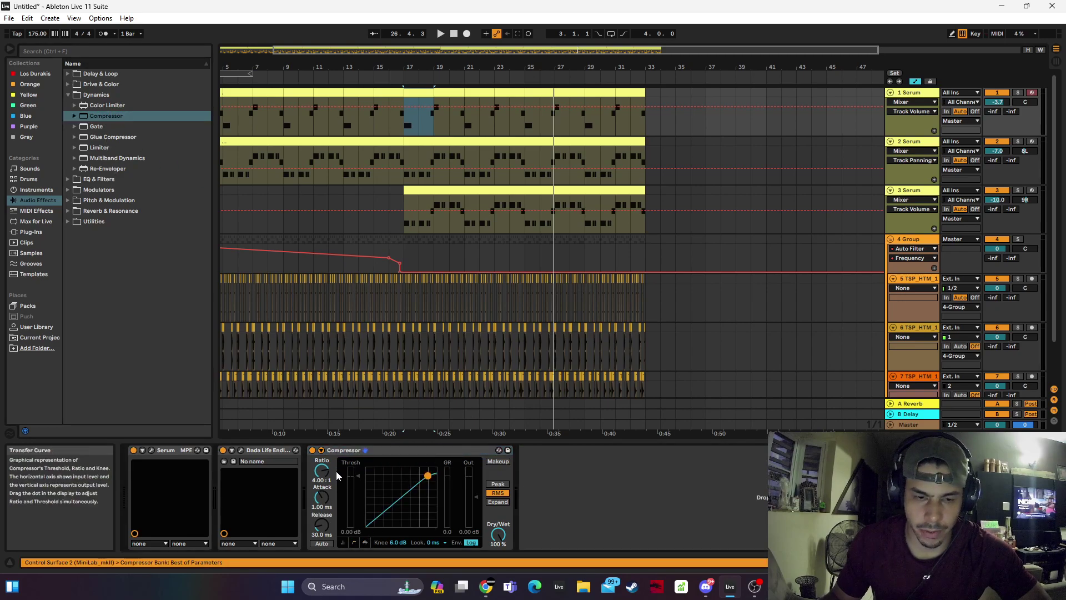
click(321, 452)
click(331, 480)
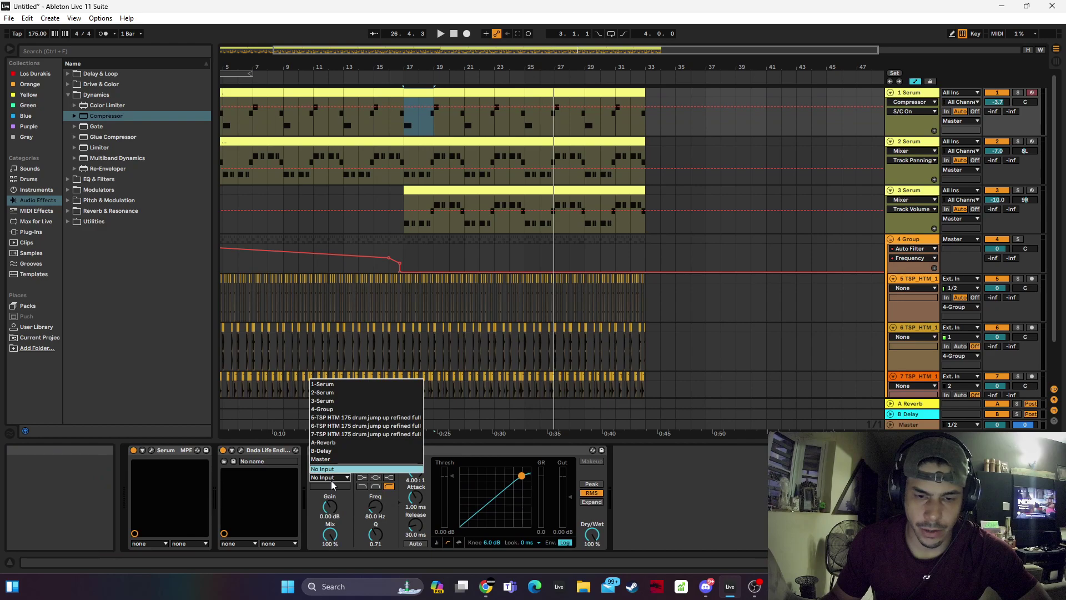
click(344, 431)
key(space)
drag(521, 475, 500, 494)
Duplicate the sidechained Compressor, switching the copy's sidechain input to drum track 7-TSP HTM with a -7.44 dB threshold
click(506, 454)
key(ctrl+d)
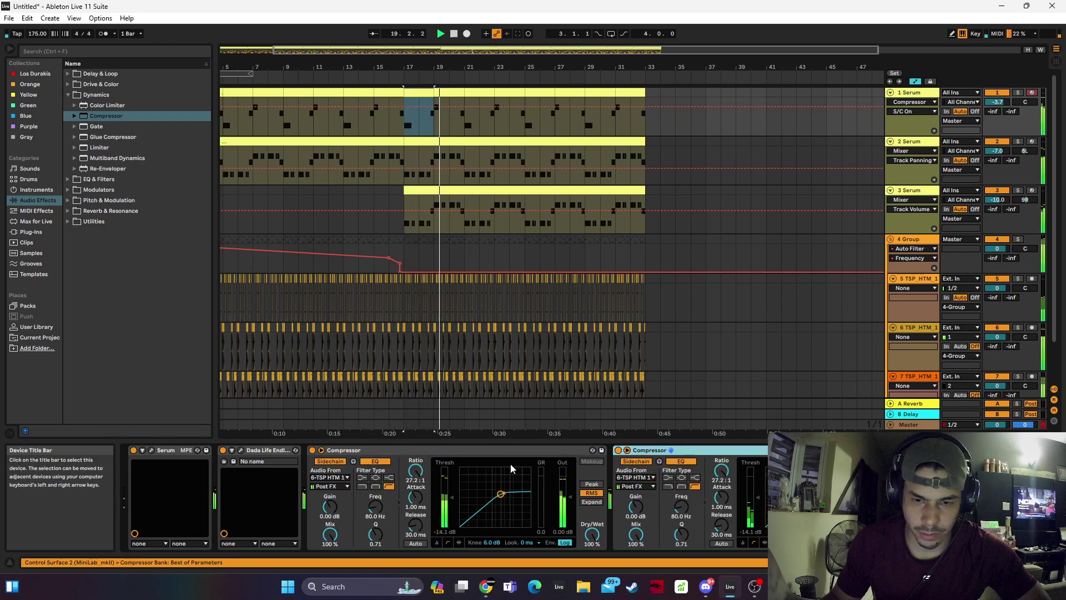
click(644, 477)
click(647, 435)
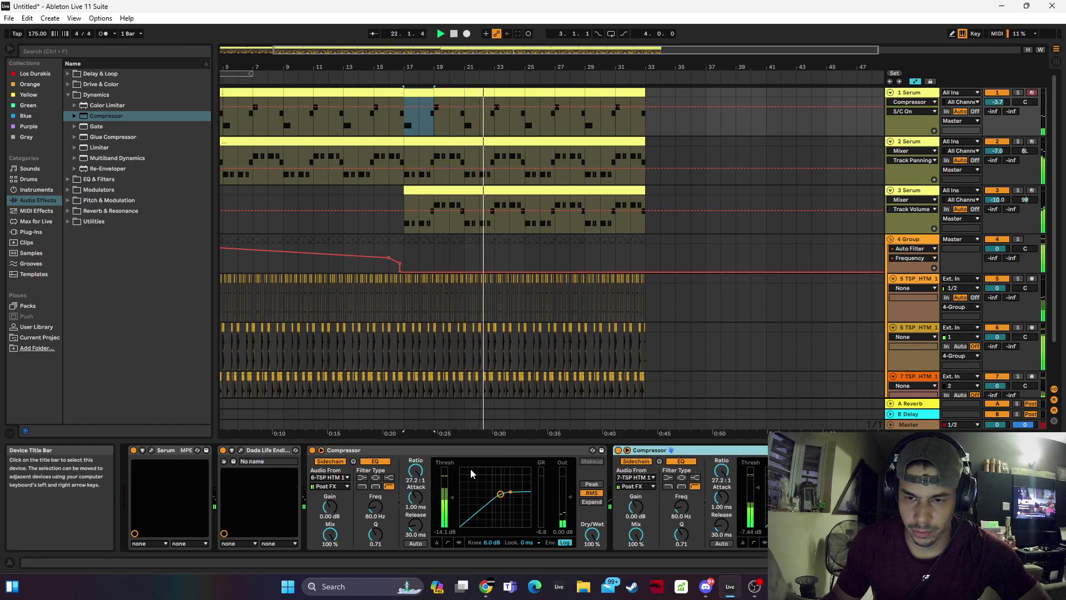
Copy both sidechained Compressors onto the second and third Serum tracks and play the drop
click(491, 454)
drag(492, 454, 490, 155)
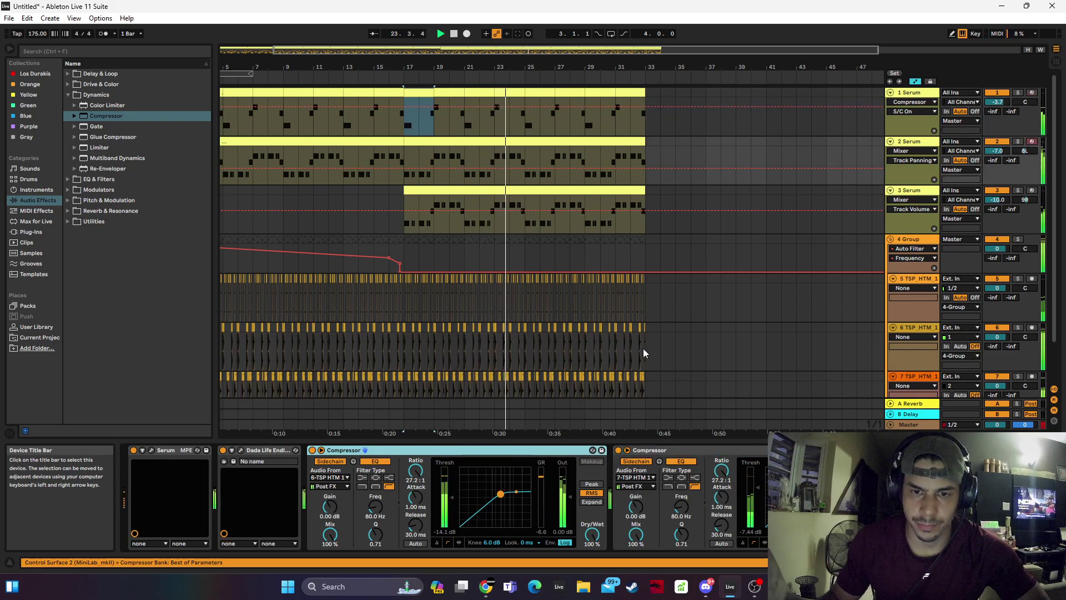
shift+click(730, 451)
click(579, 201)
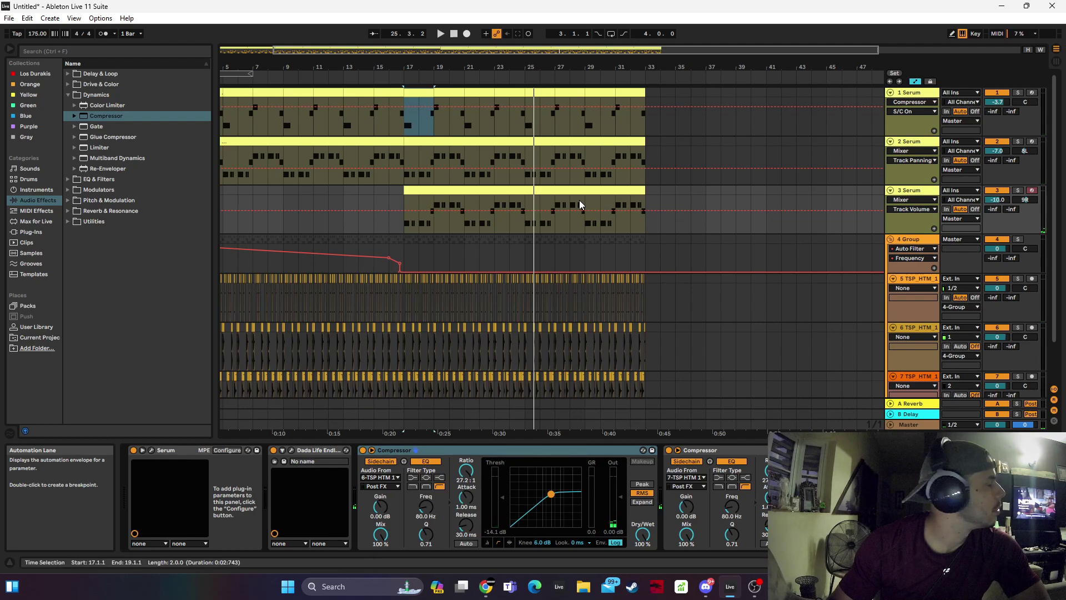
key(space)
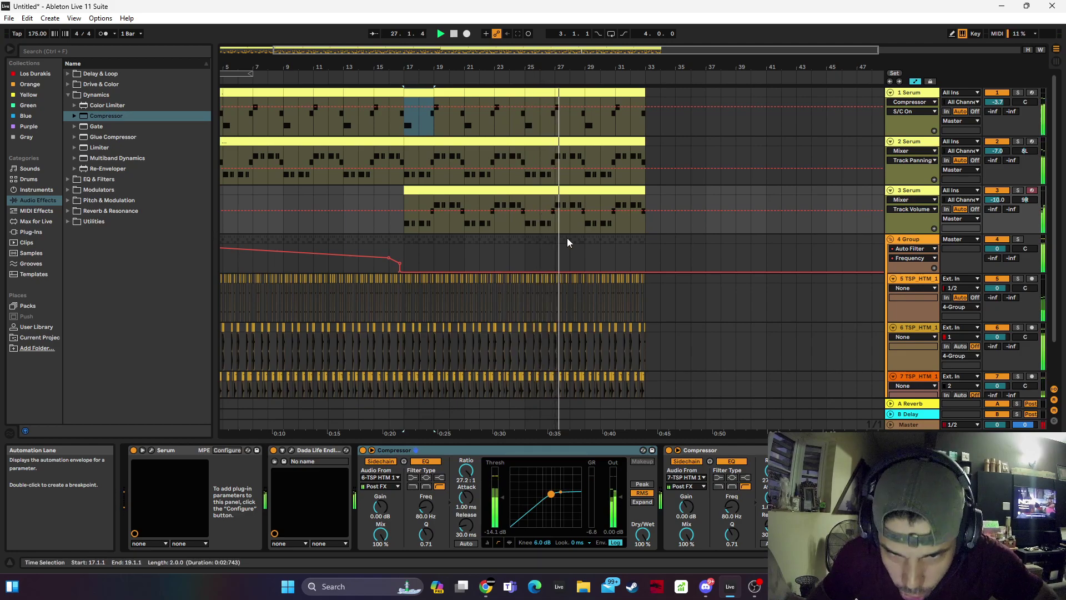
Insert a new audio track below the last drum track inside the drum group
scroll(652, 218, down, 2)
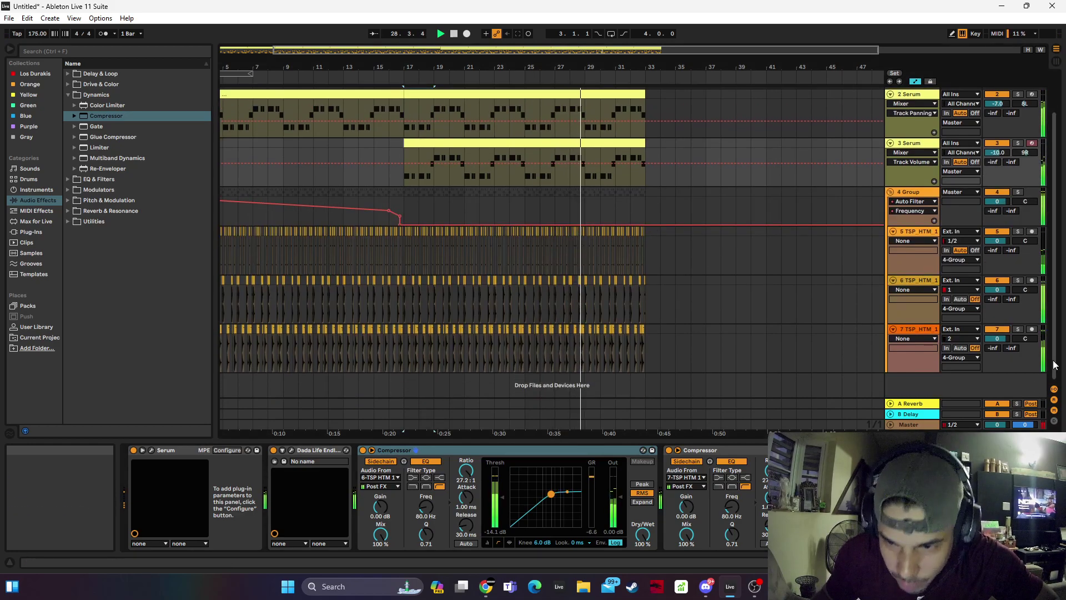
right_click(925, 327)
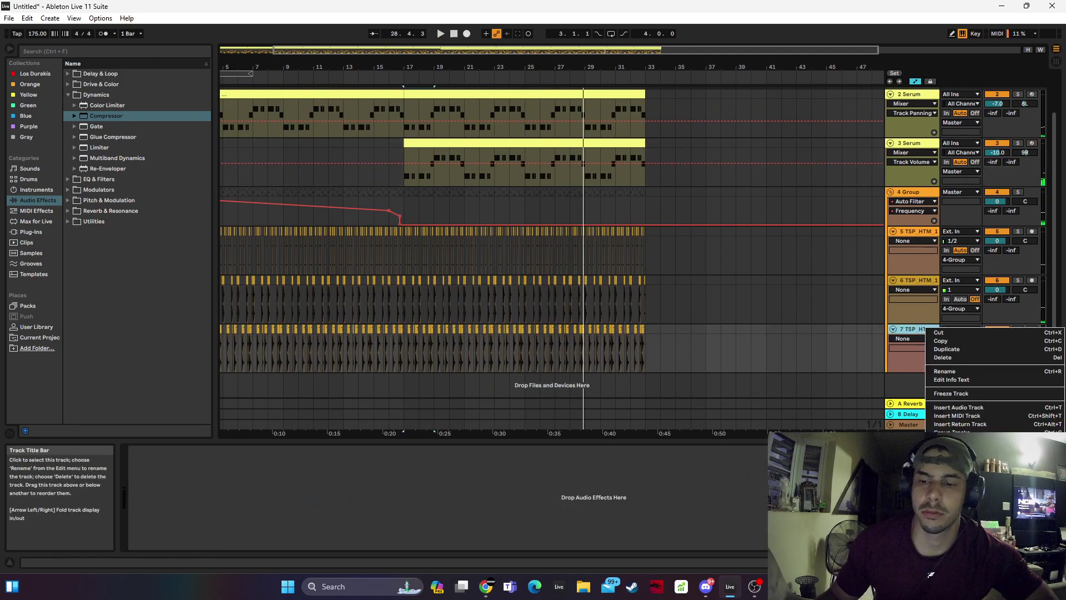
click(1016, 412)
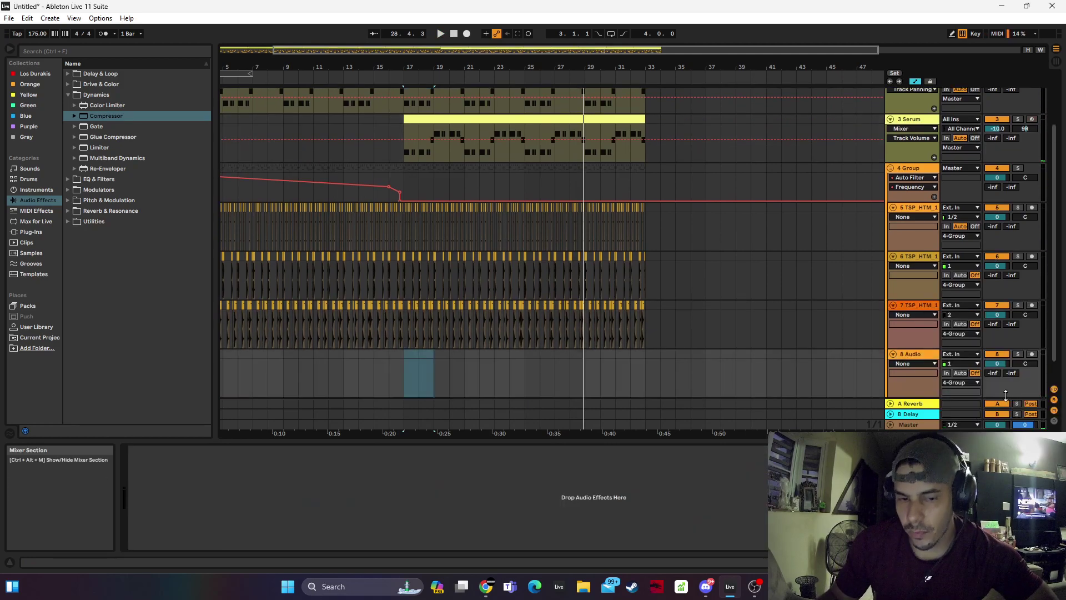
Arm the new audio track and record a take from bar 17 to bar 21
click(962, 354)
click(1001, 357)
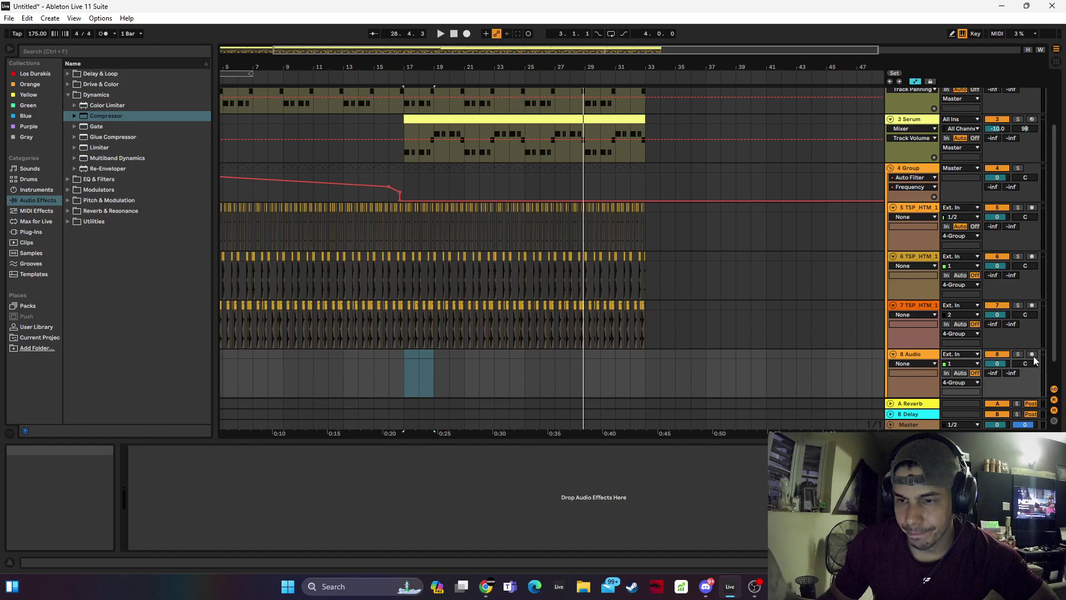
click(467, 34)
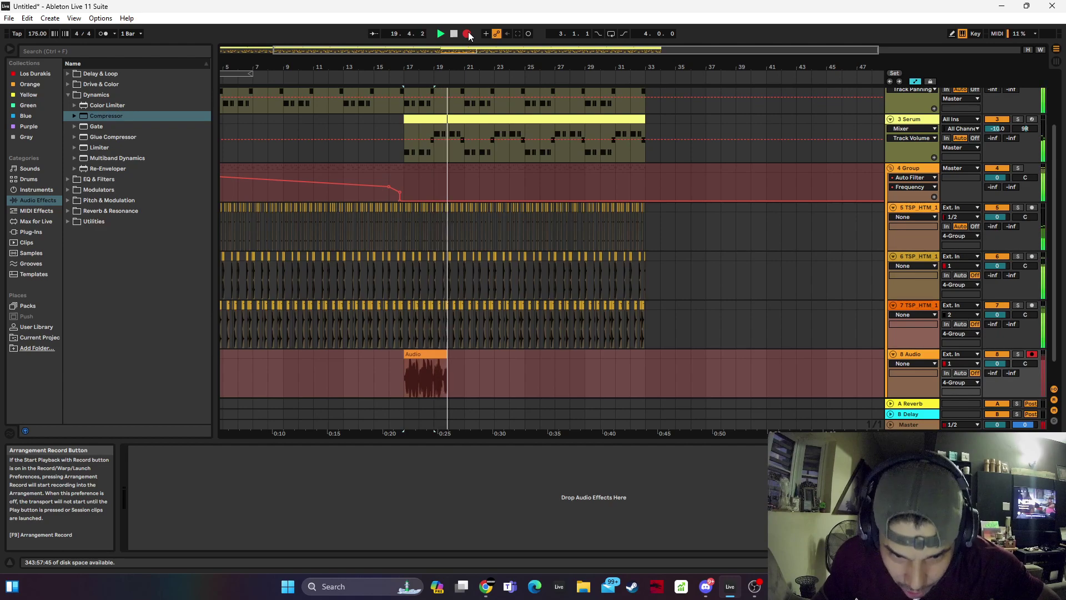
key(space)
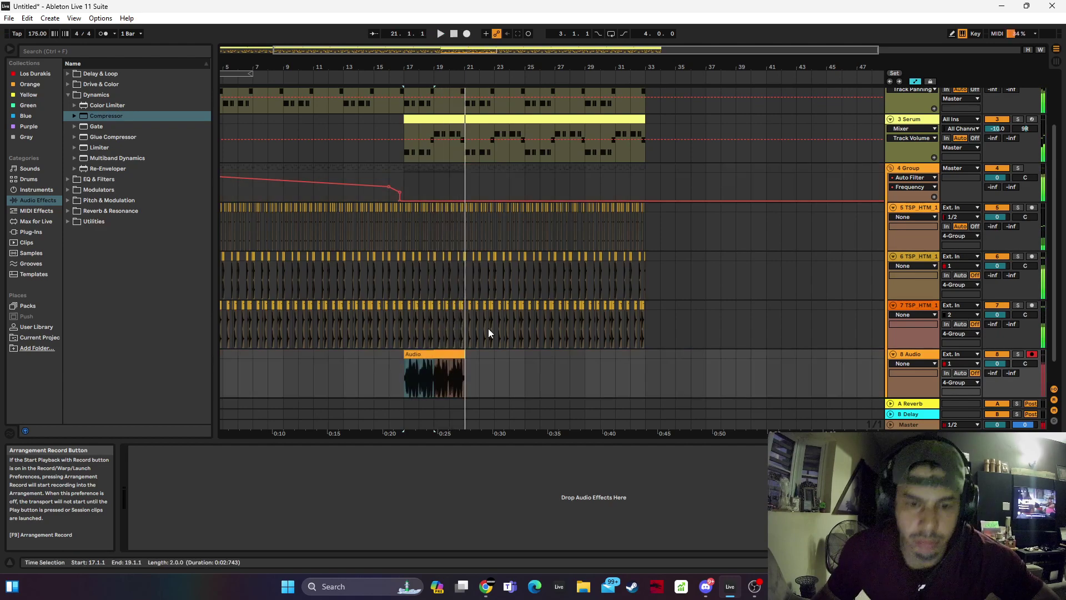
Remove the opening bar of the recorded take, shift the clip toward bar 17, and audition its track soloed
click(425, 357)
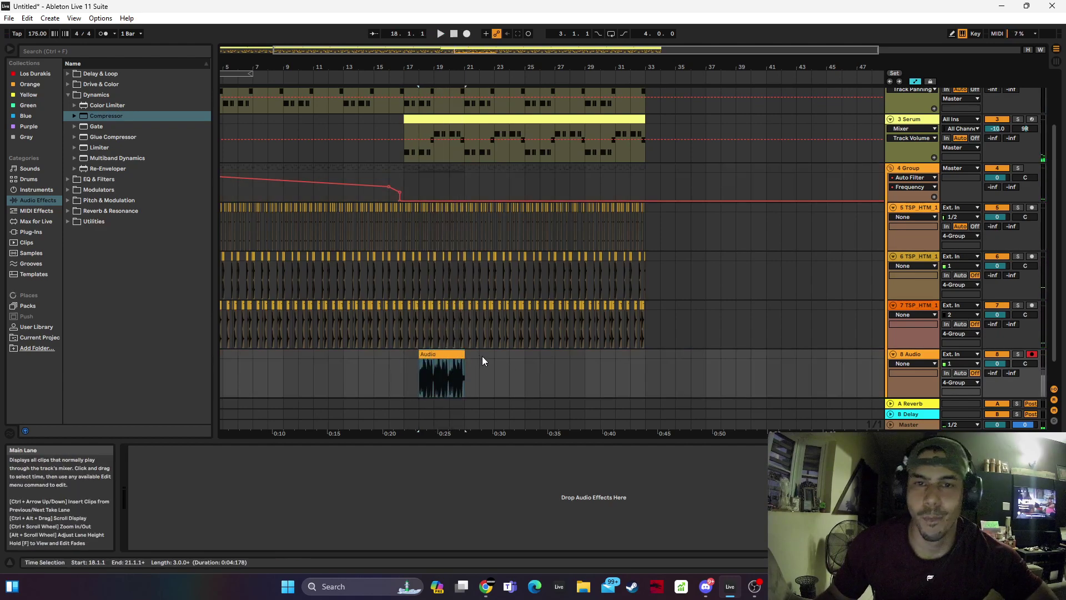
drag(428, 356, 411, 357)
drag(404, 67, 351, 322)
click(1018, 354)
key(space)
key(space)
key(space)
key(space)
key(space)
Start the recorded phrase at bar 17, trim its end to 17.4.4, and delete the second recorded clip
drag(360, 355, 419, 353)
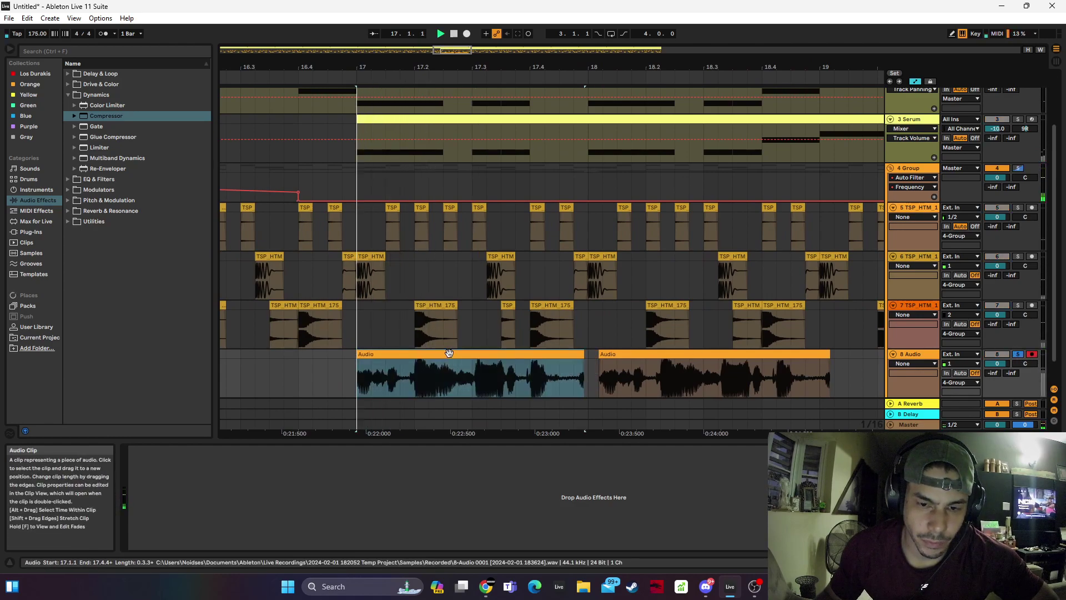
drag(584, 355, 592, 356)
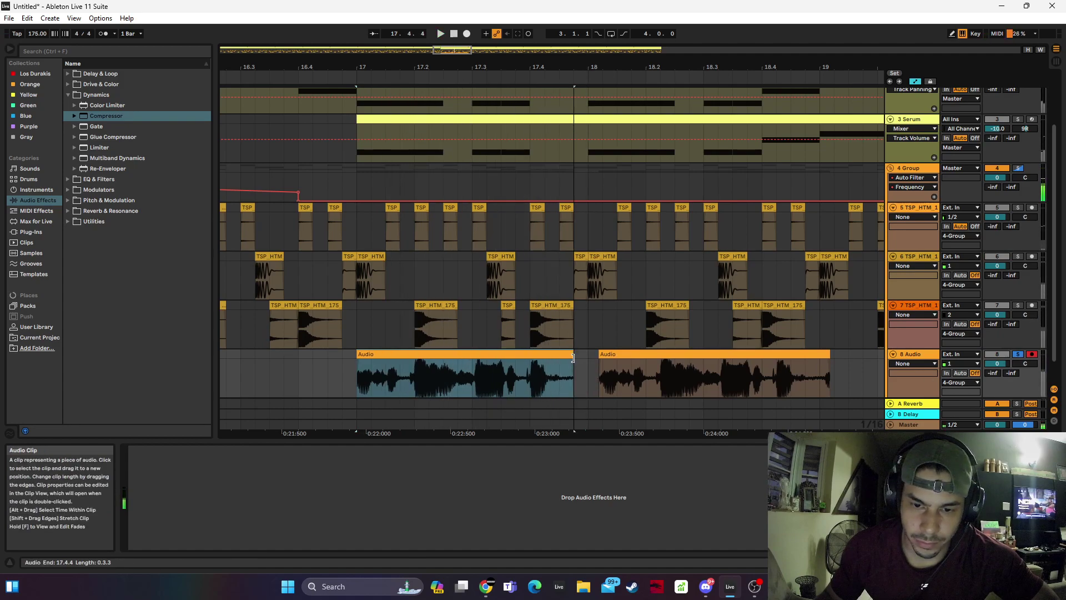
click(638, 354)
key(Delete)
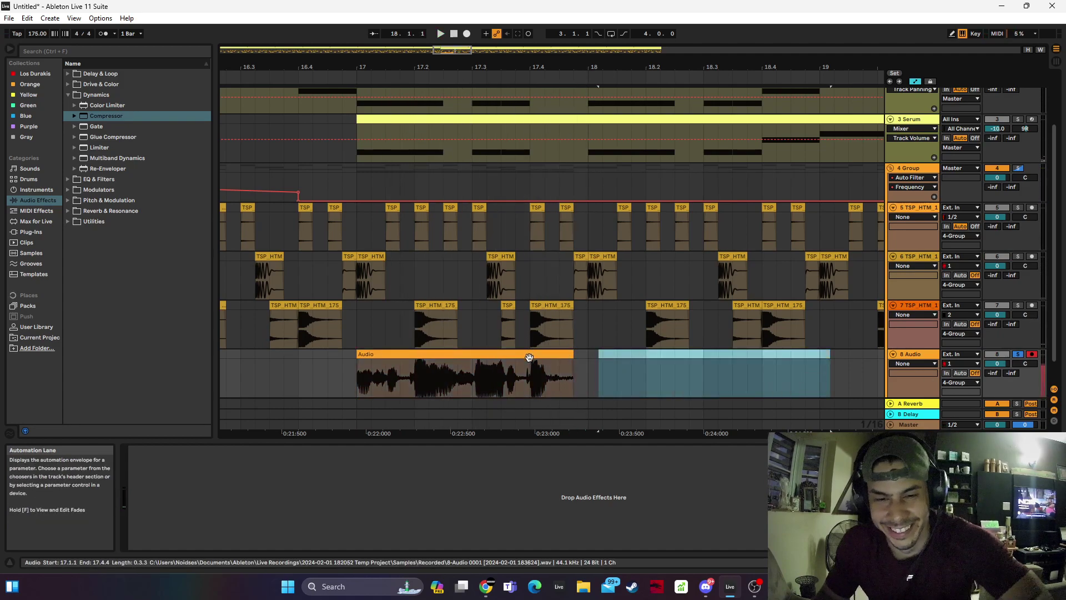
Add a Compressor to the recorded audio track with a -15.3 dB threshold, inf:1 ratio and 0.06 ms attack
click(530, 357)
drag(111, 119, 164, 475)
click(175, 542)
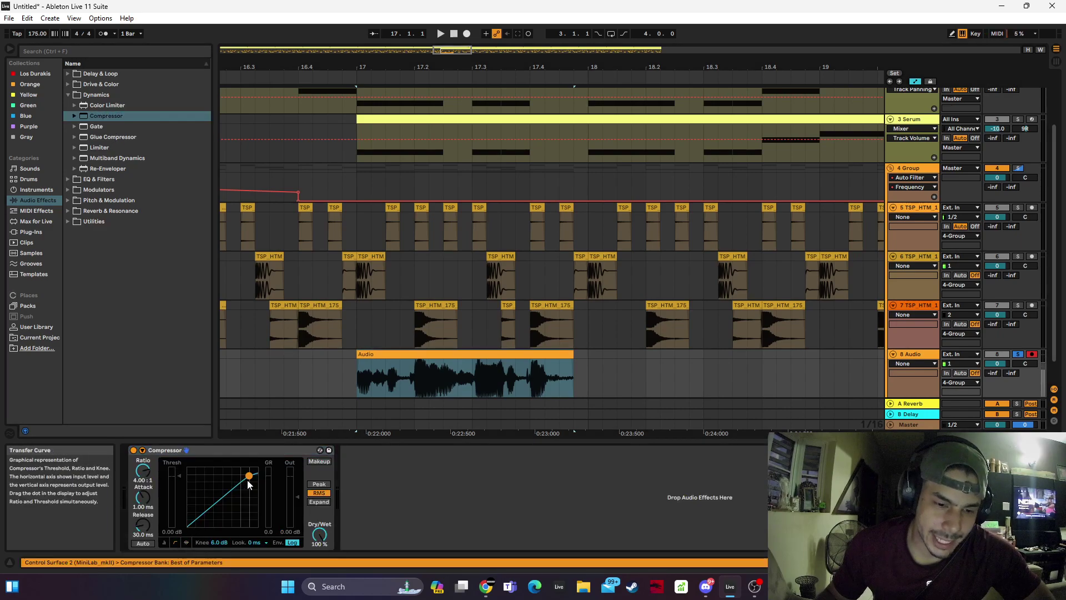
drag(245, 479, 221, 500)
key(space)
drag(143, 497, 142, 506)
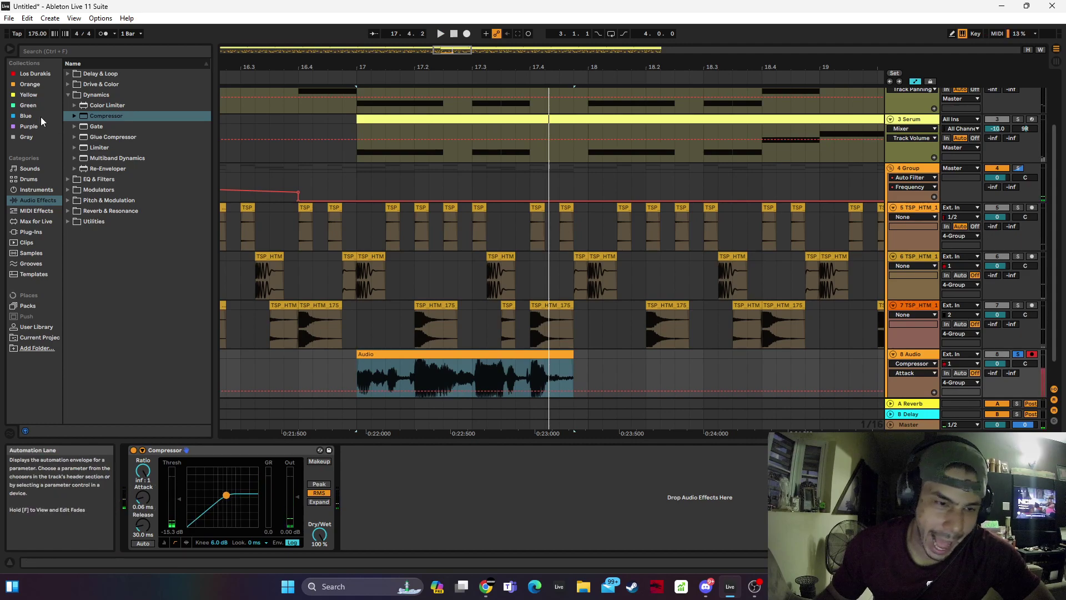
Add a Reverb after the Compressor on the recorded audio track
click(97, 200)
click(98, 180)
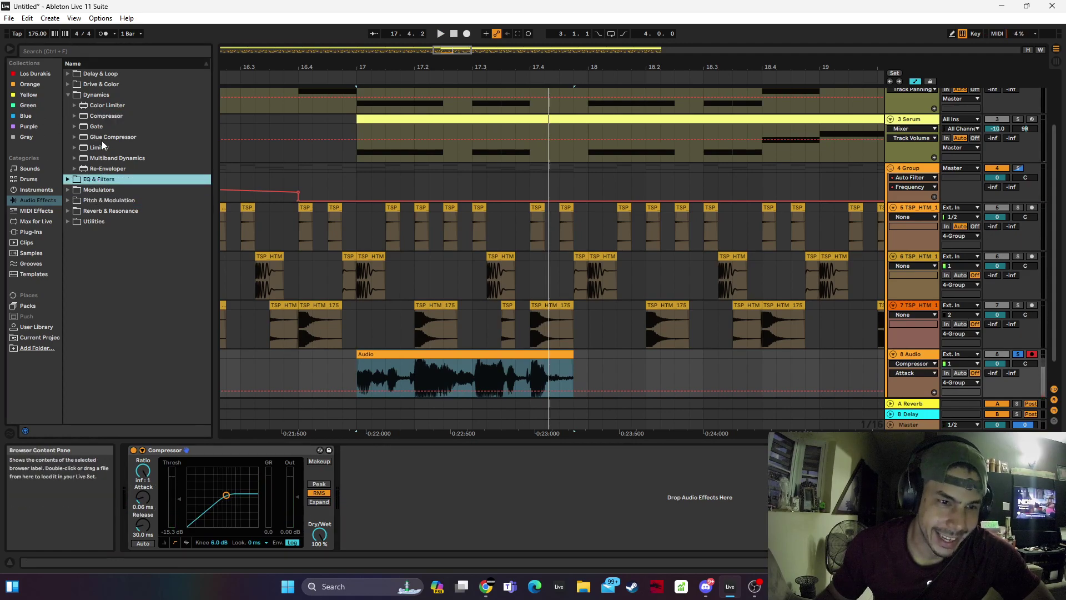
double_click(102, 211)
double_click(105, 201)
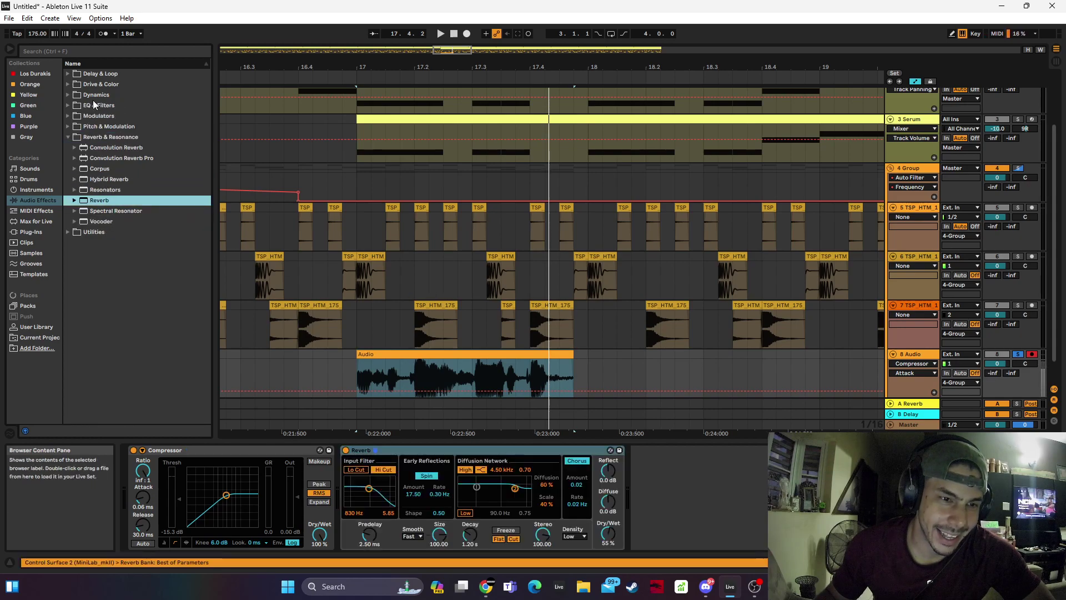
Insert a Saturator before the Reverb with Soft Sine, Color on and 24 dB drive, and lower the recorded track's volume to -18.9 dB
double_click(104, 85)
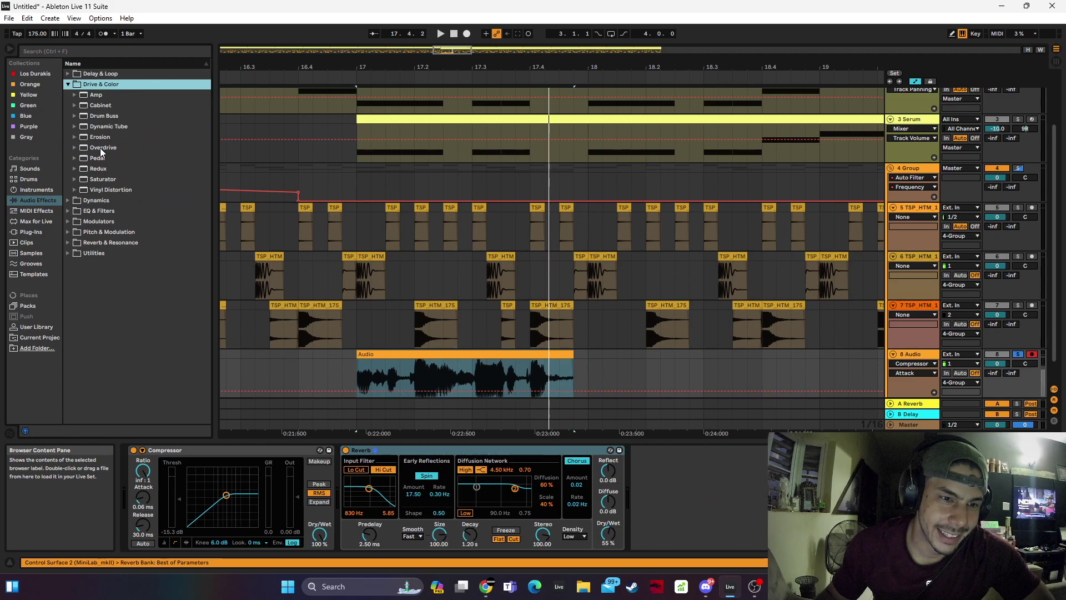
double_click(103, 179)
drag(705, 450, 353, 433)
click(404, 507)
click(397, 524)
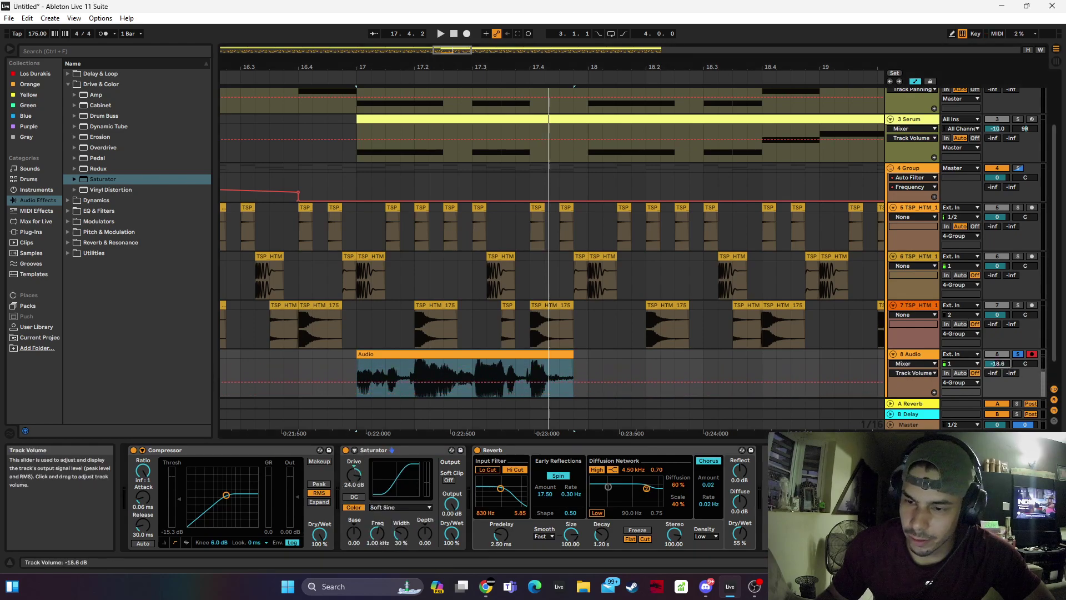
key(space)
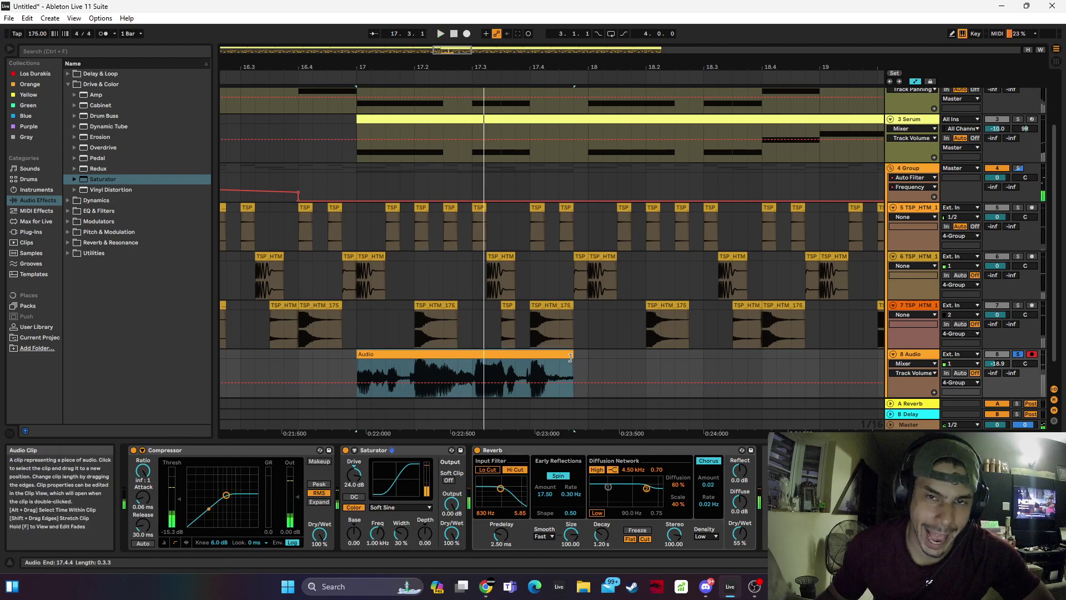
Shorten the Reverb's decay to about 360 ms and set its Dry/Wet to 8.7 % while auditioning the recorded phrase
drag(739, 535, 739, 567)
key(space)
drag(601, 535, 601, 555)
key(space)
drag(738, 534, 739, 551)
key(space)
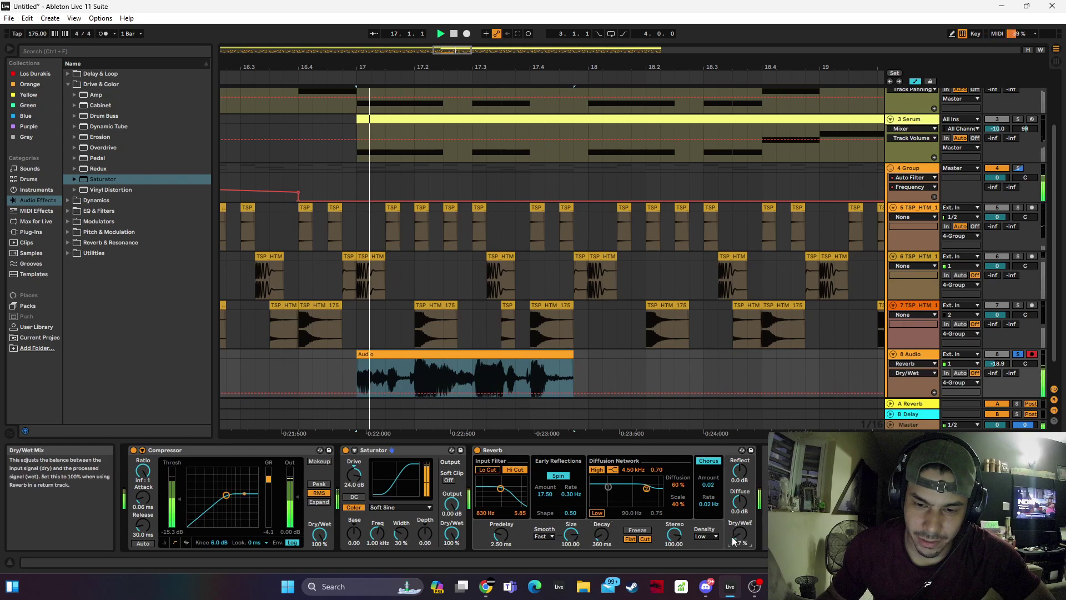
key(space)
key(space)
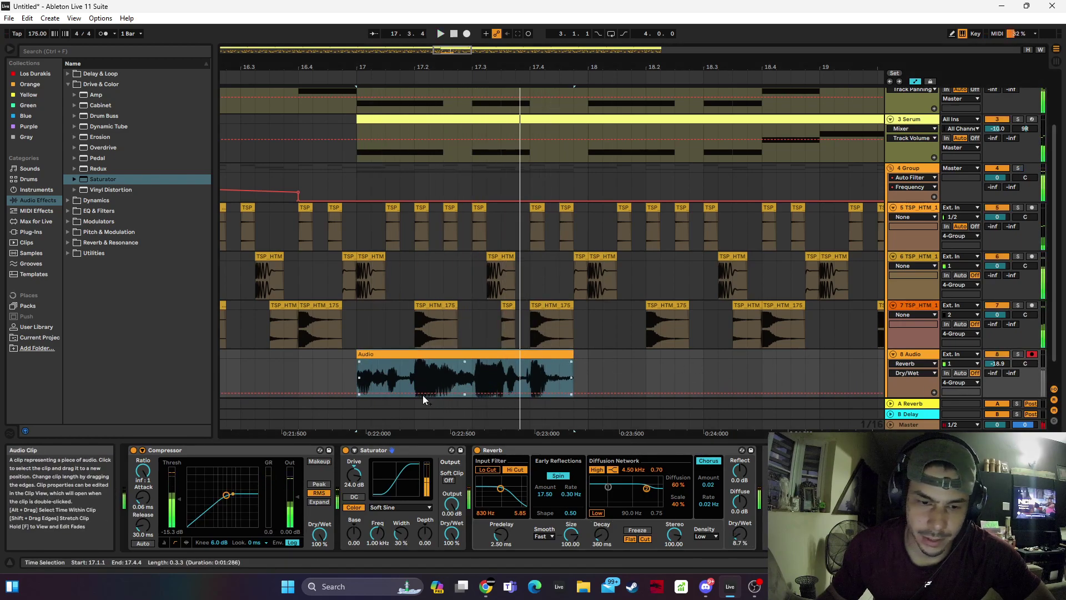
Copy the two sidechained Compressors from the 3 Serum track to the end of the recorded audio track's device chain
click(486, 146)
click(602, 447)
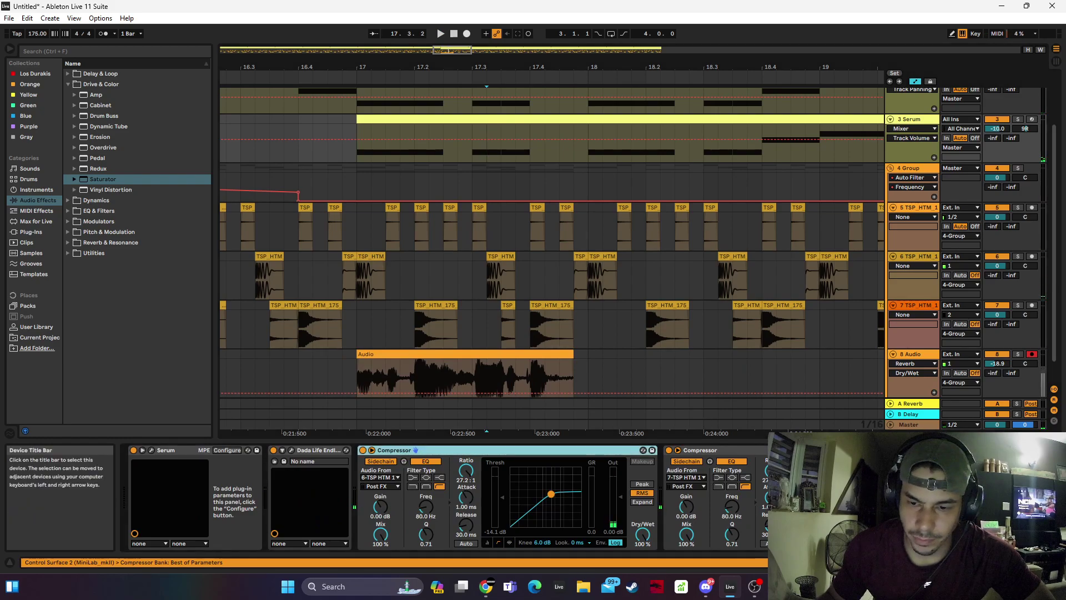
click(540, 353)
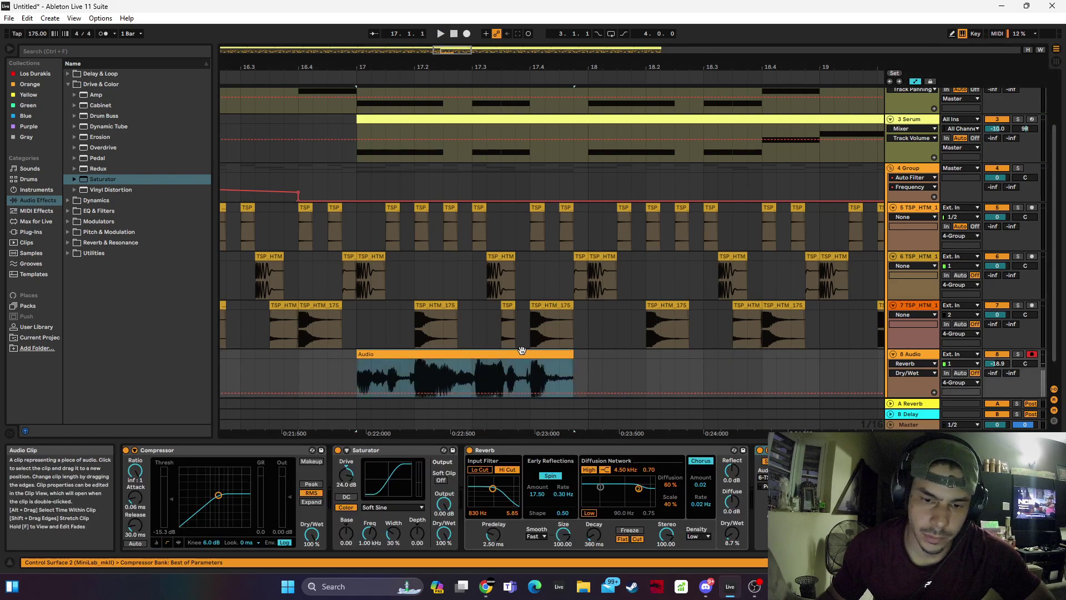
Switch the recorded clip's warp mode to Complex Pro and lower its pitch while auditioning it
double_click(541, 353)
key(space)
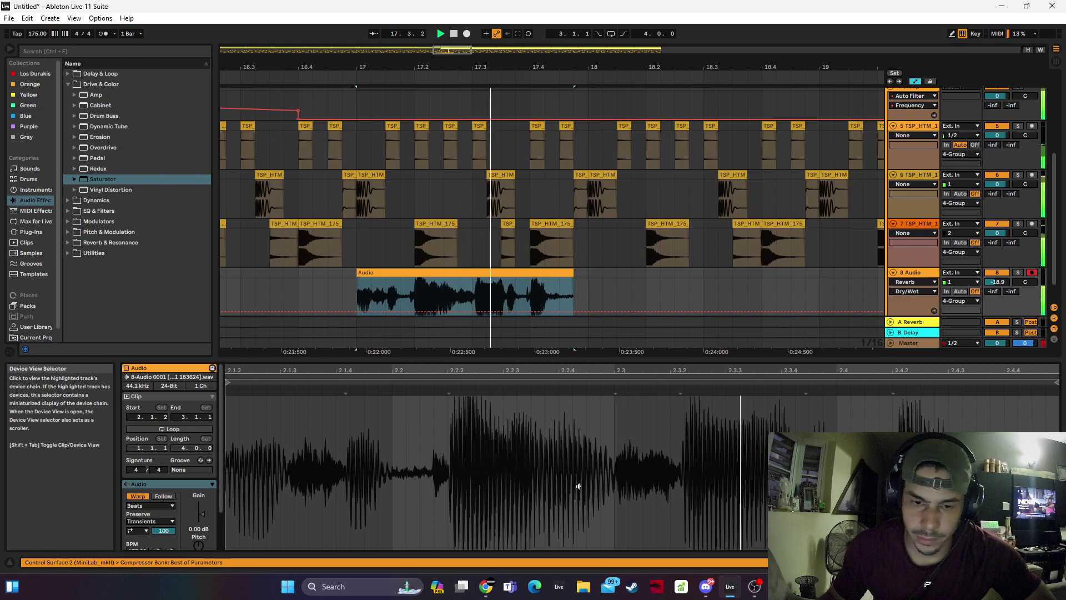
click(166, 505)
click(155, 555)
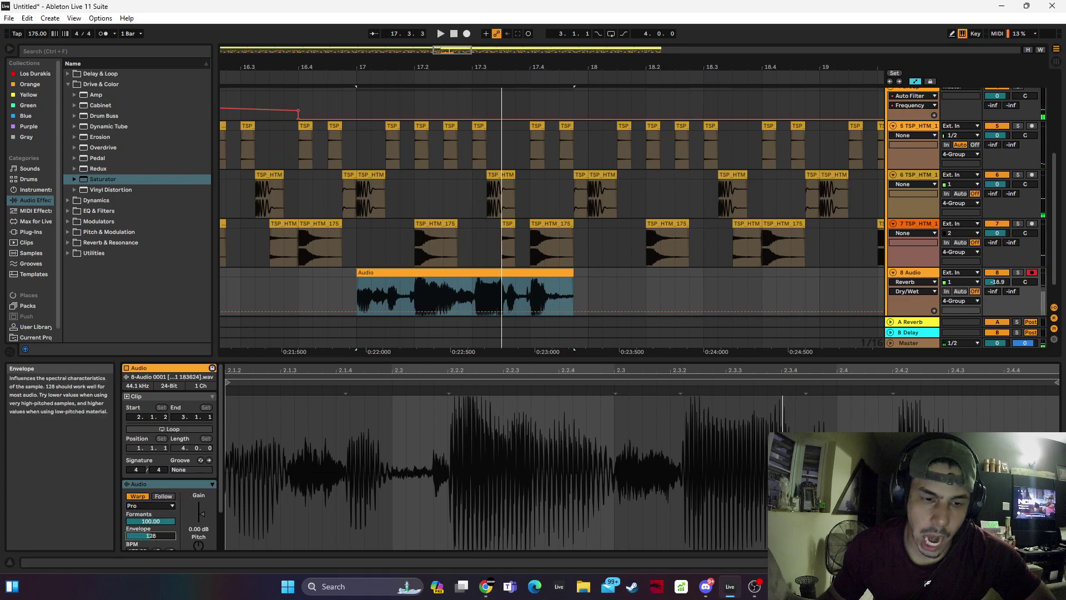
scroll(197, 538, down, 2)
key(space)
drag(198, 506, 199, 527)
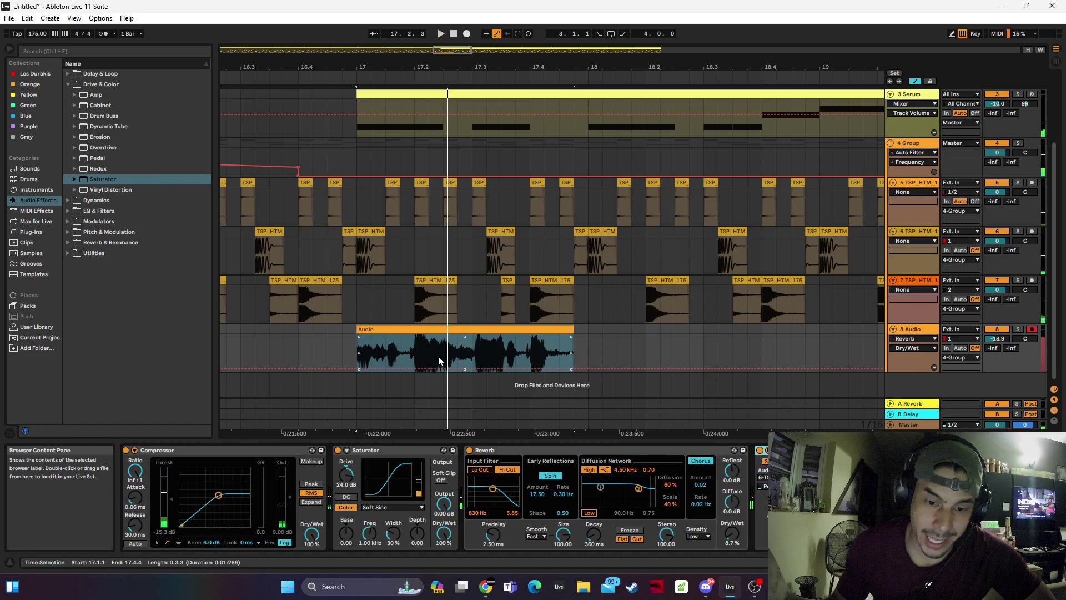
Chop the recorded clip in bar 17 into four pieces by cutting out the last sixteenth of each beat
drag(404, 356, 410, 361)
key(Delete)
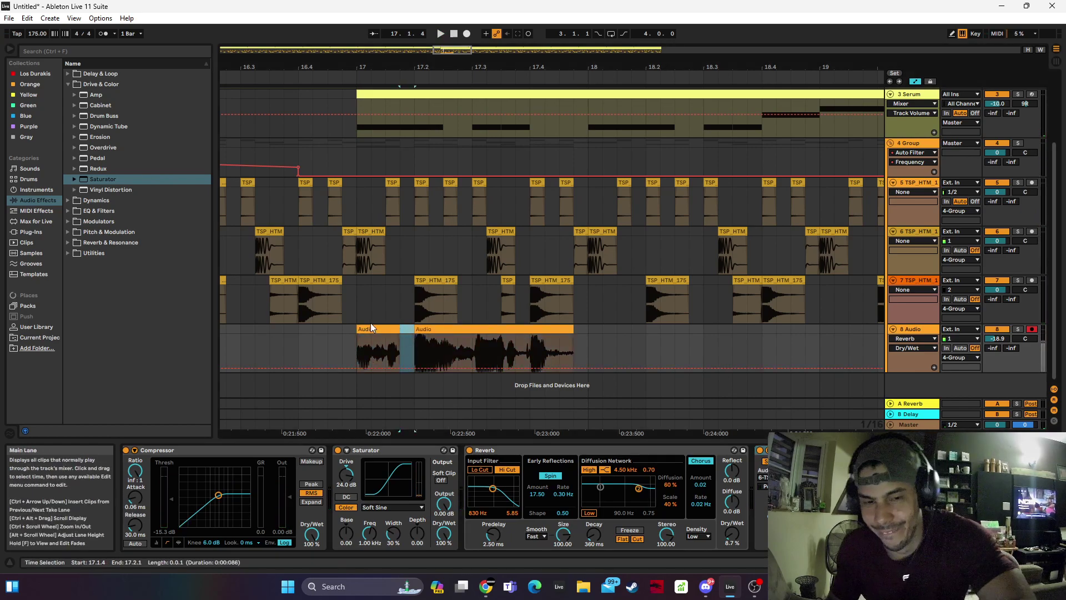
key(Delete)
drag(455, 351, 355, 336)
key(ctrl+e)
key(ctrl+e)
key(Delete)
Duplicate the chopped vocal bar repeatedly so it fills the drop from bar 17 up to bar 33
click(378, 329)
key(space)
key(ctrl+d)
key(ctrl+d)
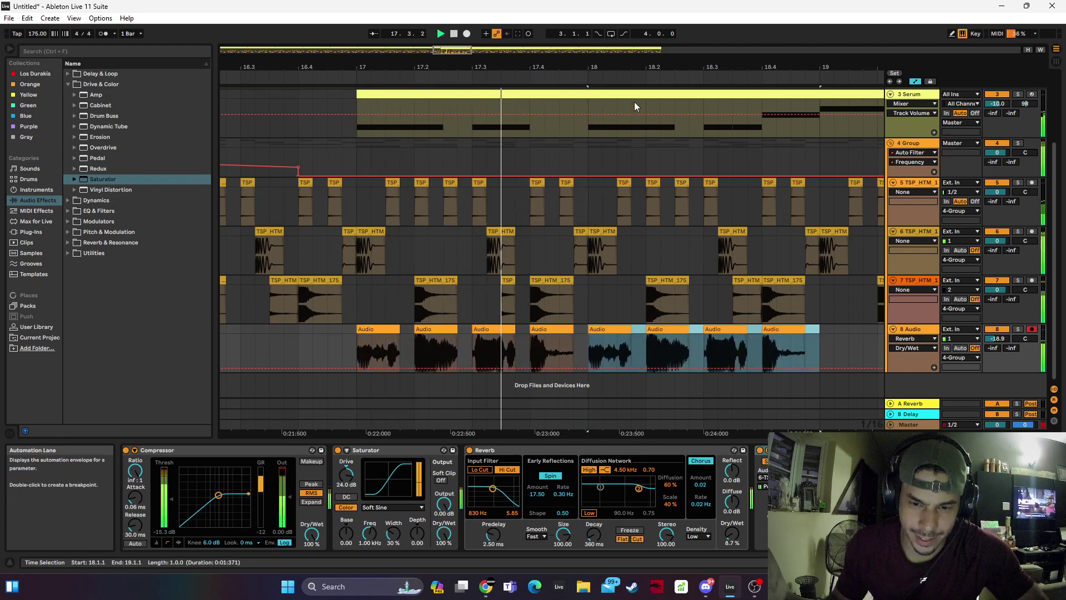
drag(611, 68, 430, 68)
key(ctrl+d)
key(ctrl+d)
key(ctrl+d)
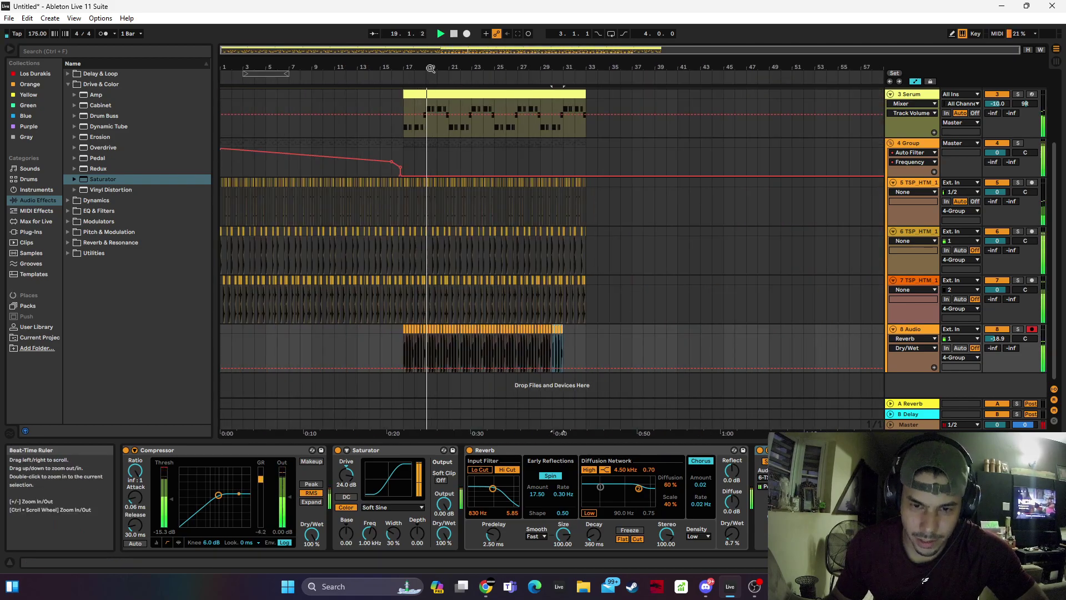
drag(430, 68, 454, 194)
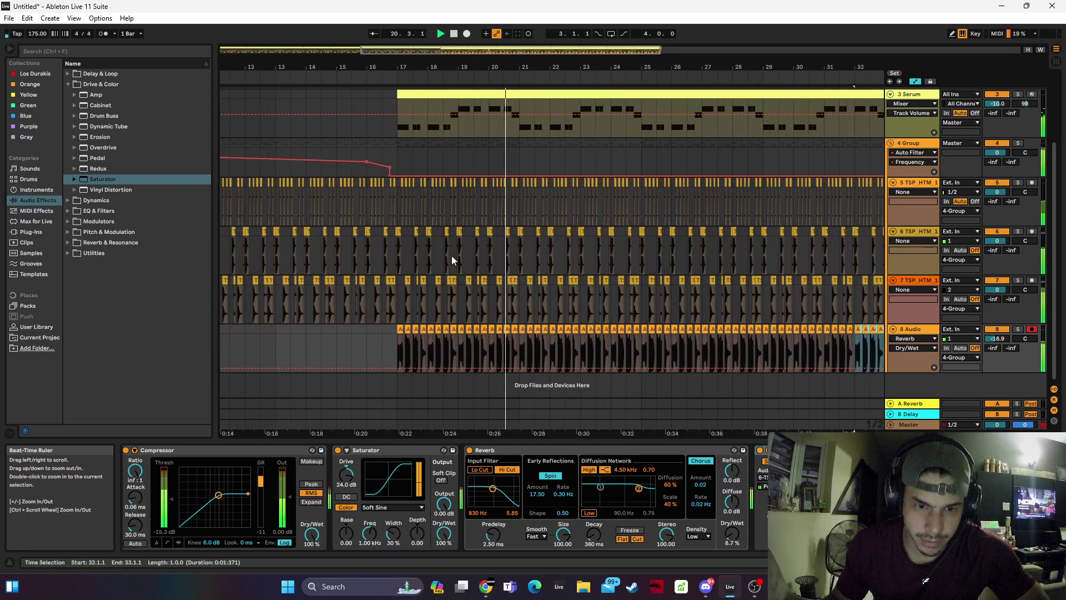
Set the Saturator's drive to 13.1 dB and the recorded track's volume to -13.5 dB during playback
drag(348, 472, 348, 491)
drag(1004, 339, 1004, 322)
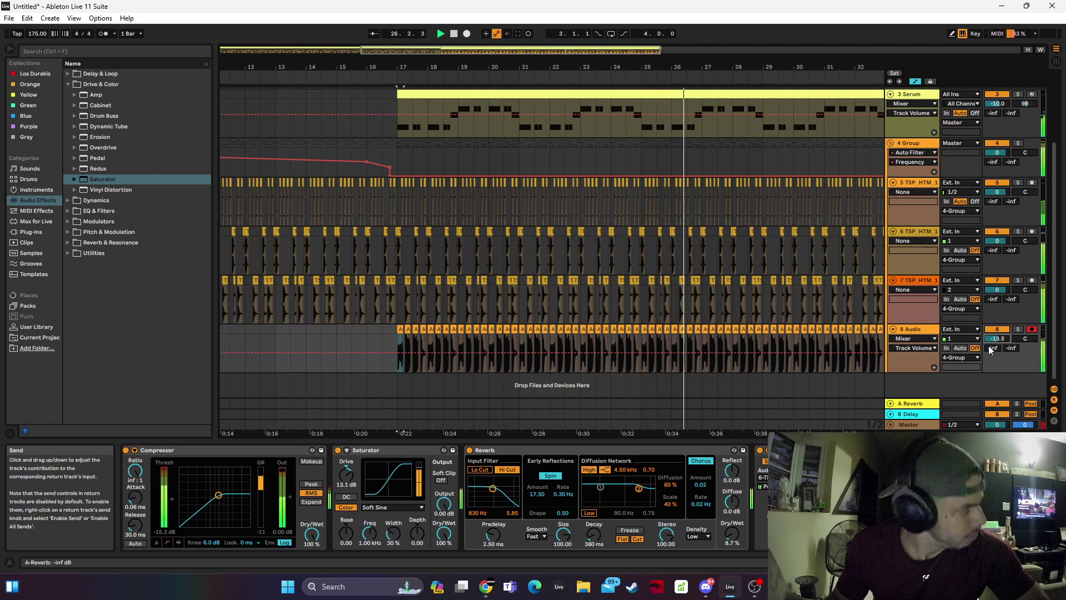
key(space)
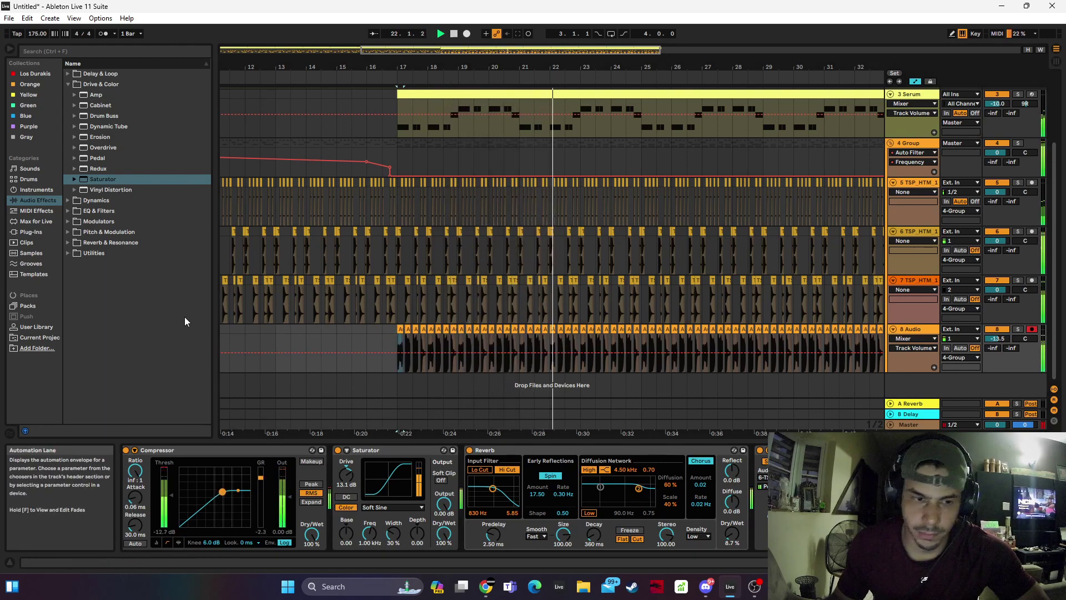
Add a Utility to the end of the recorded track's device chain and set its stereo width to 0 %
click(93, 253)
double_click(98, 264)
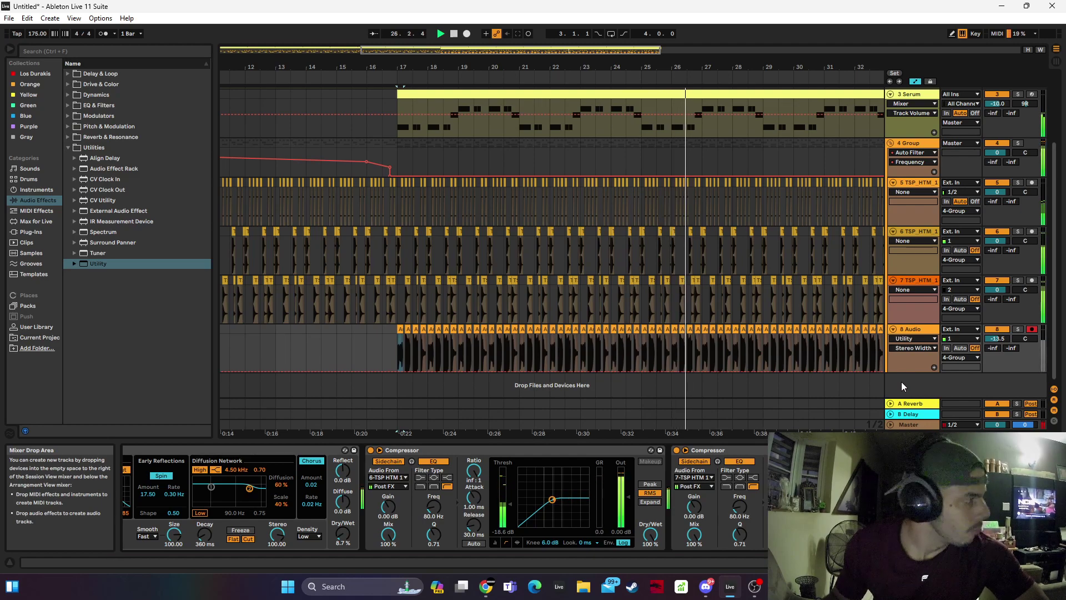
key(space)
Solo the recorded audio track, add an EQ Eight, and adjust its first filter's type and frequency
click(1018, 330)
click(91, 106)
double_click(101, 136)
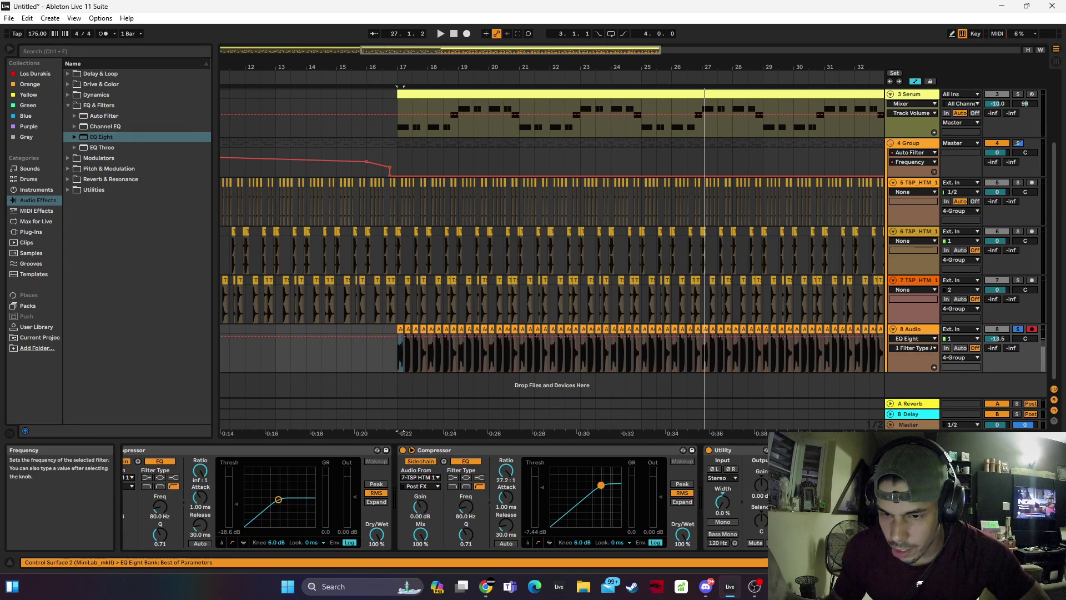
key(space)
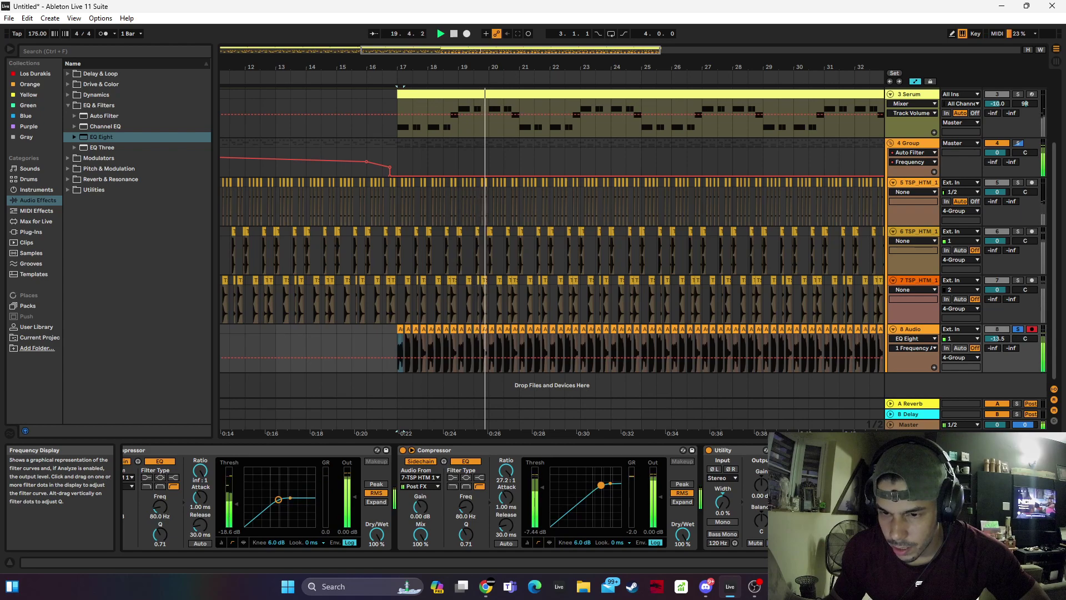
key(space)
Set the recorded track's volume to -12.9 dB while comparing it in the full mix and soloed
click(1018, 329)
key(space)
drag(1001, 338, 1001, 335)
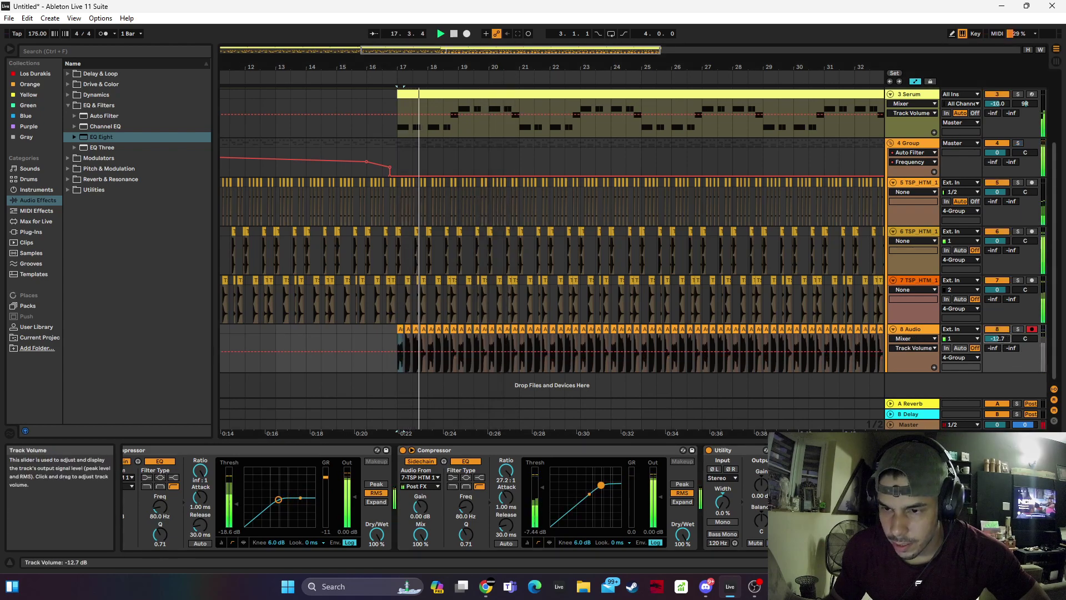
click(1017, 329)
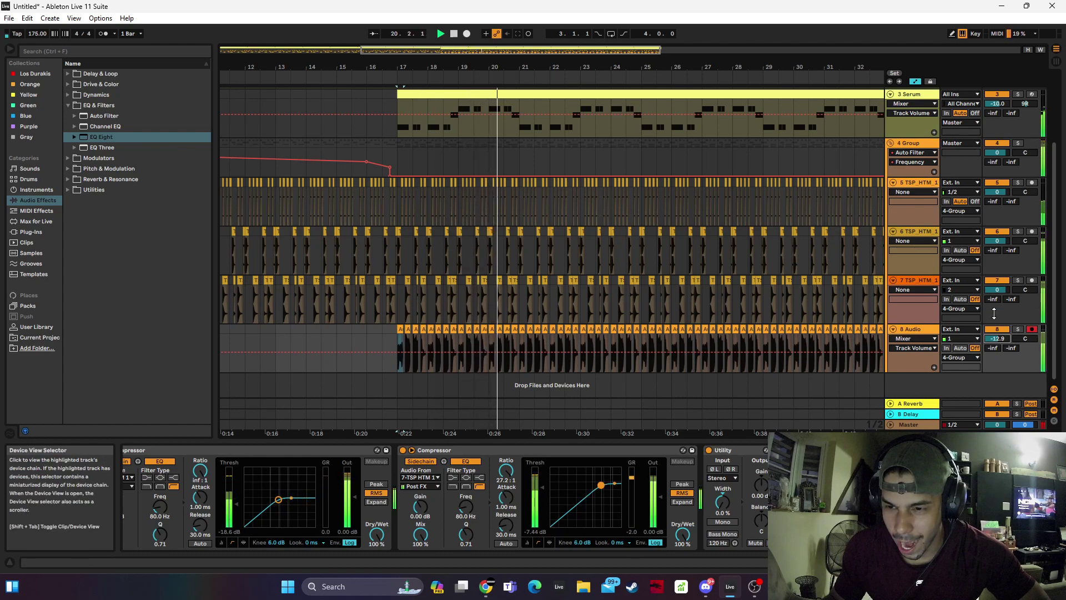
click(406, 344)
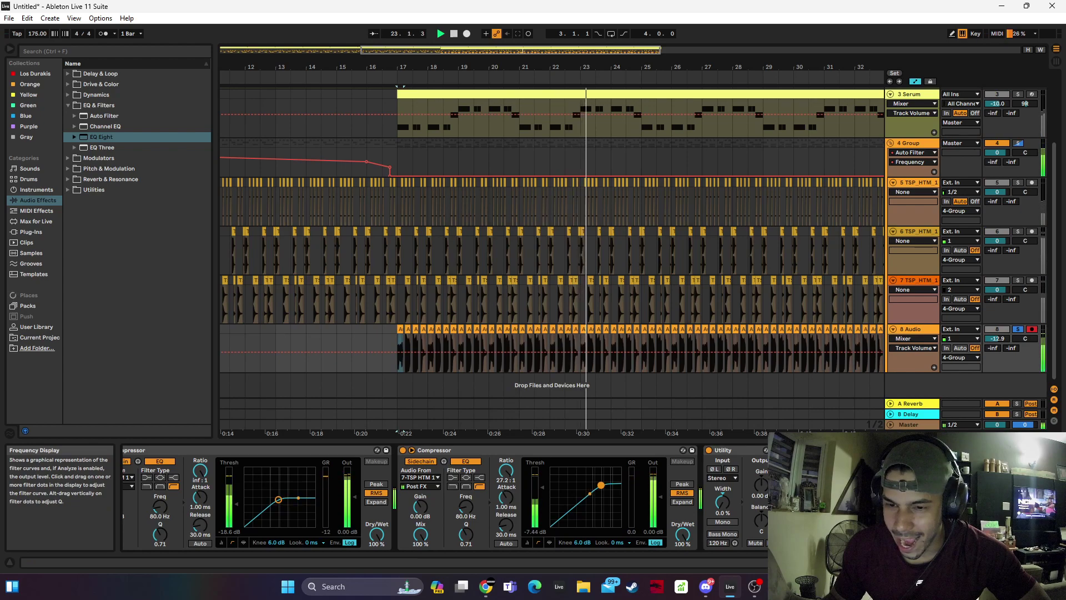
click(1019, 329)
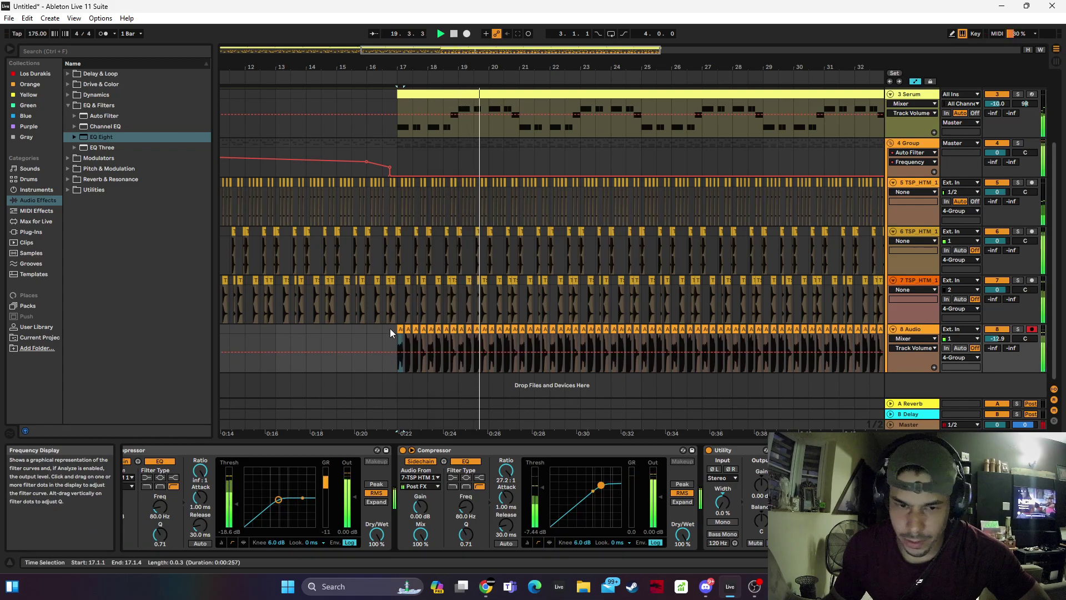
click(1019, 329)
Delete every chopped vocal piece on the recorded track except the one starting at 17.3
click(411, 67)
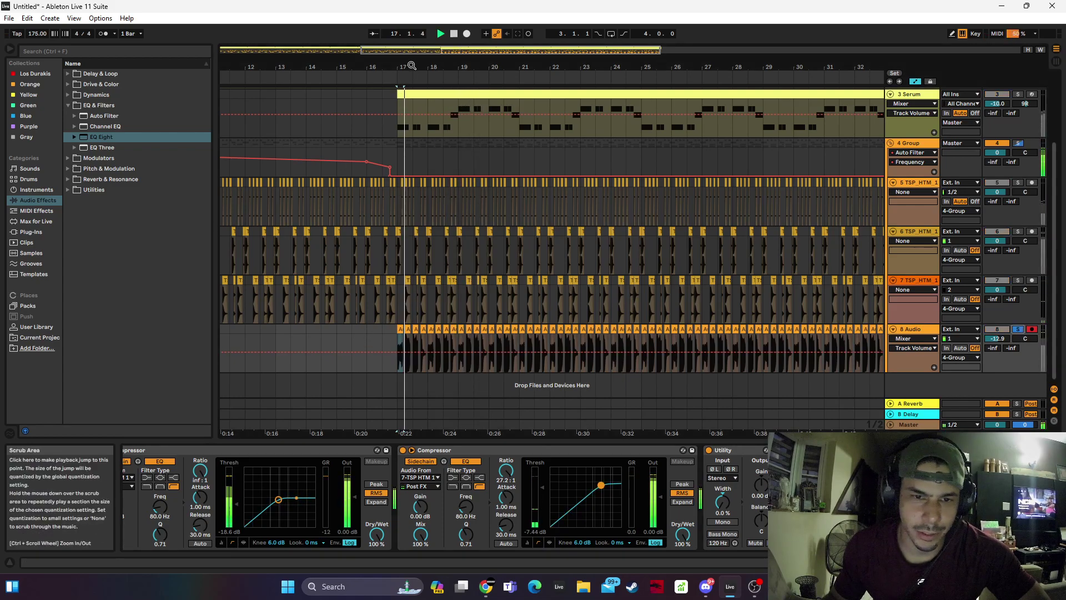
drag(412, 67, 414, 72)
click(403, 329)
key(space)
click(402, 328)
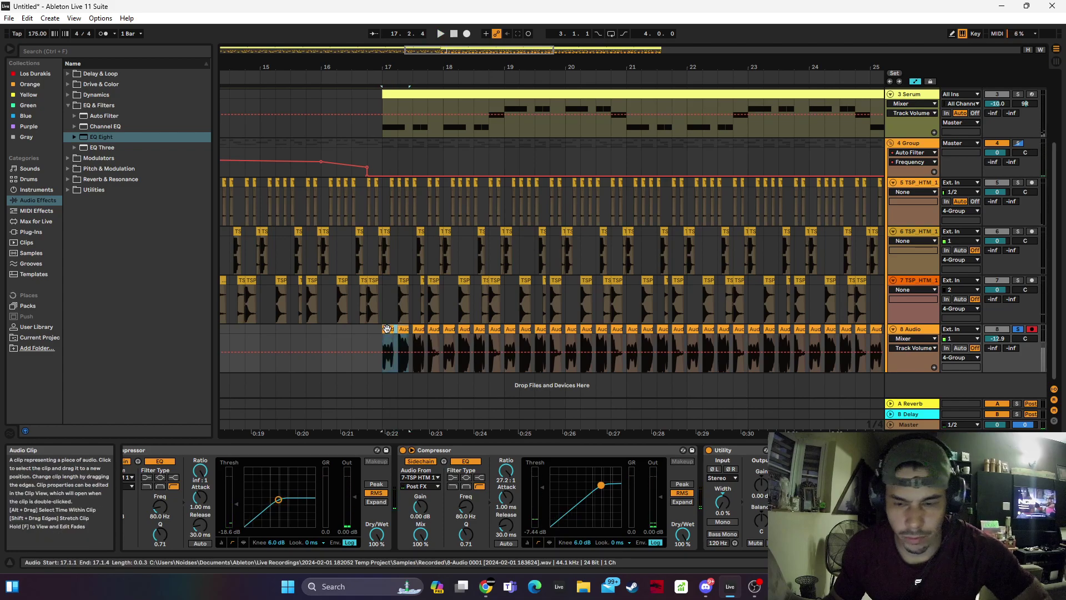
key(Delete)
click(433, 329)
key(Delete)
drag(441, 337, 1065, 339)
key(Delete)
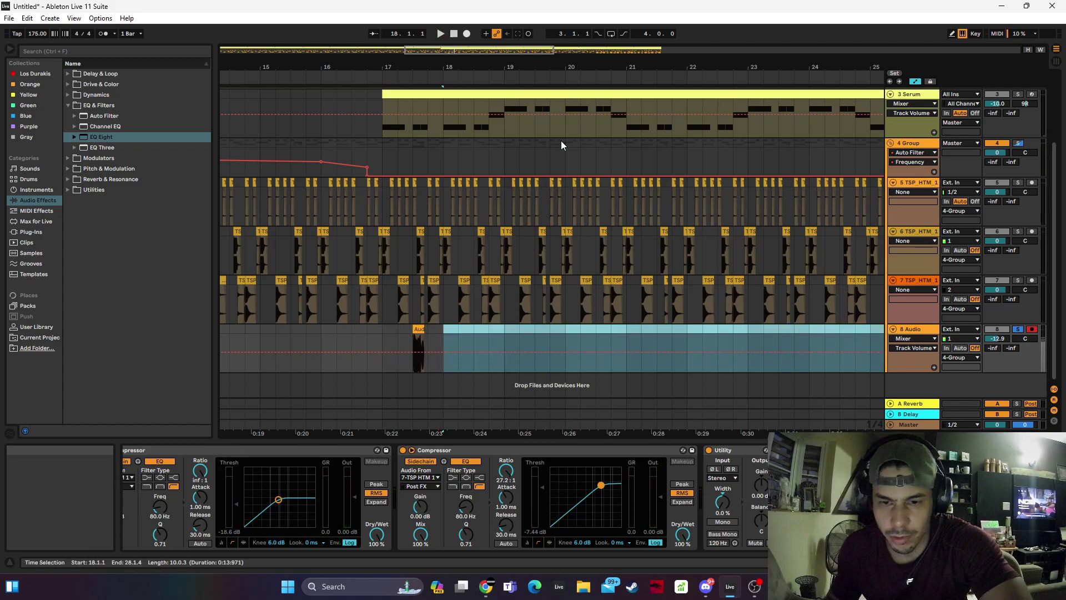
drag(657, 70, 657, 50)
drag(764, 336, 1064, 336)
key(Delete)
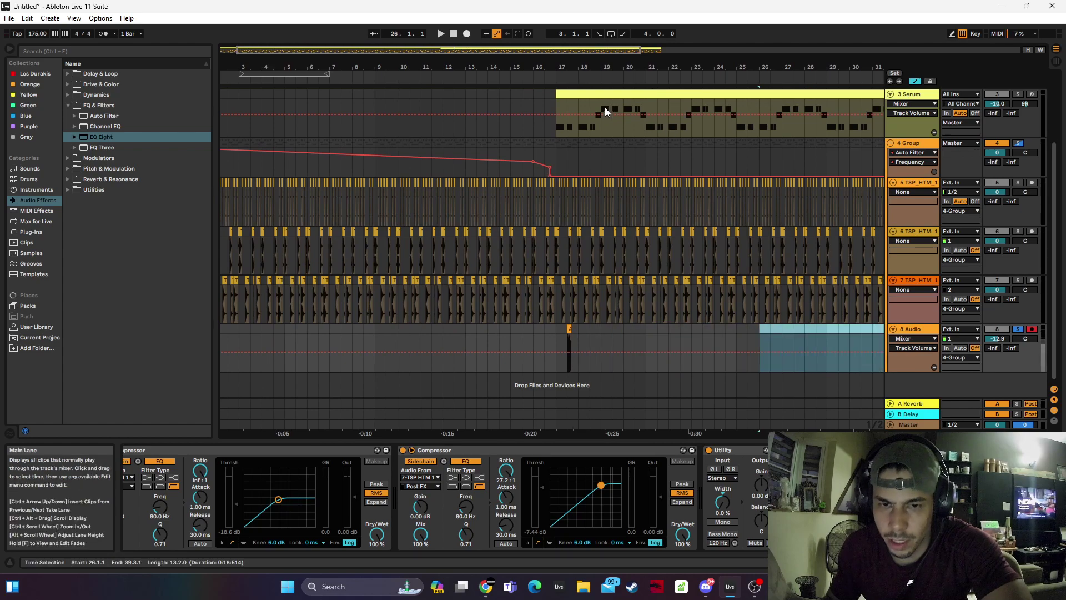
Duplicate the bar with the 17.3 vocal piece so it repeats once per bar through bar 32
drag(628, 67, 626, 33)
drag(380, 59, 381, 72)
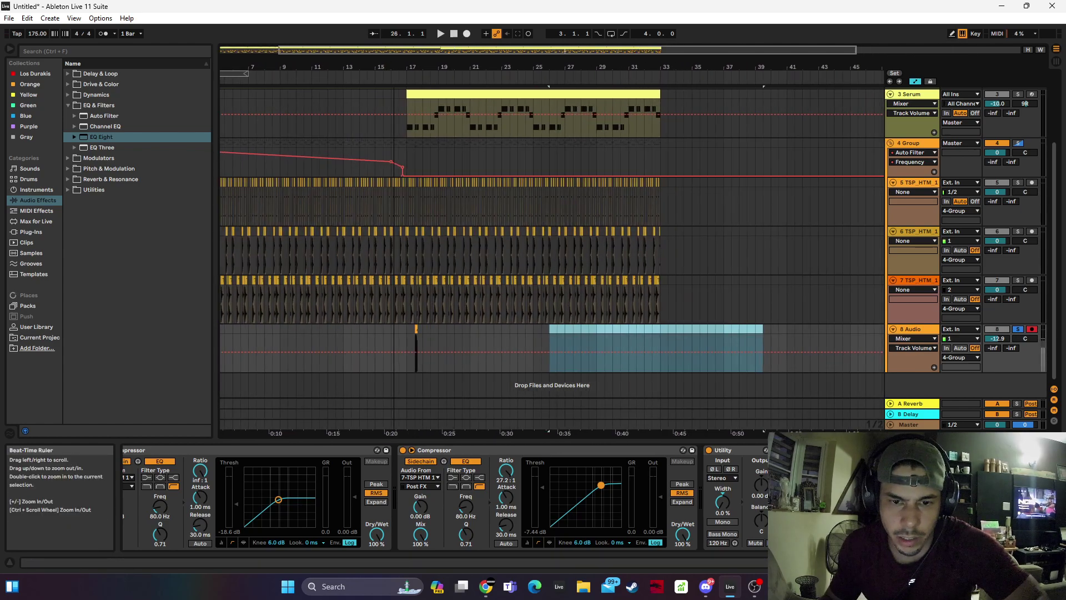
click(421, 333)
key(ctrl+d)
key(ctrl+d)
key(ctrl+d)
key(ctrl+d)
key(ctrl+d)
key(ctrl+d)
key(ctrl+d)
key(ctrl+d)
key(ctrl+d)
key(ctrl+d)
key(ctrl+d)
key(ctrl+d)
key(ctrl+d)
key(ctrl+d)
key(ctrl+d)
click(406, 332)
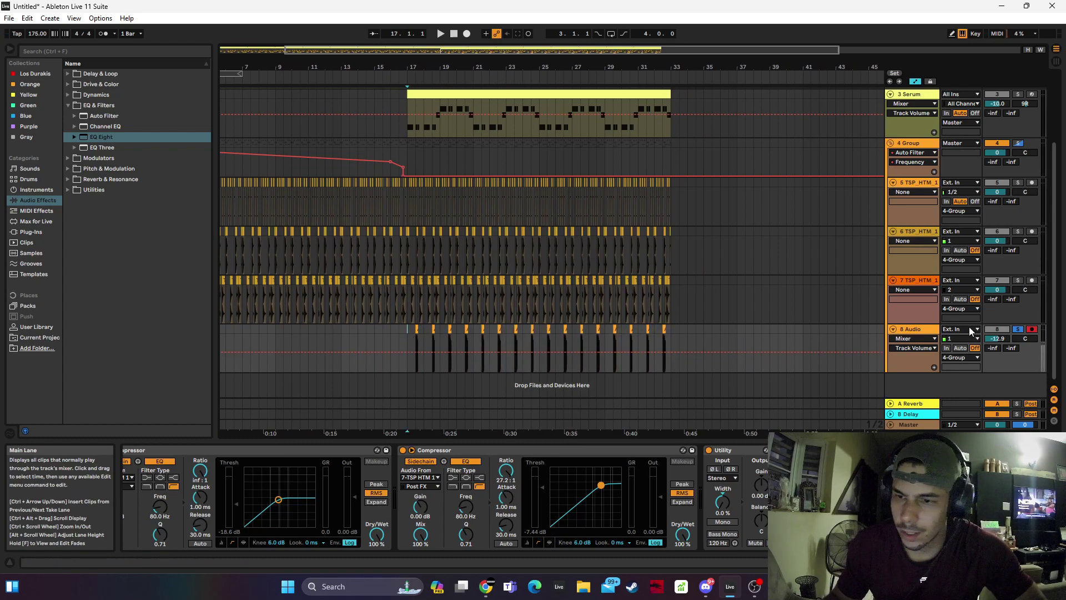
Pan the recorded audio track to 12R, unsolo it, and audition it with the full mix
key(space)
drag(1020, 347, 1019, 342)
click(1018, 329)
key(space)
key(space)
key(space)
Extend the first two vocal pieces so they end at 17.4.1 and 18.4.1
drag(424, 67, 423, 111)
key(space)
drag(384, 332, 390, 332)
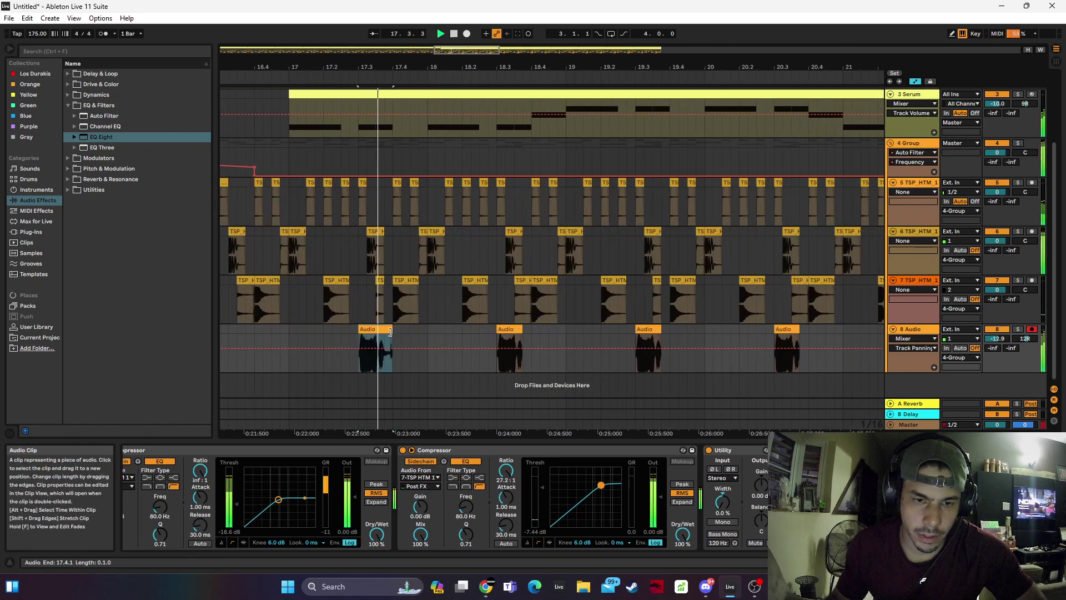
drag(522, 332, 532, 332)
Delete the vocal piece in bar 18 and move the bar 17 piece to start at 18.4, then audition
key(space)
key(Delete)
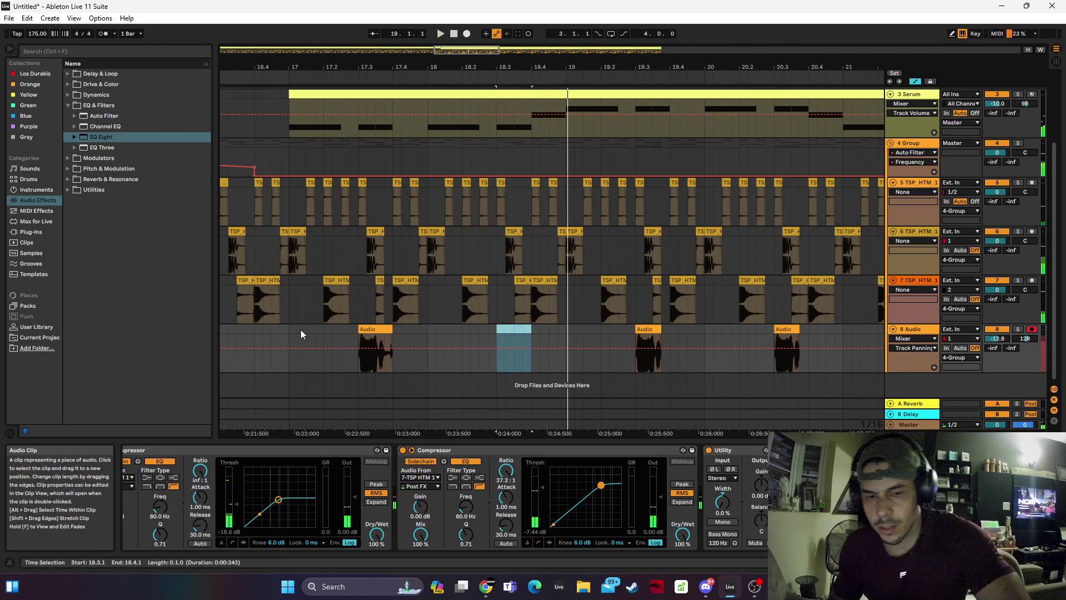
drag(366, 329, 540, 330)
click(291, 342)
key(space)
Delete the repeated vocal pieces from bar 19 up to about bar 22
drag(619, 349, 1064, 355)
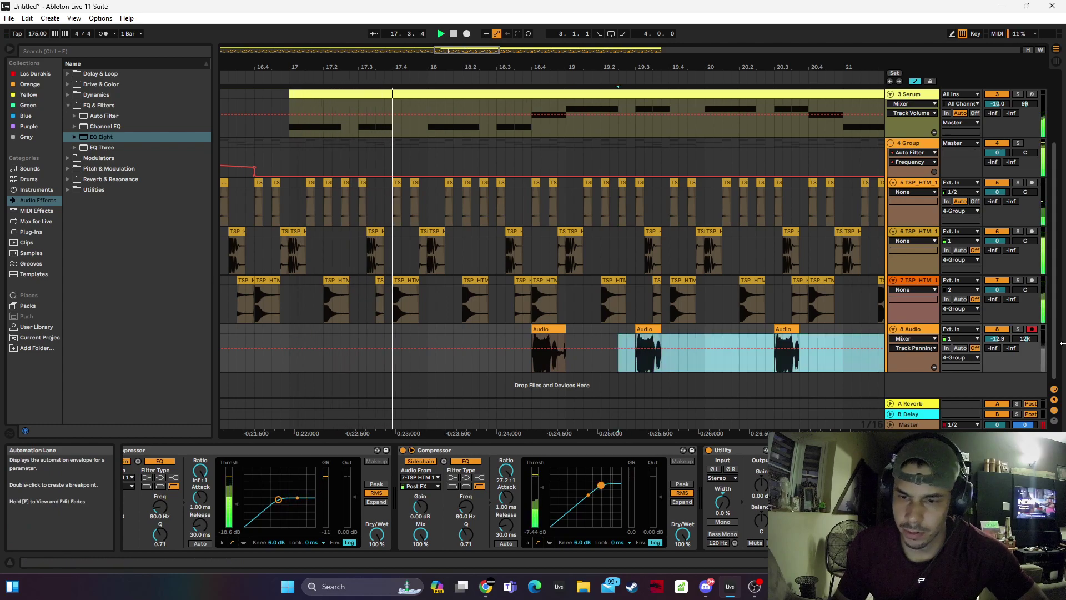
drag(621, 330, 1064, 371)
key(Delete)
key(space)
Move the remaining vocal piece in bar 18 back to start at 18.3.1 and audition it
drag(559, 330, 523, 339)
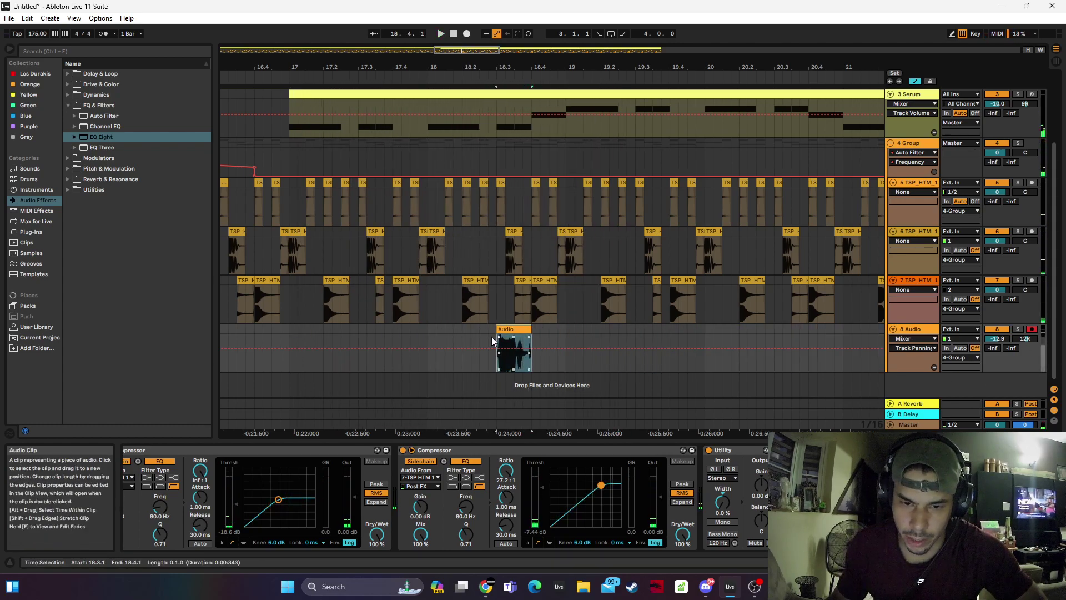
click(367, 344)
key(space)
scroll(510, 345, down, 5)
Delete the remaining vocal repeats from bar 22 to the end of the drop
drag(635, 339, 1064, 337)
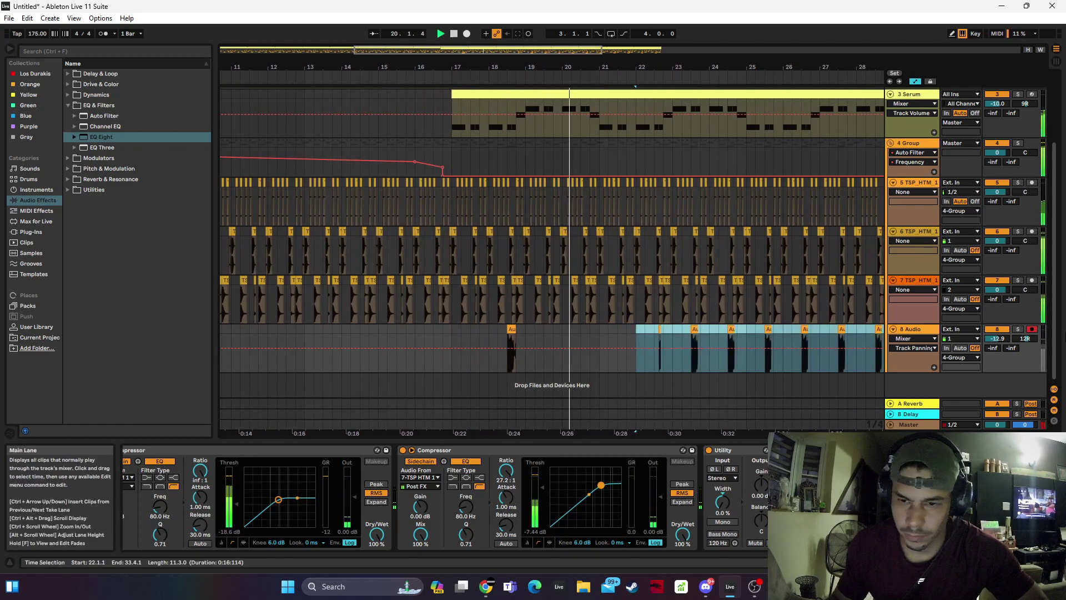
key(Delete)
key(space)
Duplicate the bar 18 vocal piece every two bars through the drop, up to bar 33
drag(526, 337, 368, 338)
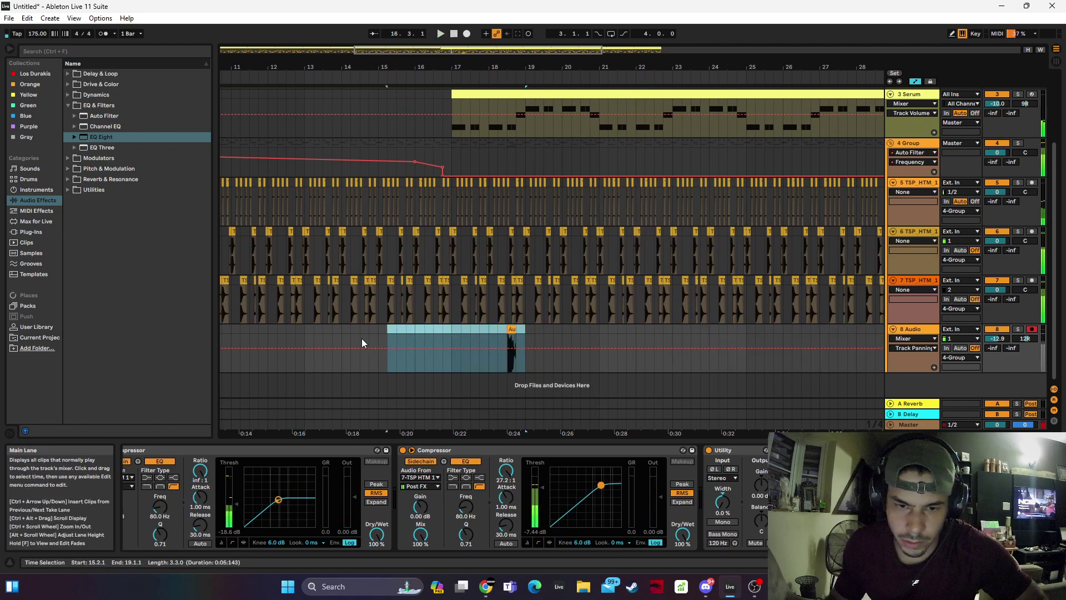
drag(447, 338, 451, 336)
key(ctrl+d)
key(ctrl+d)
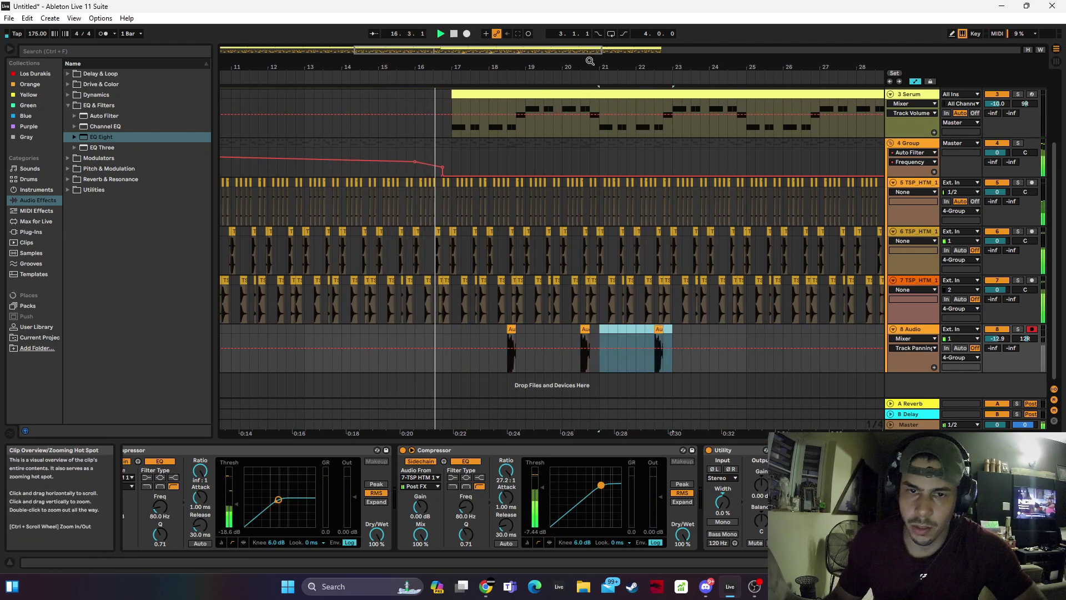
key(ctrl+d)
drag(587, 66, 584, 34)
key(ctrl+d)
key(ctrl+d)
key(ctrl+d)
key(ctrl+d)
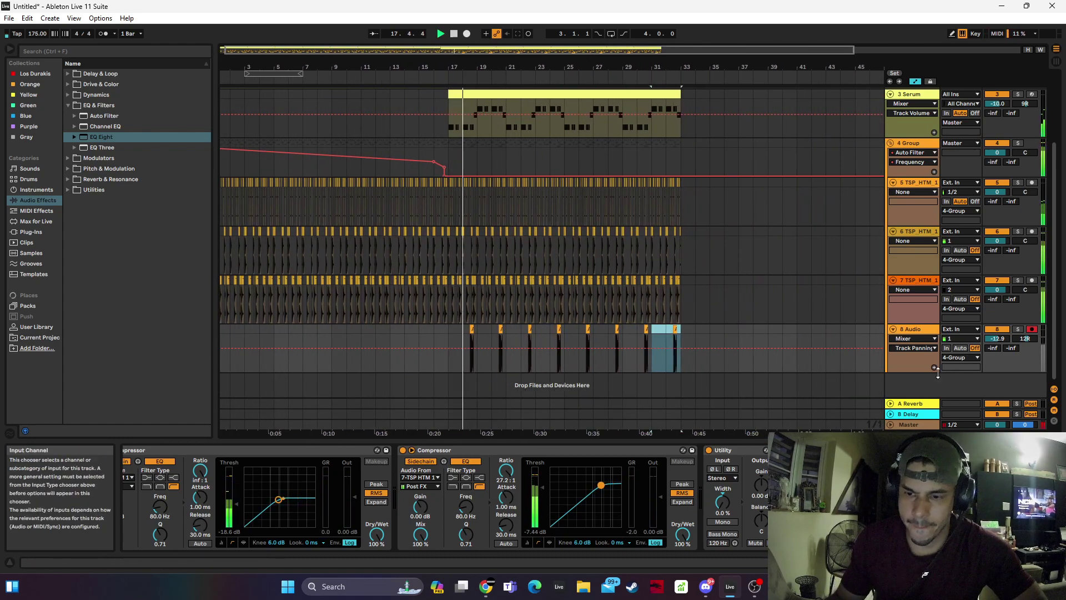
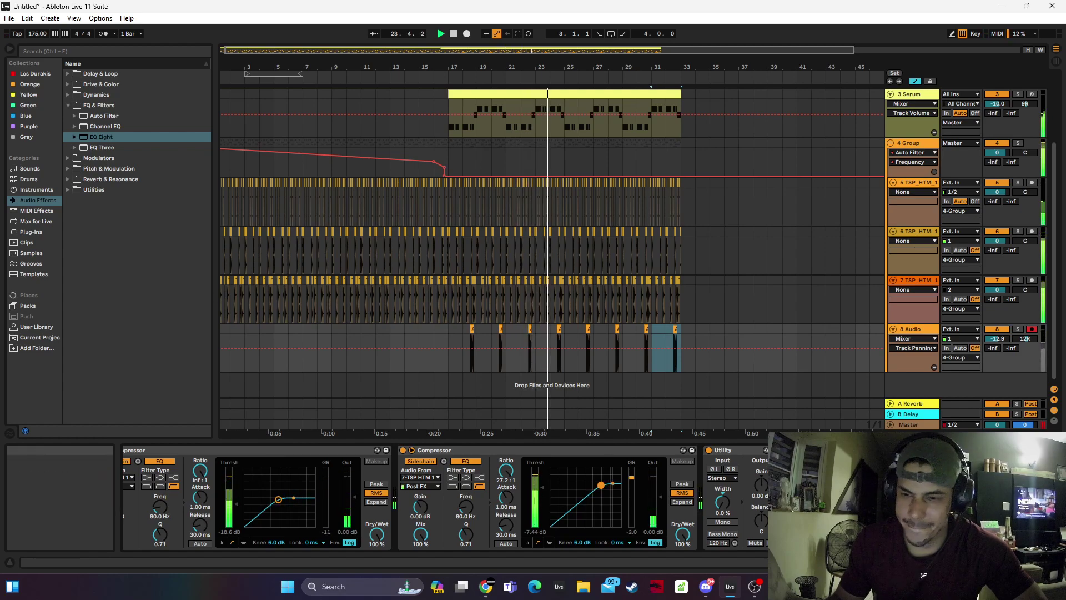
Set the vocal's Reverb decay to 975 ms and dry/wet to 73 %, and set the track to -18.9 dB, panned 5R
click(955, 562)
click(737, 536)
drag(607, 538, 608, 518)
drag(742, 537, 742, 522)
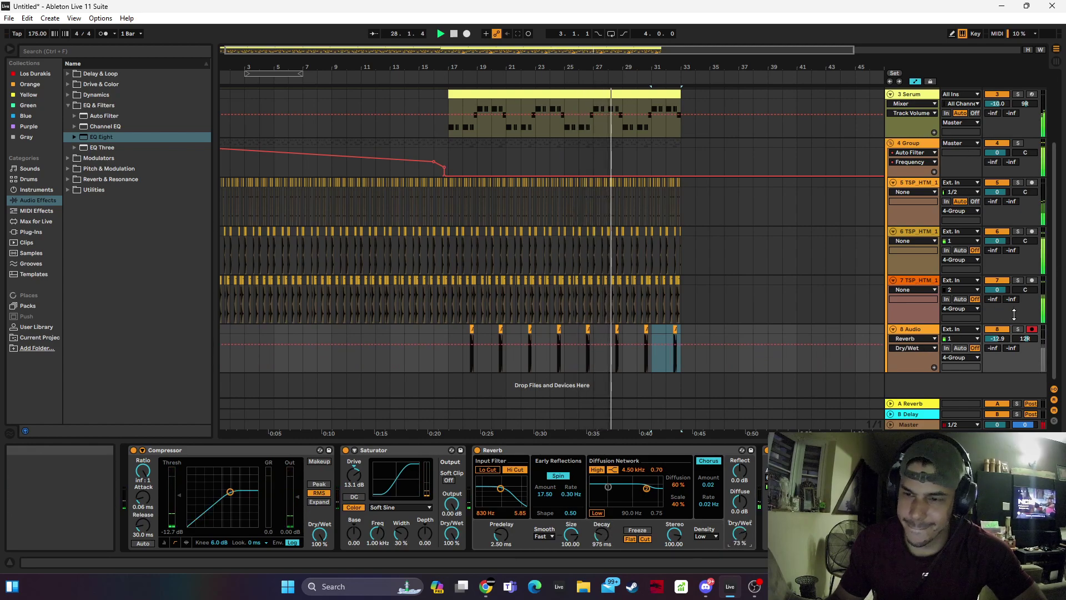
drag(1006, 339, 1008, 344)
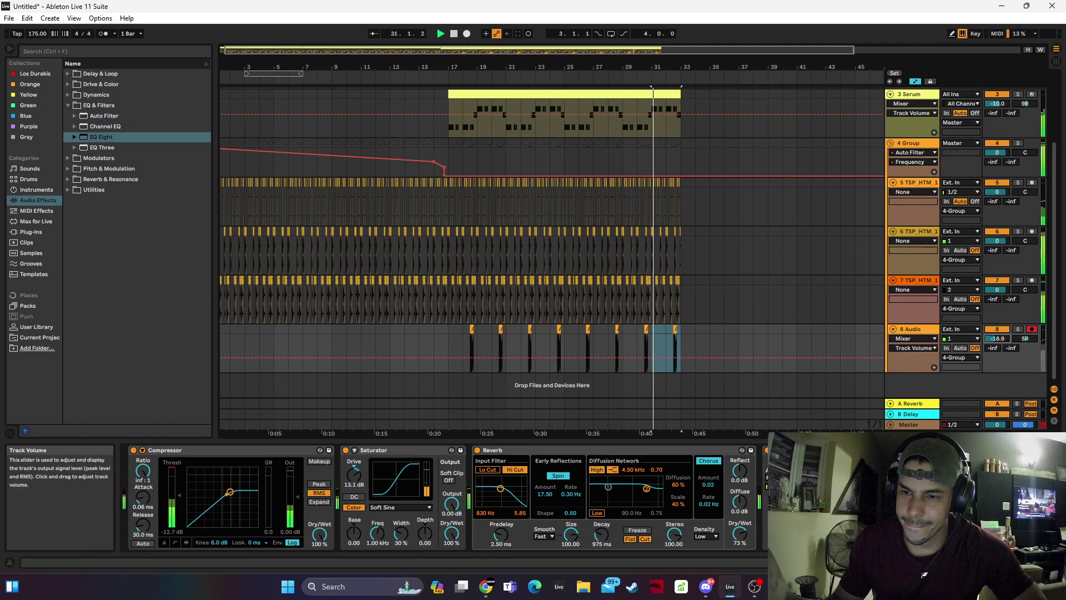
Set the vocal's Reverb decay to 2.41 s and dry/wet to 78 %, and the track volume to -16.5 dB, auditioning from bar 17
drag(607, 535, 606, 520)
click(449, 333)
key(space)
key(space)
drag(998, 340, 998, 336)
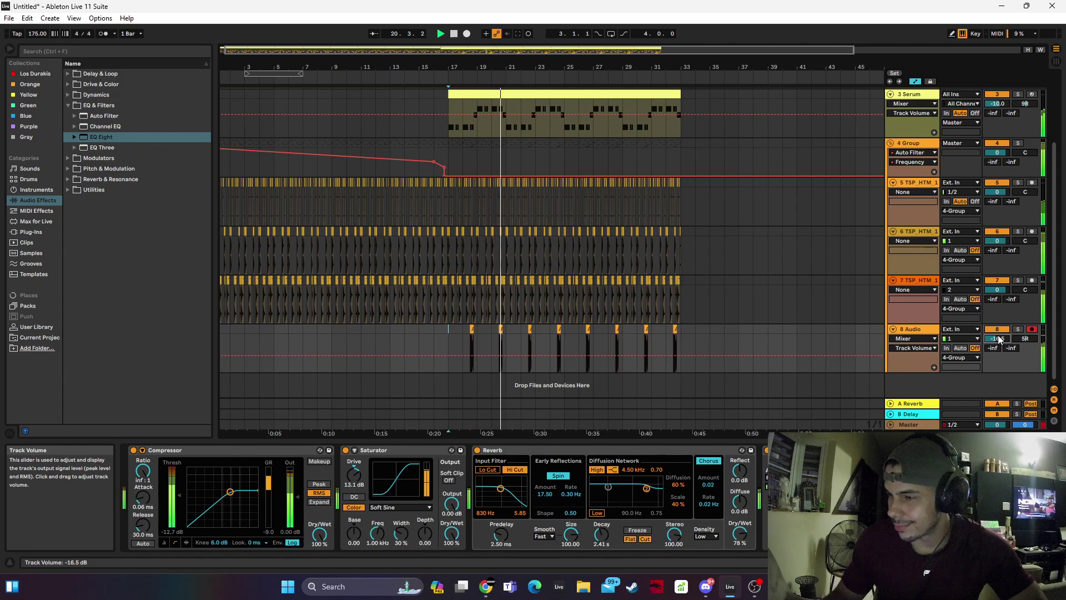
Audition the drop from bar 17 and play the arrangement again from bar 1
scroll(822, 494, down, 5)
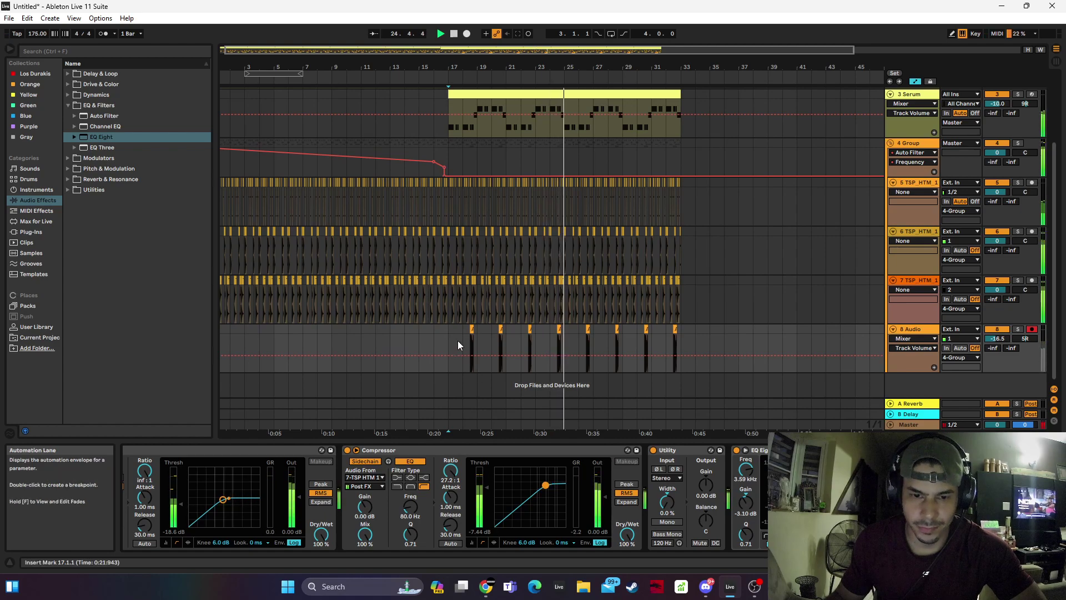
scroll(610, 311, up, 3)
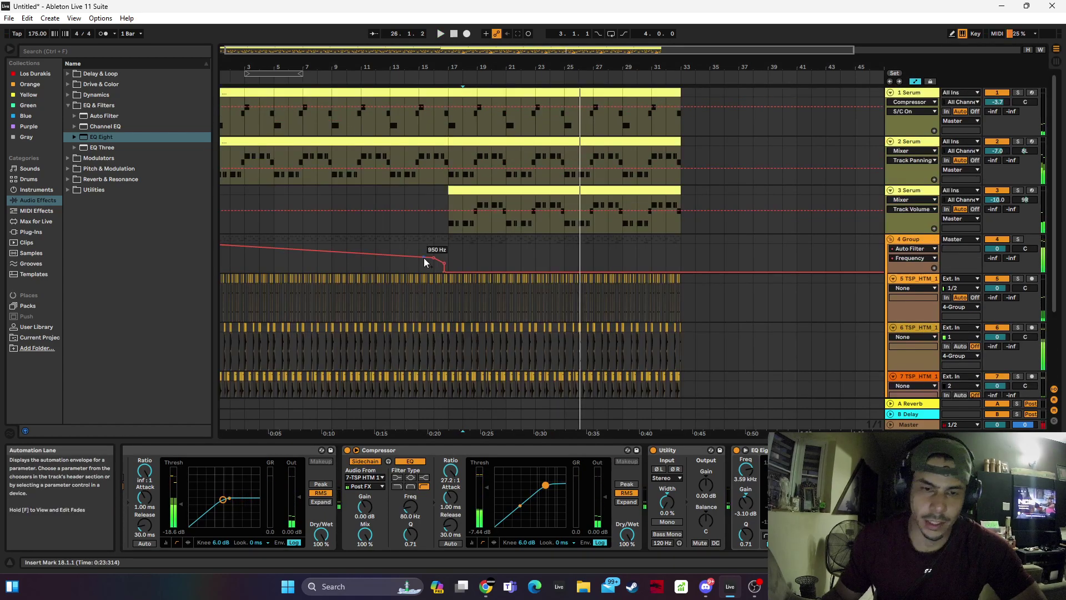
click(469, 193)
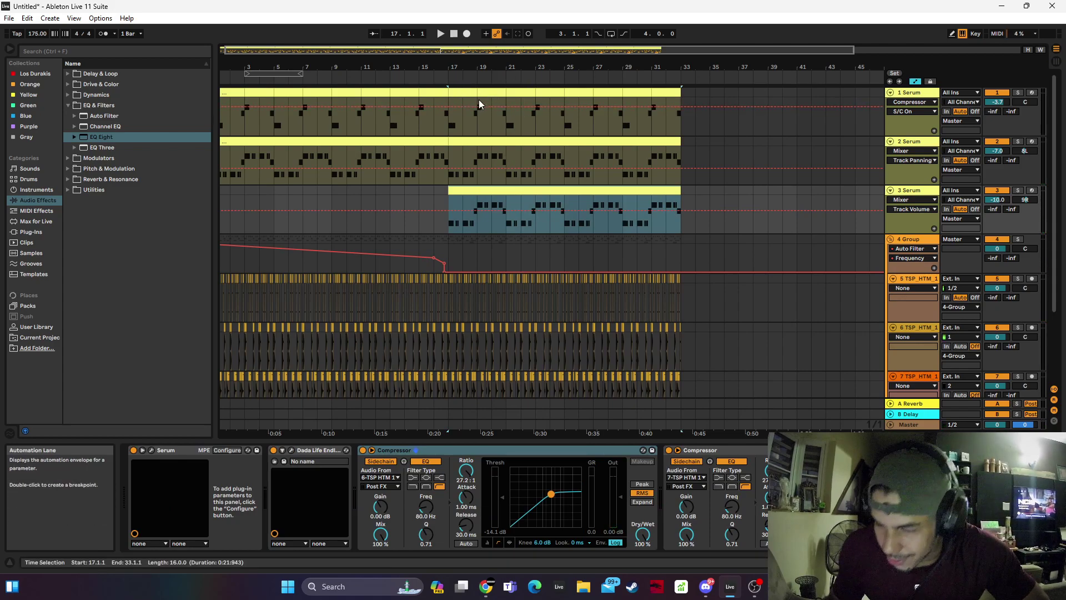
key(space)
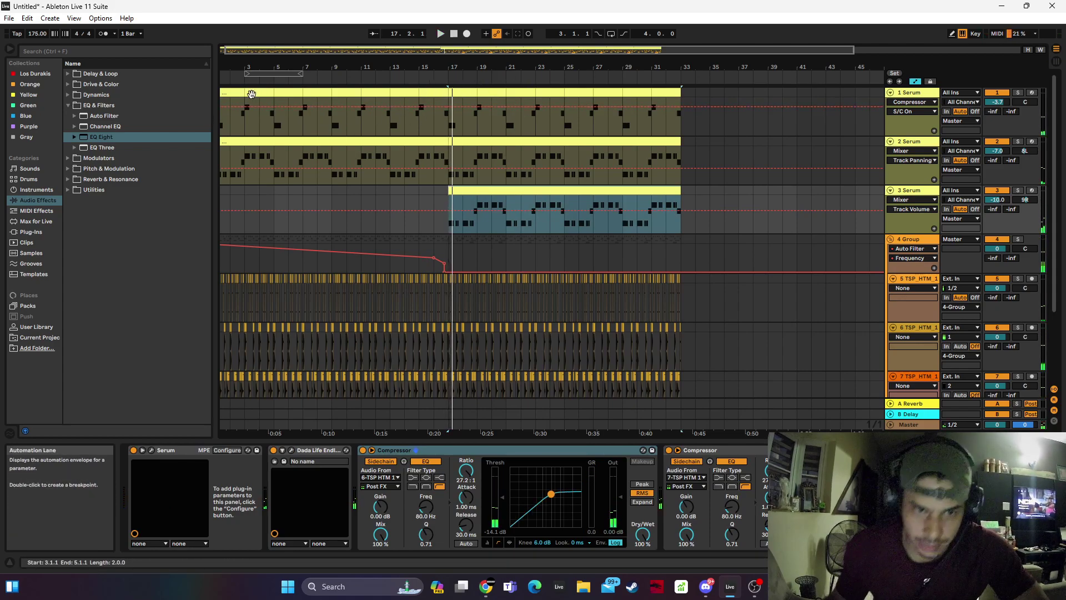
click(256, 94)
click(241, 94)
key(space)
drag(252, 67, 252, 39)
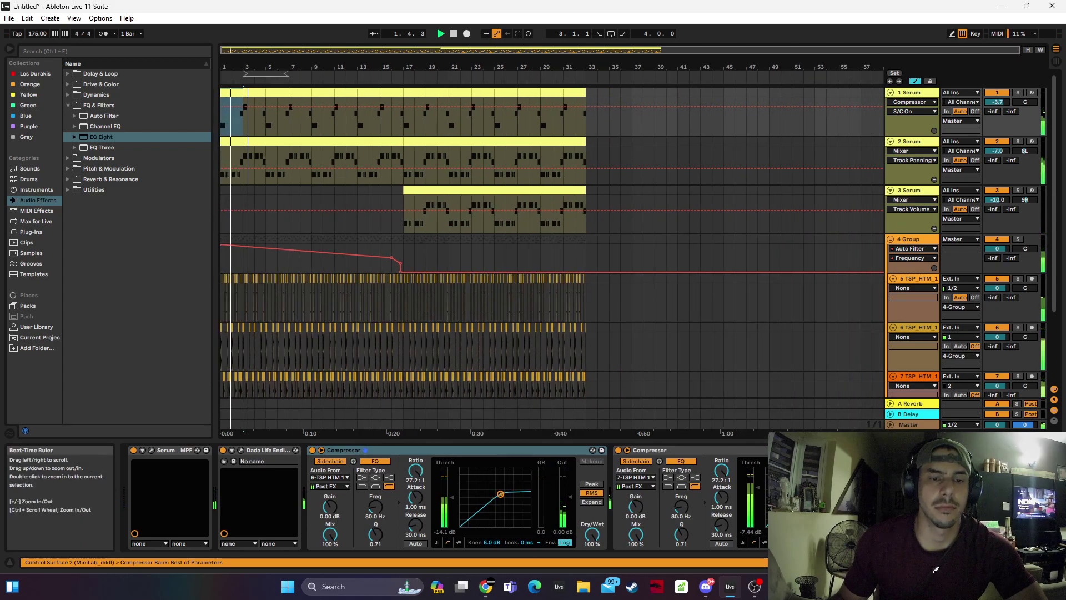
Solo and duplicate the 1 Serum track, keeping bars 1 to 17 on the original and only the drop on the copy
click(402, 192)
click(1018, 93)
drag(414, 98, 585, 94)
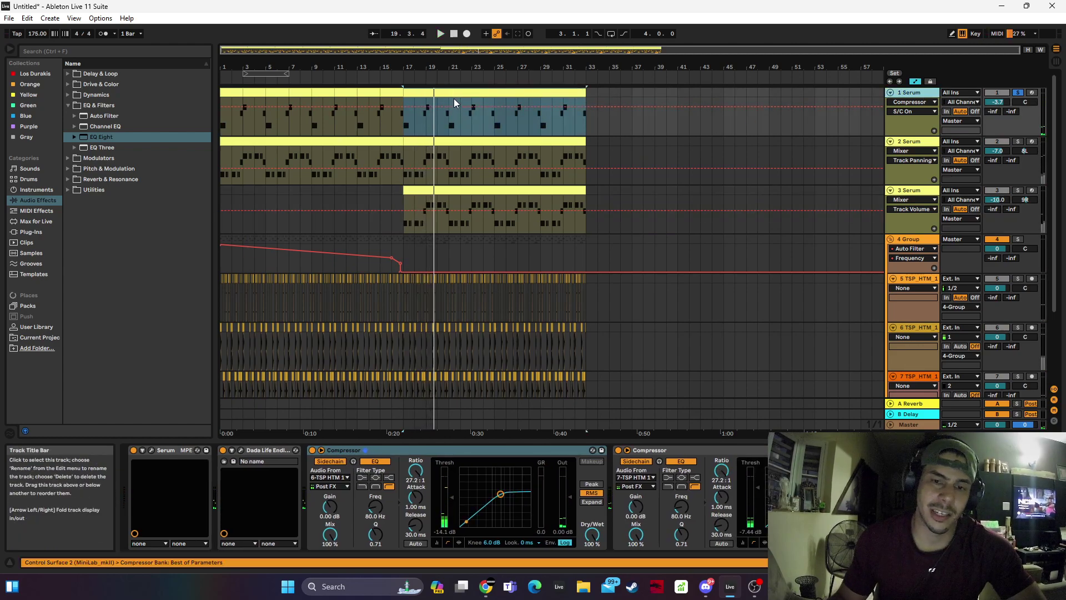
key(ctrl+d)
key(Delete)
drag(401, 147, 110, 147)
key(Delete)
Transpose all notes of the copied drop clip down an octave and set the 2 Serum track volume to -3.4 dB
click(447, 141)
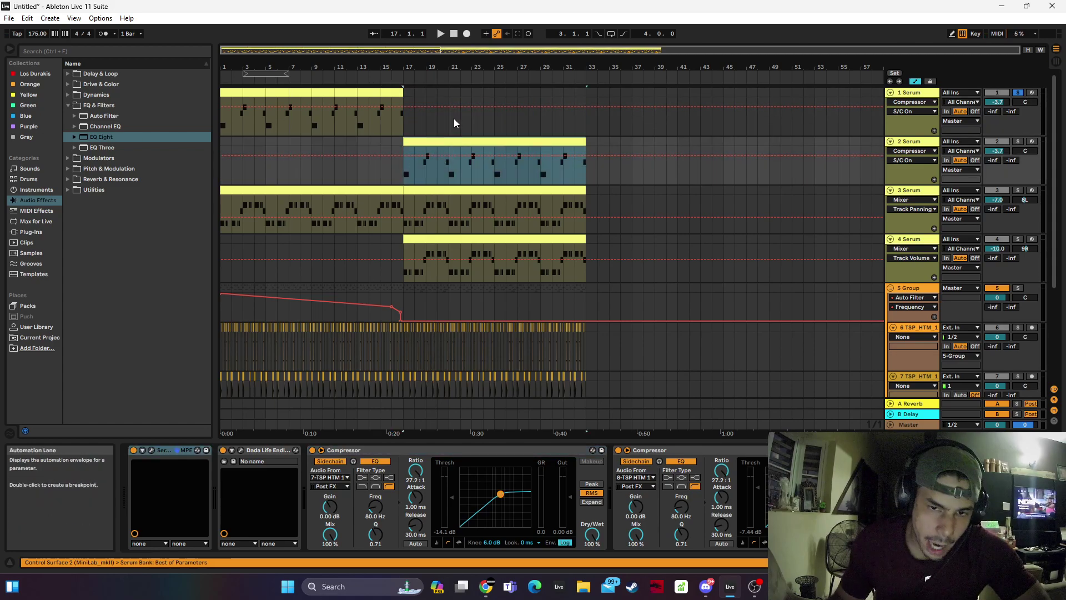
double_click(496, 147)
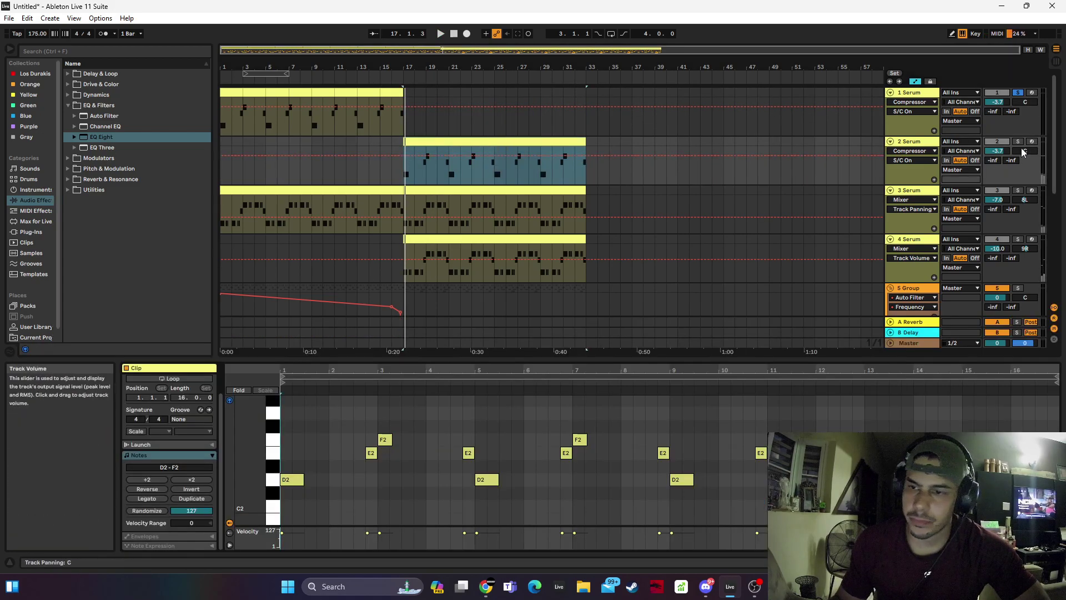
click(315, 477)
key(ctrl+a)
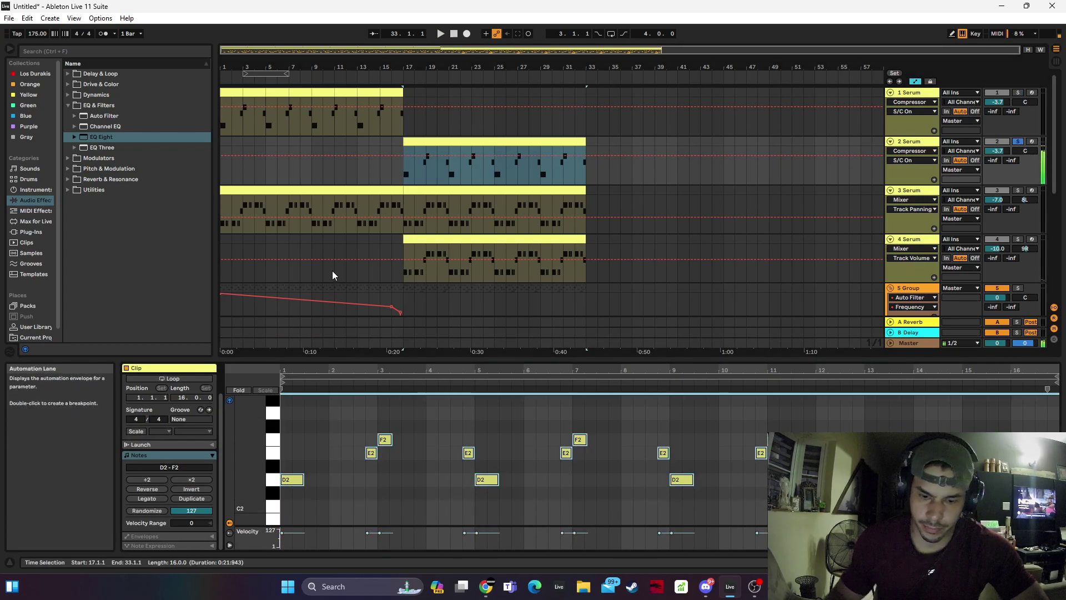
key(shift+Down)
key(space)
drag(998, 151, 998, 149)
Add an EQ Eight to the 2 Serum track and make band 1 a low cut at 29 Hz with Q 1.37
click(1005, 563)
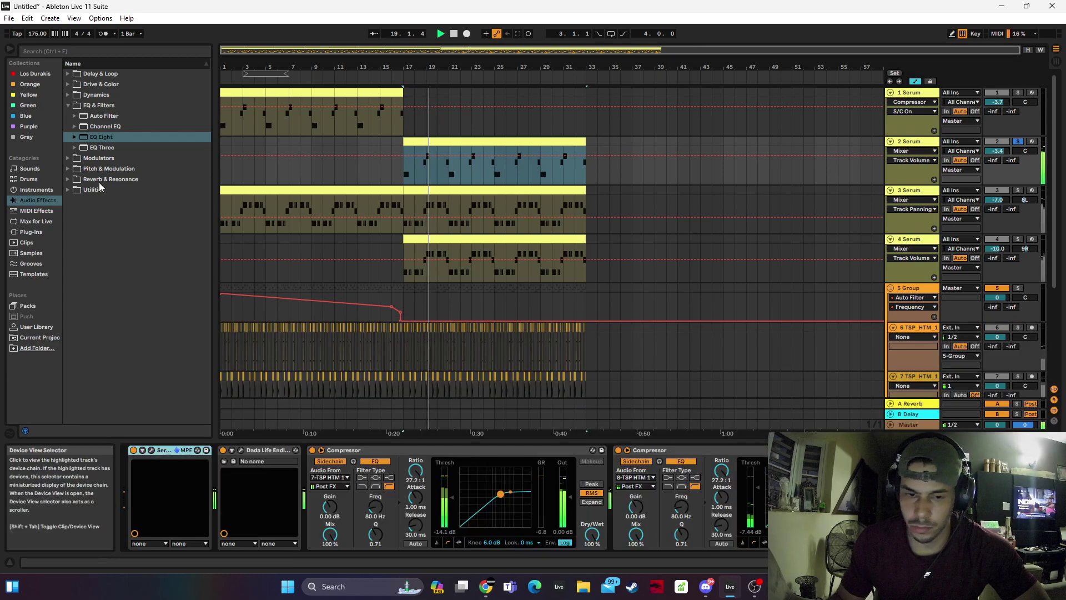
double_click(104, 139)
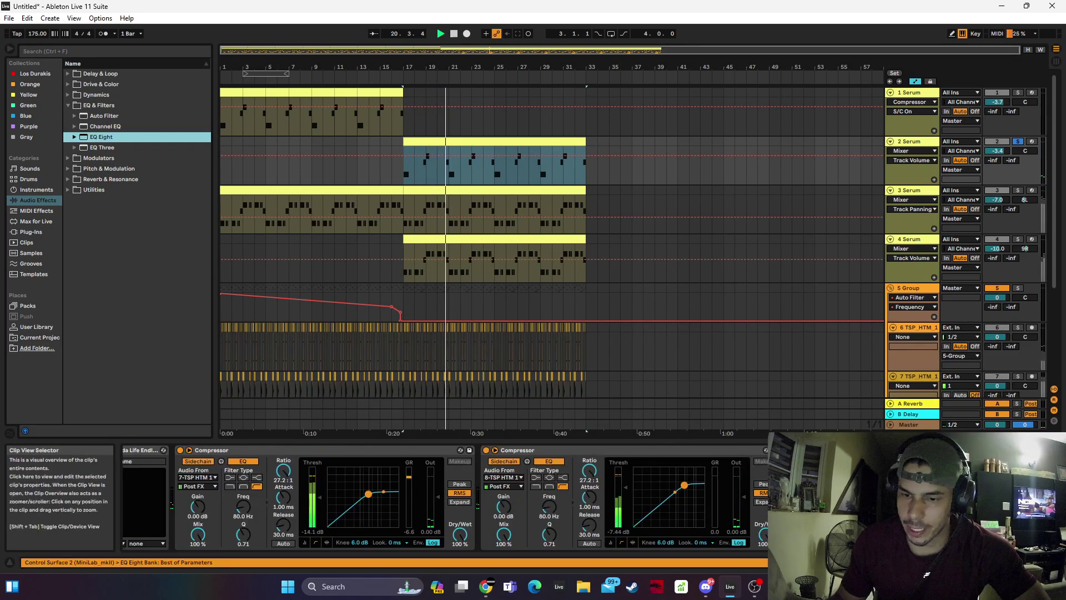
click(831, 536)
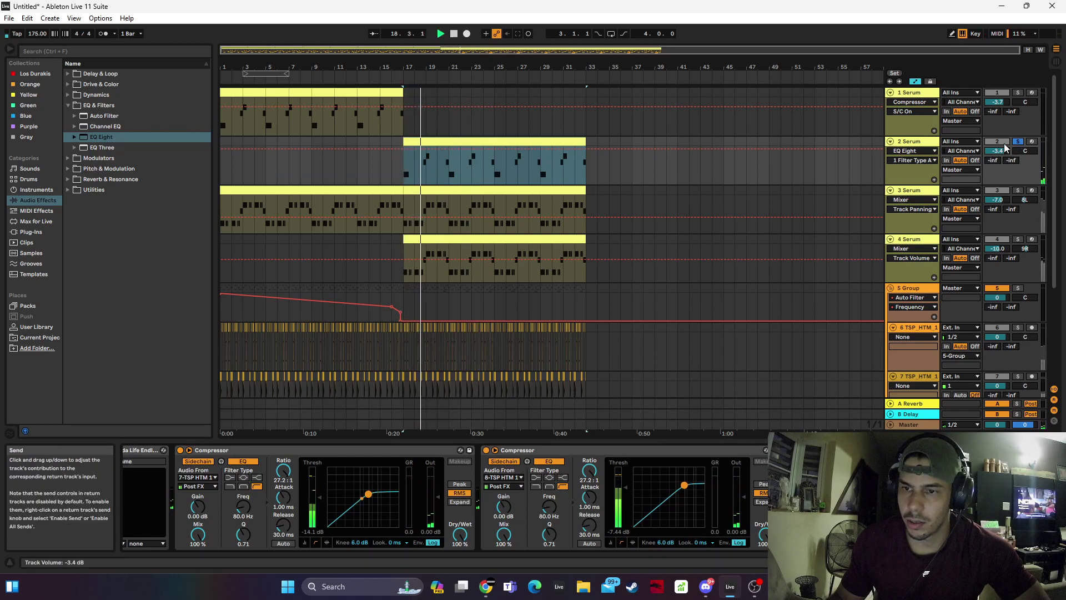
Add a Utility with 0 % stereo width to the 2 Serum track and unsolo the track
click(112, 191)
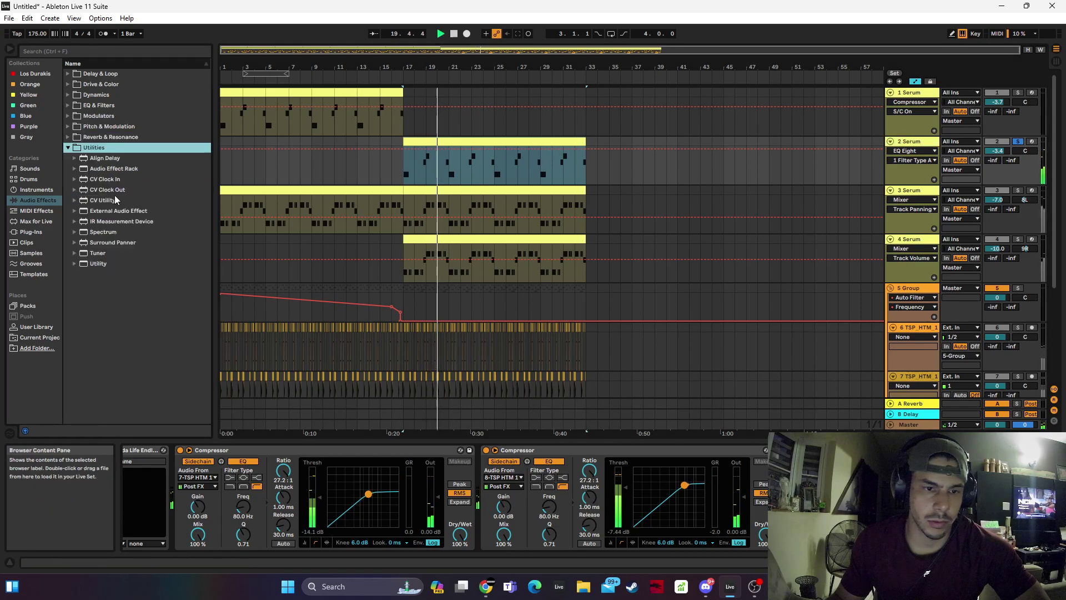
double_click(98, 263)
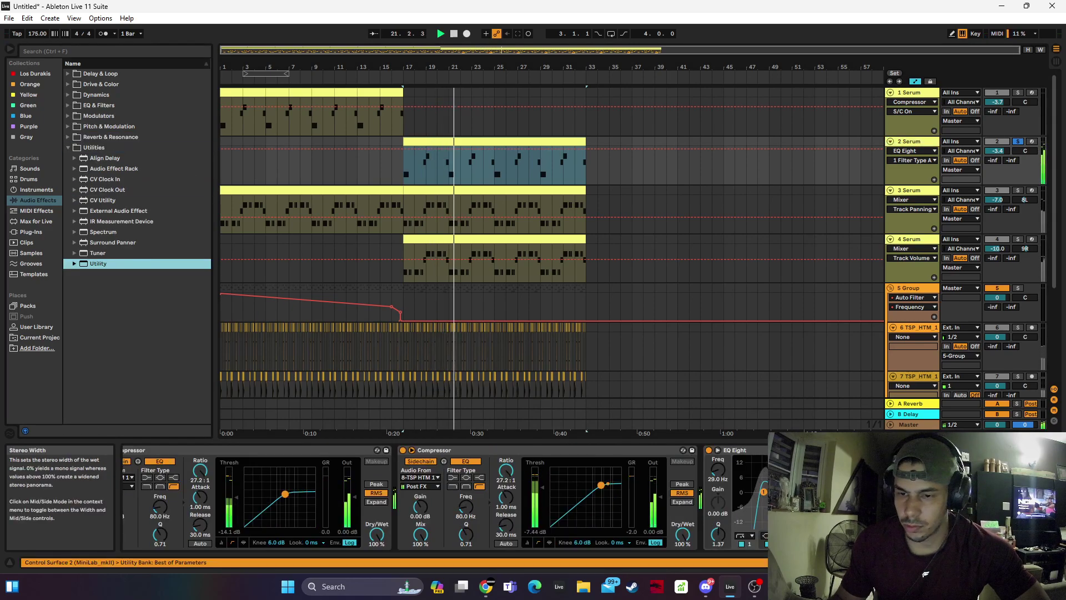
click(1018, 141)
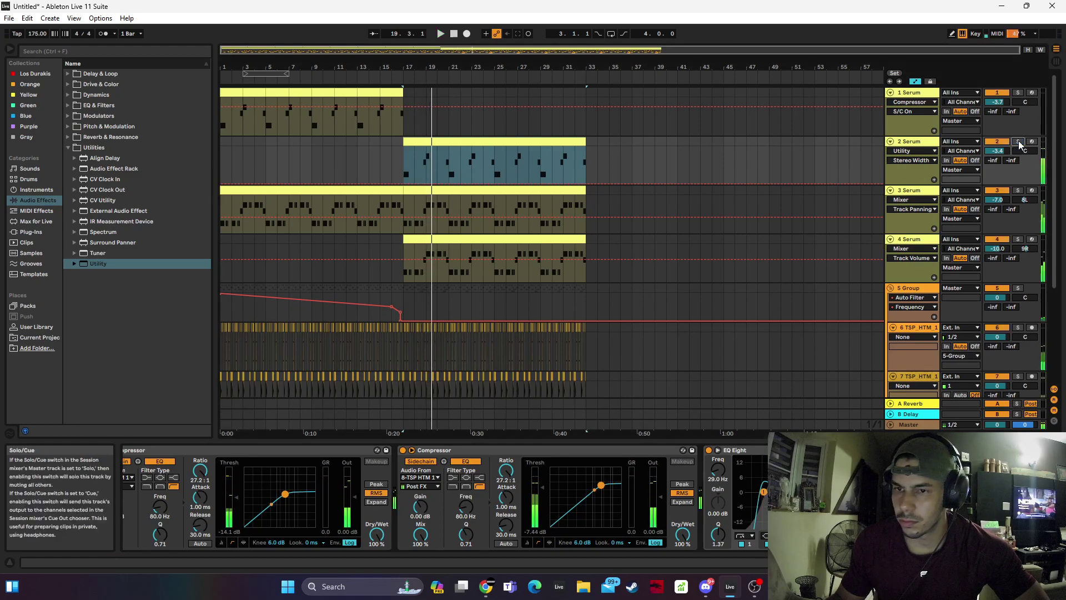
Delete the 3 Serum and 4 Serum parts from bar 17 onward and audition the transition from bar 16
click(392, 163)
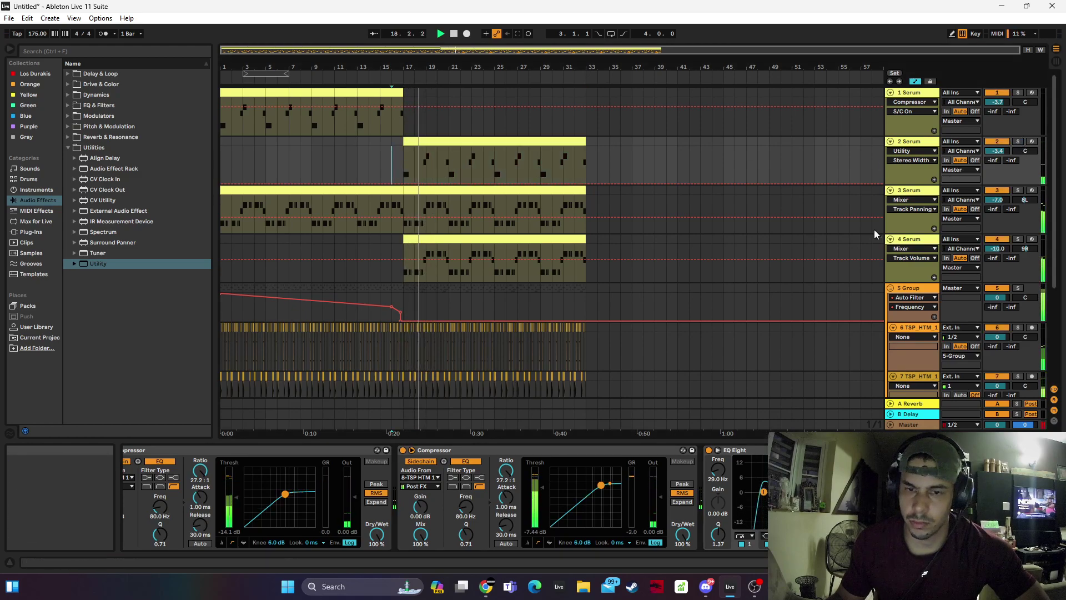
click(418, 233)
drag(401, 237, 642, 182)
key(Delete)
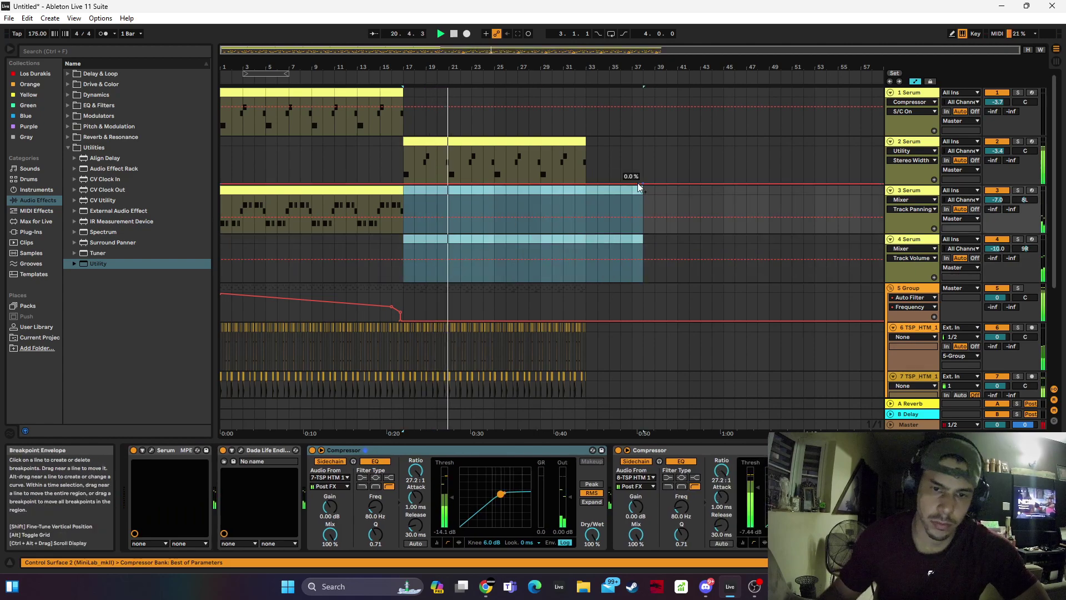
click(387, 237)
key(space)
key(space)
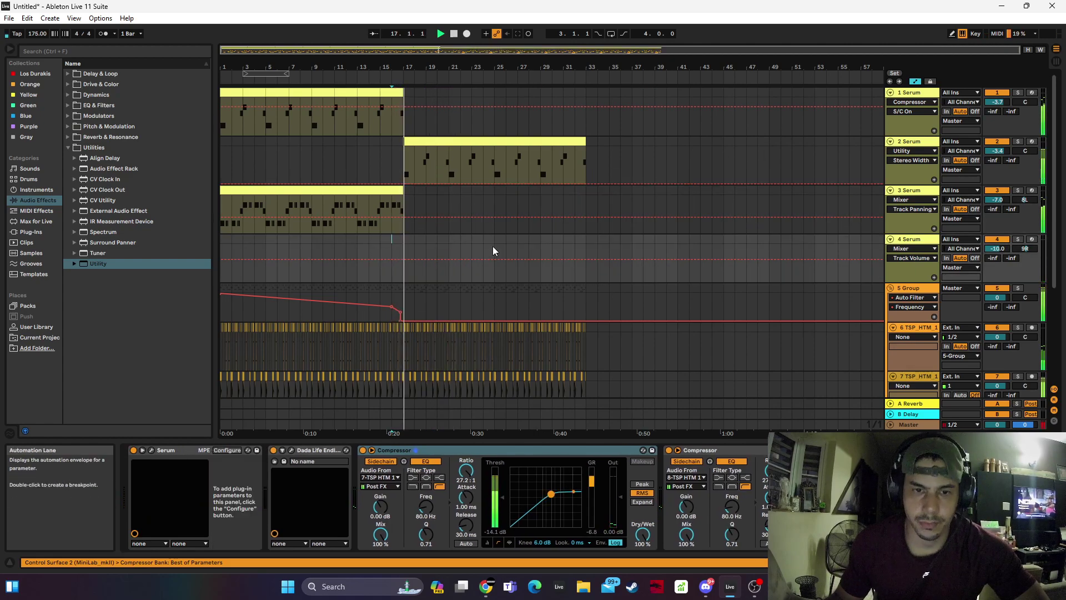
Set the 2 Serum track volume to -3.0 dB and add a Saturator to its device chain
click(491, 168)
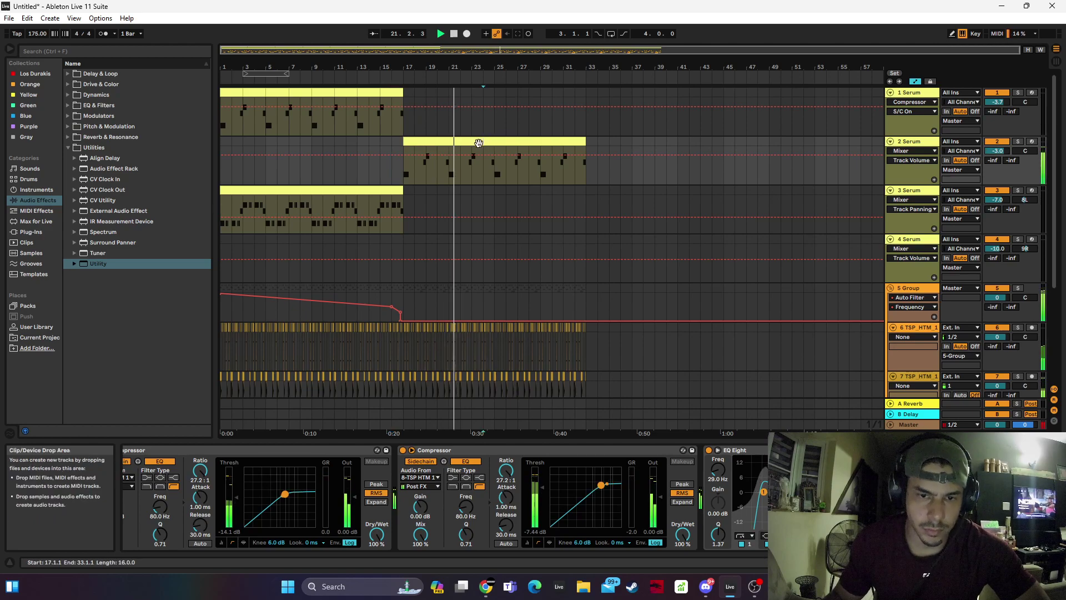
click(476, 142)
click(125, 106)
click(89, 95)
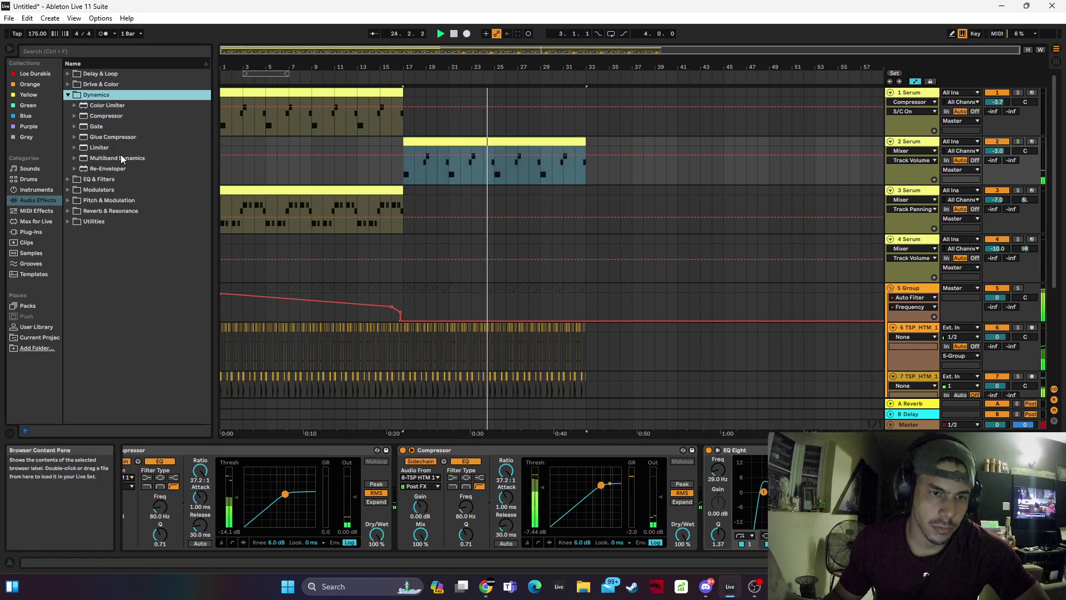
click(121, 158)
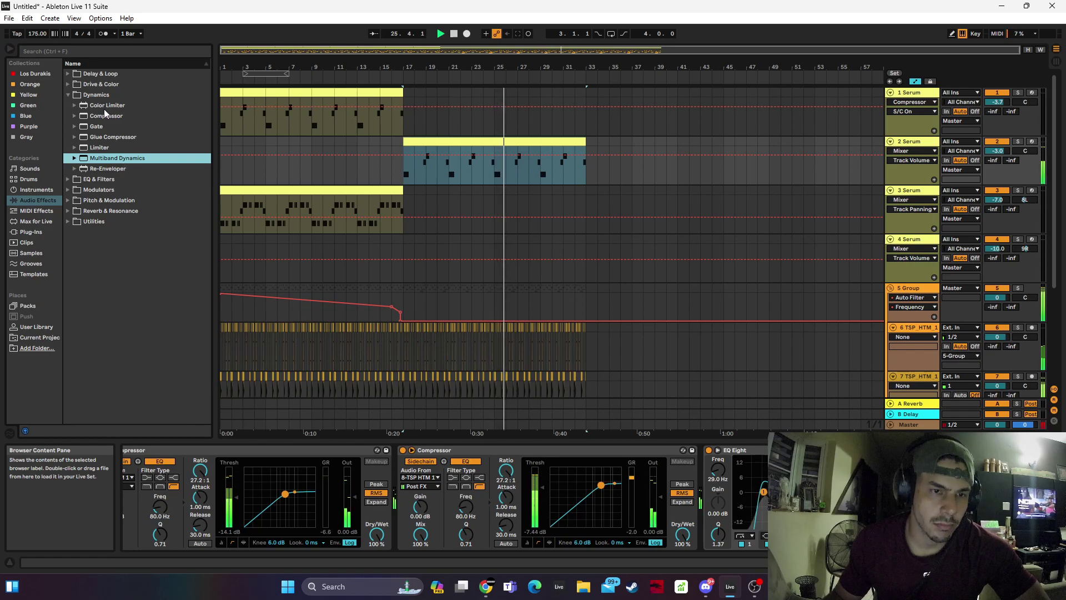
click(102, 86)
click(108, 86)
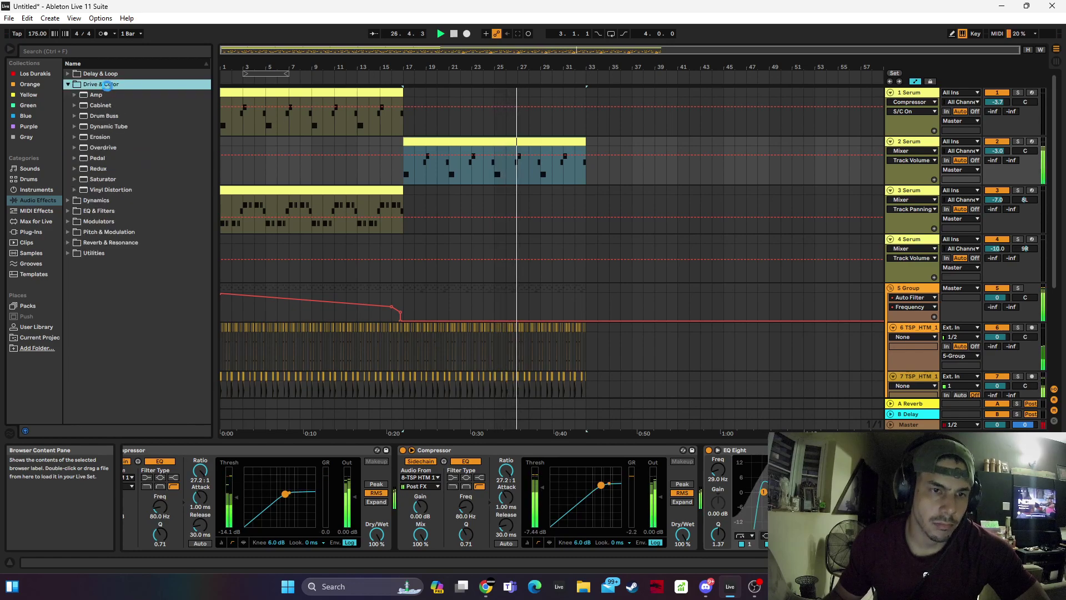
double_click(104, 178)
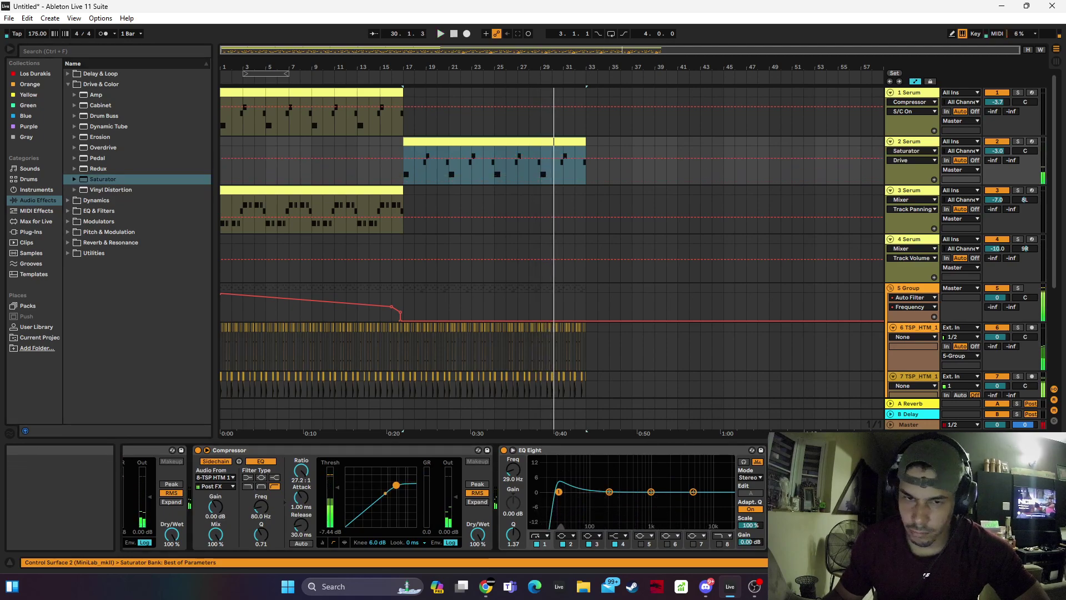
Set the 2 Serum track volume to -7.5 dB while auditioning the drop from bar 17
key(space)
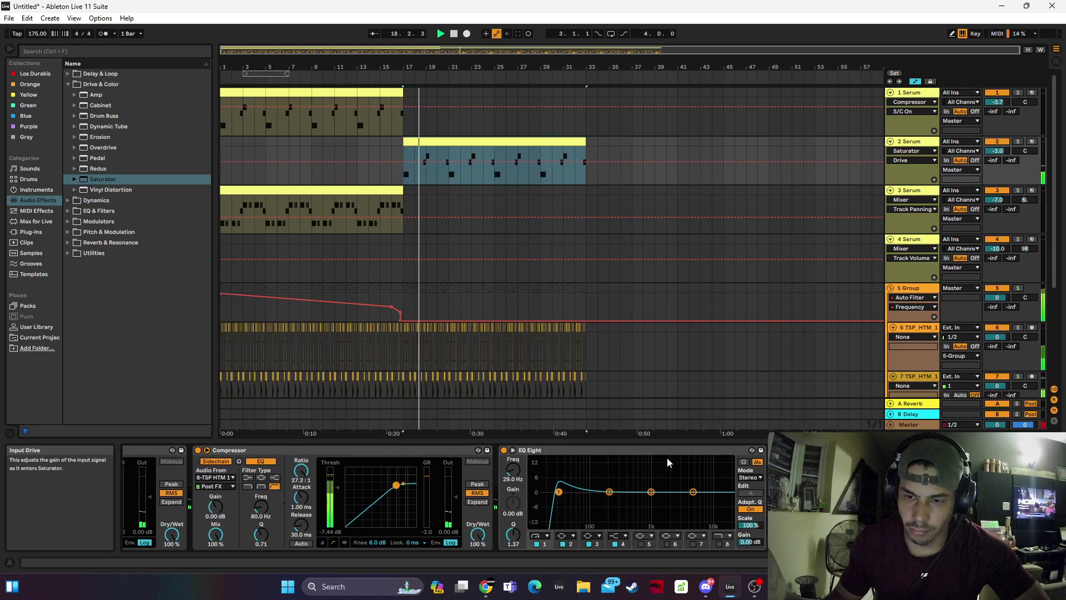
drag(997, 150, 995, 158)
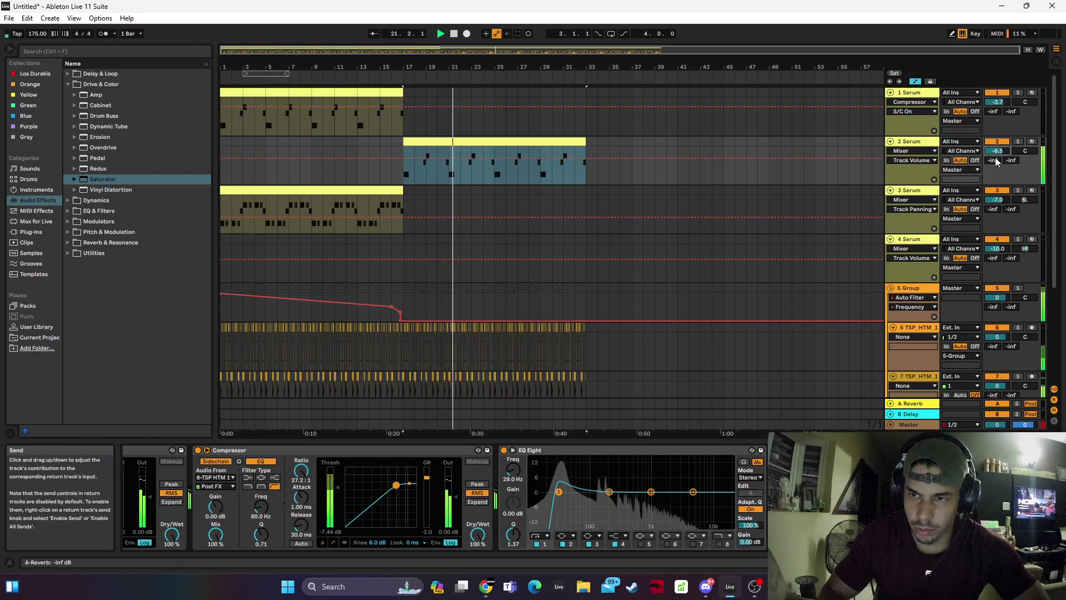
key(Down)
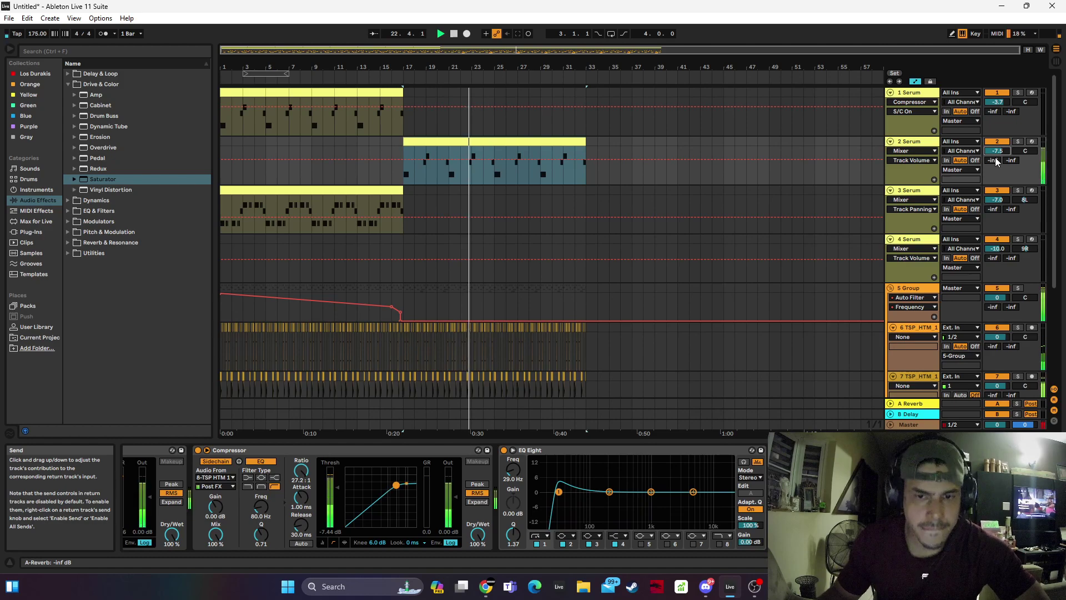
click(392, 172)
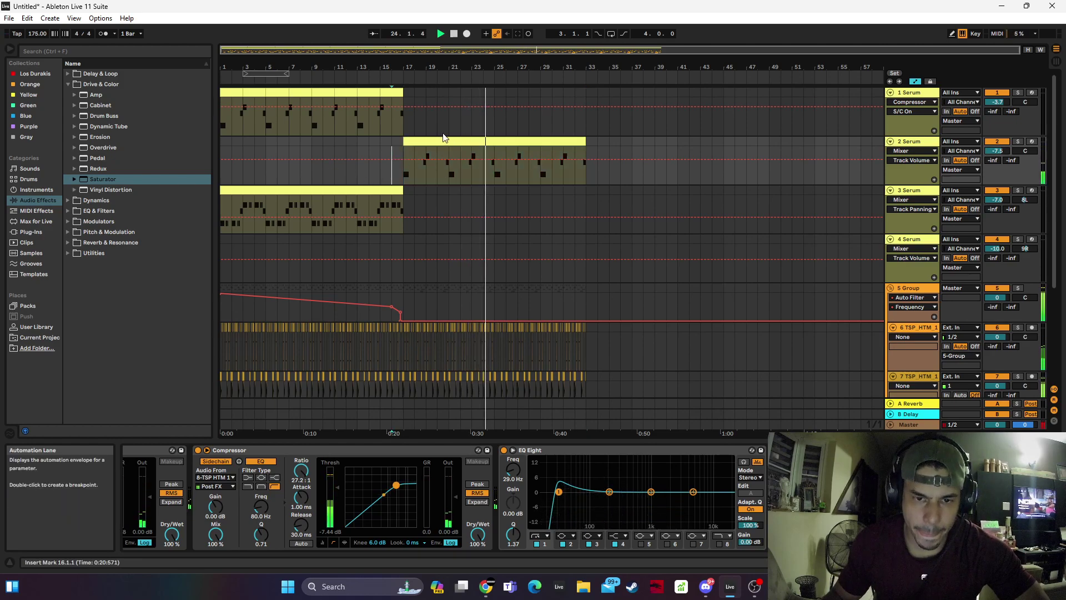
click(441, 140)
key(space)
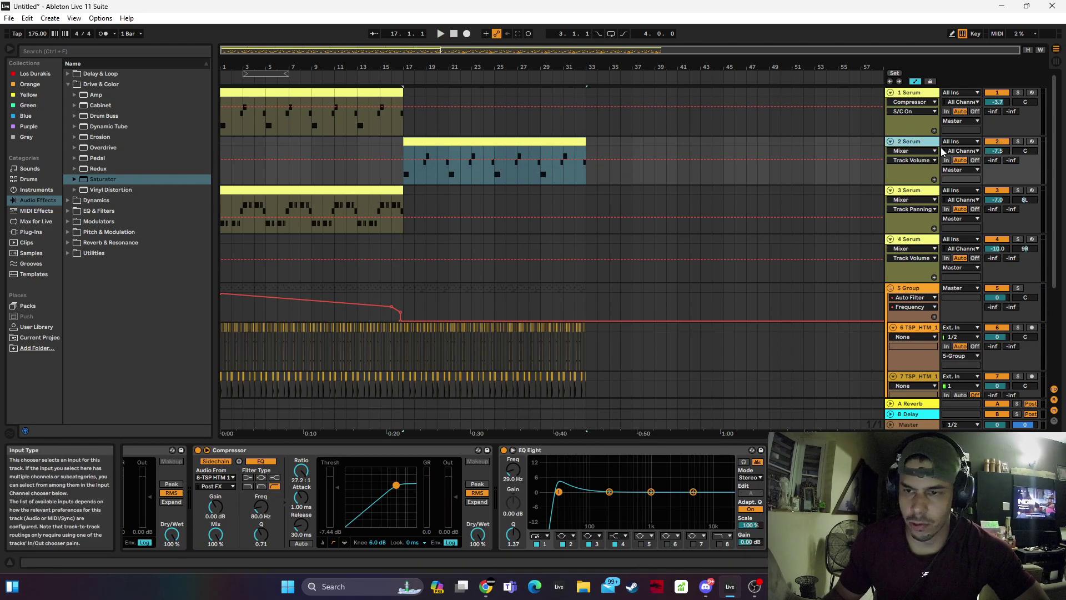
Duplicate the 2 Serum track with its drop clip and solo the original 2 Serum track
key(ctrl+d)
click(1017, 142)
click(512, 141)
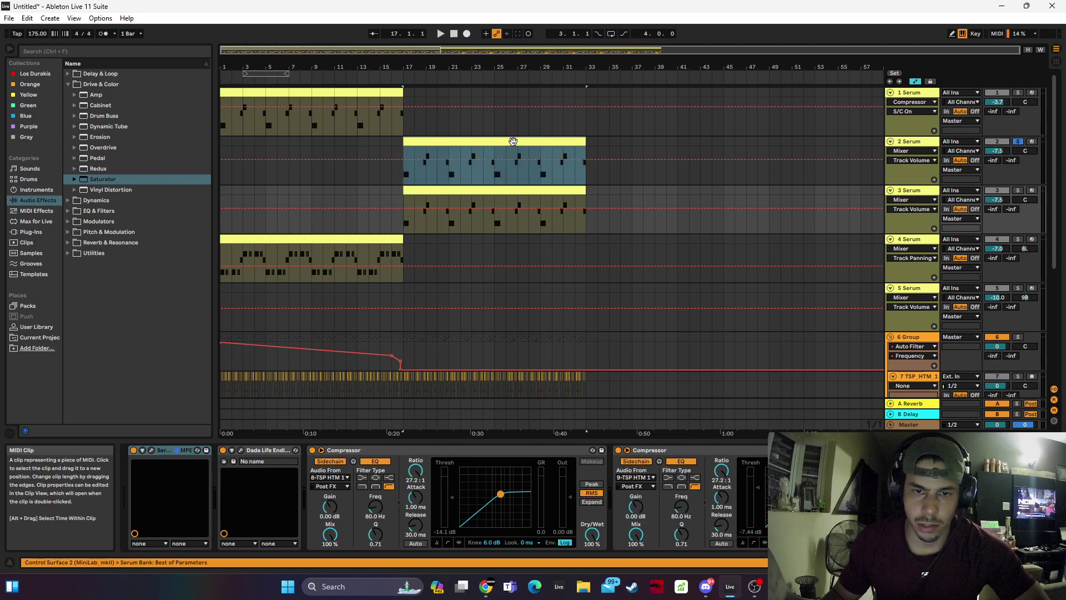
Enable filter 8 as a high cut just below 100 Hz in 2 Serum's EQ Eight, with the low cut at 22 Hz
click(719, 544)
drag(728, 499, 551, 495)
key(space)
click(594, 451)
click(1019, 451)
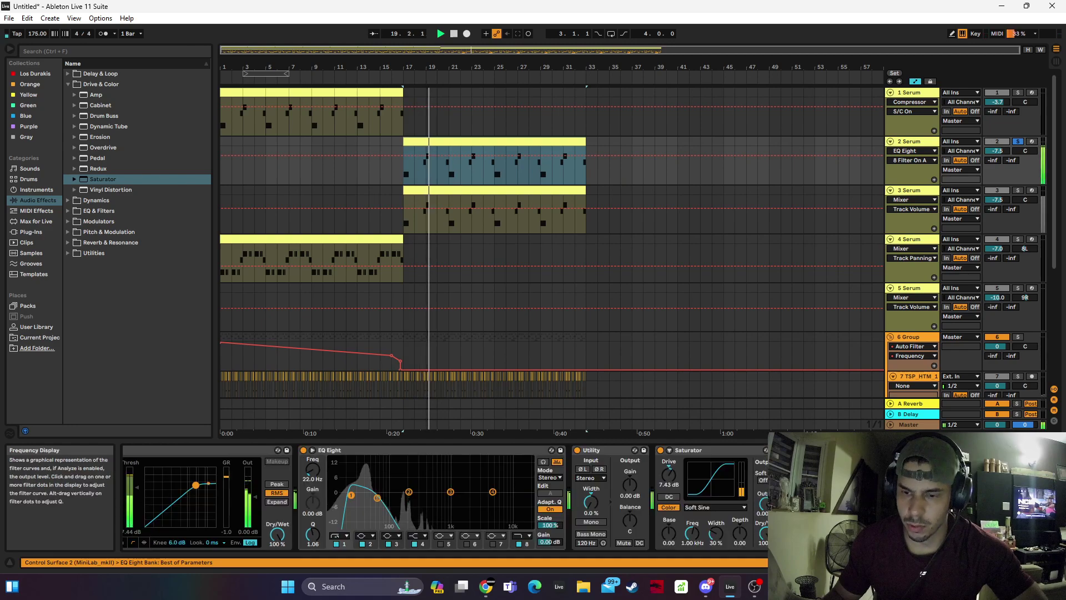
key(space)
key(space)
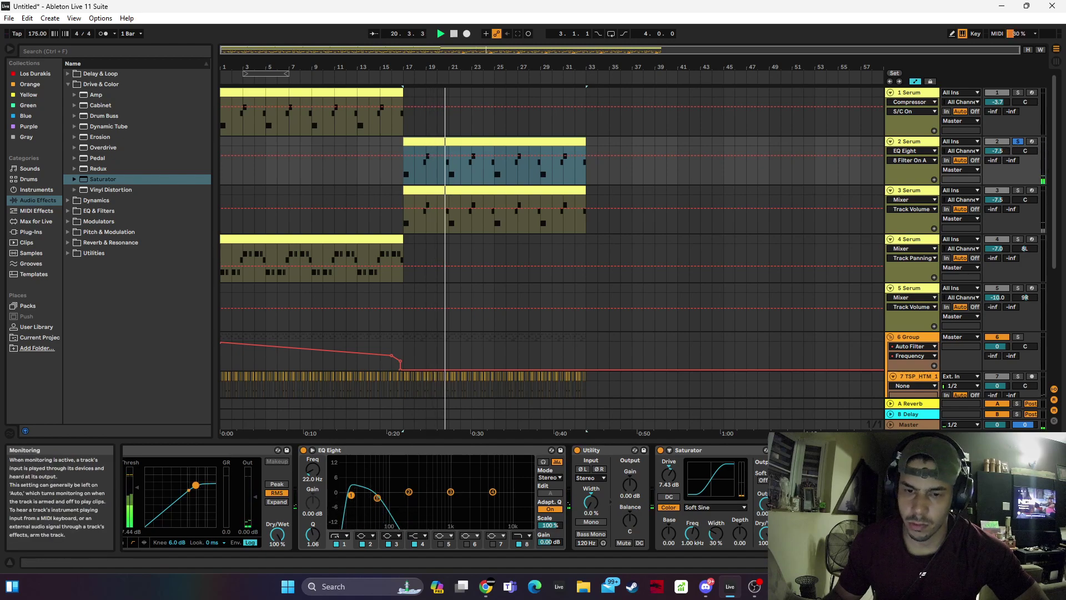
Solo the 3 Serum track, set its EQ Eight low cut to 119 Hz and change its Utility stereo width
click(1018, 190)
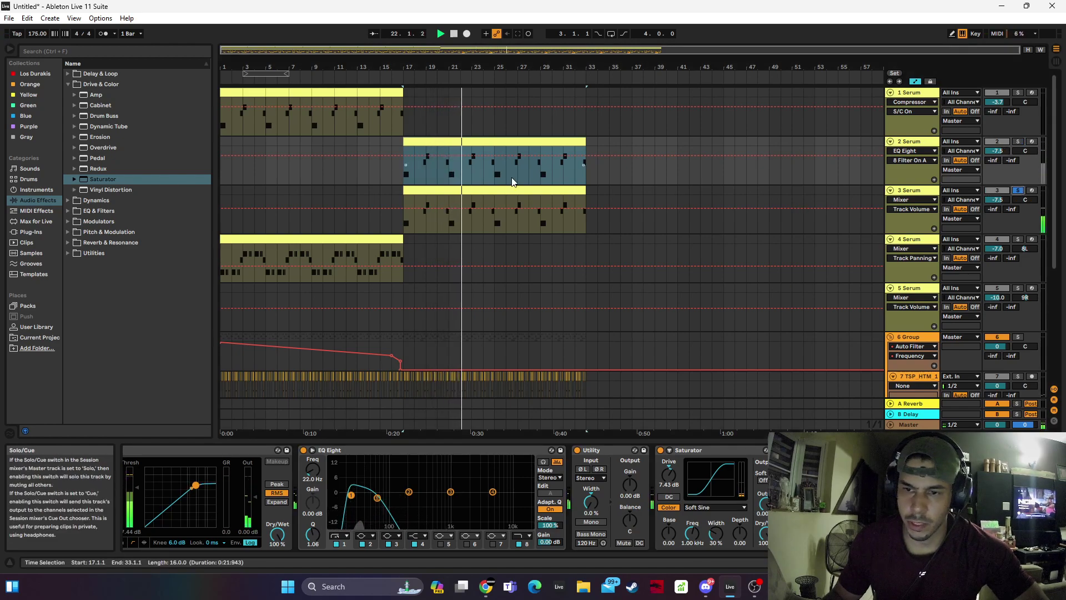
click(498, 190)
key(space)
key(space)
key(space)
key(space)
click(1007, 562)
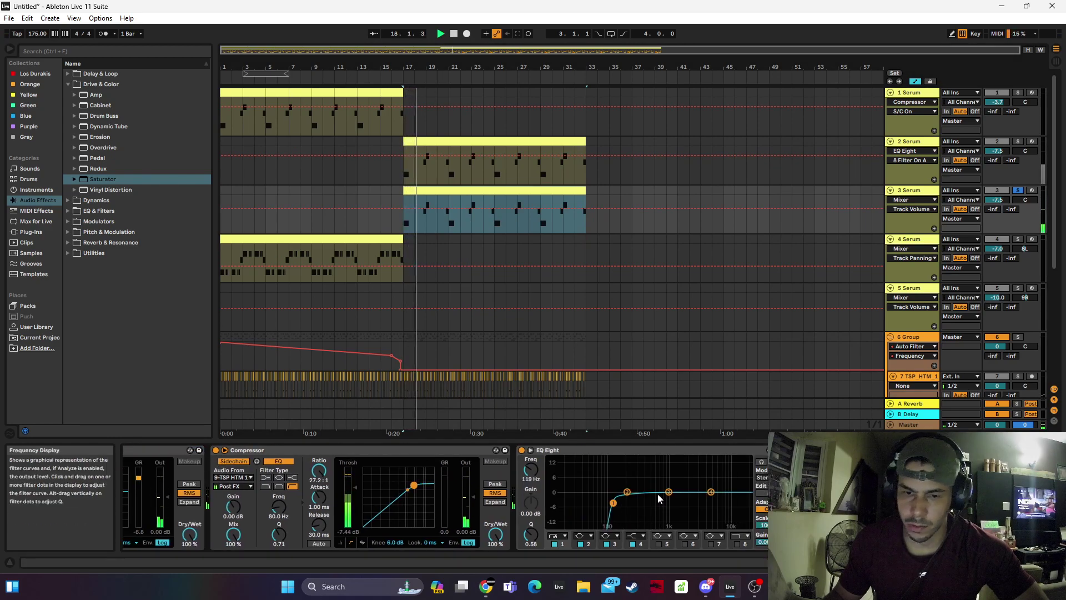
click(812, 503)
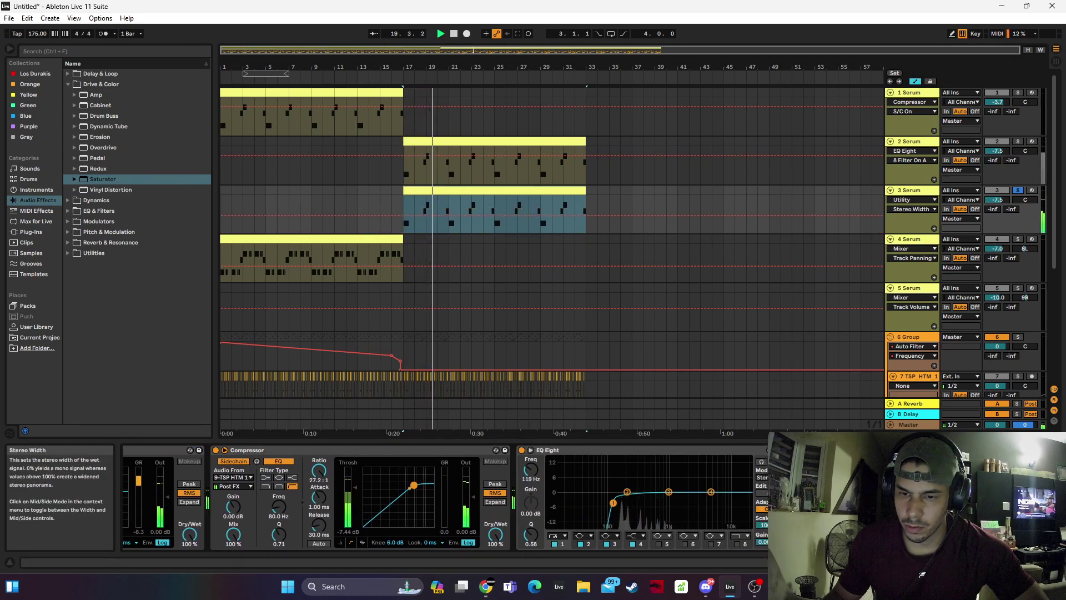
Solo the 2 Serum track, set its volume to -11.0 dB and its Saturator drive to 24.6 dB
click(1018, 142)
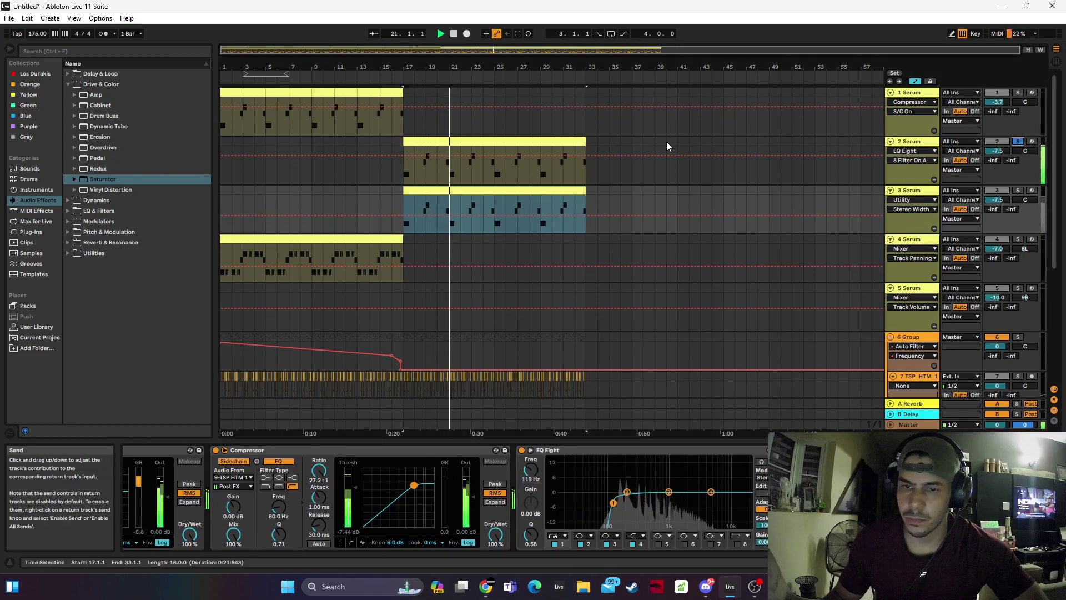
click(521, 139)
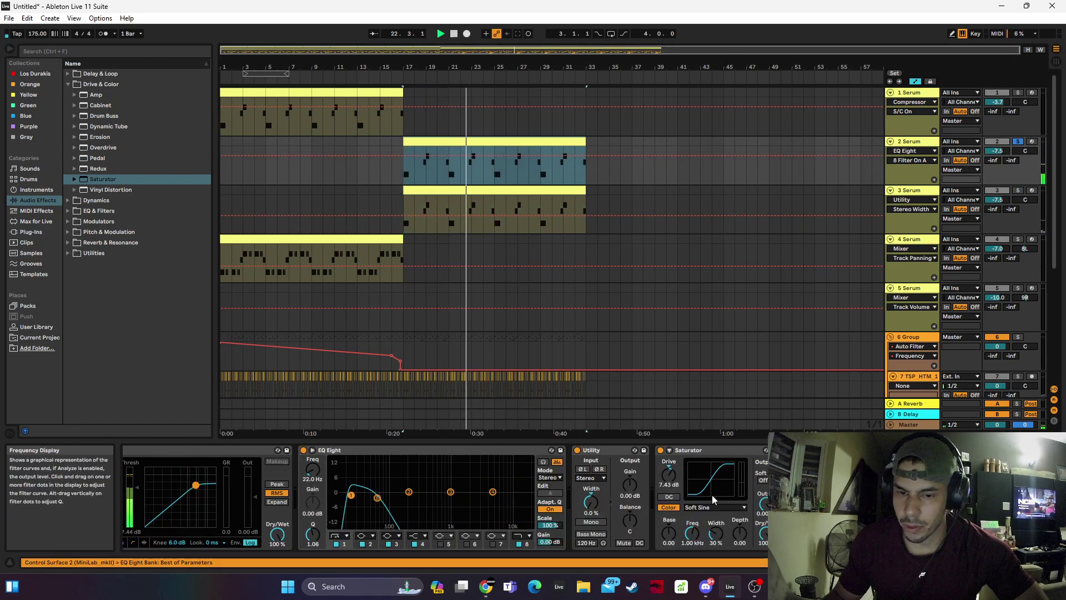
drag(998, 150, 1004, 154)
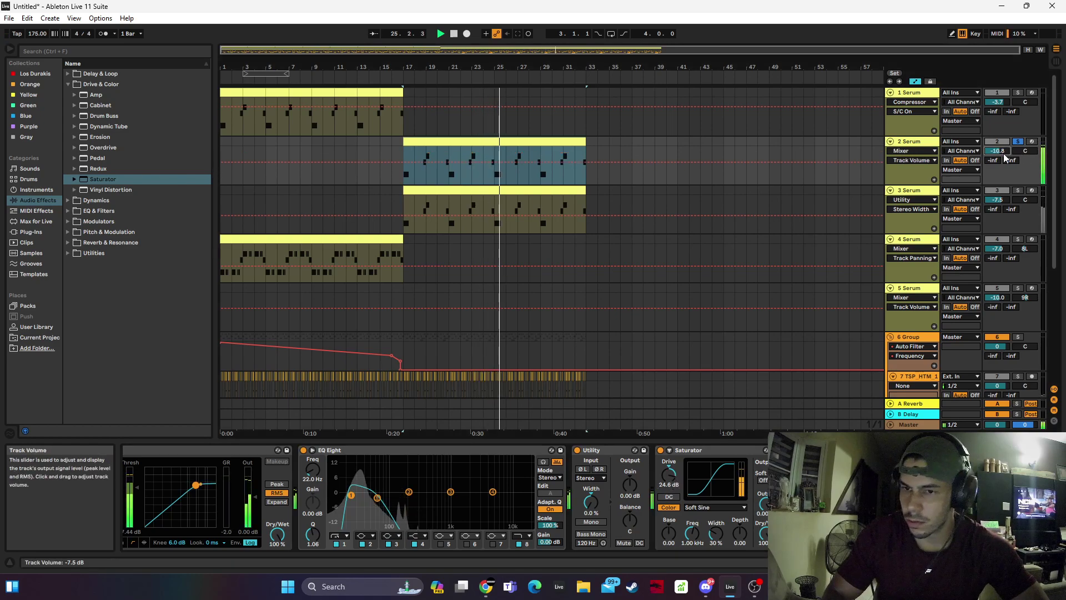
drag(670, 476, 684, 475)
key(space)
key(space)
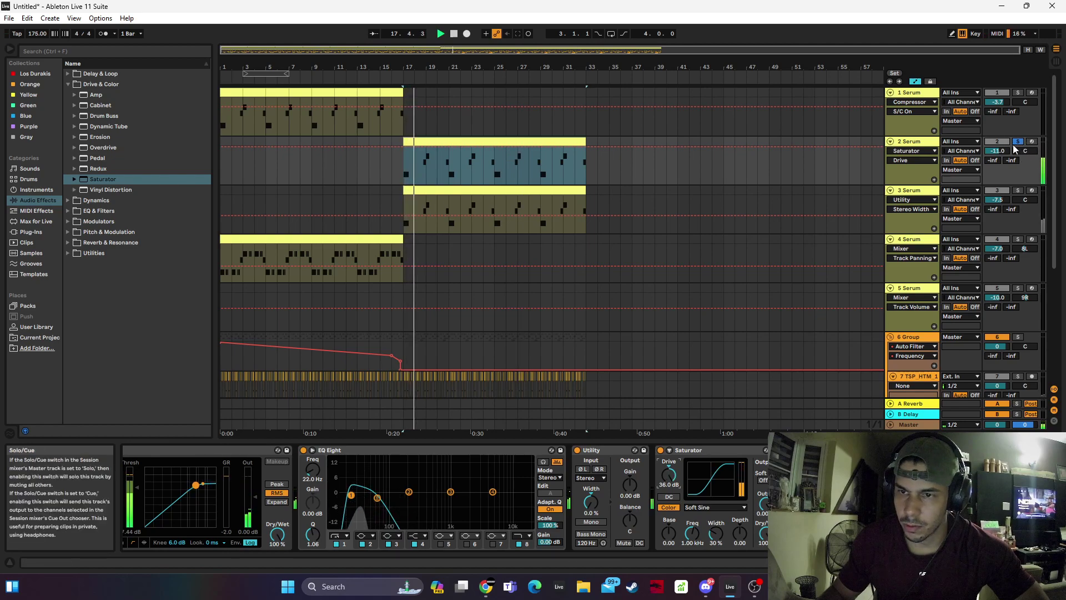
Open the 2 Serum drop clip and add a short D1 note at 2.2.1
double_click(452, 148)
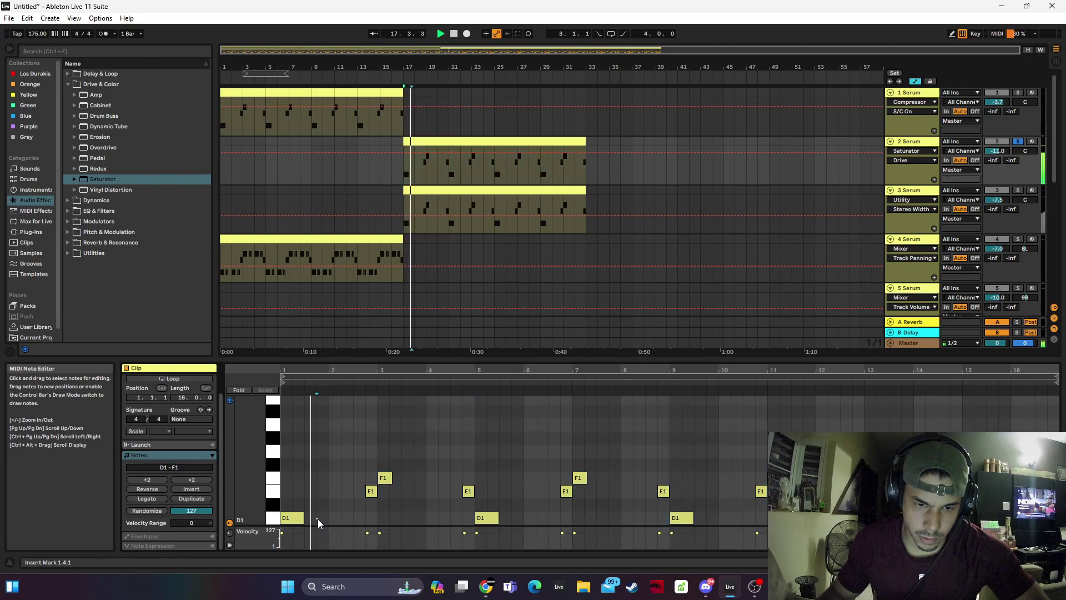
double_click(320, 518)
key(Right)
key(Right)
key(space)
key(space)
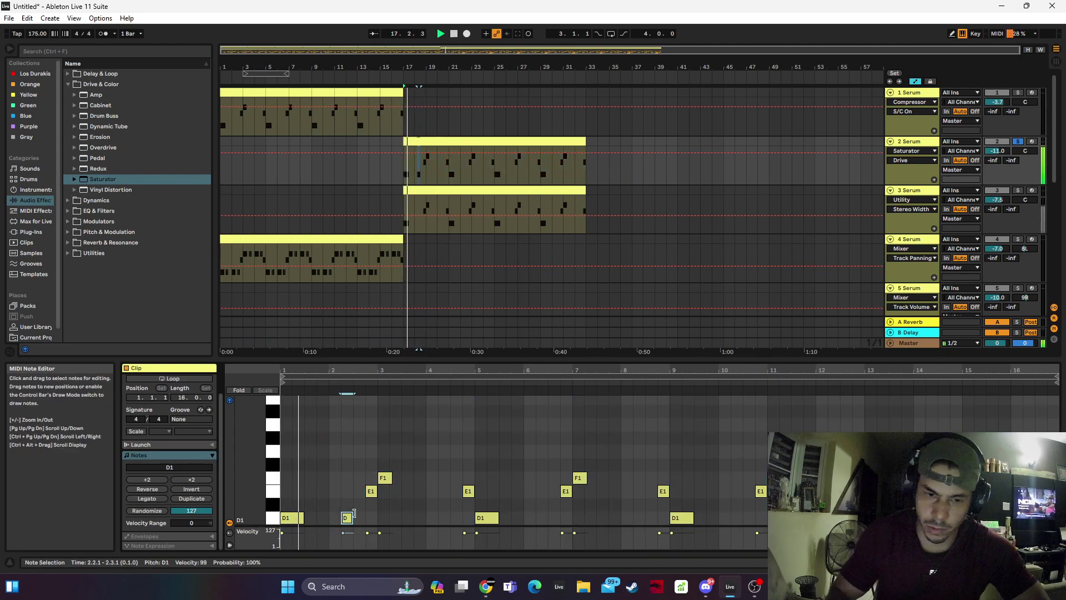
Unsolo the 2 Serum track and add a short F1 note at 4.2.1 in its drop clip
key(space)
click(1018, 142)
key(space)
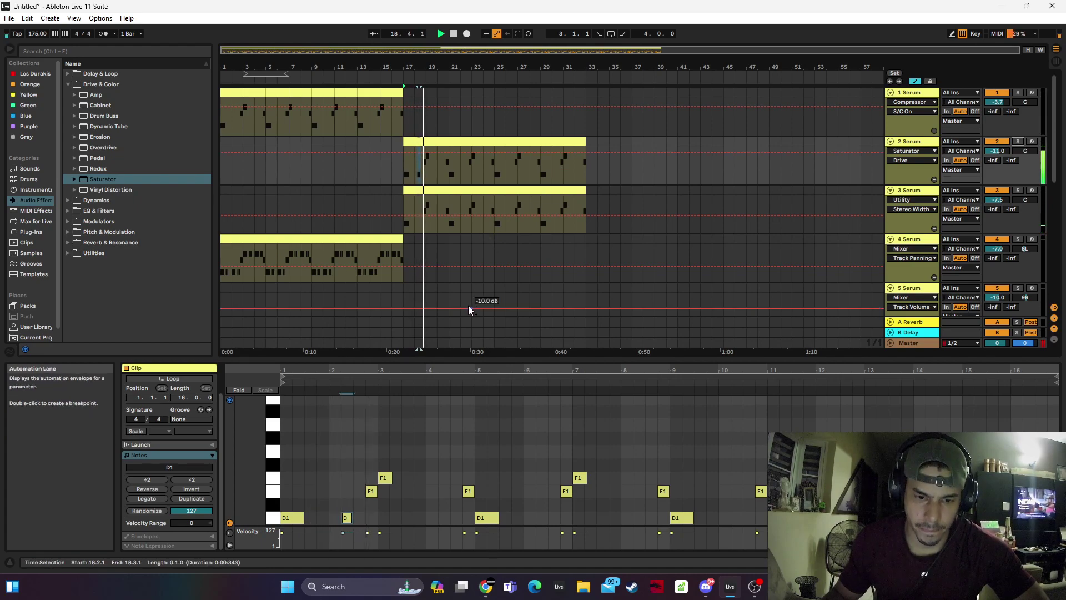
scroll(383, 414, down, 3)
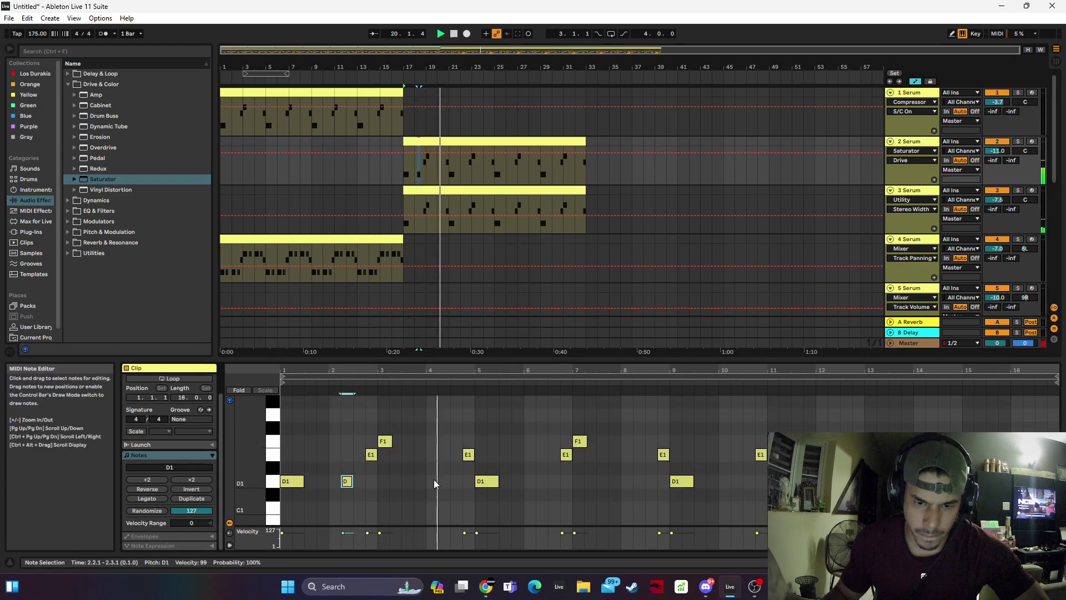
key(space)
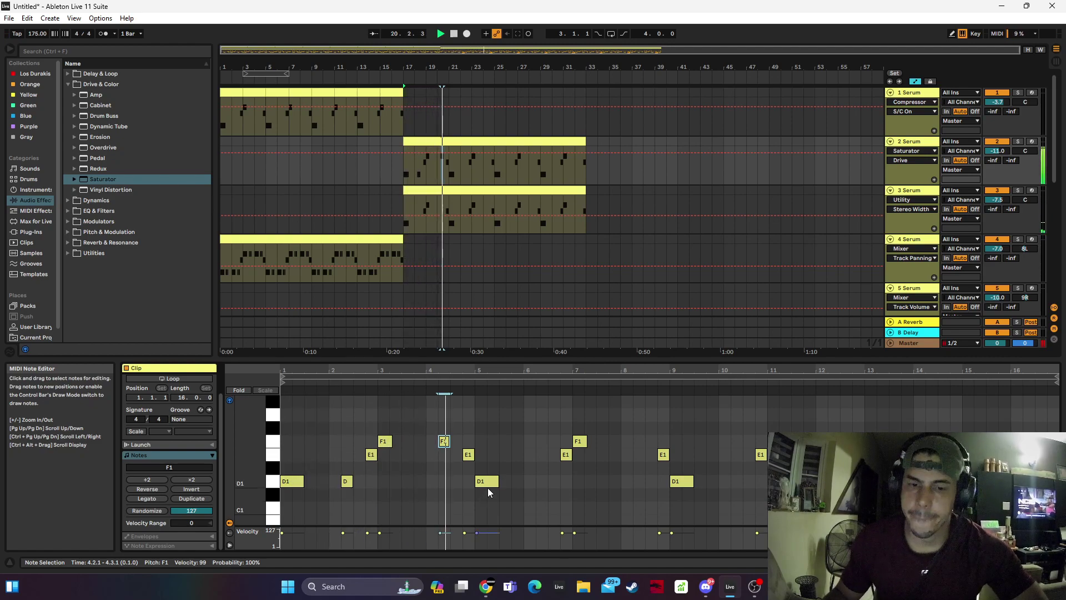
Duplicate the first four bars of notes three times to fill the 16-bar 2 Serum clip
drag(467, 498, 211, 385)
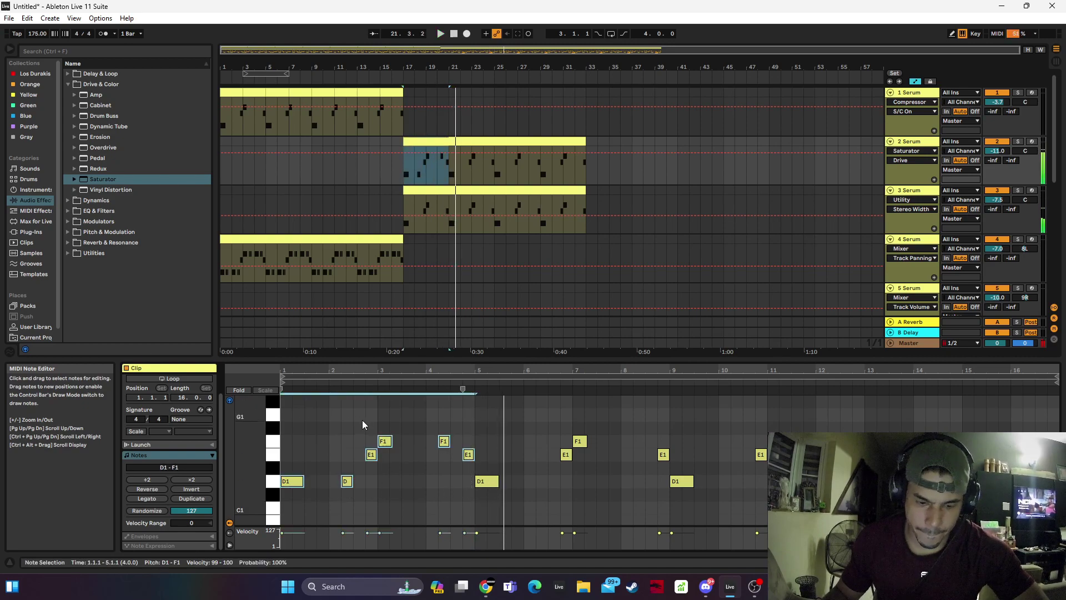
key(ctrl+d)
key(ctrl+d)
key(ctrl+d)
key(space)
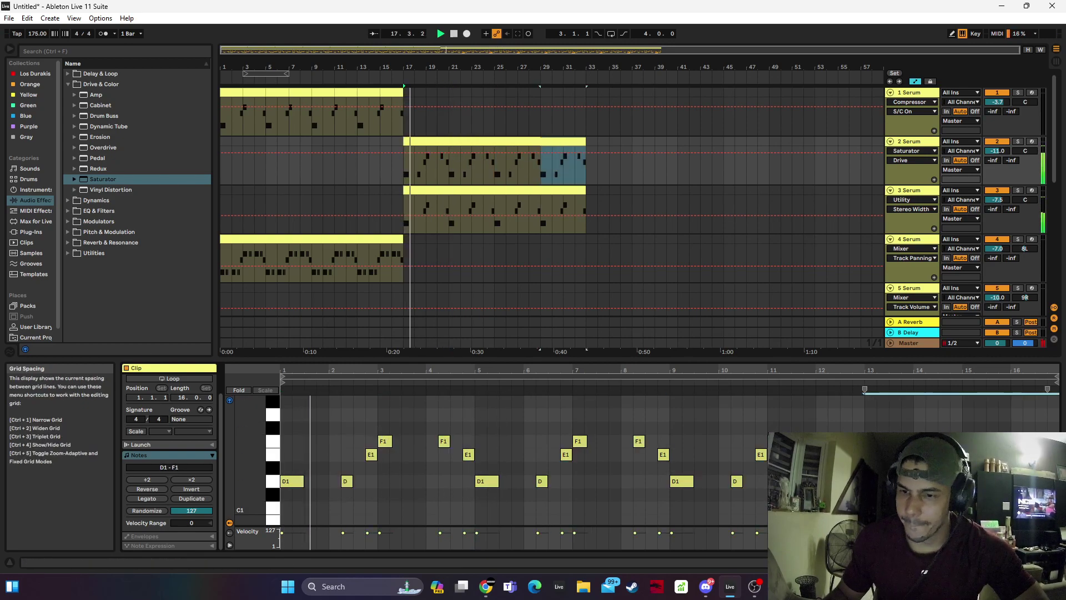
Show the 2 Serum track's device chain again and set its volume to -12.0 dB
key(shift+Tab)
drag(1004, 151, 1004, 148)
scroll(1004, 149, down, 1)
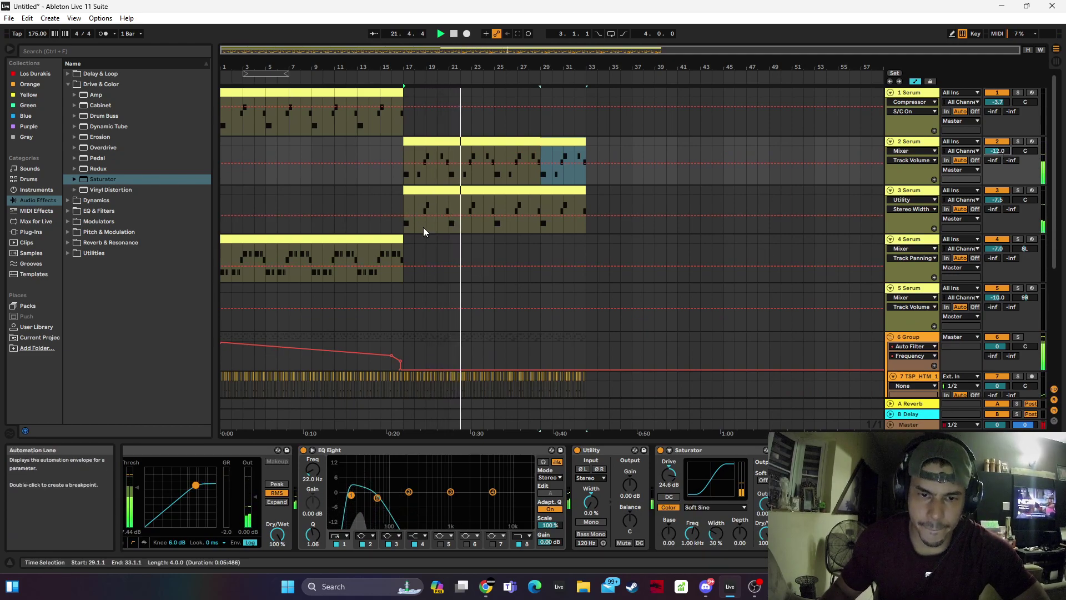
Set the 10 Audio track's volume to -16.5 dB and its Utility stereo width to 11 %
scroll(502, 257, down, 5)
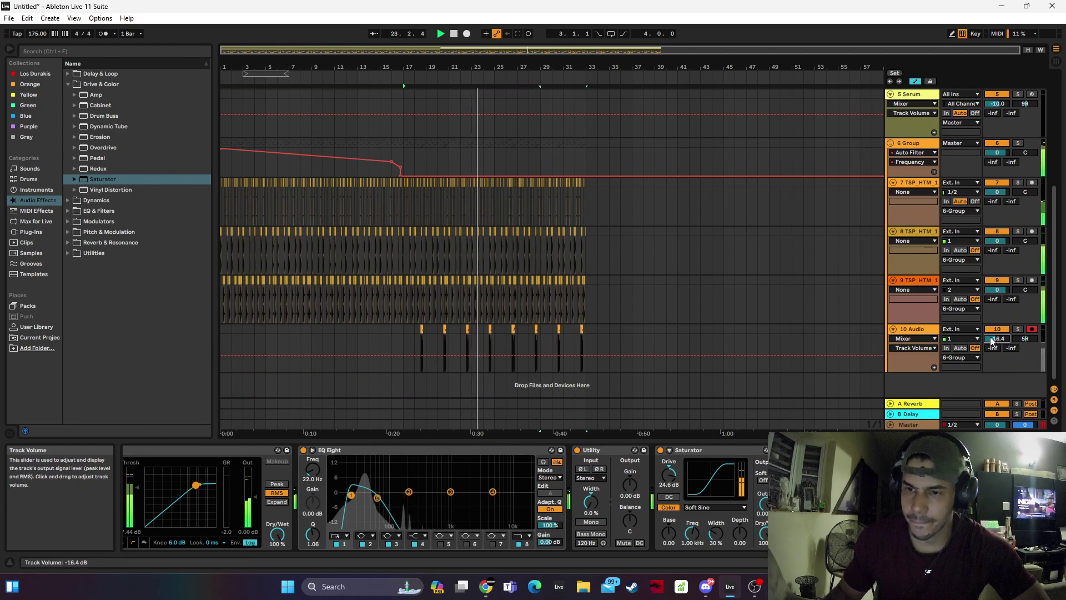
scroll(993, 341, down, 1)
click(420, 341)
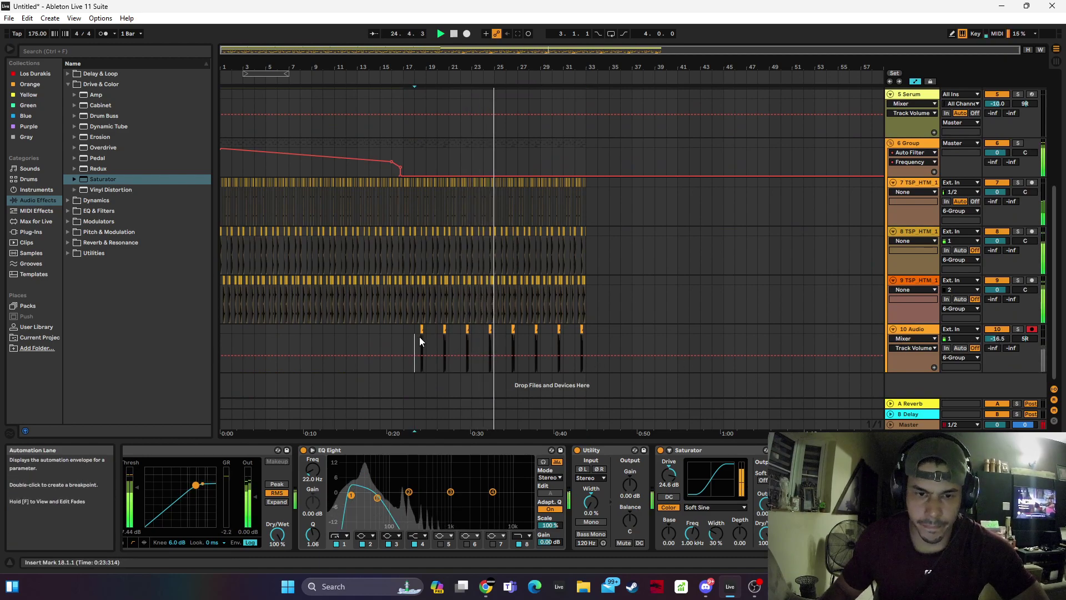
click(670, 503)
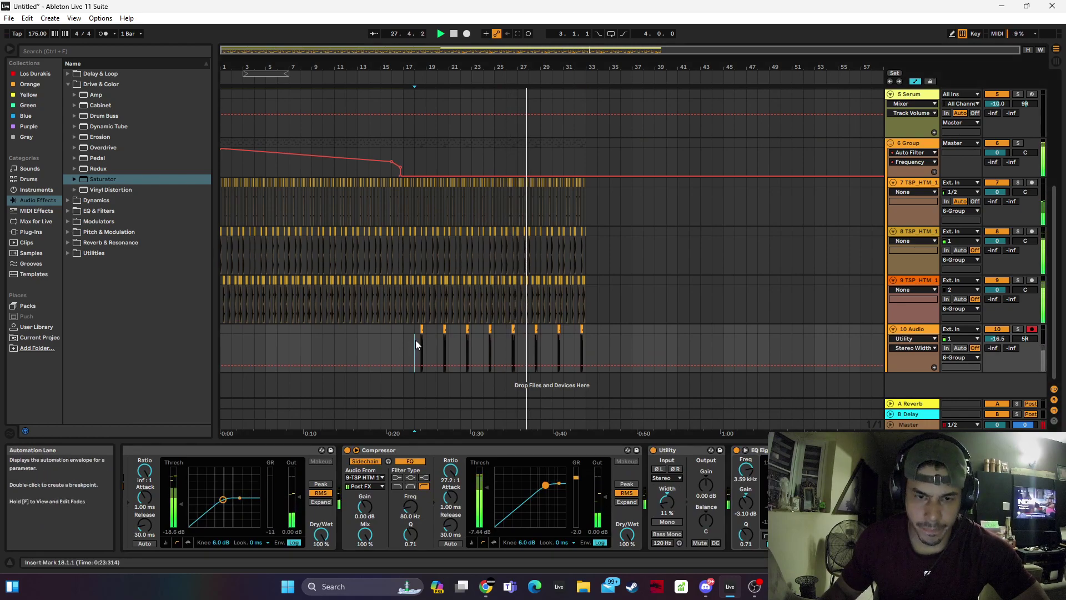
scroll(428, 330, up, 5)
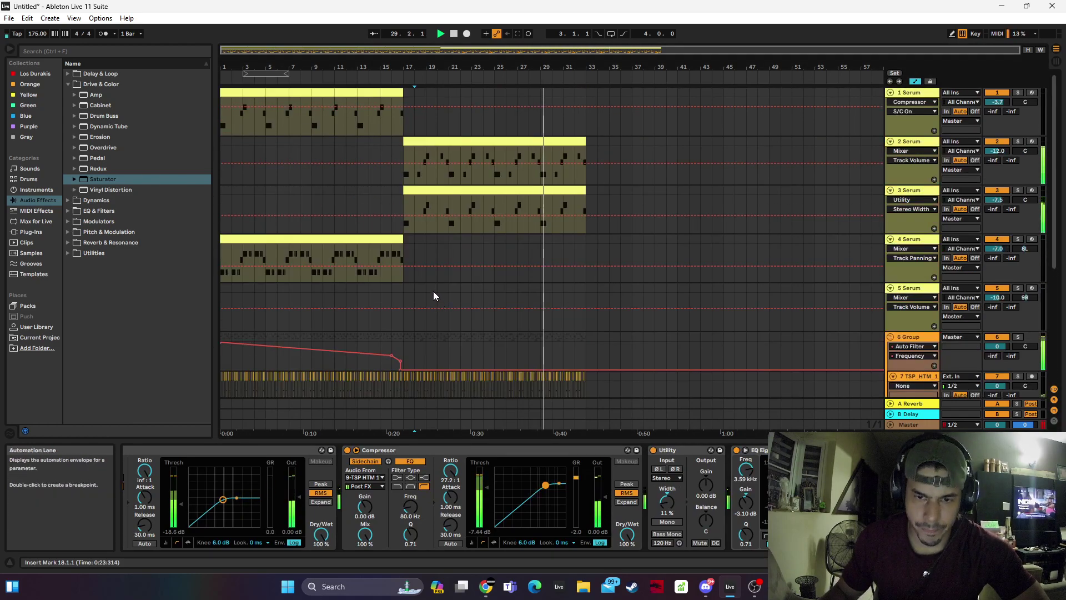
click(435, 267)
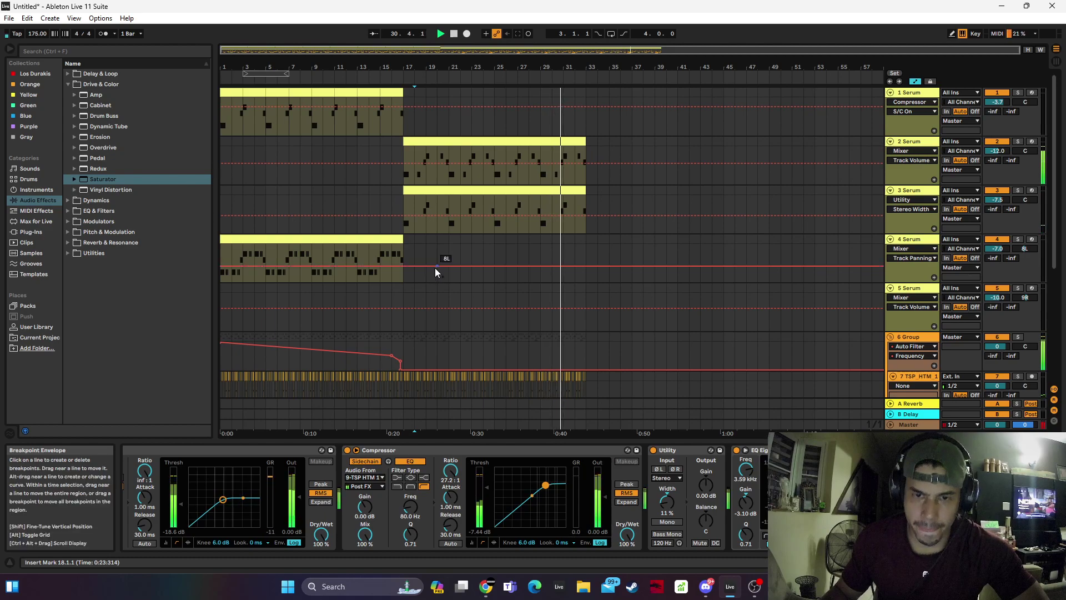
click(415, 140)
drag(598, 144, 406, 583)
mouse_move(406, 585)
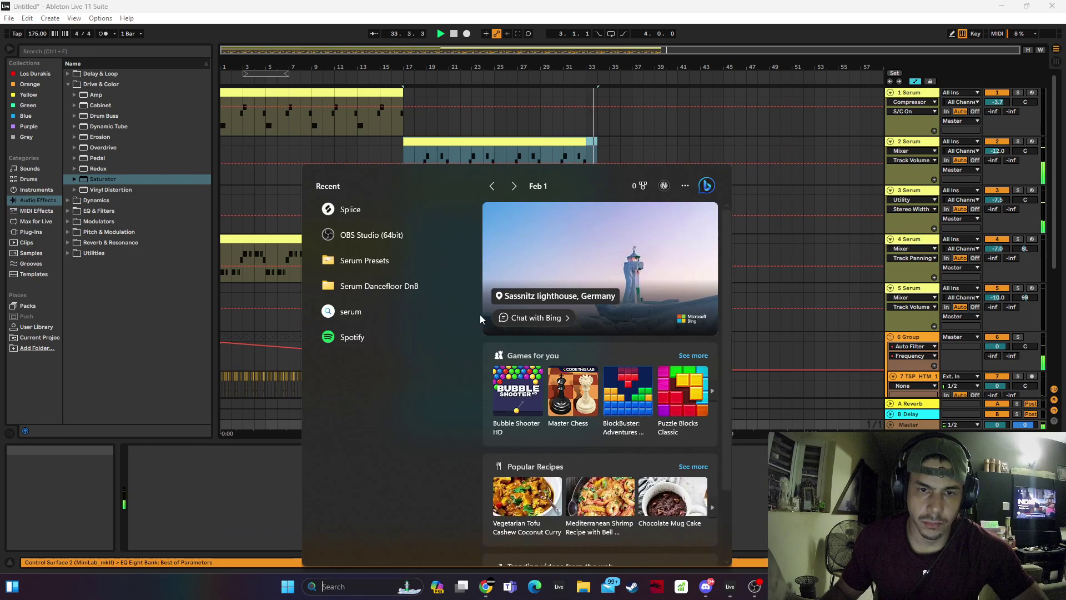
Select bars 17 to 33 across all tracks and duplicate the 16-bar drop from bar 33 onward
click(586, 142)
click(588, 145)
drag(589, 145, 405, 522)
key(ctrl+d)
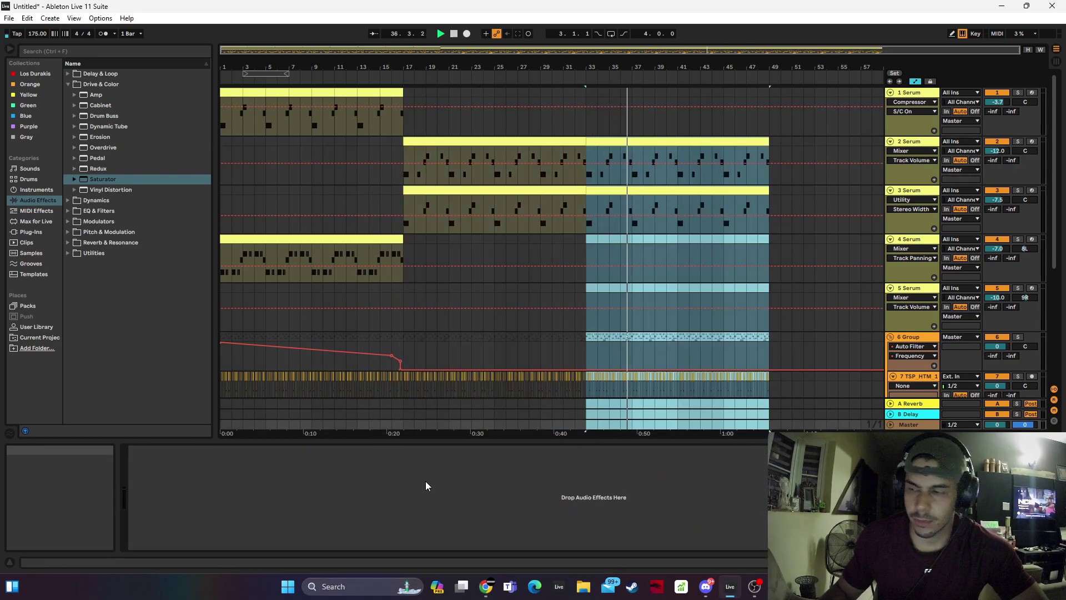
Solo the 3 Serum track and set its volume to -6.7 dB while auditioning the drop from bar 17
click(429, 167)
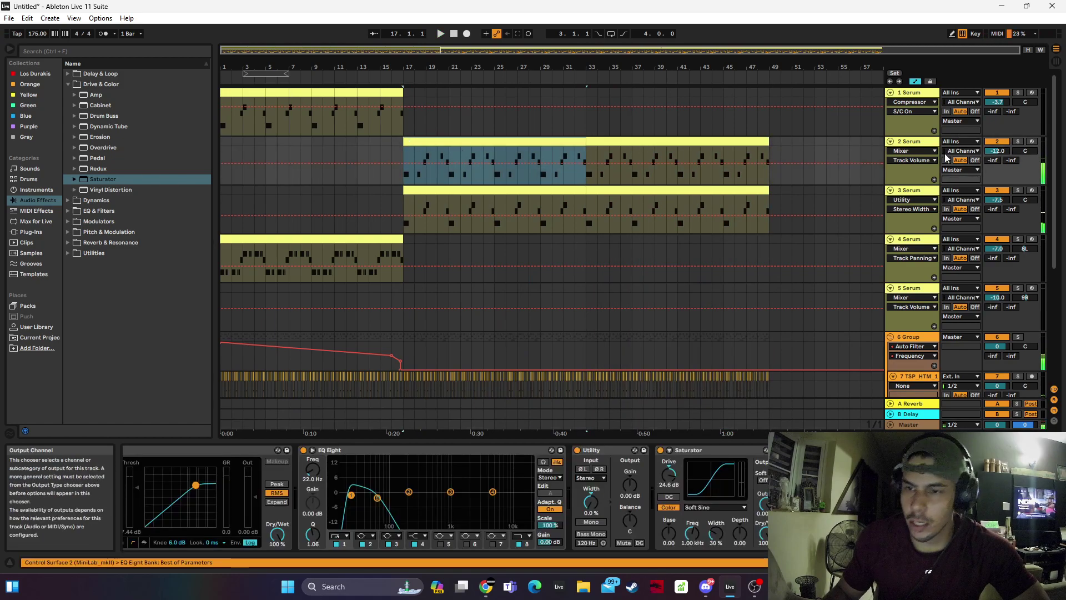
click(1019, 190)
click(436, 189)
key(space)
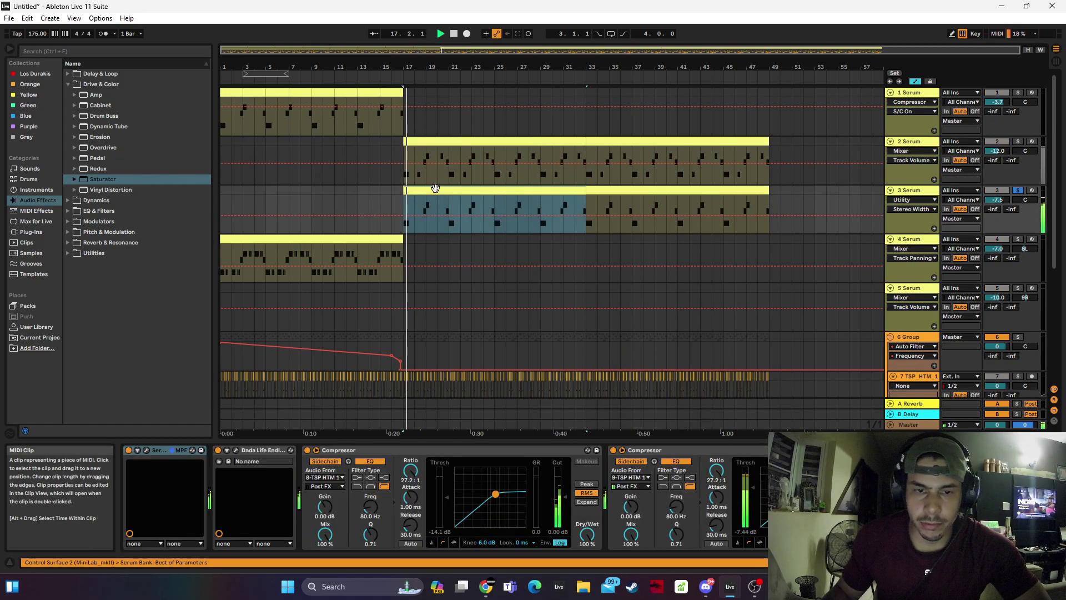
drag(992, 200, 989, 207)
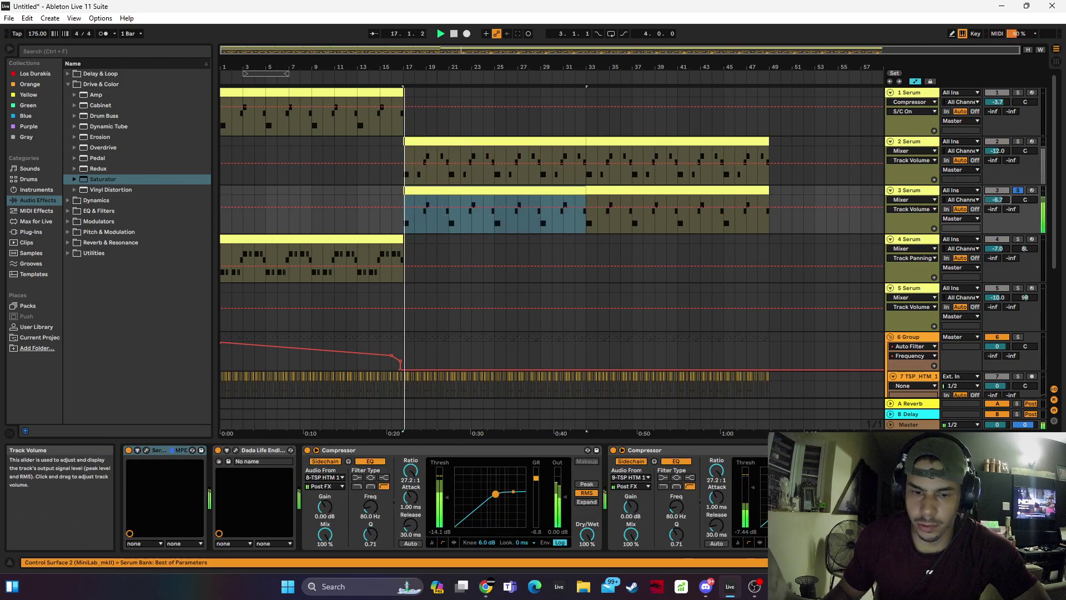
Adjust the Saturator drive on the 3 Serum track, set the track volume to -8.5 dB and unsolo it
click(1021, 563)
key(space)
key(space)
key(space)
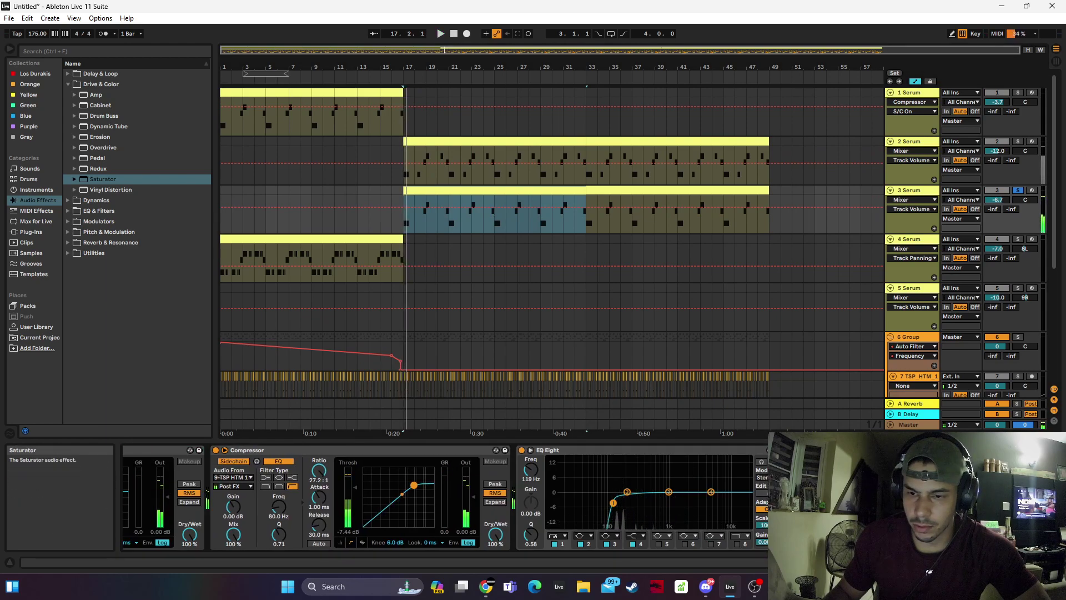
key(space)
click(911, 475)
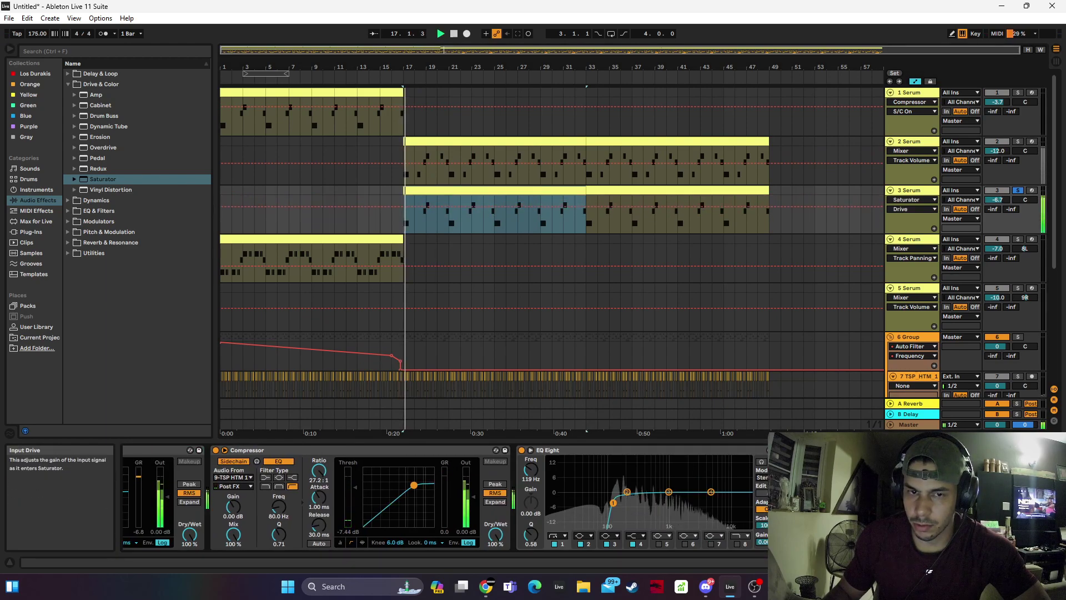
drag(997, 199, 1008, 205)
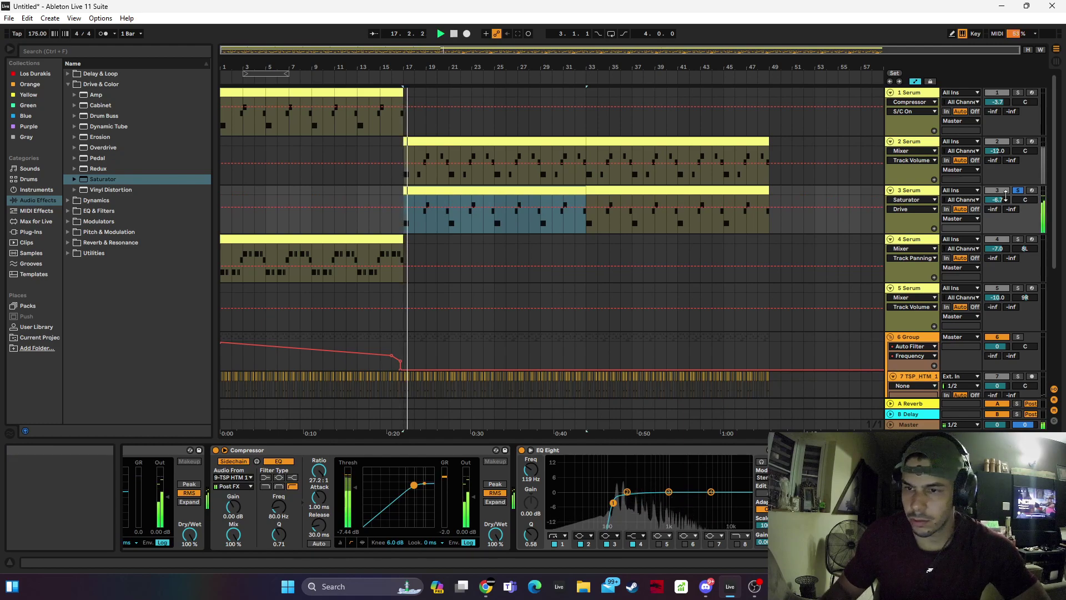
click(1018, 191)
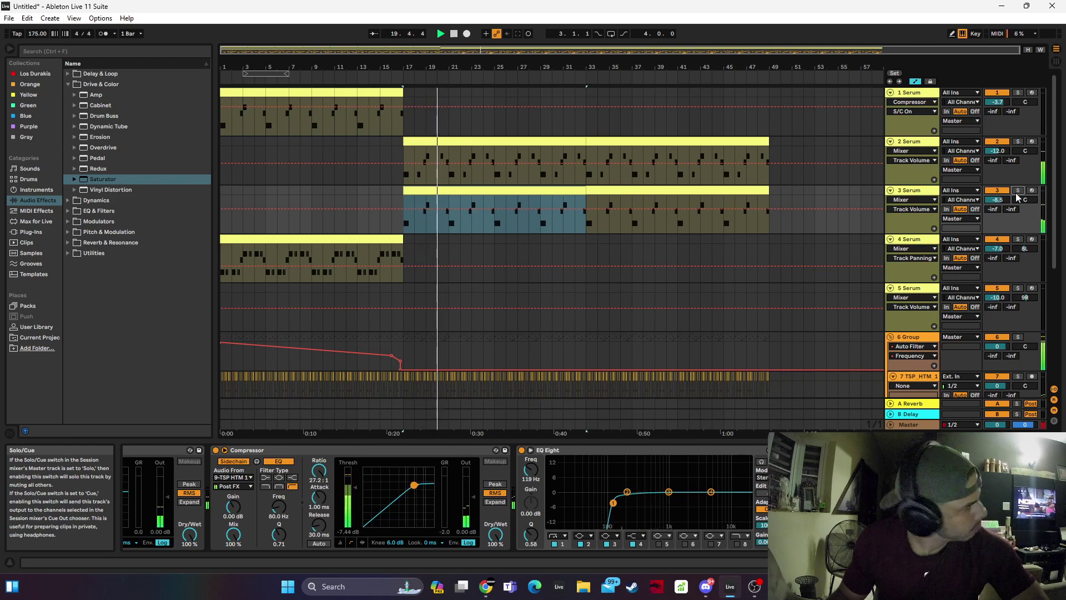
Insert a new audio track directly below the 3 Serum track
right_click(911, 191)
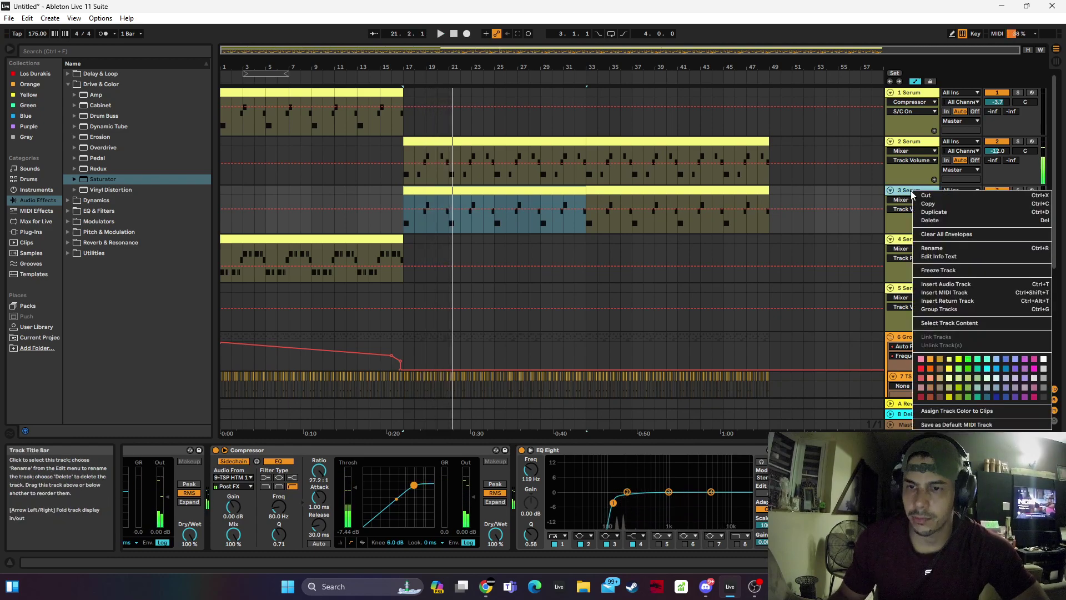
click(951, 286)
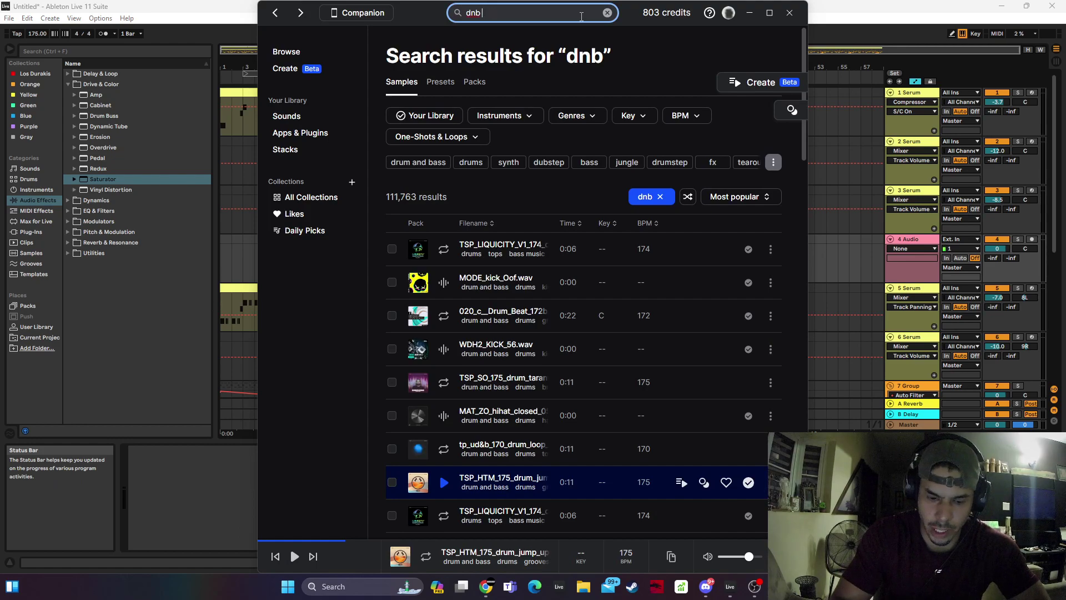
Switch to Splice, search the samples for "dnb shakers" and preview the first result
key(Return)
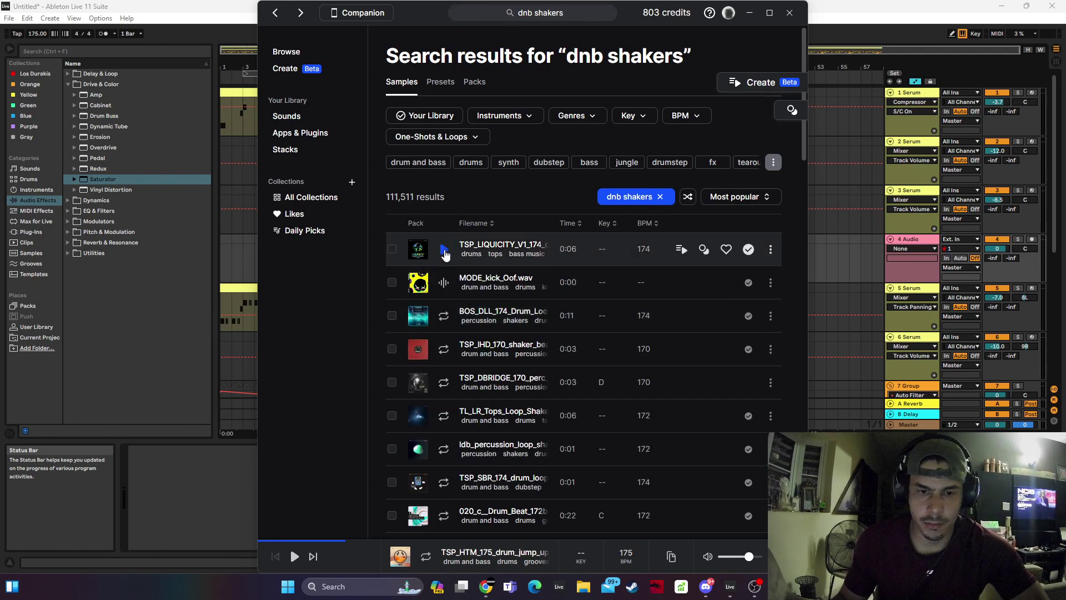
click(445, 251)
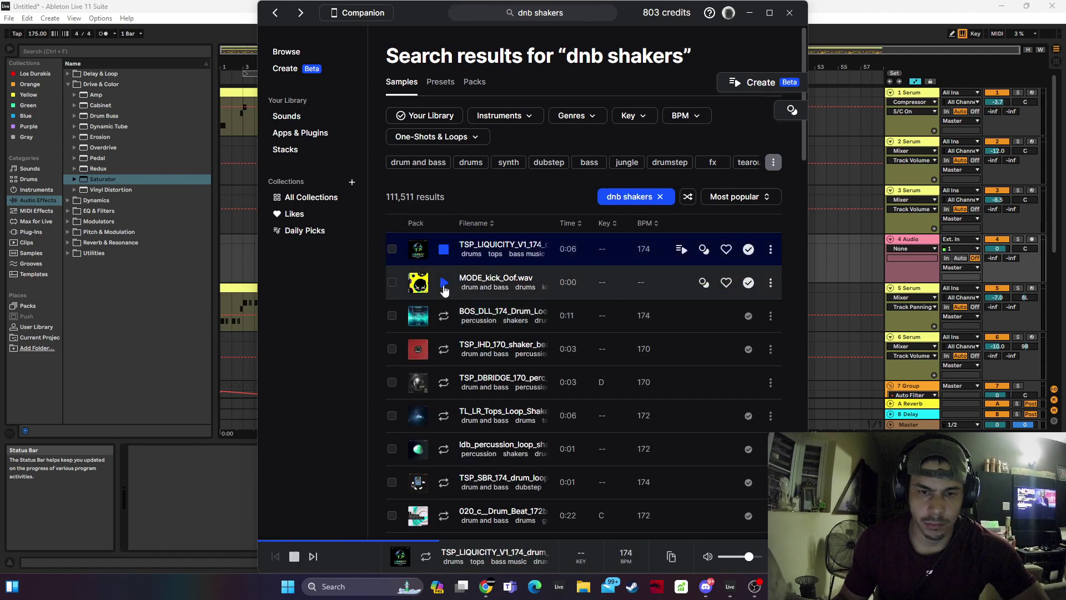
Audition several of the drum and shaker samples in the "dnb shakers" search results, through ldb_percussion_loop_shaker
click(444, 285)
click(445, 369)
click(445, 355)
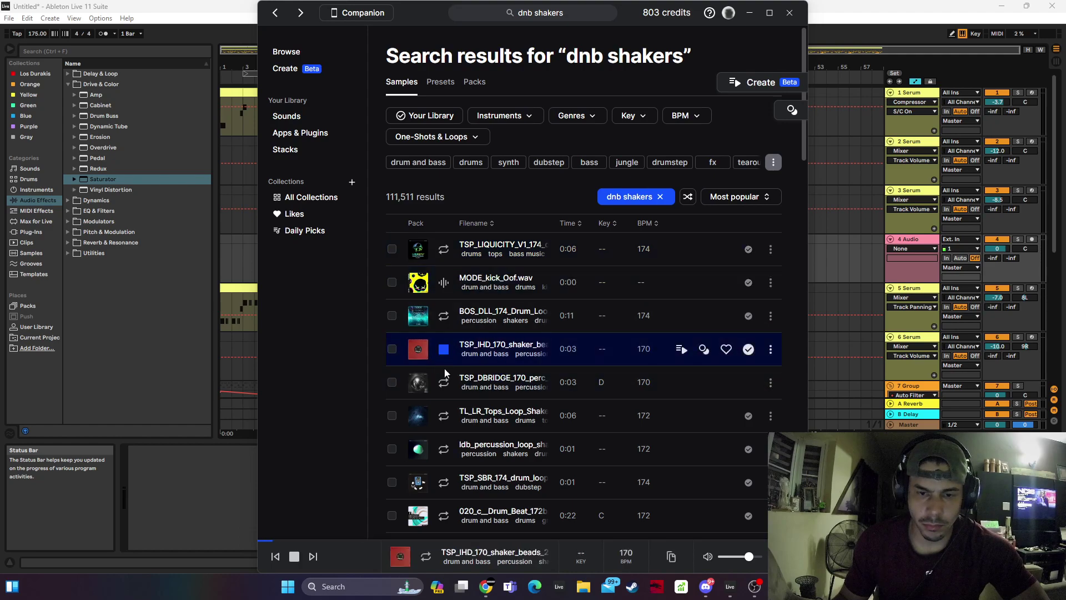
click(444, 415)
click(445, 450)
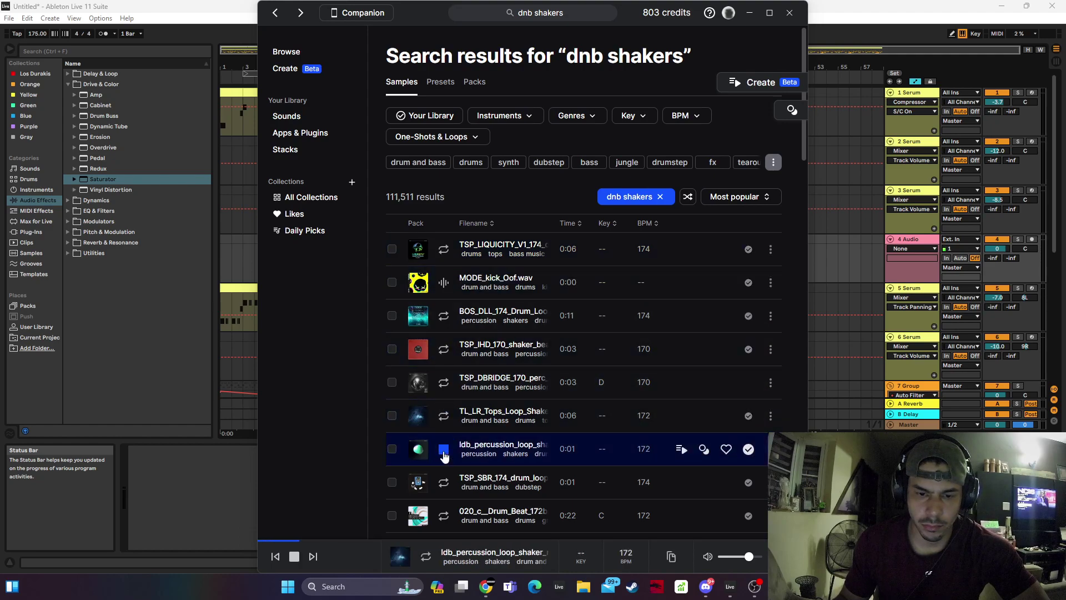
Place the TL_LR_Tops_Loop shaker sample on track 4 at bar 17 in Ableton Live and set the track volume to -4.5 dB
drag(447, 17, 830, 39)
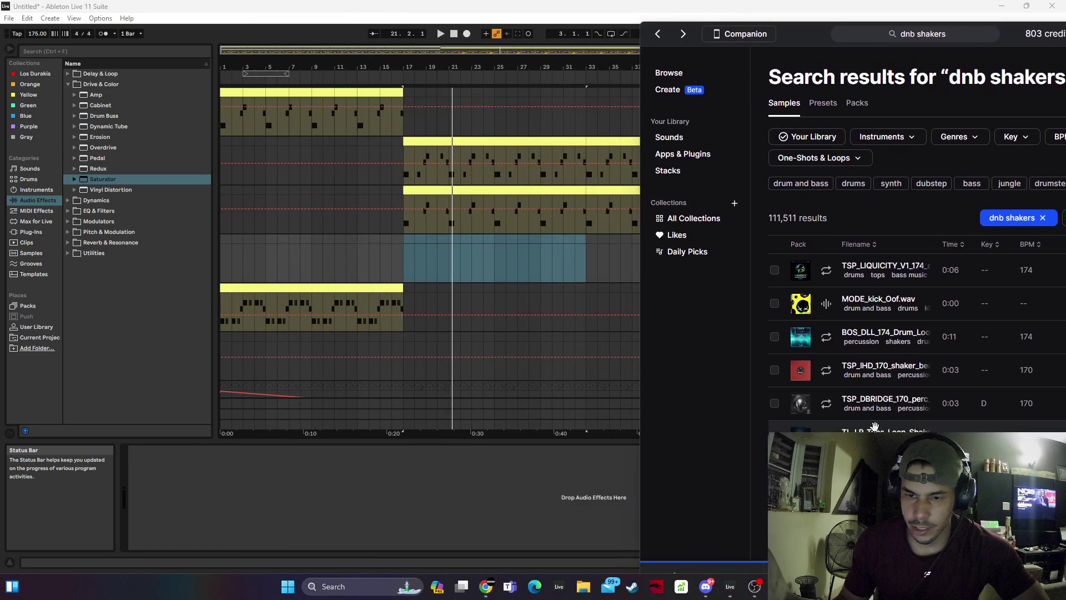
drag(873, 428, 415, 254)
click(415, 235)
key(space)
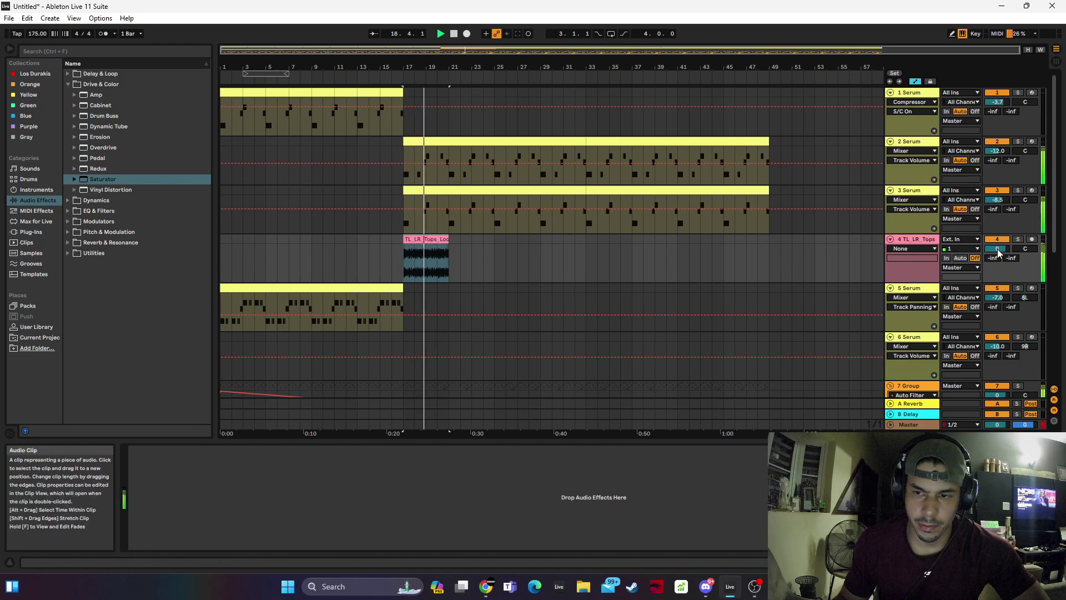
drag(997, 249, 997, 256)
Duplicate the TL_LR_Tops loop four times along track 4 to bar 37 and audition the track soloed
click(433, 239)
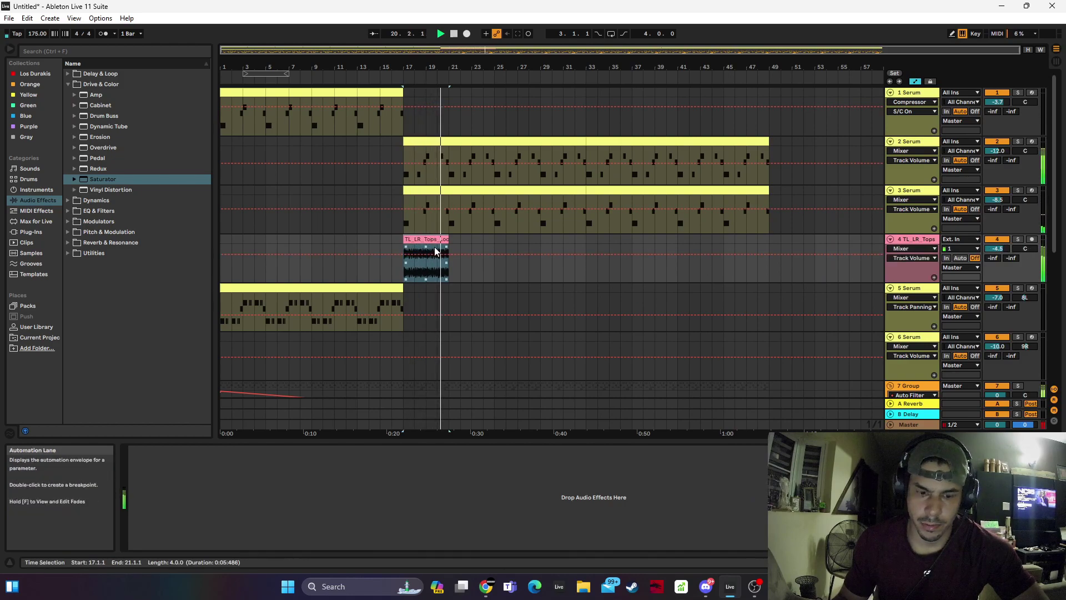
key(ctrl+d)
key(ctrl+d)
key(ctrl+d)
key(ctrl+d)
click(1018, 240)
click(392, 35)
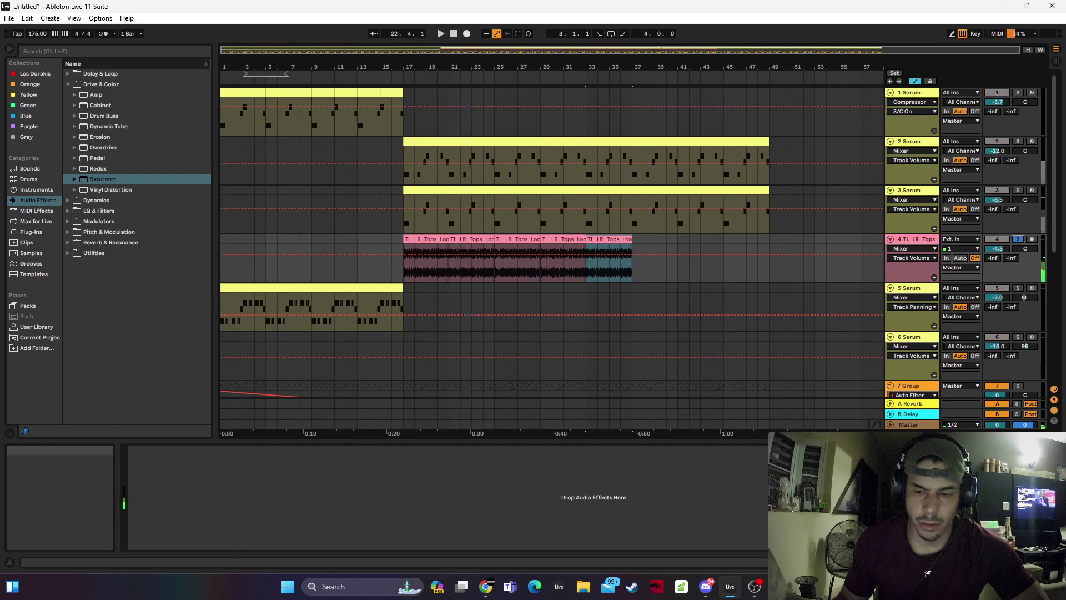
key(space)
Switch to Splice, audition TSP_SBR_174_drum_loop_cabasa, place it on track 4 at bar 17 in Live and play it
key(alt+Tab)
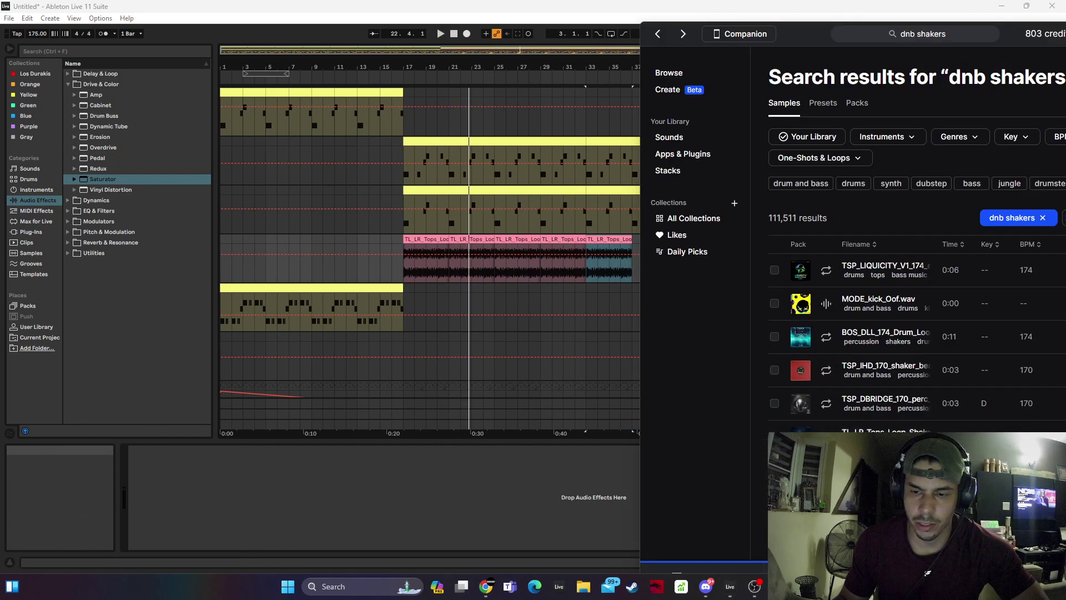
scroll(830, 300, down, 6)
click(829, 151)
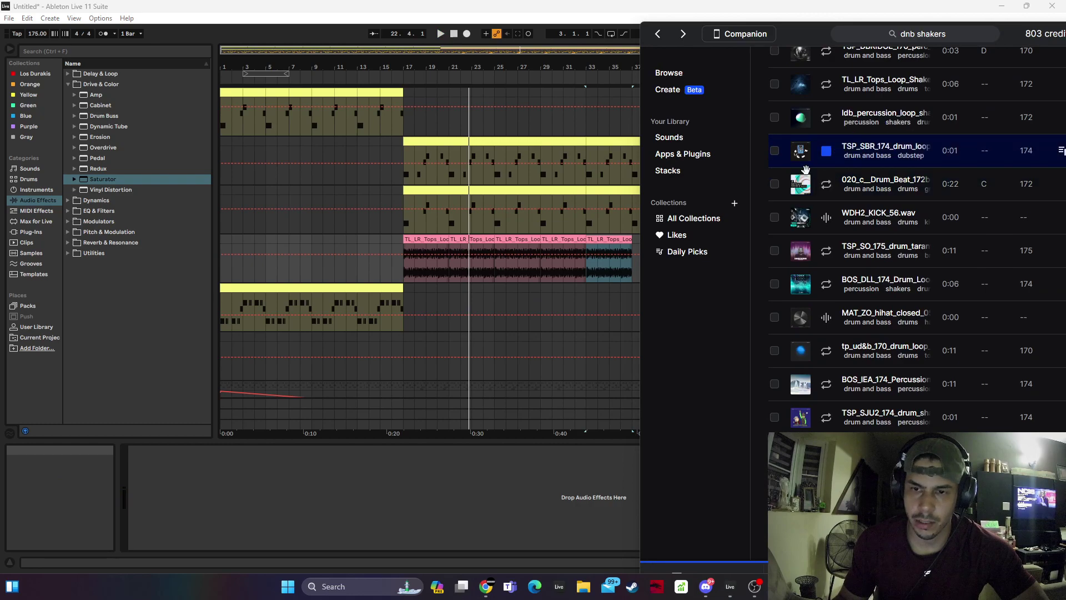
drag(401, 268, 405, 261)
key(space)
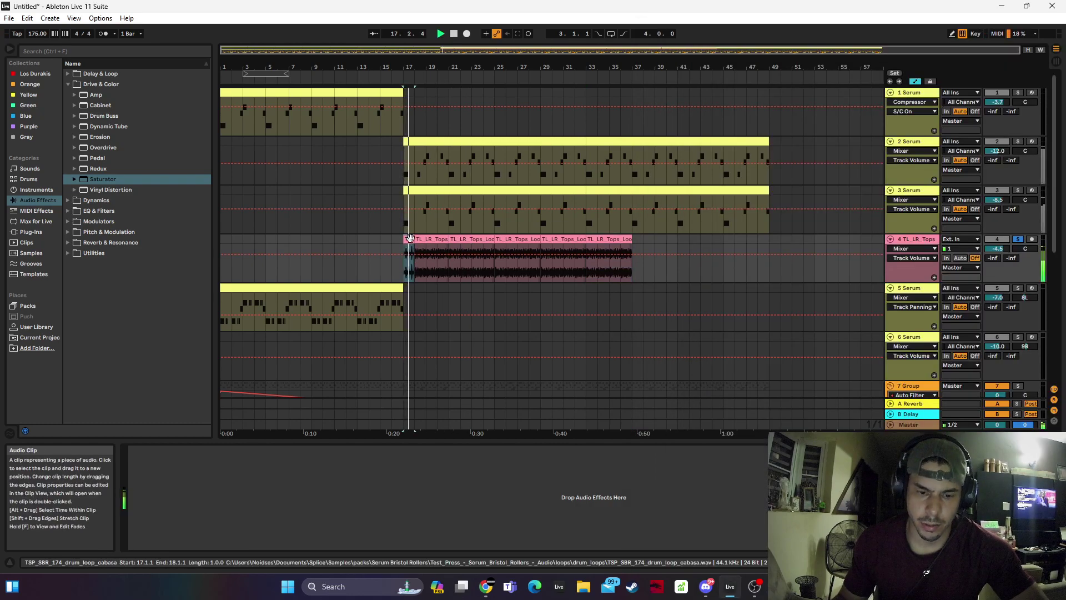
Repeat the one-bar cabasa loop along track 4 from bar 17 to bar 37, replacing the TL_LR_Tops clips
key(ctrl+d)
key(ctrl+d)
key(ctrl+d)
key(ctrl+d)
key(ctrl+d)
key(ctrl+d)
key(ctrl+d)
key(ctrl+d)
key(ctrl+d)
key(ctrl+d)
key(ctrl+d)
key(ctrl+d)
key(ctrl+d)
key(ctrl+d)
key(ctrl+d)
key(ctrl+d)
key(ctrl+d)
key(ctrl+d)
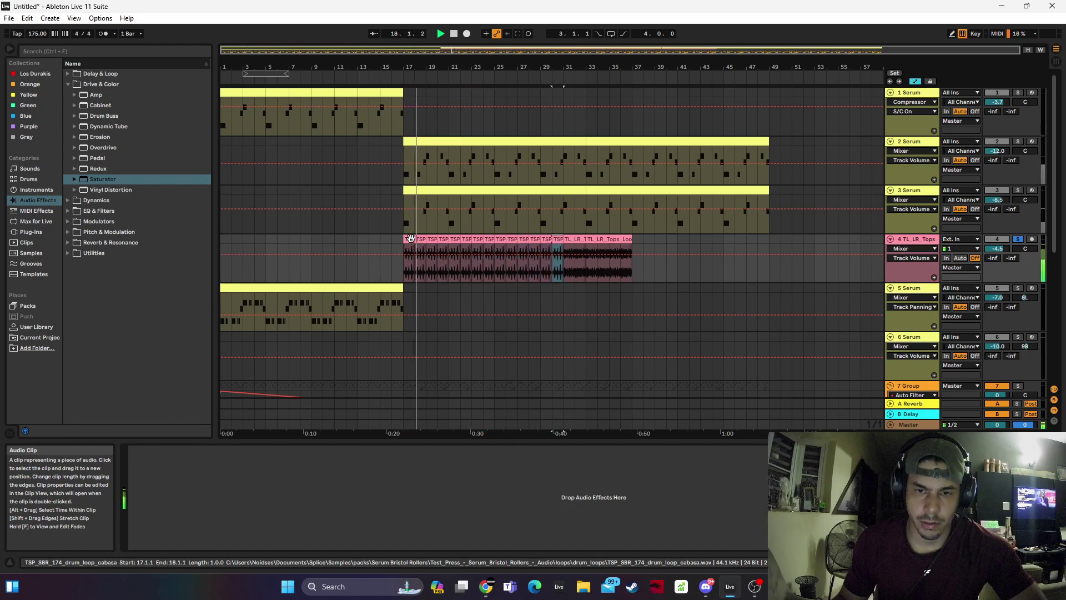
Turn off solo on track 4 and extend the repeated cabasa loops to bar 49 during playback
click(1018, 239)
key(space)
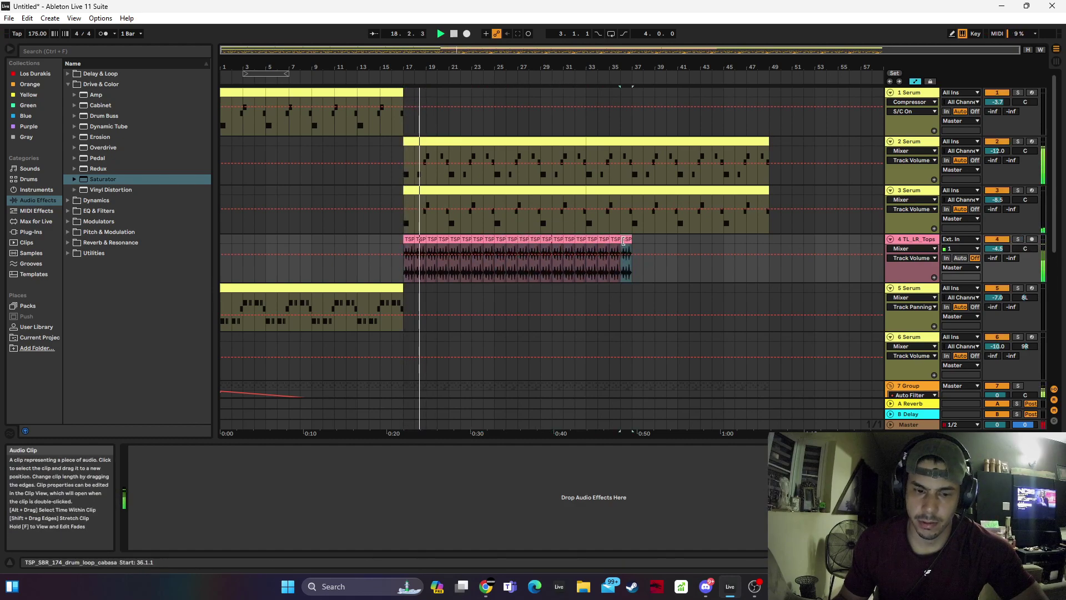
key(ctrl+d)
key(ctrl+d)
key(ctrl+d)
key(ctrl+d)
key(ctrl+d)
key(ctrl+d)
key(ctrl+d)
key(ctrl+d)
key(ctrl+d)
key(ctrl+d)
key(ctrl+d)
key(ctrl+d)
Reverse the cabasa audio on track 4 between 24.3.1 and 25.1.1 and play it back from bar 23
click(408, 239)
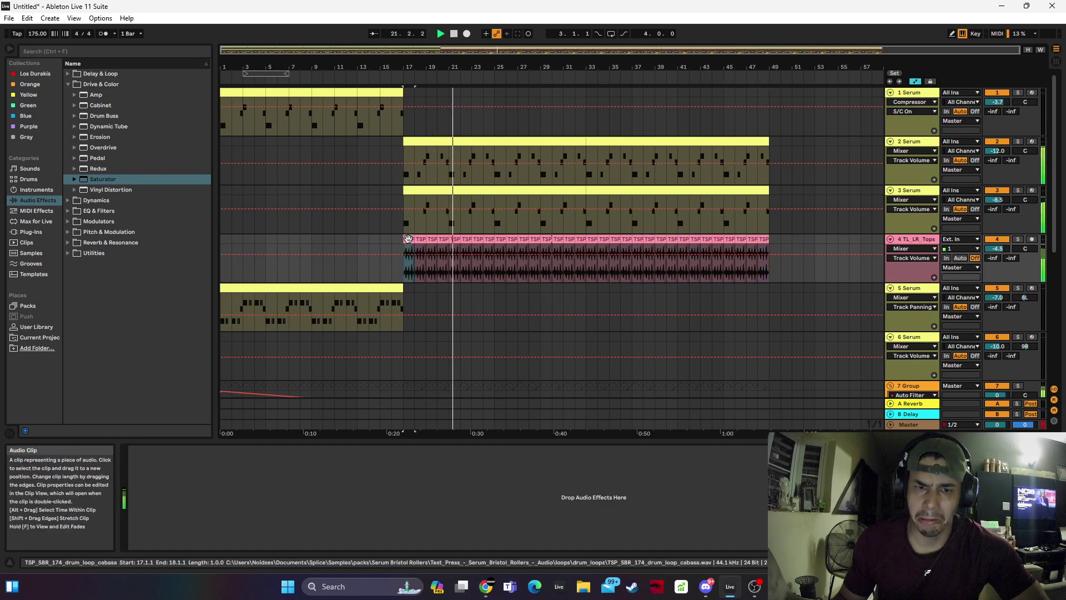
drag(453, 66, 472, 66)
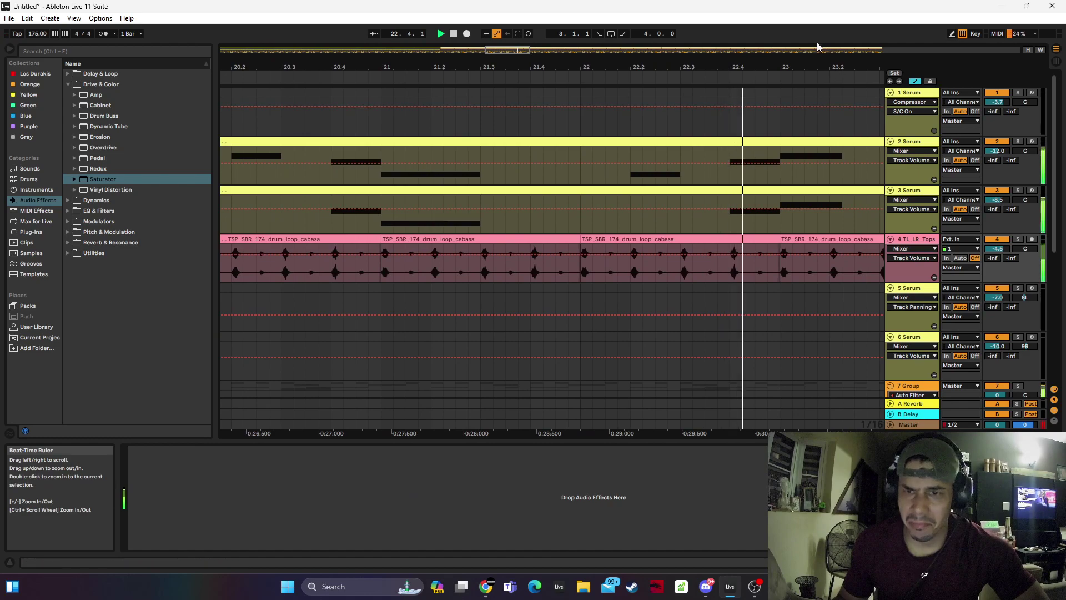
drag(800, 66, 404, 67)
key(space)
mouse_move(514, 269)
mouse_down()
mouse_move(550, 245)
mouse_move(517, 266)
mouse_up()
key(r)
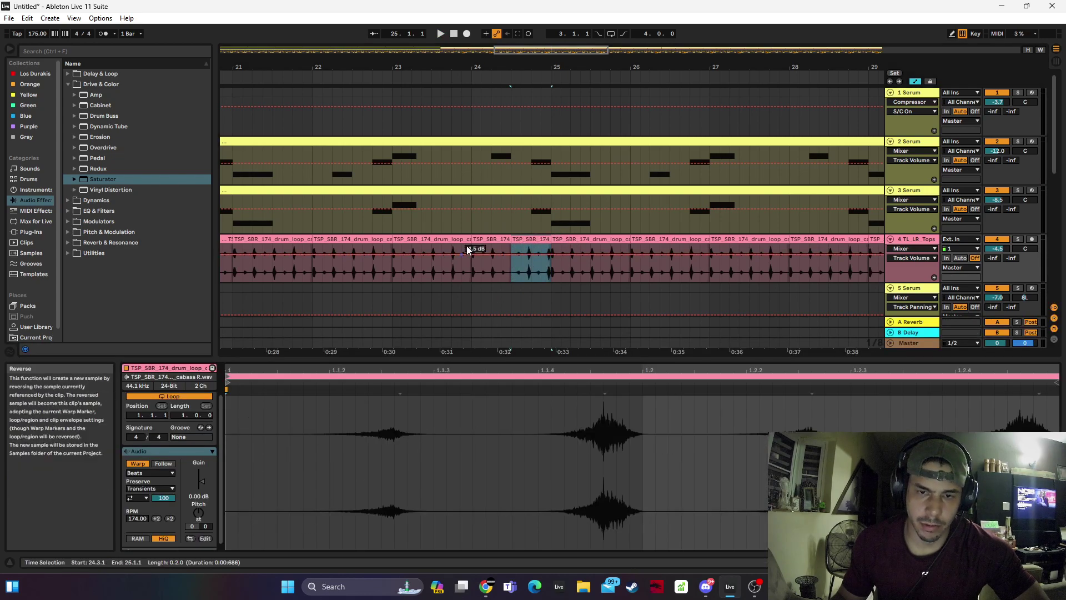
click(460, 239)
key(space)
click(999, 562)
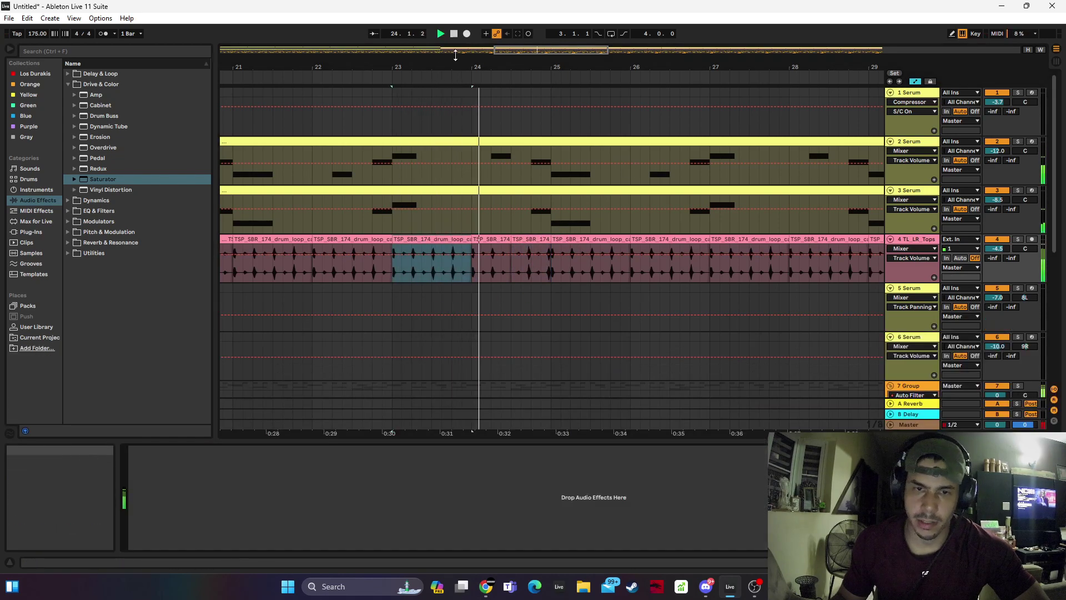
Duplicate the cabasa clips spanning bars 17 to 25 on track 4 three times
drag(482, 67, 512, 44)
click(507, 239)
shift+click(347, 239)
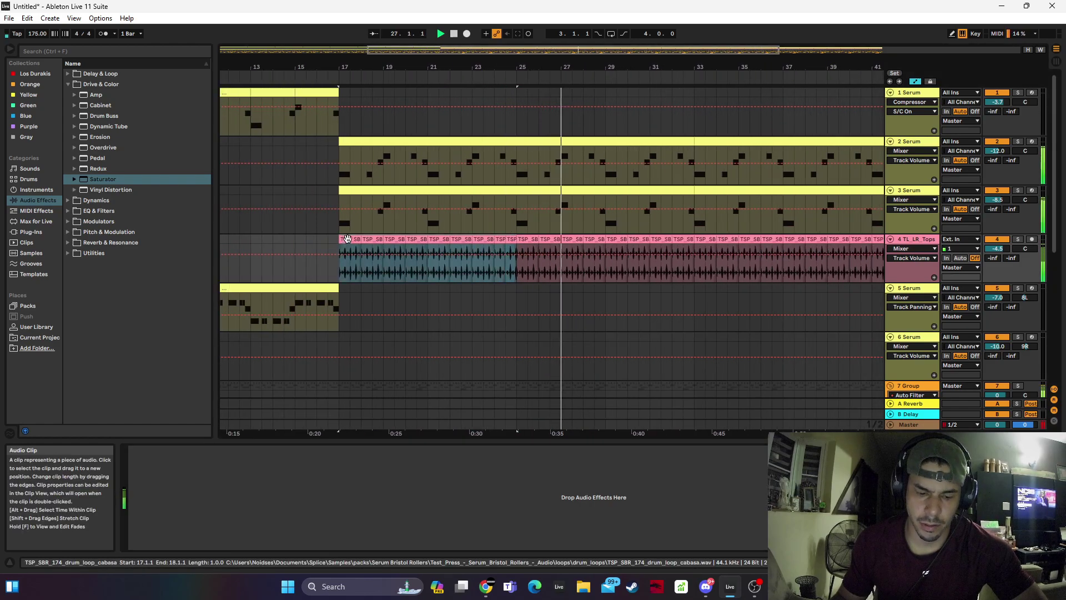
key(ctrl+d)
key(ctrl+d)
key(ctrl+d)
Examine and listen to the drum group's clips around the transition into bar 17
scroll(339, 228, down, 5)
drag(316, 70, 632, 55)
drag(481, 67, 495, 158)
click(268, 314)
key(space)
key(space)
key(space)
drag(347, 67, 613, 68)
click(369, 289)
key(space)
key(space)
drag(373, 67, 433, 62)
click(281, 256)
key(space)
drag(357, 79, 350, 117)
key(space)
drag(350, 66, 609, 65)
key(space)
key(space)
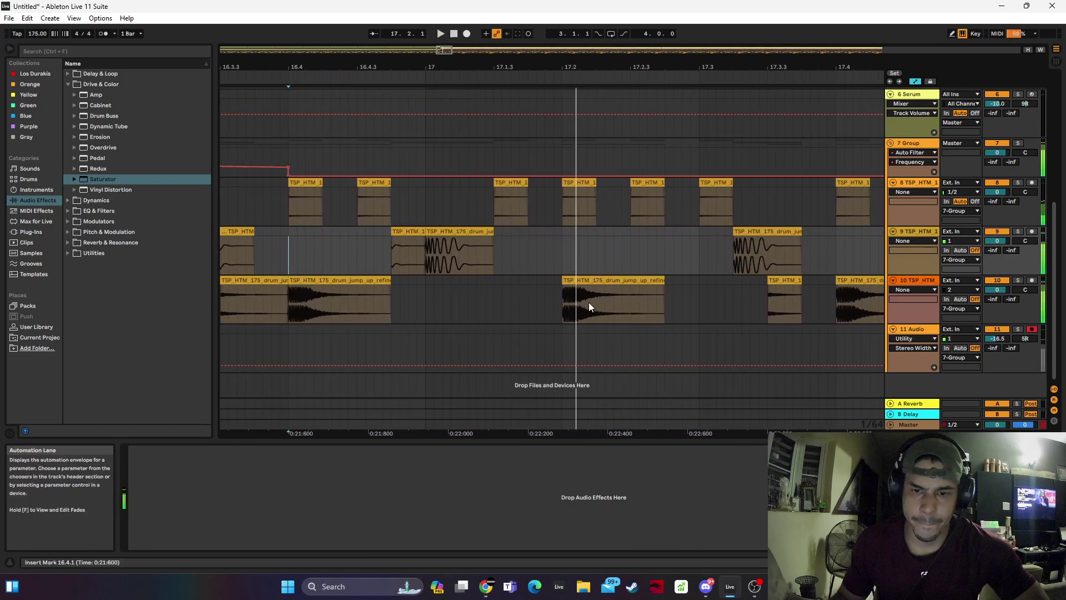
Copy the track 9 drum clip at 17.1.1 to just before 17.1.4, trim its end to 17.2 and play it
click(479, 232)
drag(478, 232, 550, 235)
click(483, 228)
key(space)
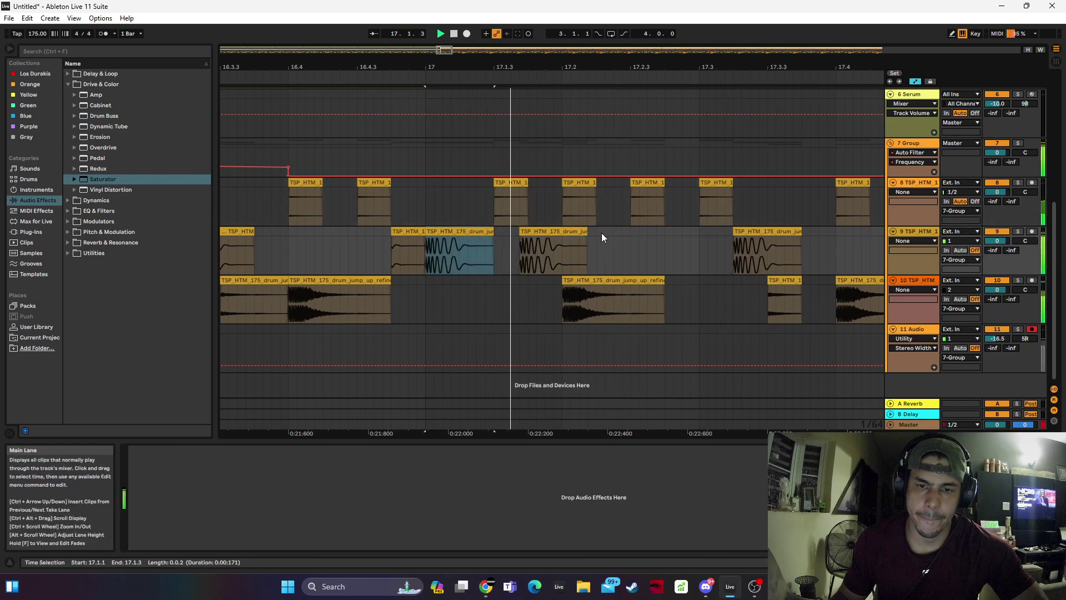
drag(587, 250, 562, 250)
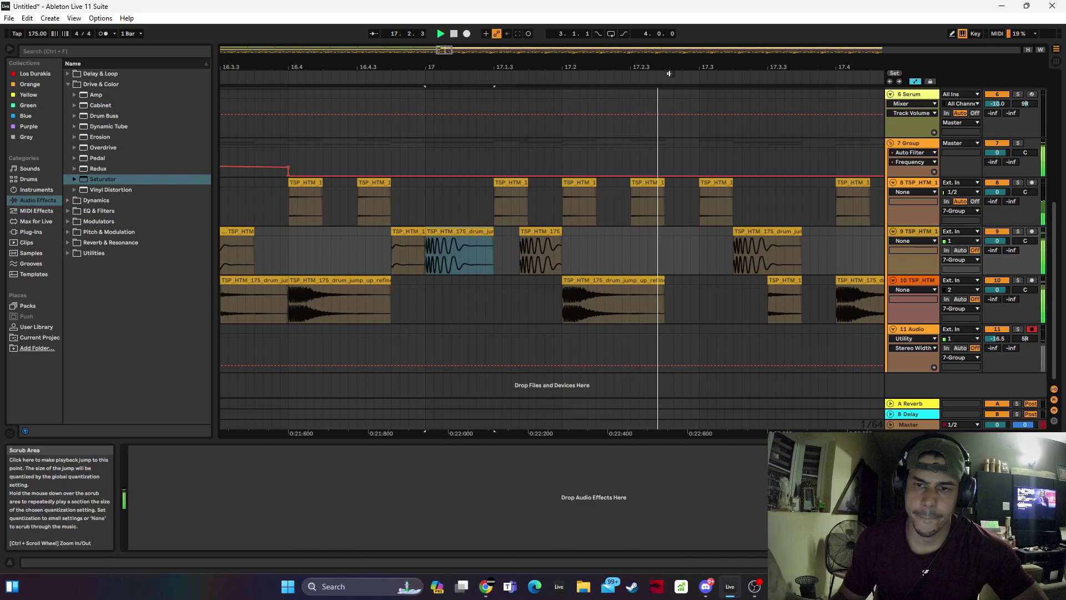
key(space)
Copy the shortened track 9 drum clip to 17.2.3 and play the pattern from 17.1.1
drag(669, 73, 511, 75)
drag(392, 231, 490, 235)
click(295, 232)
key(space)
key(space)
click(284, 231)
key(space)
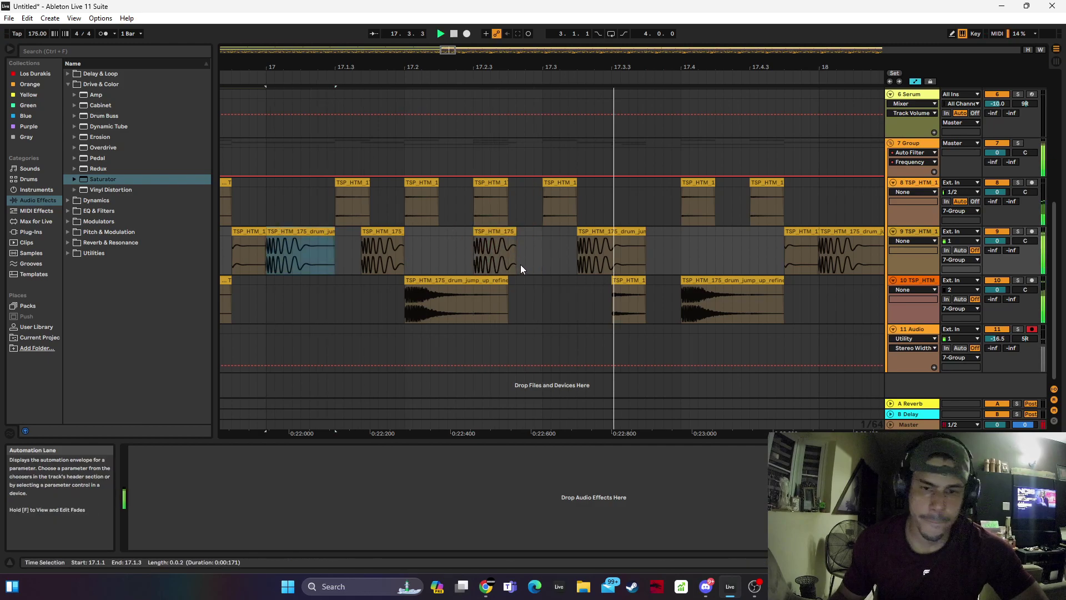
Extend the end of the track 9 drum clip at 17.2.3 to 17.3 and replay the pattern from 17.1.1
click(511, 233)
drag(545, 240, 547, 240)
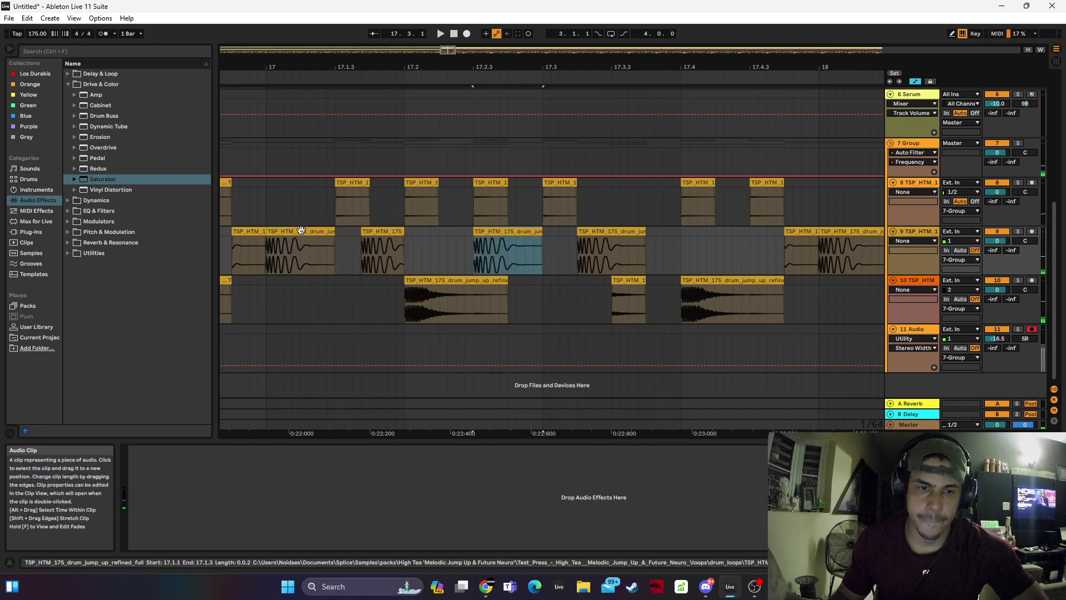
click(300, 232)
key(space)
drag(545, 304, 415, 261)
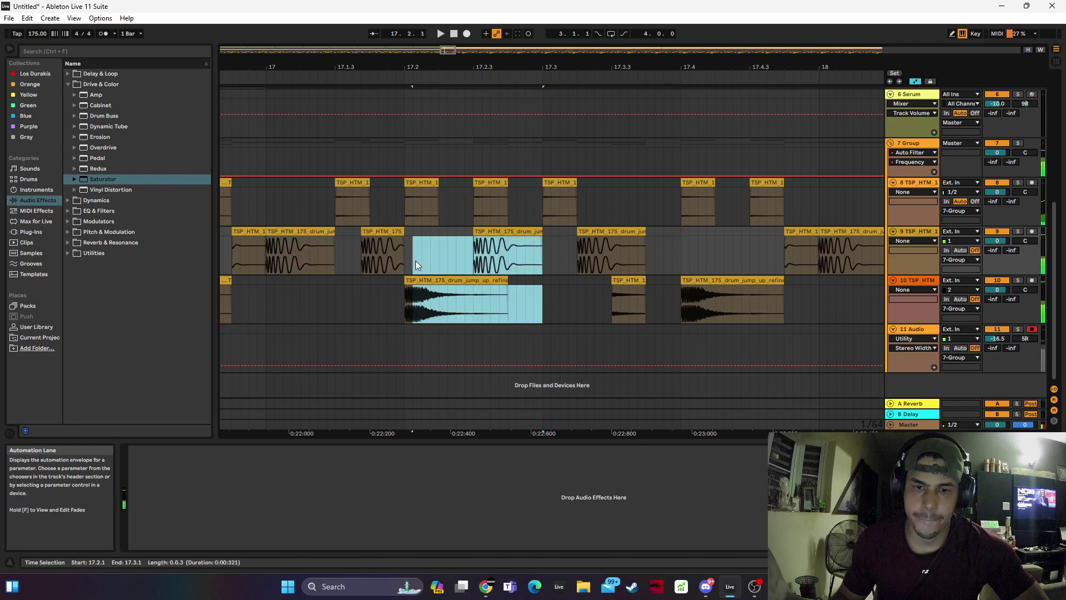
click(525, 232)
Duplicate the bar 17 to 18 drum section across tracks 8, 9 and 10 eight times, out to bar 26
drag(819, 290, 271, 187)
key(space)
key(ctrl+d)
key(ctrl+d)
key(ctrl+d)
key(ctrl+d)
key(ctrl+d)
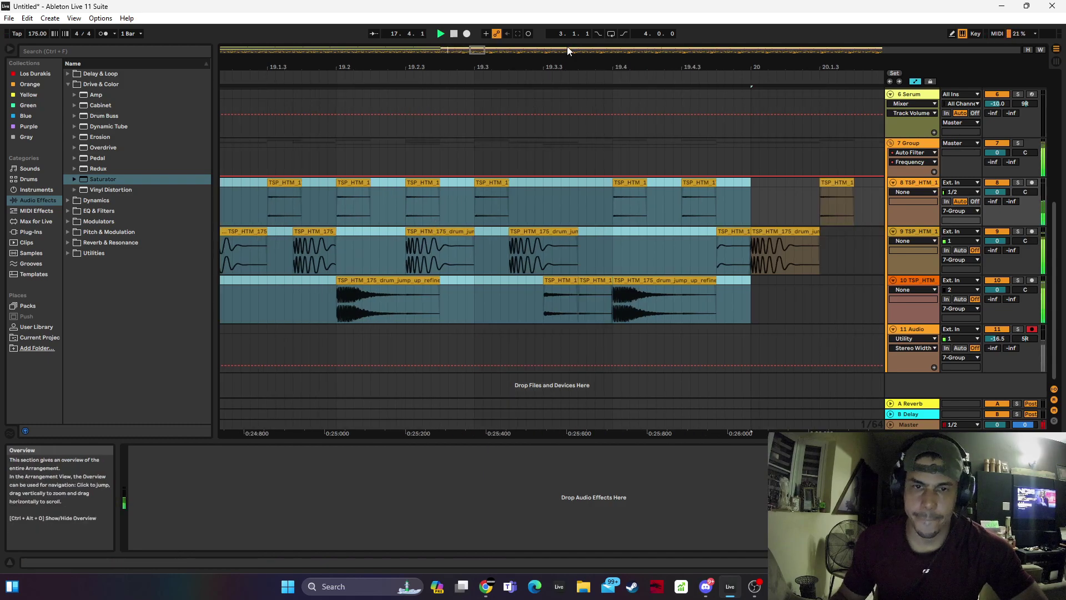
drag(566, 63, 227, 62)
key(ctrl+d)
key(ctrl+d)
key(ctrl+d)
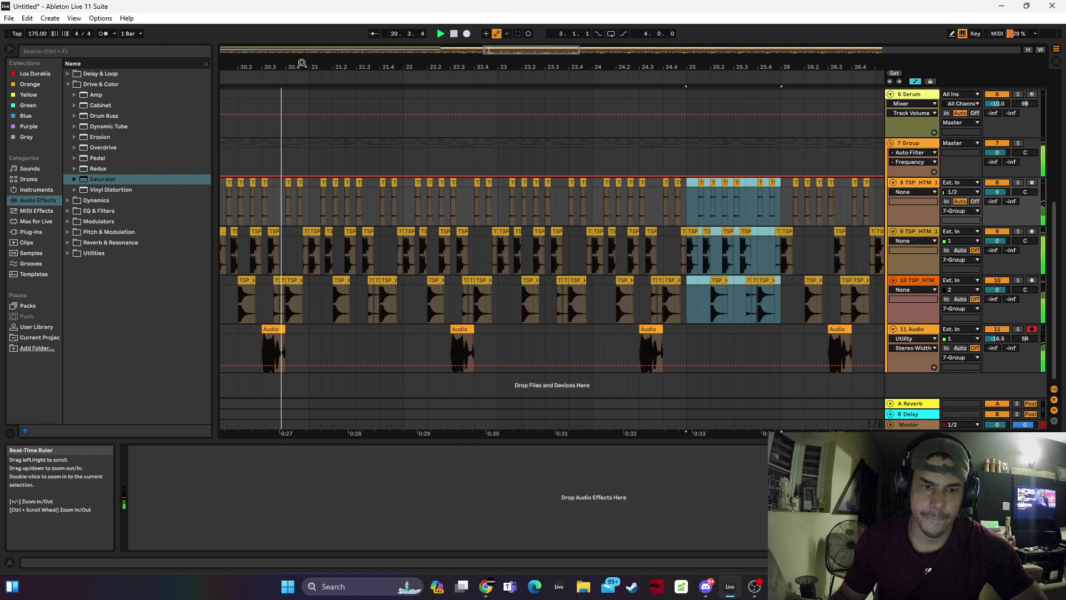
drag(302, 63, 680, 63)
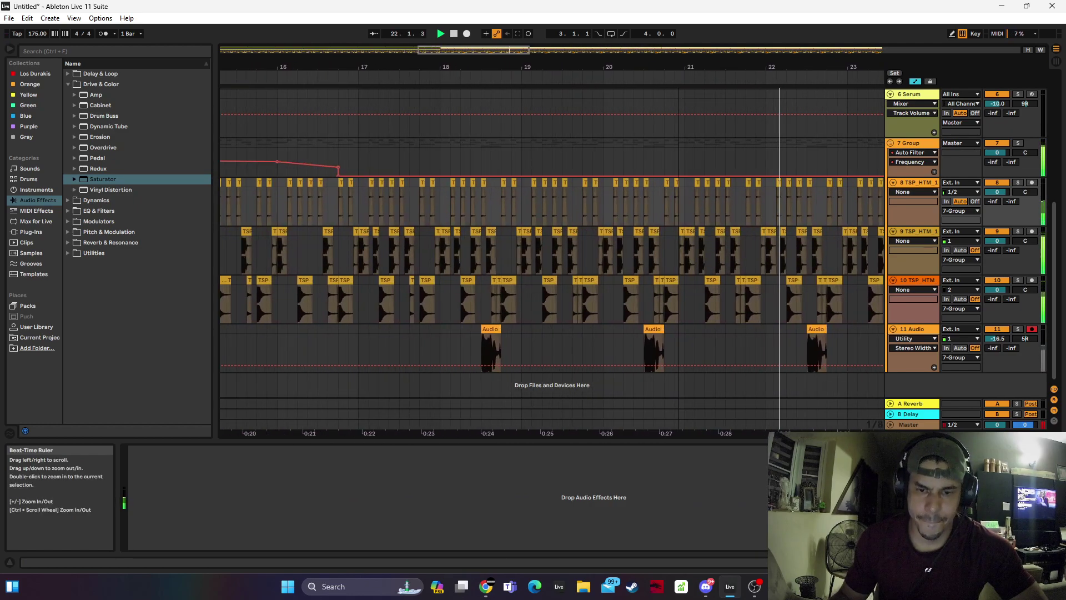
Undo all the duplications of the bar 17 to 18 drum section on tracks 8 to 10
key(ctrl+z)
key(ctrl+z)
key(ctrl+z)
key(ctrl+z)
key(ctrl+z)
key(ctrl+z)
key(ctrl+z)
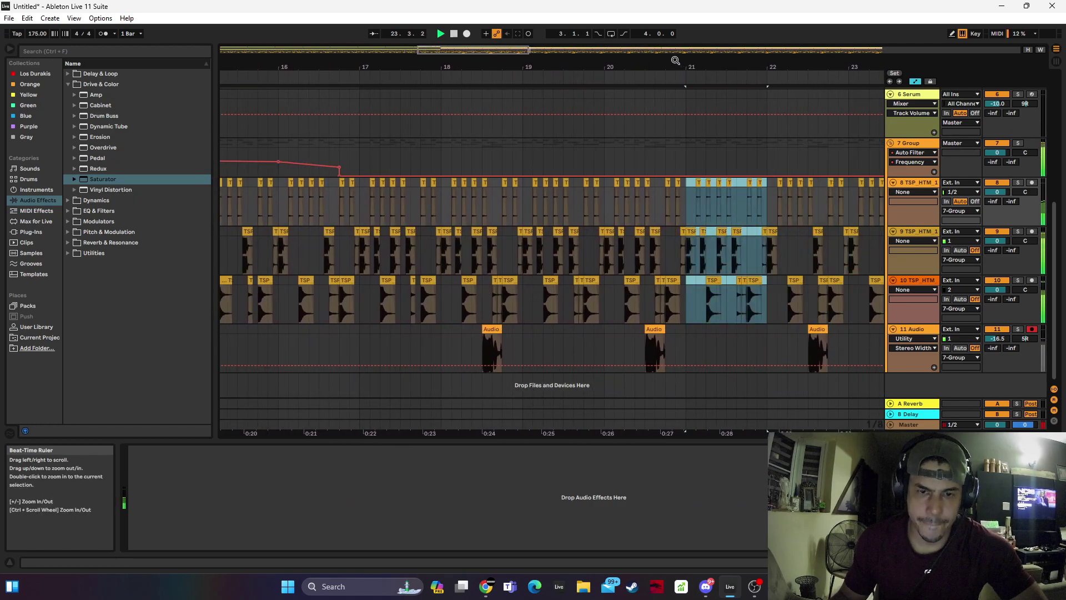
key(ctrl+z)
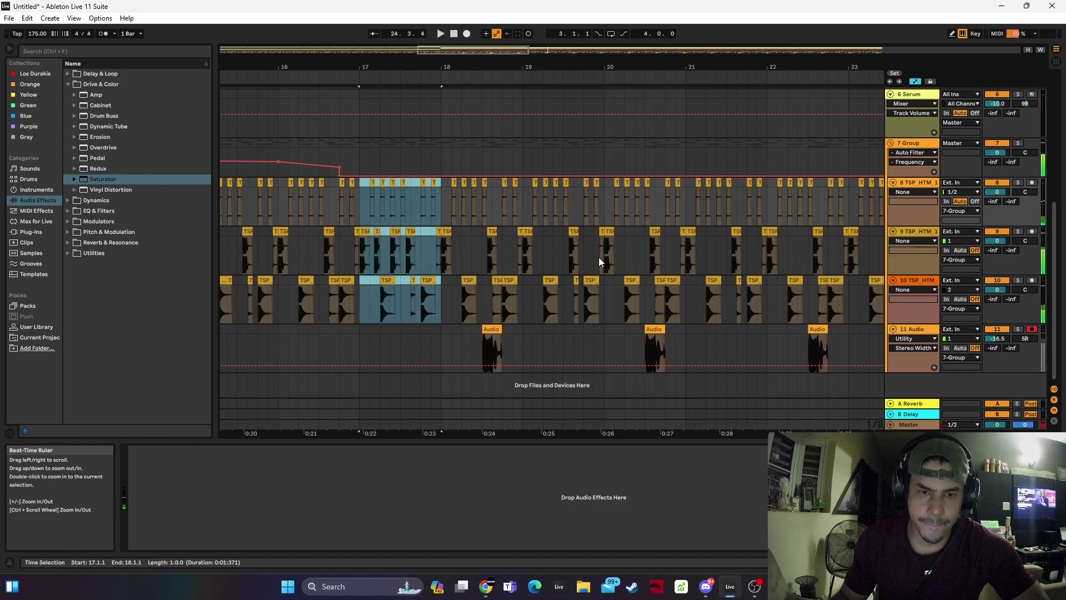
Duplicate track 9's drum pattern from bar 17 repeatedly along the track so it fills the arrangement out to bar 49
drag(442, 248, 361, 232)
key(space)
key(ctrl+d)
key(ctrl+d)
key(ctrl+d)
key(ctrl+d)
key(ctrl+d)
key(ctrl+d)
key(ctrl+d)
key(ctrl+d)
key(ctrl+d)
key(ctrl+d)
key(ctrl+d)
key(ctrl+d)
key(ctrl+d)
drag(539, 69, 525, 11)
key(ctrl+d)
key(ctrl+d)
key(ctrl+d)
key(ctrl+d)
key(ctrl+d)
key(ctrl+d)
key(ctrl+d)
key(ctrl+d)
key(ctrl+d)
key(ctrl+d)
key(ctrl+d)
key(ctrl+d)
key(ctrl+d)
key(ctrl+d)
key(ctrl+d)
key(ctrl+d)
key(ctrl+d)
key(ctrl+d)
key(ctrl+d)
key(ctrl+z)
drag(508, 65, 439, 86)
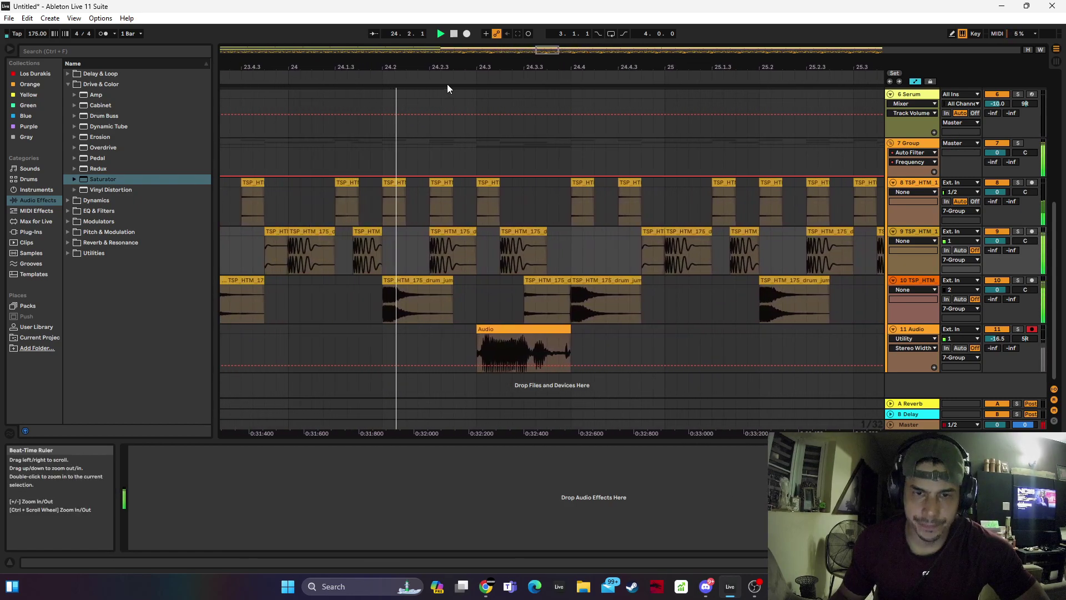
drag(435, 234, 366, 230)
key(ctrl+z)
Play the arrangement from 16.1.1, then stop and play it from the start
drag(408, 69, 408, 33)
click(398, 254)
key(space)
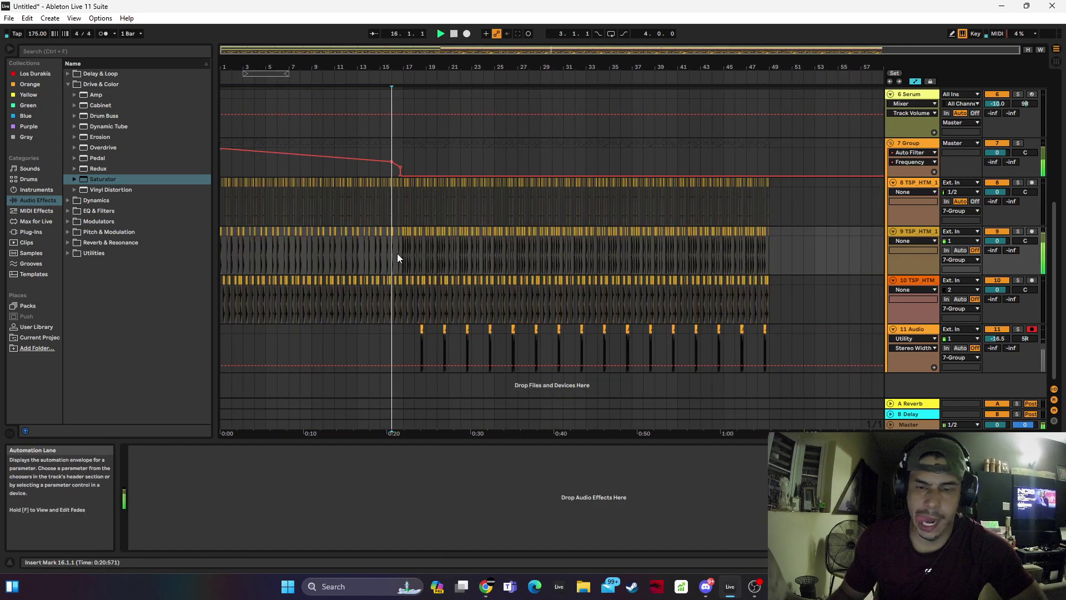
click(454, 34)
click(454, 34)
key(space)
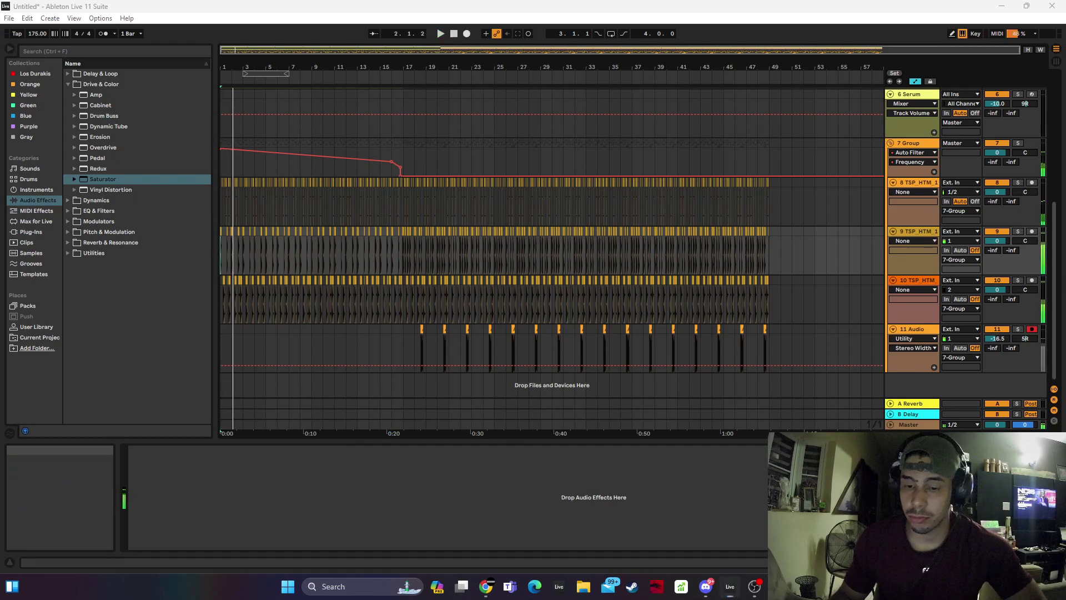
Switch to the Splice app, search for "impact" and preview FF_ET_impact_stomp.wav
click(762, 584)
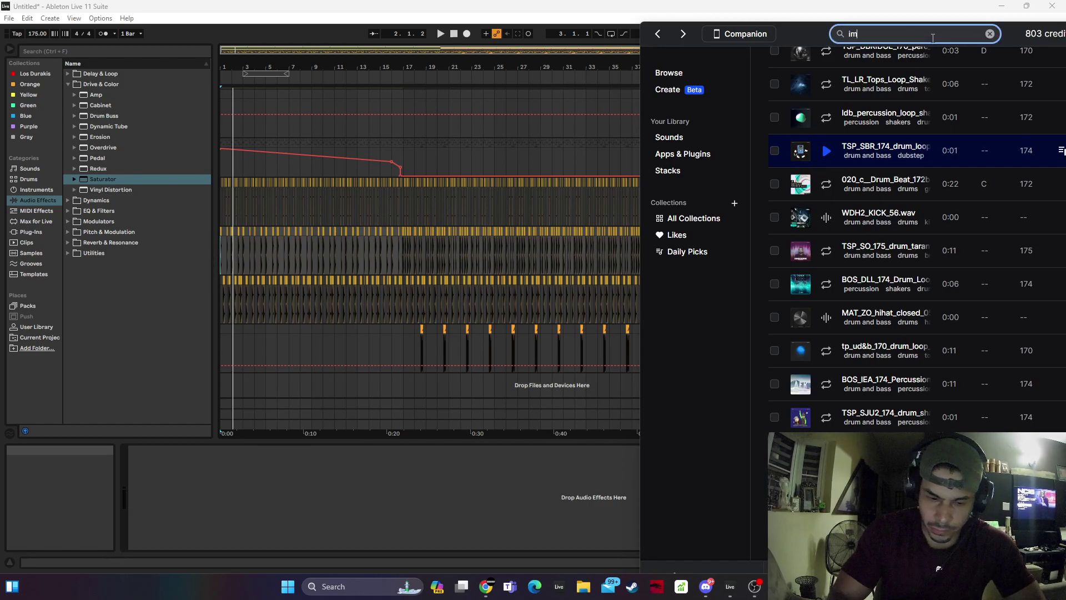
key(Return)
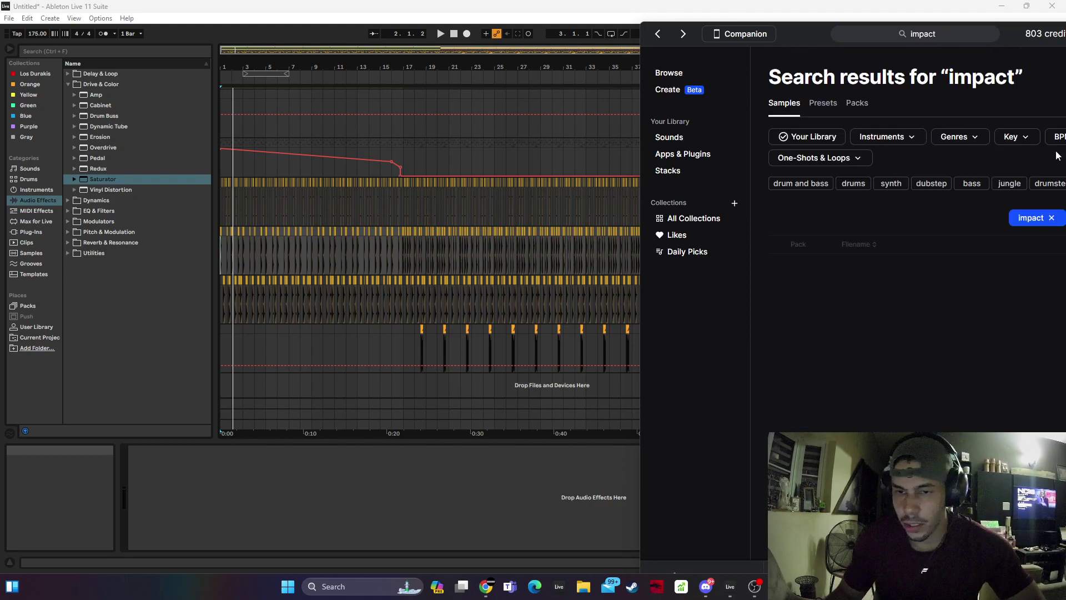
click(826, 304)
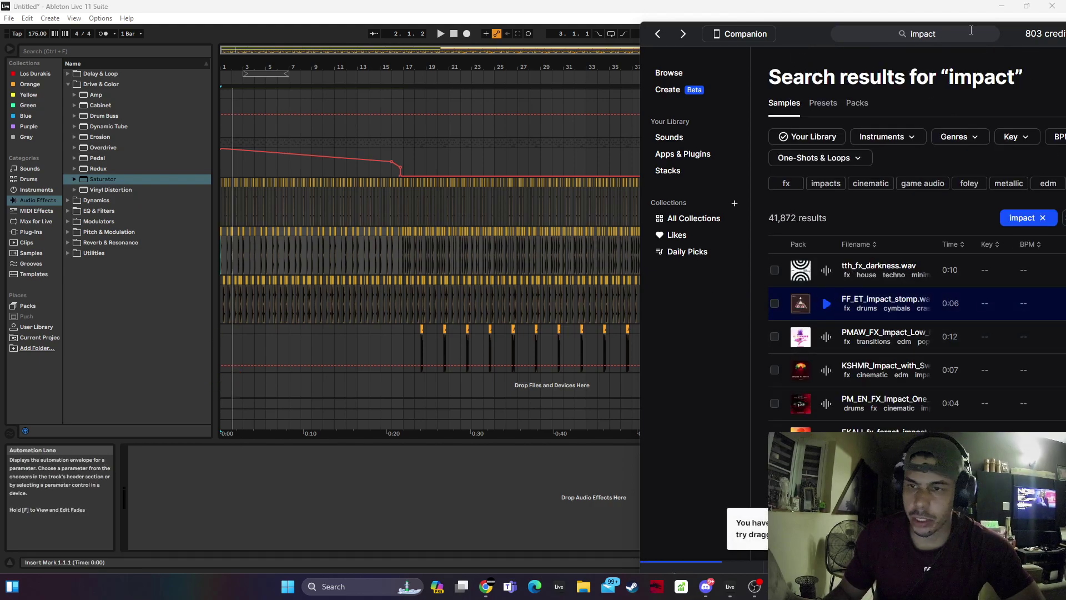
Get FF_ET_impact_stomp.wav for 1 credit and place it at bar 1 on a new audio track below track 11
drag(1001, 32, 828, 60)
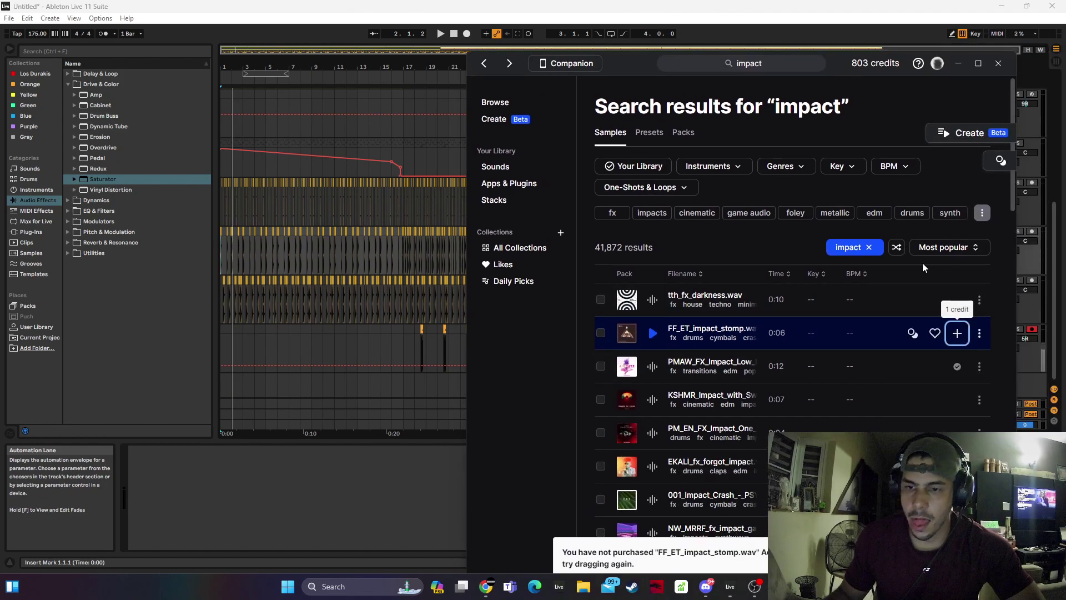
drag(641, 59, 786, 32)
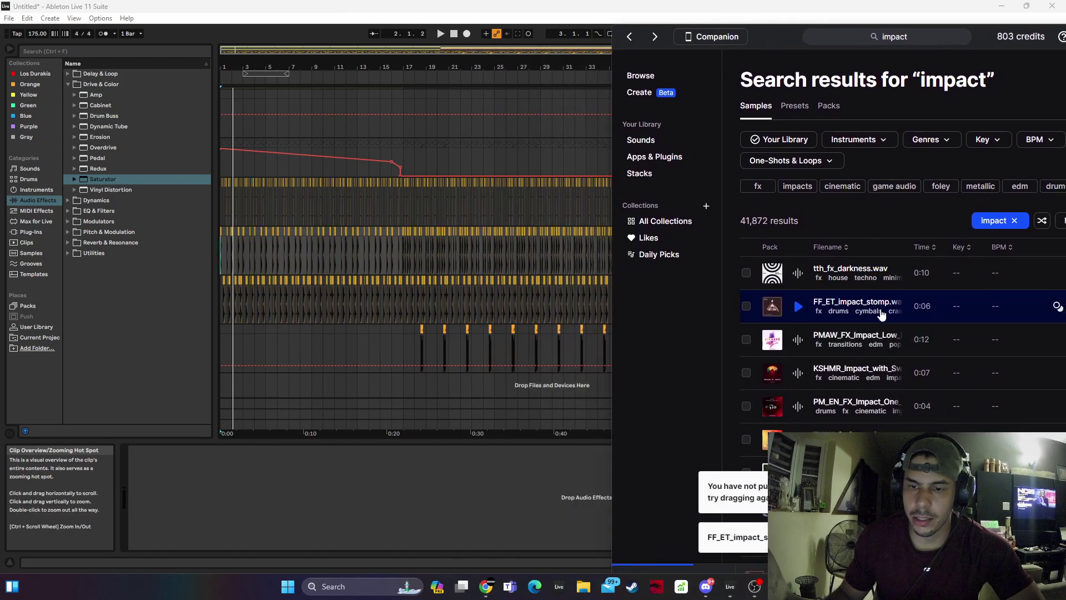
drag(882, 315, 230, 384)
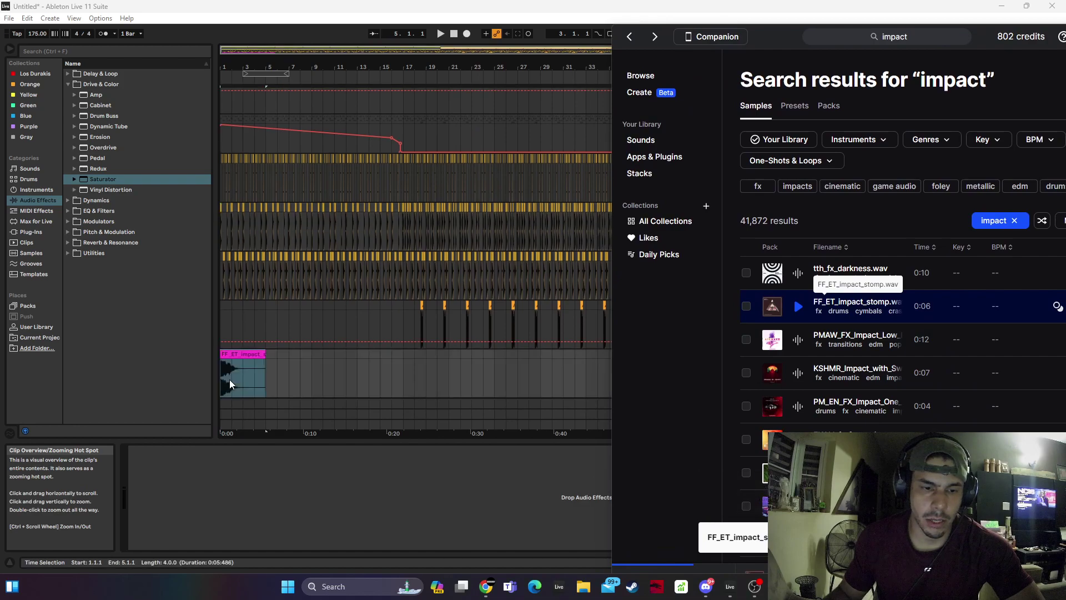
Lower the volume of the impact track 12 to -11.5 dB while playing from the start
click(240, 355)
drag(1002, 362, 1003, 407)
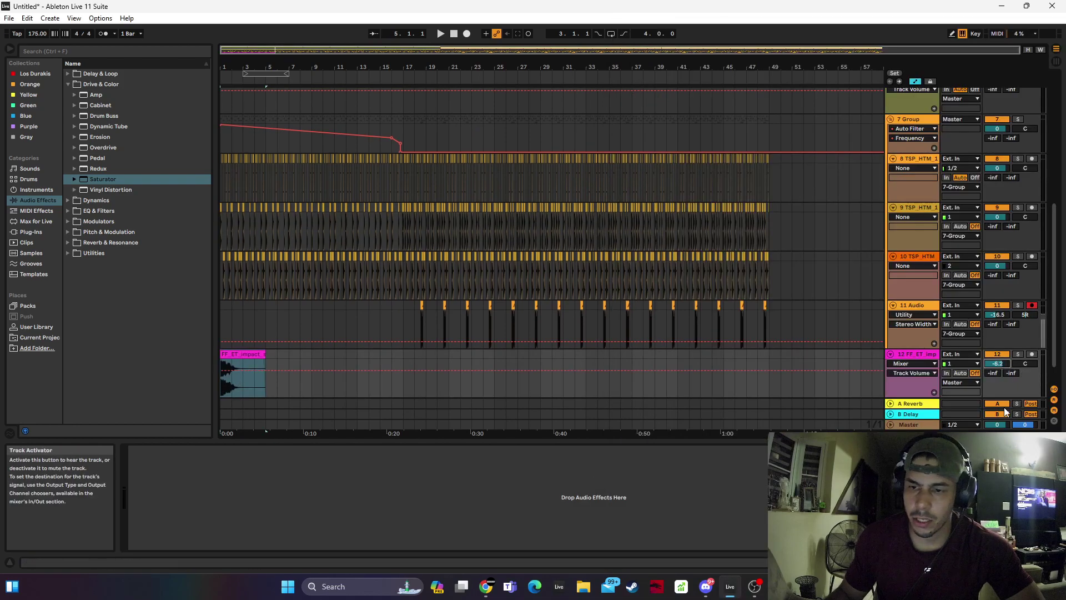
key(space)
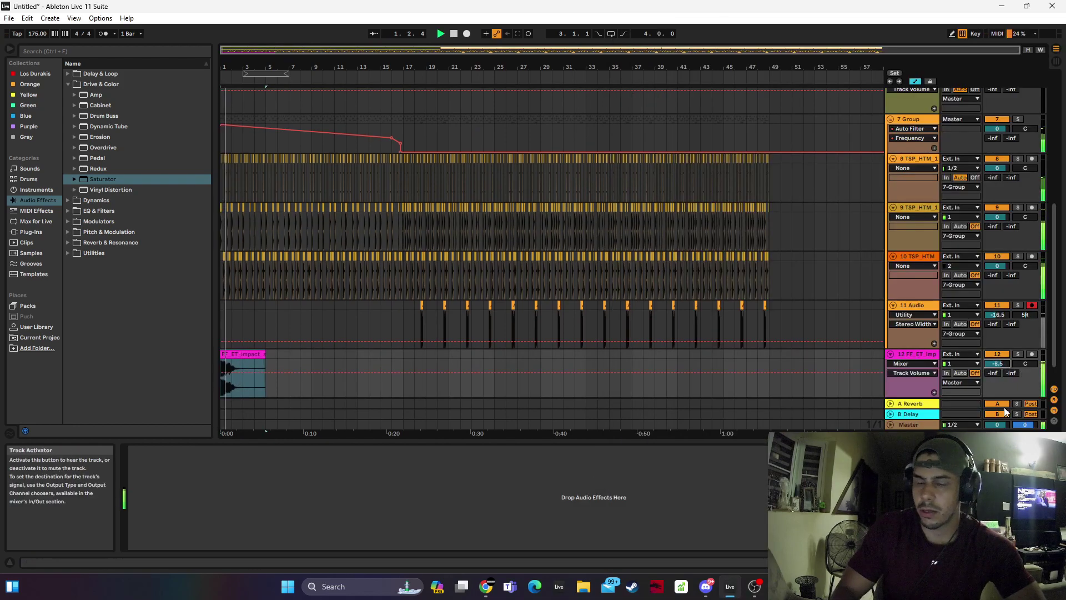
key(space)
key(space)
key(Down)
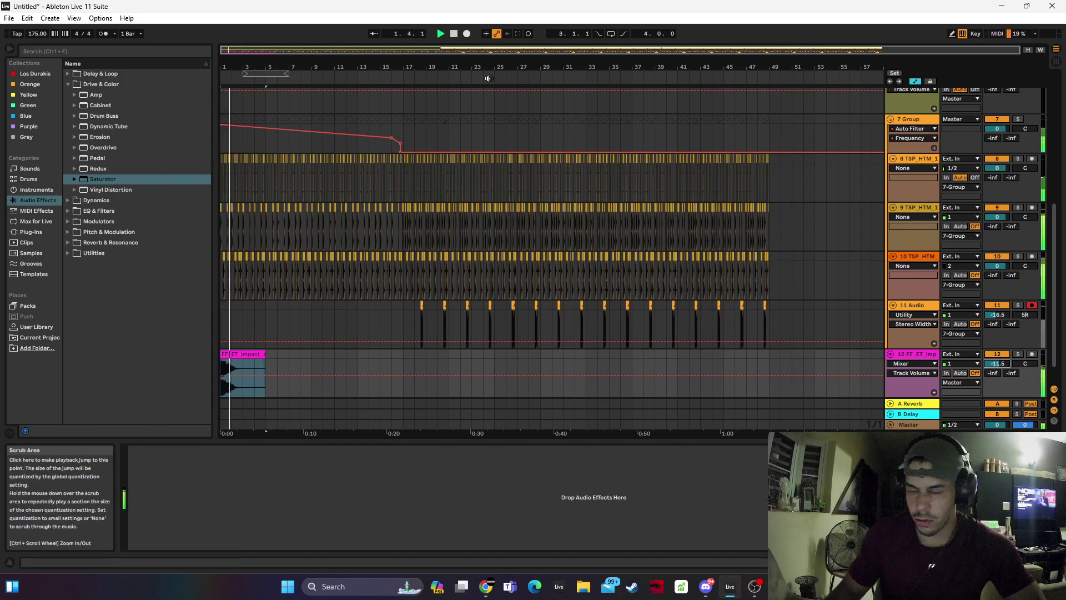
Open the FF_ET_impact_stomp clip, turn its Warp off and on again to set it to 175 BPM, and replay it
click(255, 353)
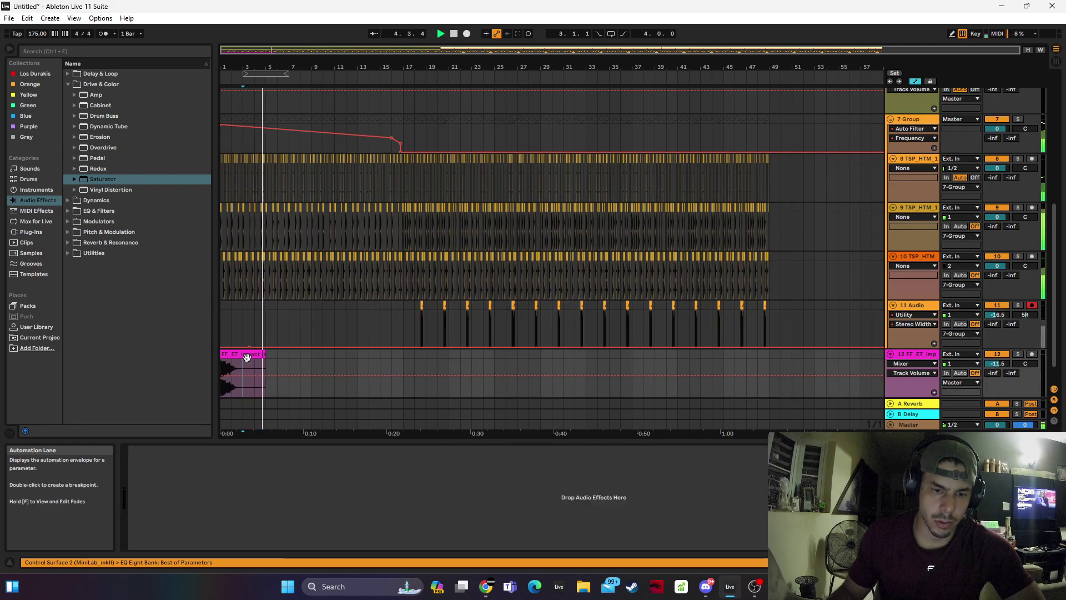
double_click(250, 353)
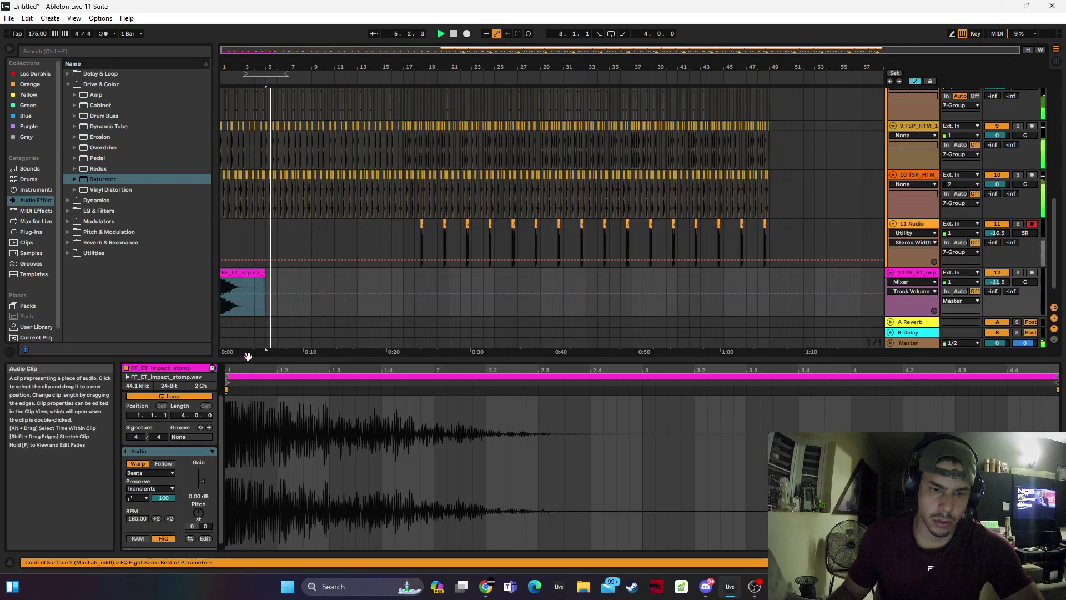
double_click(143, 462)
key(space)
key(space)
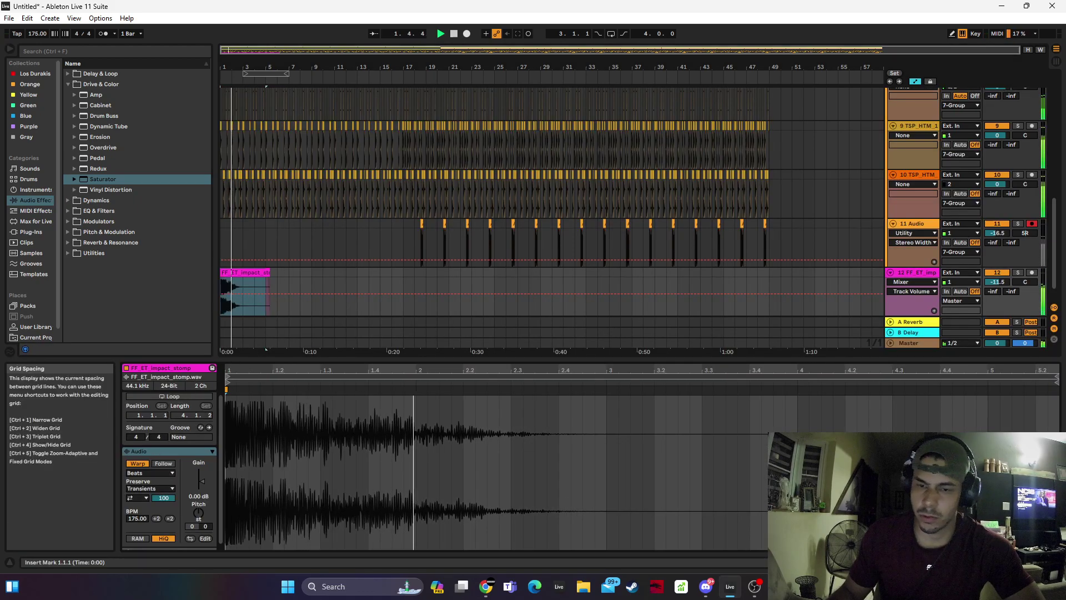
click(1010, 562)
key(space)
Return to Splice, preview PMAW_FX_Impact_Low_Filter.wav and place it at bar 1 on track 12, replacing the stomp impact
click(755, 586)
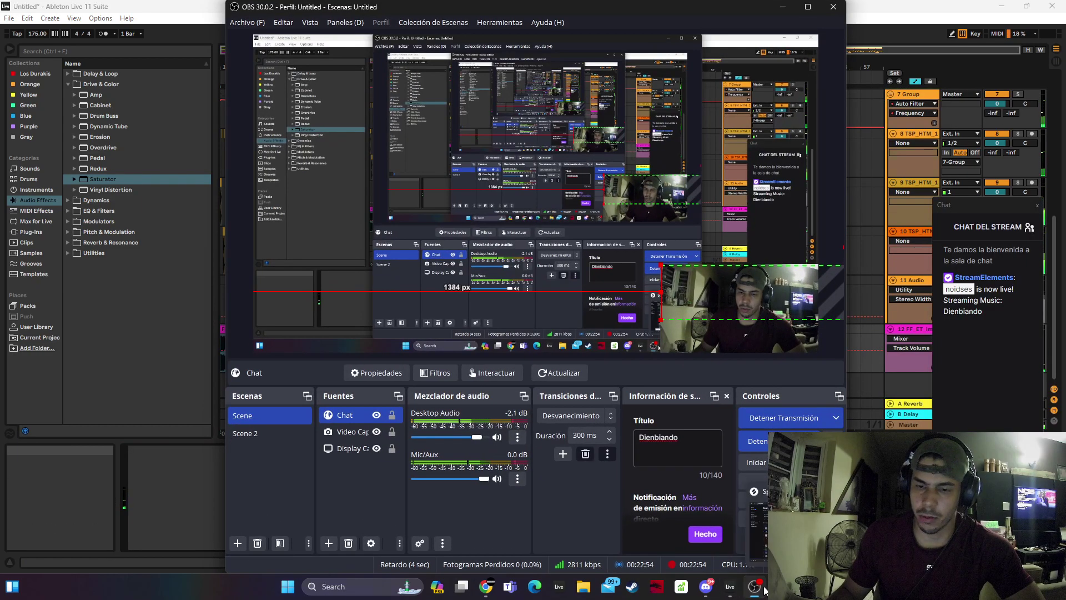
click(754, 586)
click(779, 587)
click(798, 345)
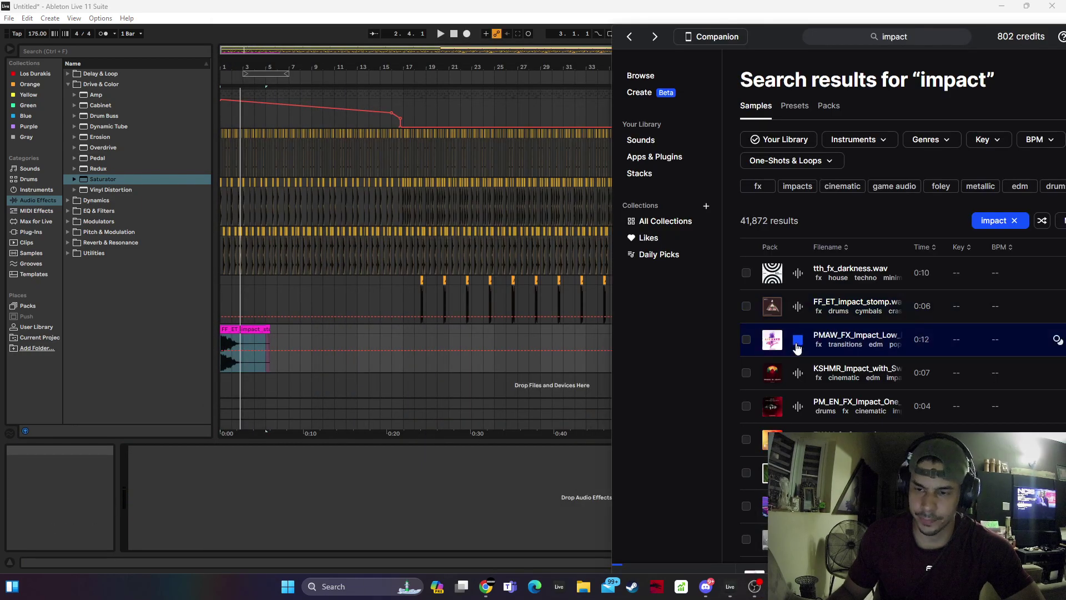
drag(798, 35, 658, 54)
drag(812, 357, 241, 333)
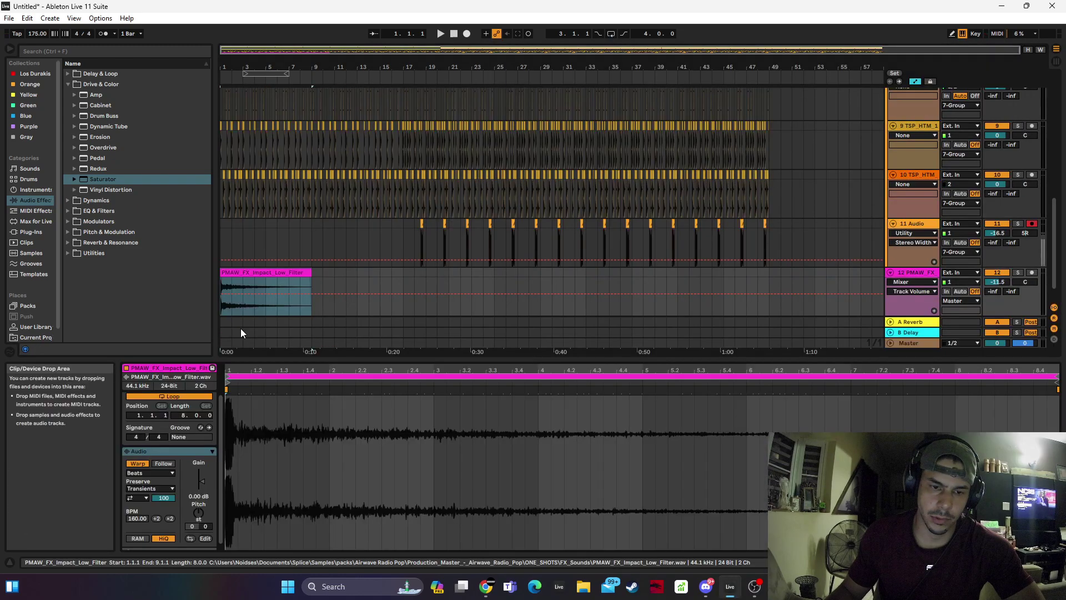
Turn the new impact clip's Warp off and on to set it to 175 BPM, and set track 12's volume to -10.5 dB
click(138, 463)
click(139, 463)
key(space)
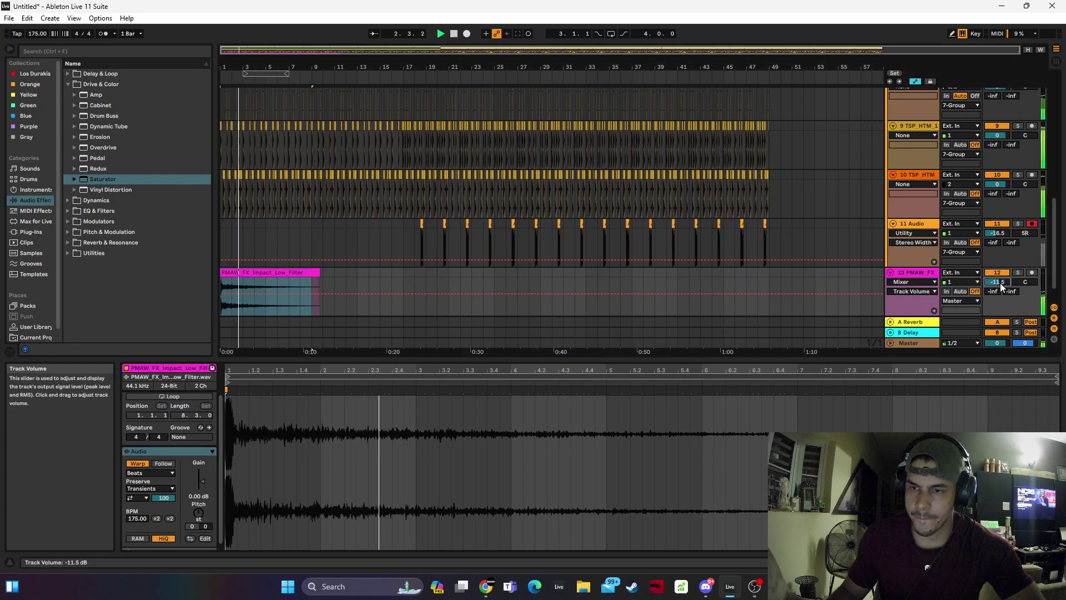
drag(1000, 285, 1001, 281)
click(988, 562)
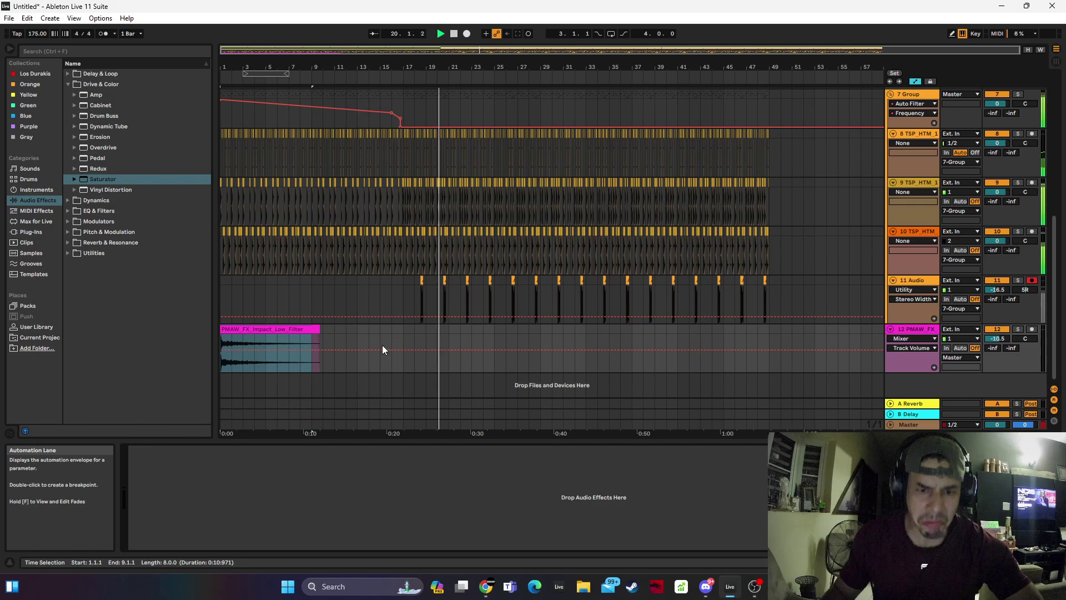
Shorten the track 9 drum clip at 24.2.3, add a short copy of it at 24.2.4 and play from 24.2.1
click(392, 335)
scroll(419, 310, down, 5)
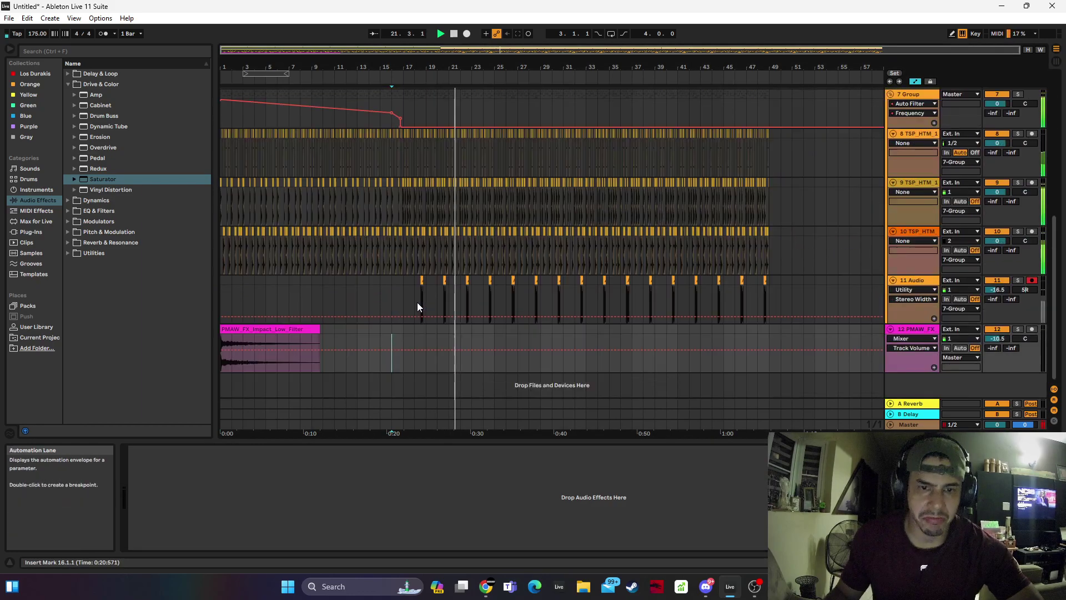
drag(462, 54, 462, 111)
key(space)
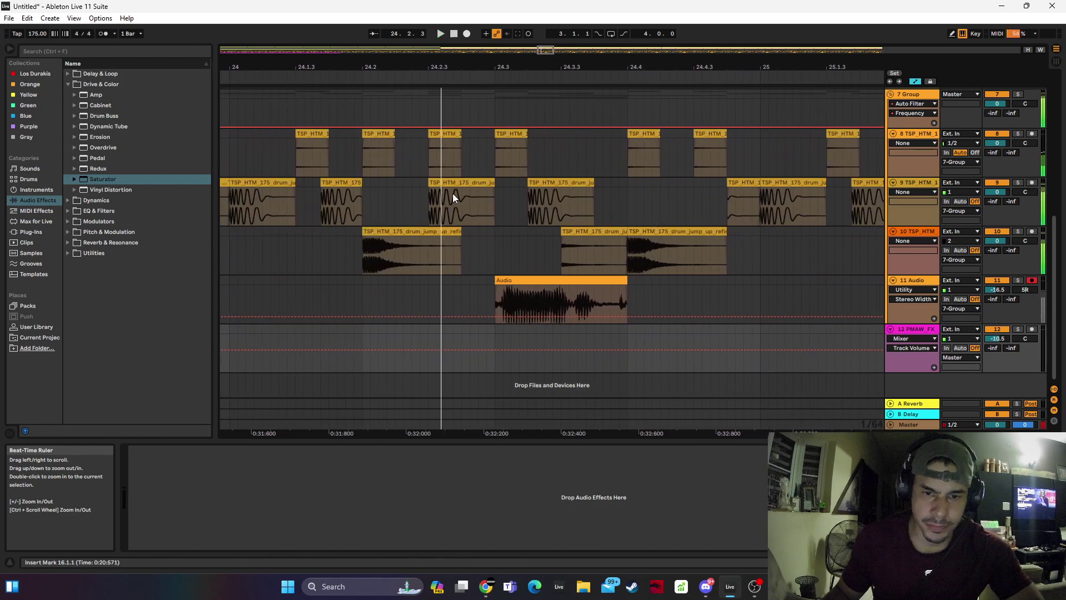
drag(429, 182, 487, 182)
drag(428, 207, 501, 184)
key(space)
key(space)
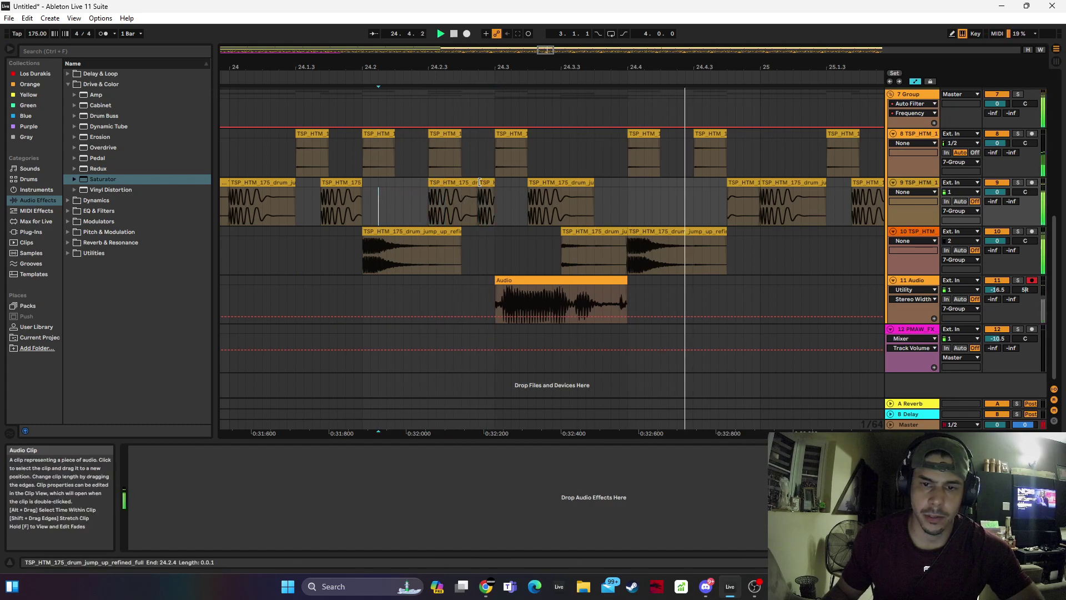
click(469, 192)
click(371, 195)
key(space)
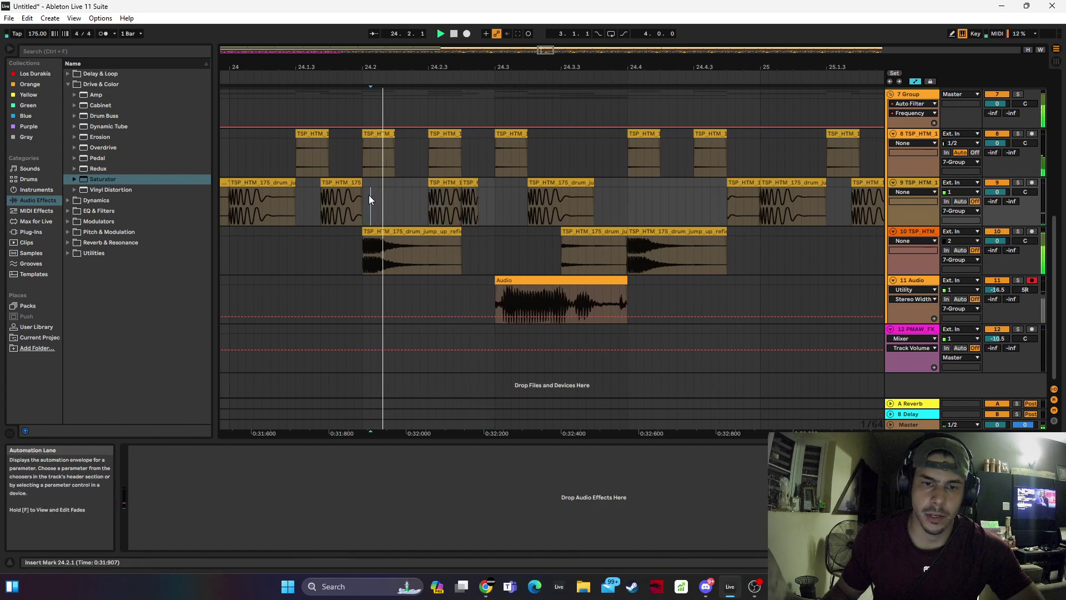
Duplicate the short track 9 clip at 24.2.4 once so two copies lead up to 24.3, and play the fill
click(472, 183)
key(ctrl+d)
click(321, 190)
key(space)
key(space)
Trim the two short track 9 clips between 24.2.4 and 24.3 to about 21 ms each and replay the fill
click(475, 184)
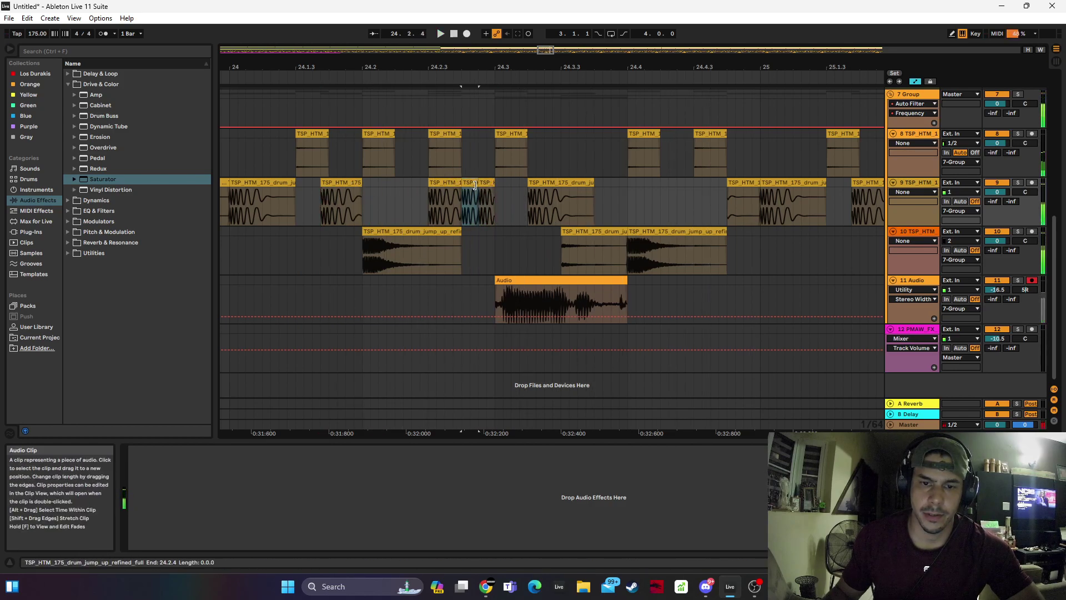
drag(494, 183, 486, 183)
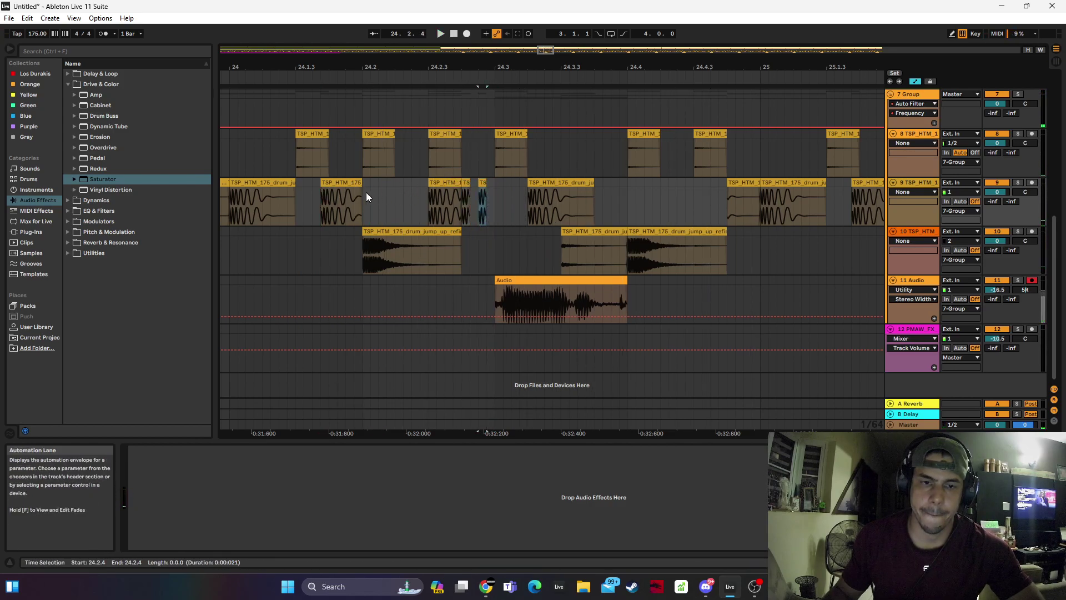
key(space)
Trim the two short track 9 clips further to about 11 ms each and play the pattern from 24.1.3
click(465, 200)
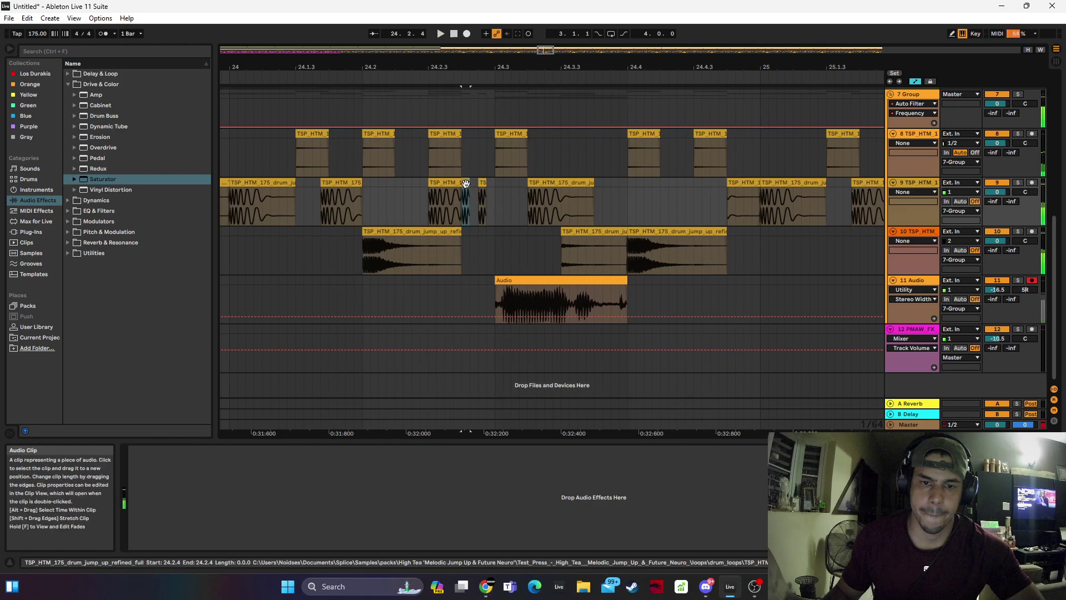
drag(492, 67, 489, 116)
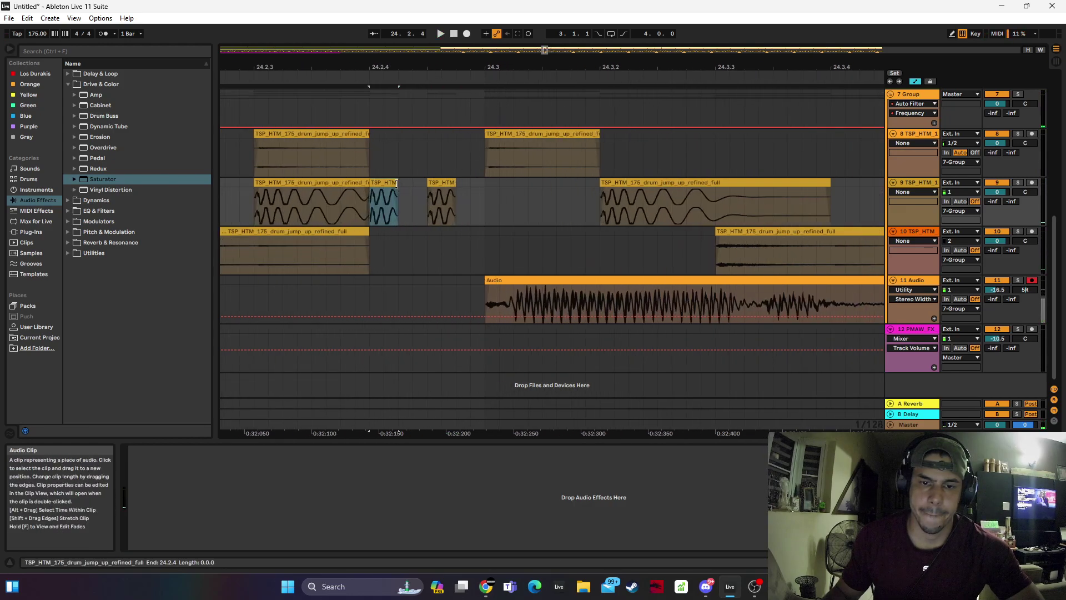
drag(455, 182, 442, 182)
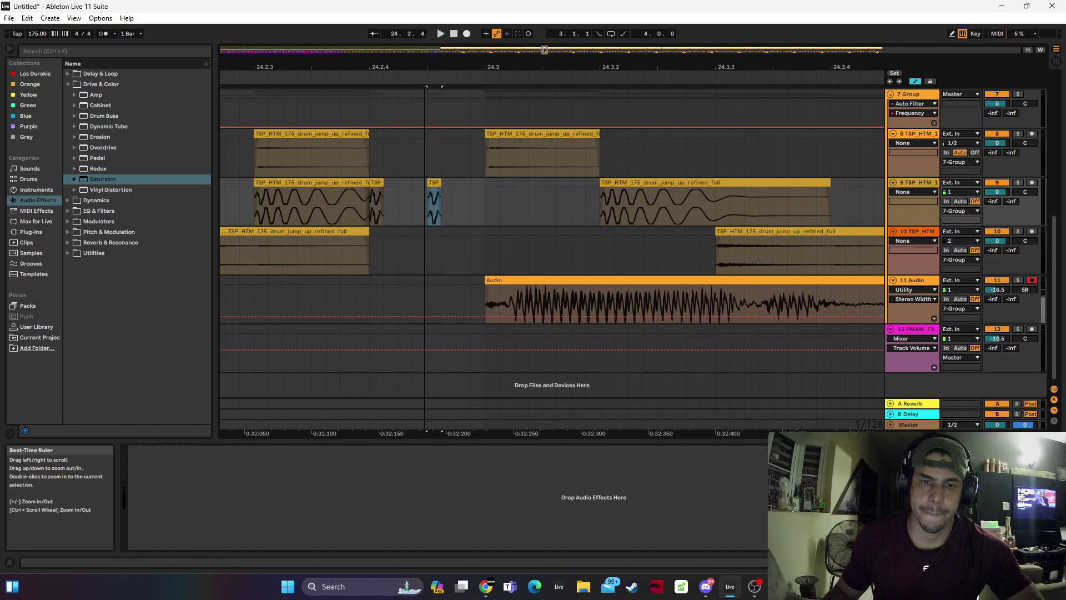
drag(426, 67, 425, 23)
click(293, 200)
key(space)
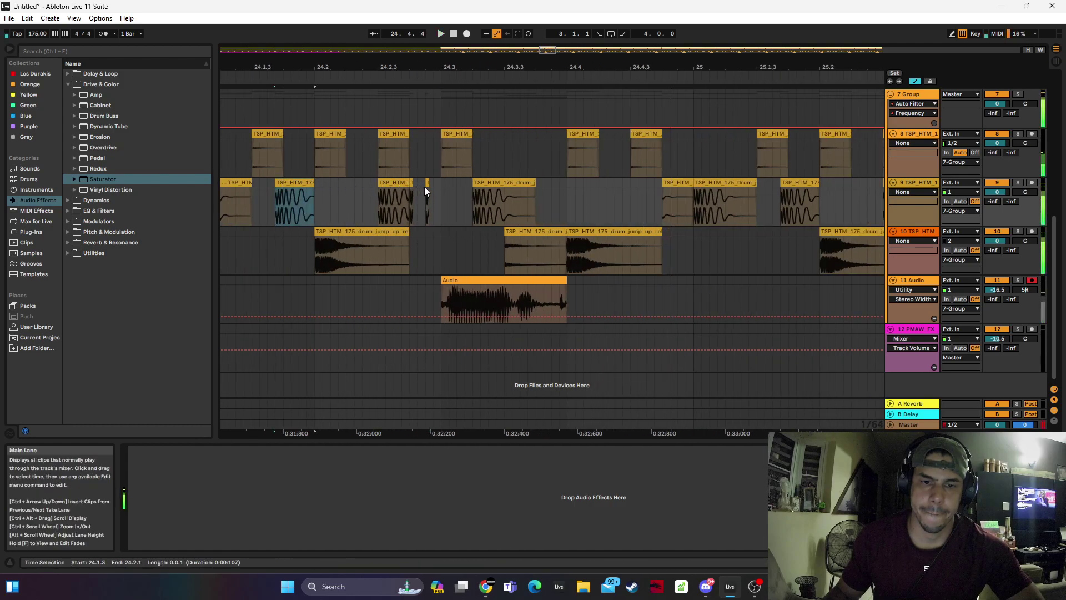
Set the gain of the first tiny track 9 clip after 24.2.4 to -5.82 dB and the second one to -14.5 dB
double_click(411, 189)
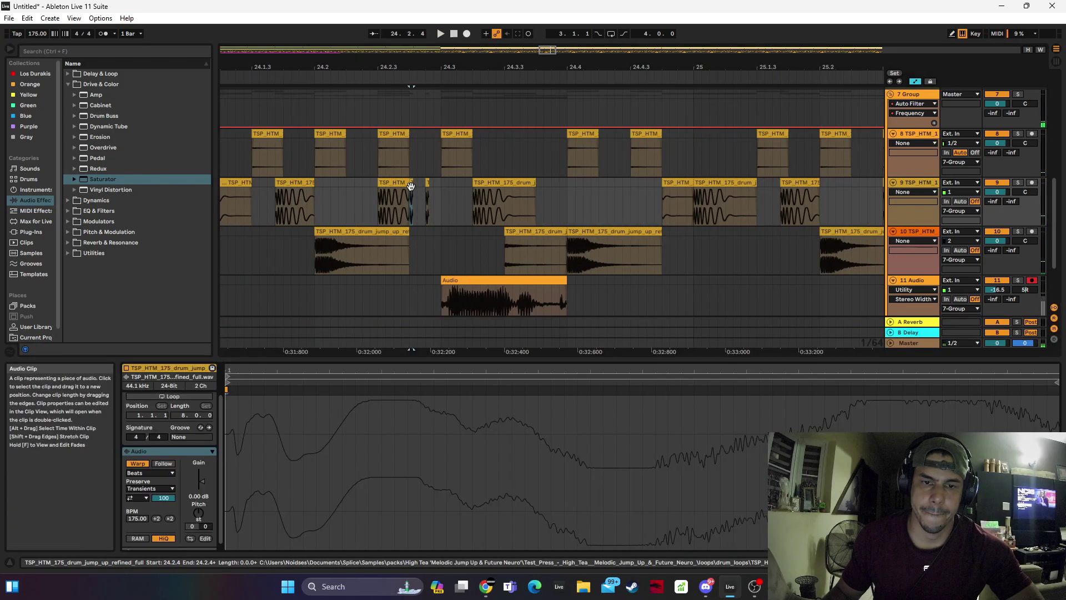
drag(201, 497, 205, 475)
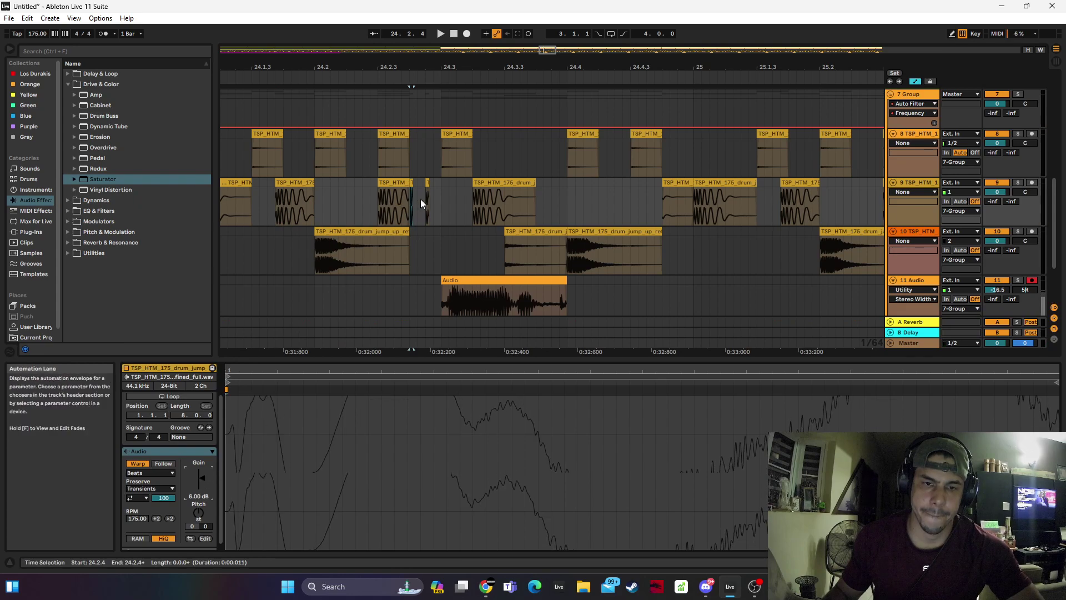
drag(201, 477, 201, 517)
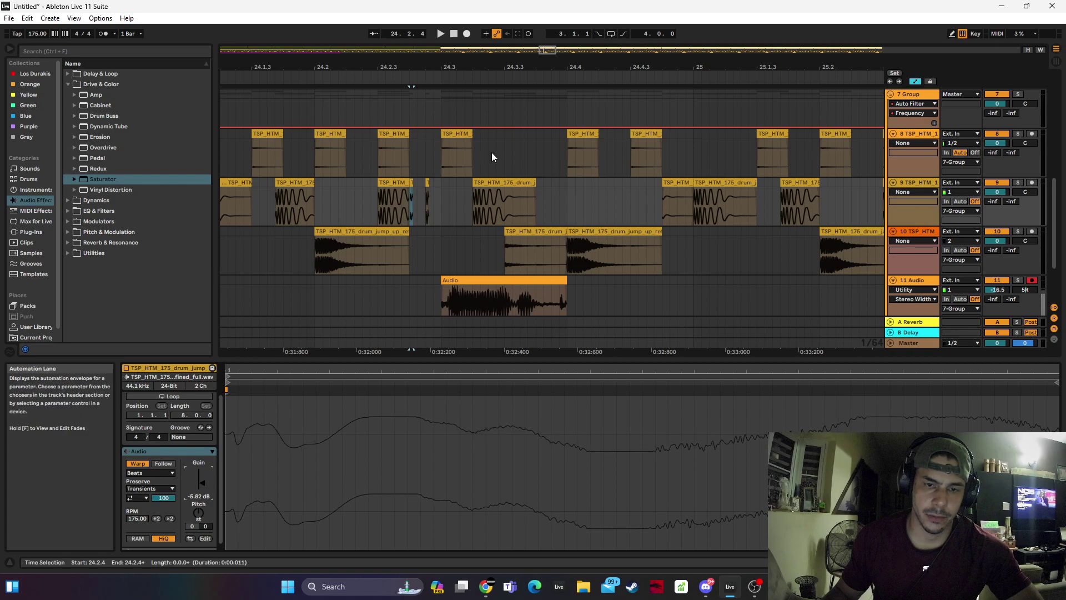
click(428, 189)
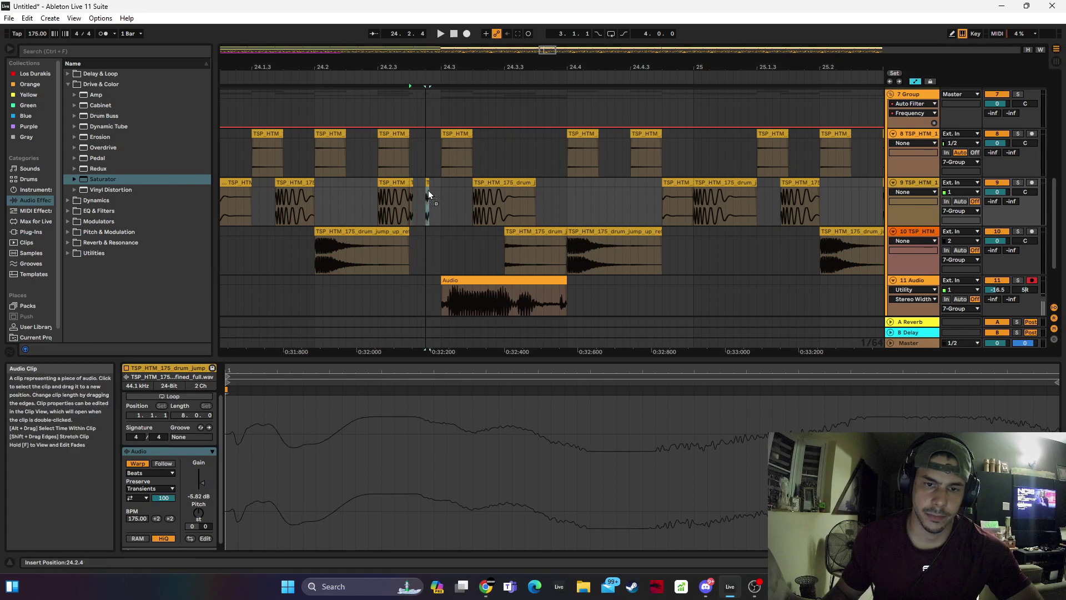
click(283, 166)
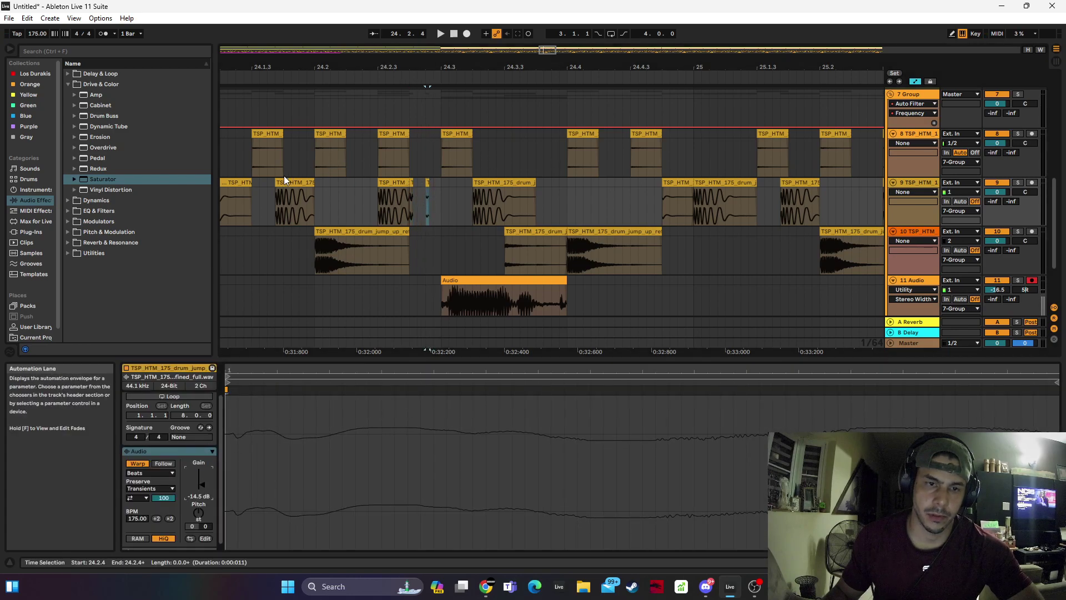
Lower the gain of the first tiny track 9 clip after 24.2.3 and replay the fill from 24.1.4
key(space)
click(411, 200)
key(space)
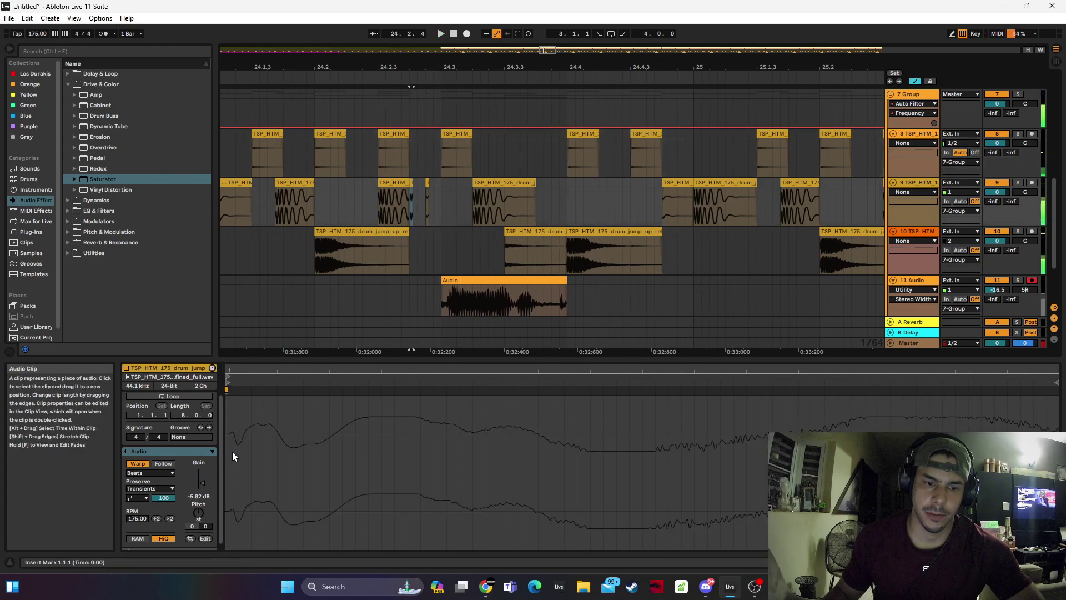
drag(195, 486, 208, 507)
click(427, 184)
click(307, 206)
key(space)
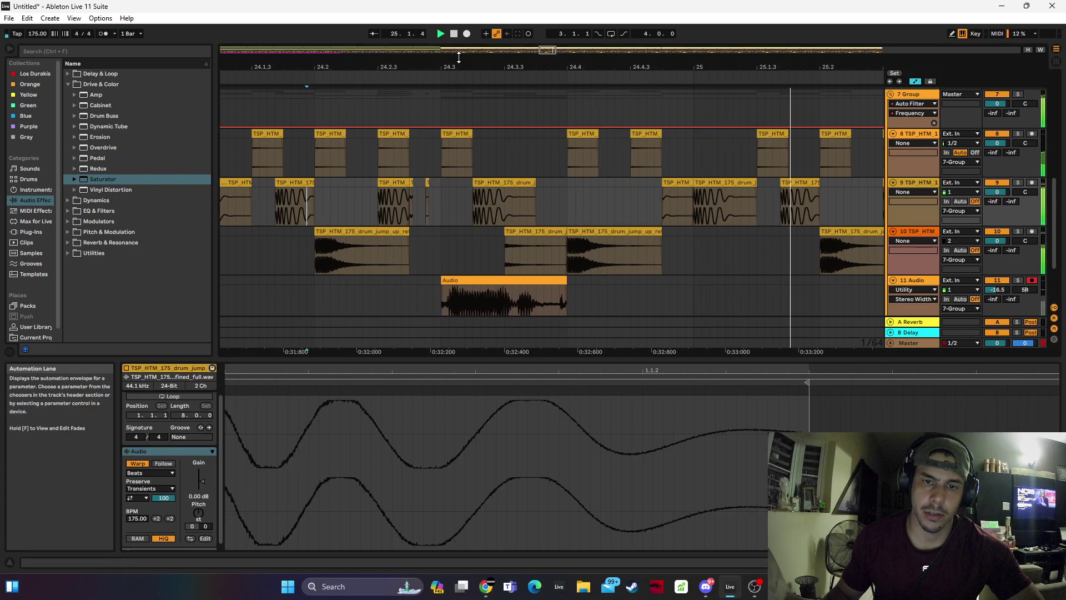
Select 22.4.1 to 24.3.1 on tracks 9 and 10, and play the drum pattern through the drop to review it
drag(449, 64, 516, 22)
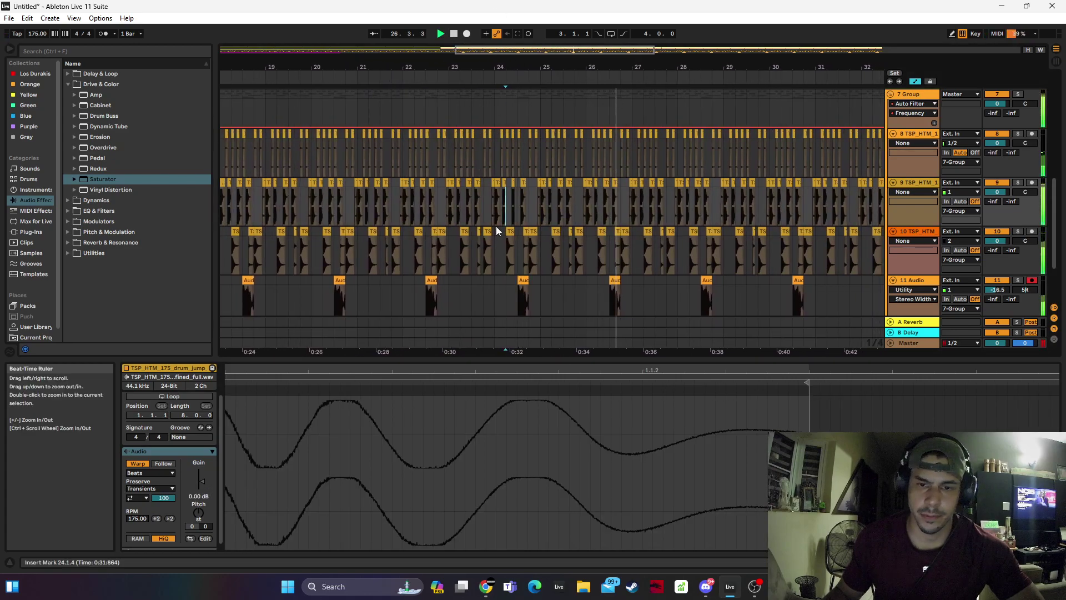
click(519, 195)
drag(518, 194, 444, 238)
key(space)
key(space)
key(space)
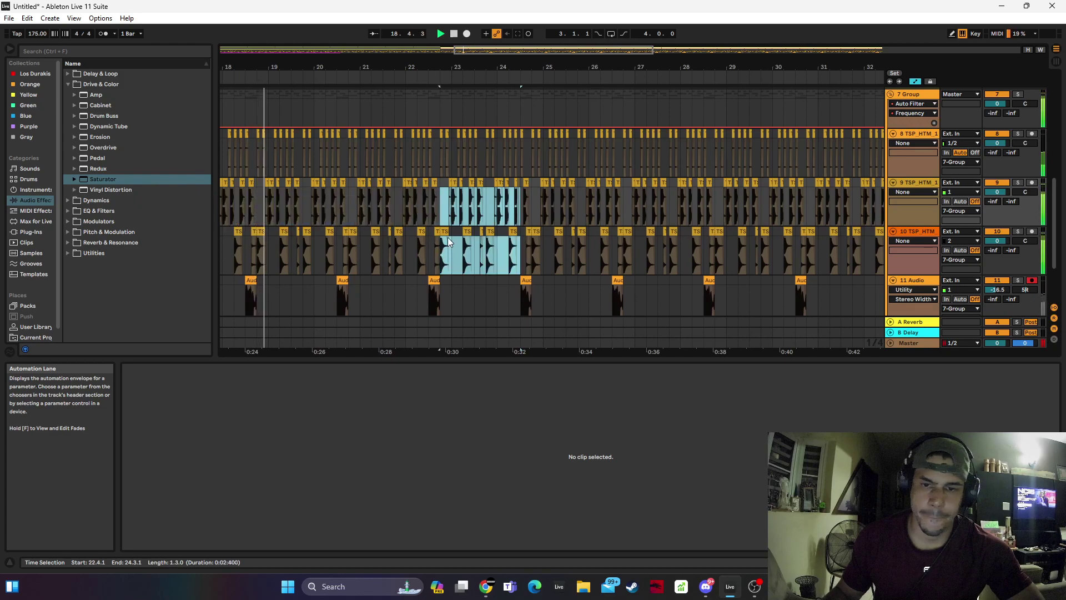
drag(579, 67, 579, 39)
click(425, 205)
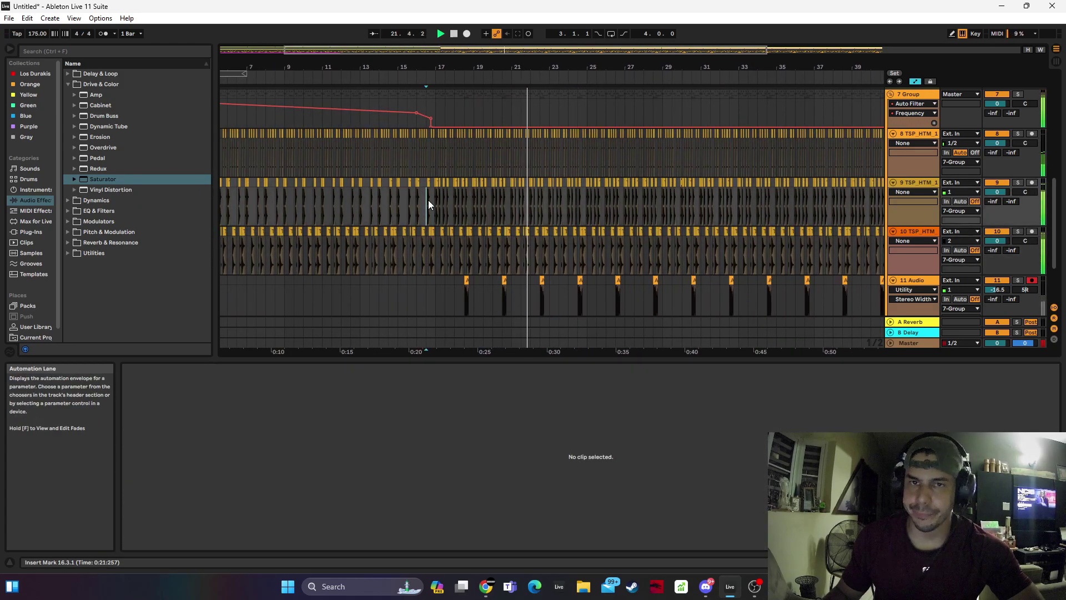
Insert a new audio track and a new MIDI track between the two Serum tracks that start at bar 17
scroll(474, 209, up, 5)
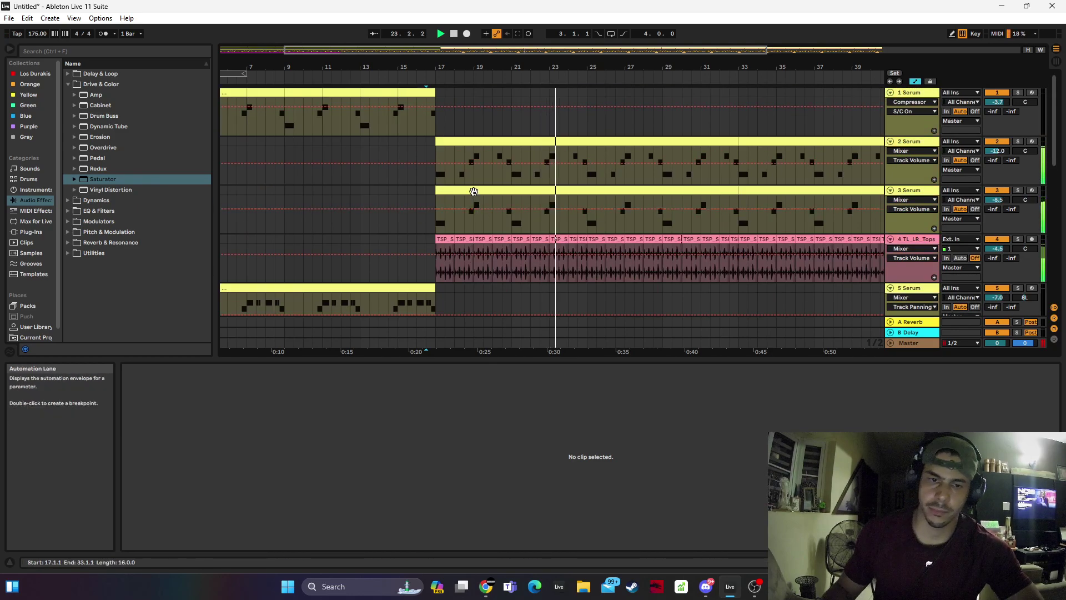
click(471, 189)
right_click(912, 142)
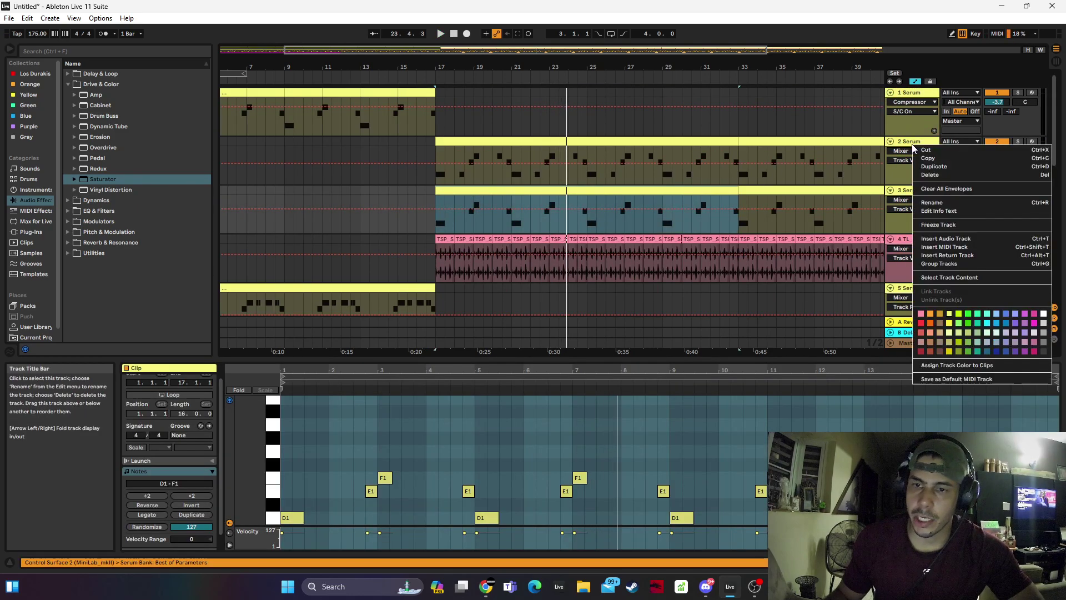
click(914, 241)
key(ctrl+t)
drag(453, 206, 739, 193)
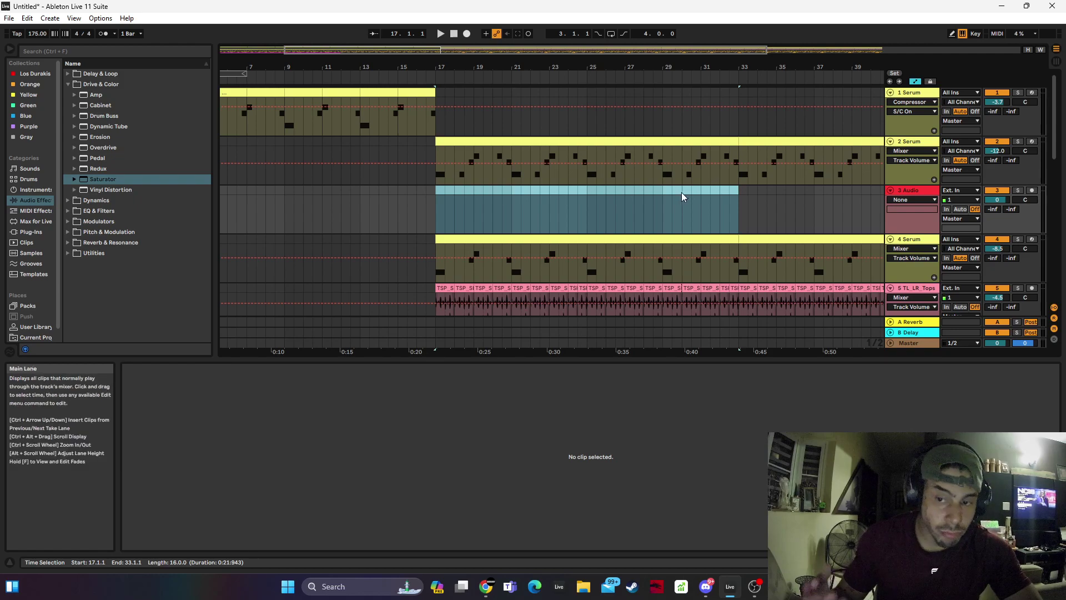
right_click(913, 190)
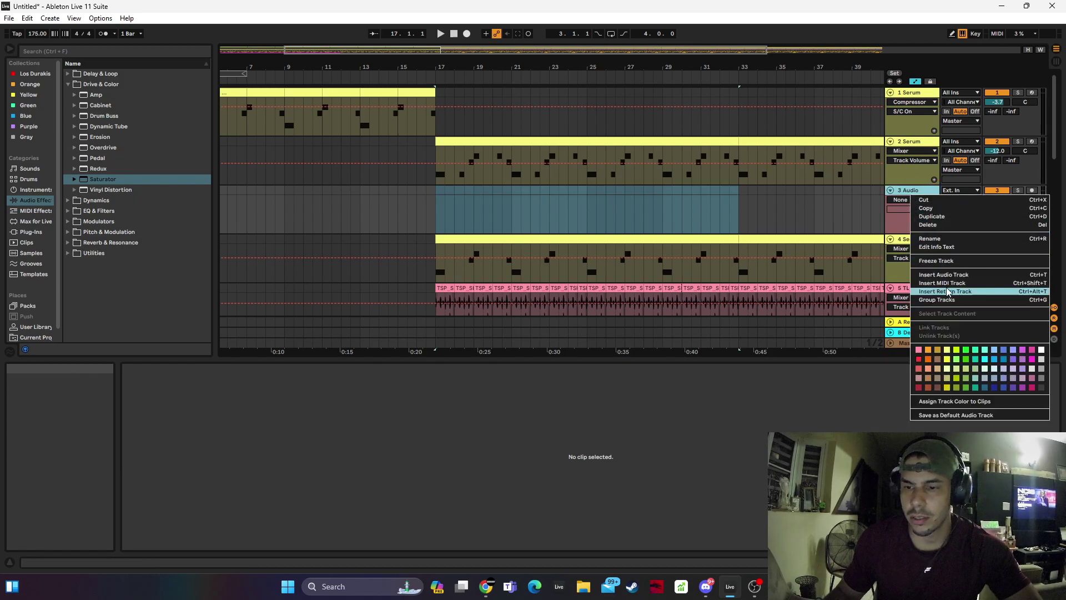
click(994, 367)
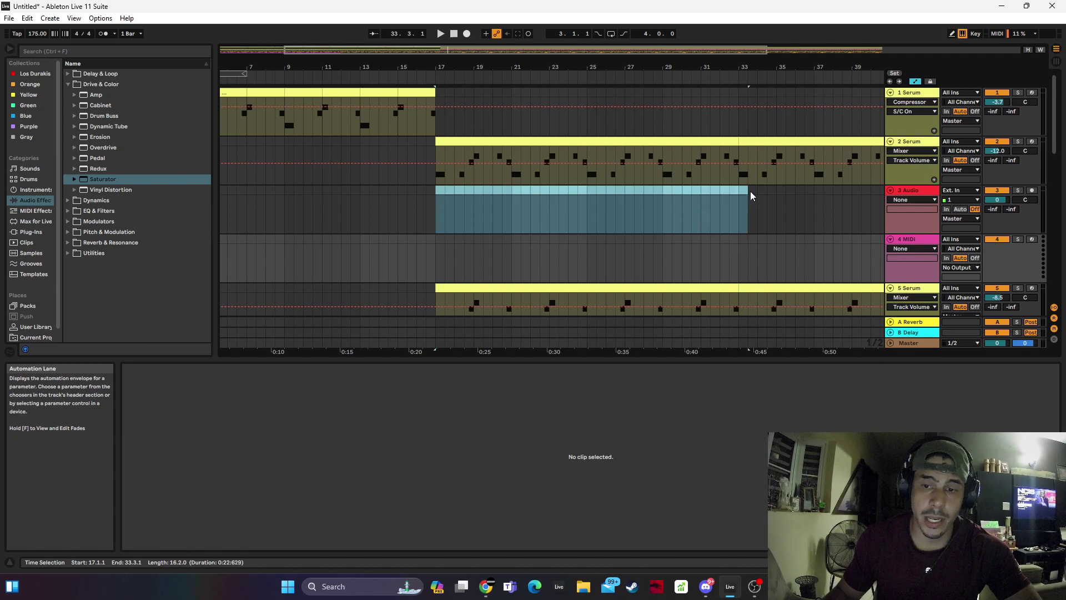
key(ctrl+shift+t)
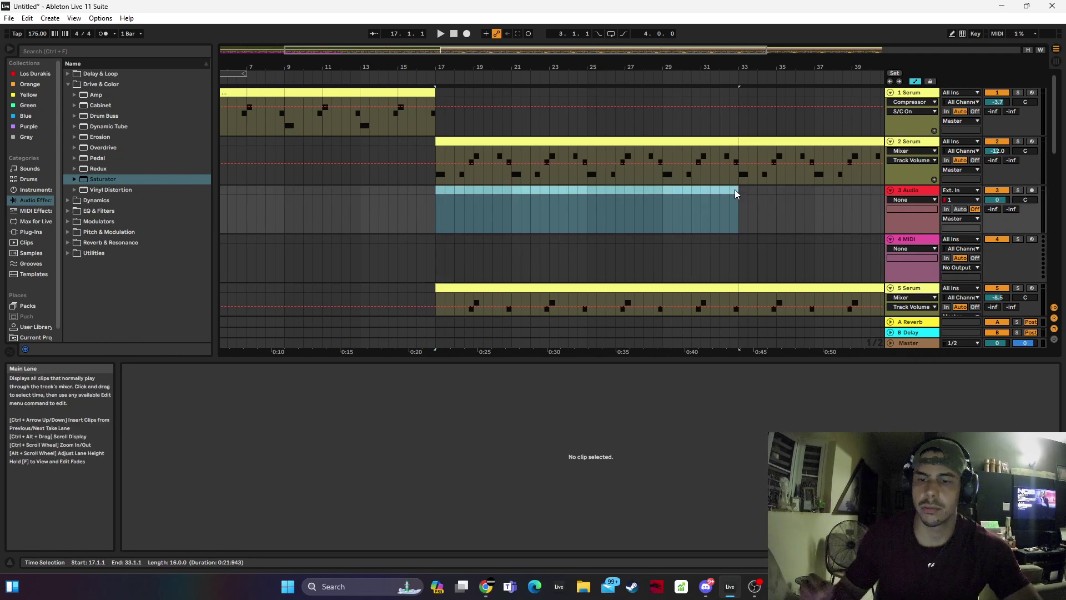
Create a MIDI clip from 17.1.1 to 33.1.1 on the new MIDI track and replace it with a copy of the track 2 clip
click(435, 245)
drag(435, 245, 738, 259)
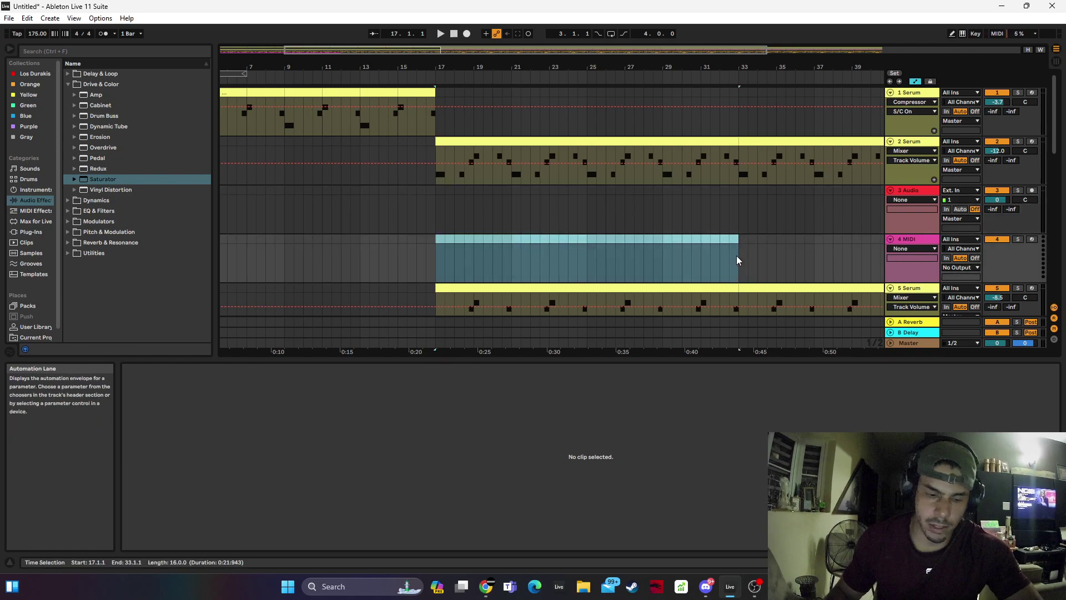
key(ctrl+shift+m)
click(303, 462)
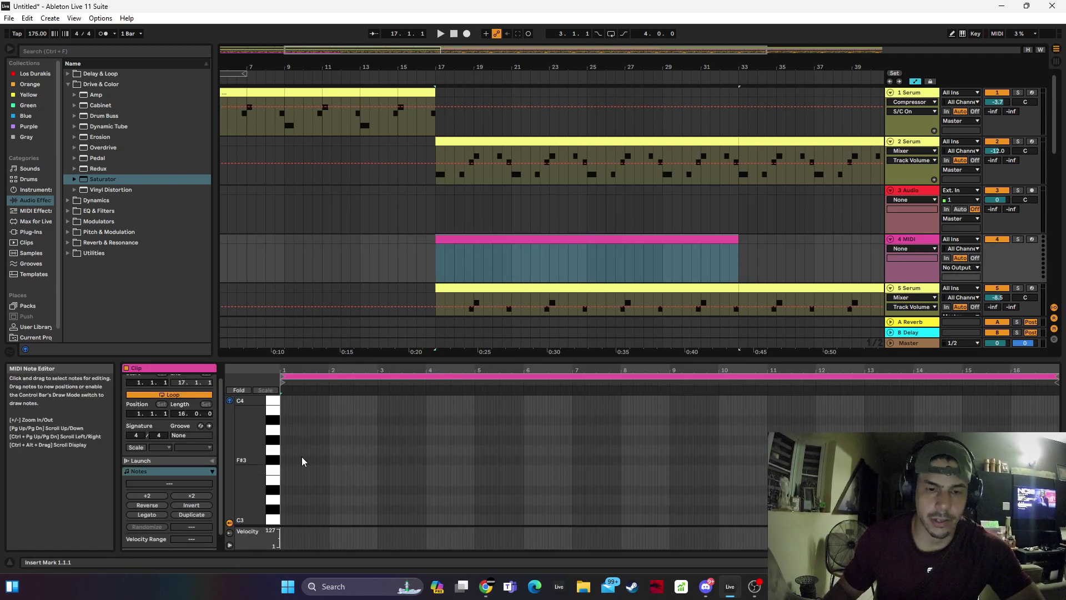
double_click(284, 461)
drag(489, 141, 487, 272)
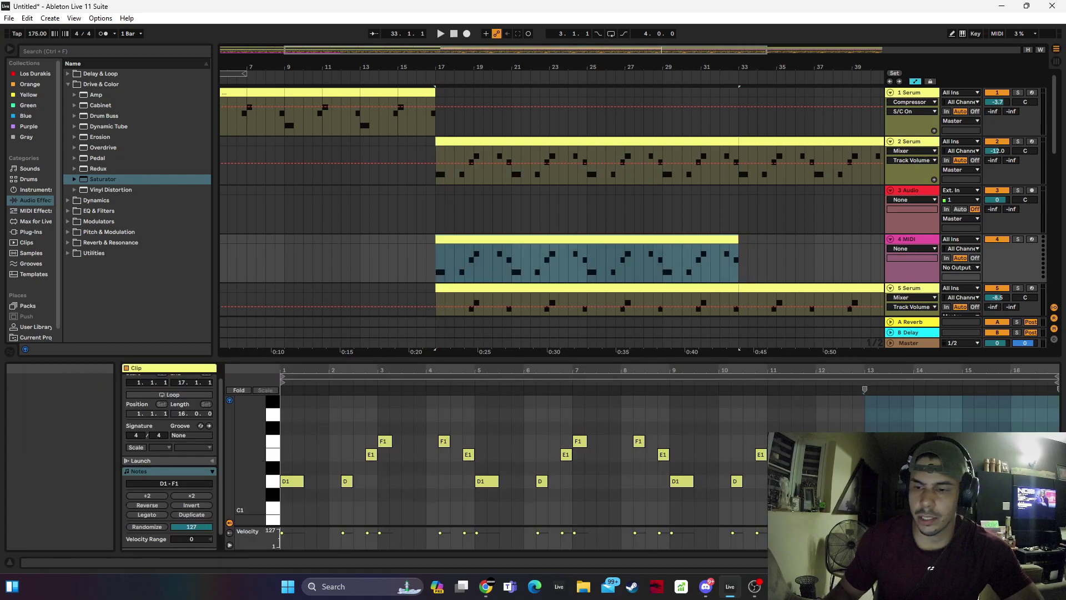
Solo track 4, load the VST3 version of Xfer Records Serum onto it and play the copied notes
click(1018, 239)
key(shift+Tab)
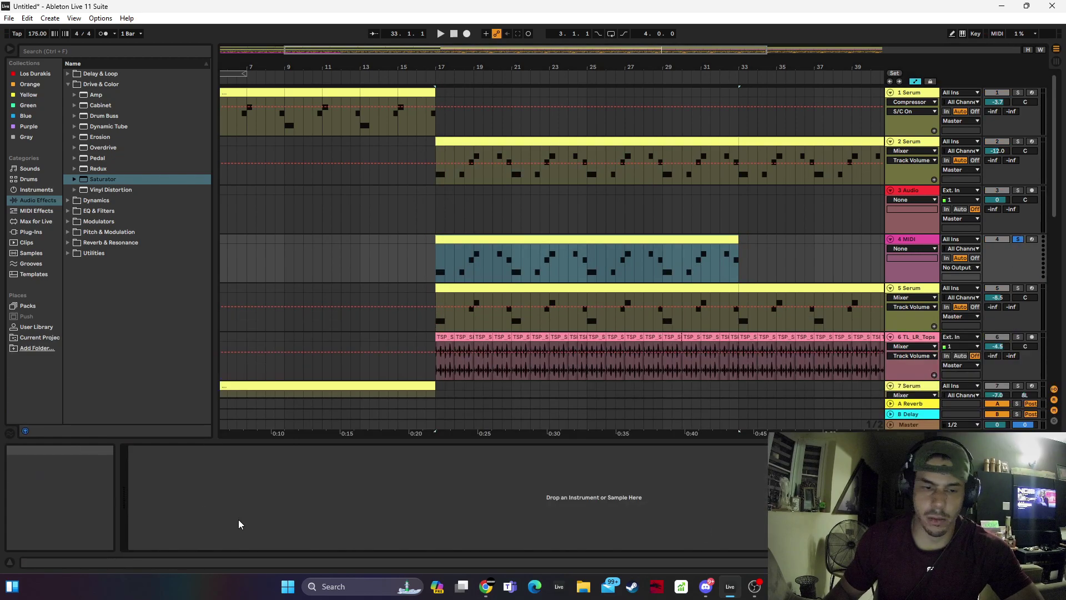
click(30, 232)
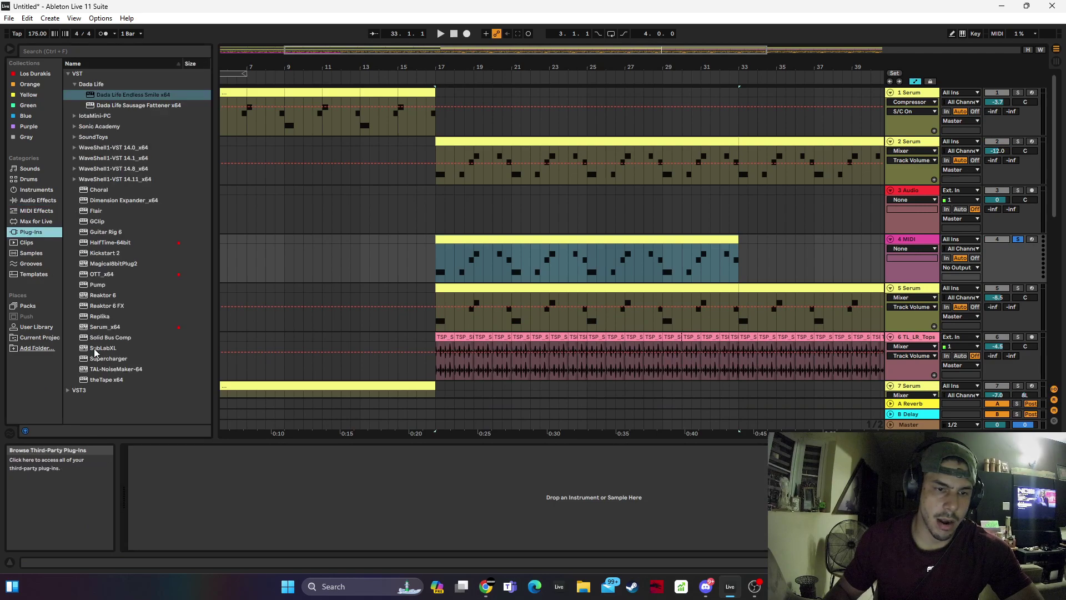
click(82, 391)
click(104, 221)
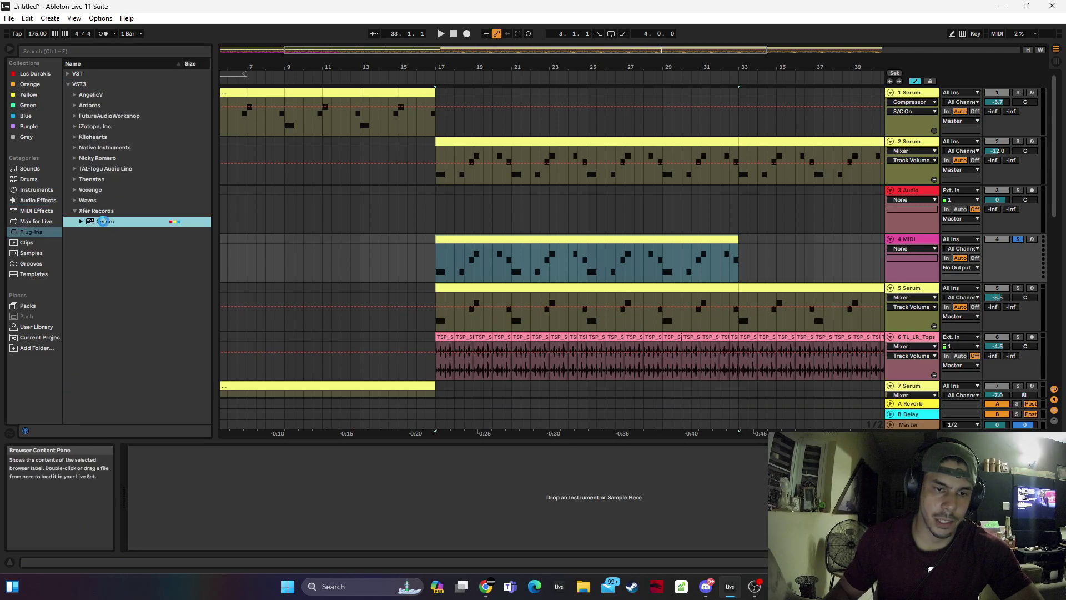
key(space)
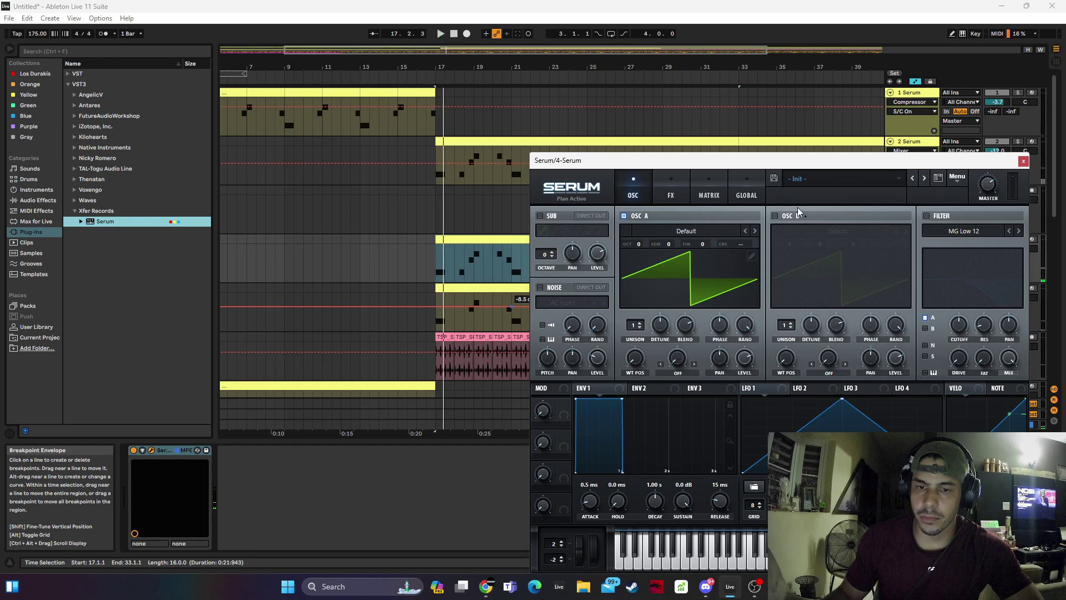
Set Serum's oscillator A to the 4088 wavetable, close the synth window and play it with the full mix
click(755, 230)
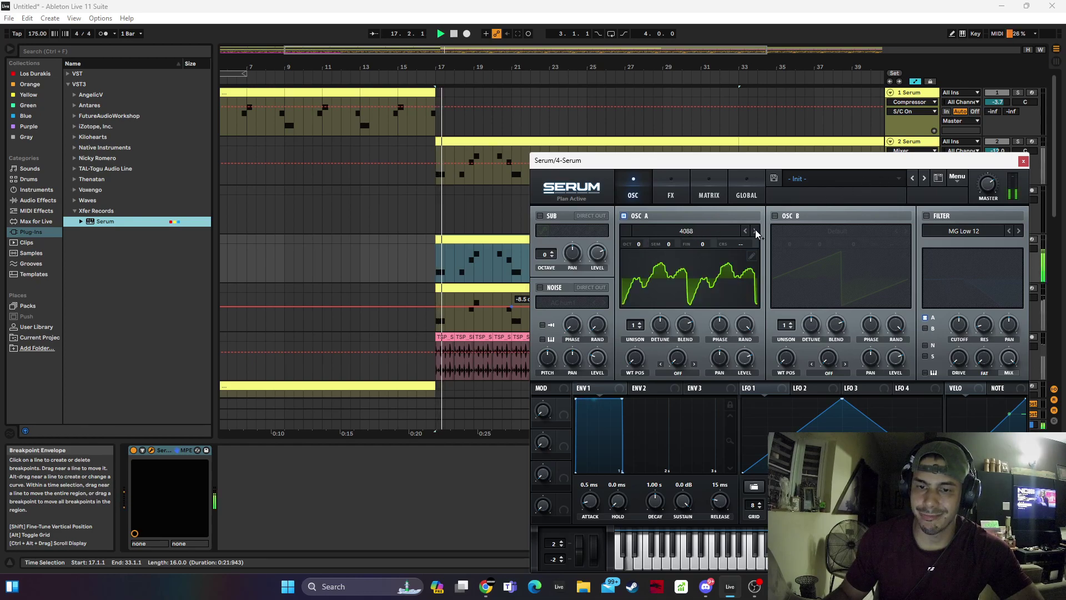
click(742, 229)
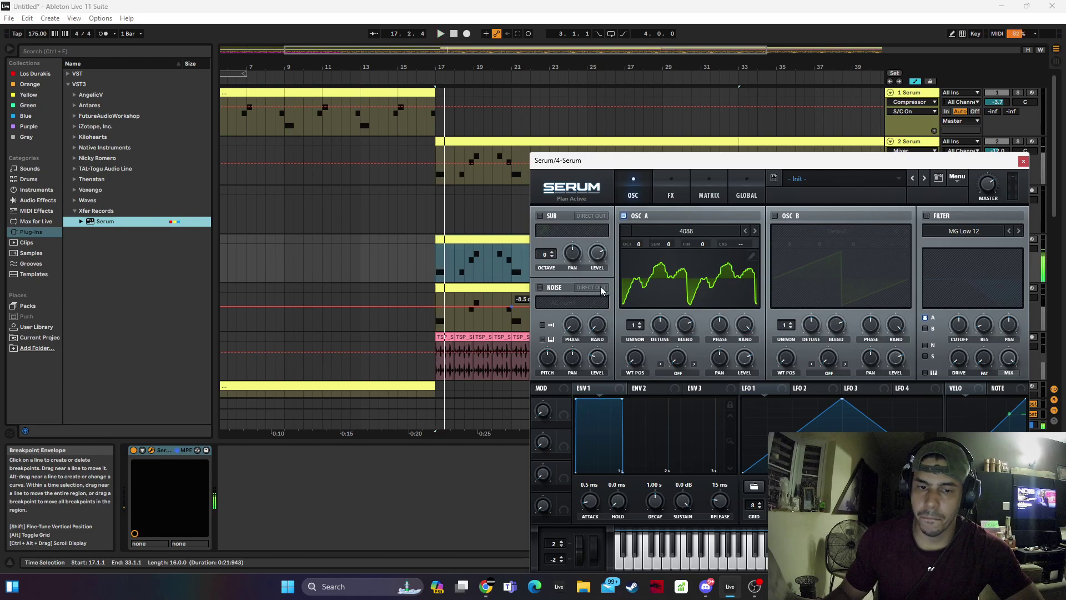
click(1023, 161)
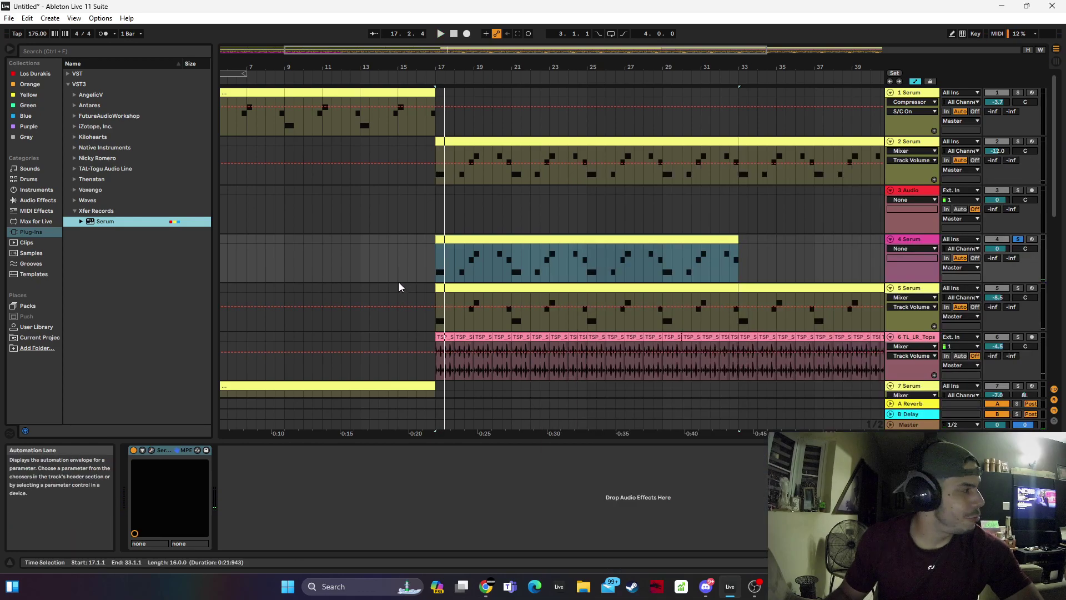
key(space)
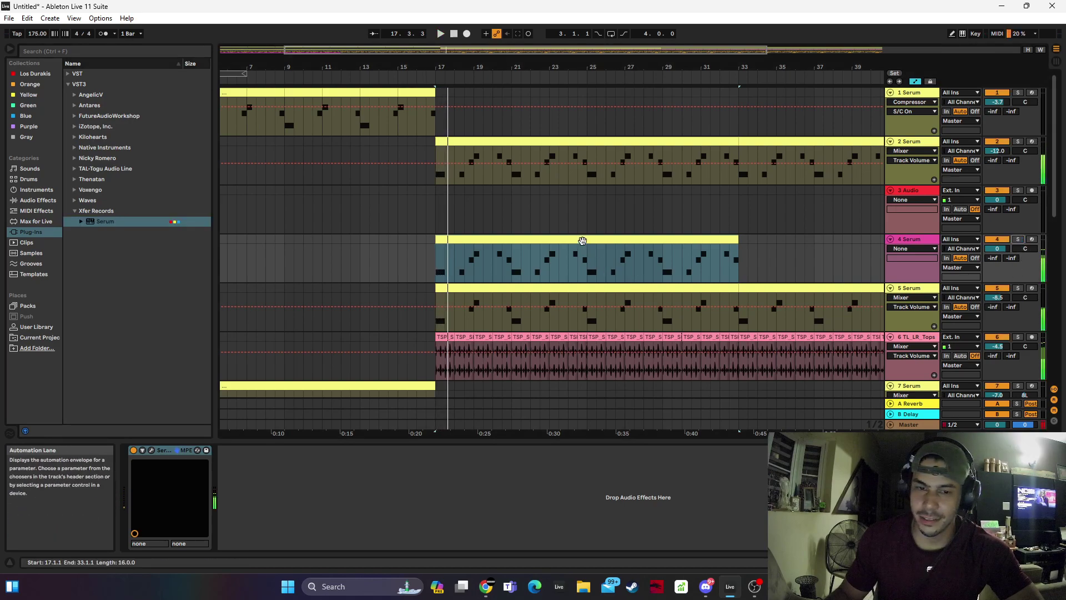
Transpose all notes in the track 4 Serum clip up one octave
double_click(582, 241)
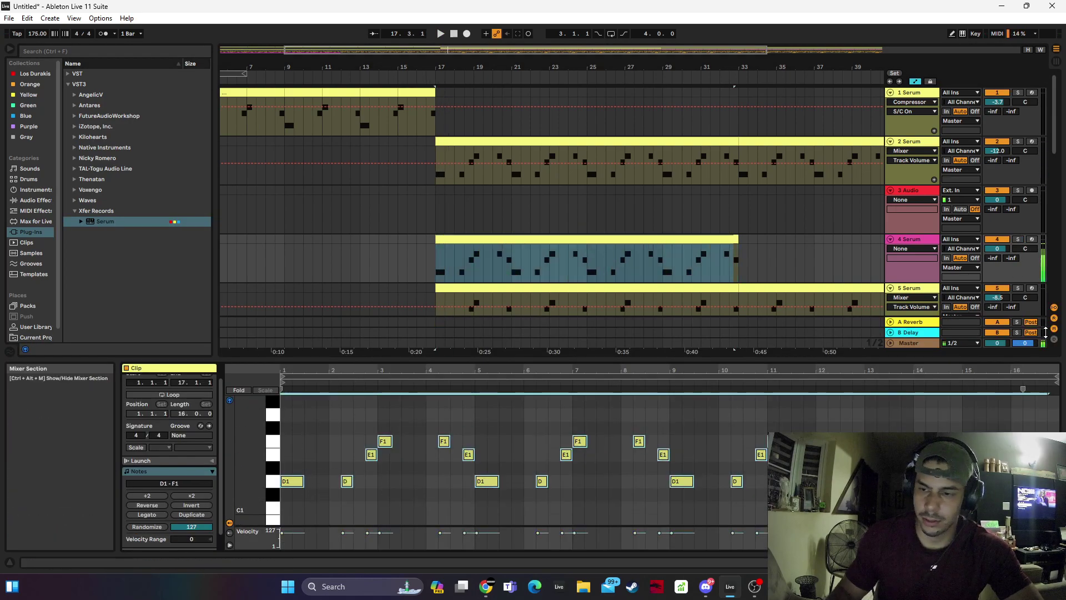
drag(294, 426, 1053, 527)
key(shift+Up)
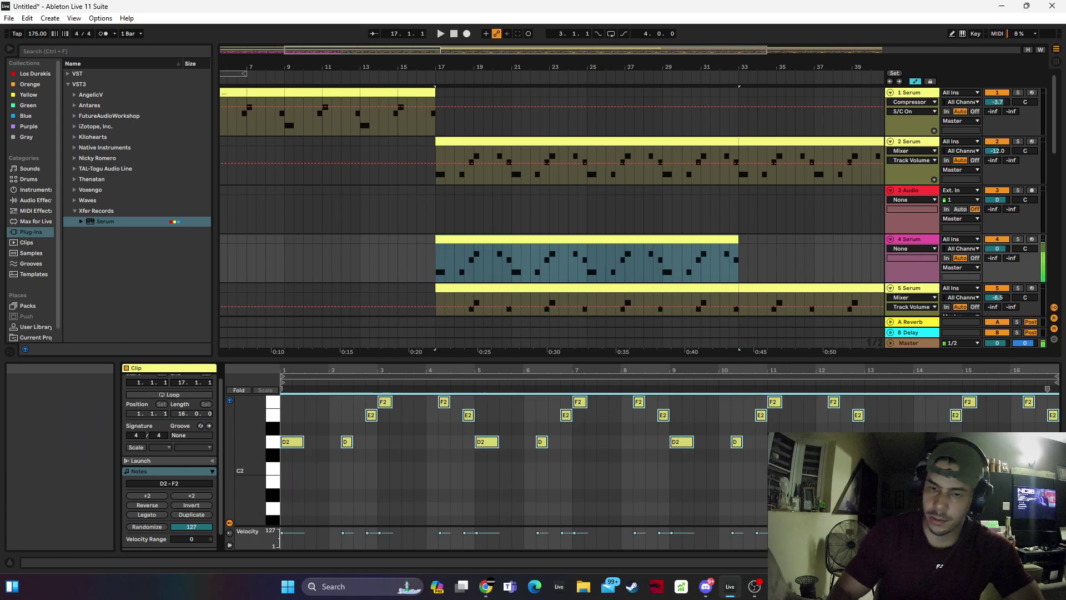
Add a Hybrid Reverb to track 4, raise its Dry/Wet amount and listen to the result
key(shift+Tab)
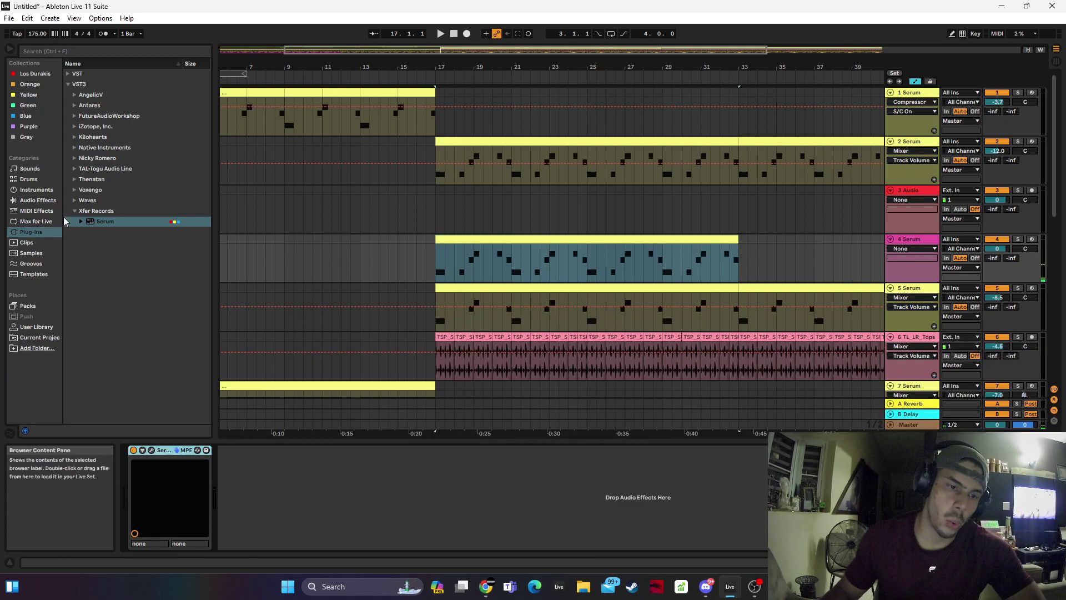
click(36, 201)
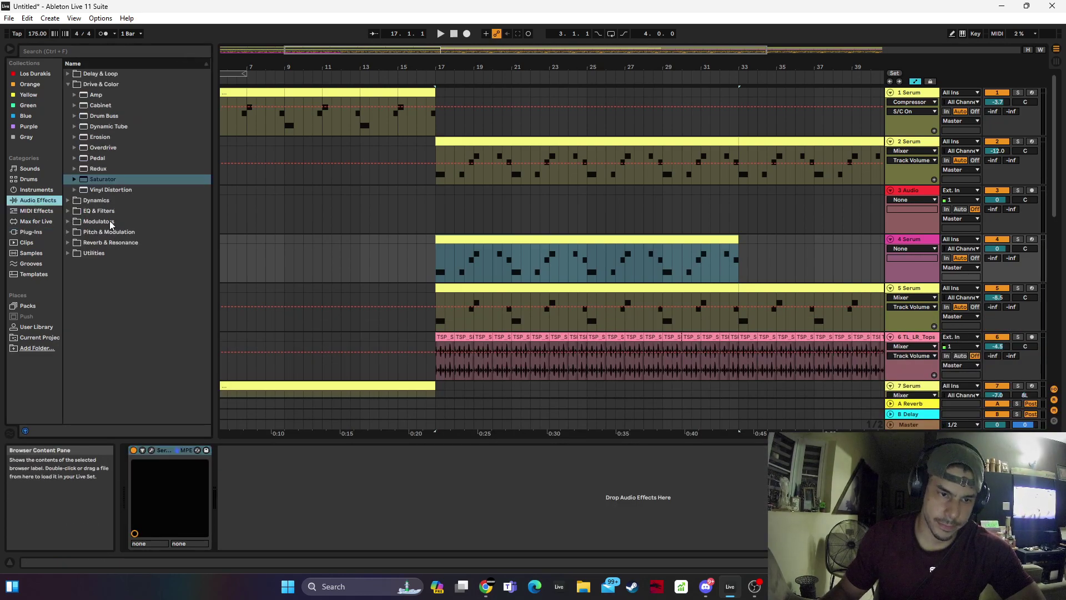
click(102, 233)
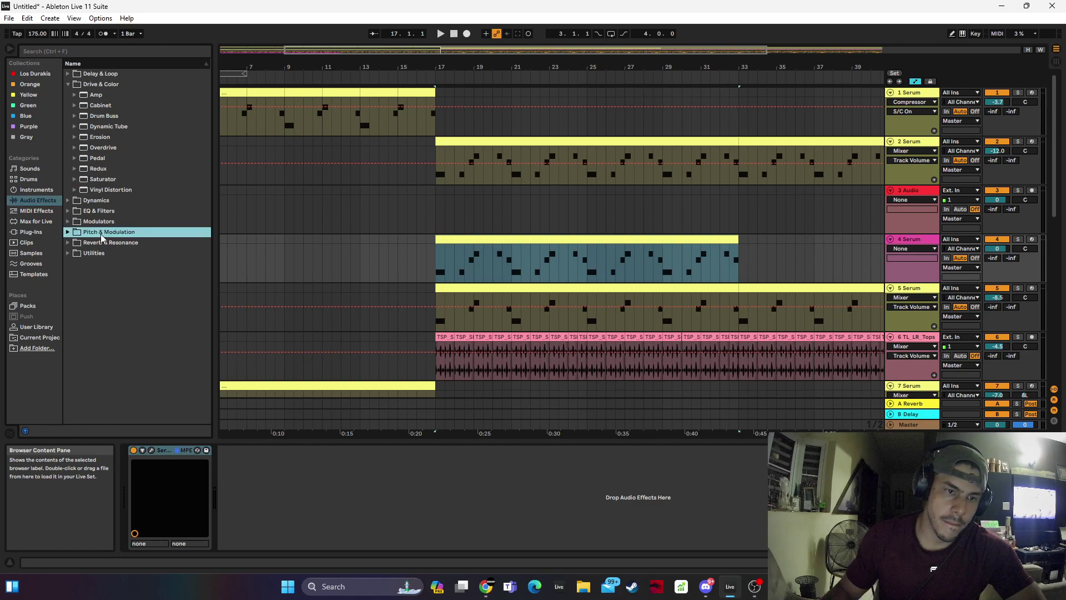
click(103, 244)
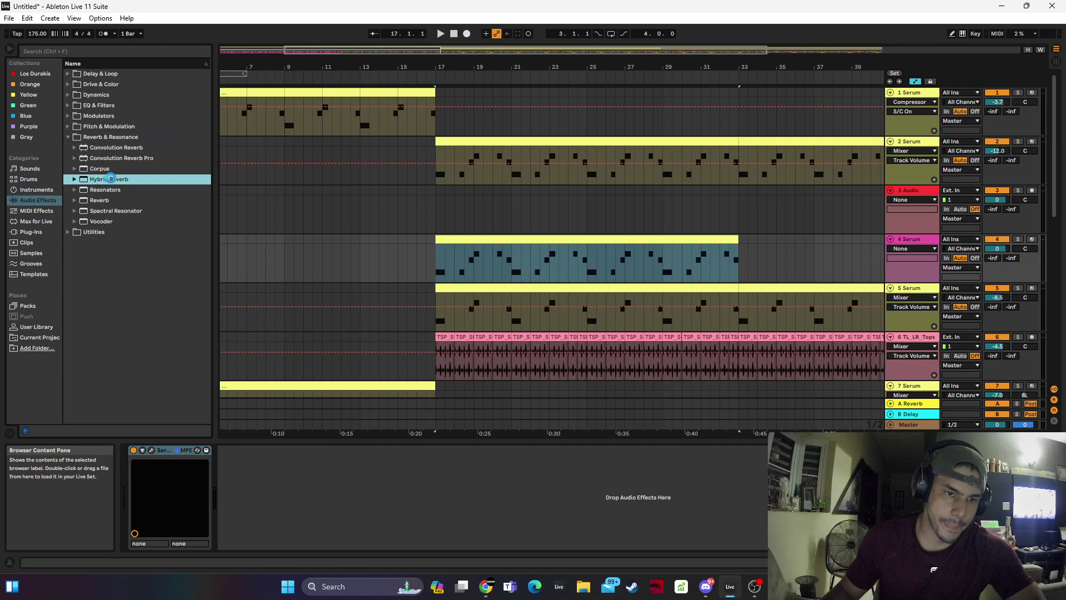
double_click(111, 180)
key(space)
drag(549, 534, 549, 514)
key(space)
key(space)
key(space)
Delete every note in the track 4 clip except the first one
double_click(484, 240)
click(339, 476)
drag(313, 453, 1052, 384)
key(Delete)
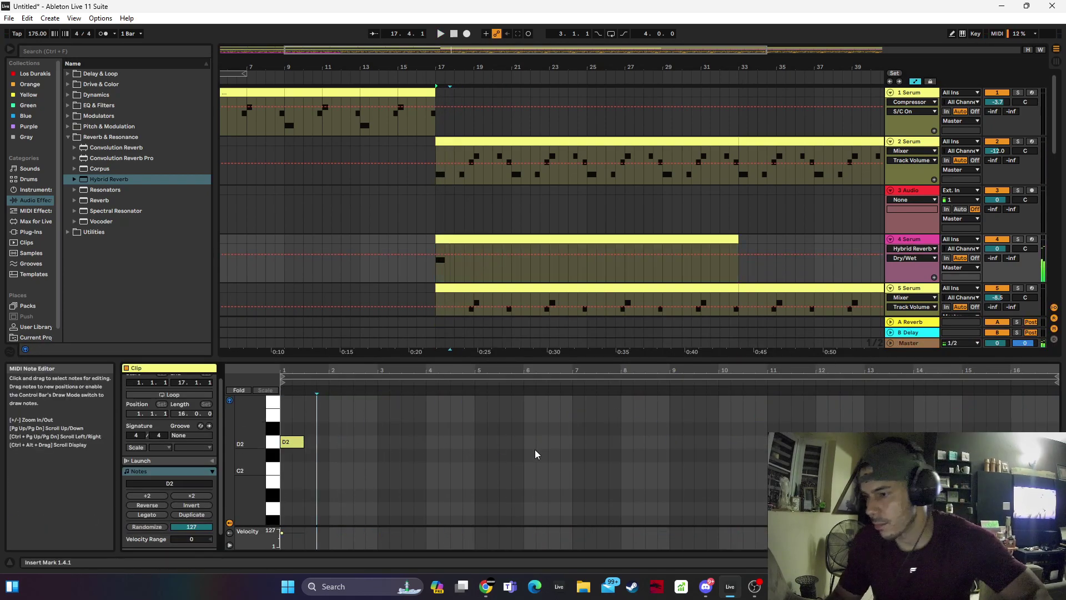
Transpose the remaining note in the track 4 clip up to A2 while auditioning the pitches
click(292, 441)
key(Up)
key(Up)
key(space)
key(Up)
key(Up)
key(Up)
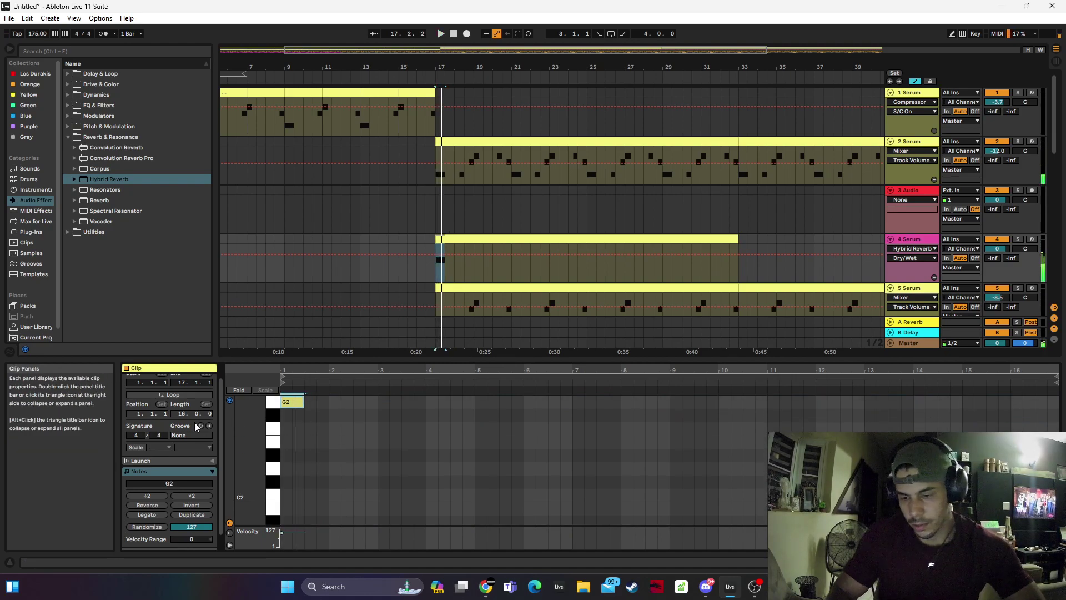
key(Up)
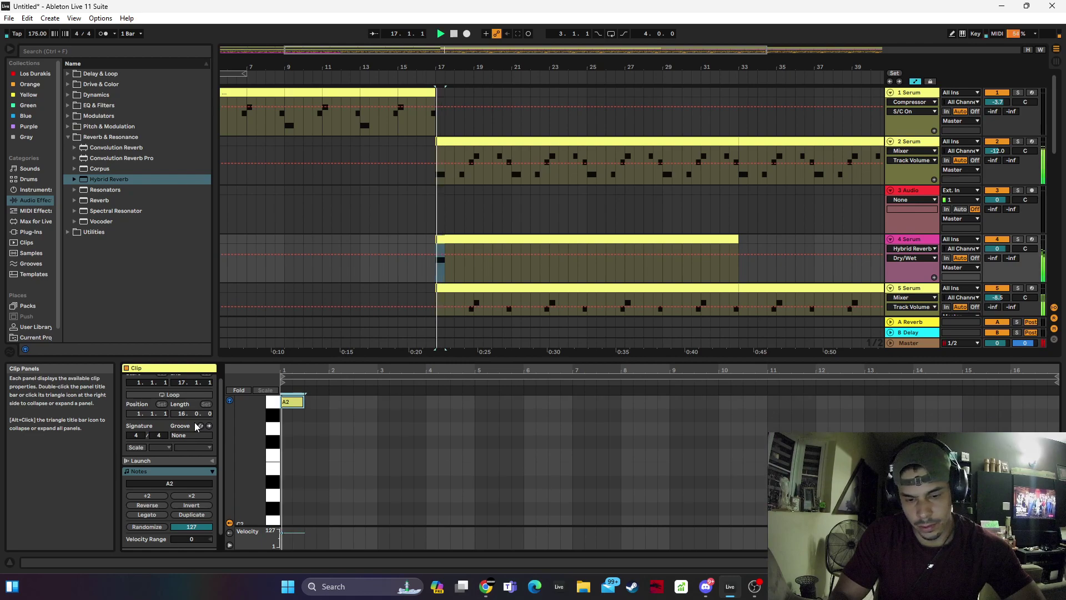
Duplicate the A2 note, lower the copy to F#2 and stack it under the original at the clip start, auditioning the result
key(ctrl+d)
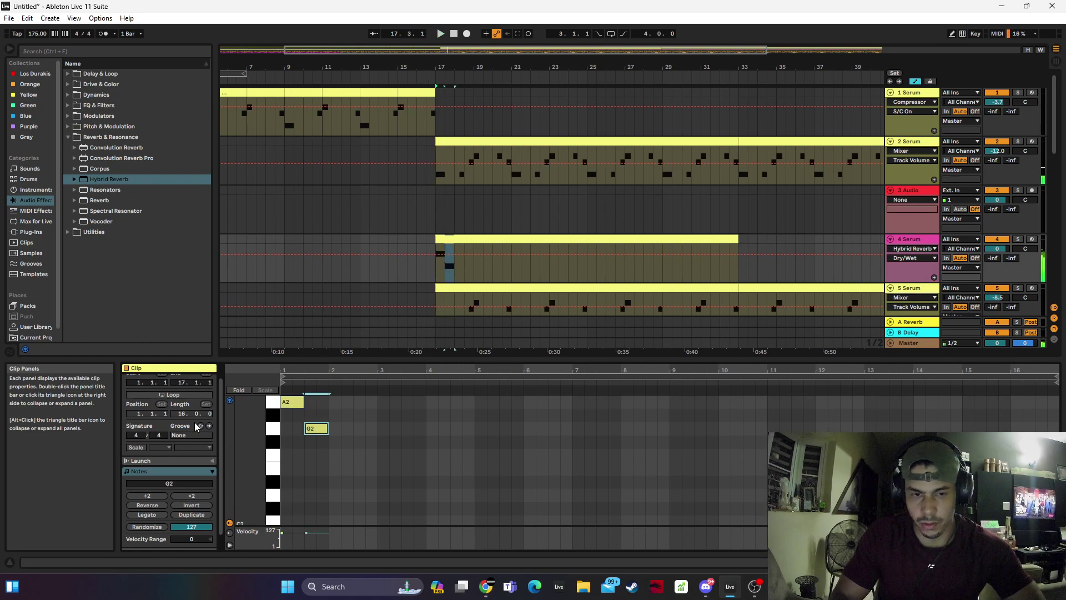
key(space)
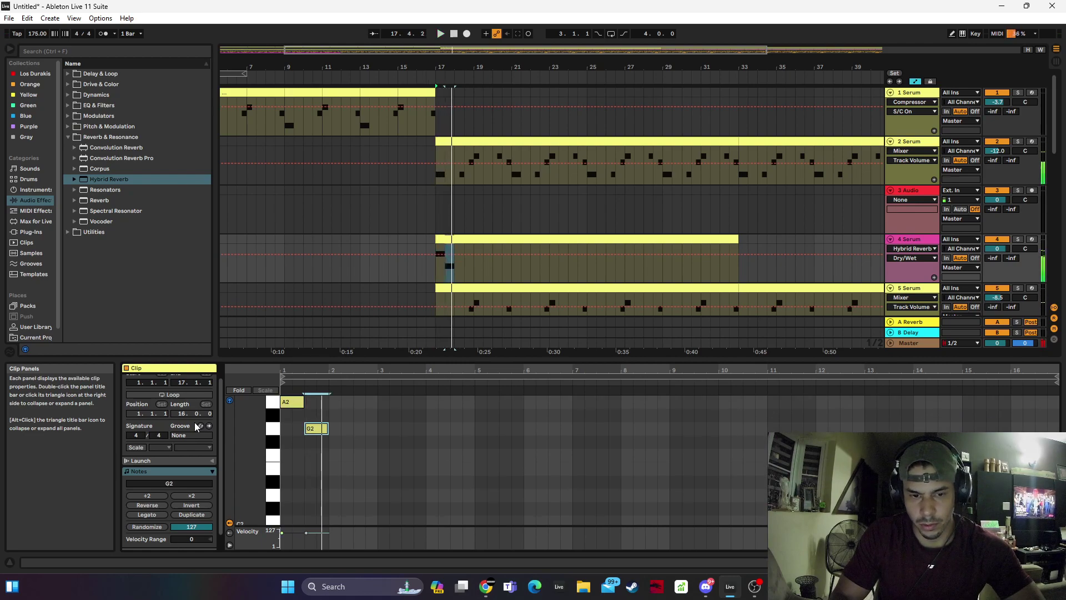
key(space)
key(Left)
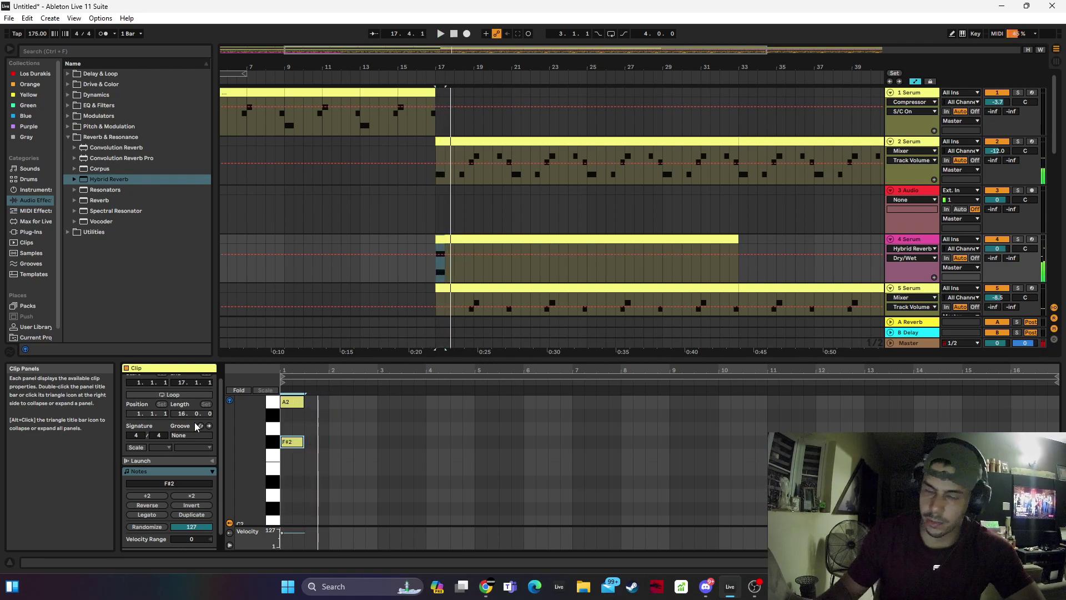
drag(318, 424, 211, 378)
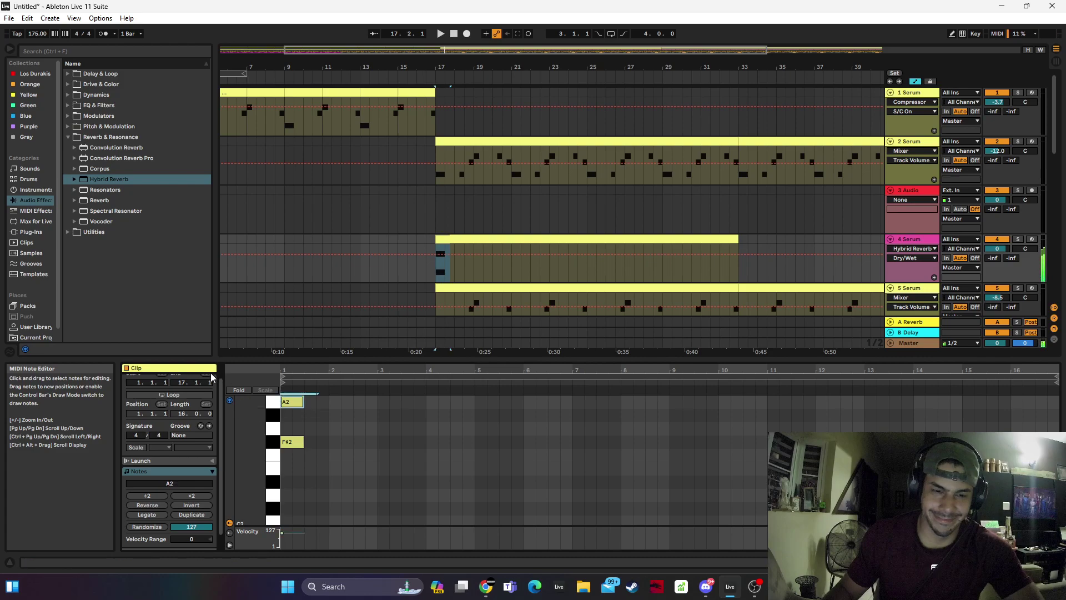
Shorten the A2 and F#2 notes in the track 4 clip to one beat, move F#2 to 1.4 and play the result
drag(332, 489, 244, 271)
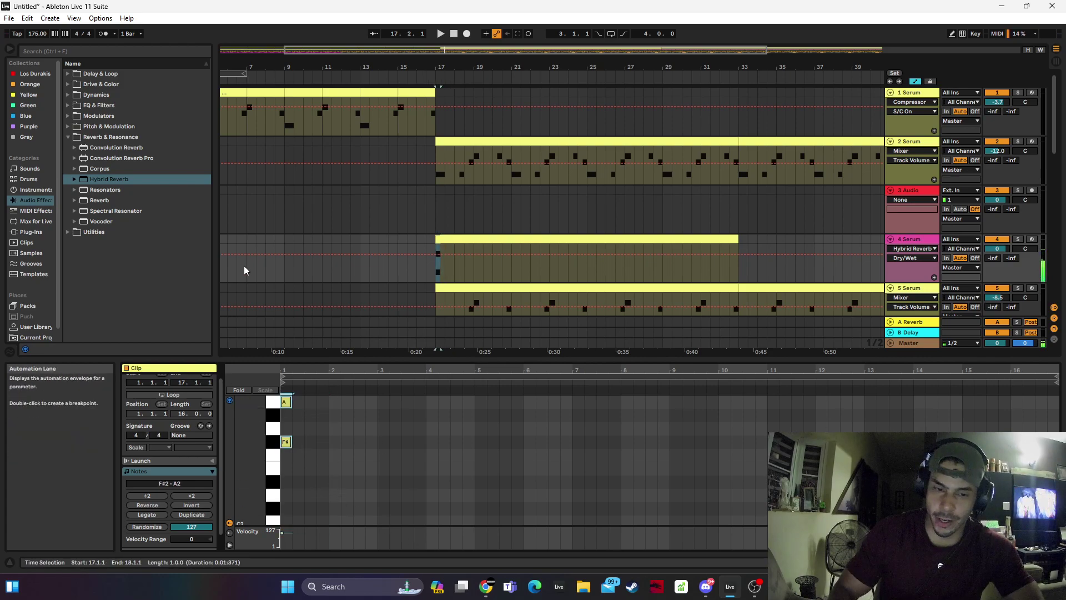
drag(305, 465, 248, 466)
drag(413, 483, 109, 391)
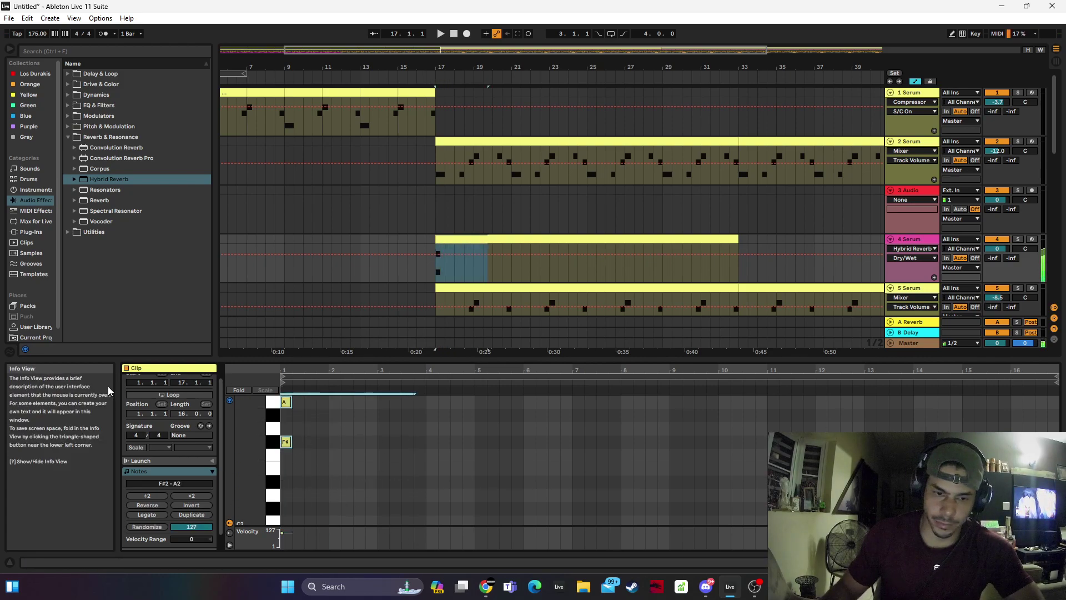
drag(317, 442, 54, 505)
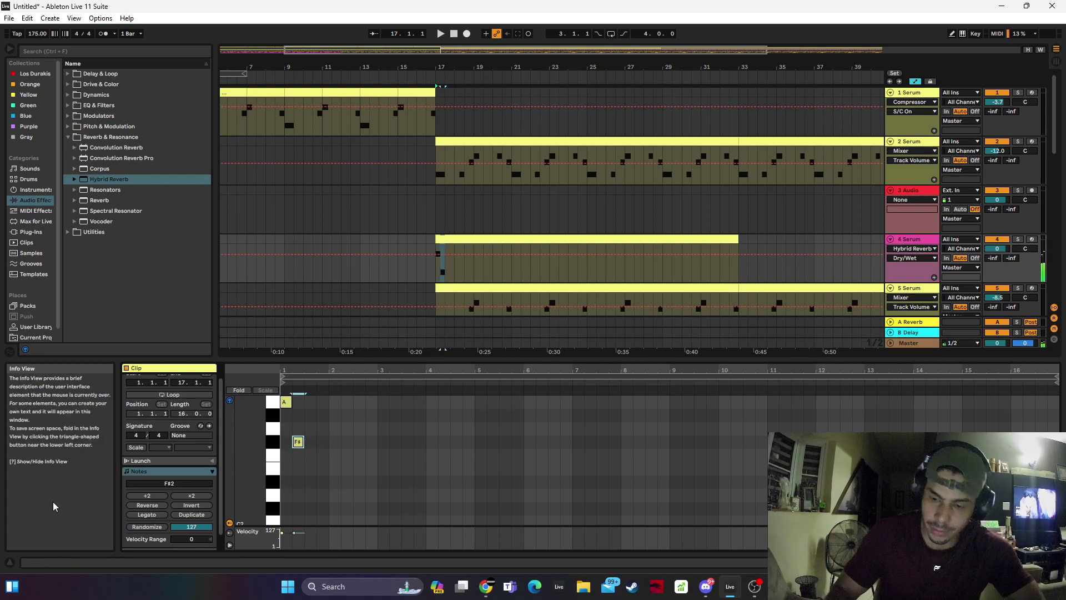
key(Right)
key(space)
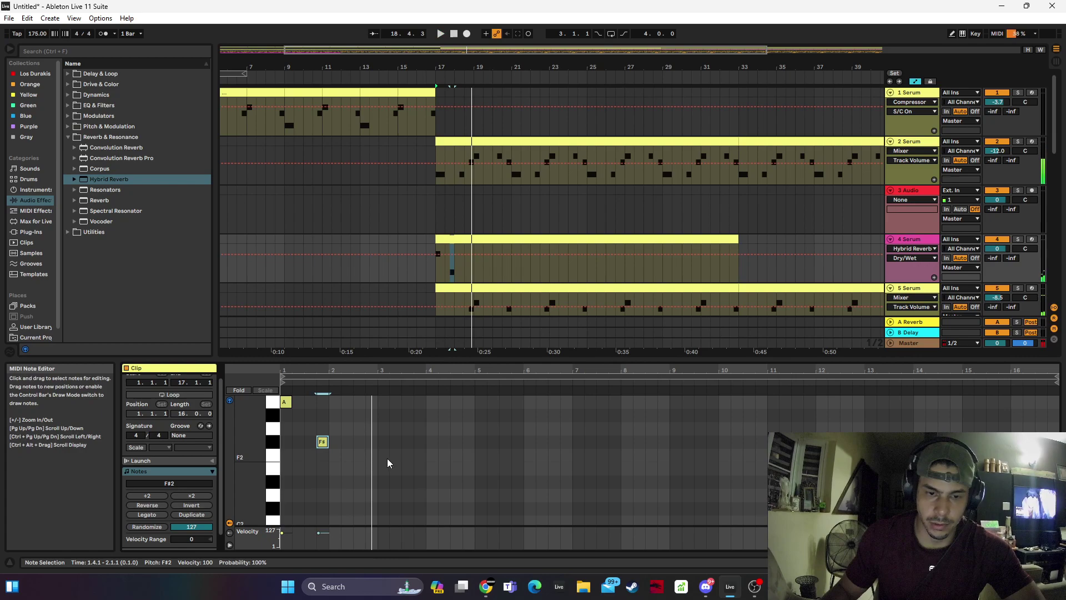
key(space)
Add a one-beat note at the start of bar 3, auditioning G2 and A2 before settling on F2
double_click(383, 442)
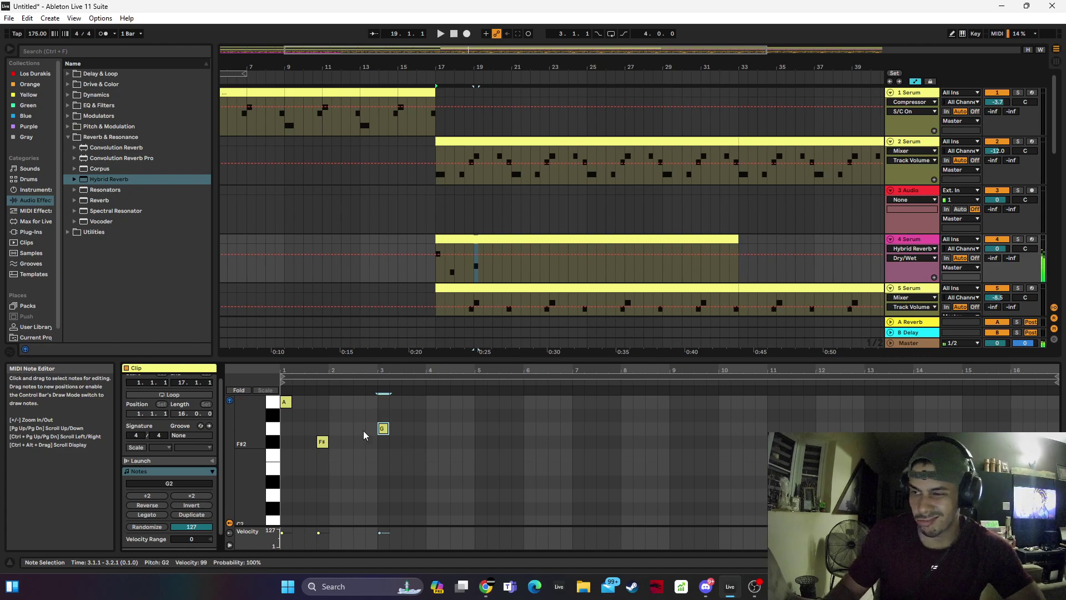
key(space)
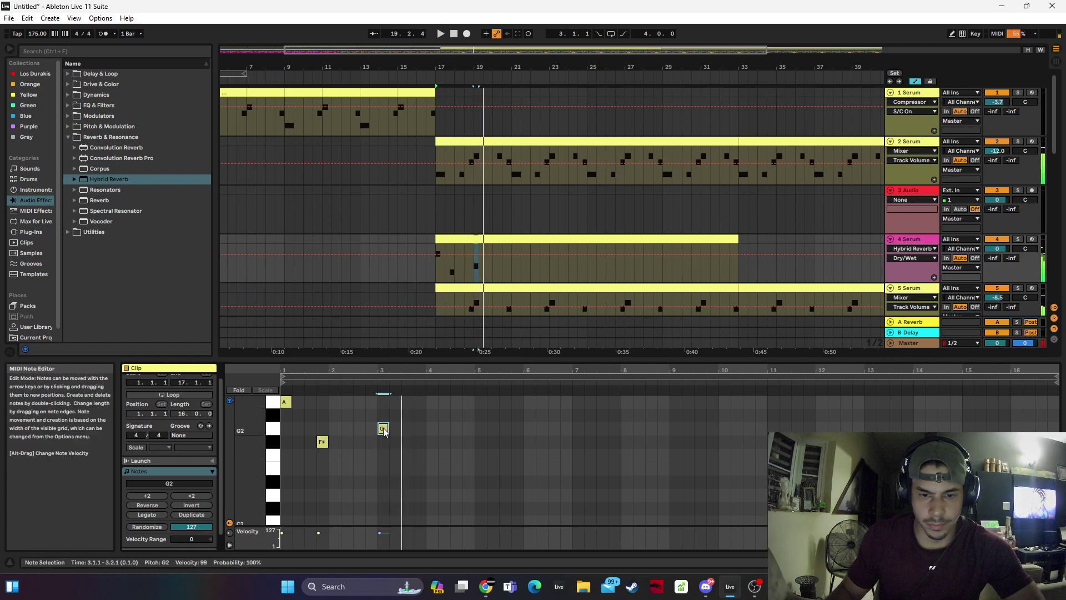
key(space)
mouse_move(383, 415)
mouse_down()
mouse_move(387, 454)
mouse_move(389, 415)
mouse_up()
key(Up)
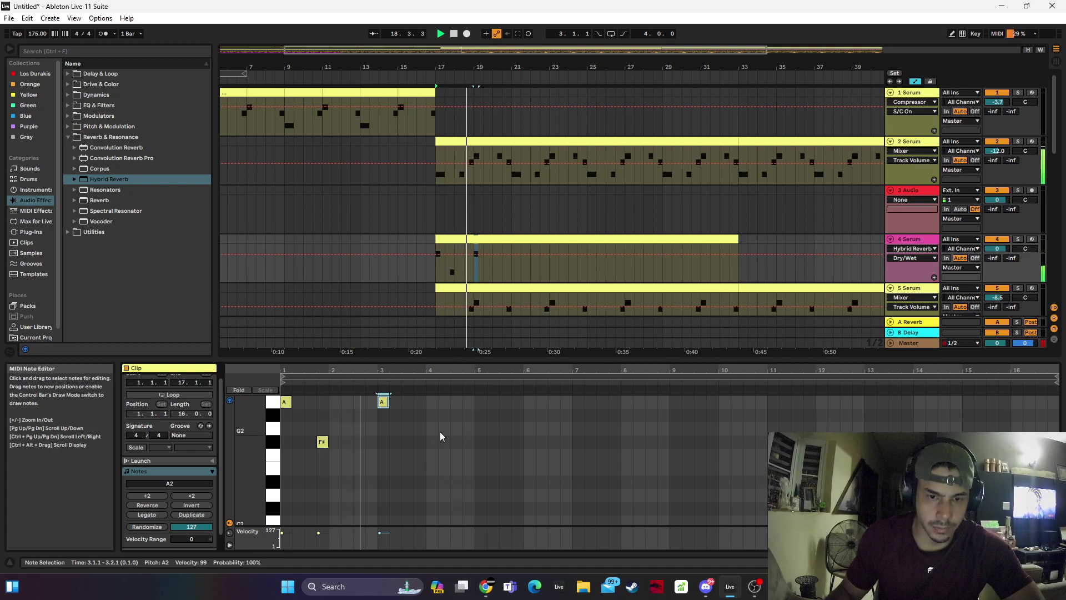
key(space)
drag(382, 408, 388, 458)
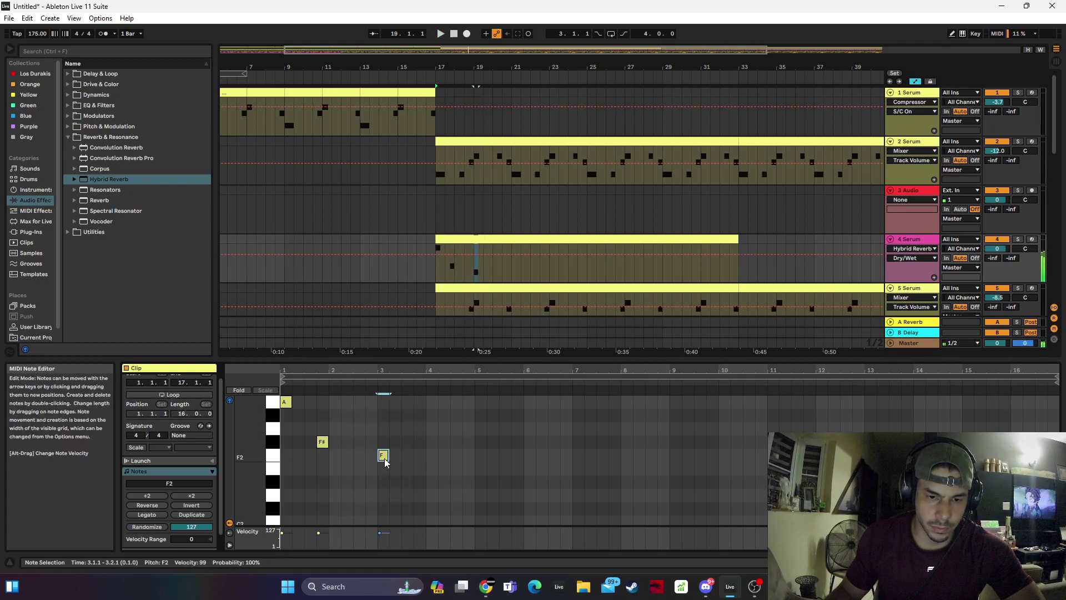
key(space)
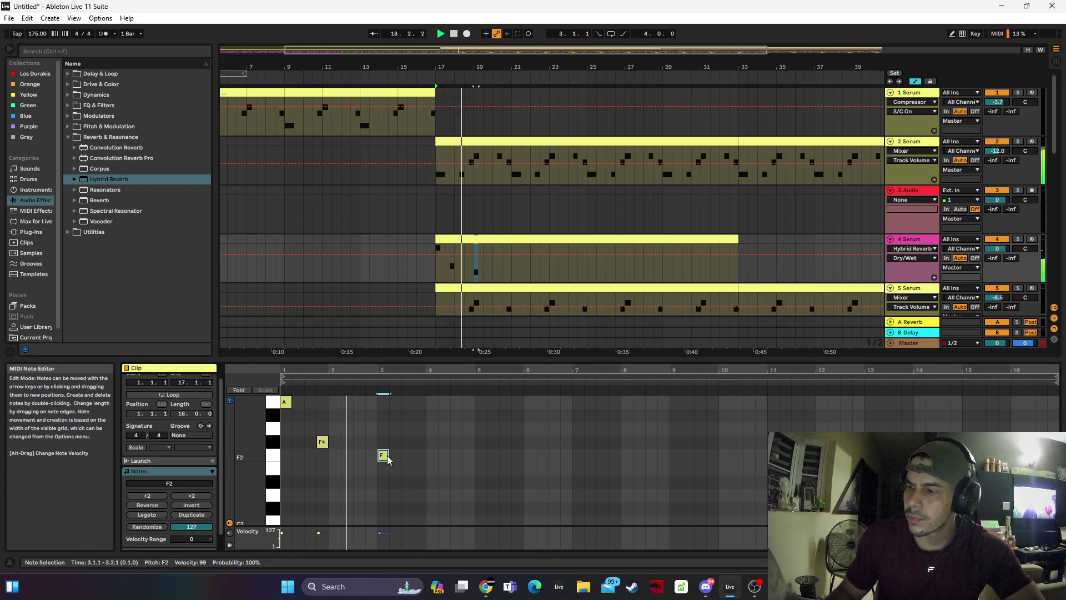
Keep the F2 note one beat long, add a one-beat D2 note at the start of bar 4 and play the melody
drag(388, 459, 419, 481)
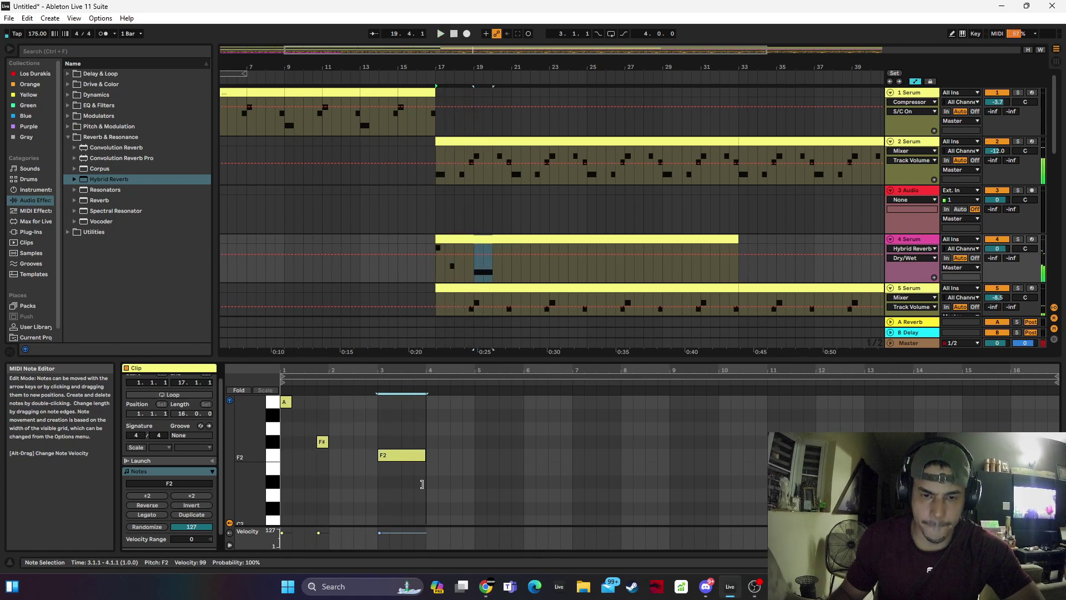
key(ctrl+z)
double_click(433, 509)
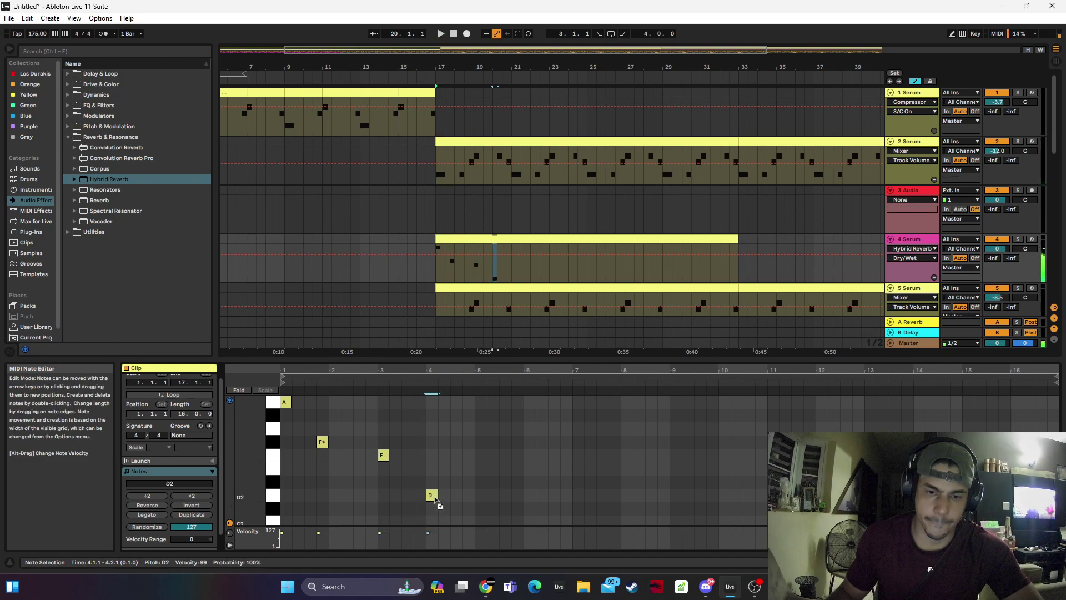
key(space)
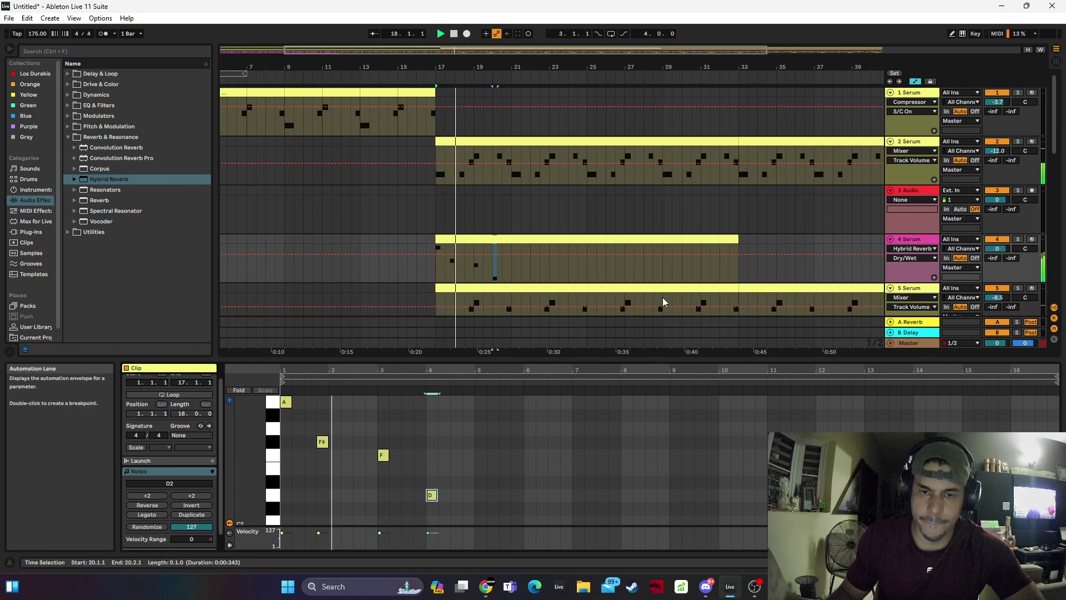
Shorten the track 4 clip to four bars and move its D2 note one beat earlier to 3.4
drag(739, 240, 510, 240)
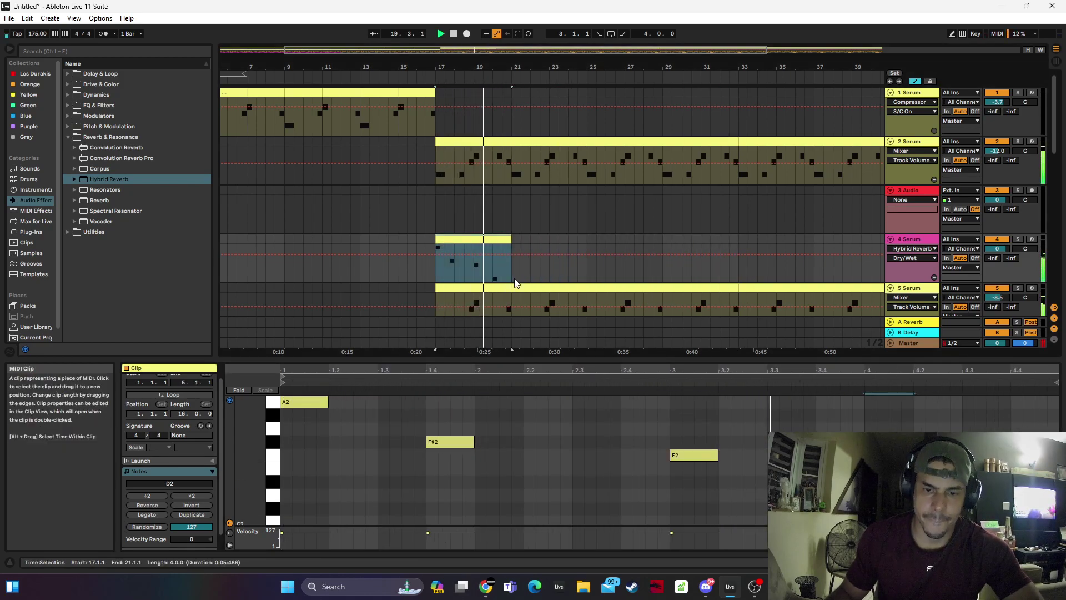
key(space)
drag(855, 482, 907, 506)
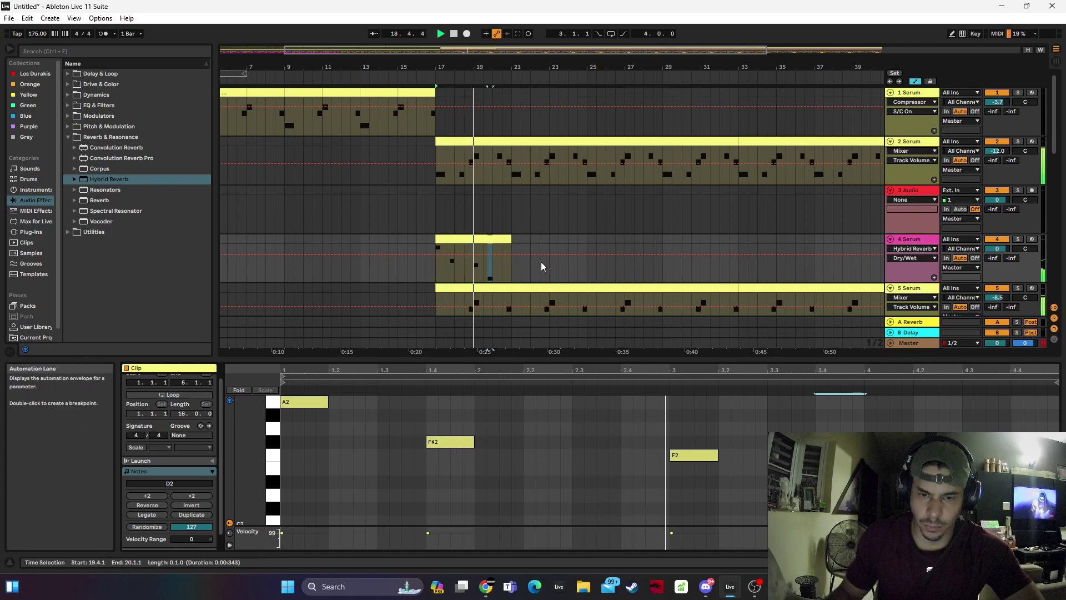
Duplicate the four-bar track 4 clip three times to fill the arrangement up to bar 33
click(499, 240)
key(ctrl+d)
key(ctrl+d)
key(ctrl+d)
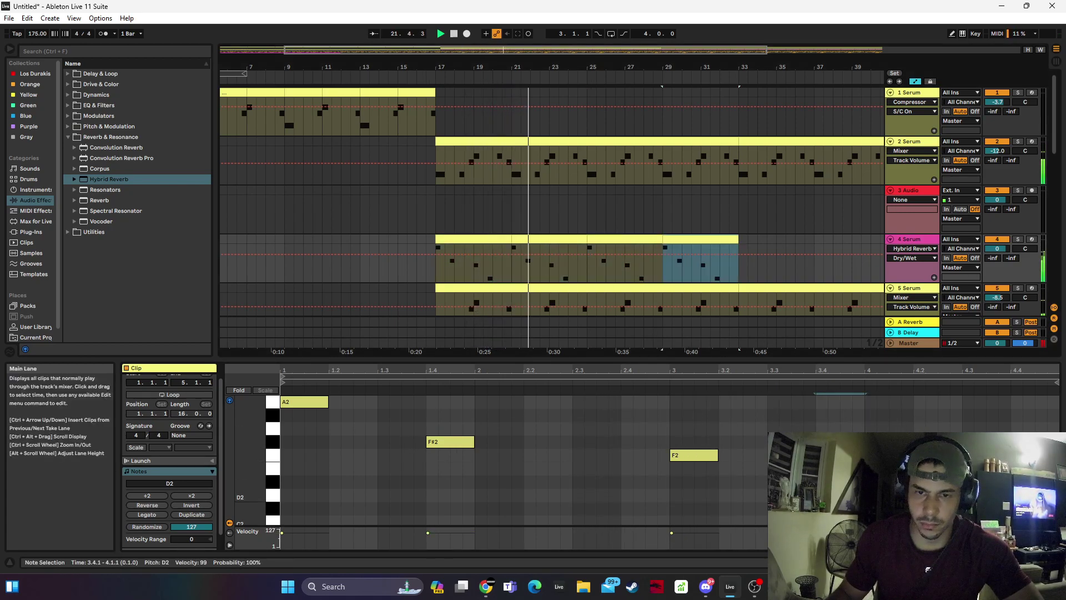
In track 4's Serum, switch oscillator A to the Acid wavetable with 7 unison voices and a detune of 0.09
click(1005, 563)
click(152, 451)
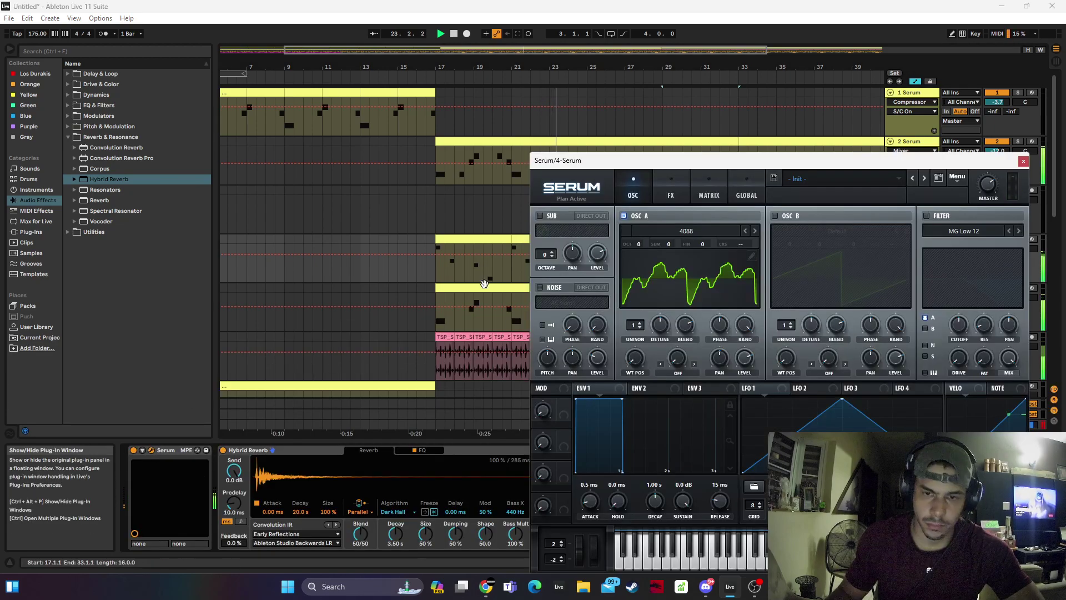
click(755, 231)
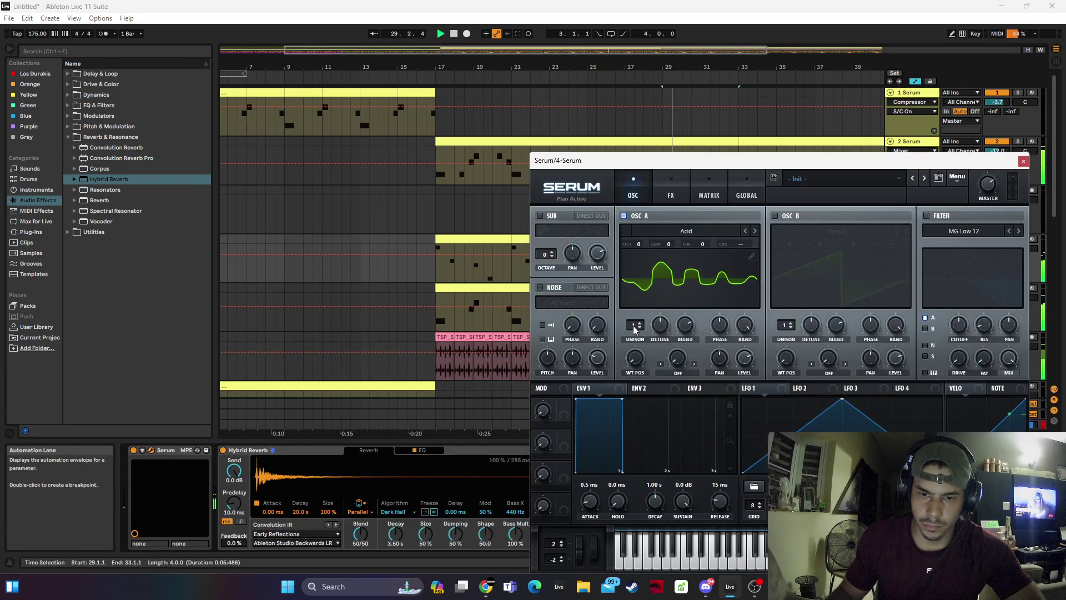
drag(632, 328, 633, 306)
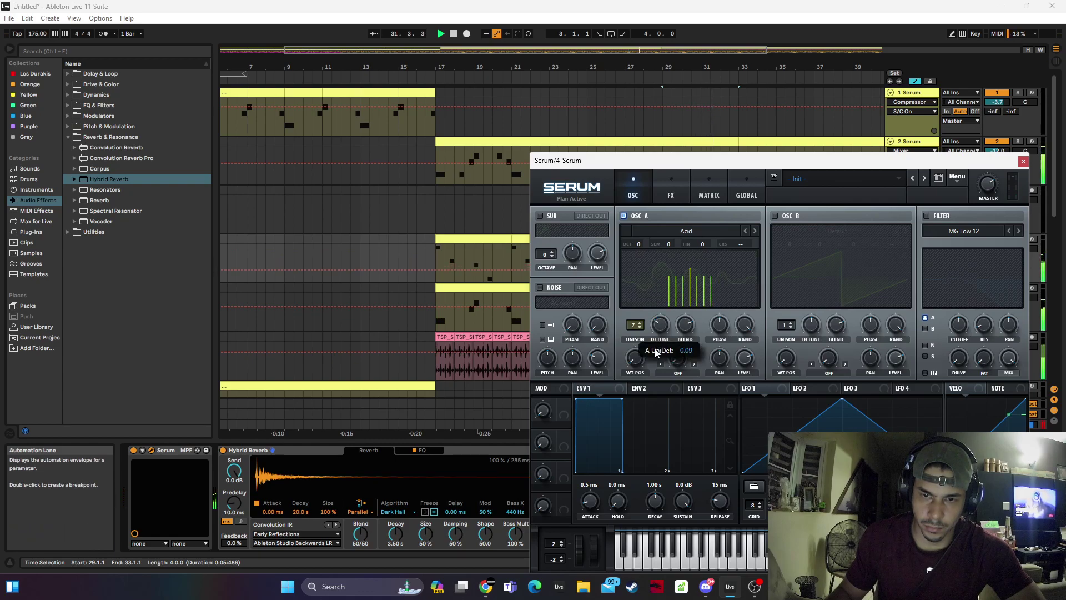
click(1024, 161)
key(space)
Transpose all notes of the first track 4 clip up an octave and duplicate that clip three times over the following clips
double_click(499, 241)
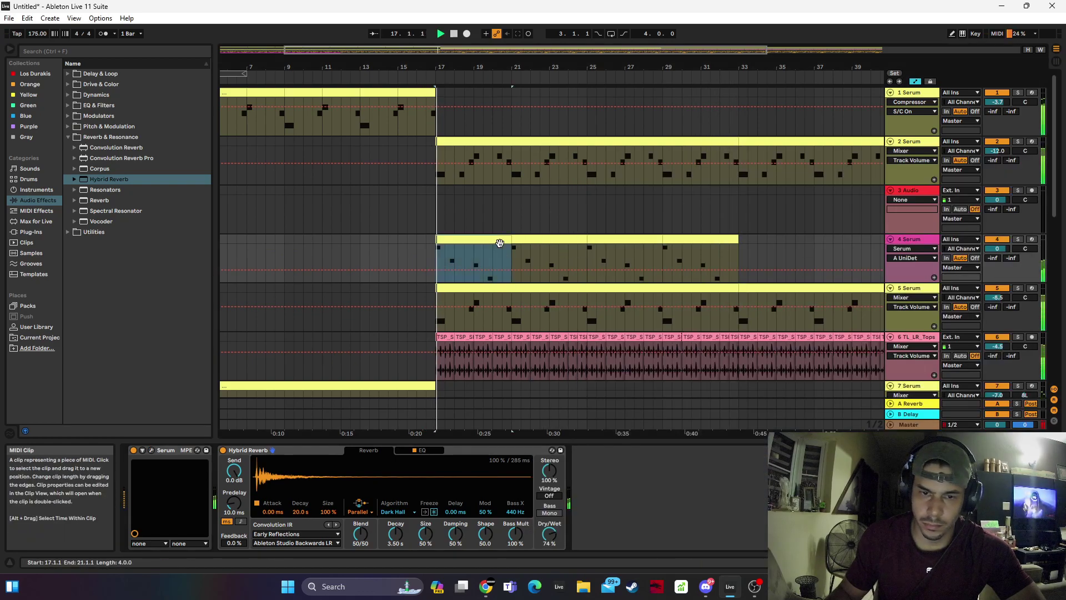
key(ctrl+a)
key(space)
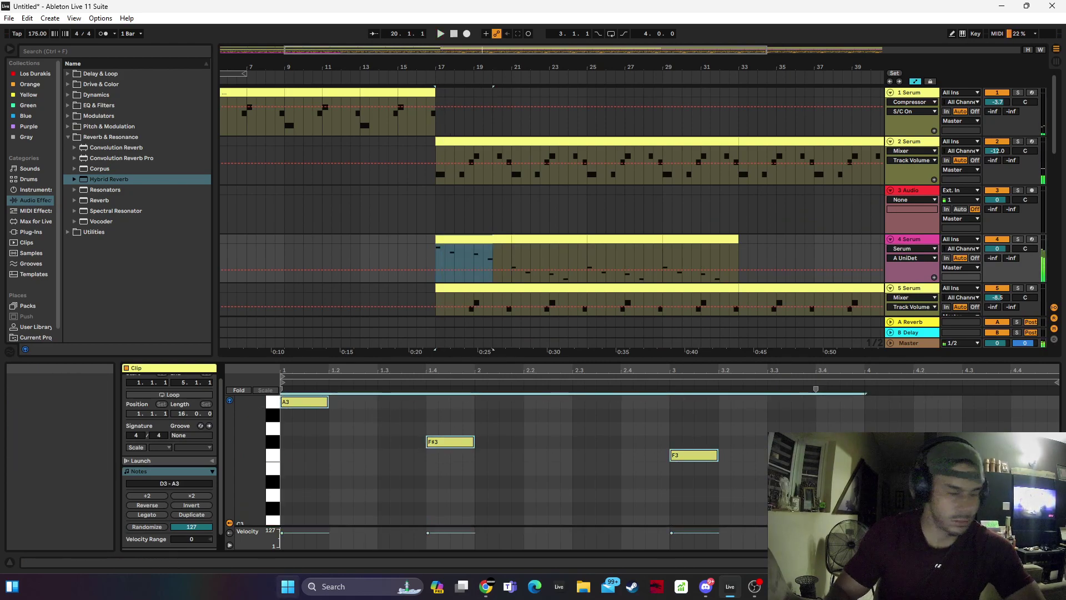
key(ctrl+d)
key(ctrl+d)
key(ctrl+d)
Lower track 4's volume to -0.8 dB and duplicate its four clips to extend the melody to bar 49
click(992, 259)
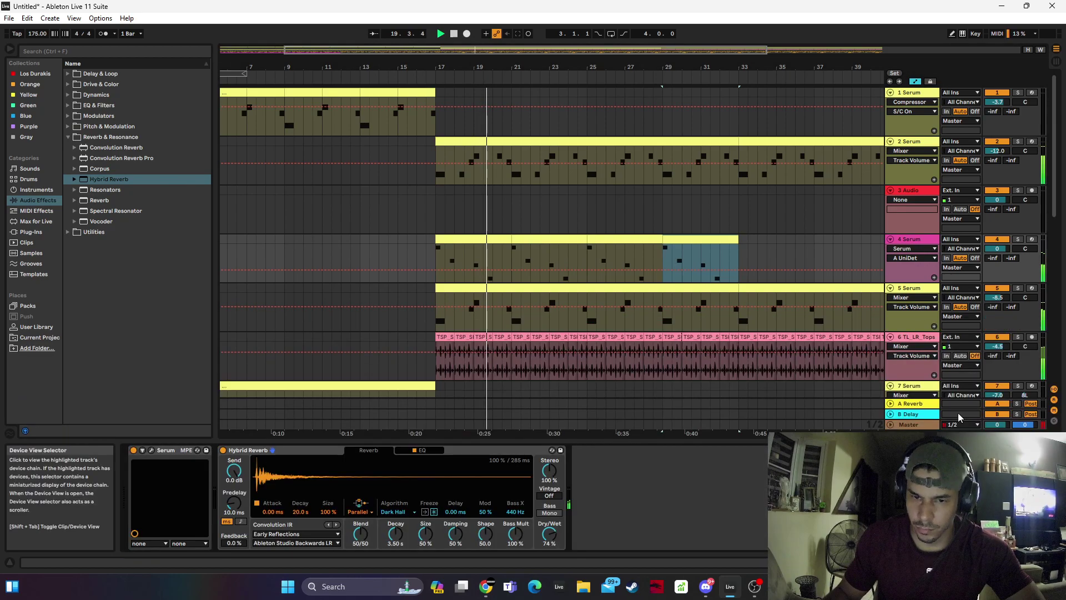
drag(1000, 248, 1000, 252)
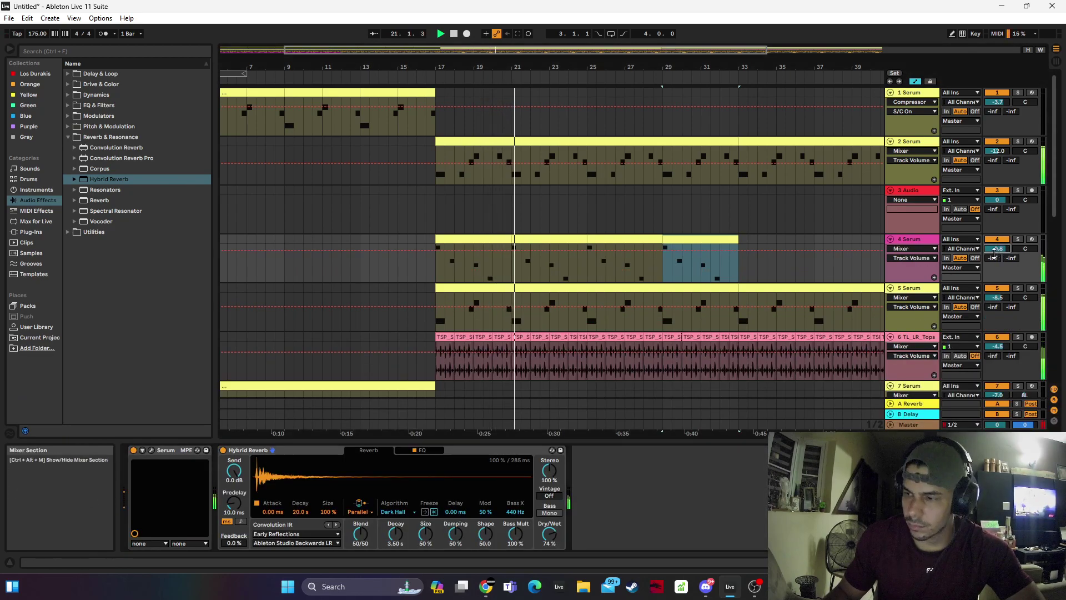
shift+click(476, 237)
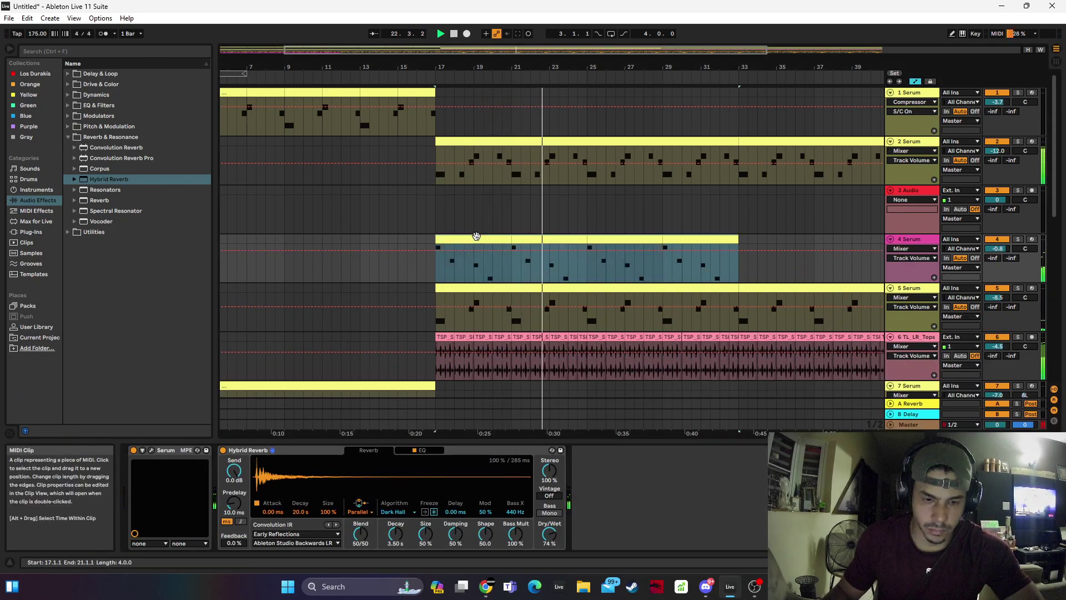
key(ctrl+d)
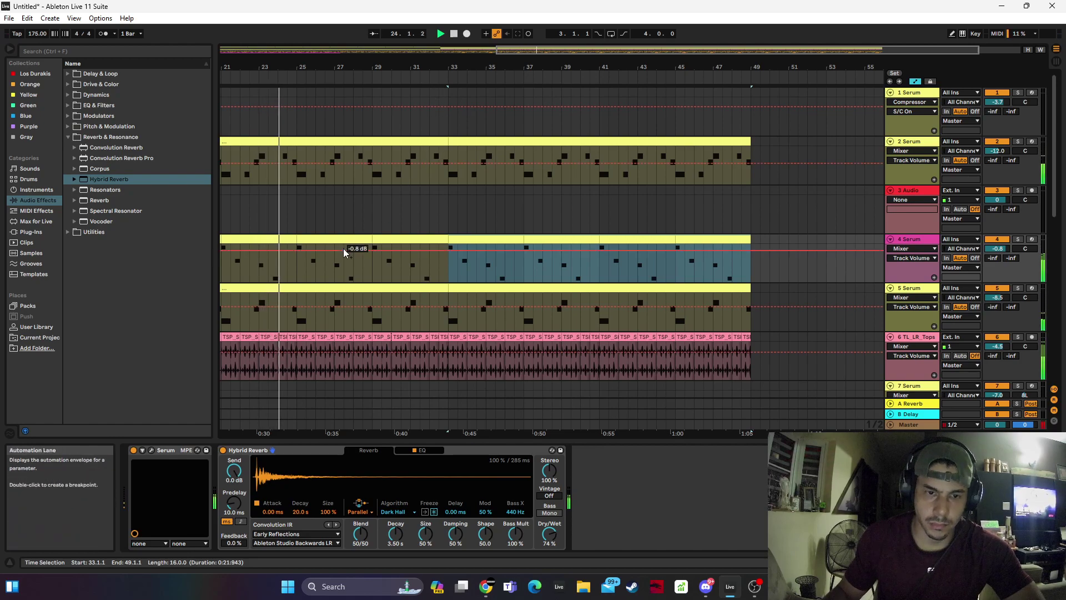
key(space)
Insert a new MIDI track below track 2 and copy track 2's Serum and effects chain onto it
click(907, 126)
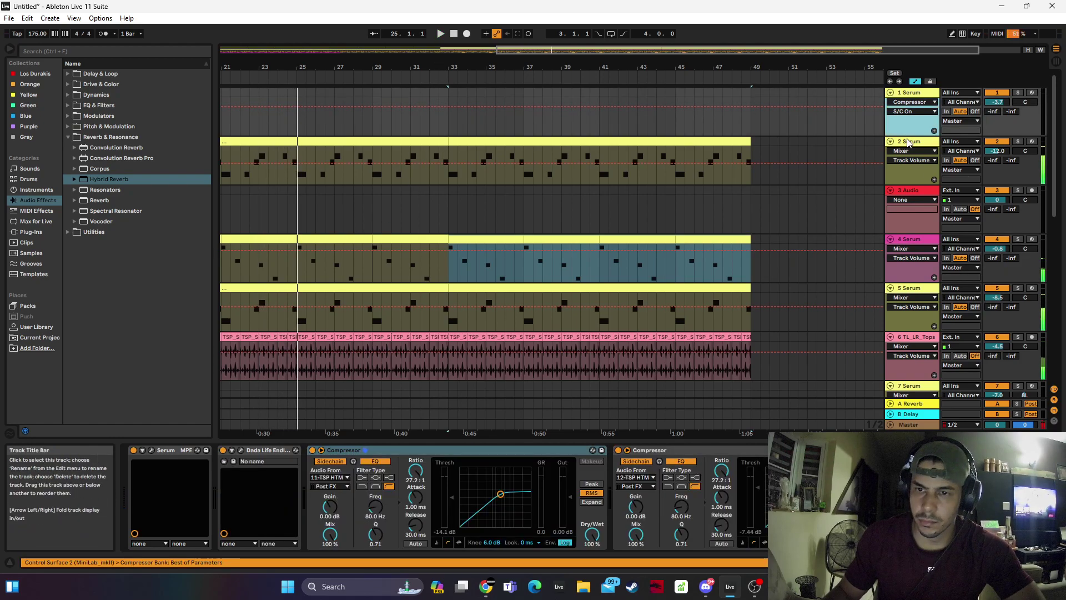
right_click(908, 143)
click(689, 231)
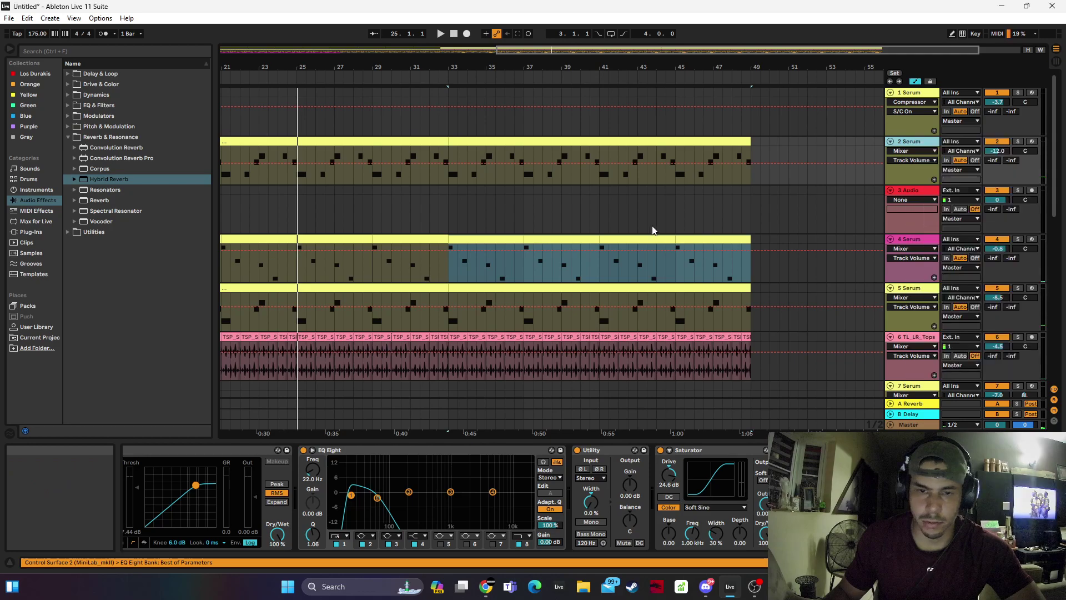
drag(341, 71, 500, 71)
click(428, 159)
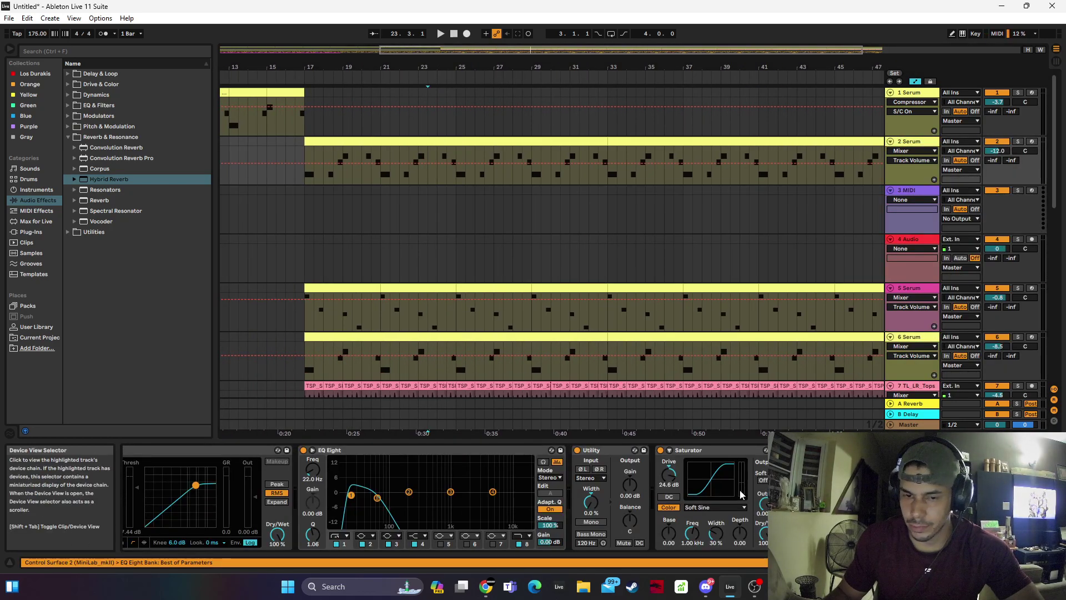
drag(989, 562, 955, 562)
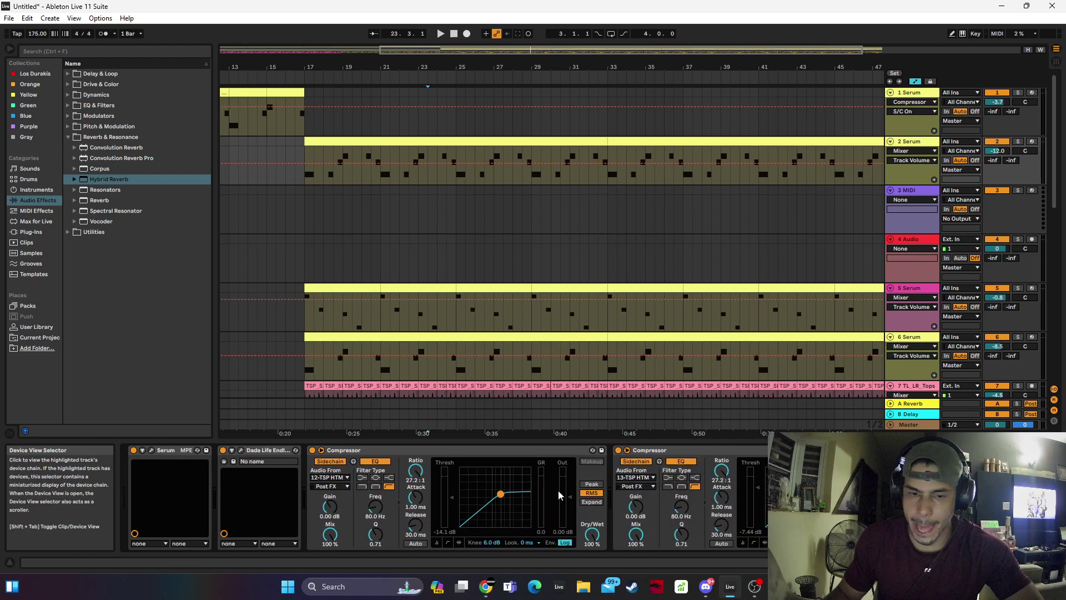
click(686, 452)
click(186, 451)
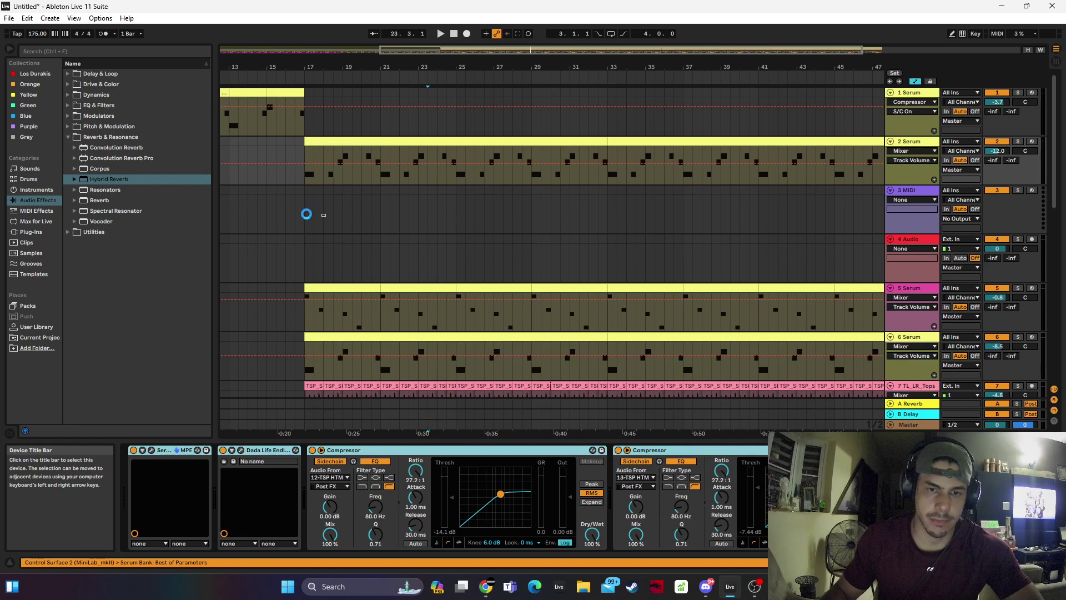
Copy the first track 2 clip onto the new track 3 at bar 17 and solo tracks 2 and 3
drag(331, 146, 333, 186)
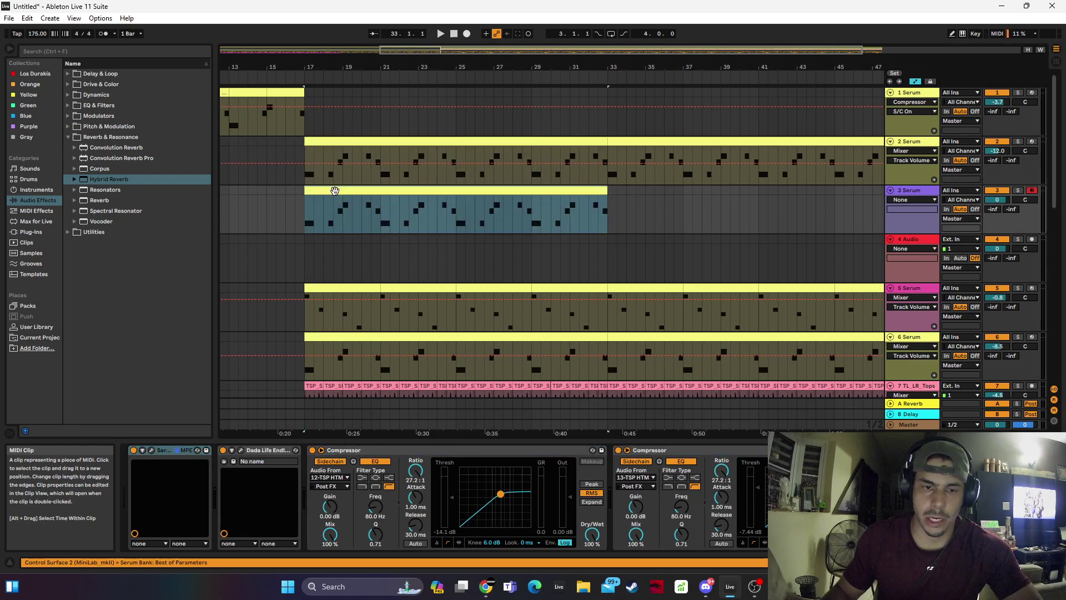
click(1018, 190)
ctrl+click(1018, 142)
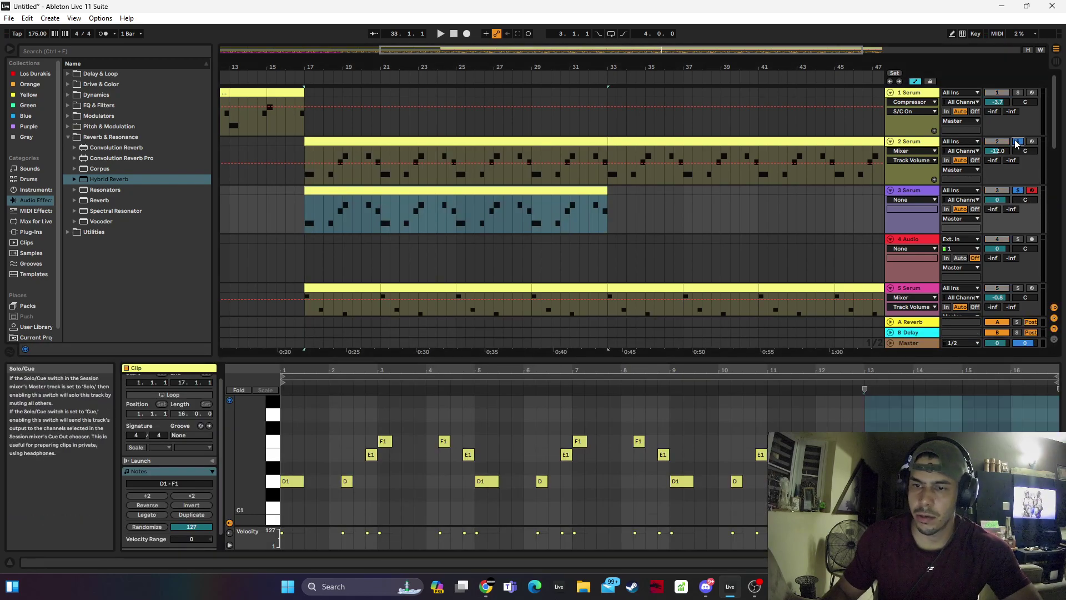
Delete all the notes in the copied track 3 clip
click(312, 488)
key(ctrl+a)
key(Delete)
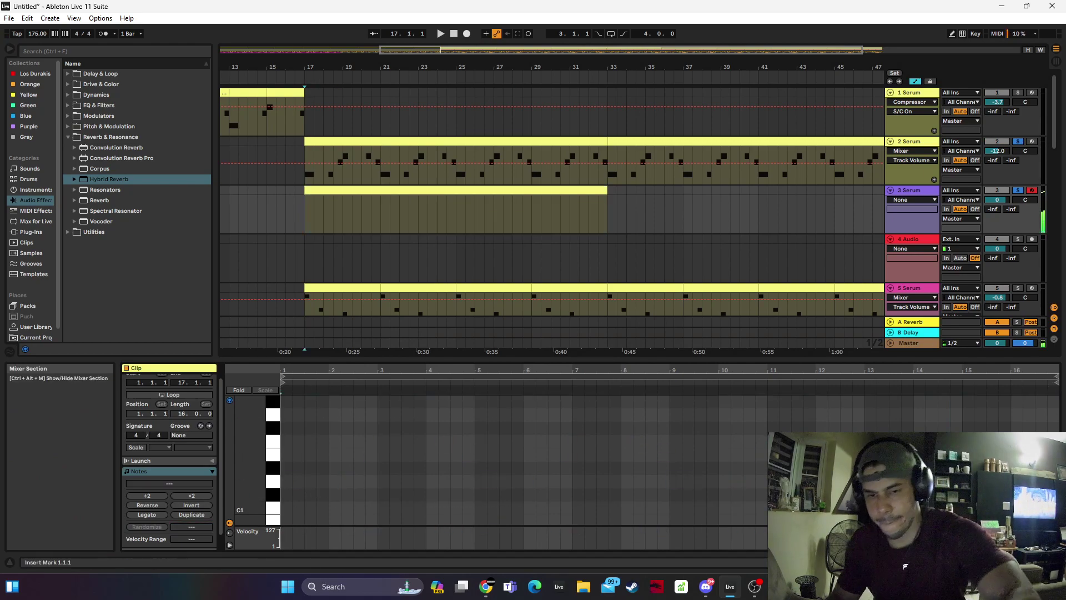
Unsolo track 2, solo track 5 together with track 3 and play from bar 17
key(space)
click(1017, 141)
ctrl+click(1018, 288)
key(space)
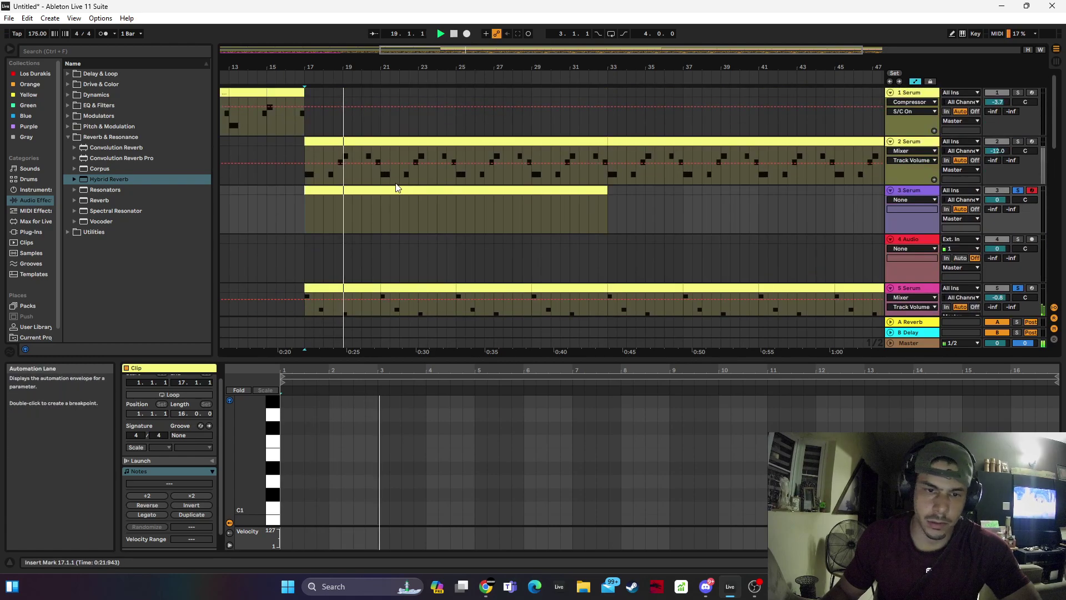
key(space)
Add a two-beat E1 note at 4.3 in the track 3 clip and show the track's devices
double_click(455, 469)
drag(463, 468, 476, 470)
key(Up)
key(Up)
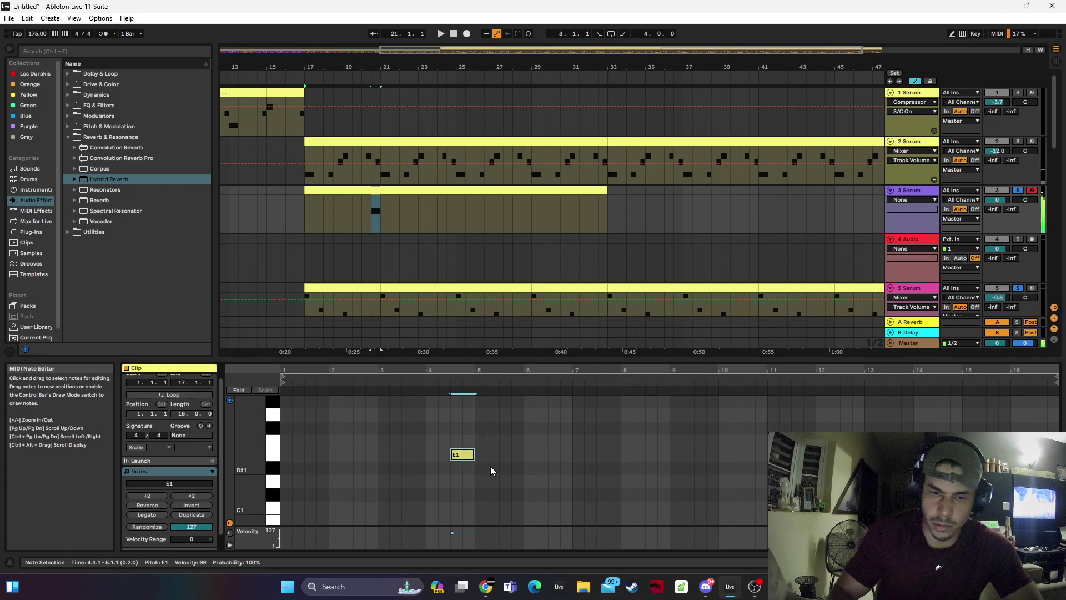
key(shift+Tab)
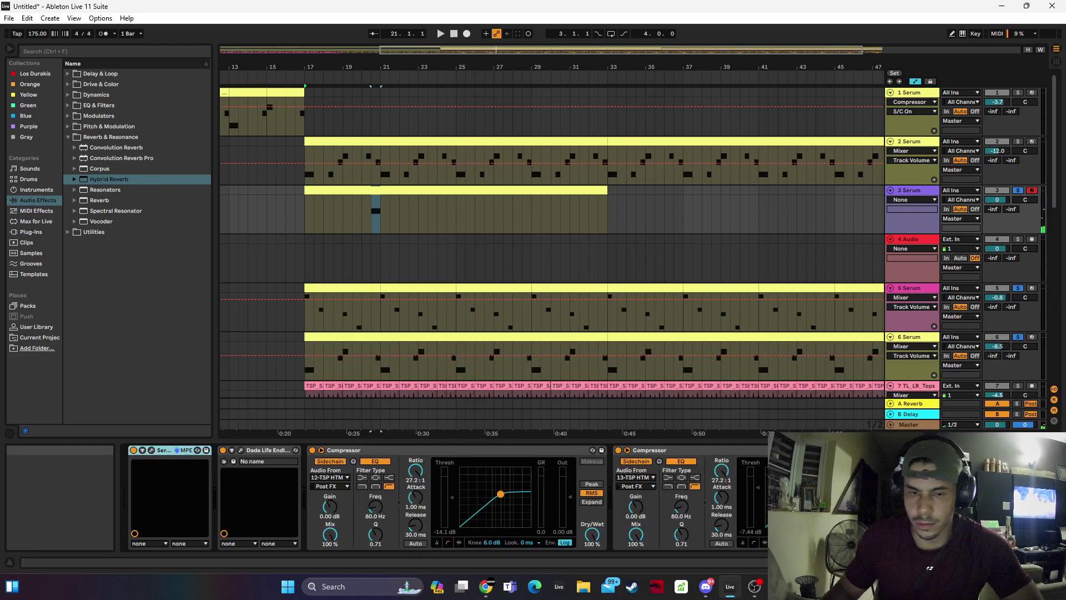
Load the User preset The Reese into track 3's Serum and play the clip from bar 17
click(369, 190)
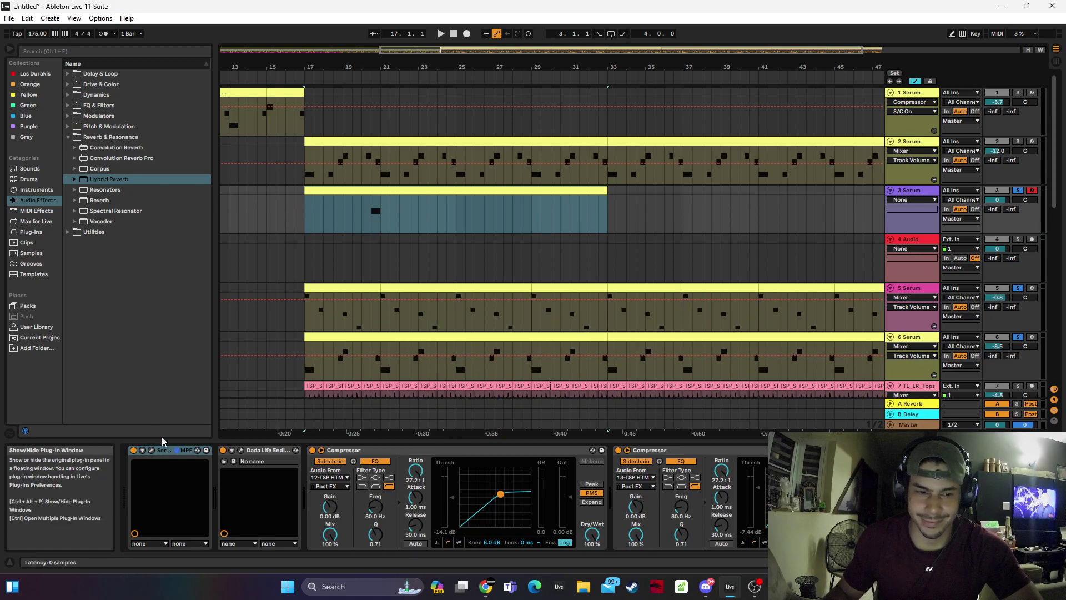
click(151, 450)
click(877, 179)
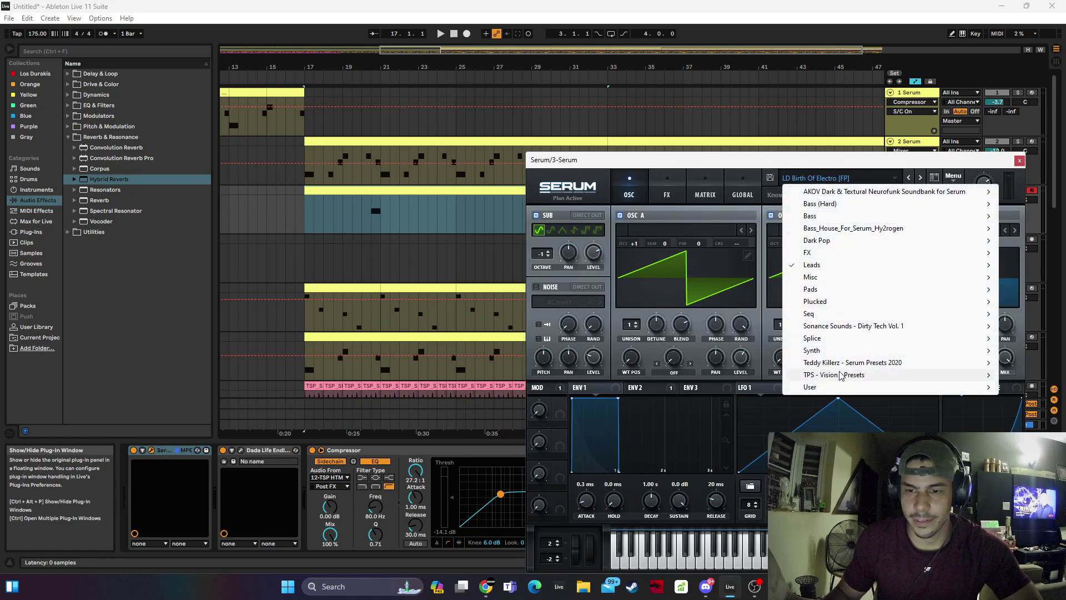
mouse_move(816, 388)
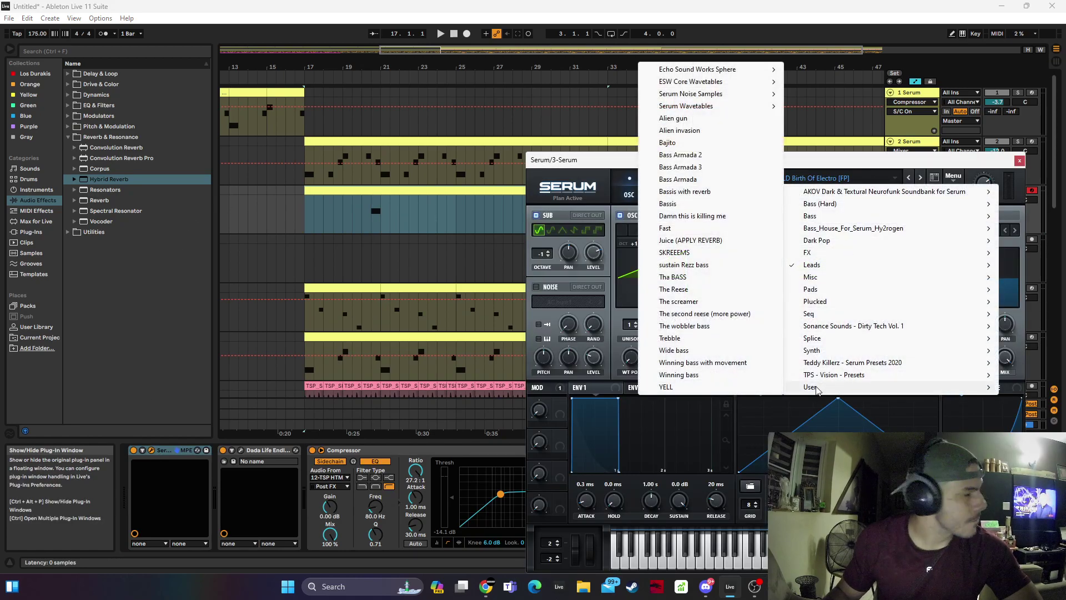
click(674, 289)
key(space)
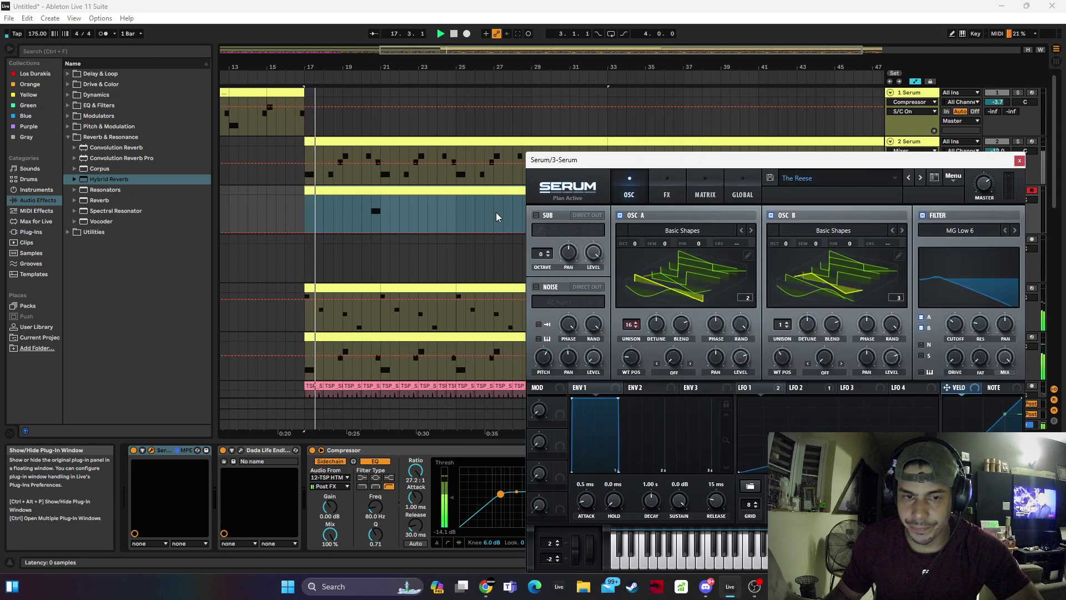
click(1019, 161)
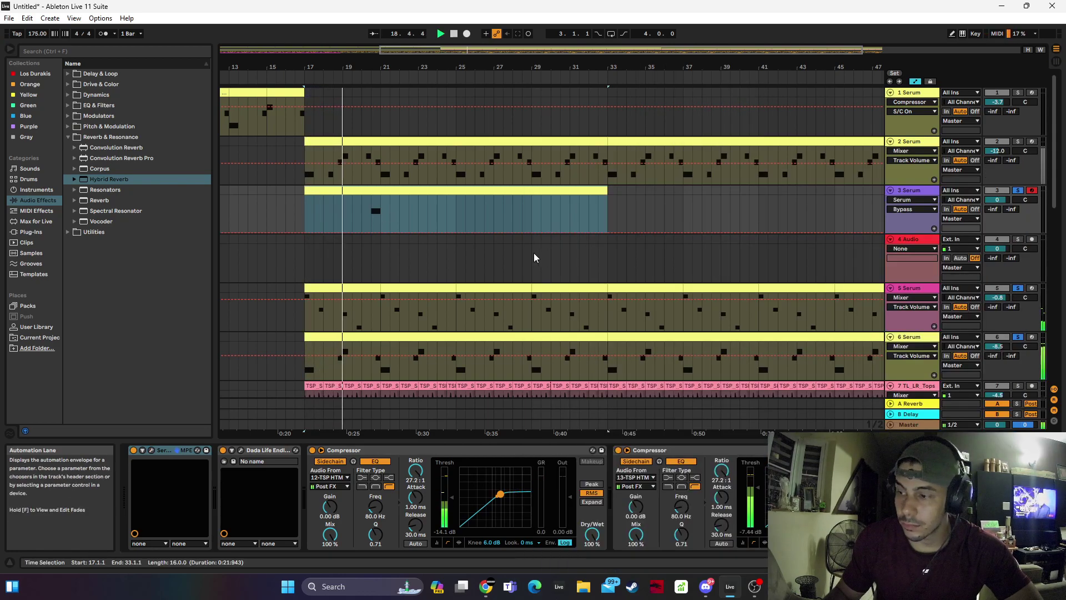
Set the track 3 clip's note to F0 and repeat it every four bars through the clip
double_click(419, 191)
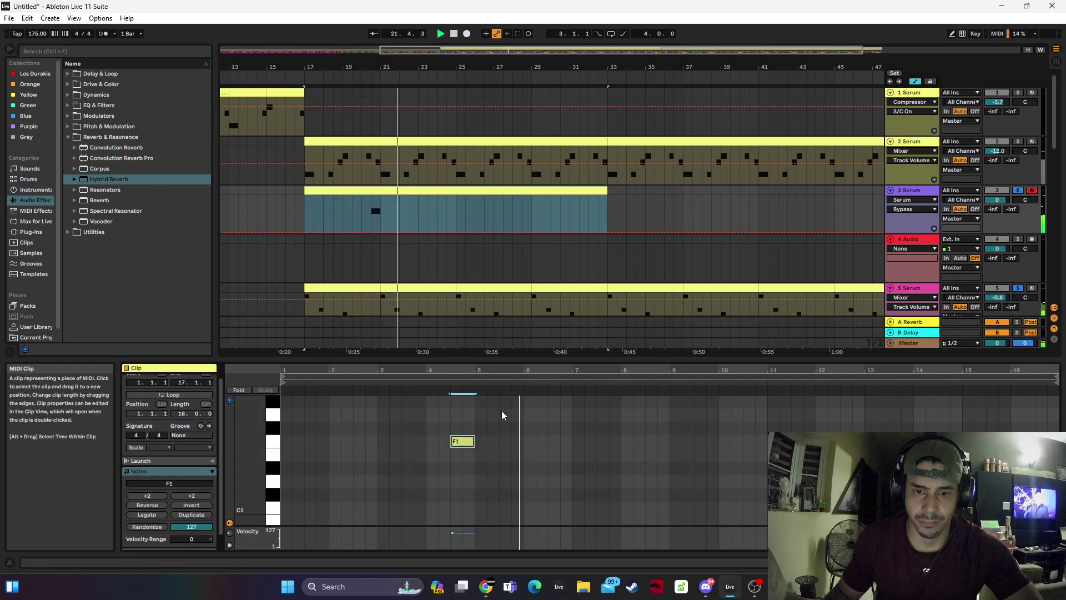
key(space)
click(467, 504)
key(ctrl+a)
key(ctrl+d)
key(ctrl+d)
key(ctrl+d)
Duplicate the 16-bar track 3 clip to bar 33 and show the track's devices
click(482, 189)
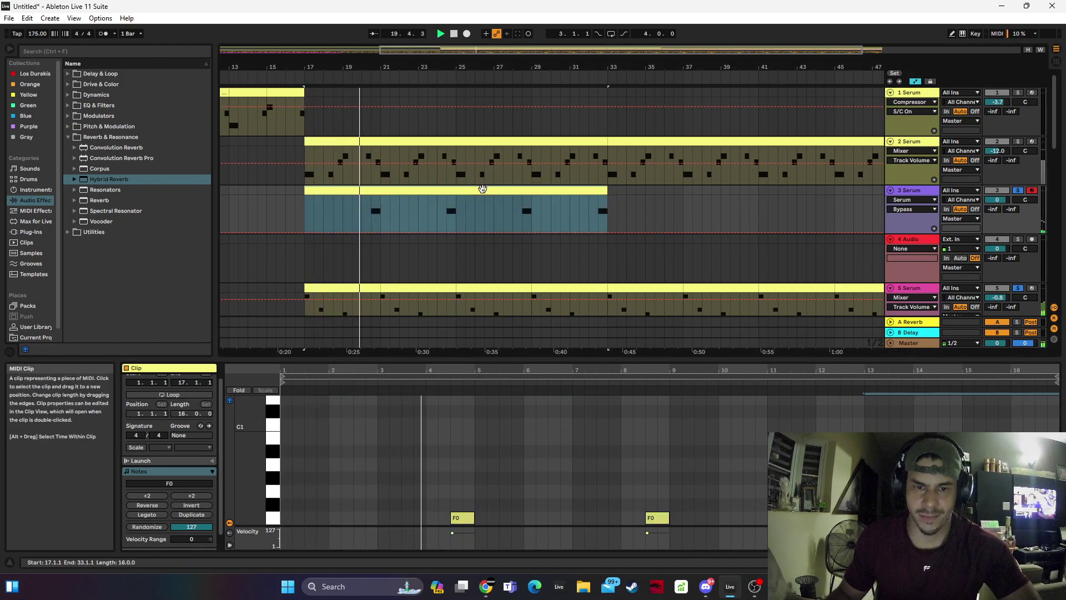
key(ctrl+d)
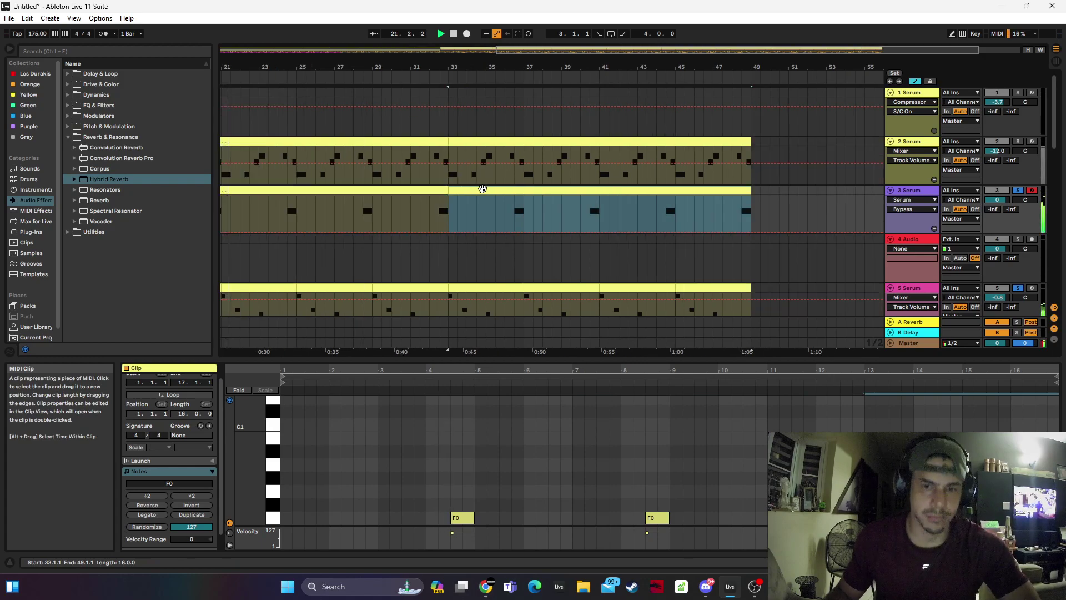
scroll(619, 250, left, 5)
click(575, 190)
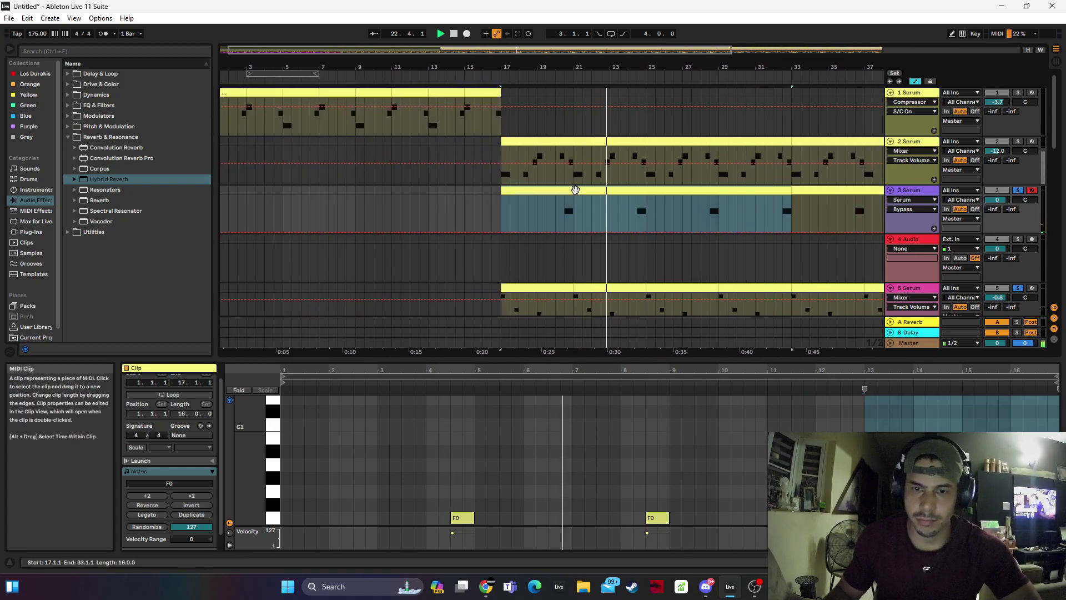
key(shift+Tab)
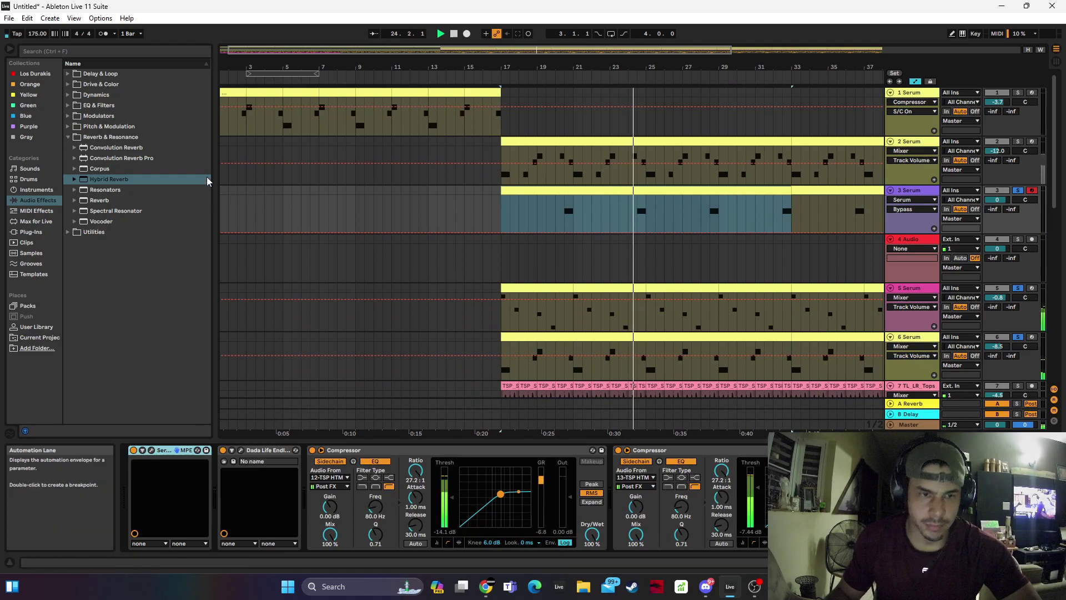
Delete the beat at 20.4 from the track 3 clip and play from bar 17
key(space)
drag(582, 66, 654, 128)
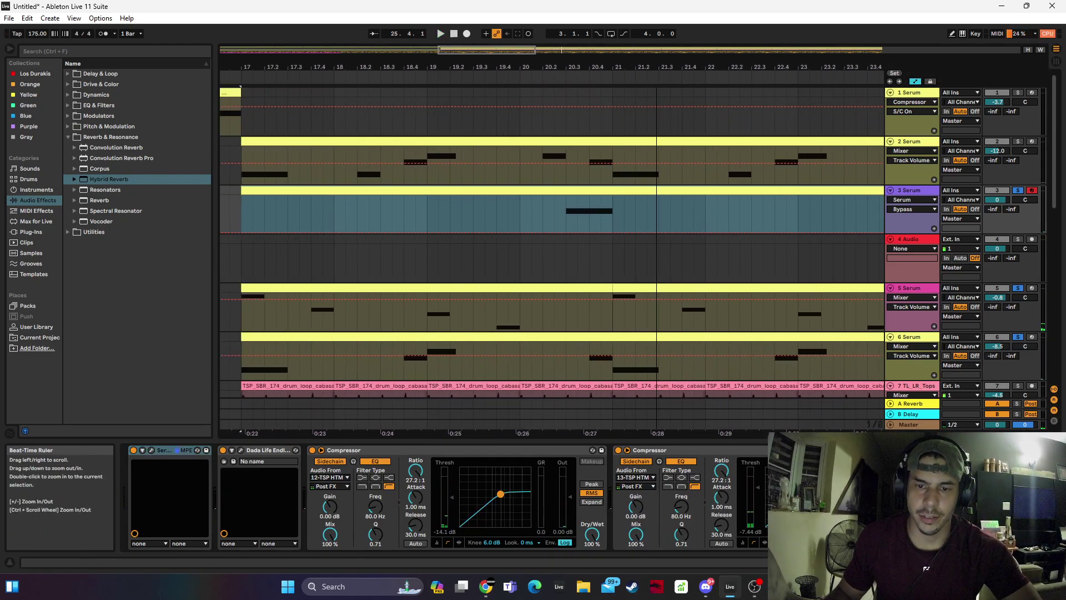
click(601, 208)
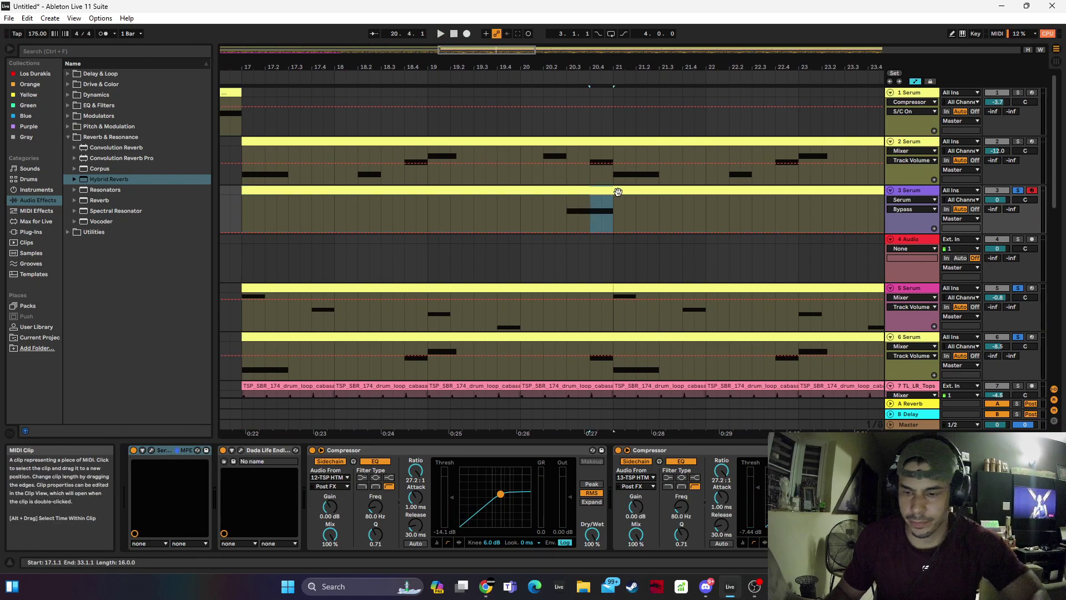
key(Delete)
click(578, 189)
key(space)
Delete the track 3 clip spanning bars 21 to 33 and extend the first clip's end to bar 21
click(679, 191)
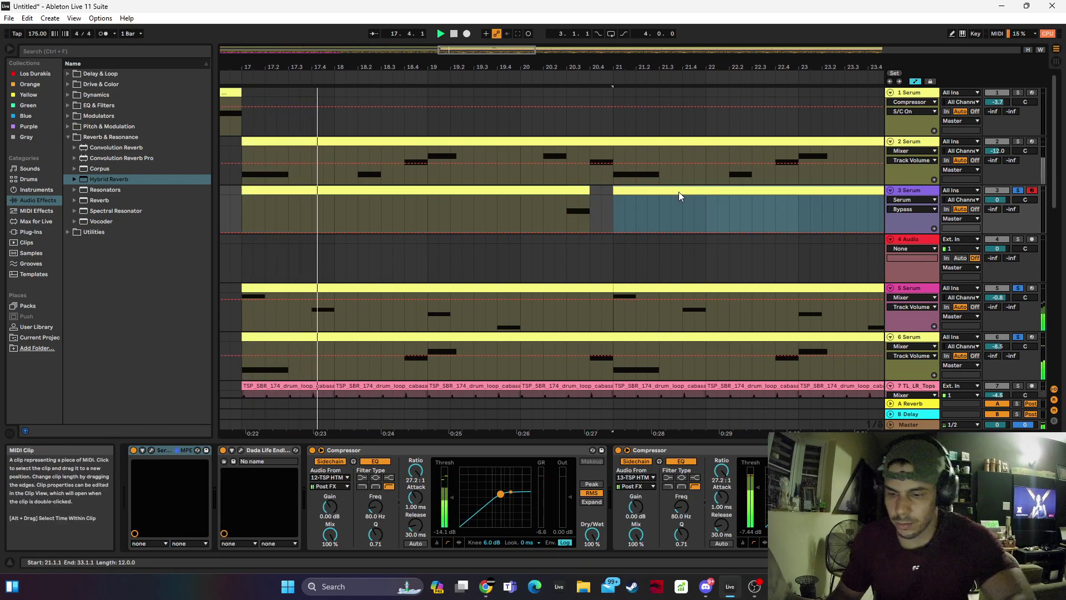
drag(626, 67, 456, 34)
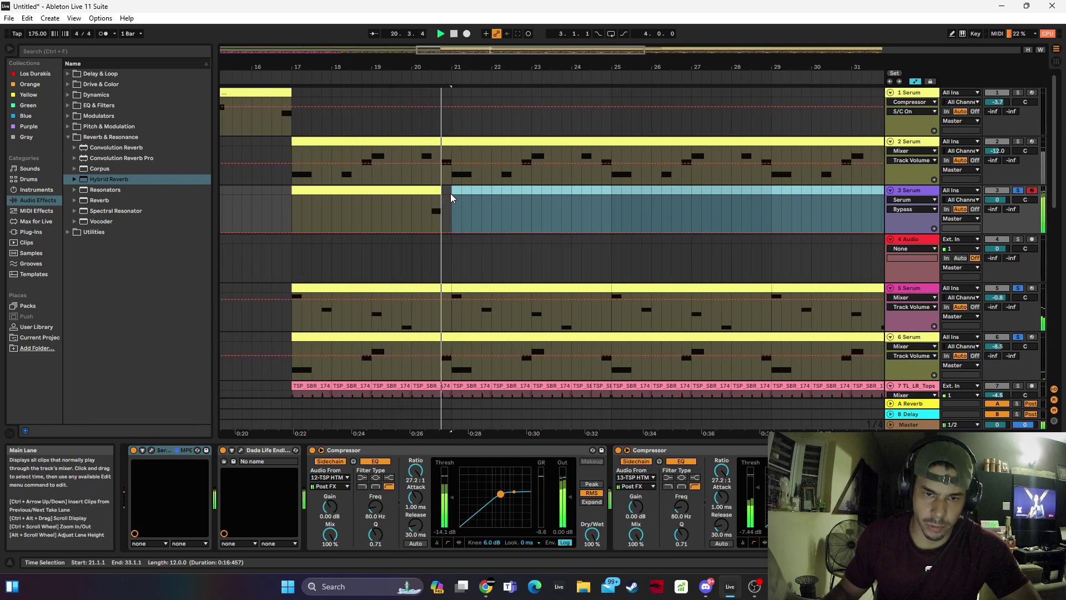
key(space)
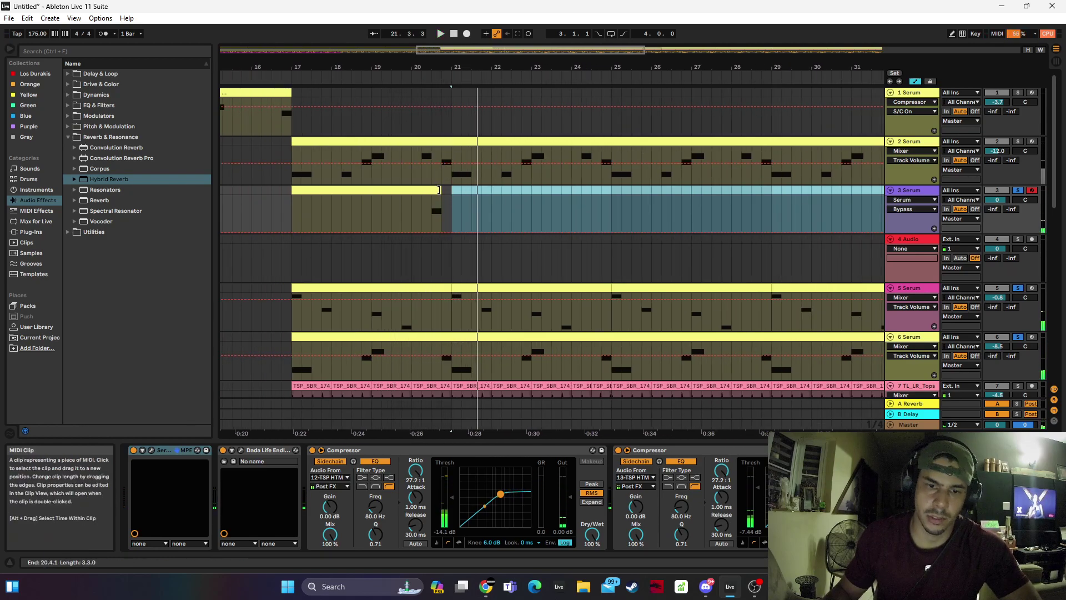
drag(442, 191, 451, 190)
Delete the beats at 20.4 and 24.4 from the track 2 clip
click(449, 159)
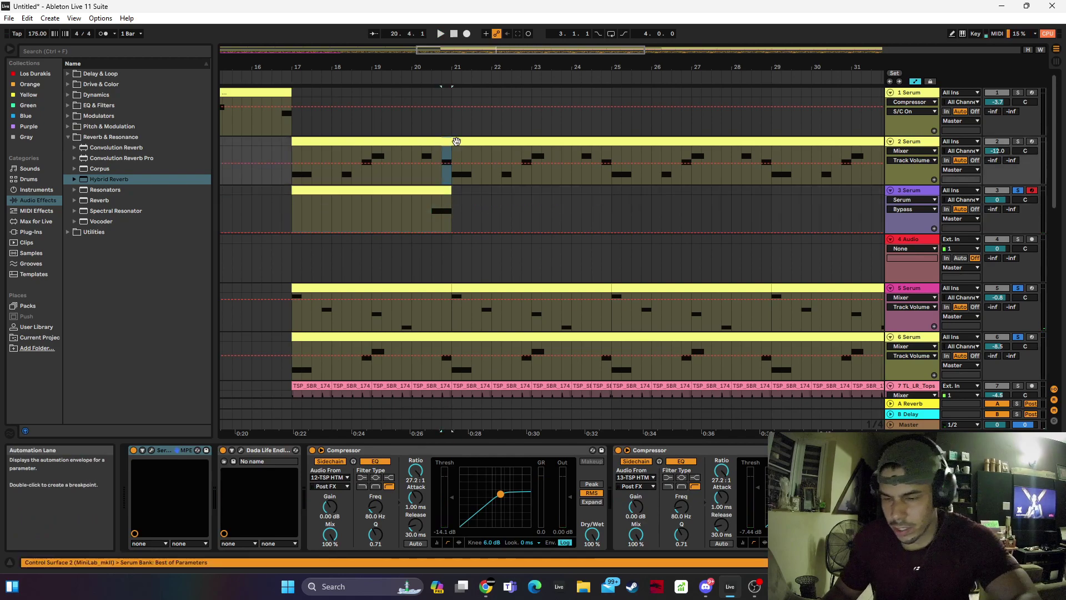
key(Delete)
key(Delete)
drag(648, 67, 504, 67)
Delete everything on track 2 from bar 25 onward
click(535, 142)
drag(593, 67, 527, 34)
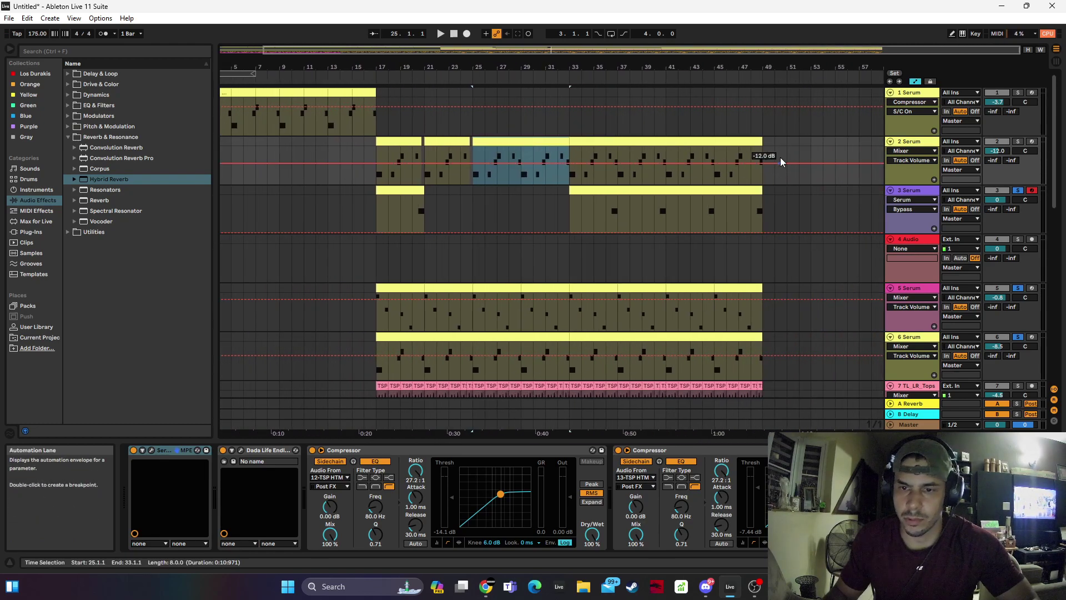
shift+click(778, 144)
key(Delete)
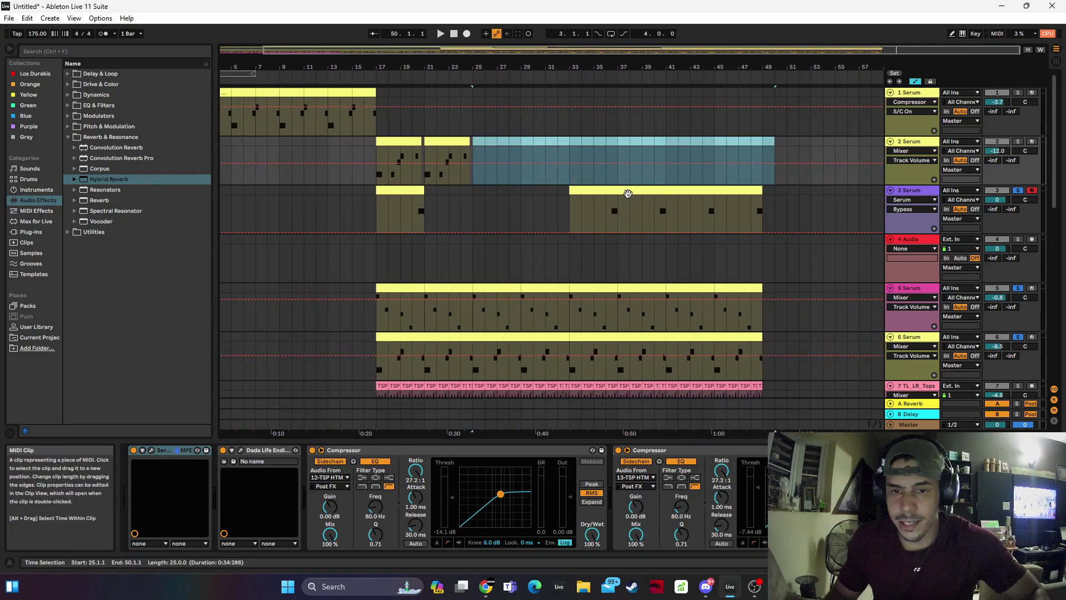
Duplicate bars 17 to 21 of tracks 2 and 3 repeatedly until they fill the drop up to bar 49
drag(405, 67, 420, 76)
drag(510, 199, 278, 139)
key(ctrl+d)
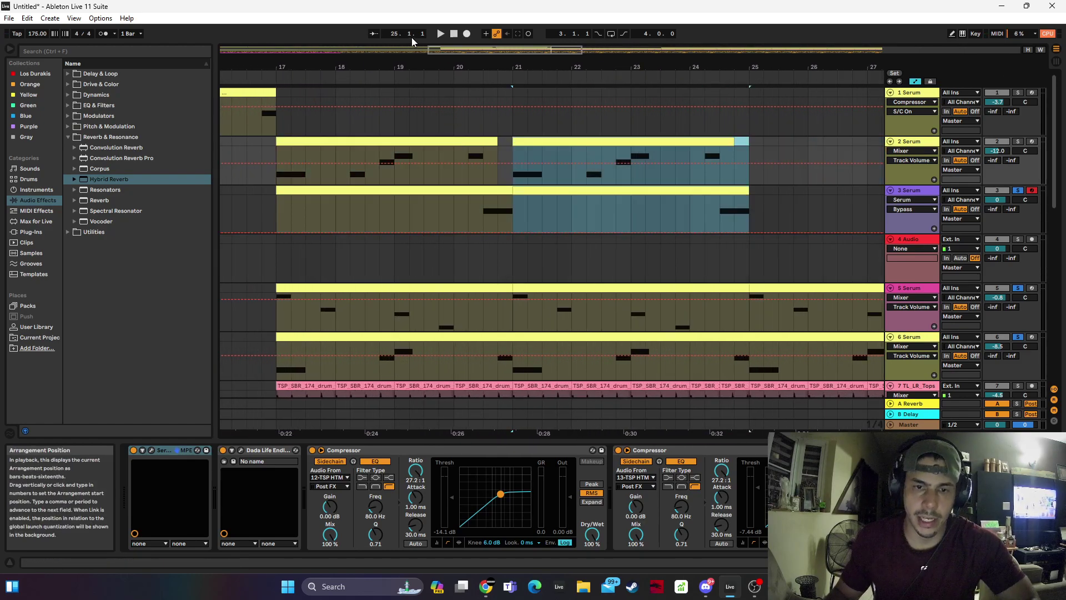
drag(417, 68, 420, 43)
key(ctrl+d)
key(ctrl+d)
key(ctrl+d)
key(ctrl+d)
key(ctrl+d)
key(ctrl+d)
Play the drop from bar 17 with all tracks, lower track 3's volume to -5.5 dB and solo it again
click(398, 190)
key(space)
click(1018, 191)
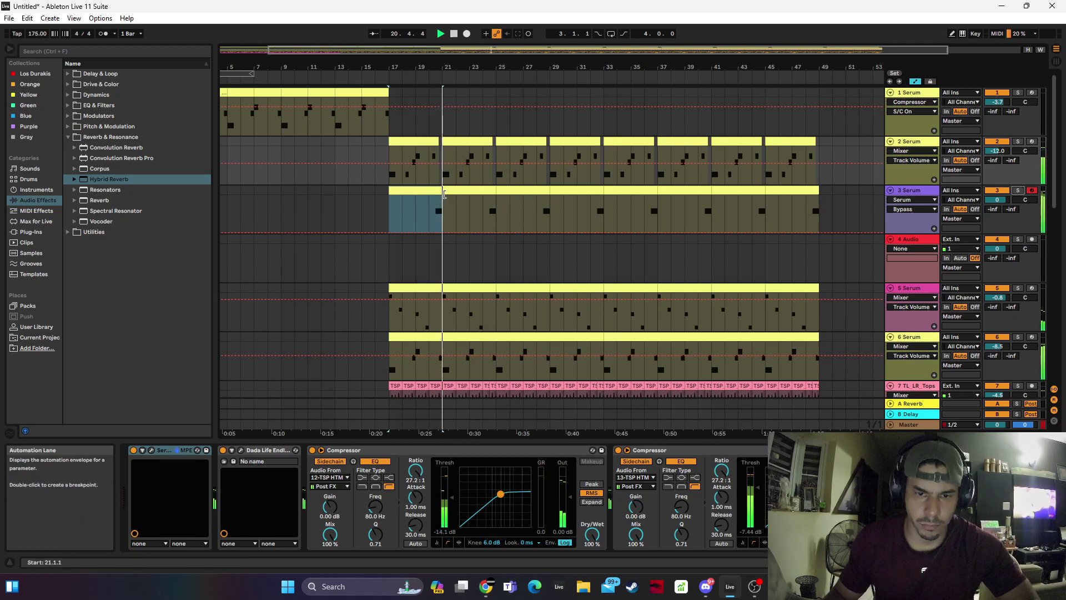
drag(998, 199, 1005, 202)
click(1017, 190)
key(space)
Switch track 3's Serum to the Tha BASS preset and play the soloed clip to audition it
click(432, 208)
key(space)
double_click(436, 190)
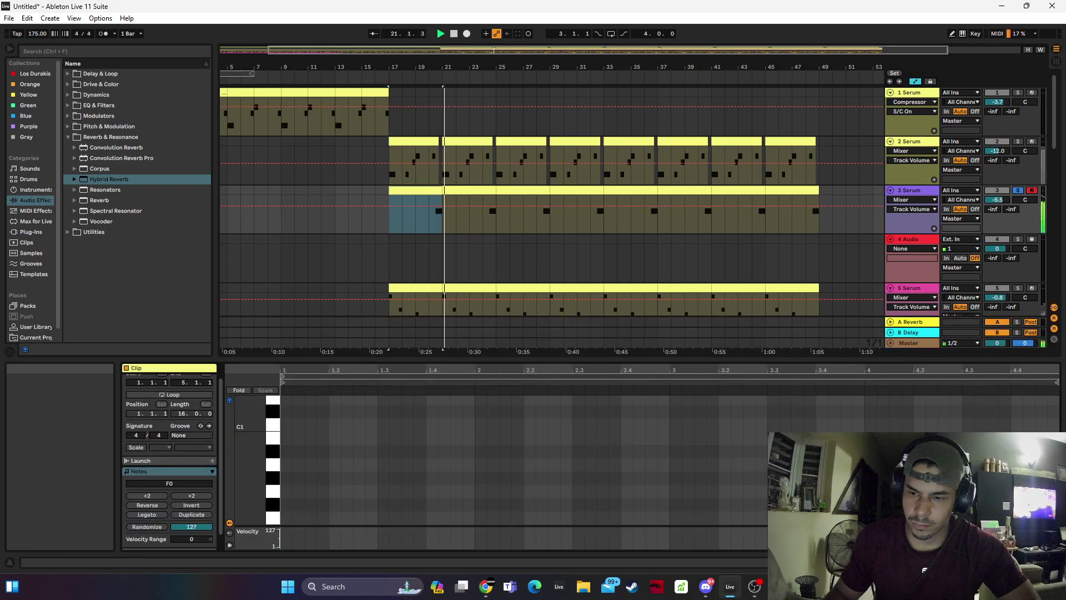
key(shift+Tab)
key(space)
click(143, 450)
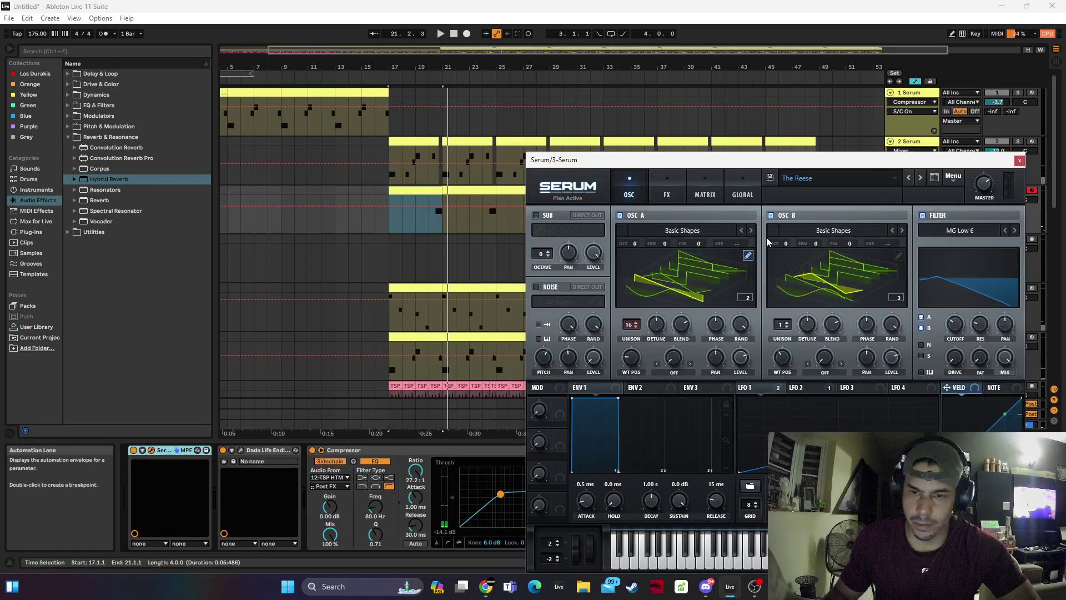
click(908, 178)
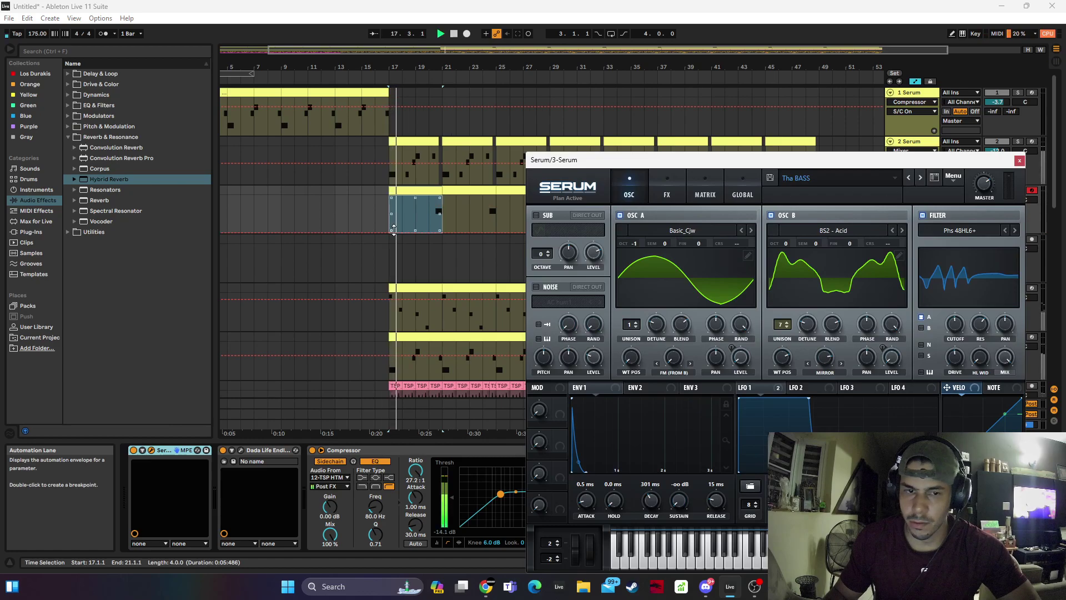
click(429, 215)
key(space)
key(space)
Trim the start of the first track 3 clip to bar 20 and play it
drag(390, 191, 431, 195)
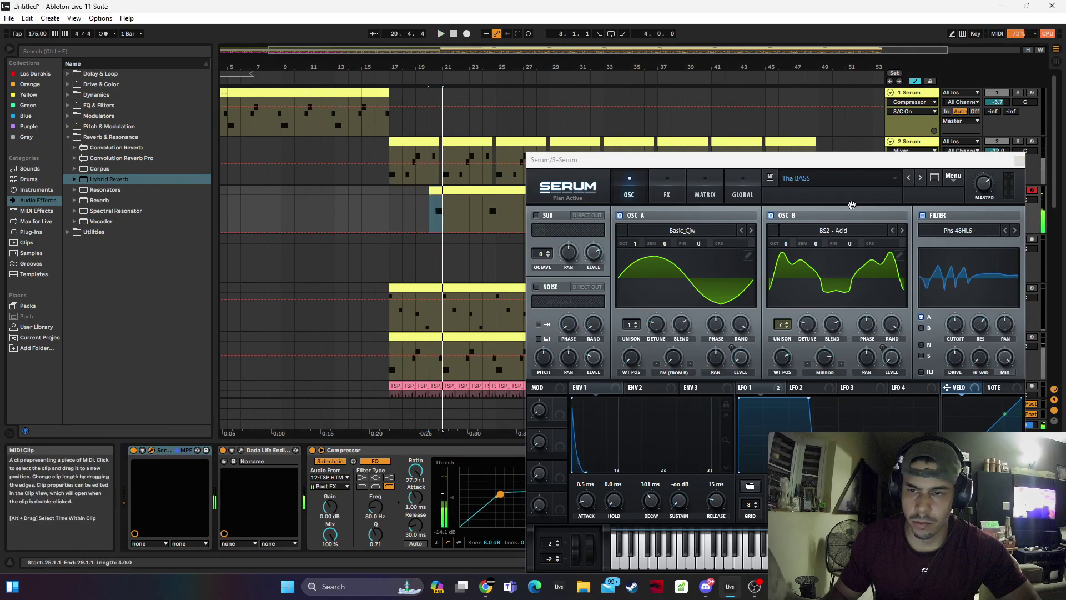
key(space)
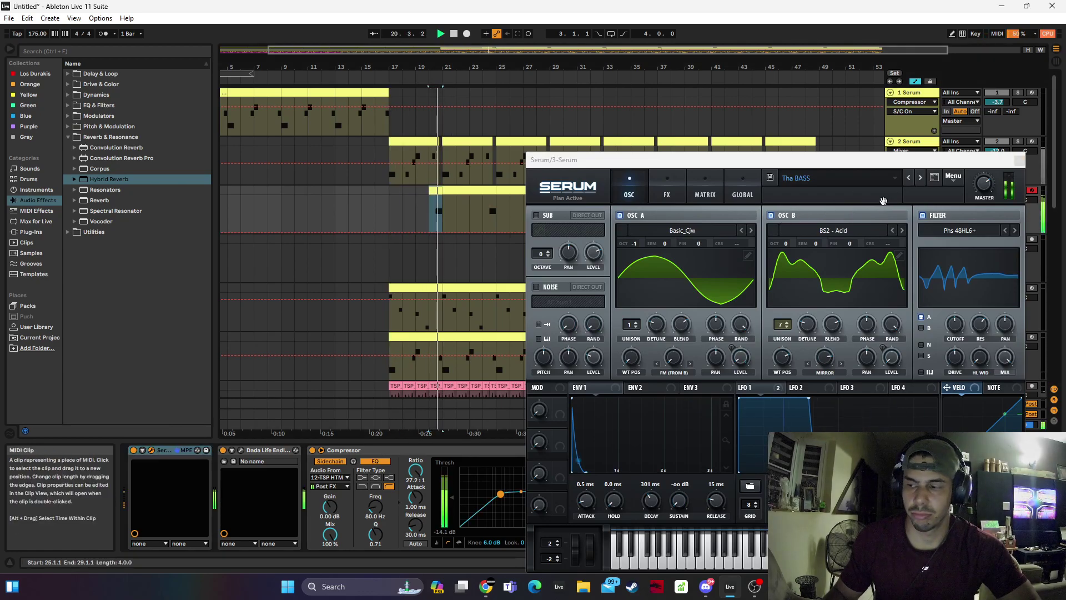
key(space)
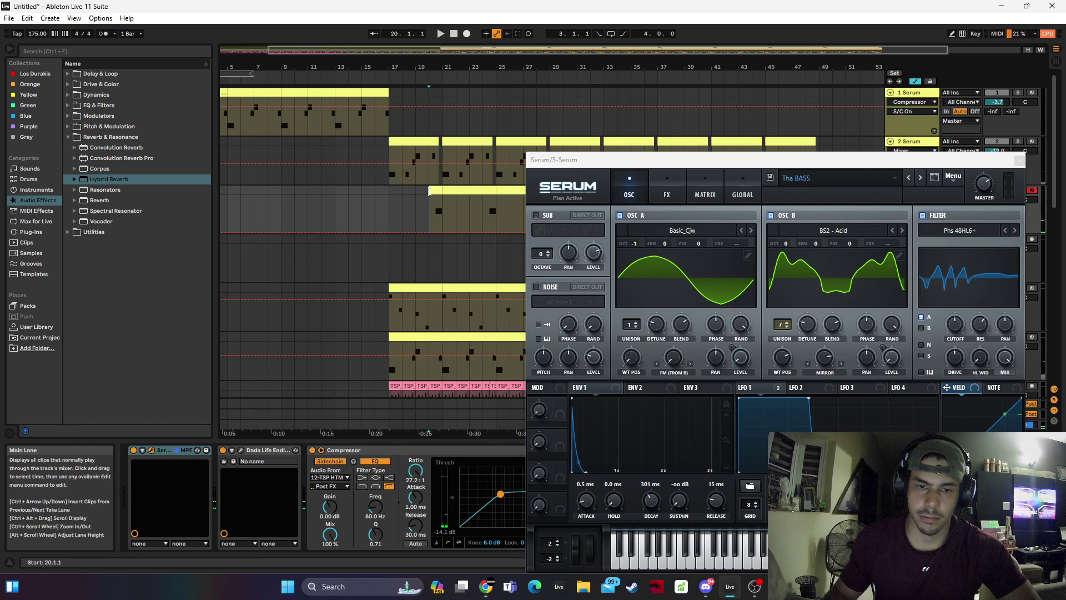
Transpose the note in the trimmed track 3 clip up to F2 and play from bar 20
double_click(436, 191)
click(430, 86)
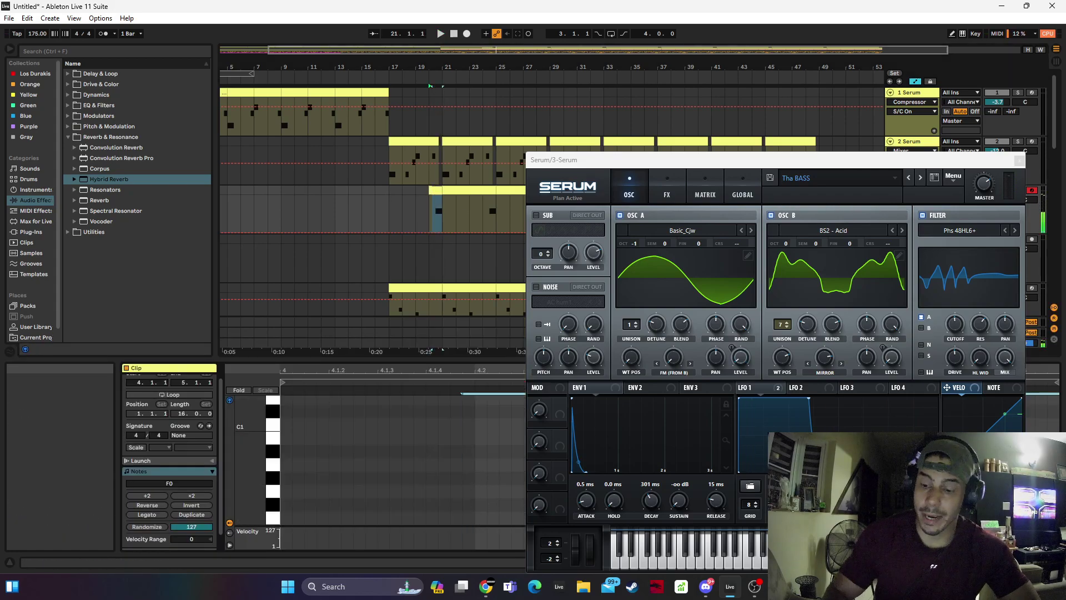
key(shift+Up)
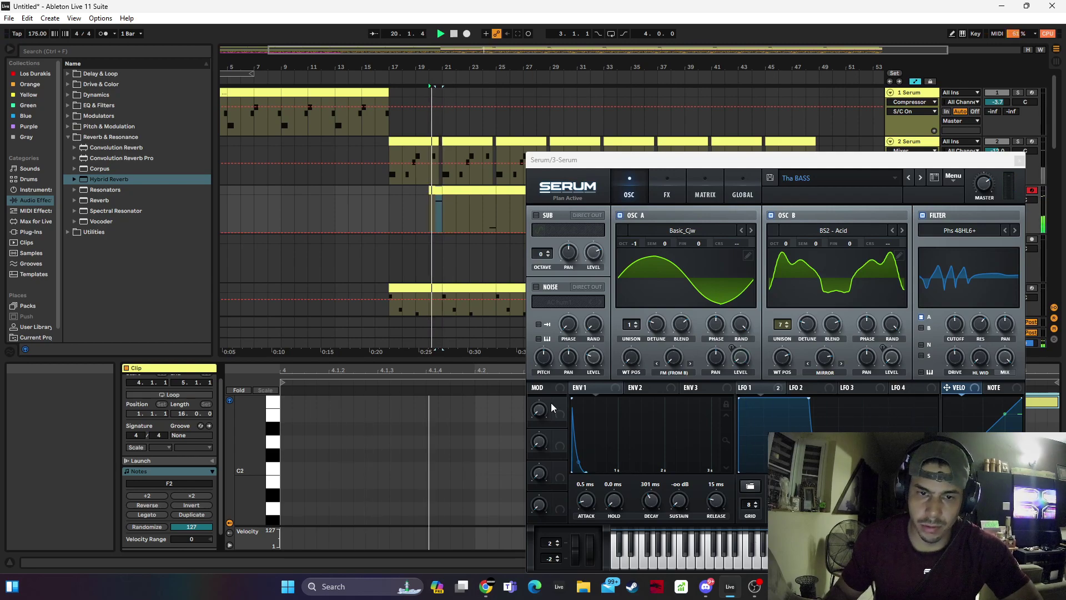
key(space)
Lengthen the hold of Serum's ENV 1 to 6.75 s and audition the bass
drag(619, 433, 619, 404)
key(space)
key(space)
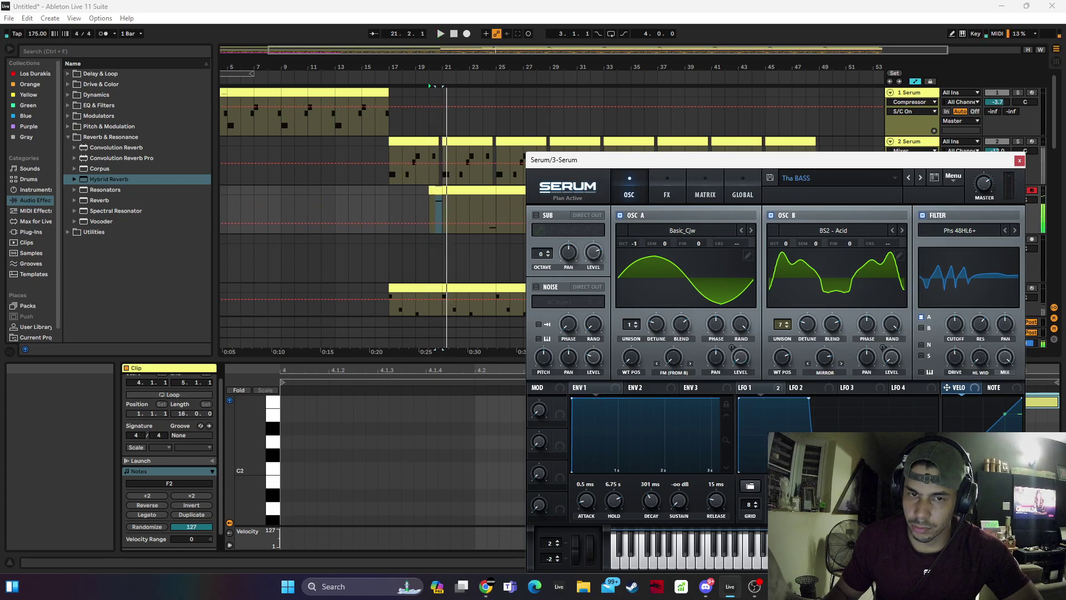
Move the Serum window aside, unsolo track 3 and play the bass with the full mix from bar 20
drag(994, 161, 920, 204)
click(1018, 192)
key(space)
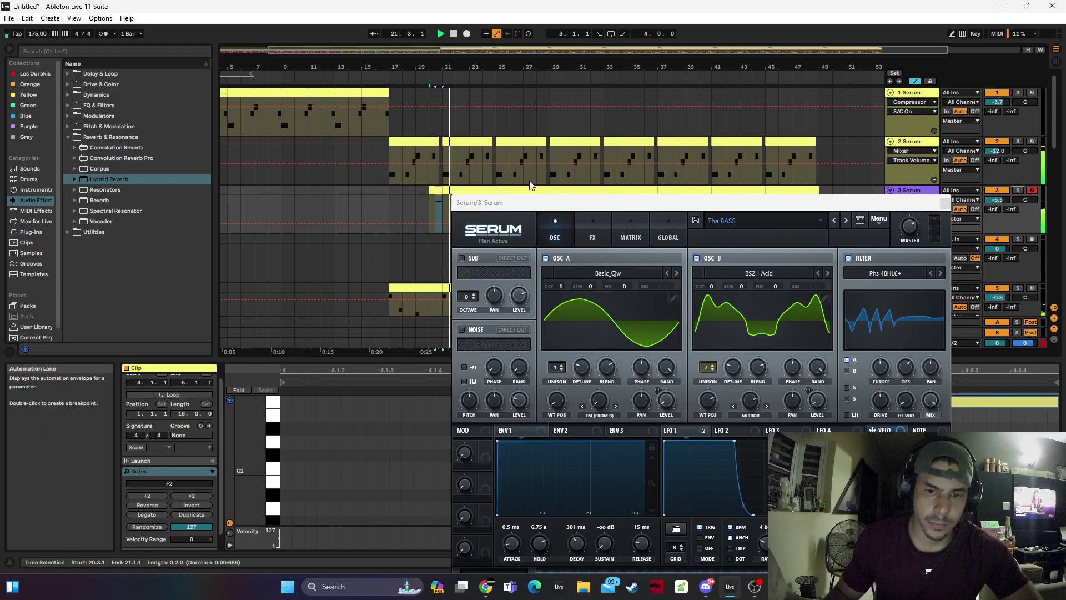
key(space)
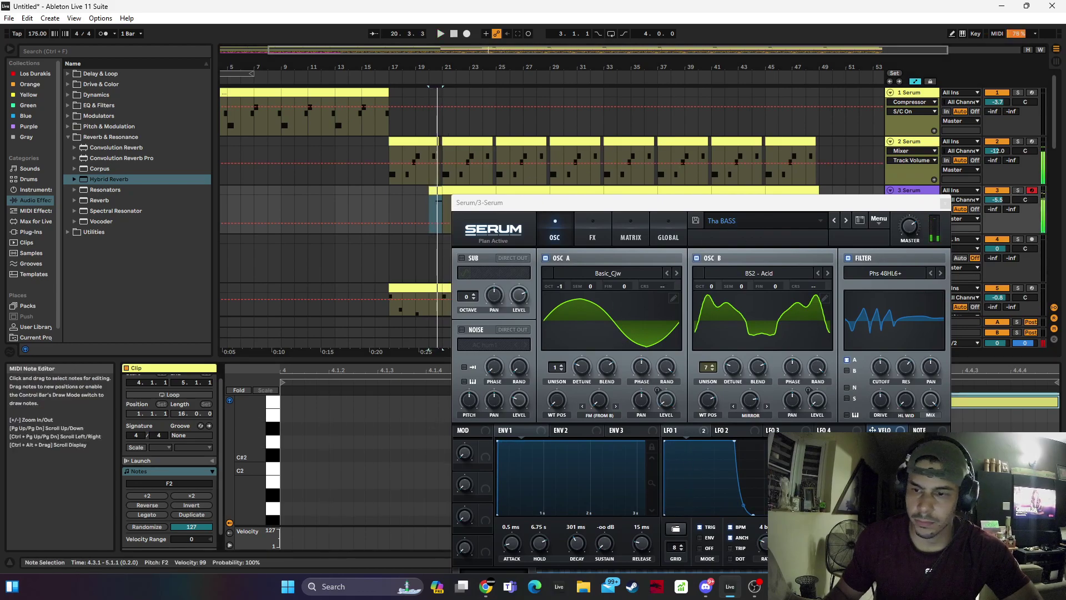
Lower the first track 3 clip's note to F1, close Serum and play from bar 20 with track 3 soloed
key(space)
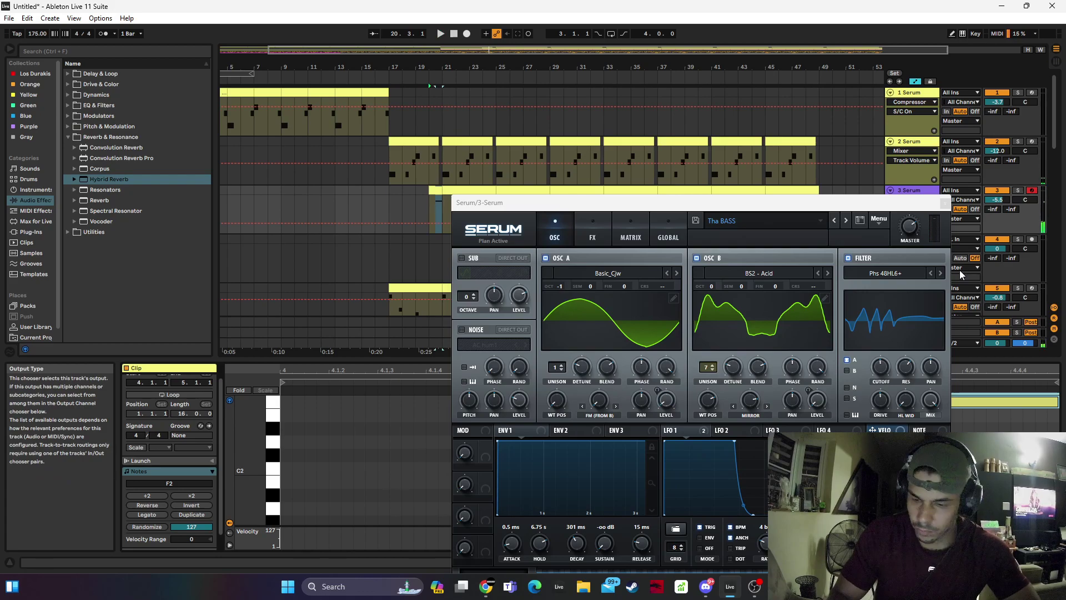
key(space)
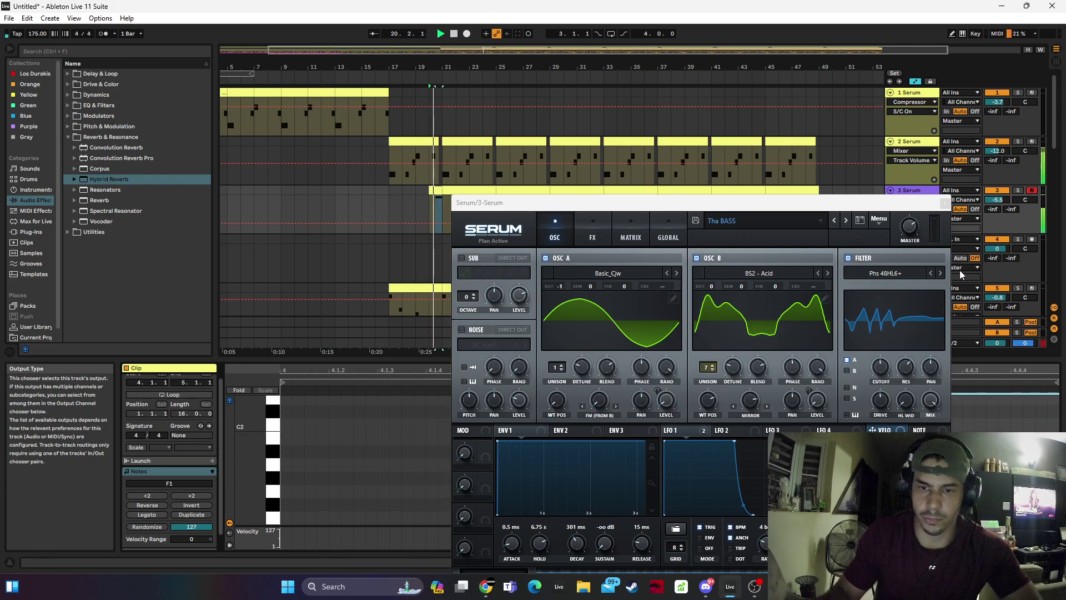
click(945, 203)
drag(430, 66, 430, 125)
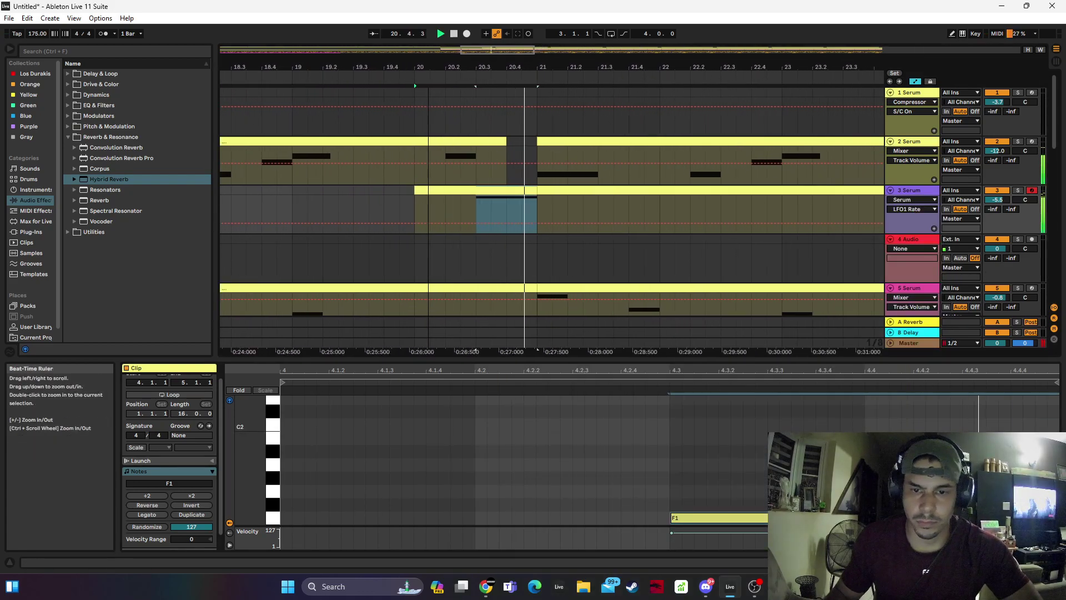
key(x)
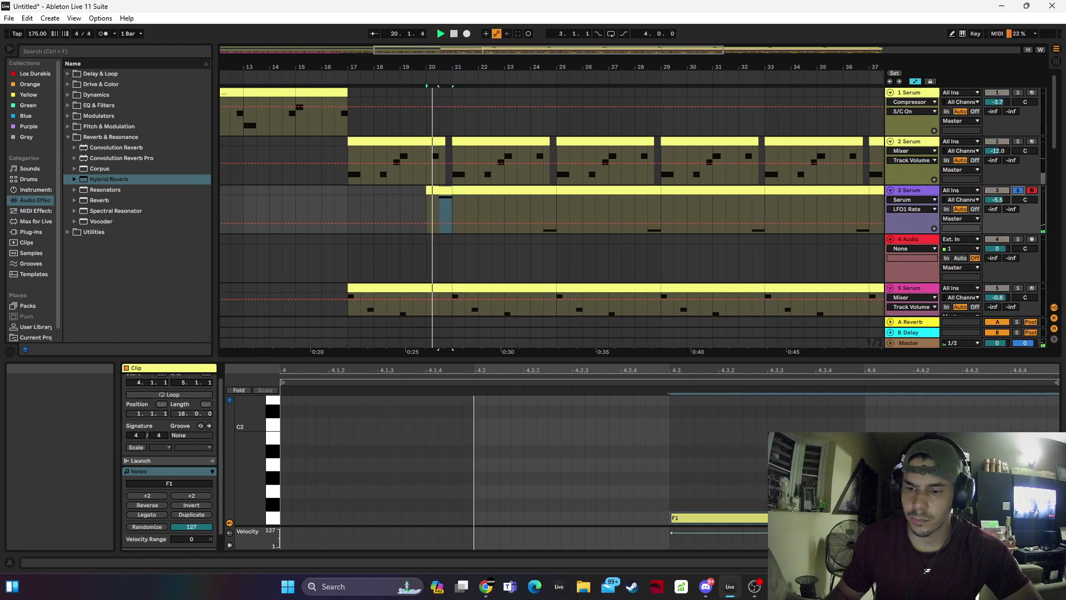
Load the "sustain Rezz bass" preset in track 3's Serum and audition it from bar 20
click(1019, 563)
key(space)
click(151, 450)
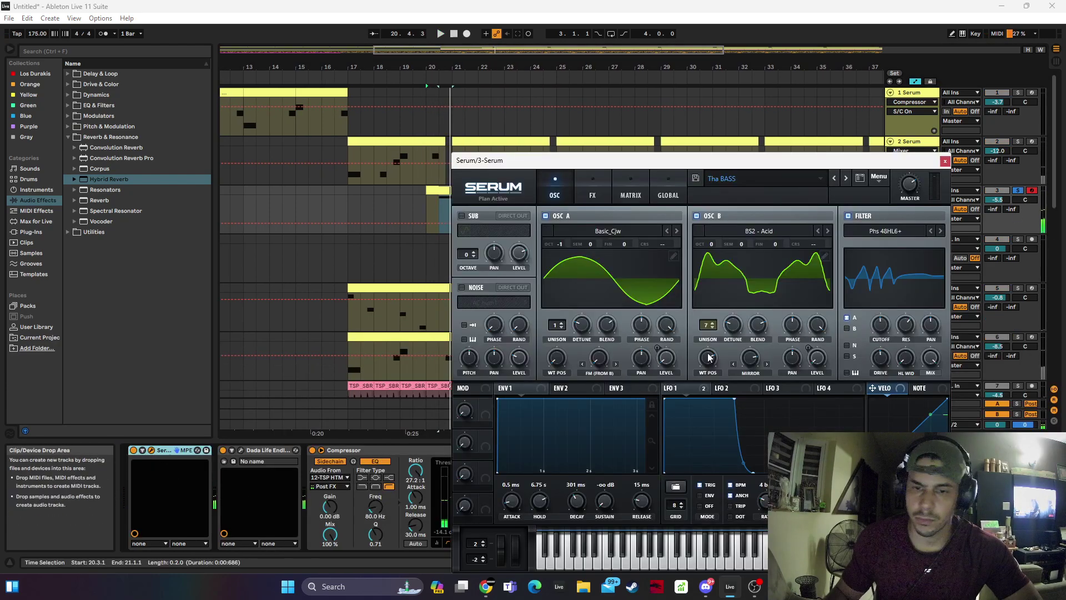
click(849, 179)
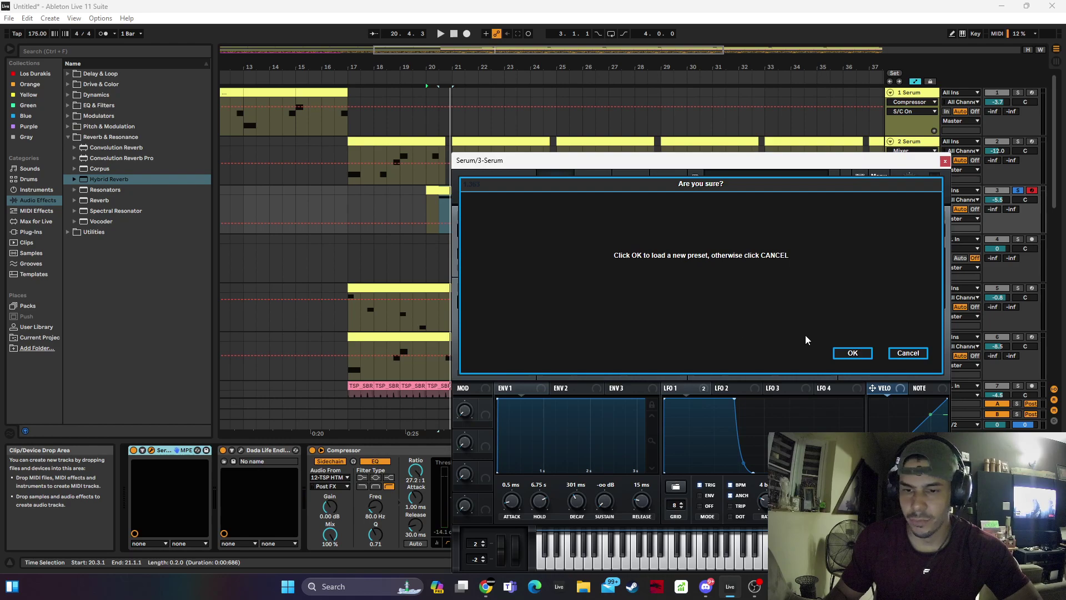
click(852, 353)
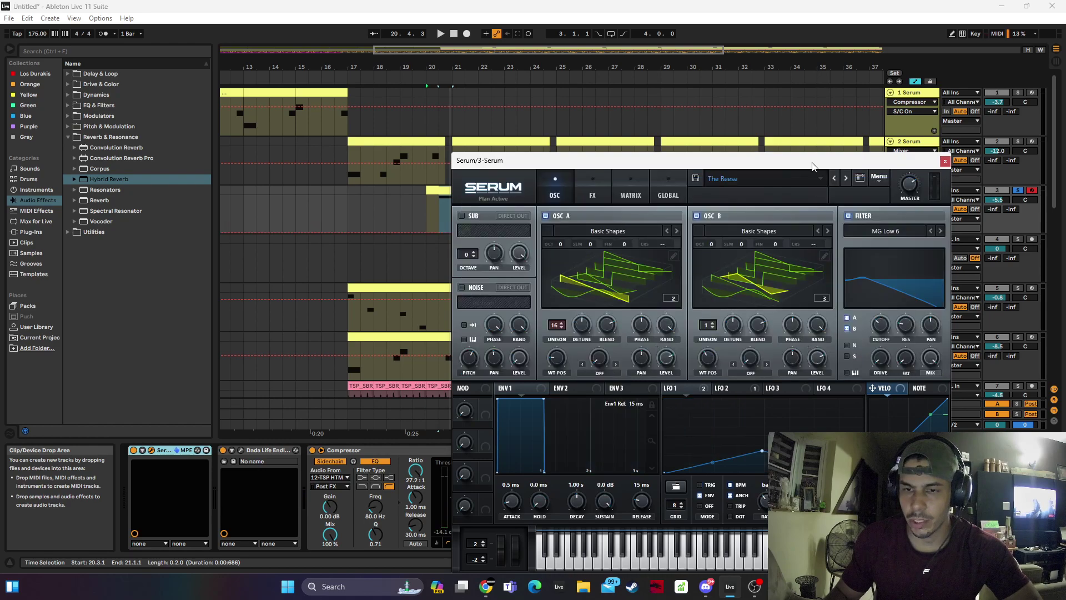
click(835, 180)
key(space)
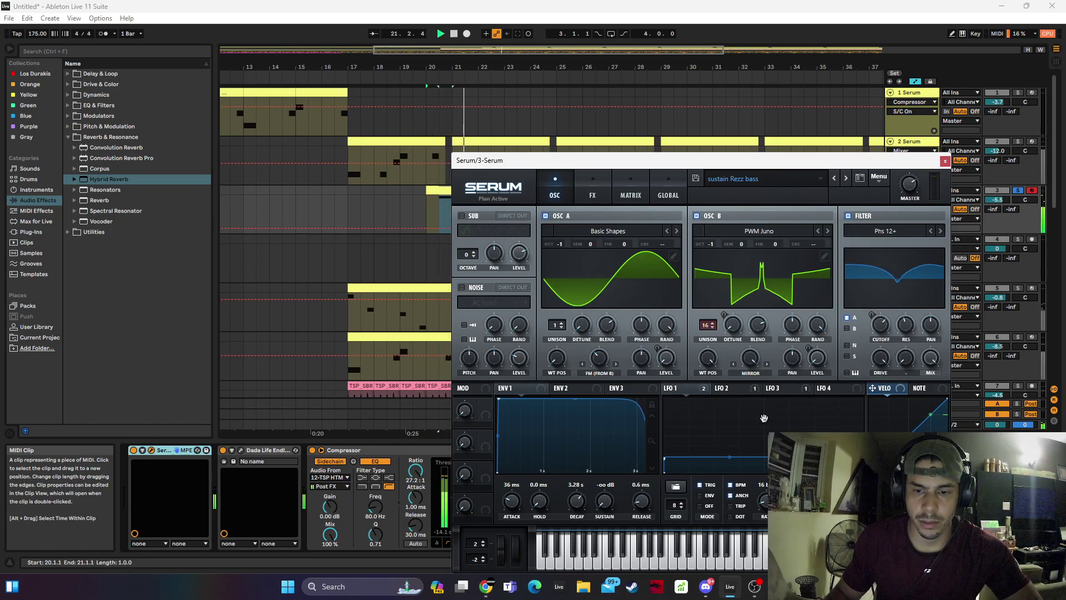
Close Serum, unsolo track 3 and play the bass with the full mix from bar 20
key(space)
click(944, 161)
key(space)
click(437, 201)
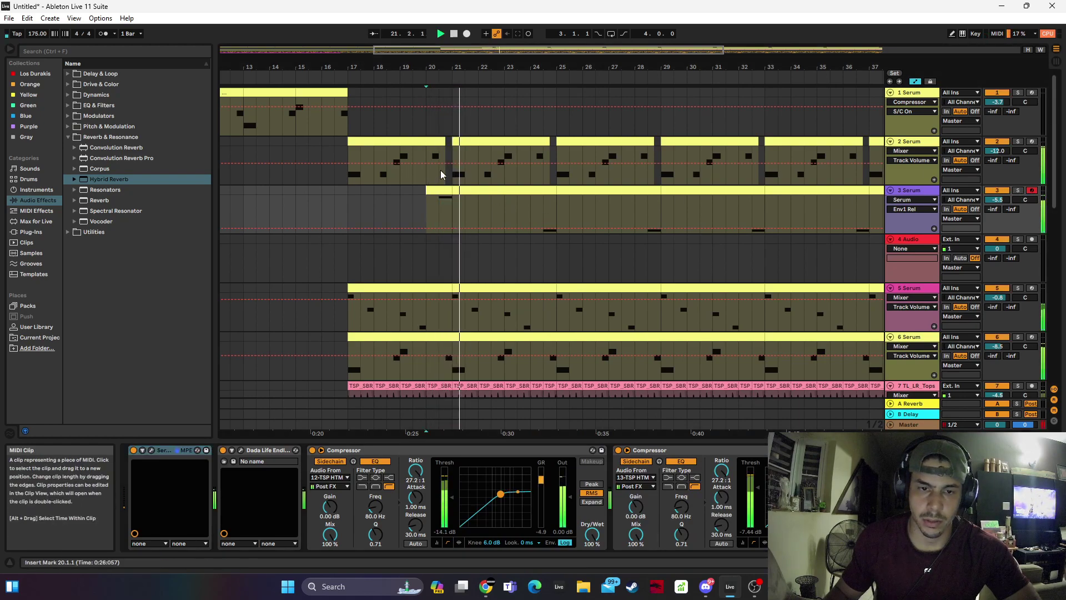
Shorten the first two track 2 clips to end one beat into bars 20 and 24 while the mix plays
drag(445, 142, 433, 143)
key(space)
key(space)
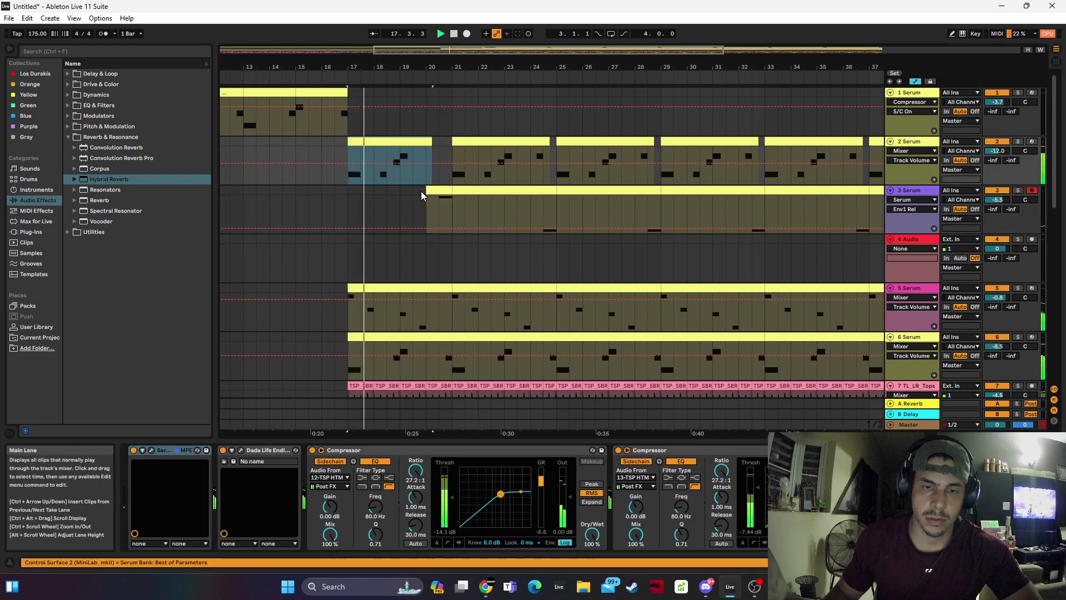
click(427, 191)
drag(546, 145, 534, 144)
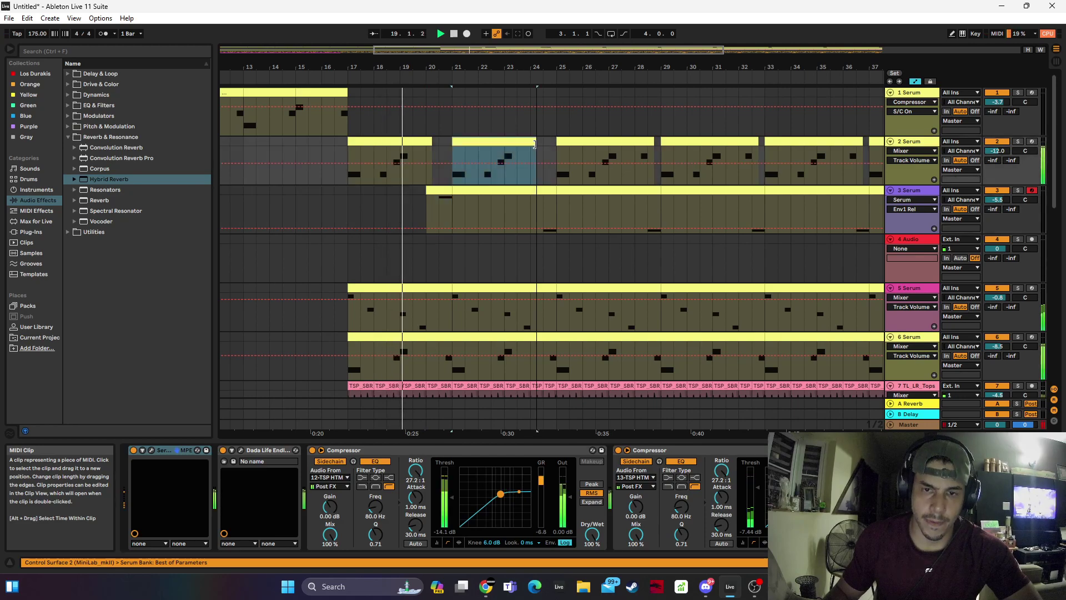
click(439, 190)
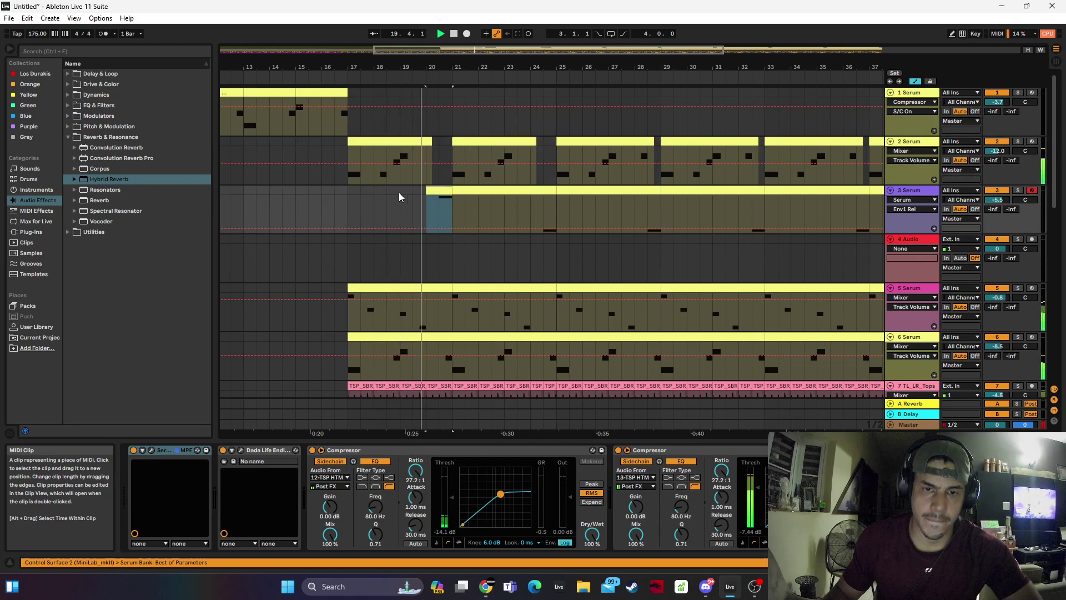
click(347, 198)
click(434, 191)
drag(427, 196, 344, 198)
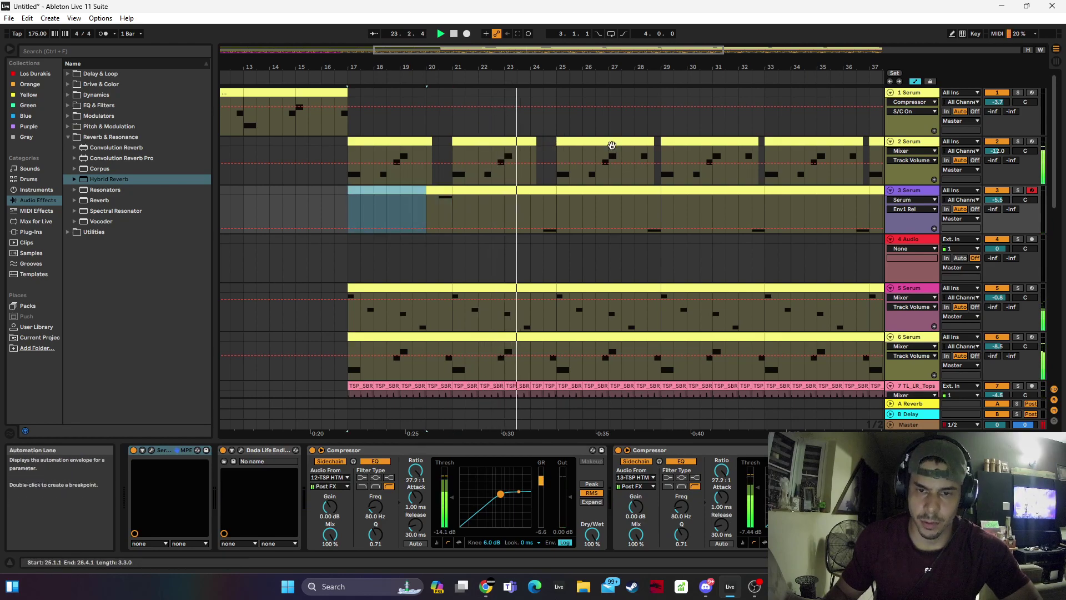
key(Delete)
Stop playback and delete all track 2 clips from bar 25 onward
click(613, 151)
key(space)
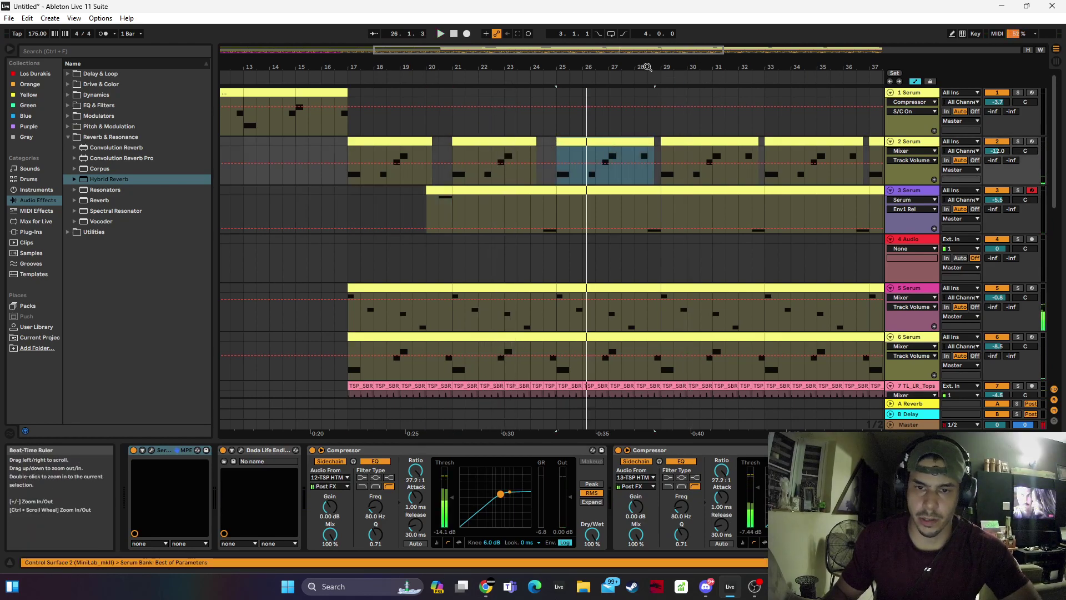
drag(647, 66, 546, 53)
drag(777, 66, 655, 60)
shift+click(800, 146)
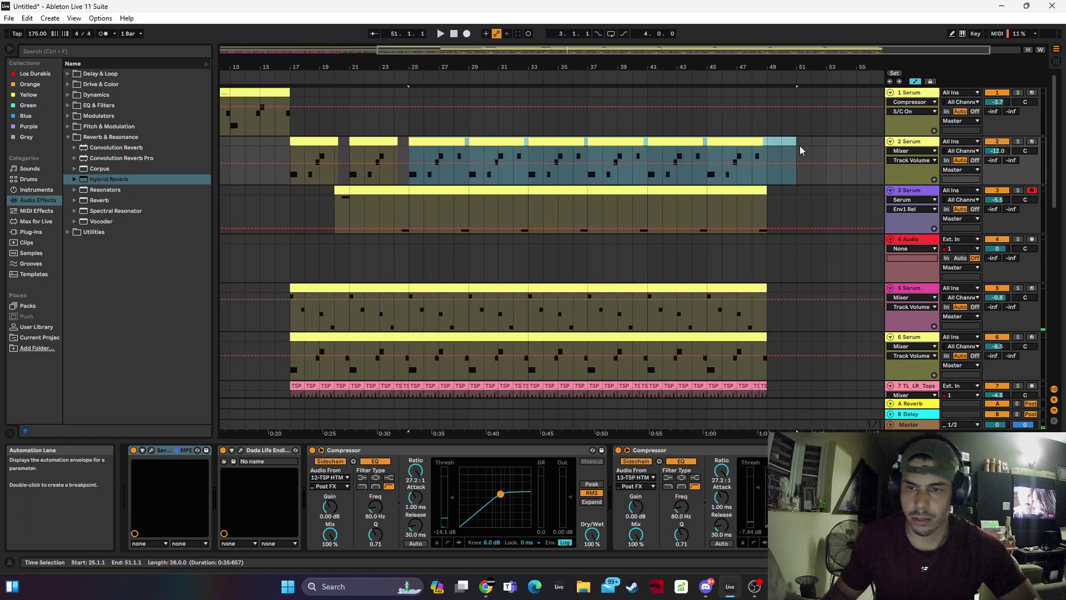
key(Delete)
Duplicate the four-bar section of tracks 2 and 3 starting at bar 17 seven times, up to bar 49
drag(351, 214, 282, 141)
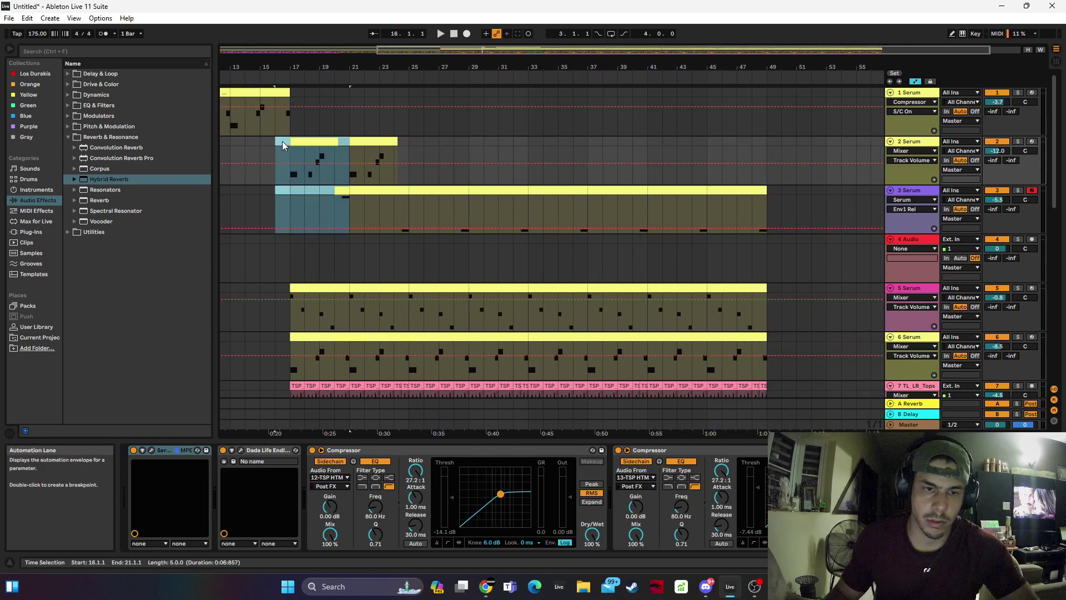
key(ctrl+d)
key(ctrl+d)
key(ctrl+d)
key(ctrl+d)
key(ctrl+d)
key(ctrl+d)
key(ctrl+d)
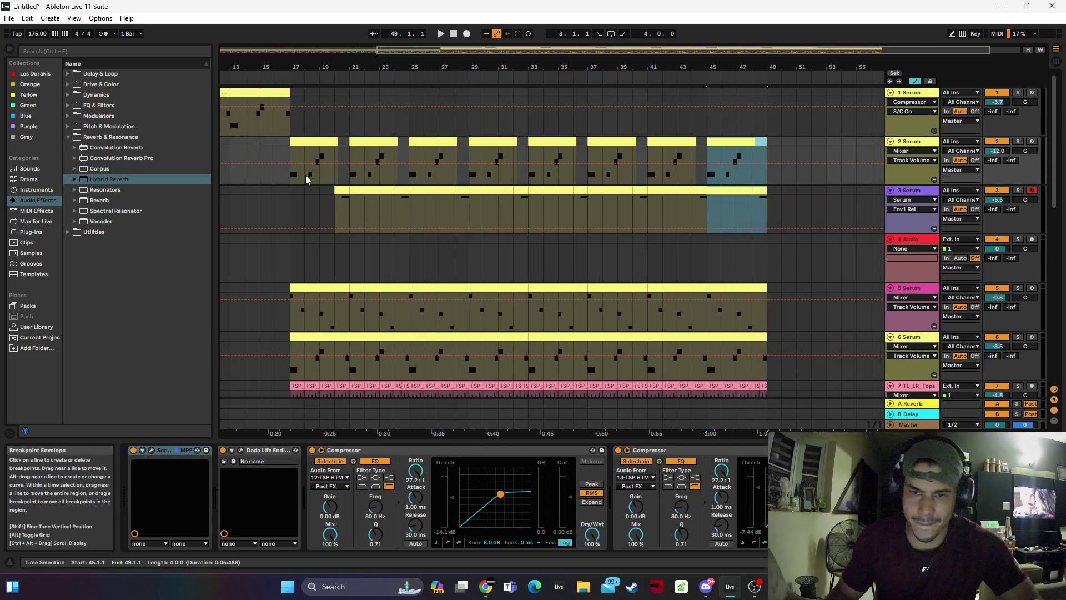
Play the drop and set track 3's volume to -4.0 dB
key(space)
drag(998, 199, 1008, 204)
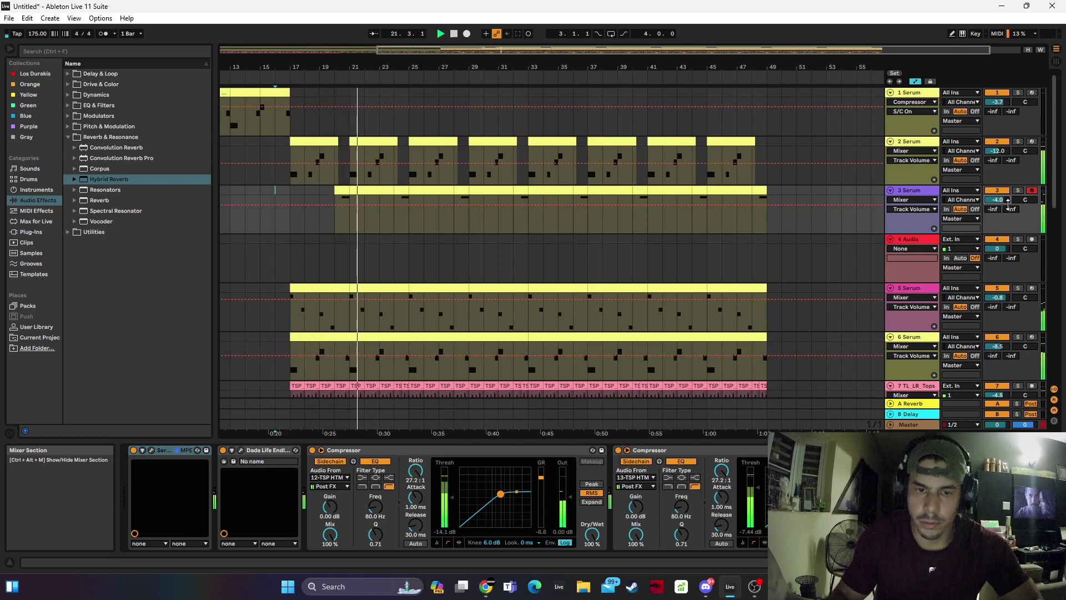
Cut the last beat before bars 21 and 25 out of track 6 and delete its section from bar 25 to 33
drag(348, 67, 384, 306)
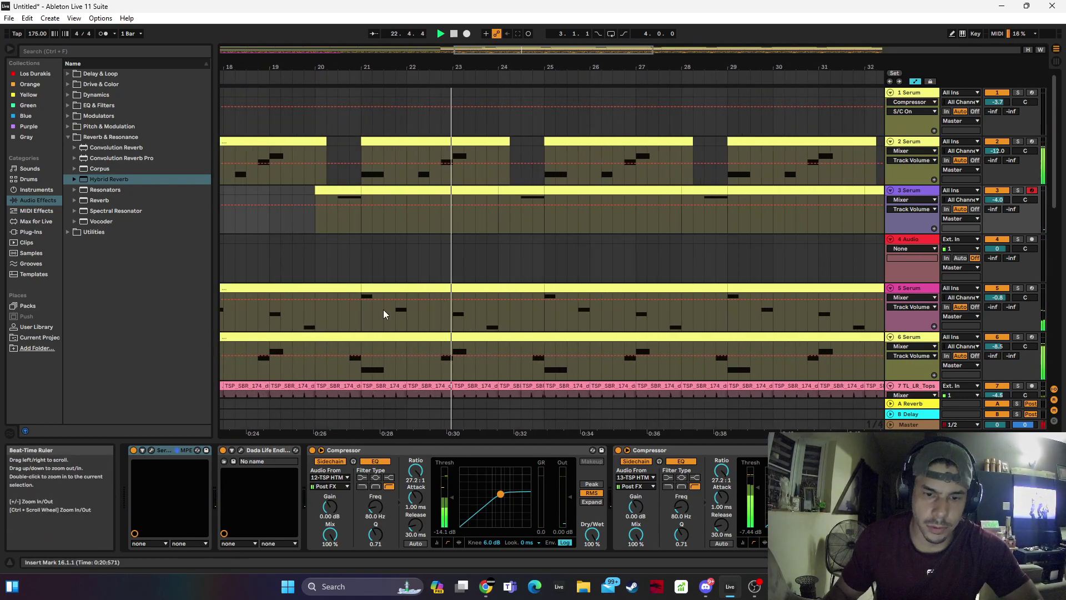
click(304, 373)
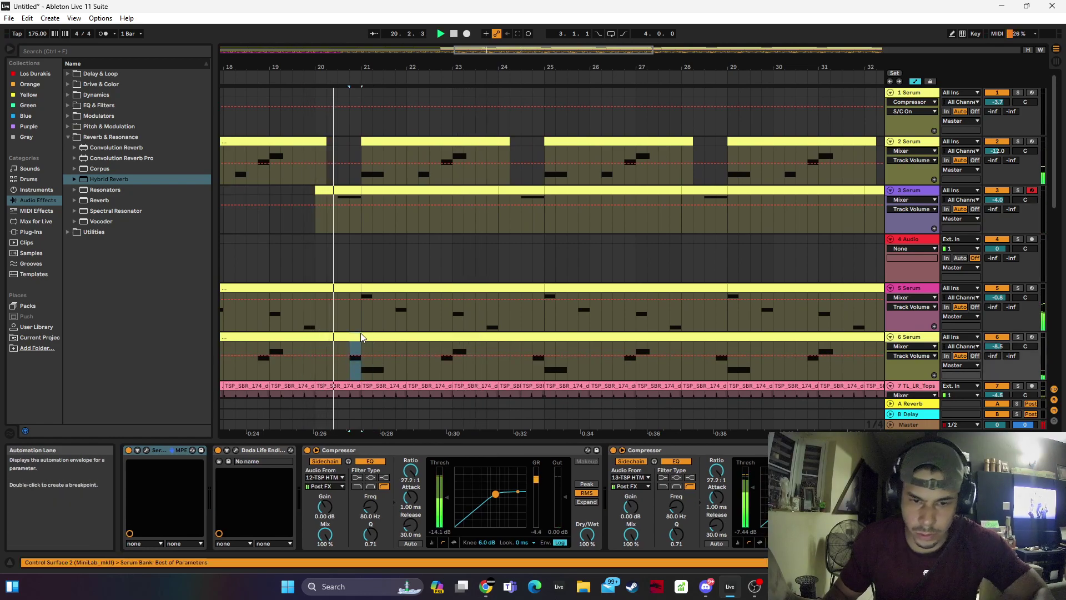
key(space)
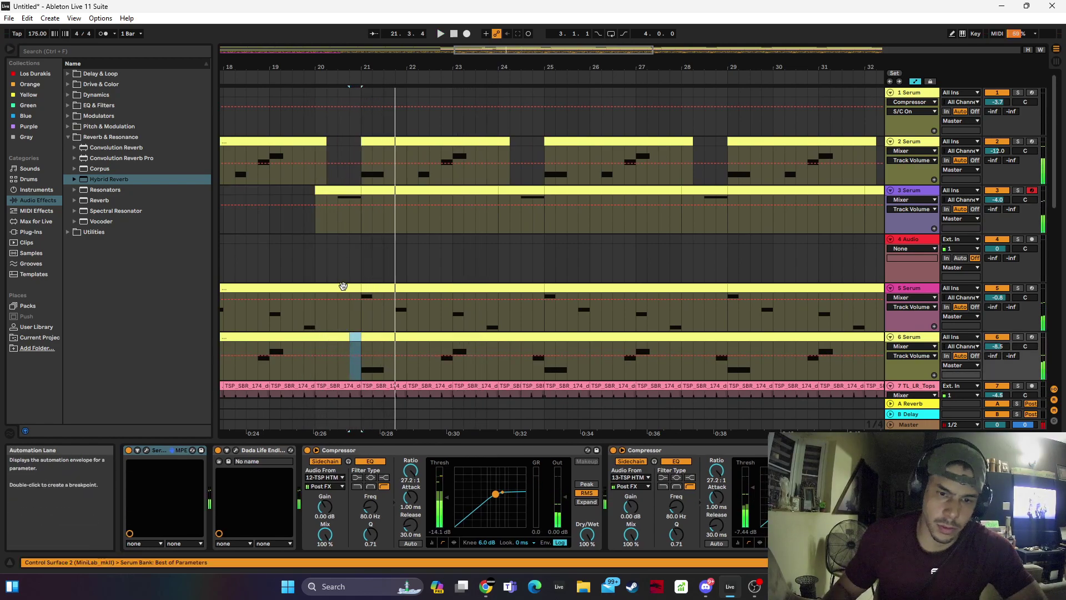
key(space)
key(space)
key(space)
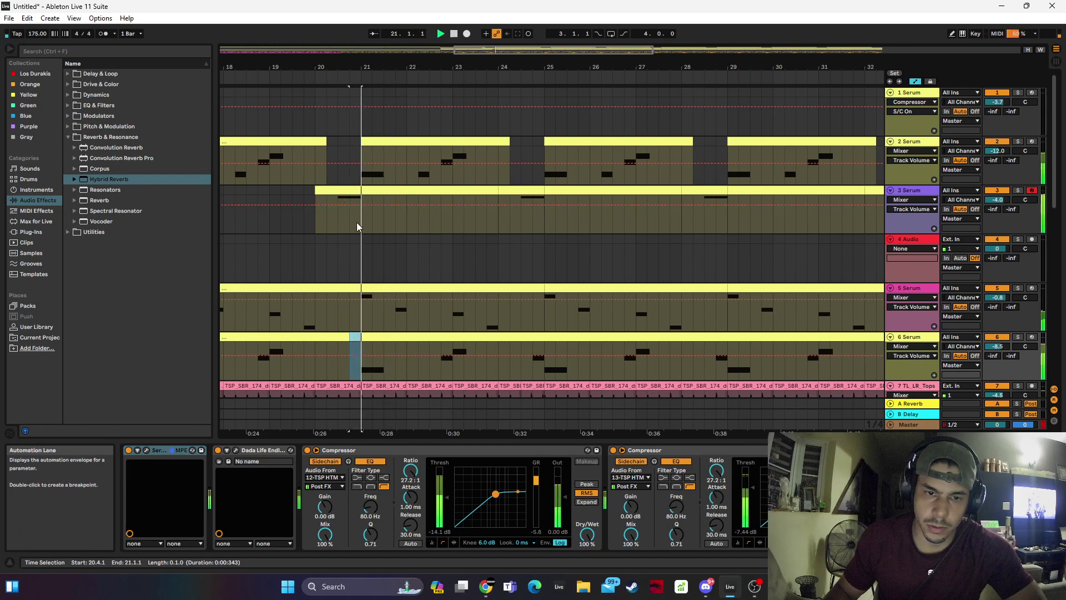
click(538, 350)
click(551, 340)
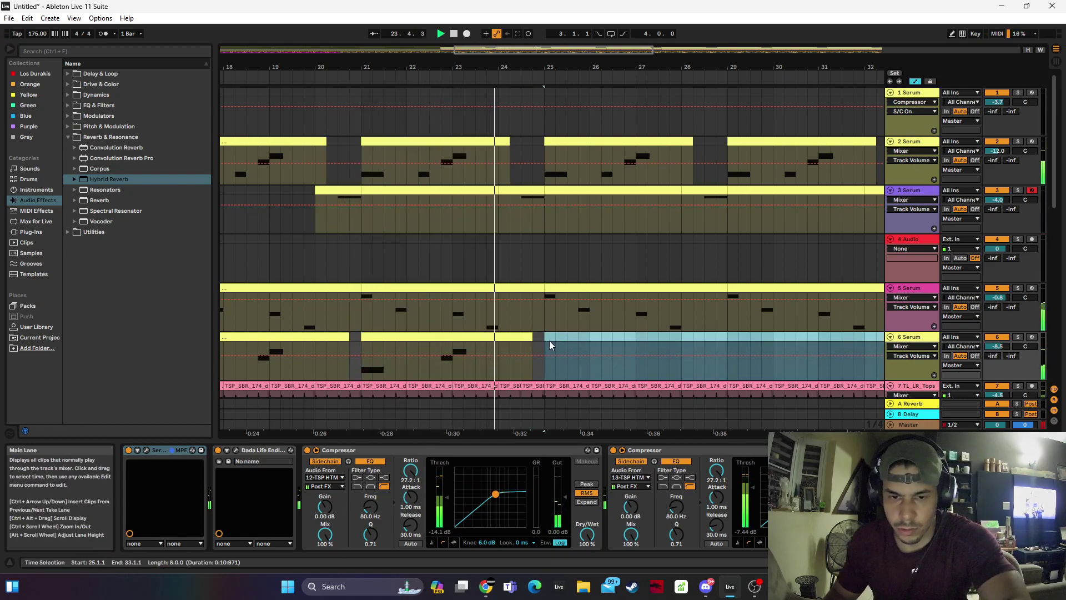
key(Delete)
Delete all the clips on track 6 and play the drop from bar 16
drag(467, 63, 468, 39)
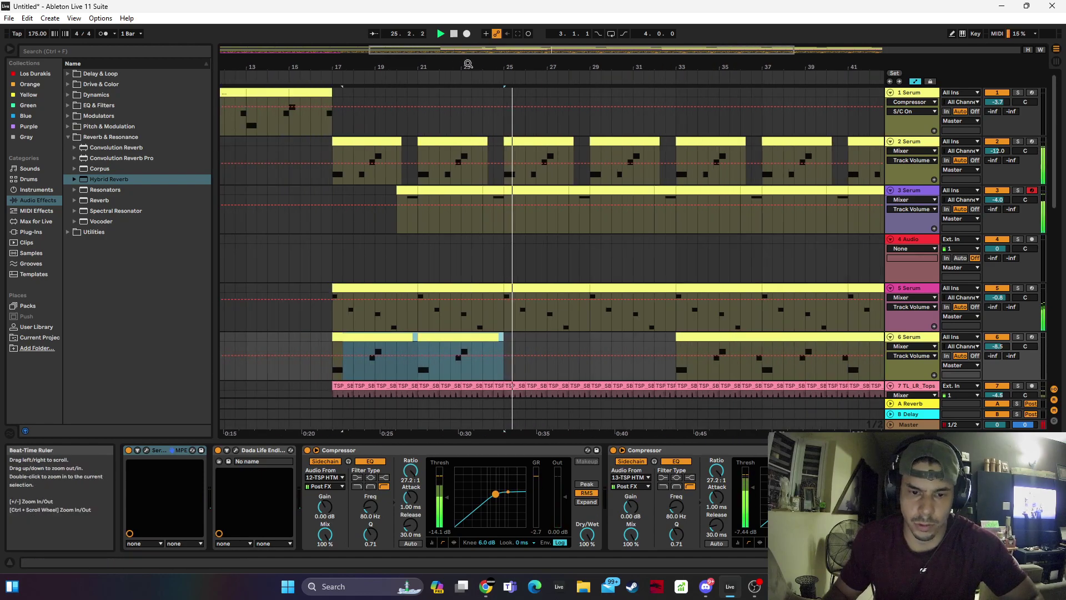
drag(612, 60, 548, 39)
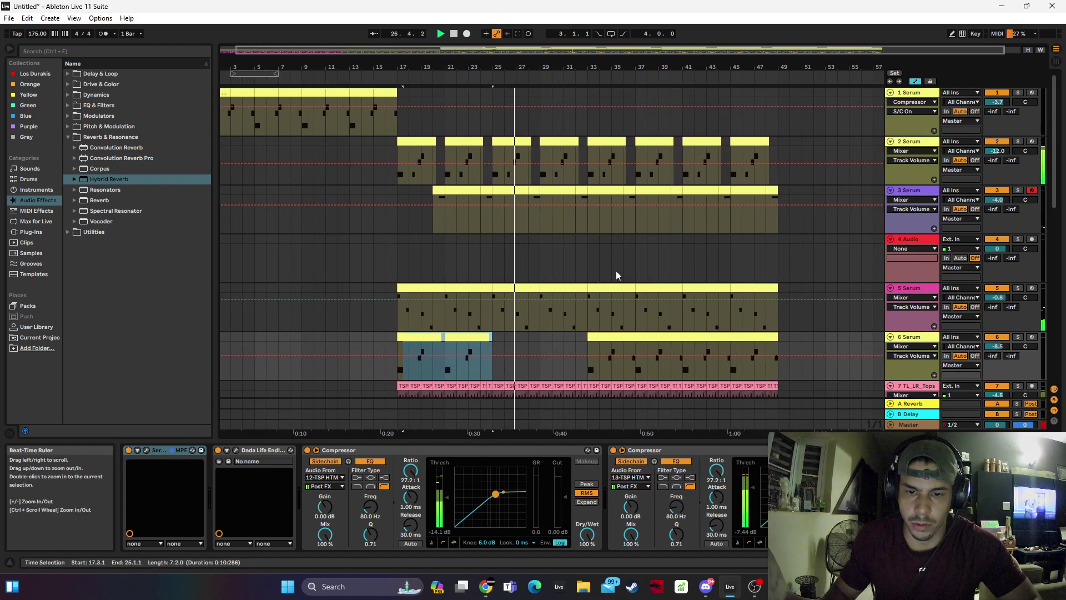
drag(564, 335, 794, 336)
key(Delete)
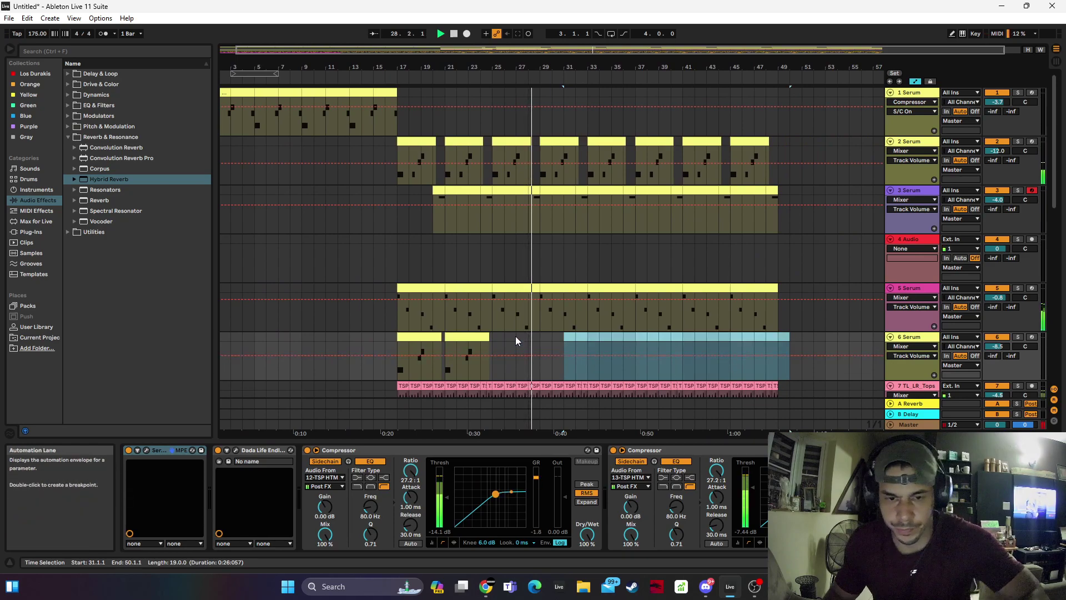
drag(385, 345, 502, 348)
key(space)
key(Delete)
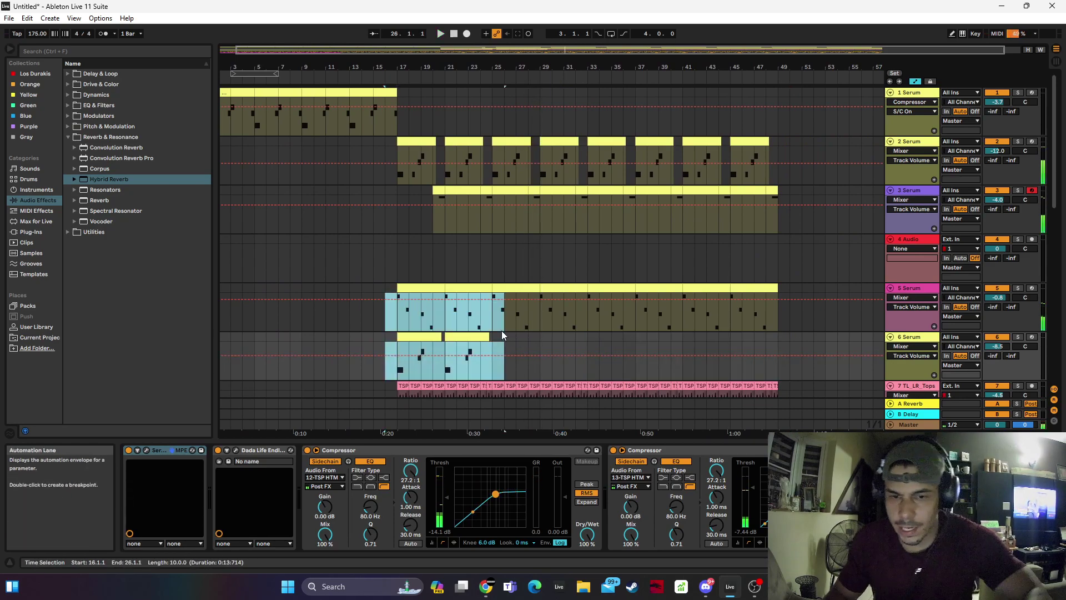
click(383, 345)
key(space)
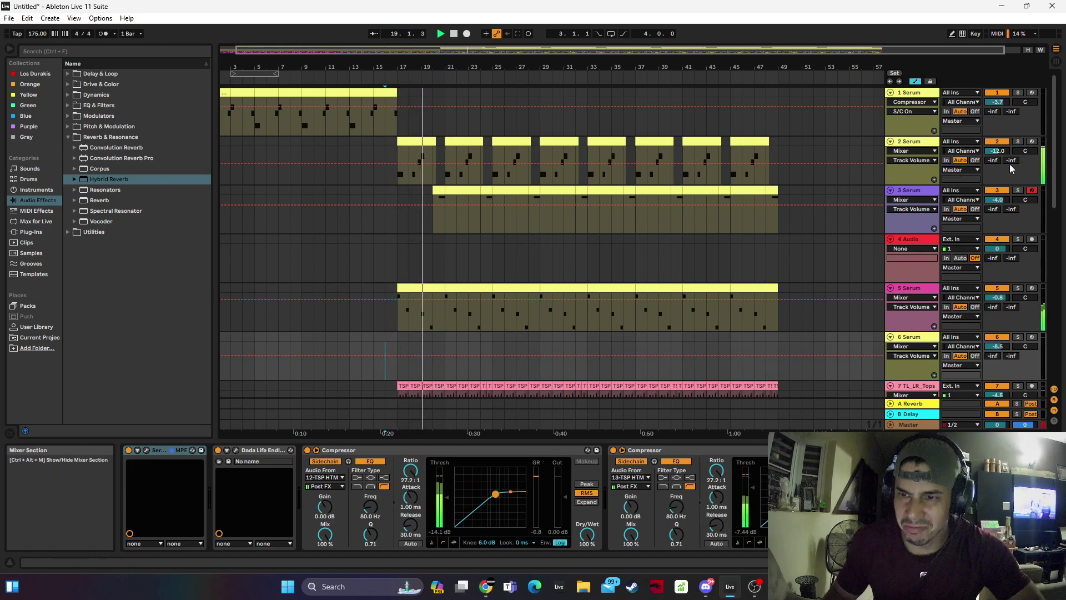
Lower track 3's volume to -6.0 dB and track 2's volume to -12.3 dB
click(420, 288)
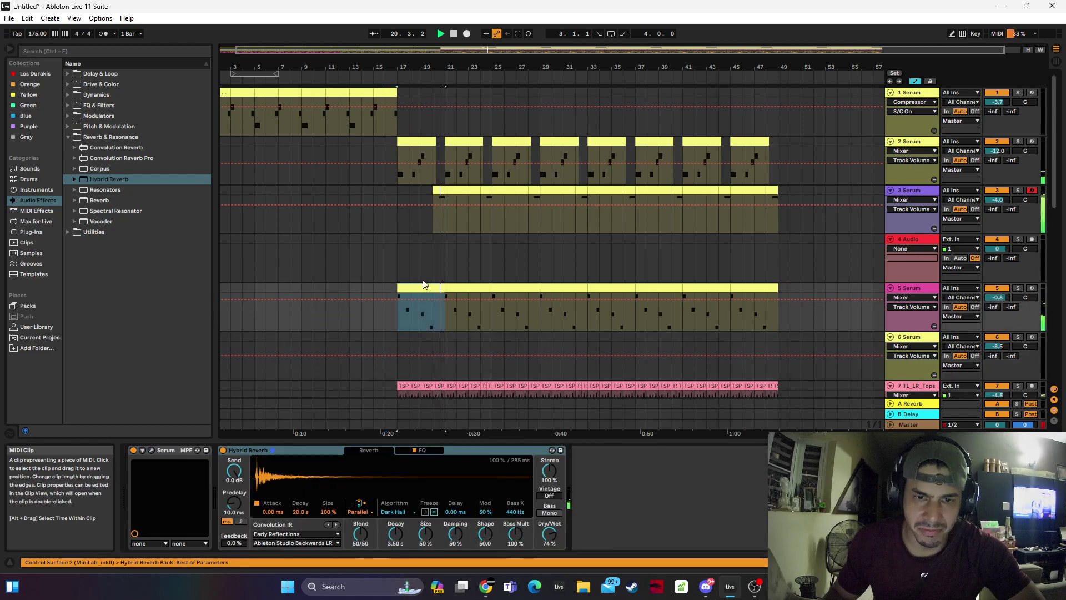
click(439, 191)
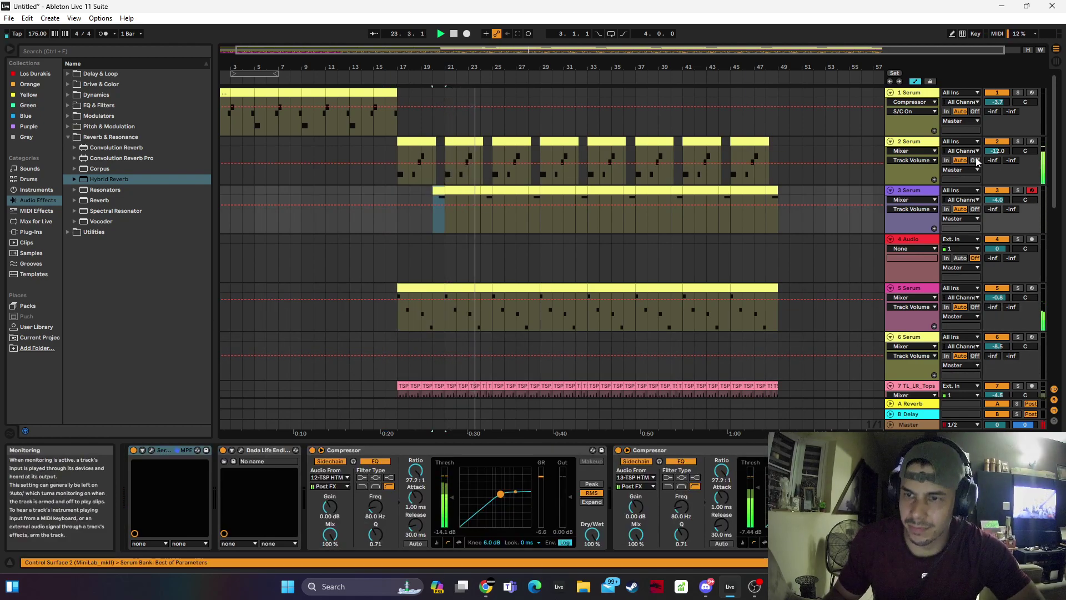
drag(998, 199, 998, 204)
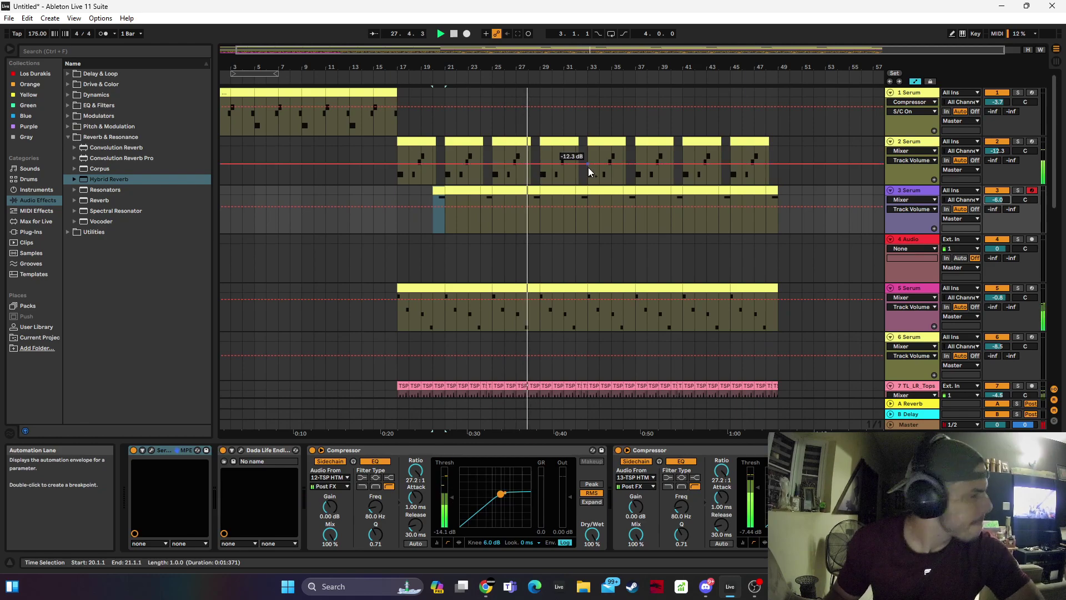
Mute track 5, replay the drop from bar 16 and delete the track's clips between bars 17 and 49
click(397, 244)
click(414, 286)
click(997, 288)
key(space)
key(space)
click(391, 289)
key(space)
key(space)
click(417, 288)
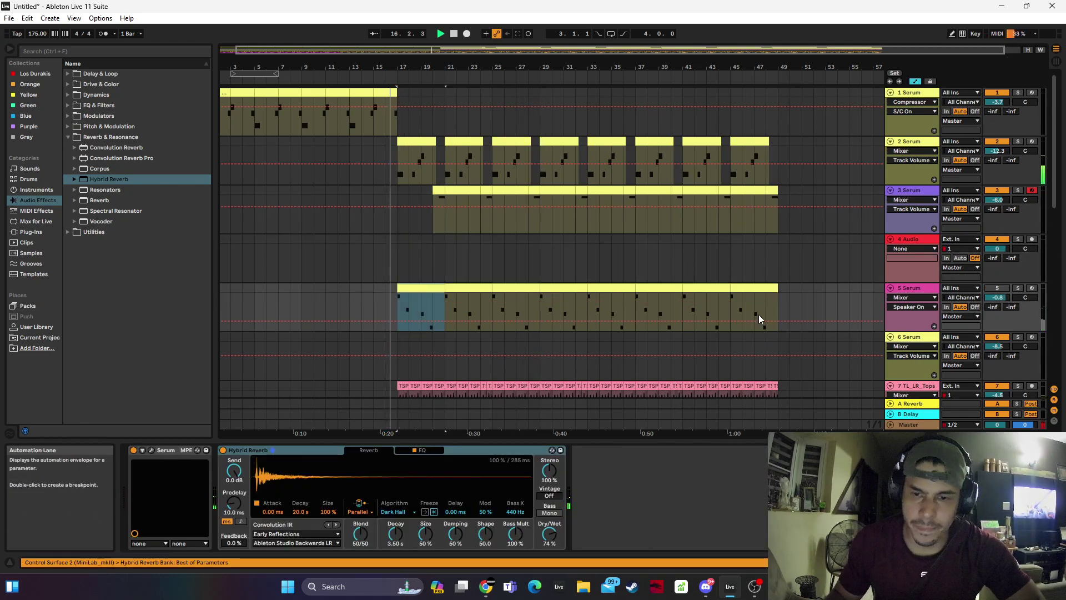
shift+click(784, 290)
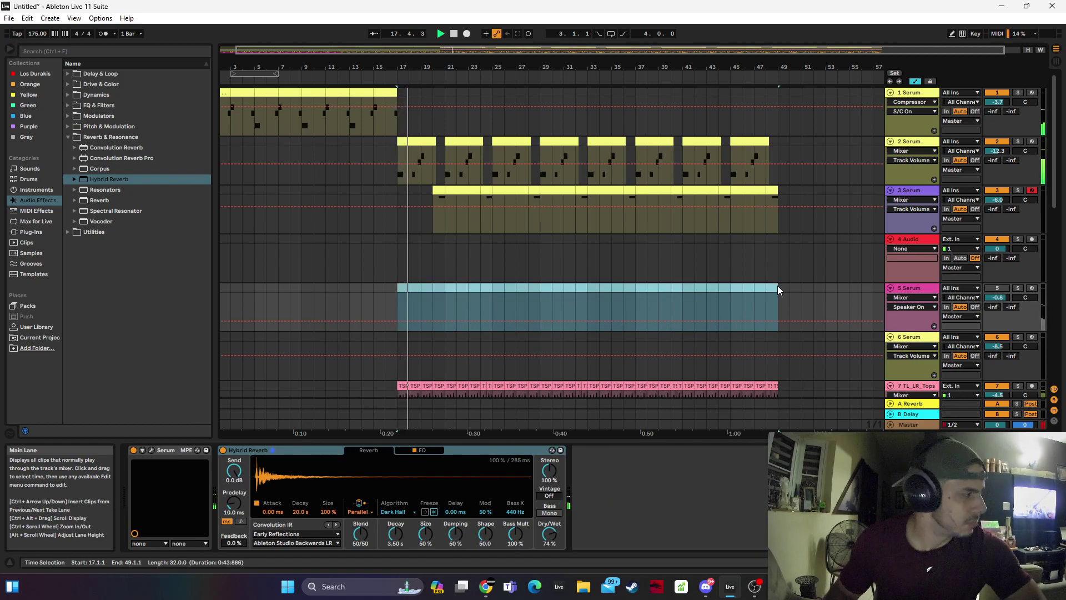
Add an EQ Eight to the end of track 2's device chain
click(426, 140)
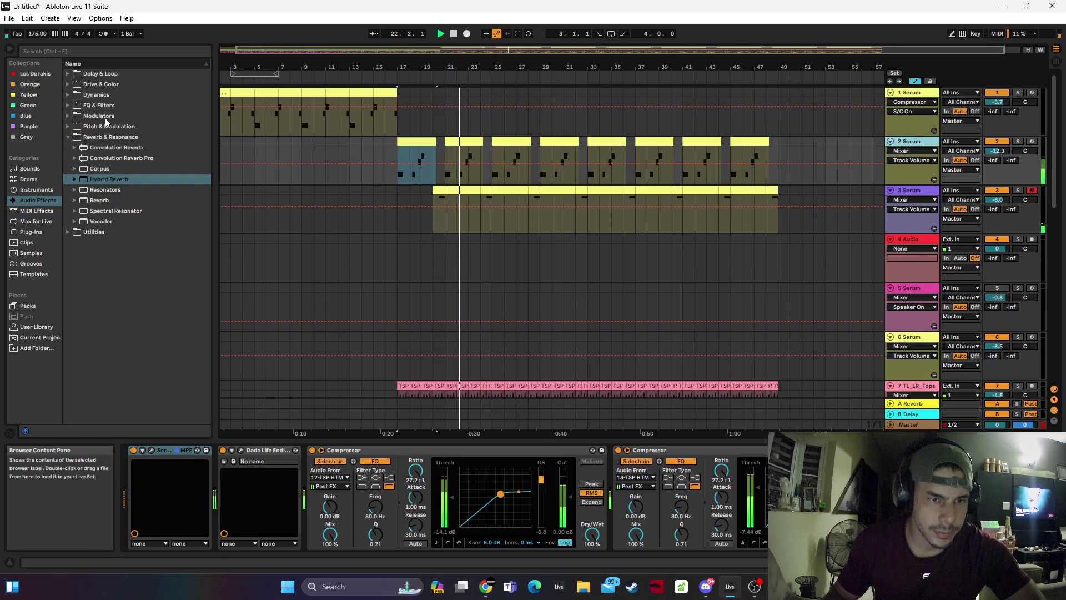
click(105, 106)
click(102, 137)
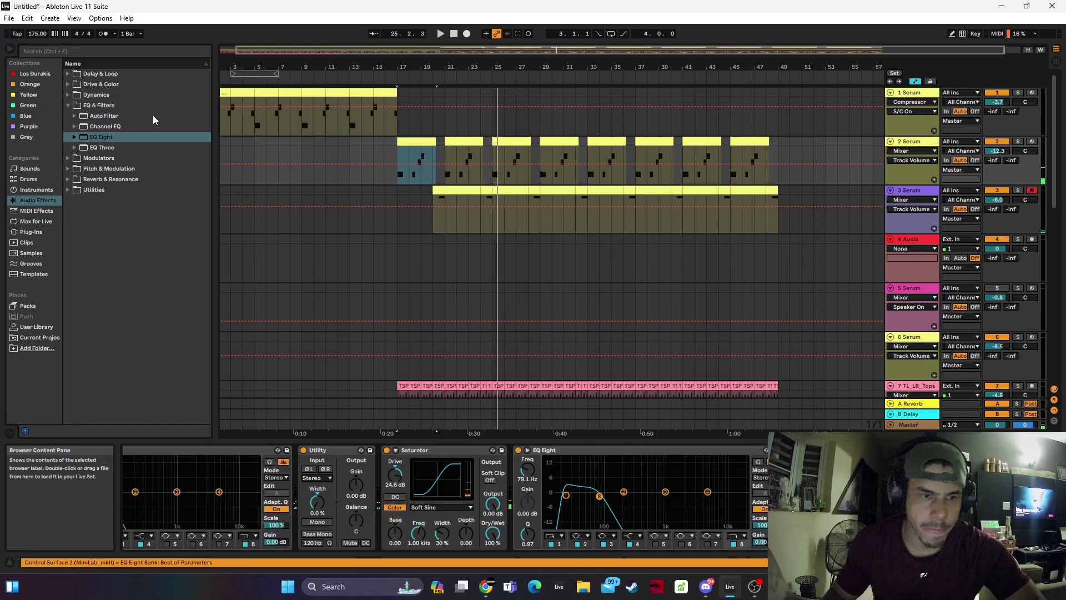
Add the Erosion effect to the end of track 2's device chain and play from bar 17
click(102, 96)
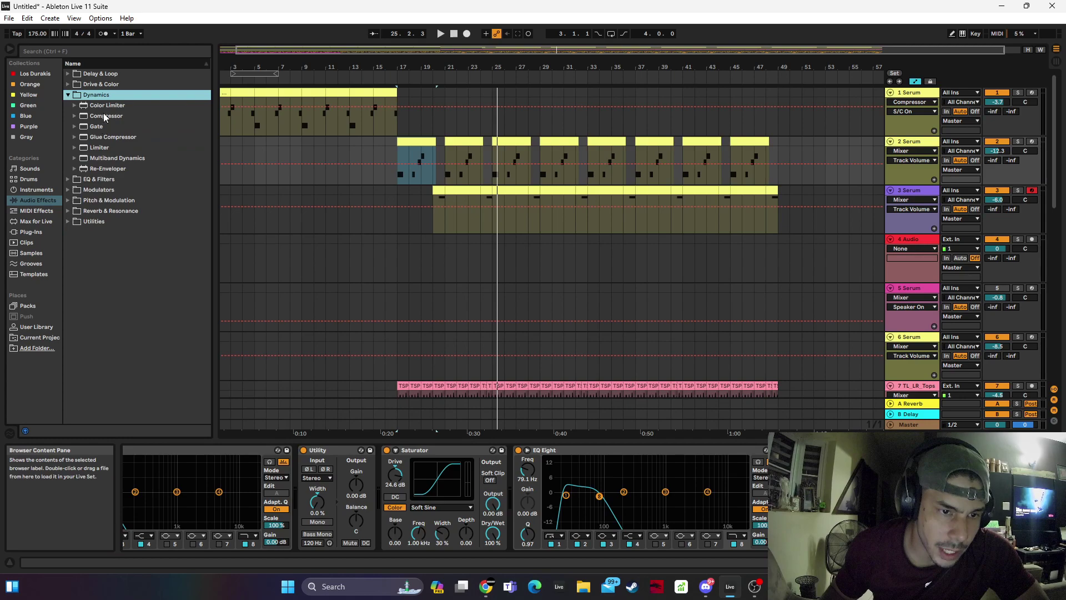
click(101, 84)
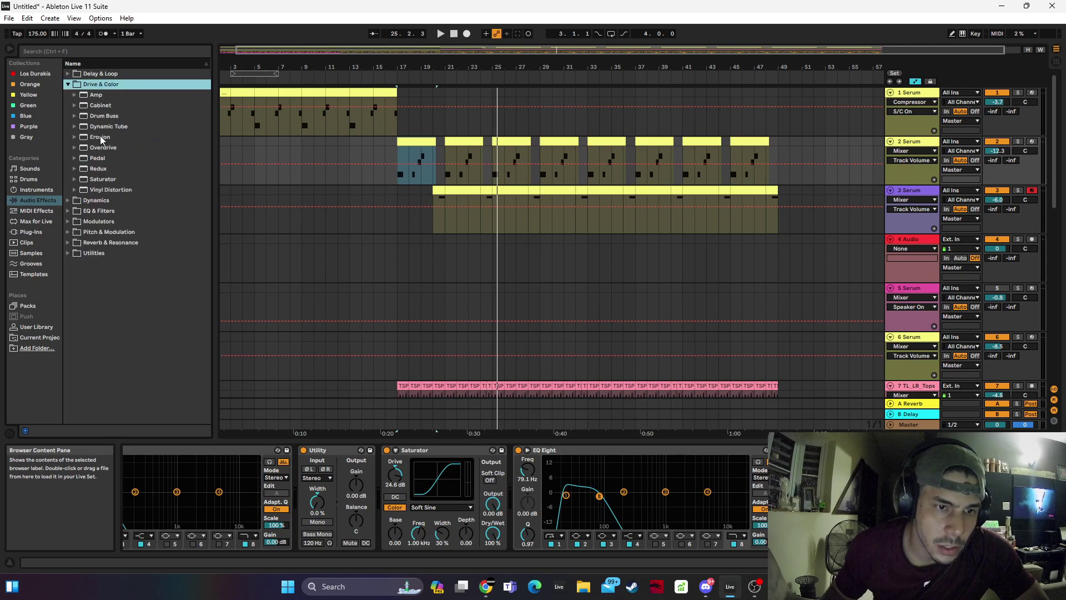
double_click(101, 137)
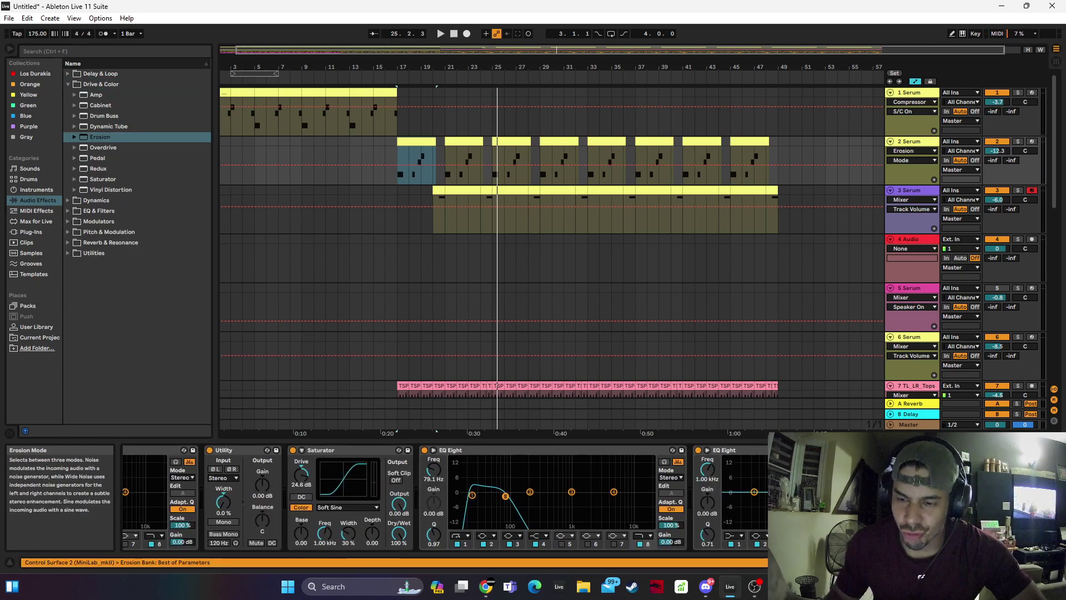
key(space)
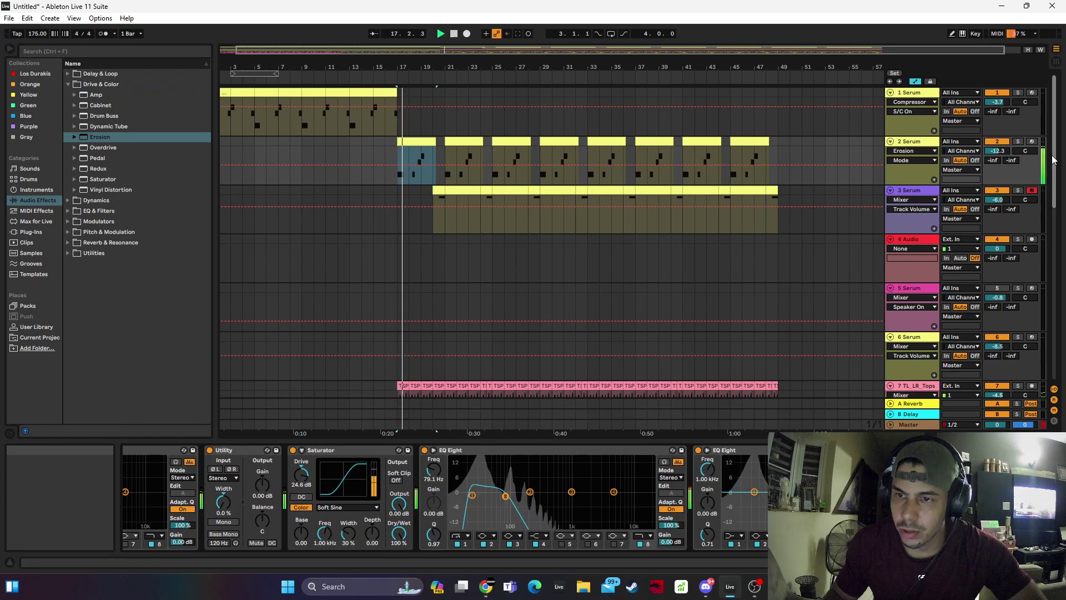
Solo track 2 and reorder its device chain so Erosion comes before the last EQ Eight, replaying from bar 17
click(1017, 141)
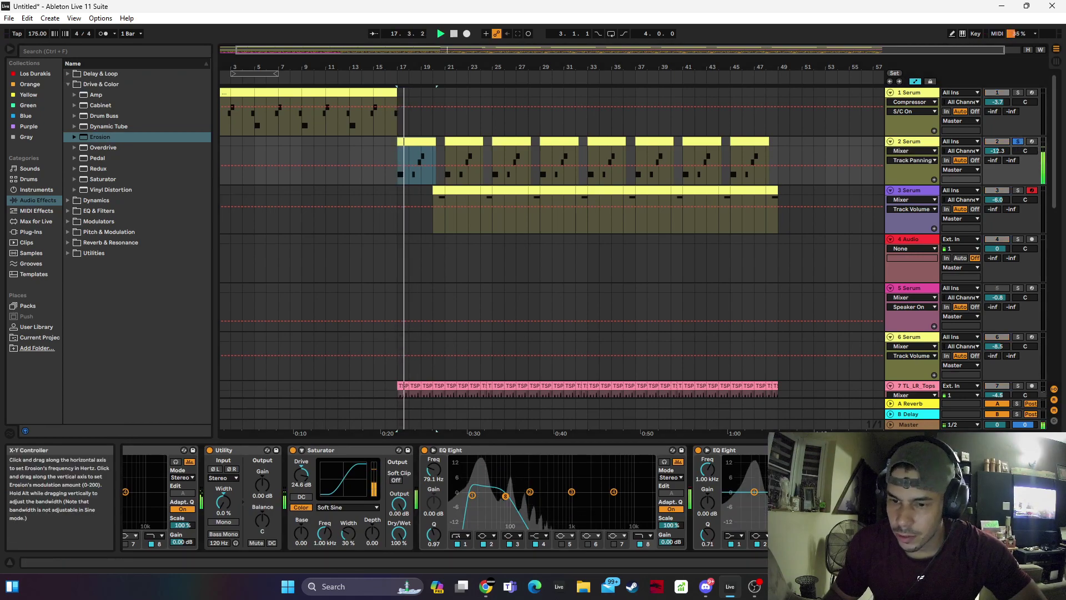
key(space)
key(space)
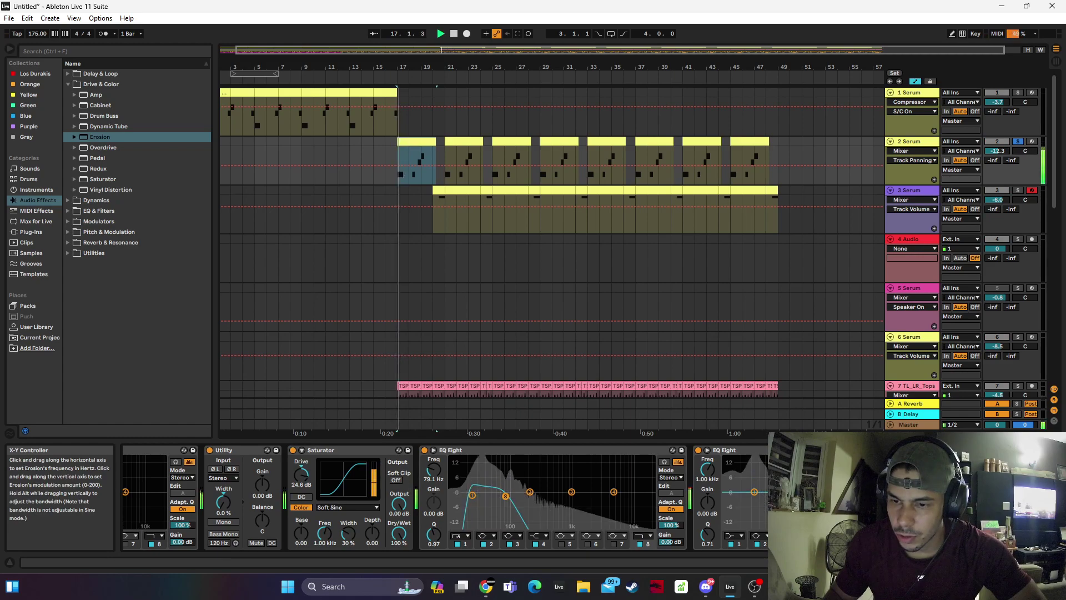
drag(822, 450, 1038, 480)
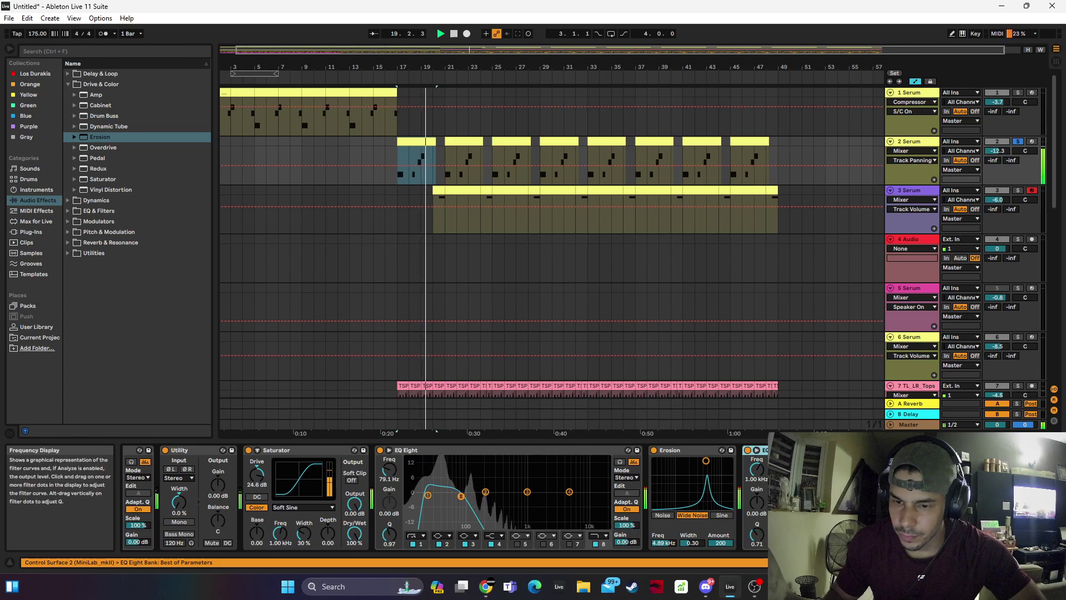
key(space)
key(space)
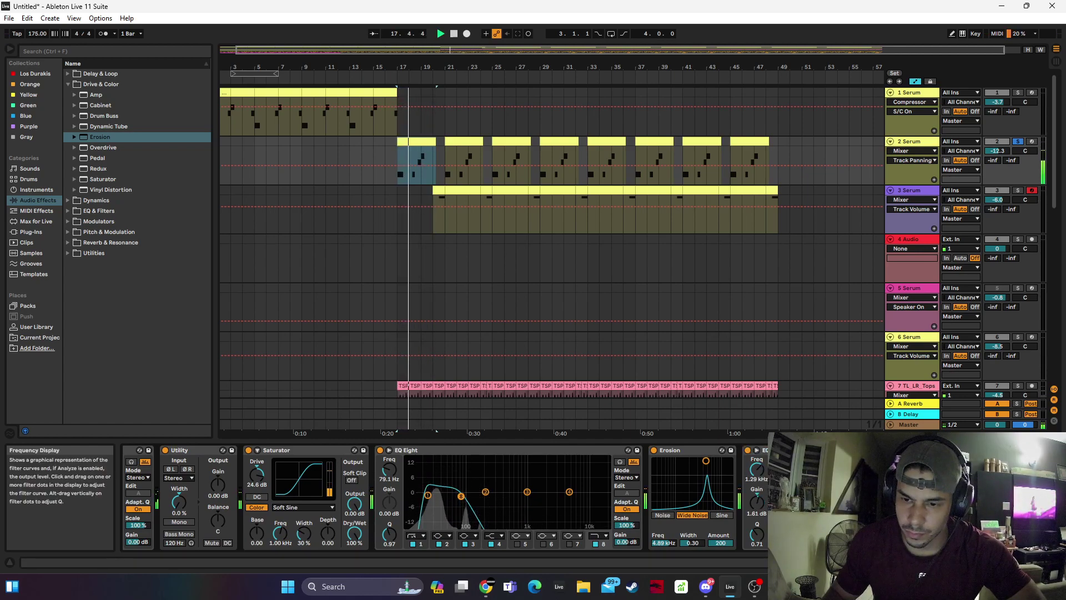
Set Erosion to 5.04 kHz, boost the last EQ Eight by 7.81 dB at 1.14 kHz, and unsolo track 2
key(space)
key(space)
drag(705, 460, 706, 461)
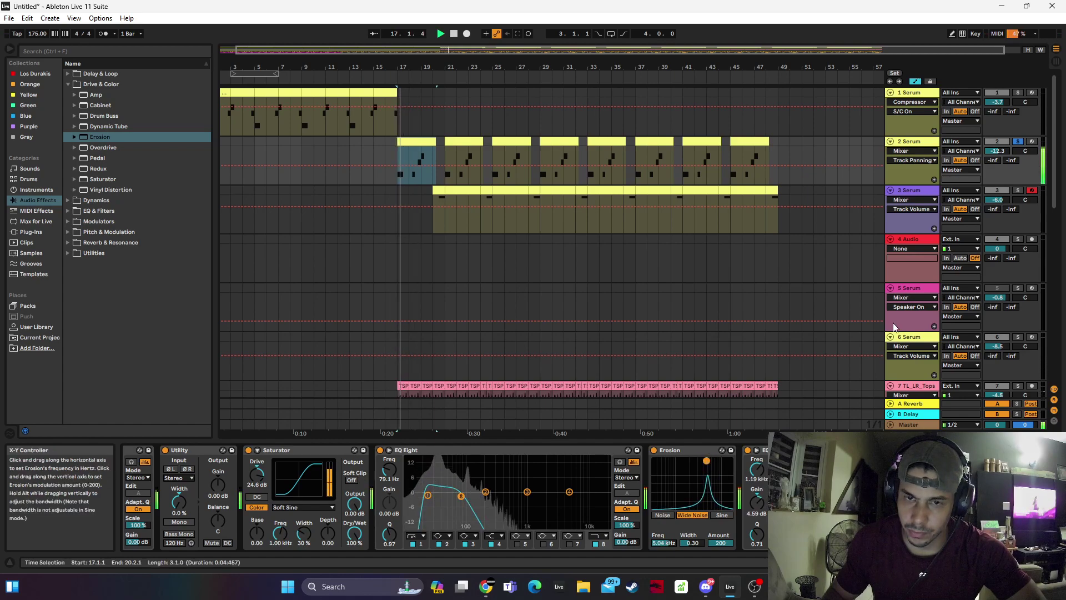
key(space)
key(space)
click(1019, 143)
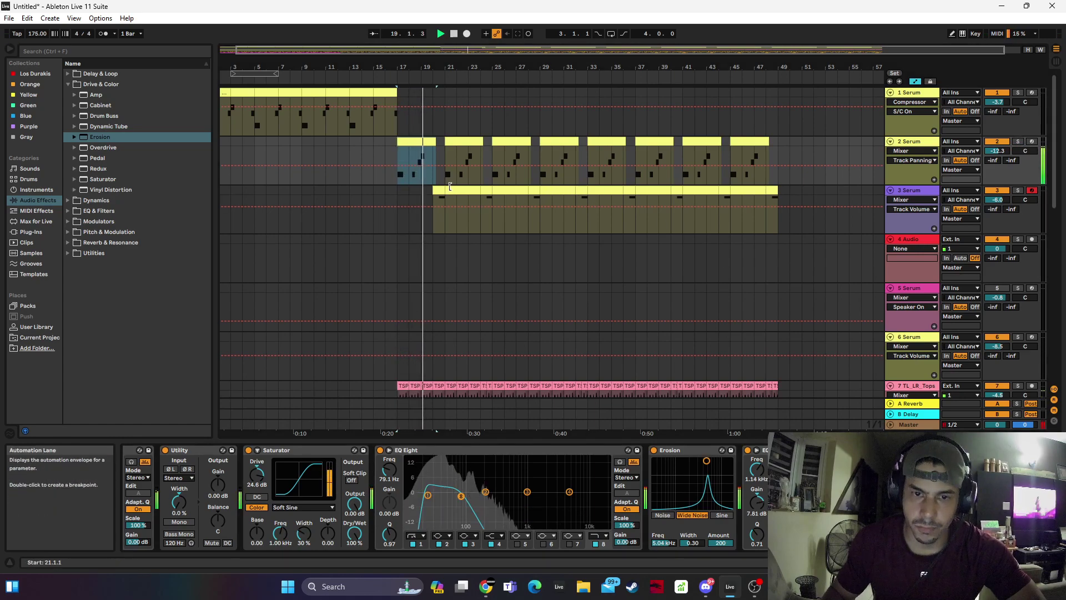
Copy the Saturator from track 2 into track 3's device chain, between the second Compressor and Erosion
click(438, 214)
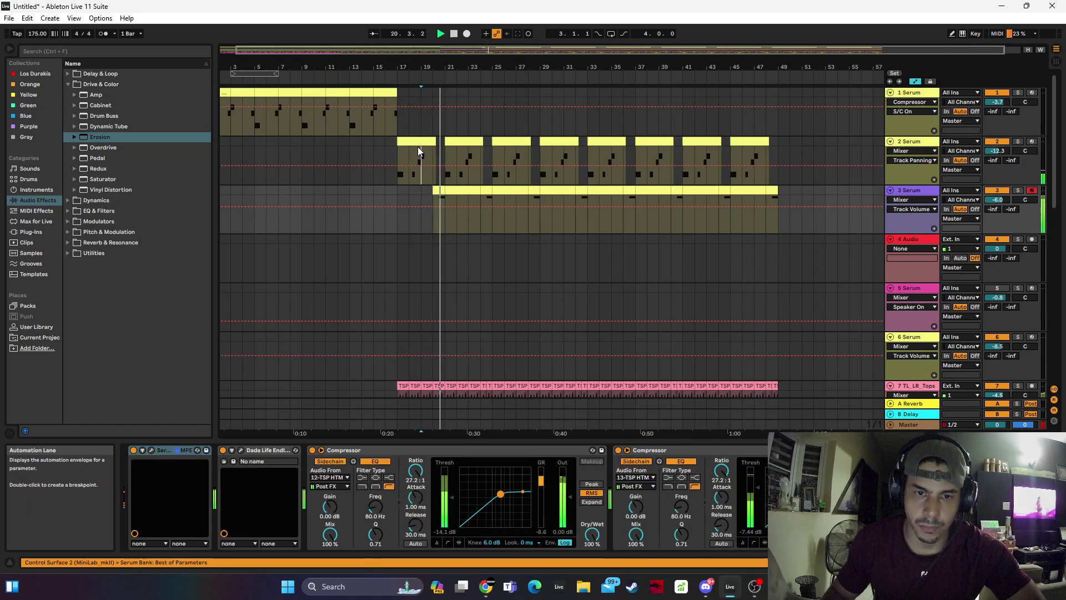
click(333, 177)
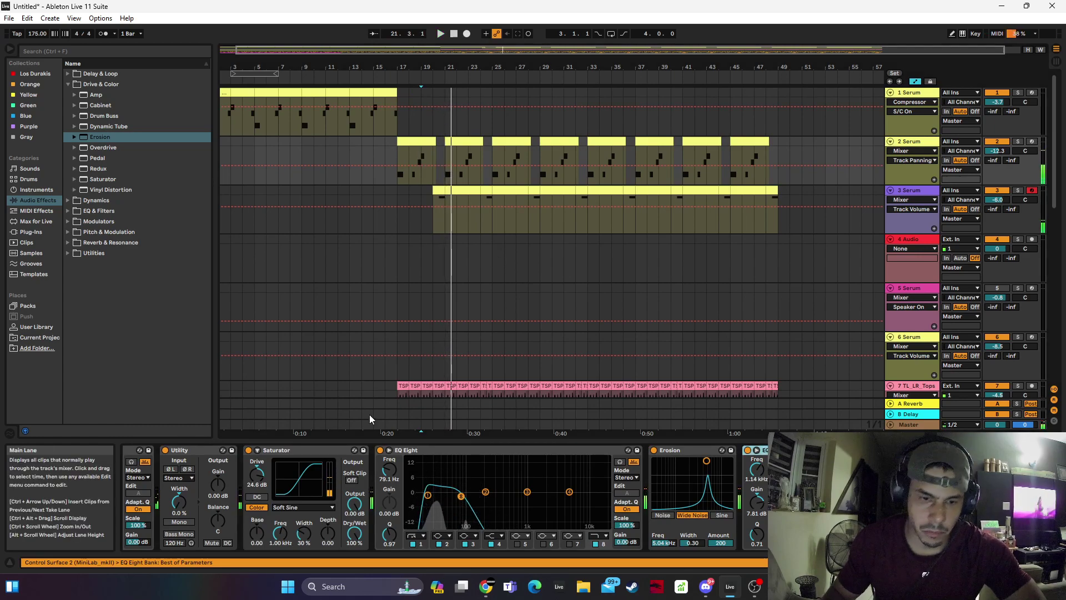
click(584, 223)
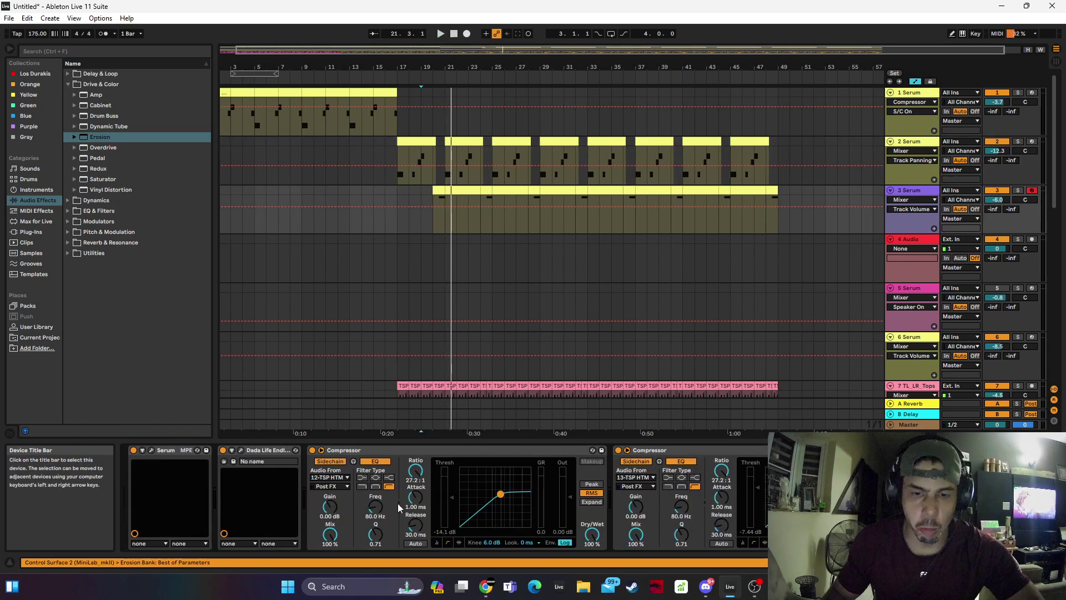
click(466, 158)
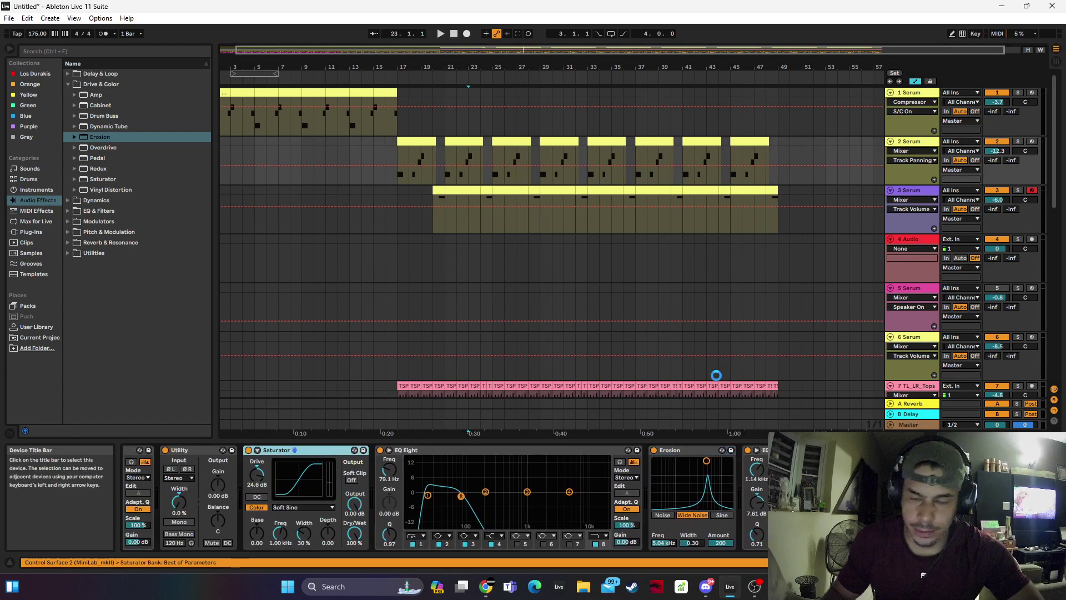
click(472, 214)
click(577, 450)
key(ctrl+v)
key(space)
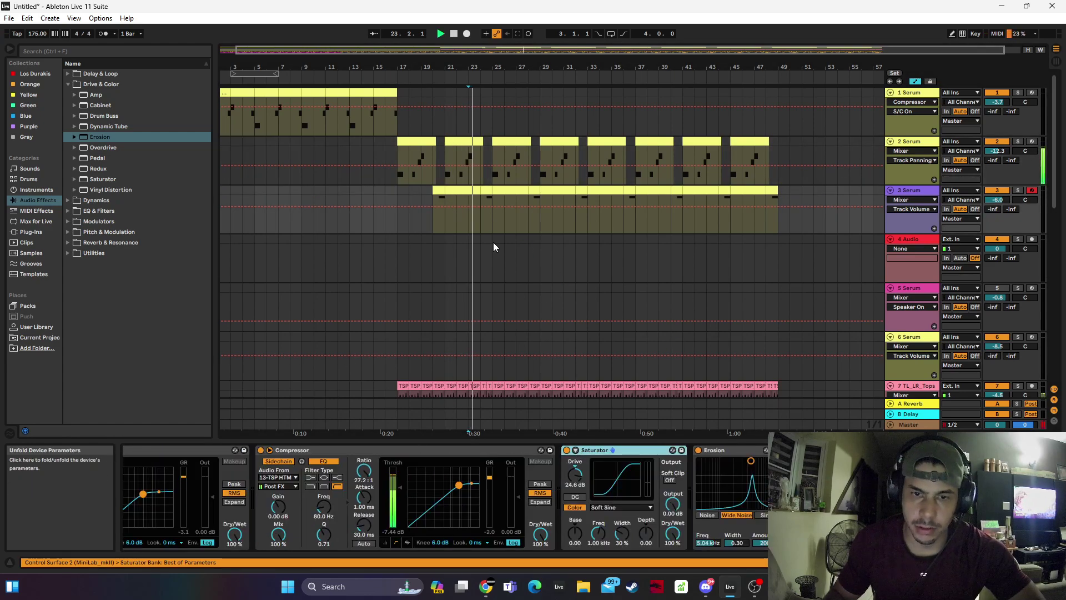
Solo track 3 and lower its Saturator's Drive to 0.57 dB while replaying the bass answer at bar 20
drag(442, 201, 437, 191)
key(space)
key(space)
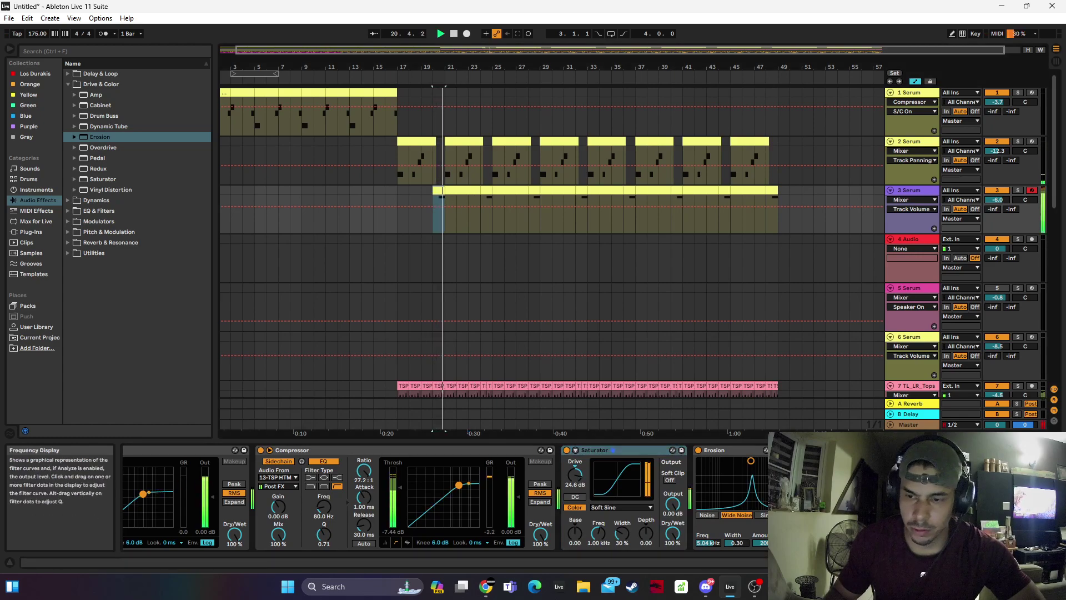
key(space)
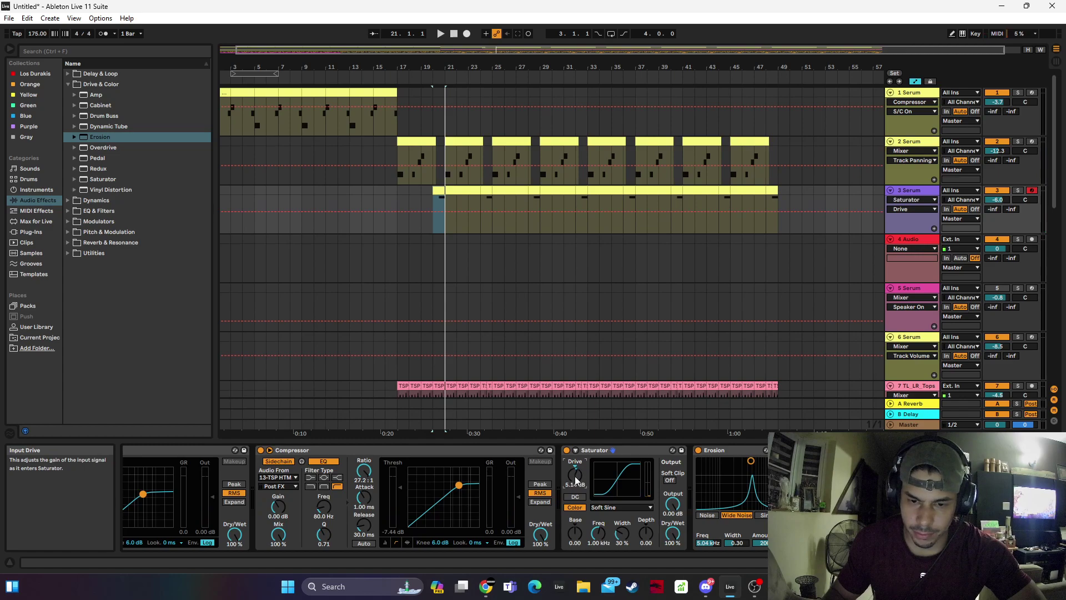
key(space)
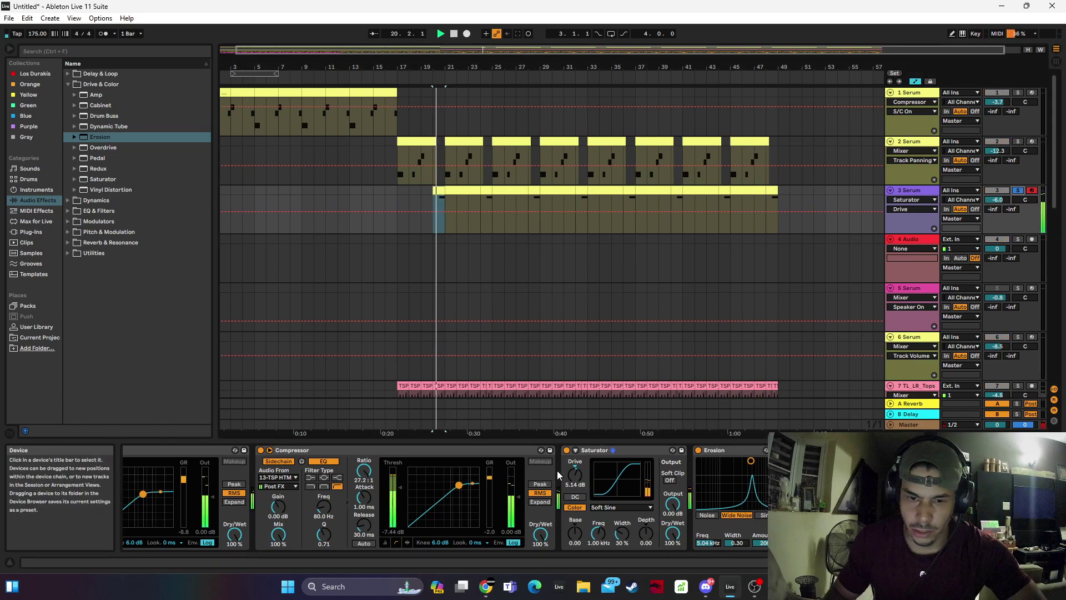
double_click(575, 473)
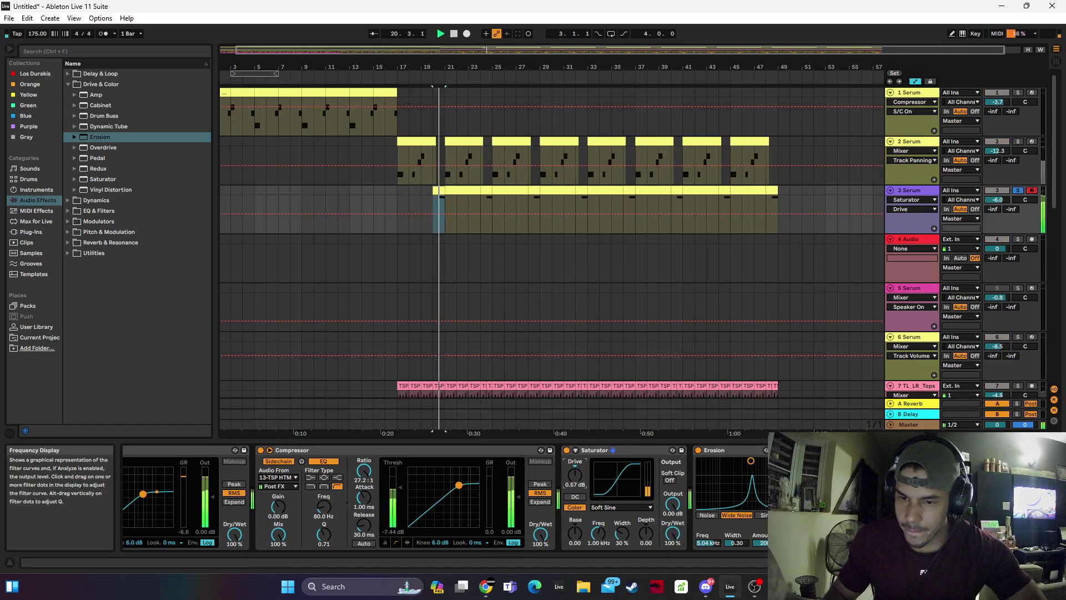
key(space)
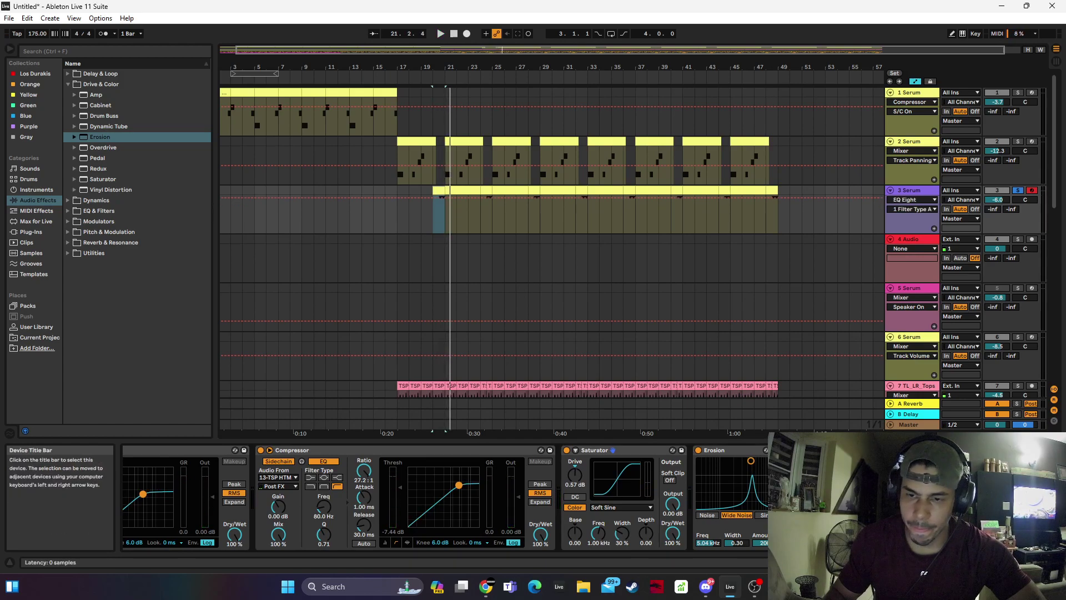
Move track 3's EQ Eight ahead of the Saturator, enable filter 8 as a high cut at 426 Hz, and unsolo the track
drag(832, 451, 566, 465)
key(space)
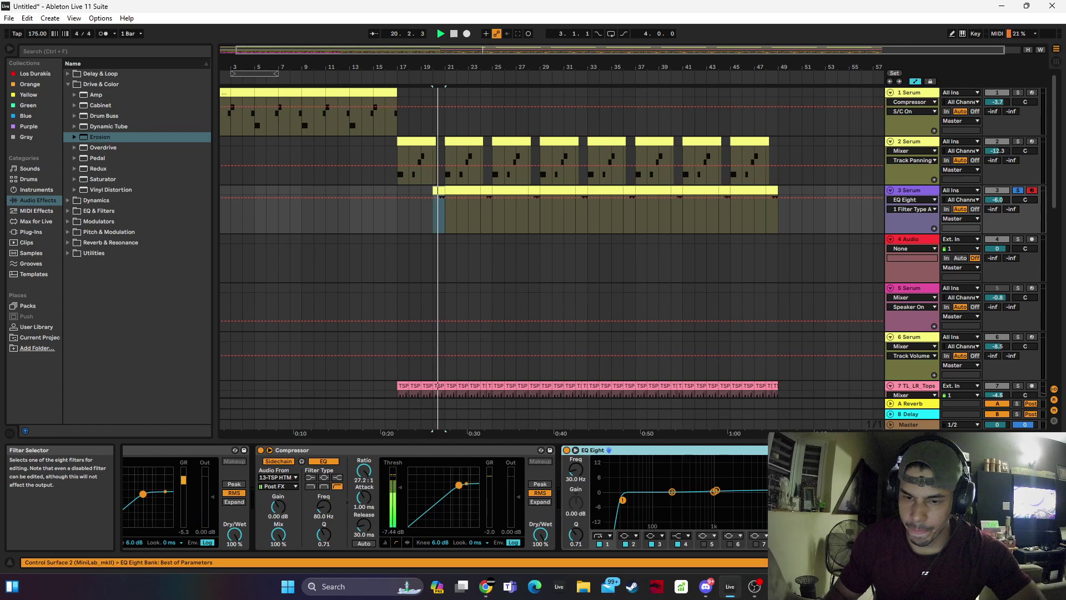
click(782, 544)
drag(792, 500, 697, 502)
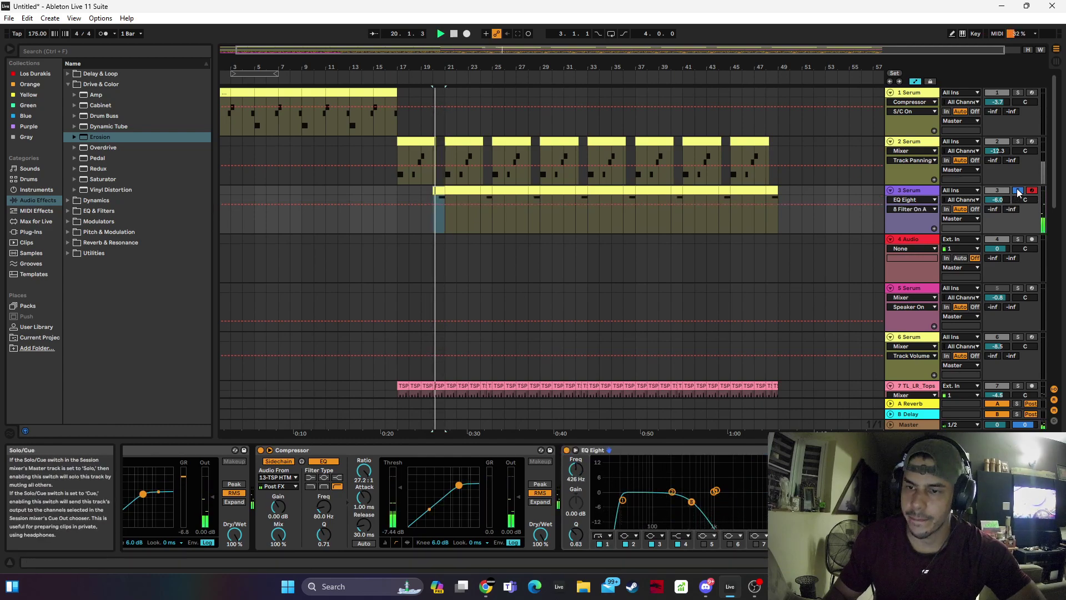
click(1017, 192)
Play from bar 16 and balance the basses, setting track 2's volume to -11.0 dB and track 3's to -9.0 dB
click(388, 195)
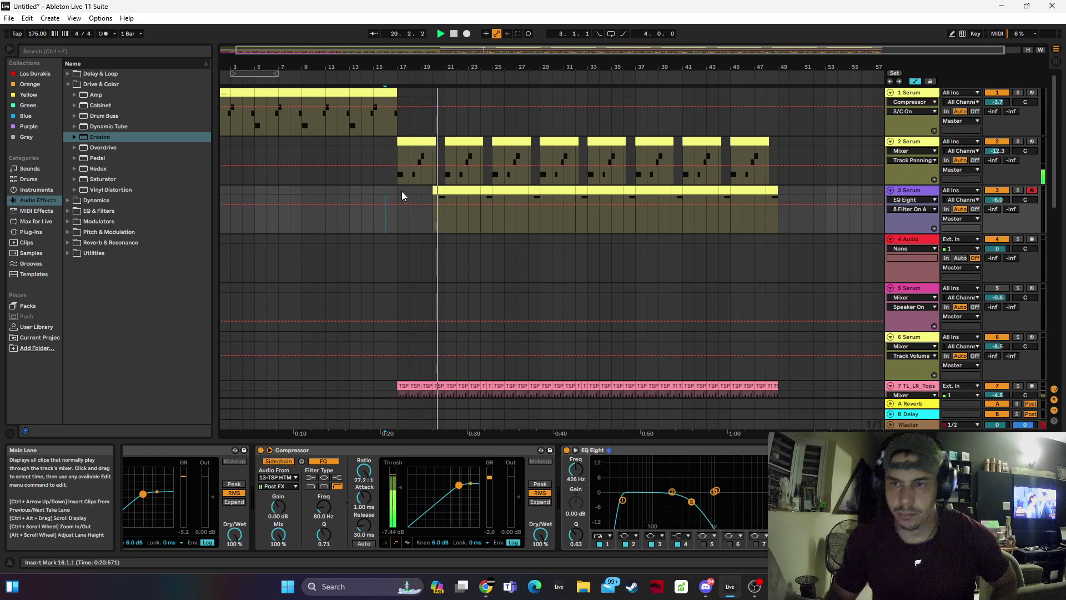
click(998, 151)
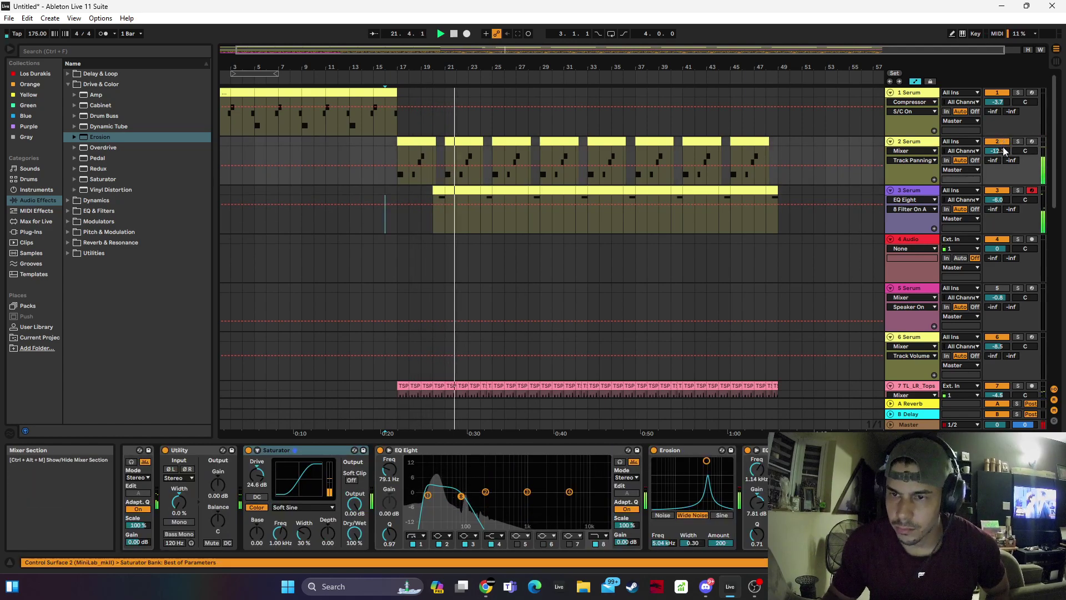
click(997, 200)
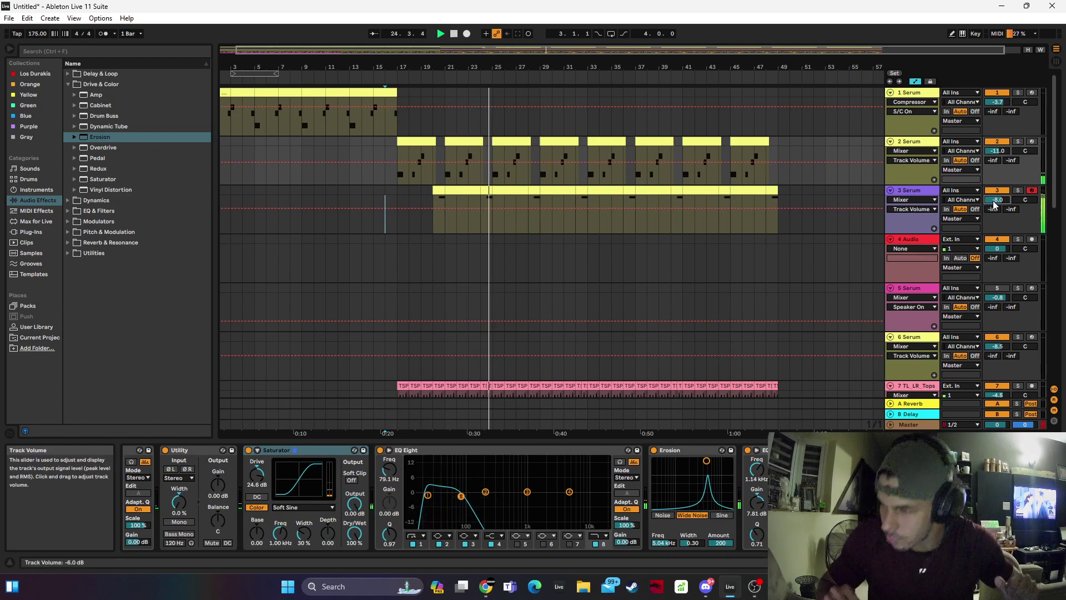
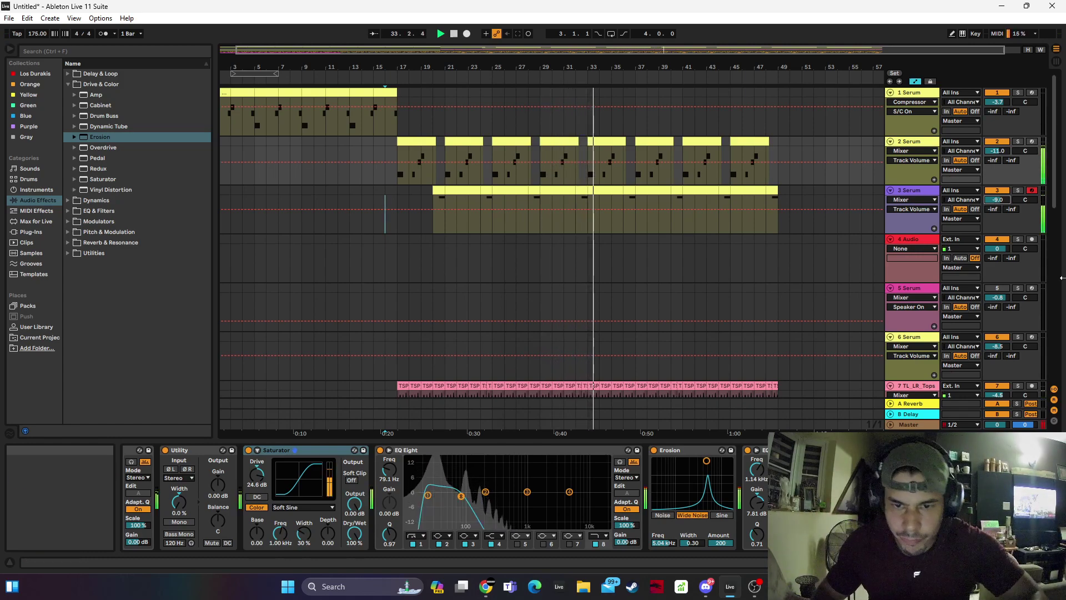
Delete the drum group's audio between 32.3.4 and 33.1.1 on tracks 11 to 14 and replay the gap from bar 31
click(579, 257)
drag(586, 62, 627, 392)
key(space)
scroll(581, 232, down, 10)
key(space)
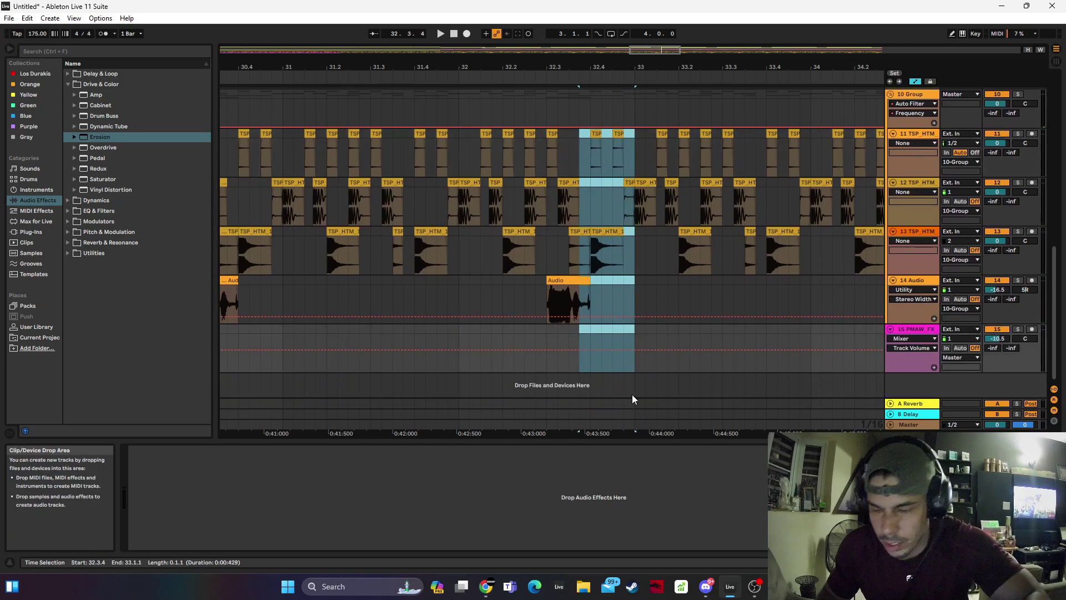
key(Delete)
click(551, 288)
key(space)
key(space)
click(436, 194)
key(space)
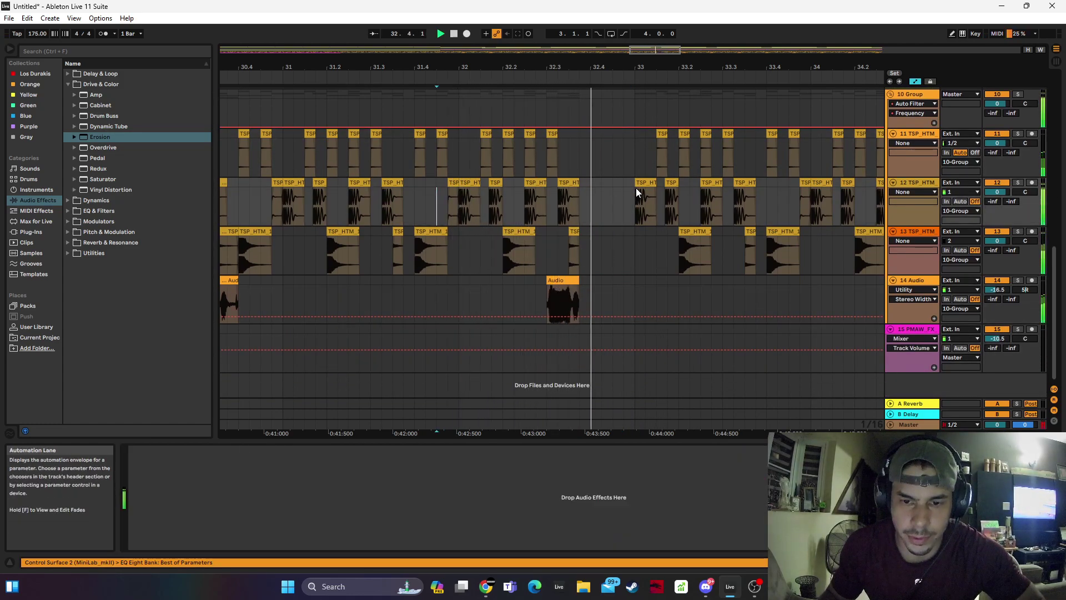
Cut a 1/16 slice starting at 32.3.1 out of track 7's cabasa drum loop
scroll(576, 211, up, 5)
key(space)
key(space)
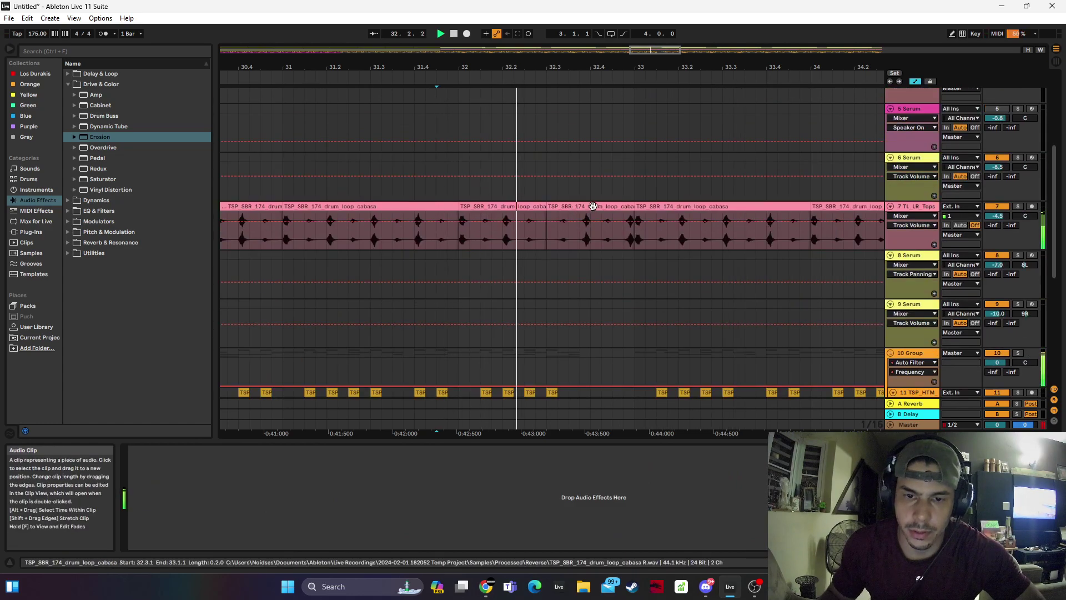
click(593, 206)
key(space)
drag(582, 235, 564, 213)
click(553, 207)
key(space)
key(space)
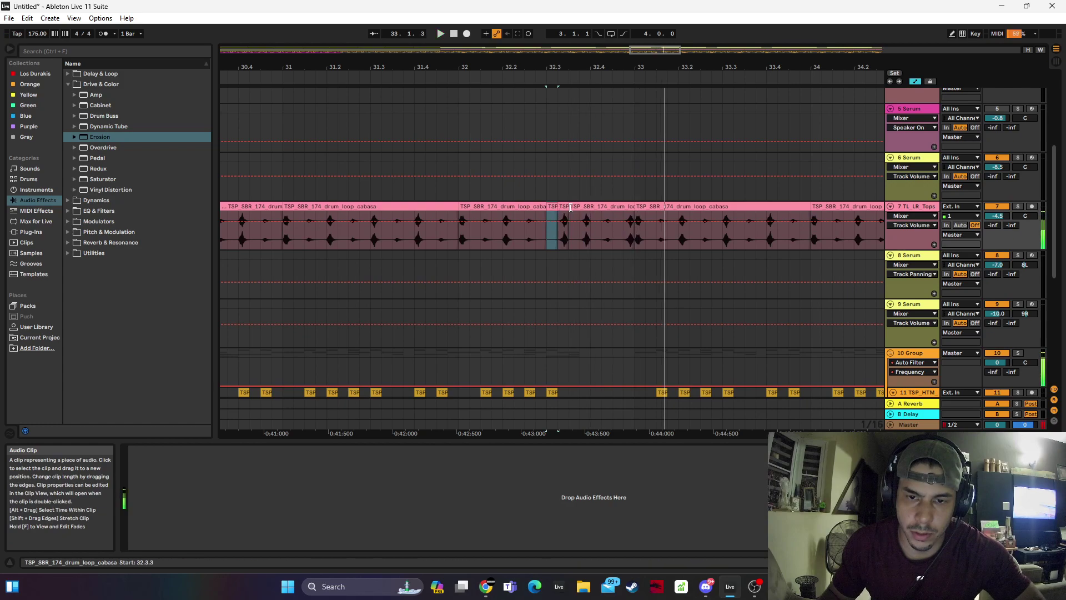
Duplicate the 1/16 cabasa slice repeatedly up to bar 33 as a stutter fill and play it back
mouse_move(565, 209)
mouse_down()
mouse_move(548, 230)
mouse_move(559, 209)
mouse_up()
double_click(553, 228)
key(ctrl+d)
key(ctrl+d)
key(ctrl+d)
key(ctrl+d)
key(ctrl+d)
key(ctrl+d)
click(520, 232)
key(space)
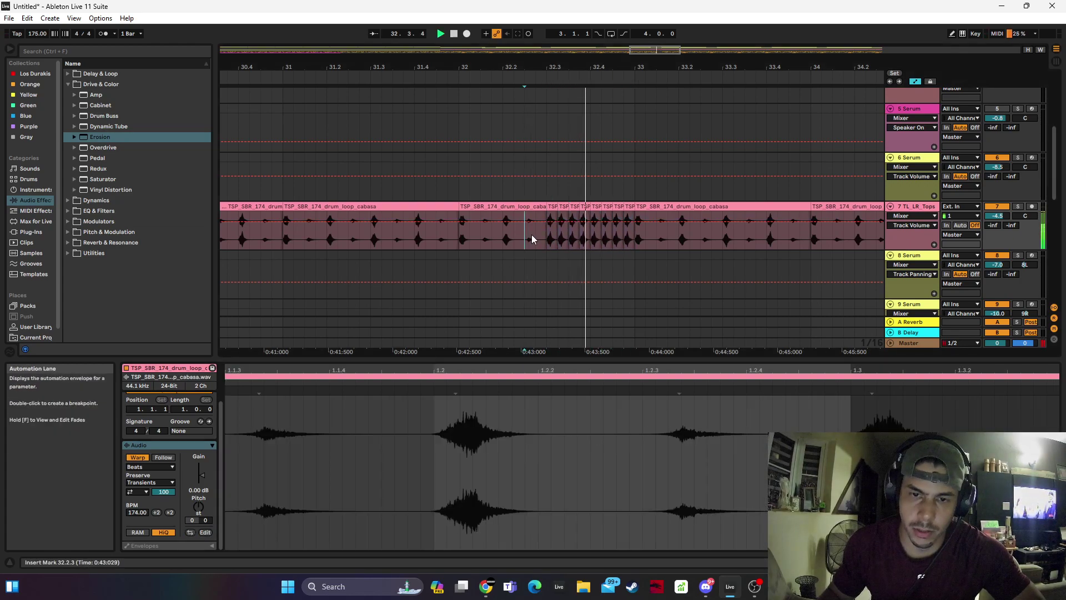
click(544, 242)
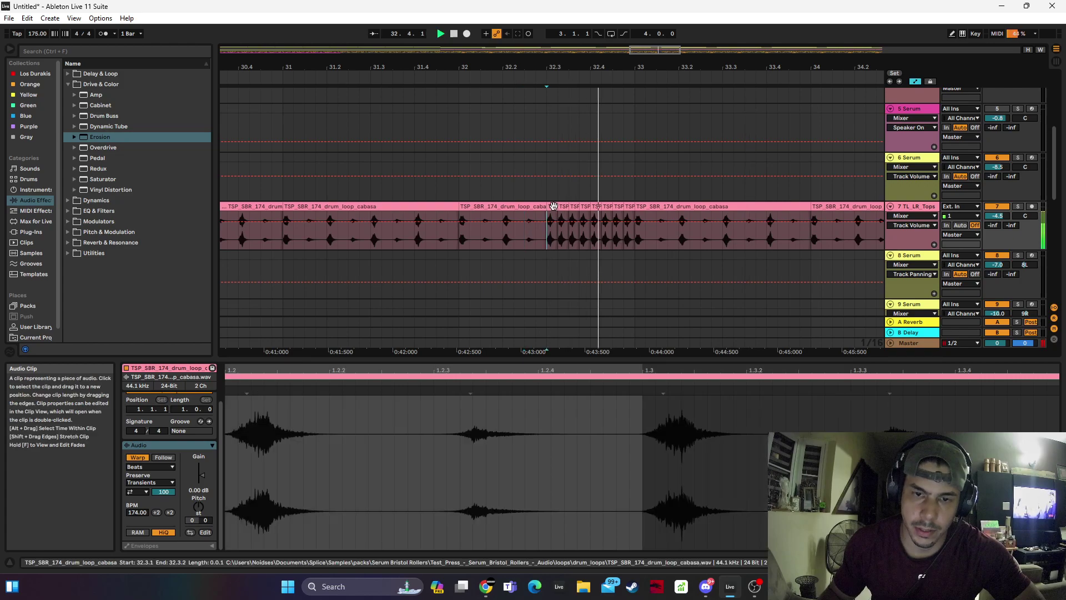
click(439, 190)
key(space)
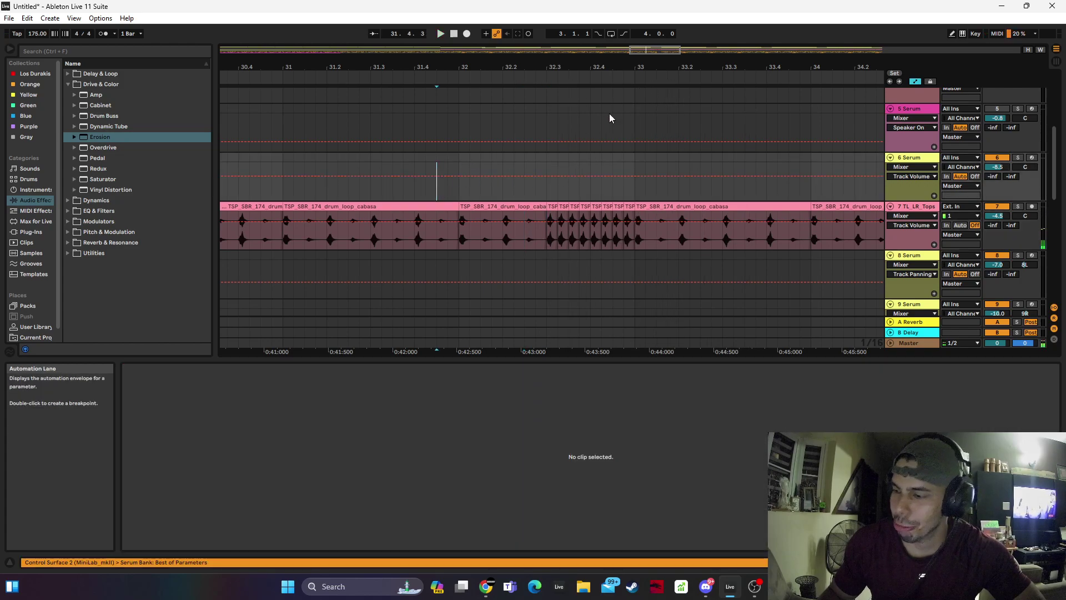
Repeat track 7's stutter fill every four bars from bar 17 to 33, and duplicate that section through bar 49
drag(632, 67, 643, 42)
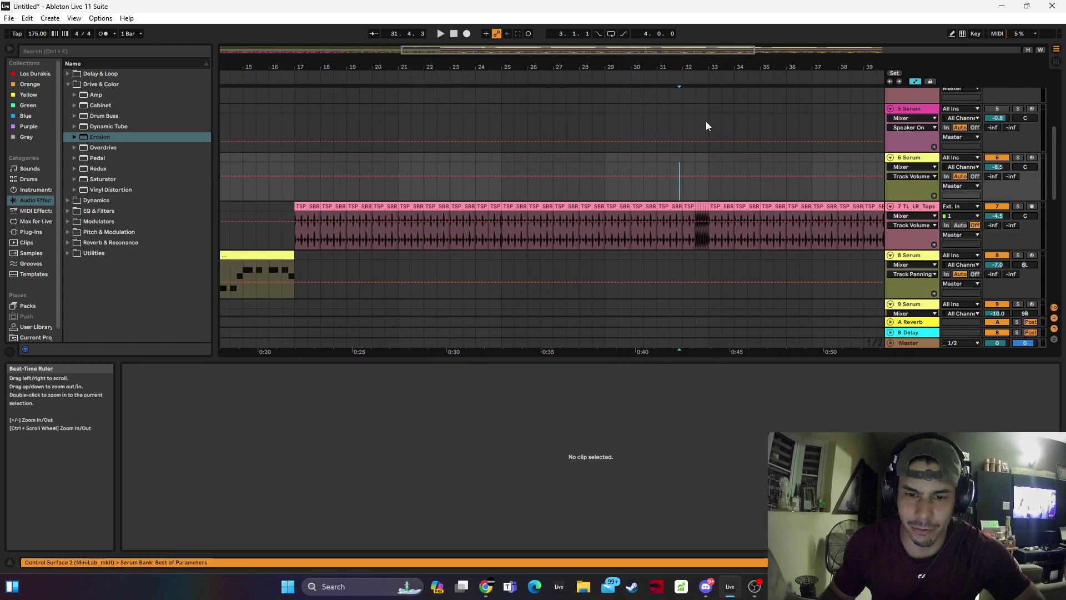
drag(706, 210, 565, 222)
drag(493, 226, 390, 229)
click(284, 204)
key(space)
drag(290, 205, 708, 207)
key(ctrl+d)
drag(563, 59, 698, 49)
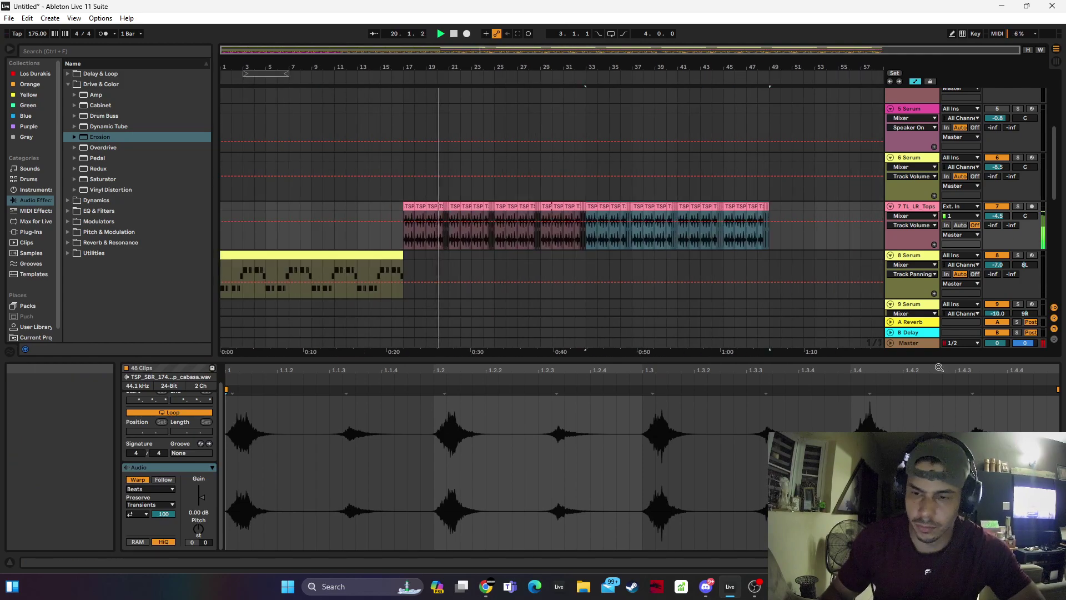
Show the device view, stop playback and place the insert marker at 17.1.1 on track 4
click(1031, 586)
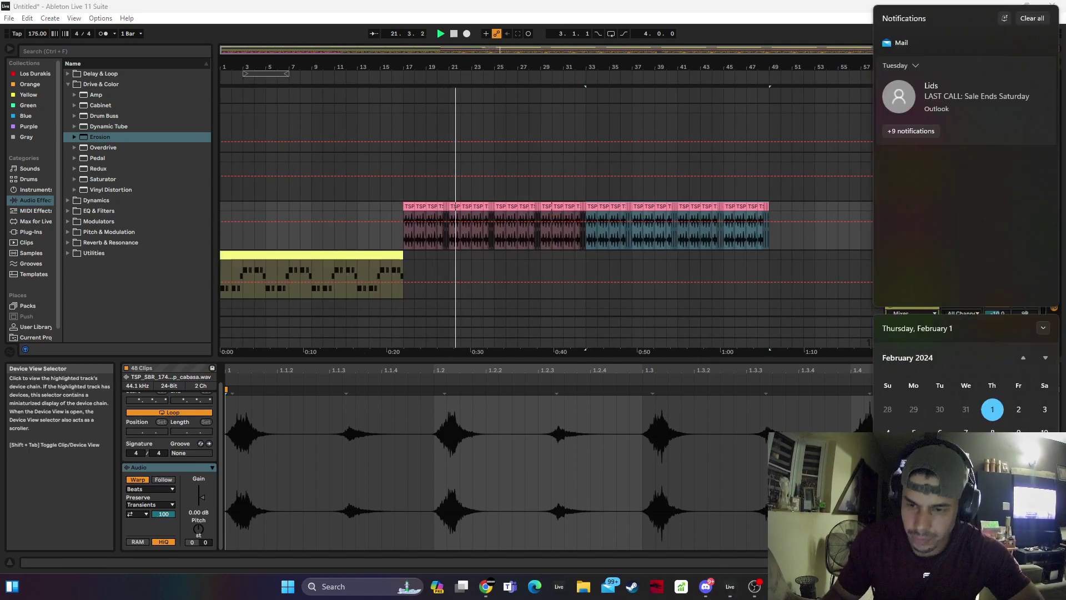
click(993, 547)
click(999, 562)
scroll(781, 305, up, 3)
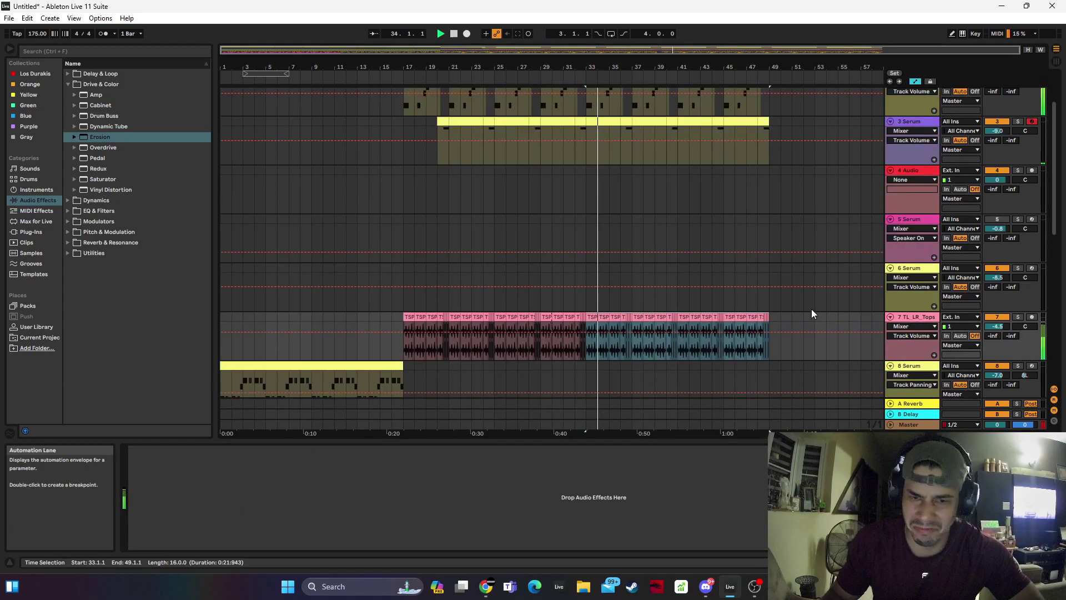
scroll(455, 204, up, 2)
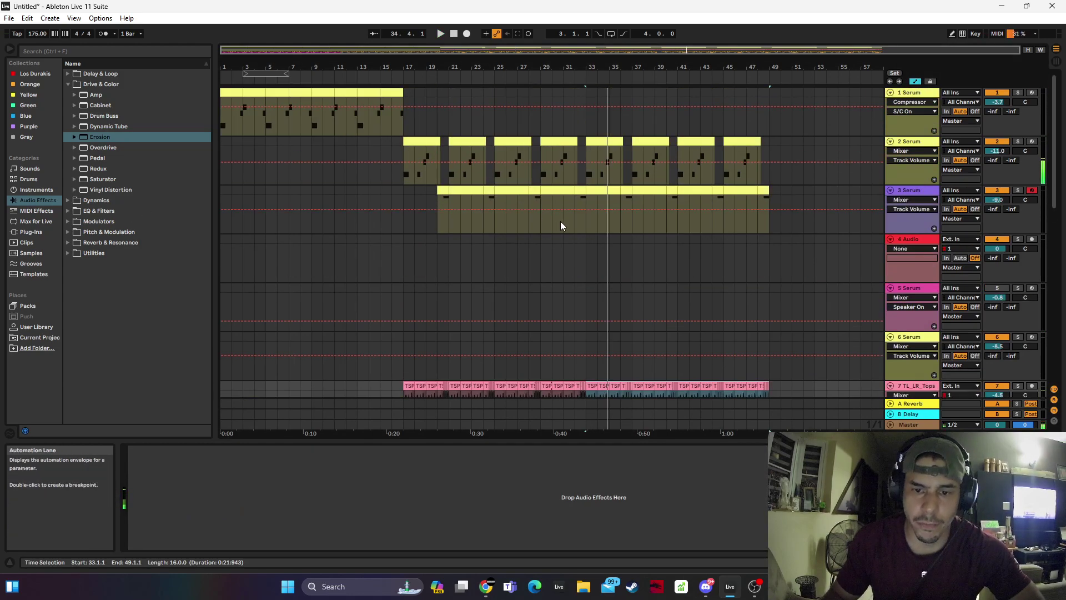
click(399, 265)
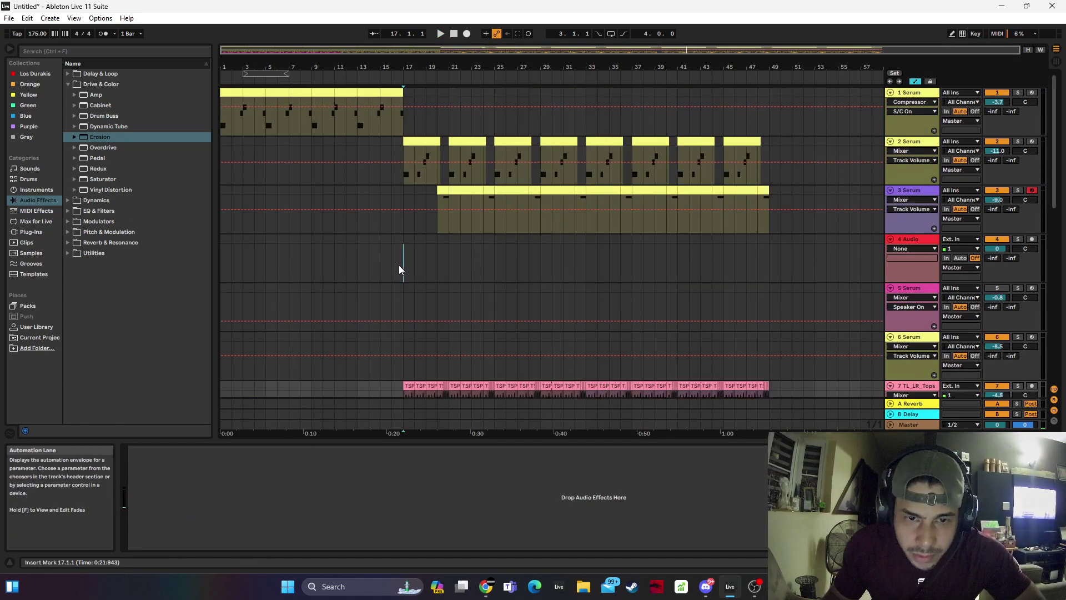
Play the drop from bar 17 and add an EQ Eight to track 7's cabasa loop
key(space)
scroll(472, 265, down, 6)
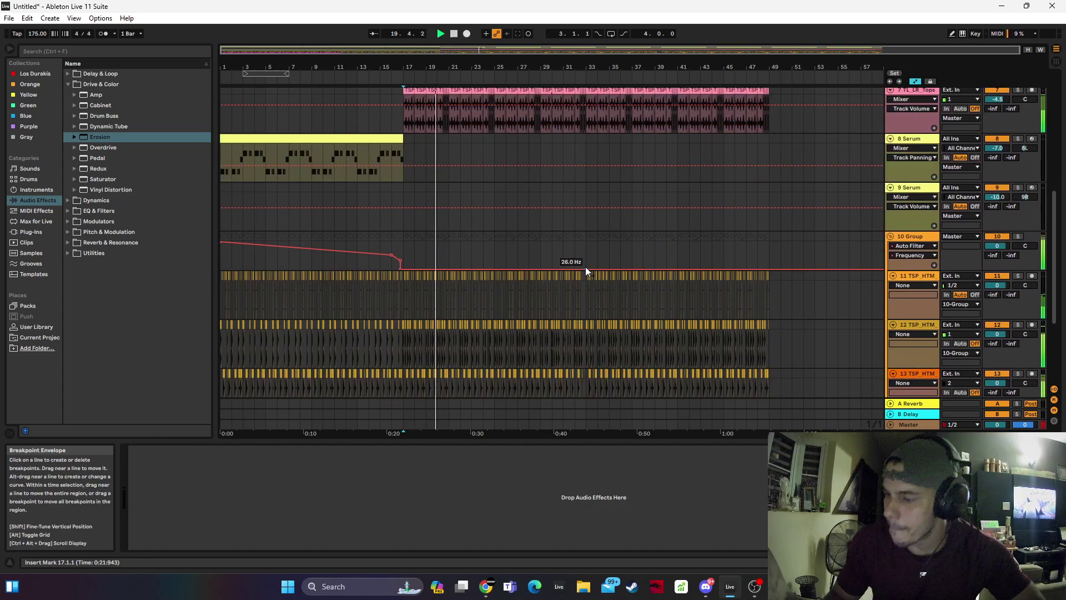
click(559, 267)
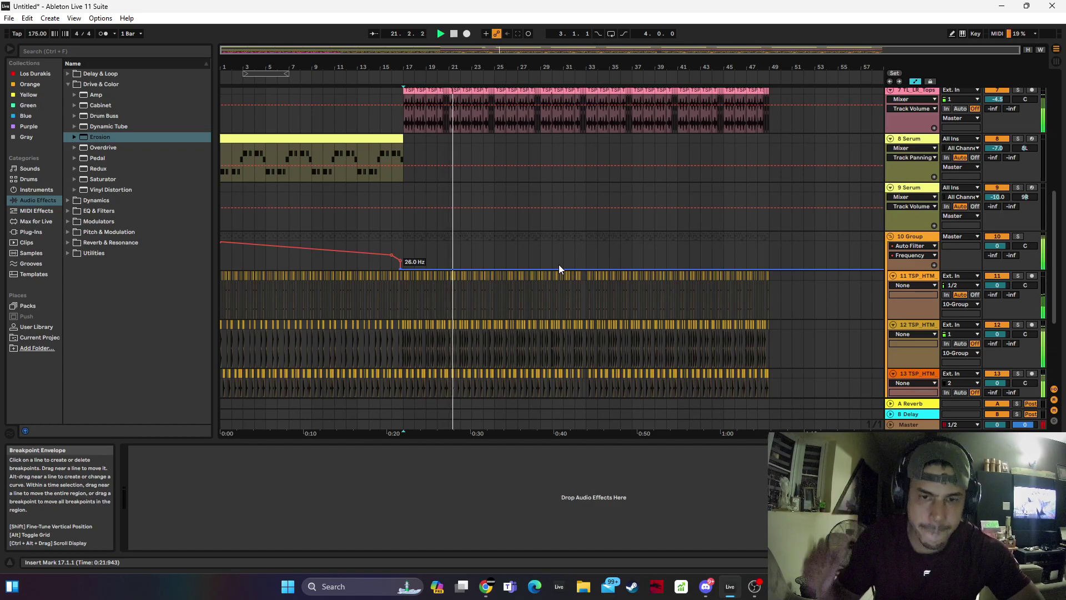
scroll(558, 264, up, 5)
scroll(467, 331, down, 1)
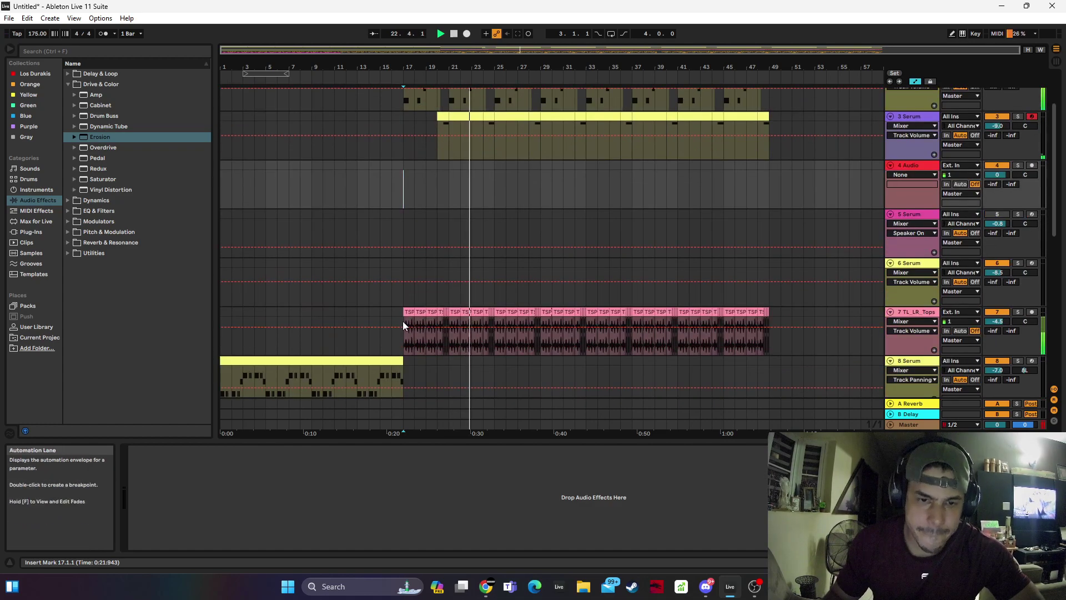
double_click(100, 211)
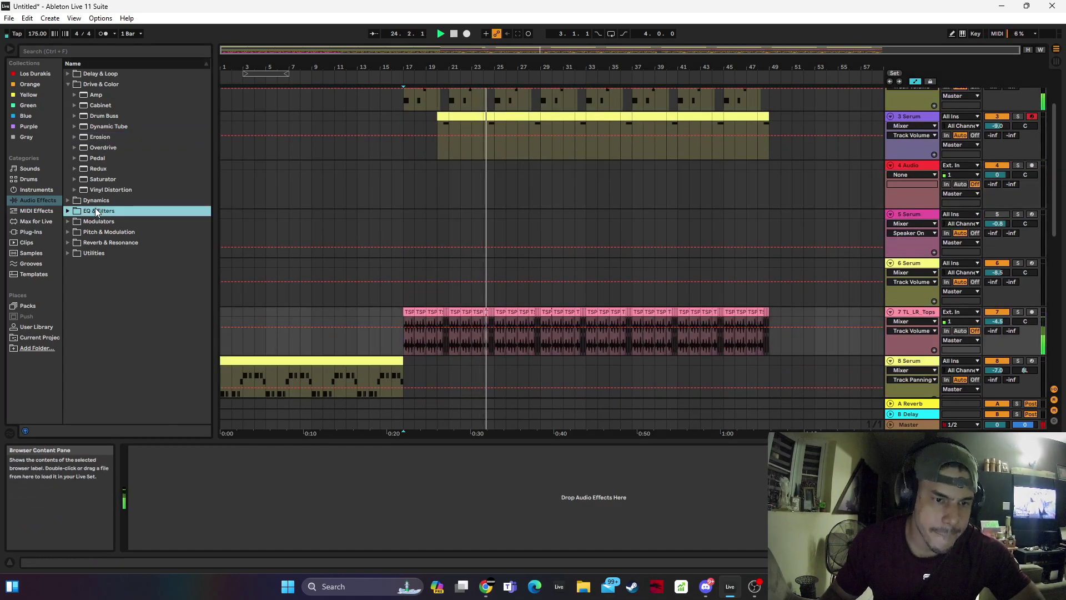
drag(101, 138, 172, 489)
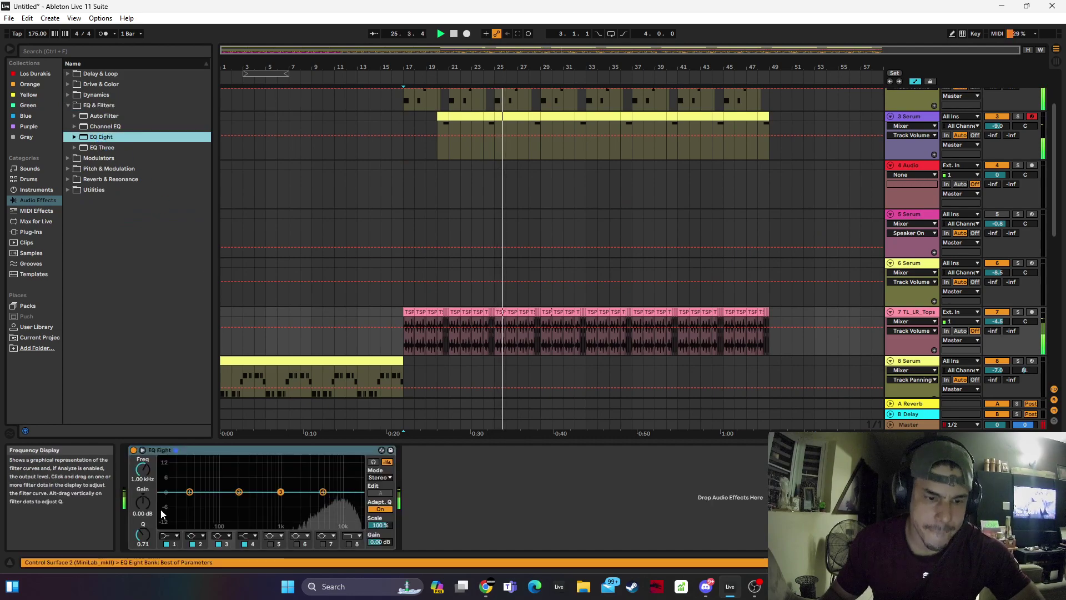
Set EQ Eight band 1 to a 48 dB low cut at 2.61 kHz and raise band 4 slightly
click(171, 536)
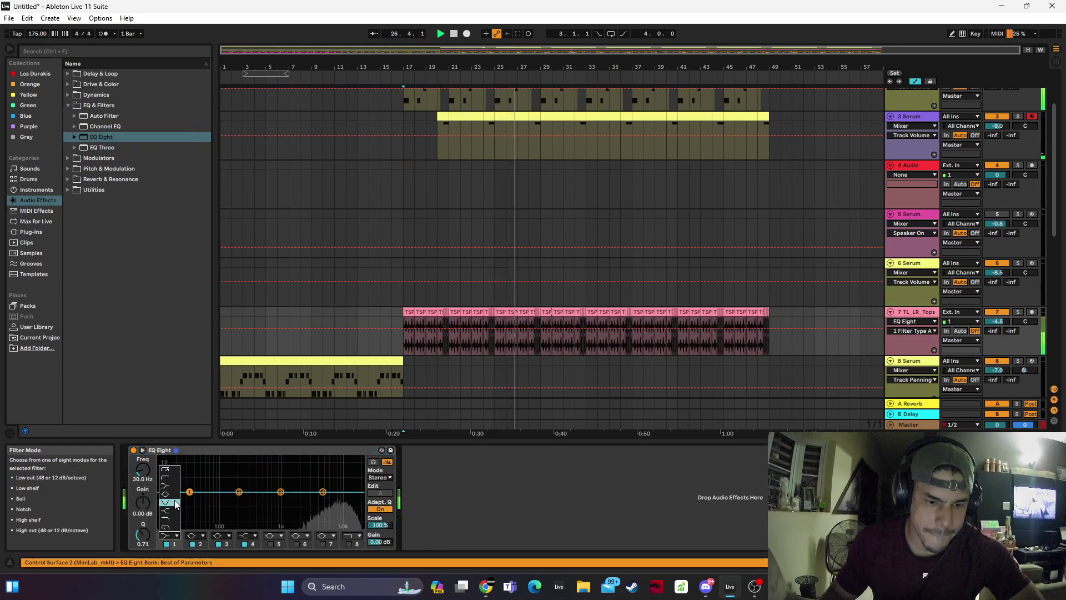
click(169, 470)
drag(190, 492, 305, 493)
click(322, 492)
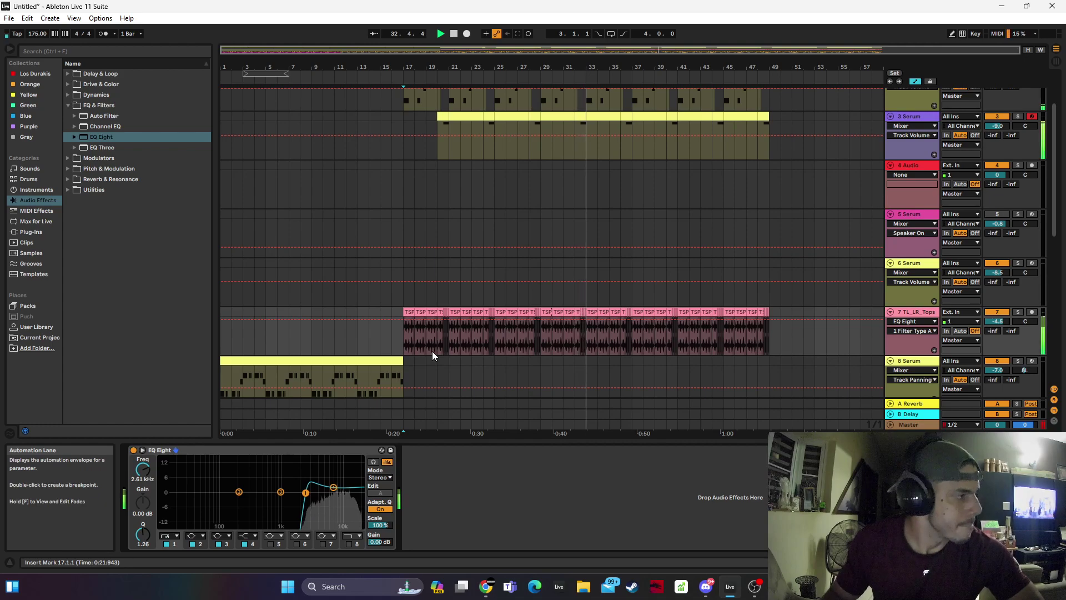
Trim track 7's first stutter slice at 32.3.1 to 1/32 and delete the remaining slices before bar 33
drag(598, 67, 816, 125)
key(space)
drag(511, 67, 517, 87)
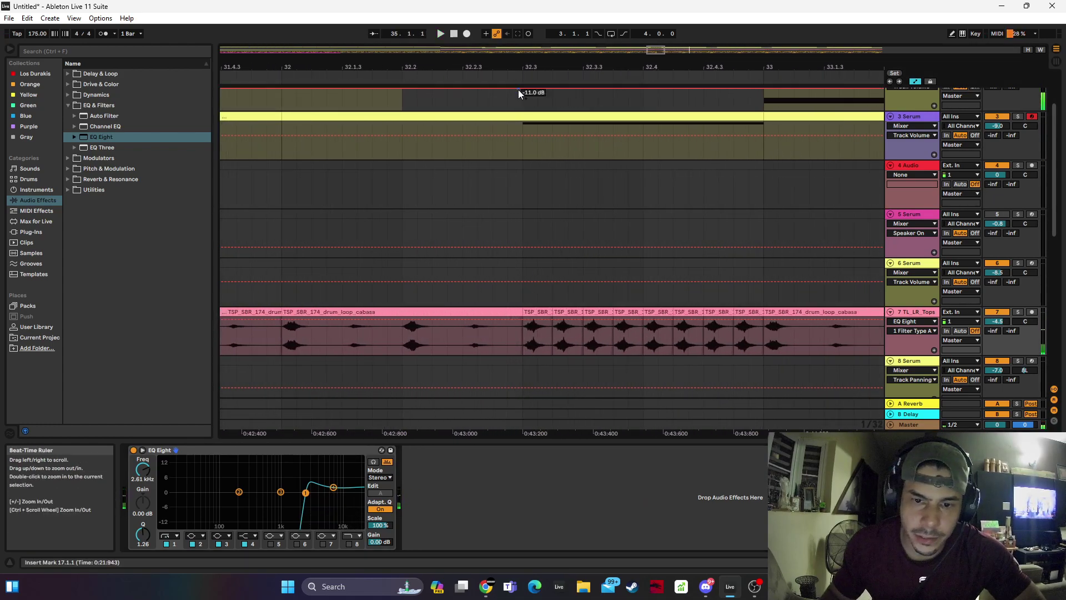
key(Delete)
click(566, 312)
key(Delete)
click(752, 313)
shift+click(688, 314)
shift+click(588, 314)
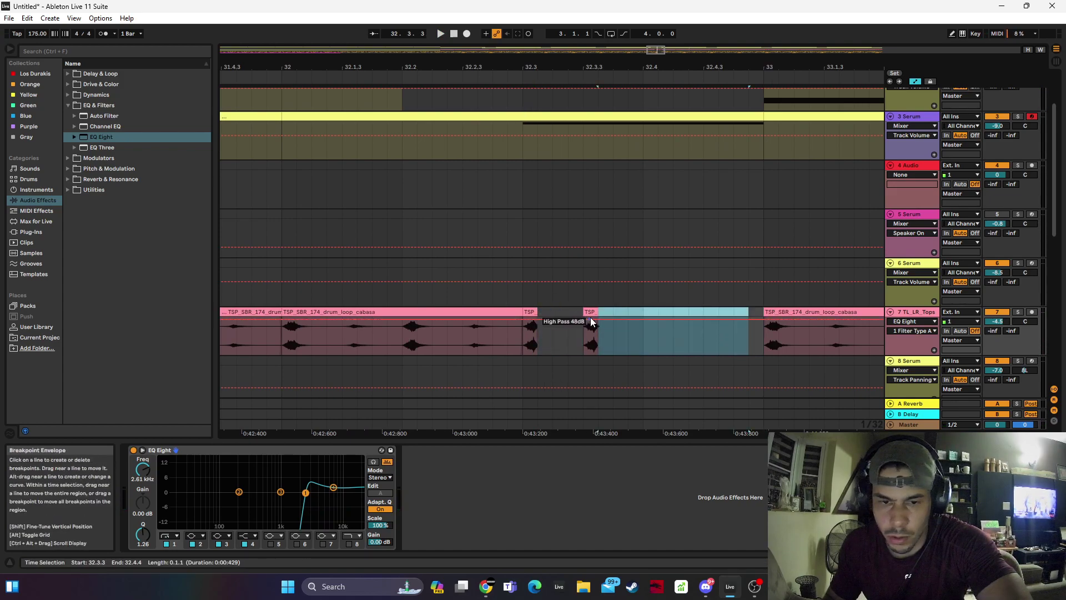
key(Delete)
Duplicate the 1/32 slice with its gap every 1/16 up to bar 33 and play the fill
click(531, 314)
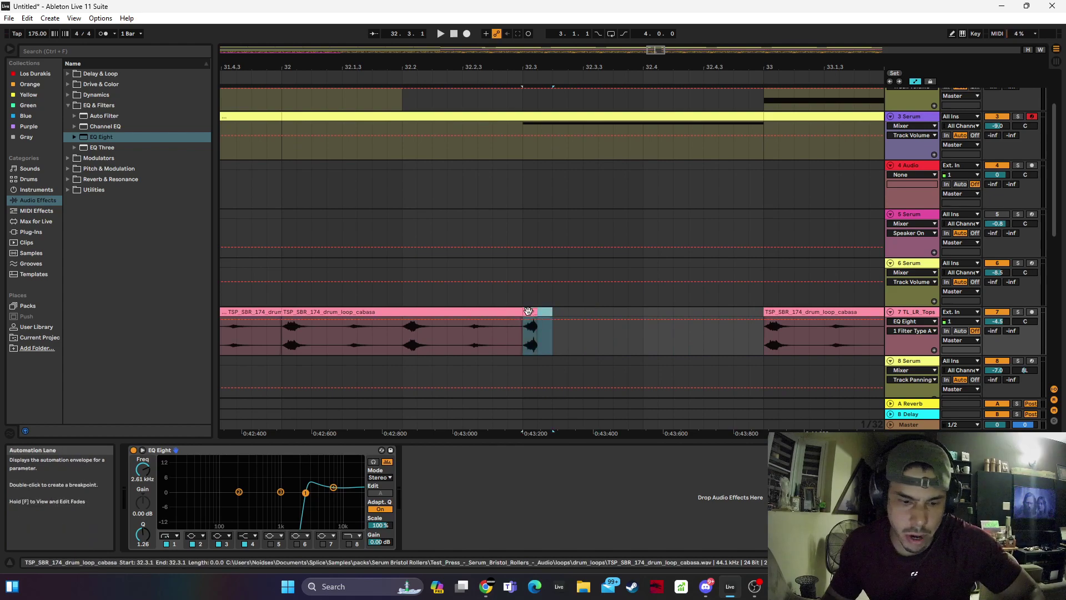
key(ctrl+d)
key(ctrl+d)
key(ctrl+d)
key(ctrl+d)
key(ctrl+d)
key(ctrl+d)
key(ctrl+d)
click(485, 340)
key(space)
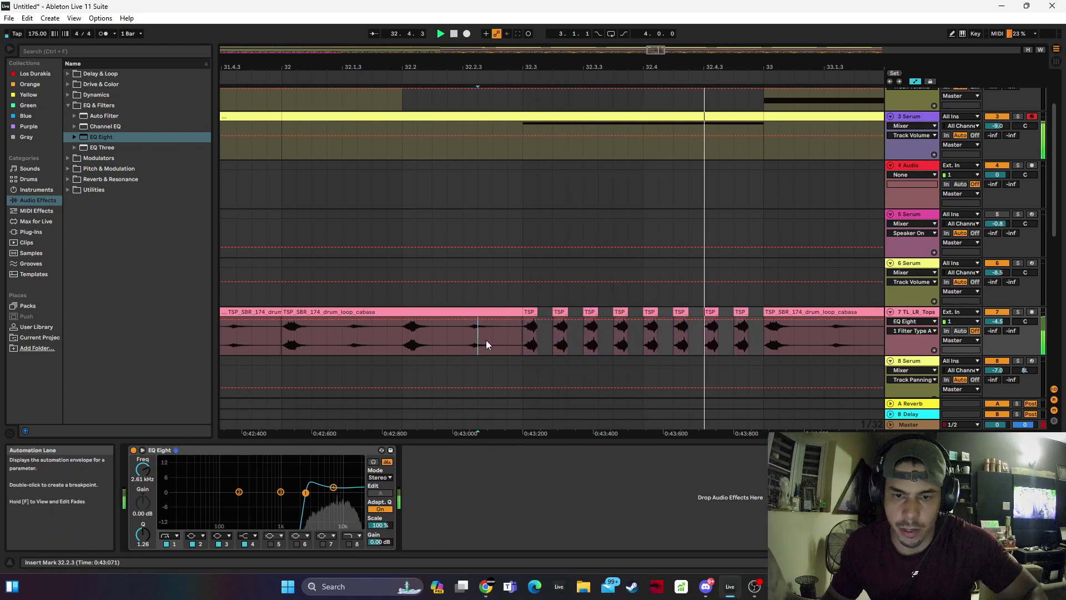
Shorten the last four stutter slices, from 32.4 to bar 33, to 1/64 each and play the fill
click(538, 314)
key(space)
drag(549, 65, 386, 67)
drag(630, 64, 631, 66)
drag(594, 312, 636, 311)
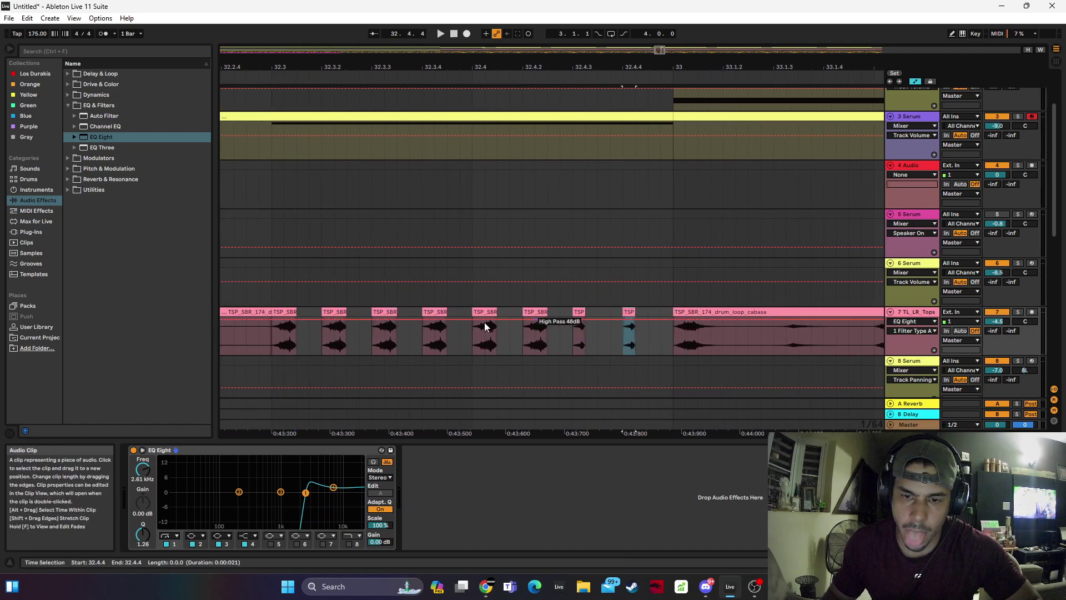
key(space)
drag(547, 313, 485, 312)
click(277, 332)
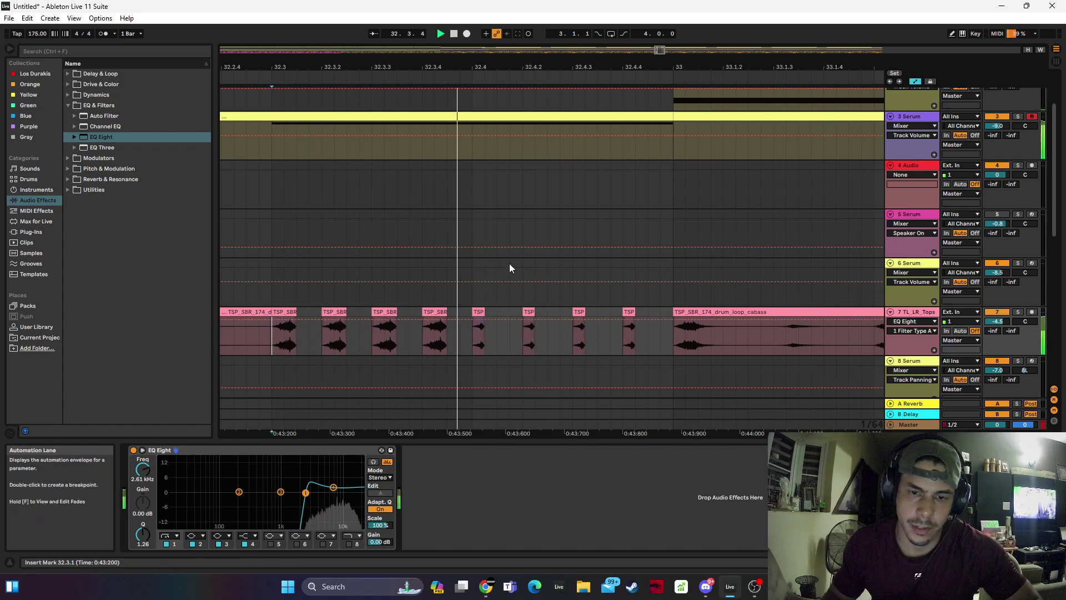
key(space)
Shorten the second, third and fourth stutter slices after 32.3.1 to 1/64 each
drag(396, 312, 384, 312)
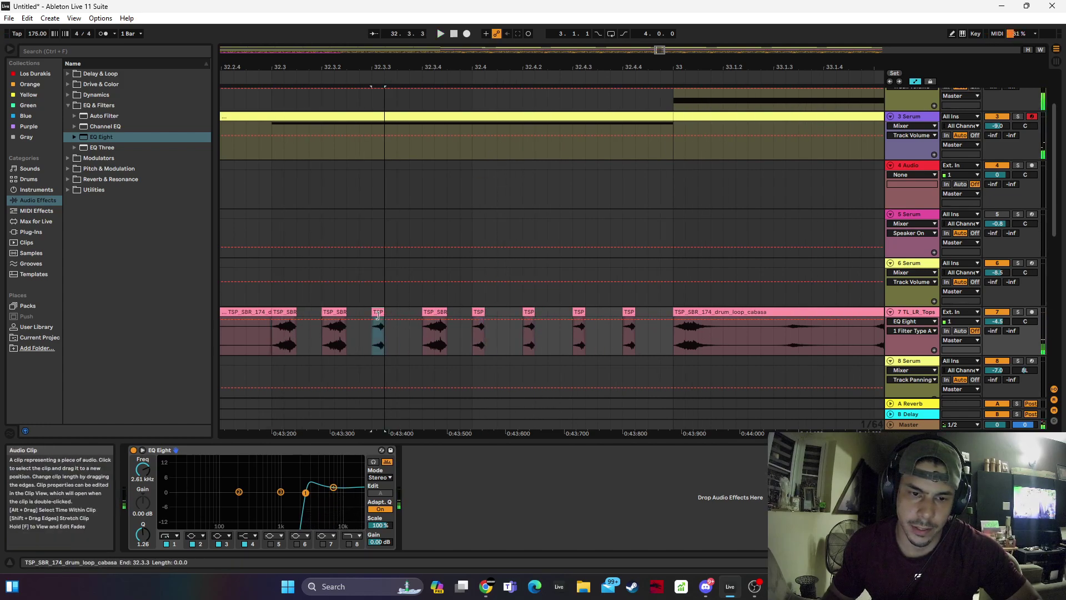
click(334, 312)
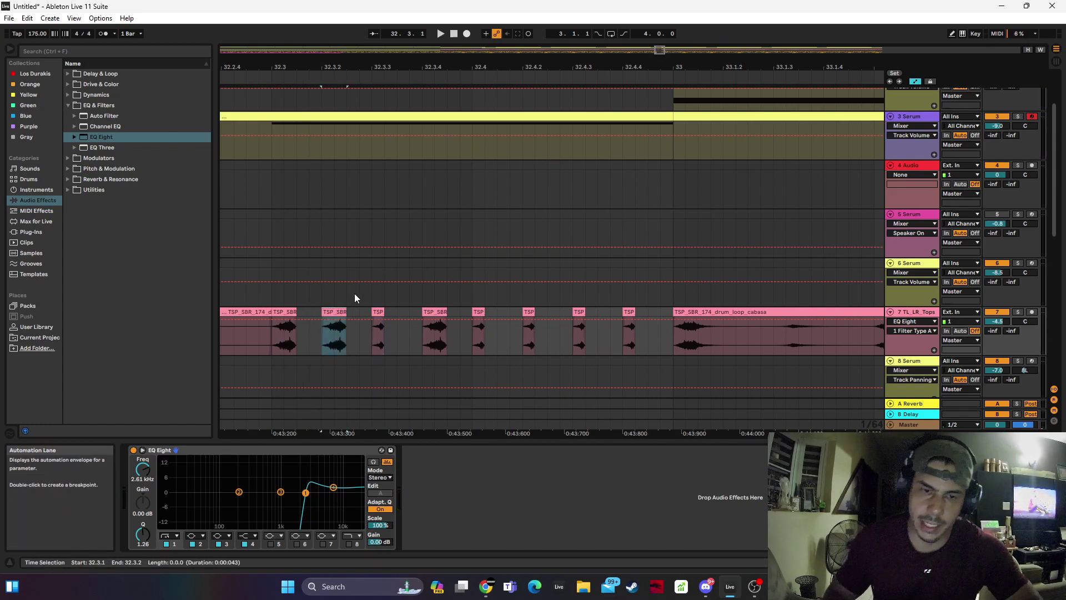
drag(346, 313, 334, 312)
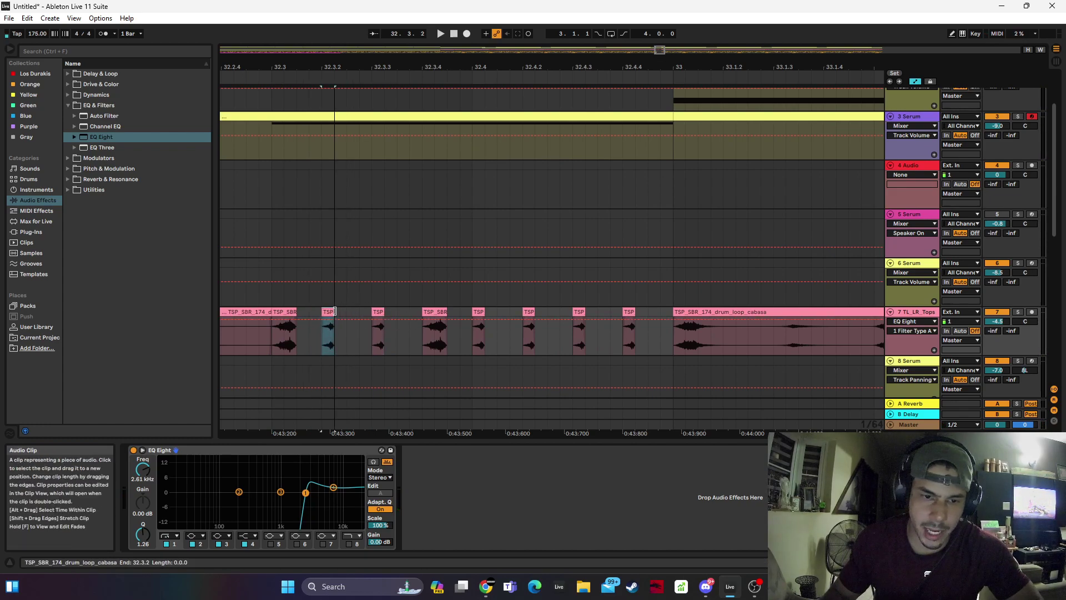
click(441, 311)
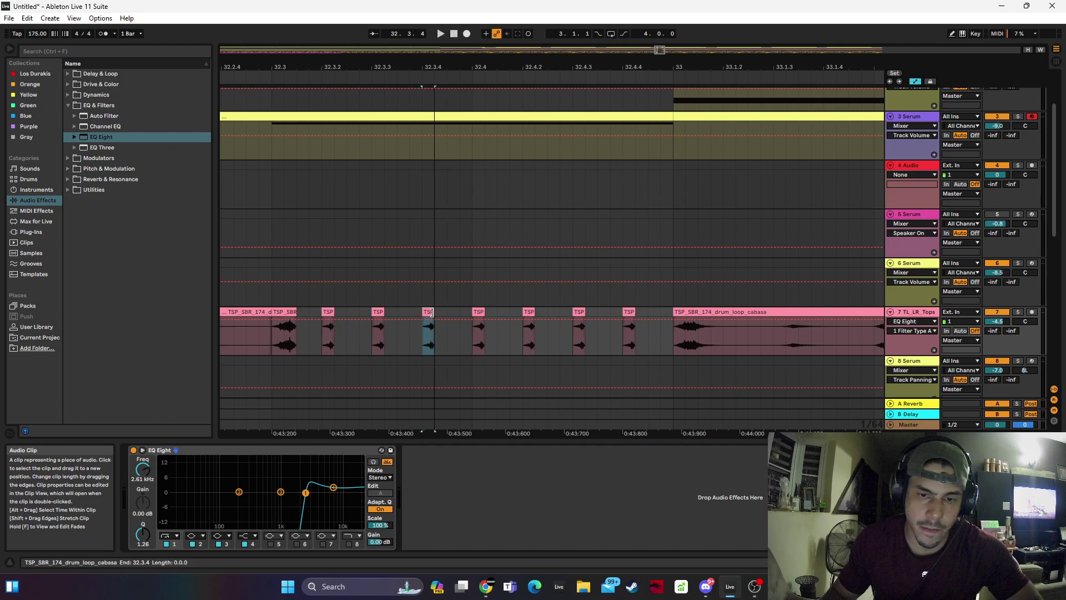
Extend the first stutter slice at 32.3.1 to a full 1/16 and play the fill
drag(297, 316, 285, 327)
key(space)
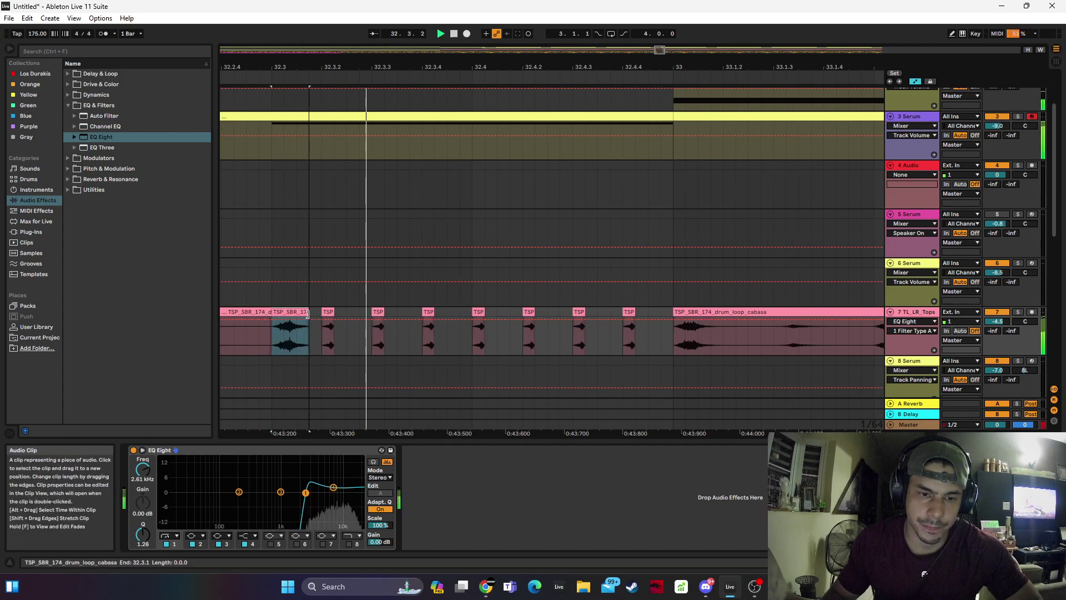
drag(307, 313, 322, 314)
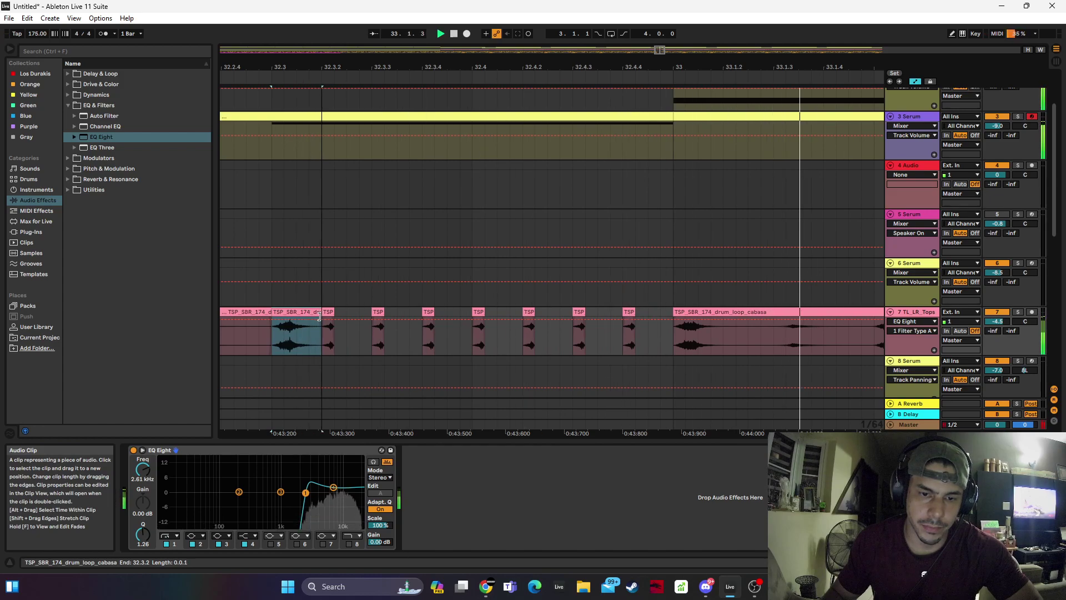
click(228, 335)
key(space)
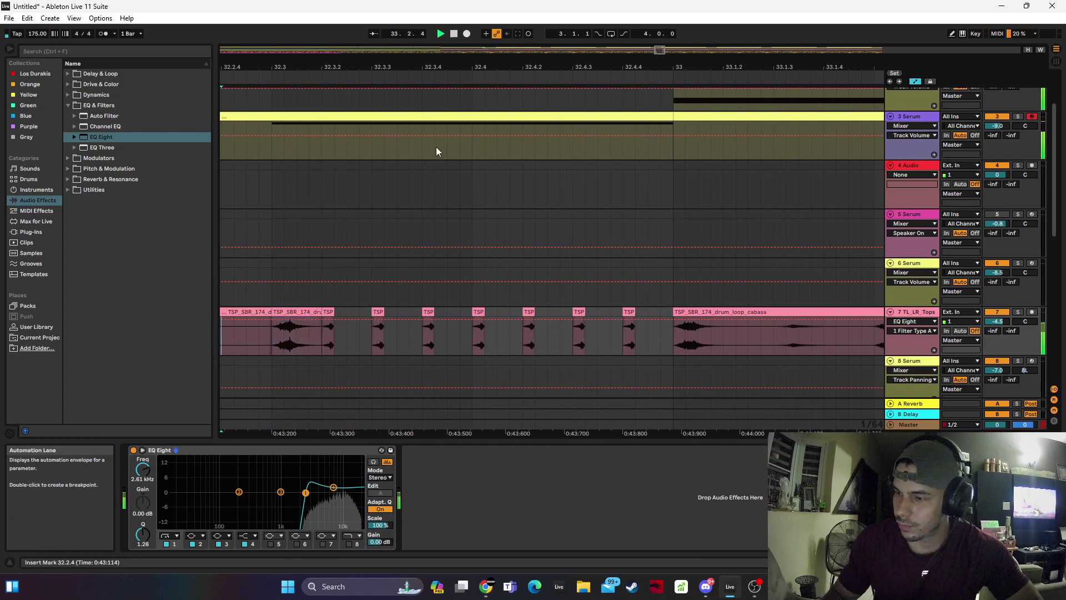
Delete track 7's old stutter fill at 36.3.1 and all of its clips from bar 37 onward
drag(467, 69, 470, 29)
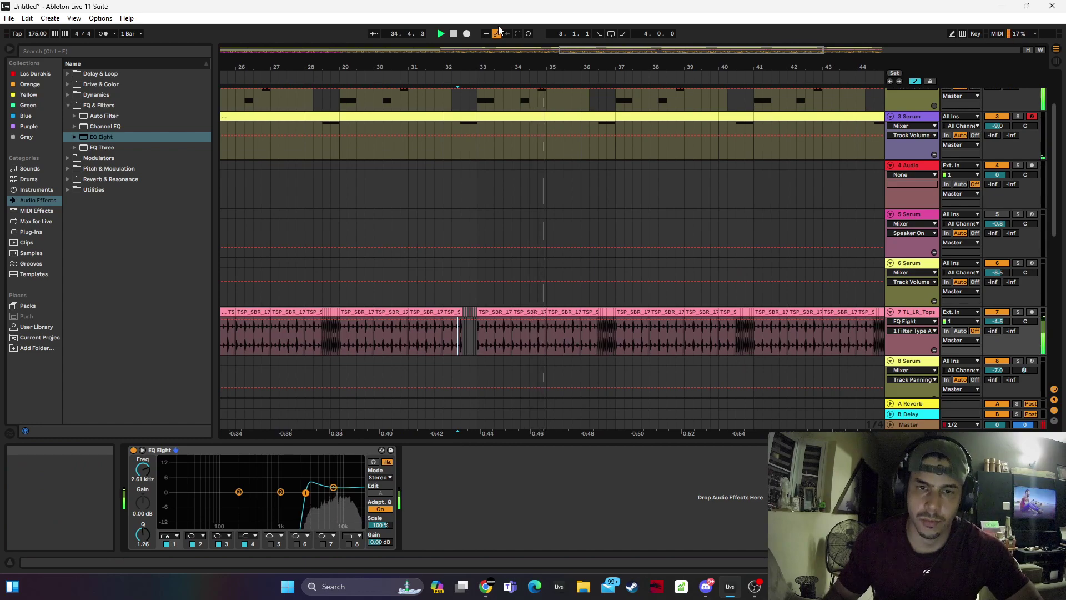
drag(600, 337, 609, 336)
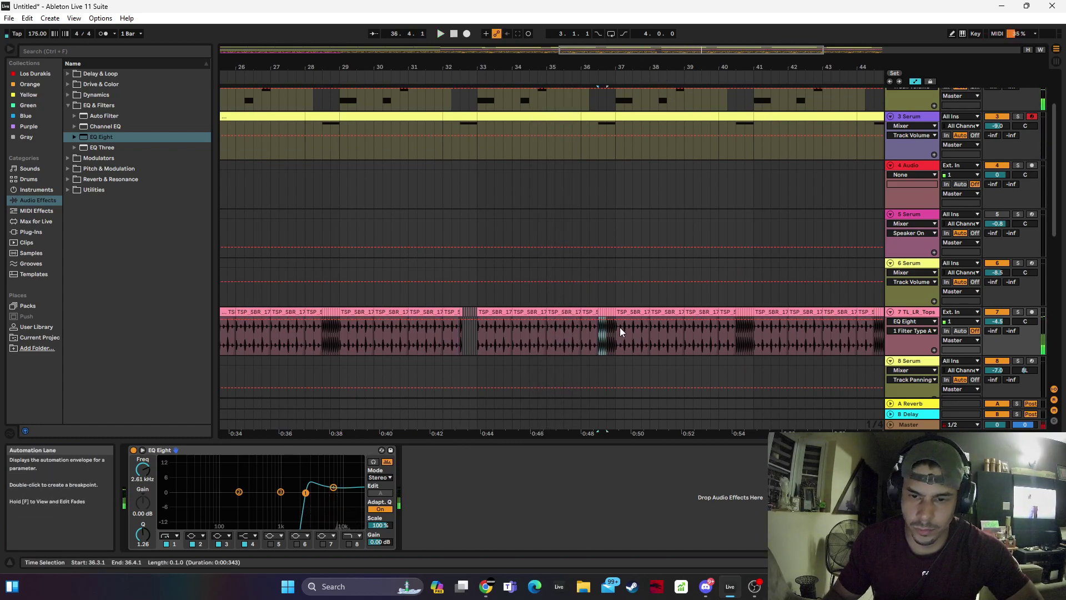
key(space)
mouse_move(478, 337)
mouse_down()
mouse_move(373, 337)
mouse_move(400, 337)
mouse_up()
click(614, 340)
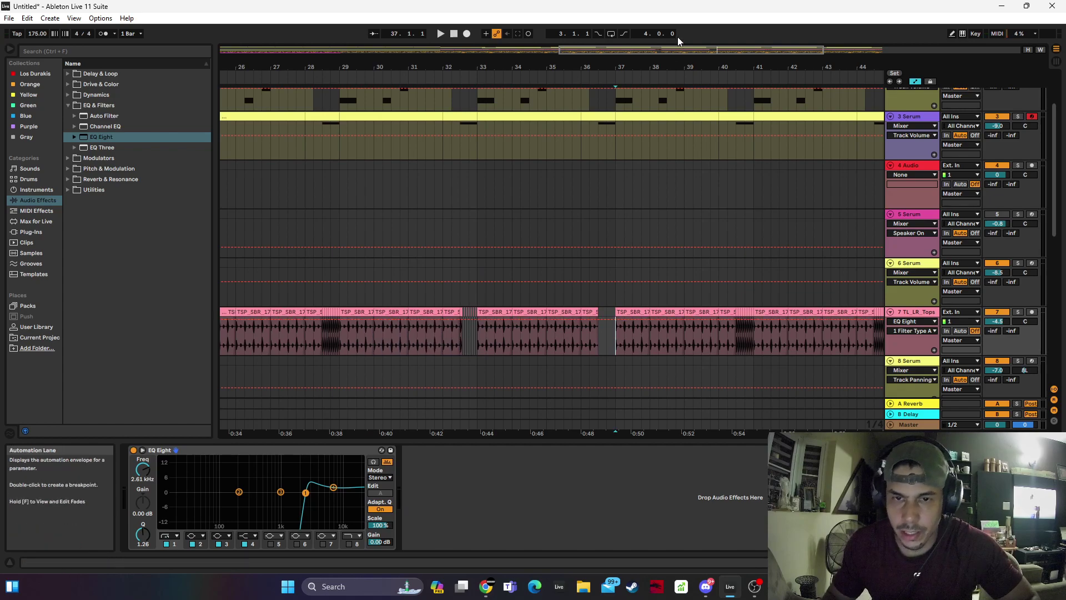
double_click(680, 50)
shift+click(781, 302)
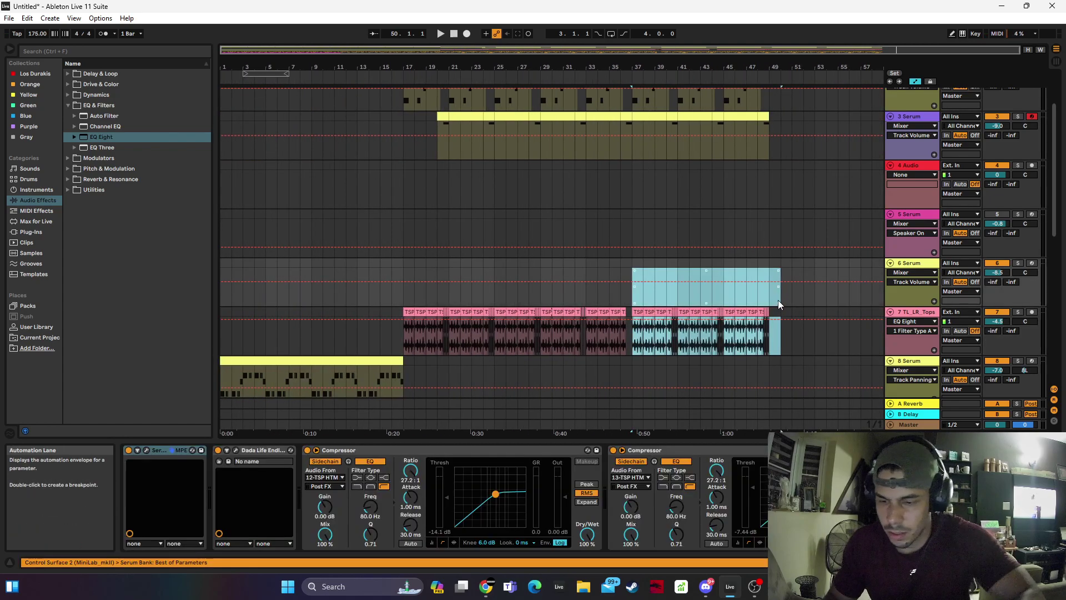
drag(782, 314, 634, 308)
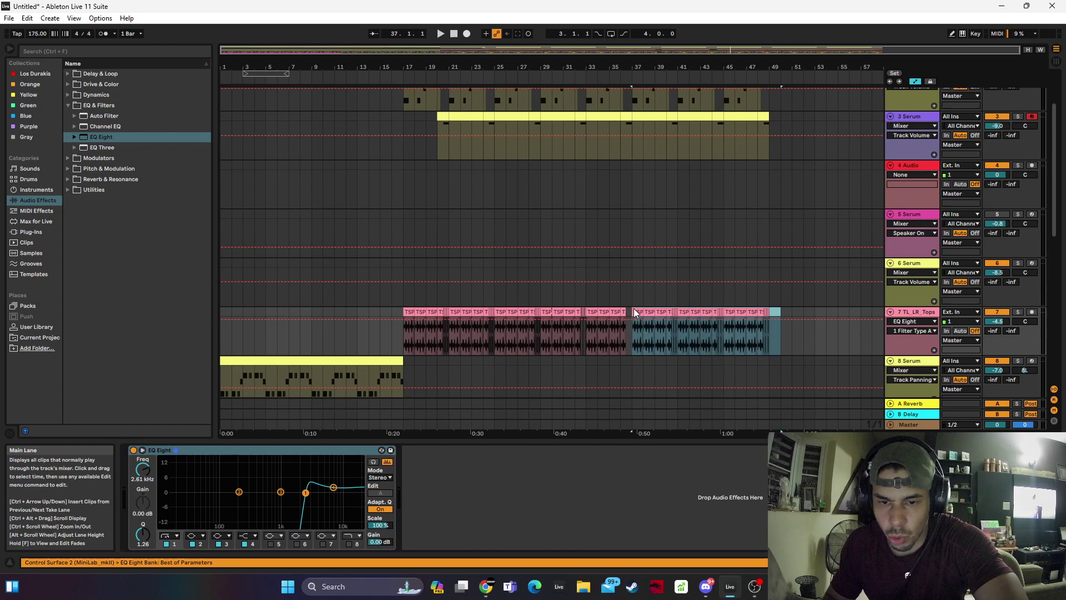
key(Delete)
Duplicate track 7's bars 29 to 33, including the gated fill, through bar 49 and play it back
drag(621, 65, 620, 136)
click(462, 335)
drag(463, 337, 305, 315)
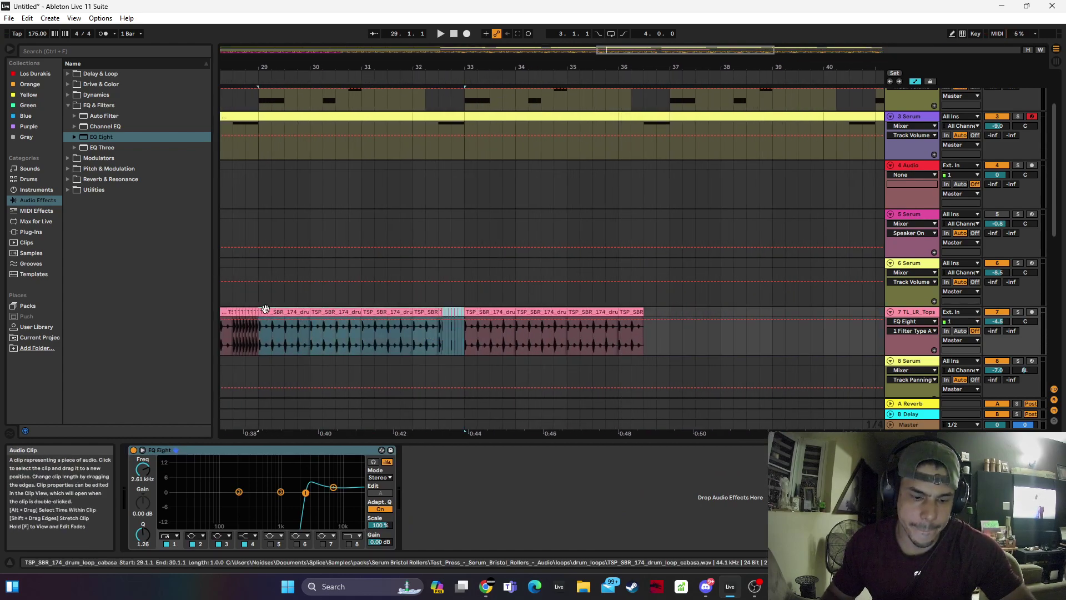
key(ctrl+d)
key(ctrl+d)
key(ctrl+d)
drag(588, 65, 454, 35)
key(ctrl+d)
click(371, 332)
key(space)
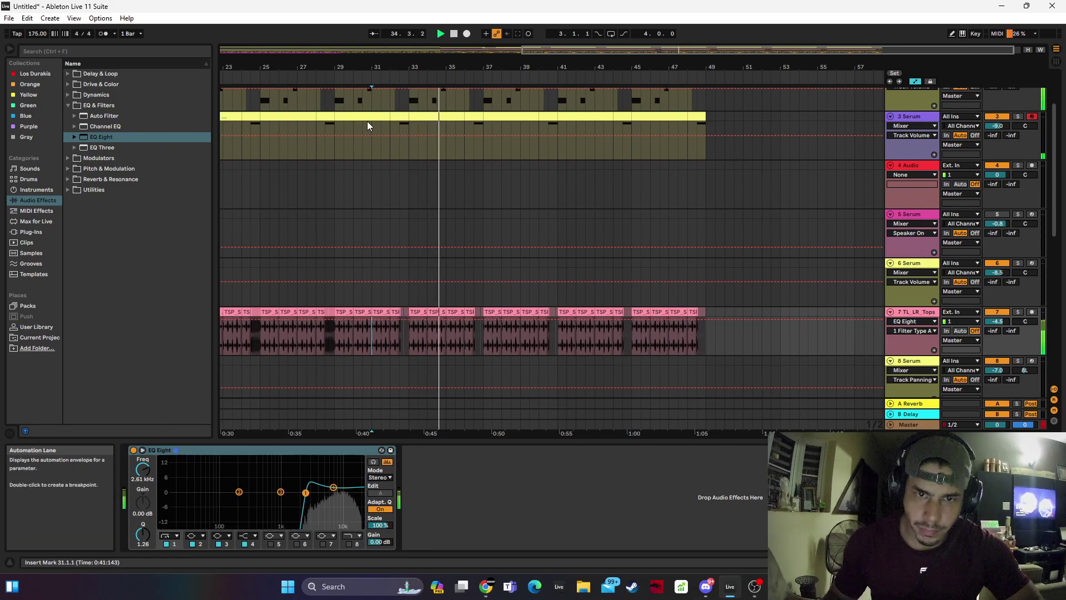
Duplicate the track 3 Serum bass with its clips and devices
scroll(354, 137, down, 1)
scroll(352, 138, up, 3)
scroll(351, 147, down, 3)
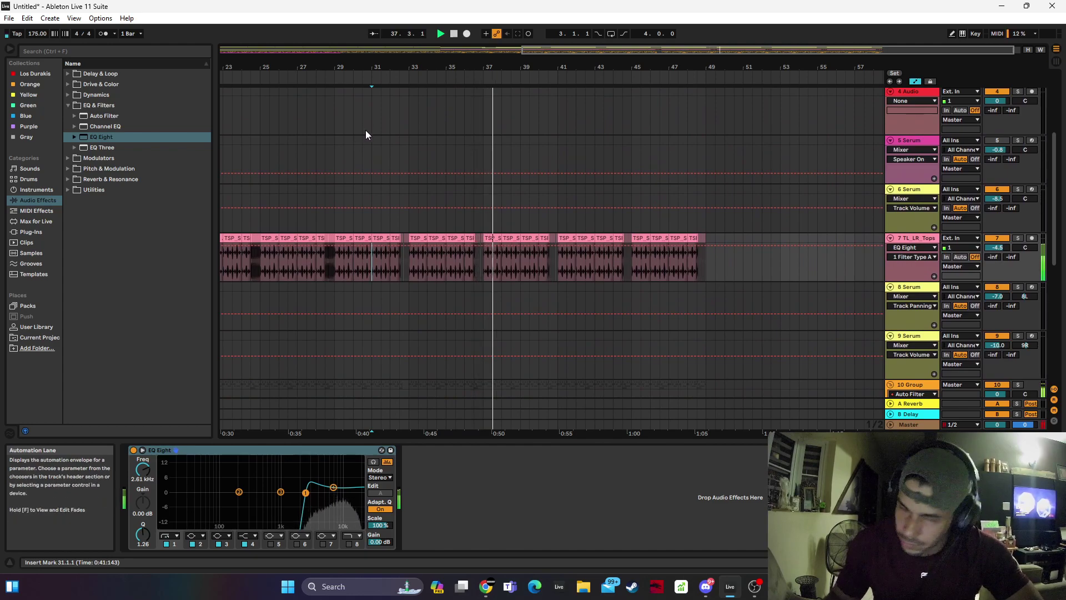
scroll(365, 130, up, 3)
drag(408, 67, 408, 33)
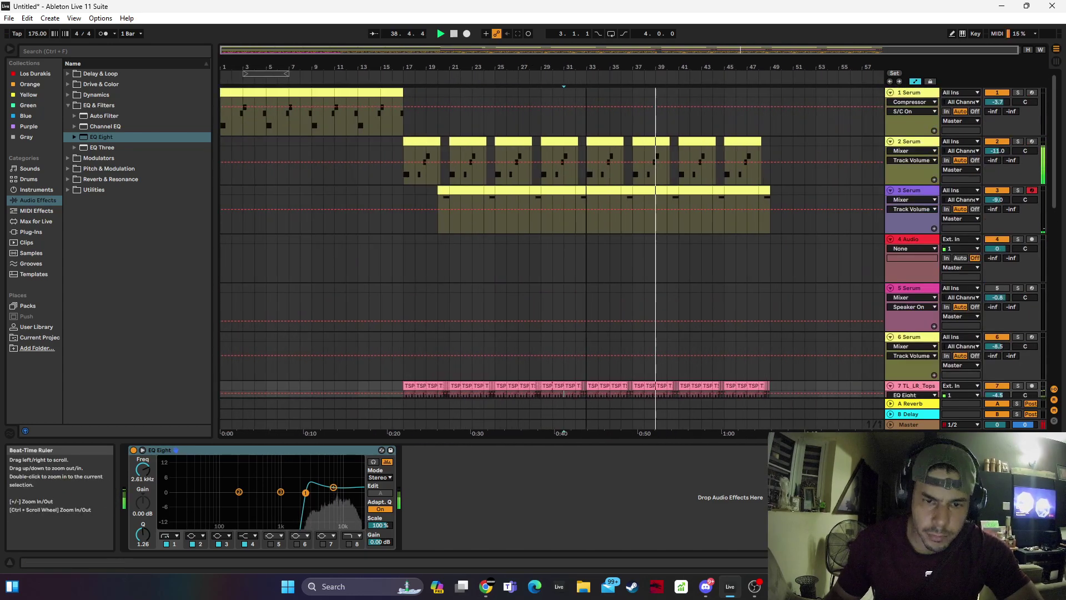
click(912, 194)
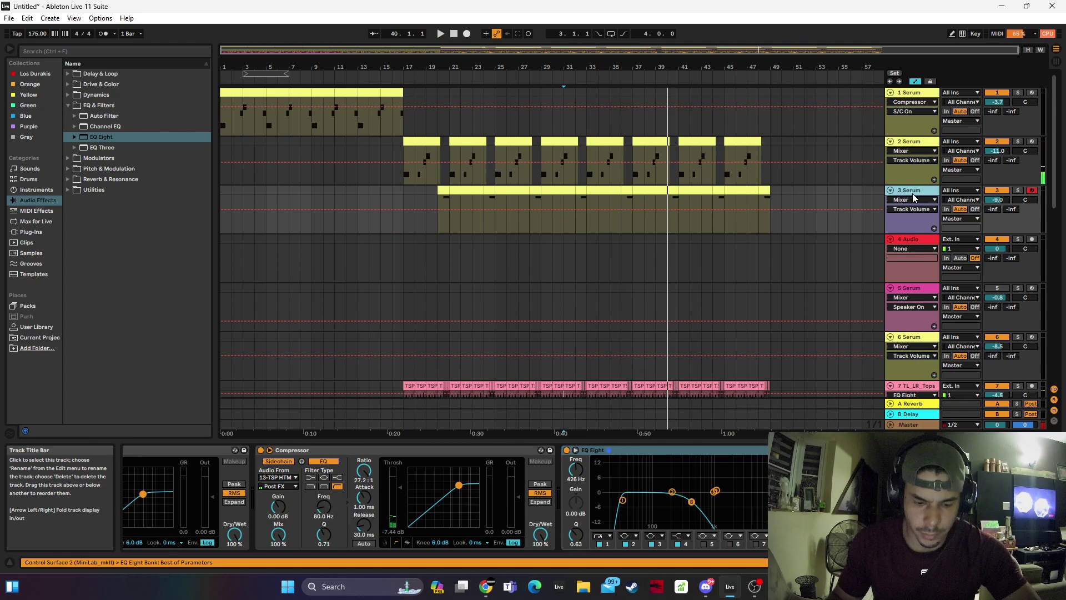
key(ctrl+d)
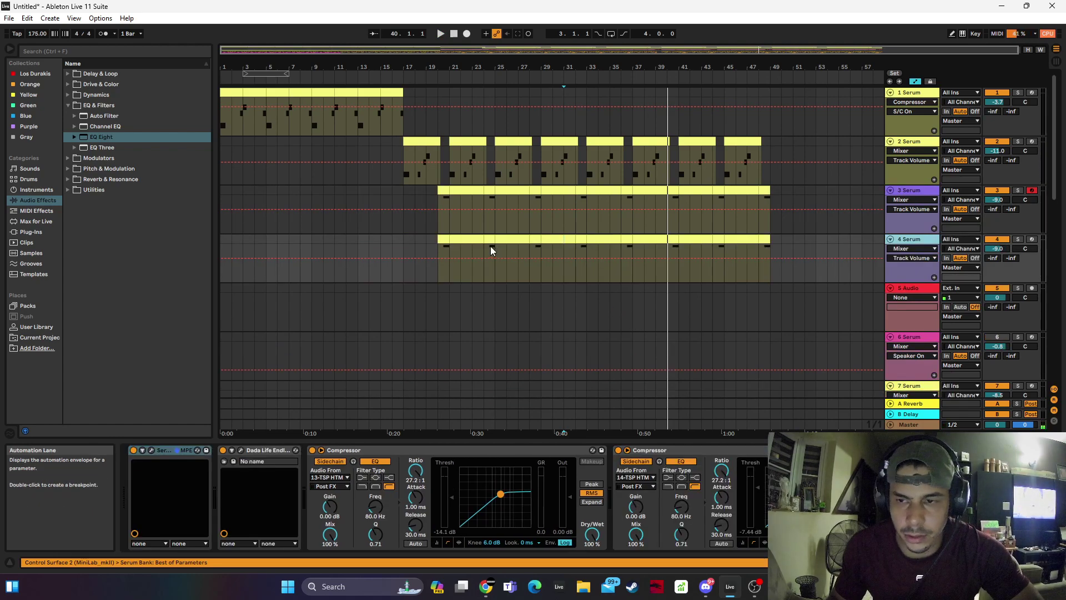
Delete the duplicated track 4's clips before bar 33 and consolidate bars 33 to 49 into one clip
drag(438, 239, 587, 244)
key(Delete)
click(594, 238)
shift+click(771, 241)
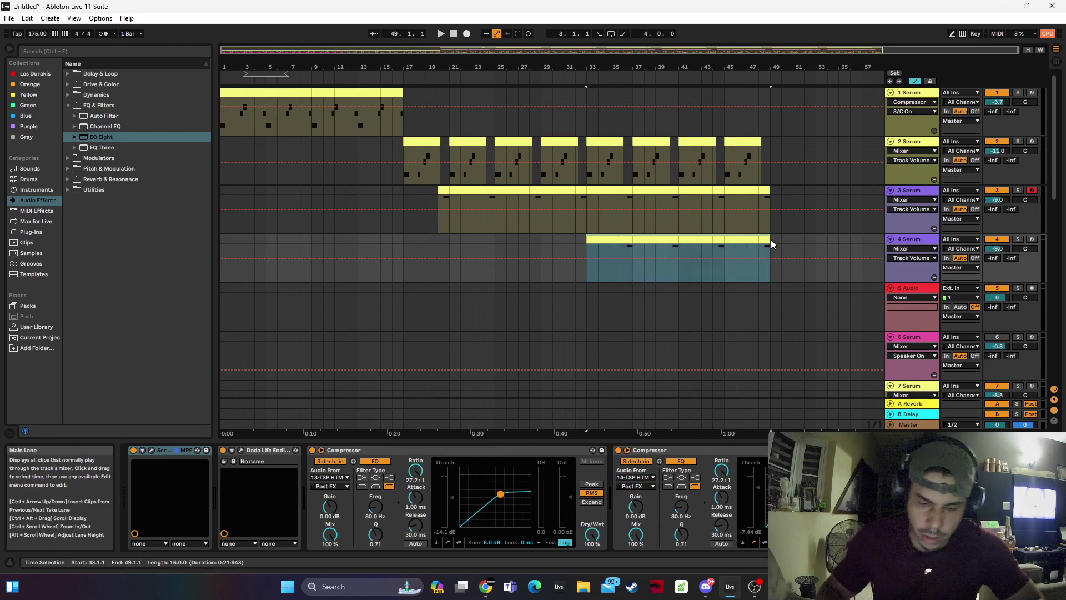
Solo track 4, transpose all notes in its clip up an octave to F2, then unsolo it and play from bar 33
click(1017, 239)
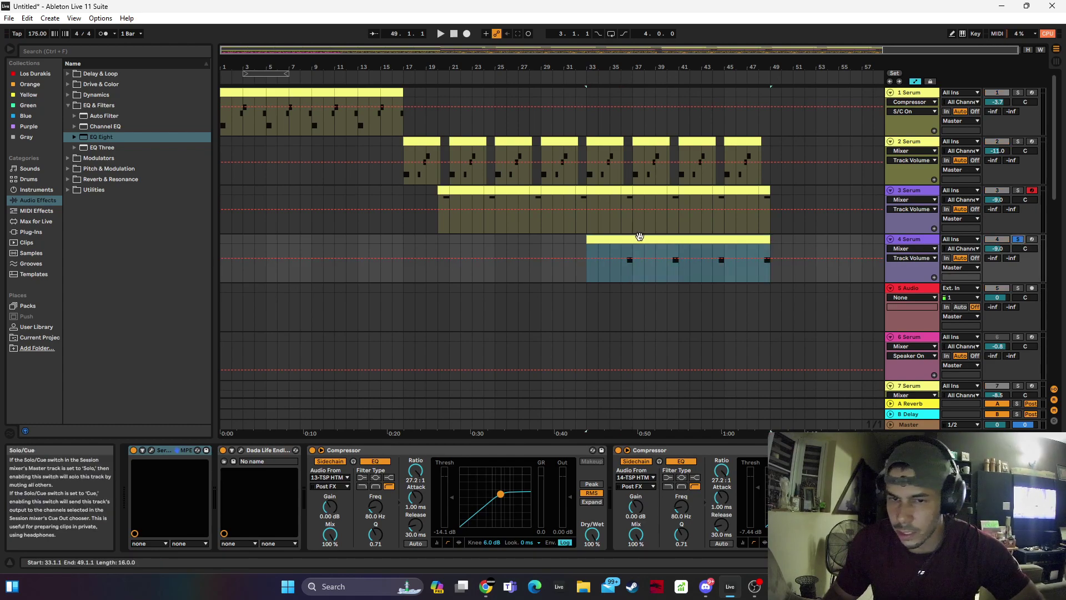
click(647, 265)
double_click(667, 239)
key(space)
drag(386, 498, 1060, 407)
key(shift+Up)
key(space)
click(1019, 239)
key(space)
key(space)
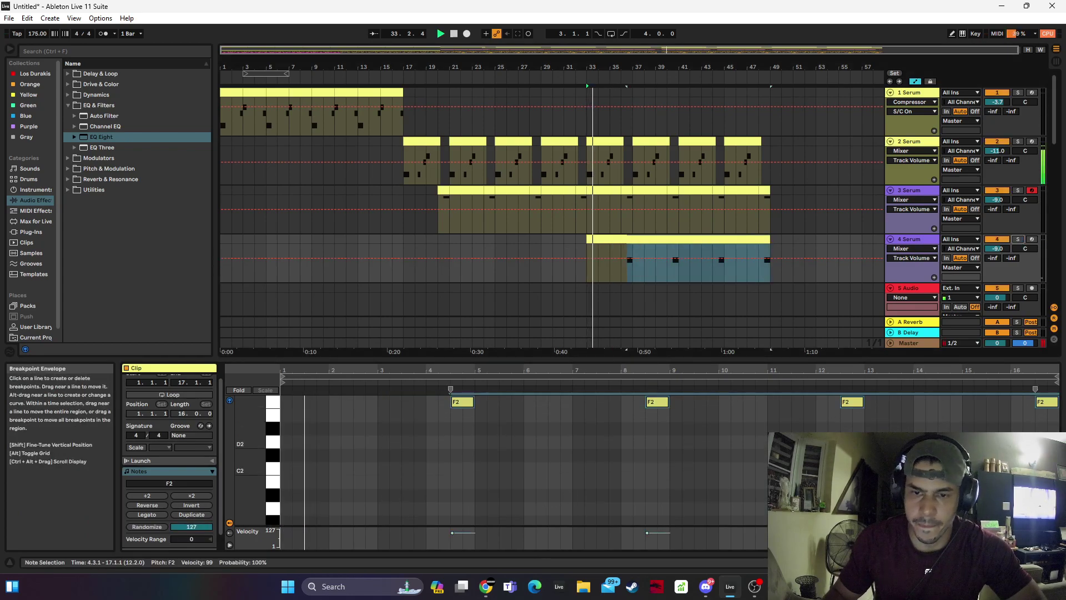
Show track 4's device chain with its EQ Eight, Saturator and Erosion
click(999, 562)
click(999, 562)
click(1009, 563)
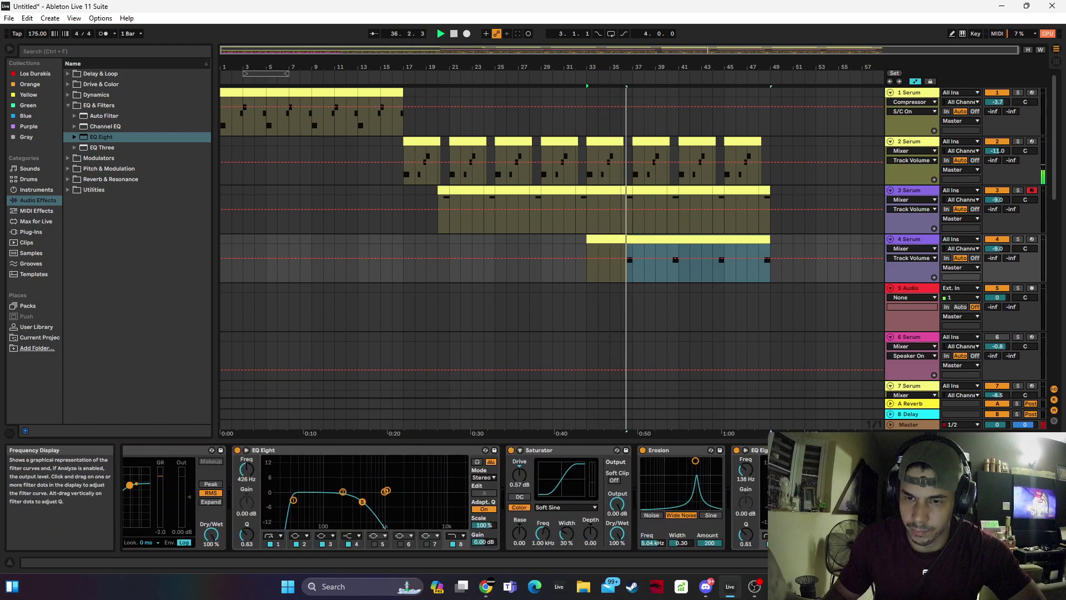
Solo track 4 and play its Serum bass clip from bar 36
click(1017, 238)
click(630, 276)
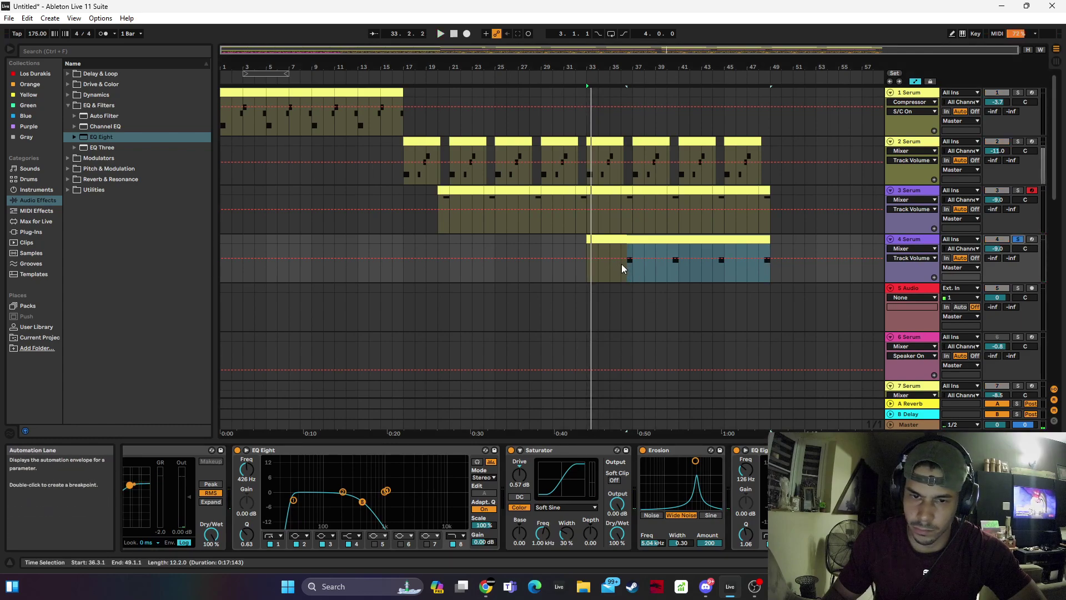
click(624, 276)
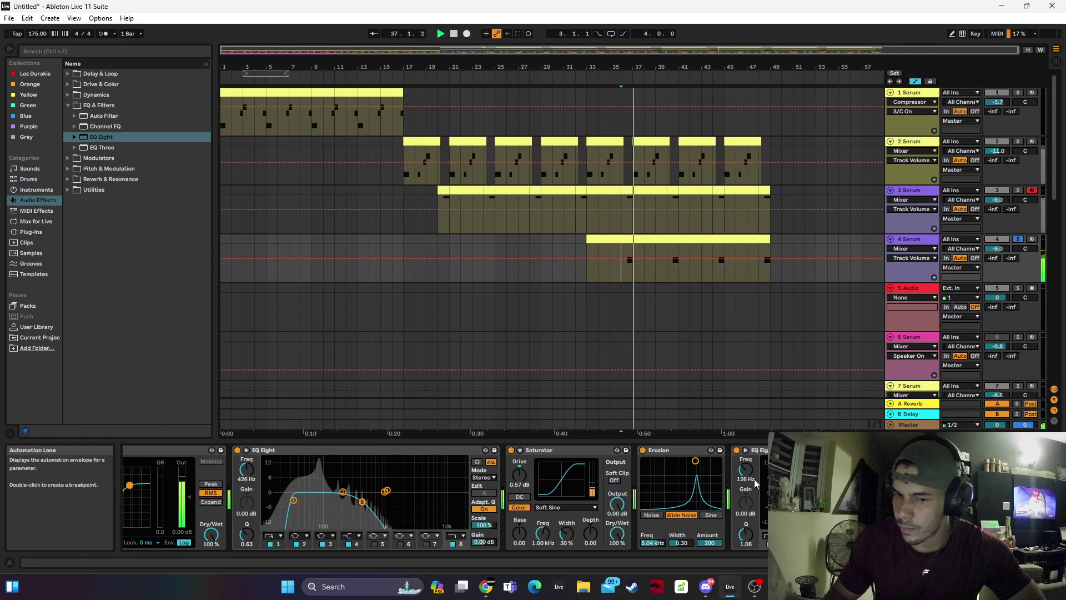
key(space)
key(space)
Try to transpose the notes in track 4's clip up an octave to F3, and undo the change
double_click(635, 239)
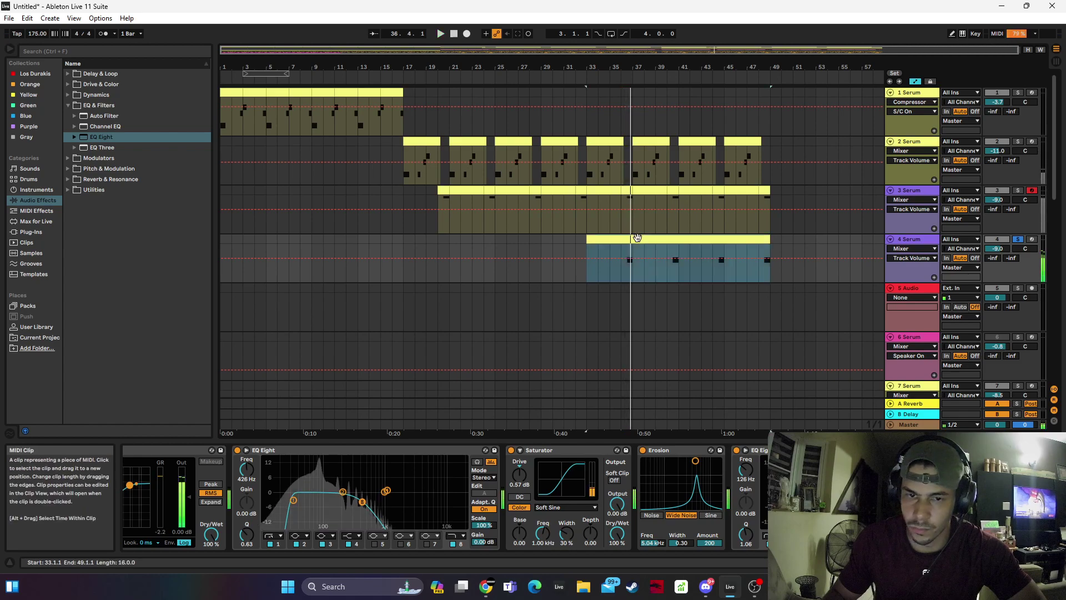
key(space)
drag(475, 493, 1062, 280)
key(shift+Up)
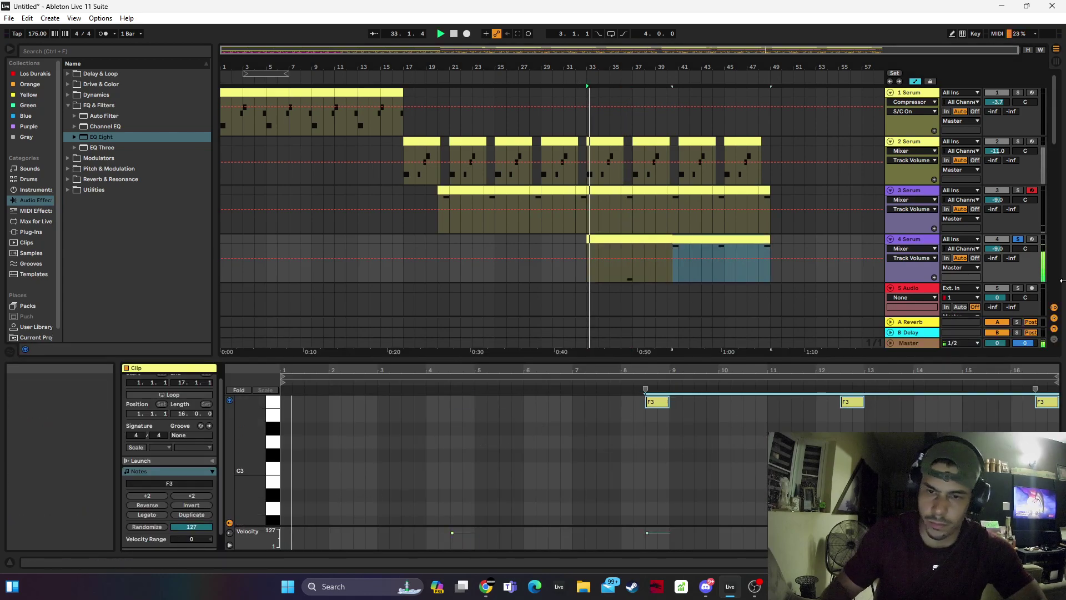
key(ctrl+z)
Layer short F3 notes an octave above the F2 notes in track 4's clip
scroll(459, 467, down, 3)
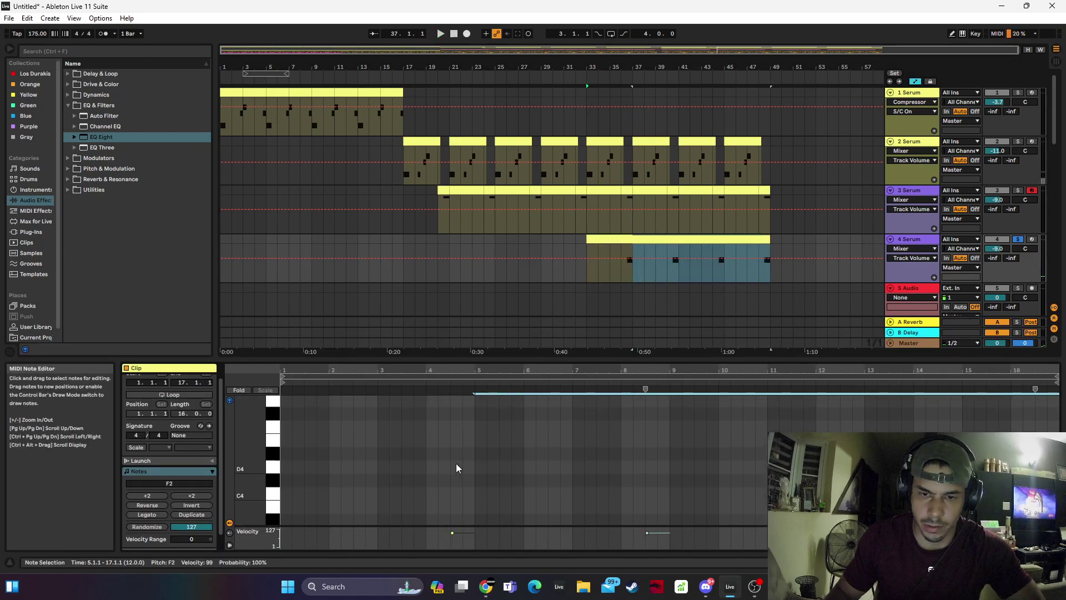
drag(401, 455, 1063, 293)
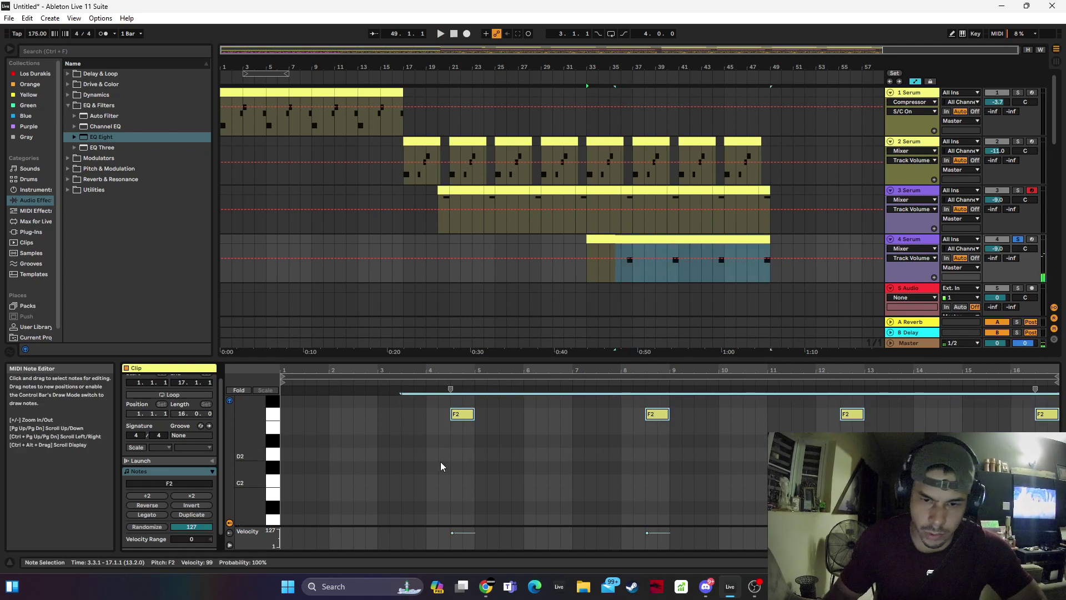
scroll(440, 465, up, 2)
drag(463, 486, 472, 478)
key(shift+Up)
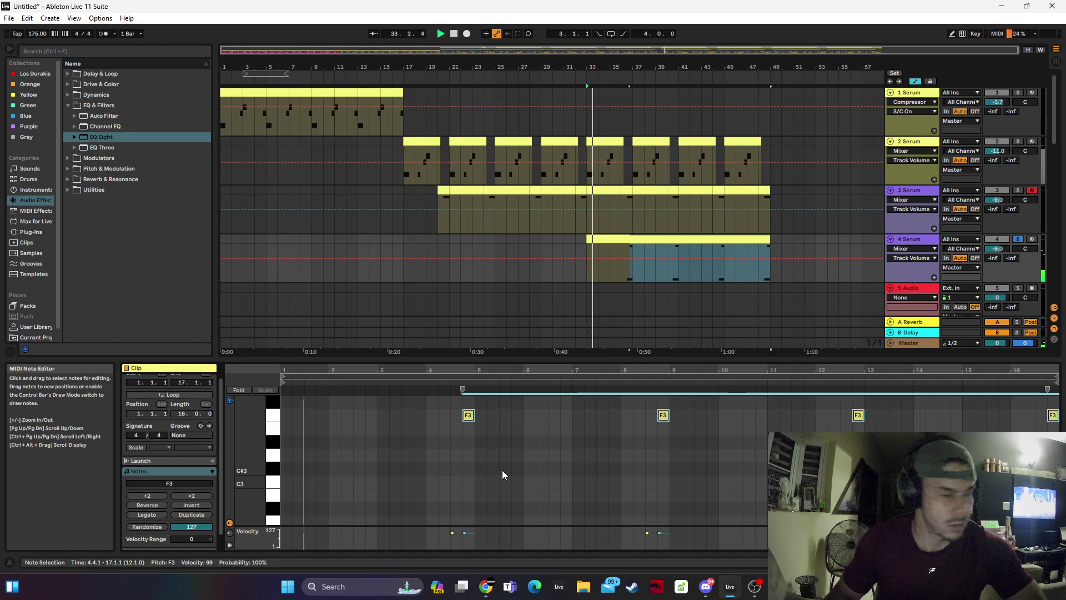
Stop playback and trim the start of track 4's clip to bar 36
key(shift+Tab)
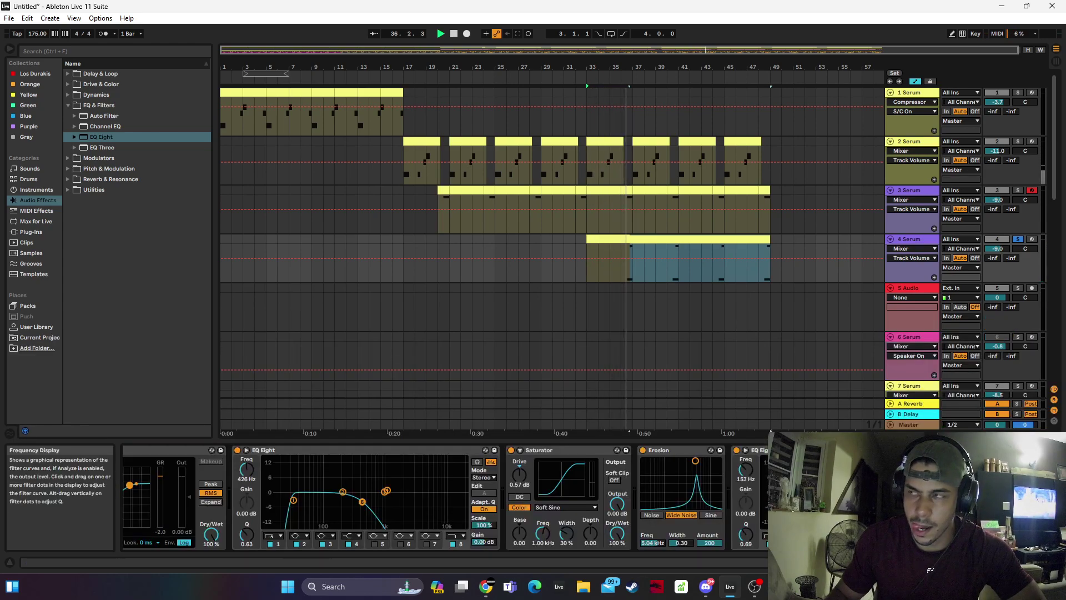
key(space)
click(590, 240)
drag(588, 239, 622, 239)
Unsolo track 4 and set its volume to -8.0 dB while playing from bar 36
click(1019, 240)
key(space)
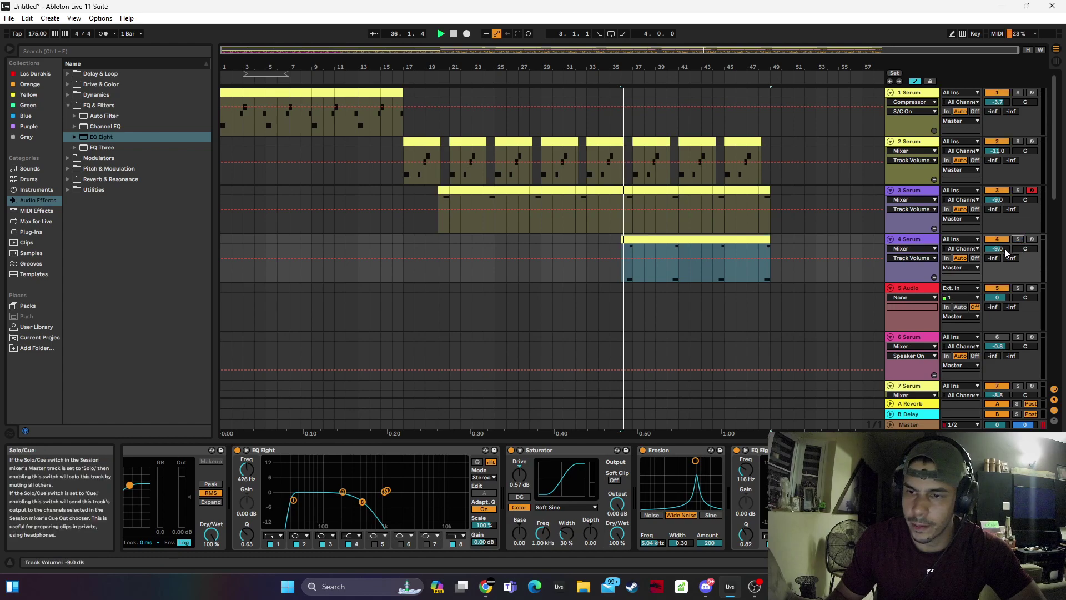
drag(1005, 250, 1005, 245)
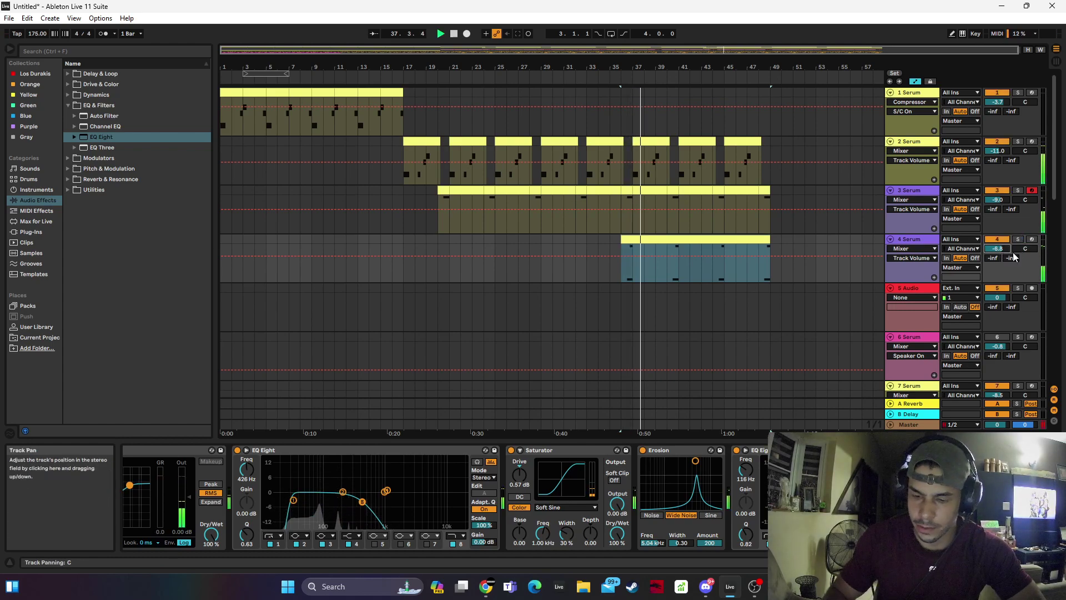
scroll(1013, 256, down, 1)
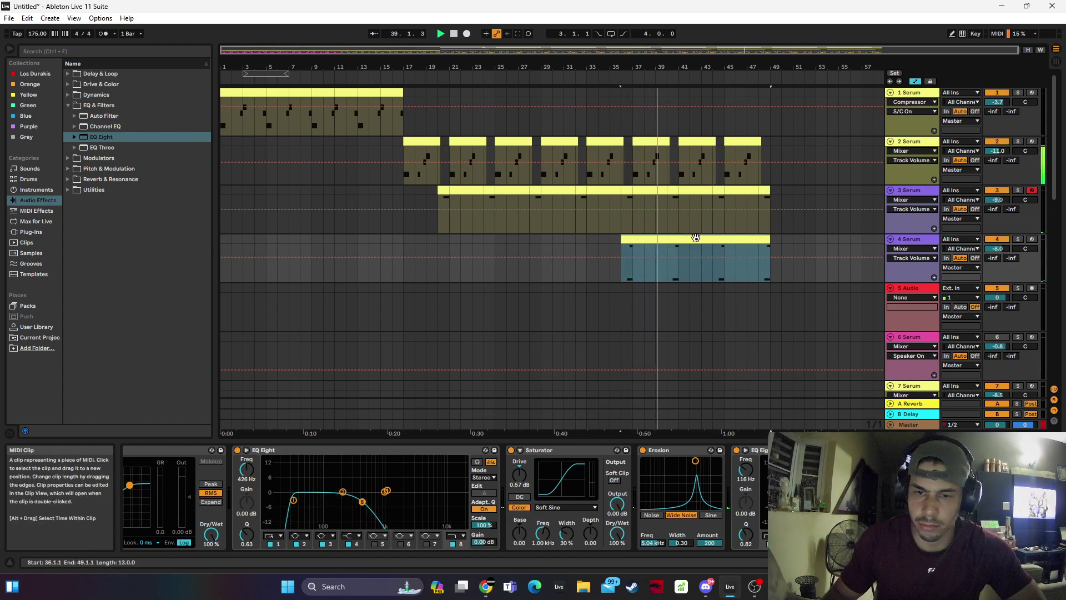
Delete the F3 notes from track 4's clip, keeping only the F2 notes
double_click(697, 240)
key(space)
scroll(333, 437, up, 2)
scroll(325, 439, down, 1)
key(space)
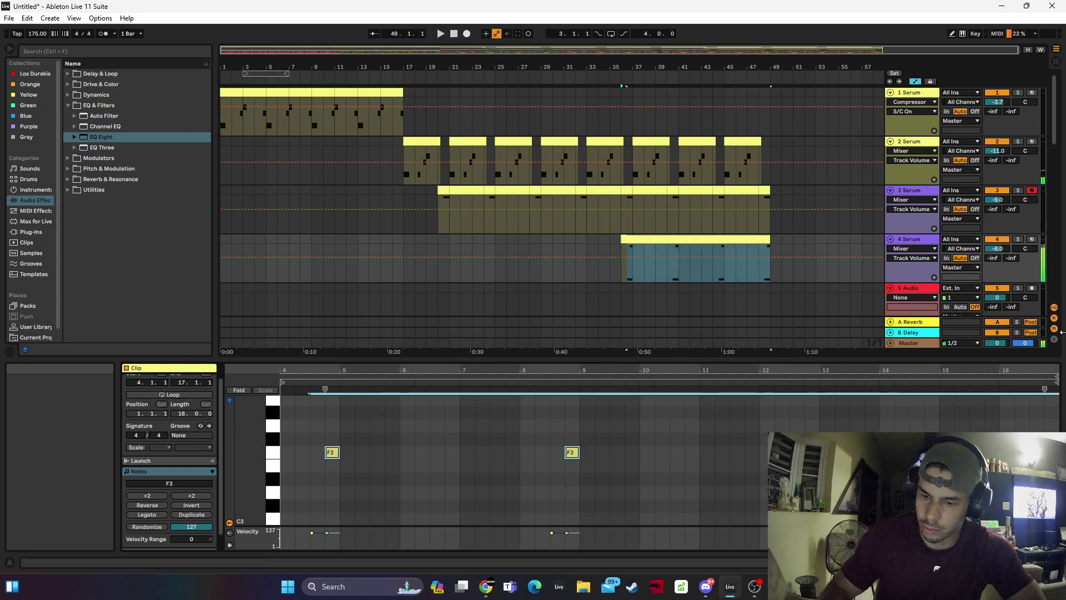
key(Delete)
Set track 4's volume to -14.0 dB during playback and show its device chain
drag(998, 251, 1013, 260)
key(space)
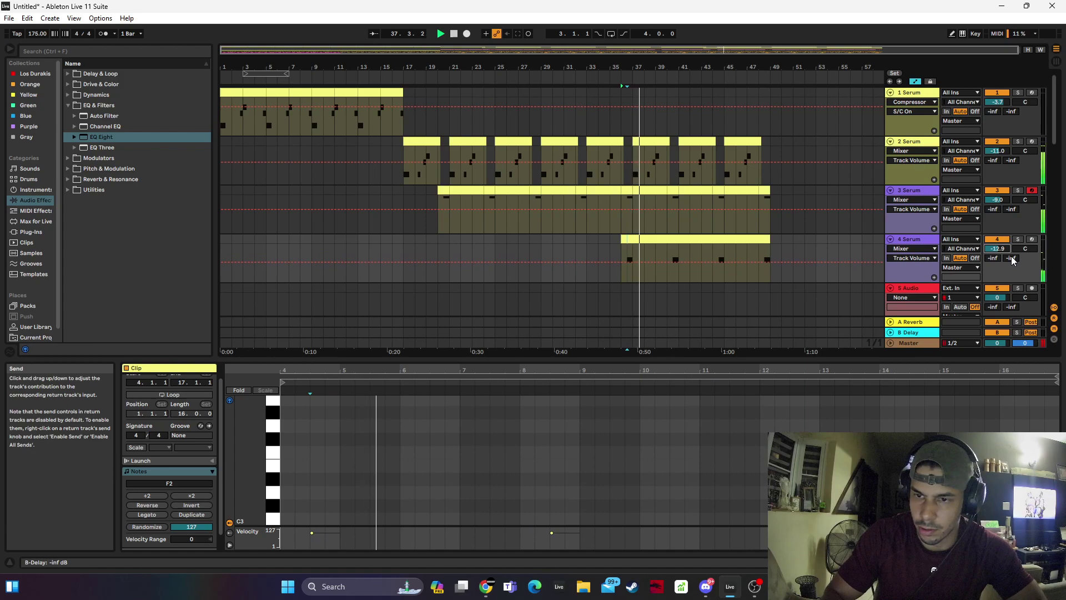
key(shift+Tab)
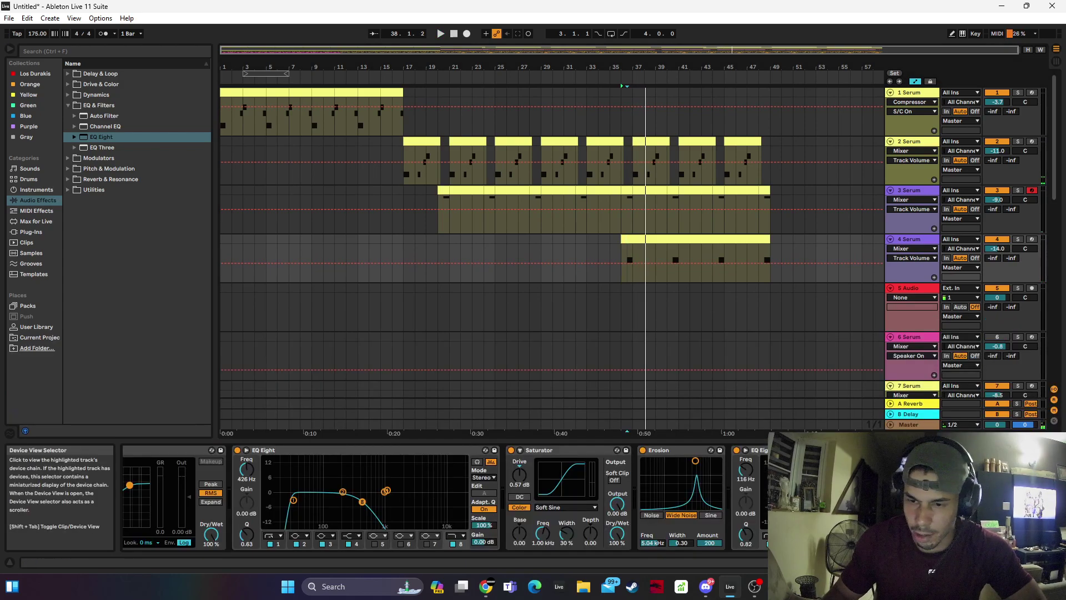
Play the drop from bar 17 and set track 2's volume to -10.0 dB
click(396, 239)
key(space)
key(space)
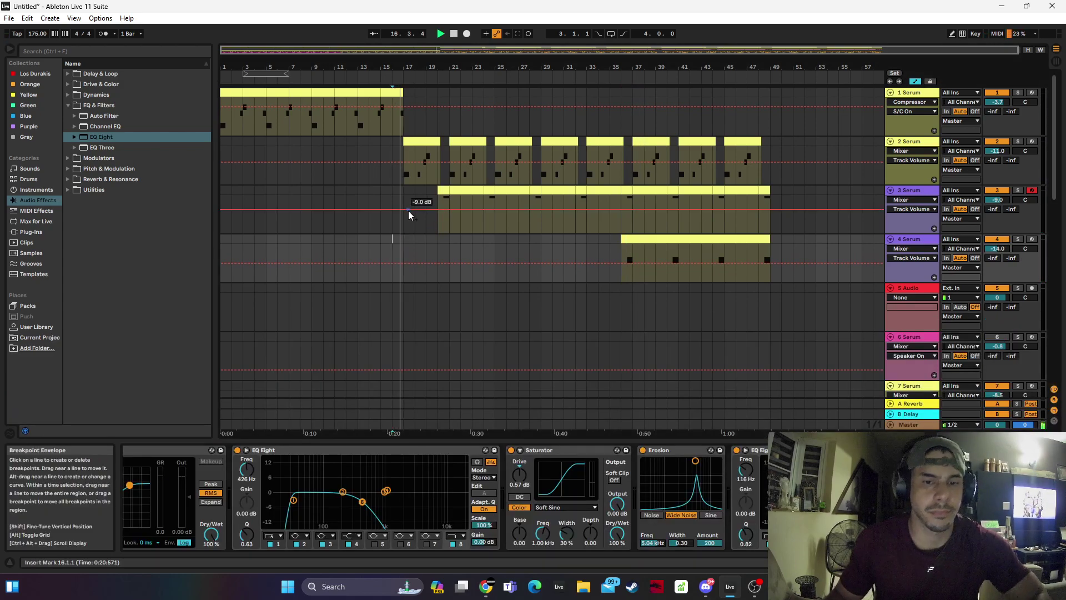
scroll(408, 211, down, 2)
scroll(408, 208, up, 2)
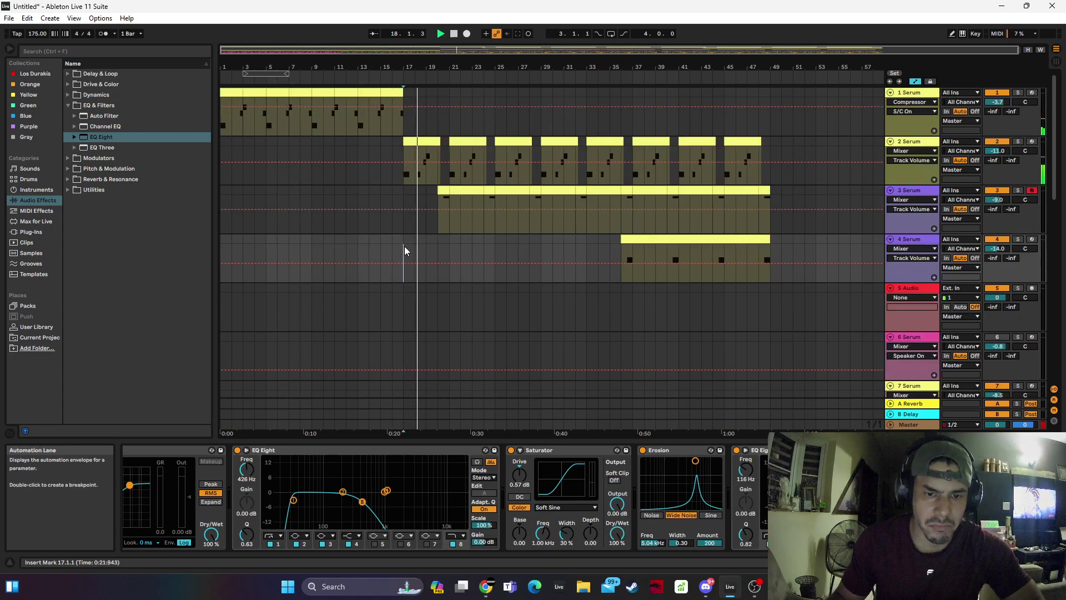
drag(998, 151, 998, 149)
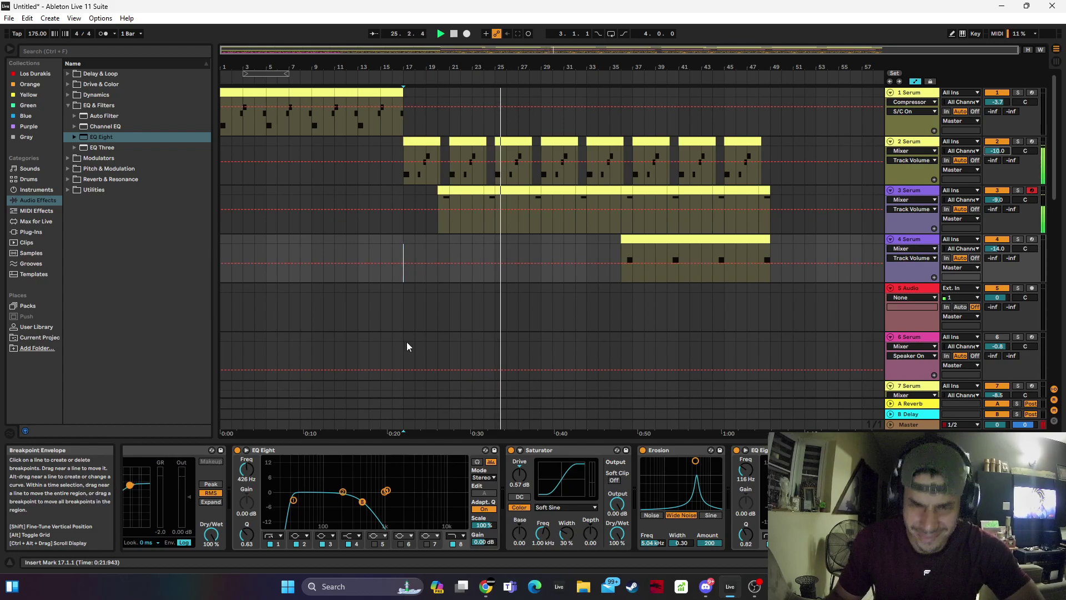
scroll(403, 321, down, 1)
scroll(412, 308, up, 1)
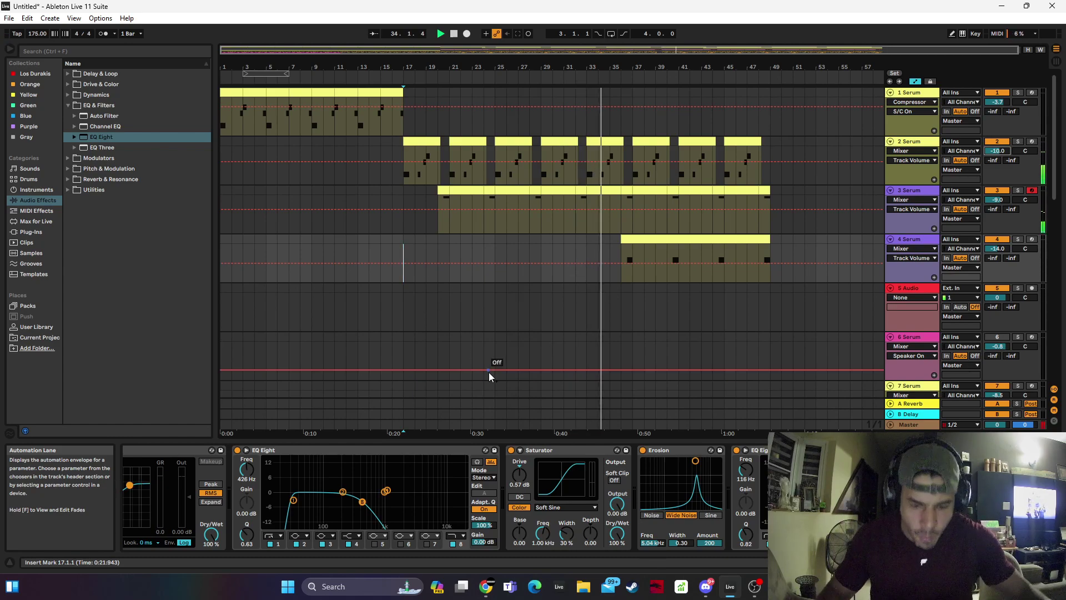
Set track 15 Audio's volume to -13.0 dB while playing from bar 18
scroll(397, 309, down, 5)
scroll(398, 309, down, 5)
key(space)
drag(1004, 290, 1005, 279)
key(space)
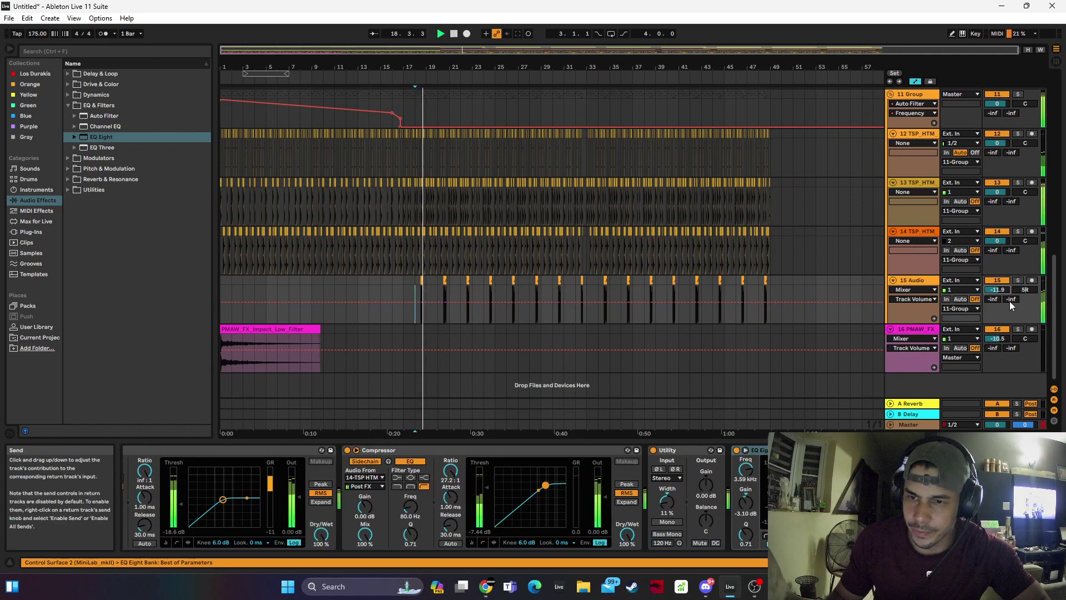
key(Down)
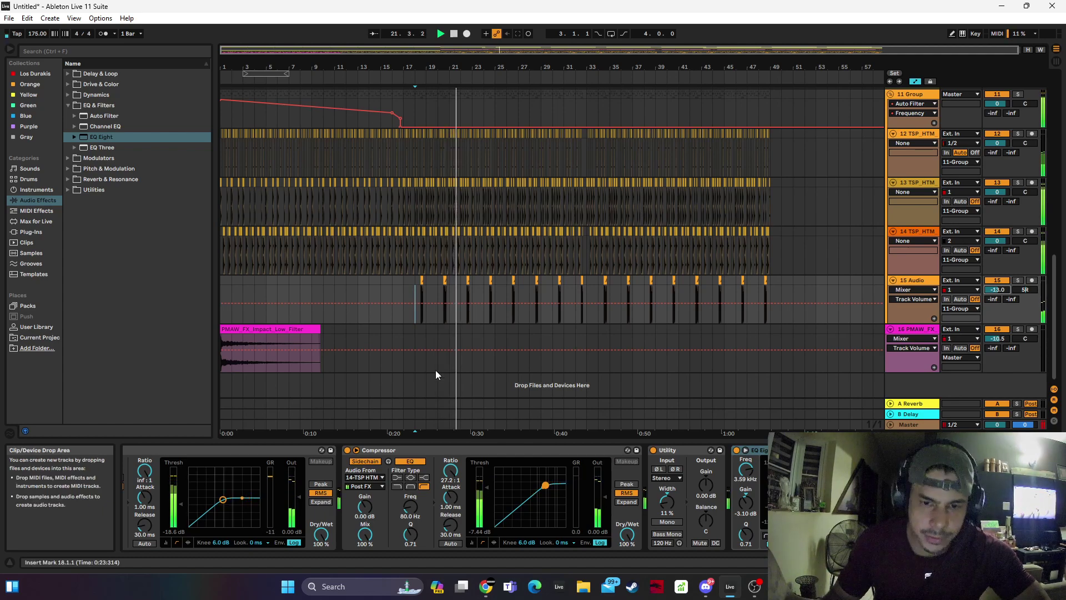
Mark bar 17 on track 16, switch to Splice and search its samples for "kawaii"
click(404, 331)
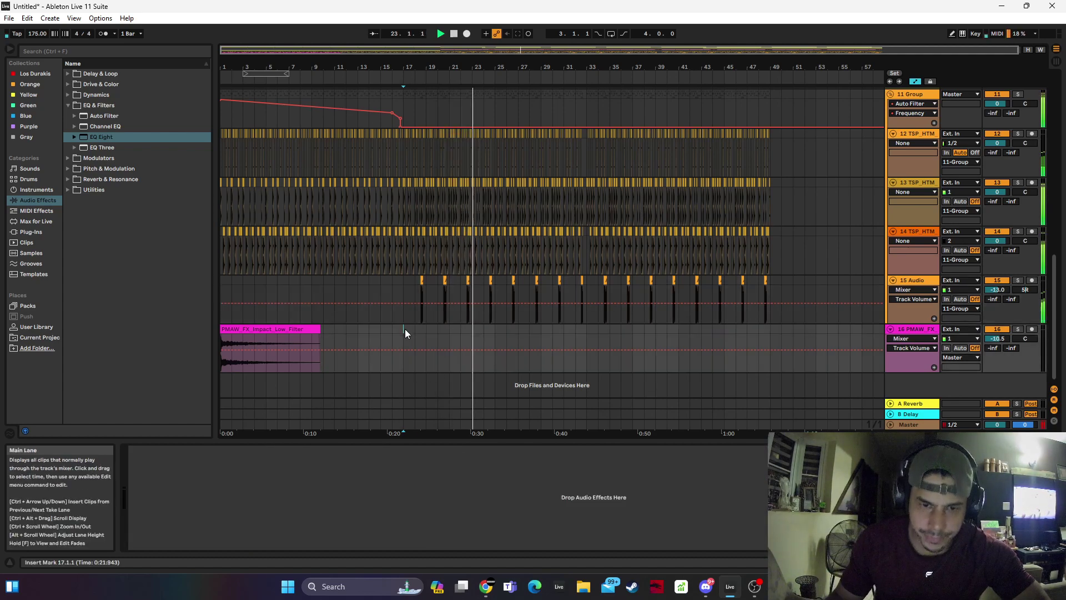
click(779, 586)
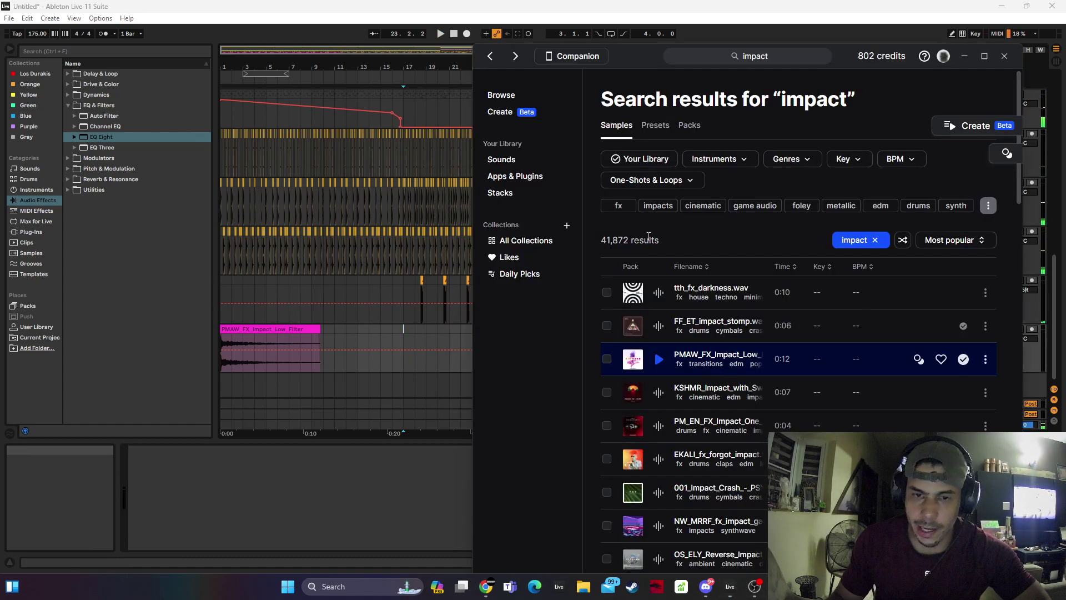
click(778, 59)
text(kawaii)
key(Return)
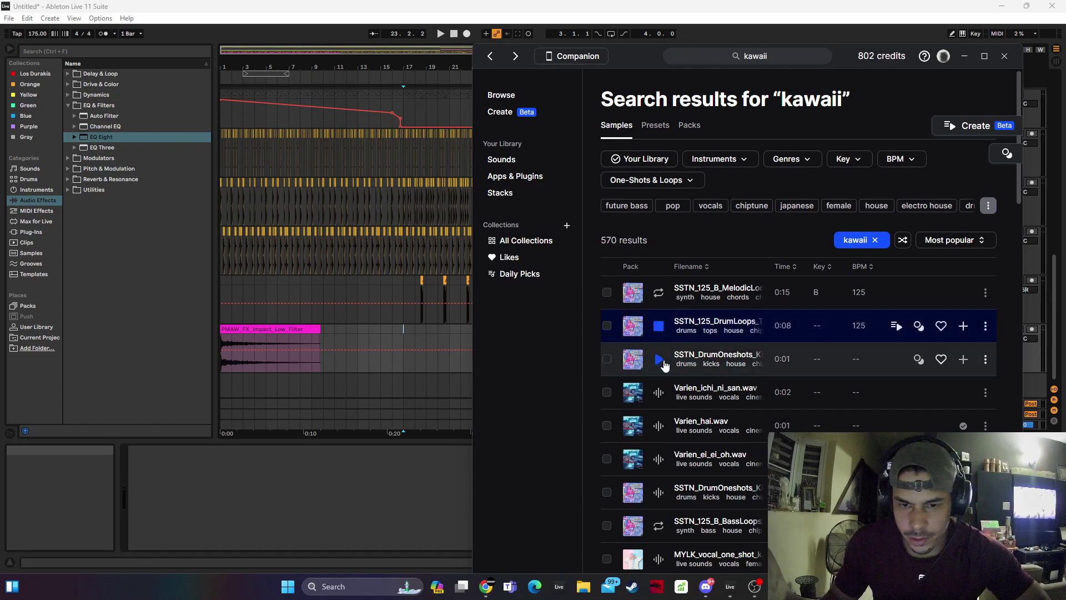
Audition the kawaii samples one after another to find a vocal one-shot for the drop
click(659, 359)
click(659, 394)
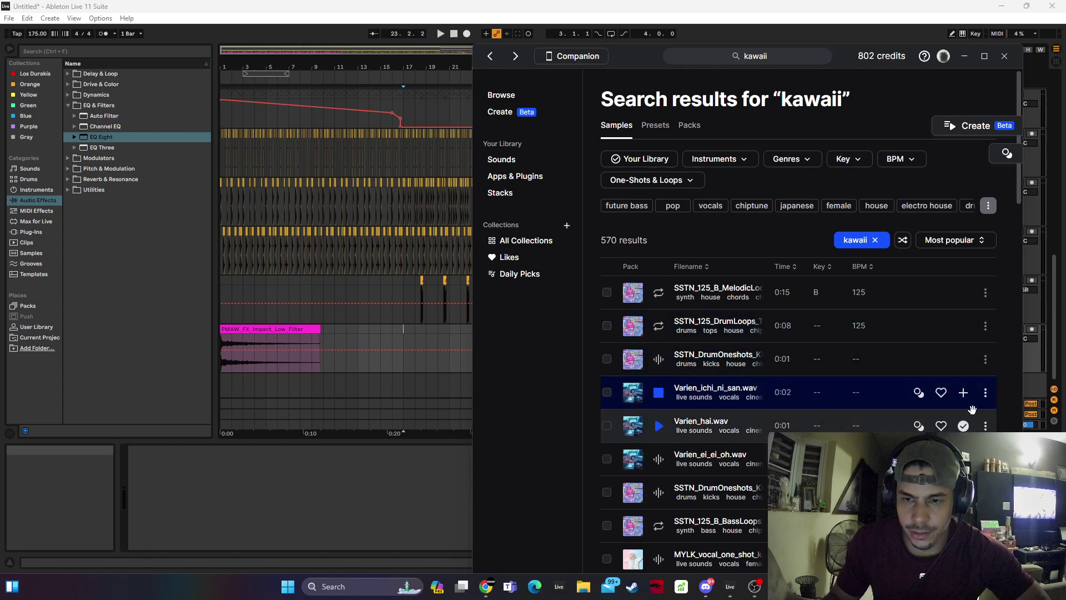
click(660, 461)
click(659, 492)
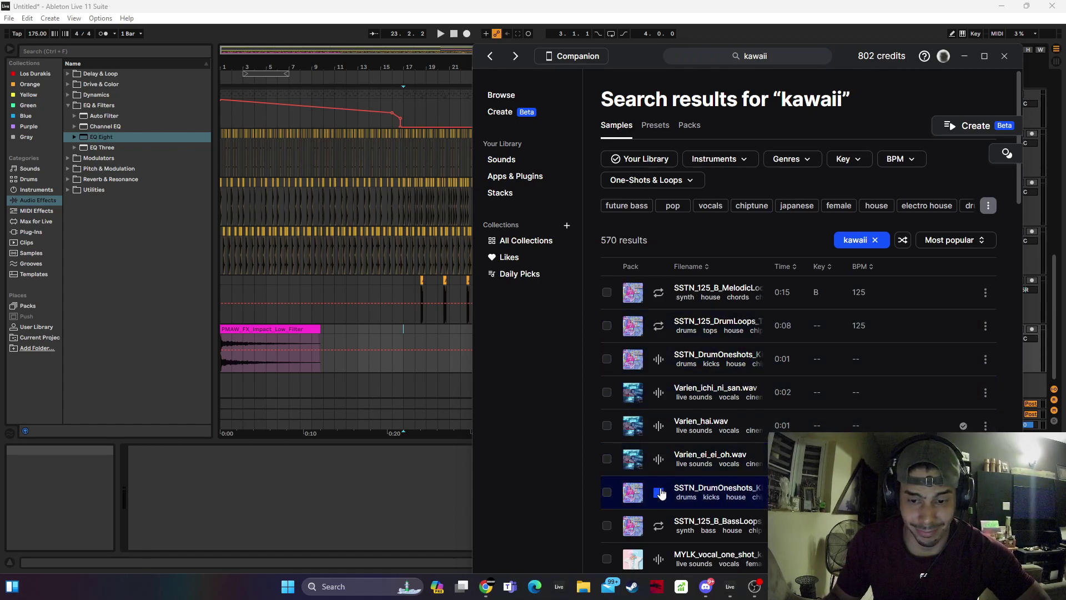
click(659, 526)
key(Down)
key(Down)
key(Down)
key(Down)
key(Down)
key(Down)
key(Down)
key(Down)
key(Down)
key(Down)
key(Down)
key(Down)
key(Down)
key(Down)
key(Down)
key(Down)
key(Down)
key(Down)
key(Down)
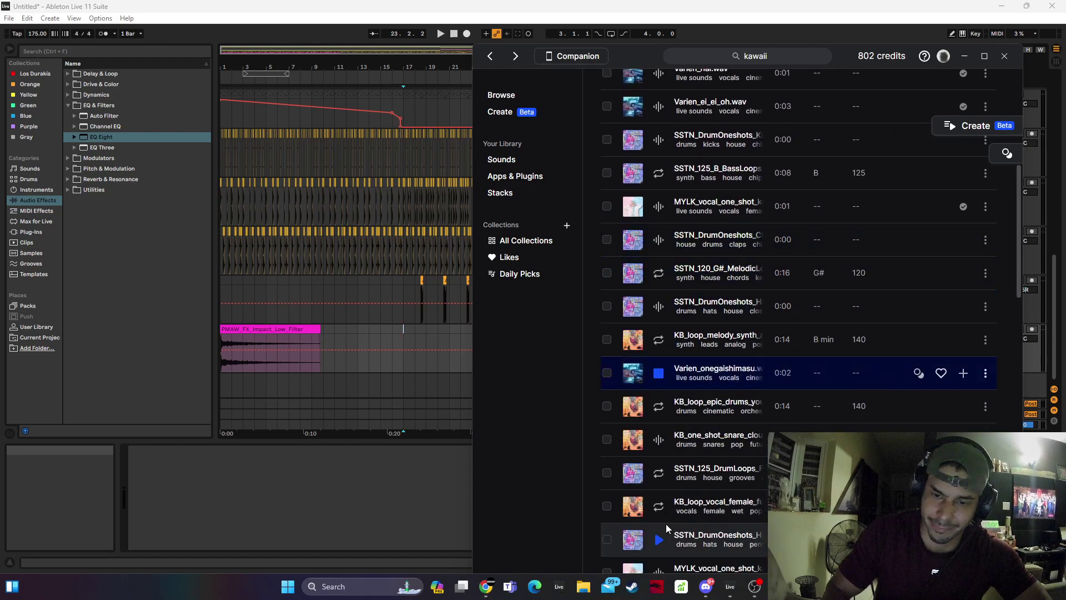
key(Down)
key(Down)
key(Down)
key(Down)
key(Down)
key(Down)
key(Down)
key(Down)
key(Down)
key(Down)
key(Down)
key(Down)
key(Down)
key(Down)
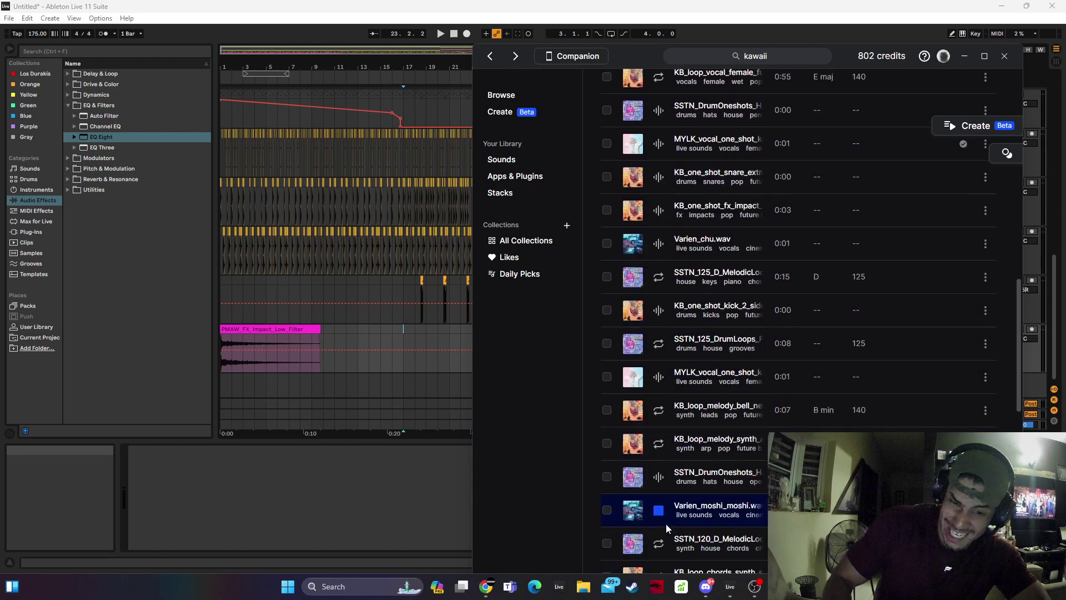
Add Varien_yabai_jan.wav to the library and place it on track 16 at bar 17 in Ableton Live
key(Up)
key(Up)
key(Up)
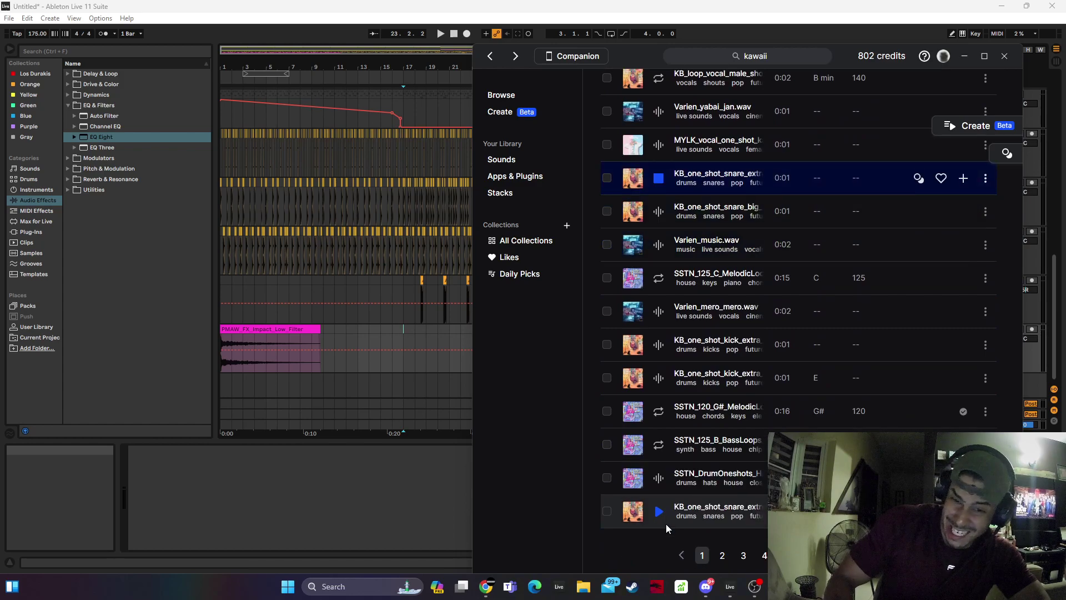
scroll(666, 524, up, 5)
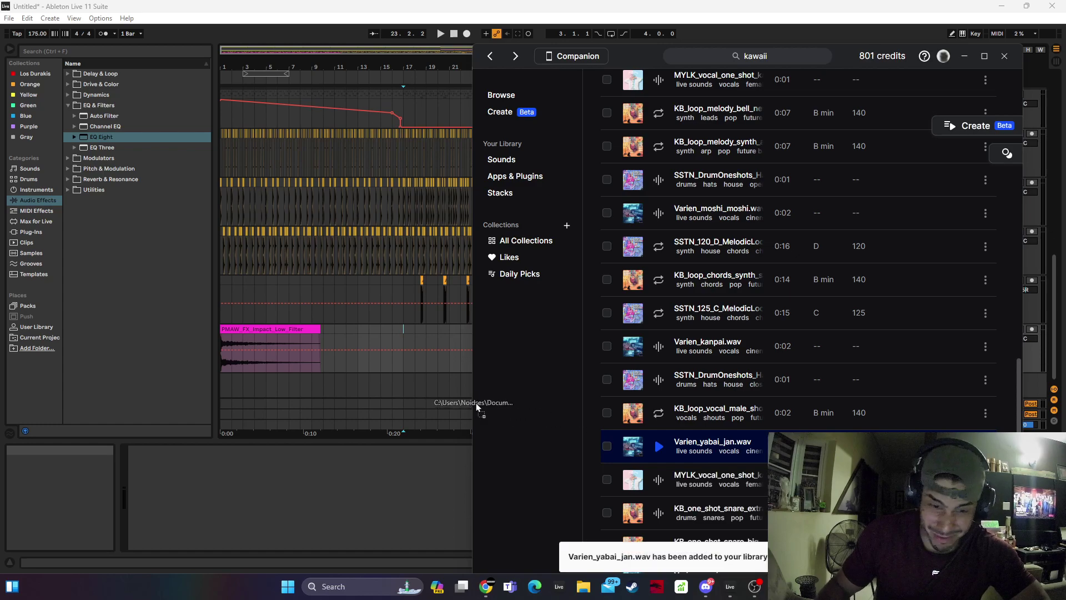
drag(387, 341, 408, 341)
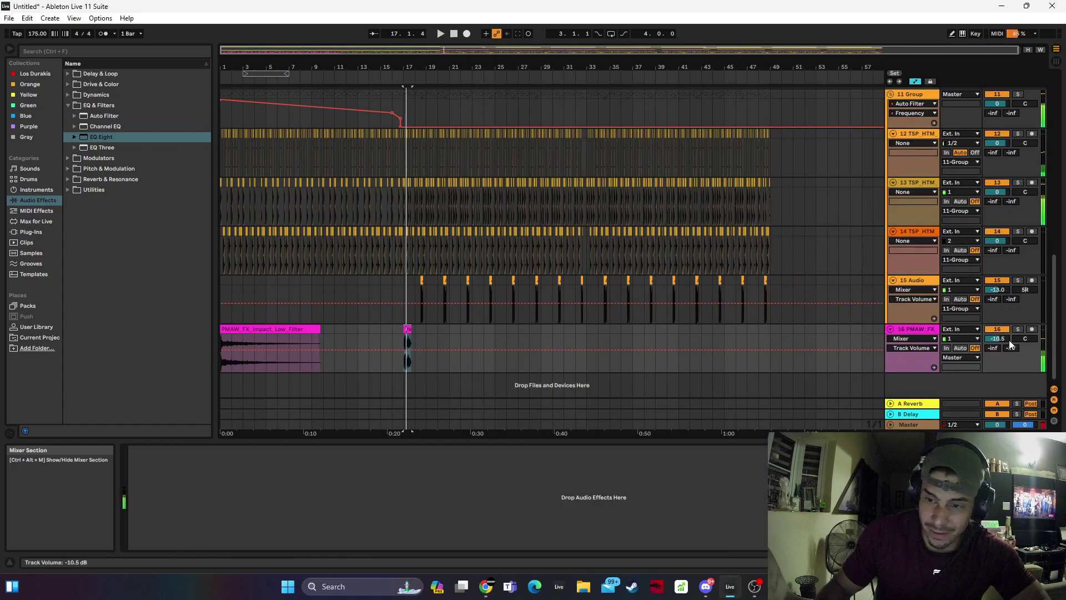
Shorten the Varien_yabai_jan clip at bar 17 to one beat and place a copy at 17.3
drag(411, 68, 537, 67)
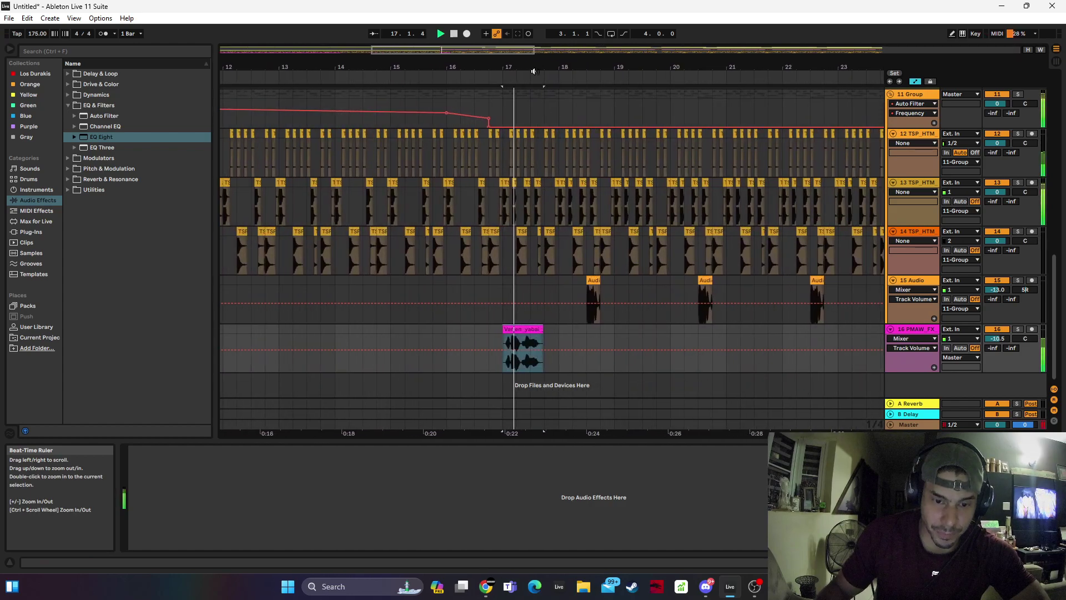
key(space)
key(space)
key(space)
mouse_move(538, 327)
mouse_down()
mouse_move(517, 328)
mouse_move(567, 341)
mouse_move(509, 328)
mouse_move(537, 330)
mouse_up()
key(space)
key(super)
click(721, 337)
click(511, 329)
key(space)
click(537, 336)
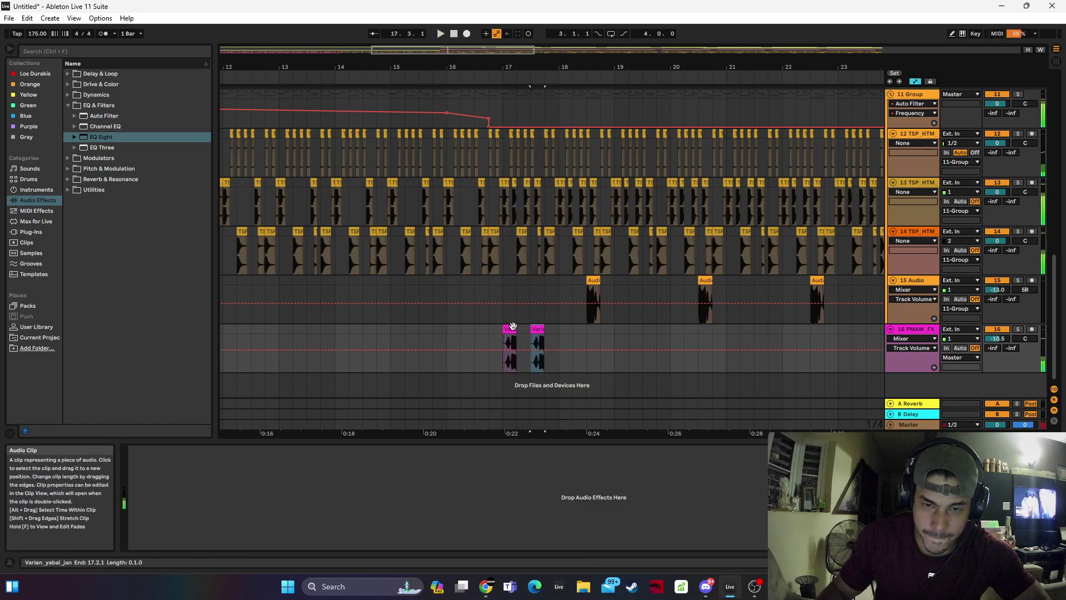
Shorten the first Varien_yabai_jan clip to a sixteenth note, from 17.1.1 to 17.1.2, and play it back
drag(511, 58, 510, 83)
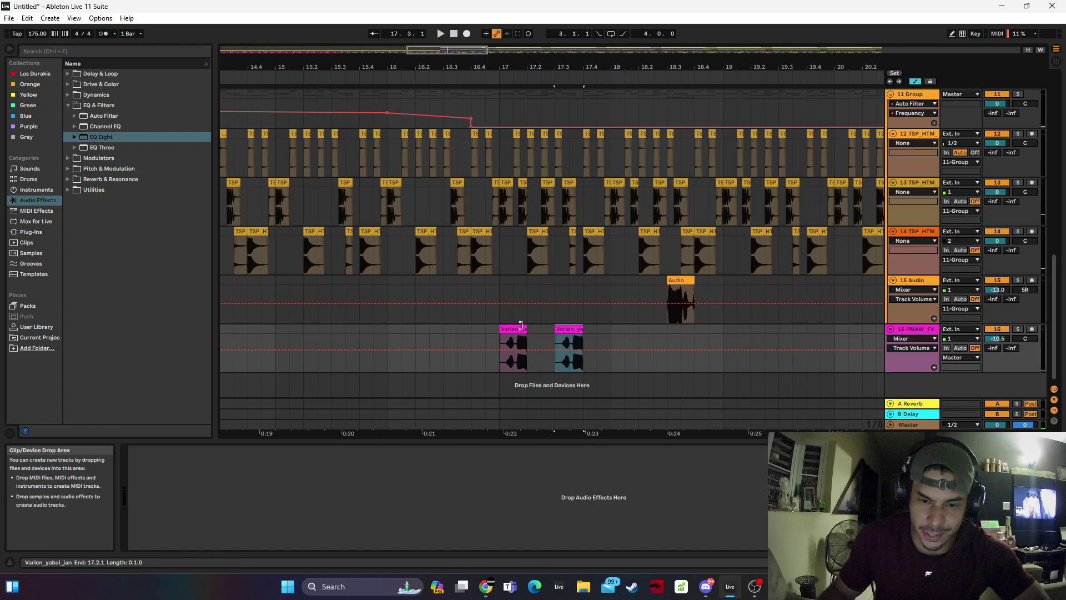
drag(528, 329, 502, 327)
key(space)
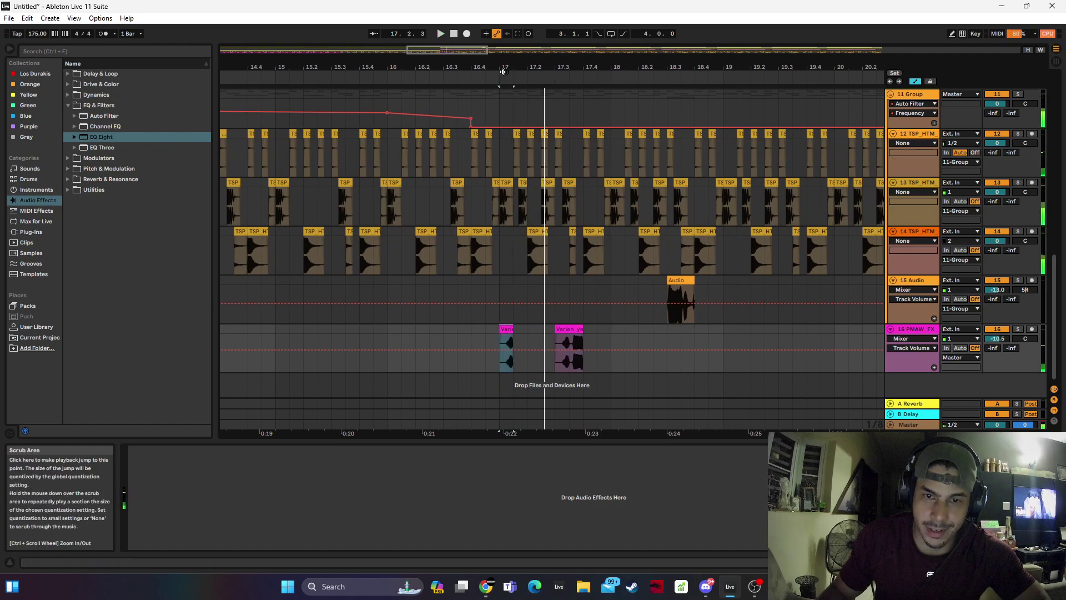
scroll(506, 330, up, 2)
drag(500, 329, 504, 329)
key(space)
key(space)
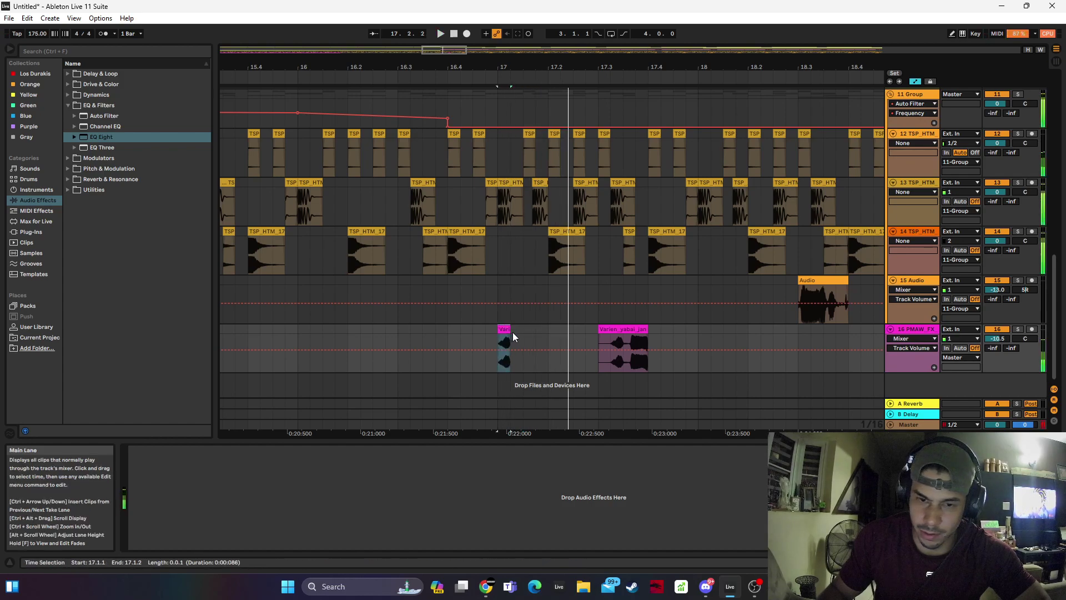
Remove the second Varien_yabai_jan clip at 17.3 and play back the drop with only the sixteenth-note chop at bar 17
click(622, 328)
drag(622, 328, 502, 332)
key(space)
key(ctrl+d)
key(space)
key(ctrl+z)
drag(596, 331, 488, 344)
key(space)
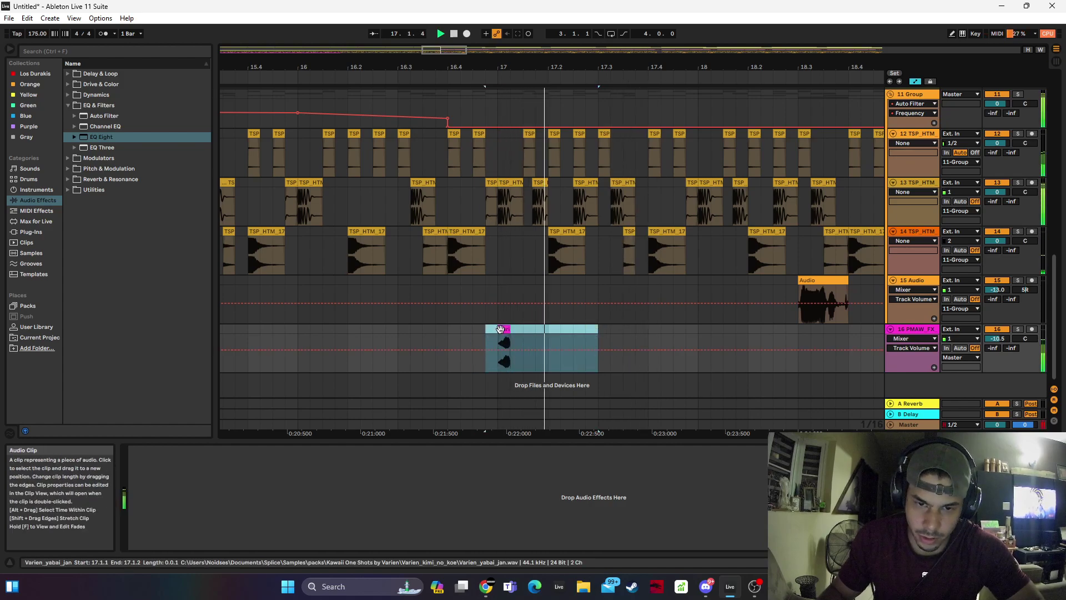
Select the half bar from 17.1 to 17.3 on track 16, including the short vocal chop, and duplicate it to 17.3
click(504, 329)
key(space)
shift+click(592, 329)
key(space)
key(ctrl+d)
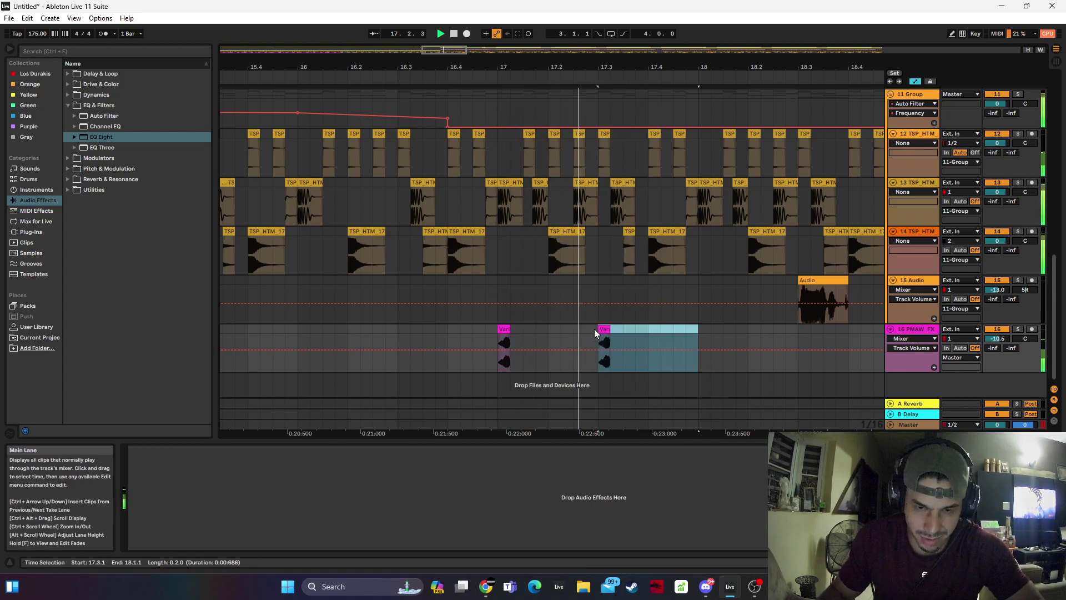
Repeat the half-bar vocal chop pattern along track 16 until the drop ends at bar 49
key(ctrl+d)
key(ctrl+d)
drag(582, 68, 412, 47)
key(ctrl+d)
key(ctrl+d)
key(ctrl+d)
key(ctrl+d)
key(ctrl+d)
key(ctrl+d)
key(ctrl+d)
key(ctrl+d)
key(ctrl+d)
key(ctrl+d)
key(ctrl+d)
key(ctrl+d)
key(ctrl+d)
key(ctrl+d)
key(ctrl+d)
key(ctrl+d)
key(ctrl+d)
key(ctrl+d)
key(ctrl+d)
key(ctrl+d)
key(ctrl+d)
key(ctrl+d)
key(ctrl+d)
key(ctrl+d)
key(ctrl+d)
key(ctrl+d)
key(ctrl+d)
key(ctrl+d)
key(ctrl+d)
key(ctrl+d)
key(ctrl+d)
key(ctrl+d)
key(ctrl+d)
key(ctrl+d)
key(ctrl+d)
key(ctrl+d)
key(ctrl+d)
key(ctrl+d)
key(ctrl+d)
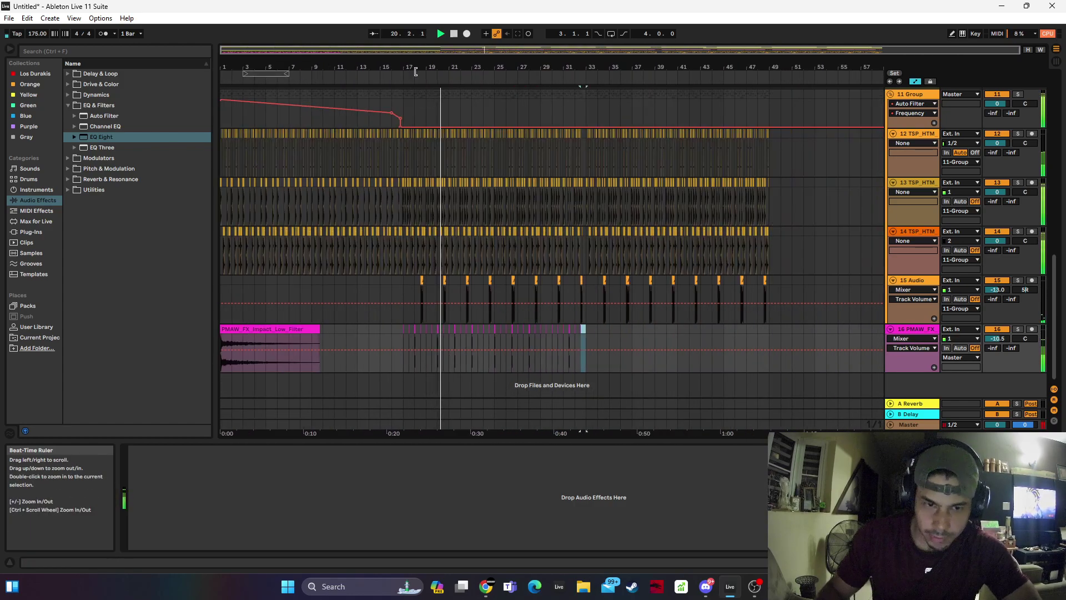
key(ctrl+d)
key(ctrl+d)
key(ctrl+d)
key(ctrl+d)
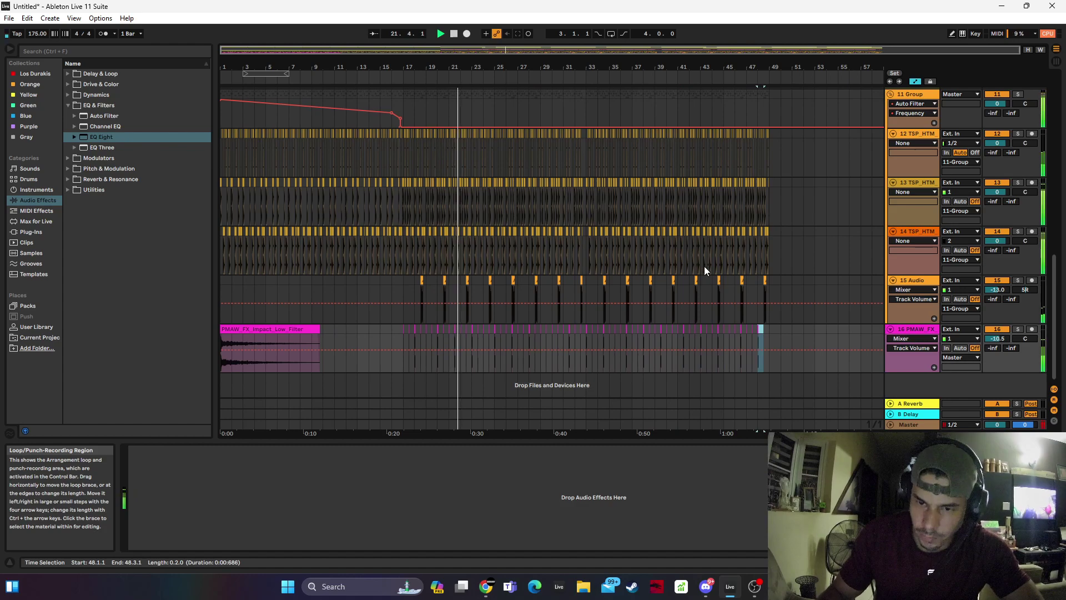
Duplicate track 16, keeping only the PMAW_FX impact clip on the original and only the vocal chops on the copy
click(929, 329)
key(ctrl+d)
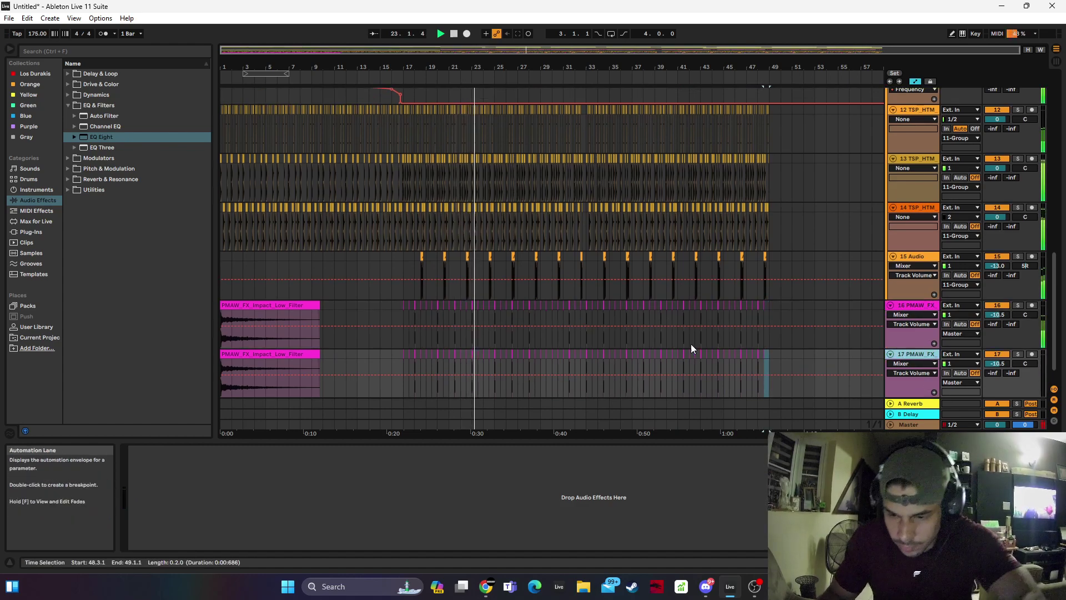
drag(416, 322, 861, 301)
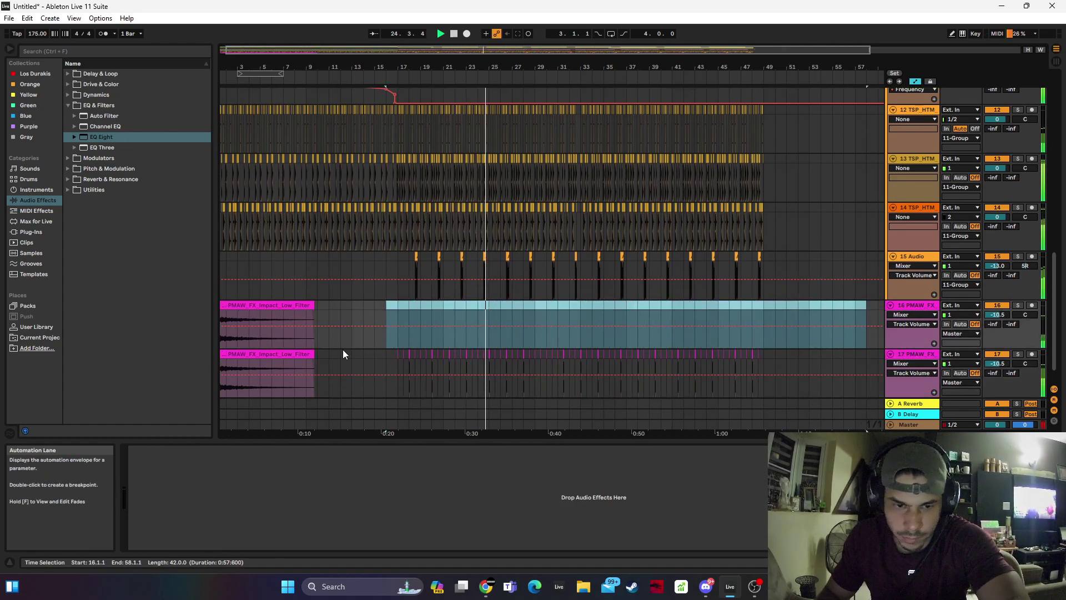
key(Delete)
click(312, 360)
key(Delete)
Solo the vocal chop track 17 and list the Dynamics audio effects
click(1018, 355)
click(100, 95)
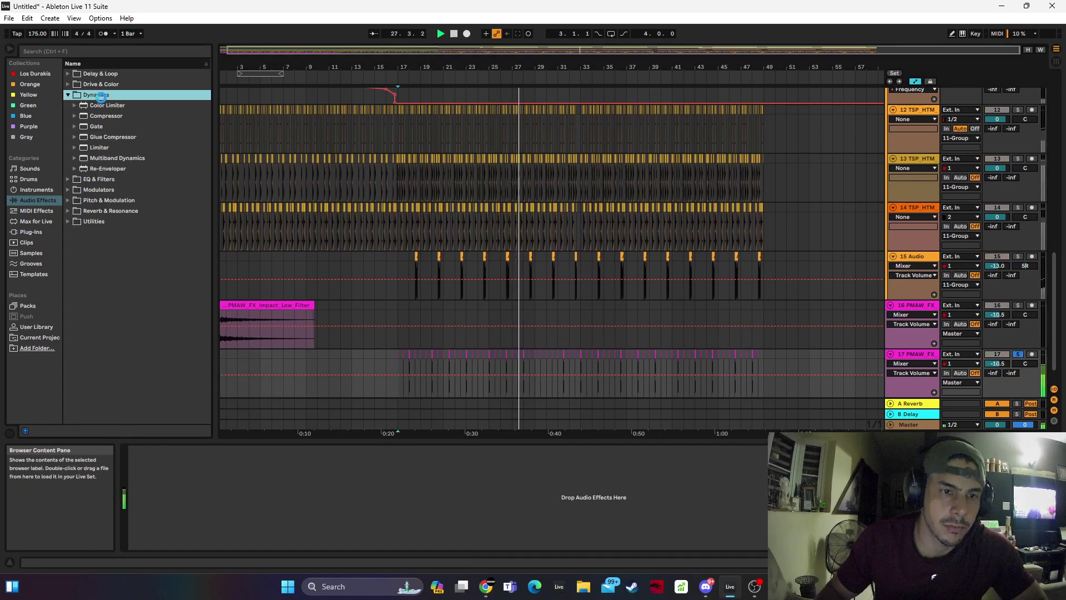
Add a Saturator from the Drive & Color effects to track 17
click(101, 84)
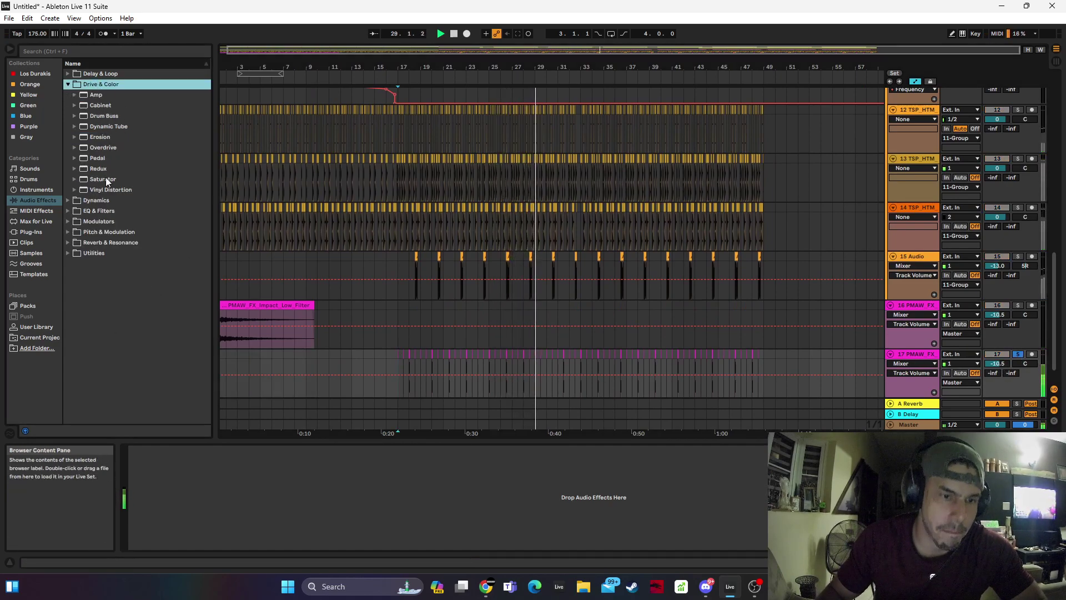
click(105, 179)
double_click(104, 178)
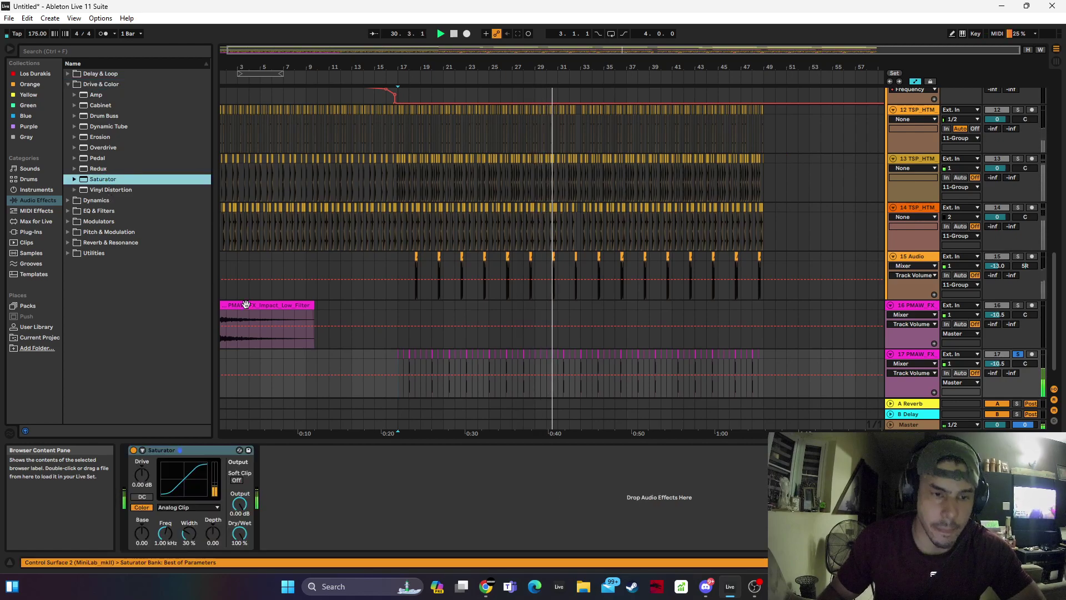
Set the Saturator to the Soft Sine curve with 34.9 dB drive, and lower track 17's volume to -18.1 dB
click(188, 507)
click(178, 515)
mouse_move(142, 474)
mouse_down()
mouse_move(142, 422)
mouse_move(142, 475)
mouse_up()
drag(998, 364, 998, 370)
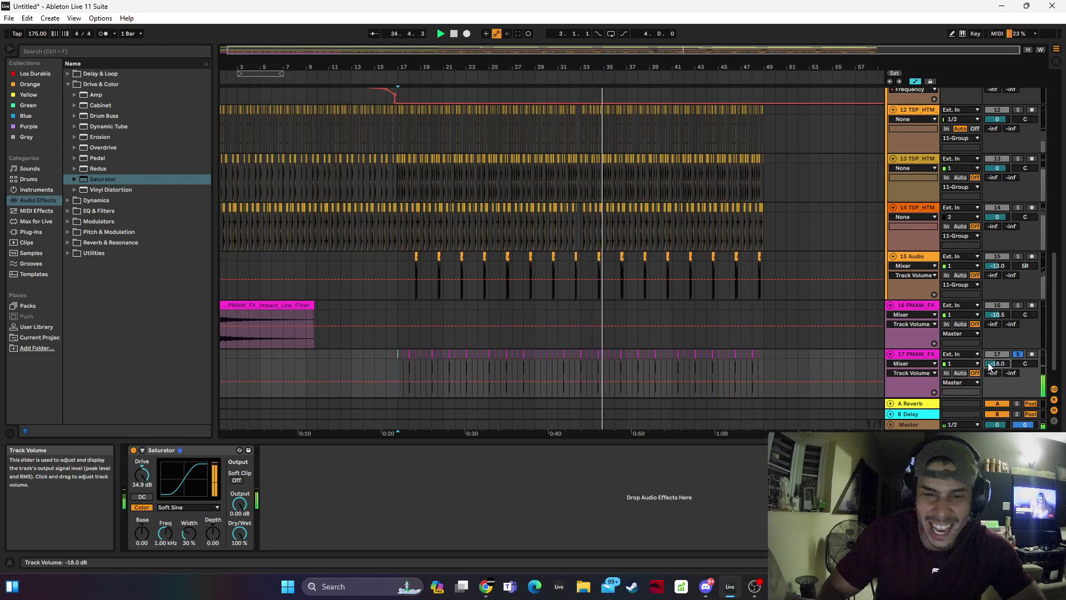
drag(1009, 362, 1007, 362)
Copy the two sidechain Compressors from the Serum track onto track 17 after the Saturator, and unsolo track 17 to hear the full mix
scroll(551, 164, up, 10)
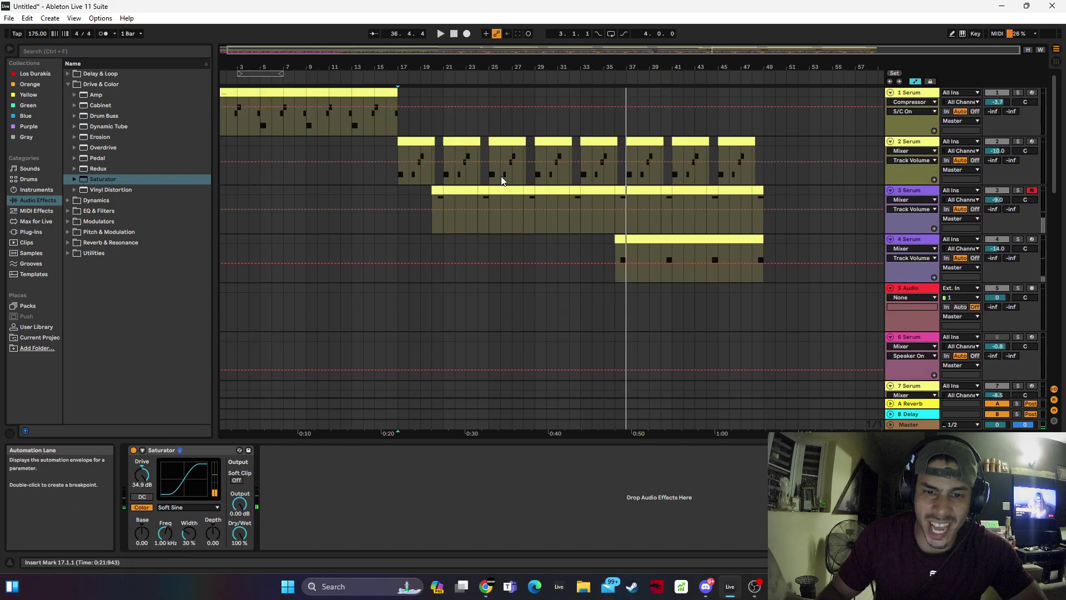
scroll(505, 205, down, 10)
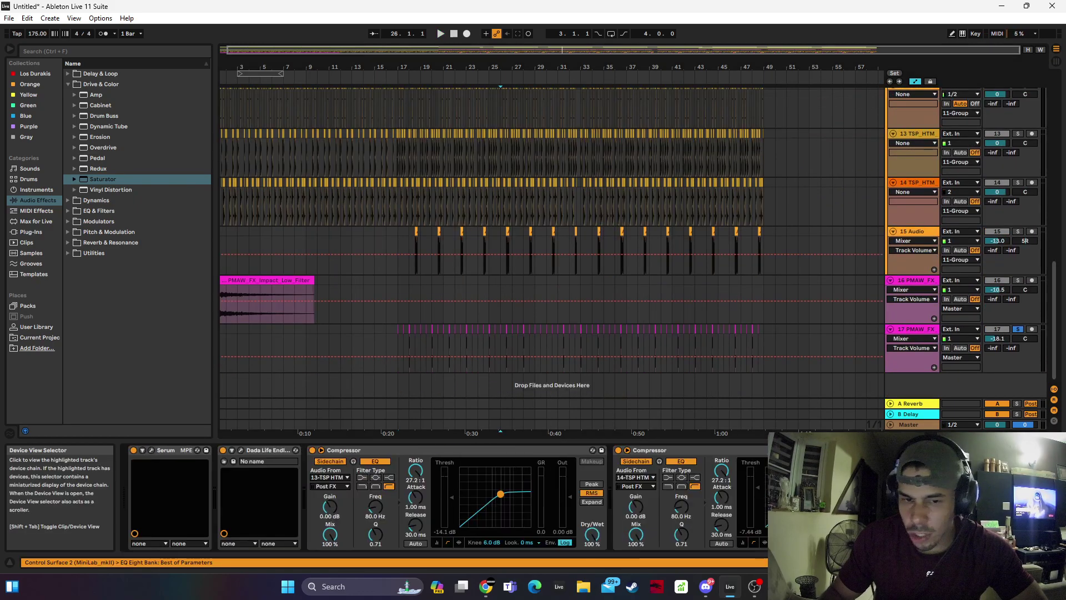
click(538, 451)
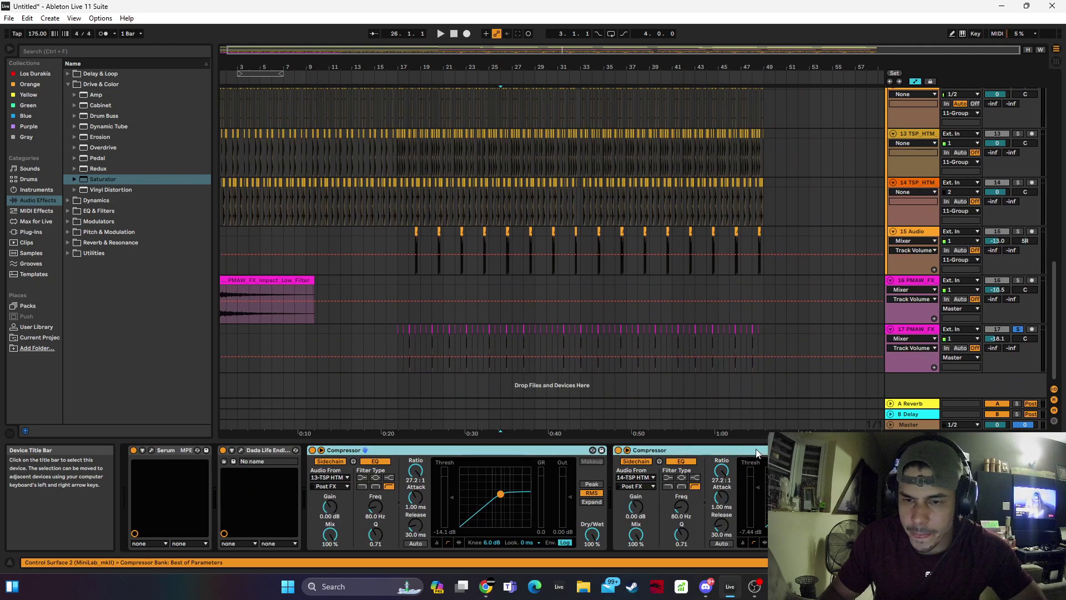
click(367, 344)
click(1021, 329)
key(space)
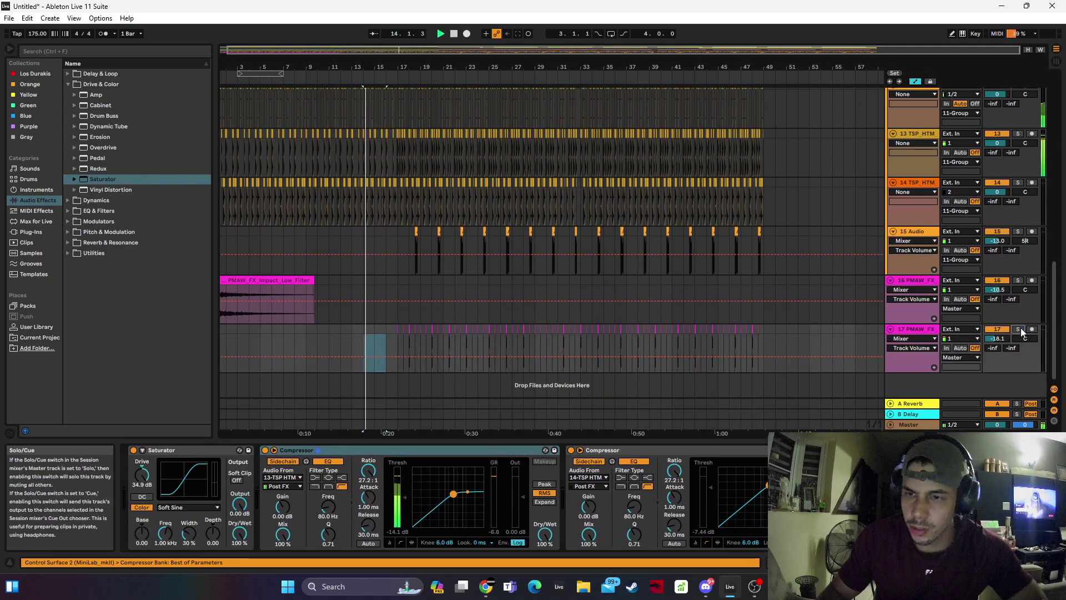
Lower track 17's volume to -21.5 dB during playback, and set its first Compressor to a -10.0 dB threshold and inf:1 ratio
drag(1000, 338, 999, 339)
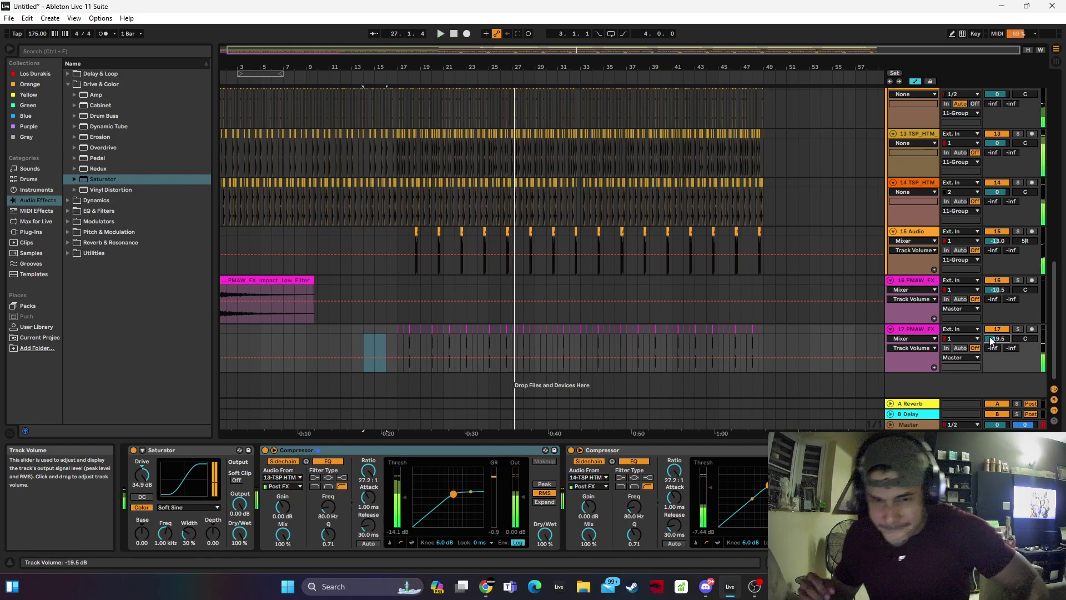
key(space)
click(396, 339)
click(363, 332)
key(space)
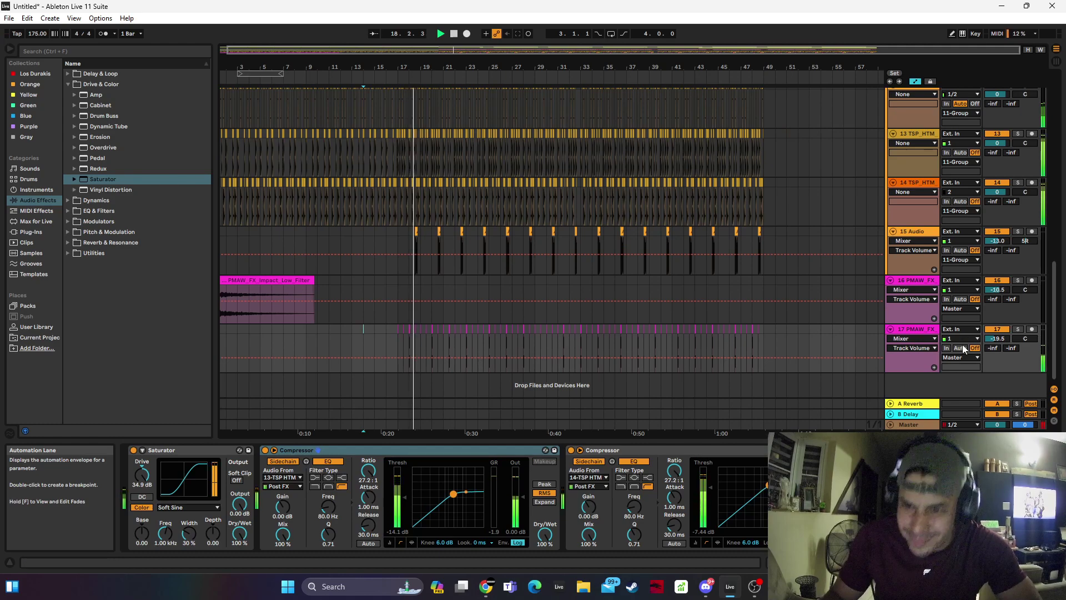
drag(996, 339, 996, 341)
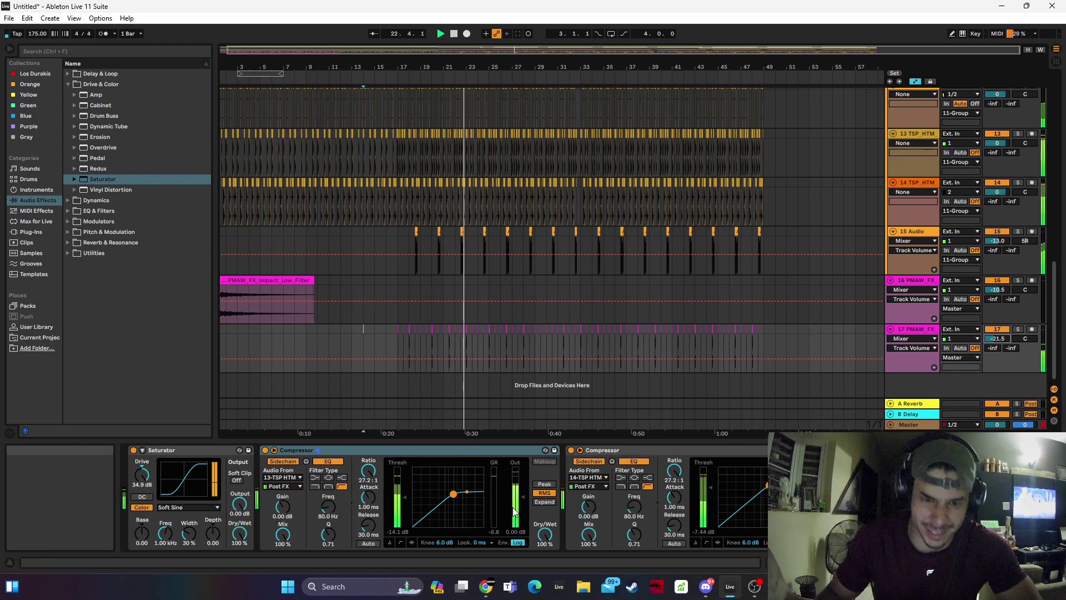
drag(454, 493, 460, 488)
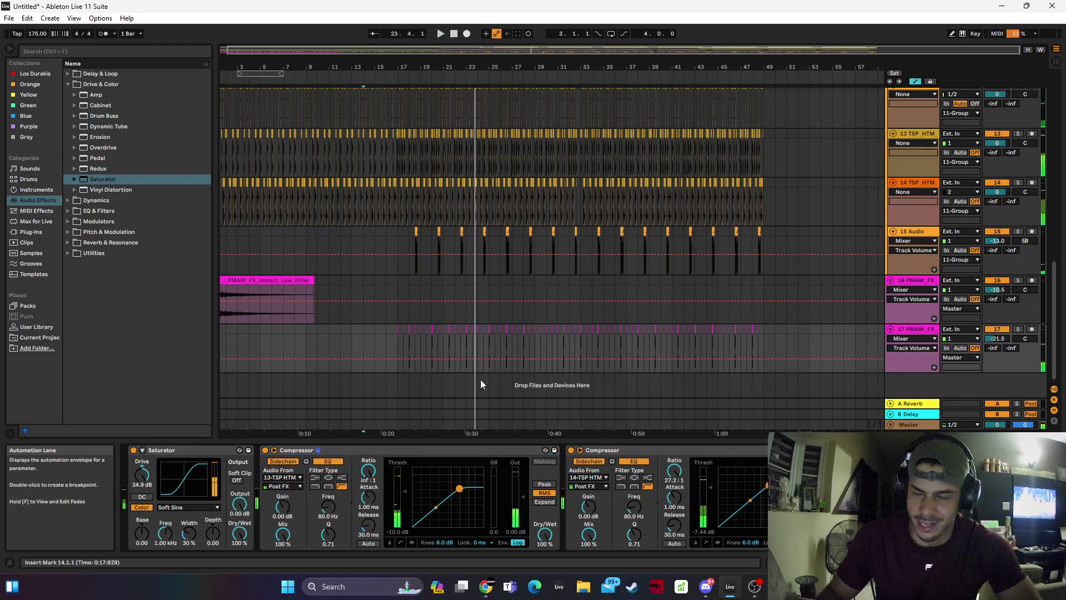
Switch to Splice and preview the bass loop and drum one-shot near the end of the kawaii results page
click(779, 587)
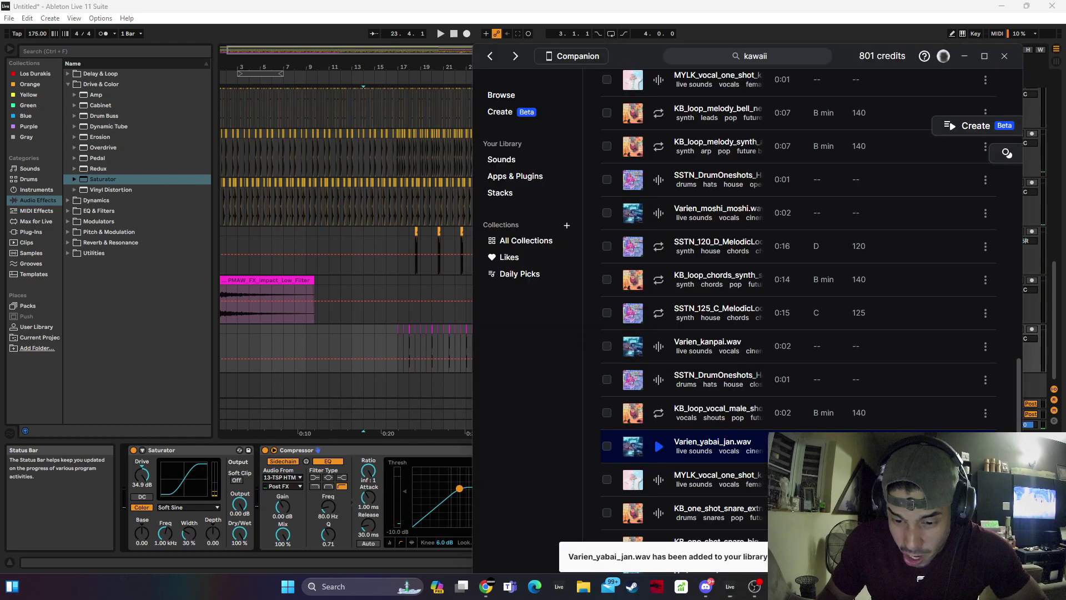
scroll(684, 442, down, 6)
click(648, 451)
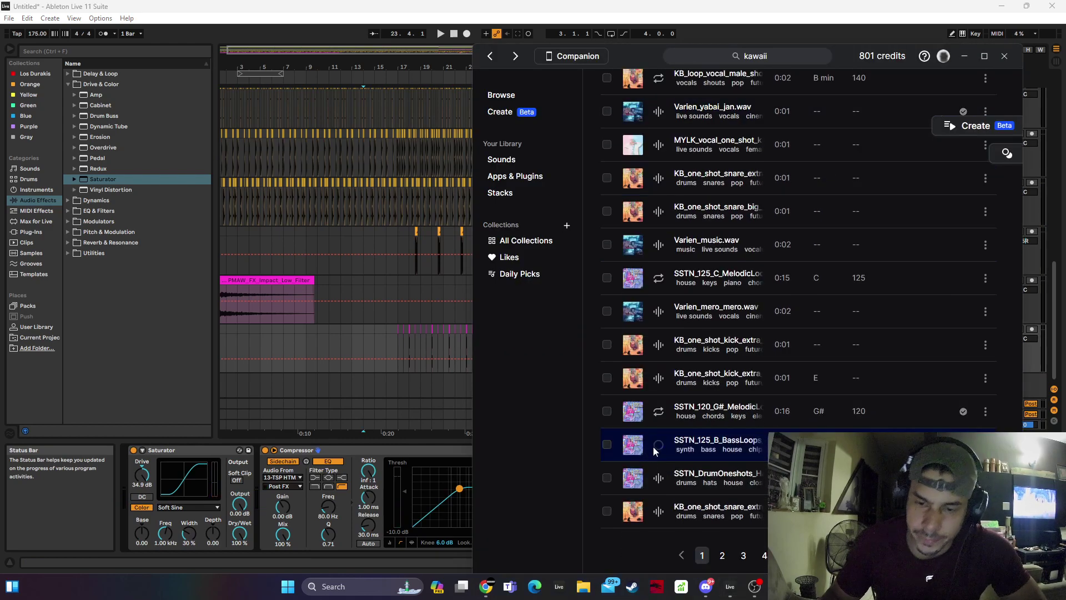
click(657, 478)
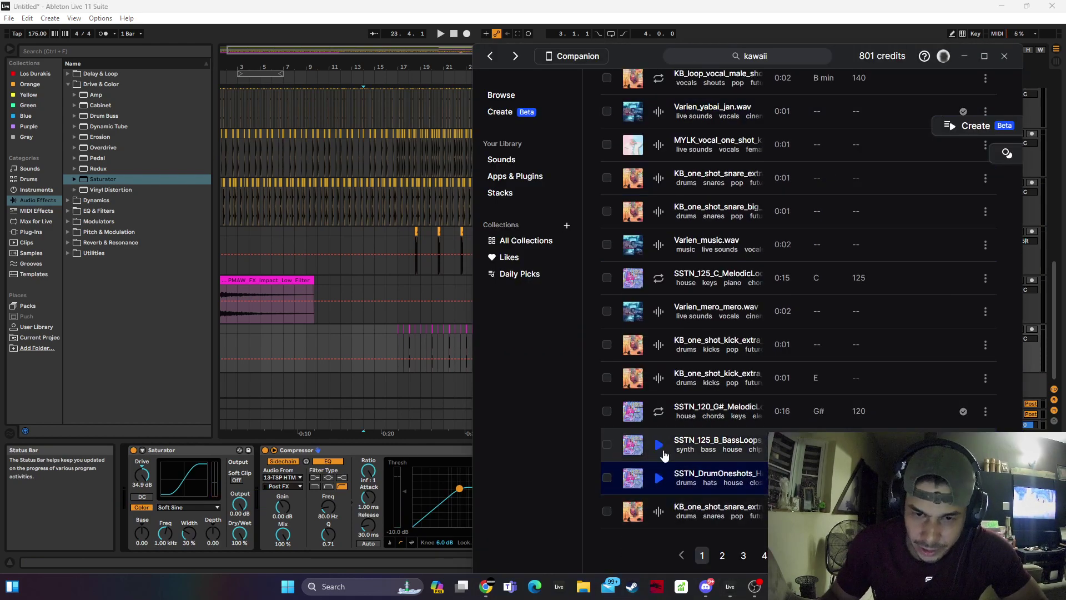
Download SSTN_125_B_BassLoops_CrunchBendLayered.wav and place it in the Ableton arrangement on a new audio track at bar 17
click(660, 451)
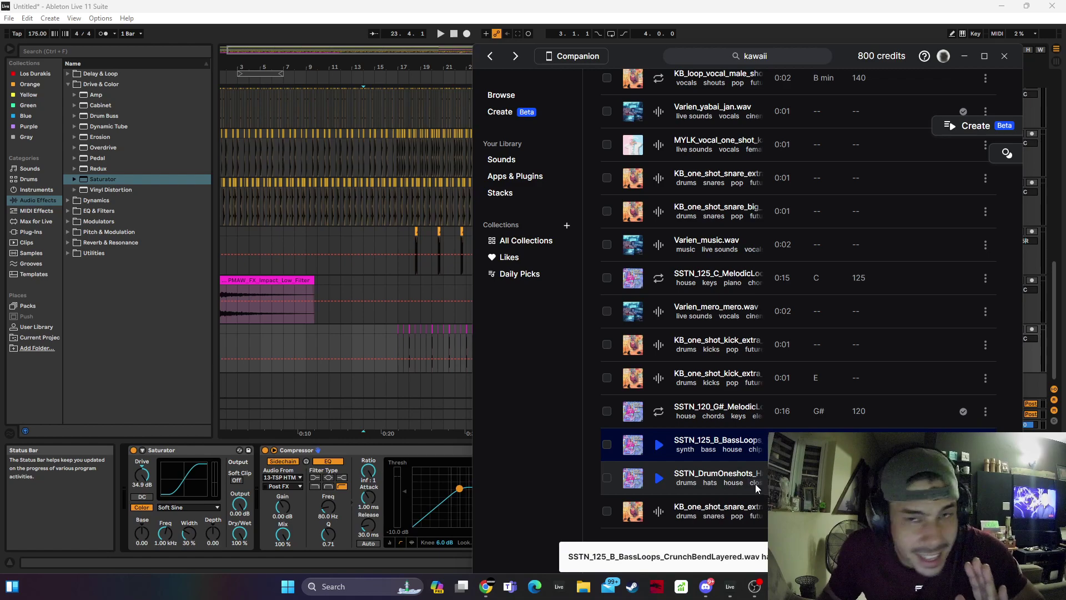
drag(744, 441, 545, 466)
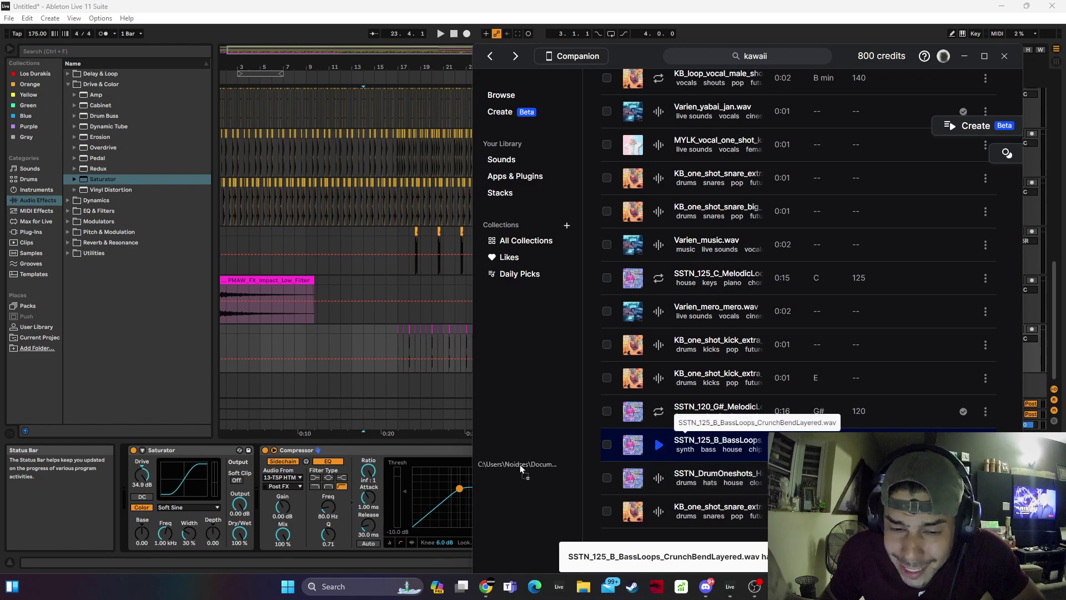
drag(397, 381, 397, 381)
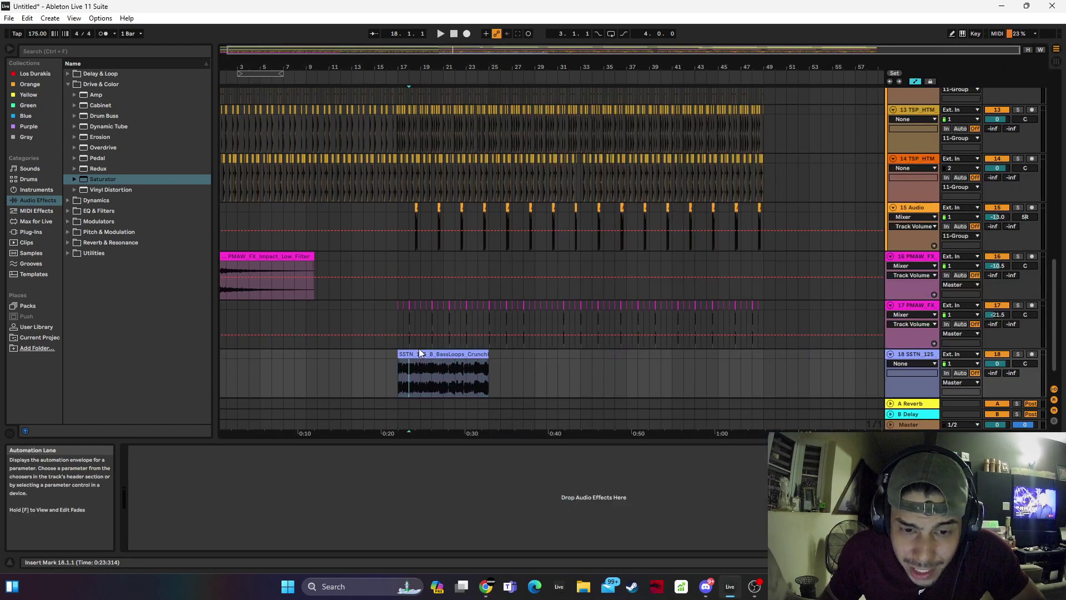
Listen to the new bass loop track in solo, and turn its solo off again
click(1017, 353)
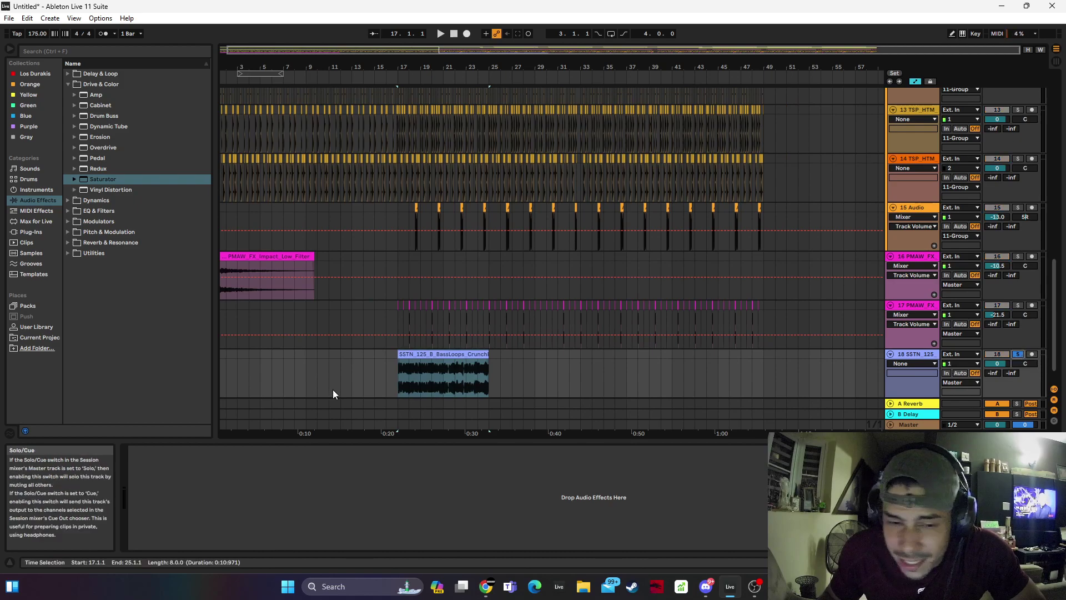
key(space)
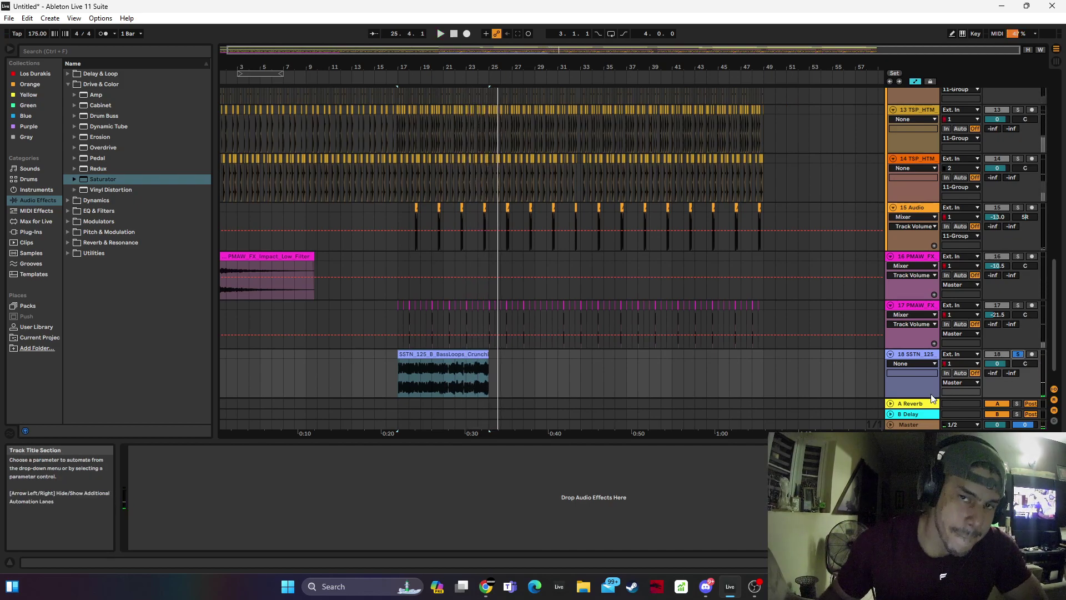
click(1018, 354)
Trim the bass loop clip to its opening half beat, from 17.1.1 to 17.1.3, deleting the rest
click(445, 353)
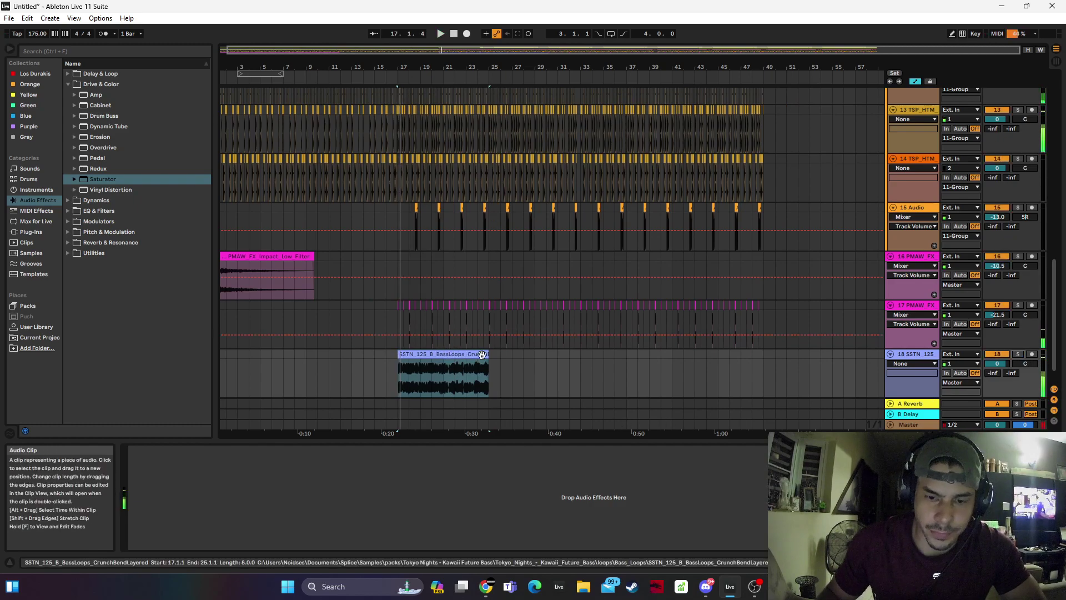
double_click(444, 367)
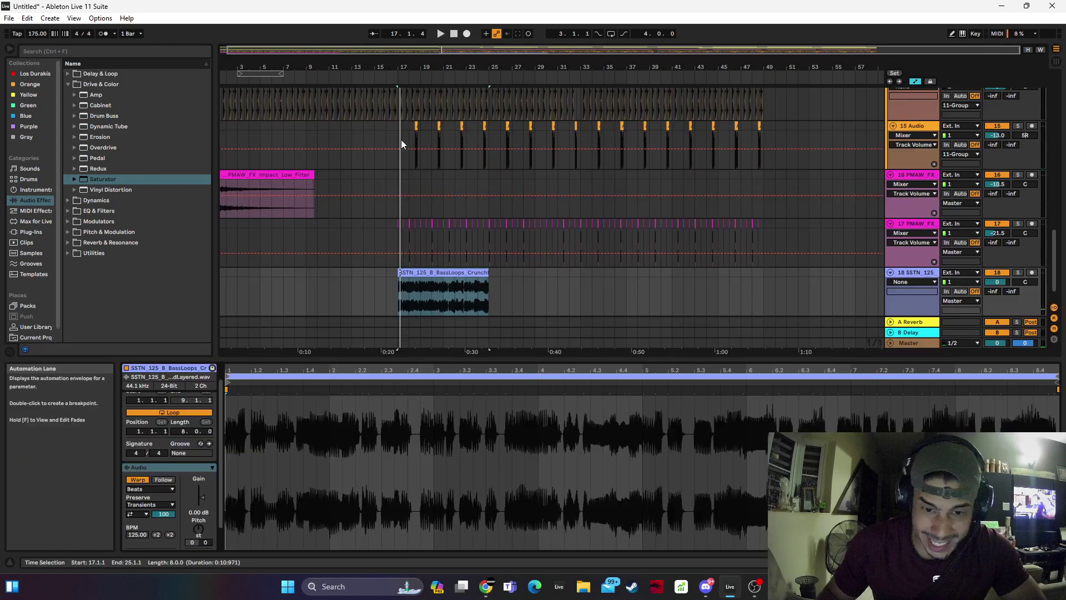
drag(394, 65, 379, 332)
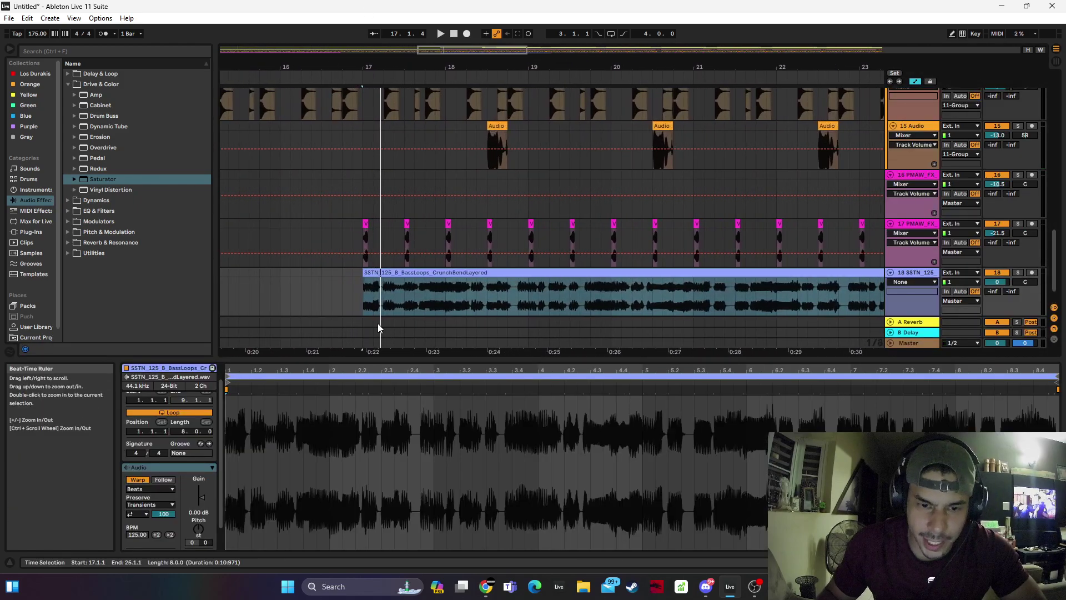
key(space)
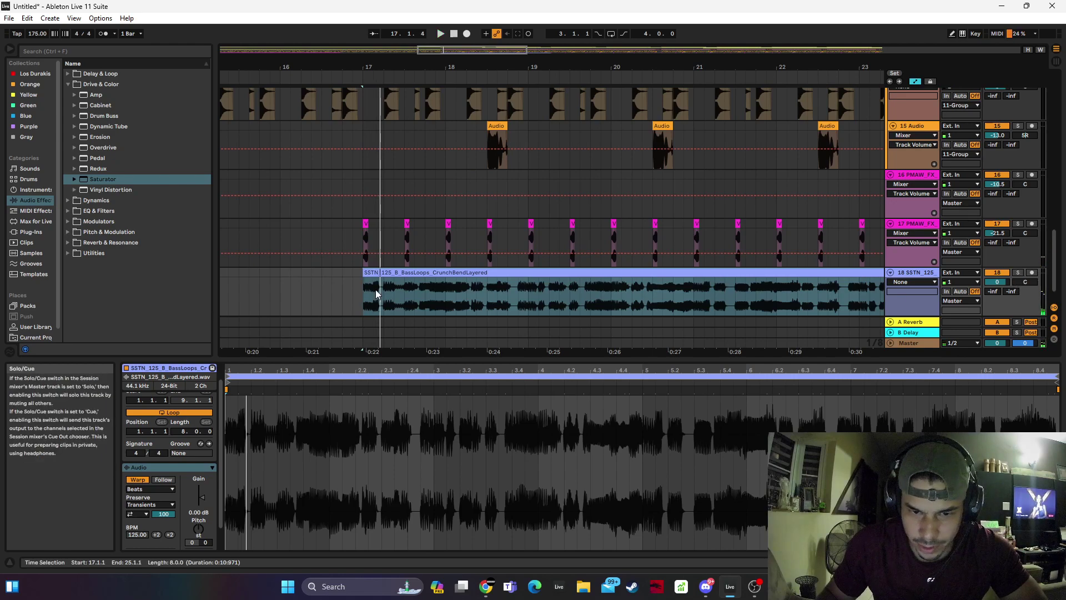
drag(373, 297, 405, 297)
key(Delete)
click(423, 272)
key(Delete)
click(368, 289)
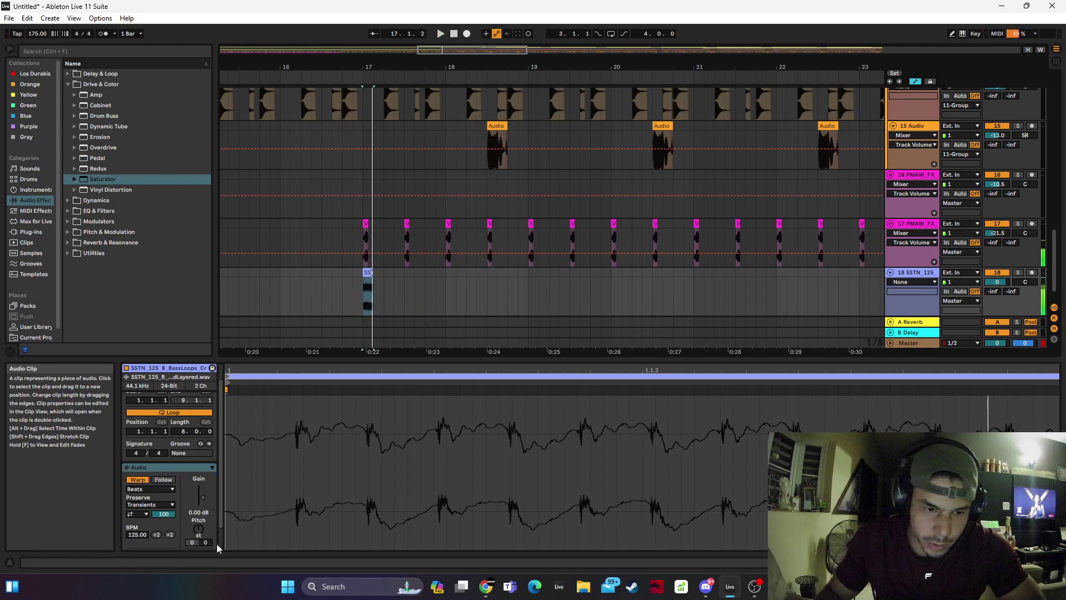
Set the short bass clip's warp mode to Complex Pro, transpose it by -5 semitones, and check it in playback
click(164, 489)
click(161, 538)
key(space)
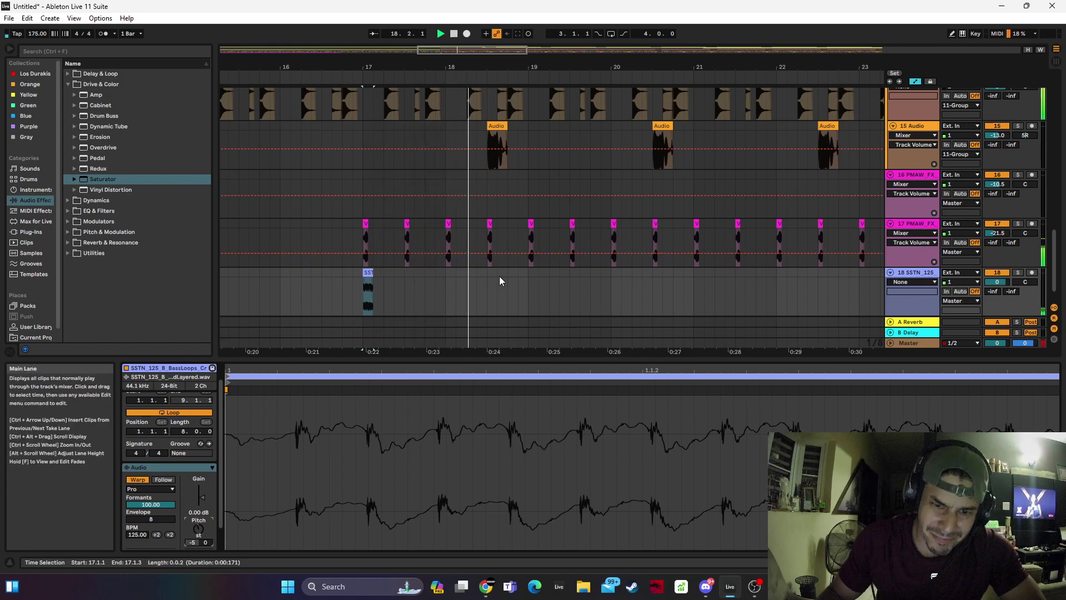
key(space)
Copy the short bass clip to bar 19 and lower track 18's volume to -6.0 dB while listening
drag(369, 273, 531, 277)
click(368, 273)
key(space)
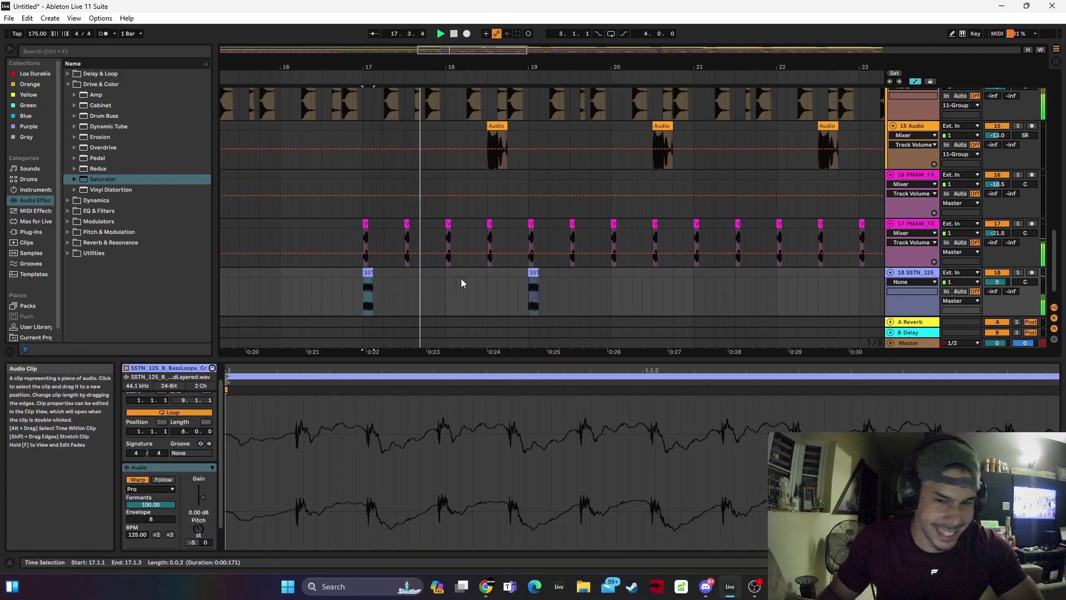
drag(997, 282, 998, 296)
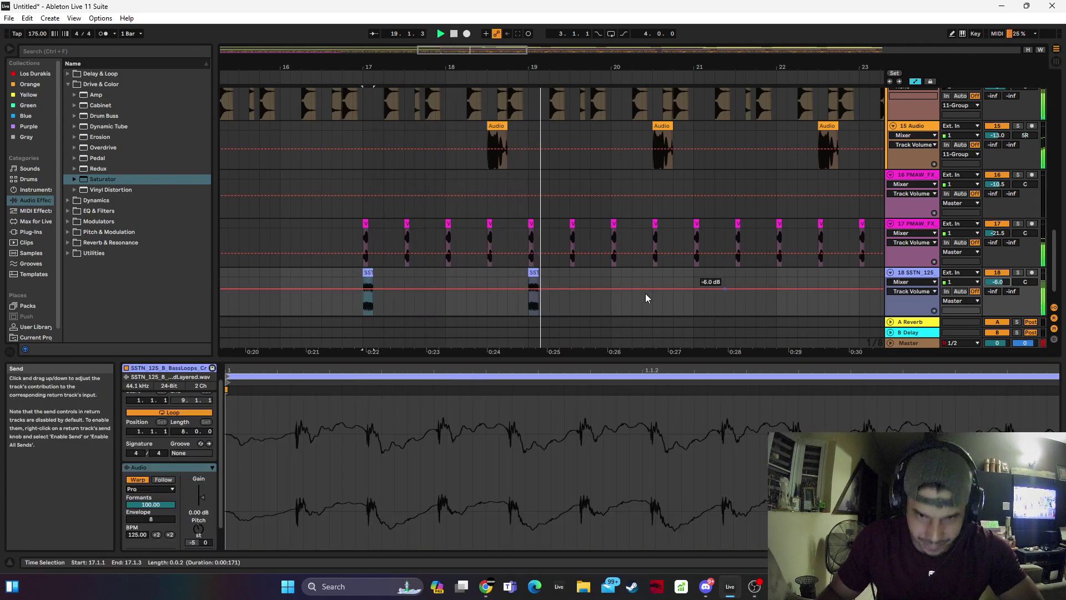
click(372, 274)
key(space)
key(space)
key(space)
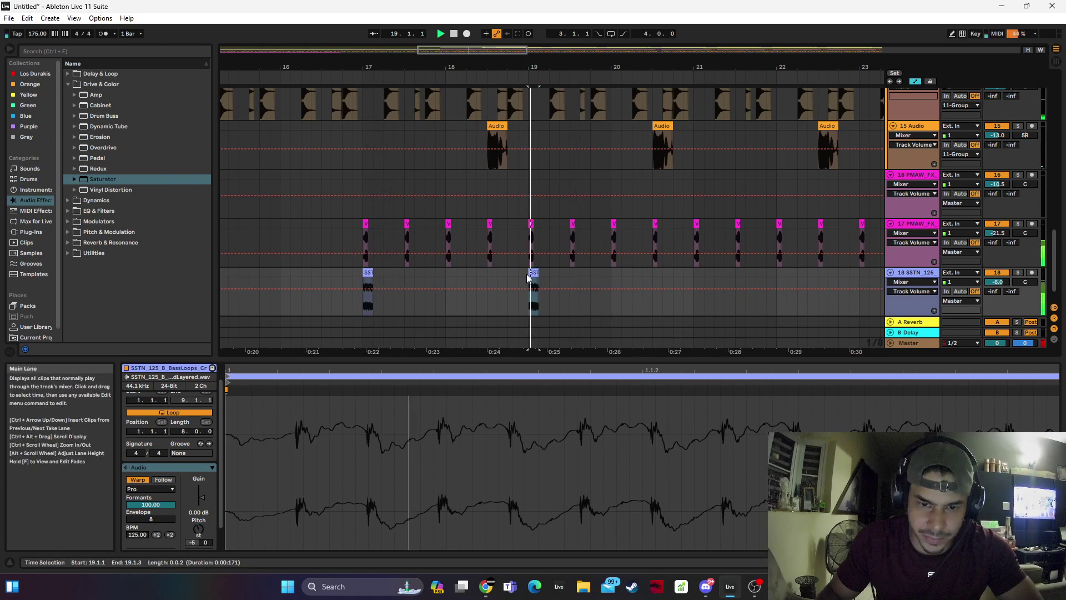
Add another copy of the bass clip on beat 4 of bar 18, transposed by -4 semitones
drag(535, 273, 523, 273)
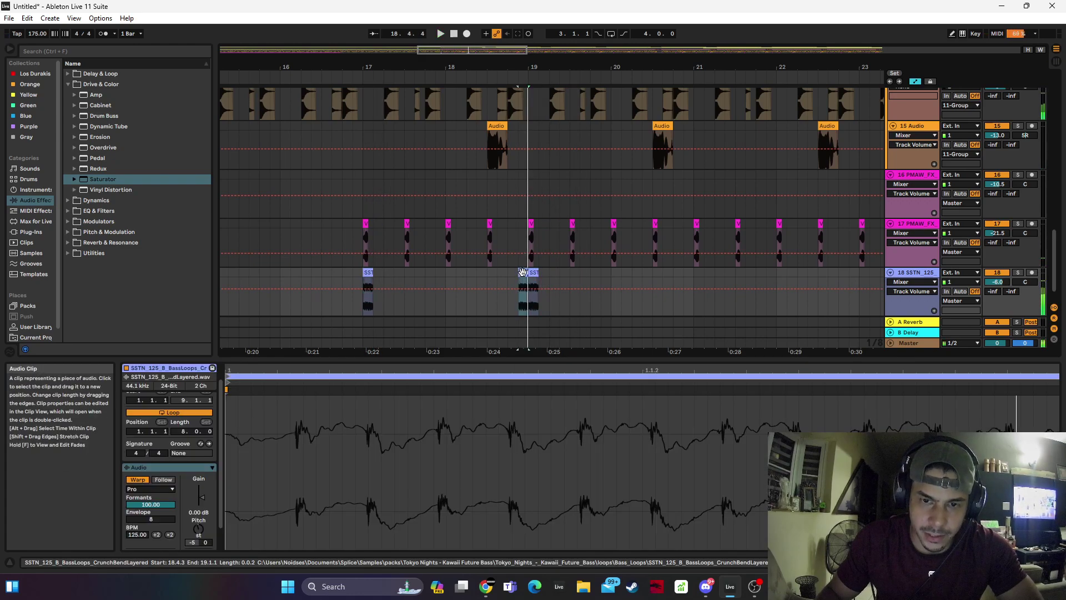
drag(196, 531, 196, 528)
key(space)
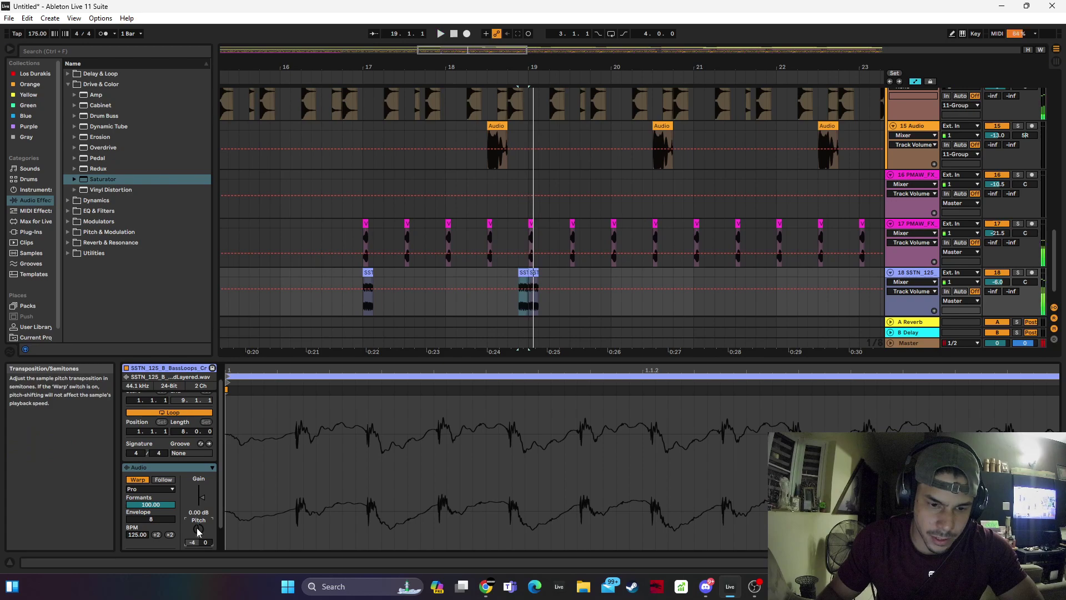
drag(523, 273, 513, 274)
key(space)
key(space)
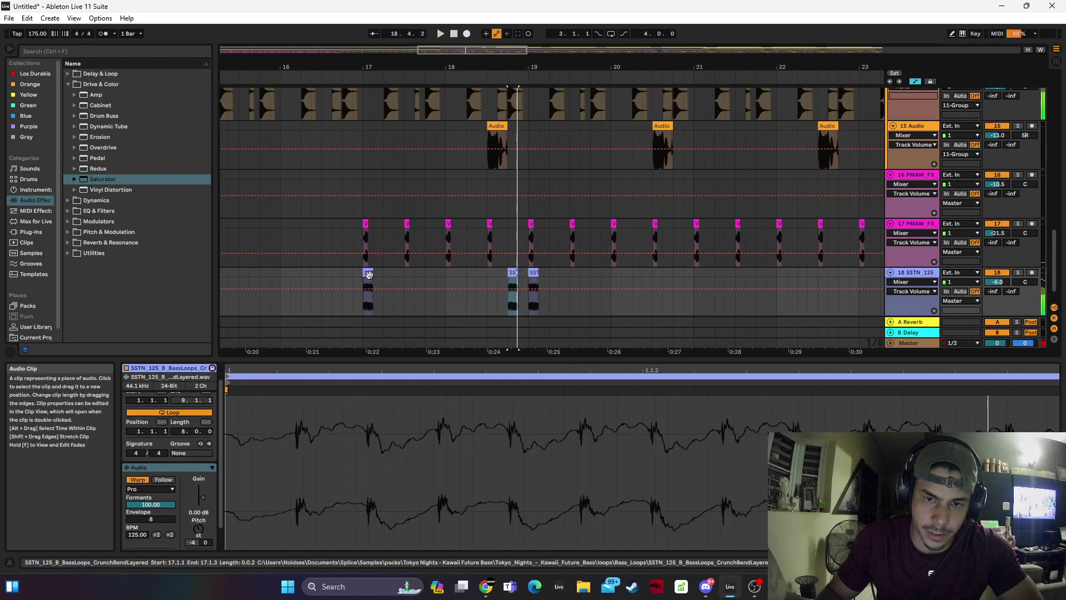
Duplicate track 18's two-bar bass pattern starting at bar 17 repeatedly until it reaches bar 49
click(367, 273)
key(space)
drag(362, 295, 534, 294)
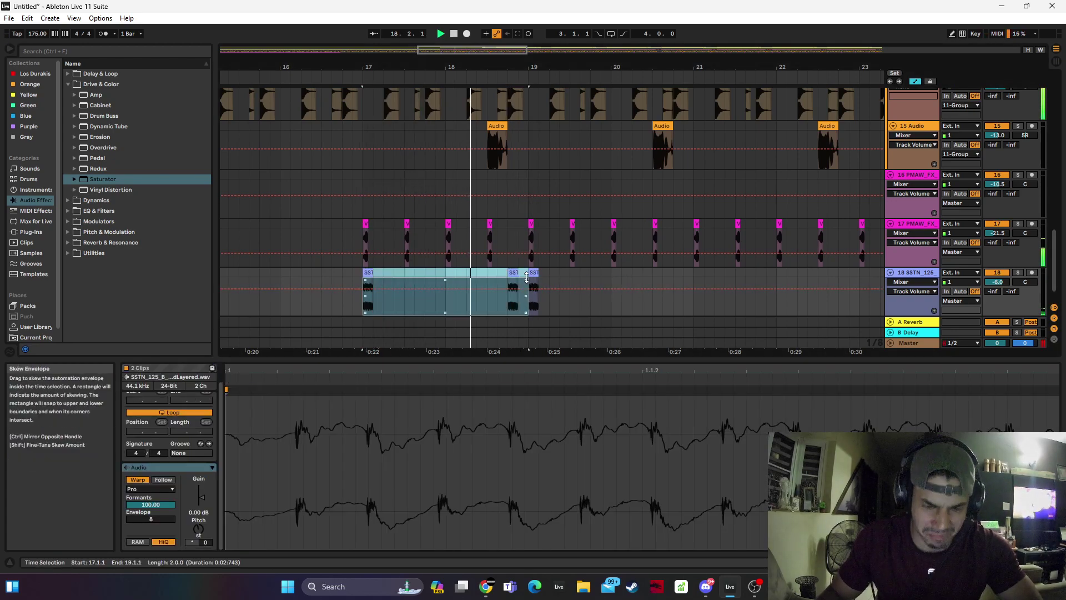
key(ctrl+d)
key(ctrl+d)
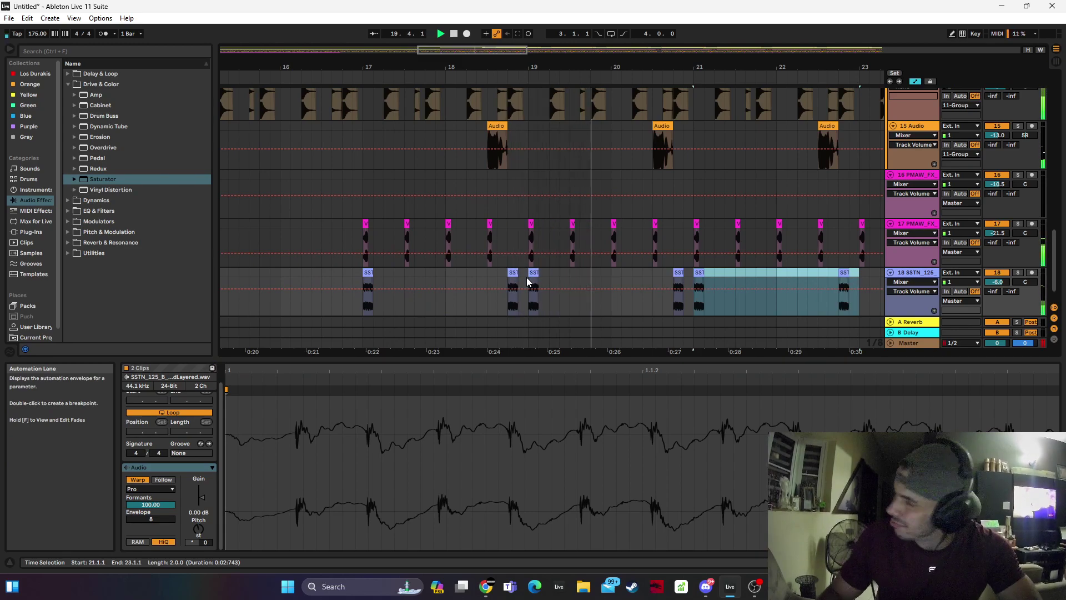
key(ctrl+d)
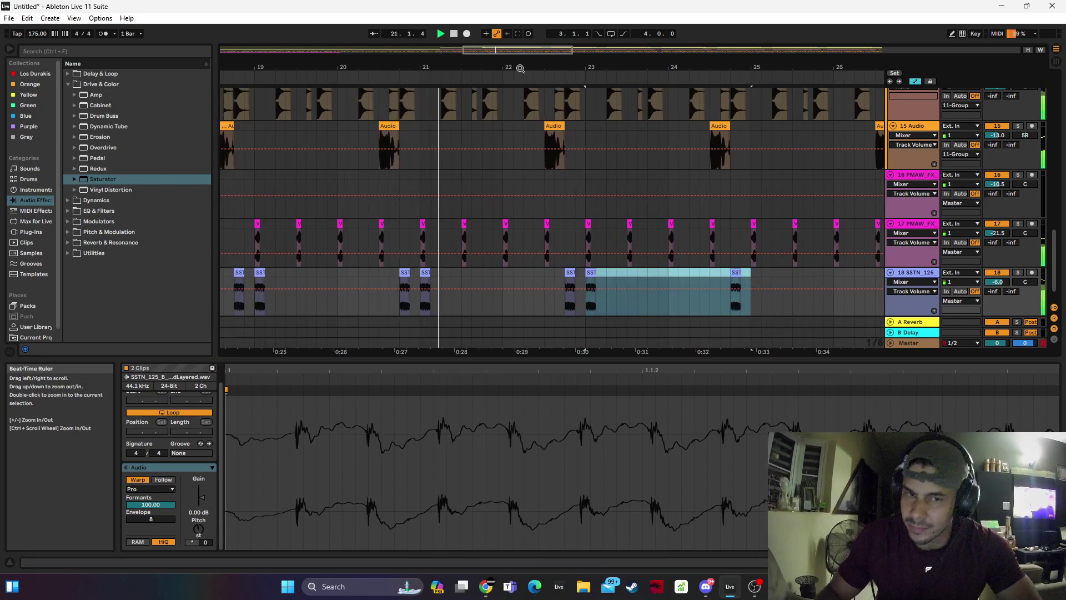
drag(521, 68, 486, 68)
key(ctrl+d)
key(ctrl+d)
key(ctrl+d)
key(ctrl+d)
key(ctrl+d)
key(ctrl+d)
key(ctrl+d)
key(ctrl+d)
key(ctrl+d)
key(ctrl+d)
key(ctrl+d)
key(ctrl+d)
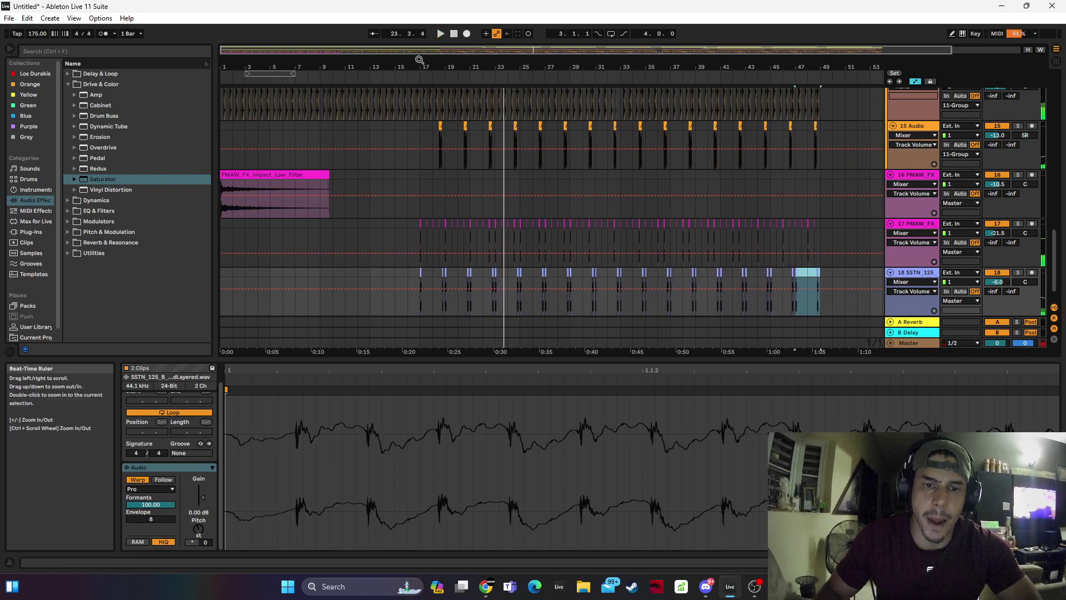
Transpose track 18's bass clip at bar 19 to -3 semitones and play the pattern from bar 17 to check it
drag(426, 78, 417, 151)
click(596, 290)
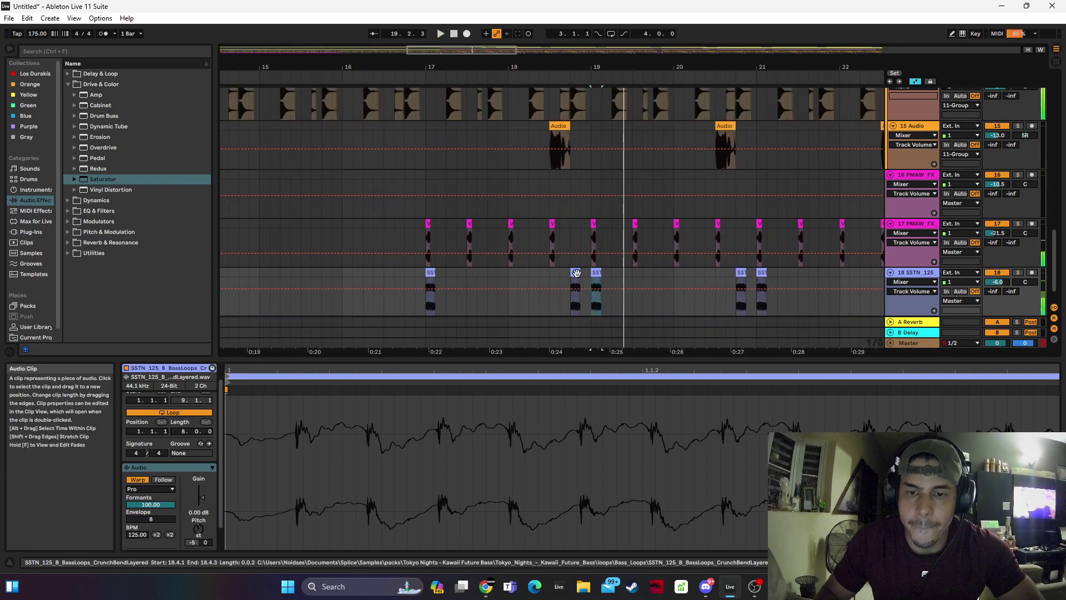
key(space)
click(596, 272)
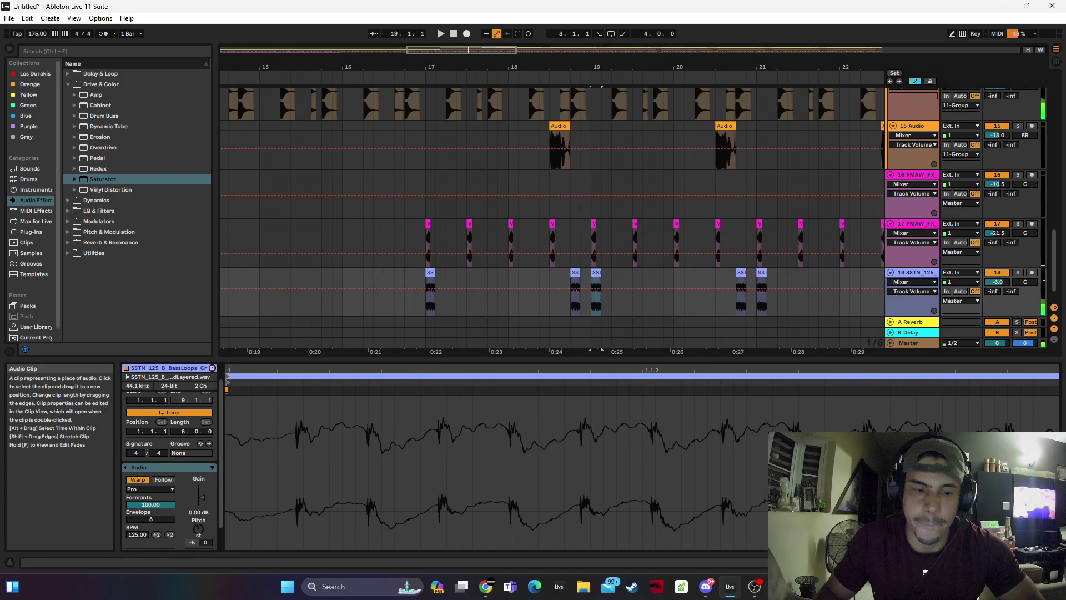
scroll(201, 538, up, 5)
key(space)
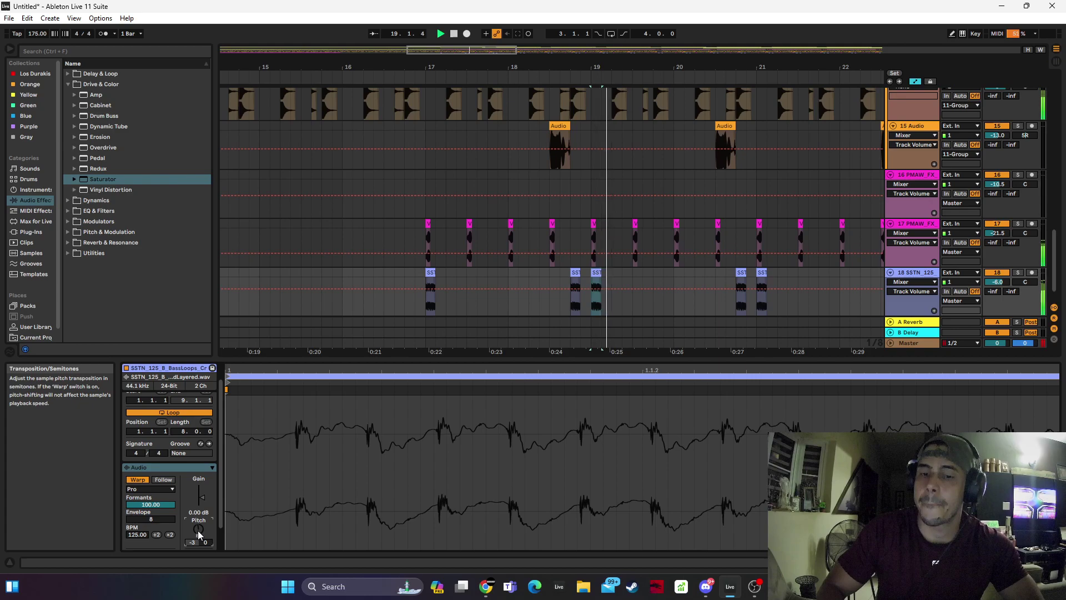
click(430, 275)
click(432, 272)
key(space)
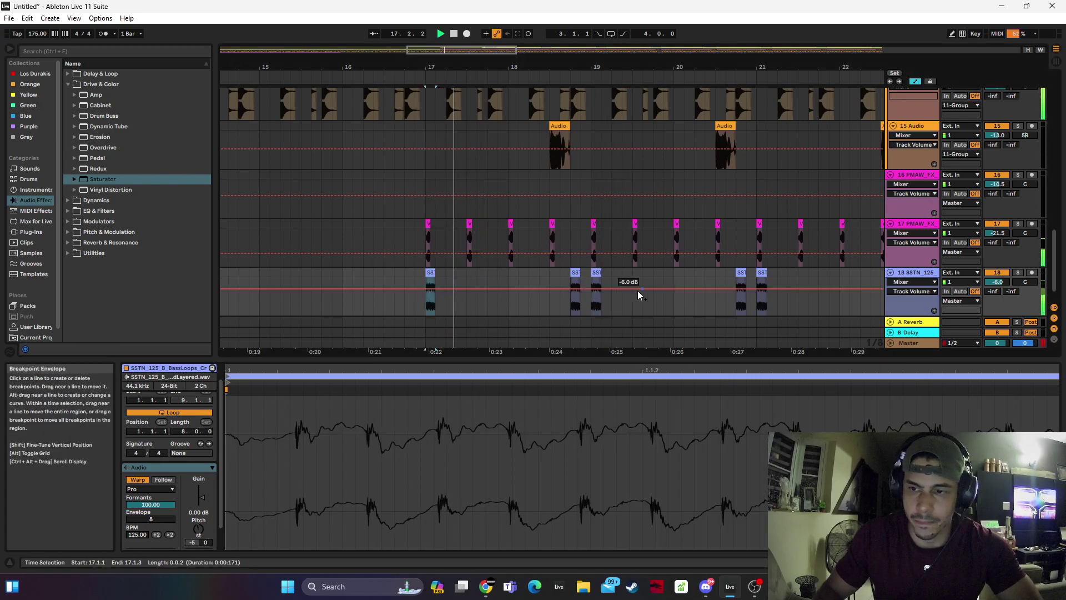
Duplicate track 18's four-bar bass pattern from bars 17 to 21 repeatedly until it reaches bar 49
drag(588, 280, 760, 286)
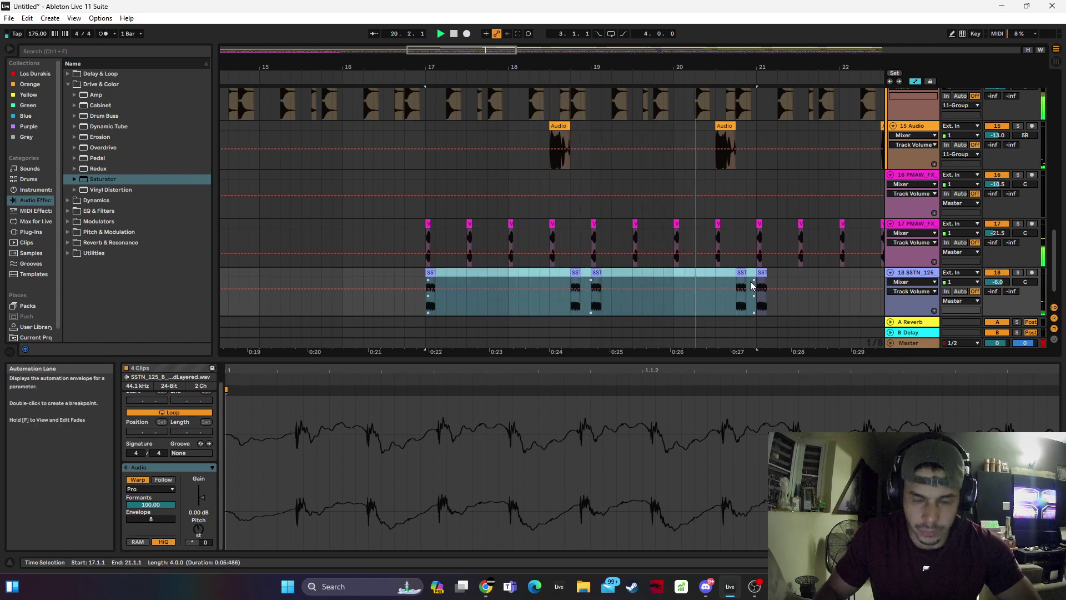
key(ctrl+d)
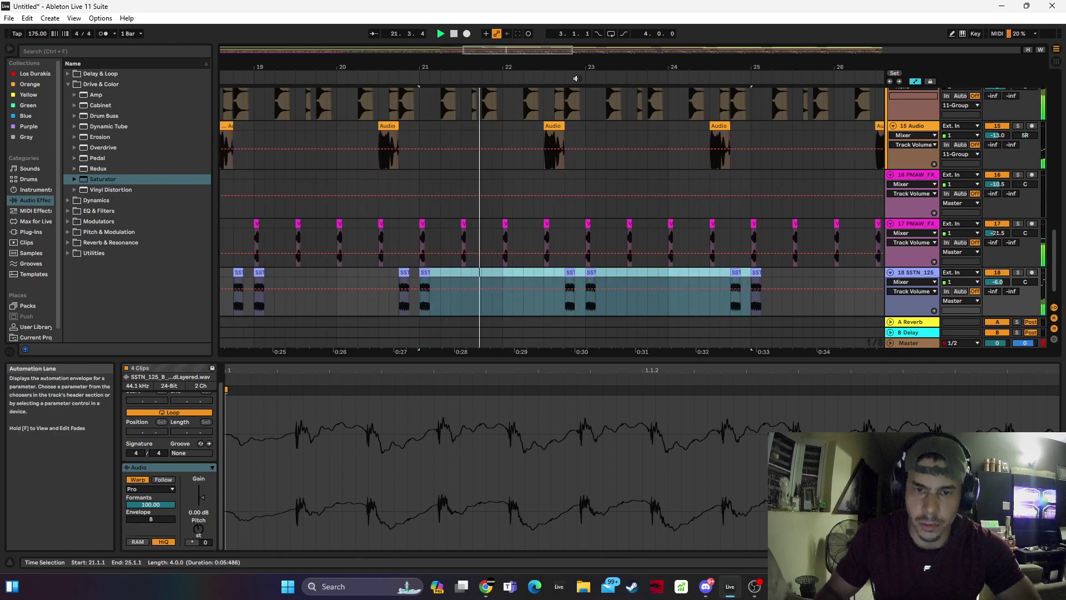
drag(563, 66, 563, 43)
key(minus)
key(ctrl+d)
key(ctrl+d)
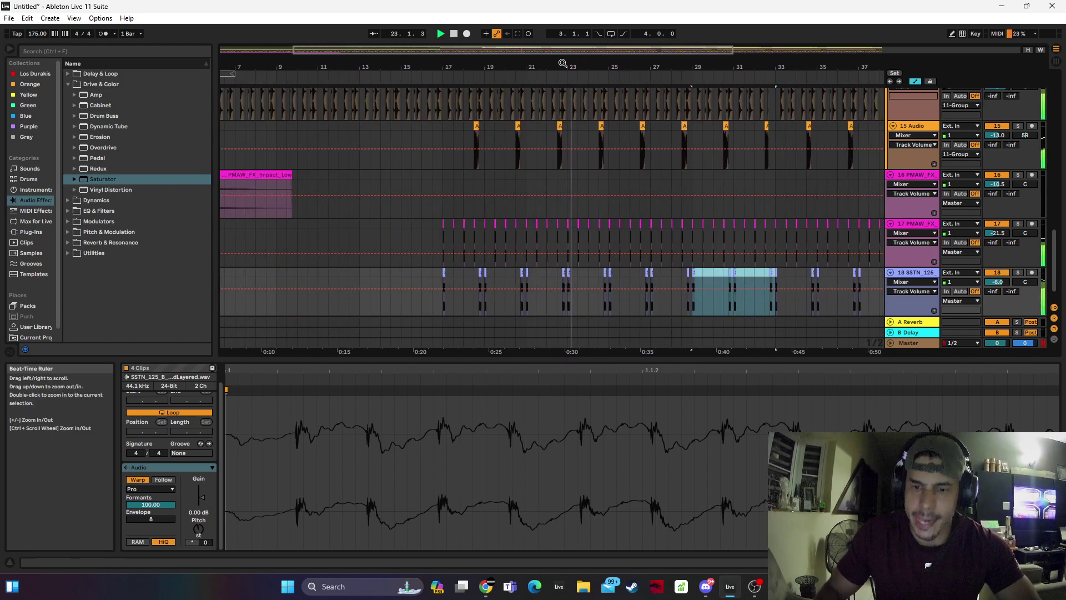
key(minus)
key(ctrl+d)
key(ctrl+d)
key(ctrl+d)
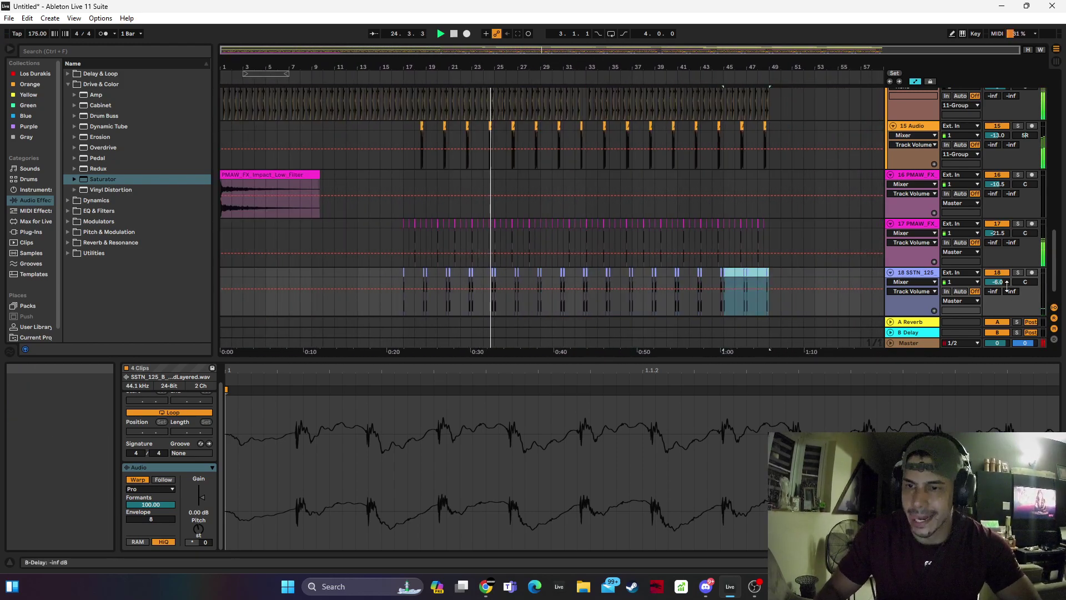
Lower track 18's volume to -7.5 dB while listening to the drop
drag(1003, 281, 1003, 282)
scroll(1003, 282, down, 10)
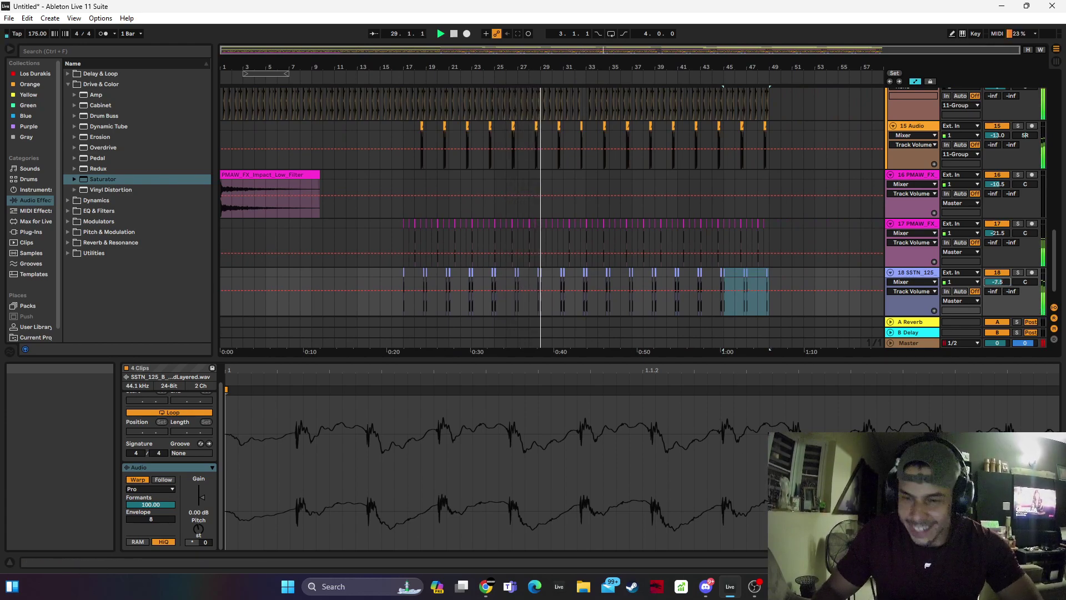
click(999, 562)
scroll(541, 192, up, 9)
click(530, 116)
scroll(578, 239, down, 10)
click(525, 452)
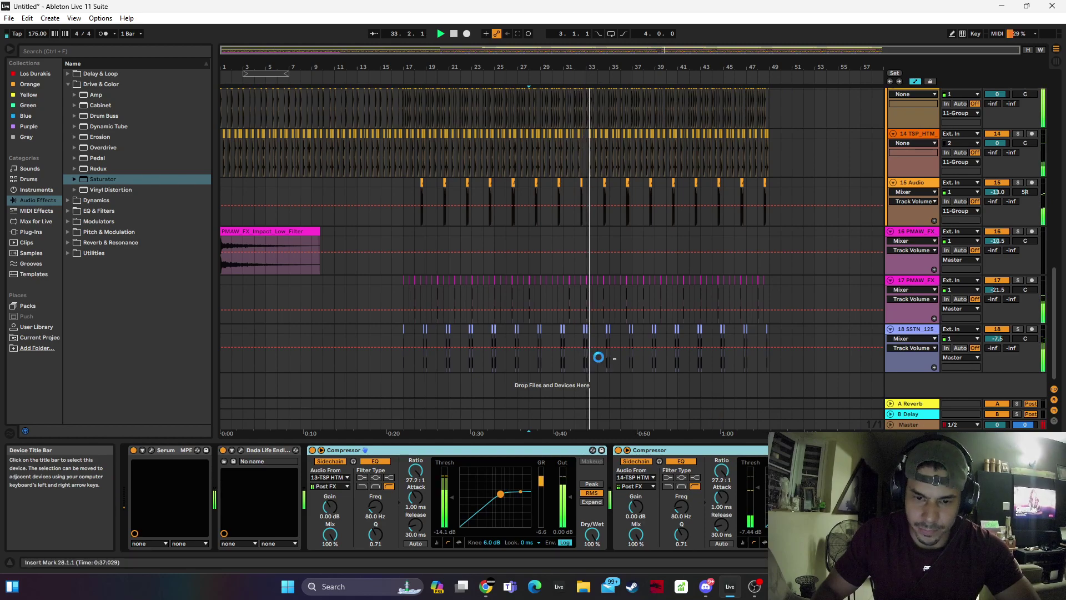
Duplicate the bass clip on beat 4 of bar 32 to fill the gap before bar 33, and play it back
drag(591, 67, 565, 145)
click(554, 330)
key(ctrl+d)
click(524, 338)
key(space)
click(489, 330)
key(space)
key(space)
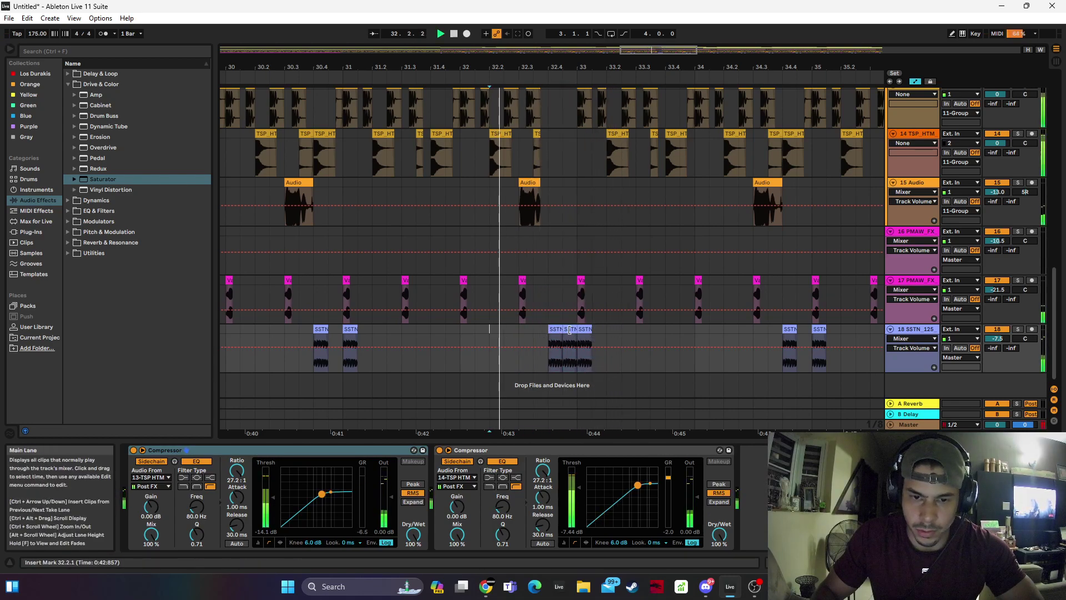
Extend the bass fill back to 32.3.3 with another copy of the clip from beat 4 of bar 32
drag(555, 330, 525, 333)
key(ctrl+d)
key(space)
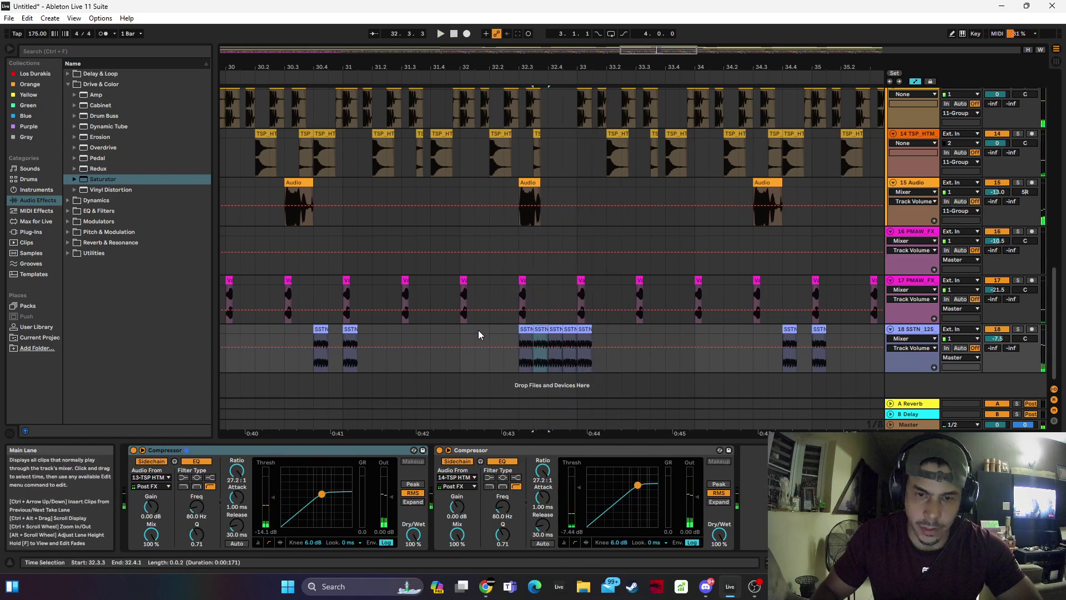
click(522, 331)
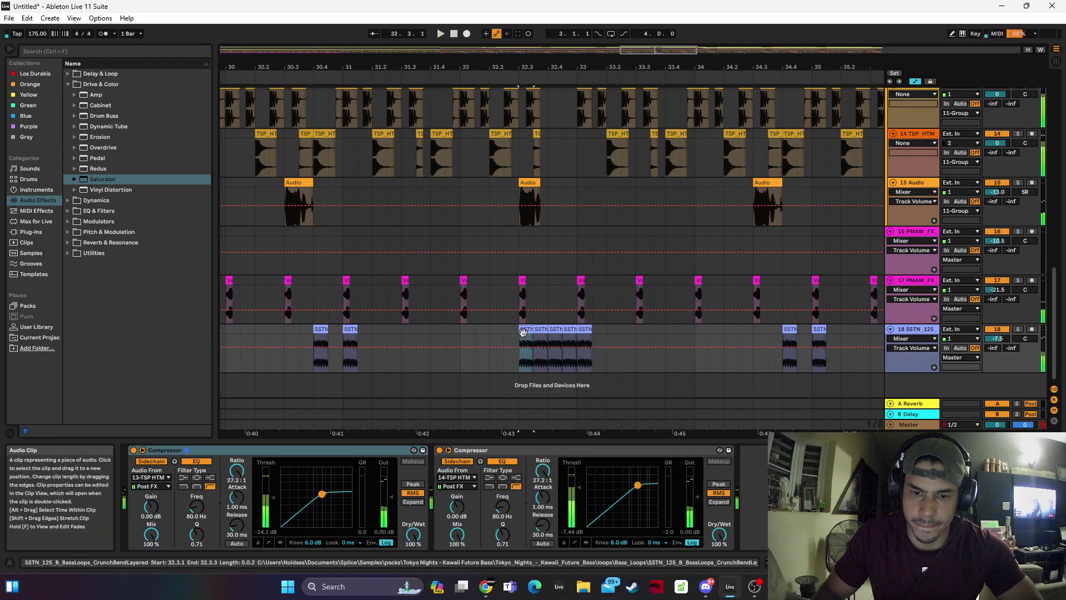
drag(522, 332, 539, 331)
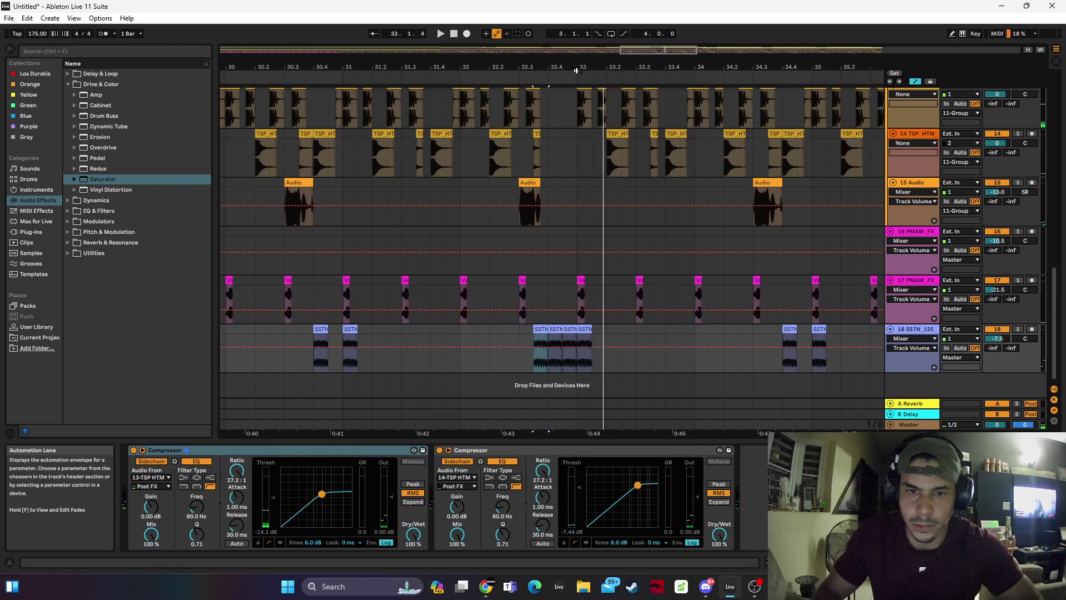
Shorten the three fill clips before bar 33 to sixteenth notes and copy one to 32.3.1
scroll(544, 331, up, 3)
mouse_move(545, 330)
mouse_down()
mouse_move(530, 330)
mouse_move(560, 330)
mouse_up()
key(space)
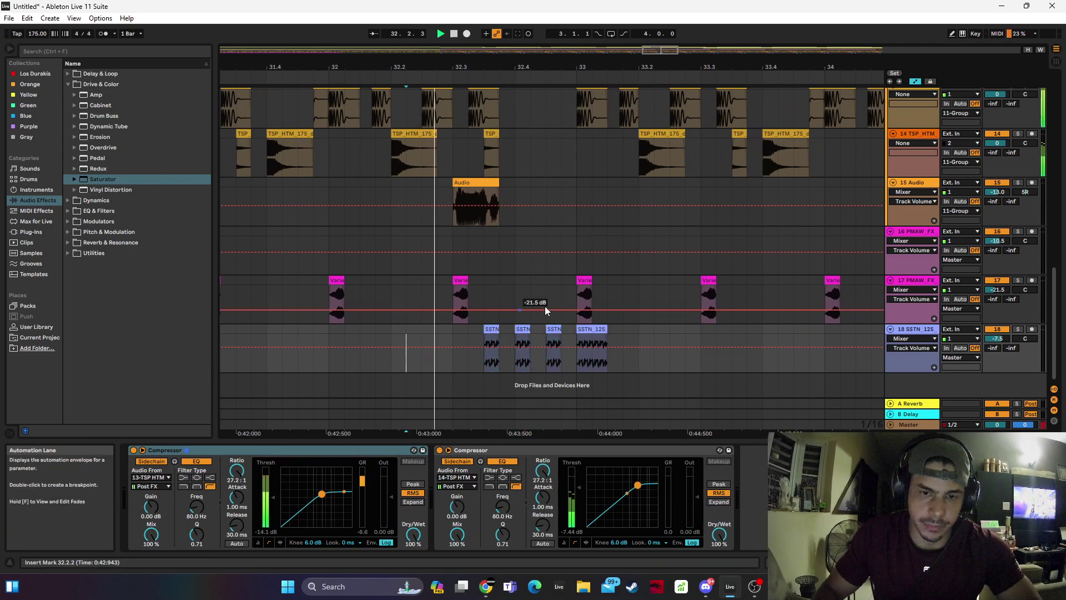
click(491, 330)
drag(491, 331, 460, 331)
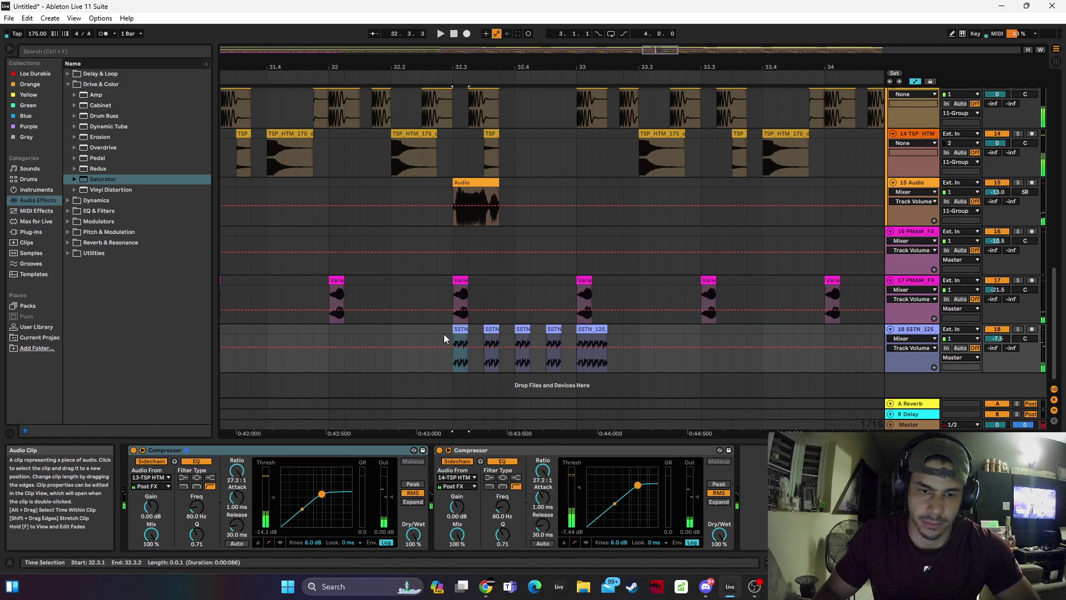
click(423, 334)
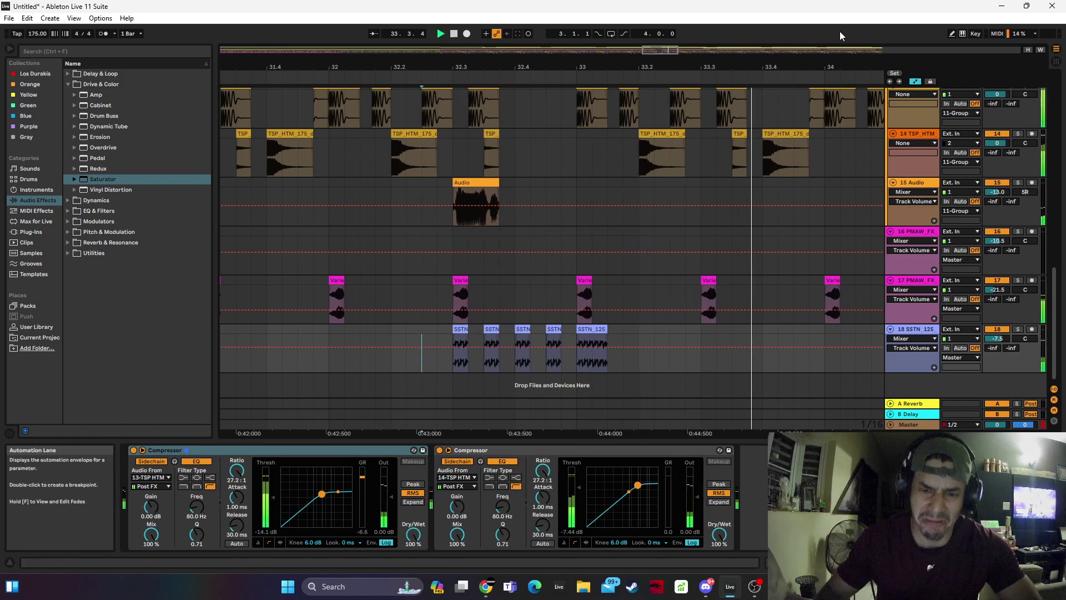
Copy the bass fill from bar 32 to 36.3.1 and delete the leftover clip at 36.4.2
drag(569, 67, 544, 28)
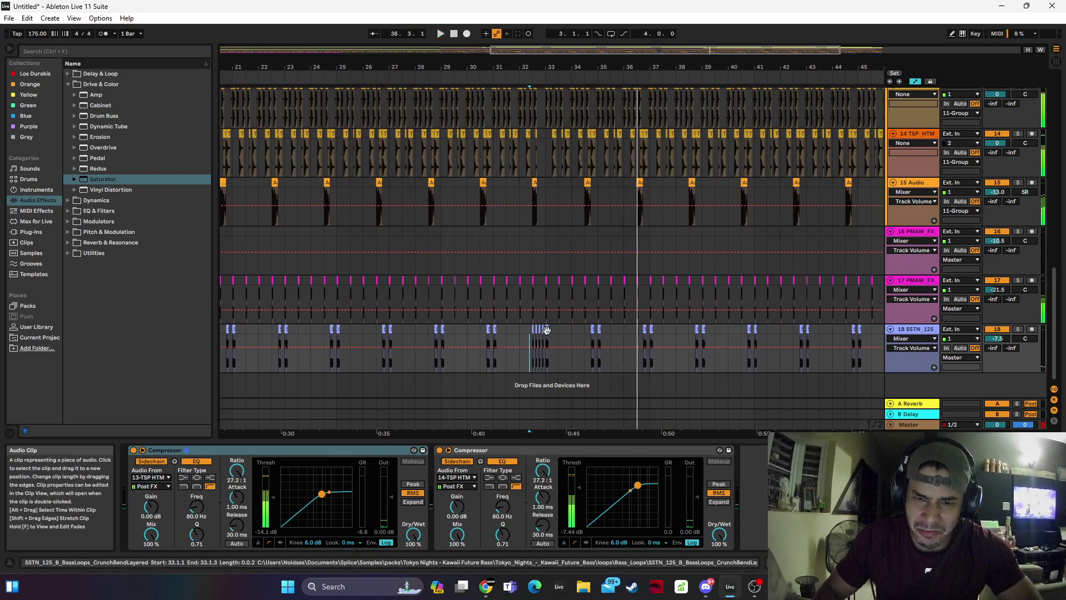
key(space)
drag(546, 331, 637, 347)
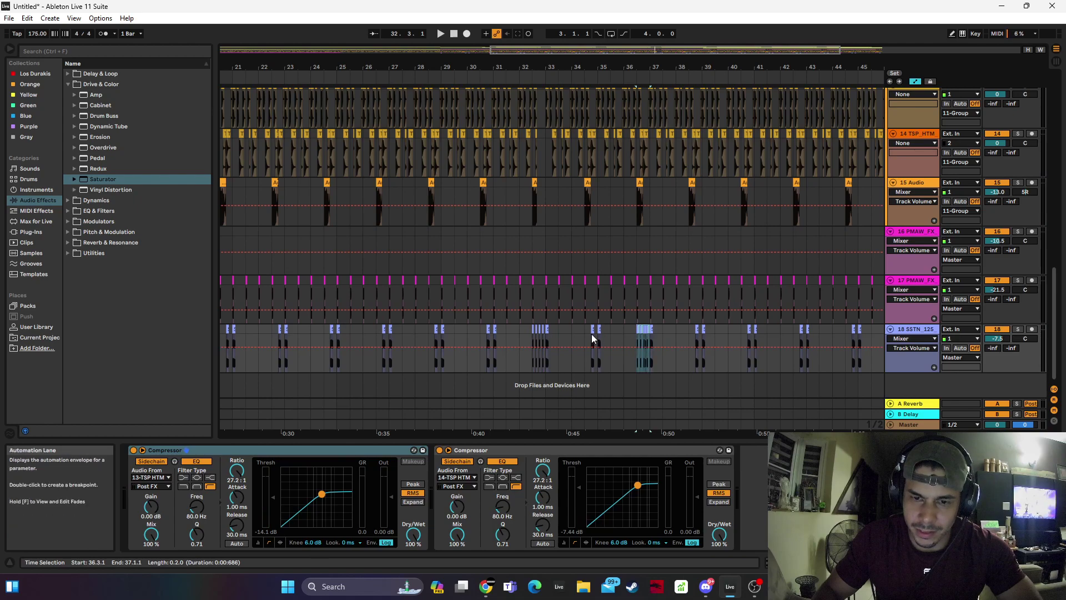
drag(654, 67, 669, 149)
click(626, 328)
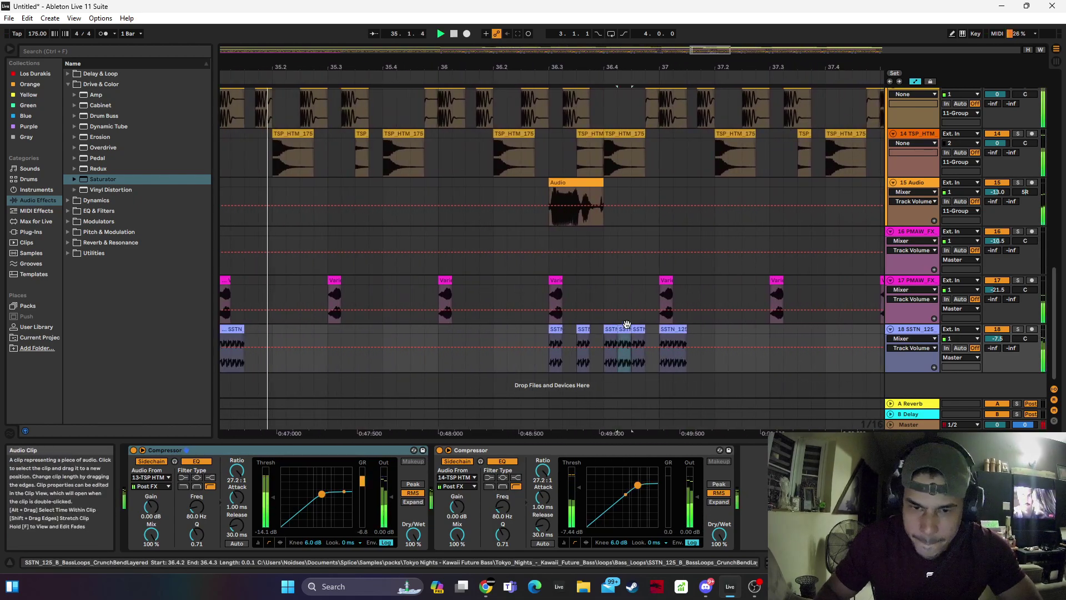
key(Delete)
drag(654, 68, 654, 26)
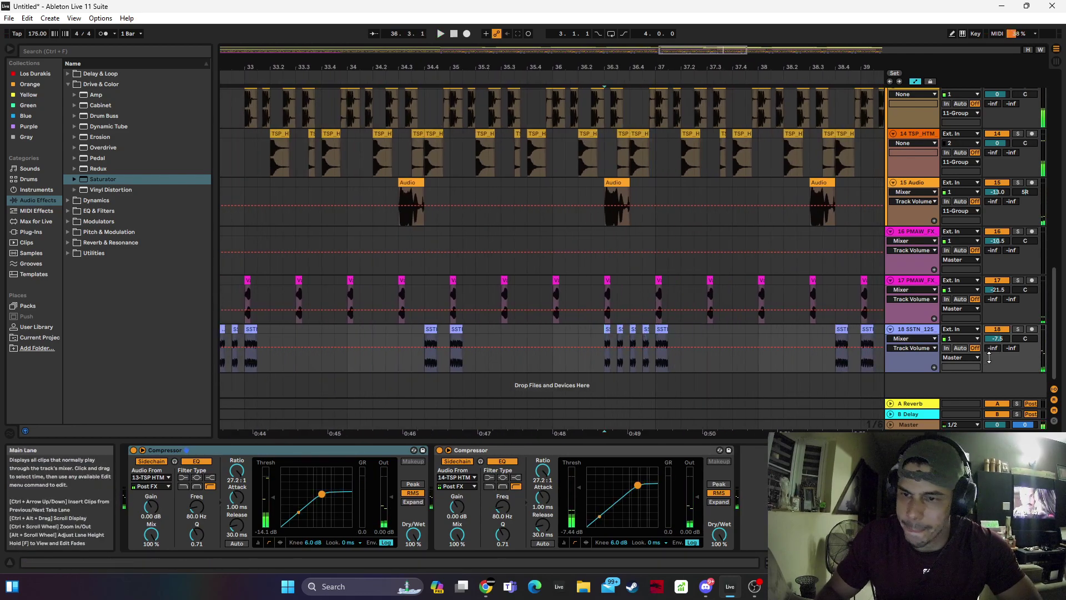
Solo track 18 and play the chopped bass fill in bar 32
click(1018, 329)
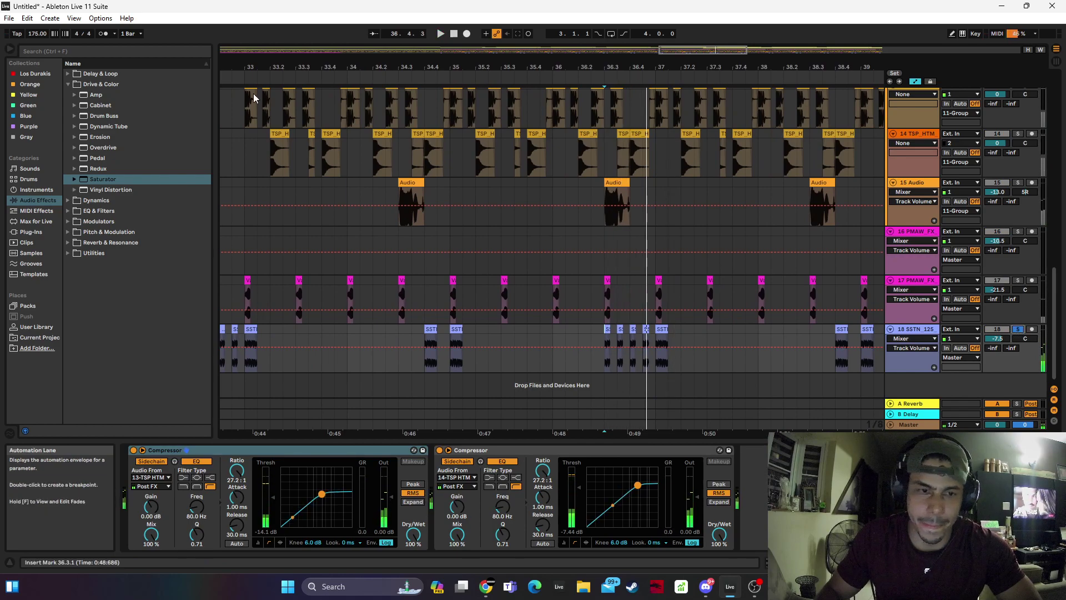
drag(389, 68, 631, 70)
click(434, 329)
key(space)
key(space)
key(space)
Transpose the four short fill clips in bar 32 to -2 semitones and unsolo track 18
click(437, 350)
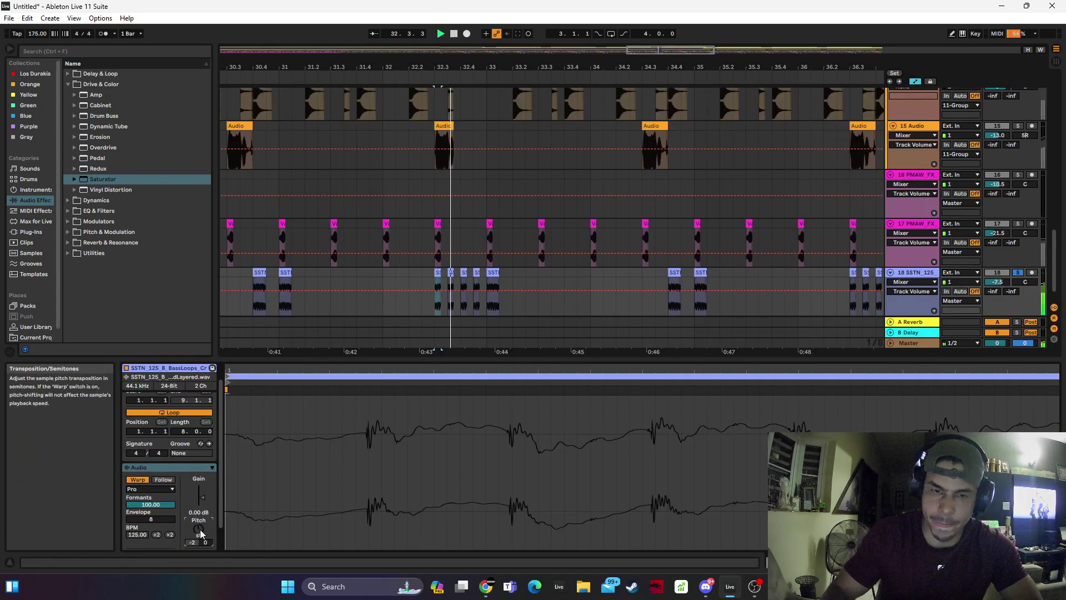
click(437, 273)
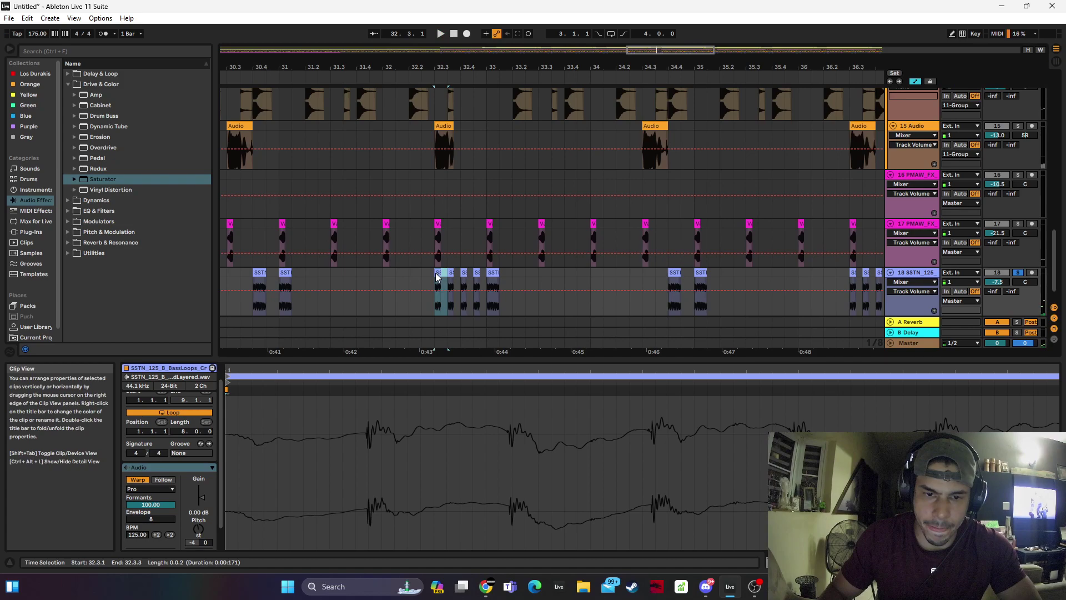
key(Right)
key(Right)
key(Right)
click(1019, 273)
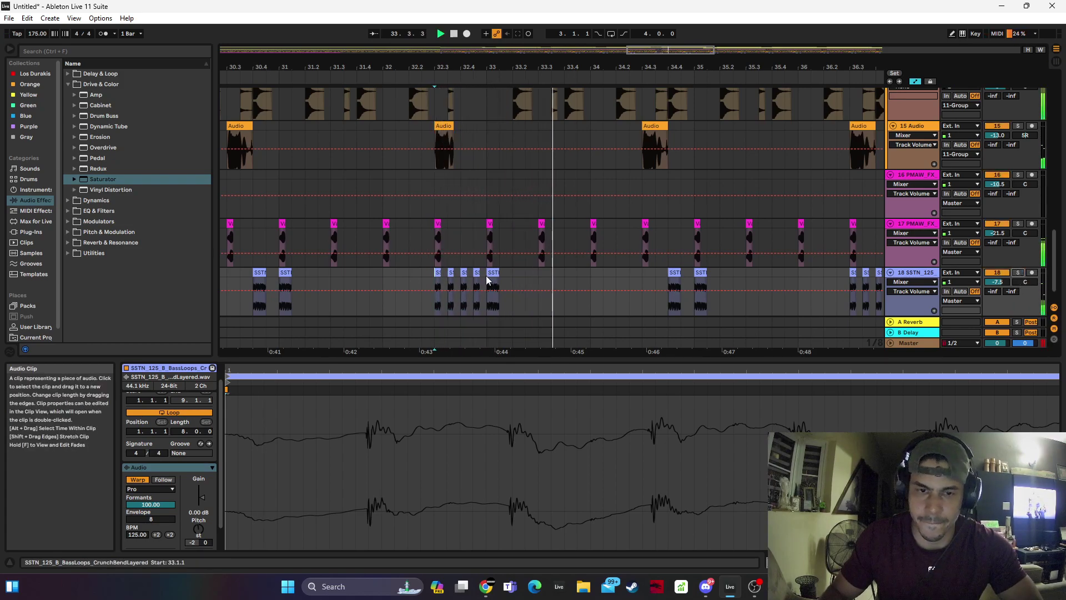
Replace the fill at 36.3.1 with a copy of the four transposed clips from bar 32, and play it back
drag(488, 272, 441, 279)
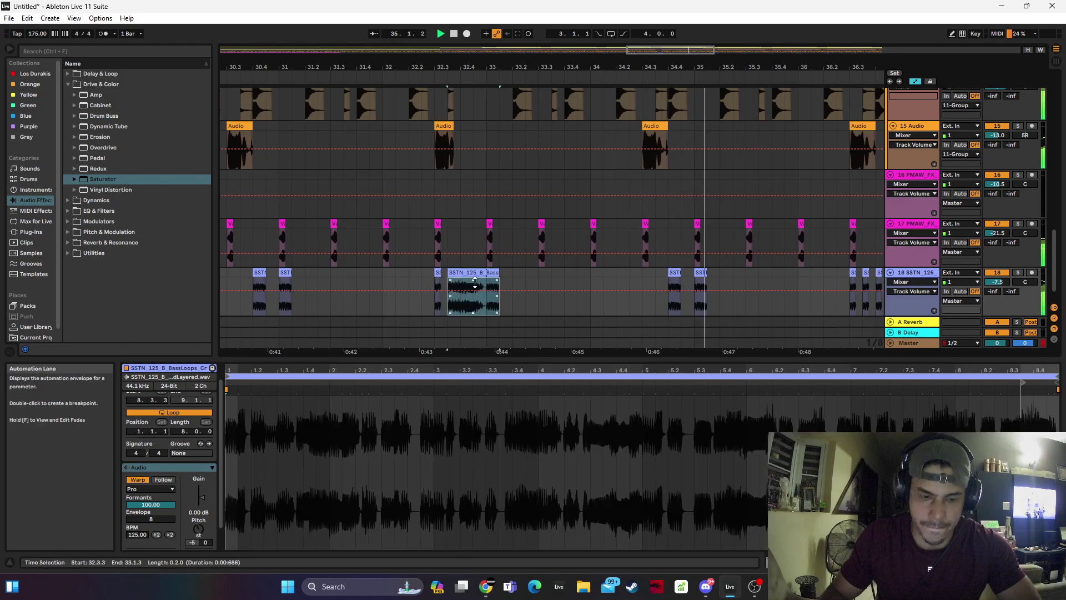
key(ctrl+y)
click(438, 273)
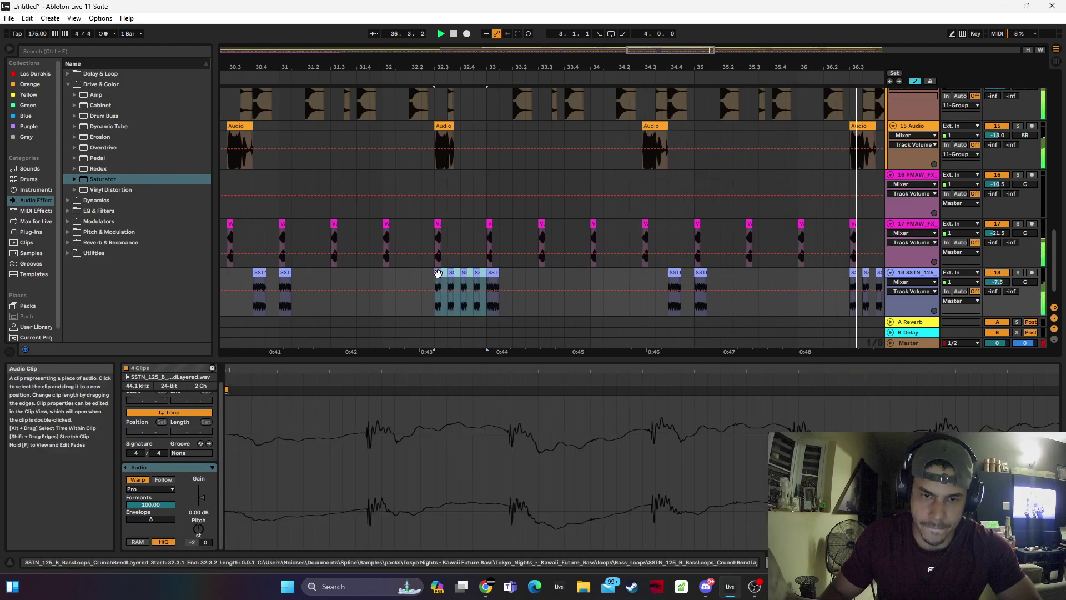
drag(439, 273, 853, 300)
click(831, 282)
key(space)
drag(515, 66, 617, 42)
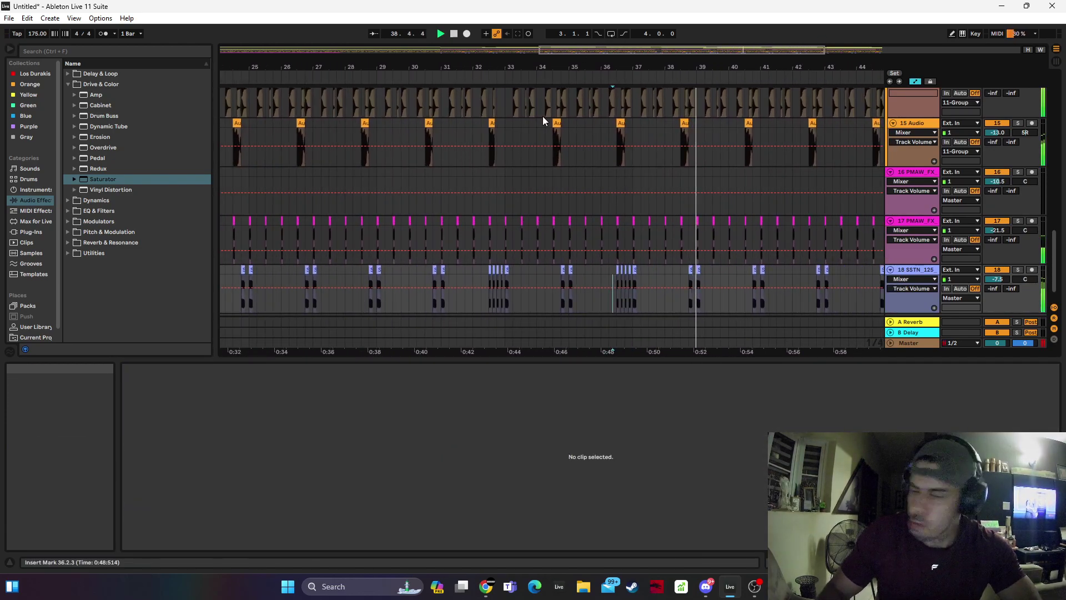
Duplicate track 18's bass pattern from bars 33 to 37 three times, up to bar 49
click(353, 283)
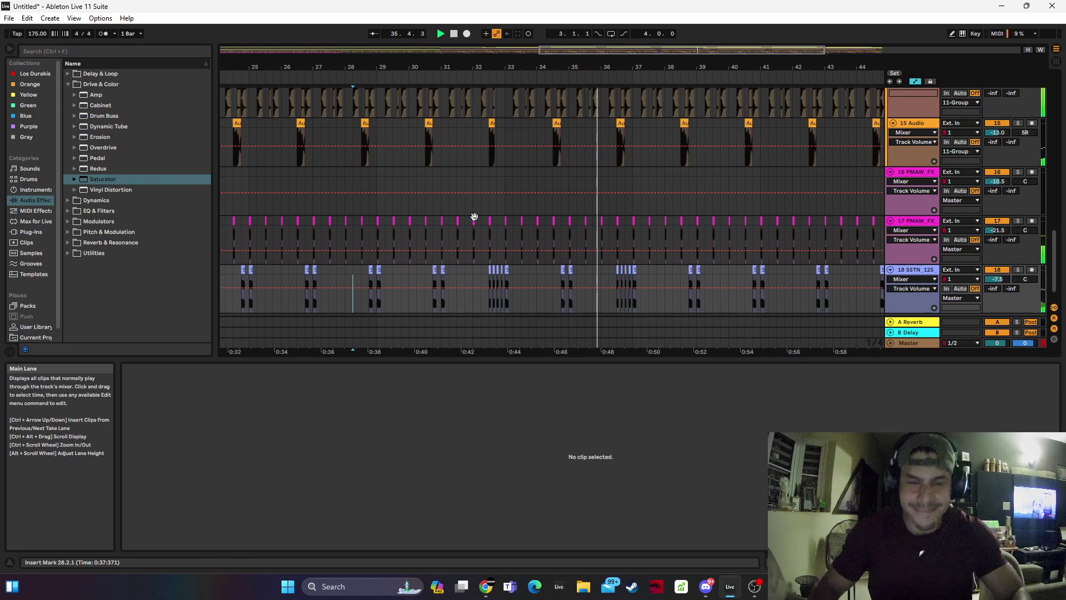
click(506, 269)
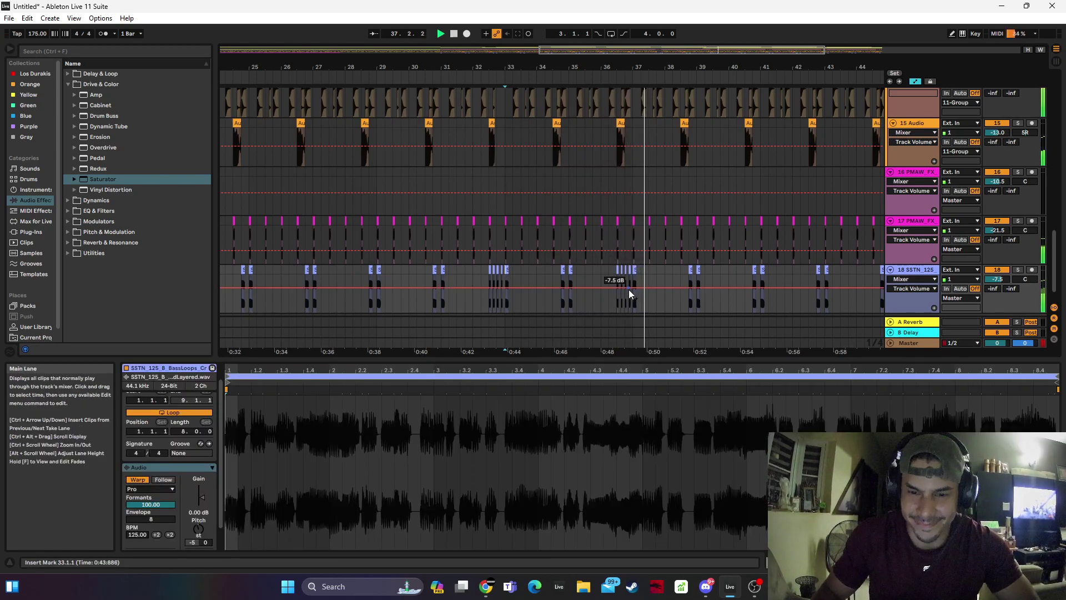
shift+click(633, 275)
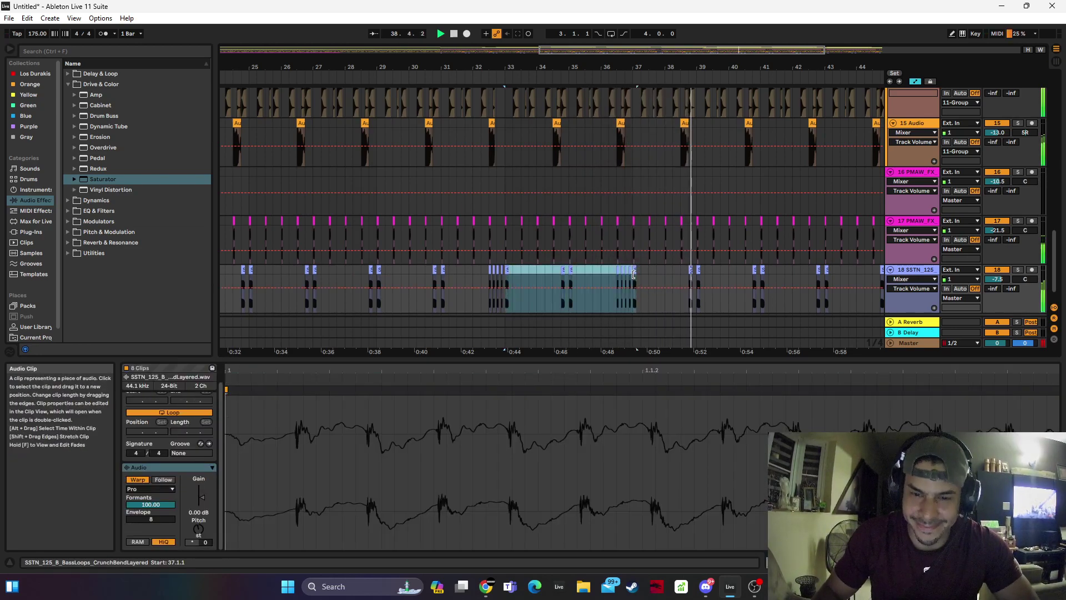
click(634, 274)
drag(634, 276, 500, 273)
key(ctrl+d)
key(ctrl+d)
key(ctrl+d)
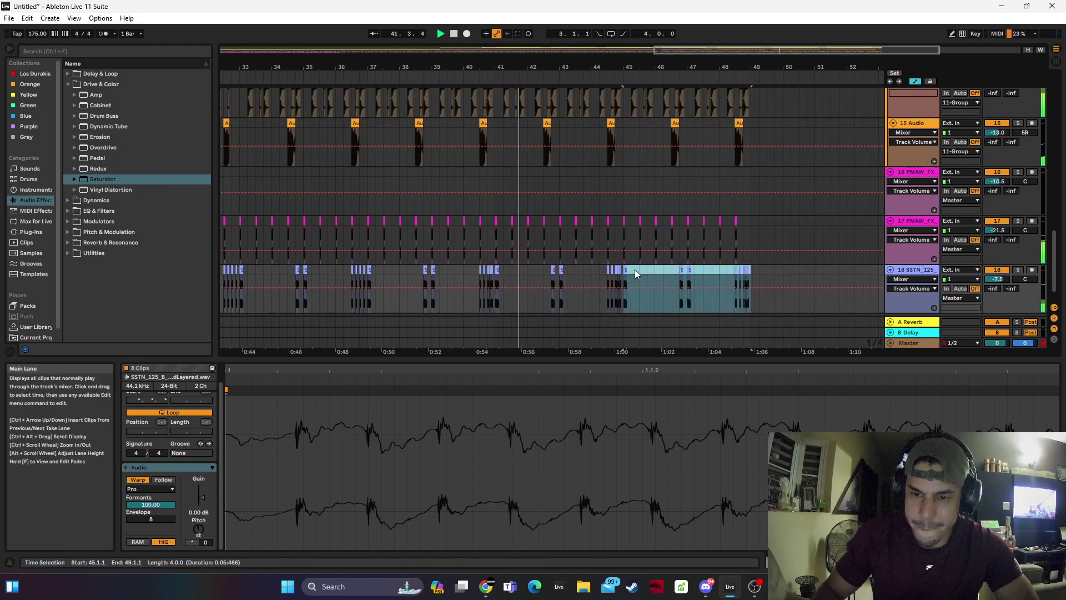
Play the bass fill in bar 40 and delete track 18's clips from 39.1.1 to 49.3.1
drag(416, 276, 807, 282)
key(space)
click(479, 271)
key(space)
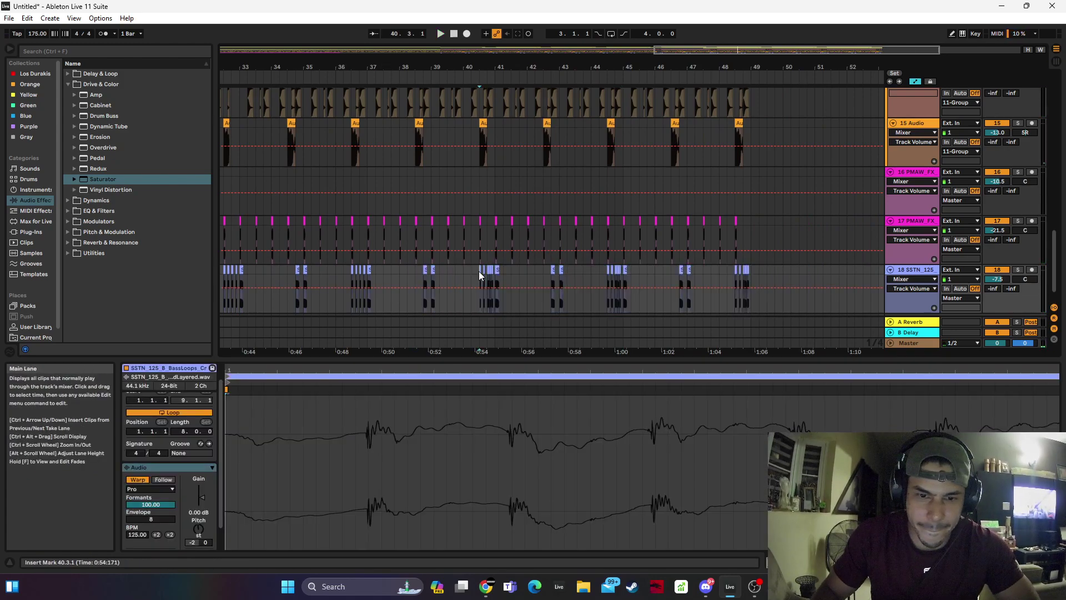
click(437, 275)
shift+click(768, 271)
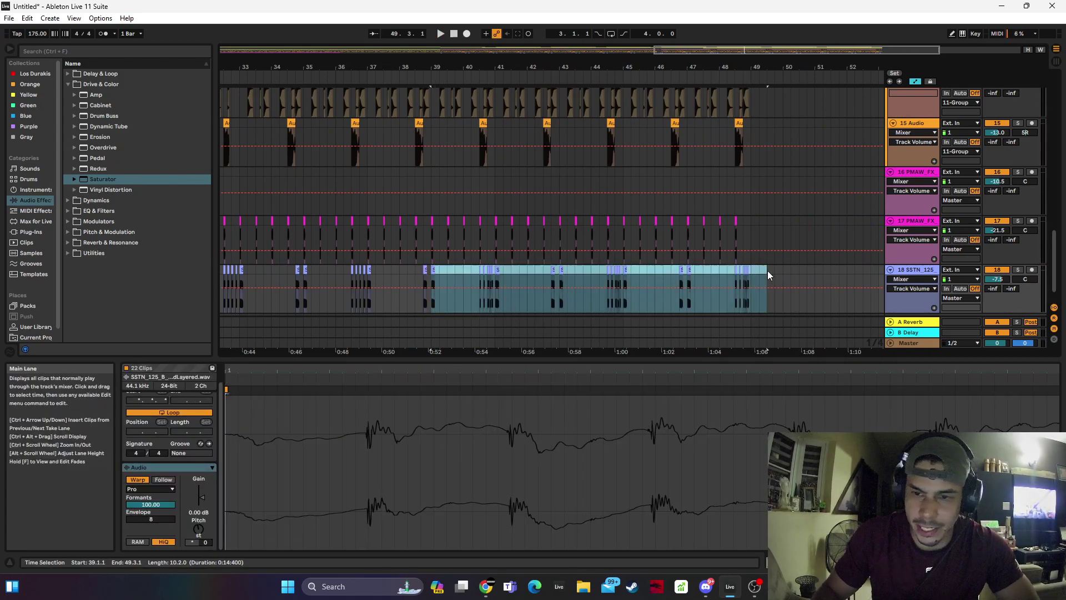
key(Delete)
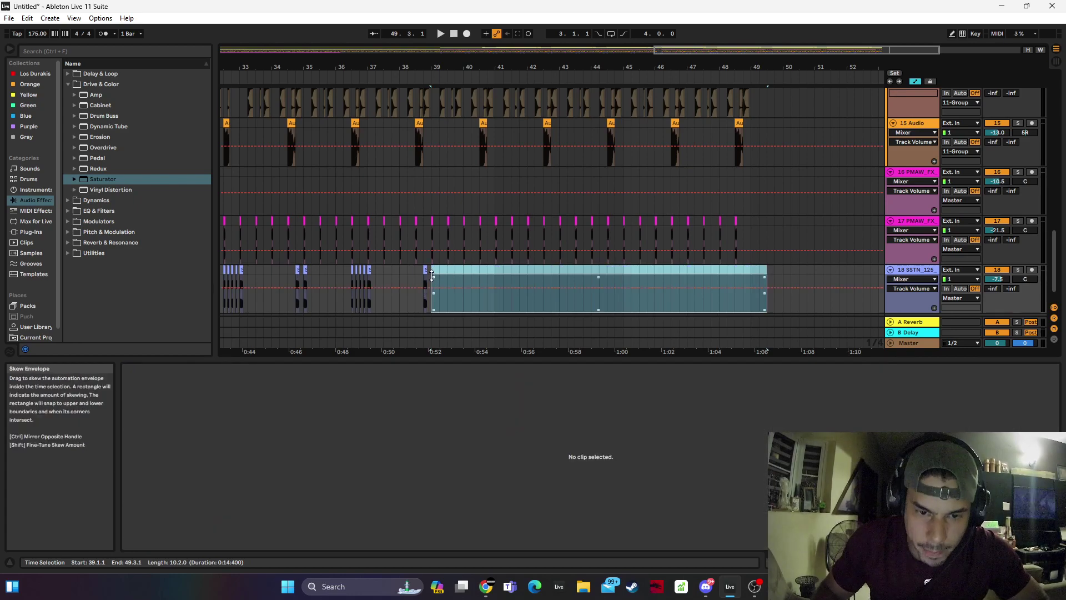
Select track 18's bass pattern from bar 33 to bar 37 and duplicate it three times, filling up to bar 49
drag(433, 272, 384, 279)
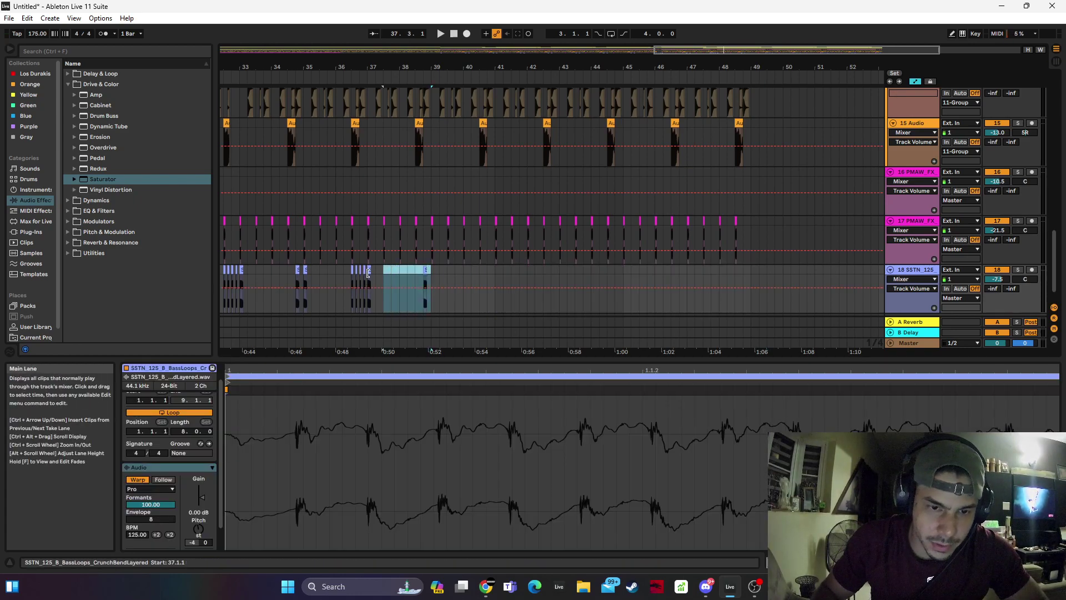
click(368, 273)
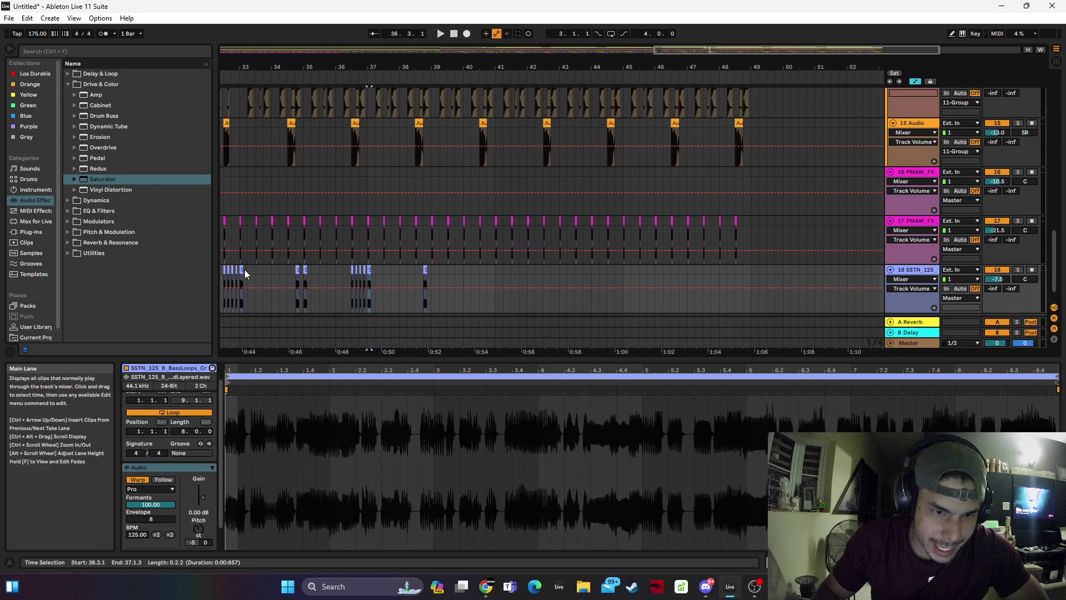
click(244, 271)
scroll(411, 285, down, 1)
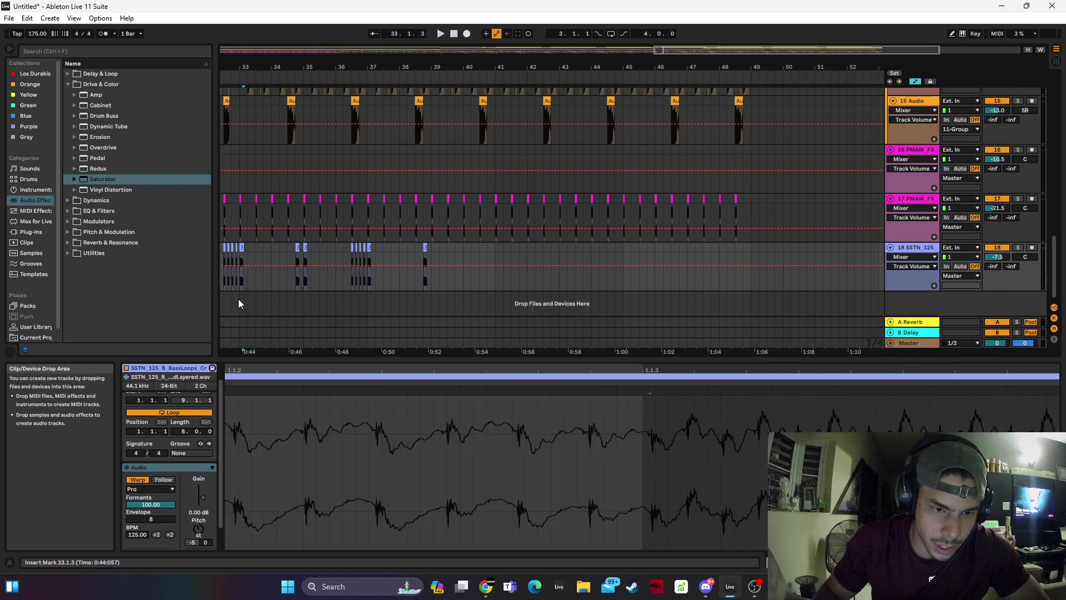
drag(239, 280, 369, 245)
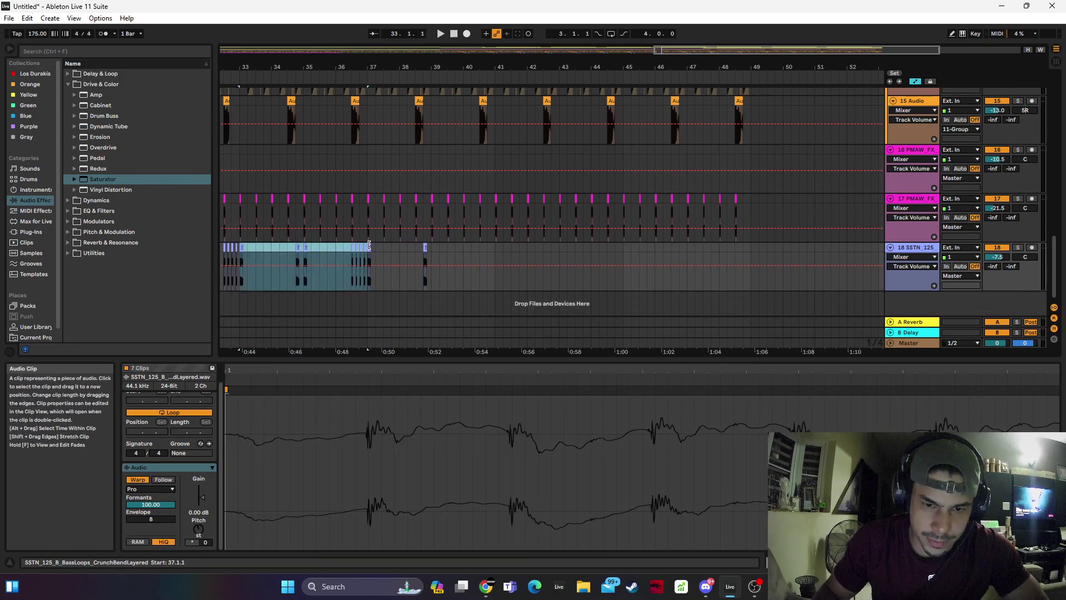
key(ctrl+d)
key(ctrl+d)
key(ctrl+d)
scroll(389, 261, left, 5)
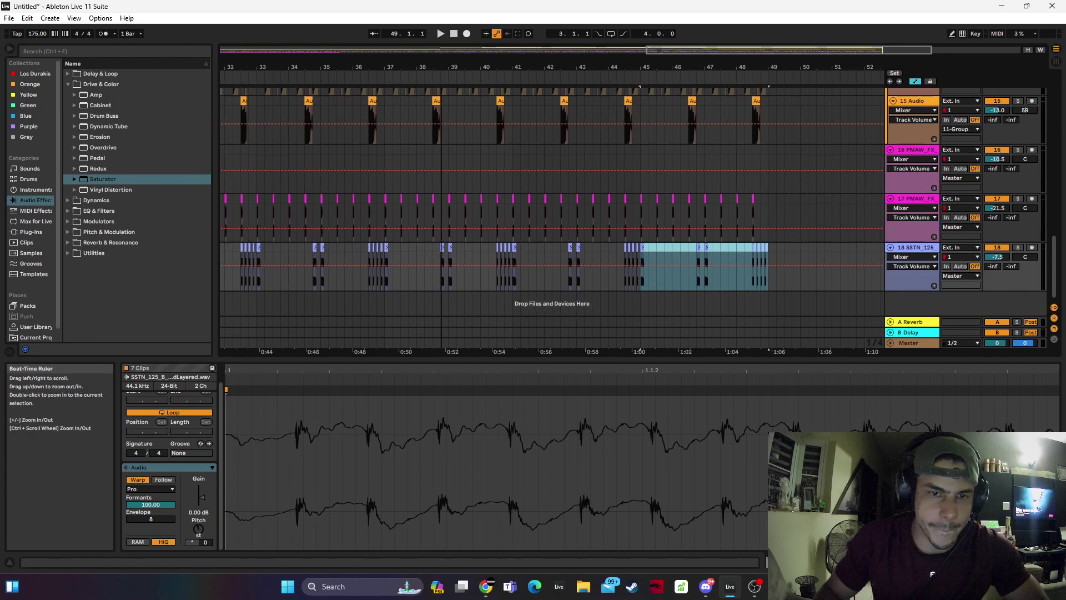
Play the arrangement from the start and delete the short clip at the beginning of track 3
click(439, 248)
scroll(466, 183, up, 5)
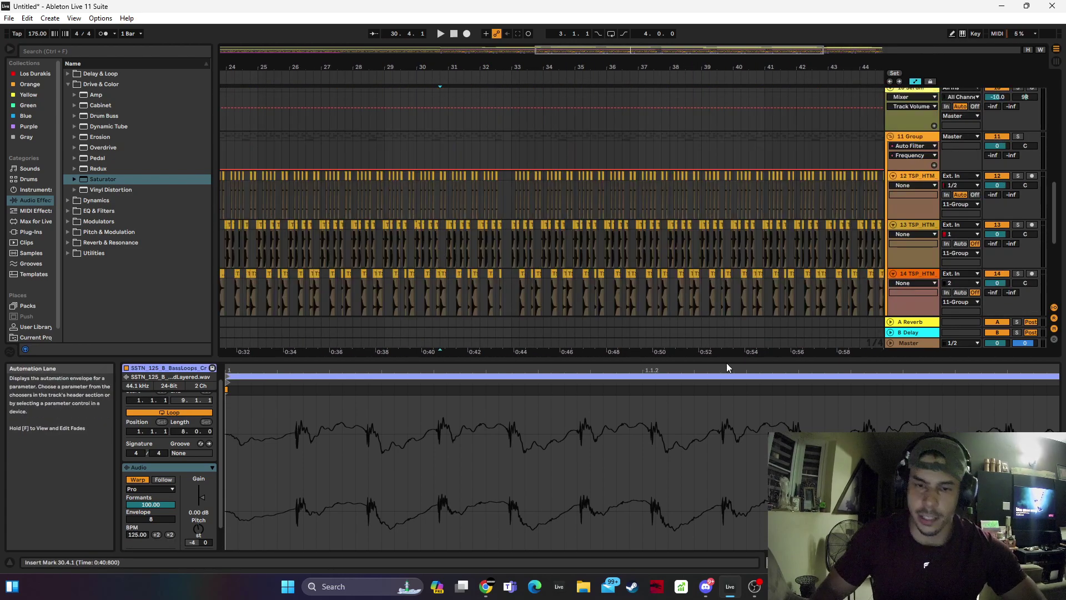
ctrl+scroll(644, 144, down, 5)
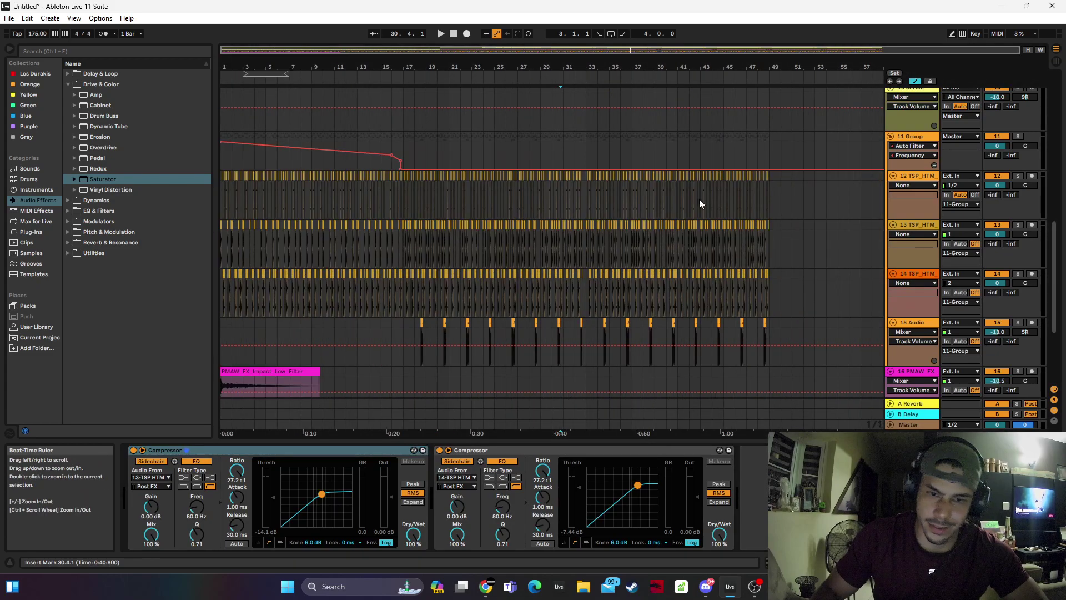
scroll(781, 322, down, 4)
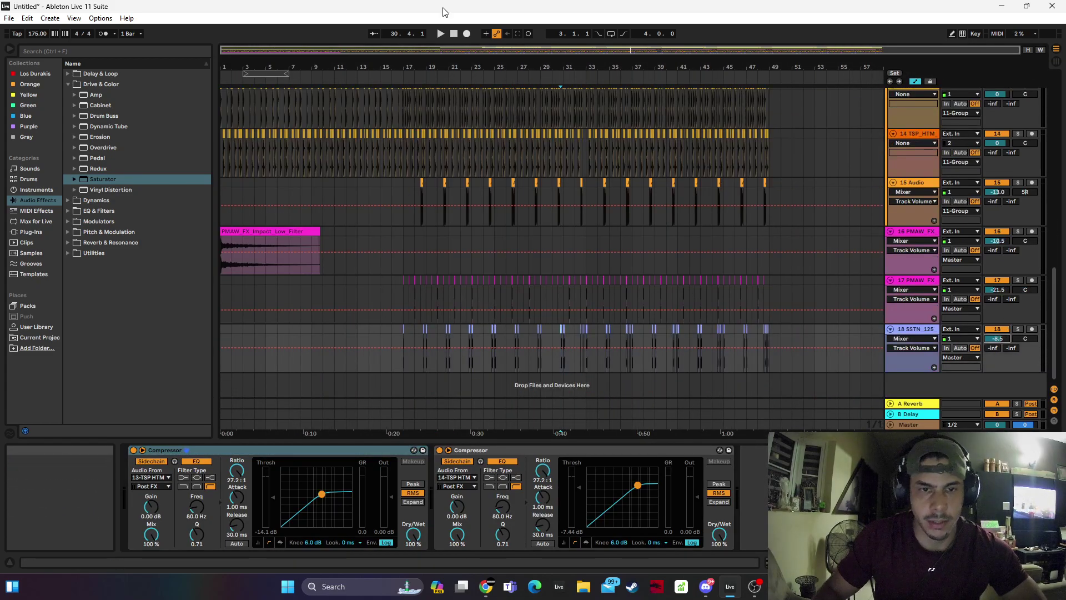
click(453, 35)
key(space)
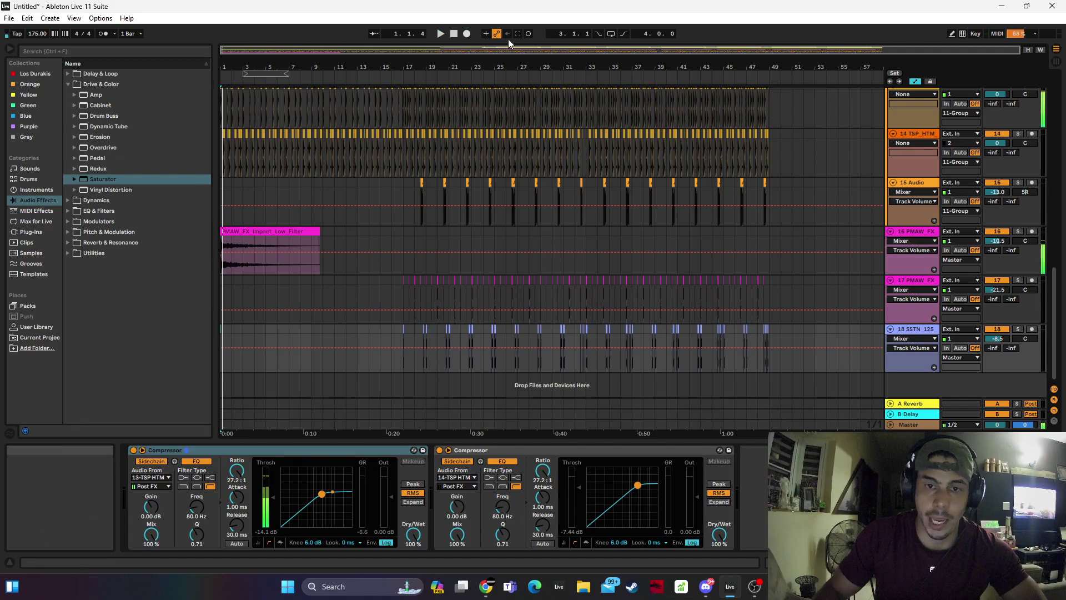
scroll(405, 192, up, 10)
scroll(405, 175, down, 10)
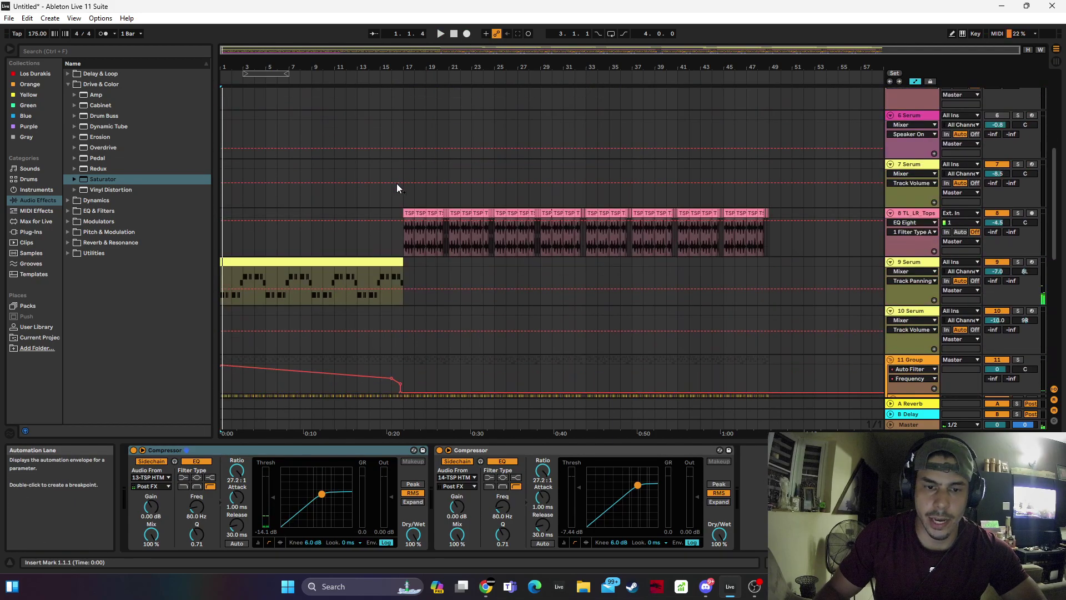
scroll(392, 189, up, 5)
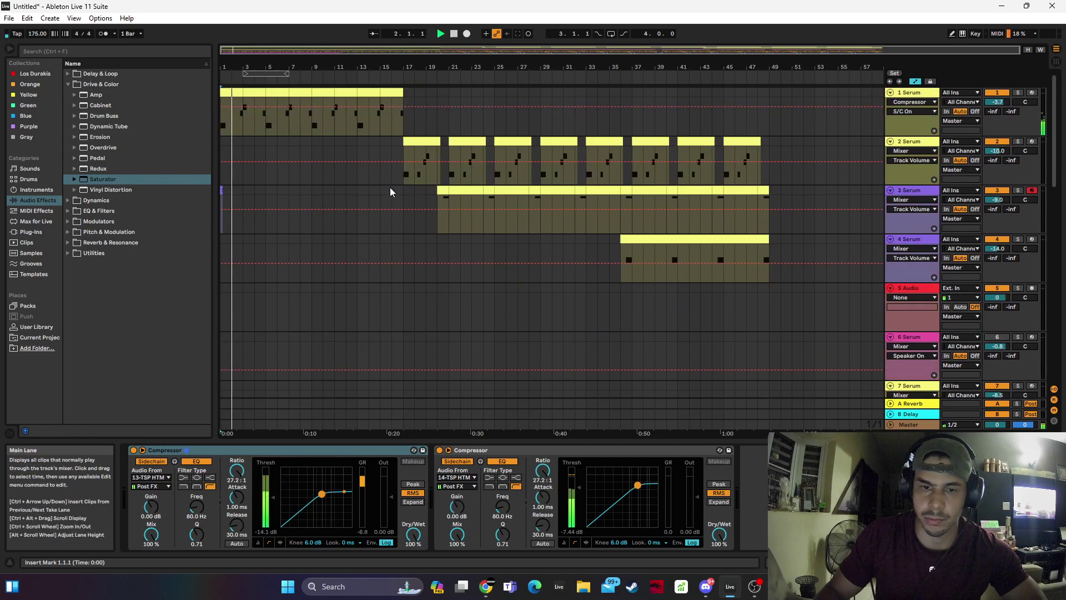
click(220, 190)
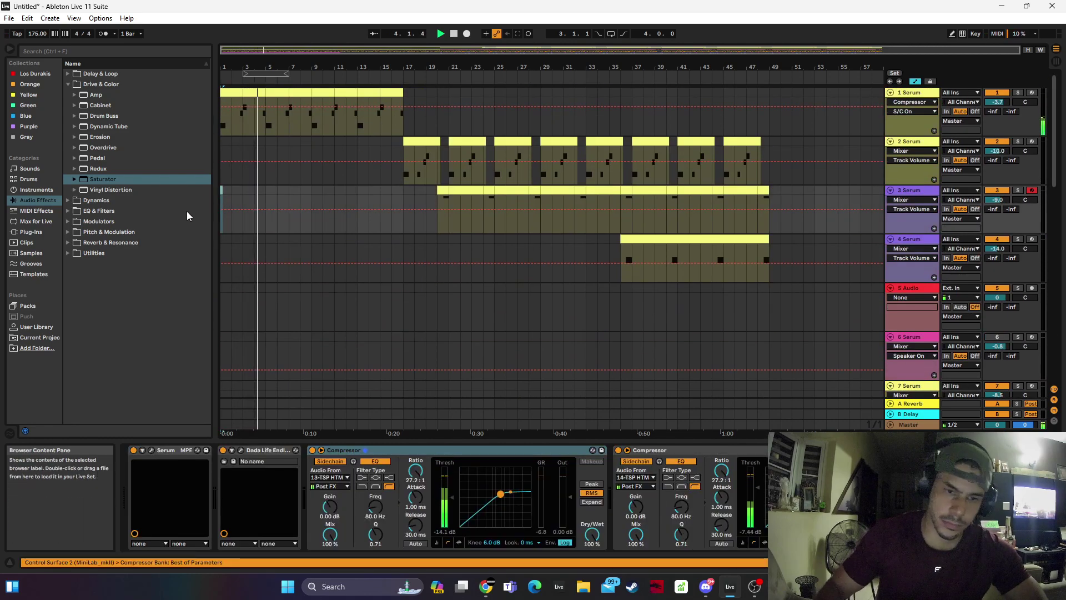
scroll(240, 274, down, 4)
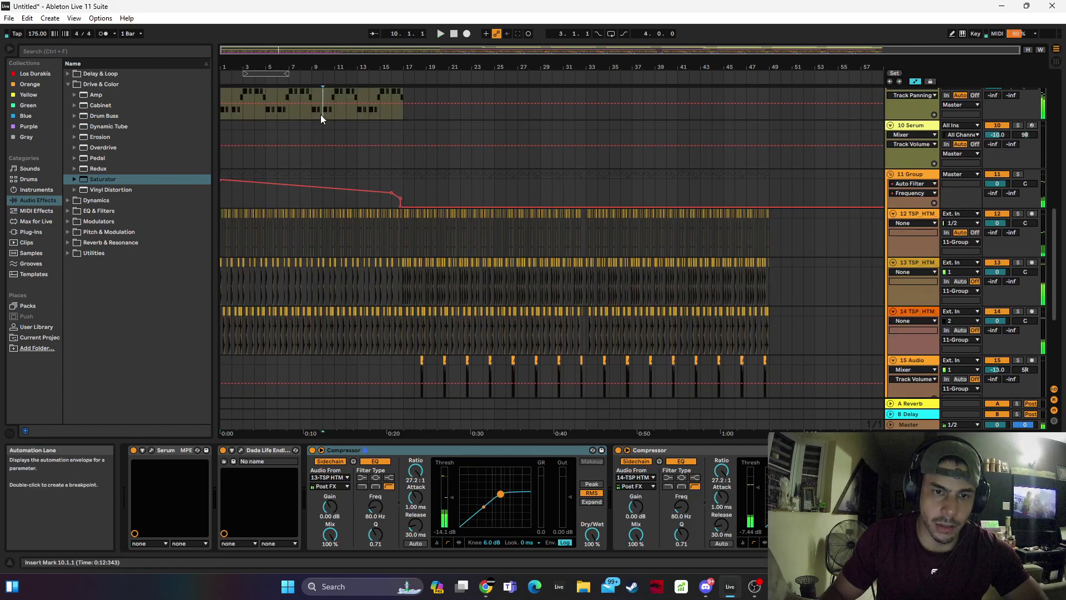
Copy the Dada Life Endless Smile effect from a Serum track onto the 11 Group after its Auto Filter, and play from bar 1
click(321, 114)
scroll(371, 319, down, 5)
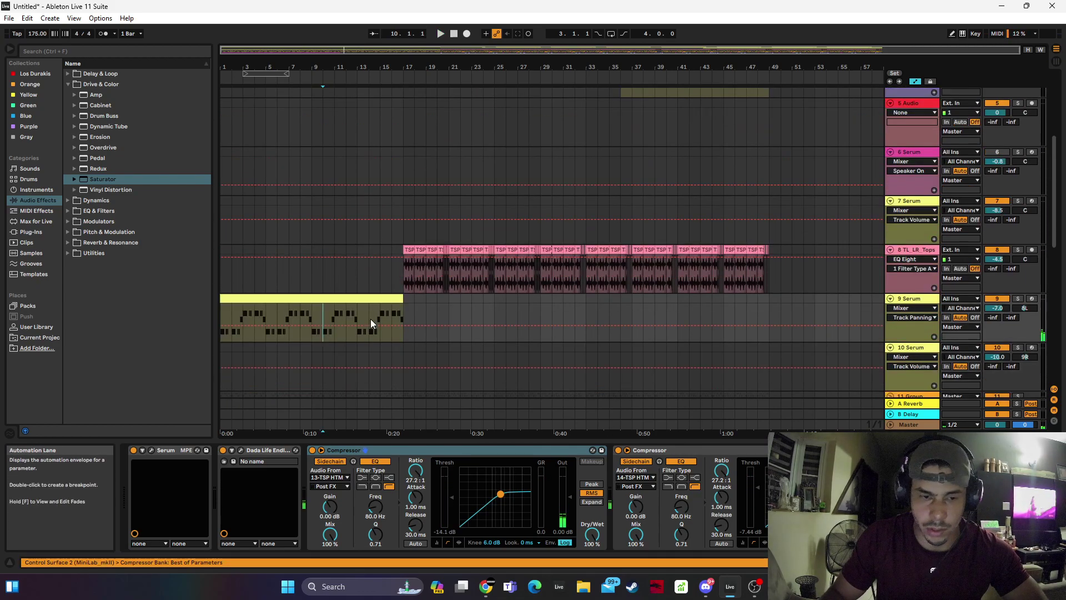
scroll(333, 360, up, 5)
scroll(291, 403, down, 2)
click(281, 449)
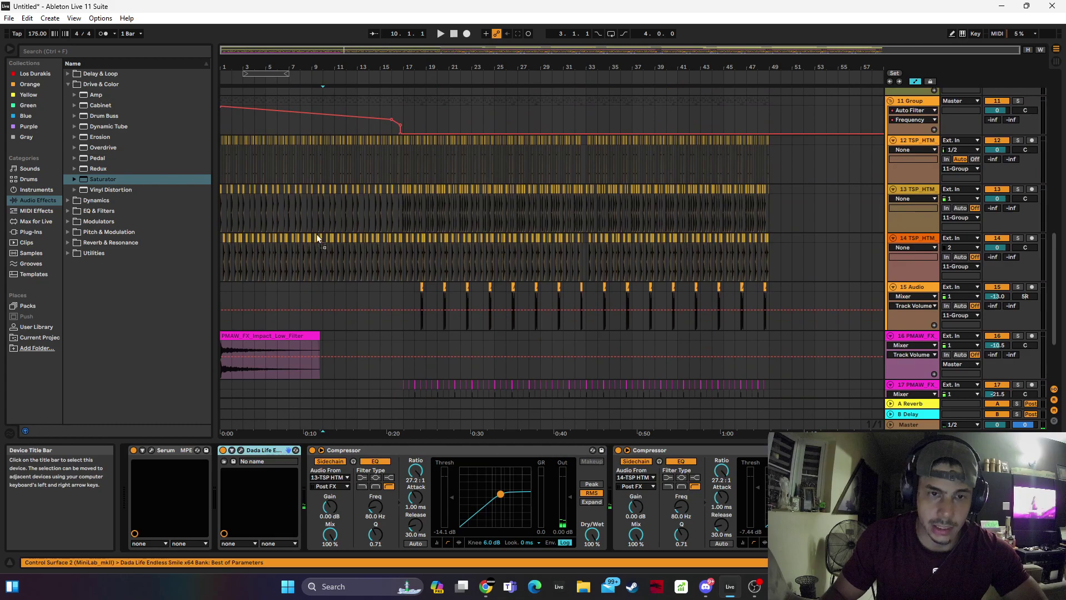
scroll(266, 103, up, 1)
click(225, 131)
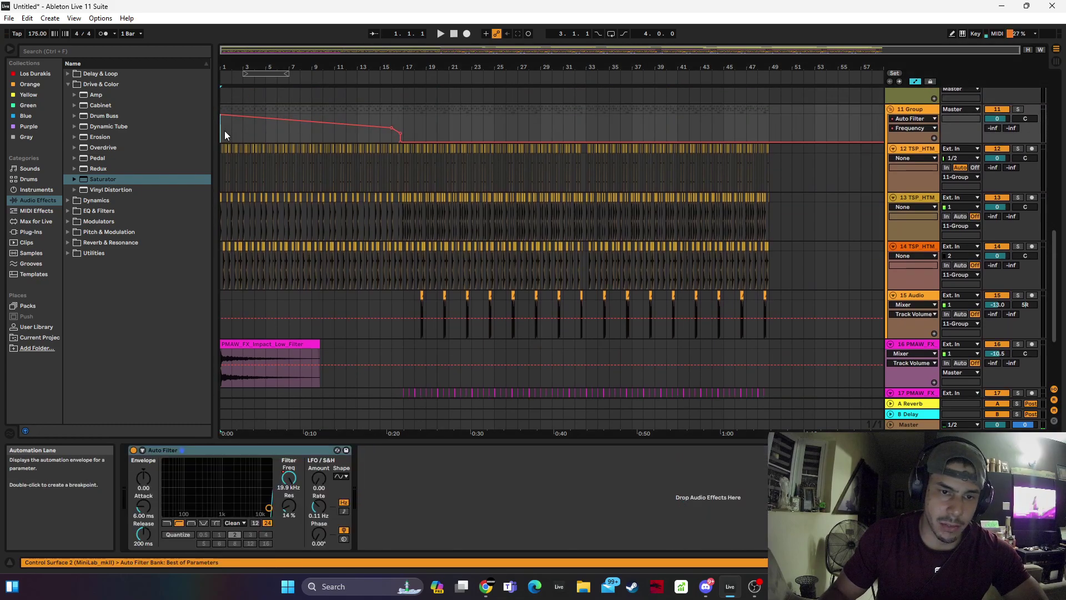
scroll(230, 141, up, 3)
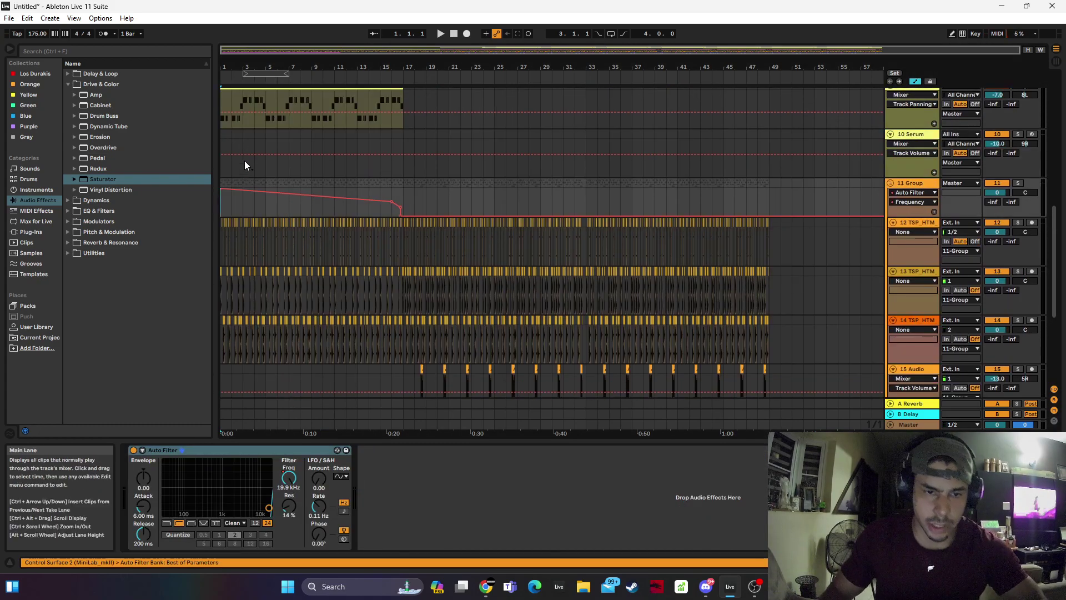
click(253, 167)
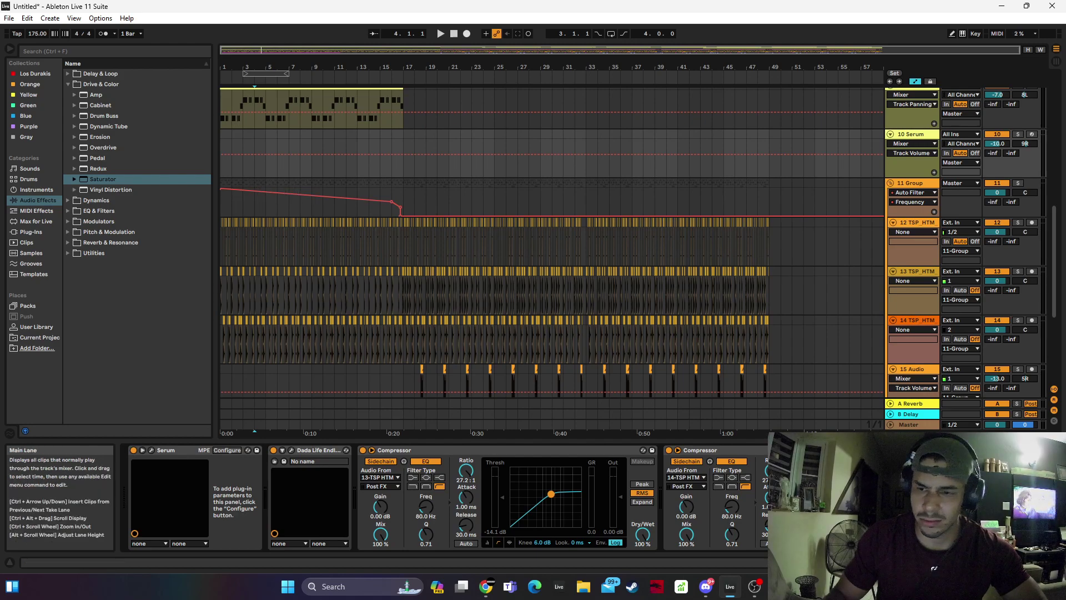
click(222, 205)
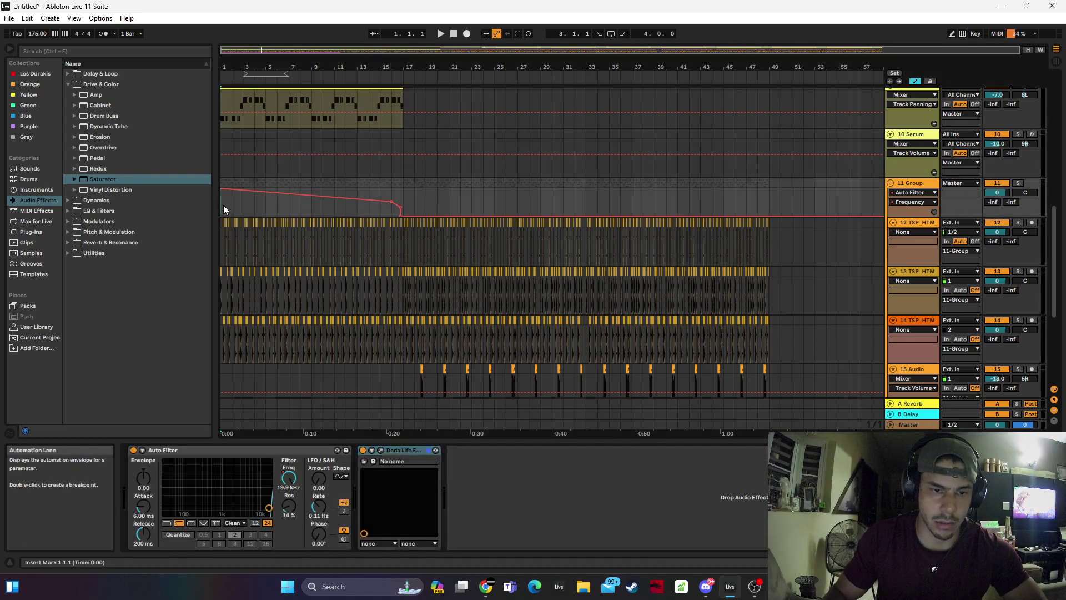
key(space)
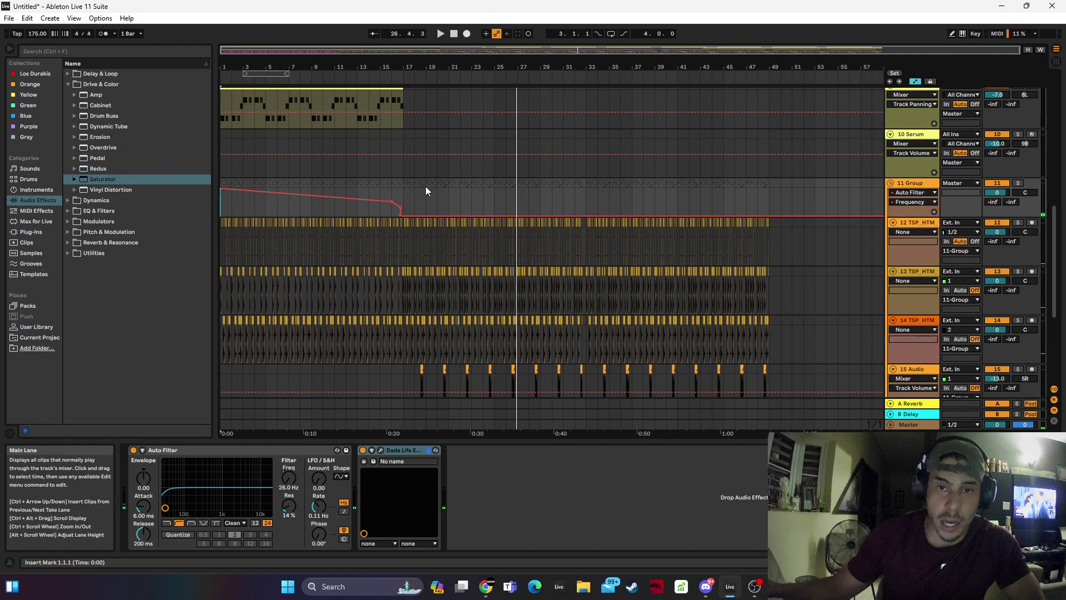
Duplicate track 16 with the low impact and delete the copied clip from the new track 17
scroll(305, 186, down, 3)
scroll(311, 211, down, 1)
click(905, 231)
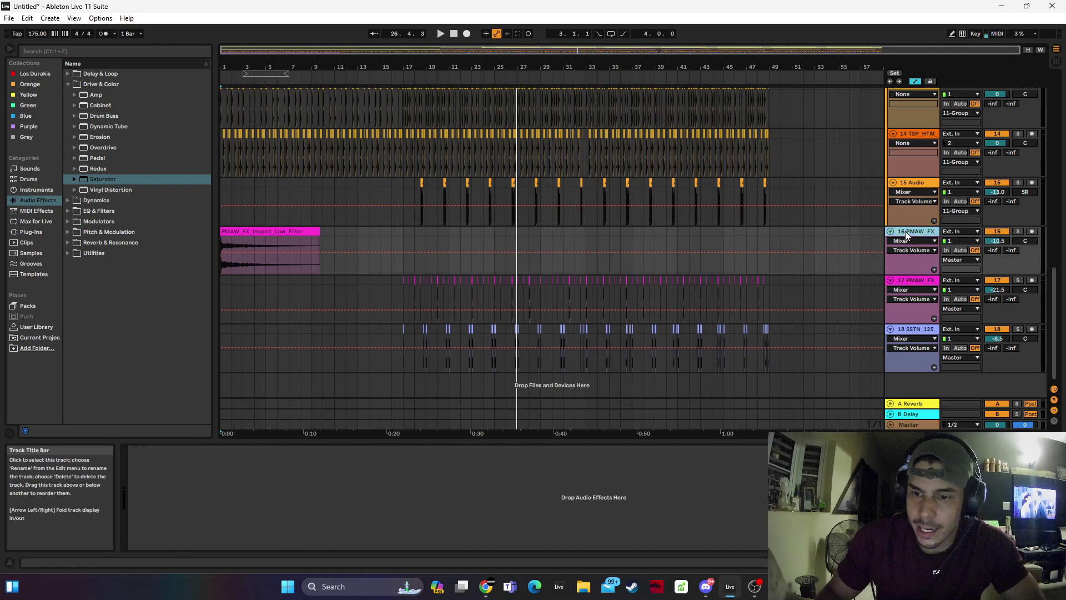
key(ctrl+d)
click(297, 284)
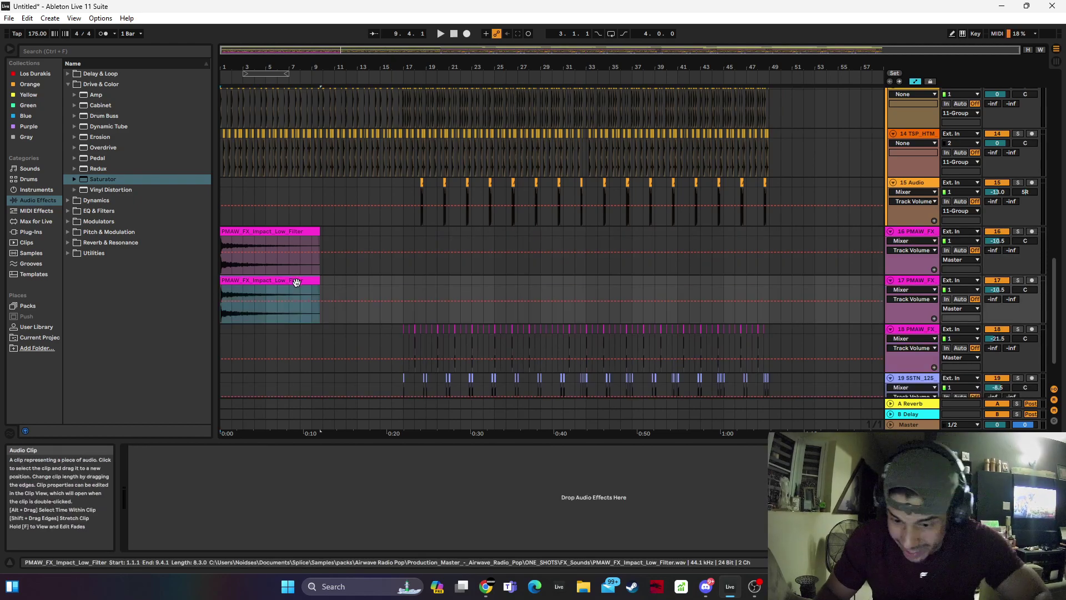
Switch to Splice, search for "impact", preview the sounds and add KSHMR_Impact_with_Sweep_05.wav to the library
click(779, 586)
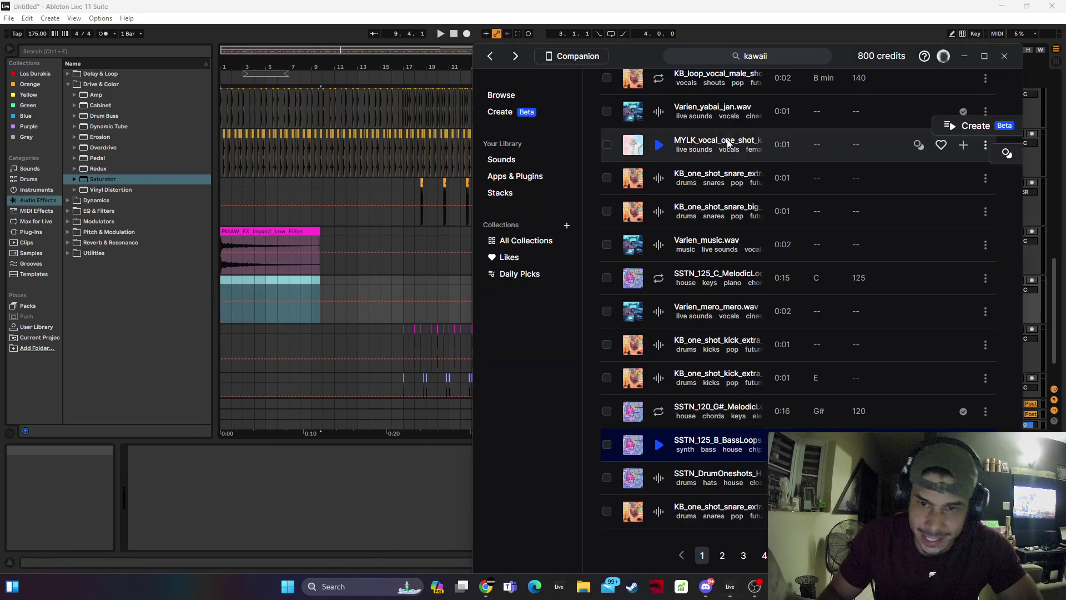
click(775, 55)
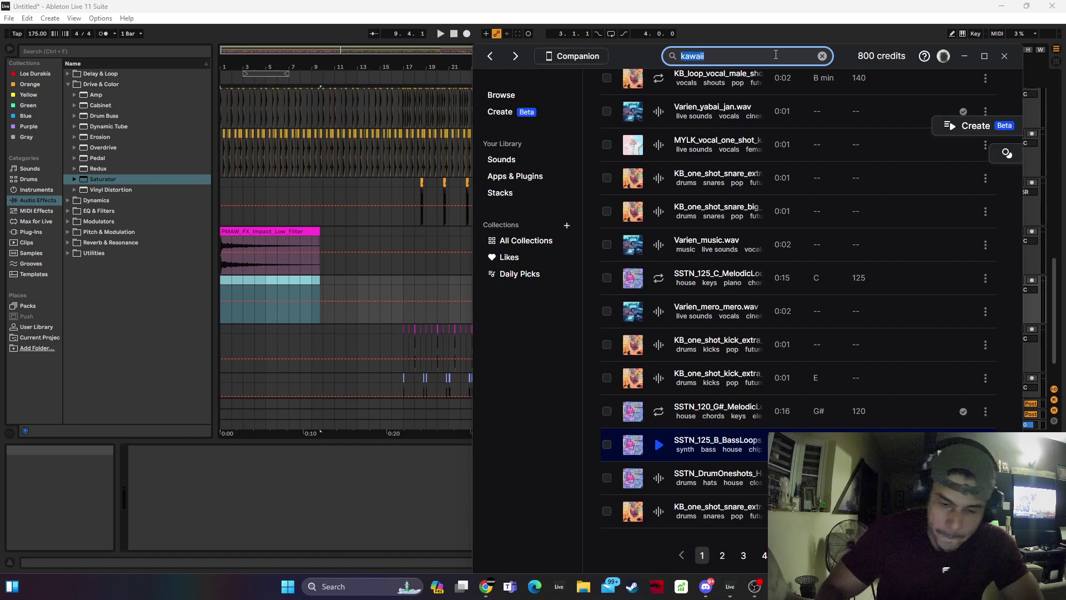
text(t)
key(Return)
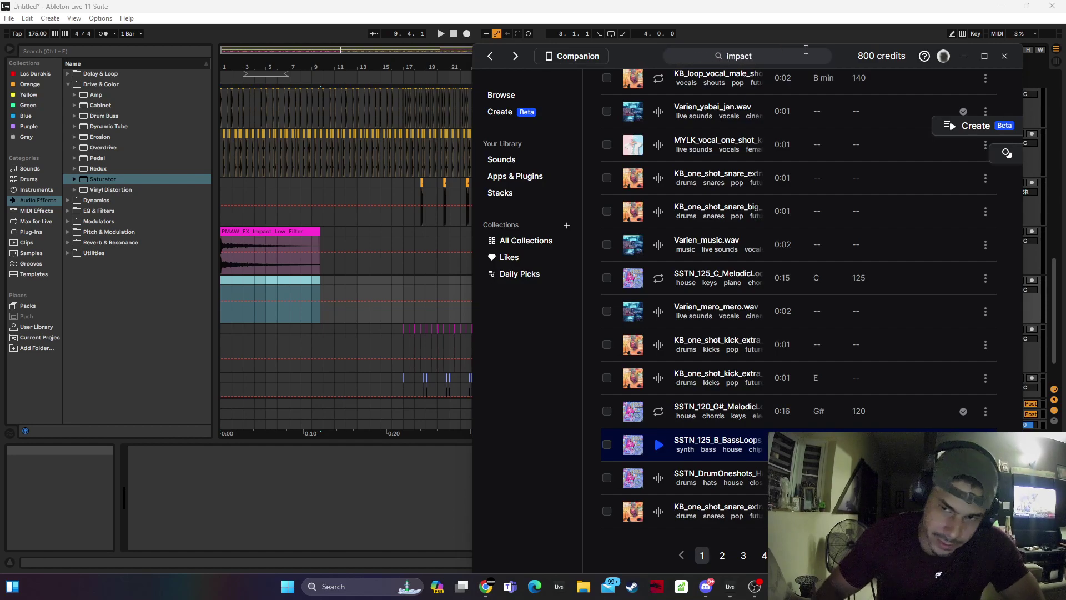
click(659, 306)
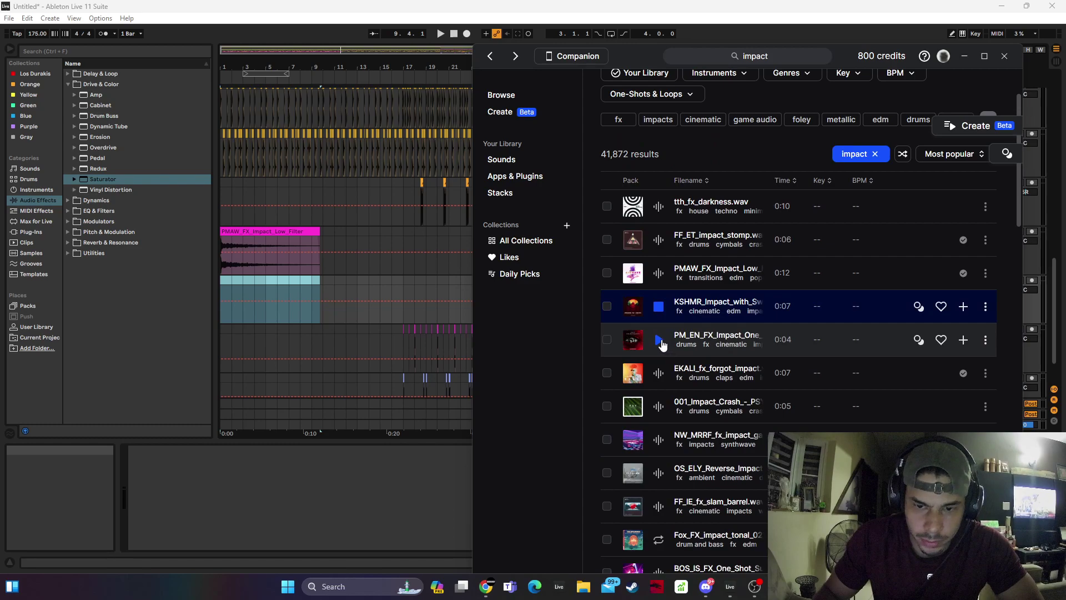
click(963, 306)
click(900, 339)
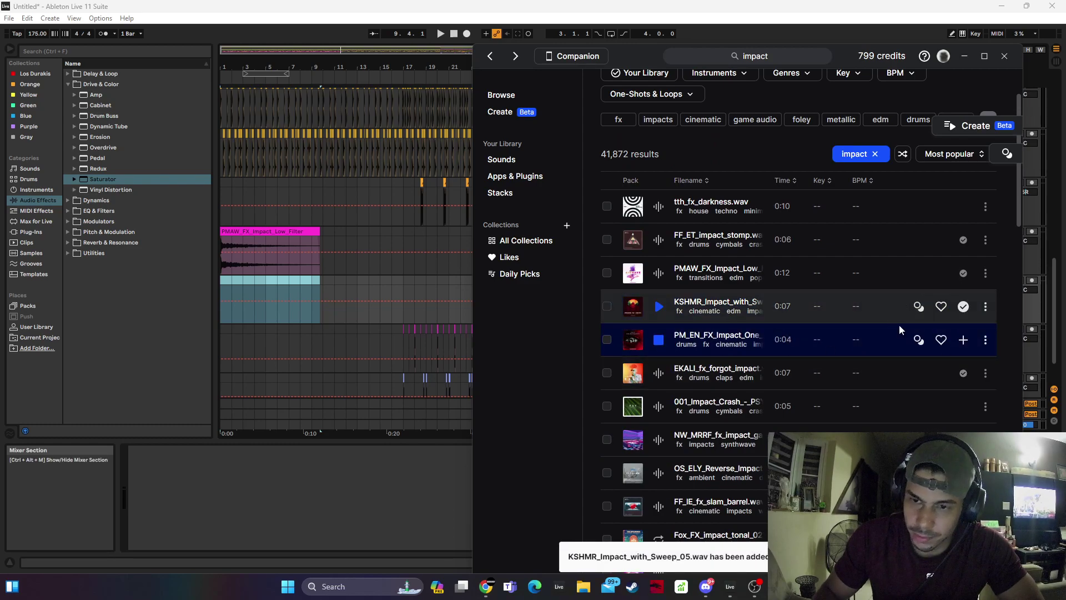
Place the KSHMR impact sample at bar 12 on track 17 and play it back
drag(451, 322, 351, 309)
click(367, 280)
key(space)
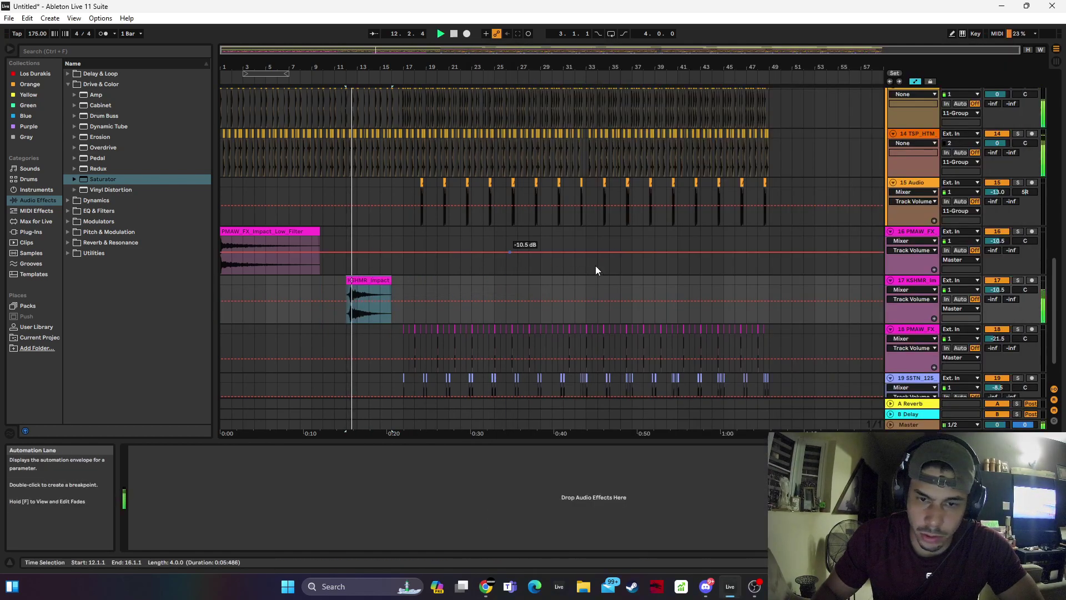
key(space)
Solo track 17, replay the impact, and undo its placement at bar 12
click(1018, 281)
key(space)
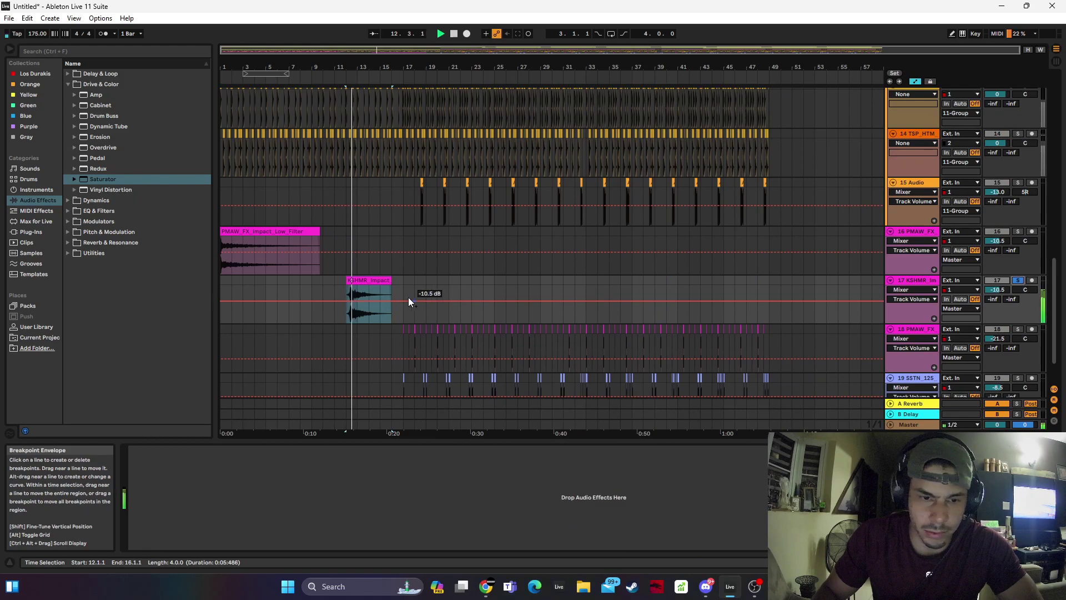
key(ctrl+z)
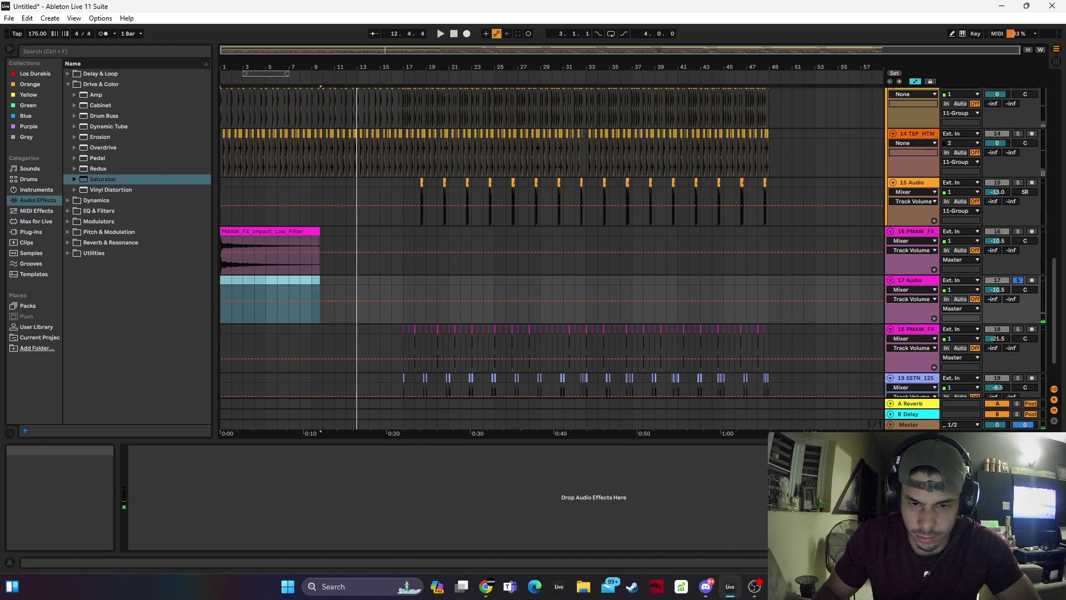
Switch to Splice, preview the impacts again and place KSHMR_Impact_with_Sweep_05 at bar 16 on track 17
key(alt+Tab)
click(660, 311)
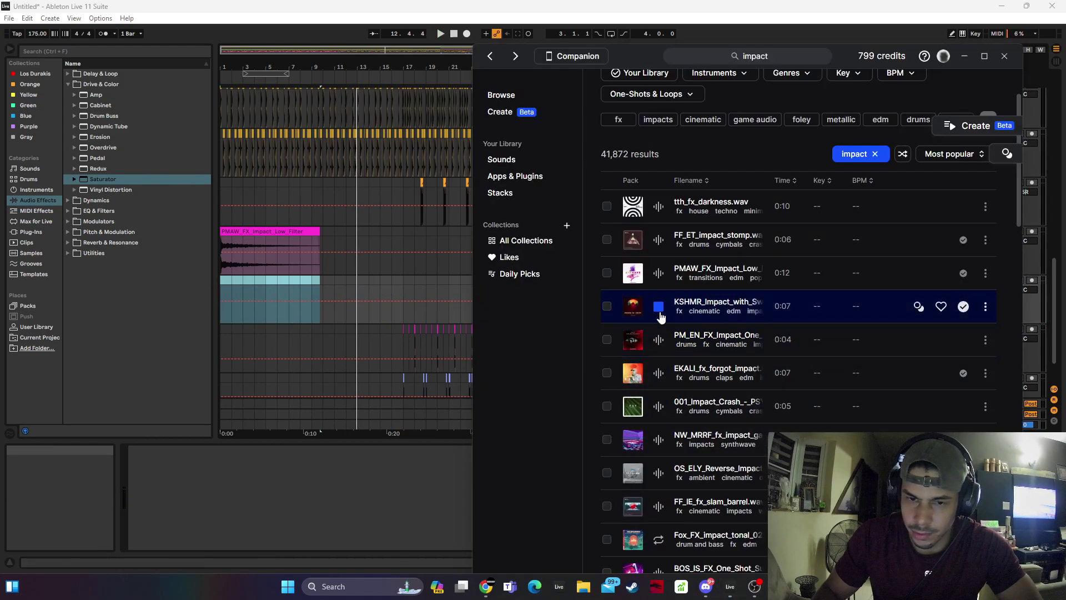
click(658, 274)
click(659, 306)
drag(704, 313, 392, 305)
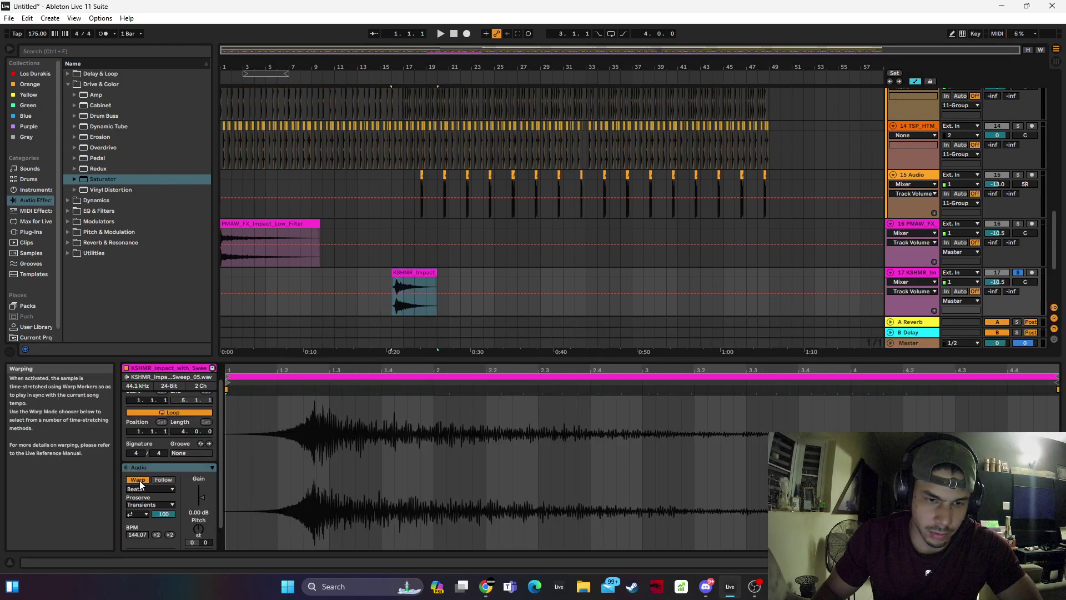
Turn Warp off and on again for the KSHMR impact clip, trim its end to 16.3.1 and play it in solo
double_click(139, 481)
drag(439, 68, 744, 296)
drag(682, 274, 342, 272)
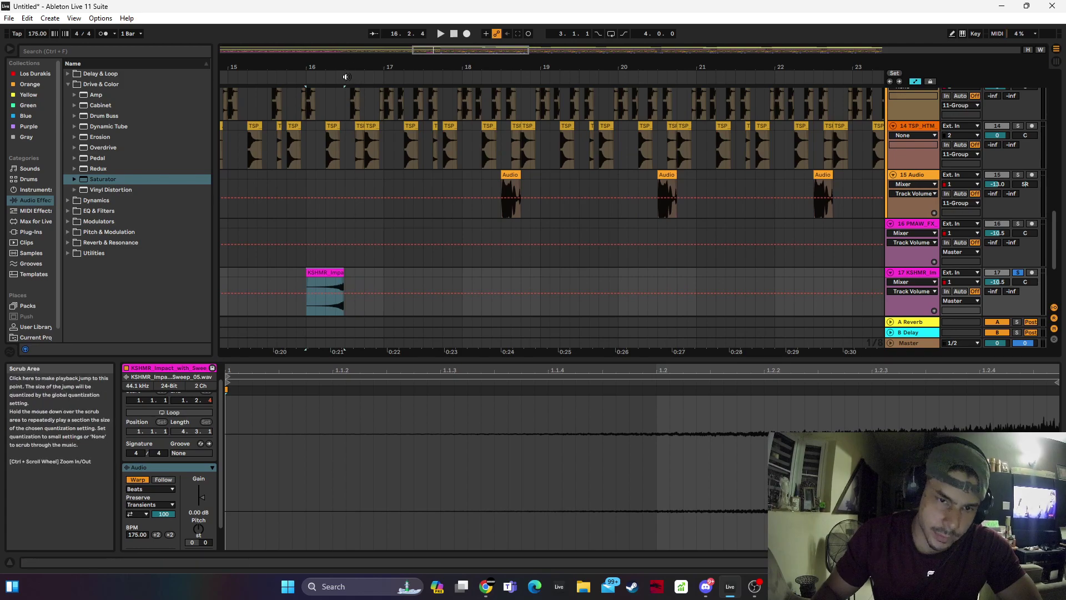
ctrl+scroll(351, 183, up, 4)
drag(343, 267, 345, 267)
key(space)
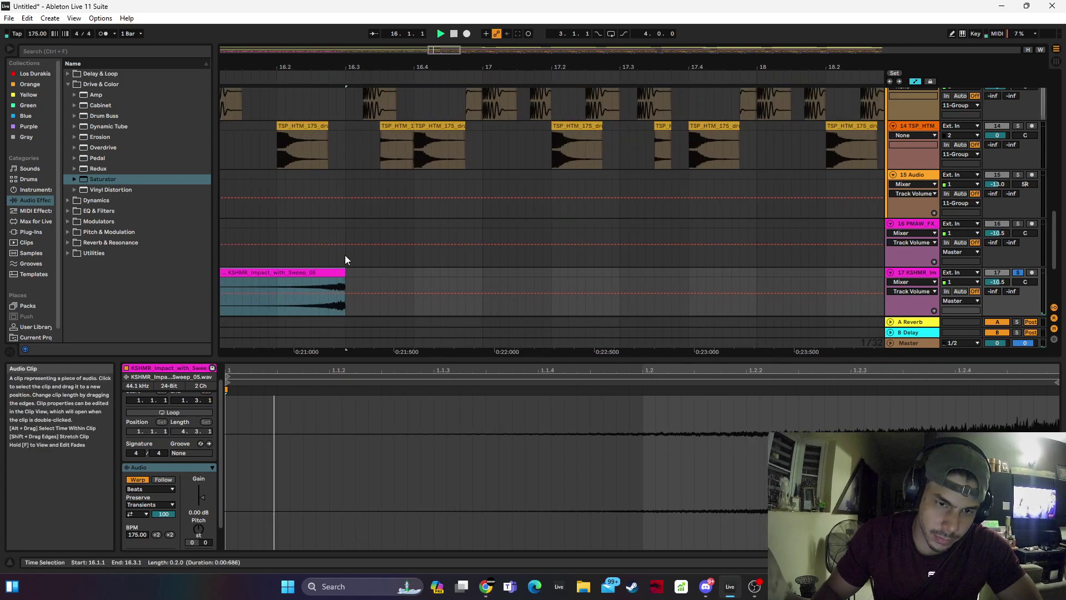
ctrl+scroll(381, 167, down, 8)
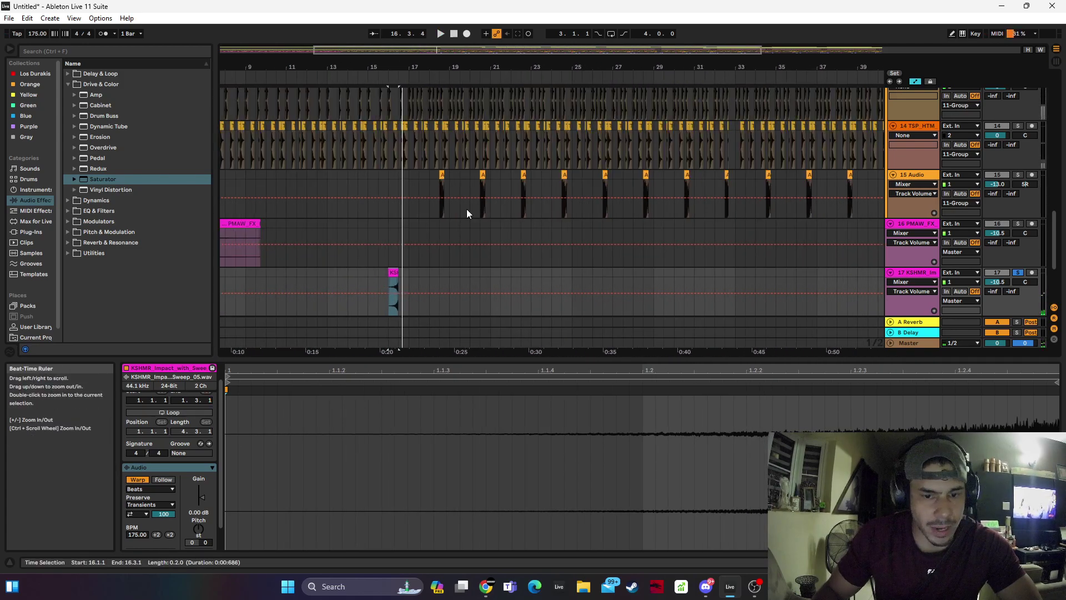
Unsolo track 17, play the KSHMR impact in the mix and move its clip to start at 16.3.1
click(1018, 272)
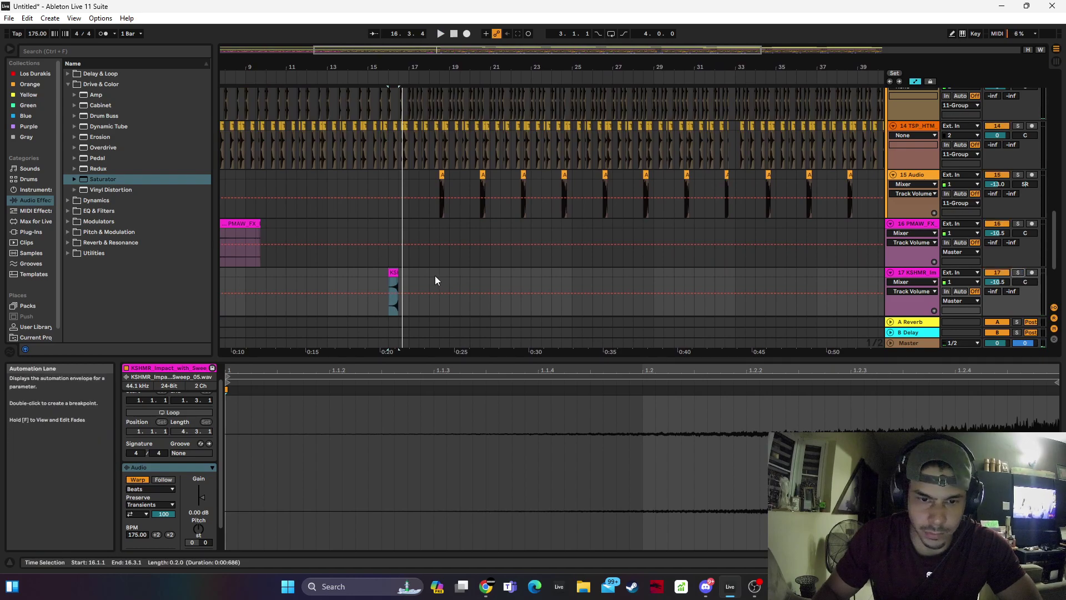
click(435, 278)
click(396, 272)
key(space)
key(space)
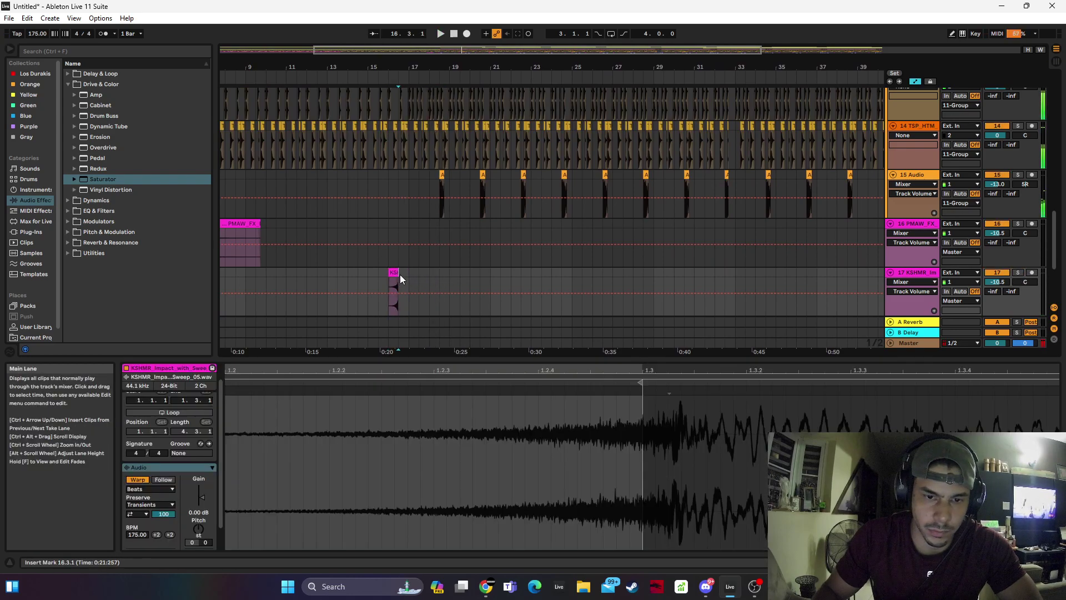
ctrl+drag(392, 272, 401, 272)
click(389, 272)
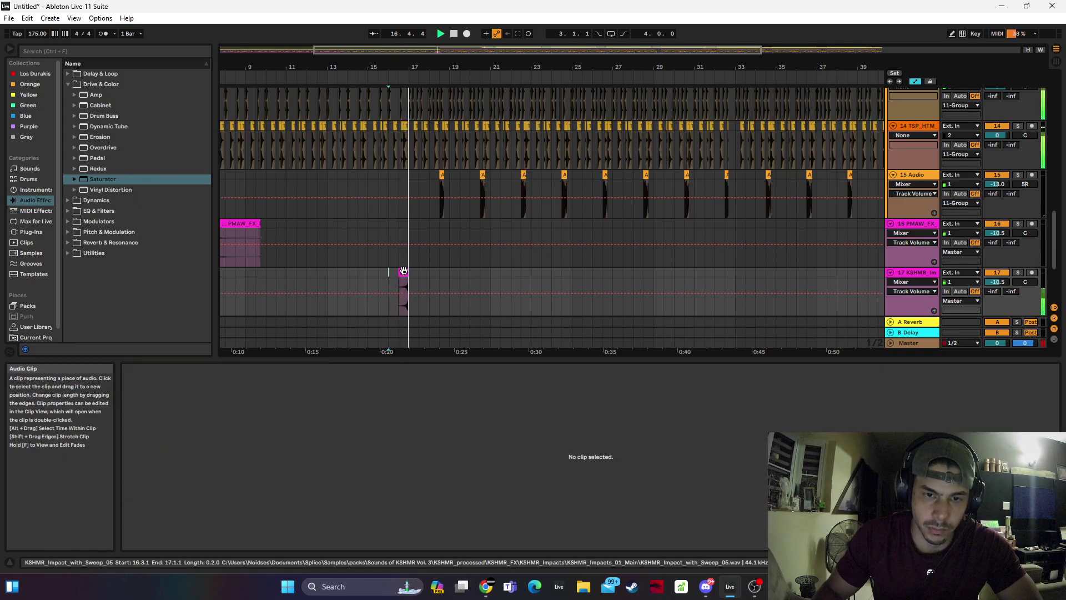
Play the transition into bar 17 and raise track 17's volume to -5.5 dB
drag(1001, 281, 1001, 276)
key(space)
key(space)
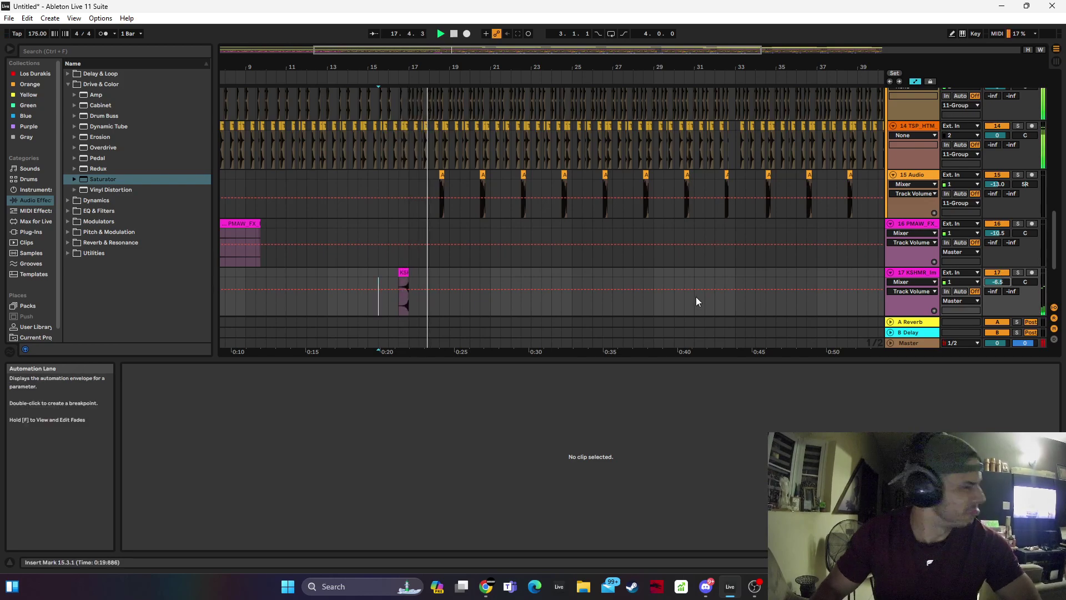
scroll(644, 291, down, 2)
mouse_move(409, 250)
mouse_down()
mouse_move(495, 251)
mouse_move(488, 240)
mouse_move(395, 248)
mouse_move(409, 248)
mouse_up()
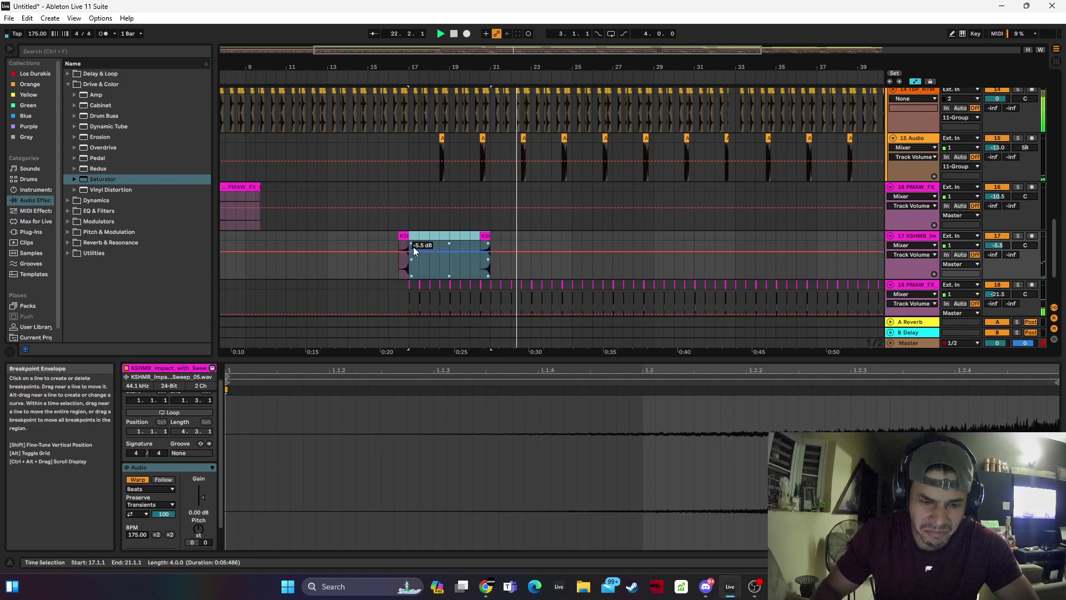
Repeat the four-bar section with the KSHMR impact along track 17 up to bar 49
key(ctrl+d)
key(ctrl+d)
key(ctrl+d)
key(ctrl+d)
key(ctrl+d)
key(ctrl+d)
drag(595, 66, 606, 68)
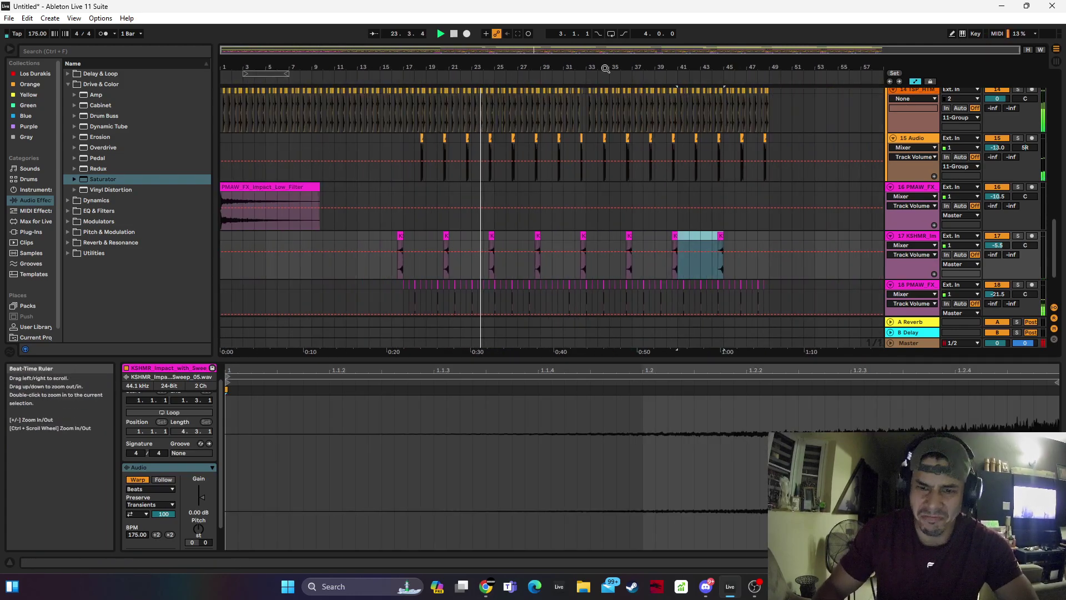
key(ctrl+d)
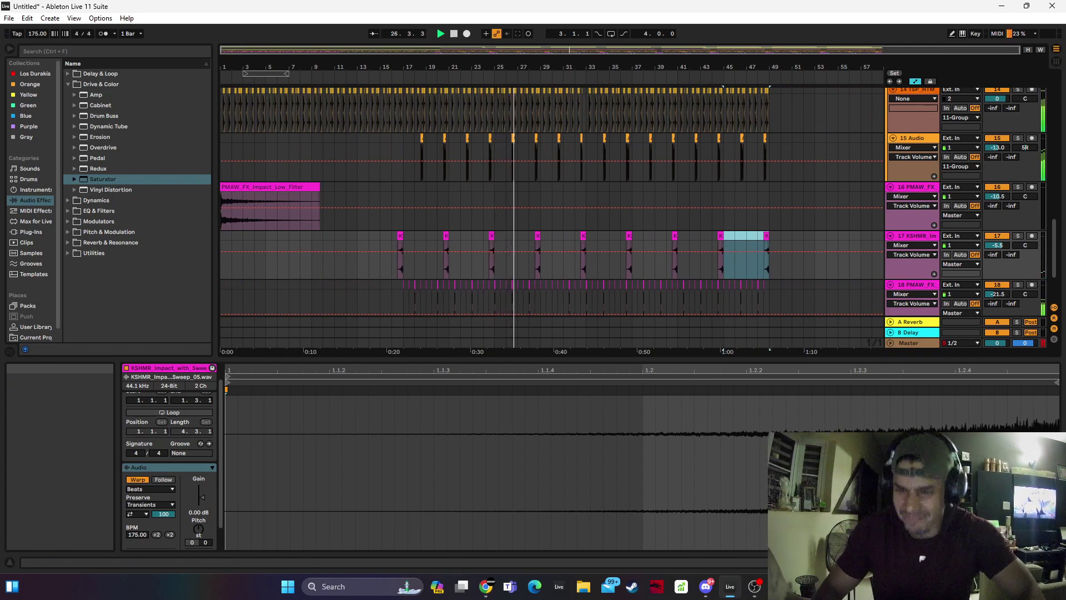
Set track 18's volume to -23.0 dB and play the arrangement from bar 33
click(1000, 562)
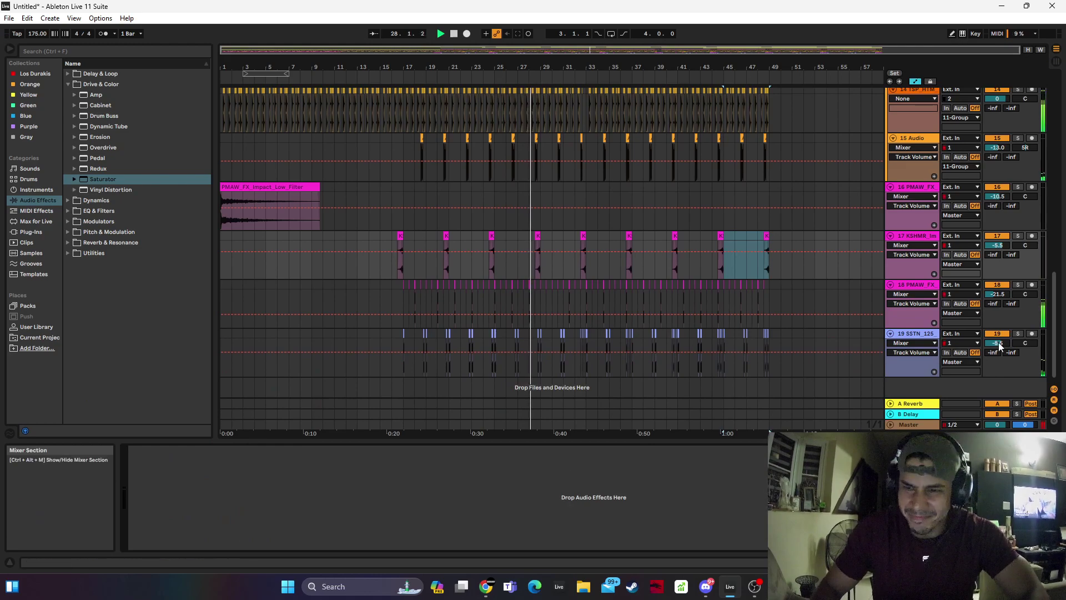
mouse_move(996, 294)
mouse_down()
mouse_move(1025, 296)
mouse_move(1008, 292)
mouse_up()
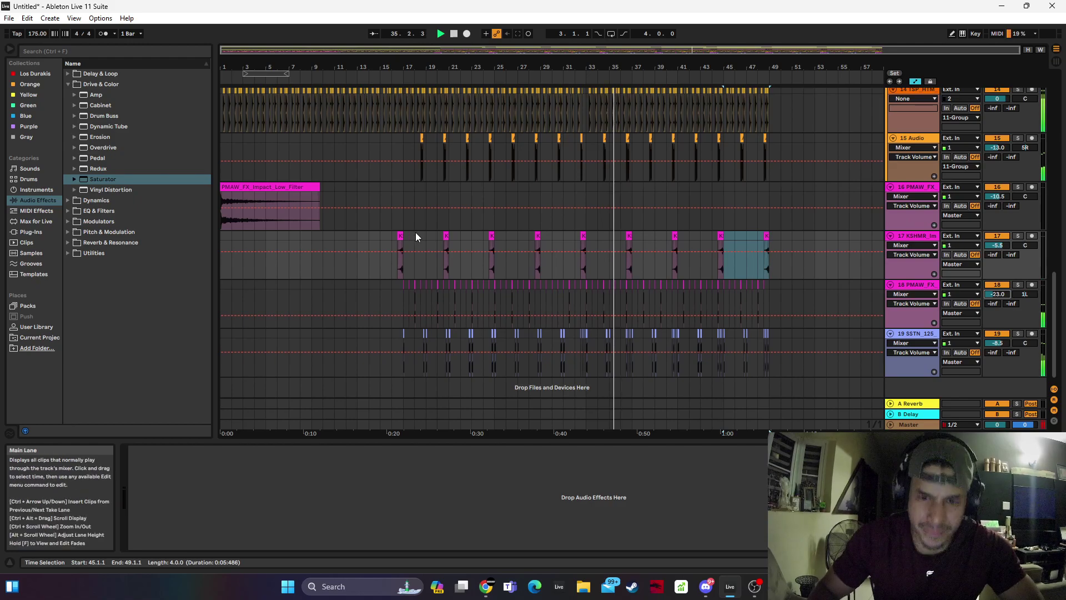
click(591, 183)
scroll(591, 183, up, 12)
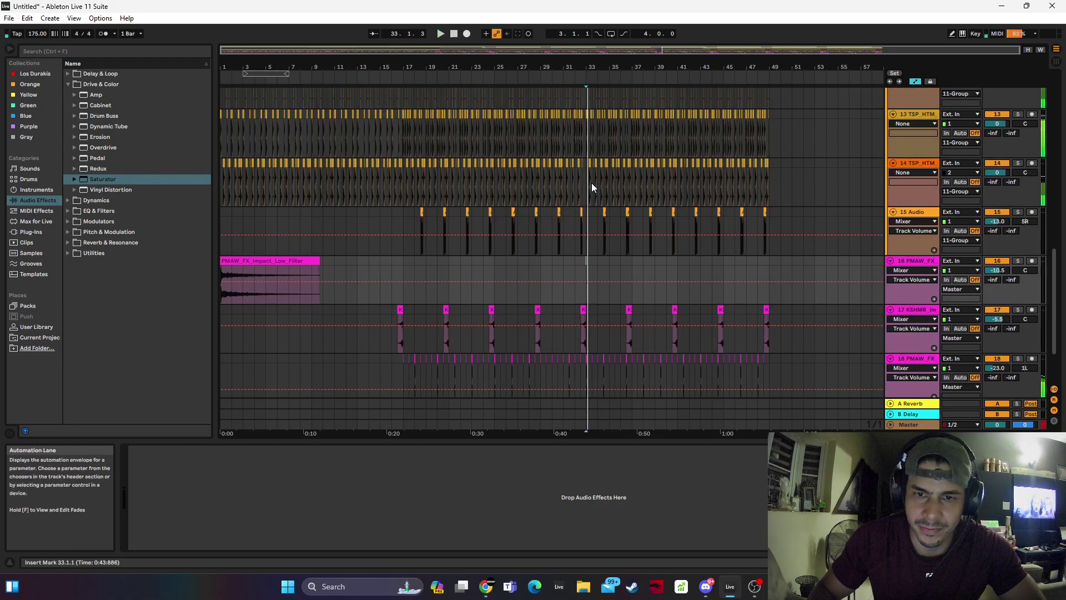
scroll(594, 182, down, 12)
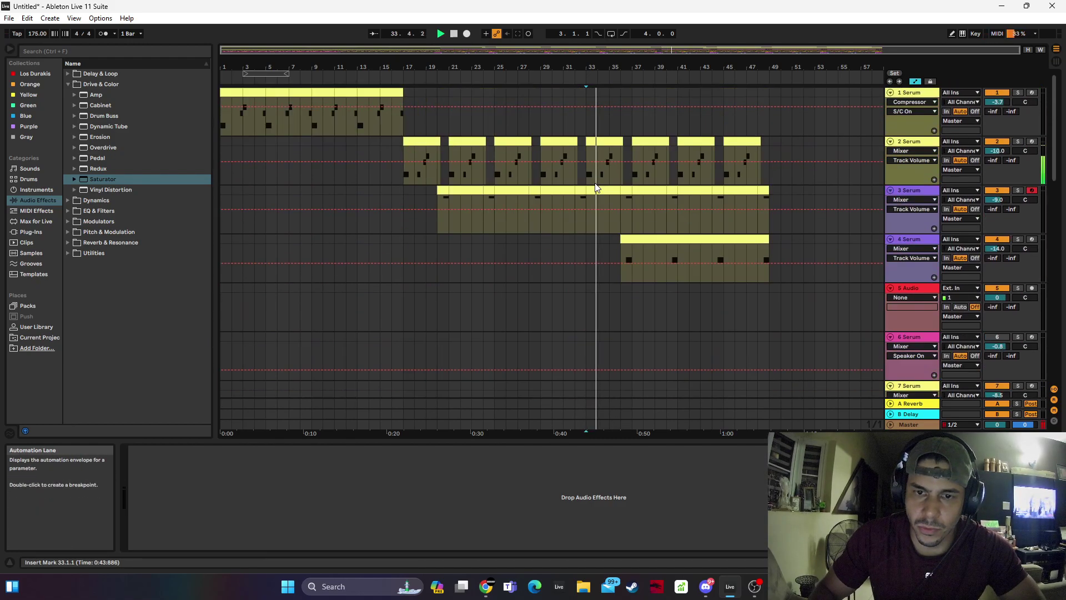
Consolidate the chopped clips on track 18 from bar 33 to bar 49 into one clip
drag(582, 282, 771, 278)
key(space)
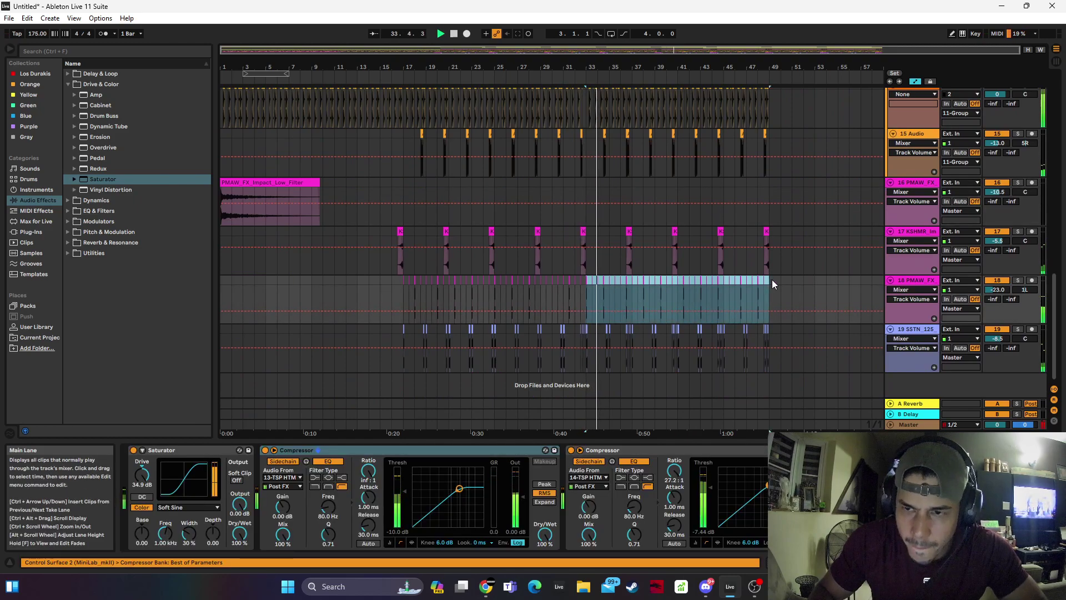
key(ctrl+j)
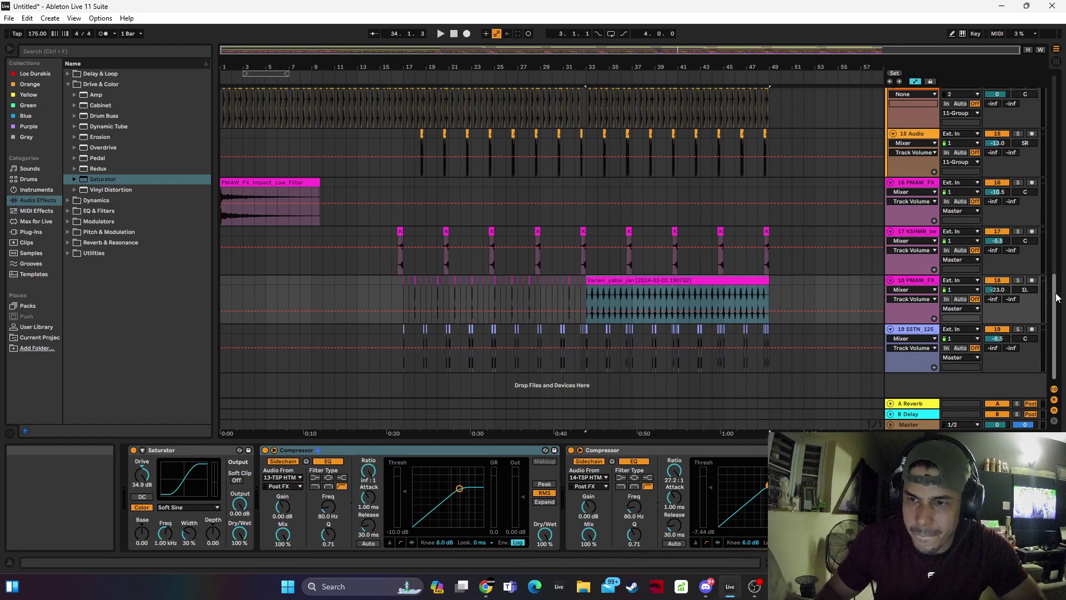
Solo track 18, set the consolidated clip to Complex Pro warping and transpose it to -12 semitones while auditioning it
click(1018, 281)
double_click(694, 282)
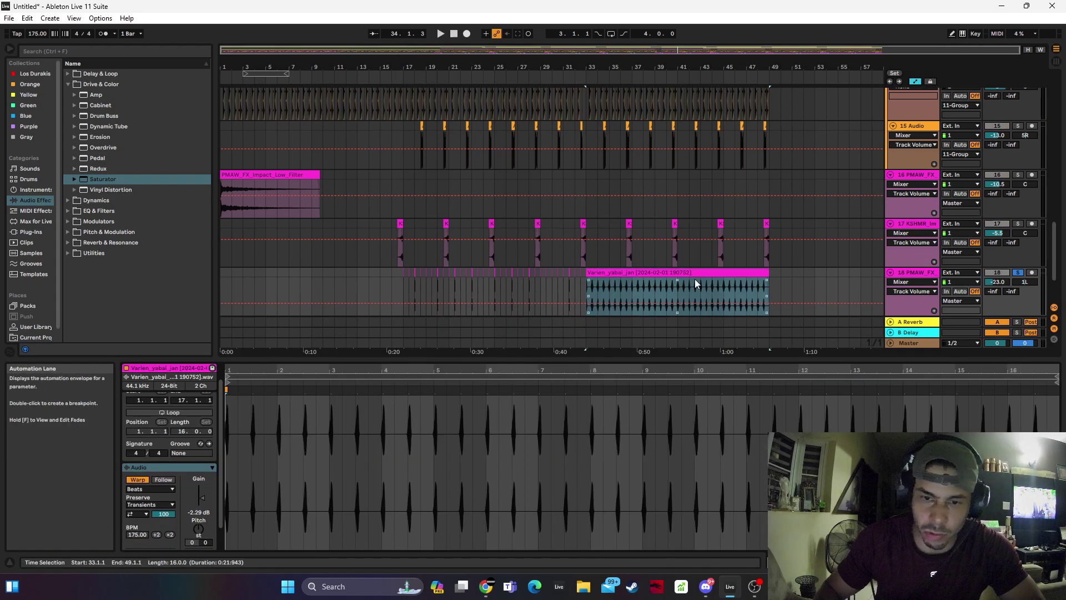
click(150, 488)
drag(152, 519, 201, 534)
key(space)
key(space)
key(space)
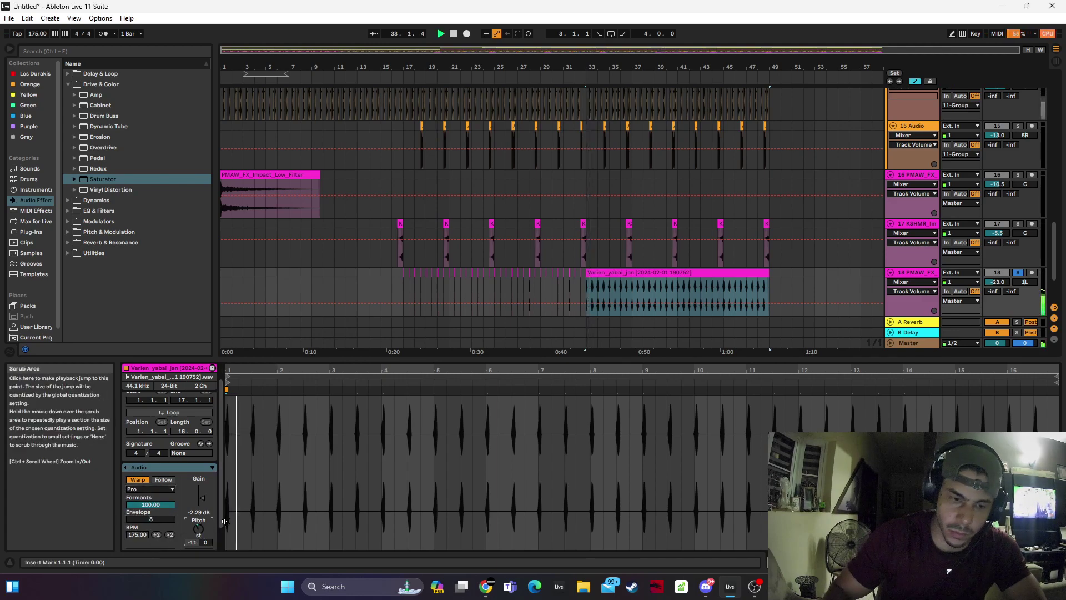
key(space)
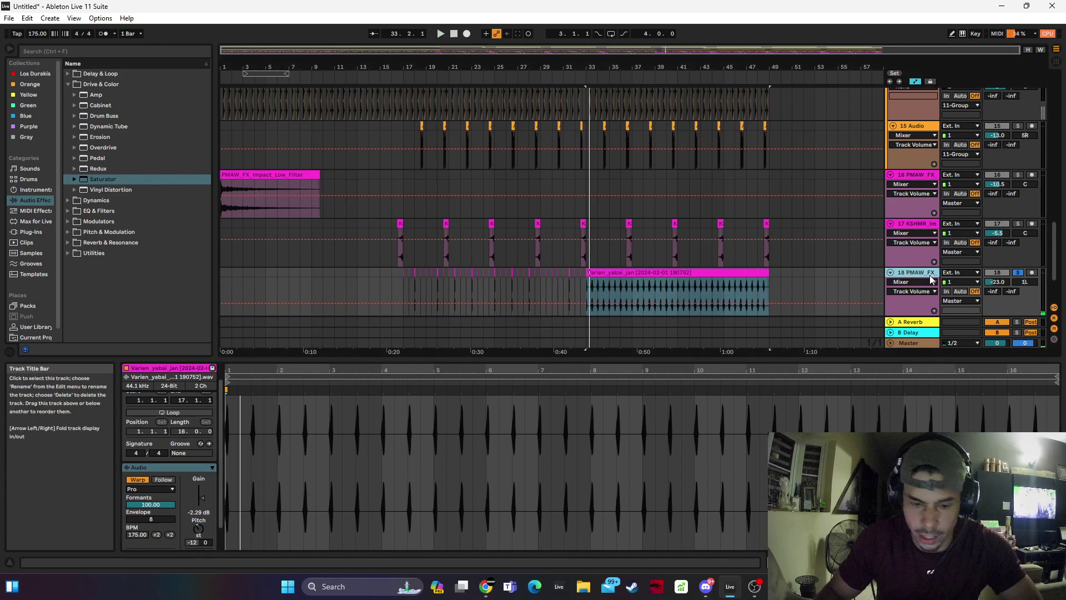
Duplicate track 18, keeping only the chops before bar 33 on the original and only the consolidated clip on the copy
key(ctrl+d)
click(718, 224)
key(Delete)
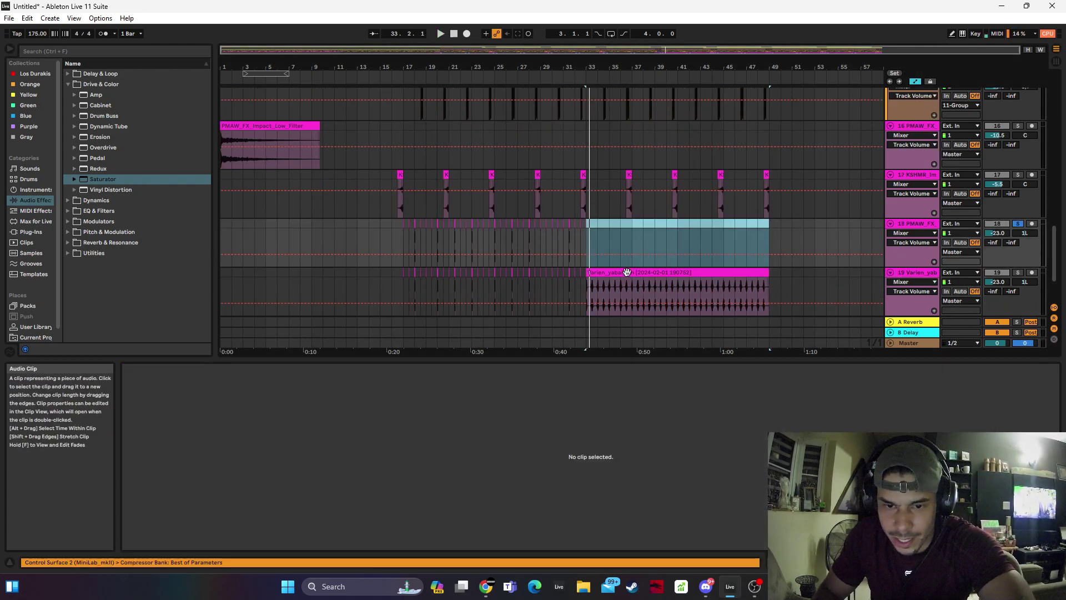
click(590, 280)
drag(582, 274, 403, 266)
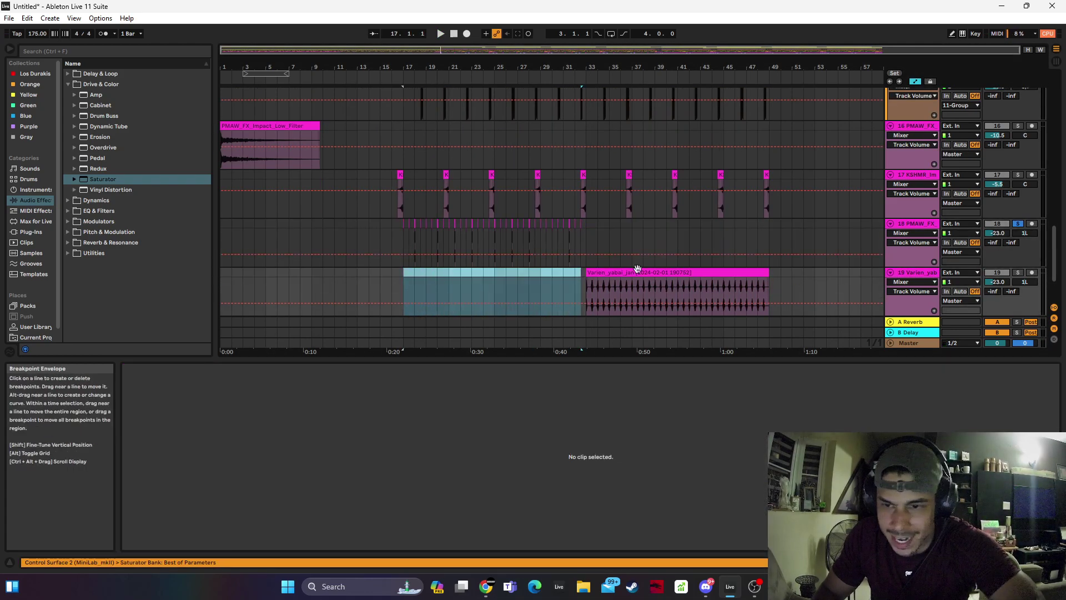
Unsolo track 18, play from bar 33 and lower track 19's volume to -26.0 dB
click(693, 283)
click(1017, 223)
key(space)
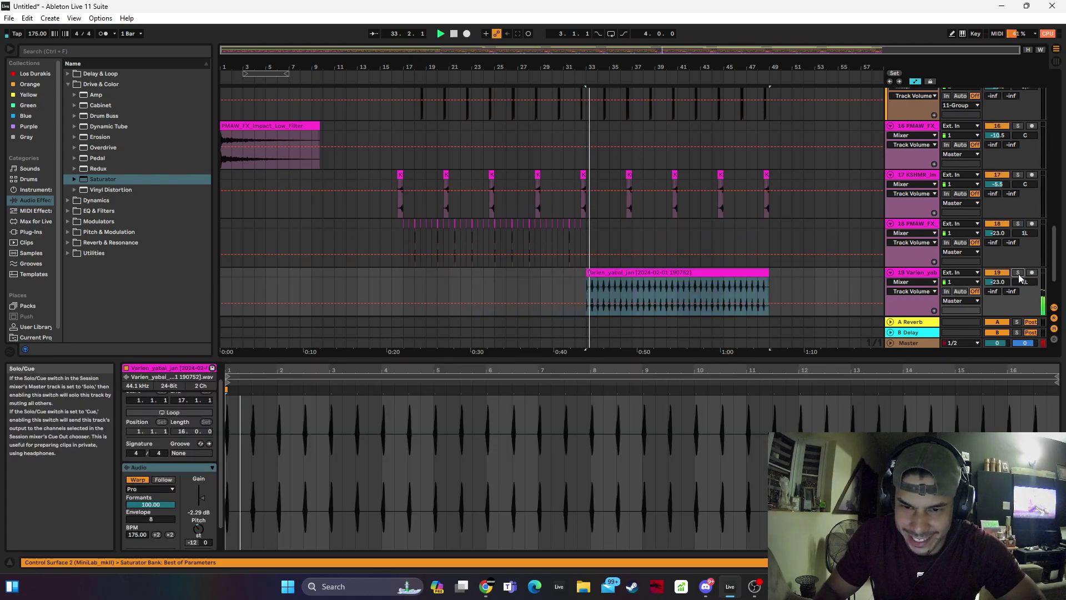
scroll(1007, 282, down, 2)
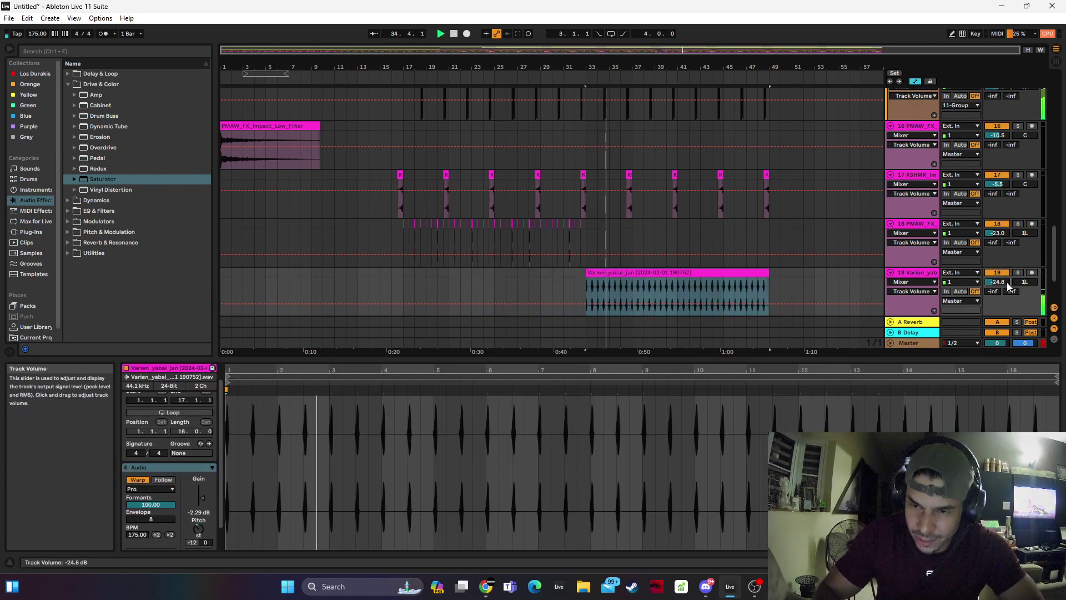
key(Down)
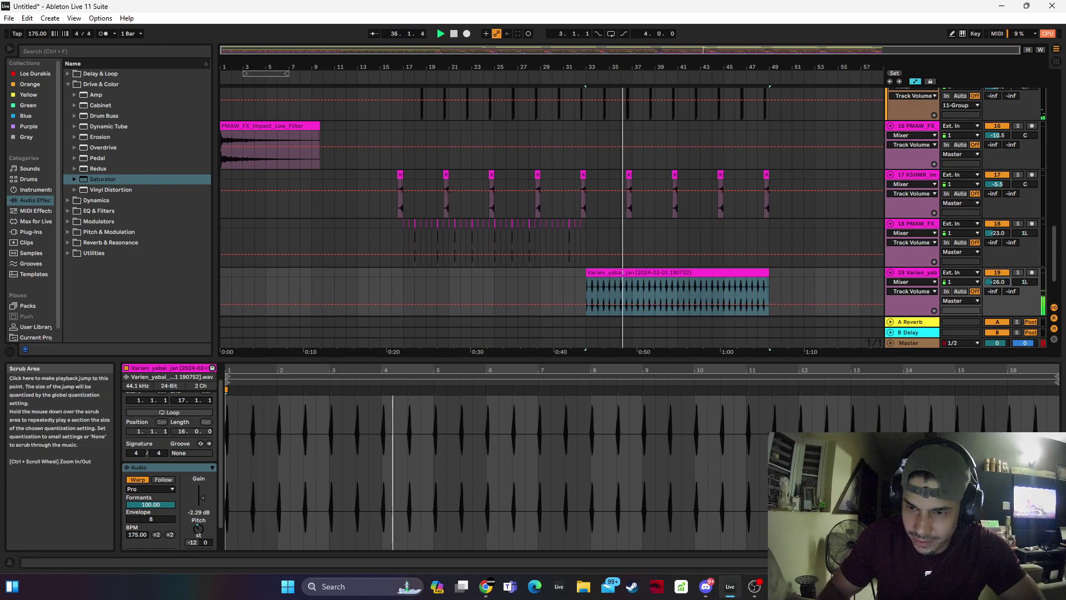
Balance the effect tracks by setting track 17 to -5.2 dB, track 18 to -25.0 dB and track 19 to -29.8 dB
click(1002, 563)
click(744, 300)
drag(1006, 195, 1007, 192)
drag(1001, 287, 1002, 290)
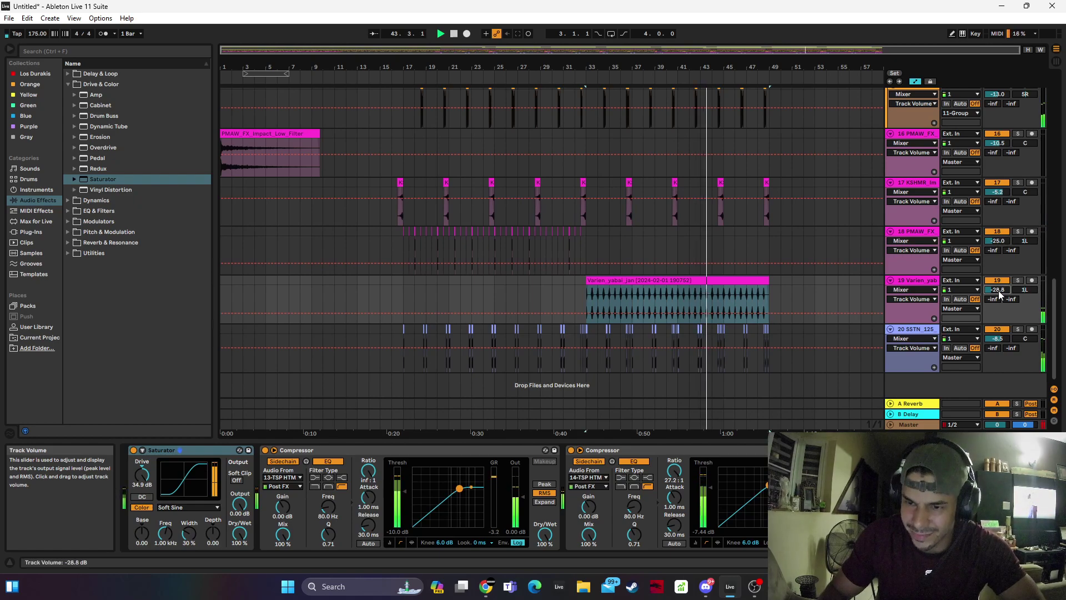
click(391, 293)
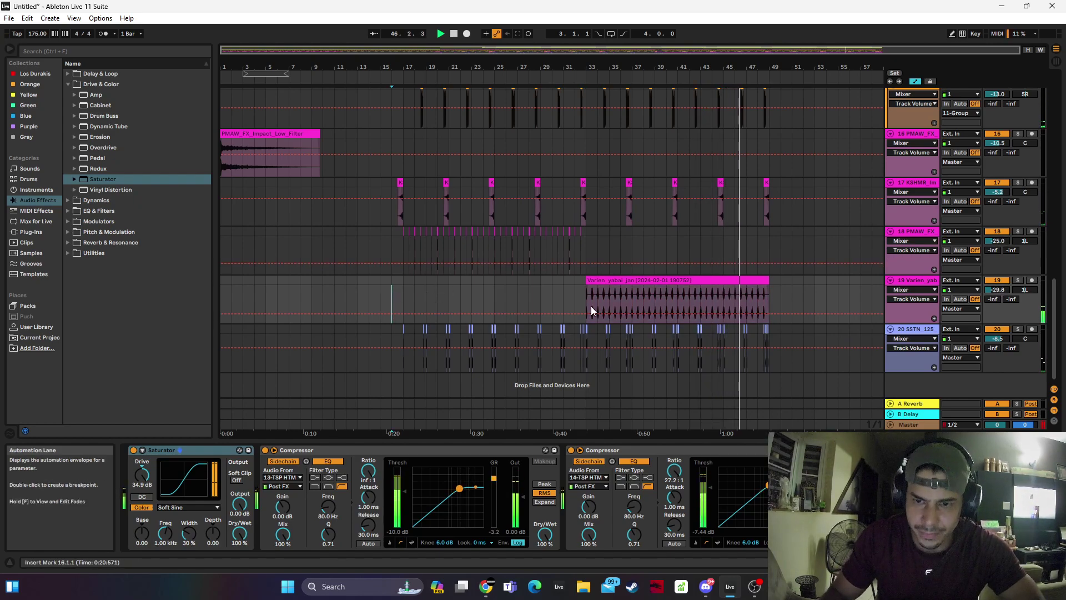
Copy the MIDI clip from 4 Serum to bar 17 on 6 Serum and play it in solo
scroll(629, 292, up, 15)
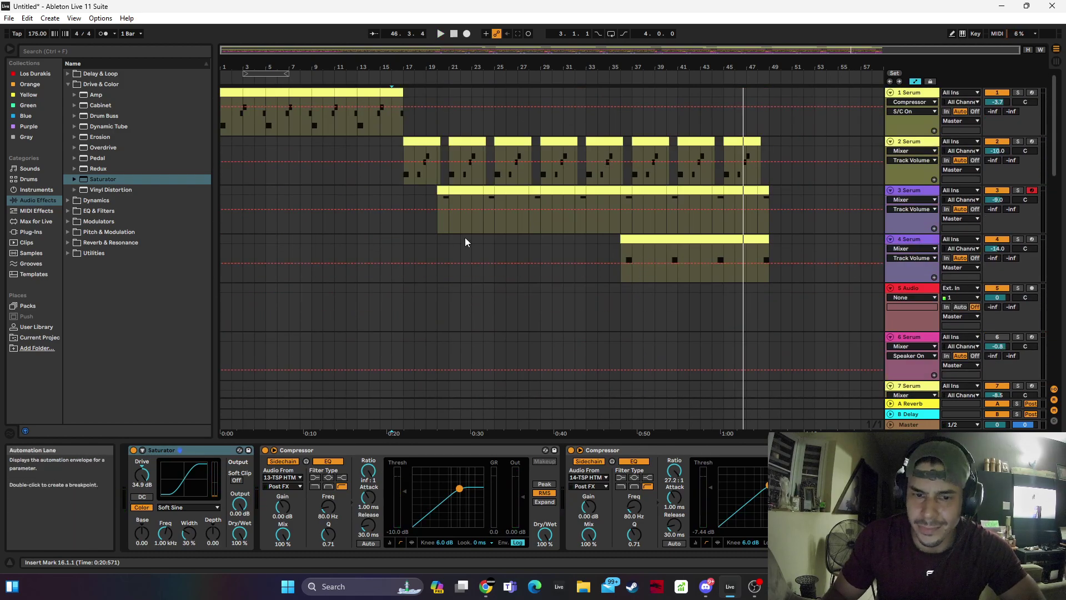
click(648, 239)
scroll(640, 240, down, 1)
drag(668, 204, 485, 297)
key(space)
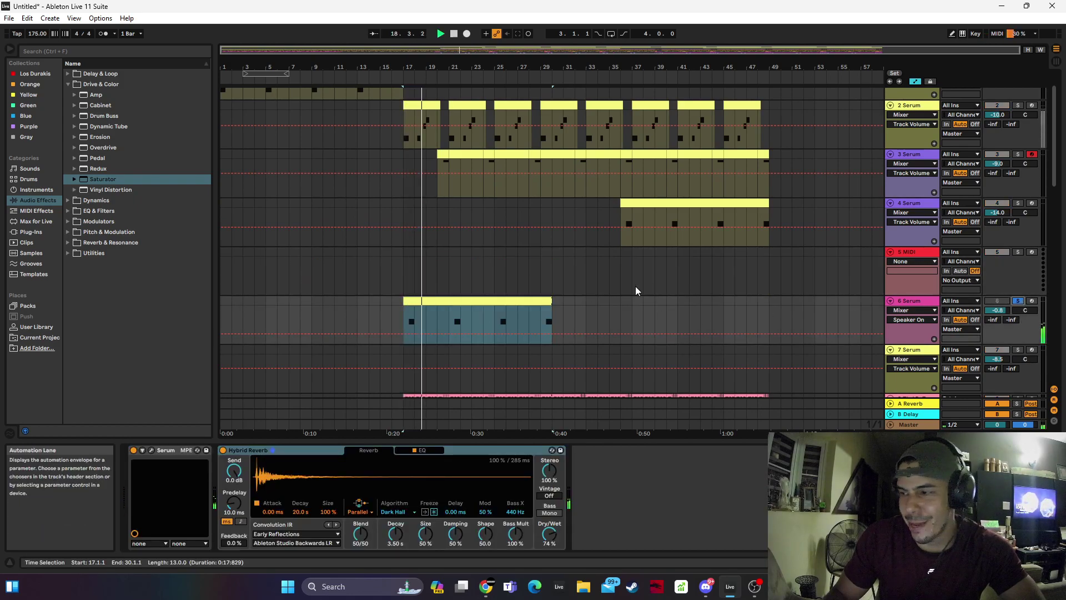
Open the copied clip on 6 Serum and move its first three notes earlier, onto the starts of bars 4, 8 and 12
double_click(498, 301)
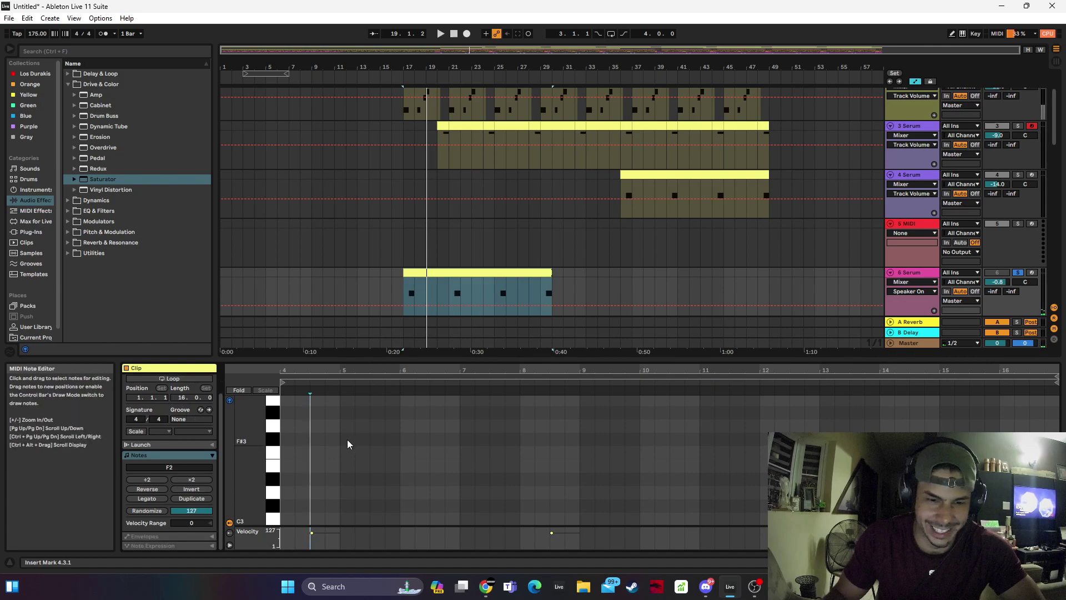
scroll(346, 459, down, 10)
drag(322, 482, 865, 399)
key(Left)
key(Left)
key(Up)
key(Down)
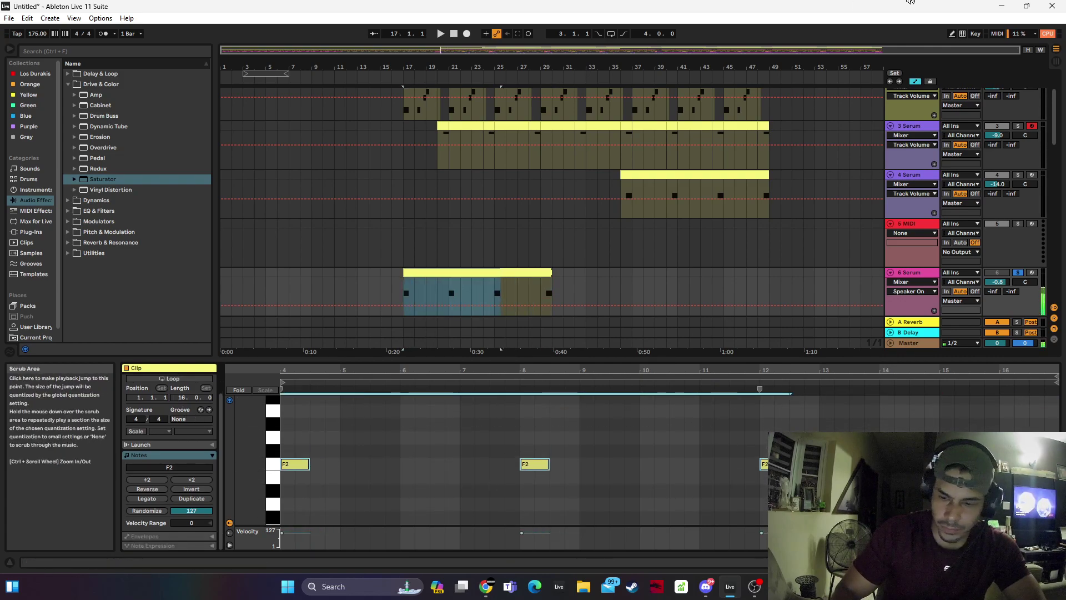
key(shift+Up)
key(shift+Down)
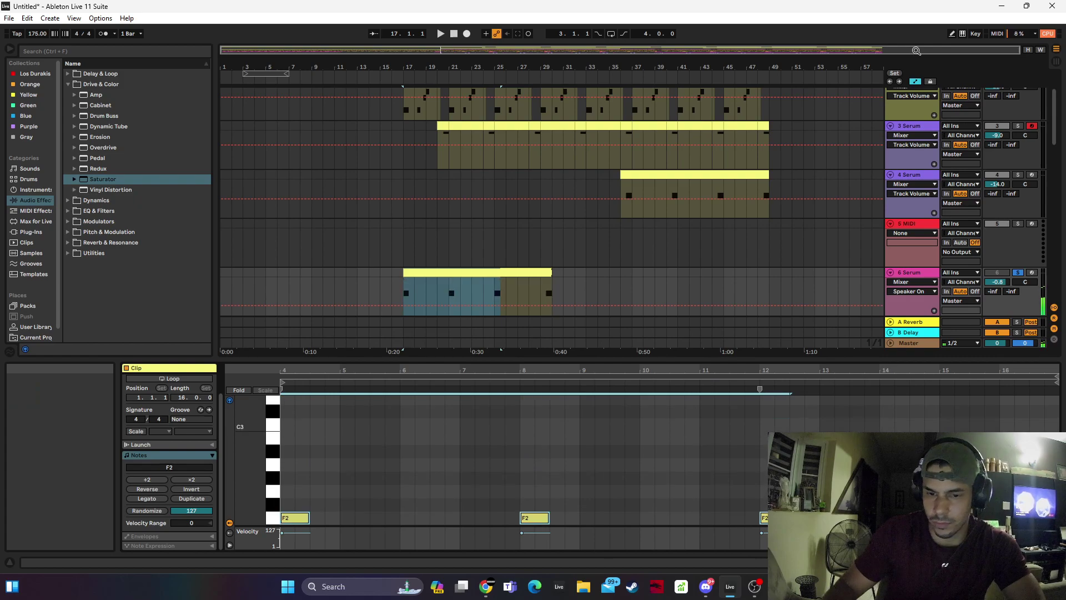
Transpose all notes of the 6 Serum clip to D3
click(300, 460)
key(ctrl+a)
key(shift+Up)
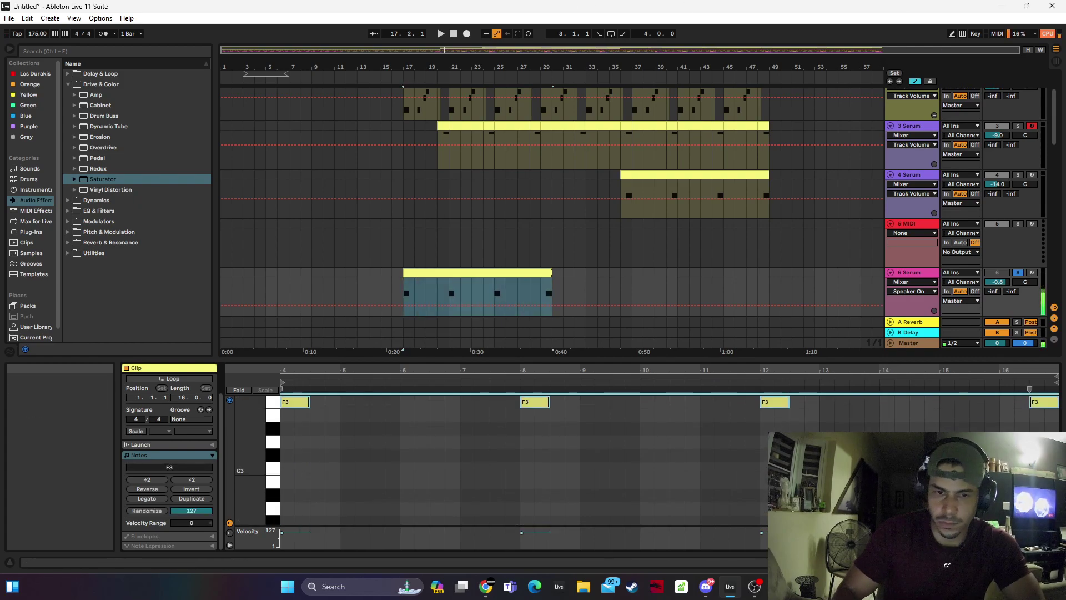
key(Down)
key(Down)
key(Down)
Activate track 6 without solo, play it in the mix and set its volume to -7.0 dB
key(space)
drag(997, 281, 997, 295)
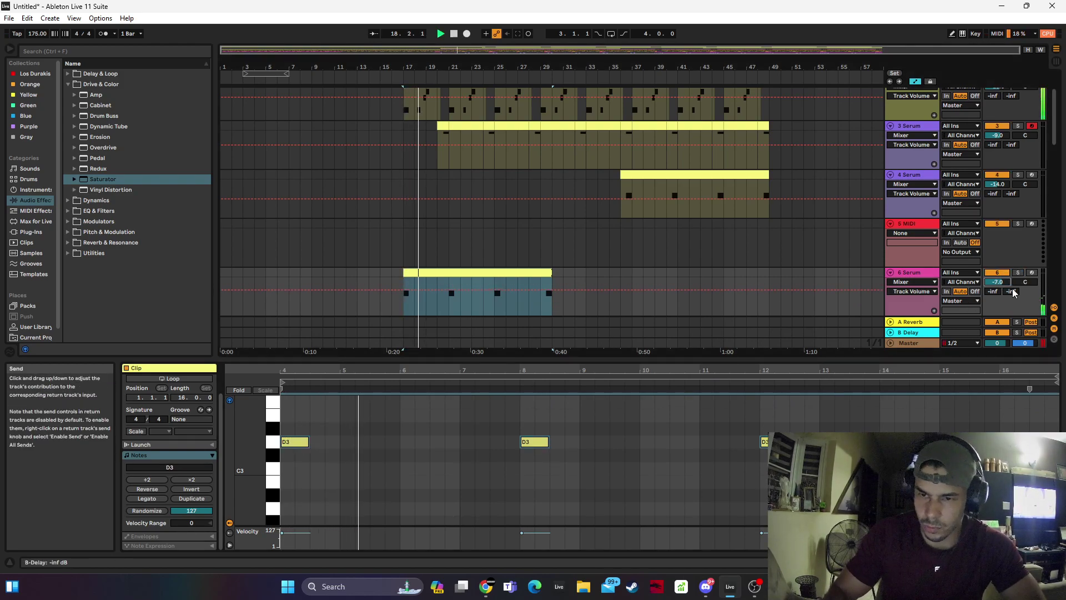
click(999, 562)
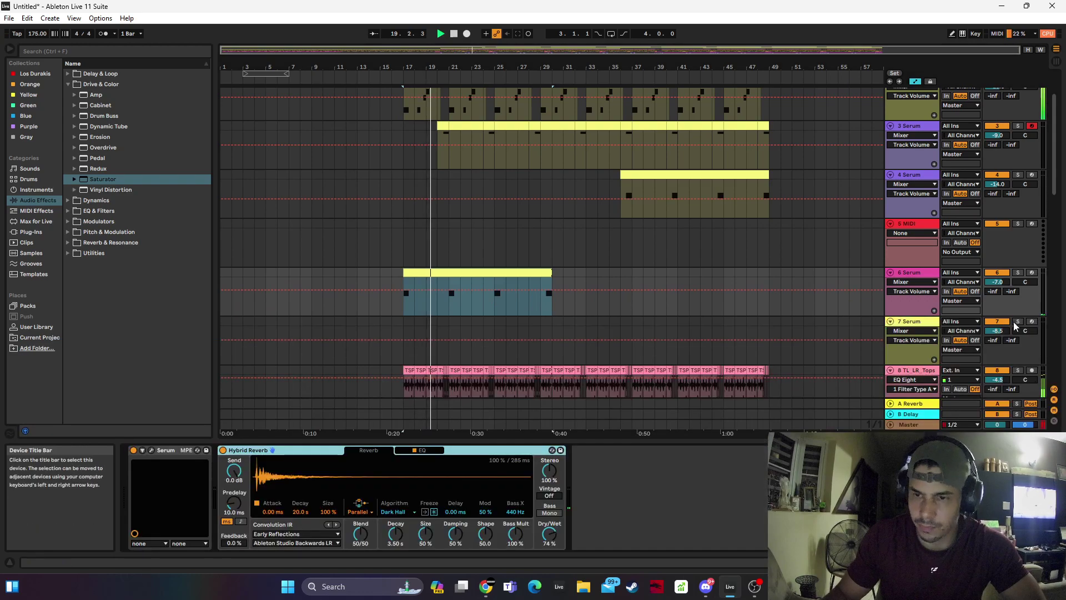
Solo track 6, load the SM_DKP_bass_reese preset in its Serum and browse onward to SM_DKP_keys_eleanor
click(1018, 273)
key(space)
key(space)
click(151, 449)
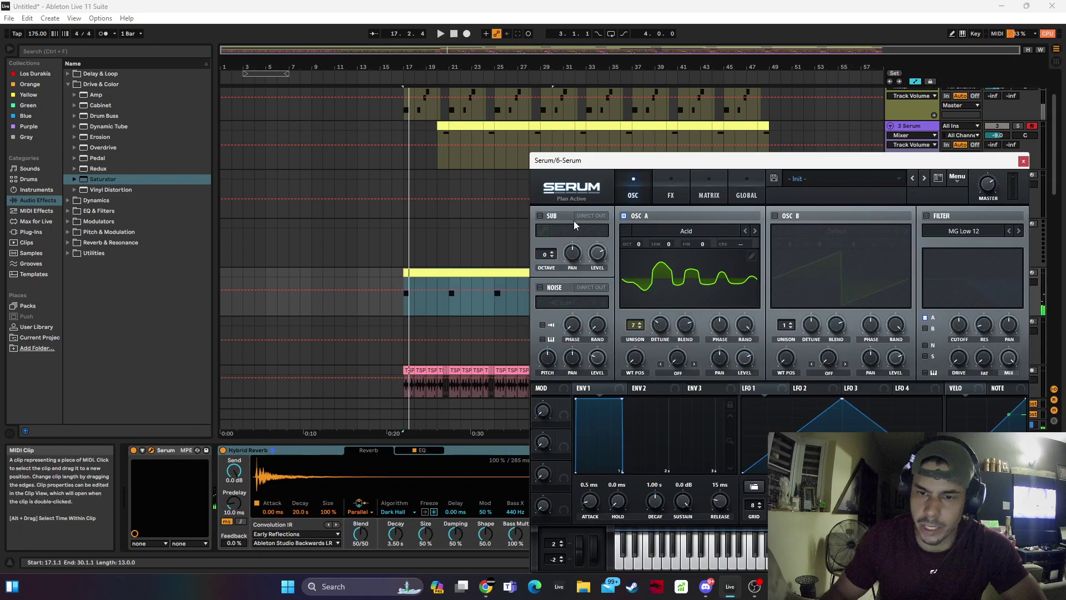
click(833, 179)
mouse_move(844, 241)
click(700, 290)
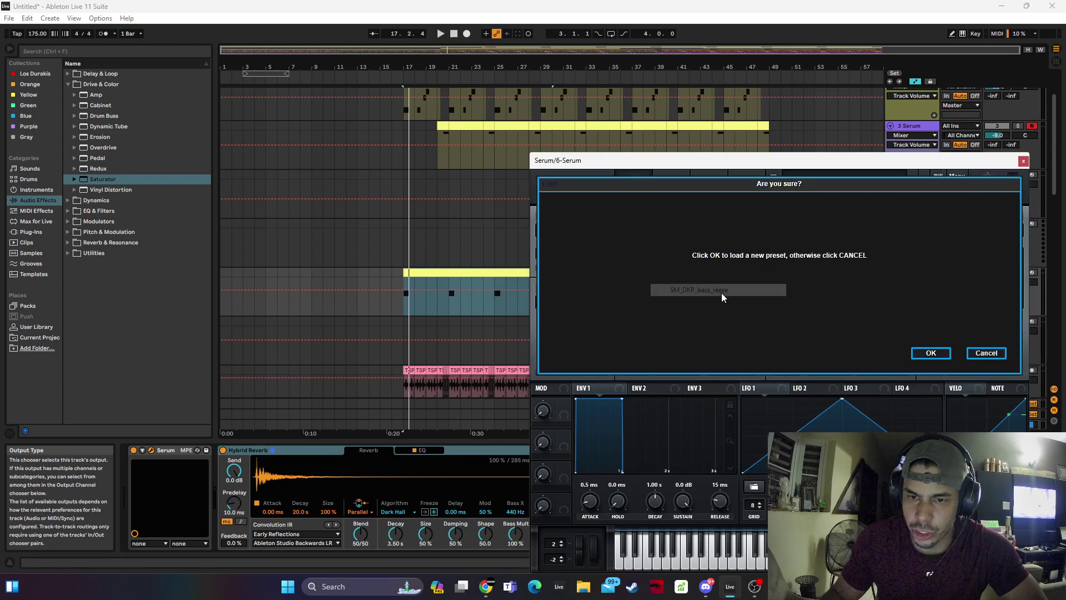
click(931, 352)
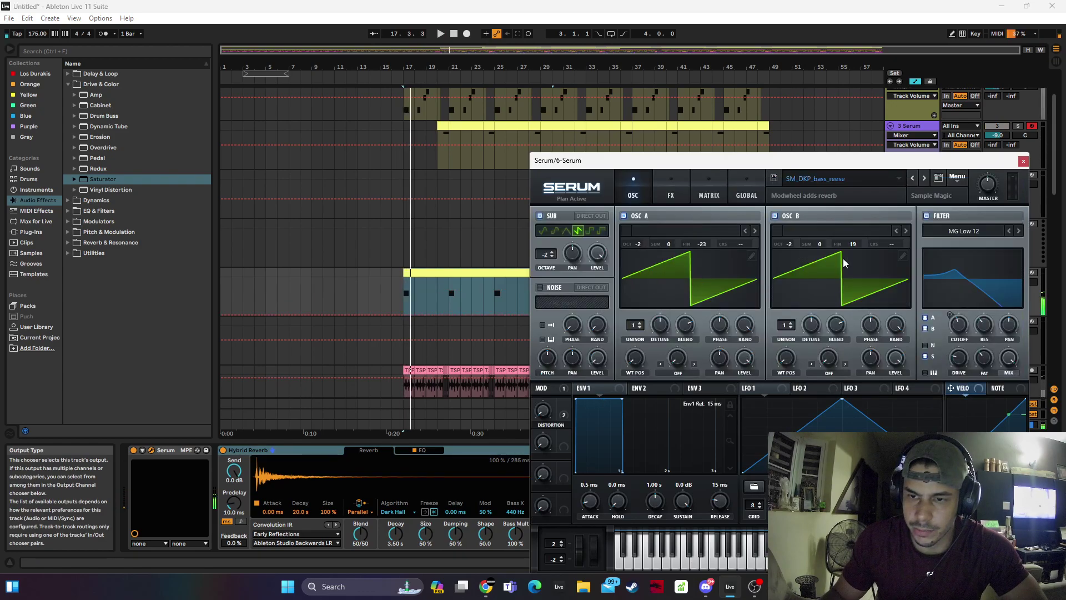
click(924, 177)
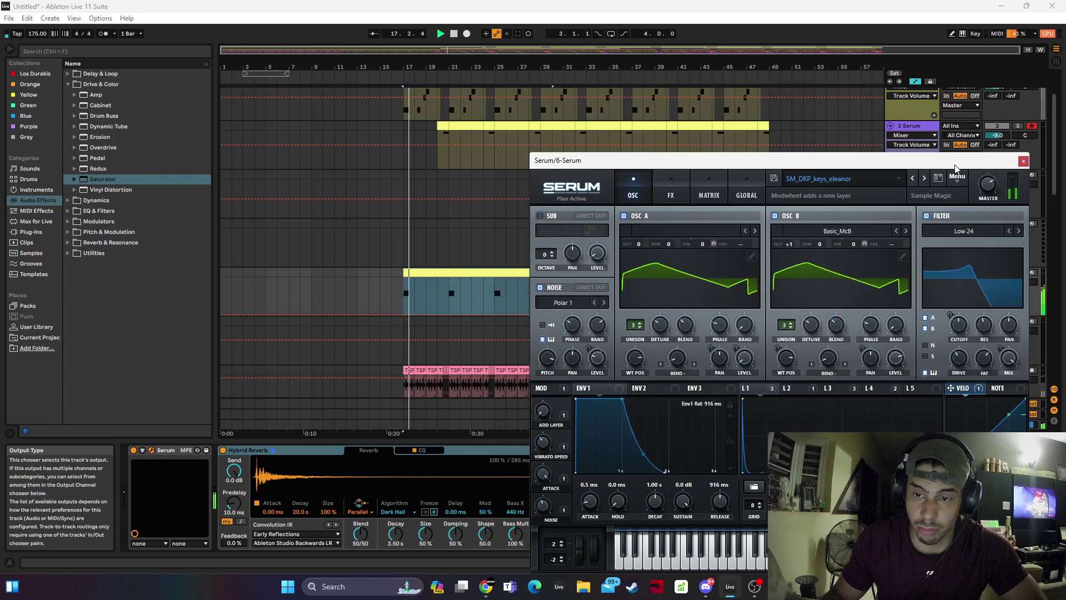
Switch track 6's Serum to the SM_DKP_keys_instinct preset, close the plugin and open the track's MIDI clip
click(925, 181)
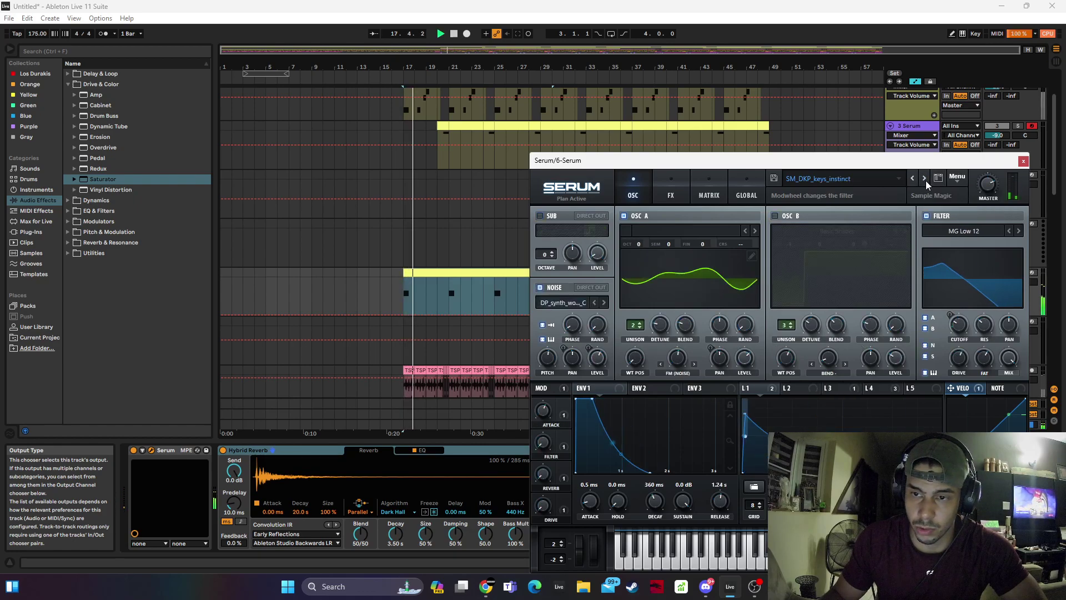
click(1024, 161)
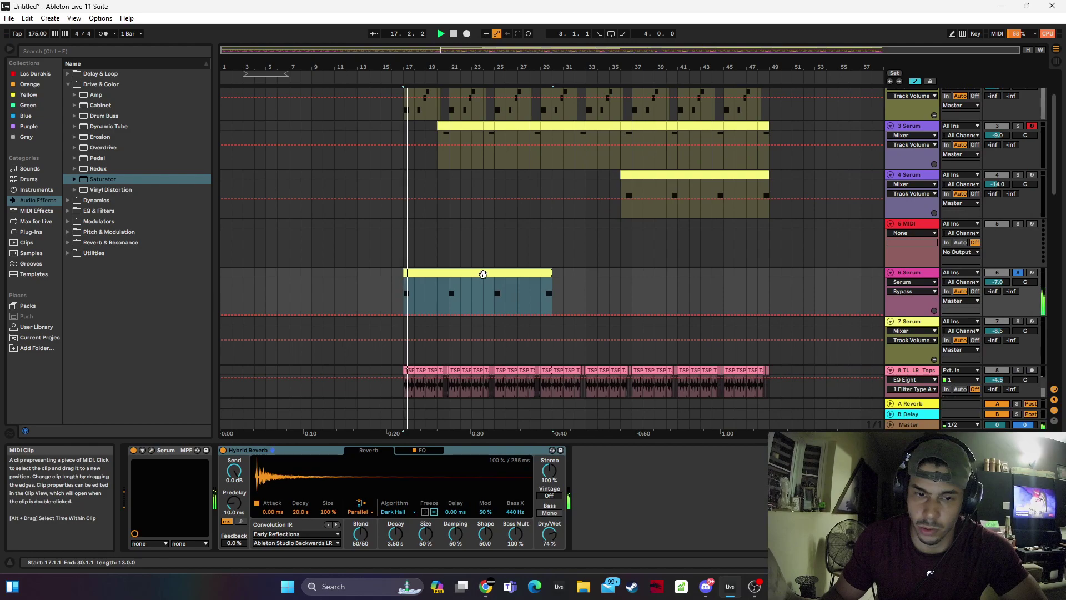
double_click(483, 274)
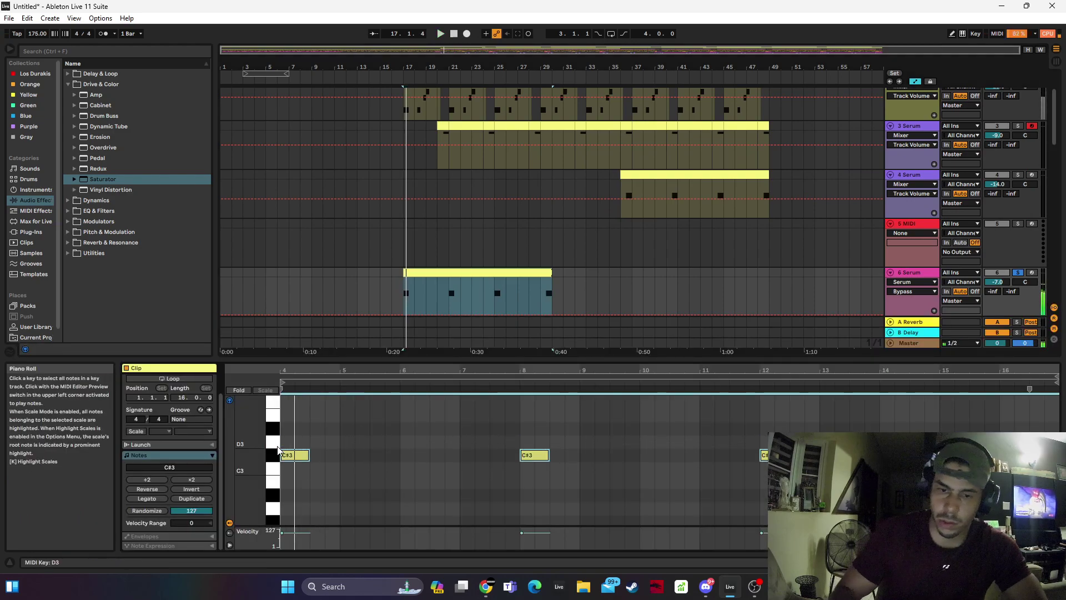
Take track 6 out of solo, play it in the full mix and lower its volume to about -8.6 dB
click(1020, 274)
key(space)
key(space)
drag(1001, 282, 1001, 287)
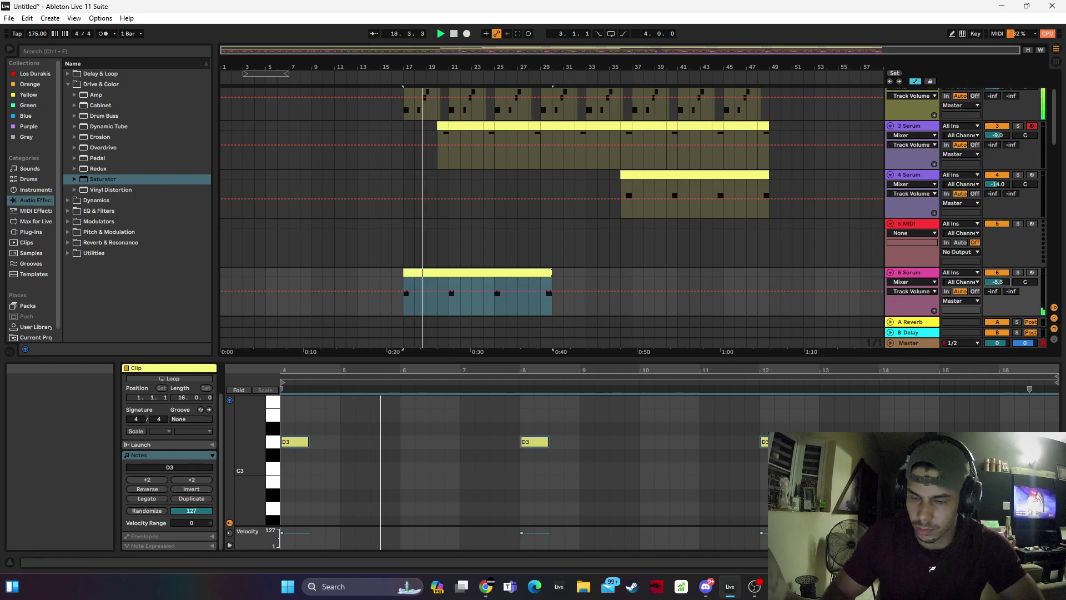
Raise the Hybrid Reverb Dry/Wet on track 6 to 94% and set the track volume to -8.5 dB
click(999, 563)
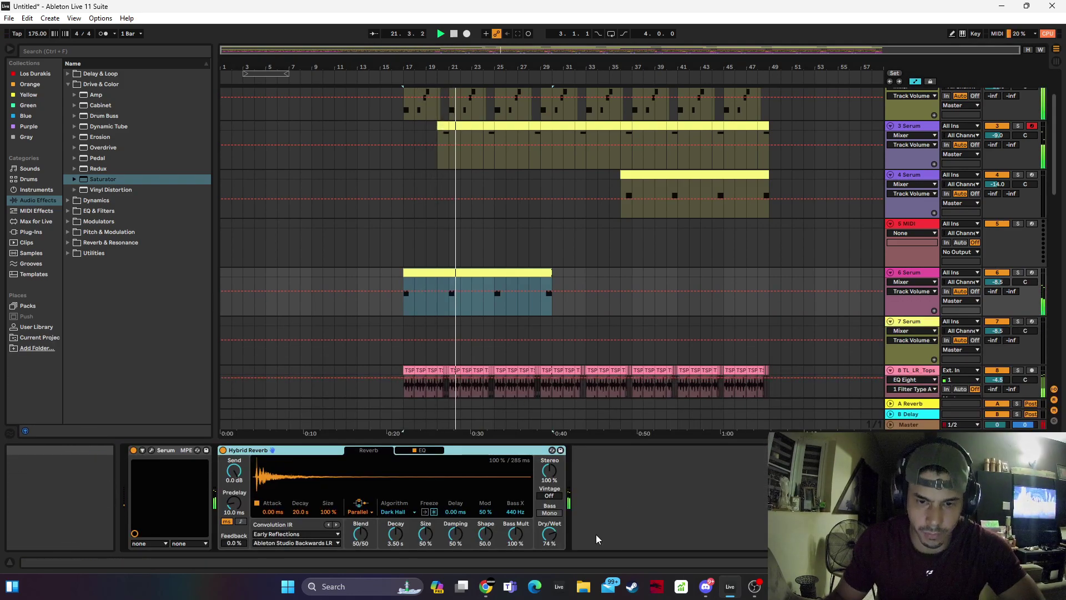
click(549, 534)
drag(549, 534, 549, 536)
click(1003, 283)
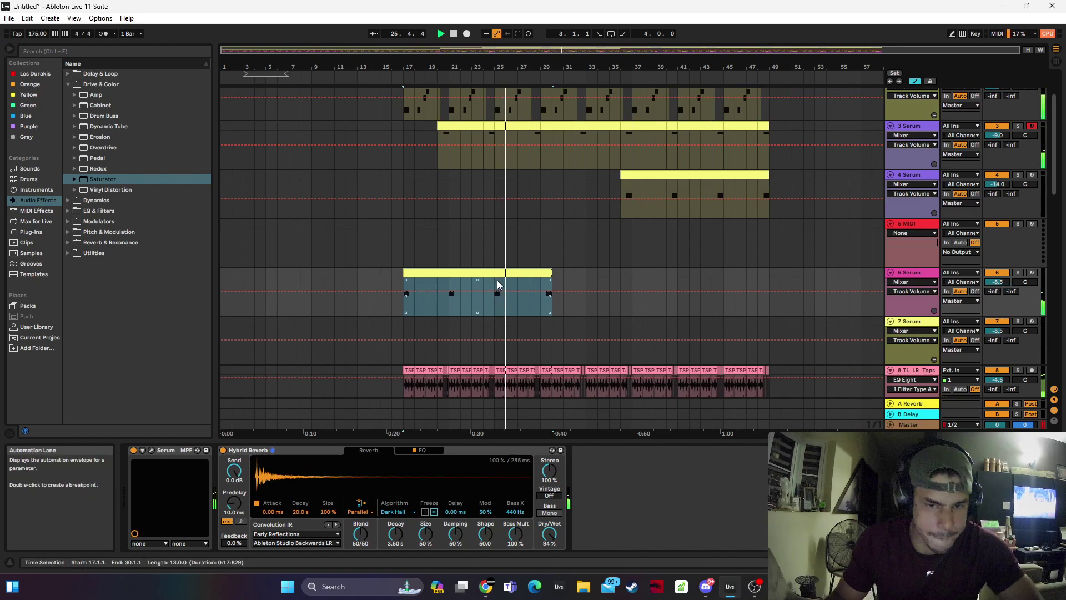
Duplicate the 6 Serum clip, move the copy so it starts at bar 31, and stop playback
click(527, 273)
key(ctrl+d)
drag(582, 273, 593, 272)
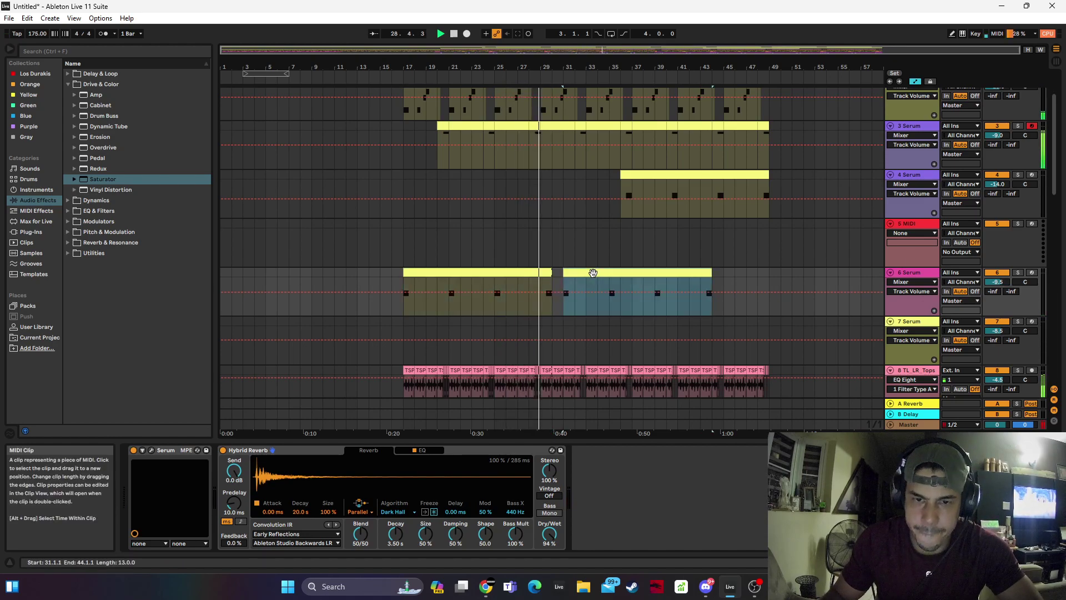
key(space)
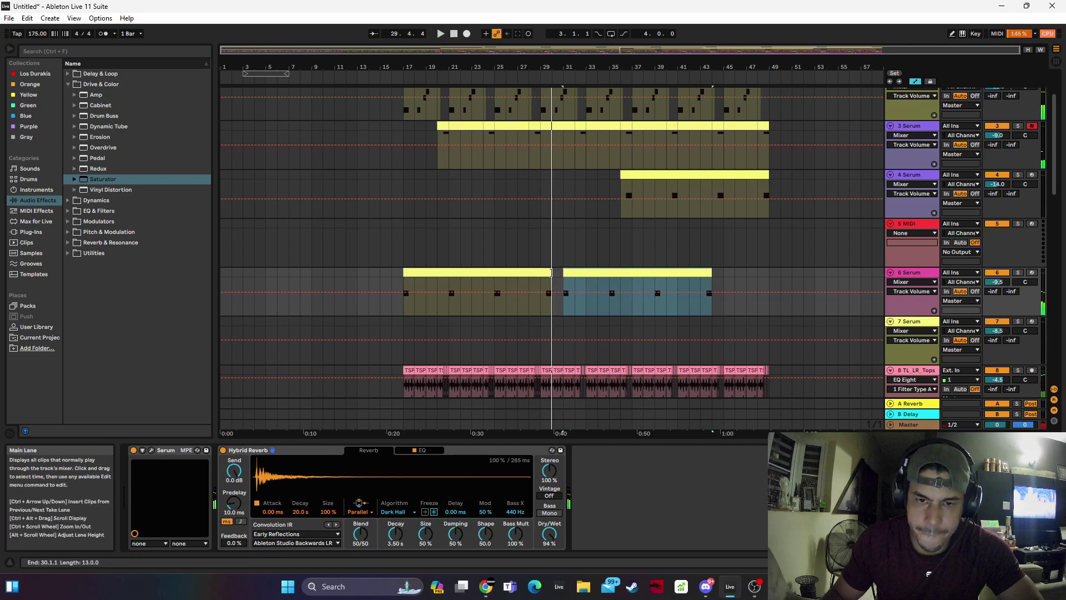
Shorten the first 6 Serum clip to end at bar 25 and duplicate it three times, filling the track up to bar 49
click(550, 273)
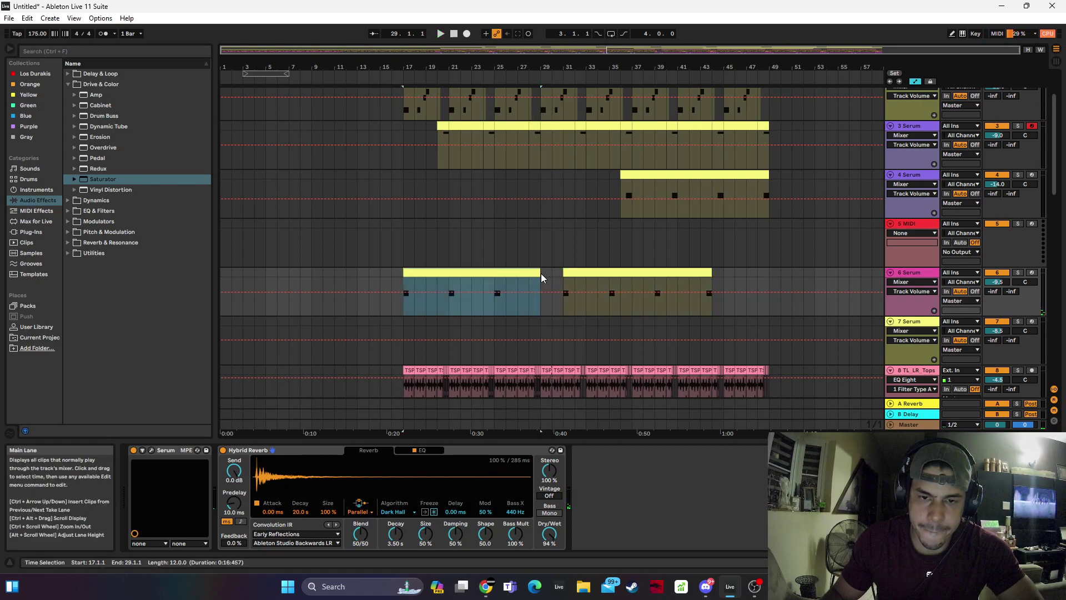
drag(541, 273, 495, 274)
key(ctrl+d)
key(ctrl+d)
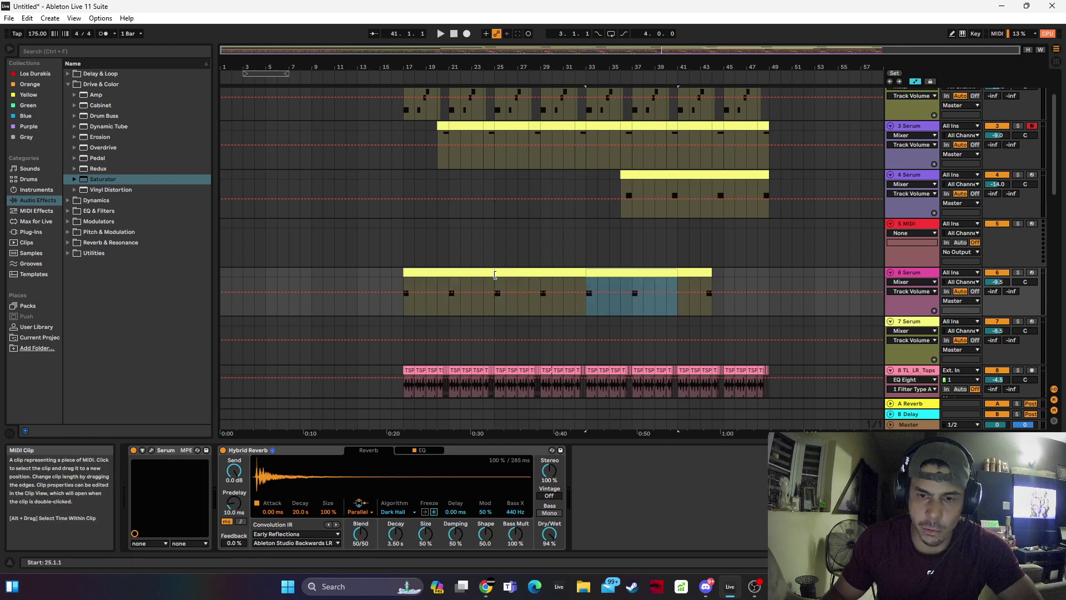
key(ctrl+d)
Solo track 6, load the User preset Alien invasion in its Serum, audition it from bar 17 and close the plugin
click(469, 273)
key(space)
key(space)
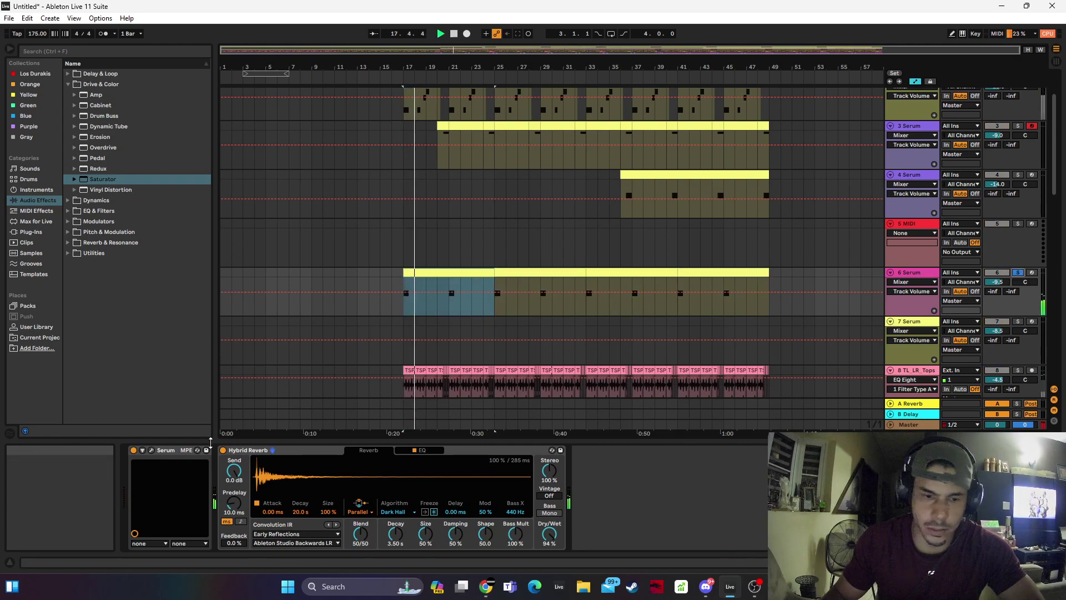
click(151, 449)
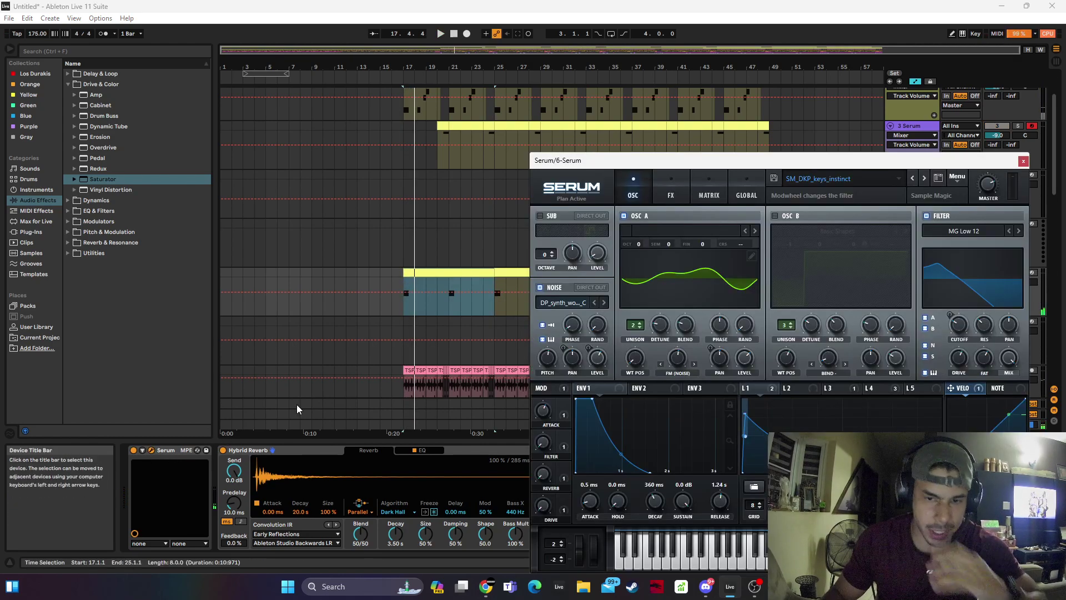
click(839, 182)
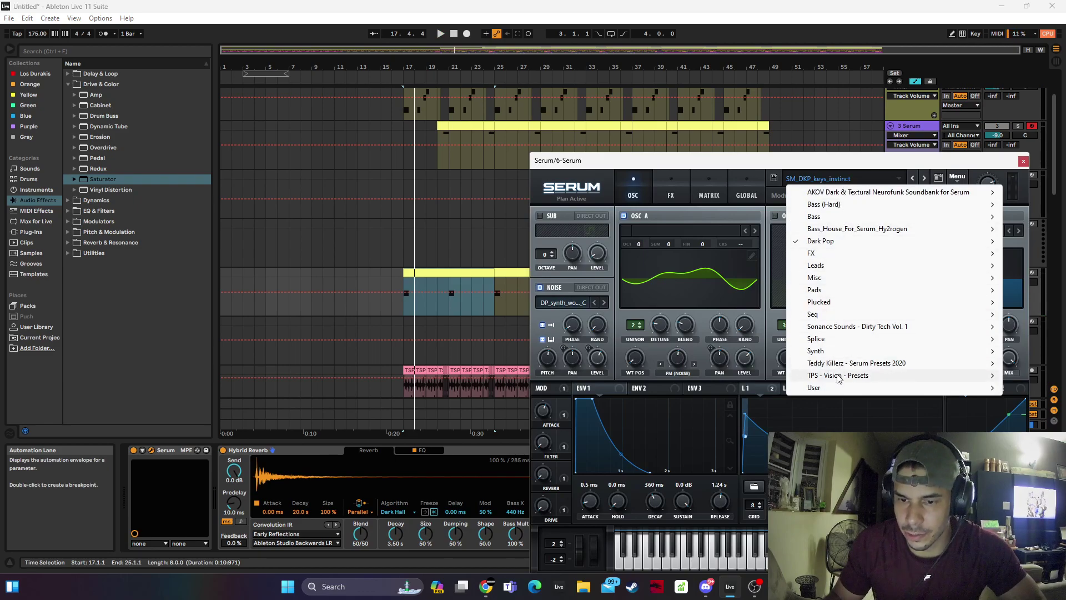
mouse_move(837, 387)
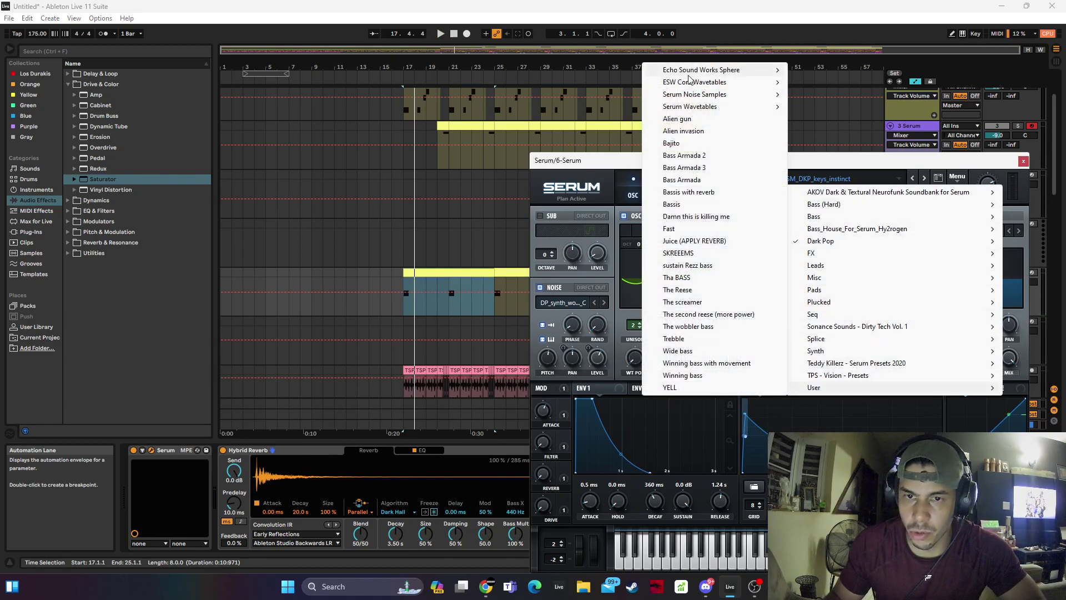
click(689, 132)
key(space)
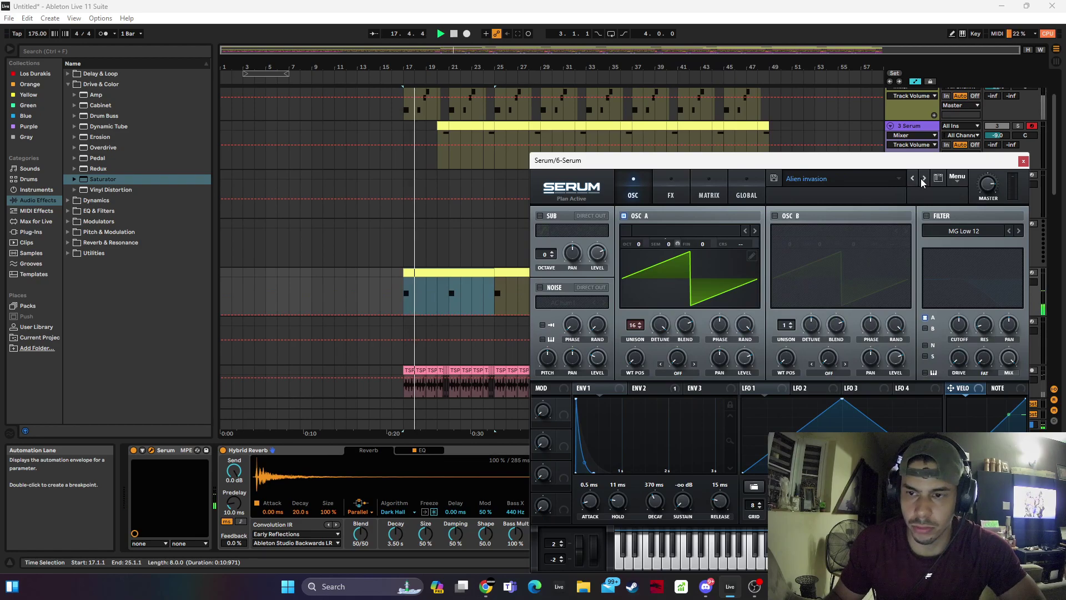
click(1023, 162)
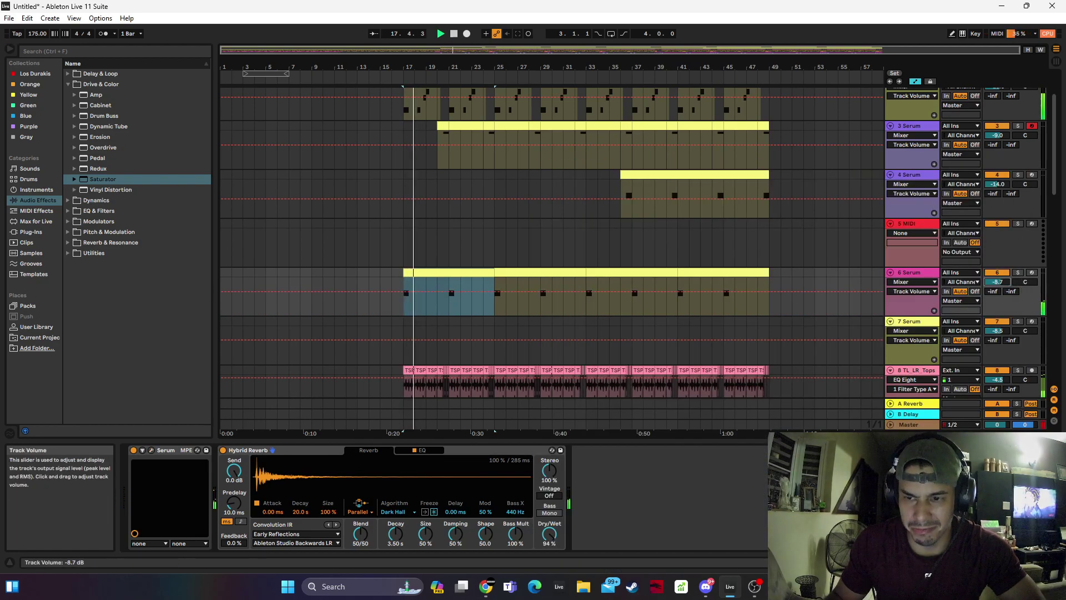
Set track 6's Hybrid Reverb Dry/Wet to 16%, its panning to 3L and its volume to -9.4 dB
drag(549, 533, 548, 555)
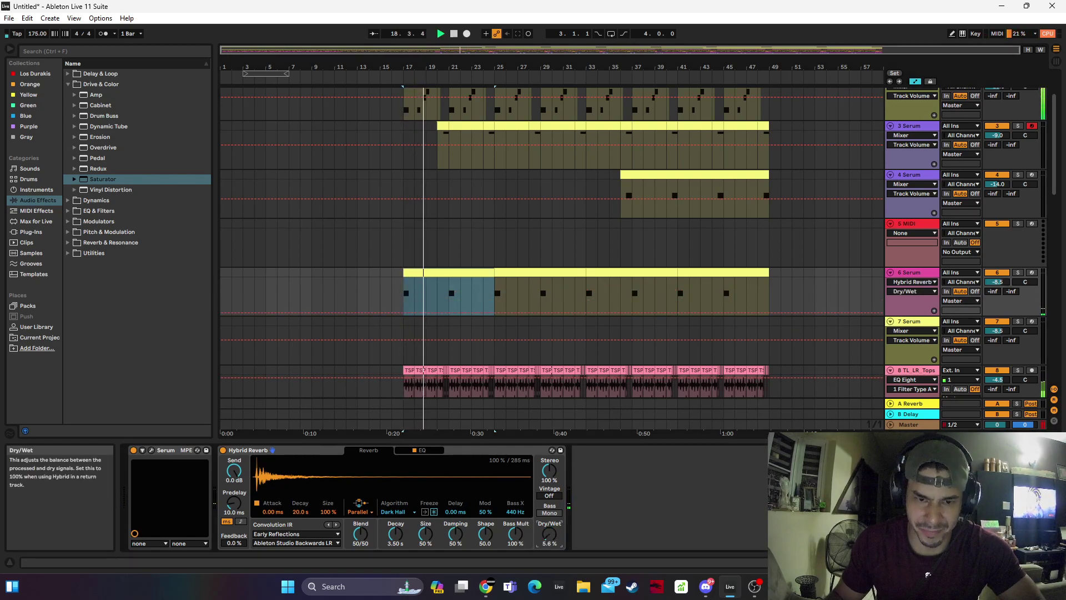
drag(1031, 285, 1001, 286)
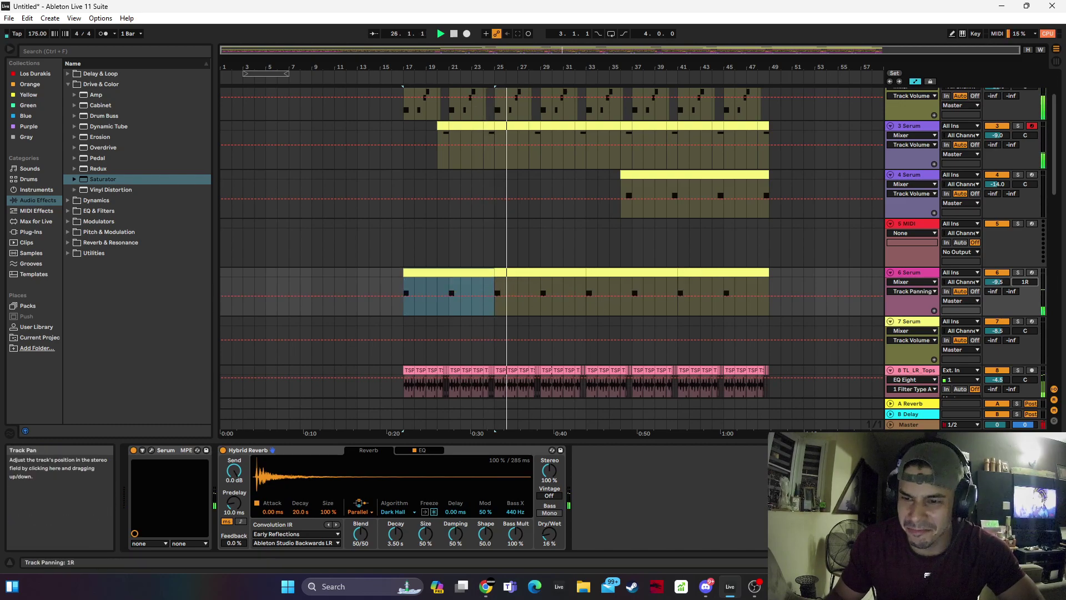
drag(1025, 282, 1003, 281)
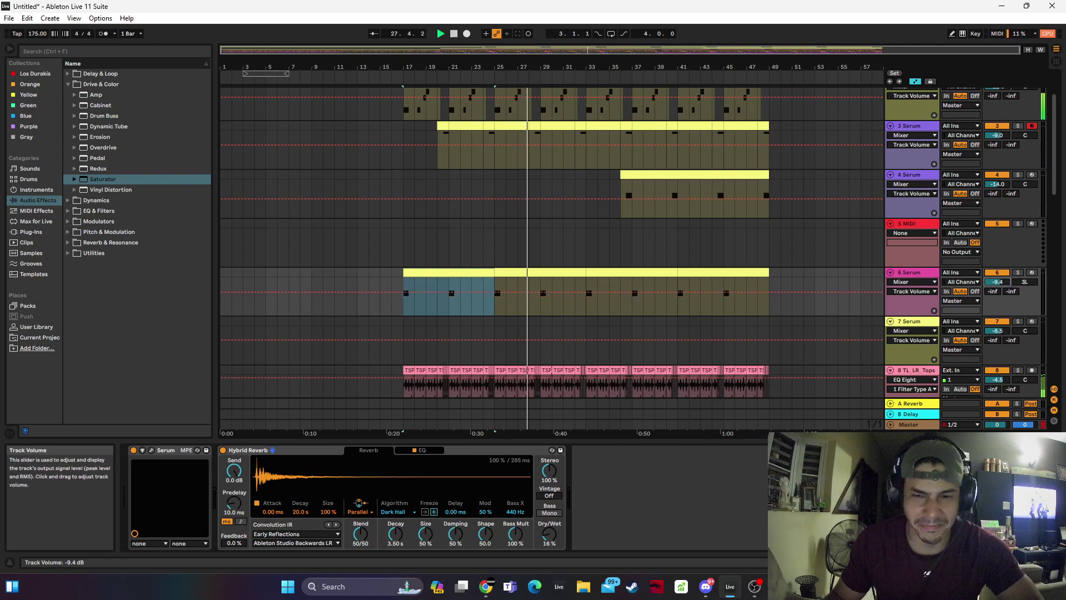
Add a one-beat F#3 note at position 11.4 in the 6 Serum clip spanning bars 25 to 33 and play it
double_click(464, 273)
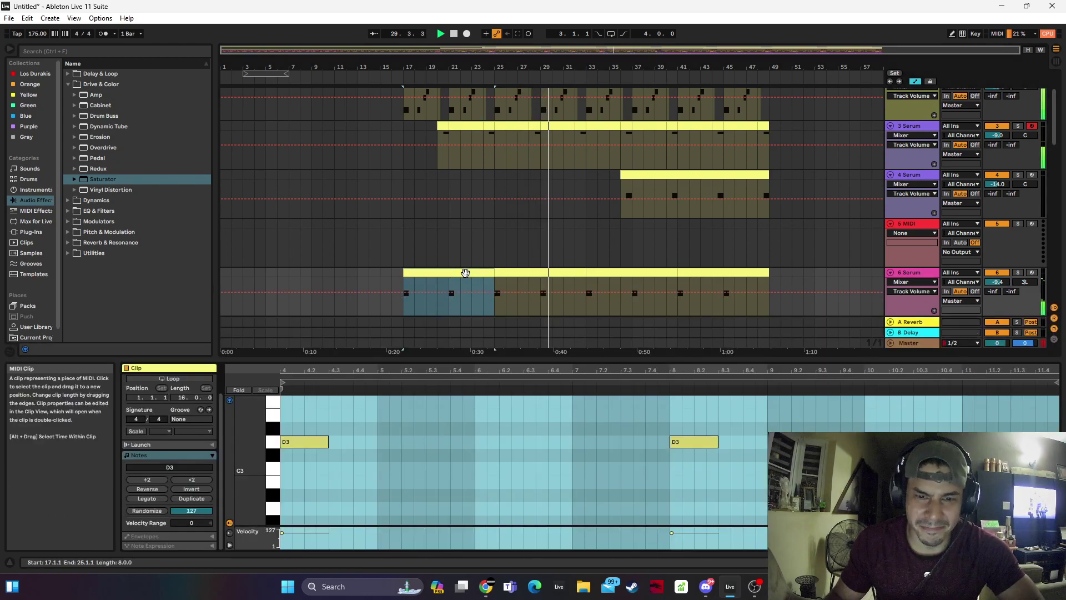
click(578, 272)
click(1021, 408)
double_click(1019, 406)
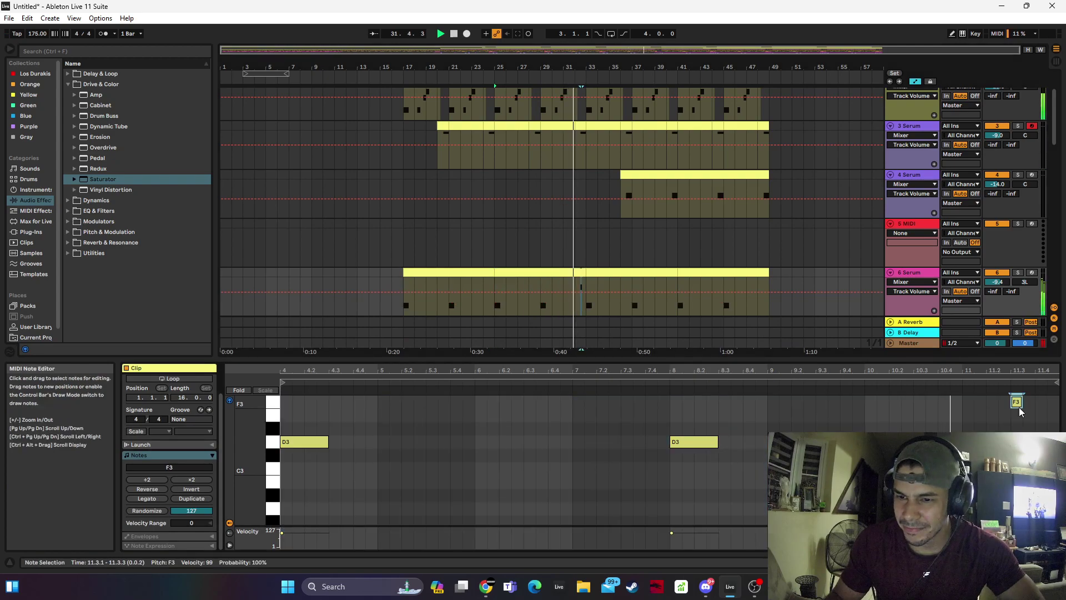
drag(1017, 409, 1042, 436)
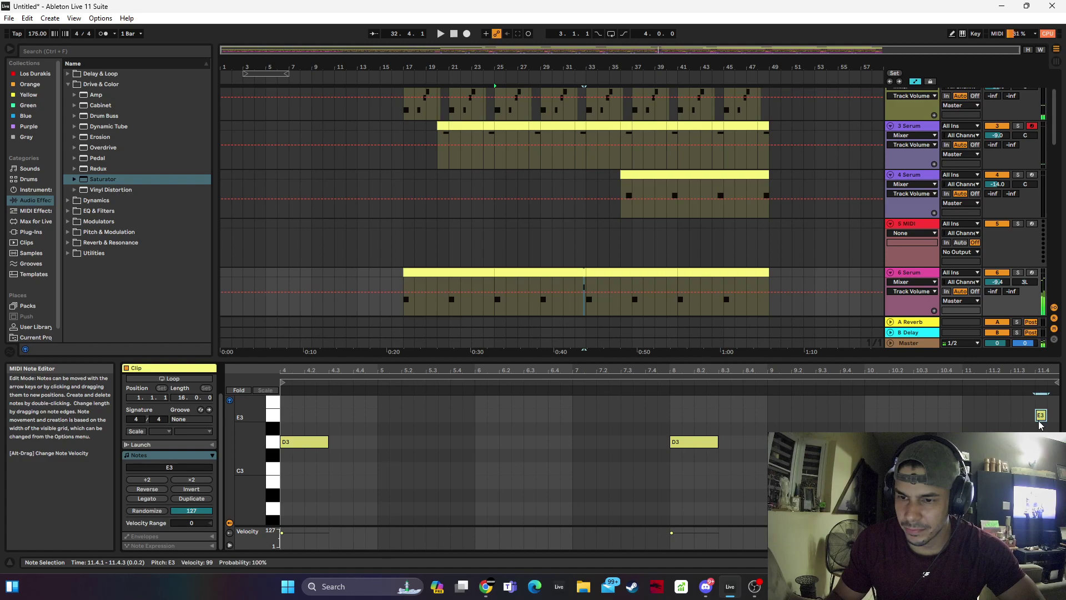
key(Up)
key(space)
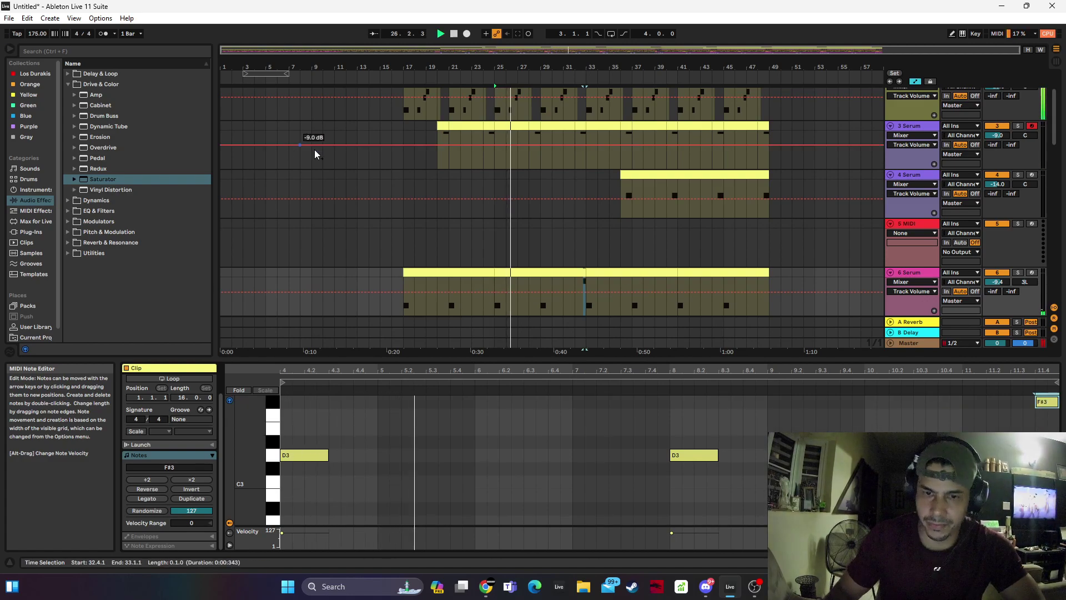
Duplicate the 6 Serum clip with the added F#3 note twice, covering bars 33 to 49
click(571, 272)
key(ctrl+d)
key(ctrl+d)
click(562, 271)
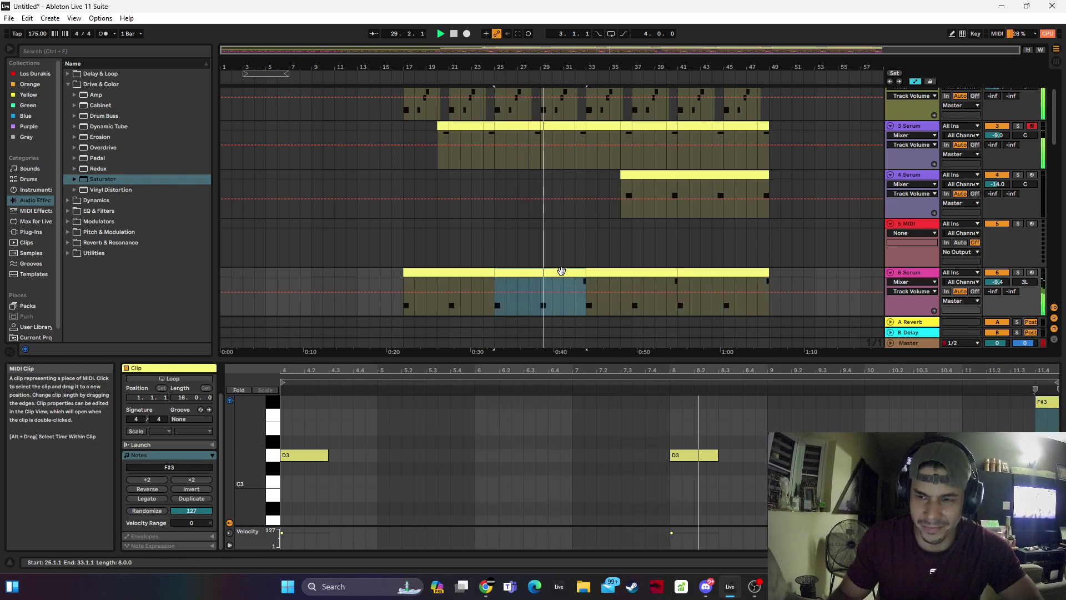
Split the 6 Serum clips and copy the four-bar section ending in the F#3 note onto bars 33 to 37
click(638, 299)
key(ctrl+e)
click(675, 274)
drag(666, 273, 624, 282)
click(625, 282)
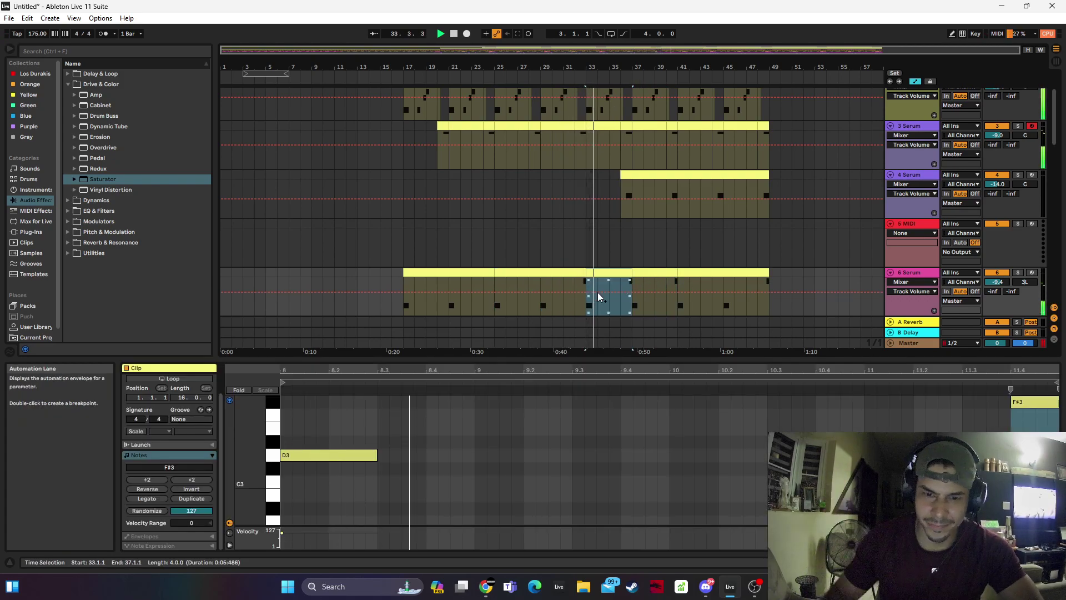
Shorten the F#3 note ending at bar 33 on 6 Serum and duplicate the four-bar section from bar 29 four times, up to bar 49
key(space)
click(582, 273)
drag(1056, 430, 1048, 401)
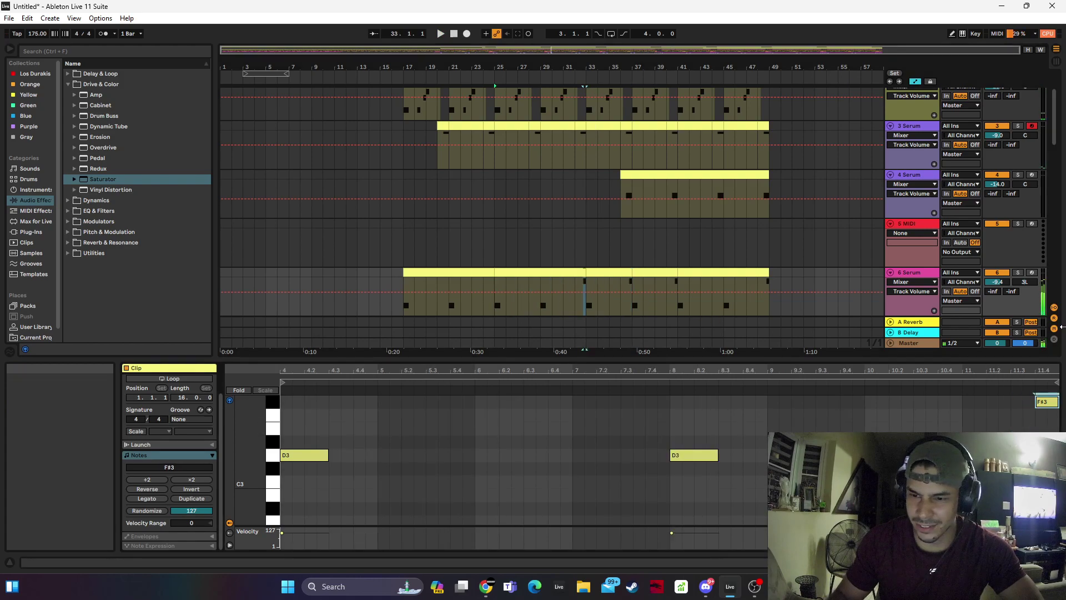
drag(547, 300, 583, 272)
key(ctrl+d)
key(ctrl+d)
key(ctrl+d)
key(ctrl+d)
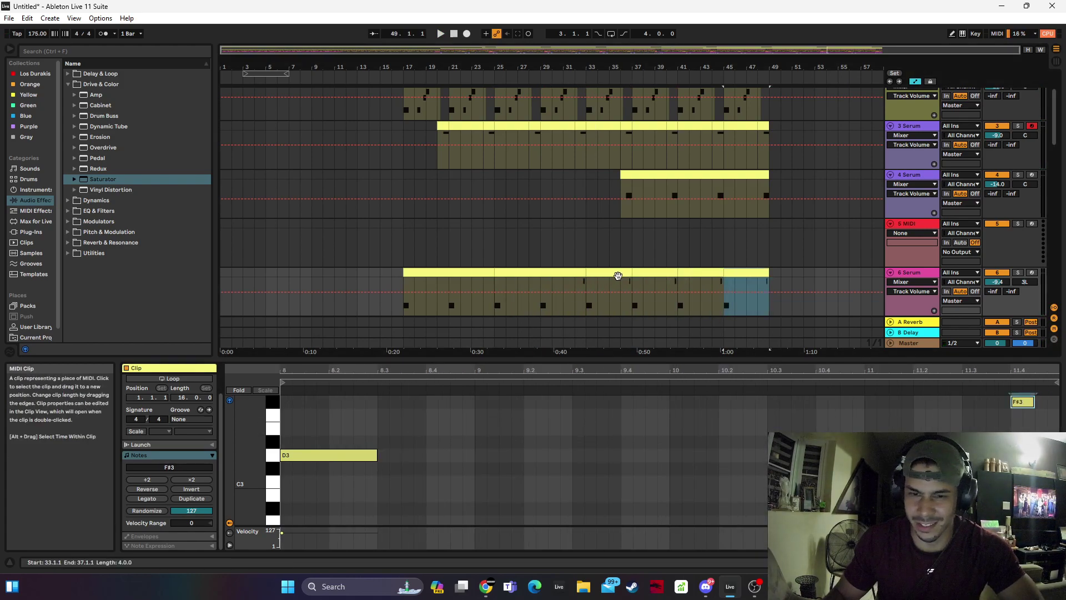
Play the mix from the 6 Serum clip at bar 33 with the track's devices in view
click(619, 274)
key(shift+Tab)
key(space)
Solo the Varien audio track 19, lower its volume to -43.0 dB and take it out of solo to hear the mix
scroll(592, 349, down, 9)
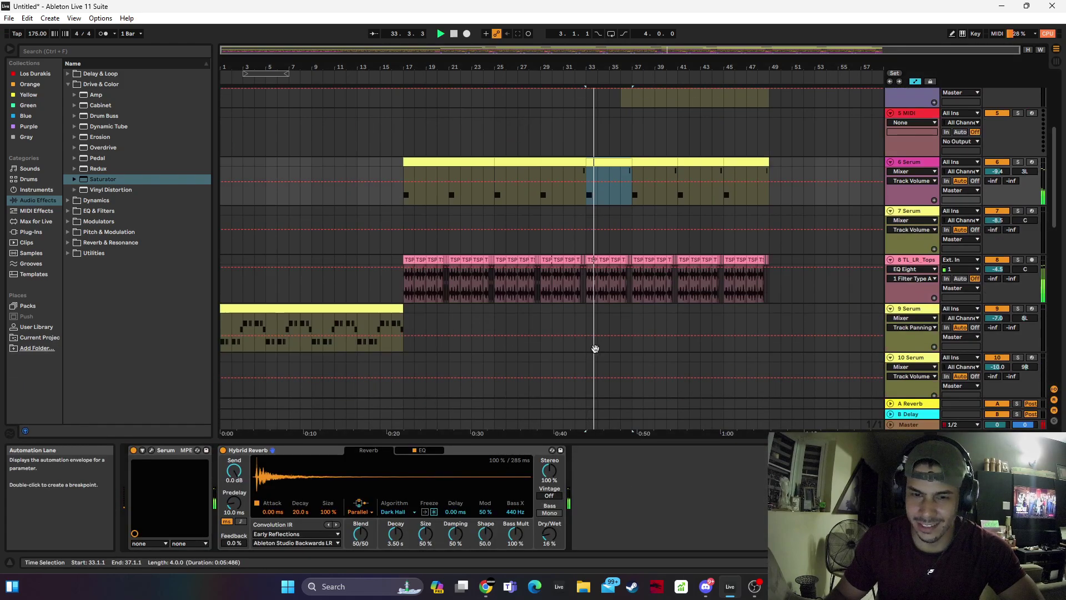
scroll(617, 341, down, 2)
click(595, 289)
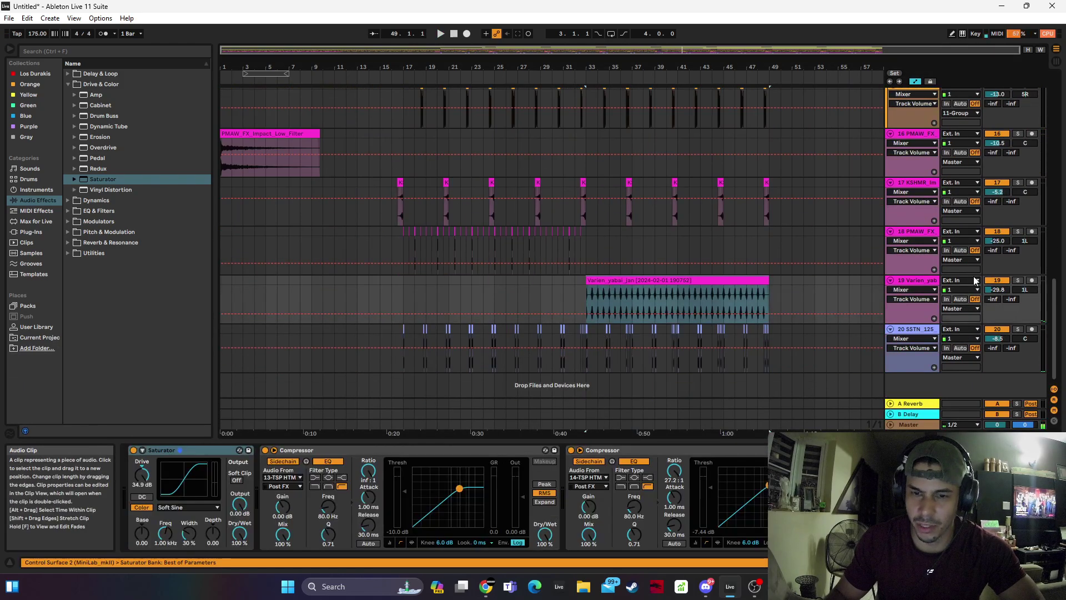
click(1019, 281)
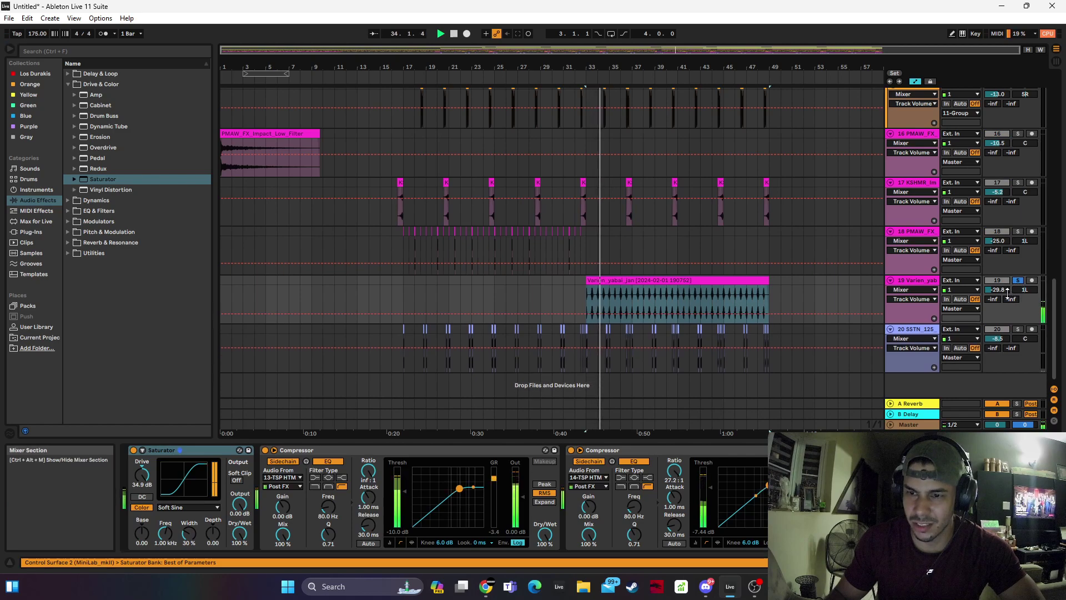
drag(1010, 290, 1006, 291)
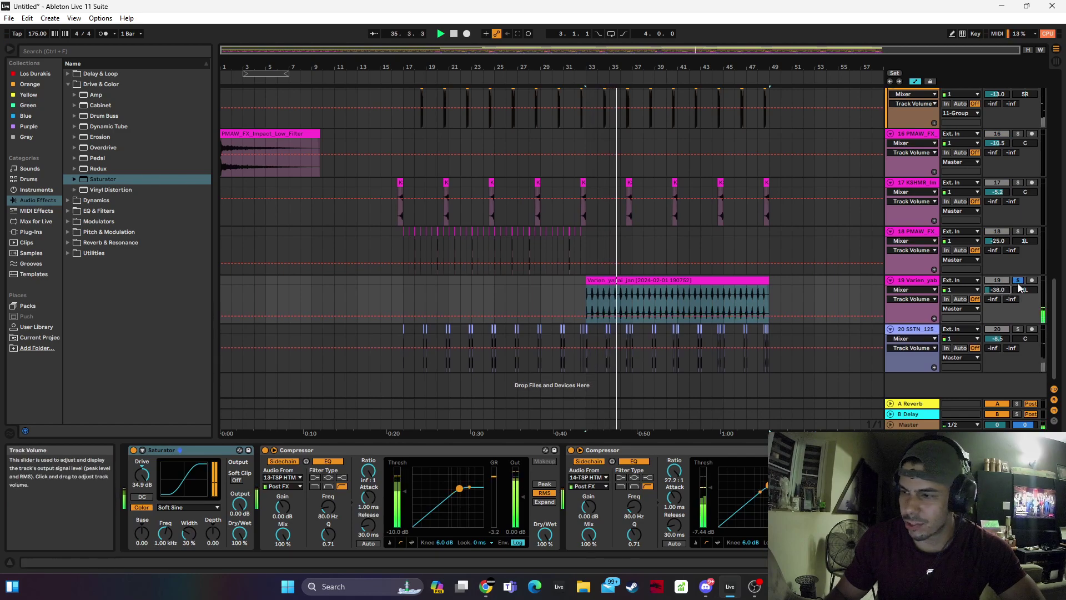
click(1019, 281)
key(space)
key(space)
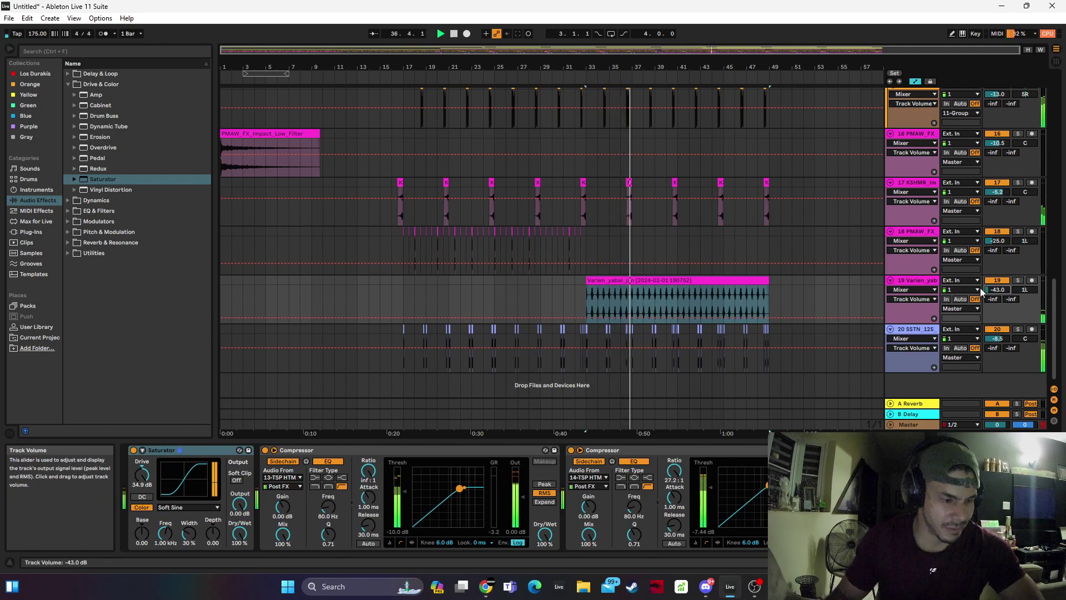
Place the insert marker at bar 32 on track 19 and raise the volume of track 6 to -8.0 dB
click(575, 303)
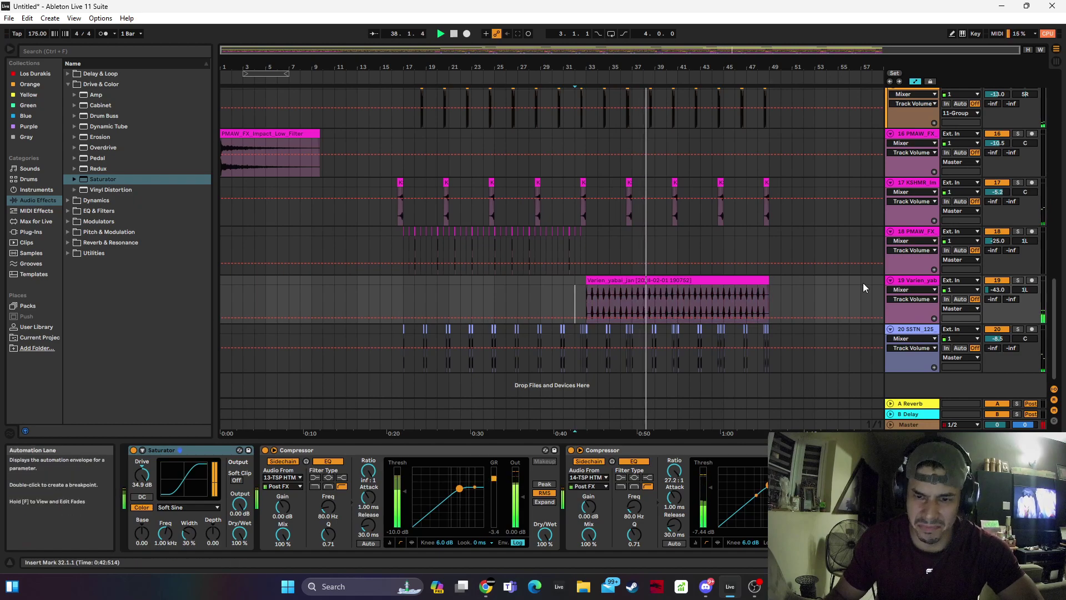
scroll(828, 288, up, 10)
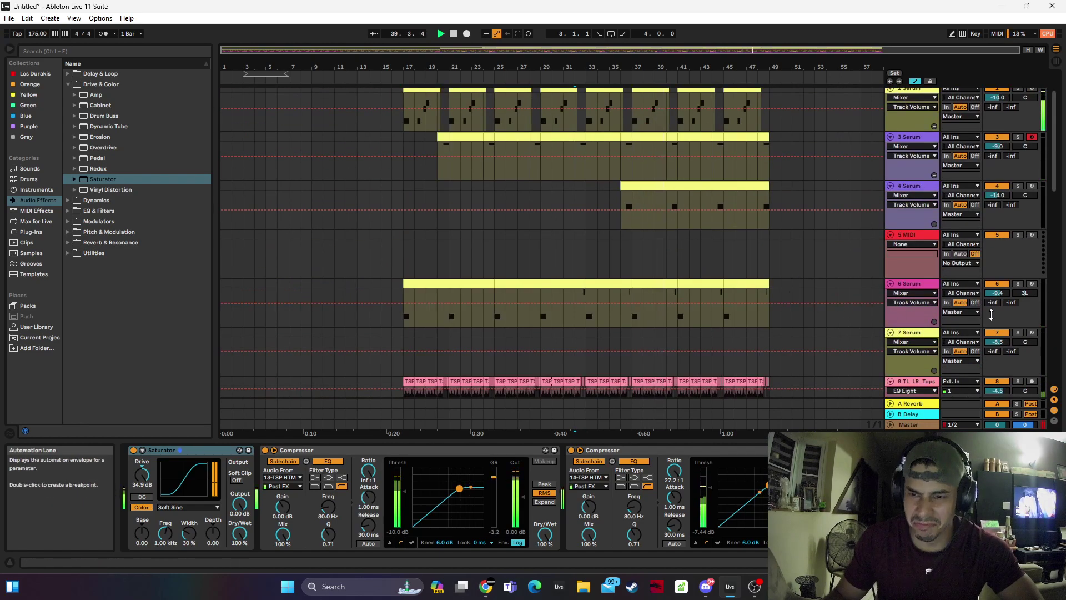
drag(1004, 292, 1004, 288)
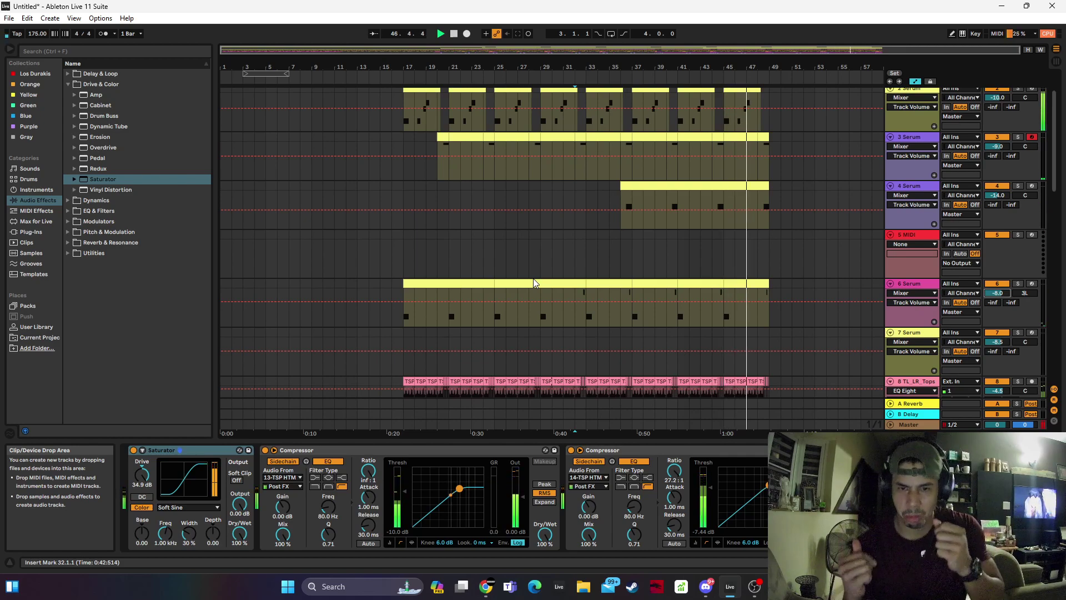
Copy an eight-bar 6 Serum clip to bar 1 and duplicate it to fill the gap up to bar 17
key(space)
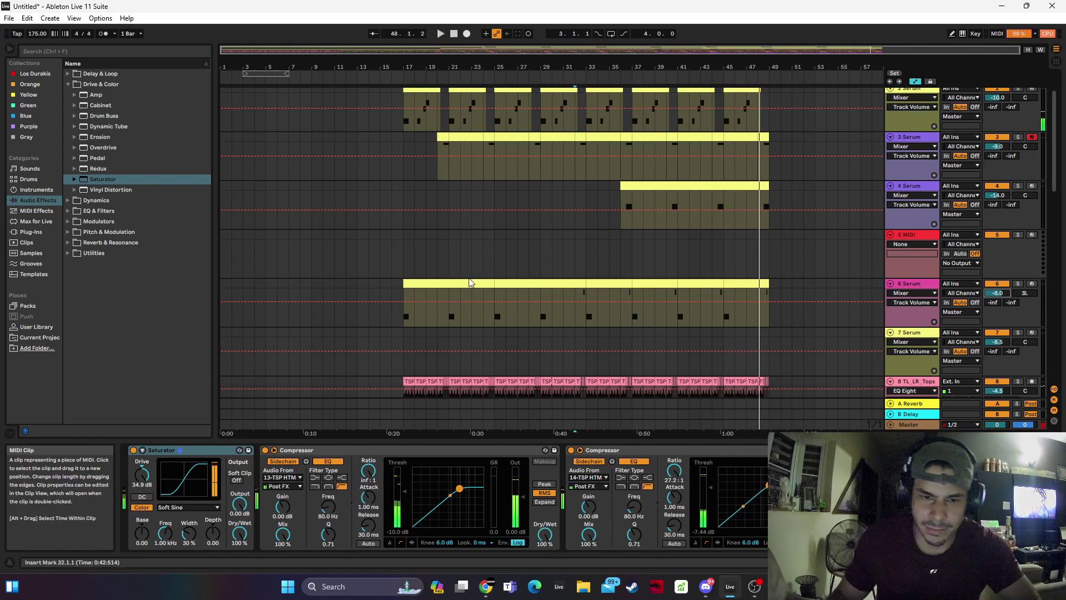
drag(460, 280, 264, 295)
key(space)
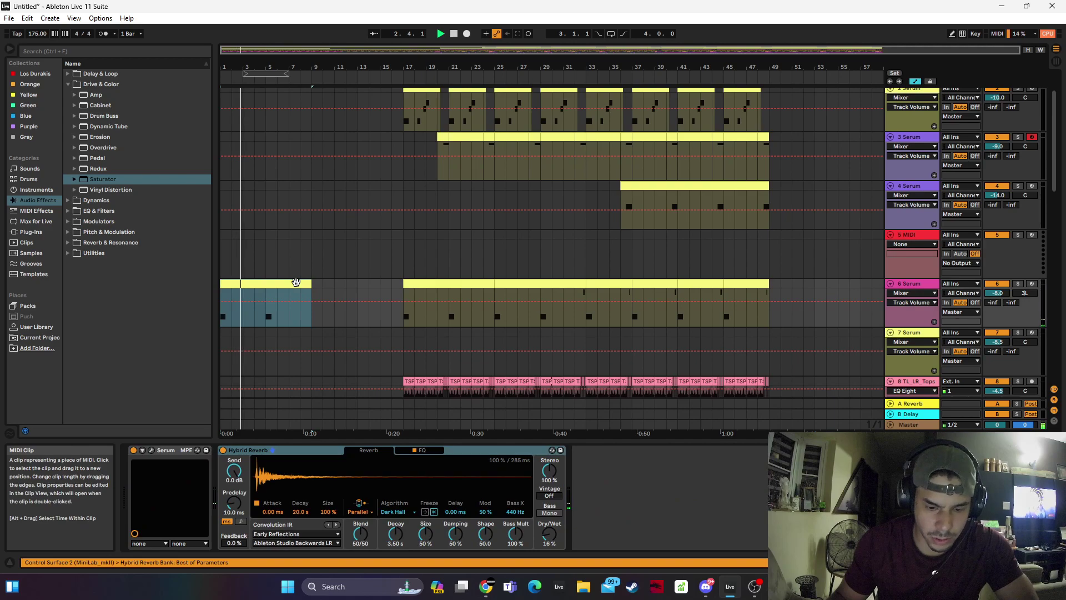
key(ctrl+d)
click(276, 284)
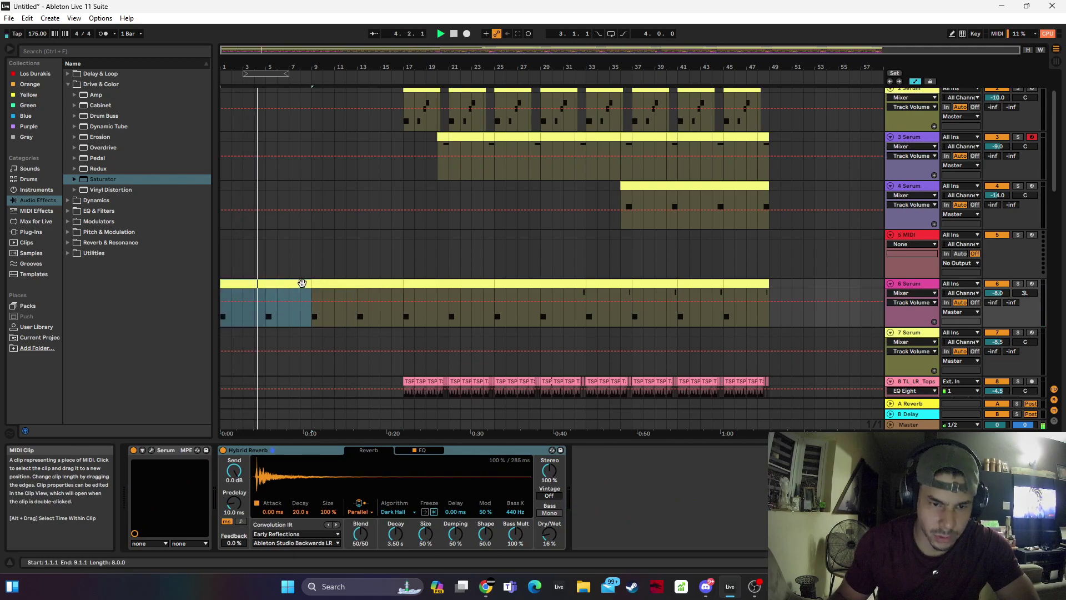
Automate the Hybrid Reverb Dry/Wet on 6 Serum to fall from 91 % at bar 1 to 16 % at bar 17
click(550, 535)
drag(222, 320, 221, 289)
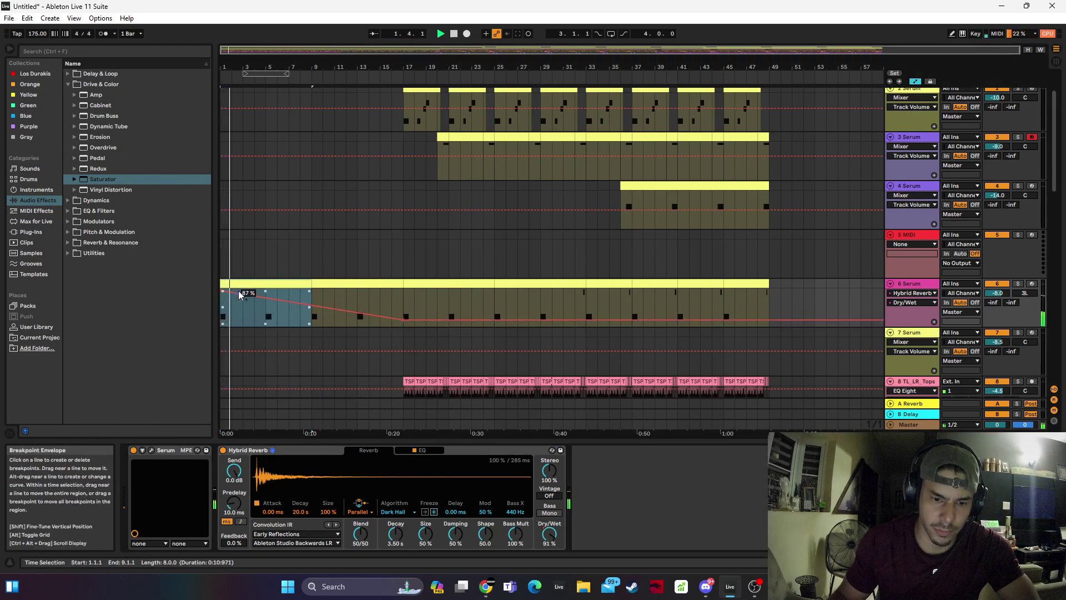
drag(318, 305, 357, 305)
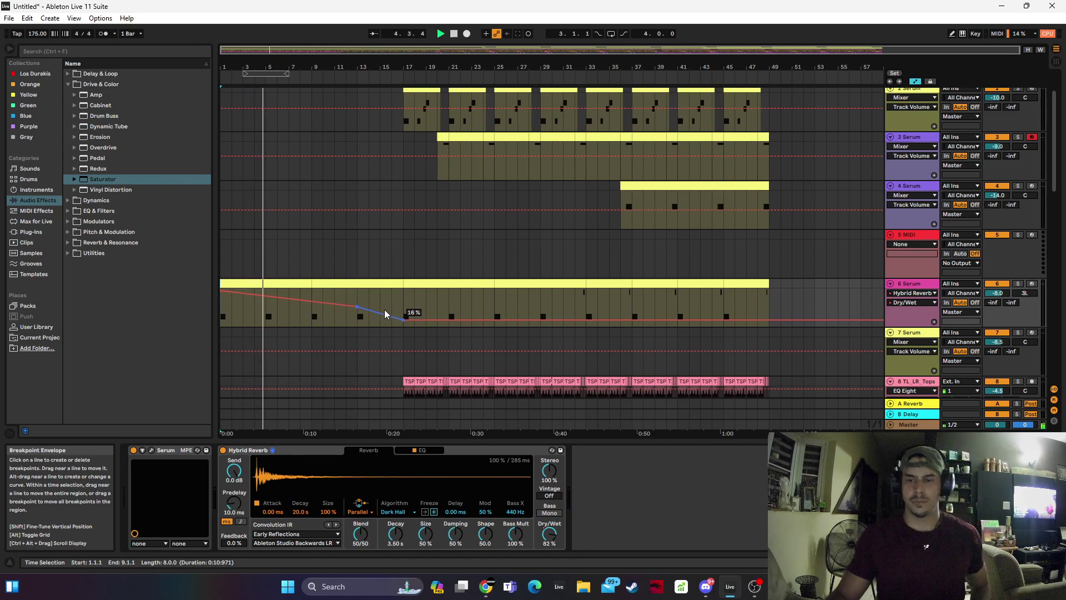
Consolidate the 6 Serum clips from bar 1 to bar 17 and transpose their notes up an octave to D4
click(272, 280)
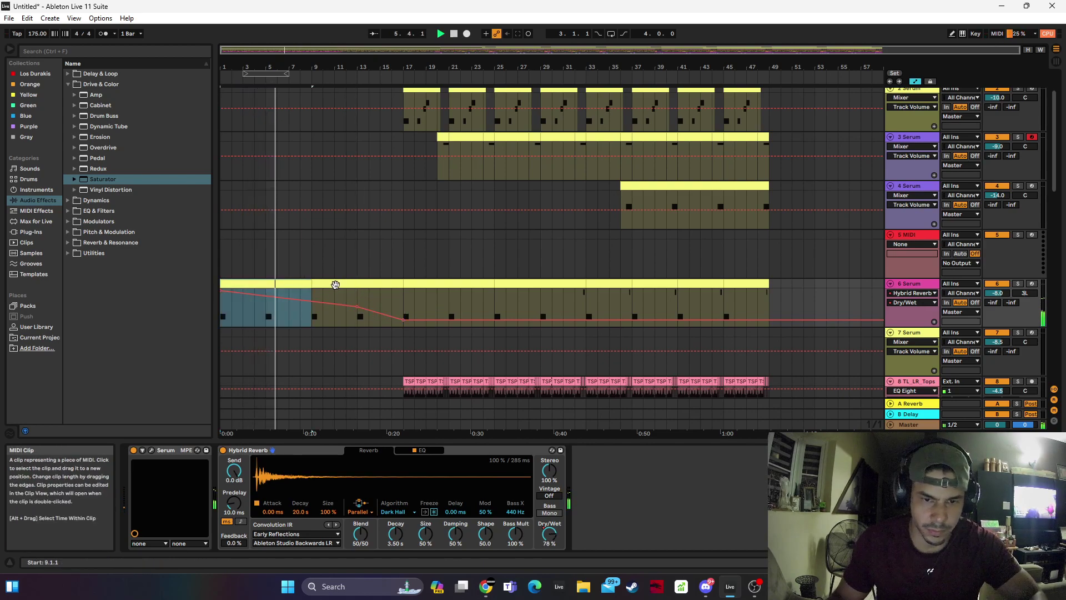
shift+click(388, 284)
double_click(390, 284)
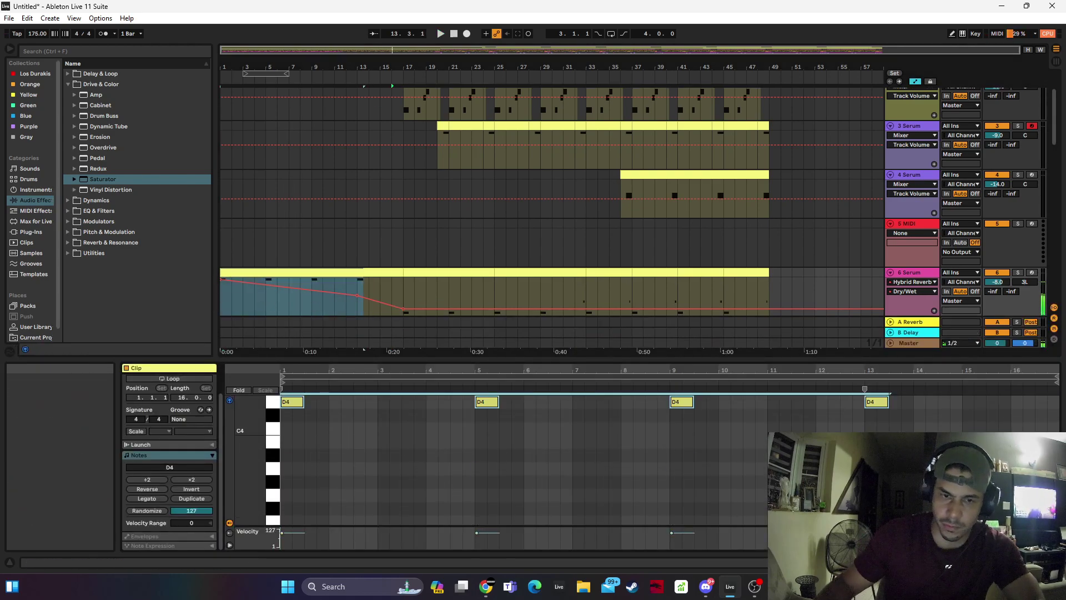
click(373, 274)
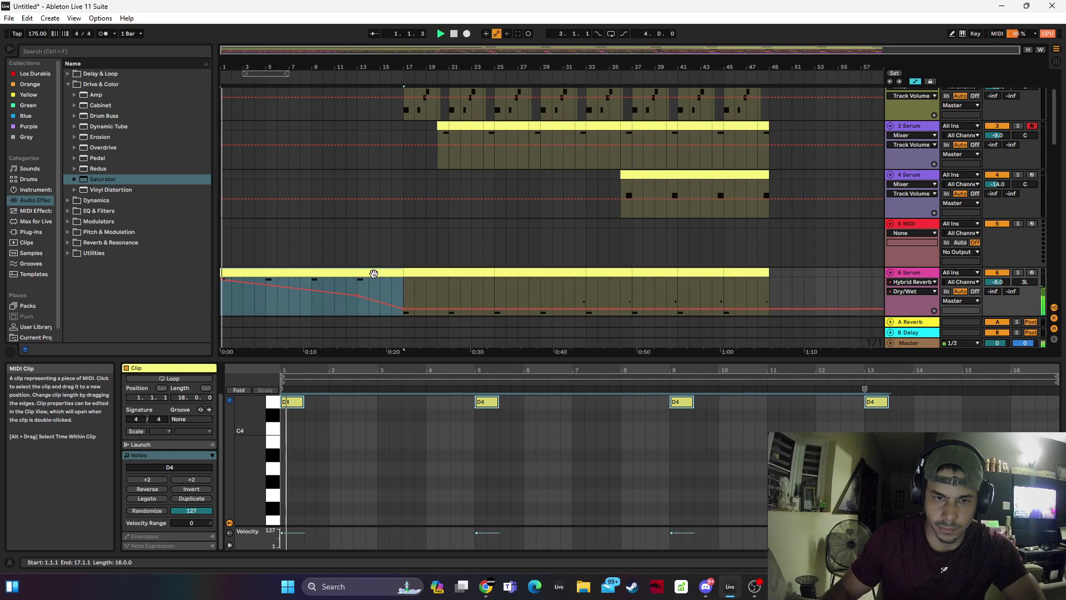
Reshape the Hybrid Reverb Dry/Wet automation on 6 Serum into one straight fall from bar 1 to bar 17
drag(262, 307, 403, 286)
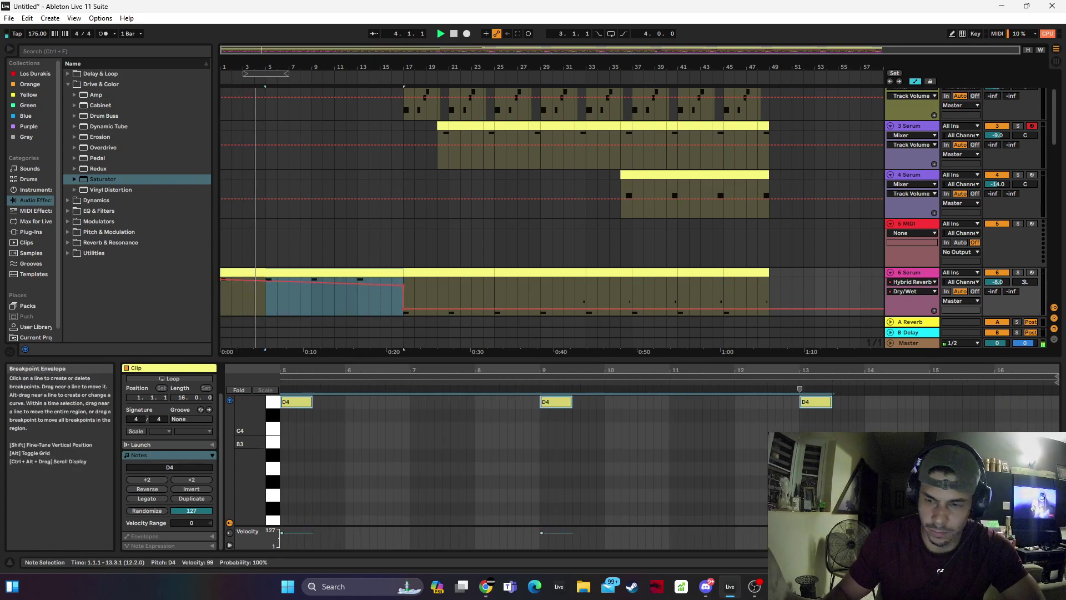
key(shift+Tab)
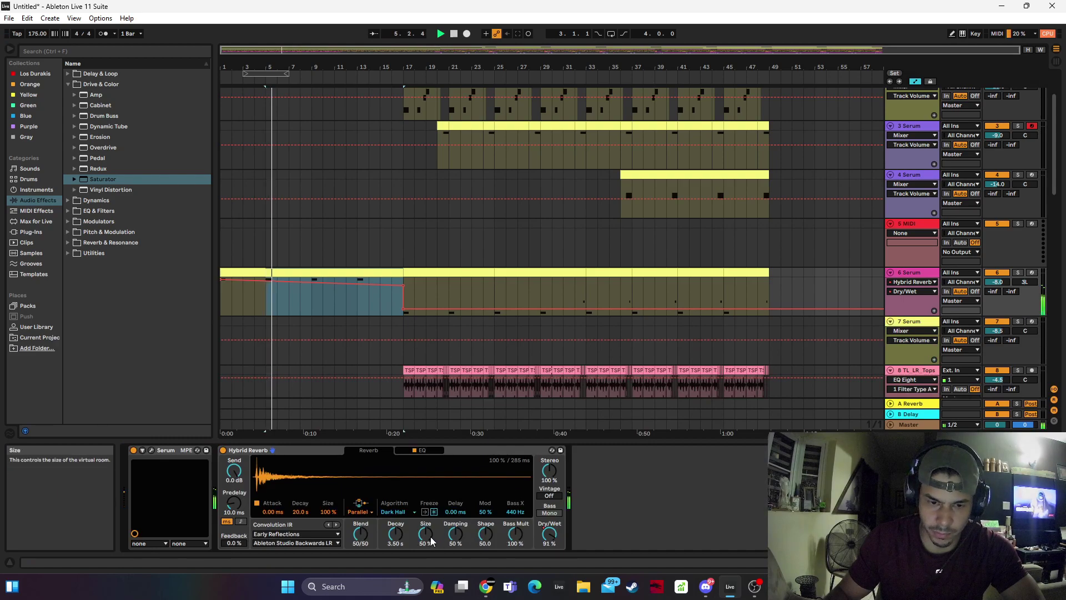
drag(402, 287, 402, 308)
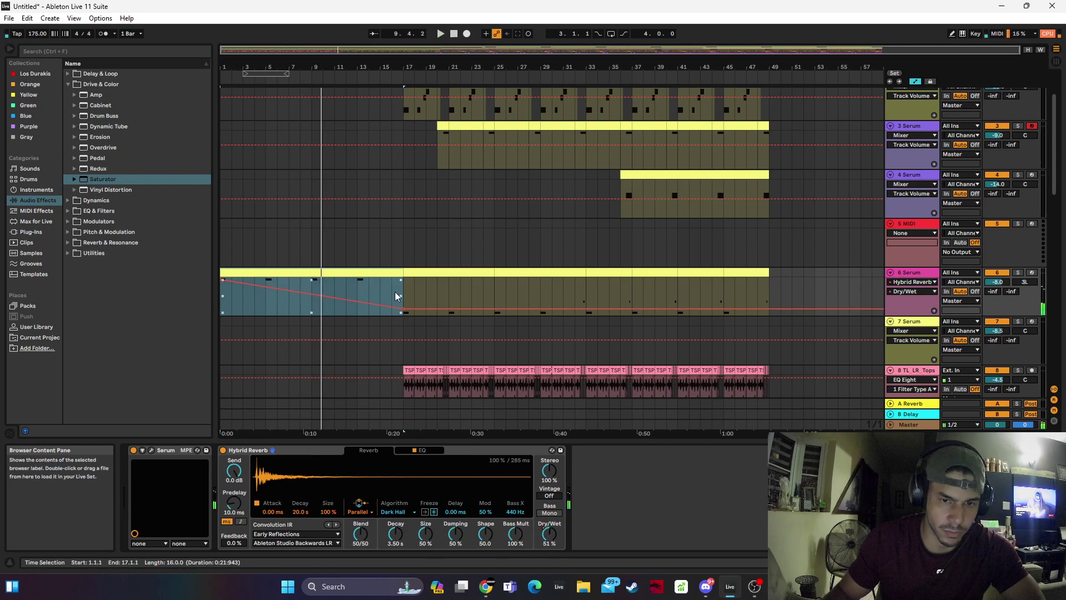
Replace Hybrid Reverb on 6 Serum with the Dada Life Endless Smile x64 plug-in and raise its Intensity to 110.0 %
click(517, 452)
key(Delete)
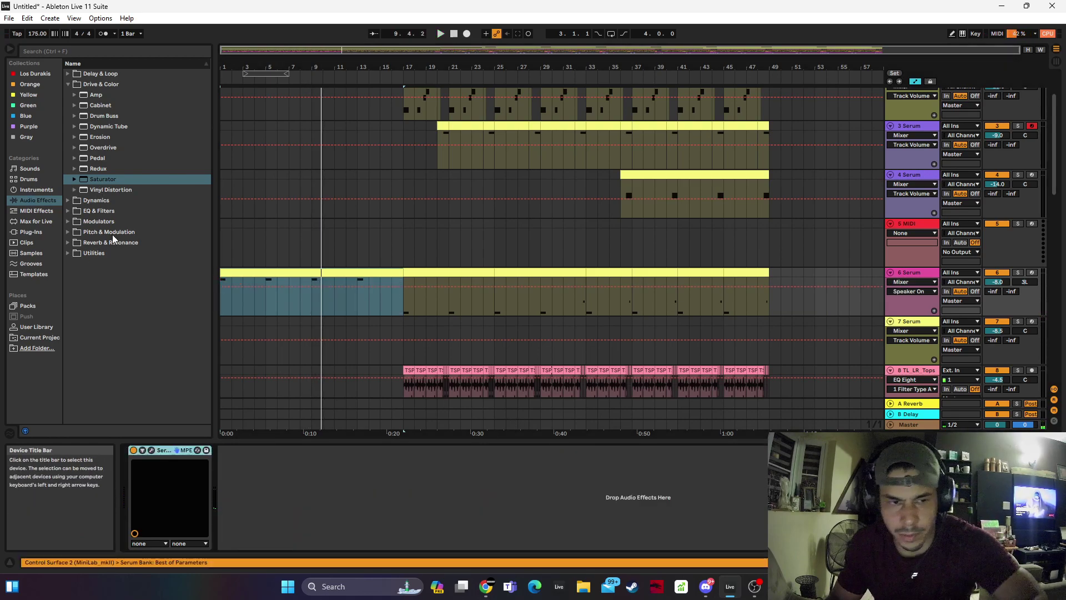
click(31, 232)
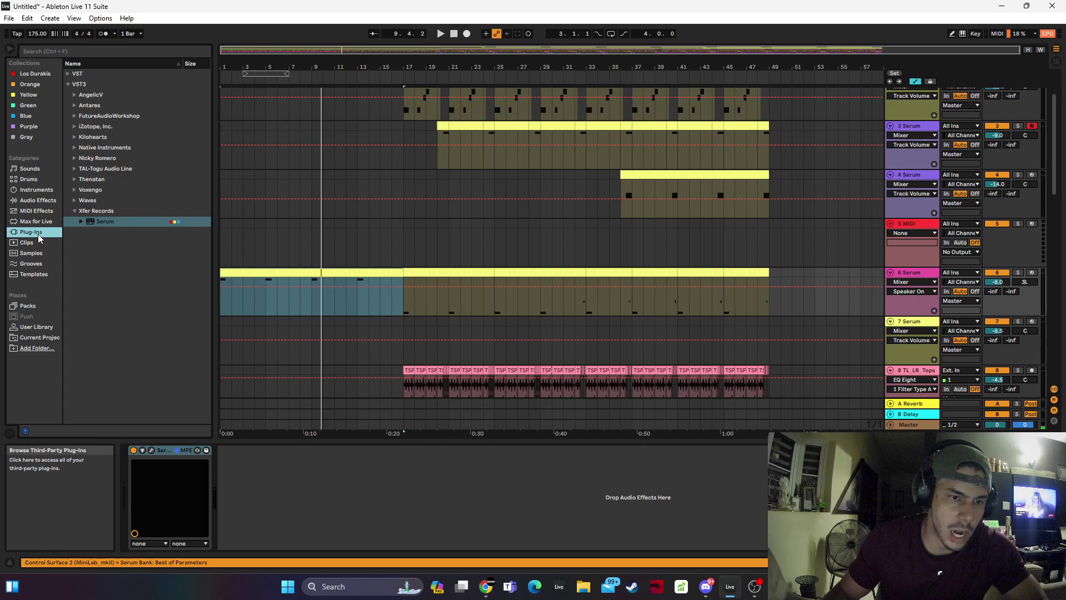
click(82, 74)
double_click(101, 93)
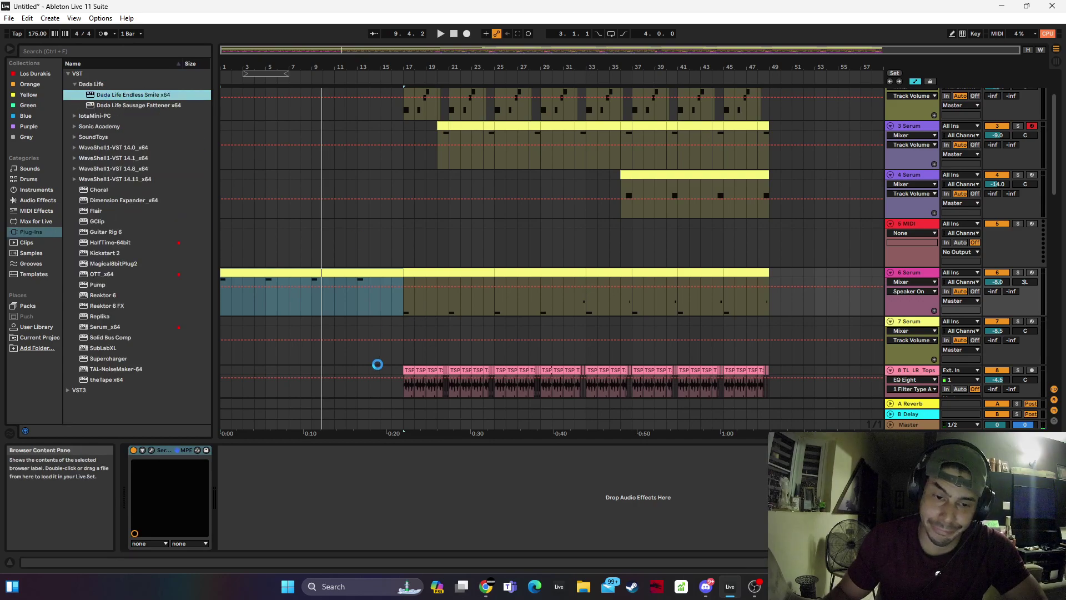
drag(599, 294, 598, 216)
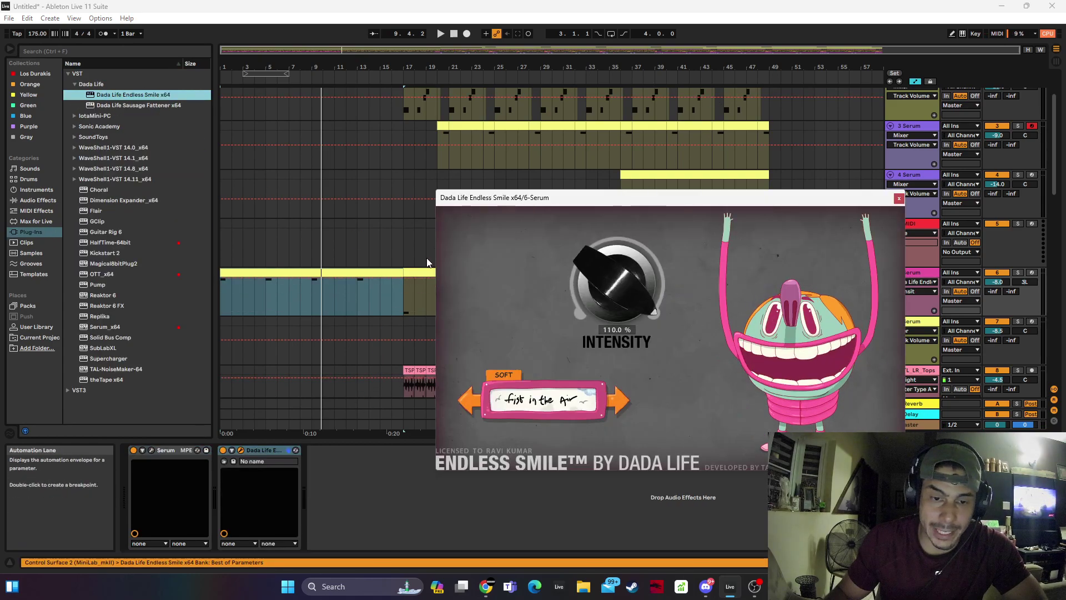
Play the 6 Serum intro from bar 1 to audition the Endless Smile effect
click(222, 294)
key(space)
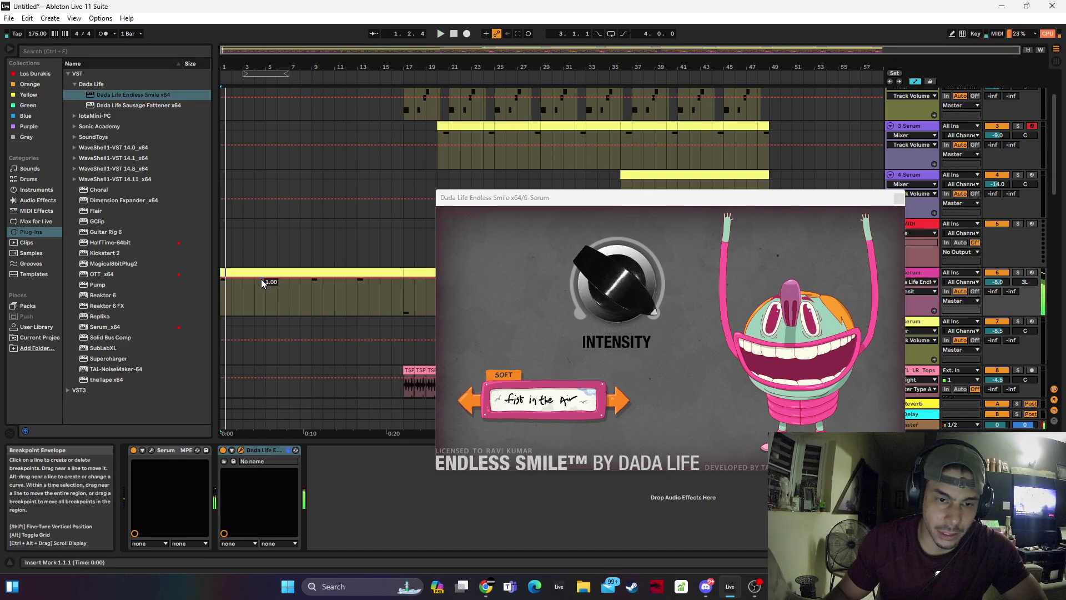
click(1018, 272)
key(space)
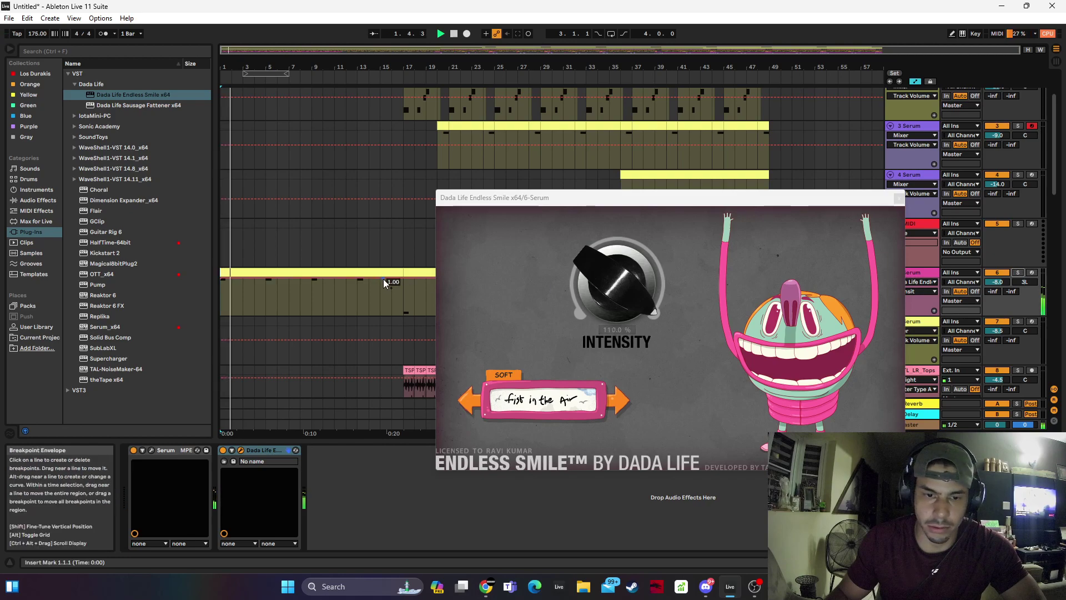
Automate the Endless Smile Intensity on 6 Serum to fall gradually from bar 1, with a drop to minimum at bar 17, and play it back
drag(383, 279, 404, 310)
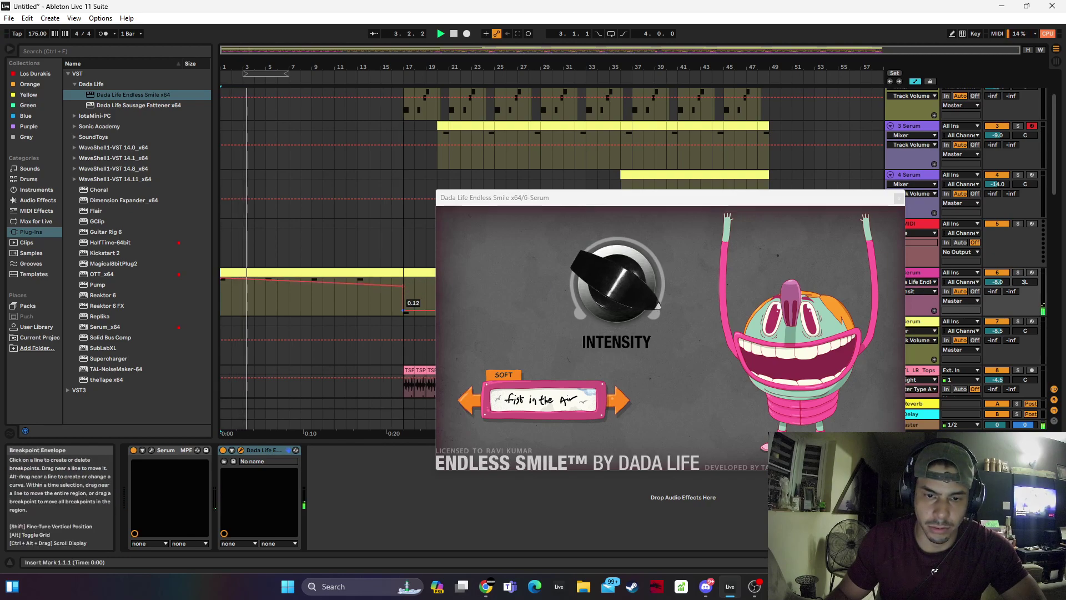
click(900, 198)
key(ctrl+z)
drag(404, 286, 404, 293)
click(268, 272)
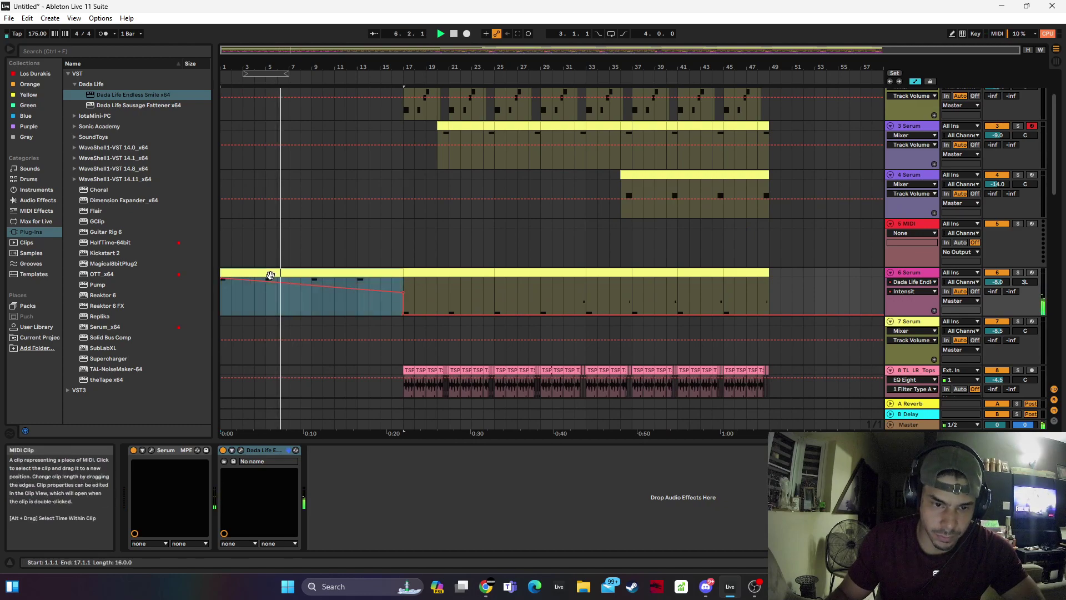
key(space)
key(space)
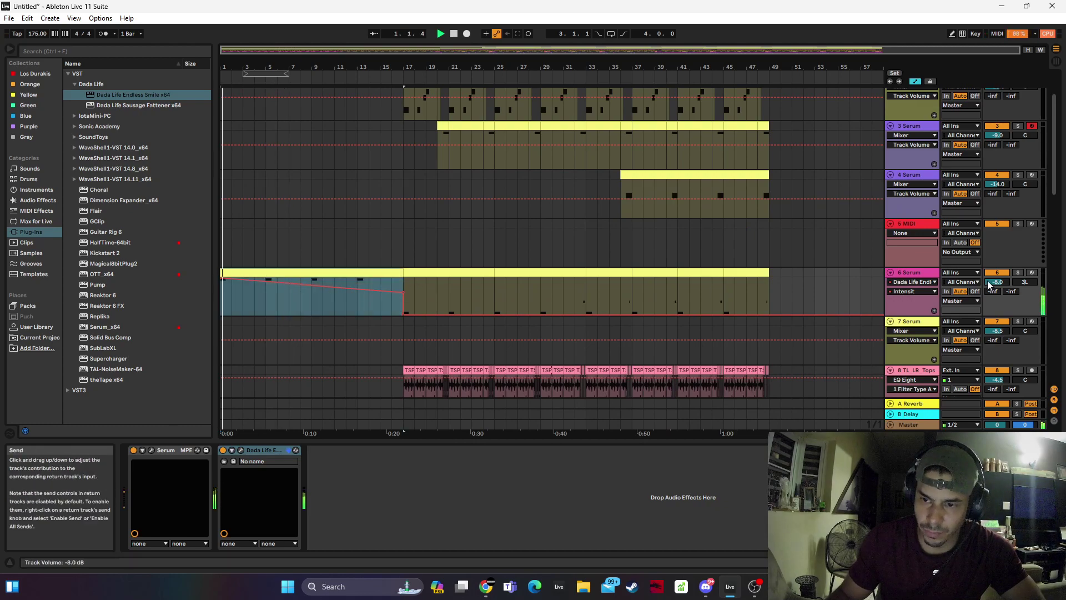
Duplicate the 6 Serum track and delete the bar 1 to 17 clip from the original
click(921, 274)
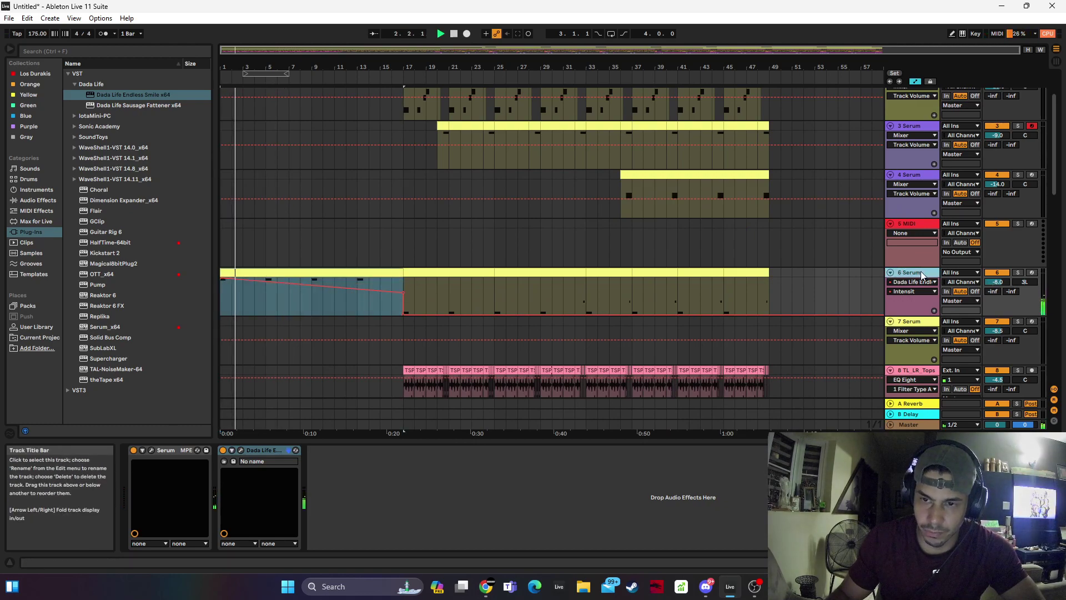
key(ctrl+d)
click(366, 273)
key(Delete)
Delete all clips from bar 17 onward on the duplicated 7 Serum track, keeping only the intro clip
click(485, 322)
key(Delete)
key(space)
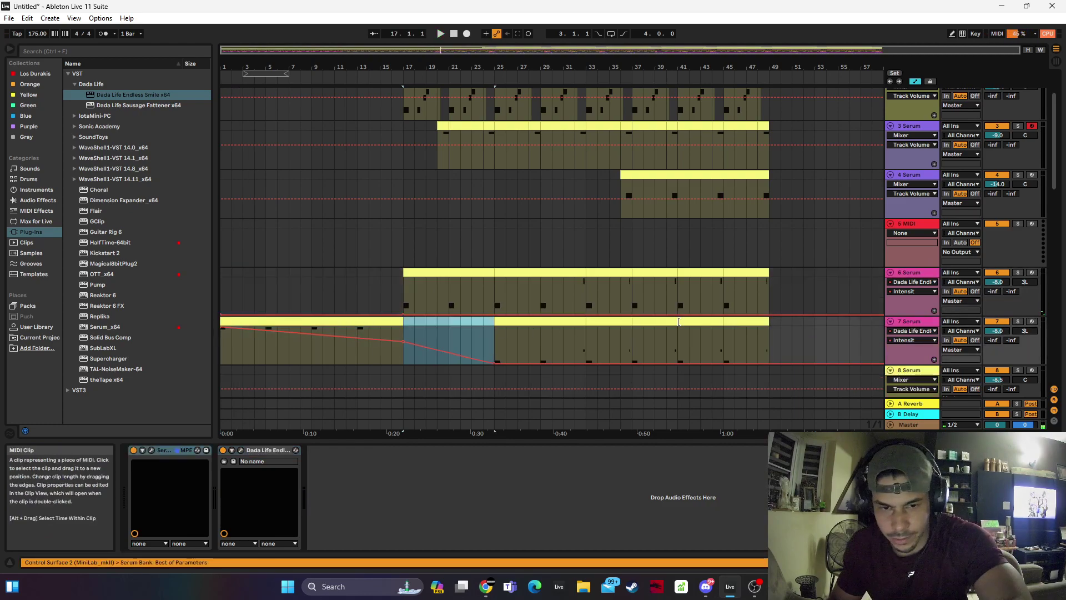
key(Delete)
mouse_move(473, 333)
mouse_down()
mouse_move(817, 313)
mouse_move(493, 332)
mouse_up()
key(Delete)
Pan the 7 Serum track further left and play its intro clip from bar 1
click(398, 321)
drag(1025, 331, 1031, 349)
key(space)
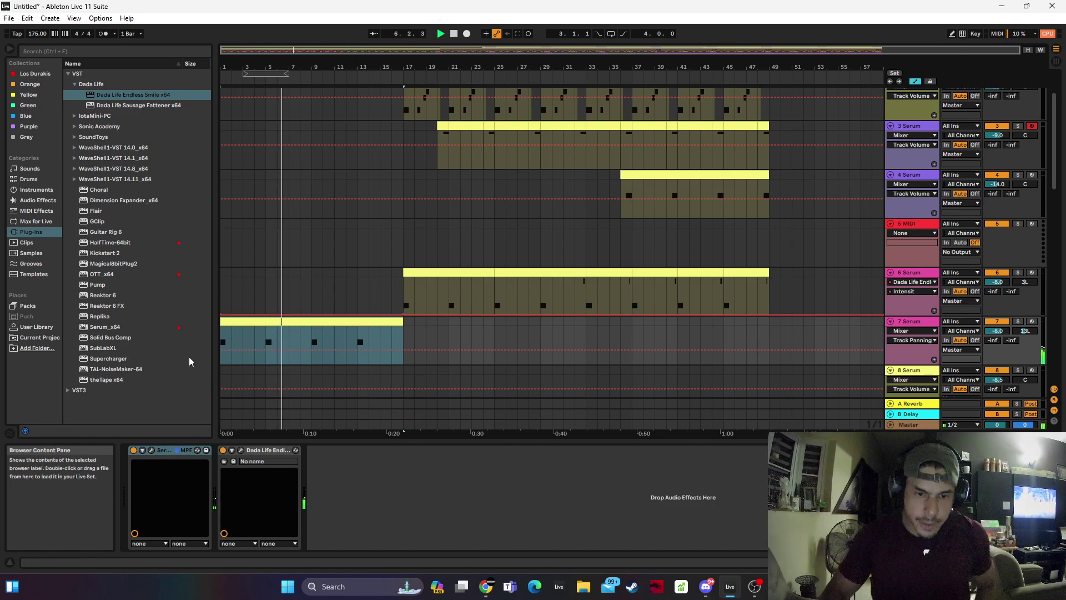
Automate the Endless Smile Intensity on 7 Serum as a straight fall from bar 1 to near its minimum at bar 17
click(241, 449)
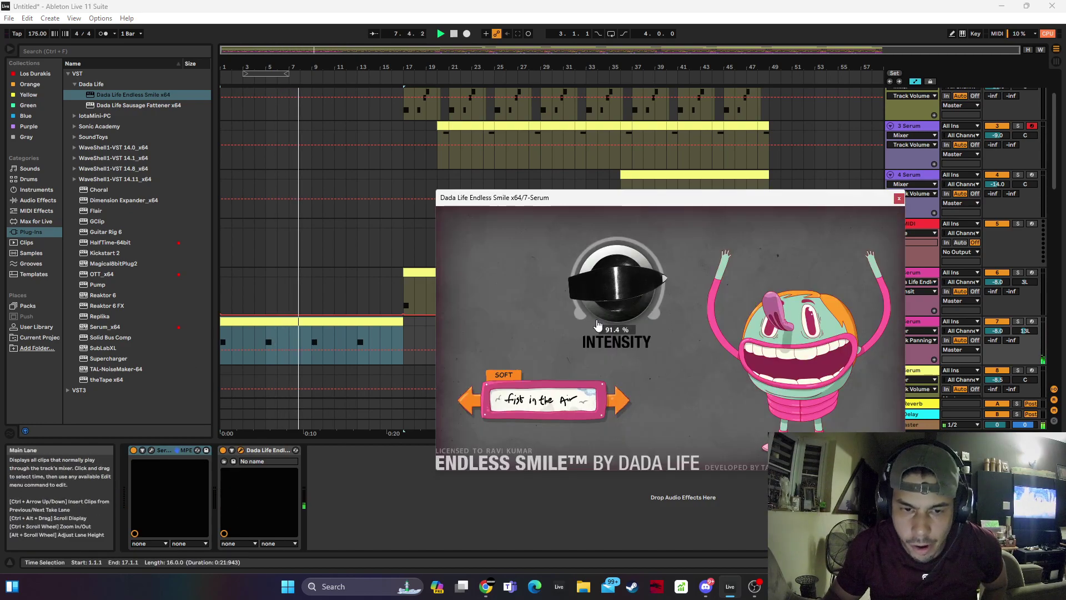
click(637, 304)
drag(404, 340, 404, 350)
click(507, 34)
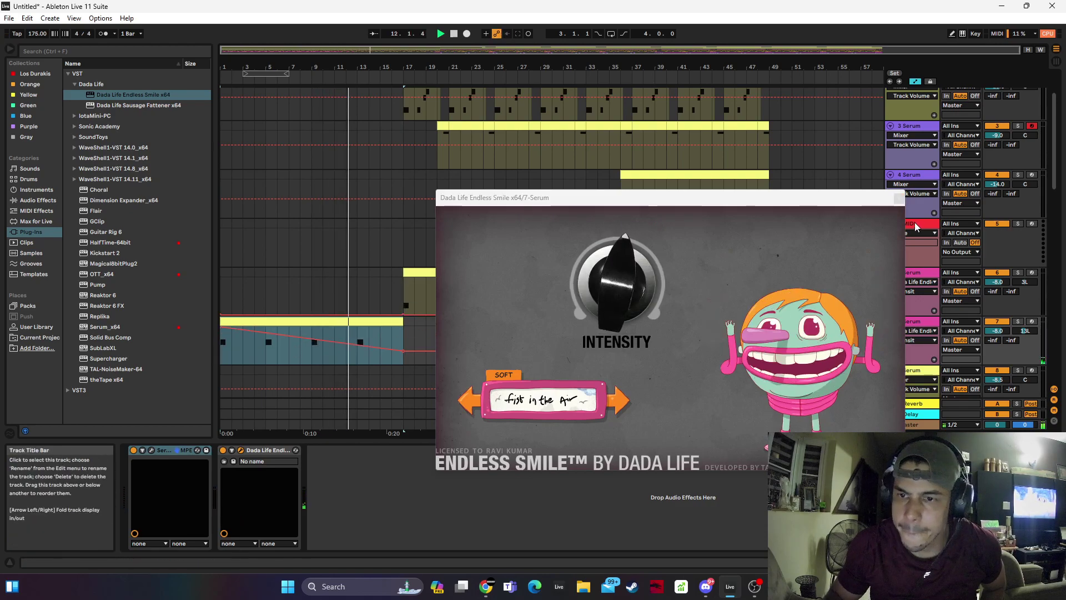
click(897, 198)
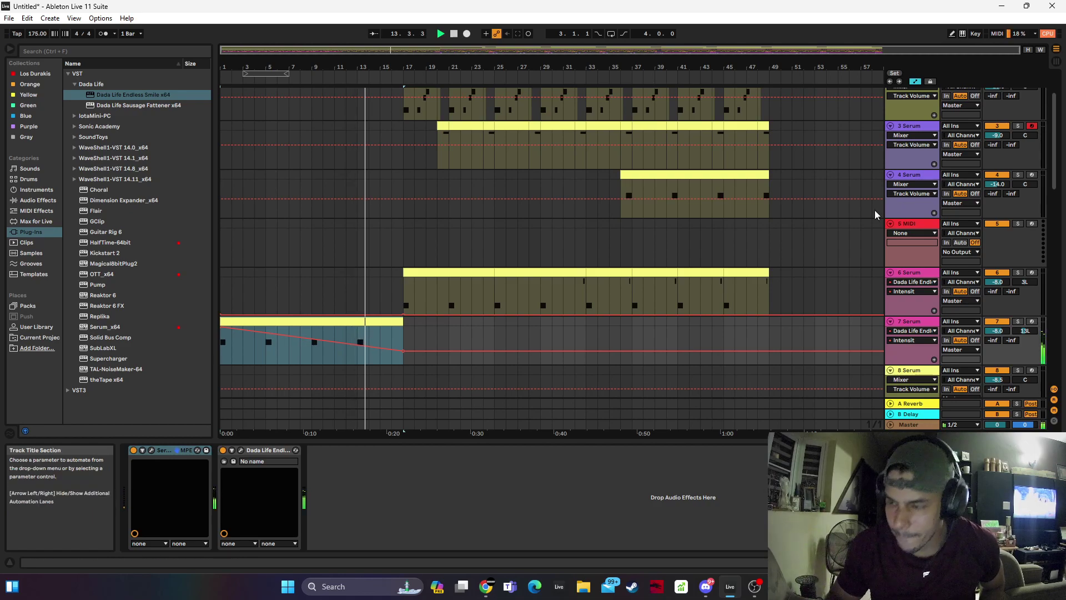
drag(407, 351, 401, 360)
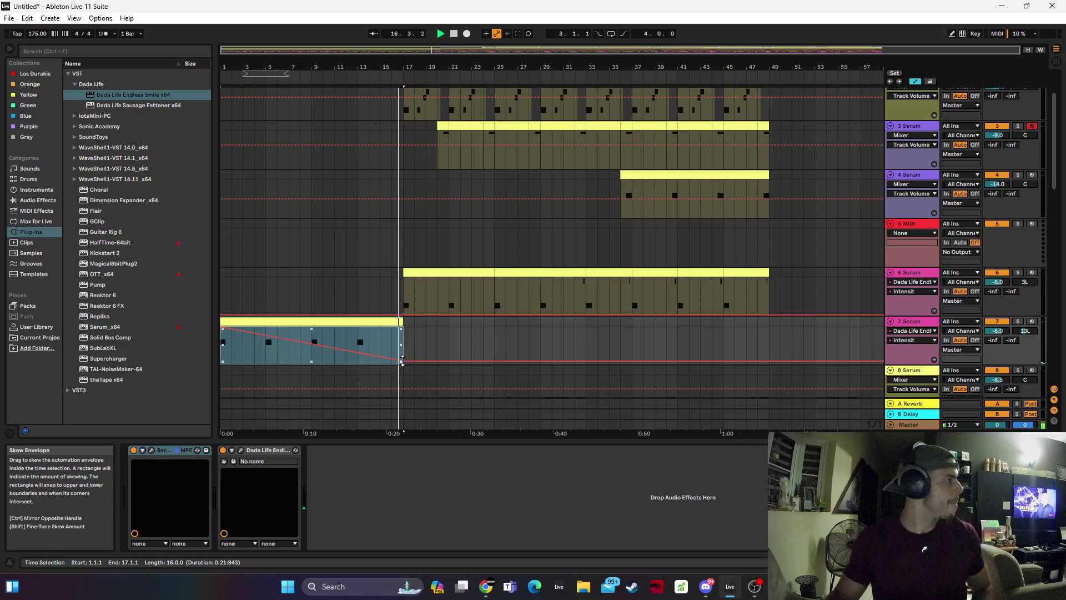
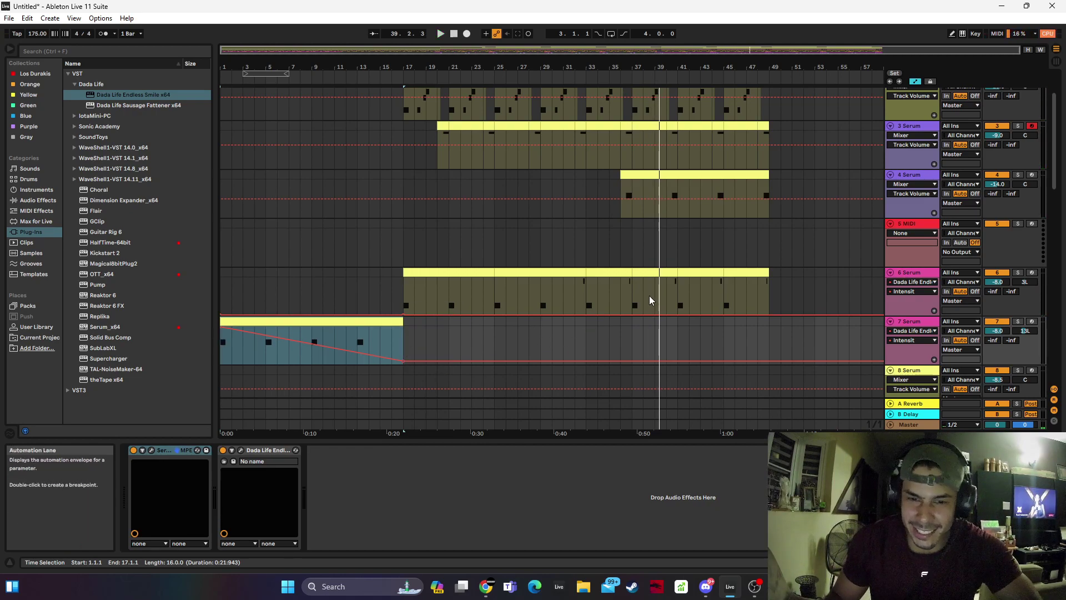
Consolidate the 6 Serum clips from bar 33 to bar 49, transpose their notes up an octave and play from around bar 28
drag(590, 286, 763, 274)
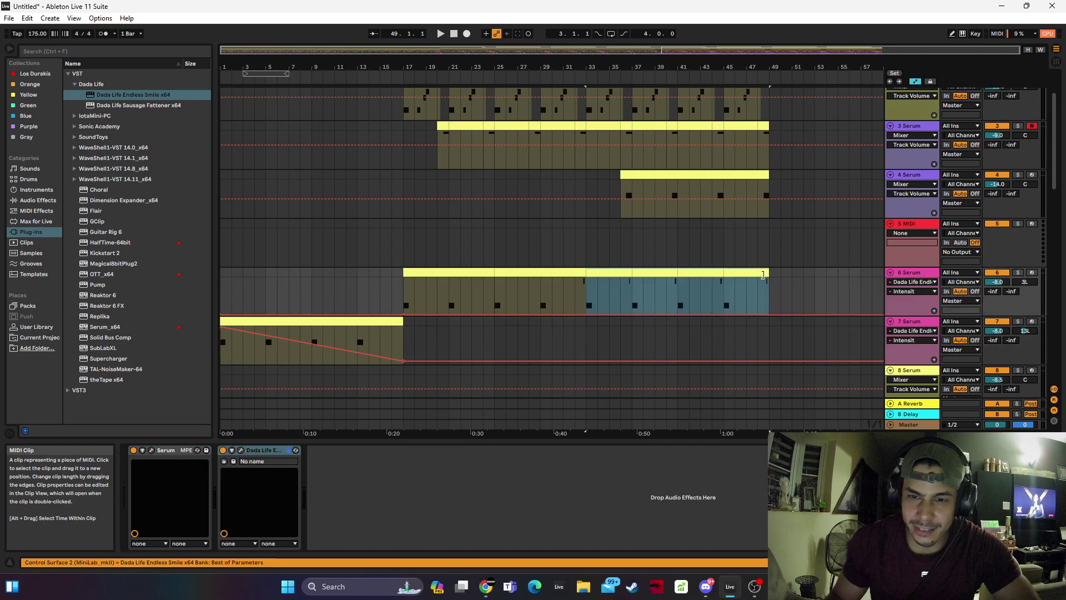
key(shift+Tab)
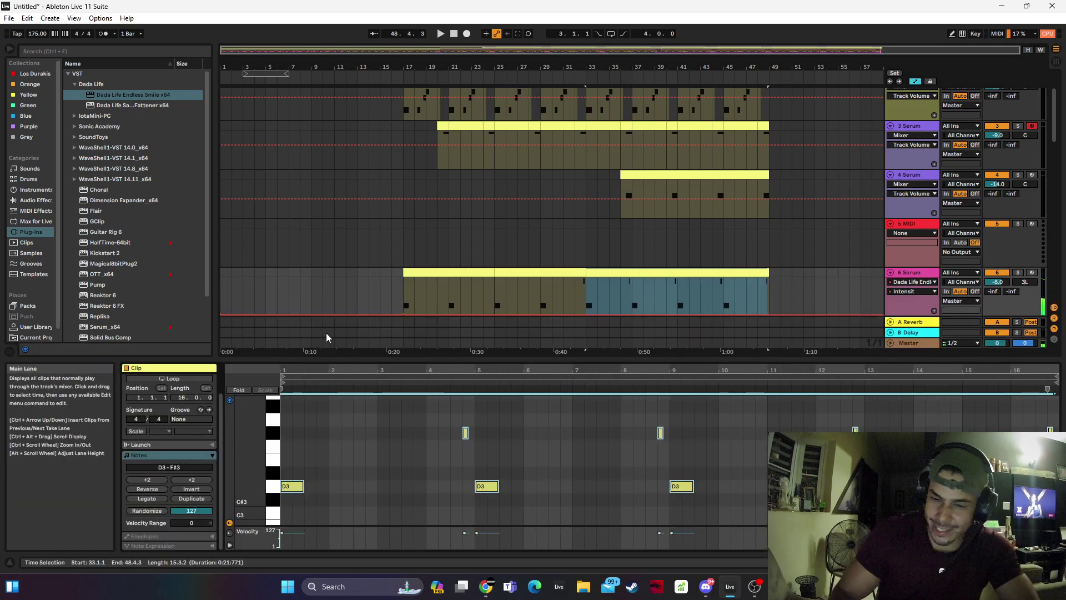
key(shift+Up)
click(530, 296)
key(space)
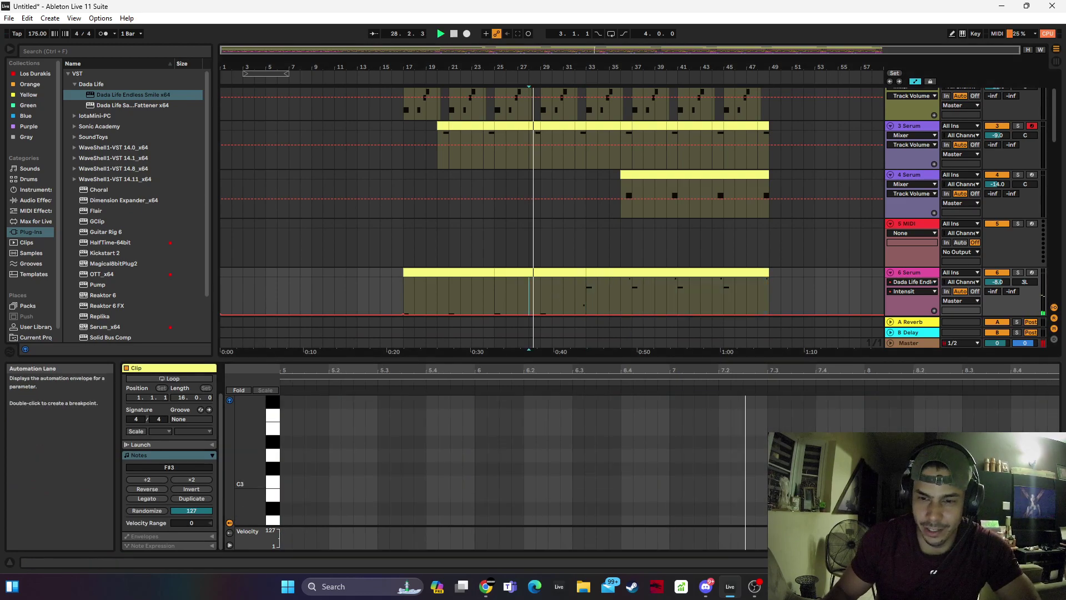
key(shift+Tab)
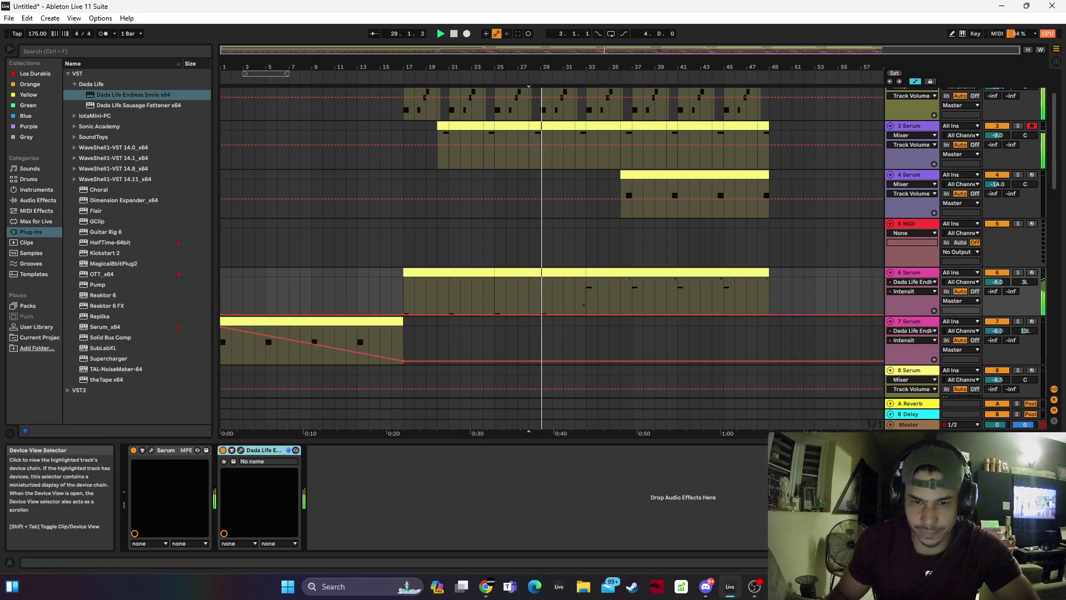
Raise the F#3 note at bar 32.4 in the 6 Serum clip by an octave and play from bar 25
click(576, 277)
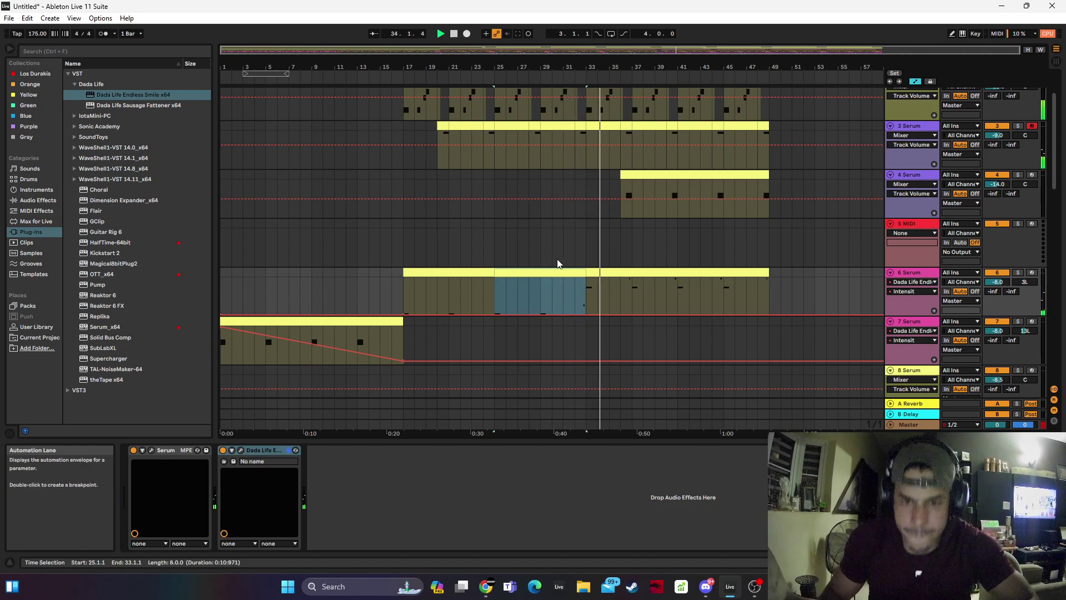
ctrl+scroll(592, 277, up, 4)
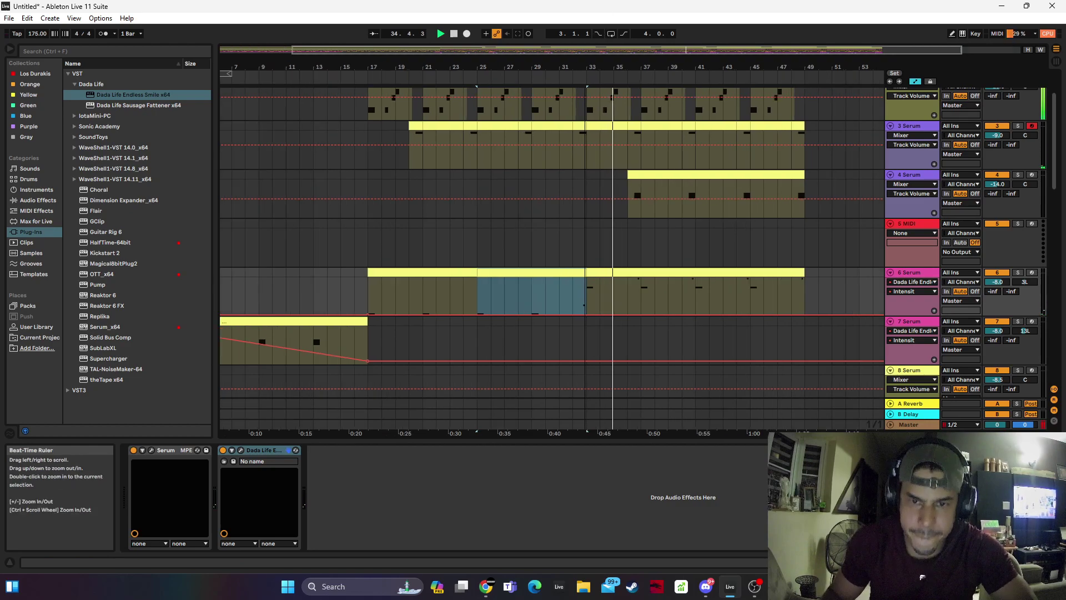
double_click(584, 272)
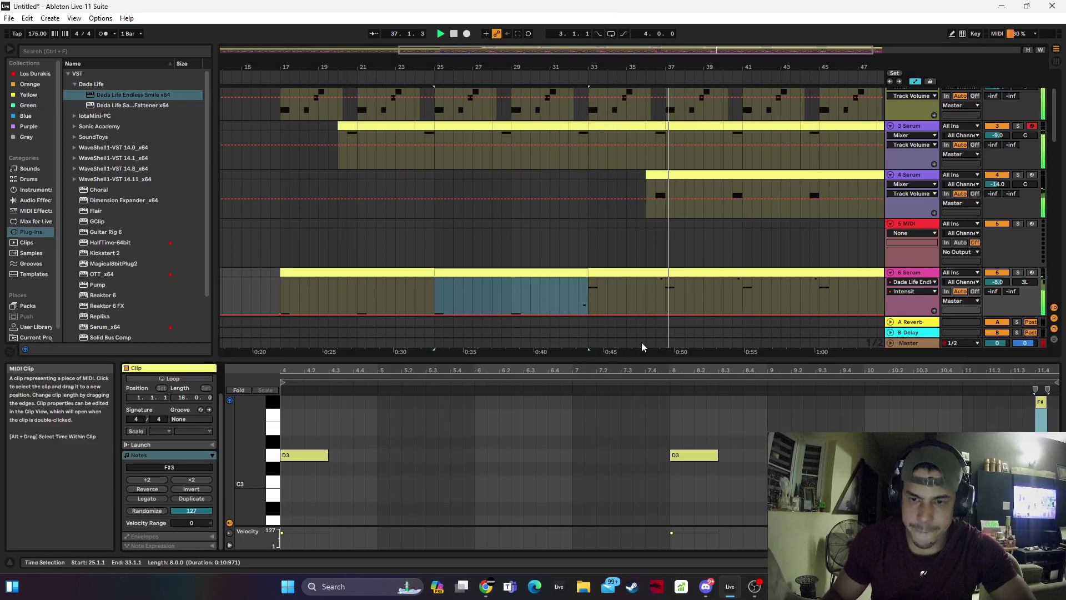
click(950, 467)
key(space)
drag(949, 425, 1059, 401)
key(shift+Up)
key(space)
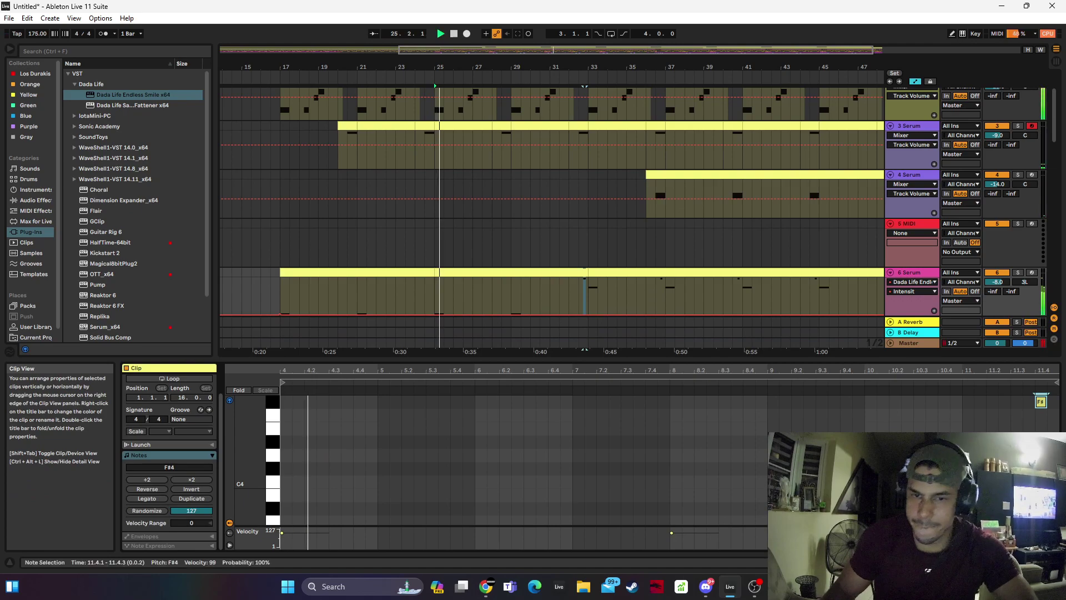
Return to the device view and lower the 6 Serum track volume to -8.5 dB
key(shift+Tab)
scroll(551, 368, down, 7)
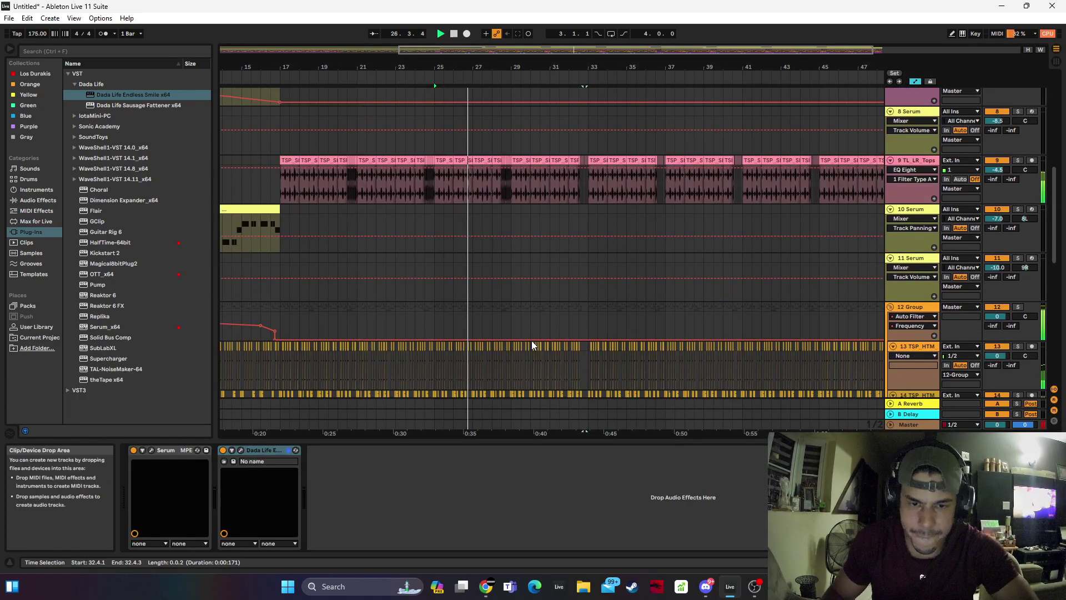
scroll(531, 341, up, 6)
click(578, 228)
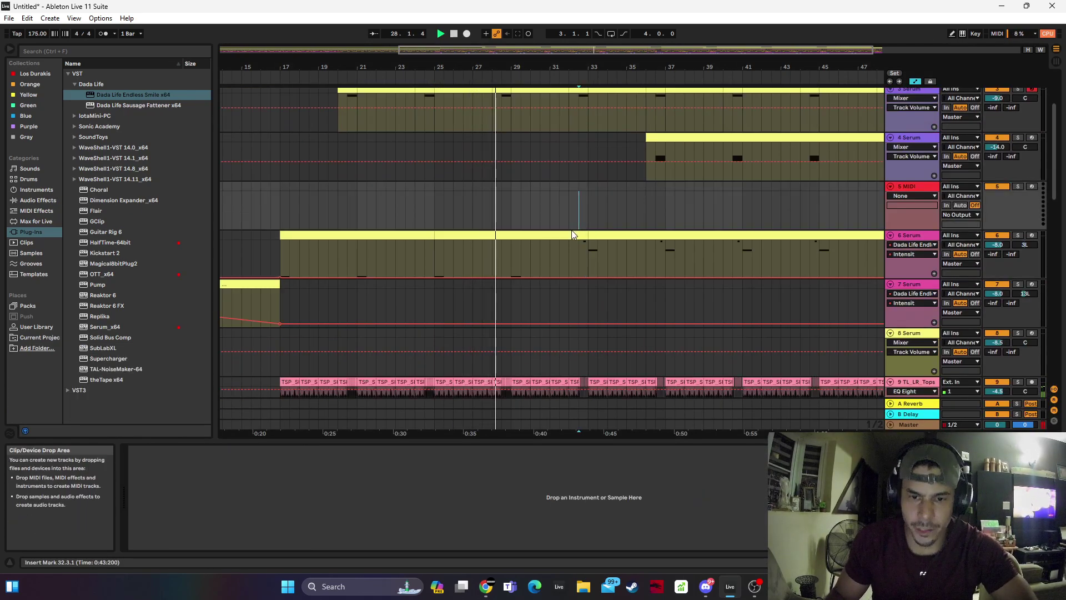
click(570, 234)
drag(493, 71, 536, 53)
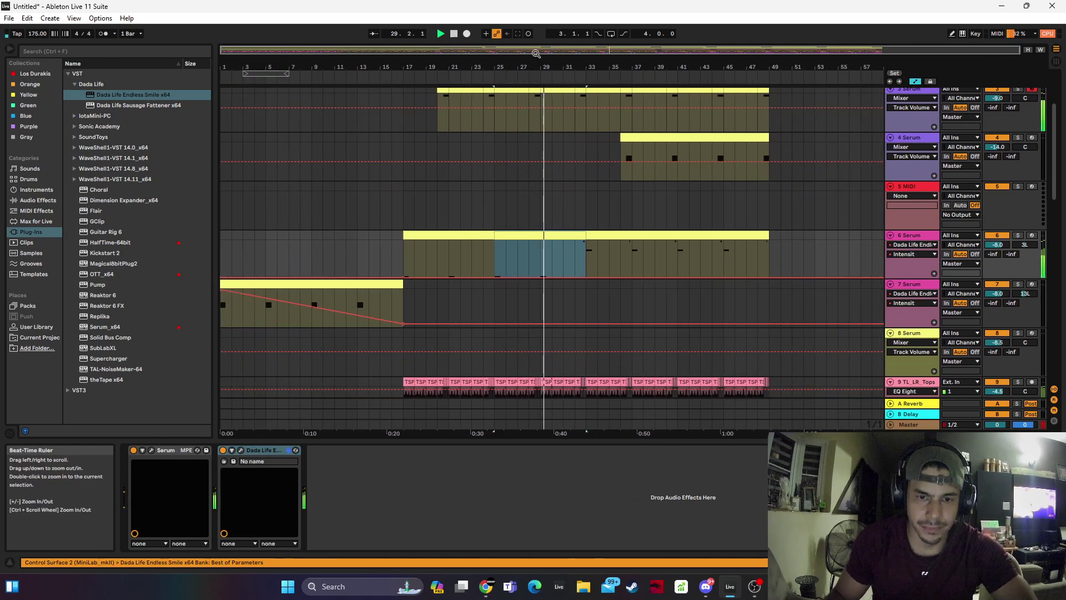
click(345, 266)
drag(998, 244, 1010, 246)
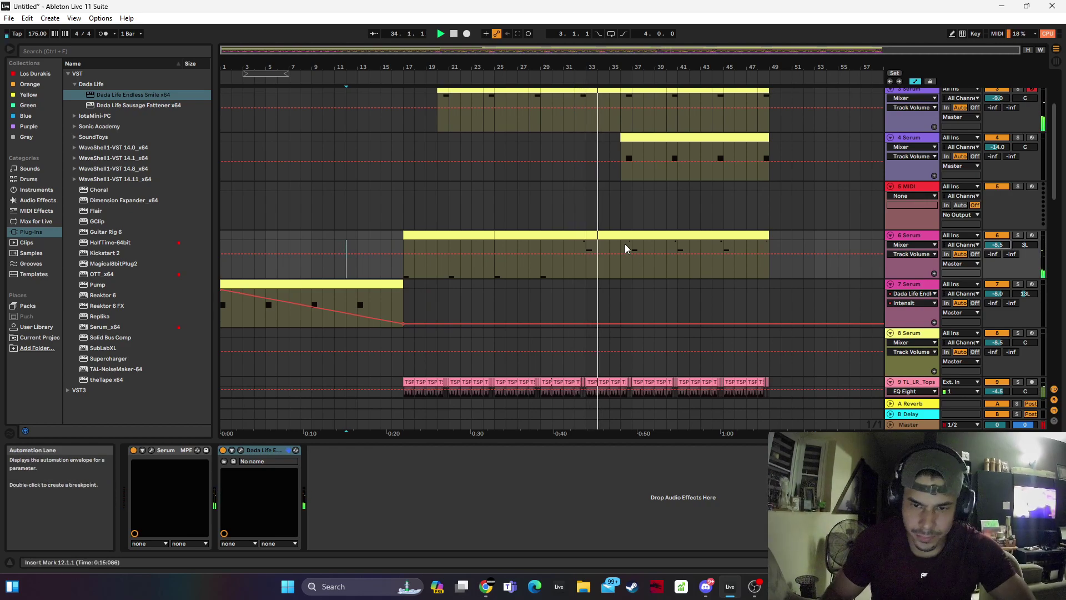
Delete the Varien_yabai_jan audio clip spanning bars 33 to 49 on track 20
scroll(605, 294, down, 10)
click(600, 356)
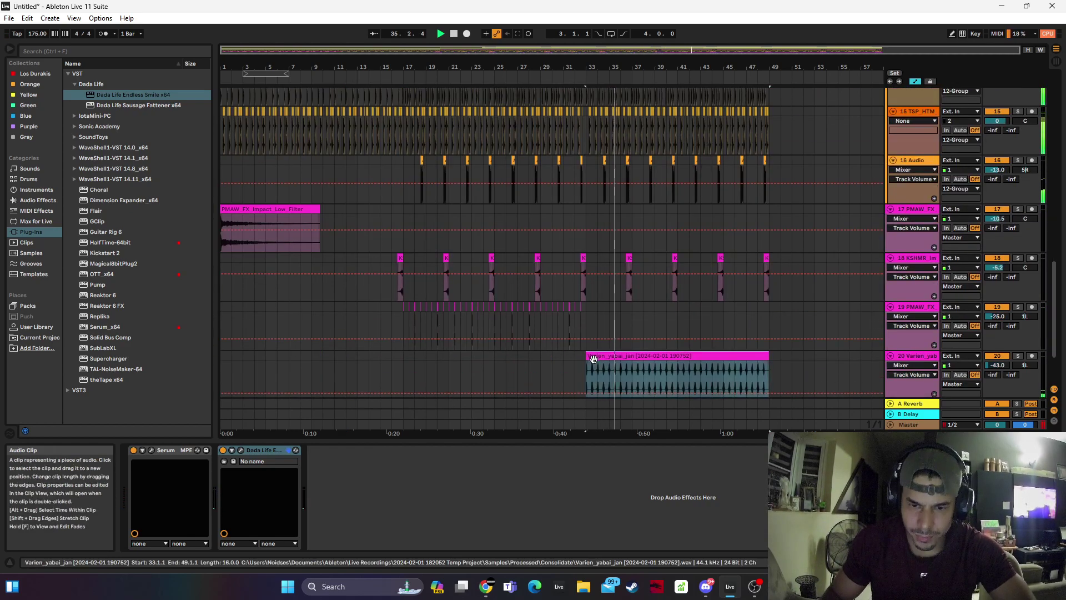
key(Delete)
Duplicate the 19 PMAW_FX clips from bars 17–33 into bars 33–49 and resume playback
key(space)
drag(587, 319, 398, 309)
key(ctrl+d)
key(space)
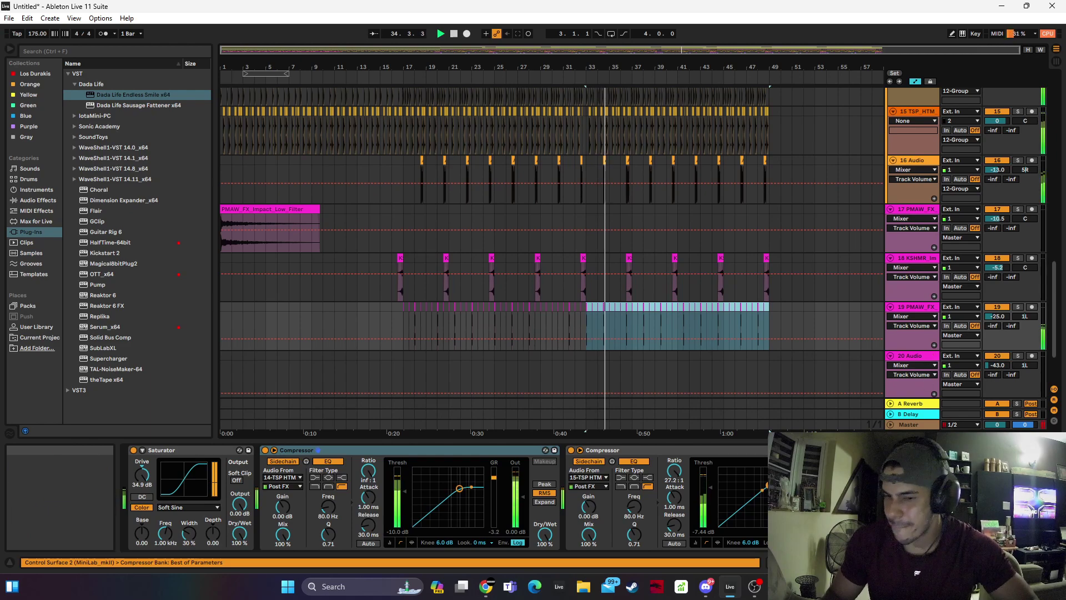
Copy the 14 TSP_HTM drum clip at 40.3.2 and paste it around beat 40.4
scroll(662, 284, up, 1)
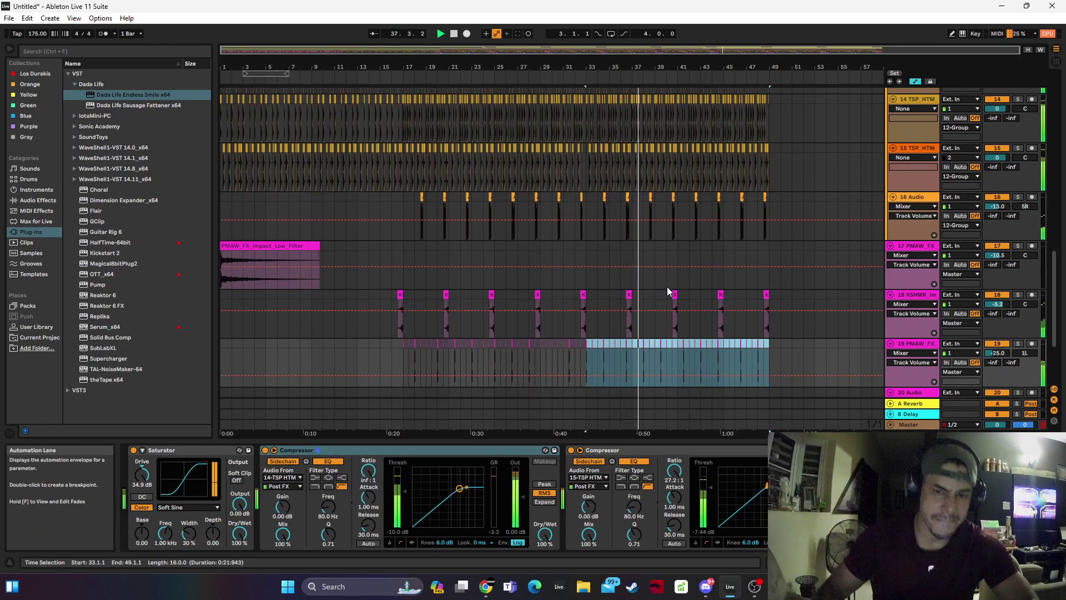
scroll(674, 299, down, 3)
scroll(707, 301, up, 9)
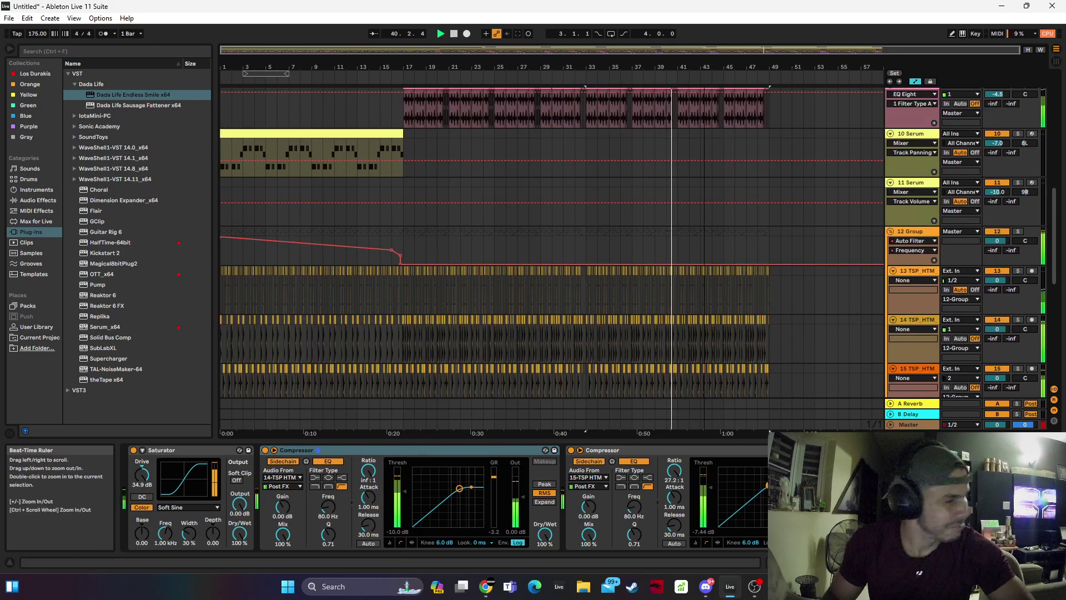
drag(704, 65, 704, 74)
click(520, 325)
key(space)
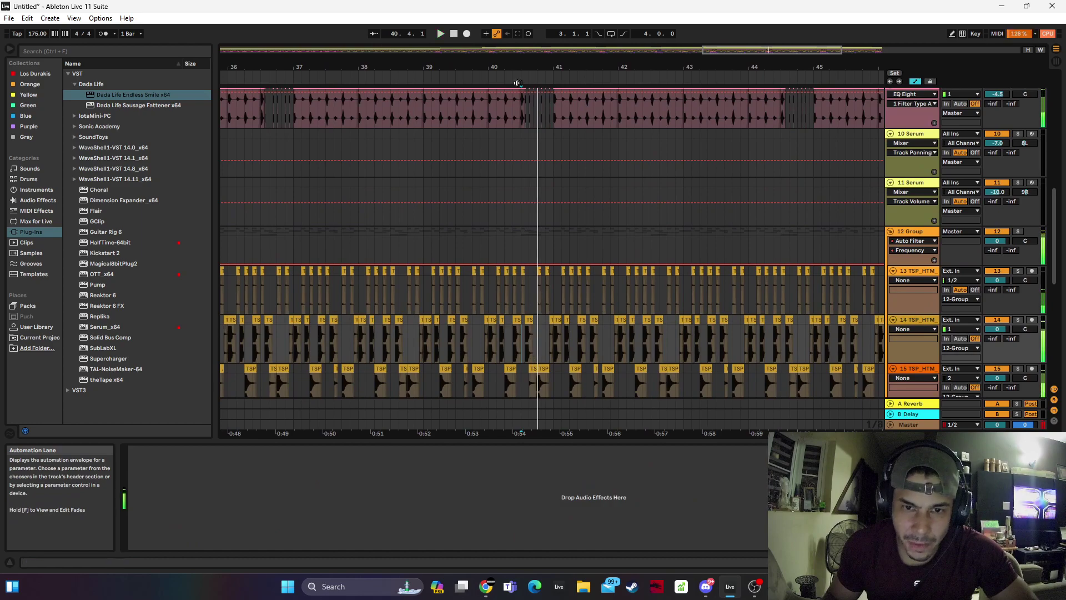
drag(517, 69, 517, 96)
click(547, 320)
key(ctrl+c)
click(578, 328)
key(ctrl+v)
Position the pasted drum clip at 40.4.2 and shorten it to one sixteenth, ending at 40.4.3
click(542, 319)
key(space)
drag(578, 321, 589, 321)
key(space)
click(537, 320)
key(space)
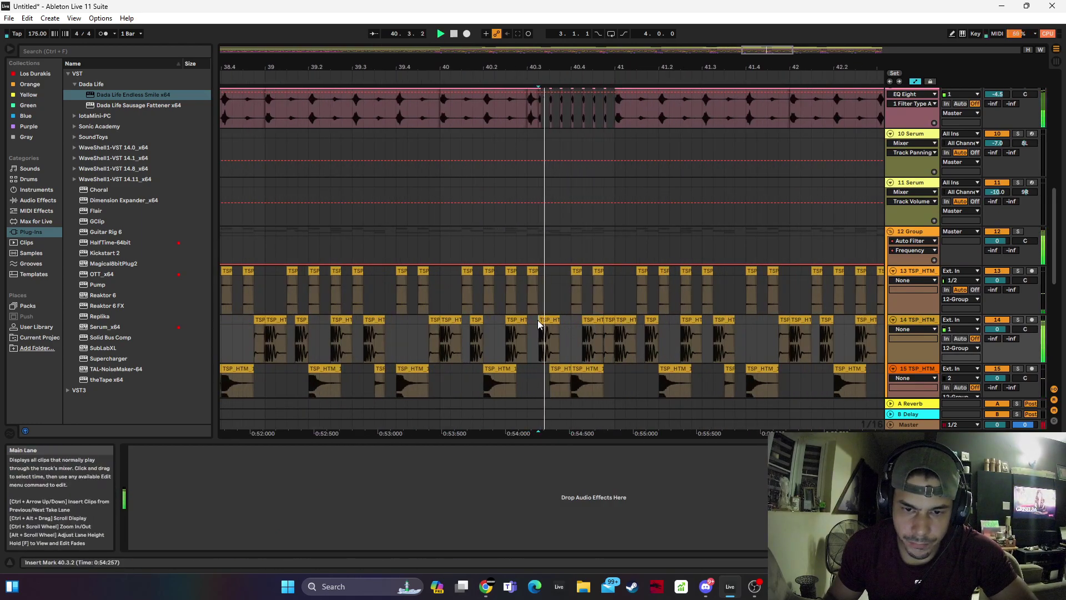
click(588, 322)
key(space)
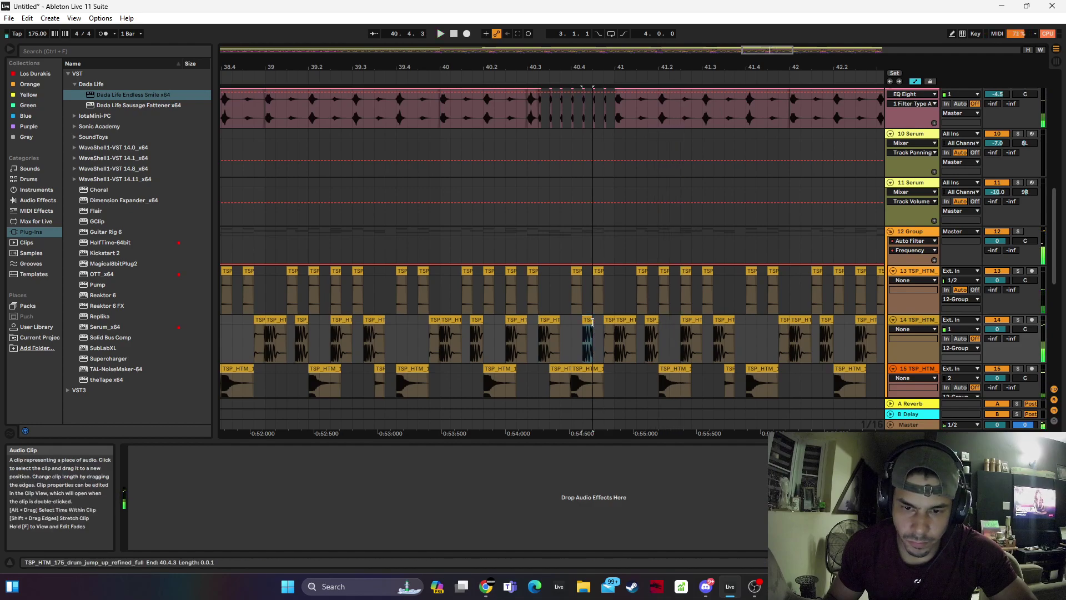
Paste a copy of the shortened drum clip at 40.3.4 on 14 TSP_HTM and play from 40.3.2
key(ctrl+c)
click(563, 326)
key(ctrl+v)
click(551, 320)
key(space)
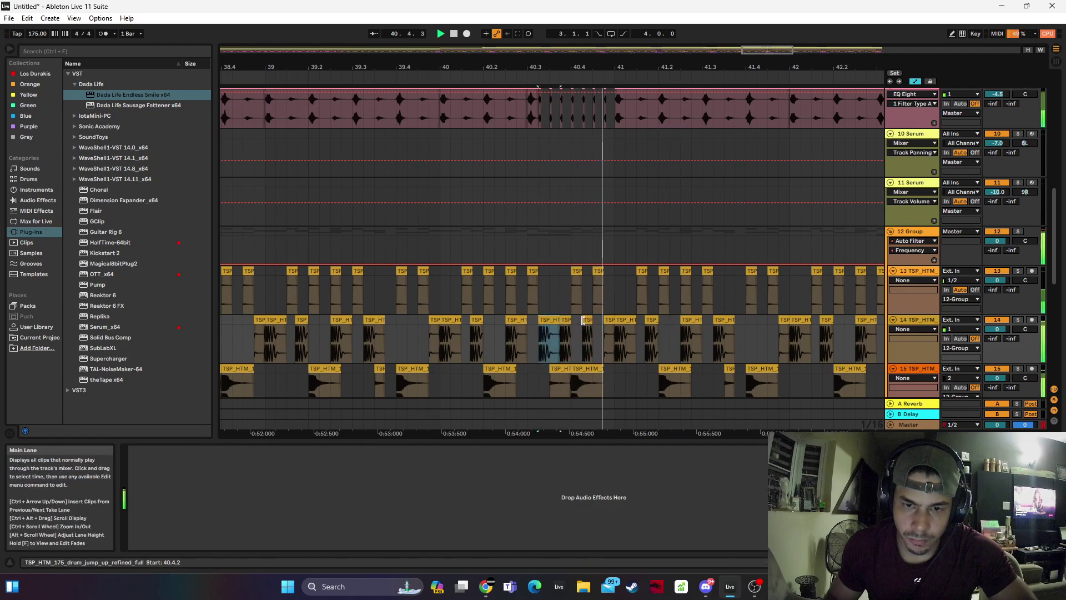
key(space)
Duplicate the 14 TSP_HTM clips from bars 37–41 repeatedly until they fill the track to bar 49
drag(586, 68, 643, 67)
click(445, 335)
key(space)
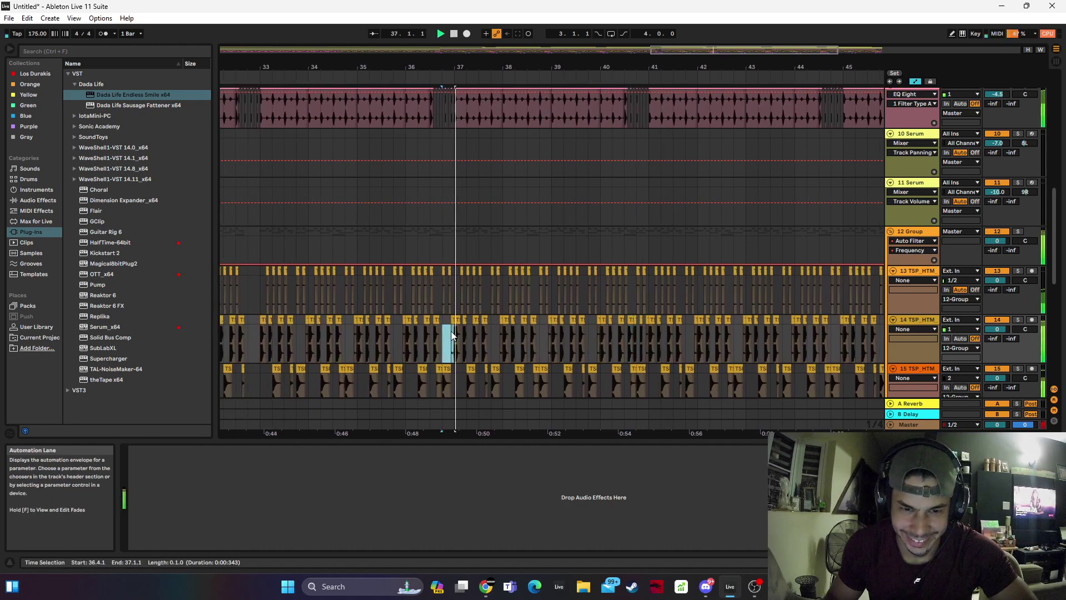
key(space)
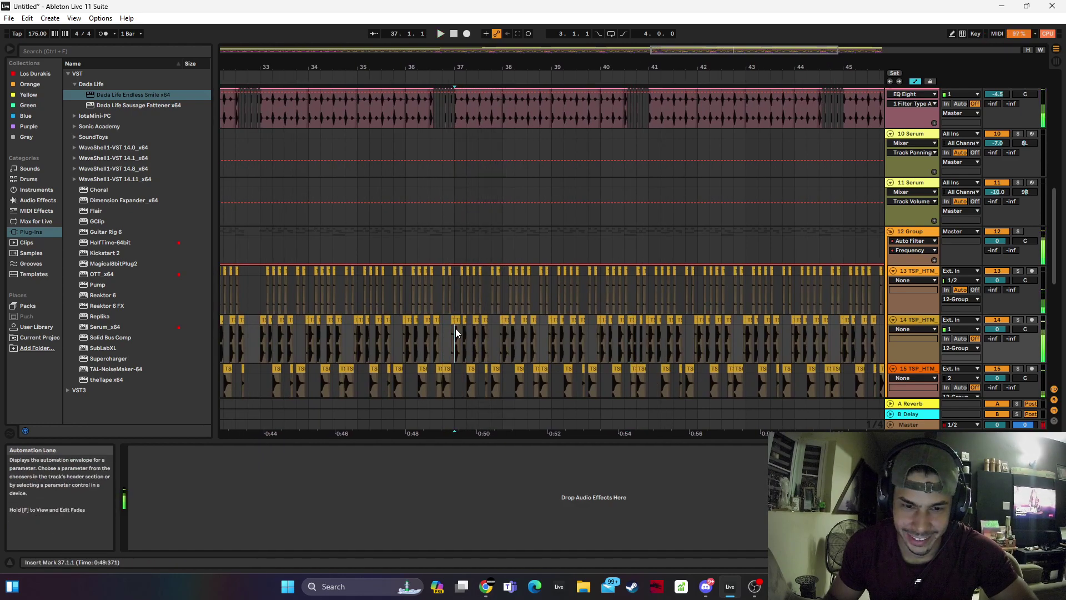
drag(455, 328, 678, 318)
key(space)
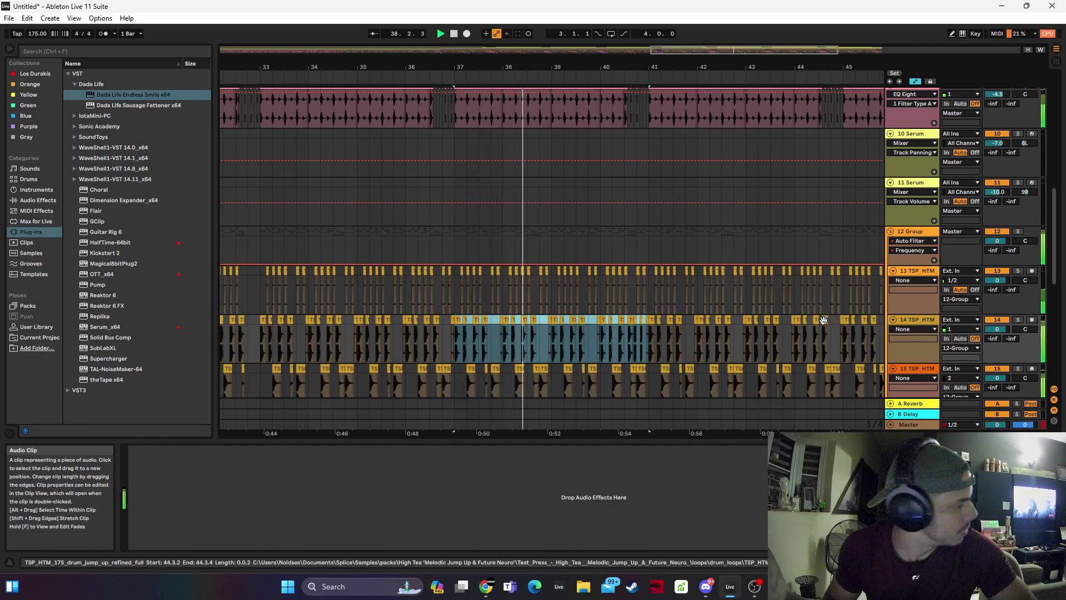
key(ctrl+d)
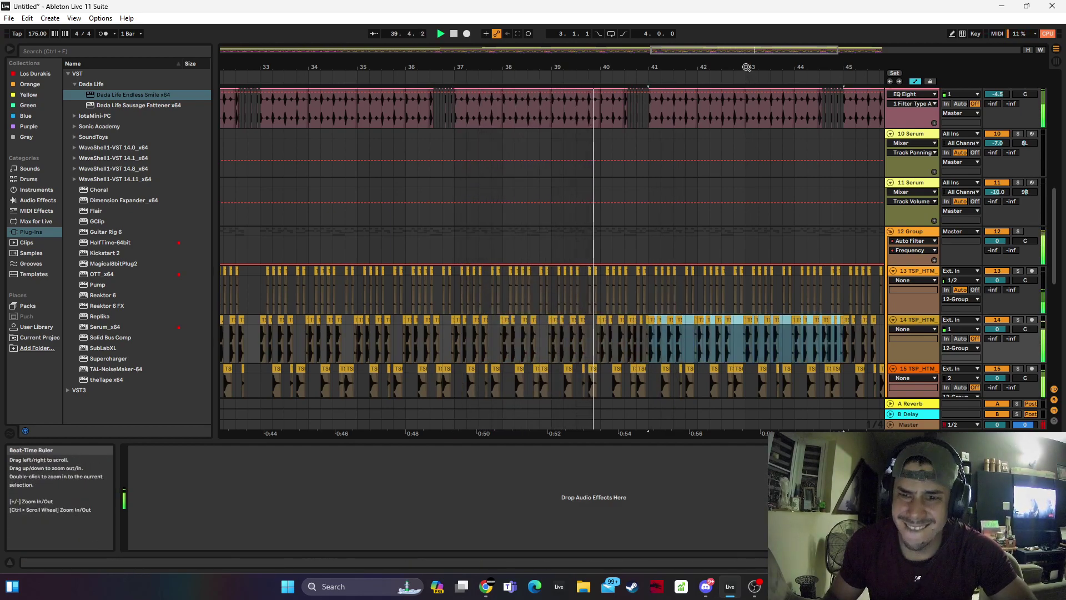
drag(747, 66, 579, 67)
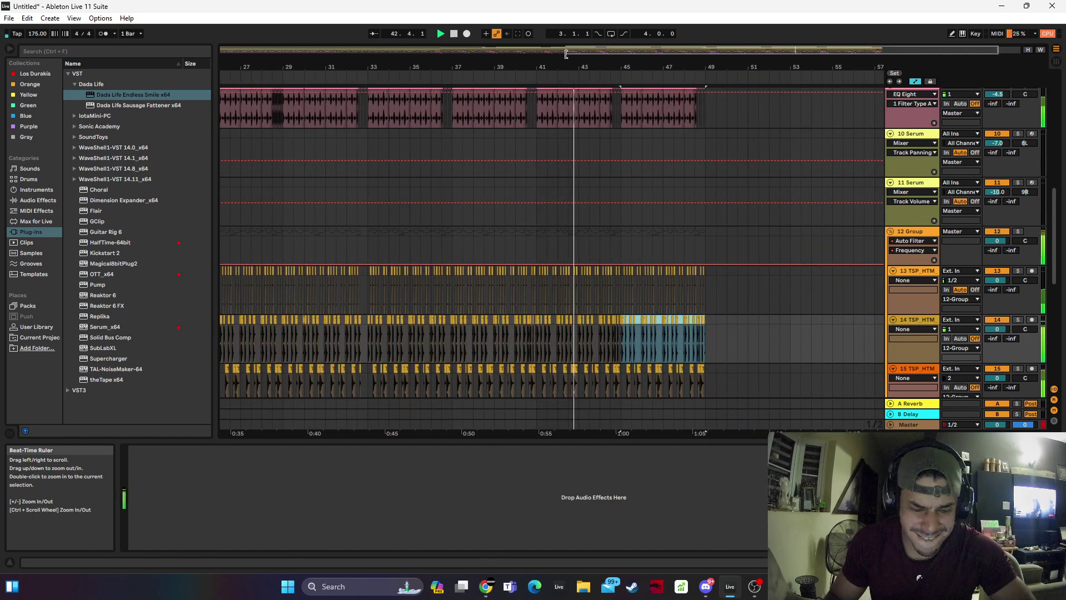
Undo the 14 TSP_HTM duplications and the clip pasted at 40.3.4
key(Left)
key(Left)
drag(517, 53, 514, 71)
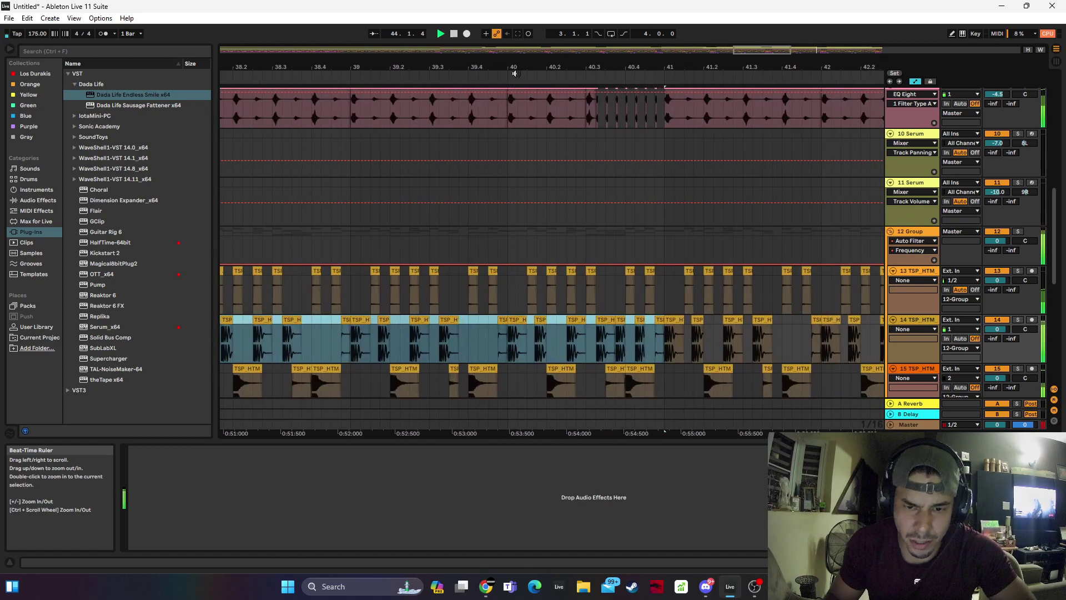
key(space)
key(ctrl+z)
Move the short 14 TSP_HTM drum clip from 40.4.2 to 40.4.3 and play the fill from 40.3.2
click(606, 337)
key(space)
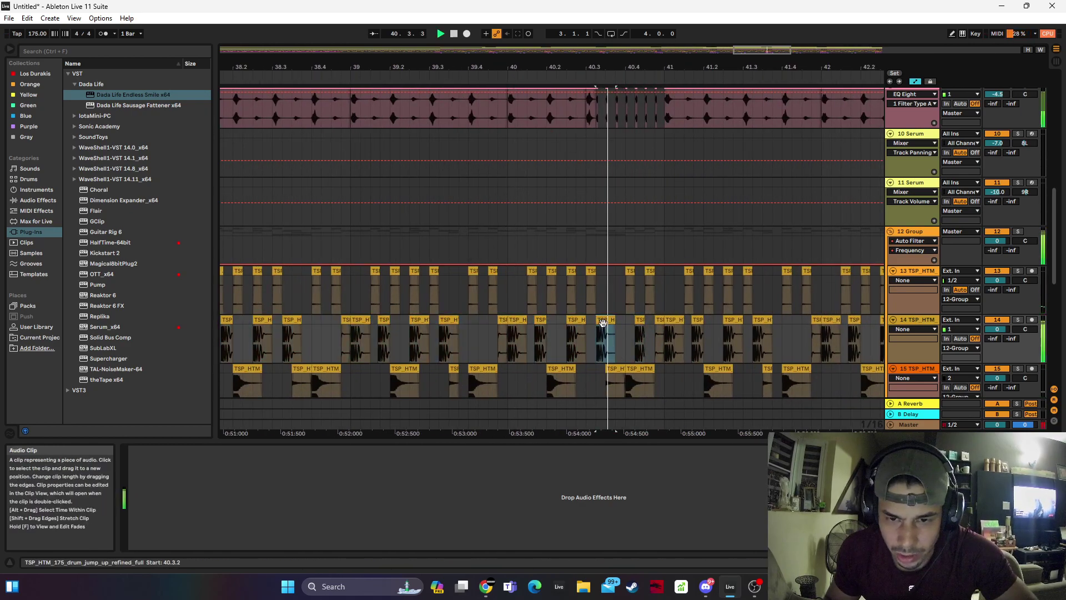
key(space)
drag(640, 321, 650, 328)
click(605, 320)
key(space)
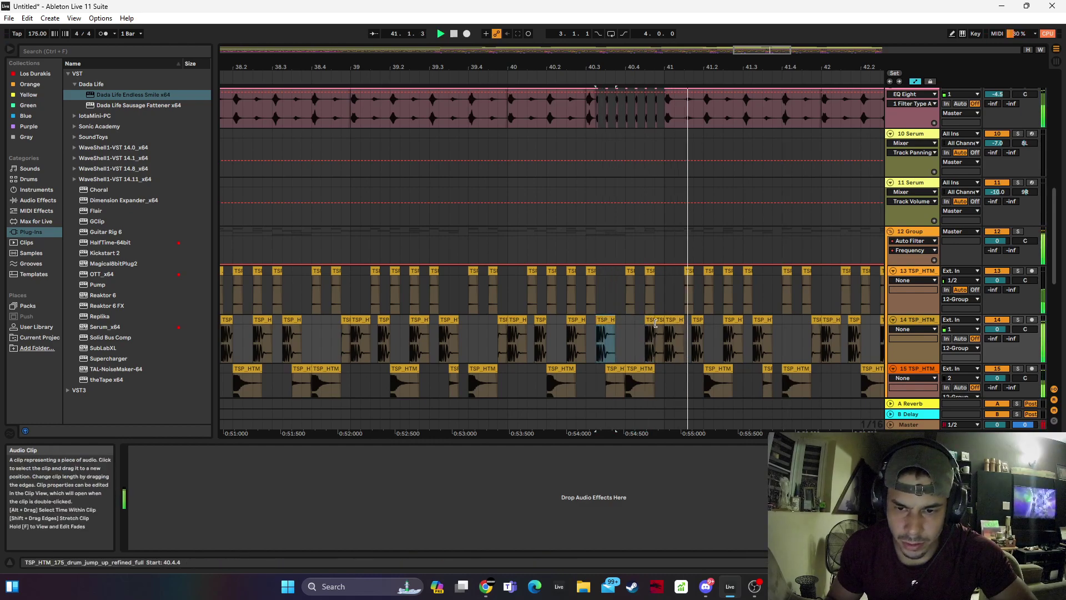
click(652, 322)
Listen to the drum pattern on 15 TSP_HTM between bars 33 and 37
drag(673, 64, 510, 36)
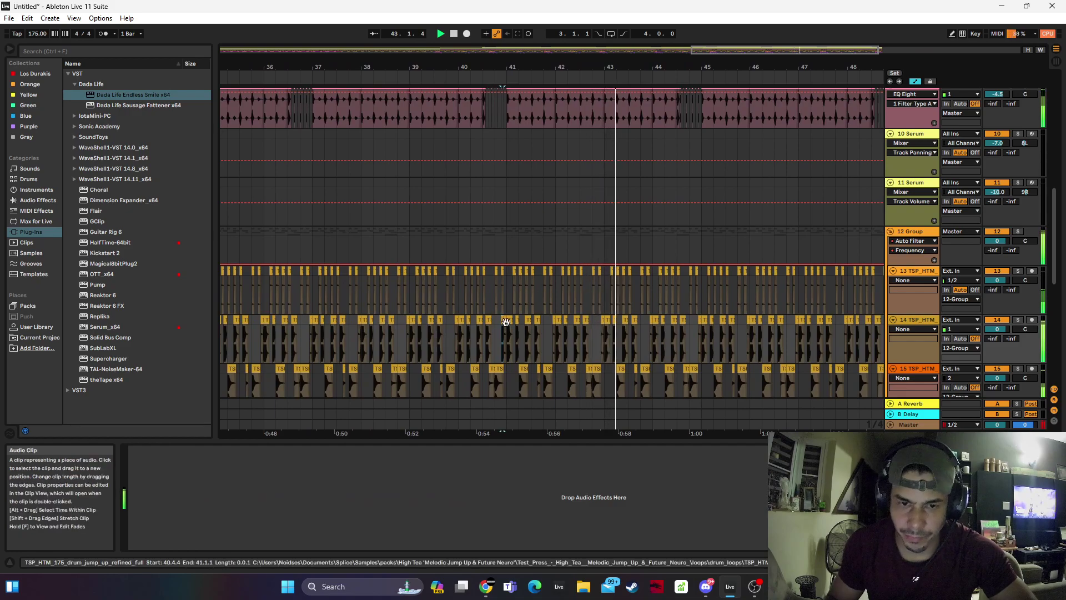
drag(575, 67, 695, 45)
scroll(383, 88, down, 3)
click(417, 186)
key(space)
key(space)
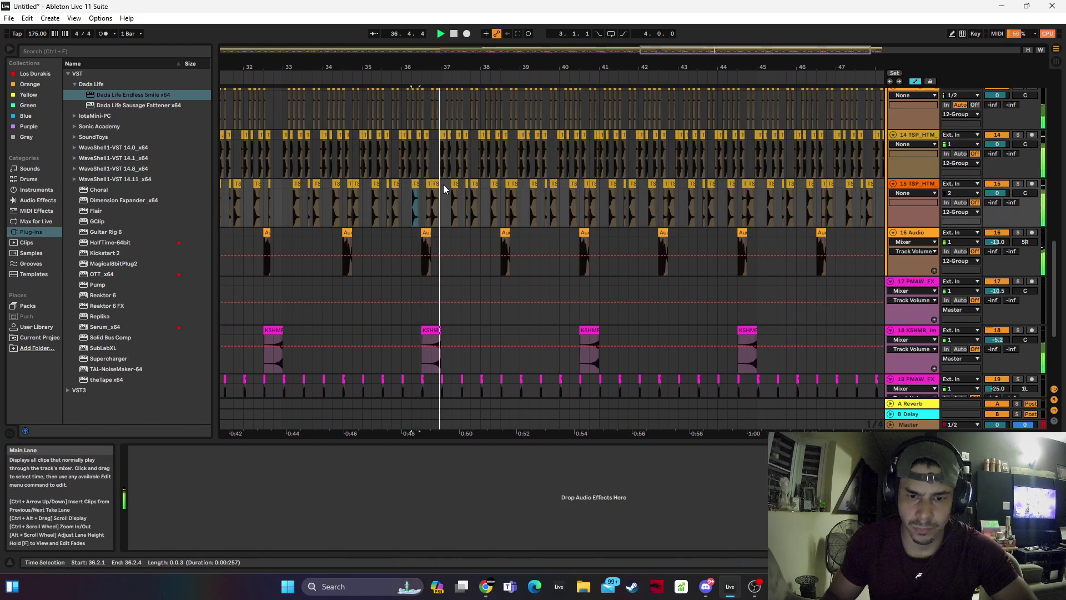
click(303, 190)
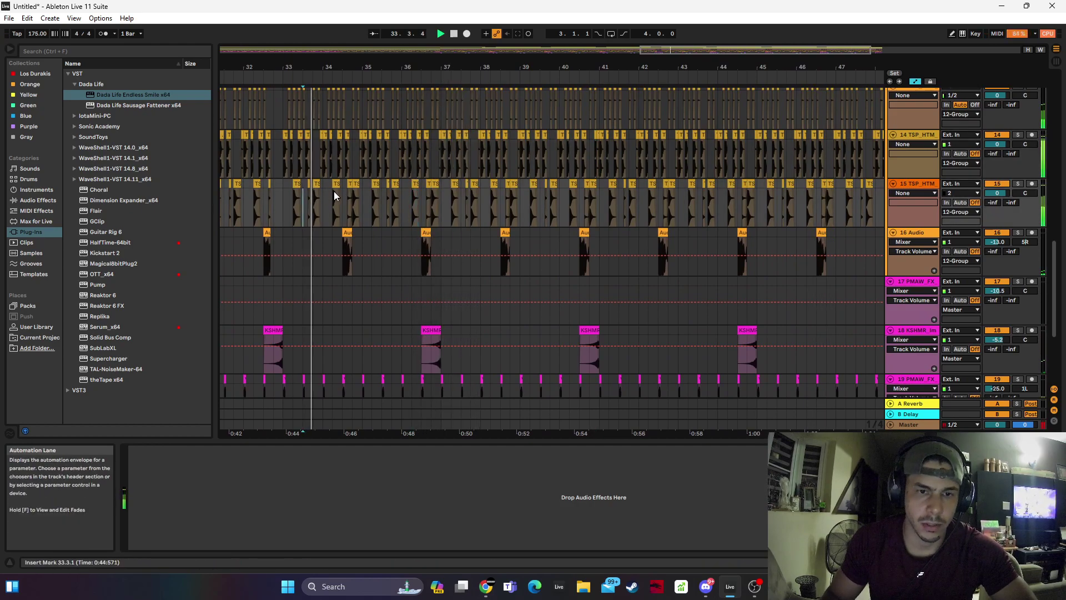
click(448, 203)
key(space)
Add a copy of the 15 TSP_HTM drum clip at 37.3.1, shorten it to one sixteenth and play from bar 37
mouse_move(461, 62)
mouse_down()
mouse_move(430, 200)
mouse_move(445, 195)
mouse_move(409, 185)
mouse_move(475, 184)
mouse_up()
click(390, 191)
key(space)
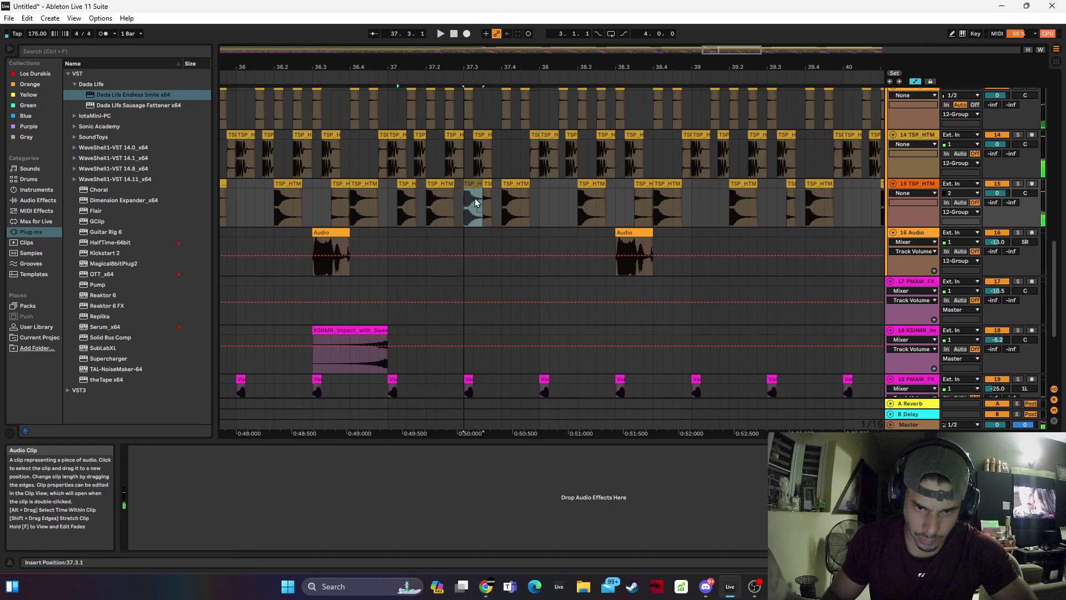
click(397, 199)
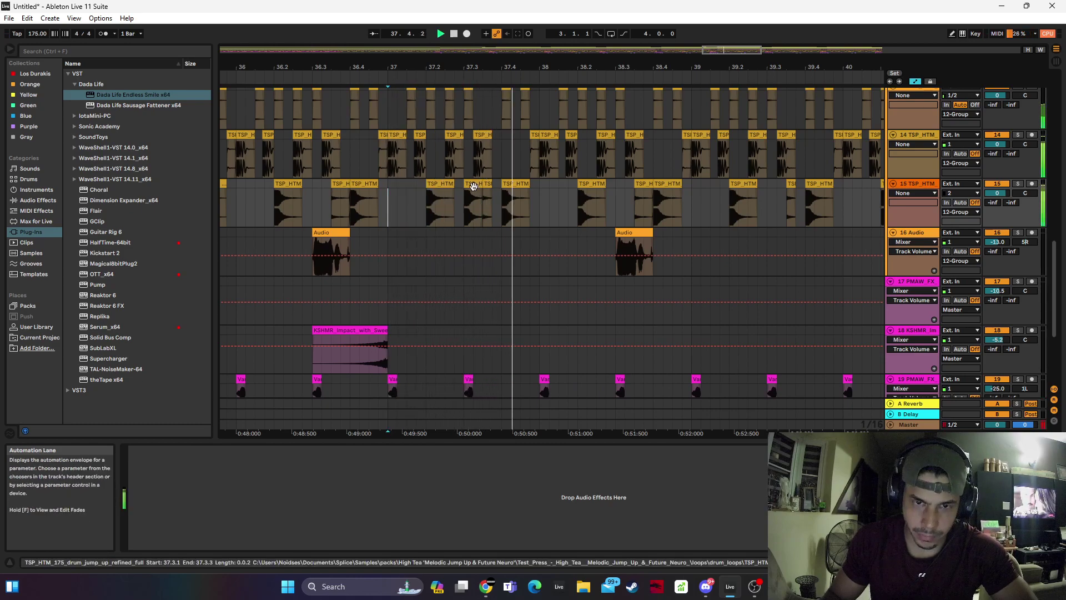
drag(473, 197, 463, 191)
key(space)
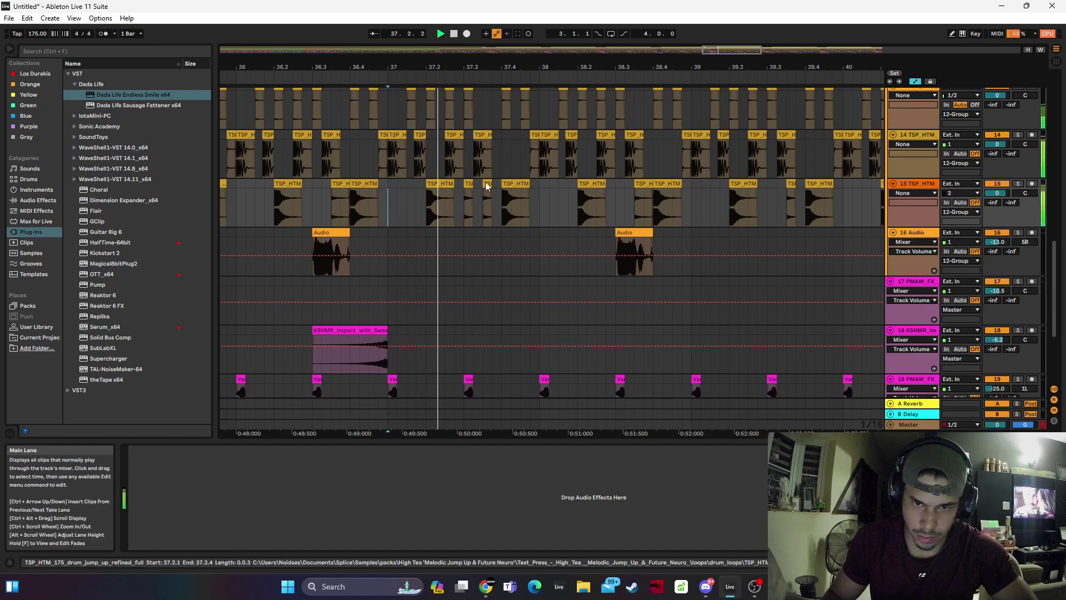
Place another copy of the 15 TSP_HTM drum clip at 38.1.3 and play from bar 38
key(space)
drag(537, 192, 564, 192)
click(544, 196)
key(space)
key(space)
drag(556, 183, 631, 193)
click(539, 186)
key(space)
Try the copied 15 TSP_HTM drum clip at 38.3.1 and play from bar 38
key(space)
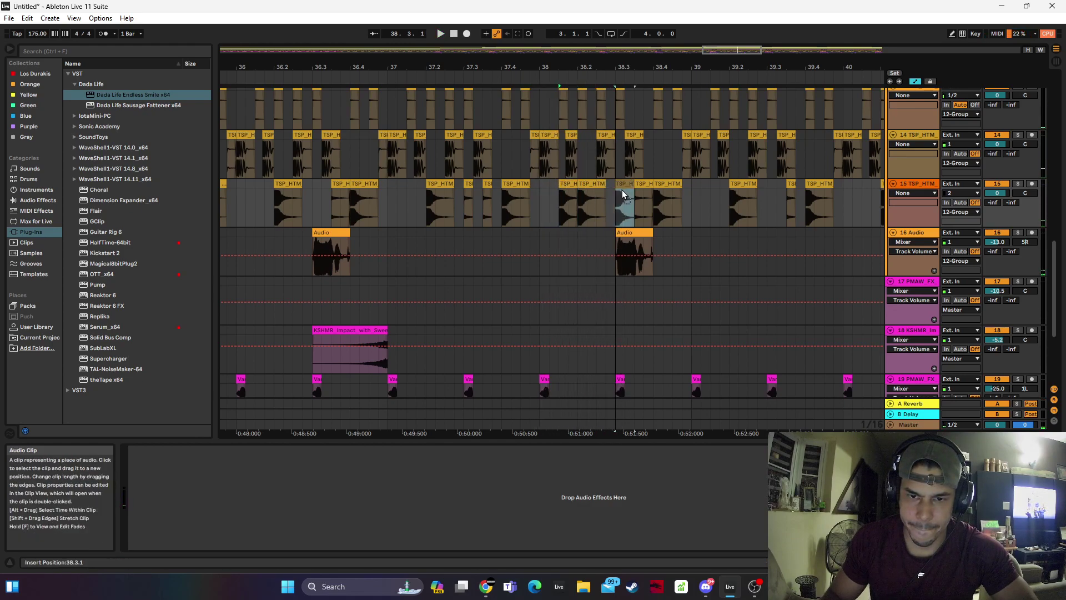
click(542, 196)
key(space)
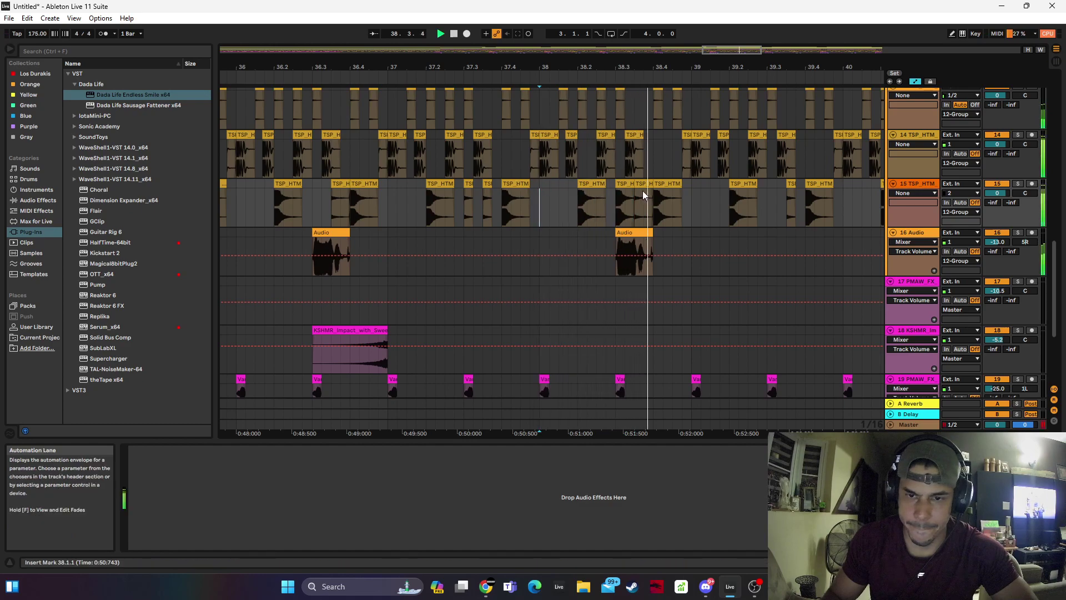
Move the copied drum clip back to 38.1.3, shorten it to one sixteenth and play from bar 38
key(space)
click(628, 186)
drag(628, 185, 562, 185)
key(space)
click(539, 200)
key(space)
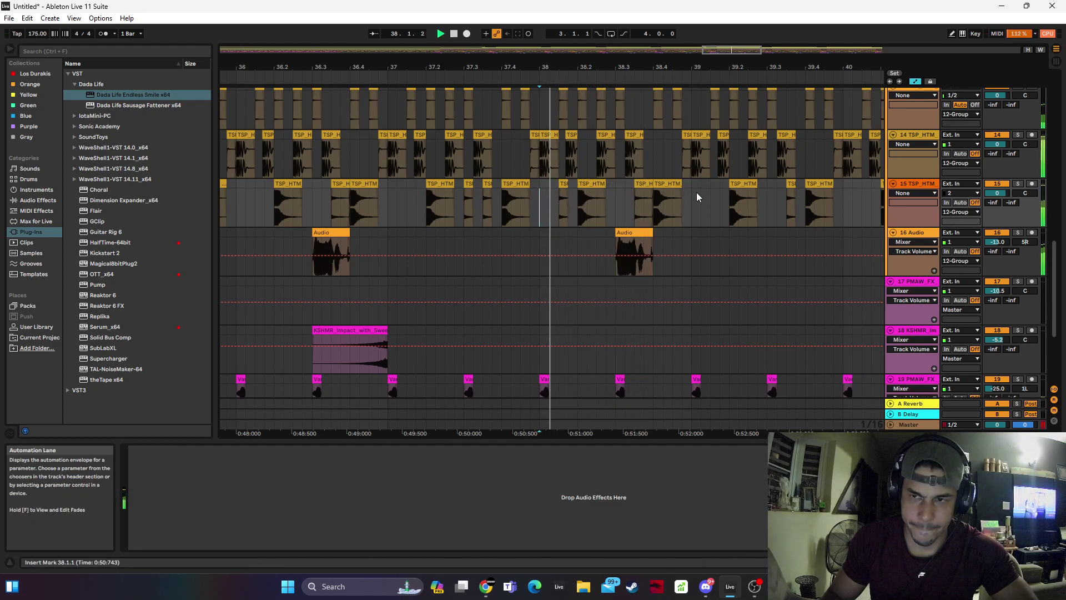
Duplicate the 15 TSP_HTM clips from bars 37–39 three times so the pattern runs to bar 45
key(space)
drag(688, 187, 391, 187)
key(space)
key(ctrl+d)
key(ctrl+d)
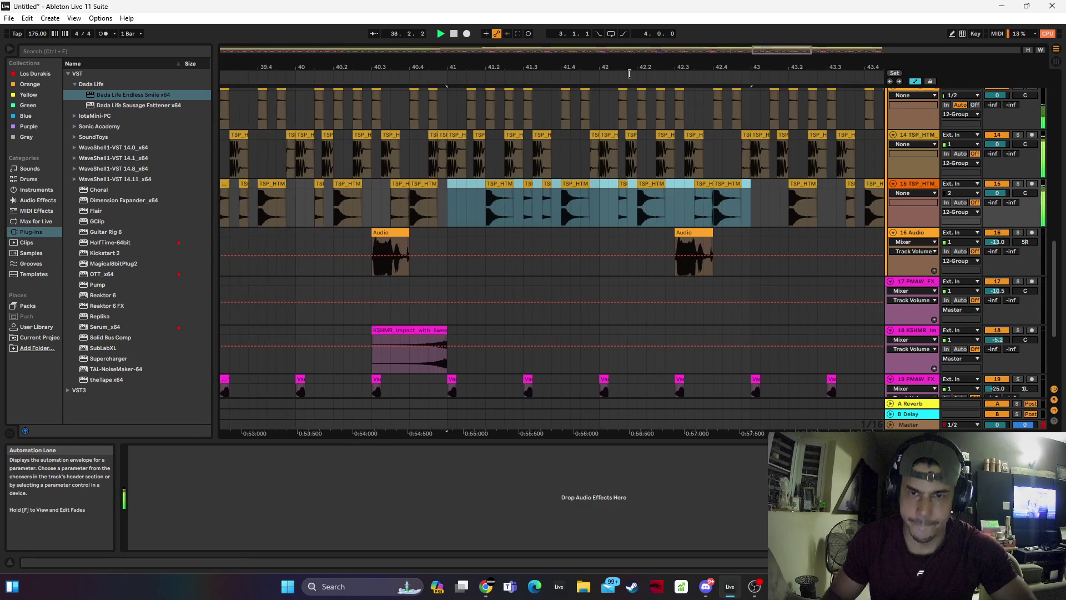
drag(618, 60, 543, 62)
key(ctrl+d)
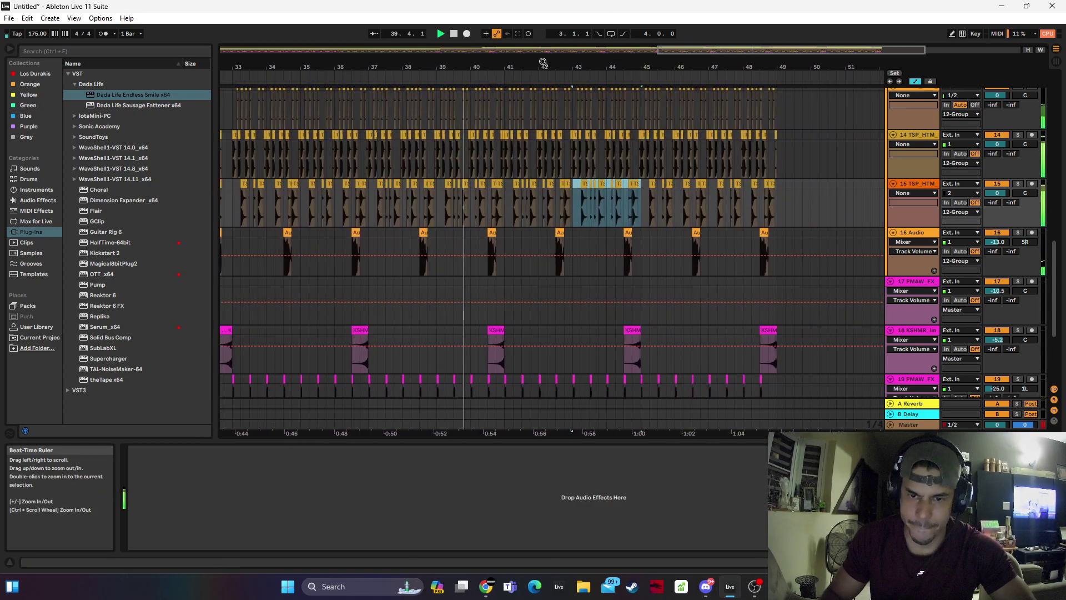
Duplicate the selected 15 TSP_HTM clips twice more so the pattern runs to bar 49
key(ctrl+d)
key(ctrl+d)
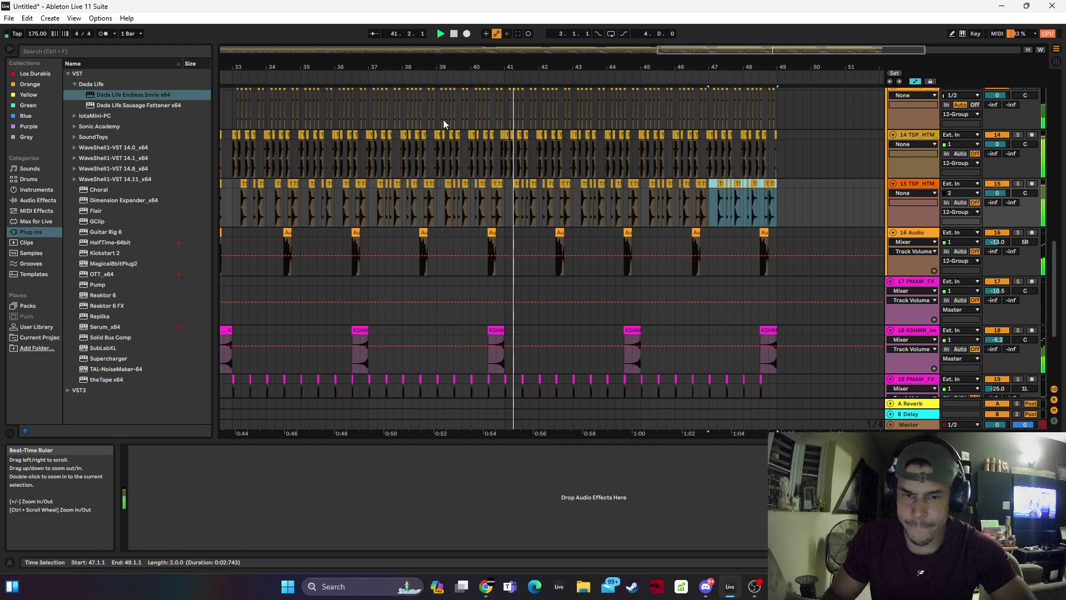
click(368, 223)
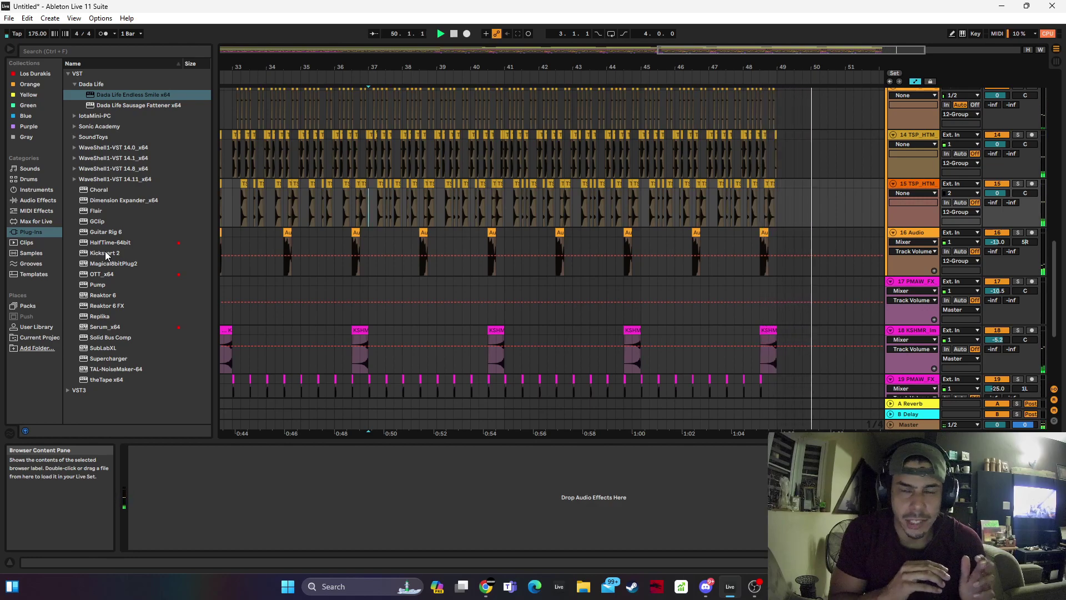
Show the whole arrangement and play the intro from the PMAW_FX_Impact_Low_Filter clip at bar 1
drag(467, 67, 657, 51)
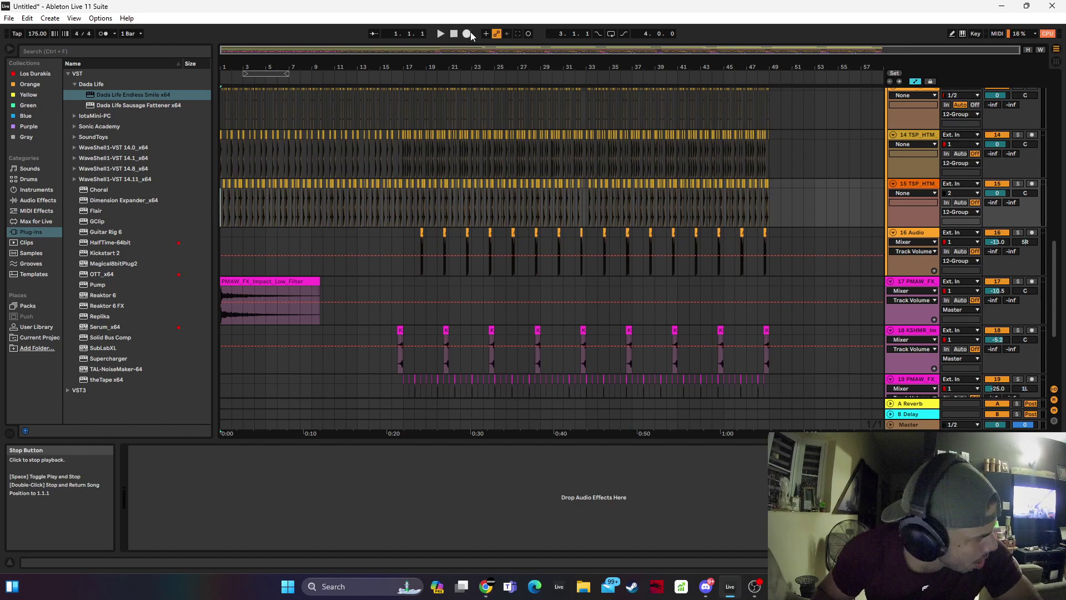
click(255, 281)
key(space)
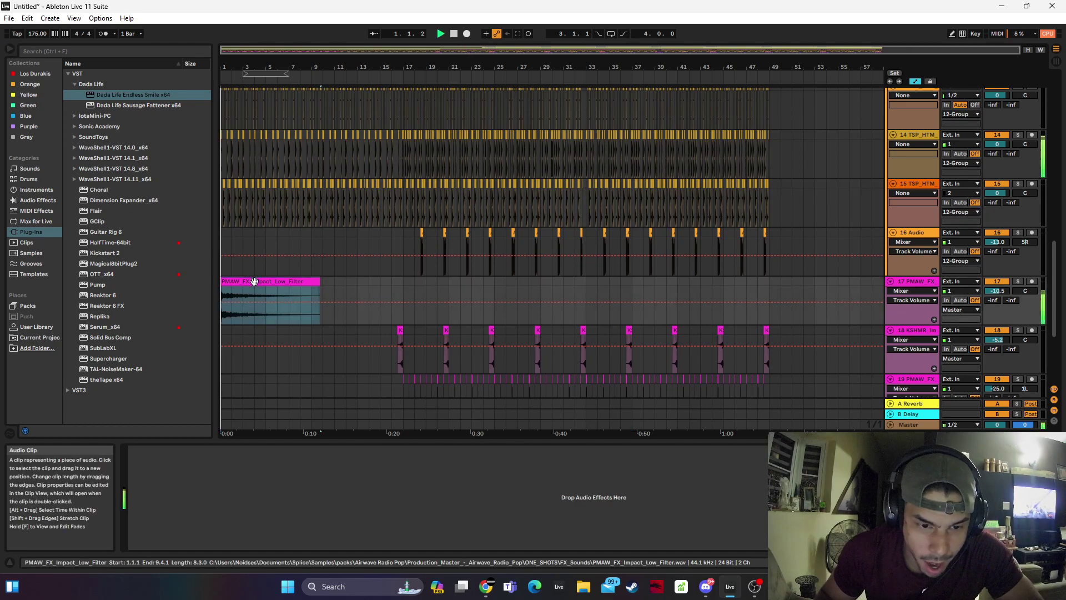
scroll(254, 281, down, 3)
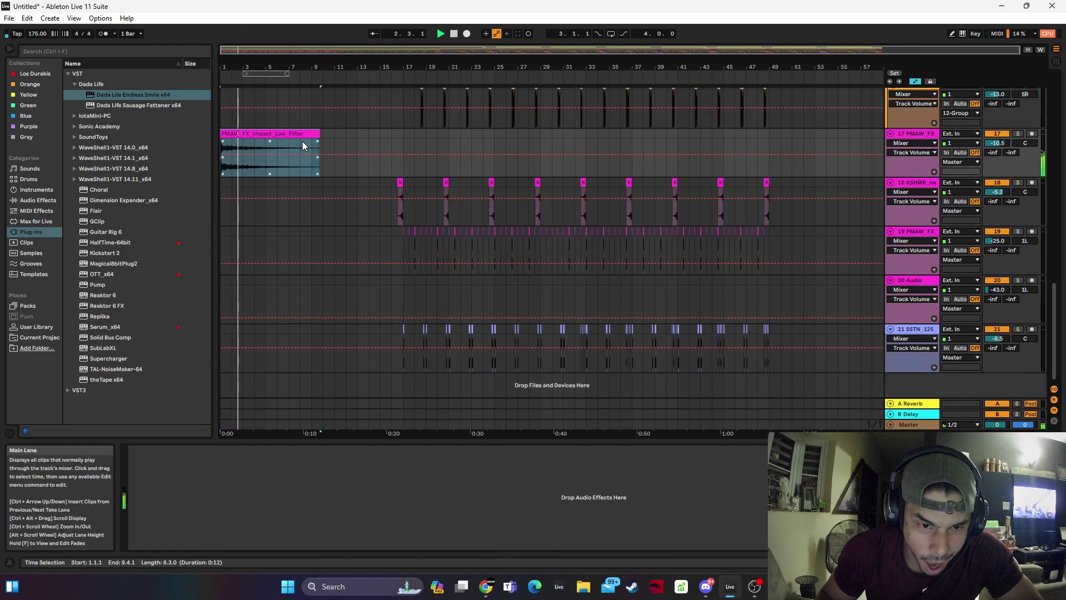
scroll(281, 131, up, 1)
scroll(280, 131, up, 5)
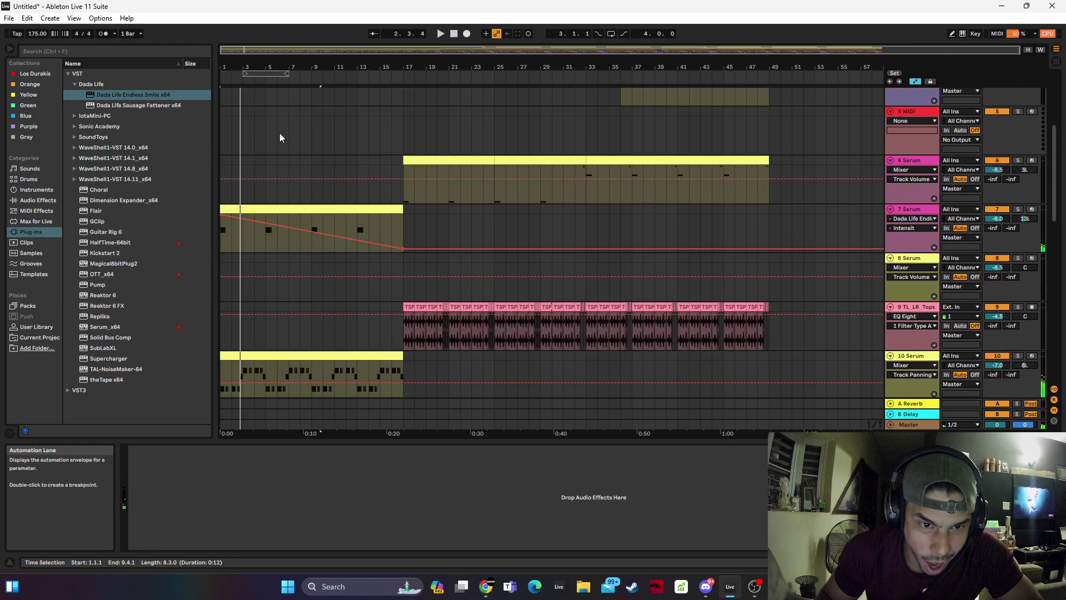
key(space)
Lower the start of 7 Serum's Endless Smile Intensity automation to 0.77 and set the track volume to -9.0 dB
click(264, 206)
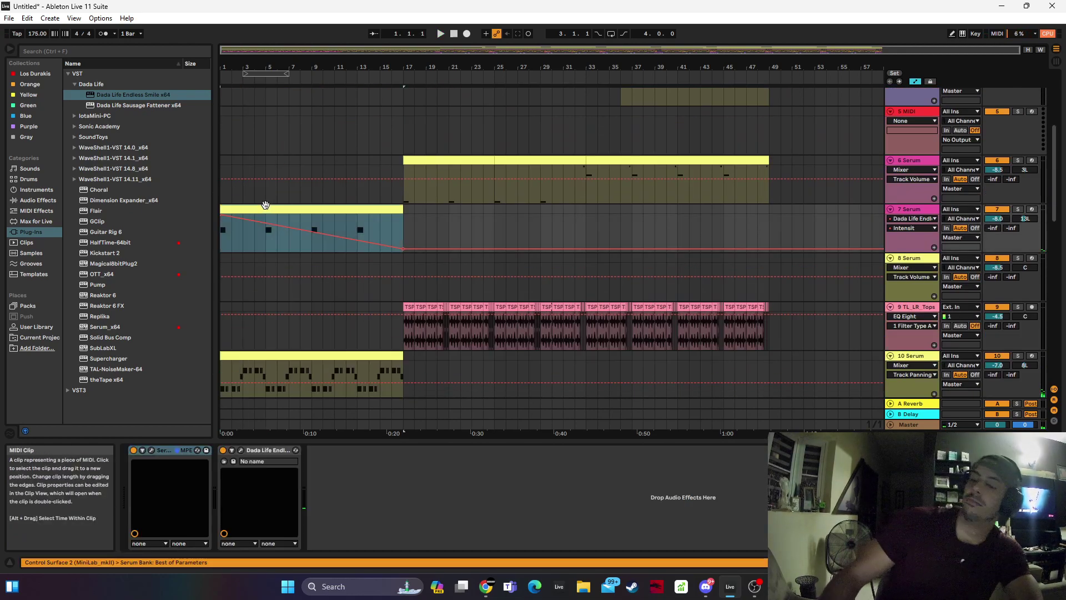
mouse_move(223, 216)
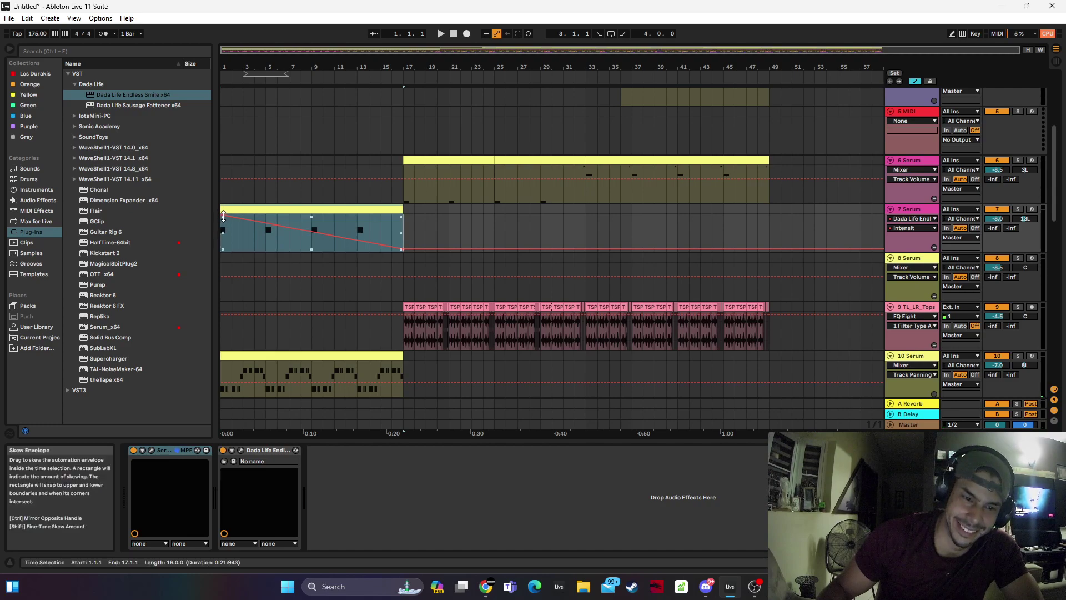
drag(223, 215, 223, 221)
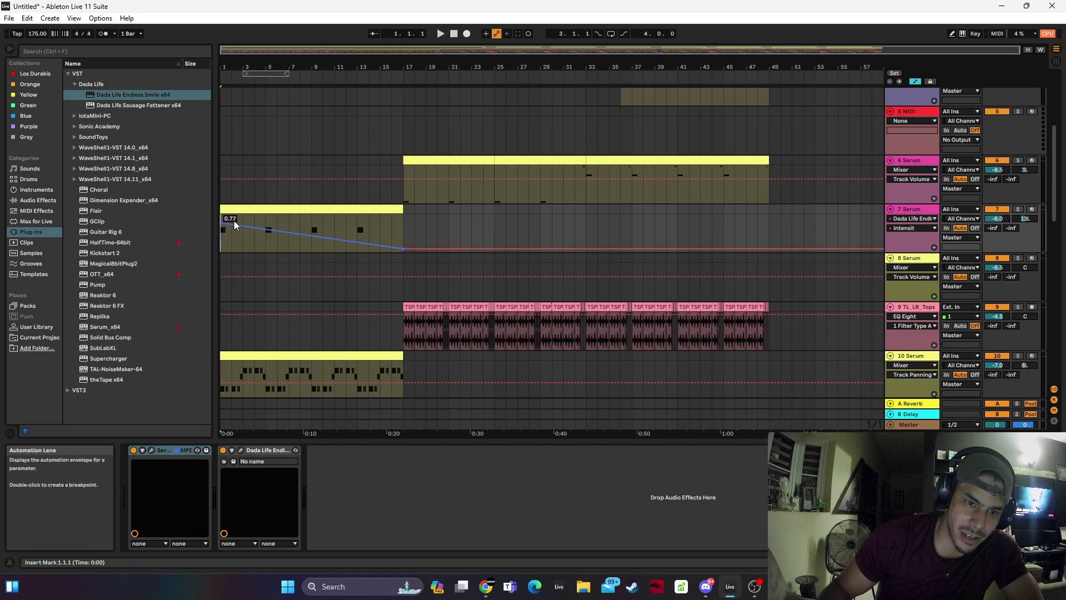
click(250, 211)
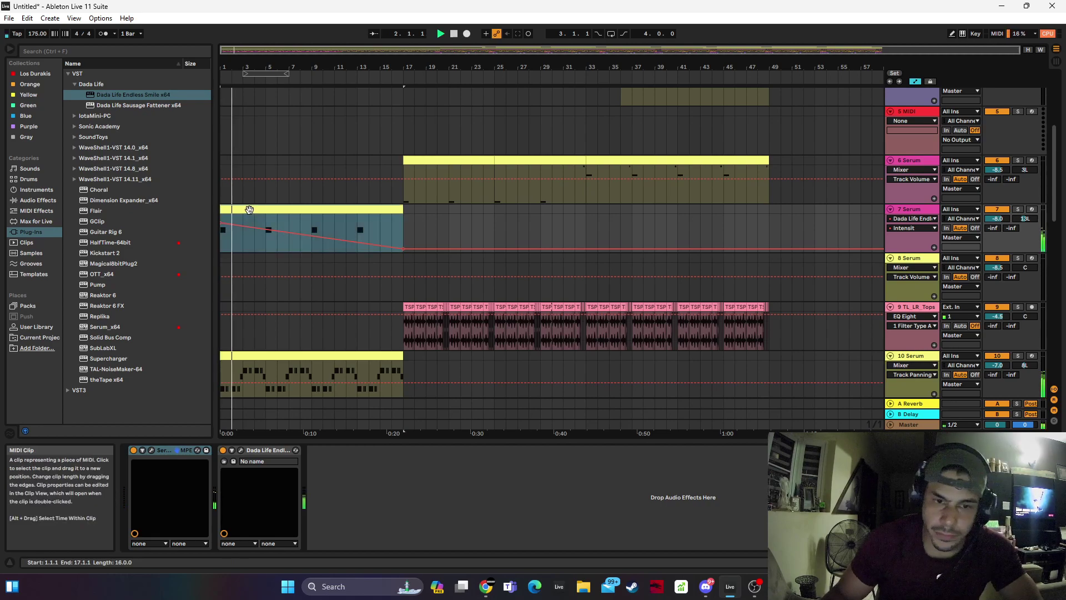
drag(997, 218, 997, 220)
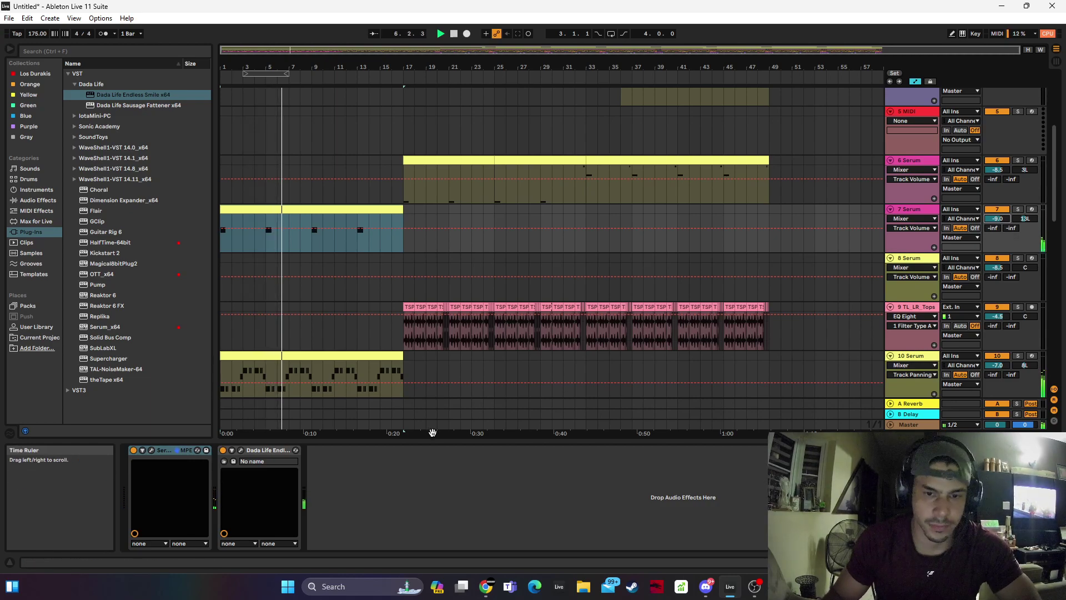
click(332, 245)
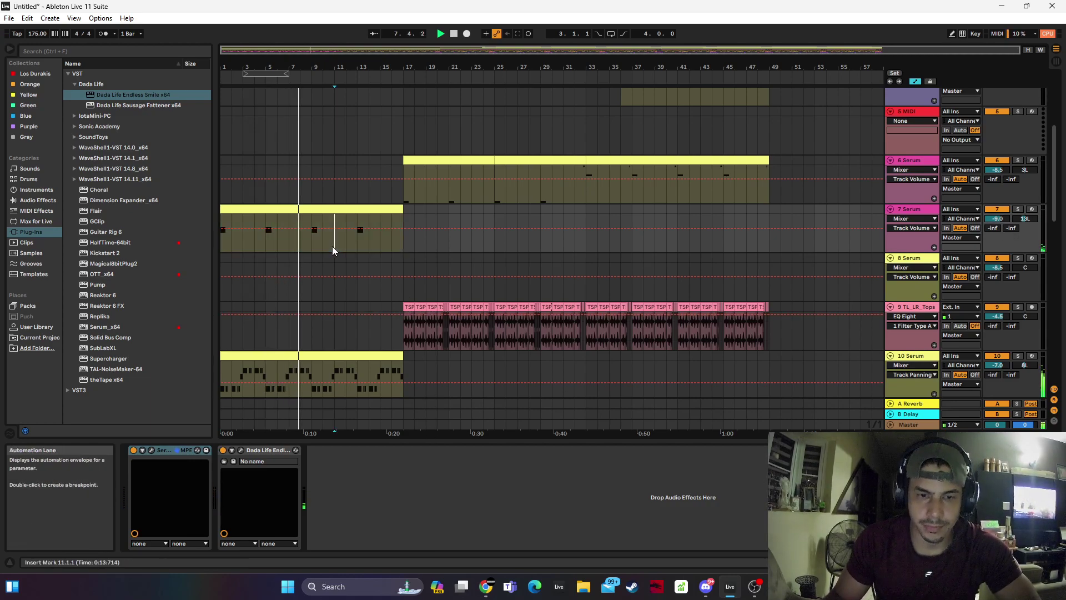
Place a copy of the PMAW_FX_Impact_Low_Filter clip from 9.1.1 to 17.1.1 on track 17
scroll(331, 248, down, 5)
scroll(319, 259, down, 6)
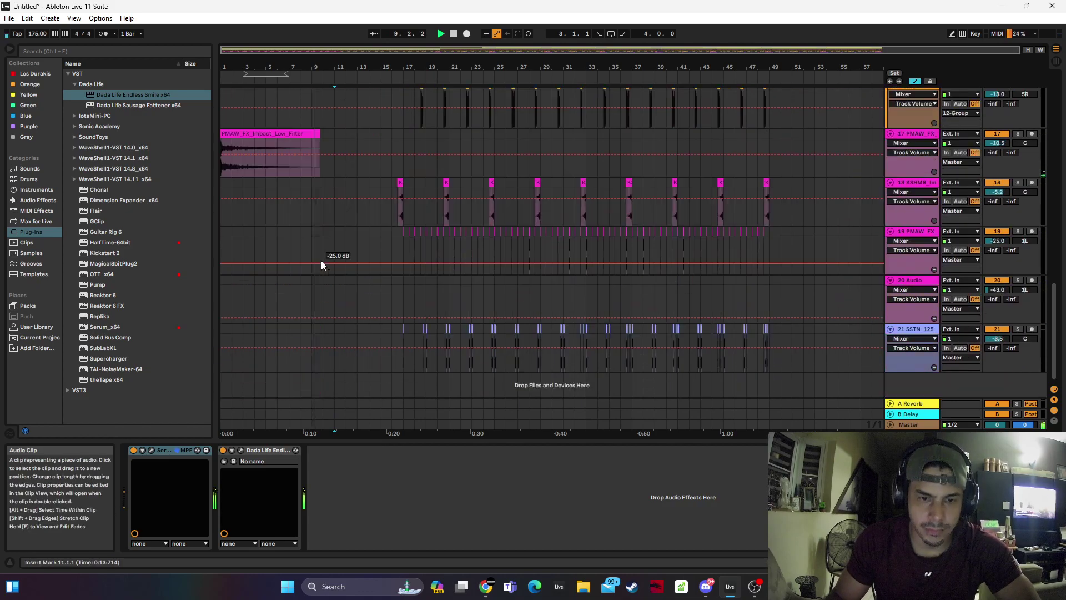
mouse_move(281, 134)
mouse_down()
mouse_move(376, 145)
mouse_move(403, 134)
mouse_up()
click(304, 142)
key(space)
key(space)
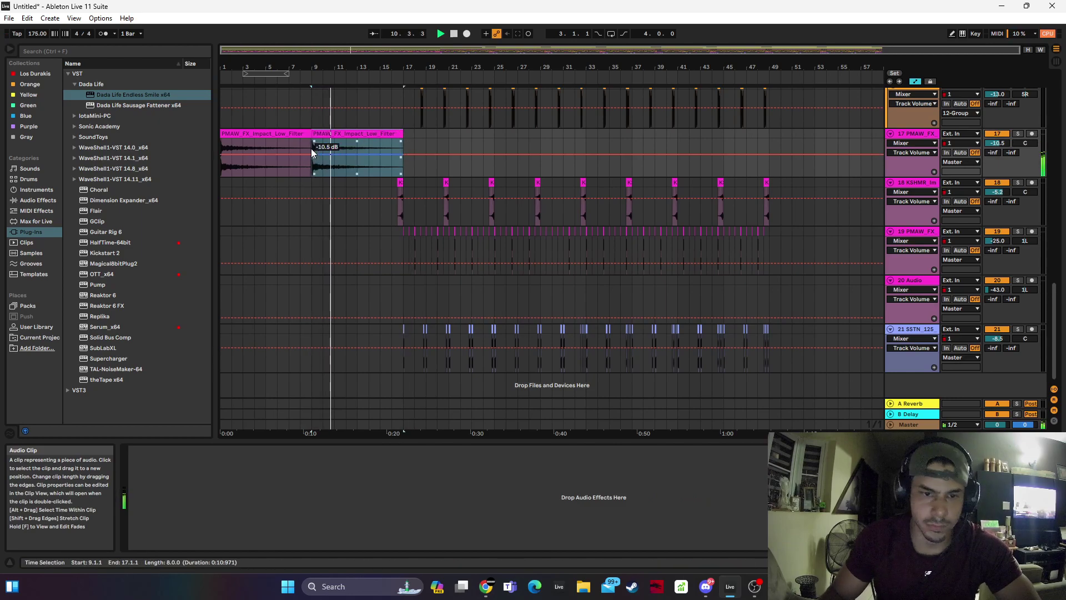
Play through the transition from the intro into the drop at bar 17 and review the tracks
scroll(381, 173, up, 3)
scroll(382, 176, down, 3)
scroll(380, 177, up, 15)
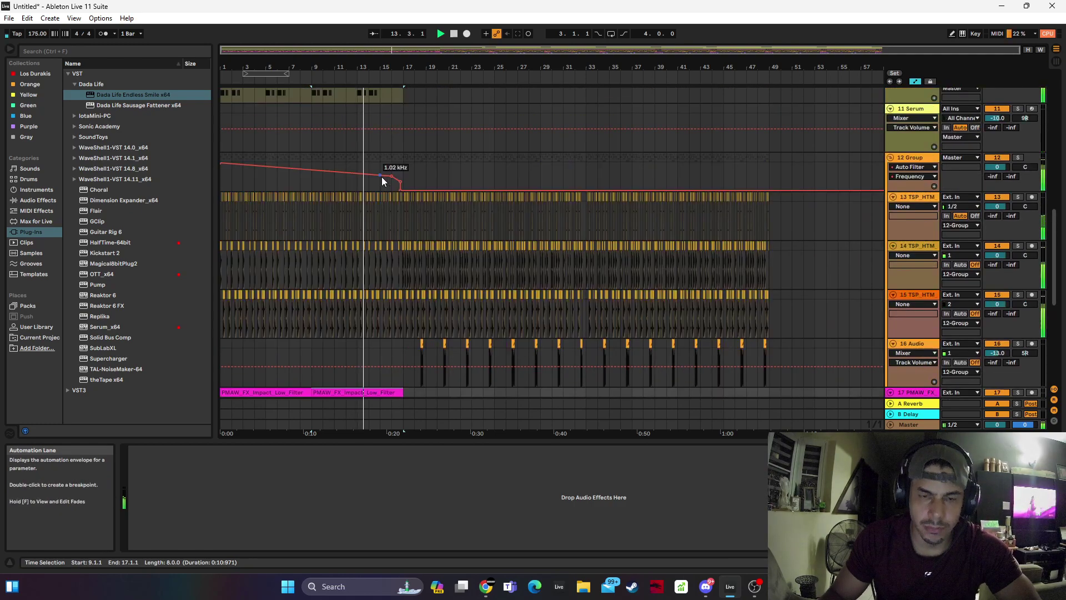
click(358, 127)
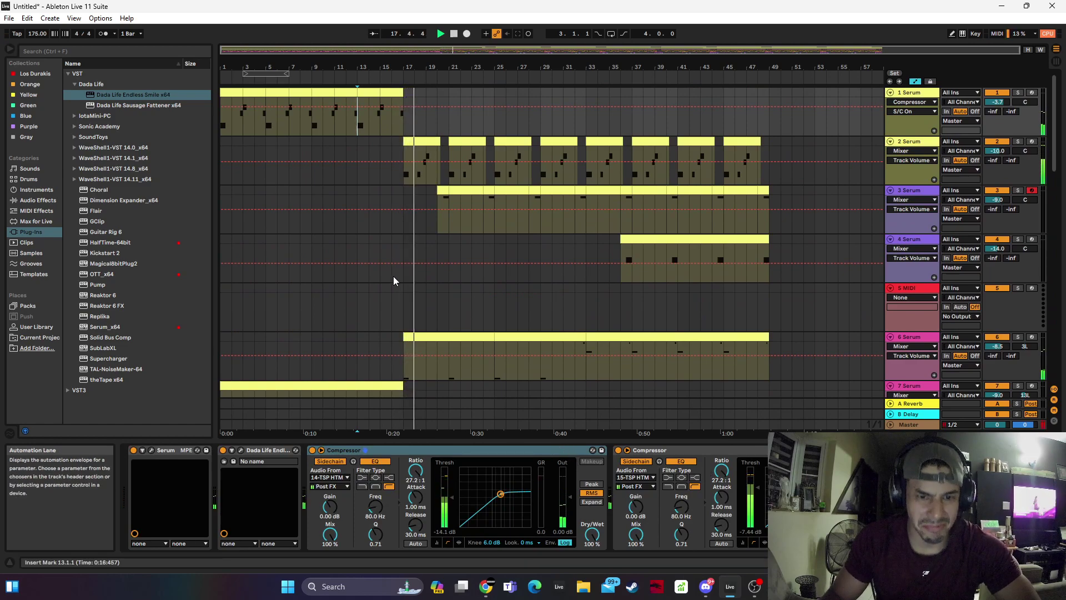
drag(381, 262, 392, 261)
click(393, 246)
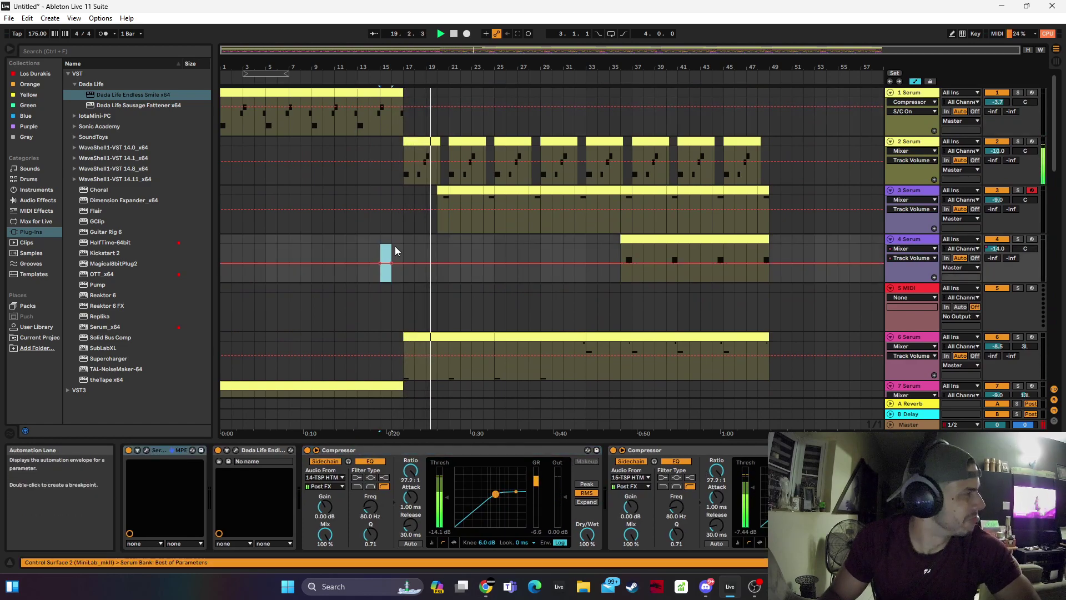
click(369, 253)
key(ctrl+z)
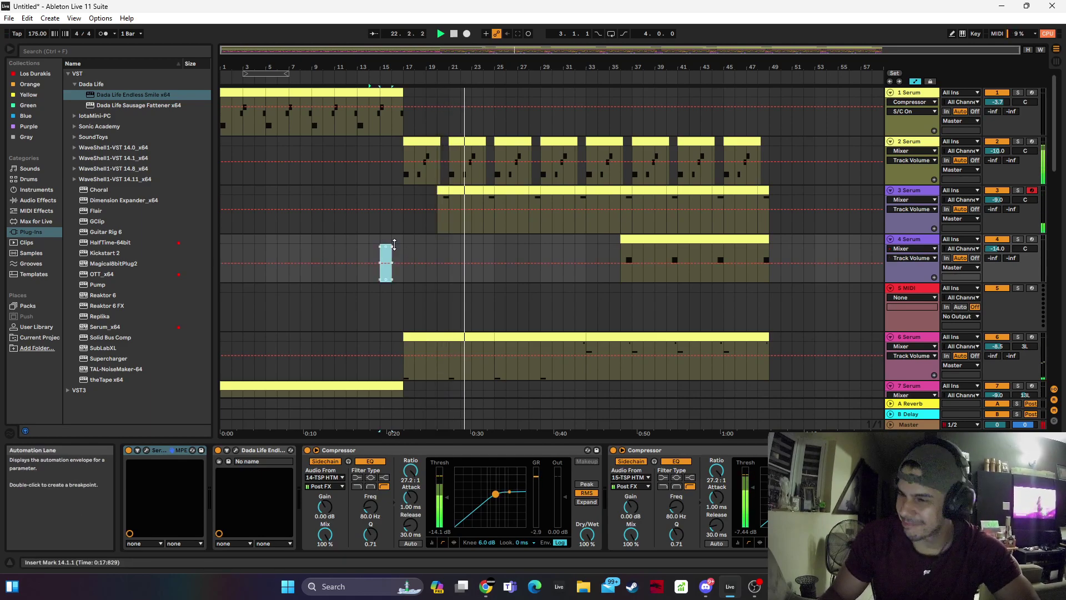
click(392, 247)
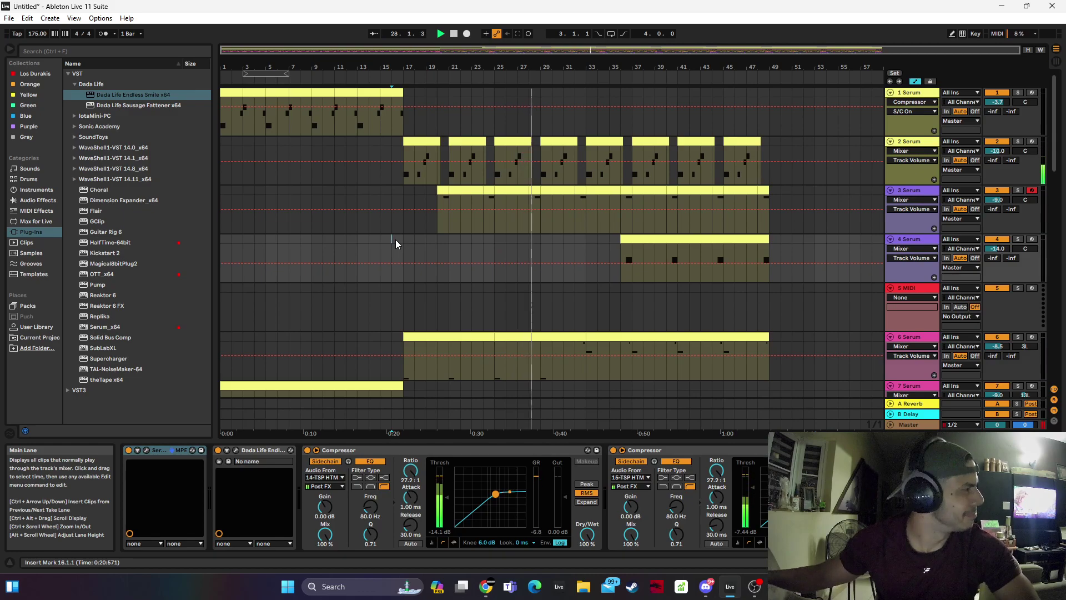
key(space)
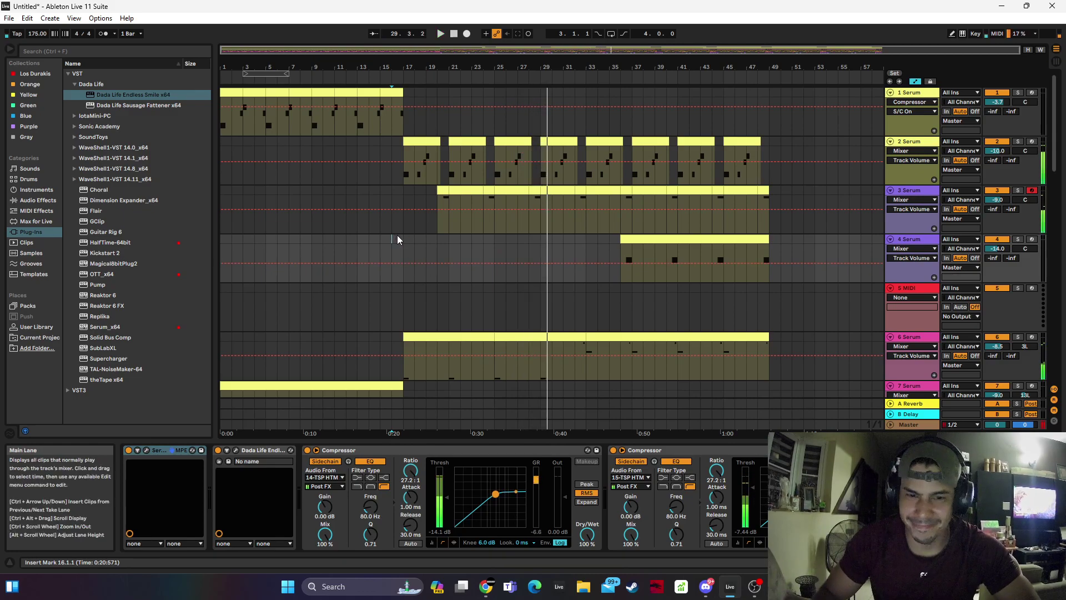
Copy the 21 SSTN_125 clips from bars 17–21 to bar 1 and duplicate them three times to fill the intro
scroll(411, 242, down, 10)
scroll(421, 249, down, 4)
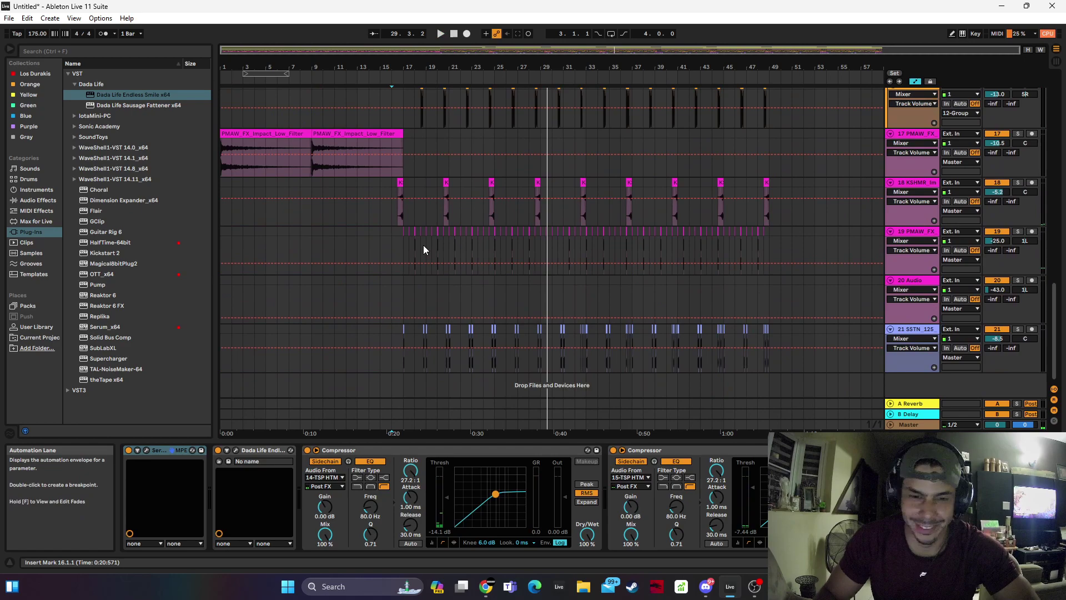
drag(404, 331, 263, 330)
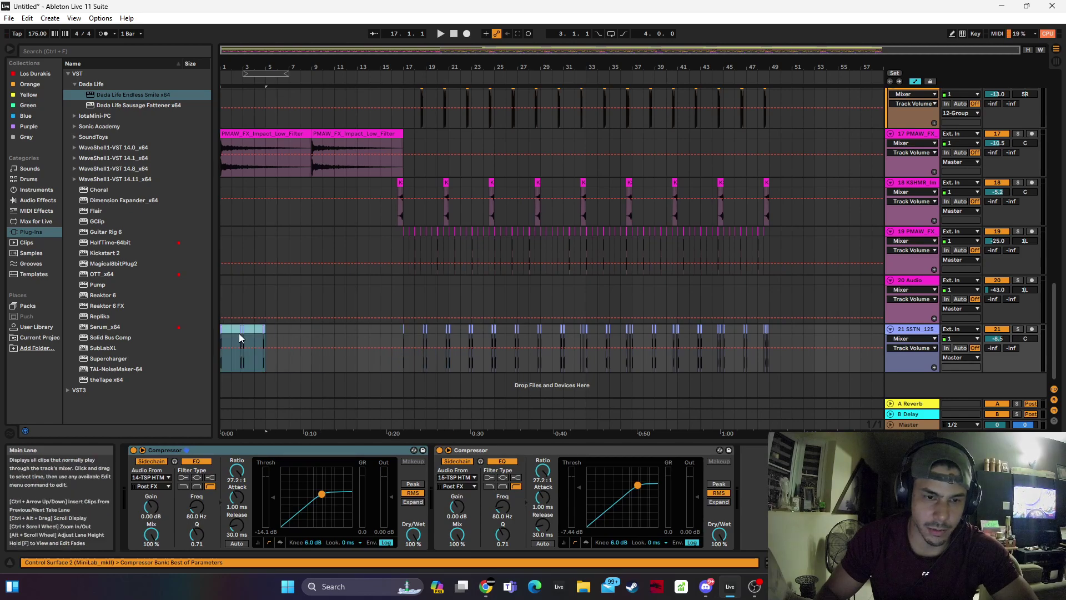
key(space)
key(ctrl+d)
key(ctrl+d)
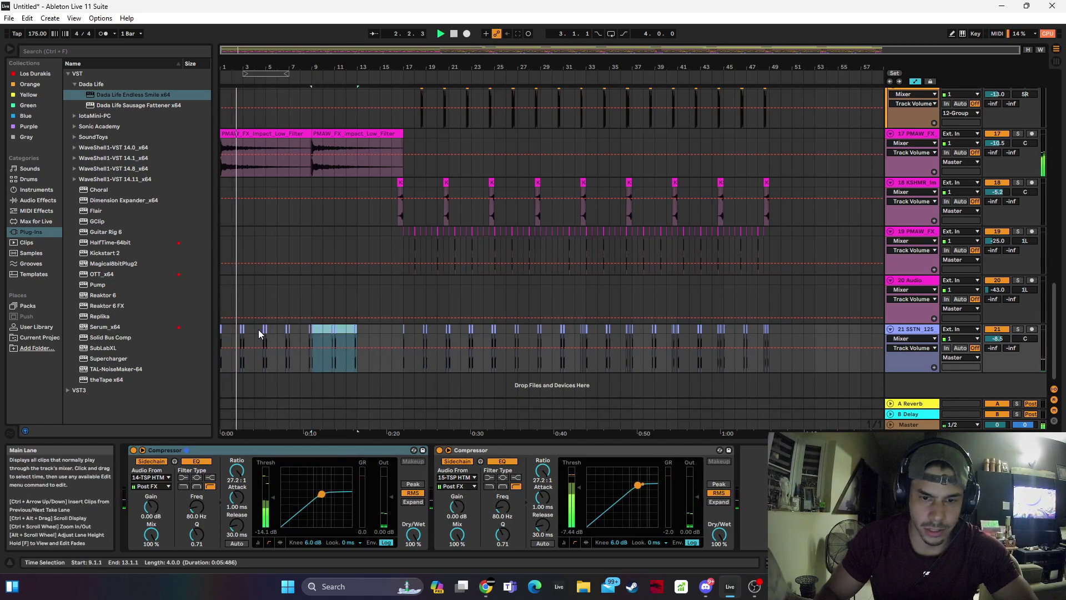
key(ctrl+d)
Set the 21 SSTN_125 volume to -8.0 dB and add a Saturator with 1.71 dB of drive
click(222, 333)
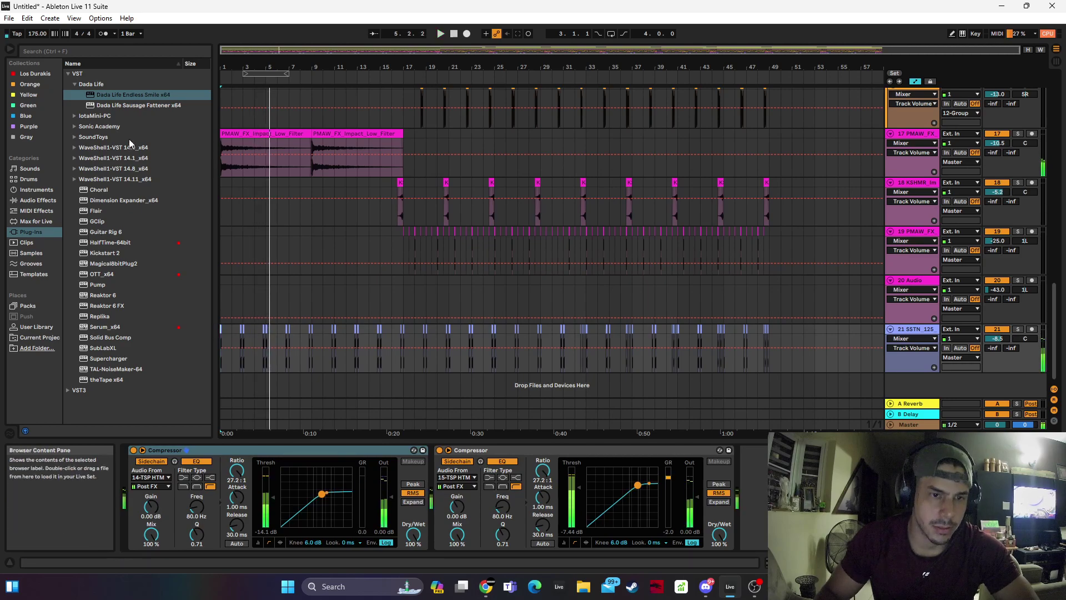
scroll(1001, 342, up, 2)
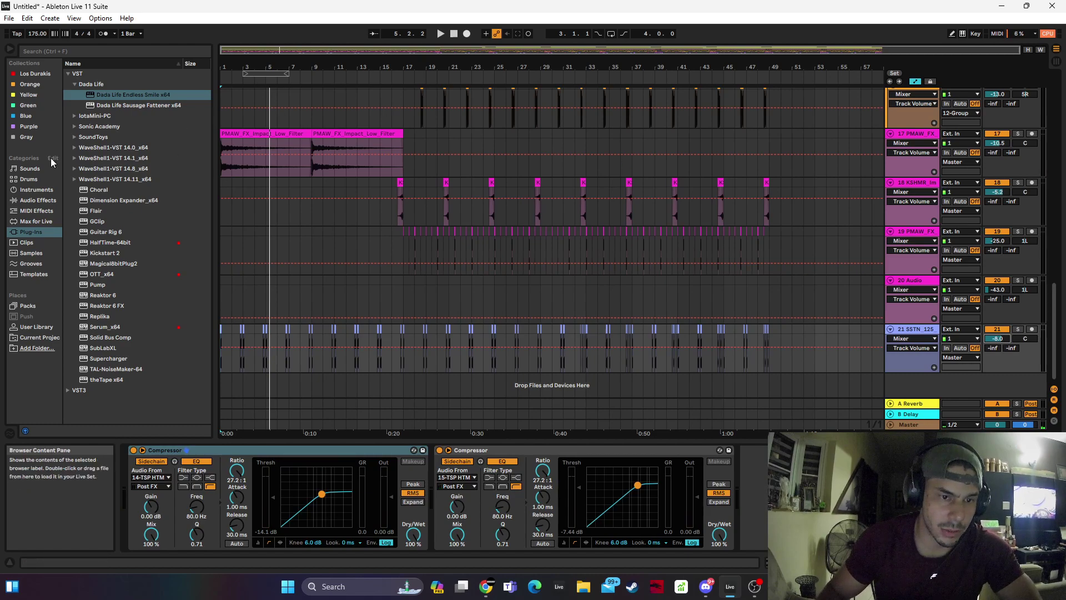
click(38, 200)
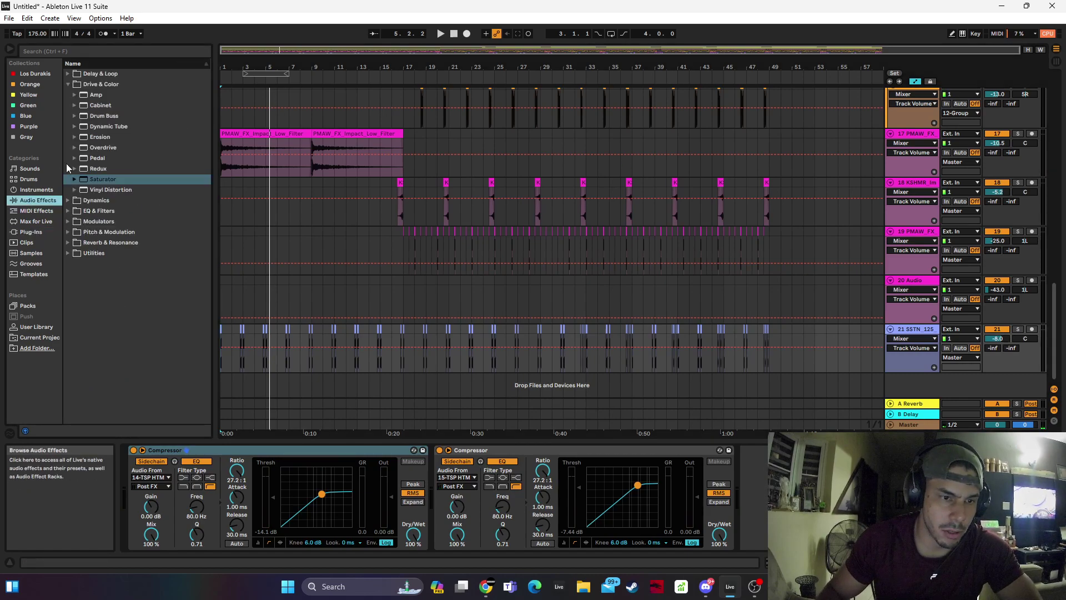
double_click(99, 179)
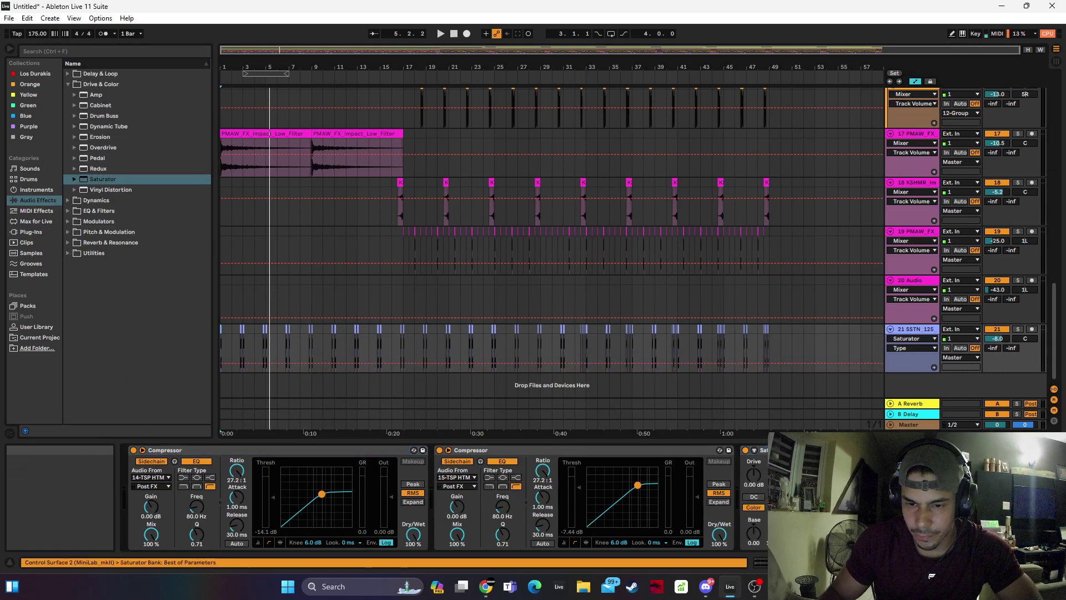
click(222, 302)
key(space)
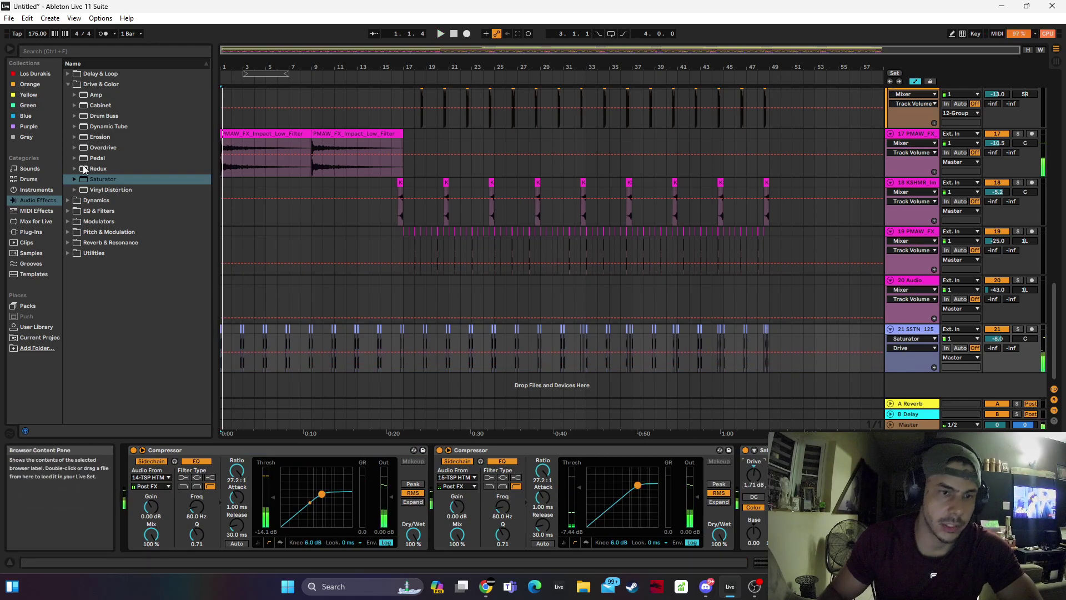
Copy the Dada Life Endless Smile effect from the intro Serum track onto 21 SSTN_125 and inspect its Intensity setting
click(295, 142)
scroll(264, 163, up, 5)
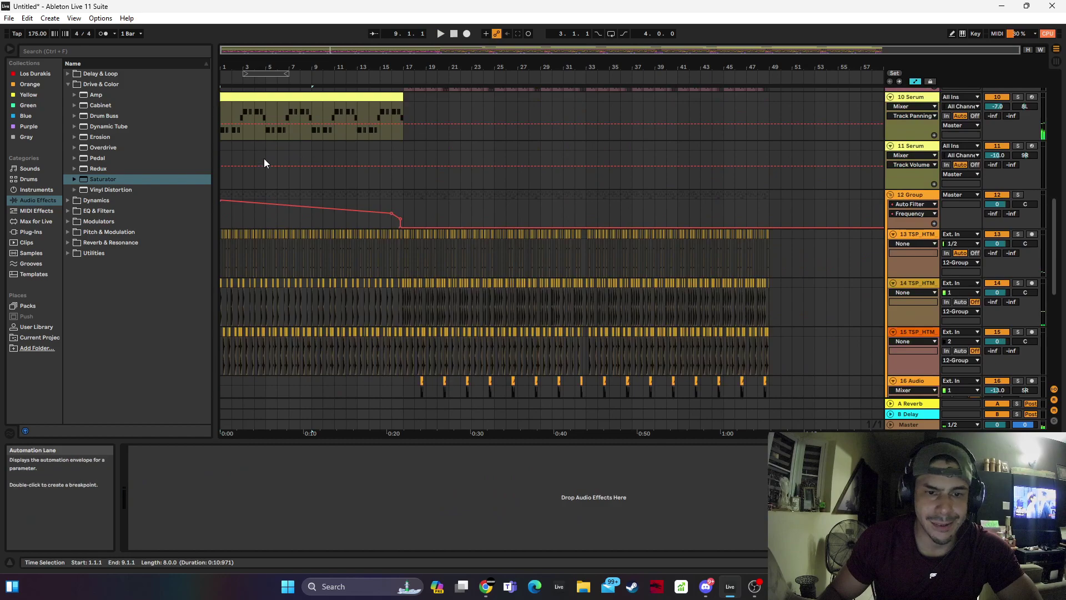
click(255, 112)
scroll(292, 145, down, 5)
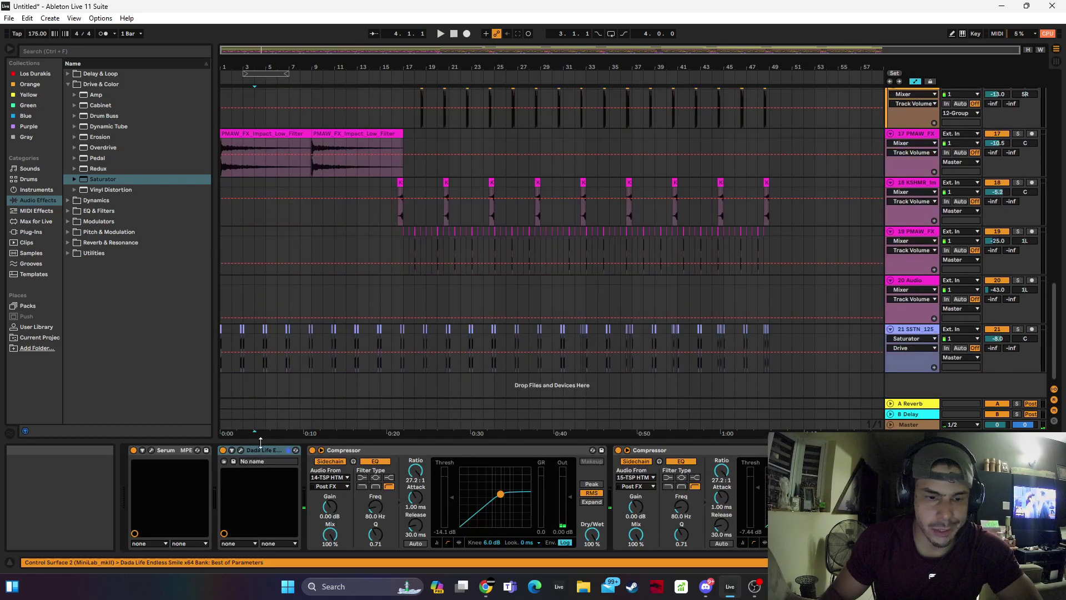
drag(261, 450, 285, 340)
scroll(252, 462, down, 3)
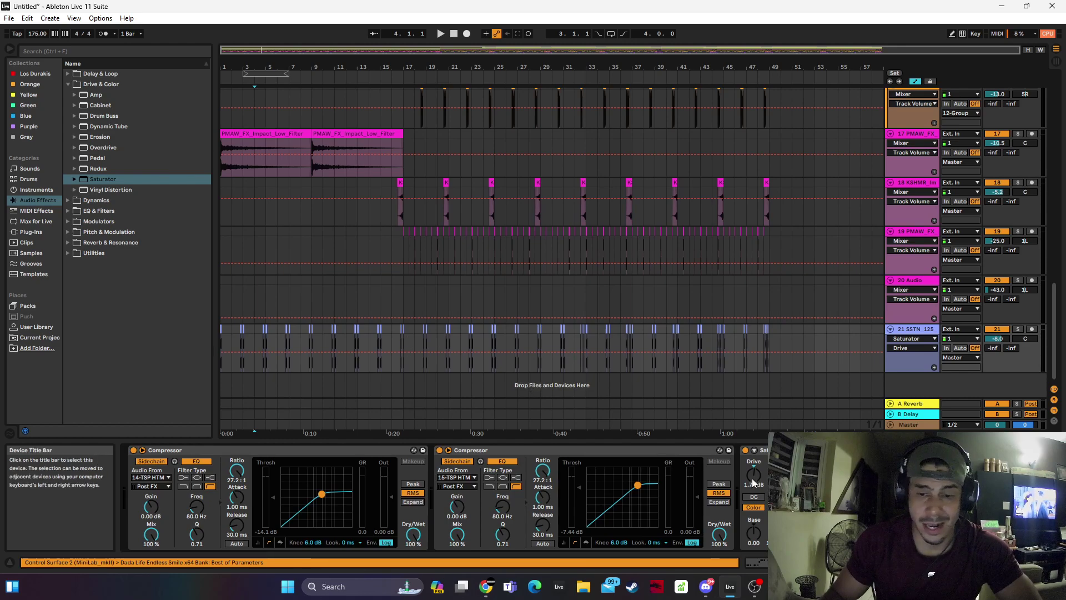
click(916, 450)
drag(602, 266, 602, 299)
click(508, 34)
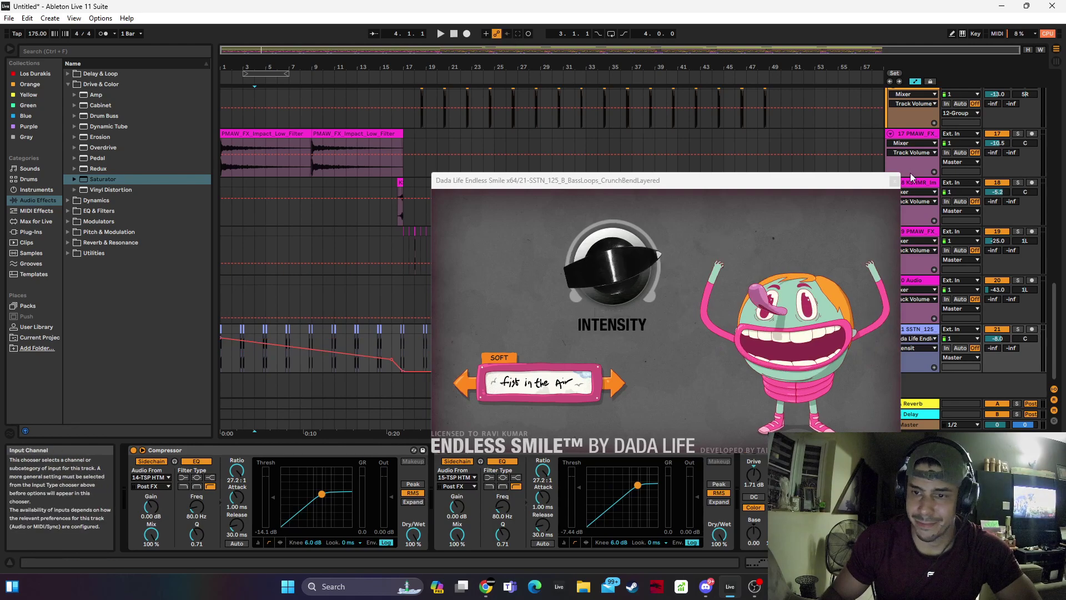
click(894, 181)
Play from bar 1 and raise the 21 SSTN_125 track volume to -7.5 dB
click(223, 333)
drag(223, 333, 224, 334)
key(space)
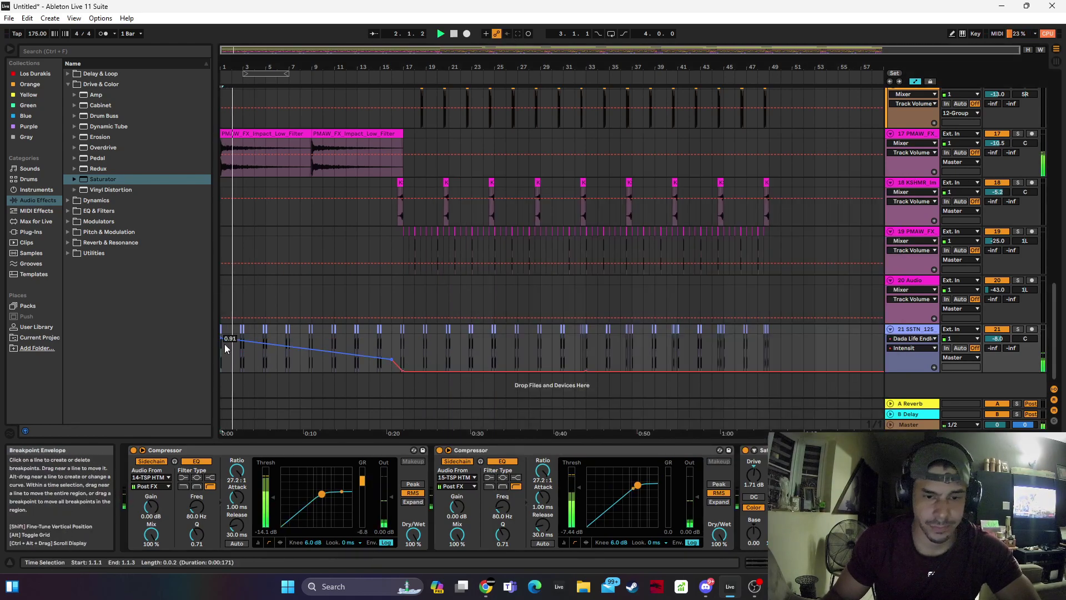
drag(997, 339, 1002, 338)
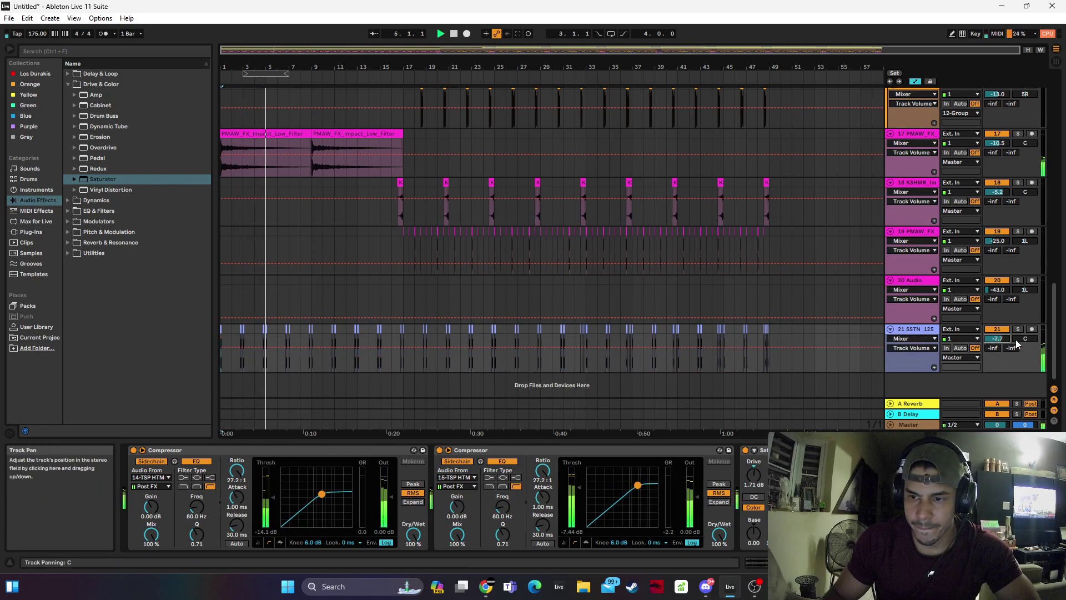
drag(1009, 342, 1010, 340)
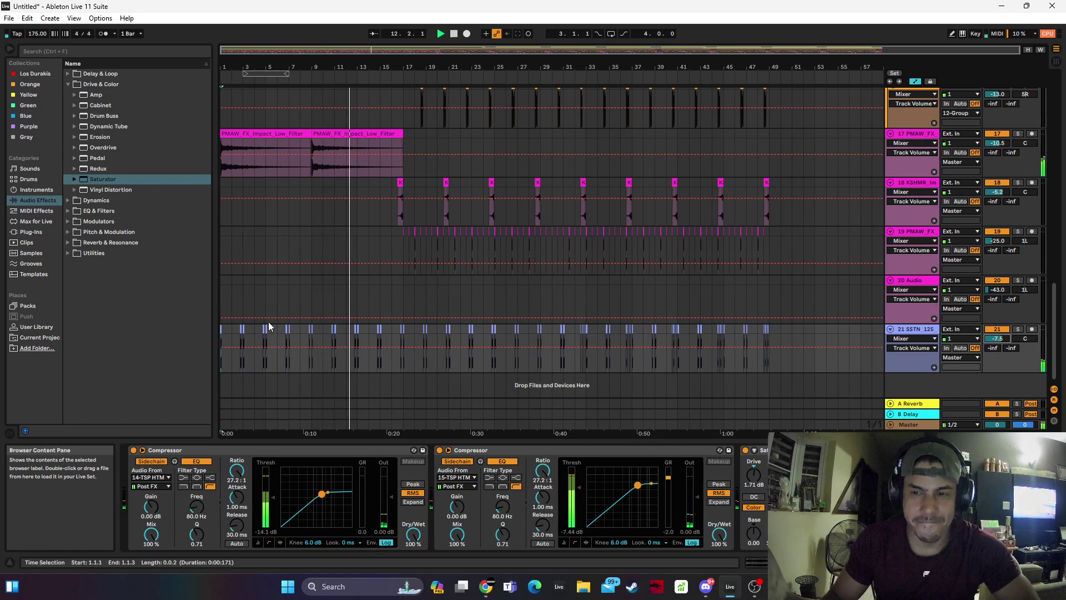
Set the 21 SSTN_125 Saturator drive to 10.9 dB and its track volume to -16.0 dB while auditioning playback
click(356, 331)
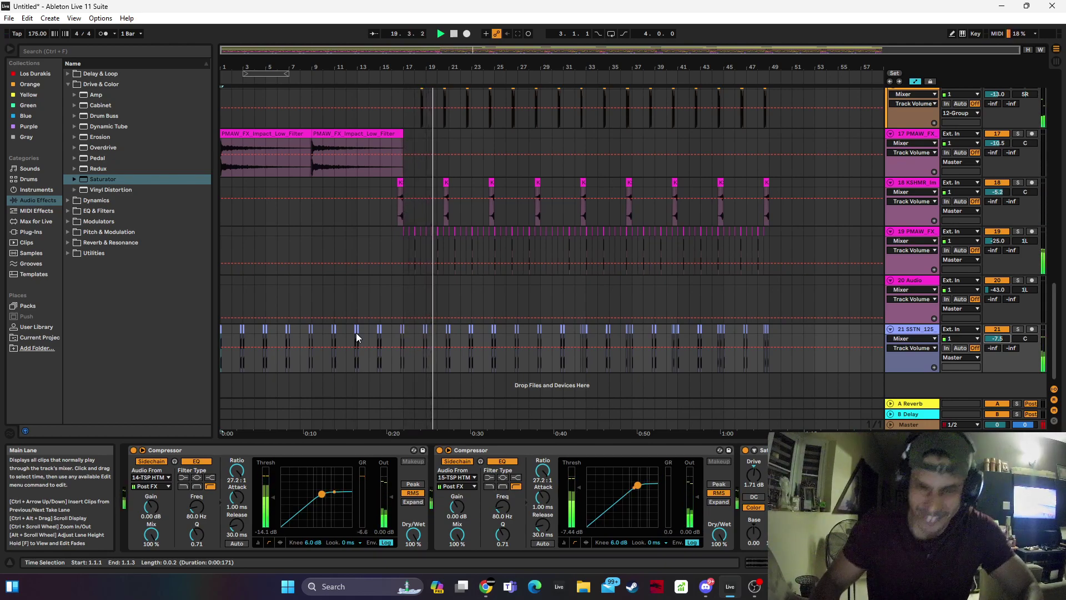
scroll(1000, 342, up, 1)
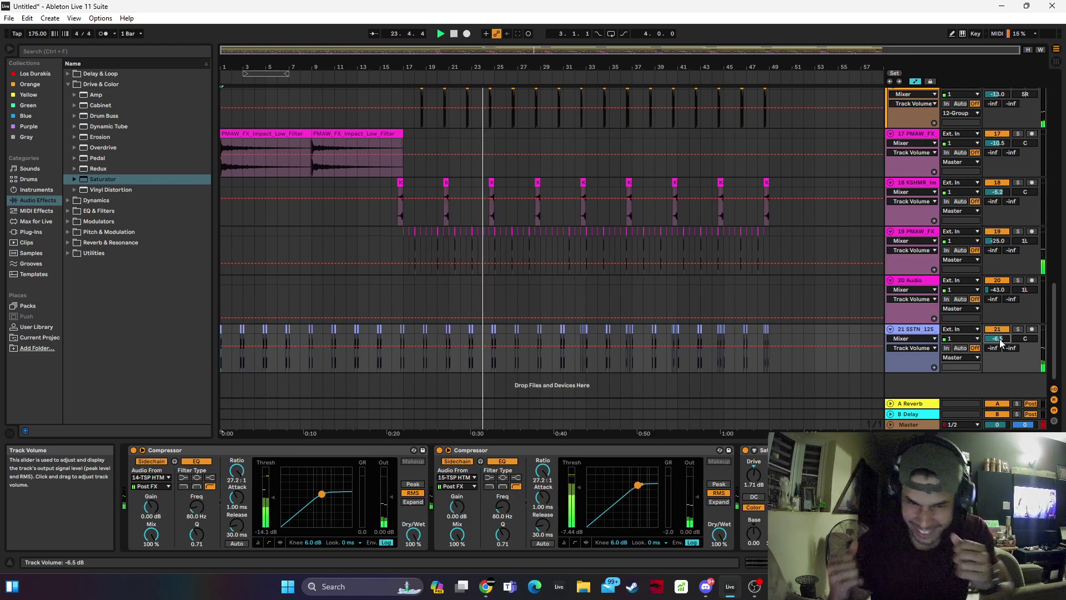
drag(753, 475, 753, 467)
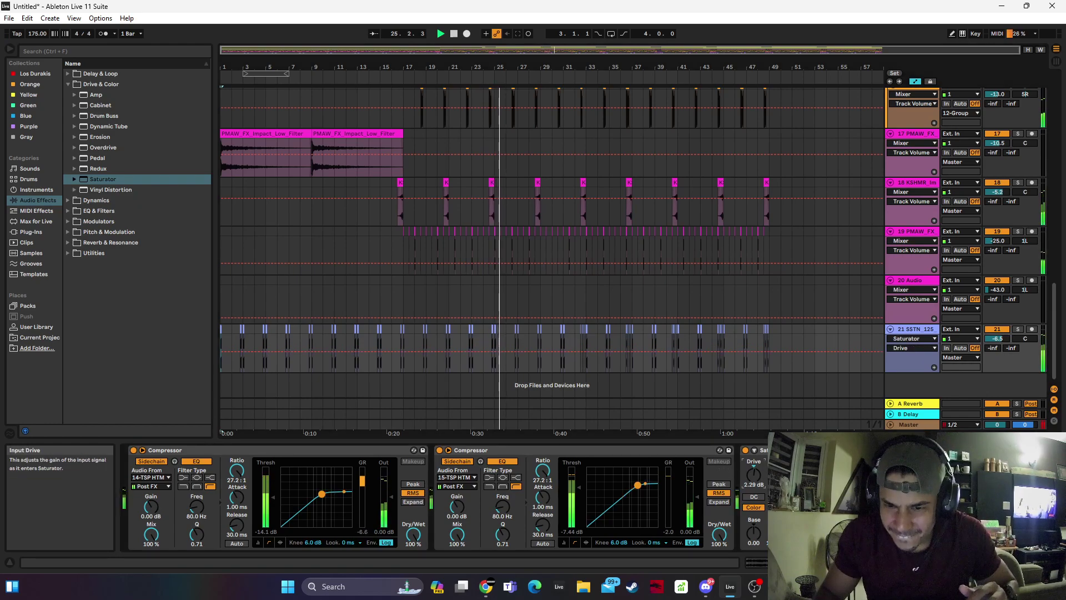
drag(997, 338, 997, 350)
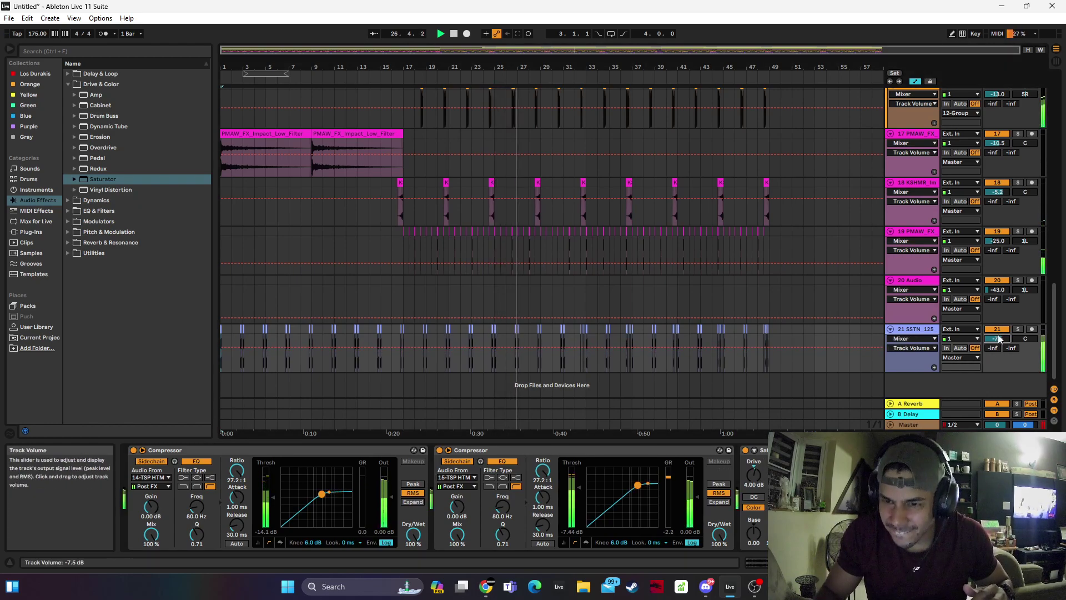
drag(753, 475, 753, 462)
drag(1001, 339, 1001, 348)
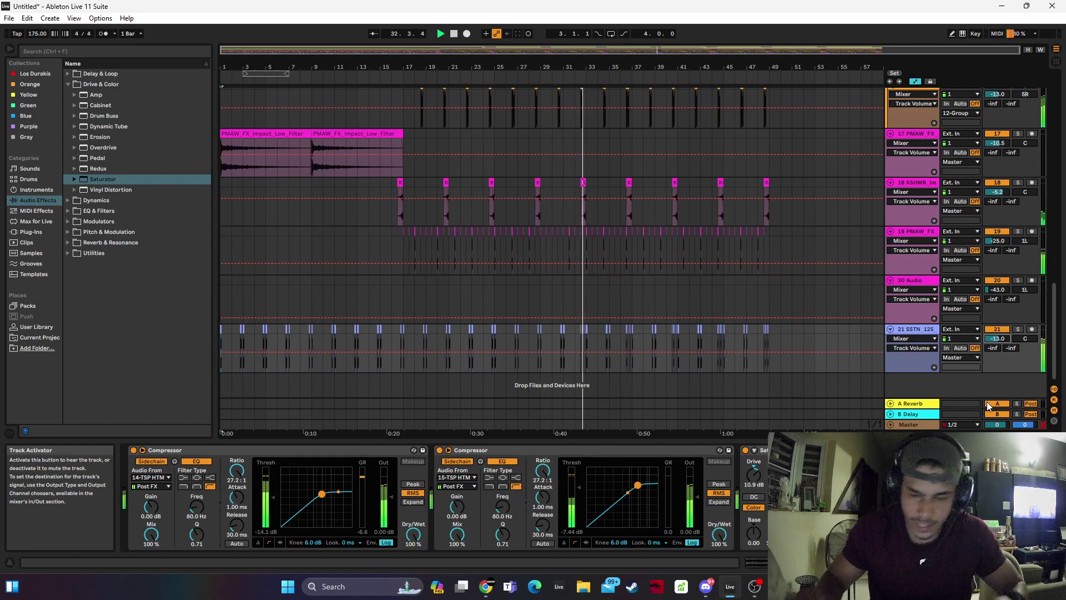
key(Down)
key(space)
key(space)
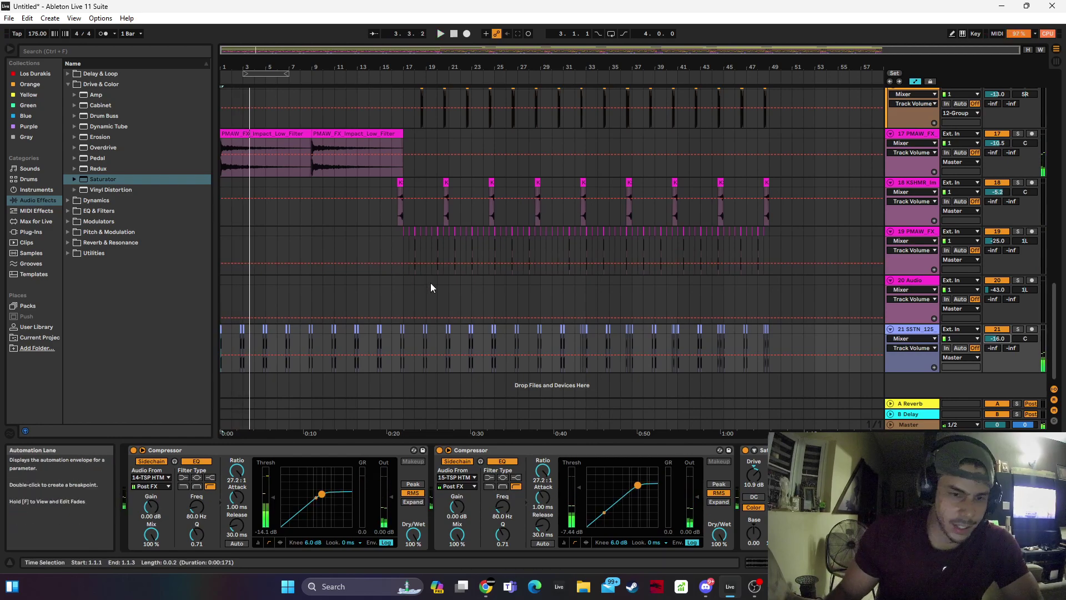
Switch to Splice, search its samples for vocals and preview the first two loops
click(779, 586)
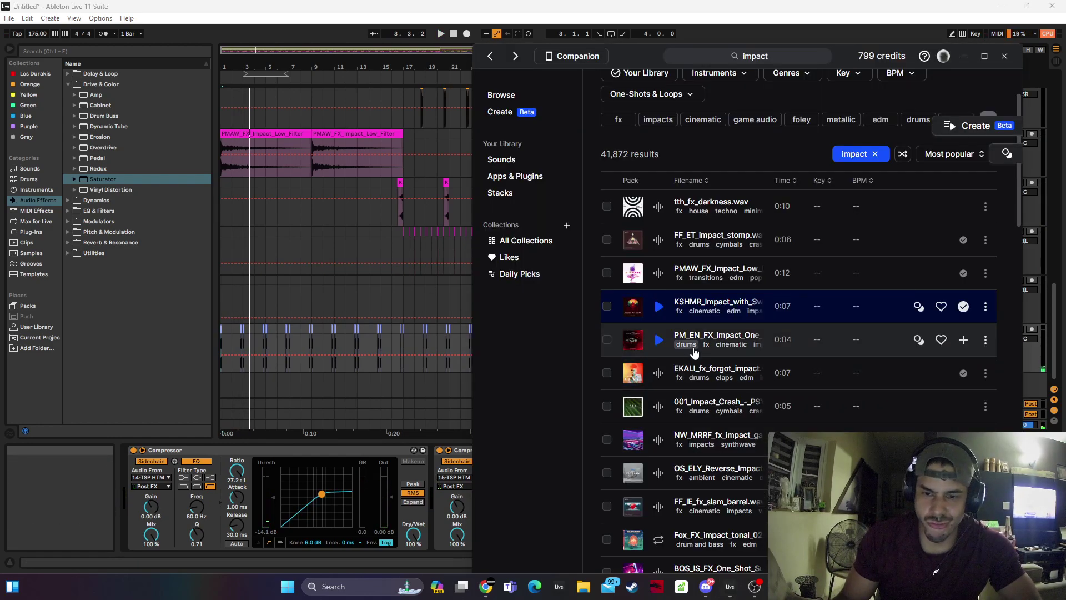
click(662, 376)
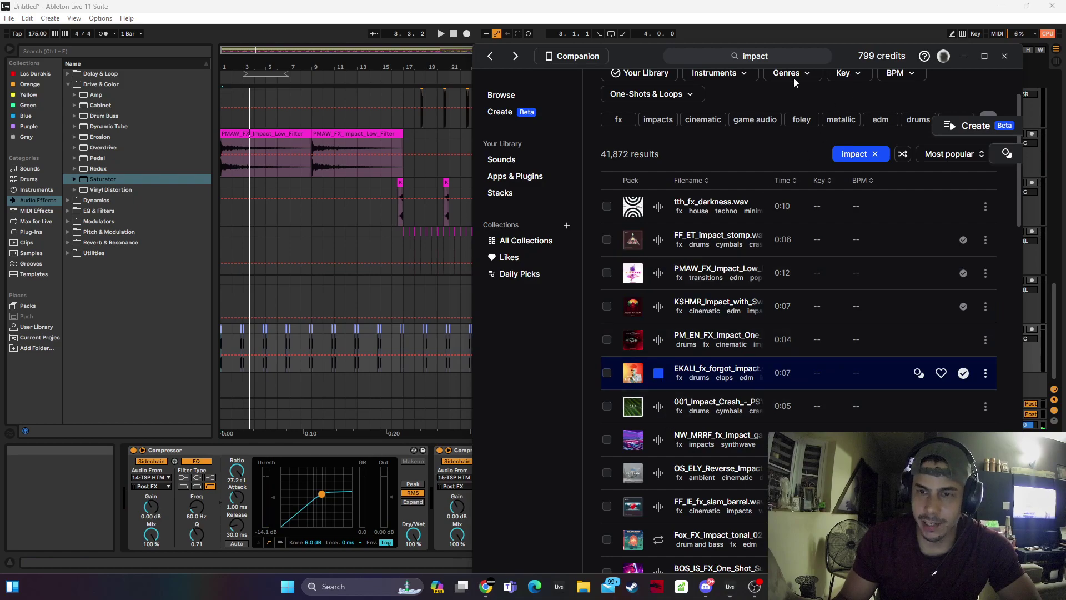
click(786, 57)
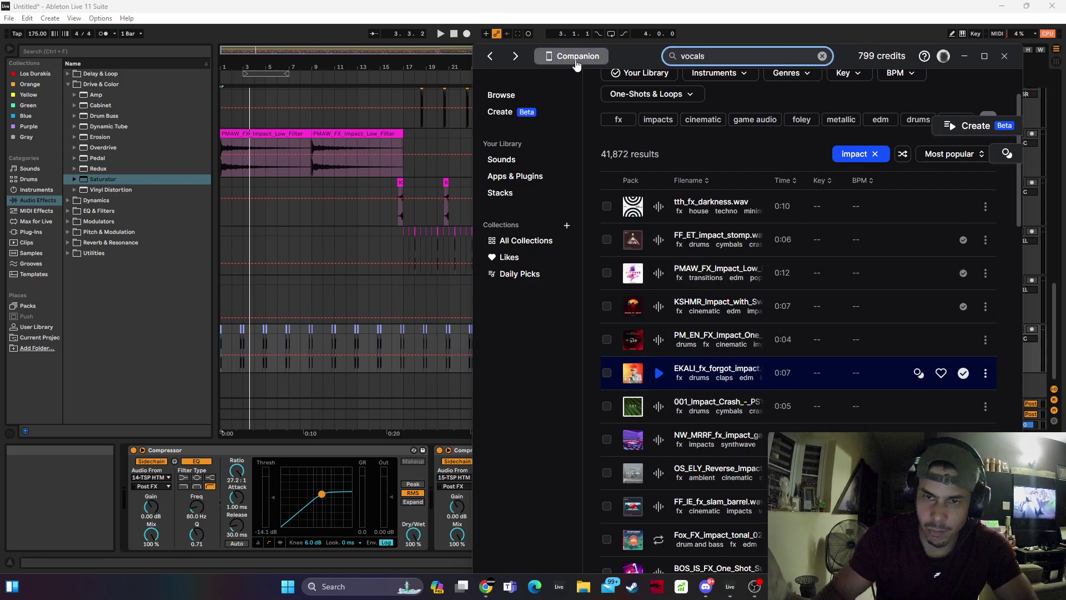
key(Return)
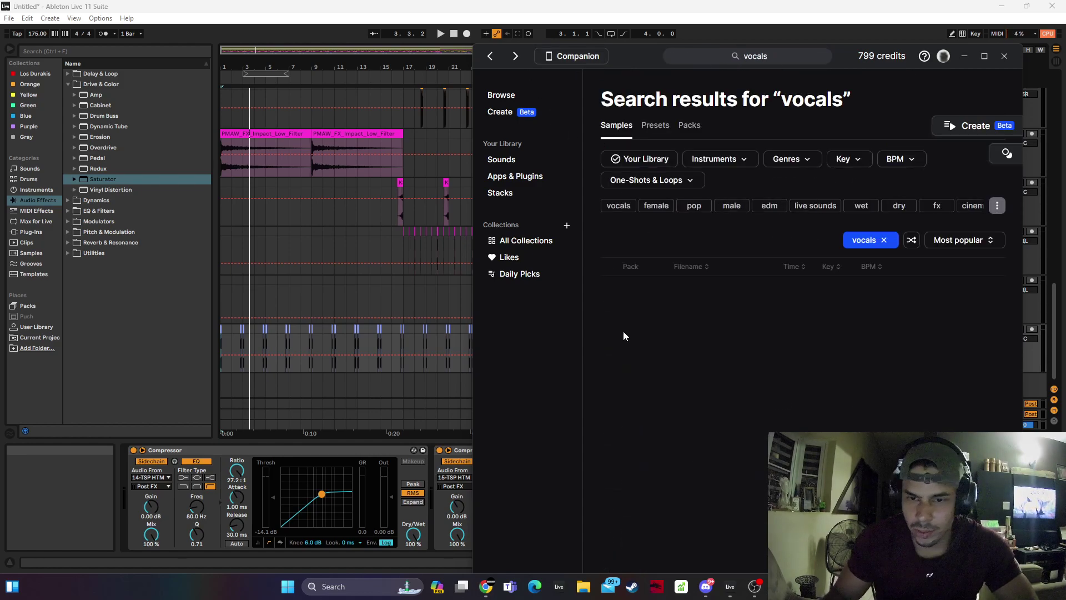
click(657, 292)
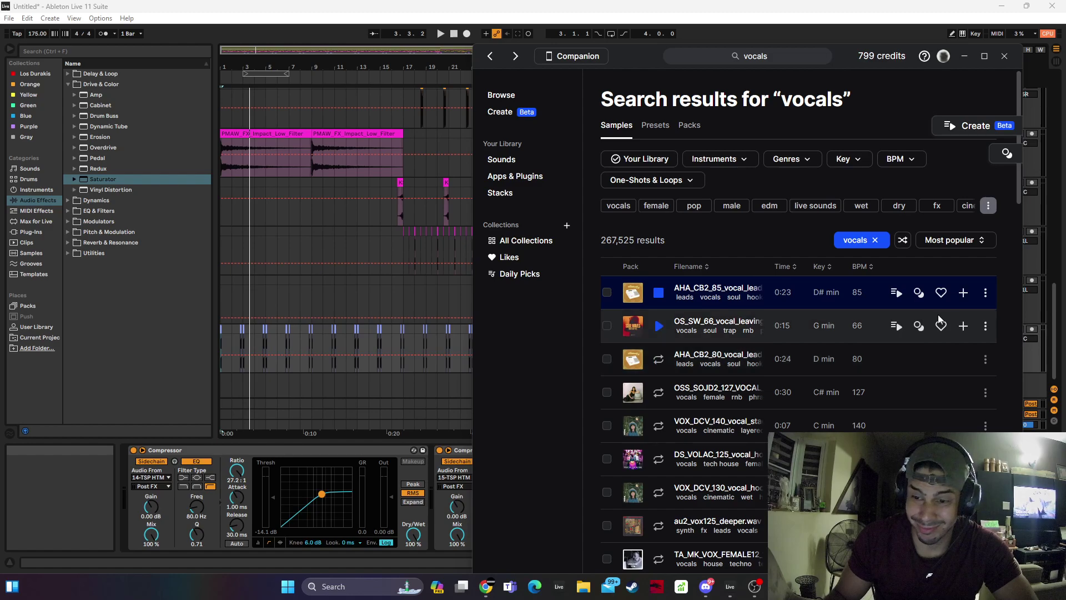
click(658, 328)
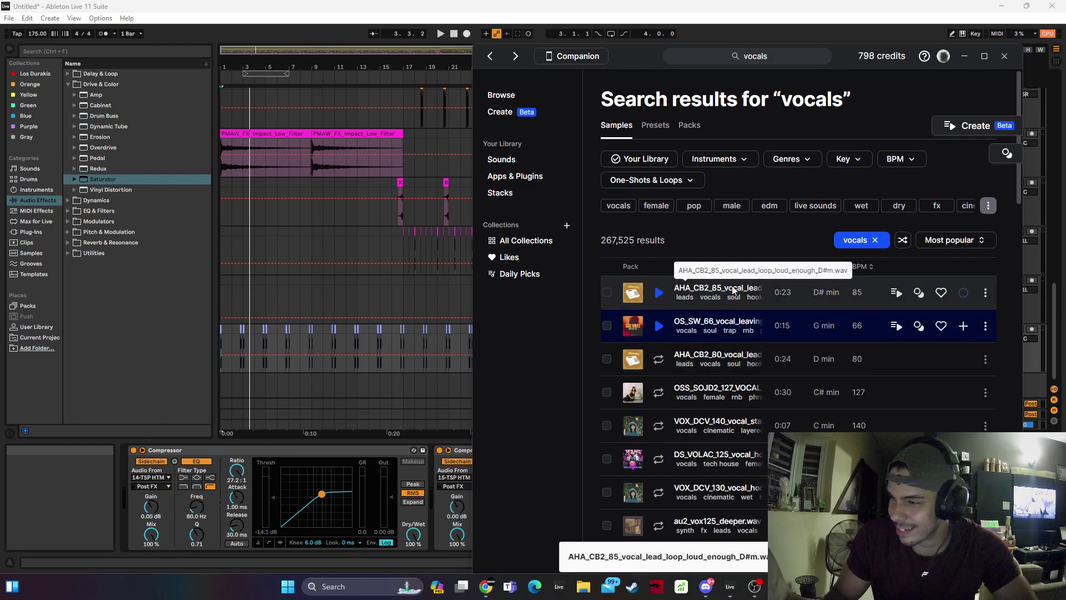
Place AHA_CB2_85_vocal_lead_loop_loud_enough_D#m on a new track at bar 1, open the clip's settings and lower the track volume
drag(736, 284, 265, 386)
drag(323, 354, 237, 365)
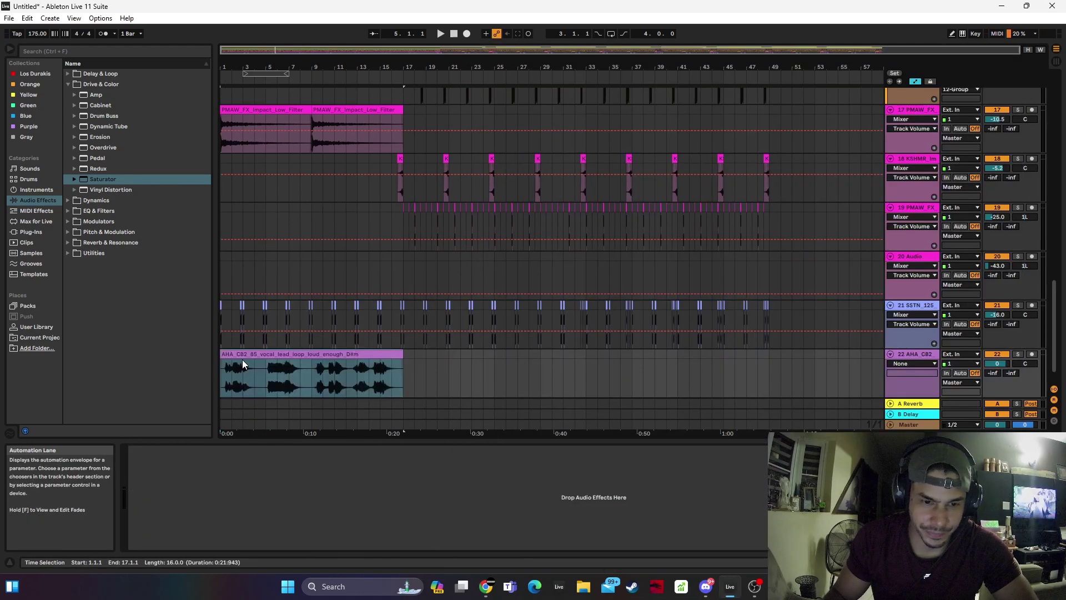
double_click(244, 354)
key(space)
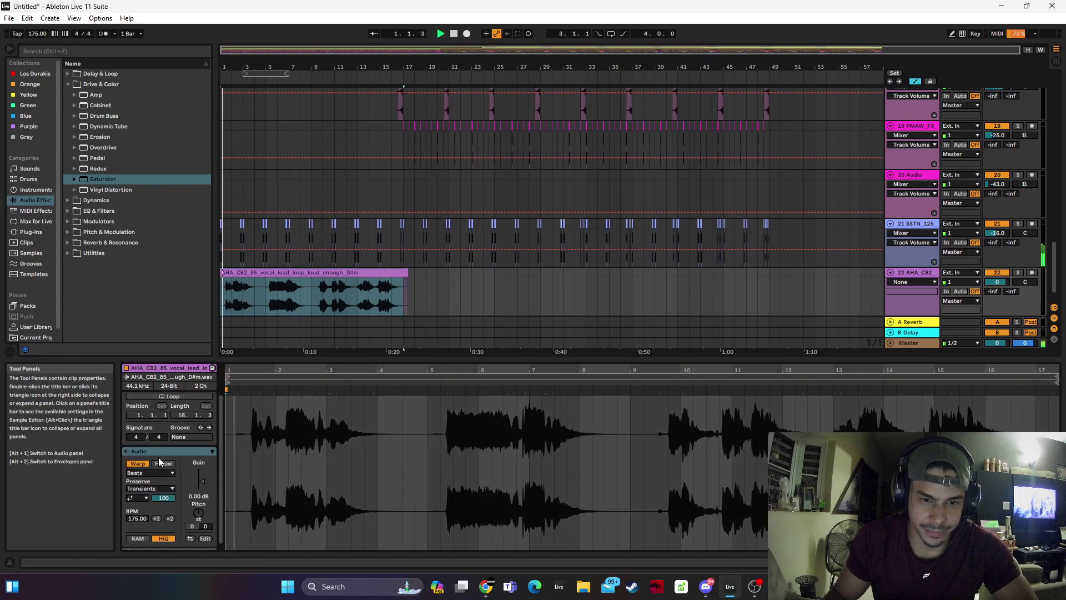
drag(997, 282, 997, 287)
key(space)
Set the vocal clip's warp mode to Complex Pro with Envelope 128, transpose it +6 semitones and play it
click(150, 473)
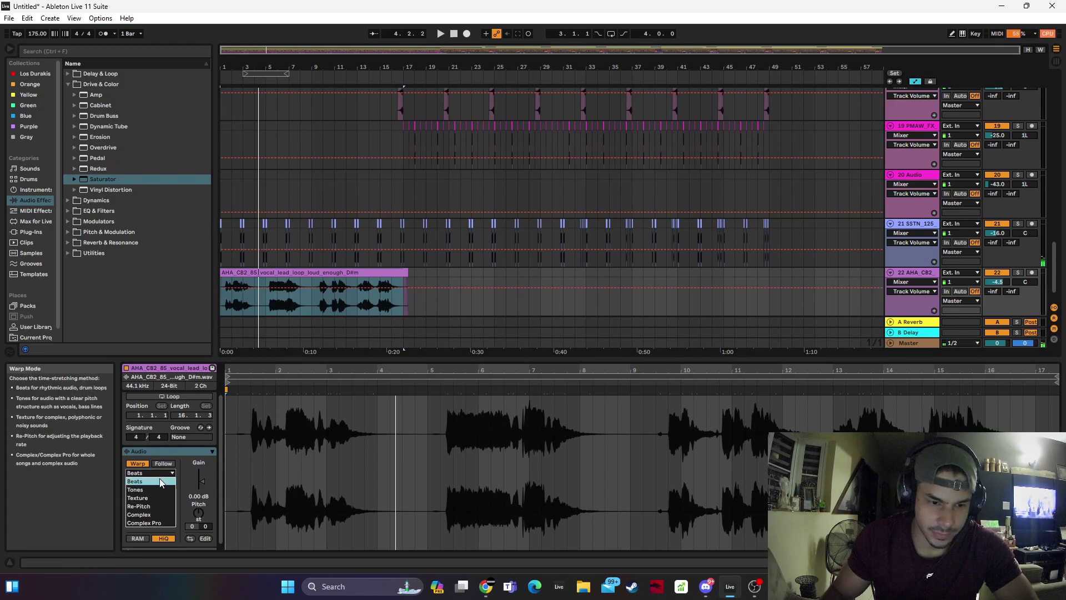
click(147, 514)
drag(150, 503, 198, 503)
key(space)
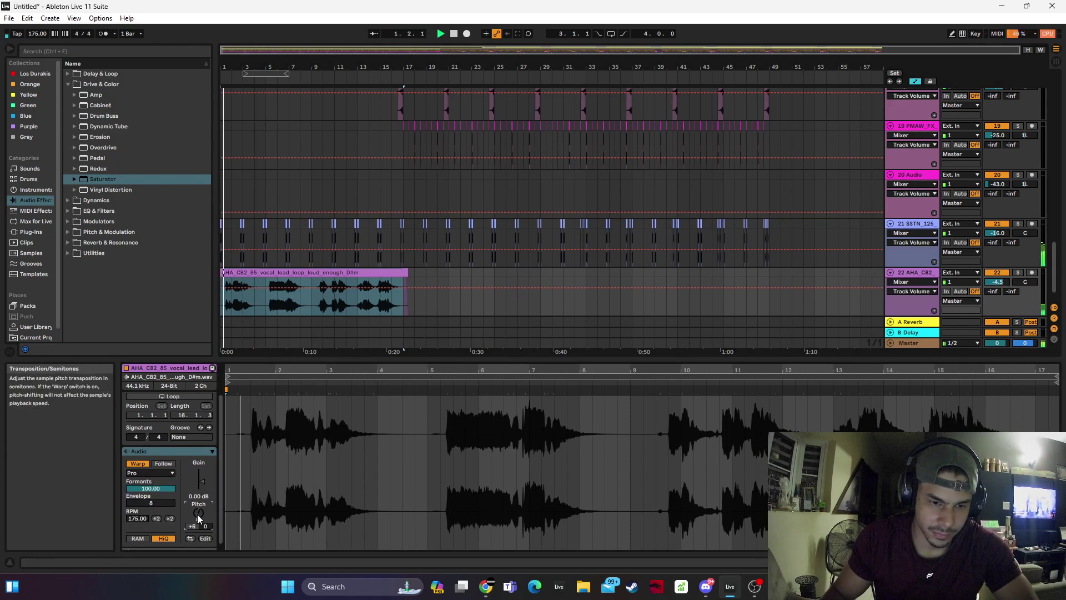
double_click(153, 503)
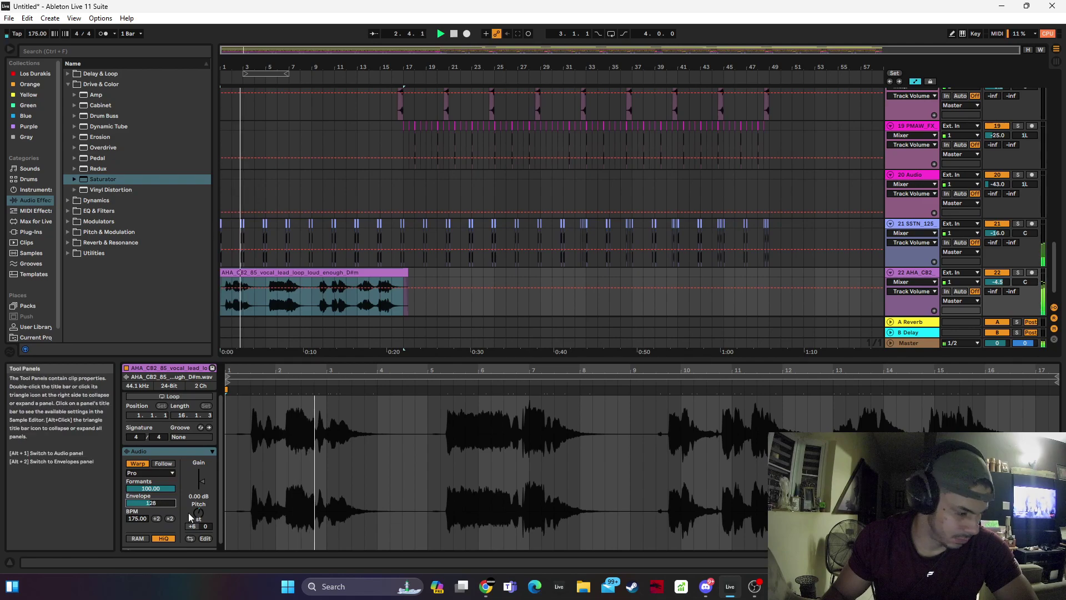
key(space)
key(space)
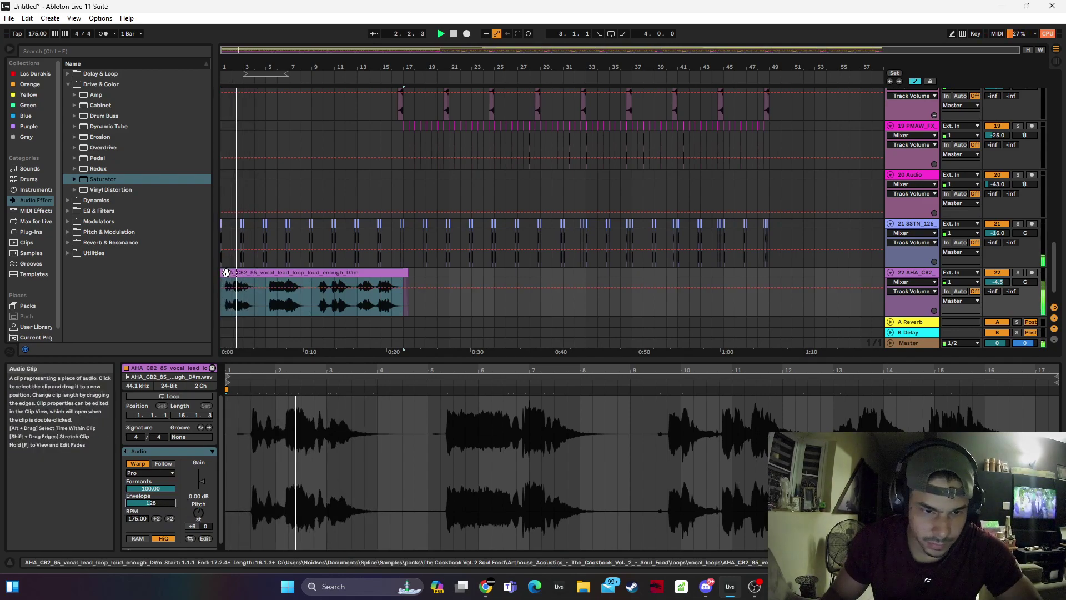
Adjust the vocal clip to span bars 1 to 17 and raise the 22 AHA_CB2 track volume to -0.9 dB
drag(225, 272, 286, 272)
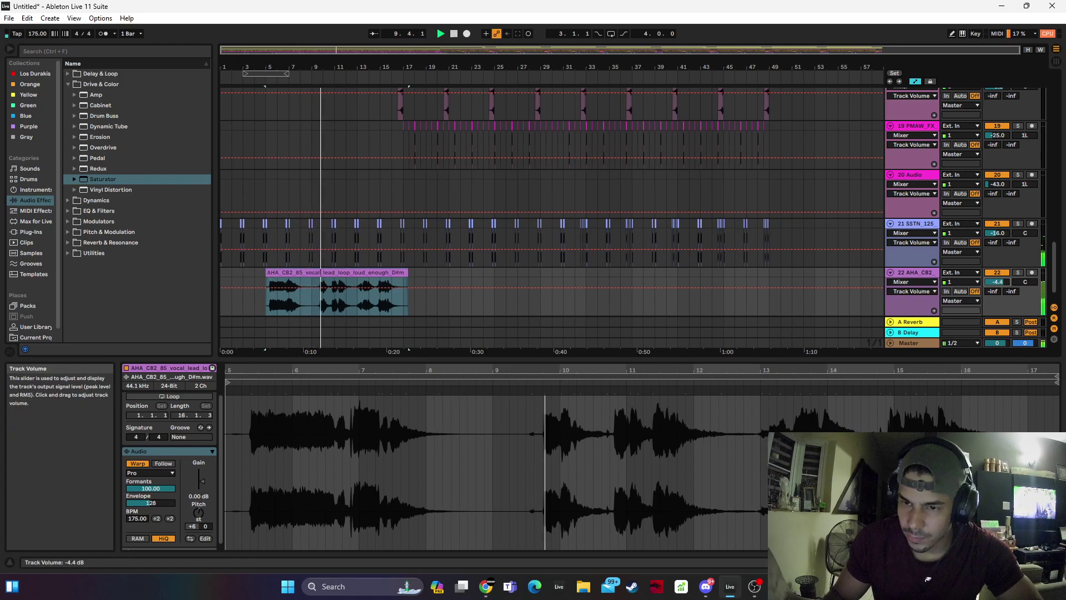
drag(267, 291, 221, 291)
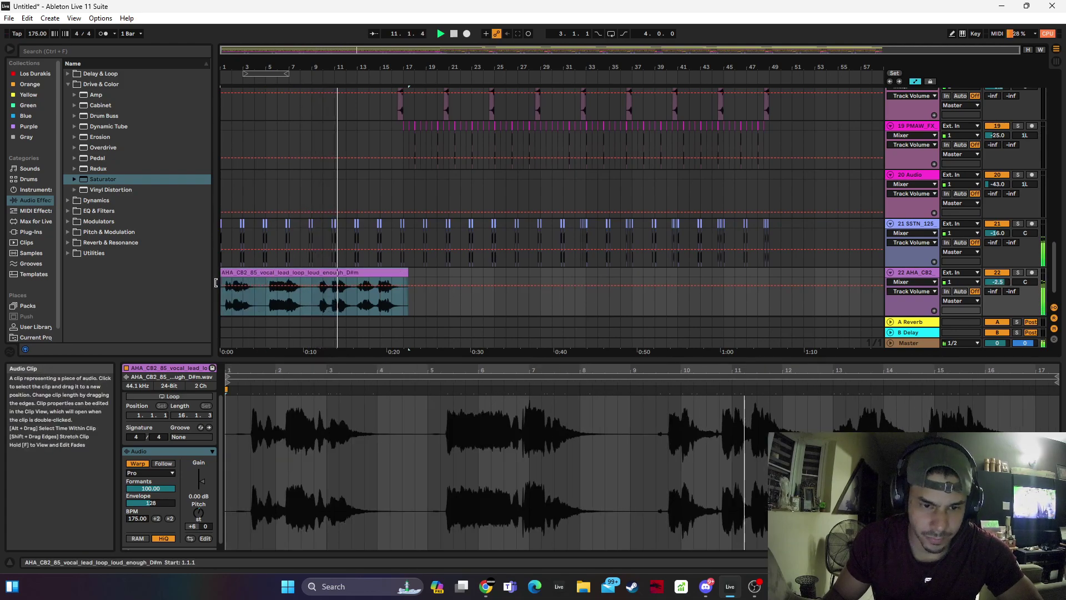
click(406, 273)
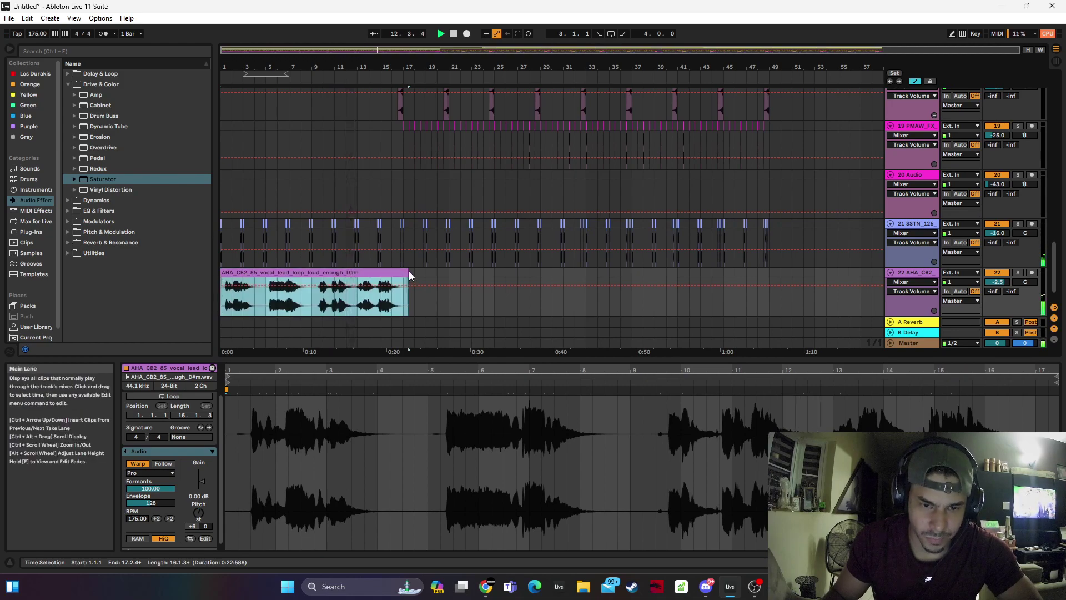
drag(406, 273, 401, 273)
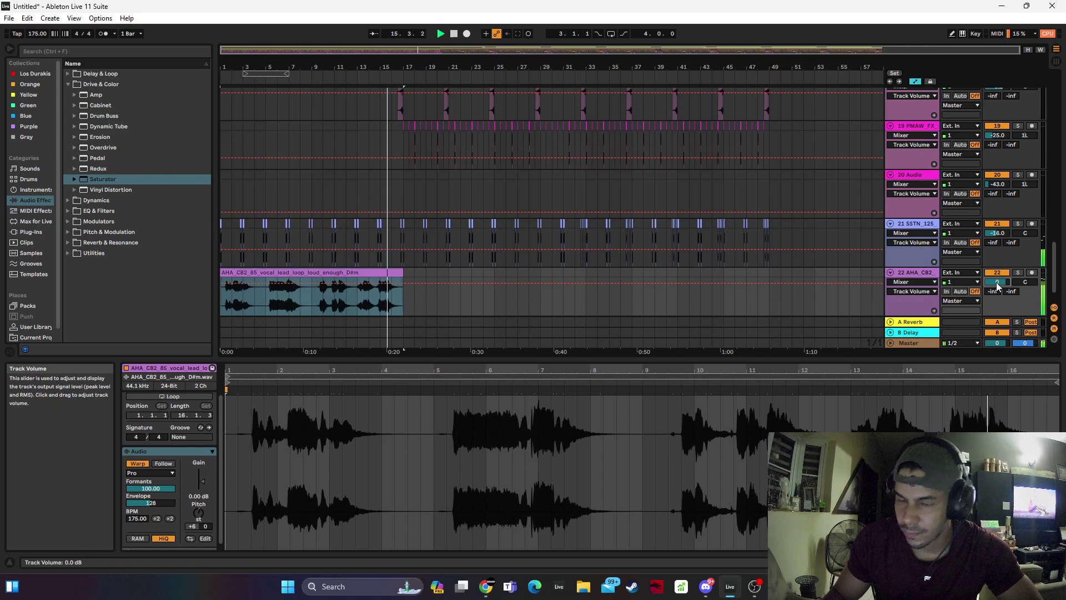
Try to duplicate the vocal clip at bar 17
click(386, 274)
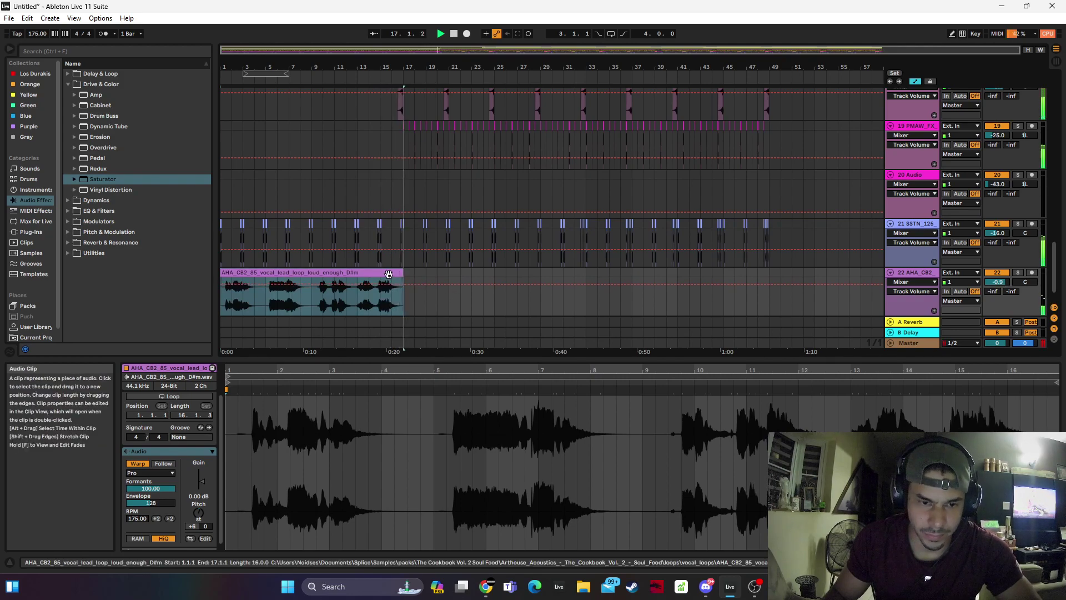
key(ctrl+d)
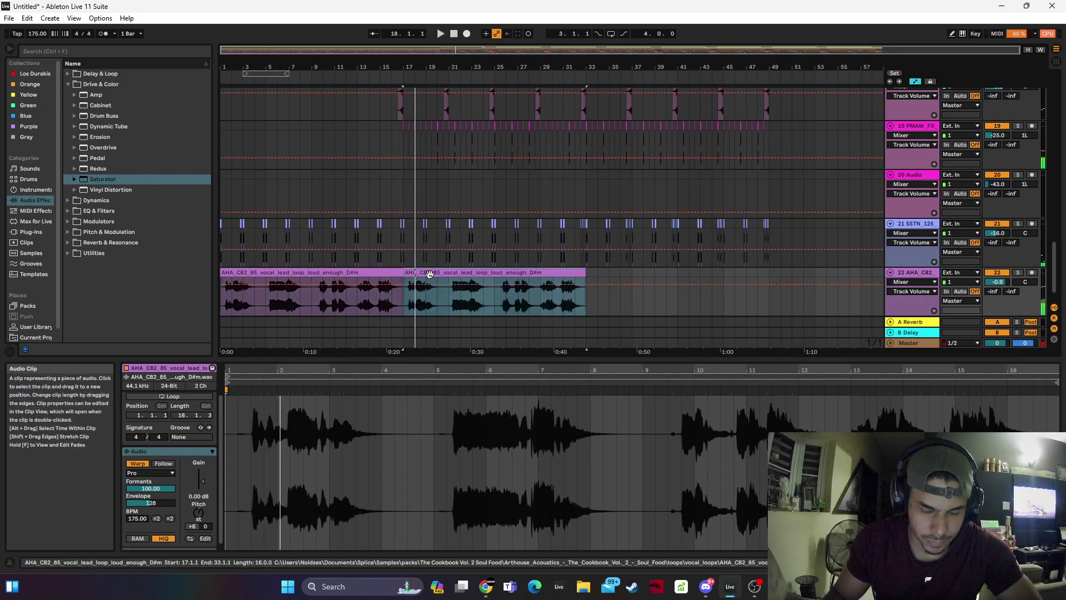
key(ctrl+z)
drag(403, 275, 447, 294)
Transpose the vocal clip to -1 semitone and set its Complex Pro Envelope to 8 while auditioning it
key(space)
drag(199, 513, 199, 519)
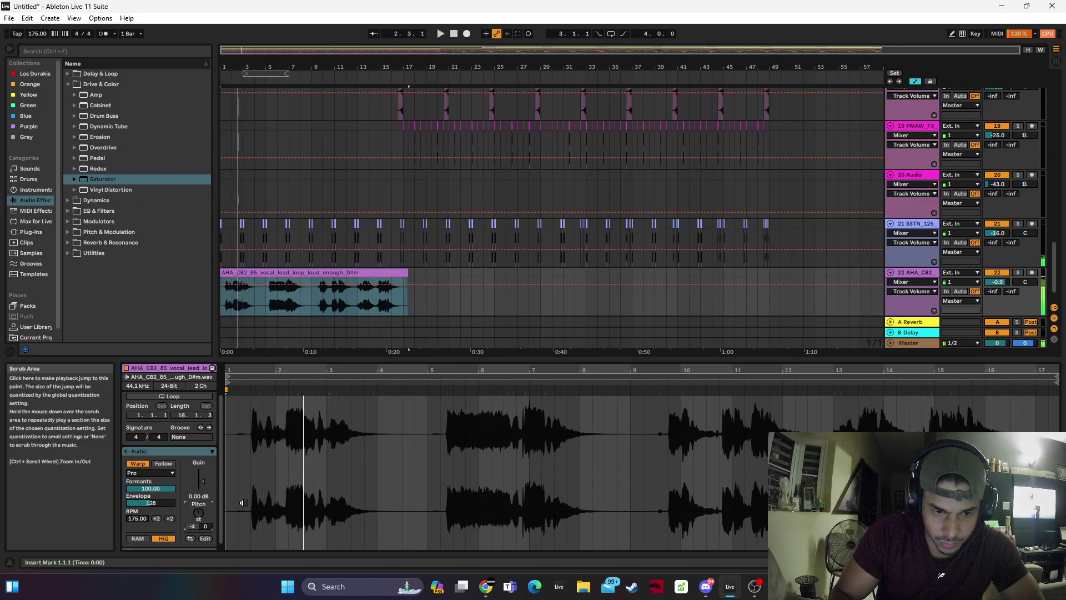
drag(154, 503, 154, 527)
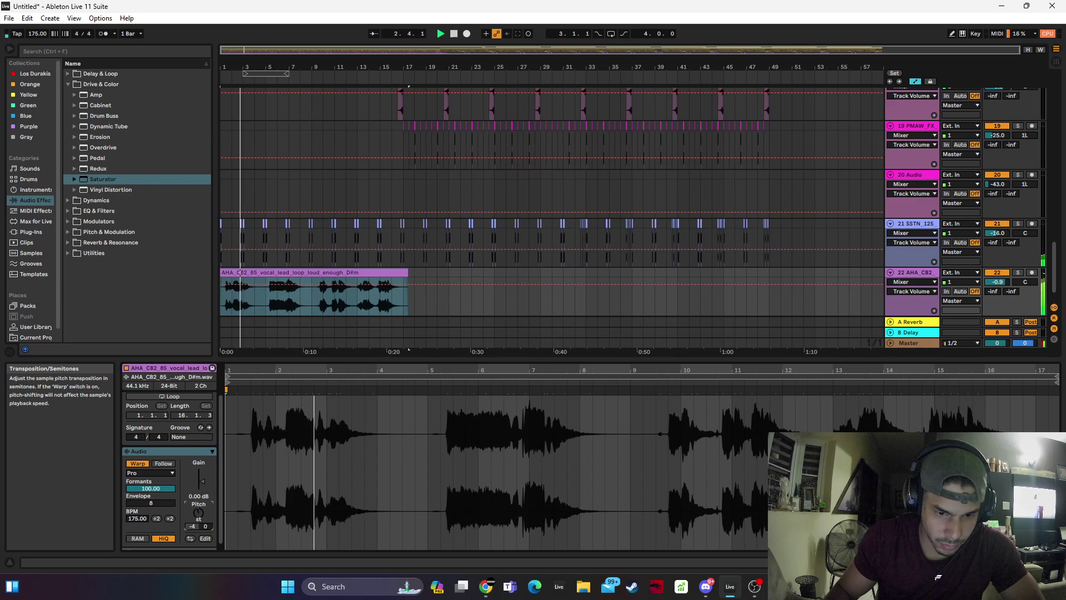
scroll(196, 512, up, 1)
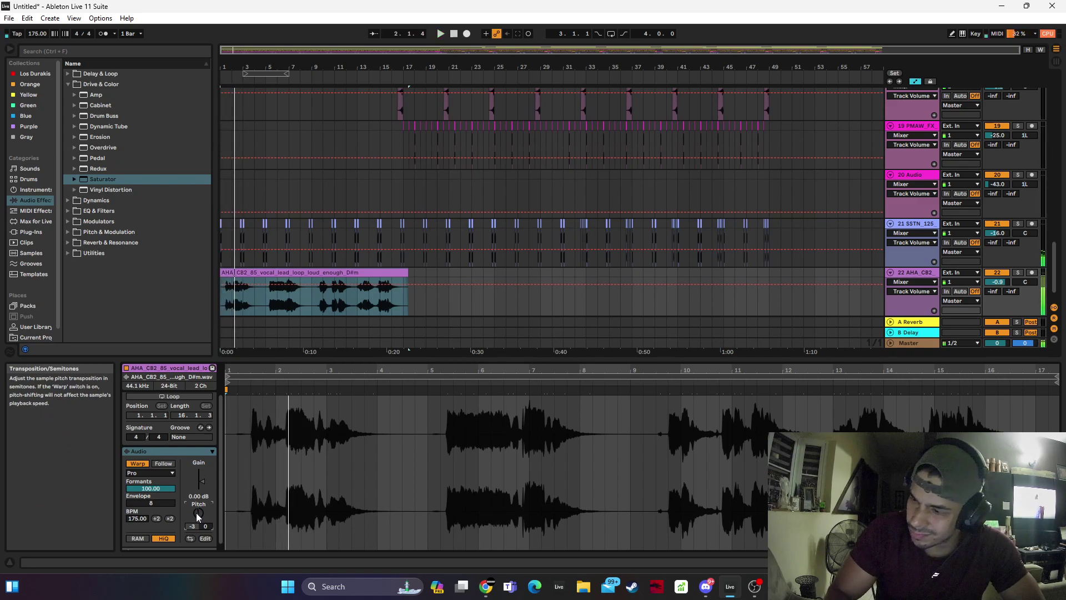
scroll(196, 511, up, 1)
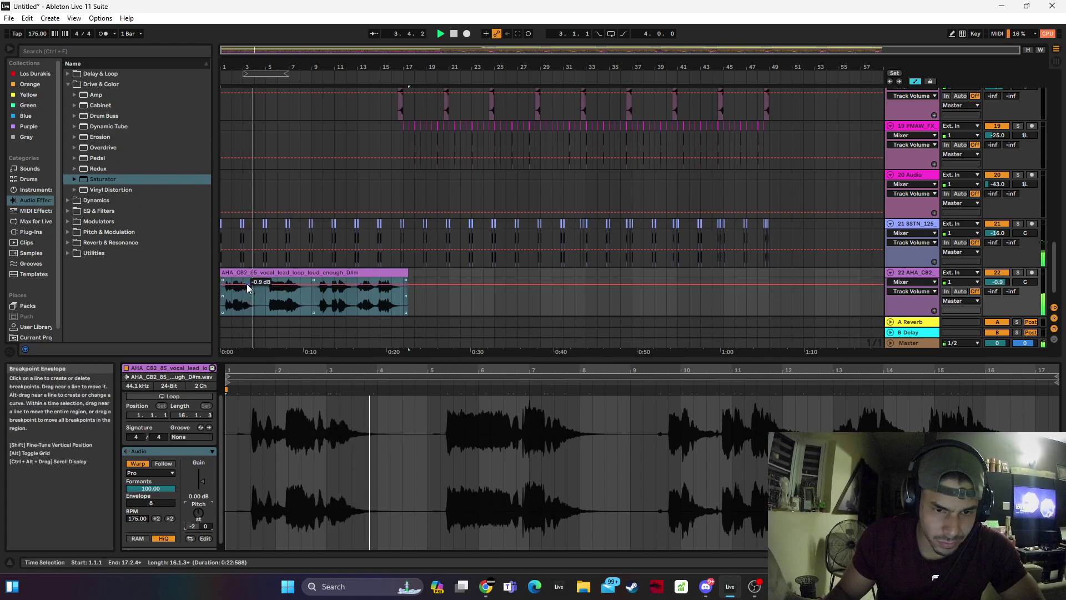
key(Up)
key(space)
key(space)
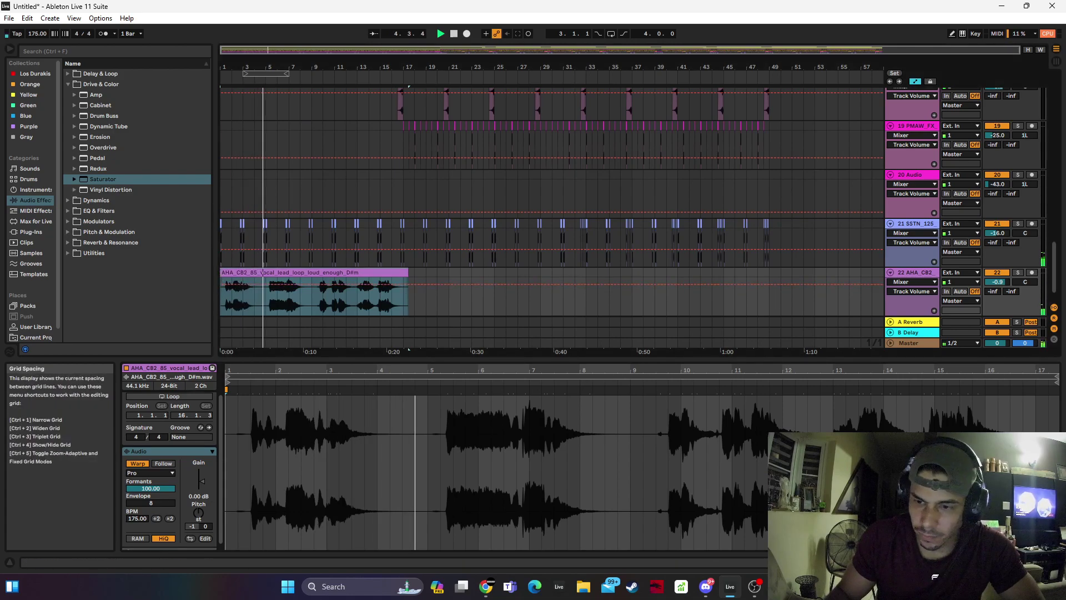
Add the Dada Life Endless Smile plug-in to 22 AHA_CB2 and set its Intensity to 47.0 %
click(1005, 563)
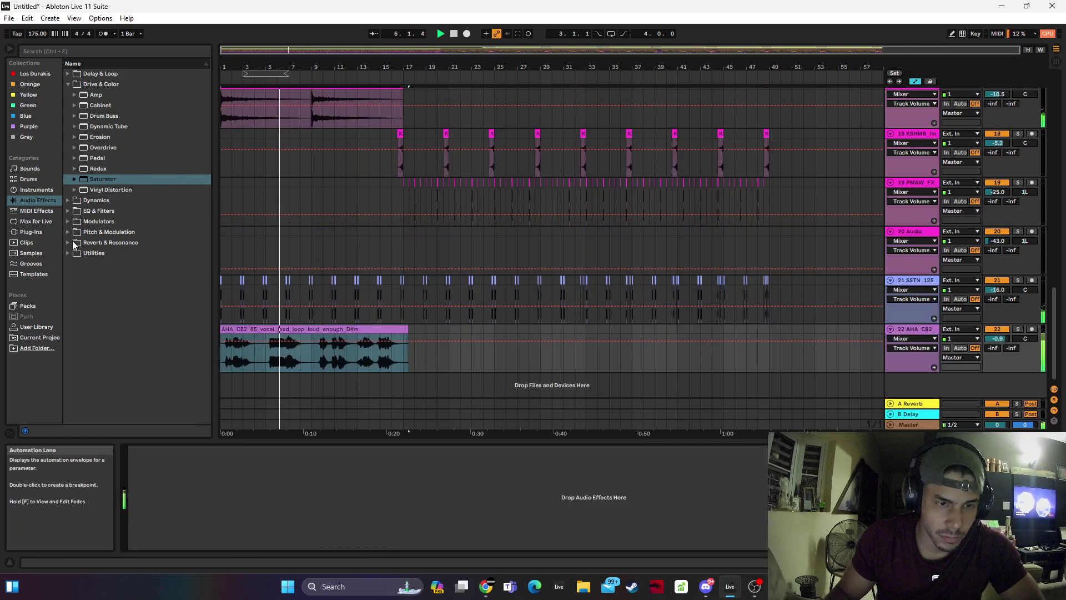
click(42, 211)
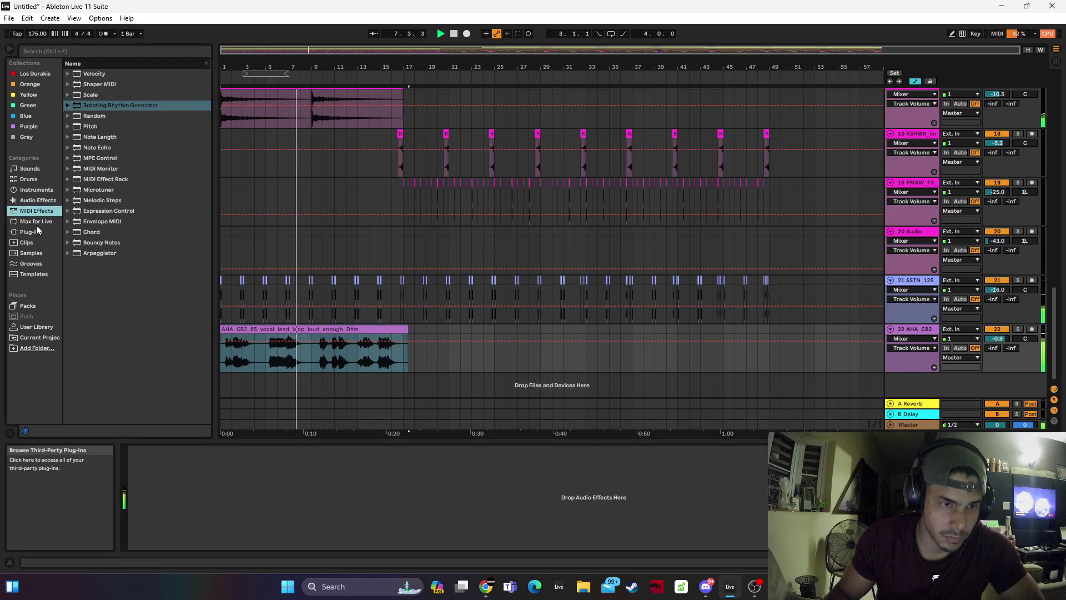
click(39, 230)
double_click(124, 95)
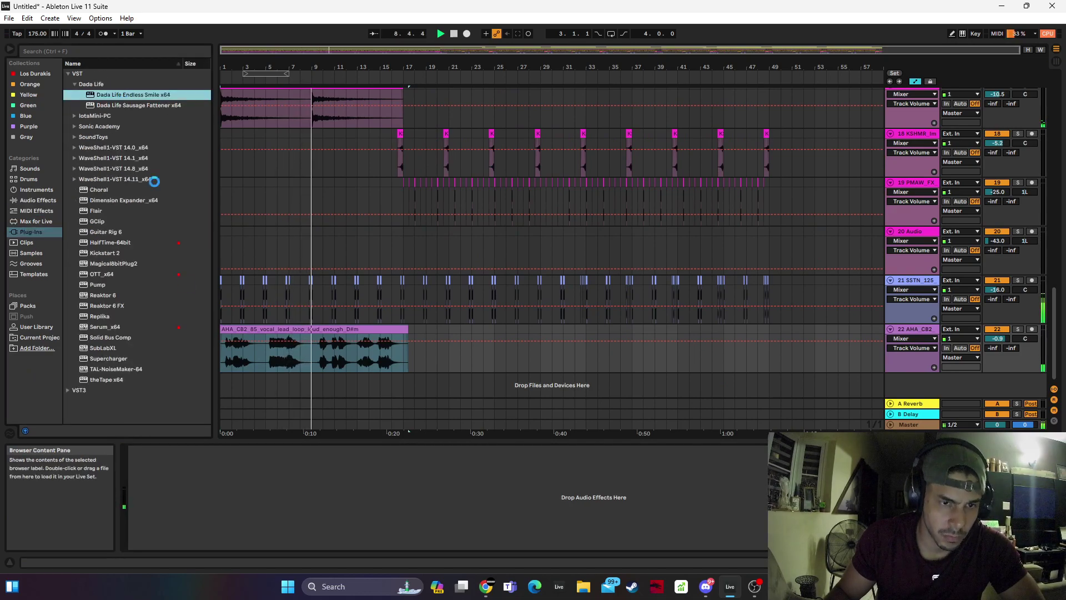
drag(620, 313, 660, 257)
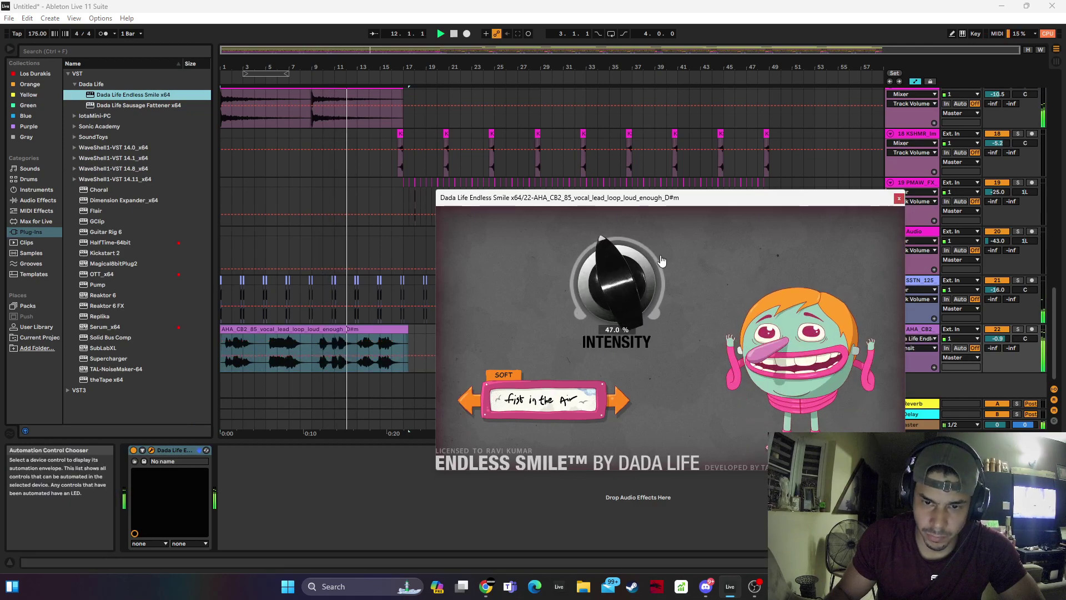
click(898, 199)
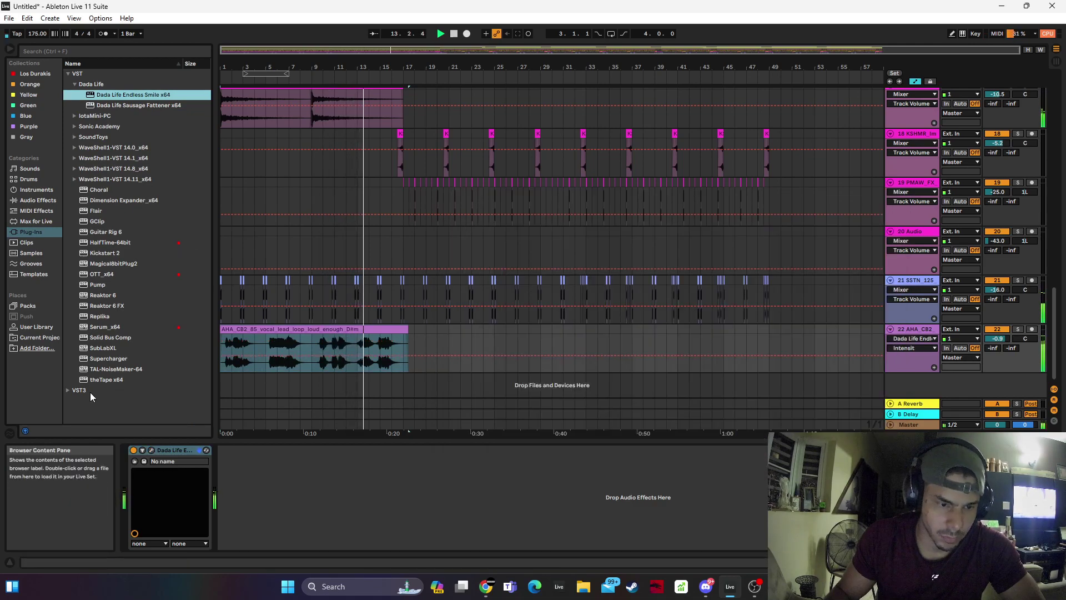
Add a Utility after Endless Smile on 22 AHA_CB2 and set its stereo Width to 0 %
click(34, 199)
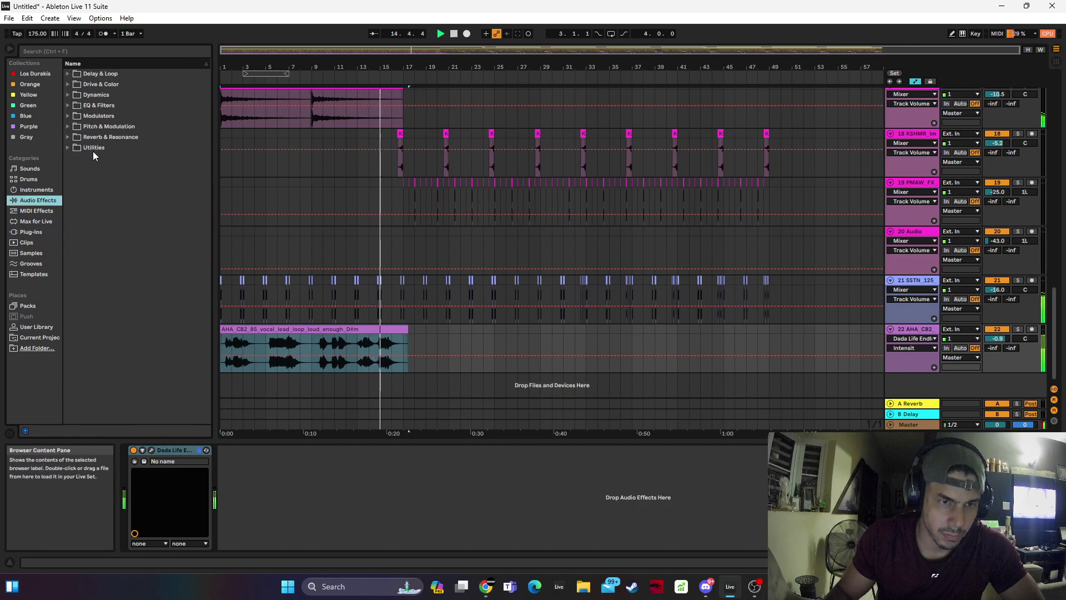
click(92, 151)
double_click(105, 261)
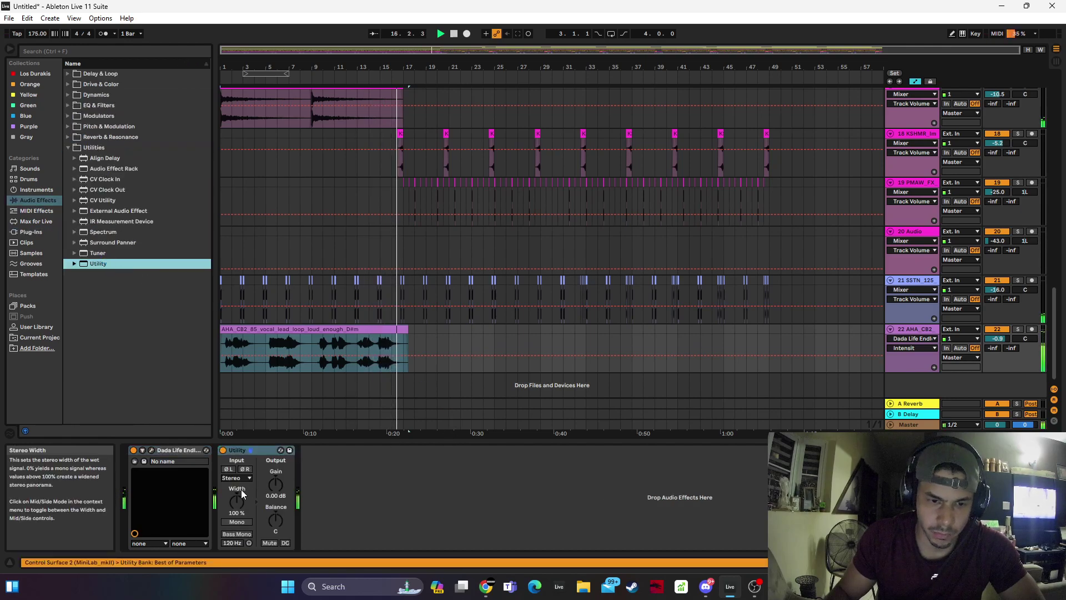
drag(242, 488, 244, 527)
Trim the end of the vocal clip to bar 17 and play the arrangement from around bars 15 and 5
mouse_move(403, 332)
mouse_down()
mouse_move(360, 342)
mouse_move(402, 332)
mouse_up()
key(space)
key(space)
key(space)
key(space)
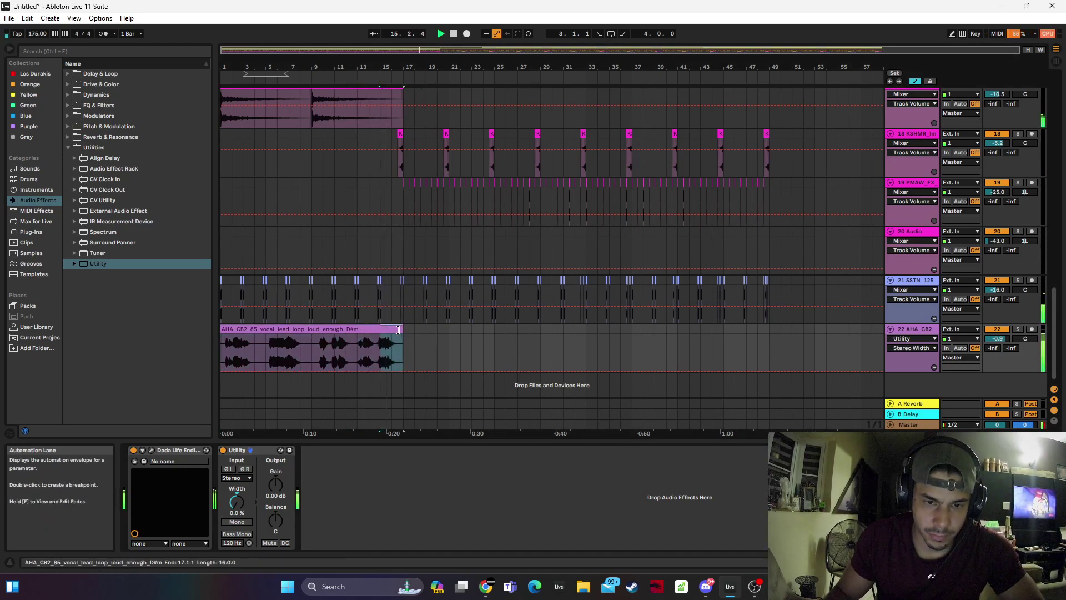
key(space)
click(276, 346)
key(space)
key(space)
click(267, 344)
key(space)
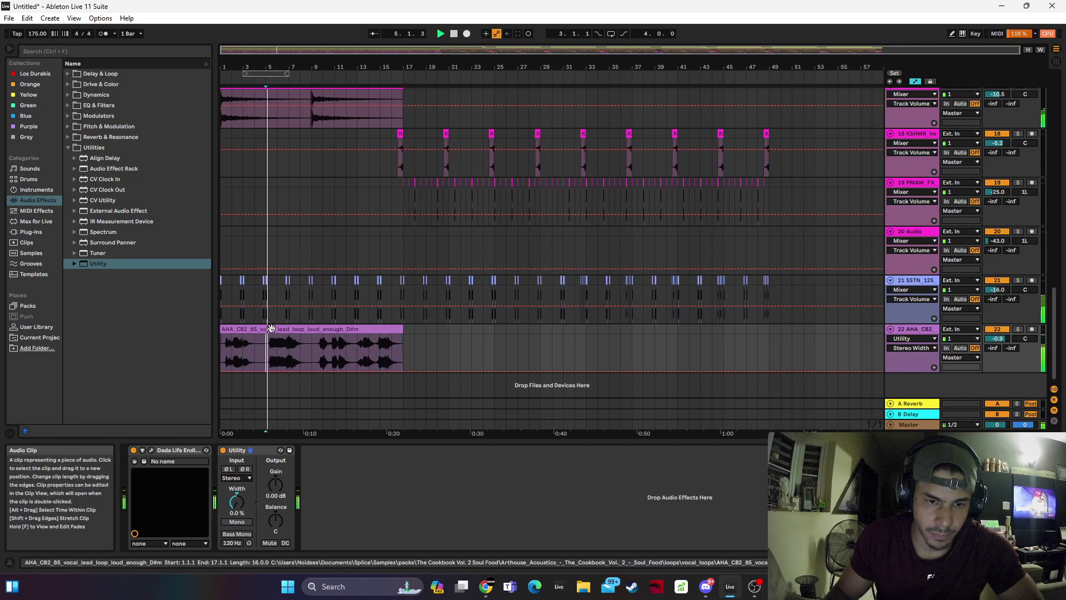
Copy the two-bar phrase near the end of the vocal loop on track 22 so it sits from 4.1.1 to 6.1.1
key(space)
click(272, 329)
key(space)
drag(378, 342, 261, 339)
click(240, 329)
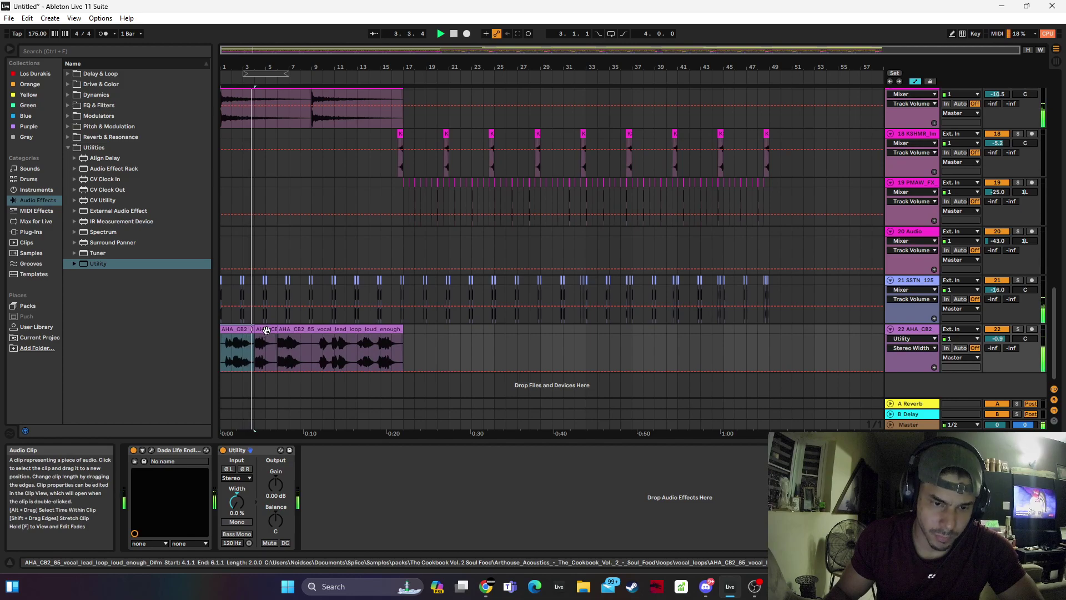
Duplicate the first two vocal clips on track 22 to bar 6 and play the arrangement from the start
click(266, 331)
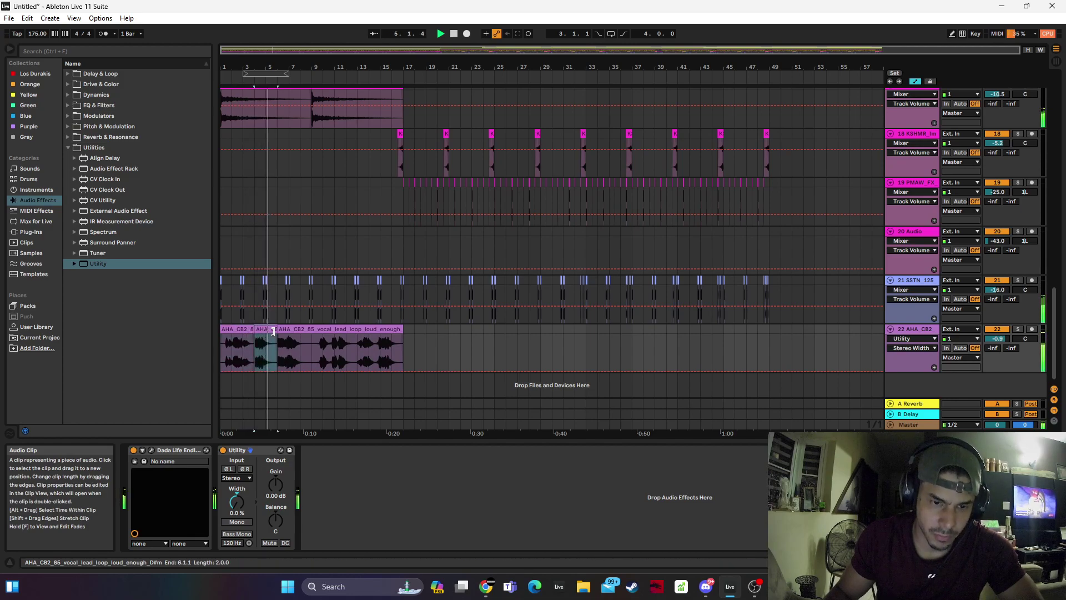
key(ctrl+d)
click(240, 328)
key(space)
key(space)
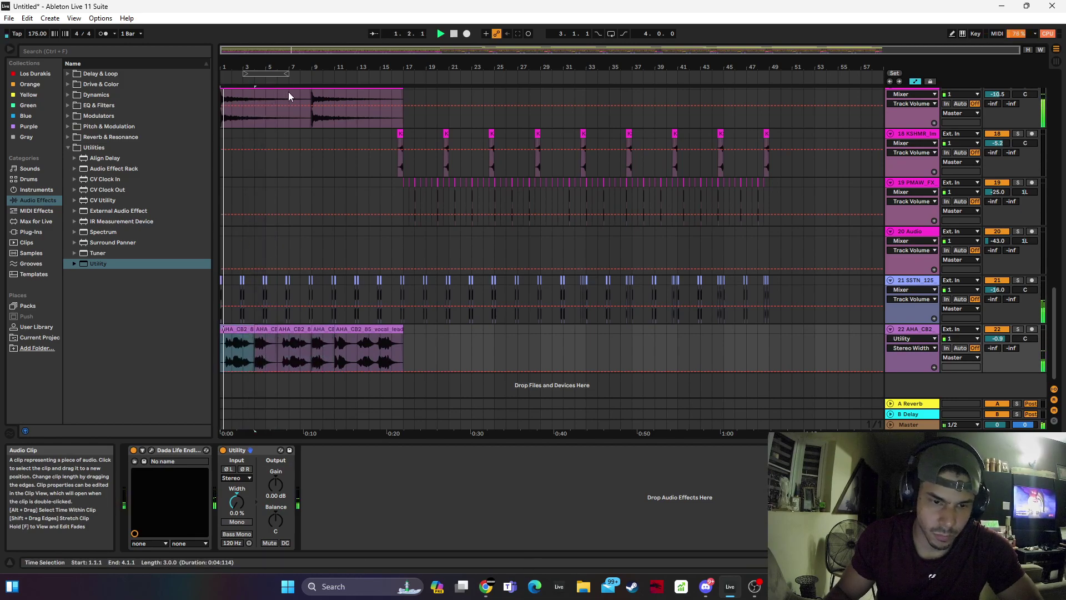
Lengthen the second vocal clip to 2.1.0 and move it earlier to start at 3.4.1
drag(255, 66, 254, 95)
key(plus)
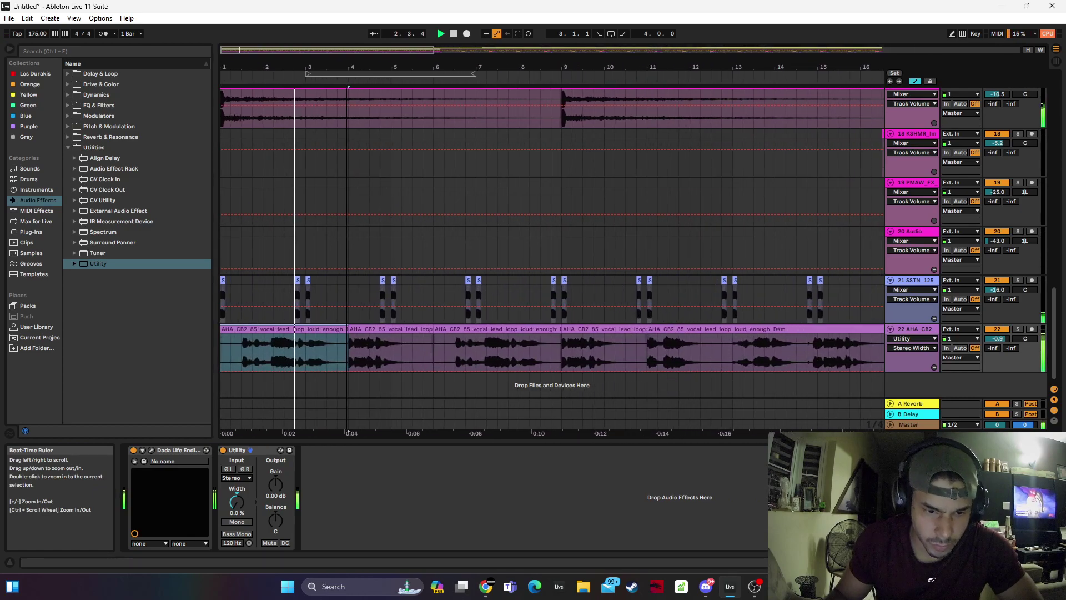
drag(360, 330, 368, 331)
key(space)
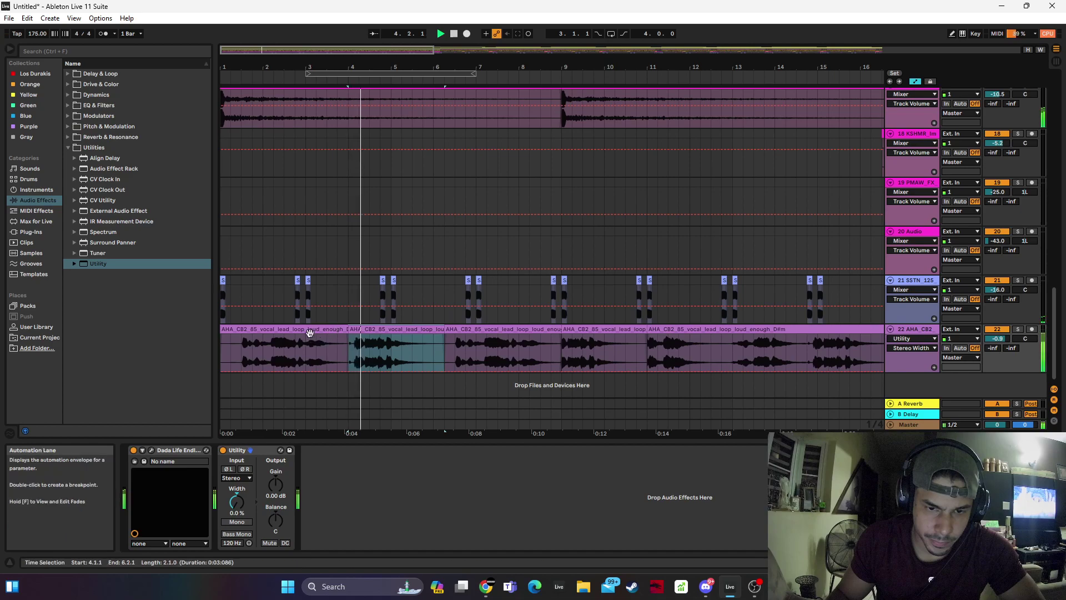
click(311, 335)
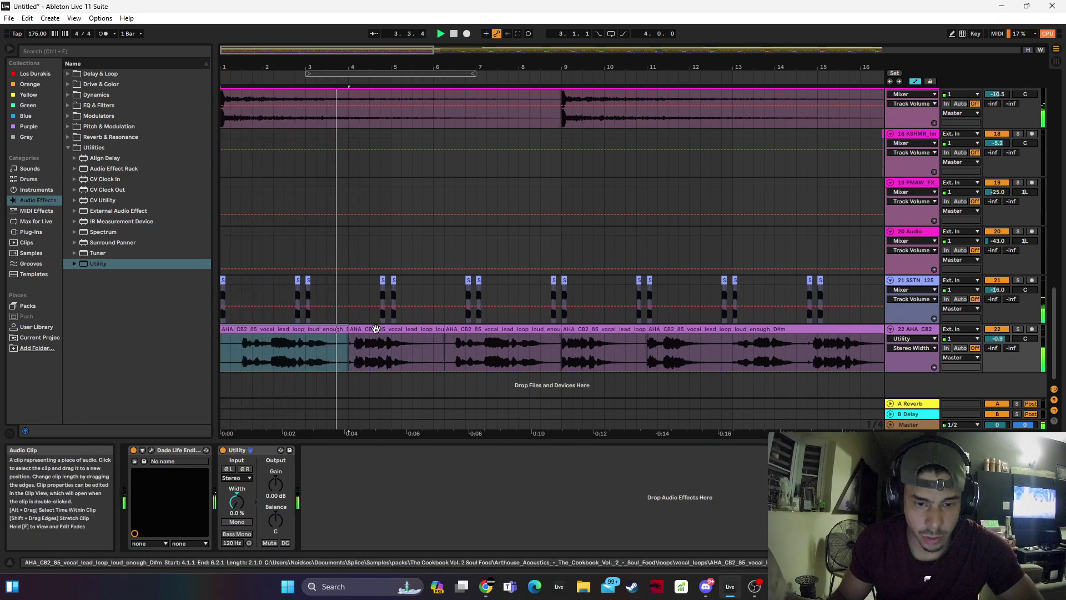
drag(376, 329, 363, 329)
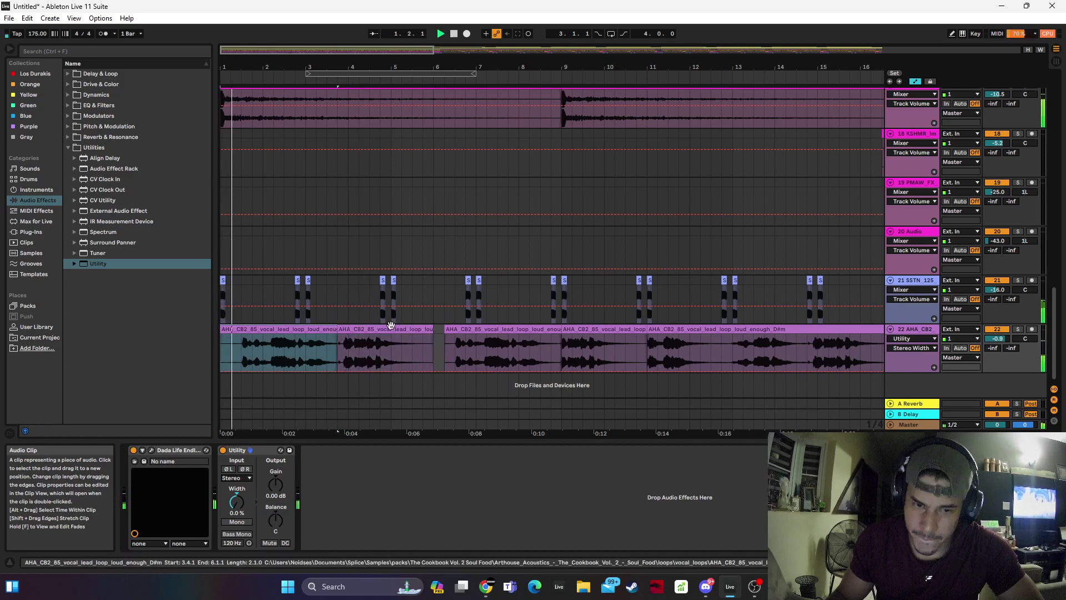
click(428, 331)
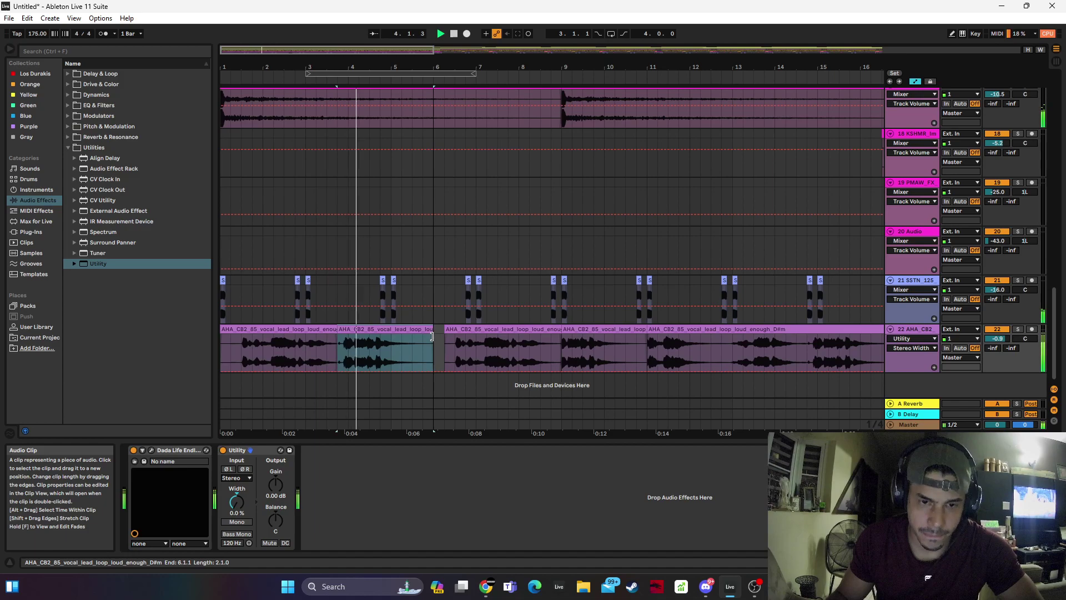
Trim the second vocal clip to start at 3.4.3 and extend the first vocal clip's end to meet it
drag(340, 67, 342, 139)
key(space)
key(Right)
click(314, 331)
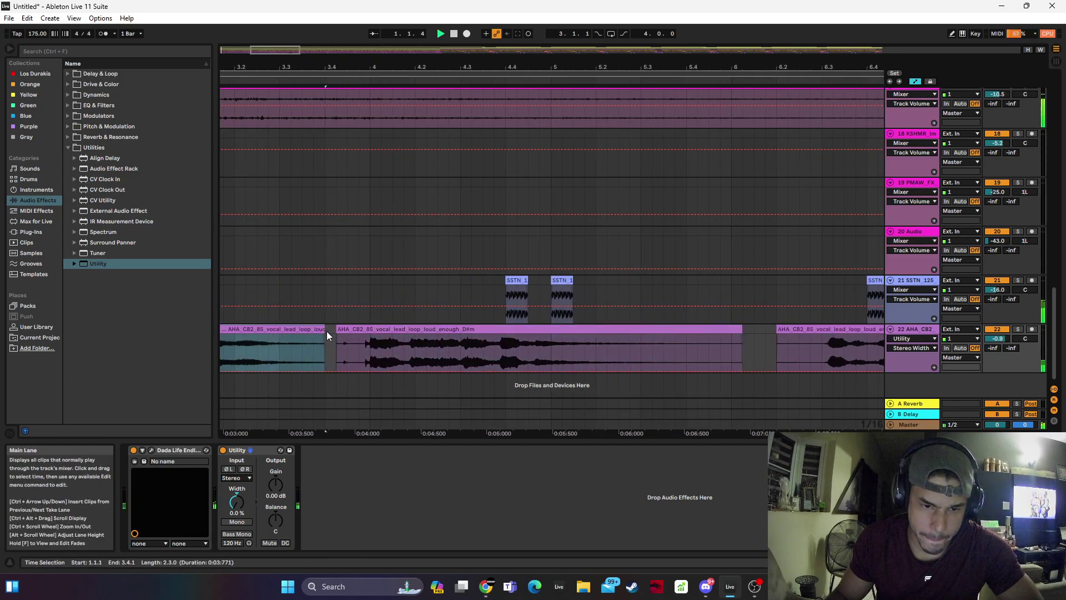
key(space)
drag(340, 329, 345, 330)
click(349, 330)
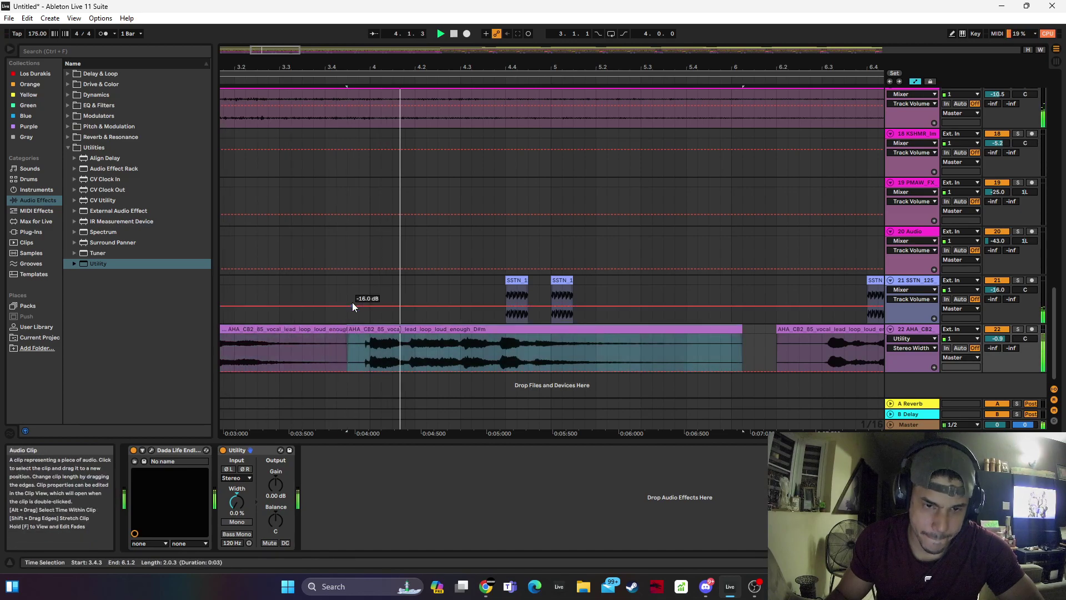
Delete the vocal clips on track 22 from 6.2.1 onward and duplicate the remaining phrase spanning 1.1.1 to 6.1.1
drag(373, 64, 299, 65)
key(space)
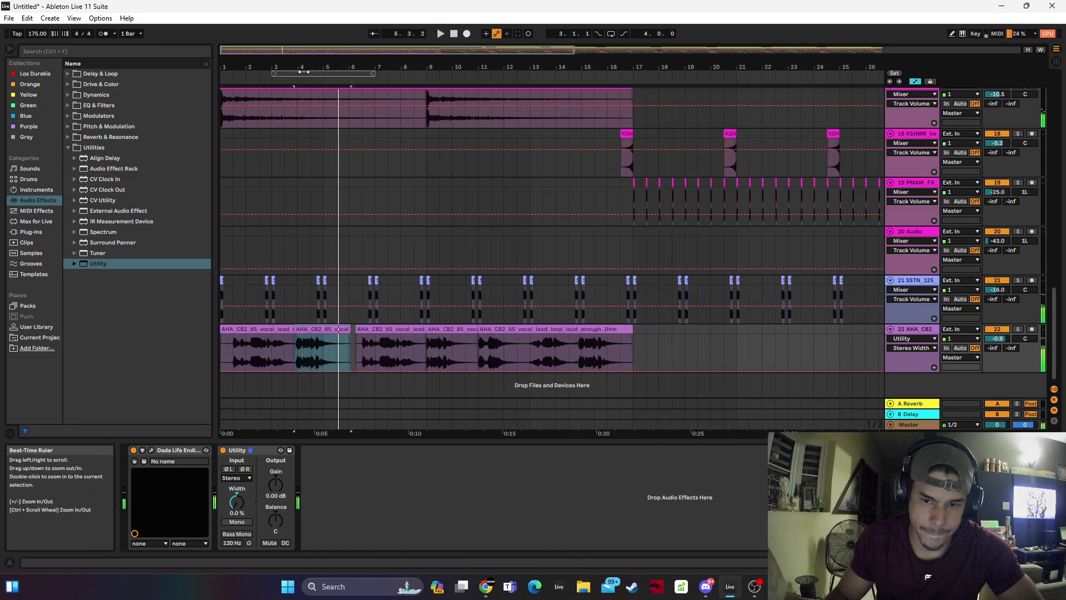
click(375, 330)
shift+click(639, 332)
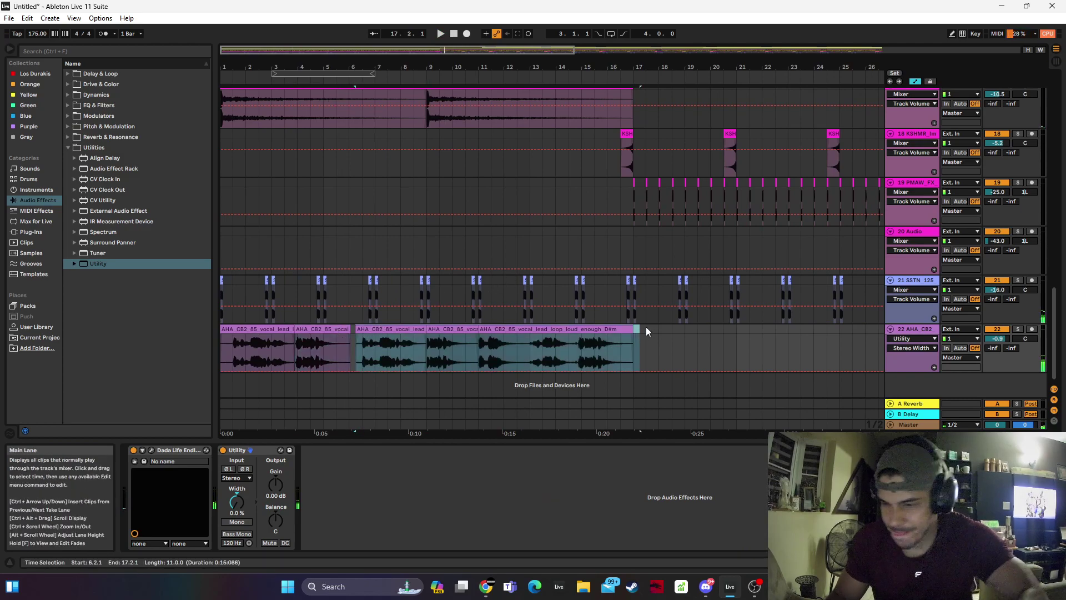
key(Delete)
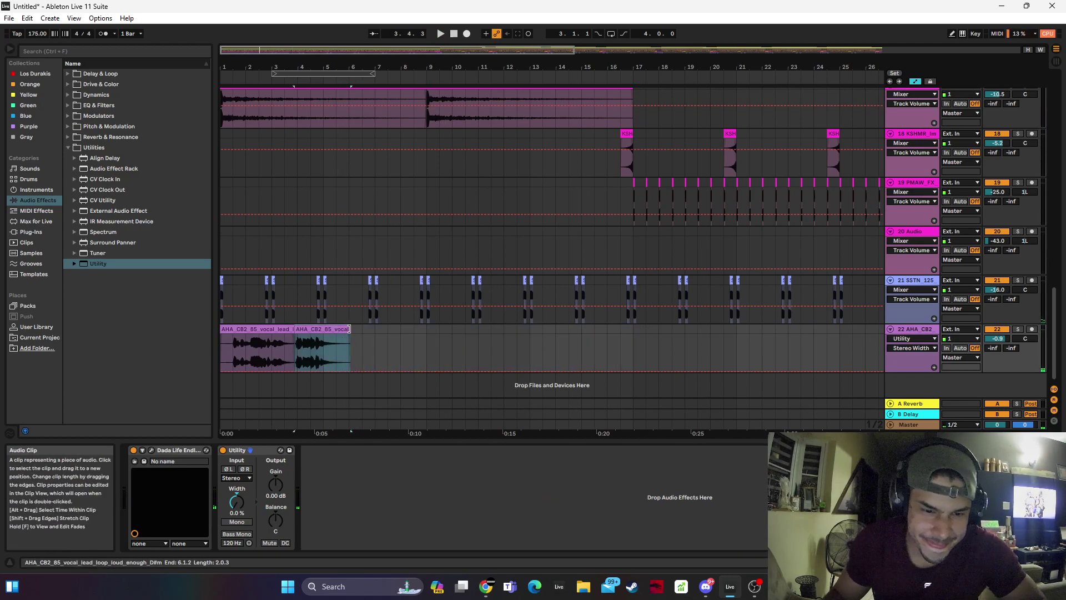
key(space)
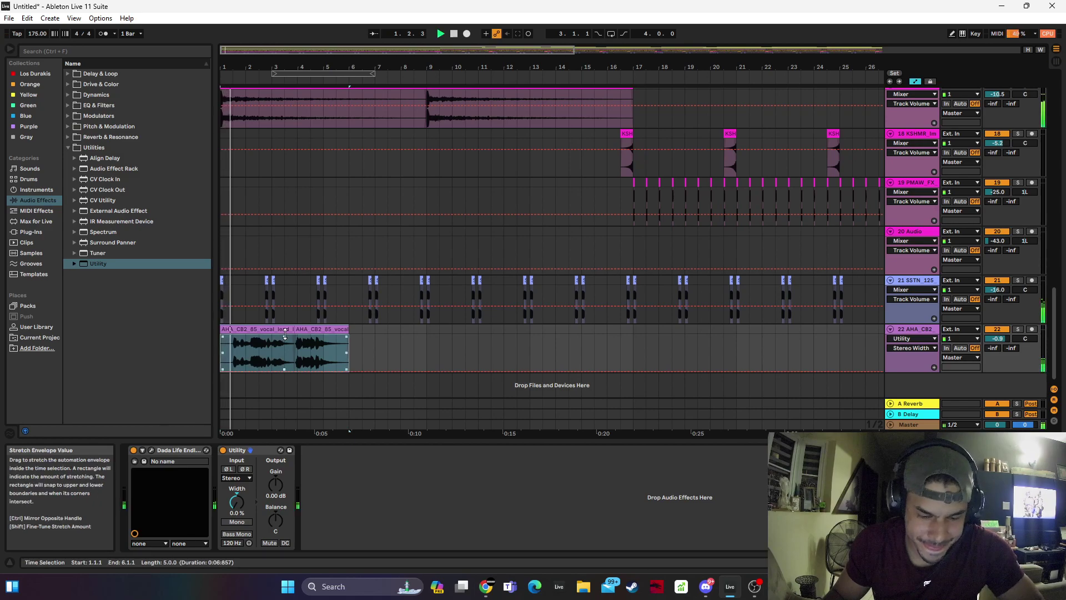
key(ctrl+d)
Cut away the lead-in of the first vocal clip so that only the part from 1.3.1 remains
drag(232, 67, 374, 362)
key(space)
drag(301, 329, 299, 328)
key(Delete)
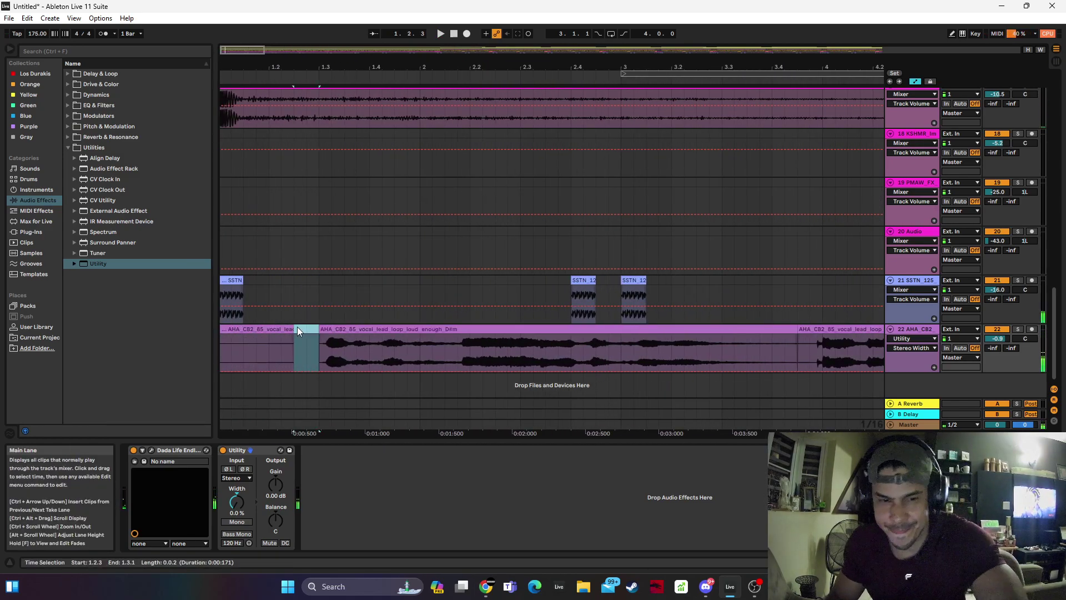
click(288, 328)
key(Delete)
Move the trimmed first vocal clip earlier to start at 1.2.4 and play it back
click(344, 327)
drag(321, 67, 321, 134)
drag(333, 330, 321, 331)
key(space)
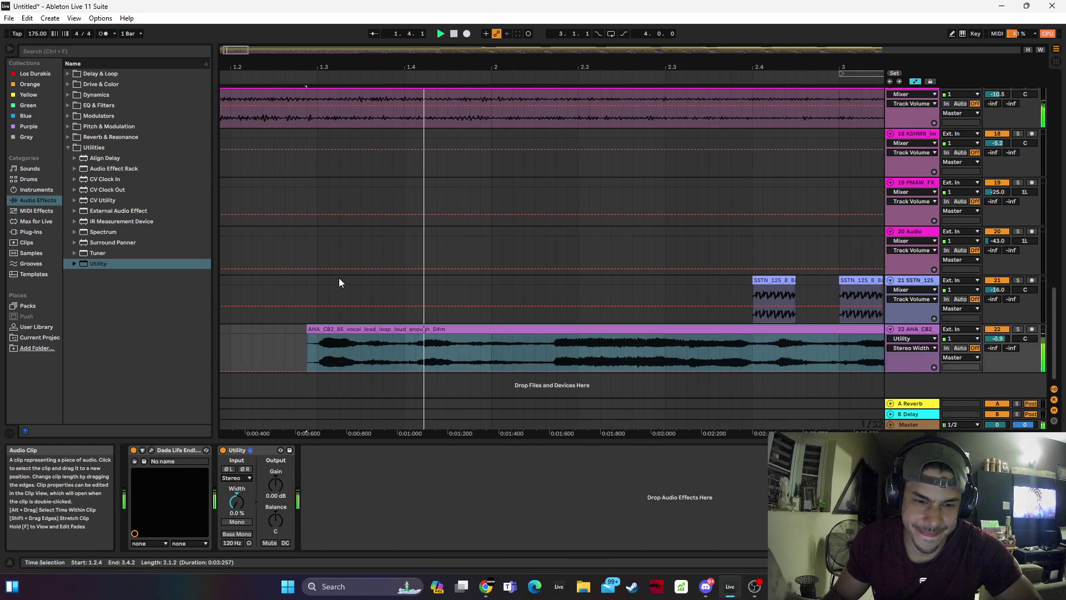
key(space)
mouse_move(433, 70)
mouse_down()
mouse_move(222, 17)
mouse_move(422, 65)
mouse_up()
key(space)
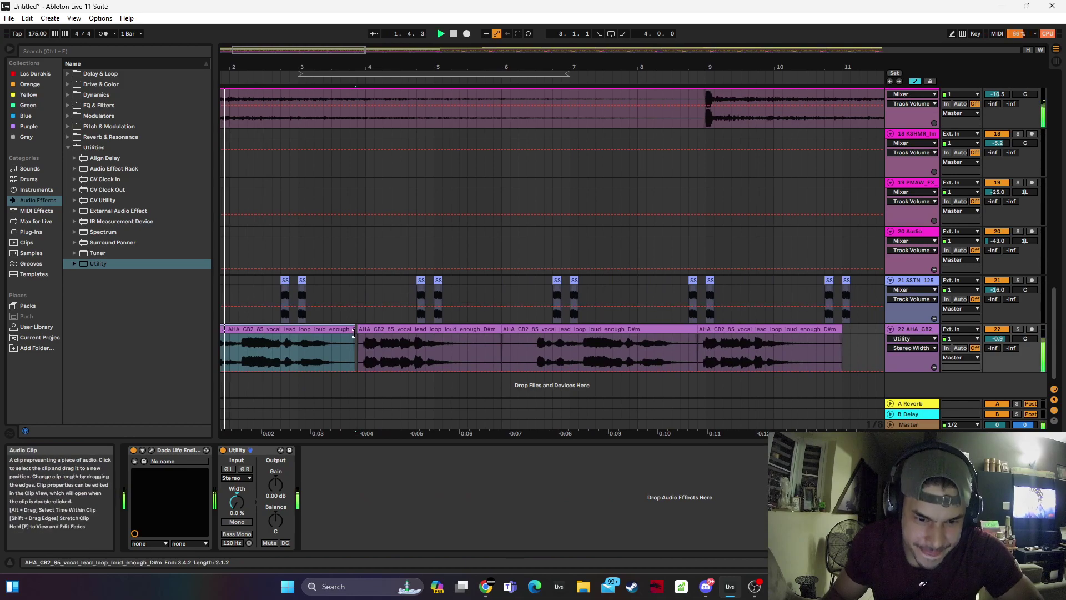
Extend the first vocal clip's end to meet the second clip and its start back to 1.1.1
shift+click(386, 327)
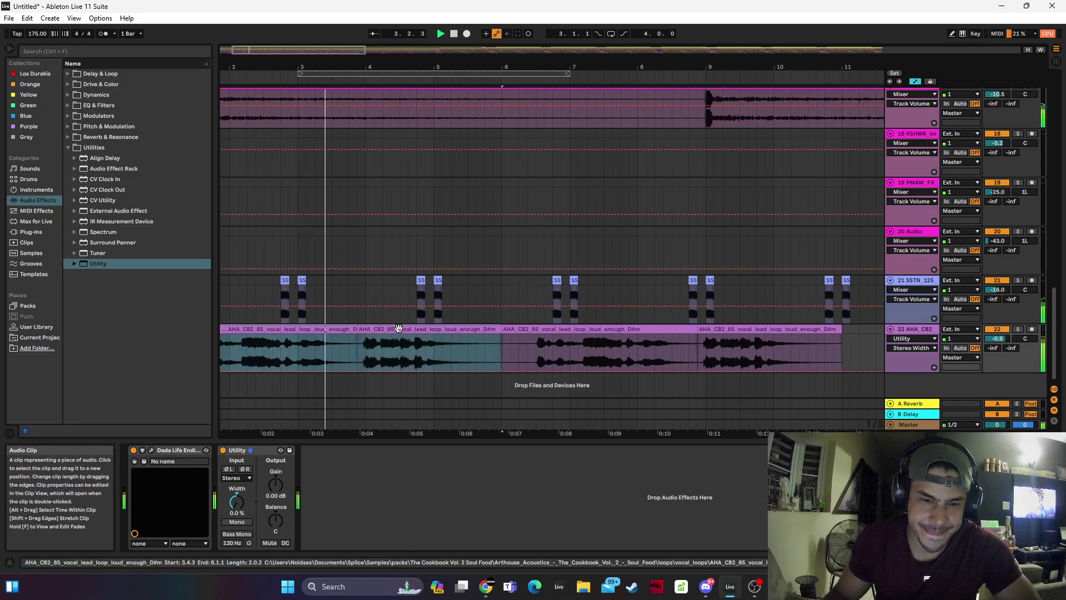
drag(295, 66, 351, 65)
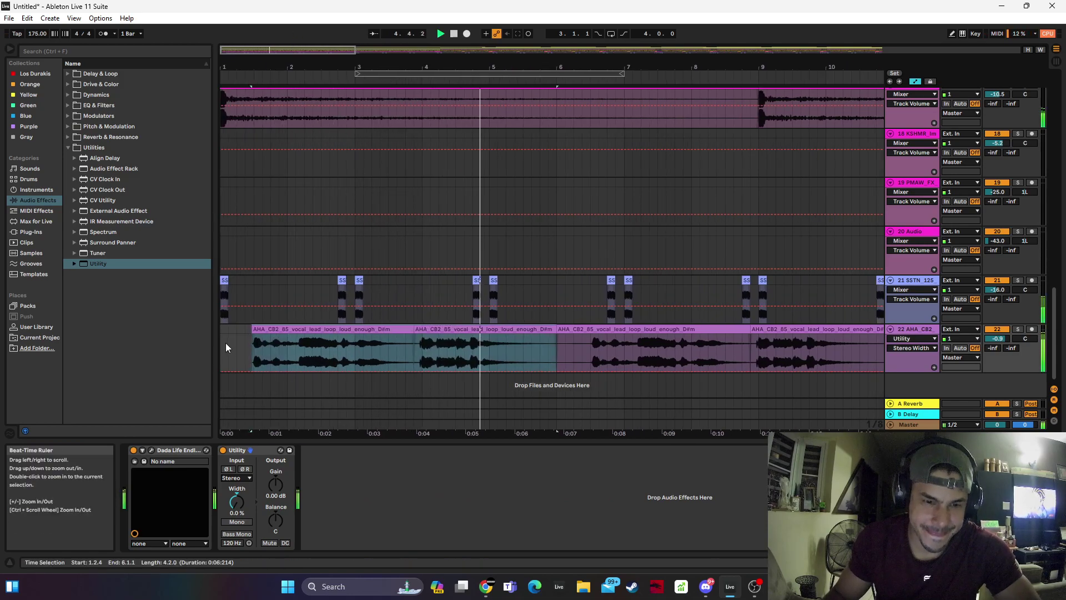
key(space)
drag(253, 329, 143, 356)
Duplicate the two-clip, five-bar vocal phrase to bars 6, 11 and 16, and undo the last copy
key(space)
shift+click(533, 331)
key(ctrl+d)
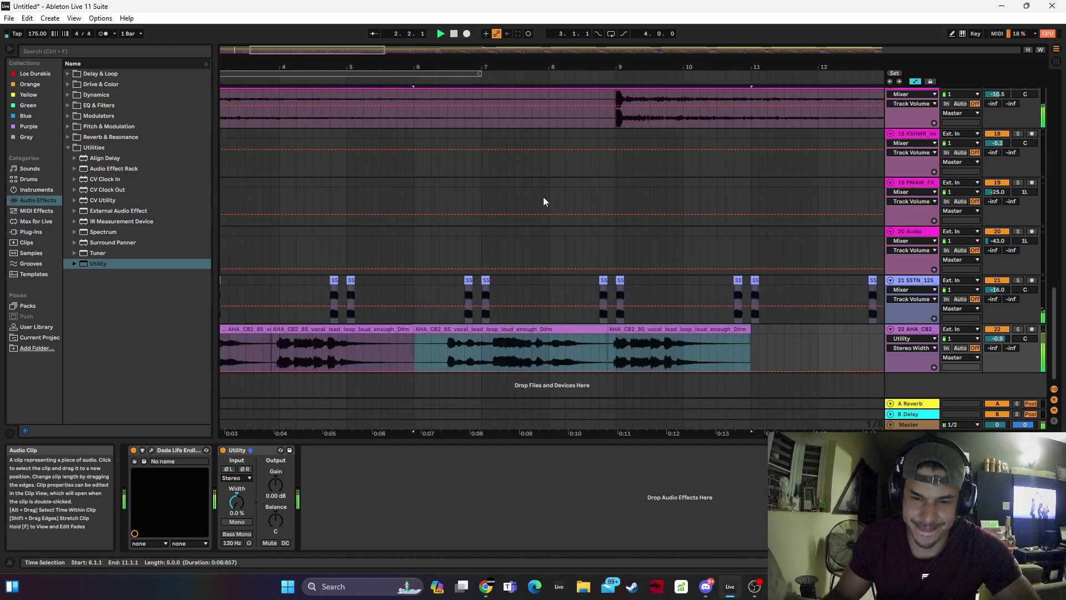
drag(539, 67, 346, 65)
key(ctrl+d)
key(ctrl+d)
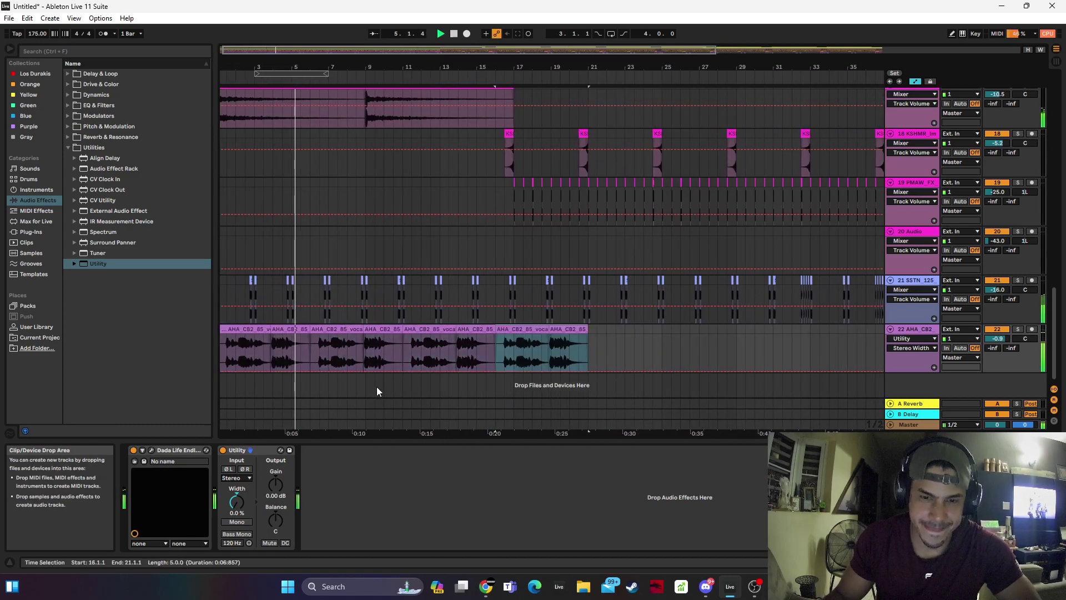
key(ctrl+z)
Trim the start of the third vocal clip on track 22 to 6.3.1
click(299, 330)
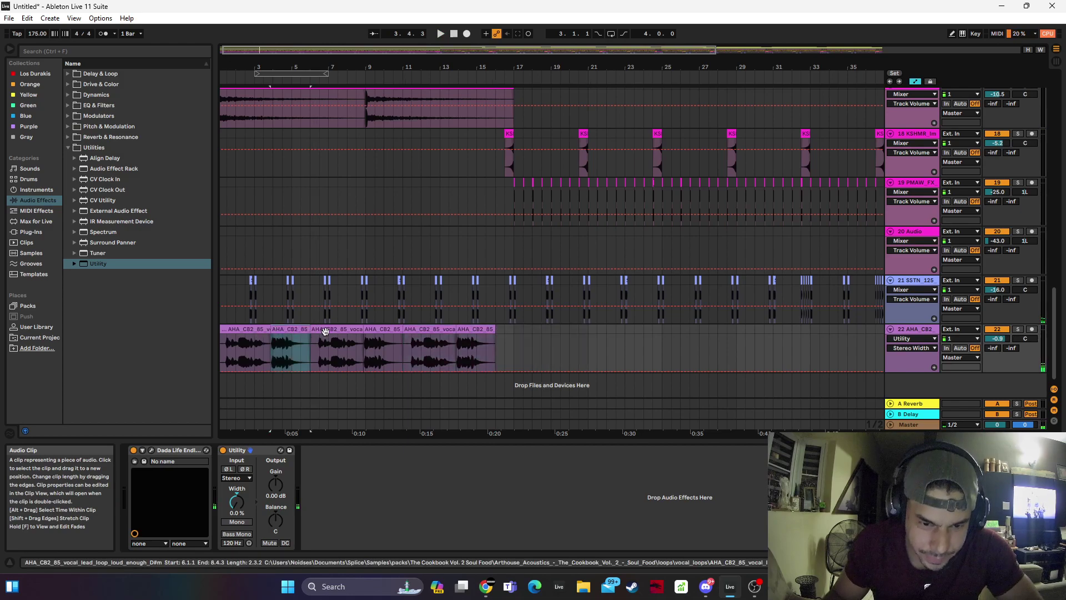
key(ctrl+d)
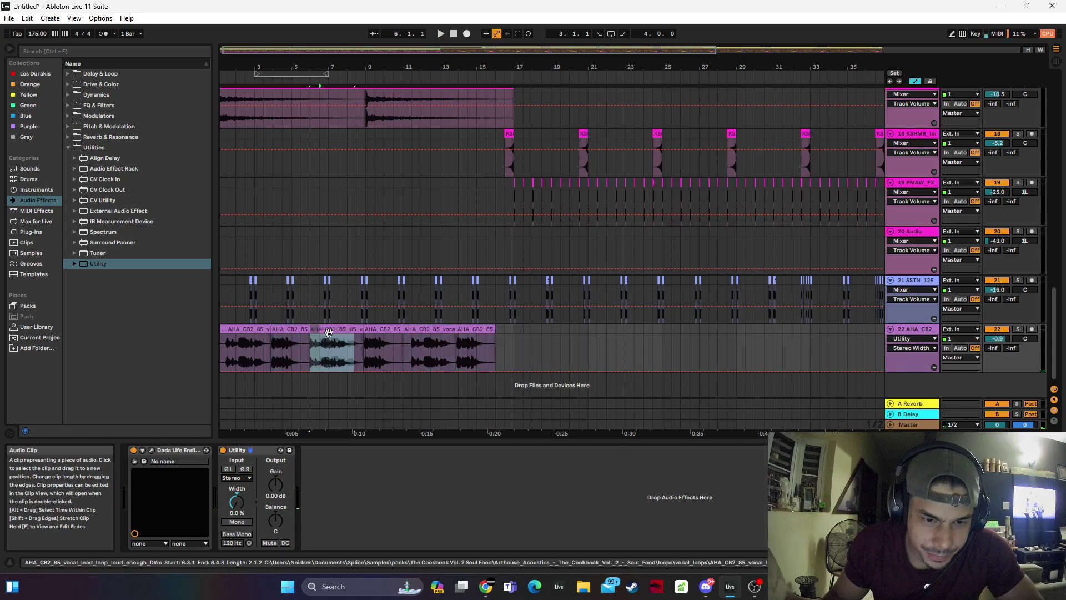
drag(311, 67, 454, 178)
key(space)
key(space)
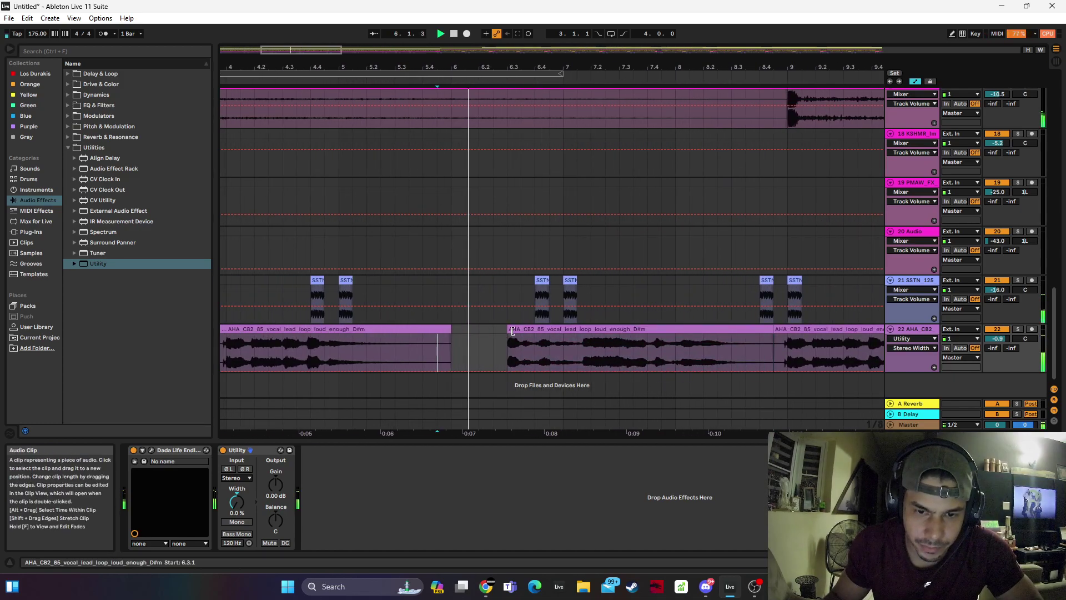
Move the trimmed third vocal clip back to 6.1.1 and extend its end to the following clip at 8.4.3
drag(712, 350, 657, 350)
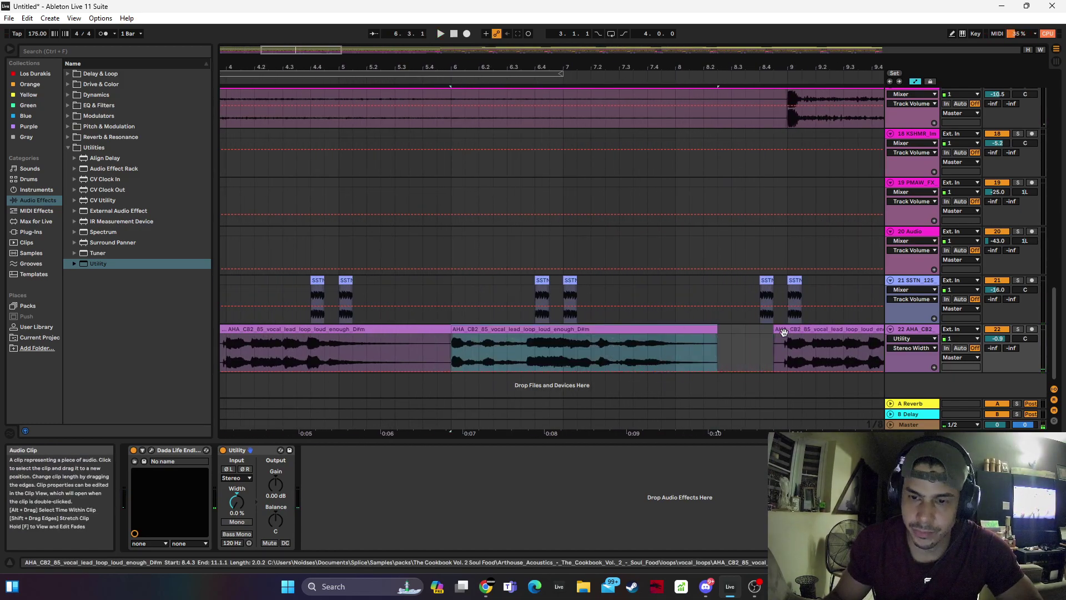
drag(717, 332, 775, 331)
Play the vocals and duplicate the edited phrase from bars 6 to 11 so the copy starts at 11.1.1
drag(731, 67, 383, 14)
key(space)
key(ctrl+d)
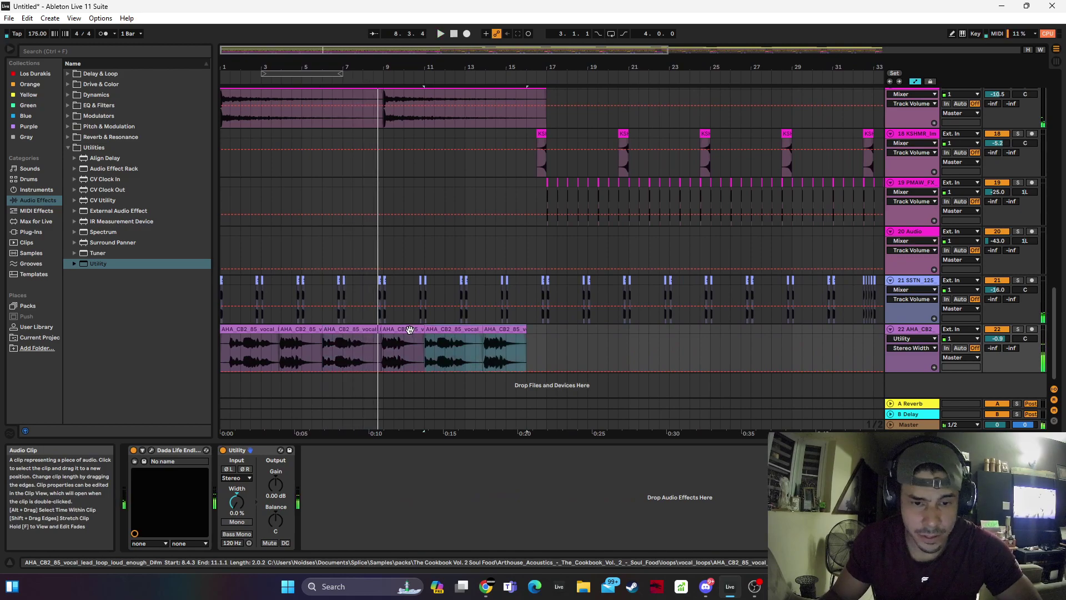
Move the fourth vocal clip on track 22 earlier to start at 8.3.1
click(410, 330)
drag(406, 330, 398, 330)
click(352, 337)
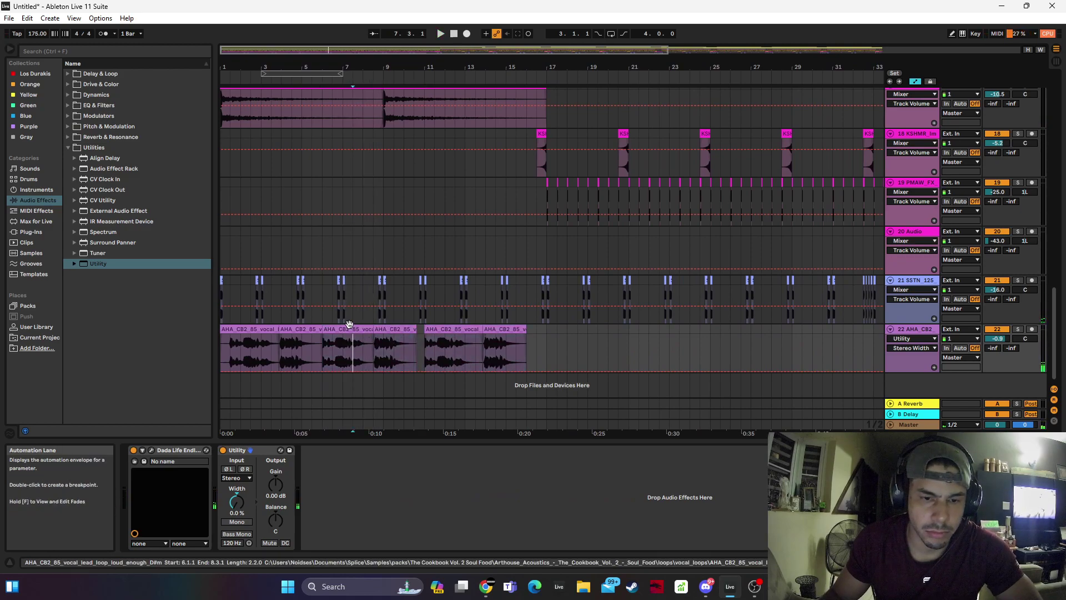
click(393, 330)
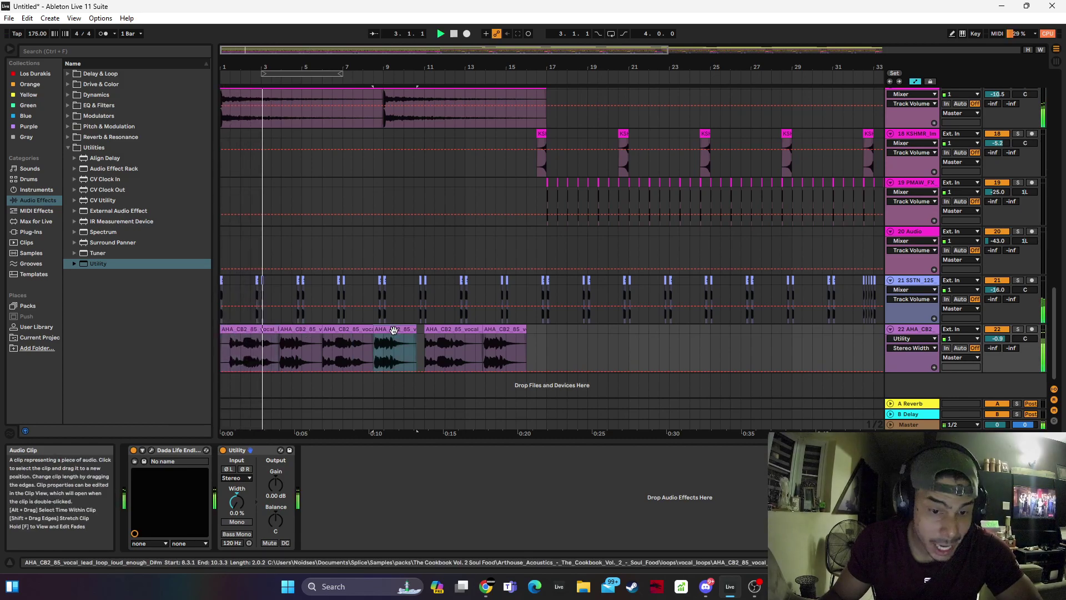
Trim the second vocal clip's end to bar 5 and duplicate the first two clips to start at 5.1.1
click(292, 330)
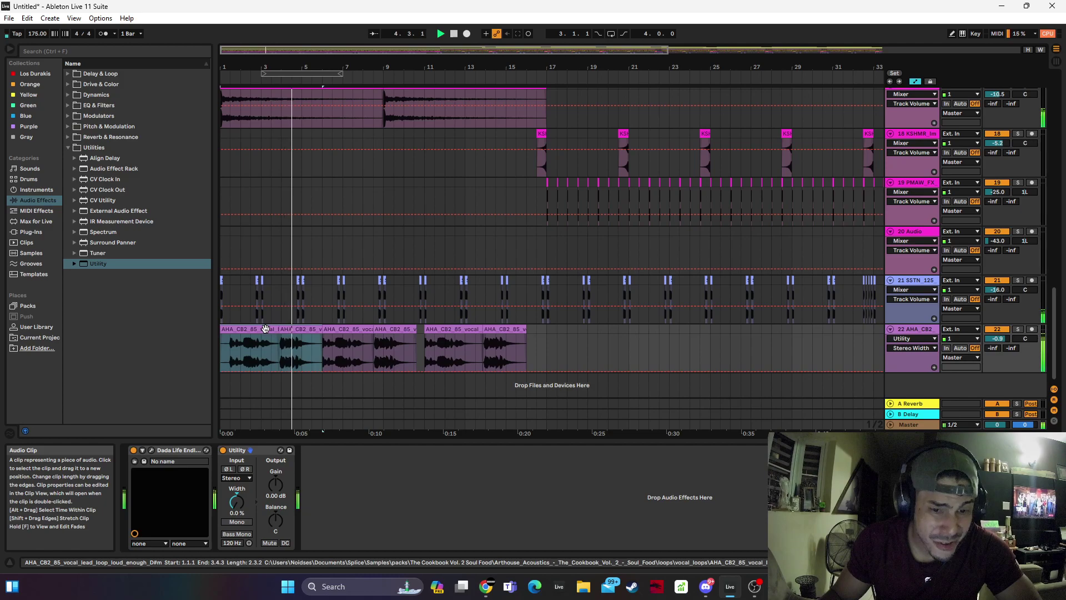
drag(319, 328, 301, 329)
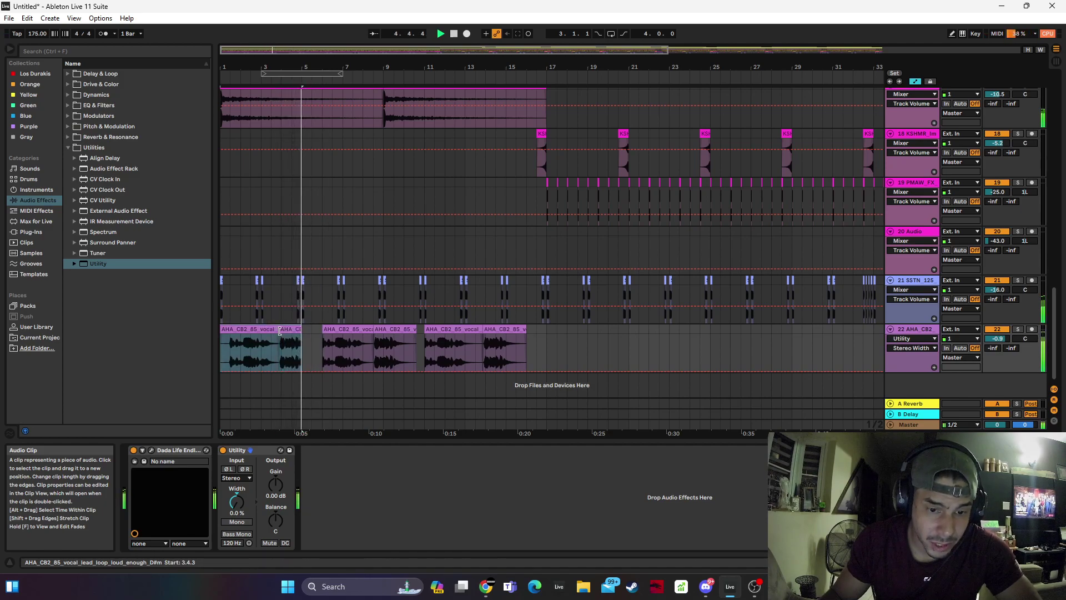
key(ctrl+d)
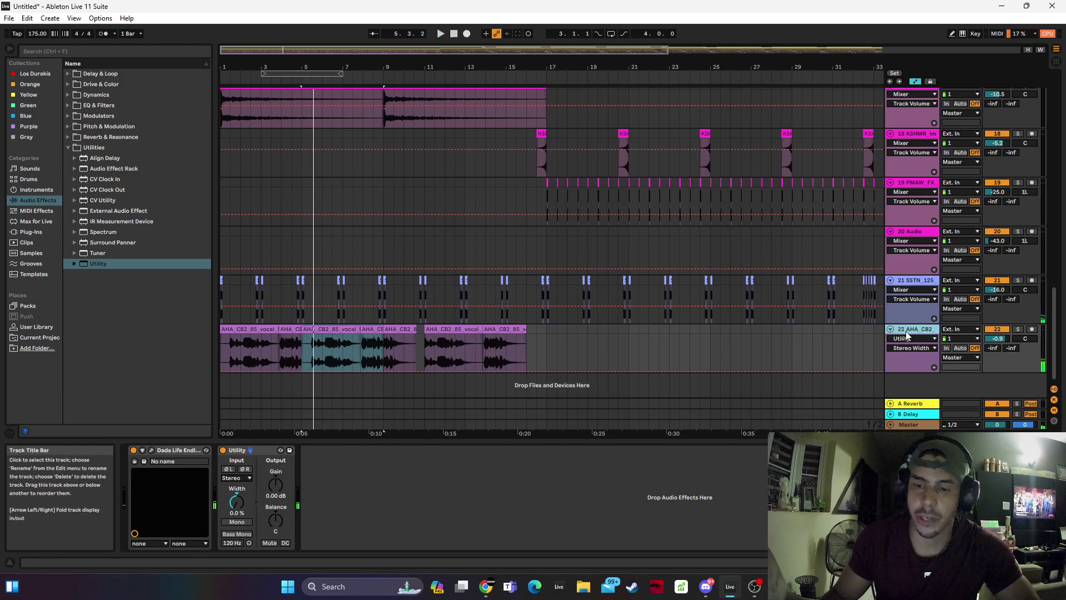
Duplicate vocal track 22 and delete the original track's clips from bar 5 onward
key(ctrl+d)
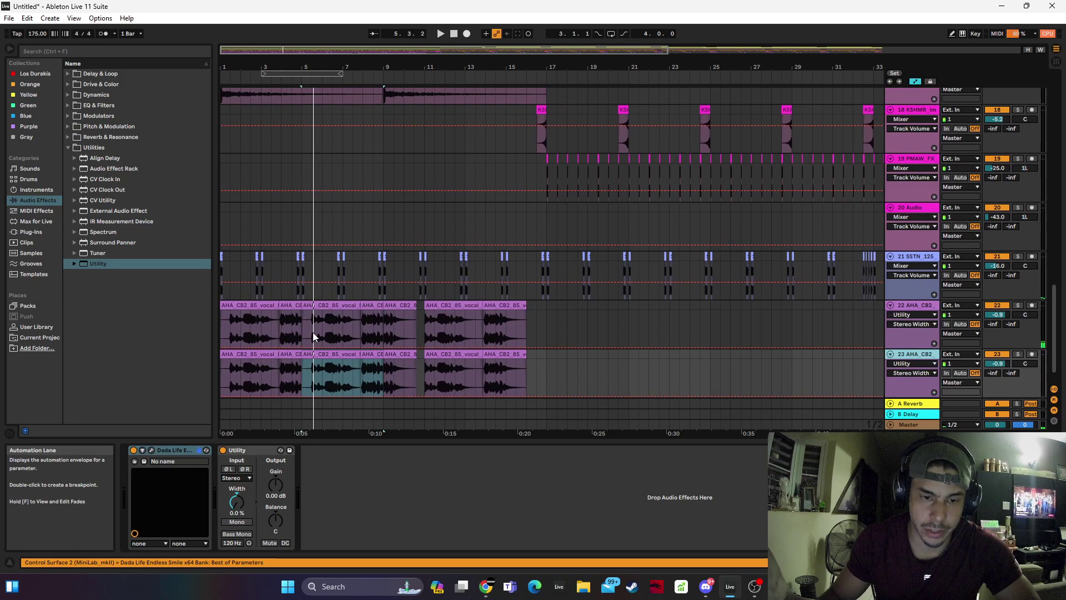
click(315, 304)
key(Delete)
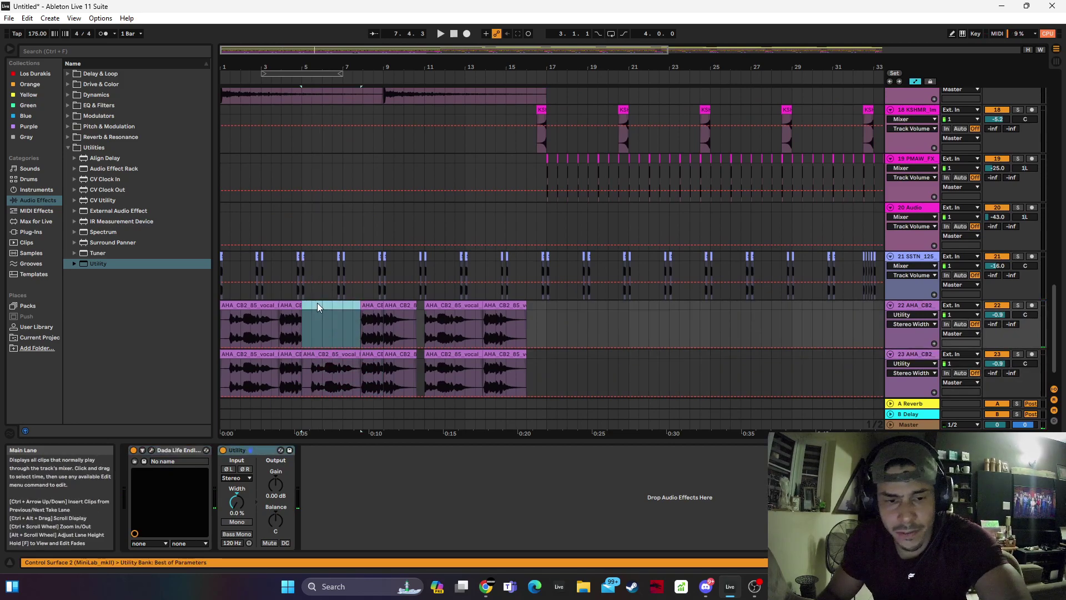
drag(318, 306, 662, 315)
key(Delete)
Extend the second vocal clip on track 22 to bar 6 and delete the clips before bar 5 on track 23
drag(298, 305, 310, 305)
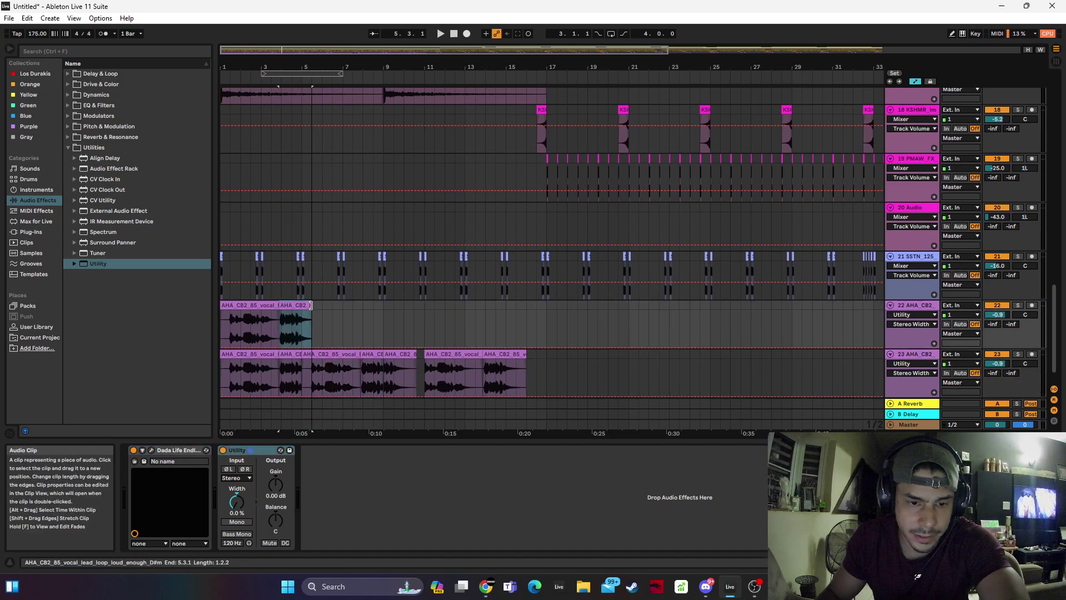
click(294, 354)
key(Delete)
click(269, 355)
key(Delete)
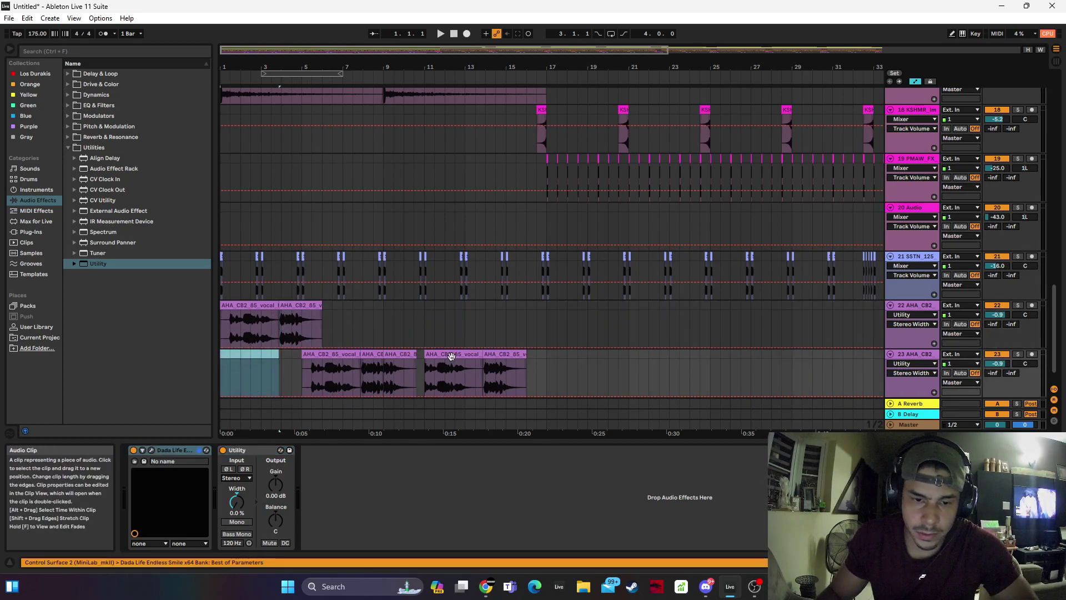
Duplicate the three vocal clips starting at bar 5 on track 23 to bar 9 on track 22, and delete track 23's clips from bar 11 onward
click(387, 356)
shift+click(367, 356)
shift+click(333, 356)
mouse_move(332, 355)
mouse_down()
mouse_move(415, 326)
mouse_move(443, 357)
mouse_move(598, 356)
mouse_up()
click(352, 324)
click(302, 305)
key(space)
key(Delete)
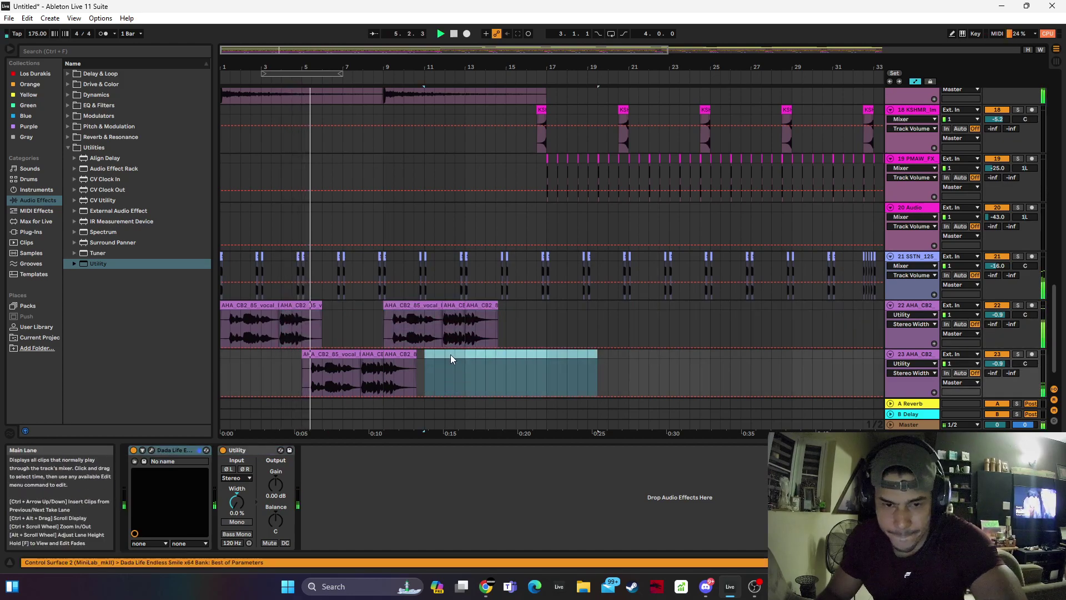
Duplicate the three-clip vocal phrase at bar 5 on track 23 so the copy starts at 13.3.1
click(400, 355)
shift+click(309, 355)
drag(359, 356, 494, 355)
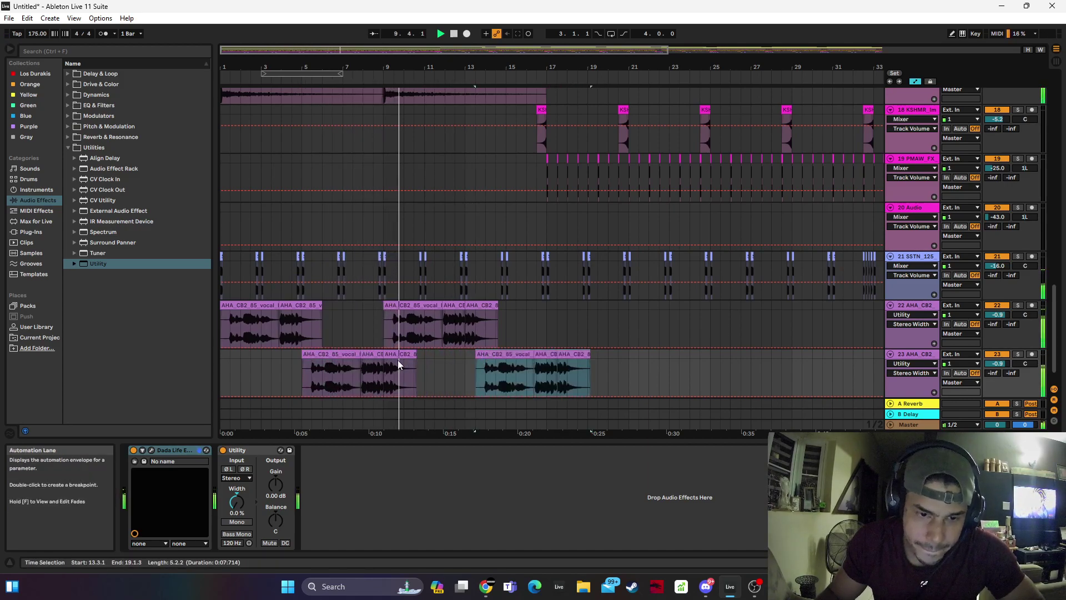
Replace the short middle clip of track 23's bar 5 phrase by extending its last clip back to 7.4.3
click(378, 355)
key(space)
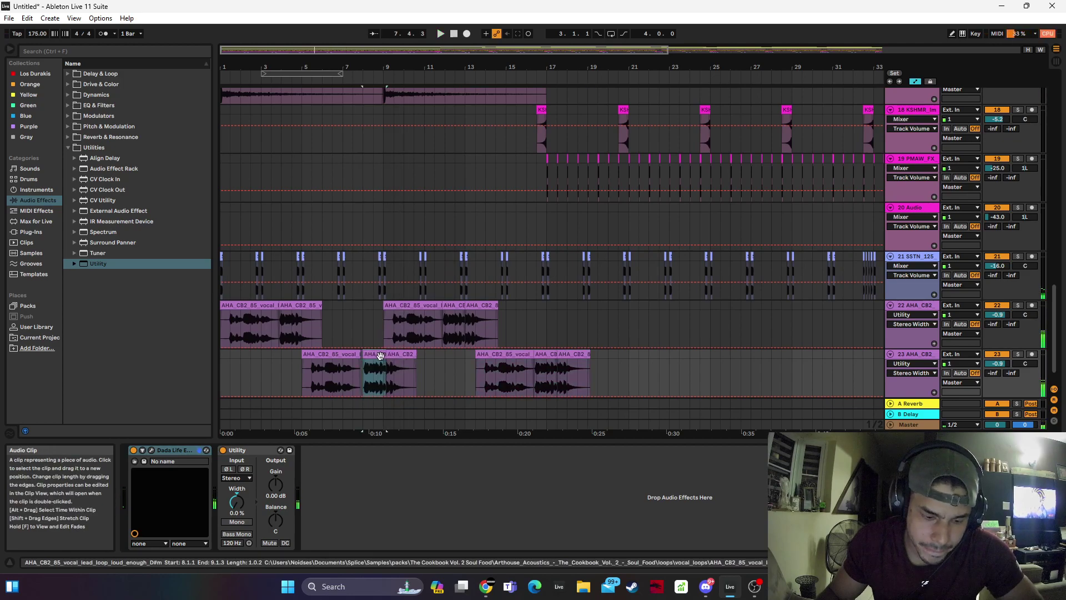
drag(386, 355, 413, 356)
click(363, 364)
key(space)
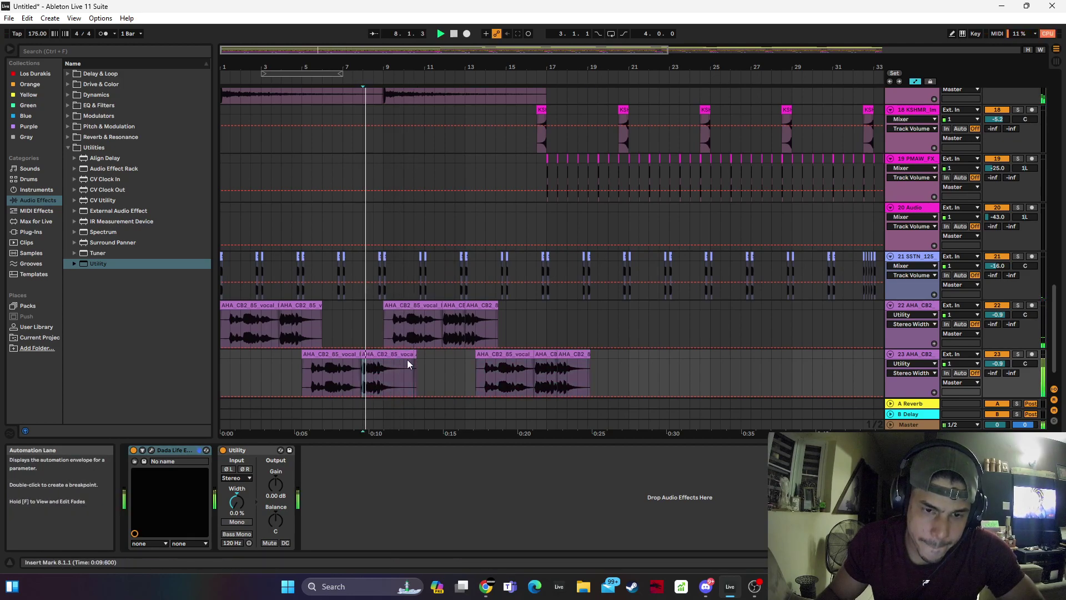
click(410, 362)
click(416, 355)
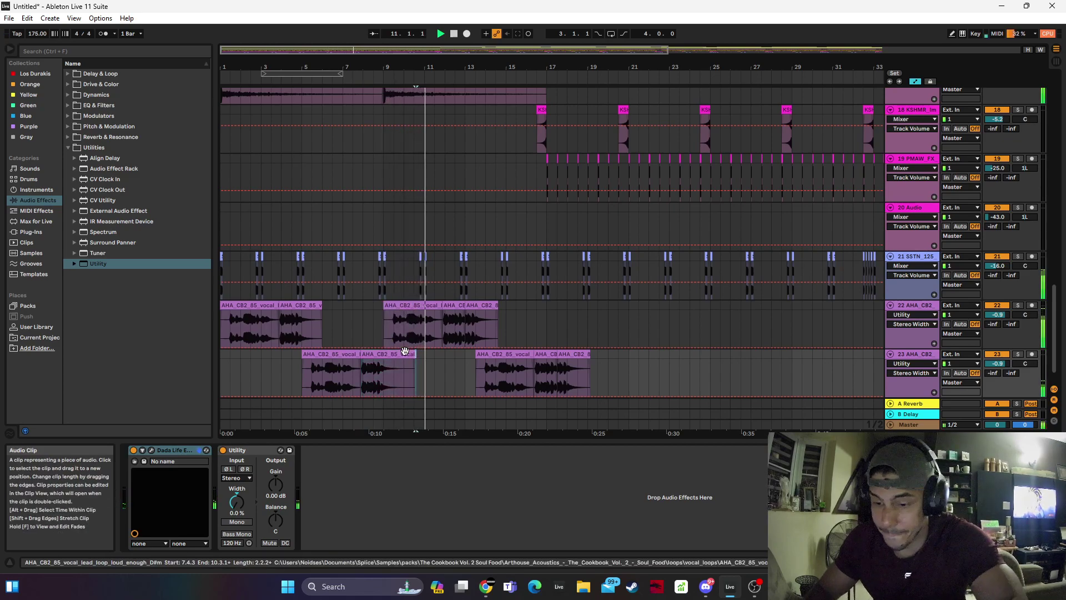
Replace the short middle clips with the extended last clips in track 22's bar 9 phrase and track 23's 13.3.1 phrase
drag(488, 356, 442, 327)
key(ctrl+z)
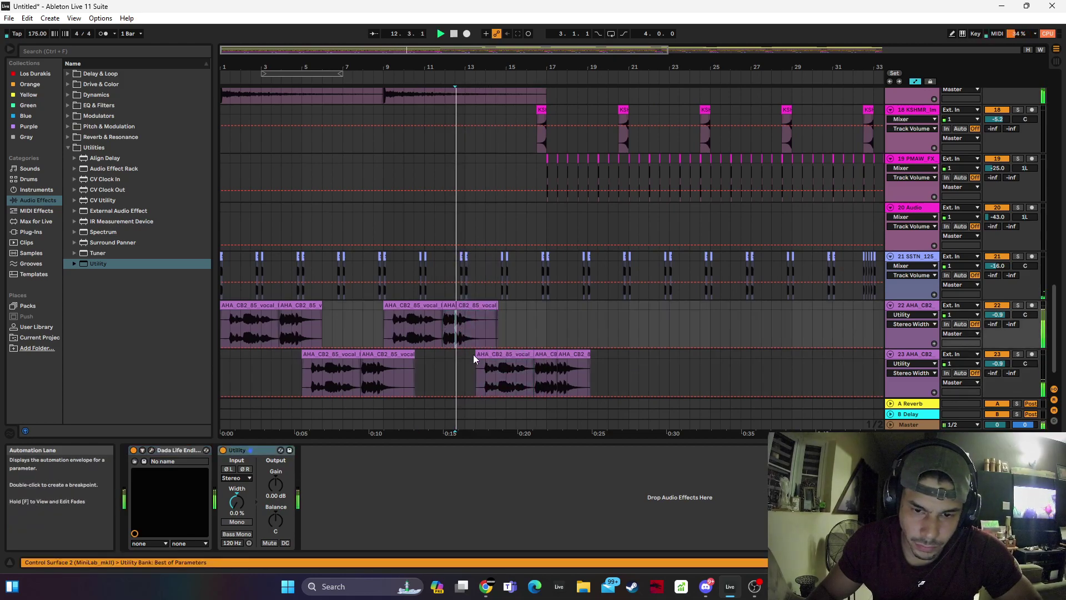
click(486, 354)
key(space)
drag(556, 354, 622, 358)
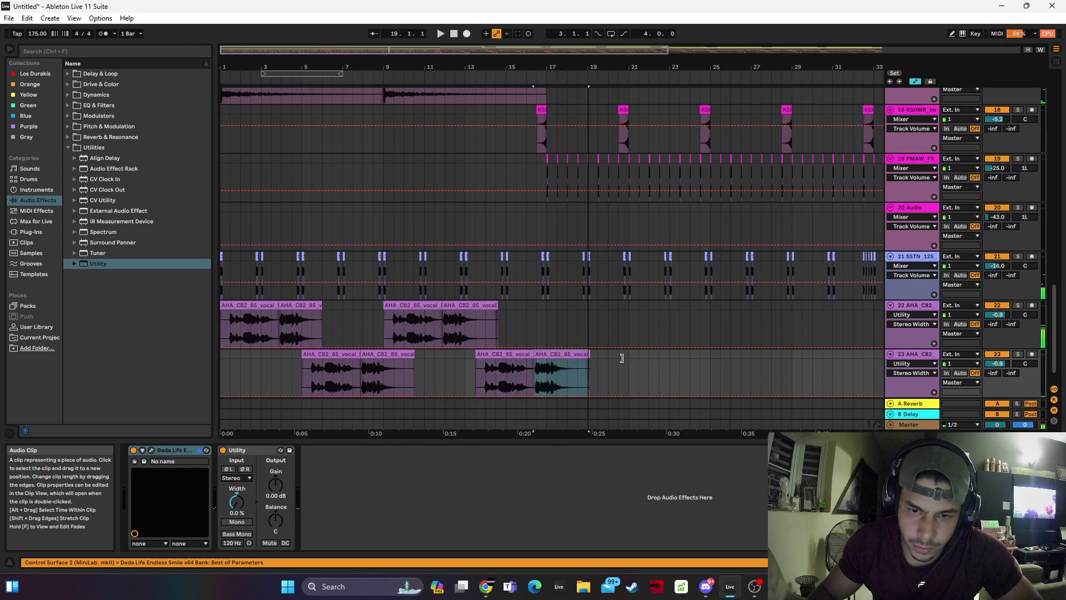
click(589, 354)
key(Delete)
Move track 23's second vocal phrase earlier to start at bar 13 and play it back
click(578, 355)
drag(495, 353, 485, 356)
click(455, 357)
key(space)
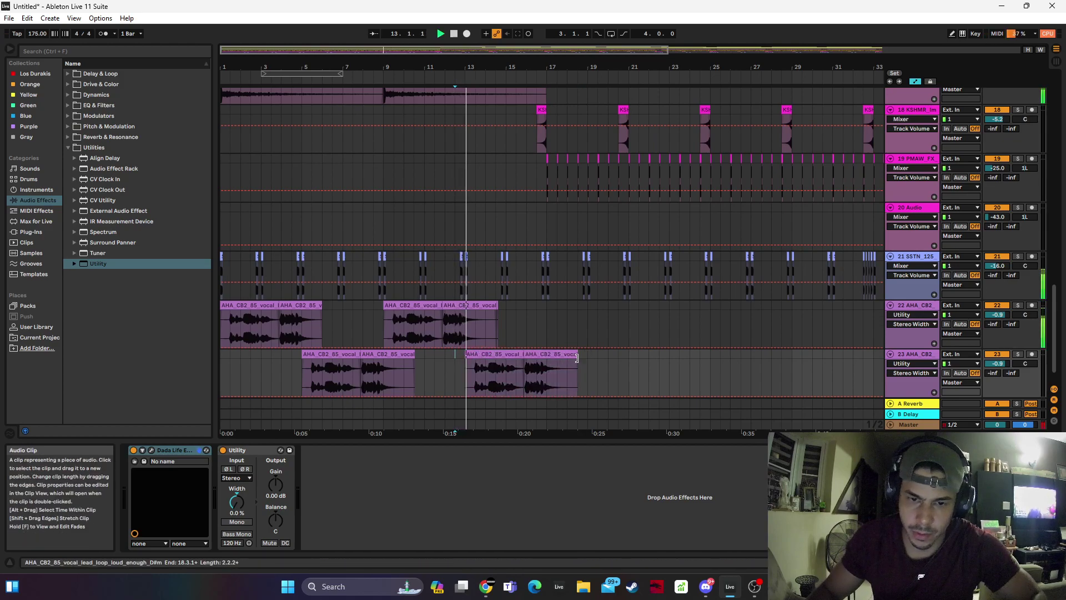
Trim the end of track 23's last vocal clip to about bar 17 and try clearing bar 16 on the tracks above
drag(575, 358, 585, 83)
key(plus)
key(plus)
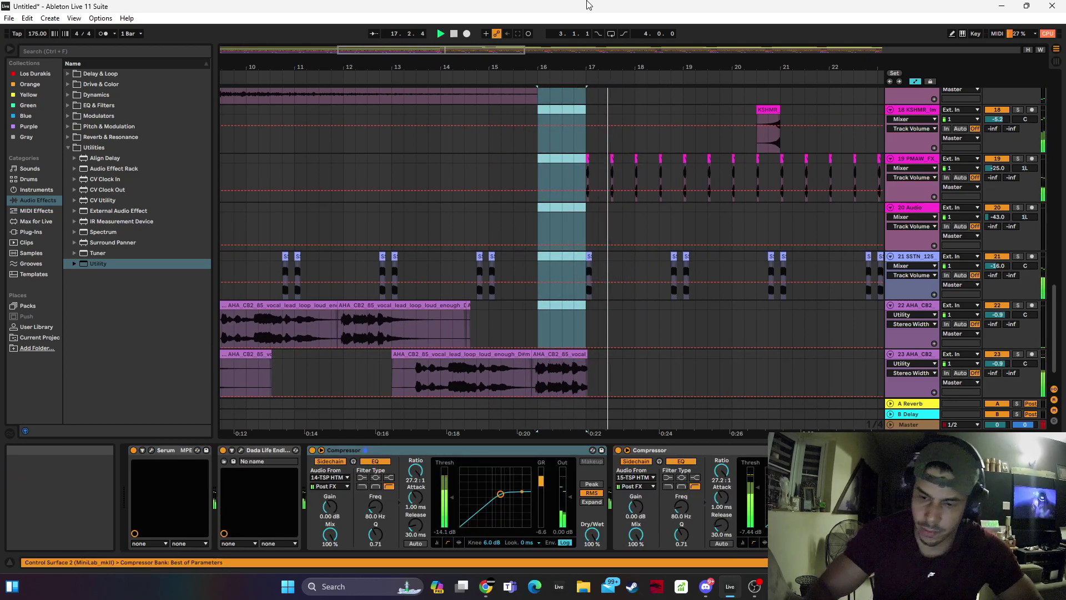
Undo the bar 16 deletion on the tracks above the vocals and stop playback
click(500, 319)
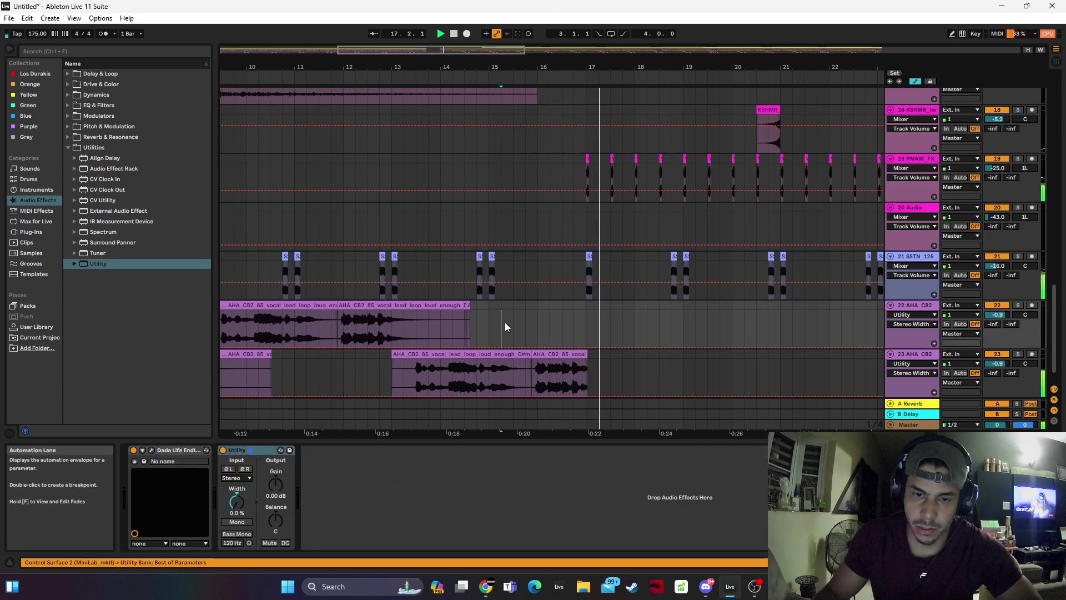
key(ctrl+z)
key(space)
click(541, 313)
click(570, 315)
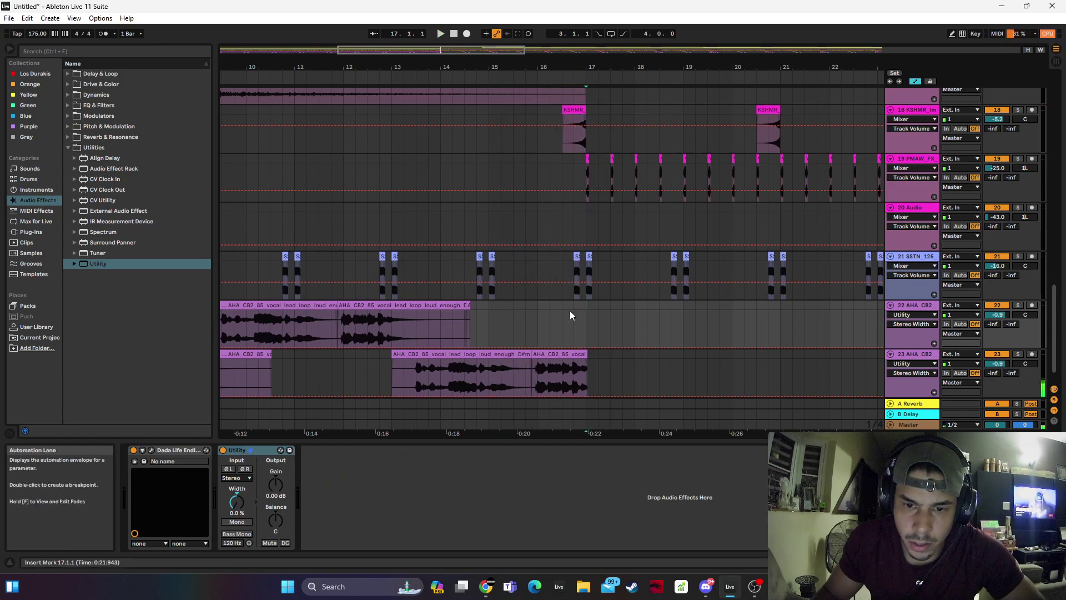
Delete everything in bar 16 from 16.1.1 to 17.1.1 on track 17 and all tracks above it
click(579, 254)
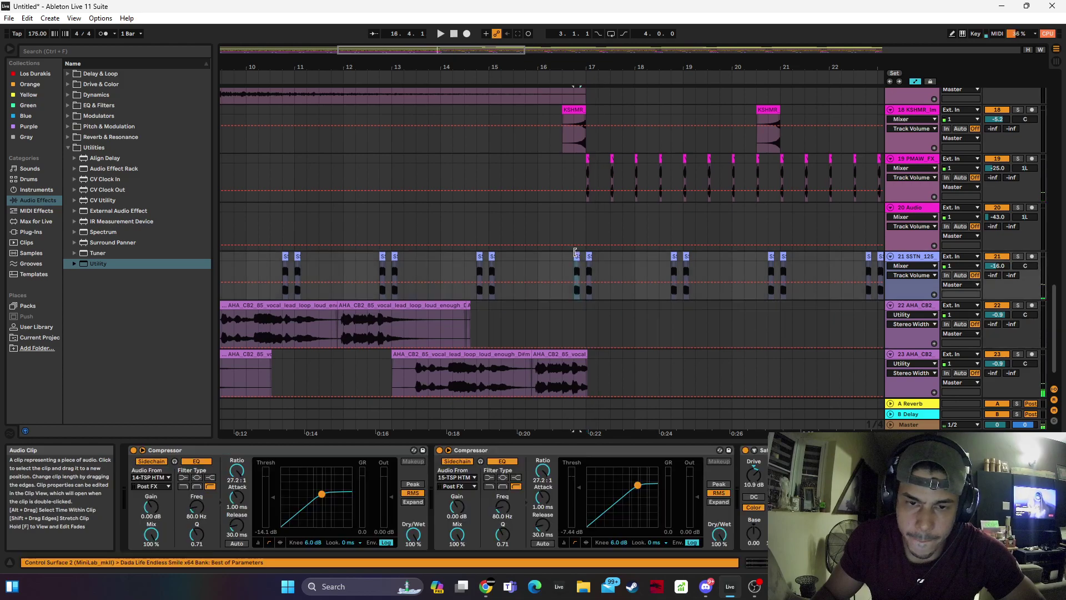
scroll(532, 235, up, 5)
click(586, 305)
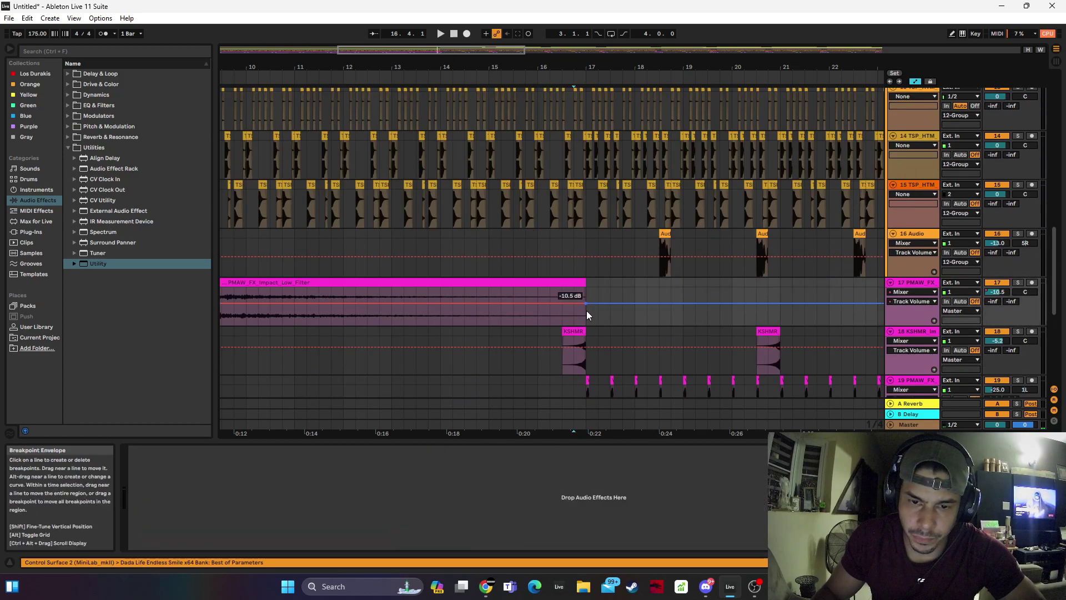
drag(585, 312, 537, 4)
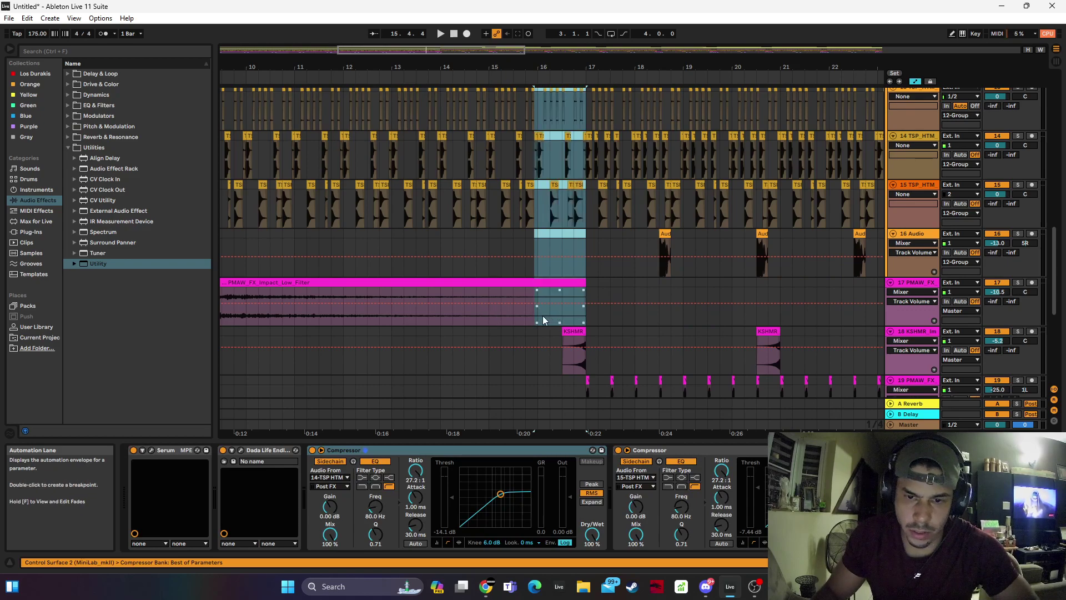
drag(587, 321, 528, 23)
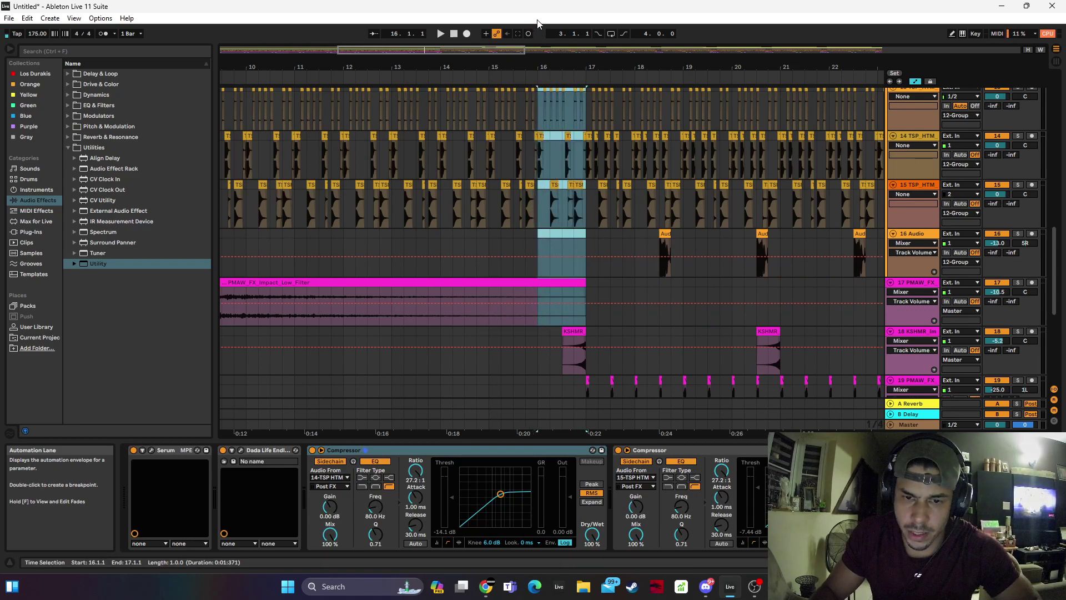
key(Delete)
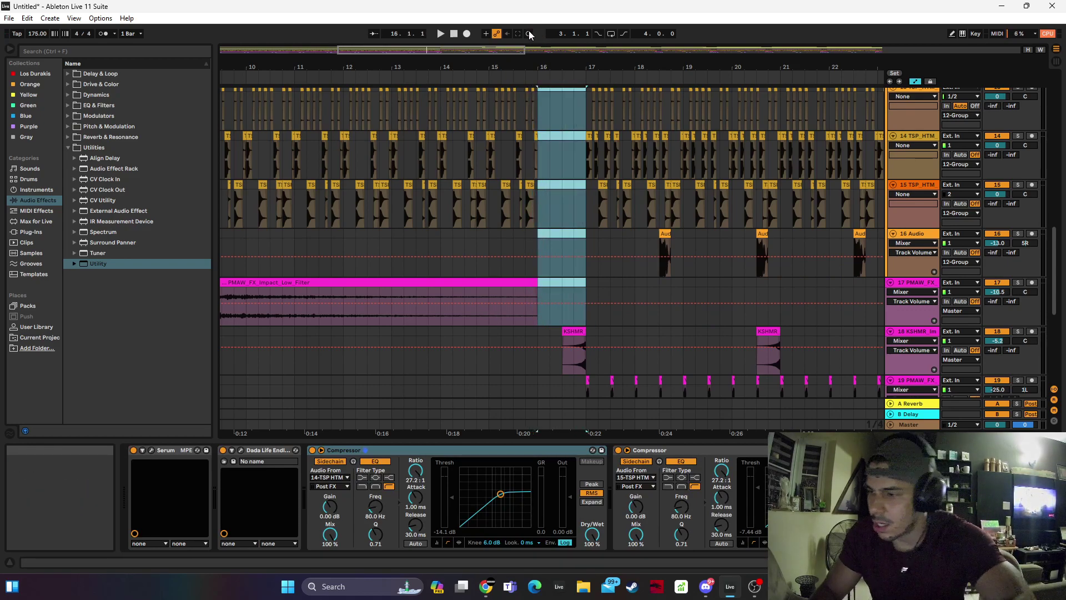
Play the gap from bar 15 and undo the bar 16 deletion on track 17 and the tracks above it
click(489, 322)
key(space)
scroll(504, 294, down, 6)
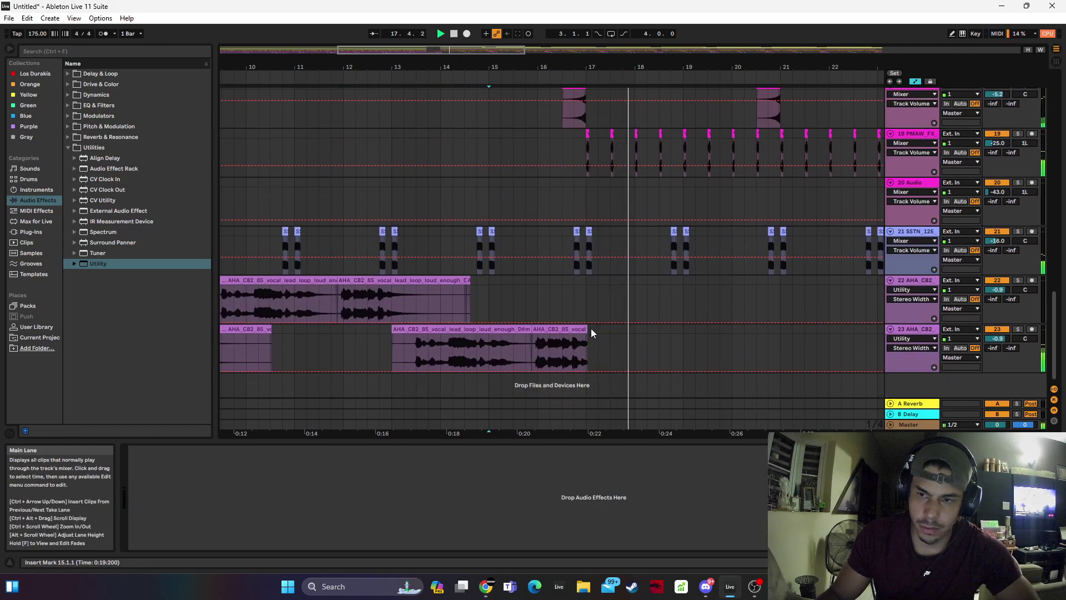
scroll(578, 321, up, 12)
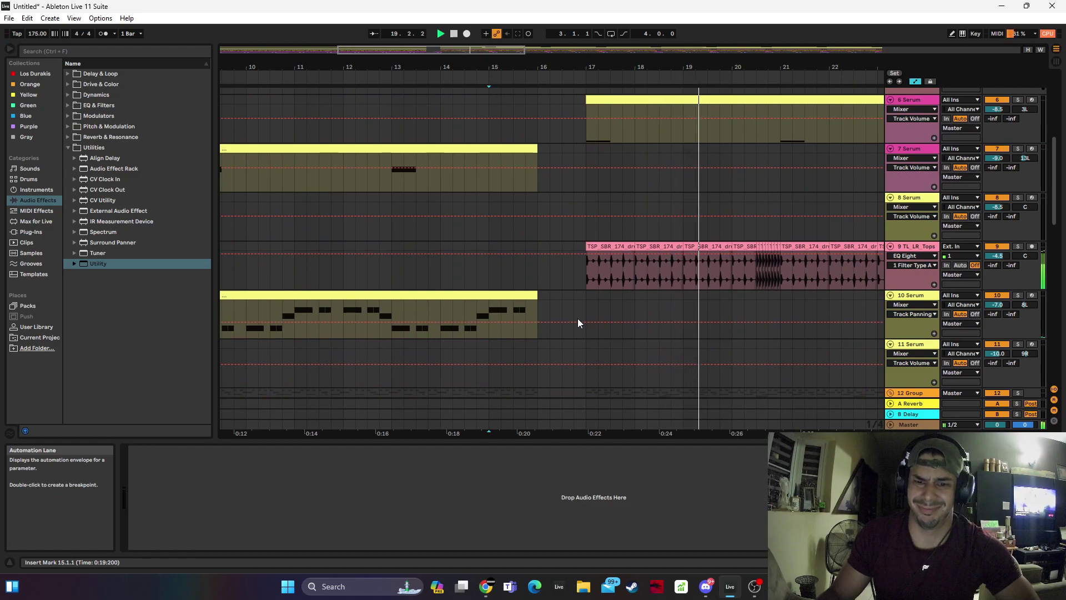
scroll(577, 318, up, 5)
key(space)
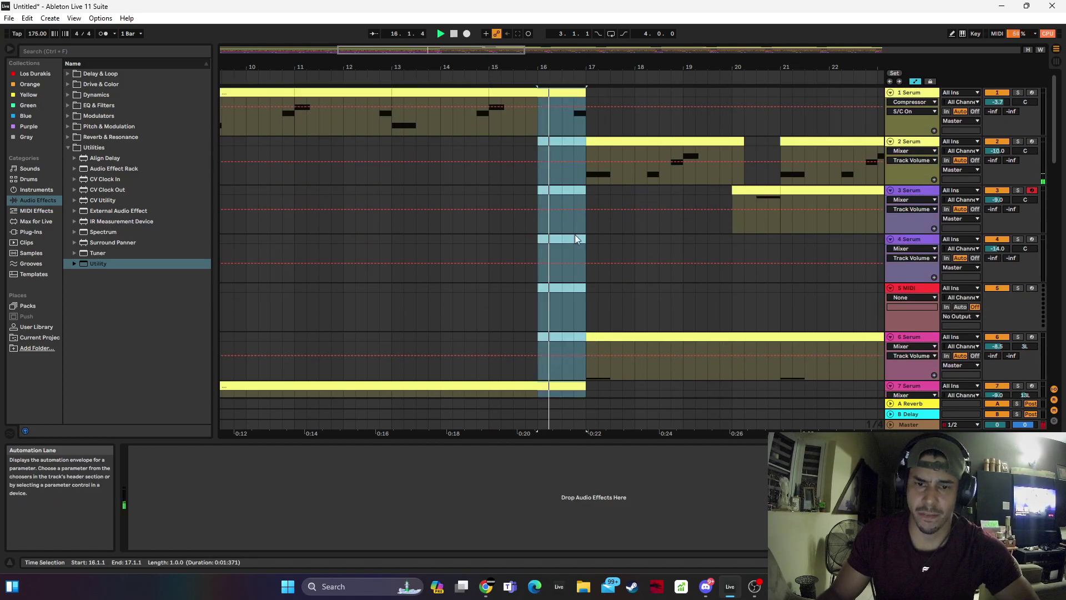
Clear bar 16 on the tracks from the first Serum down to group 12, including the group's filter automation
click(587, 226)
scroll(610, 289, down, 5)
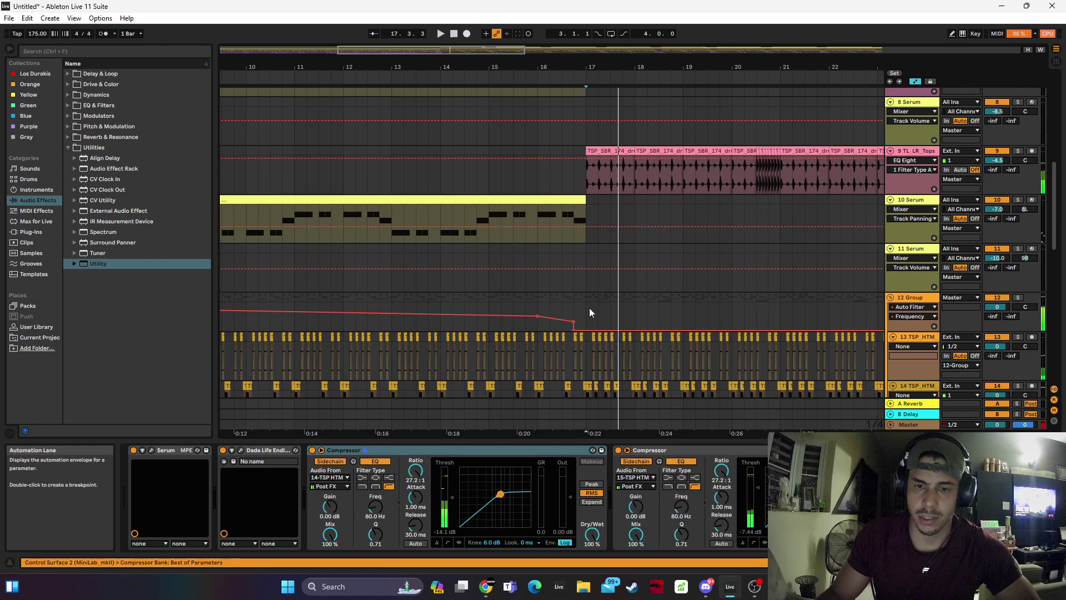
key(space)
drag(575, 261, 537, 5)
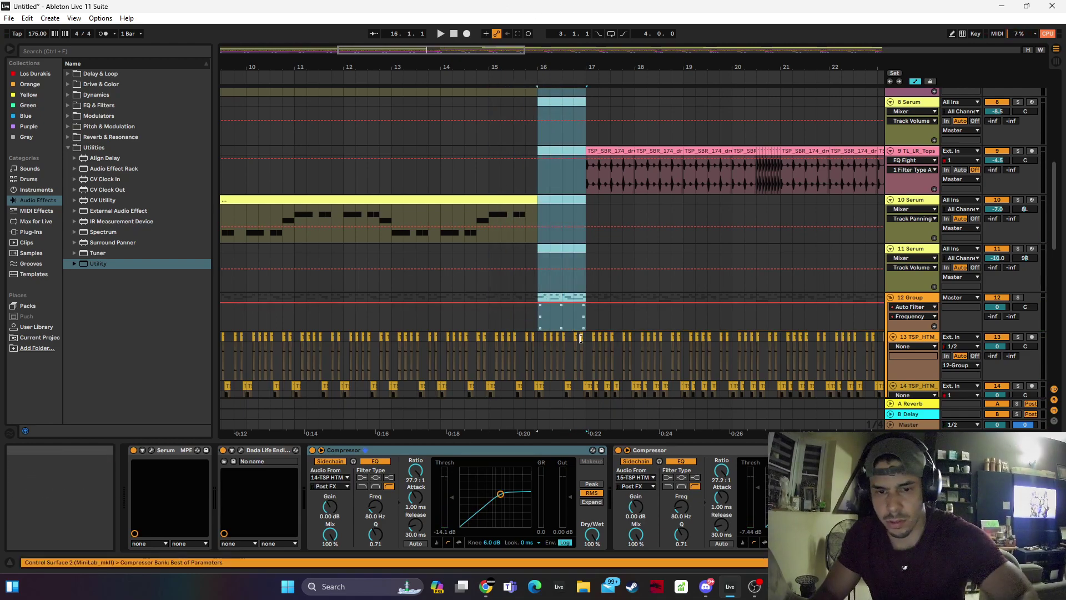
Lower group 12's Auto Filter frequency automation to its minimum at bar 17 and play the passage from bar 16
click(545, 319)
drag(584, 303, 586, 329)
click(536, 299)
key(space)
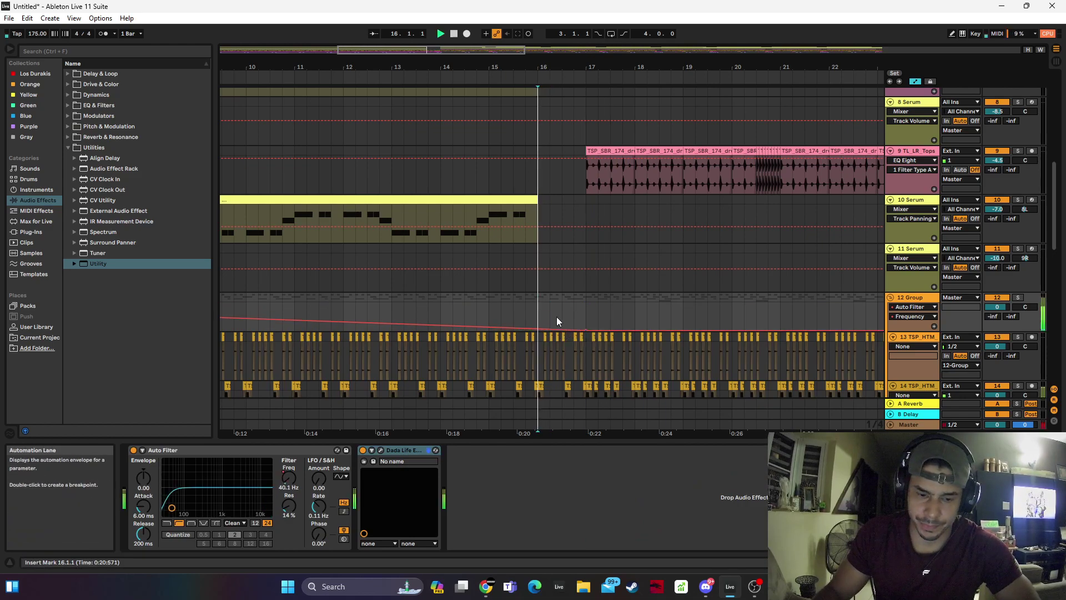
scroll(536, 344, down, 4)
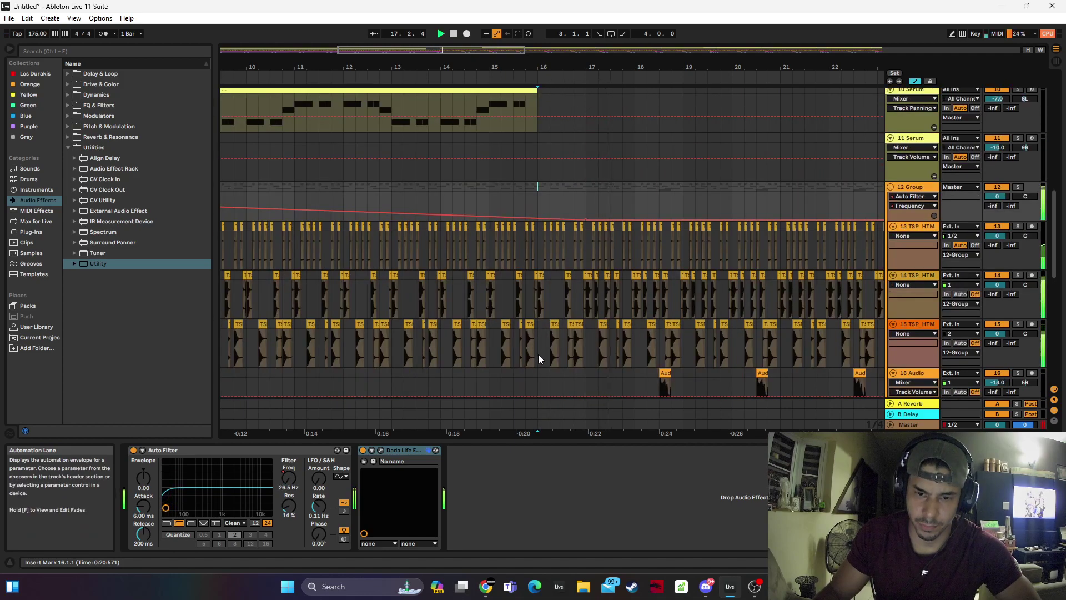
key(space)
Delete the drum clips in bar 16 on tracks 13 to 15 and play the drop-out from bar 15
drag(538, 355, 591, 229)
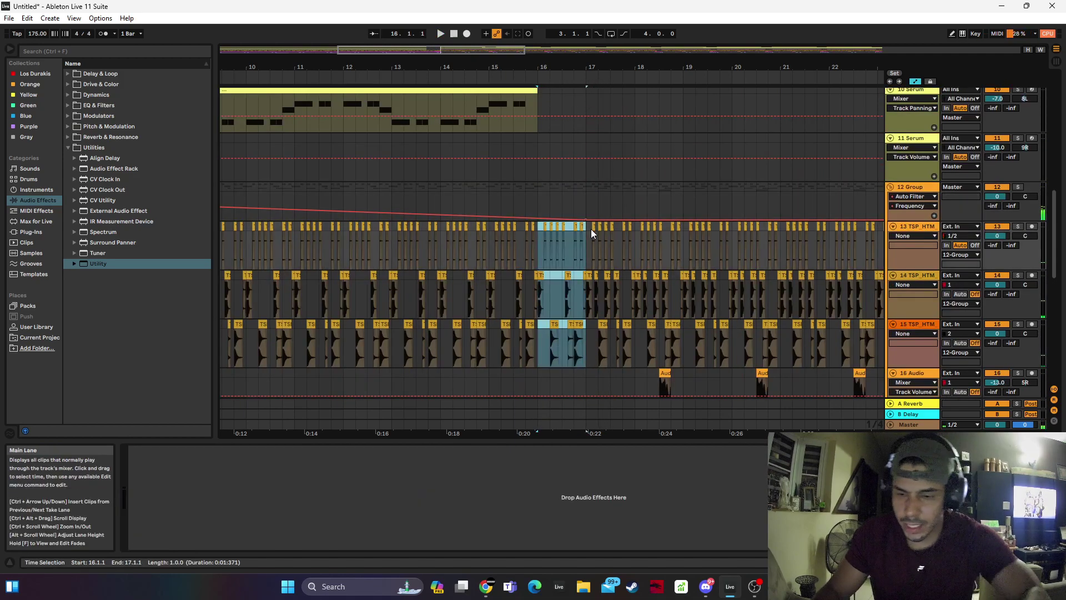
click(483, 328)
scroll(500, 328, down, 8)
key(space)
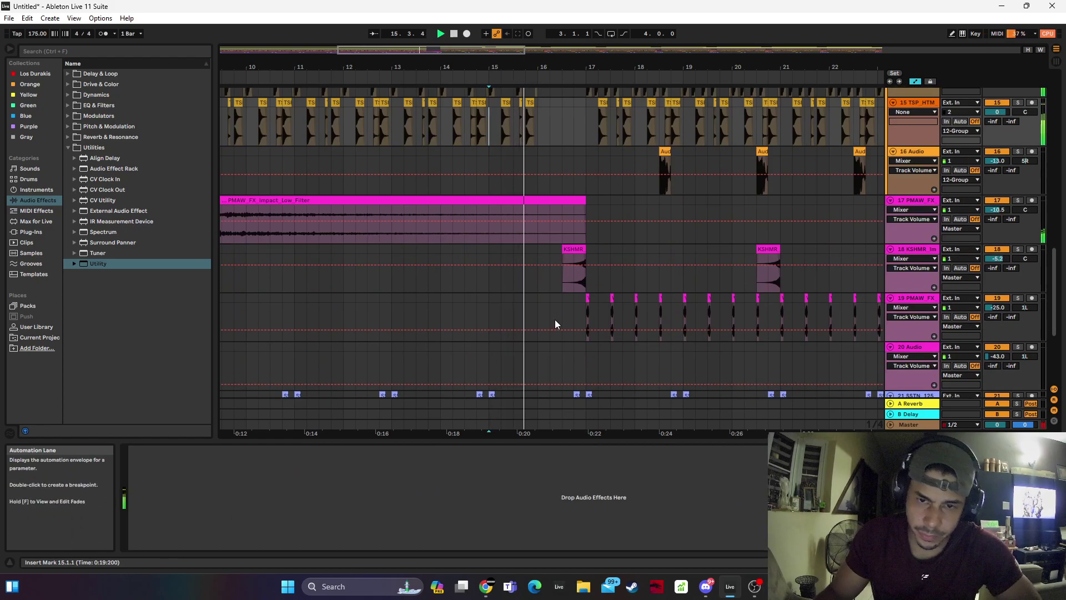
scroll(539, 275, up, 9)
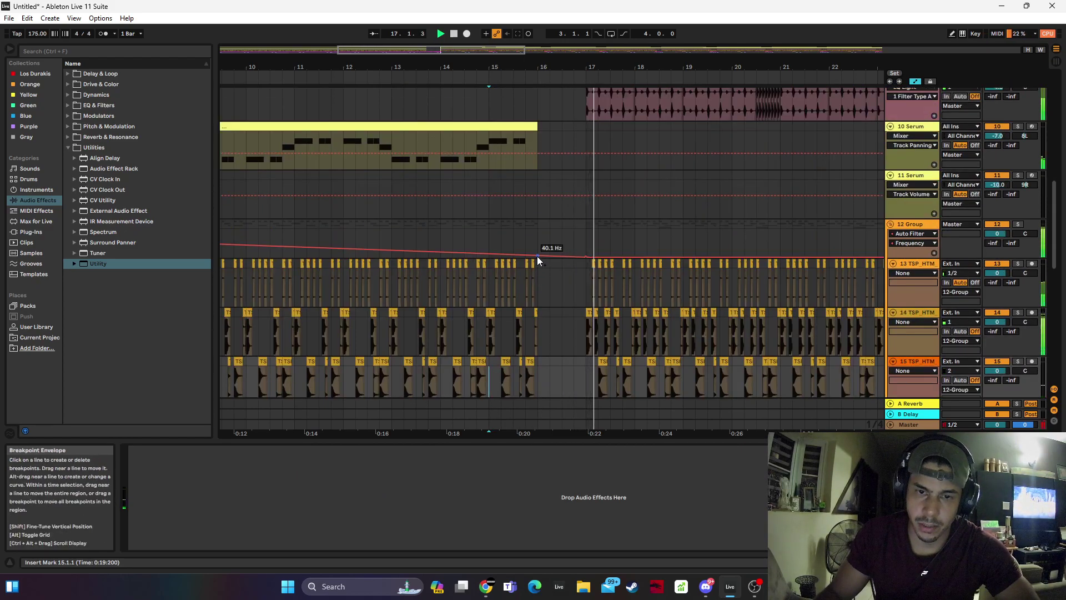
Place a breakpoint at bar 16 on group 12's Auto Filter frequency automation and stop playback
click(537, 256)
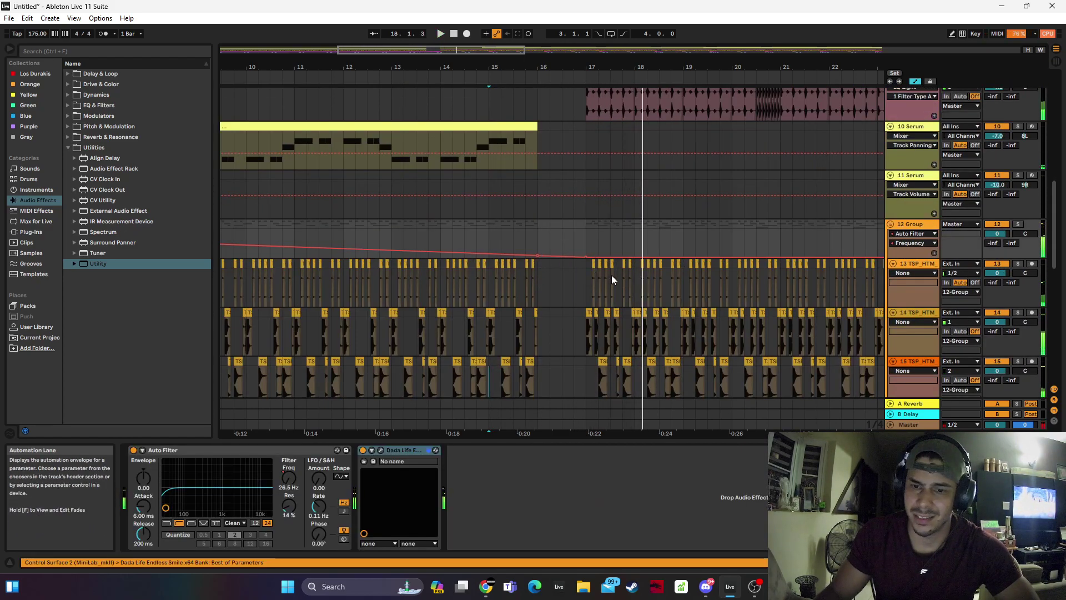
key(space)
click(590, 278)
click(586, 326)
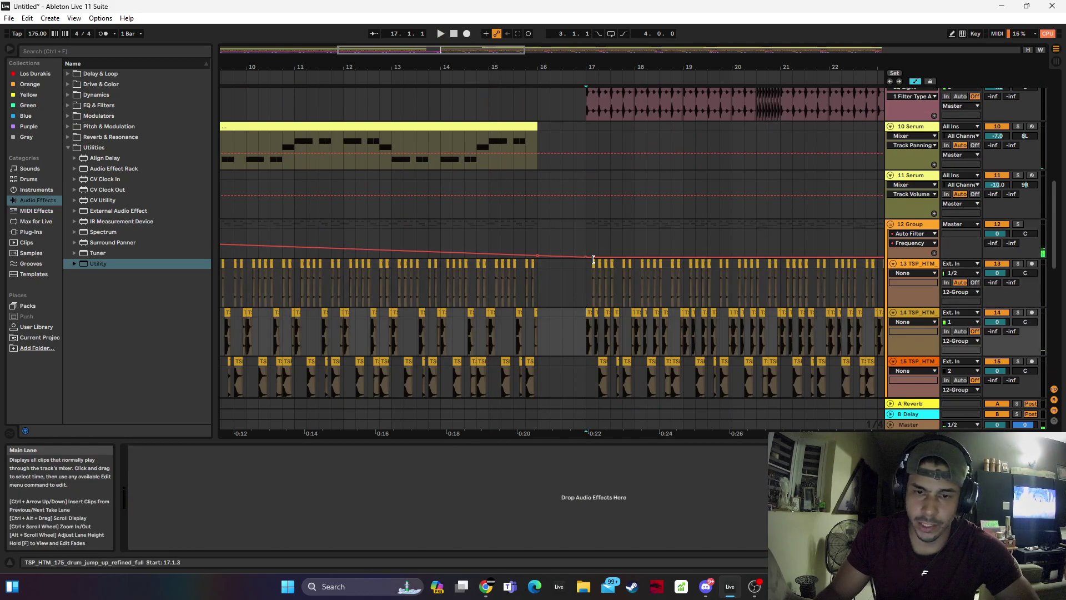
Open the Dada Life Endless Smile plug-in on group 12, adjust its Intensity, and close the plug-in
click(590, 240)
click(381, 451)
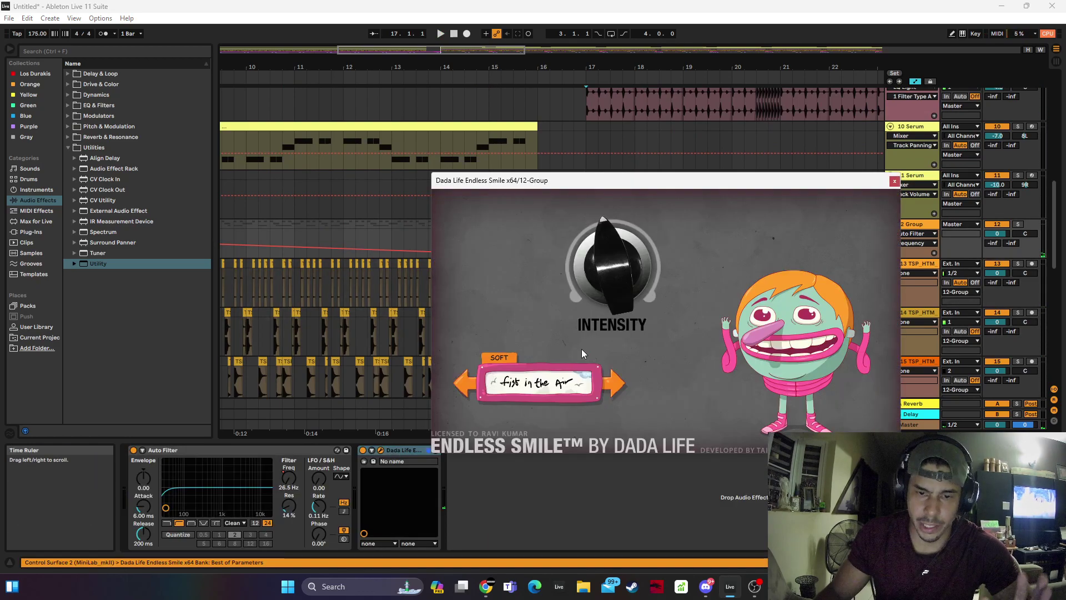
drag(636, 267, 806, 184)
click(896, 183)
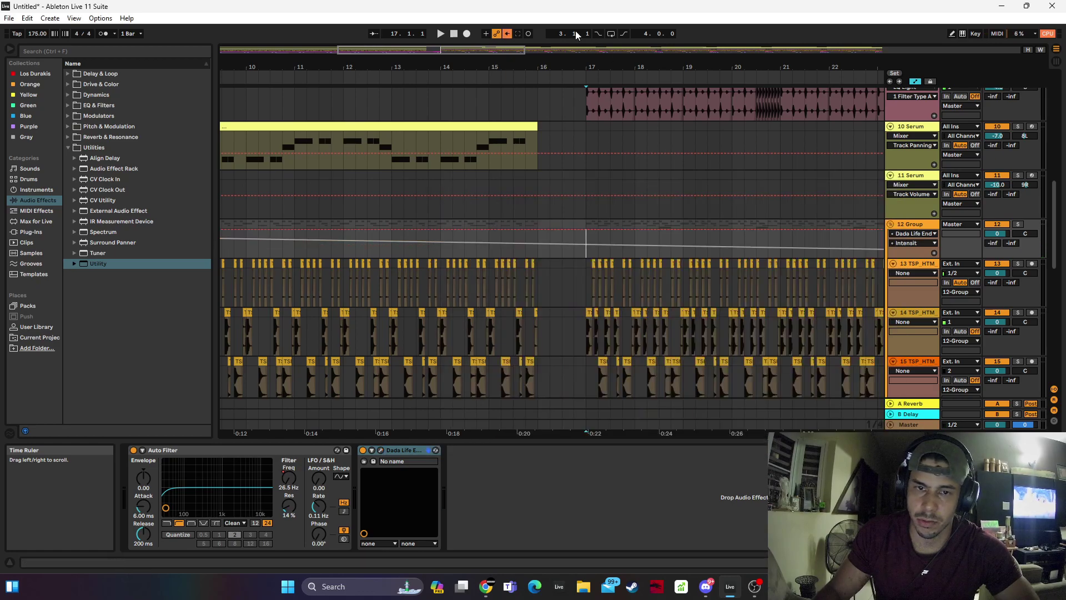
Drop group 12's Endless Smile Intensity automation to its minimum from bar 16 onward and play the result
click(538, 242)
drag(558, 244, 537, 258)
click(487, 256)
key(space)
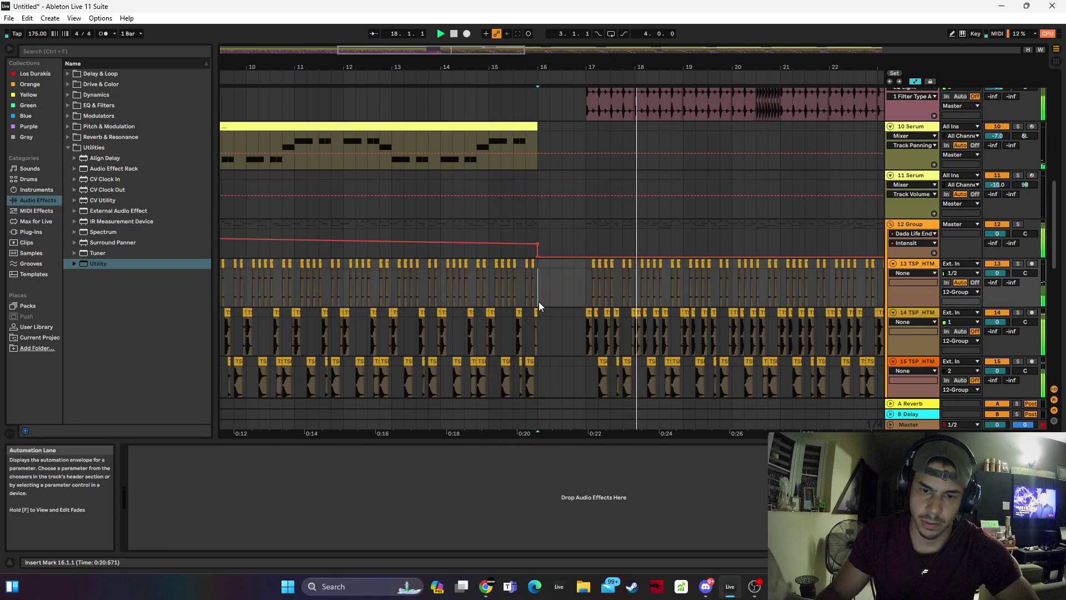
Trim track 23's last vocal clip to end at 17.1.1 and show the track's Speaker On automation
scroll(538, 301, down, 8)
click(537, 333)
click(577, 344)
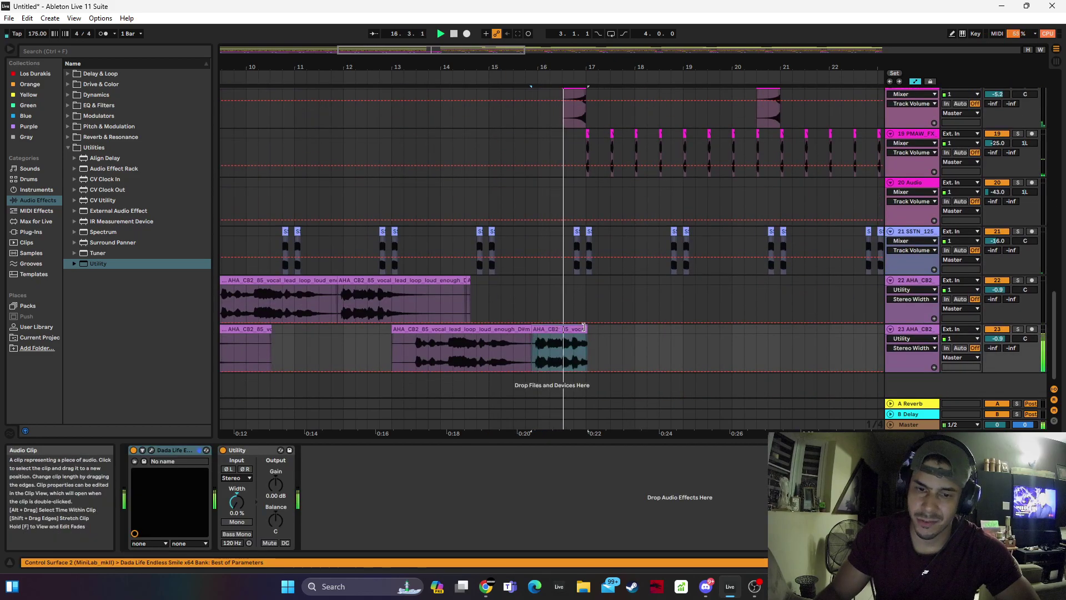
click(998, 330)
click(1001, 333)
key(space)
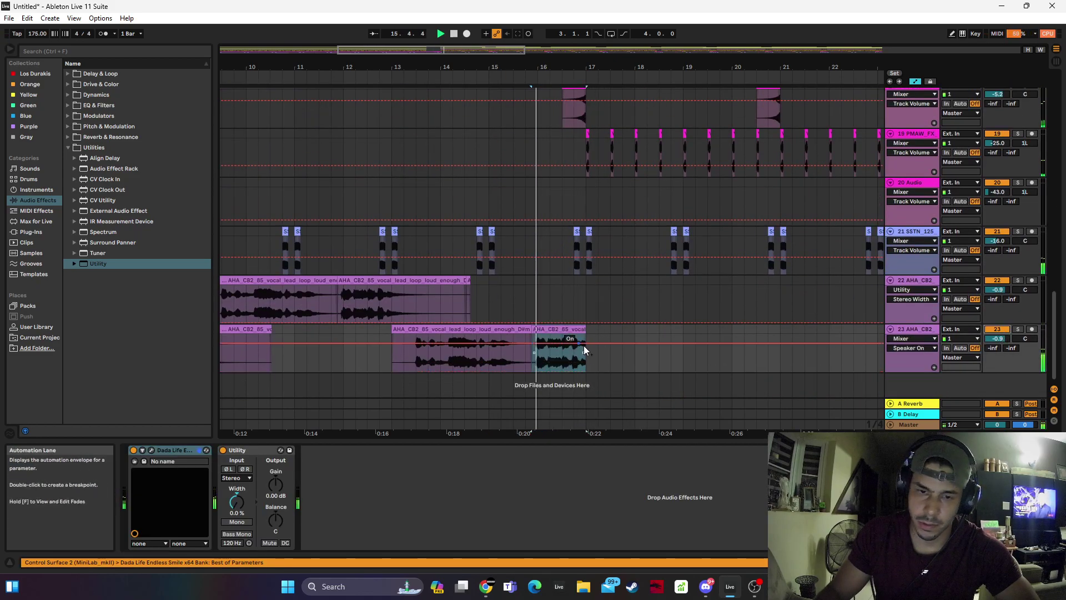
Automate track 23's Speaker On to Off from bar 17 and play back the transition
click(589, 343)
drag(589, 342, 589, 362)
key(space)
key(space)
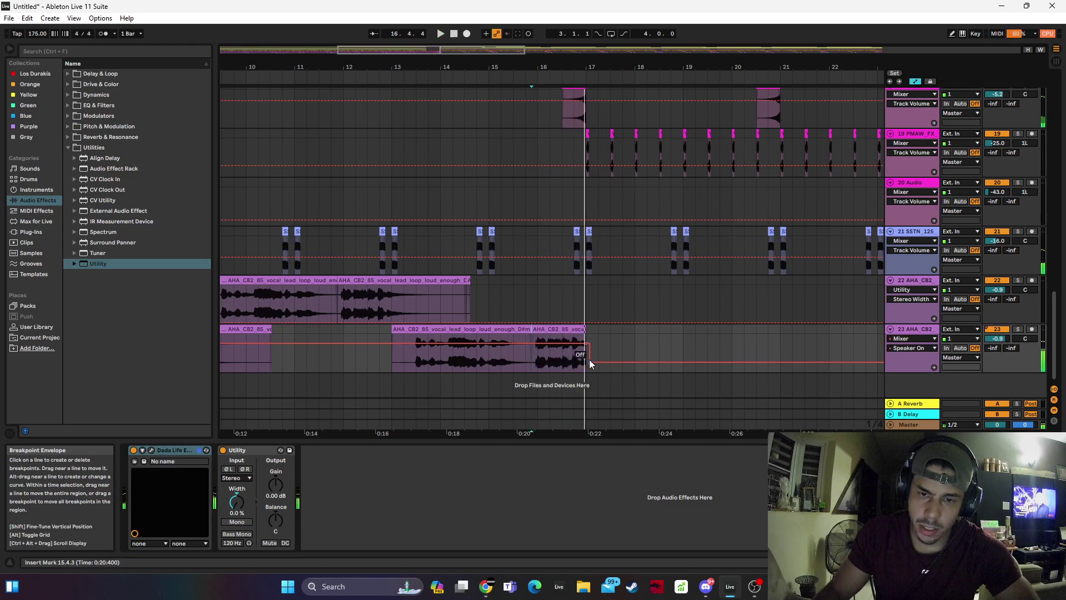
key(space)
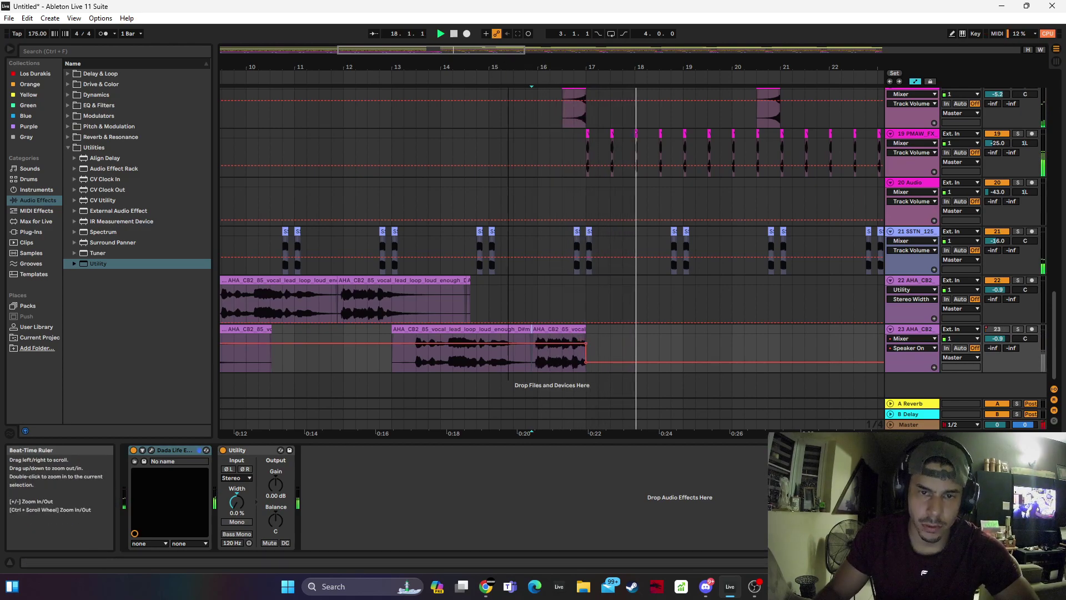
Play from bar 1, open Endless Smile on track 22's vocal and set its Intensity to 35.0 %
drag(510, 67, 386, 67)
click(225, 333)
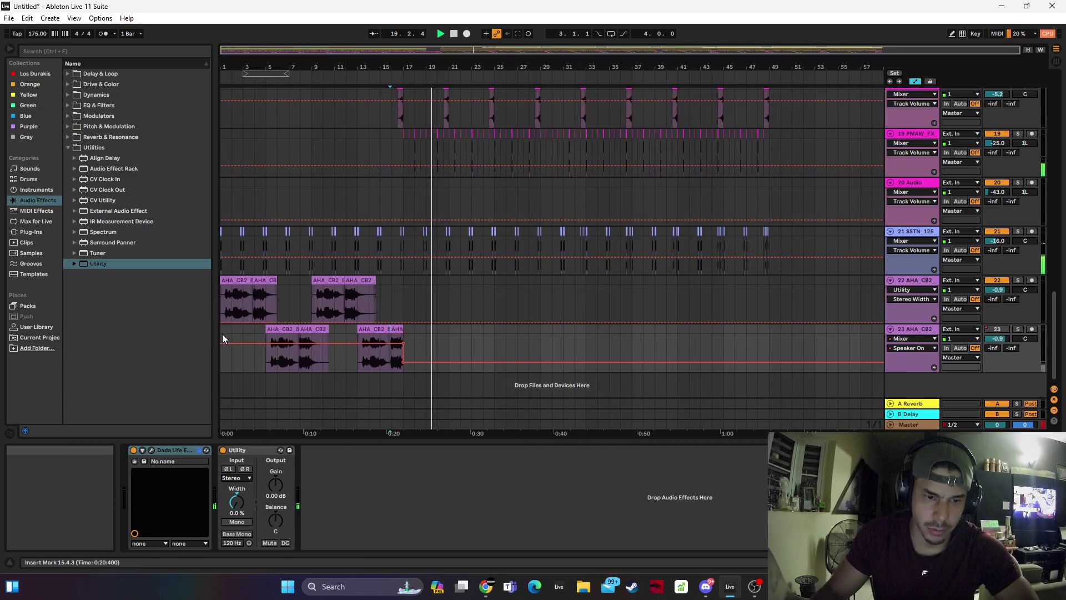
key(space)
click(228, 280)
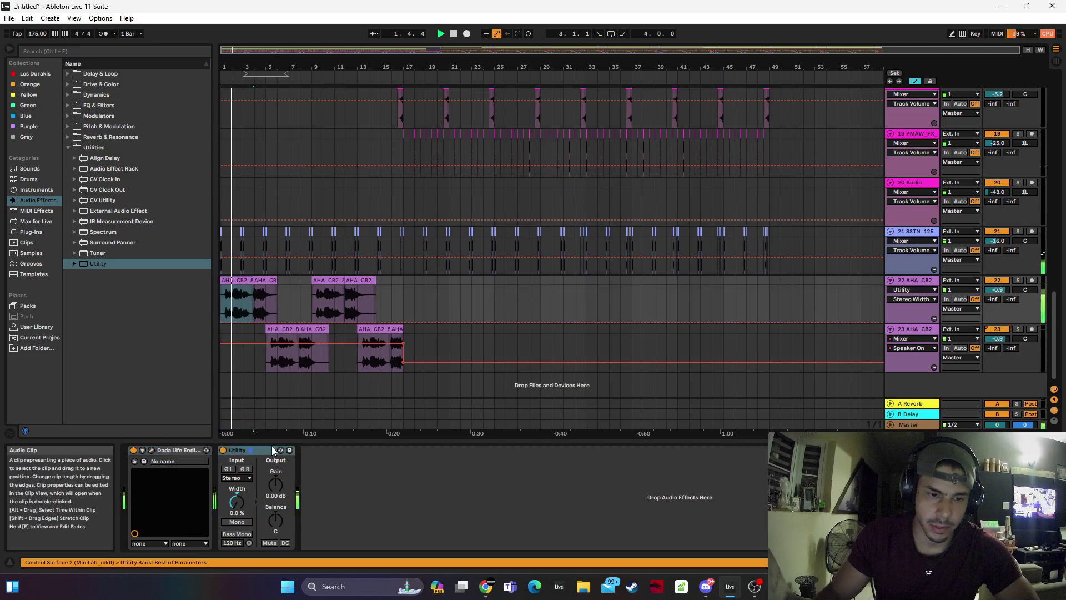
click(151, 450)
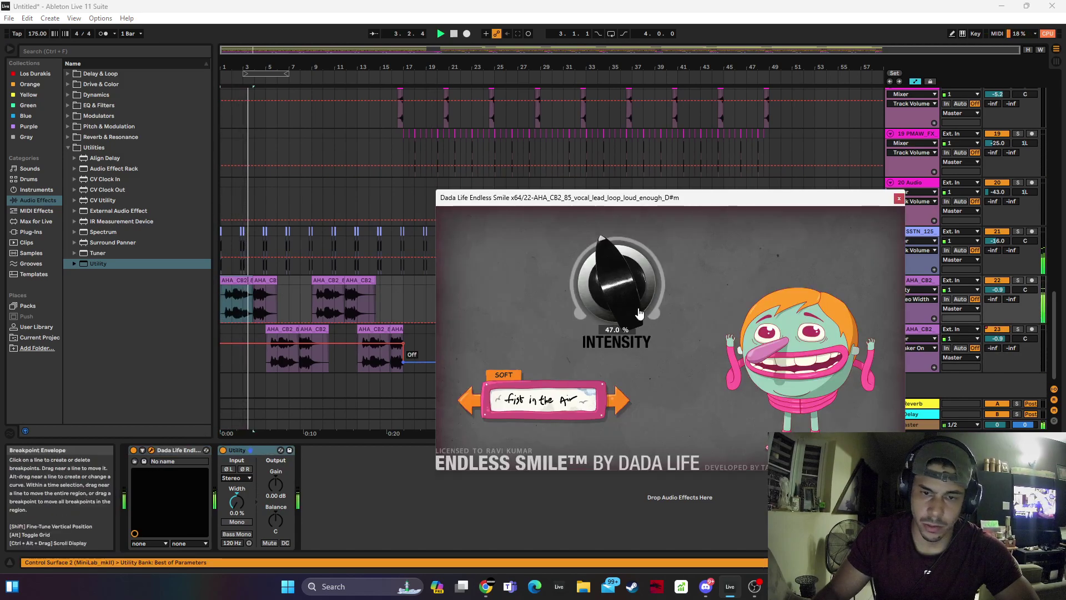
drag(618, 301, 615, 335)
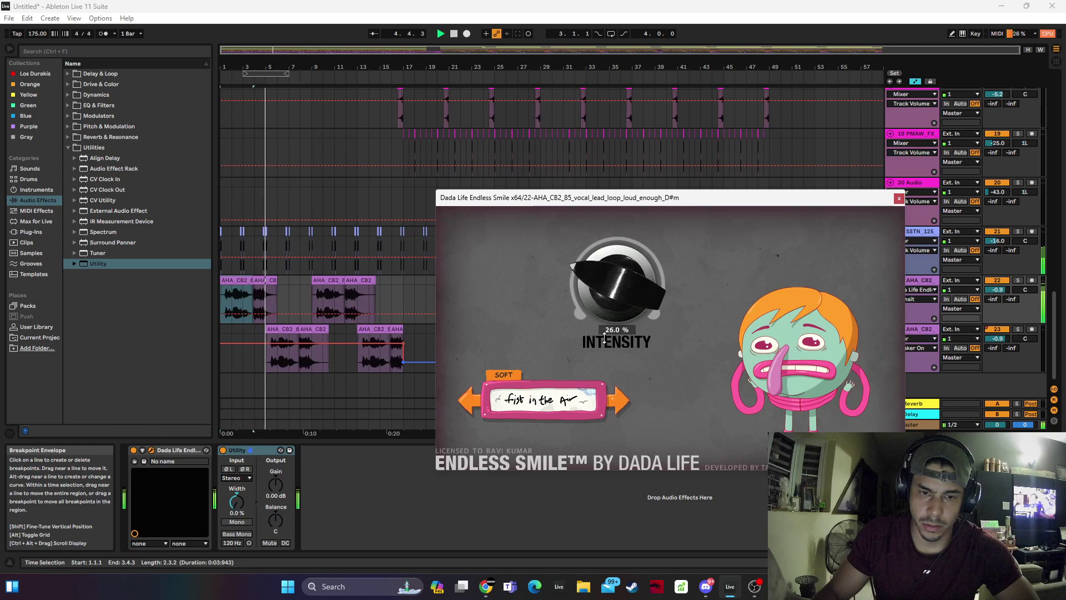
drag(612, 306, 614, 293)
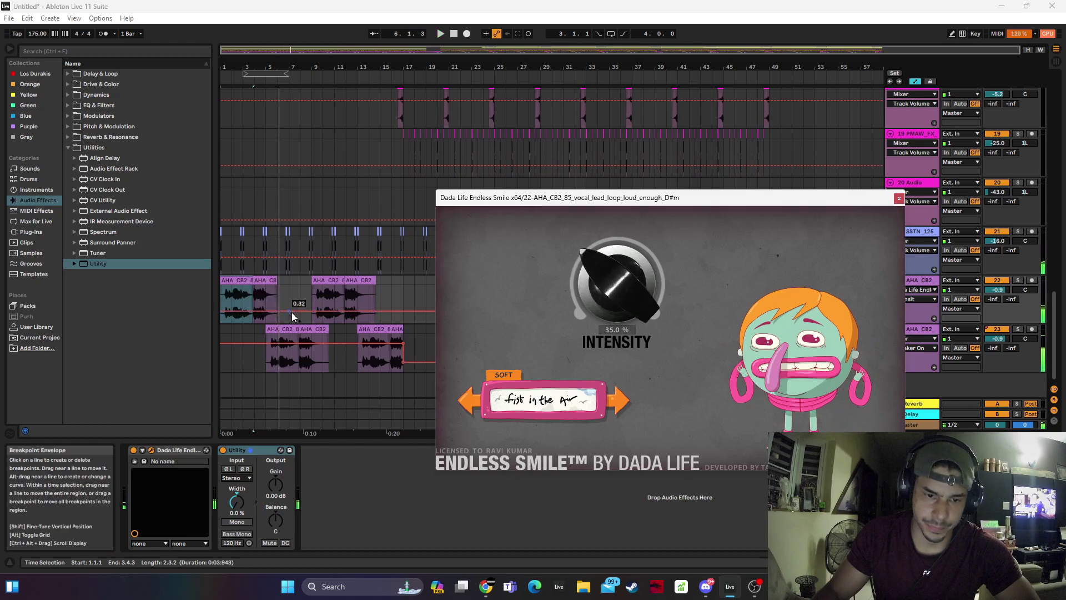
Automate track 22's Endless Smile Intensity as a falling ramp from bar 1 to its minimum at bar 17, play it and close the plug-in
key(space)
drag(293, 311, 292, 286)
drag(380, 314, 404, 322)
click(221, 302)
key(space)
drag(221, 286, 221, 307)
key(space)
key(space)
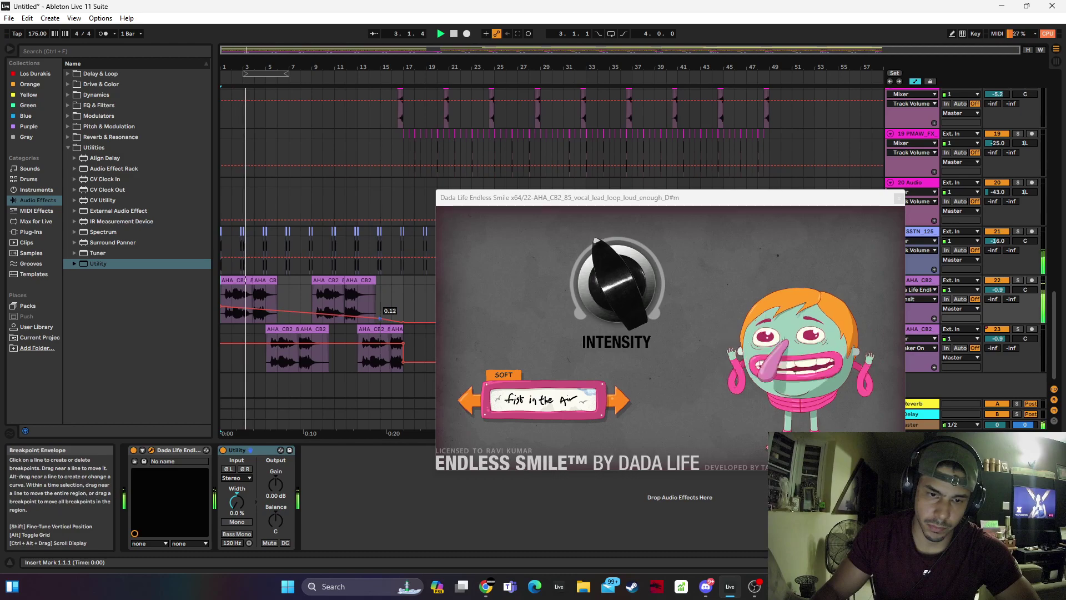
click(900, 202)
Automate track 23's Endless Smile Intensity to fall from about bar 3 to 0.00 near bar 16, and lower track 22's point there to 0.00
drag(300, 350, 267, 353)
click(152, 451)
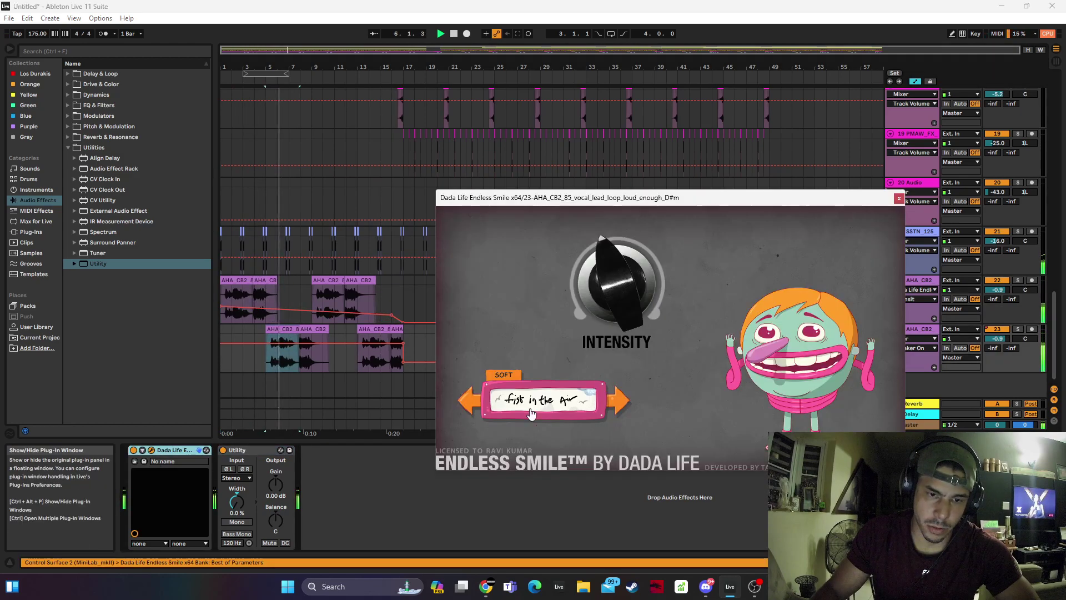
click(242, 356)
drag(430, 355, 391, 371)
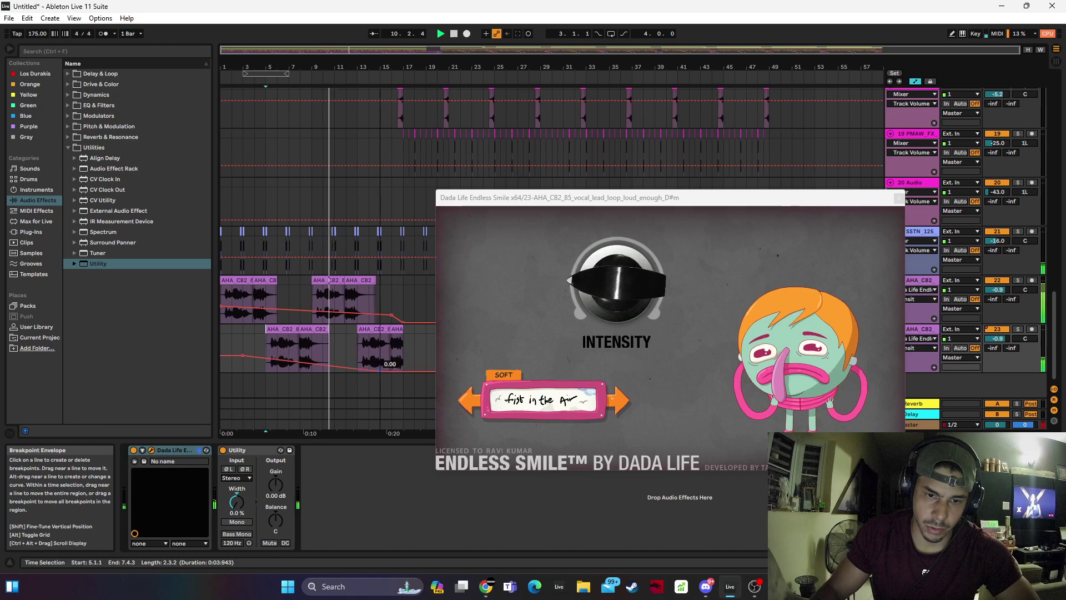
drag(391, 315, 390, 328)
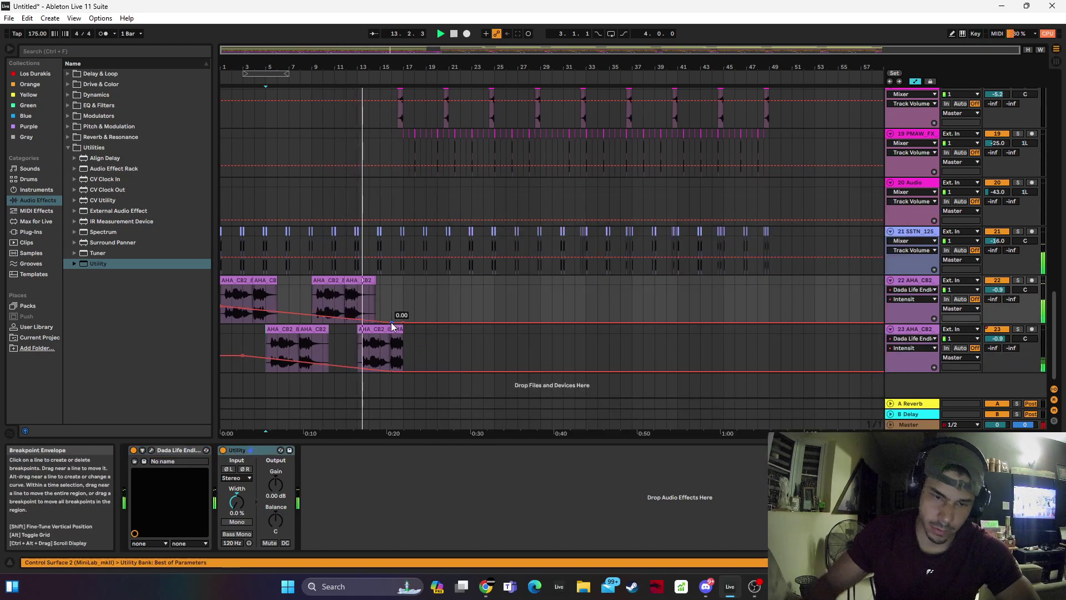
click(376, 327)
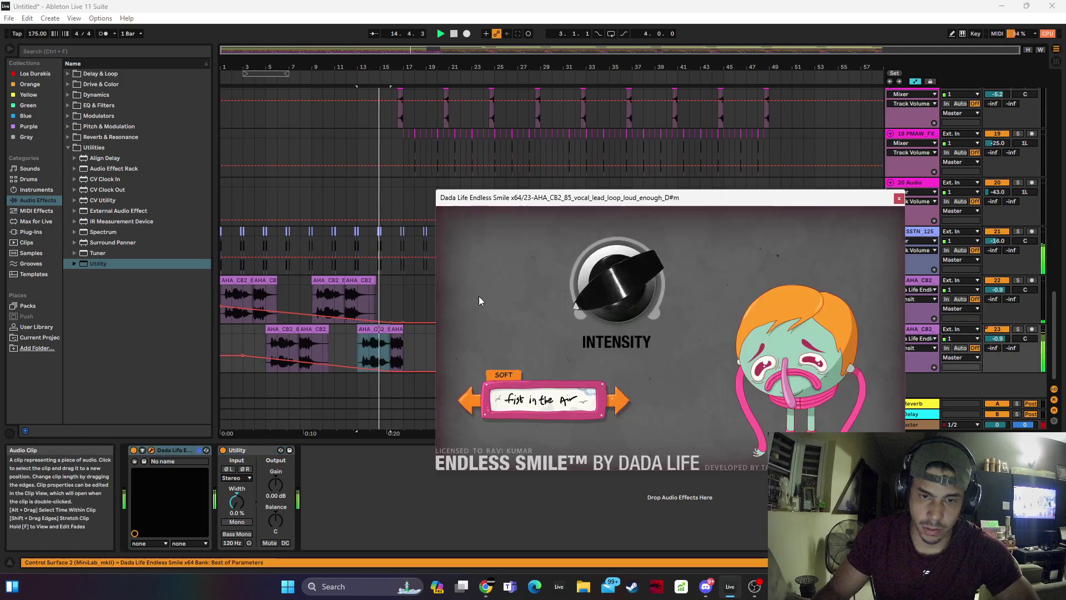
click(899, 198)
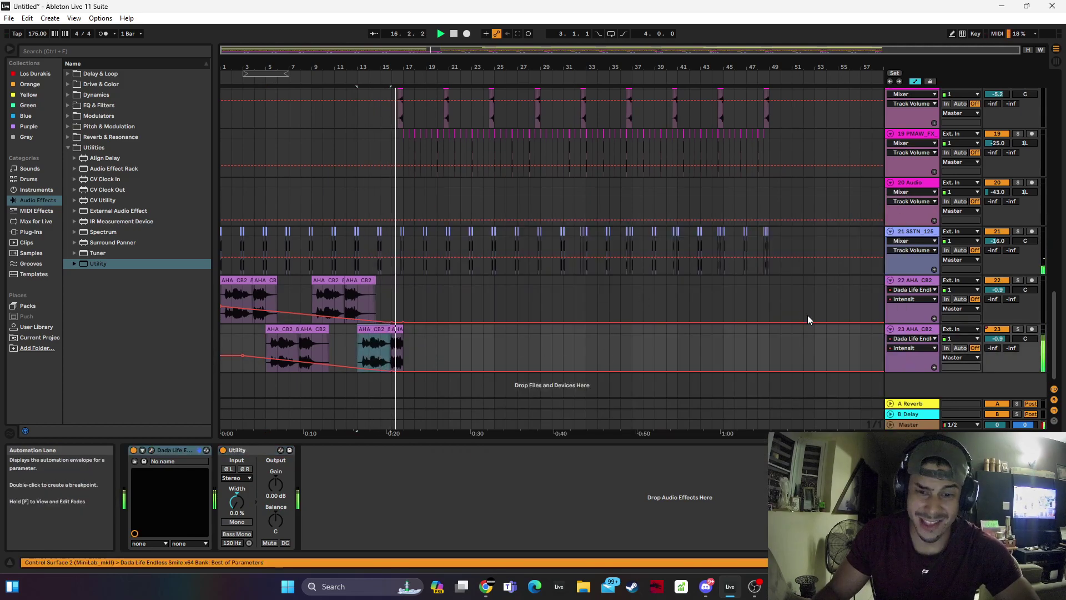
Insert a new audio track below track 23 and set its input to Resampling
right_click(905, 328)
click(933, 424)
key(ctrl+t)
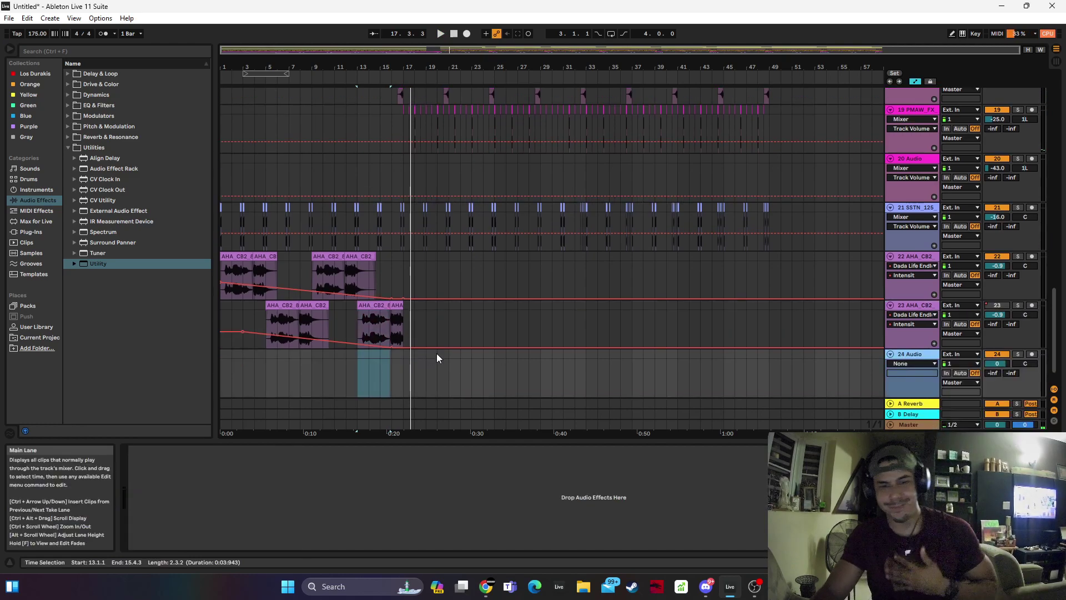
click(951, 354)
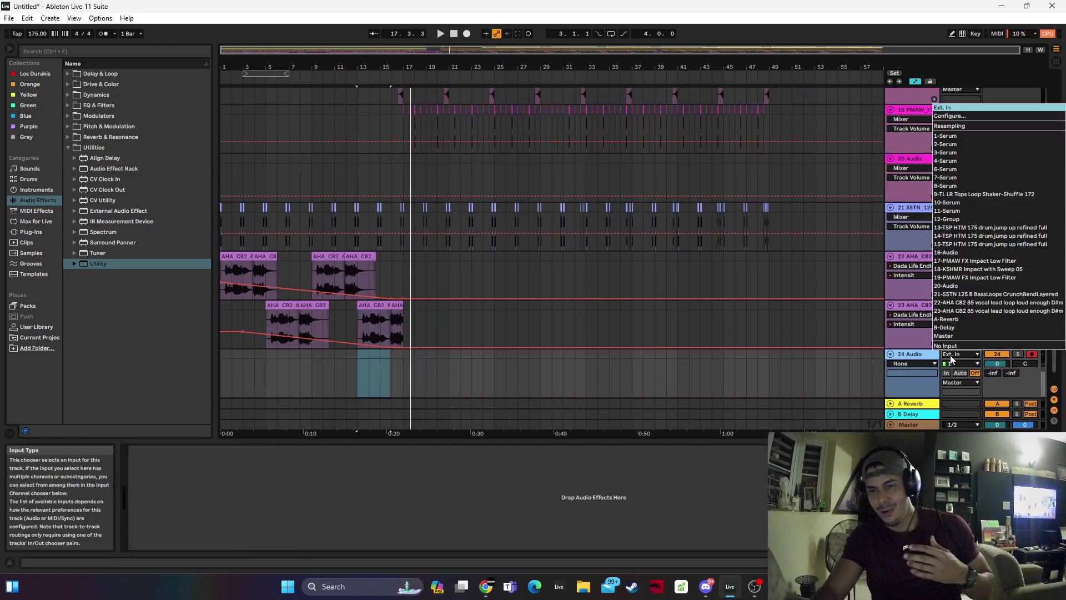
click(983, 126)
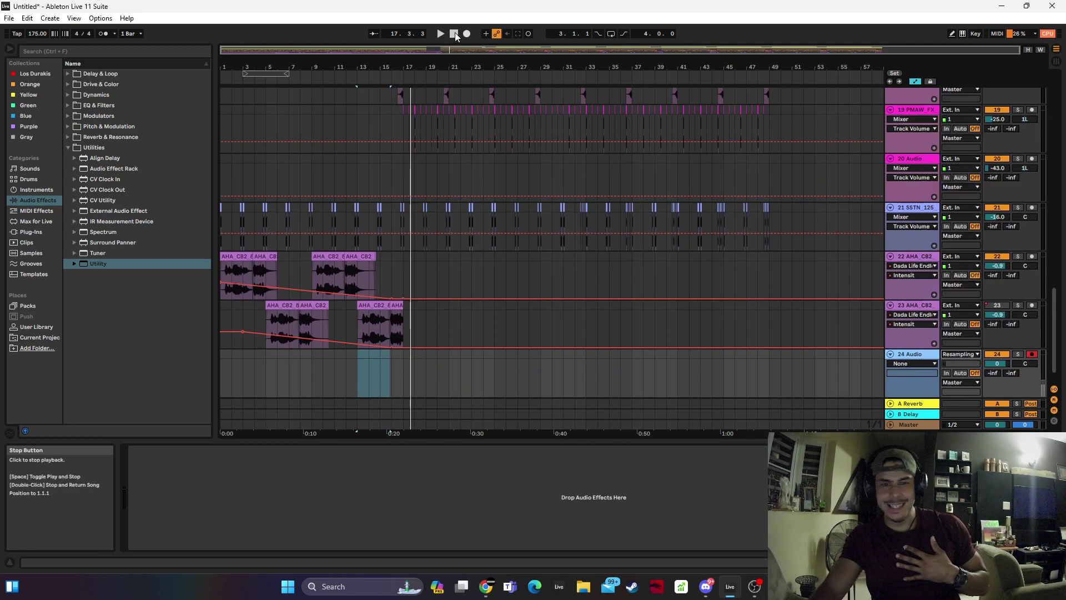
click(454, 33)
click(467, 34)
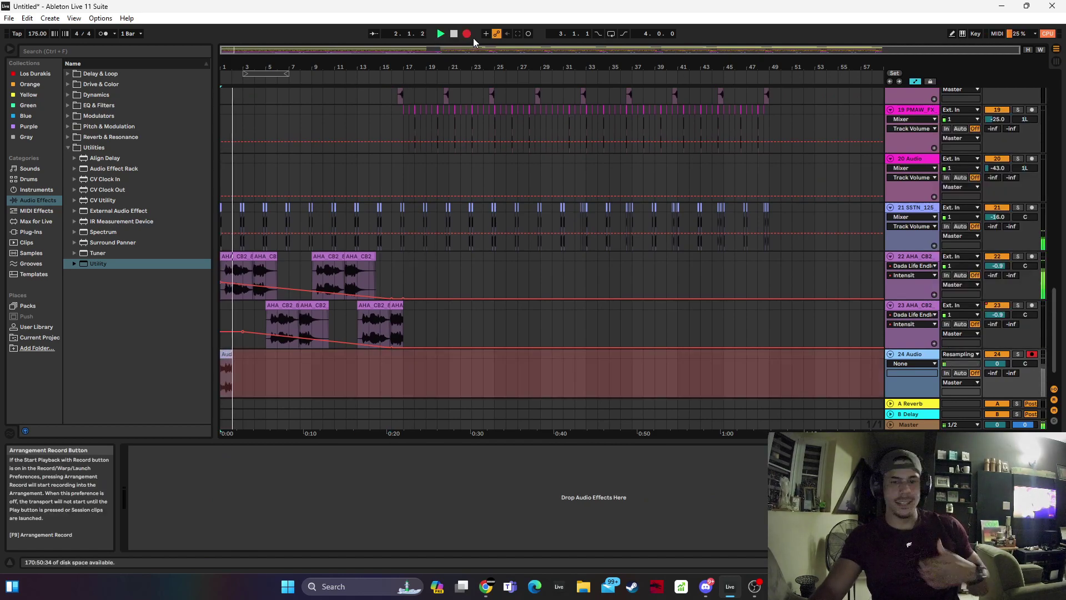
key(space)
Solo tracks 22 and 23, resample them onto track 24 from bar 1, and trim the recording to end at 17.1.1
click(1018, 305)
ctrl+click(1020, 256)
click(467, 34)
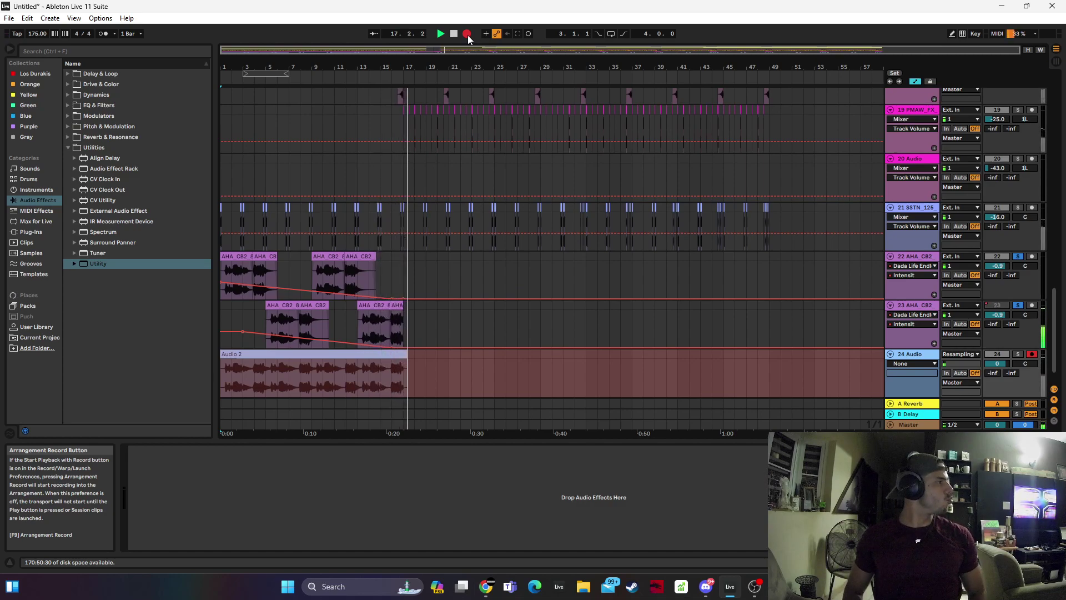
click(467, 35)
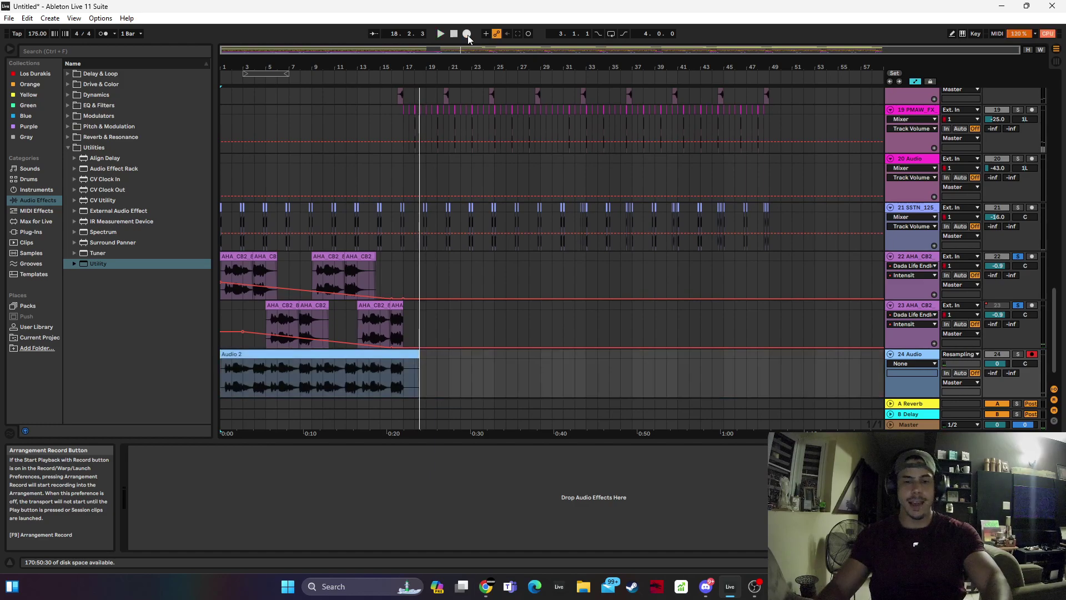
drag(420, 355, 403, 356)
Delete the original vocal tracks 22 and 23, and lower the resampled track's volume to -1.8 dB during playback
click(582, 337)
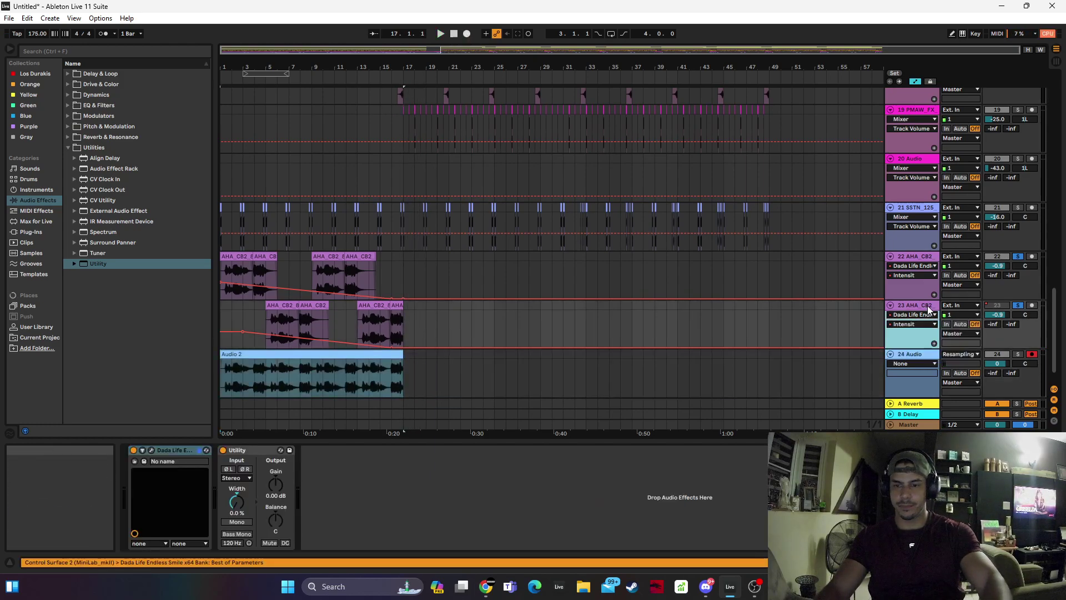
shift+click(919, 255)
key(Delete)
key(space)
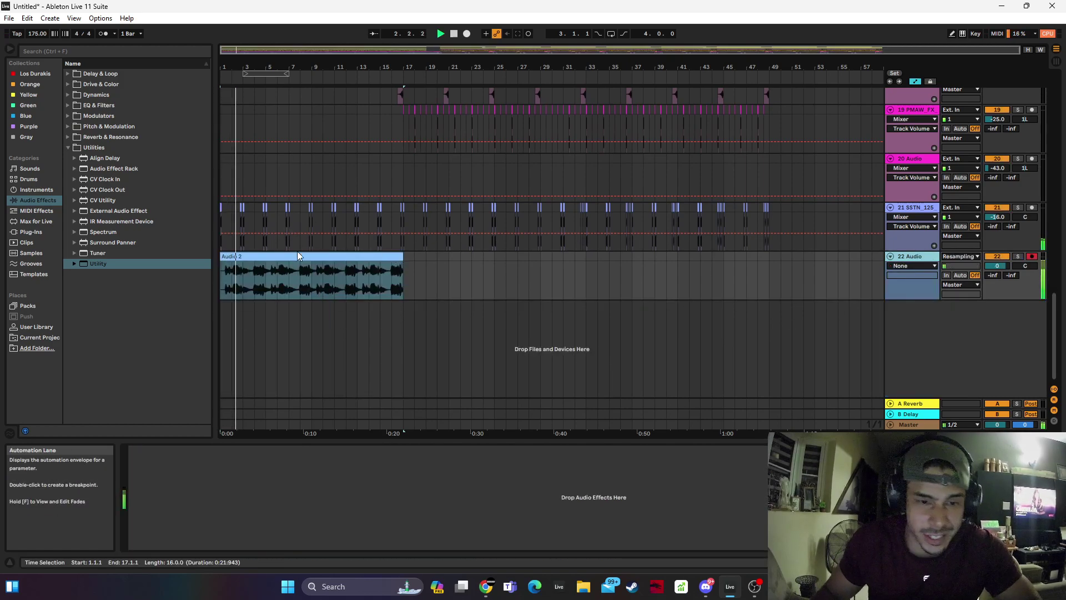
drag(980, 264, 978, 268)
key(Down)
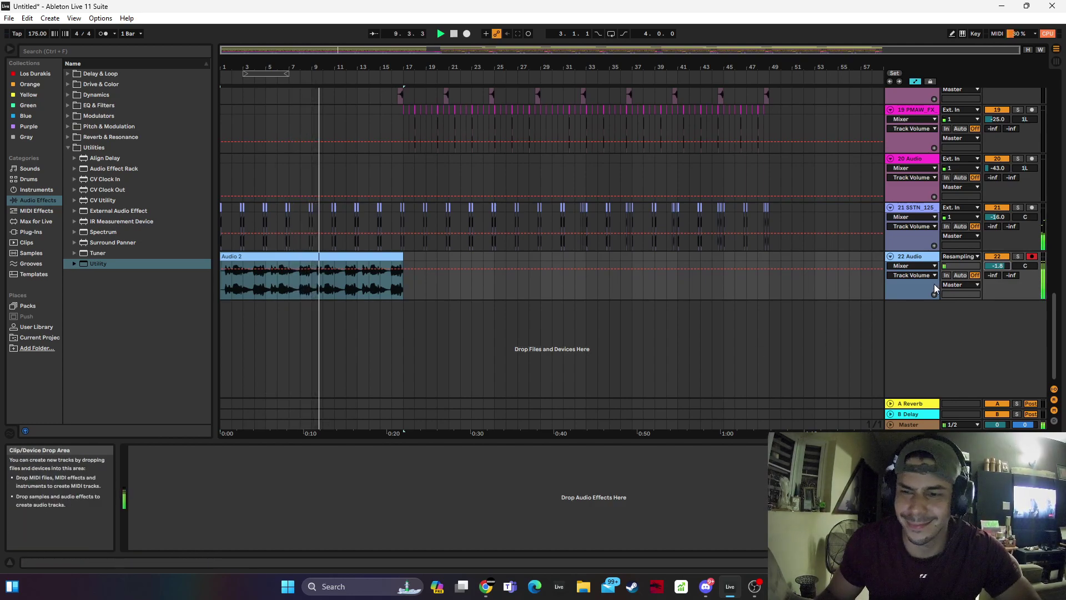
Find Saturator among the Drive & Color effects and add it to the resampled vocal track 22
click(100, 106)
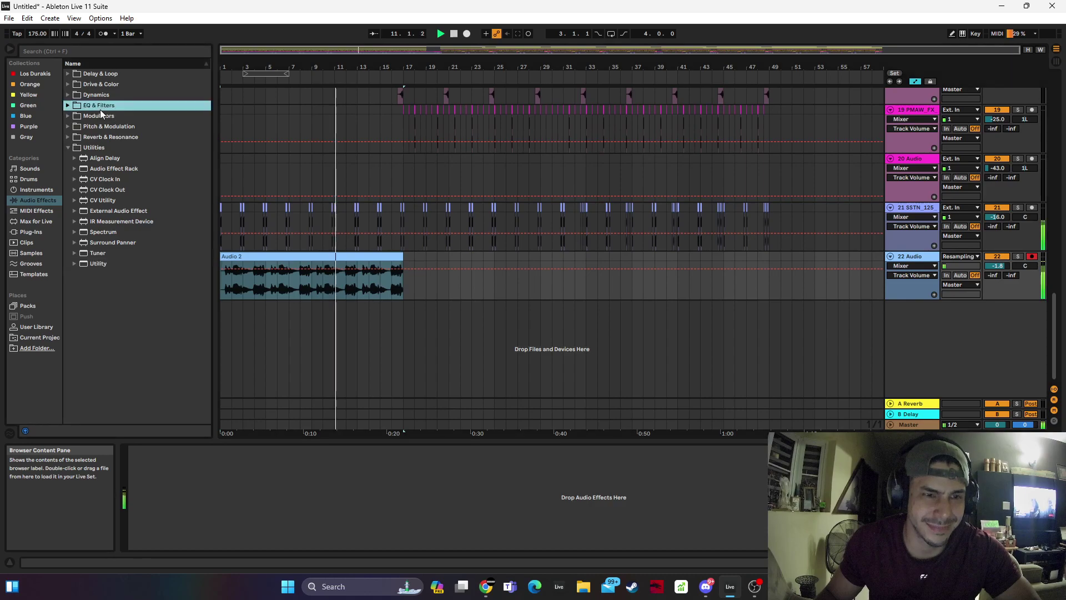
double_click(98, 95)
key(space)
click(94, 85)
drag(111, 179, 195, 506)
click(194, 507)
Set the Saturator's Drive to 16.0 dB and lower track 22's volume to -15.0 dB
drag(141, 474, 141, 460)
drag(998, 266, 998, 288)
key(space)
drag(141, 473, 141, 458)
drag(1007, 266, 1007, 270)
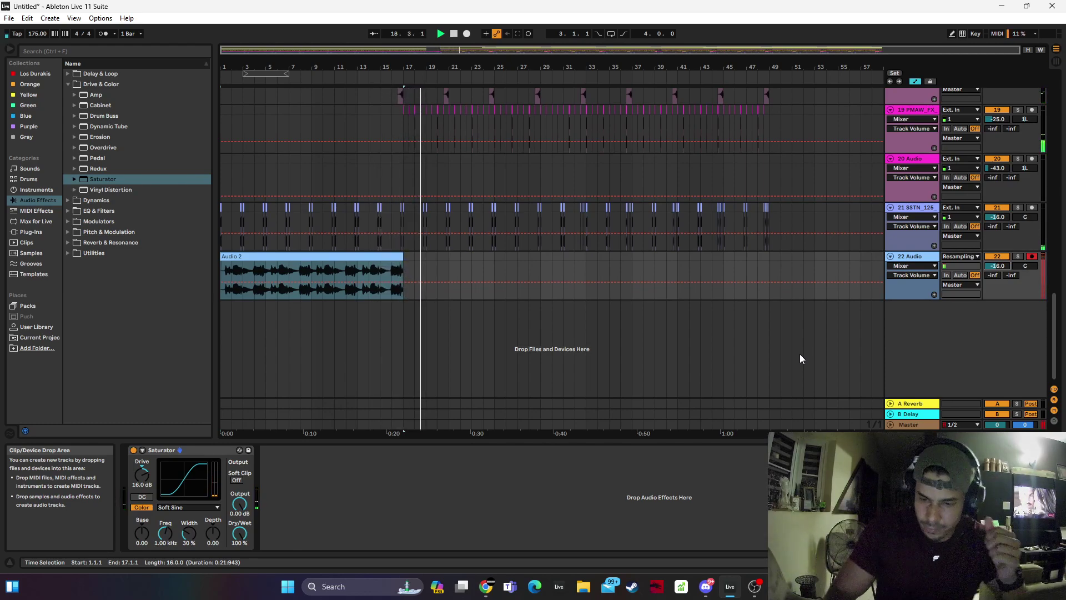
Copy the final one-bar vocal chop before bar 17 to 20.1.1 on track 22
click(391, 272)
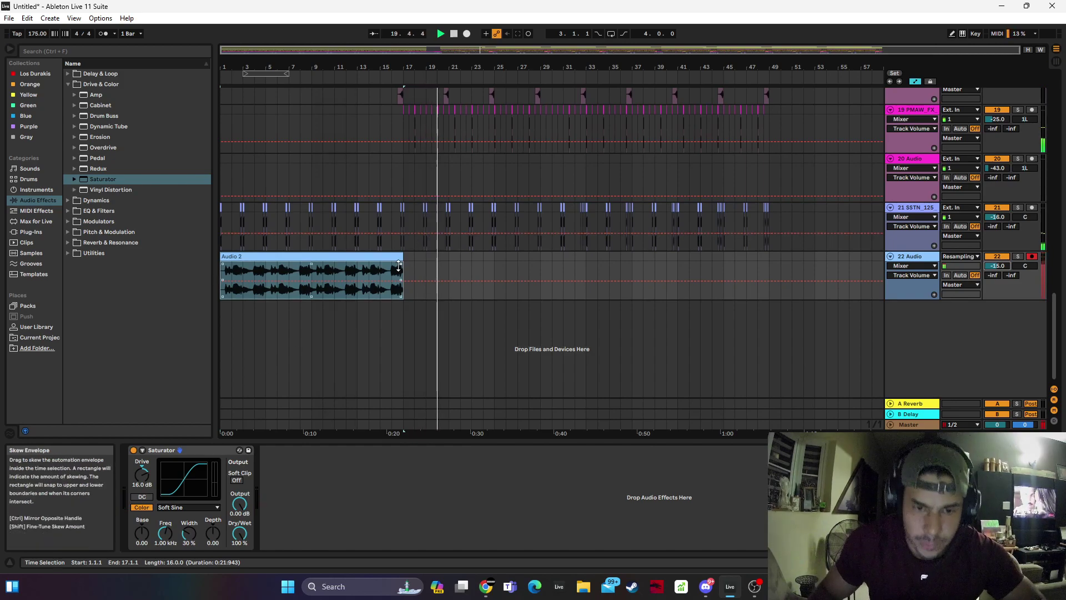
key(space)
click(407, 267)
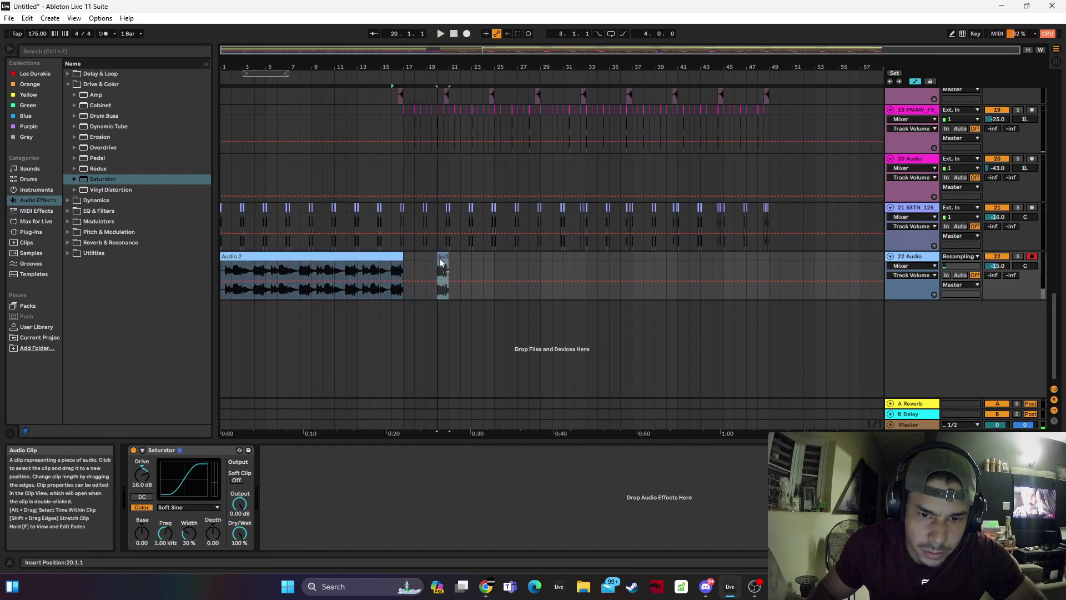
Play from bar 13, disarm track 22 and set its volume to -15.7 dB
click(357, 271)
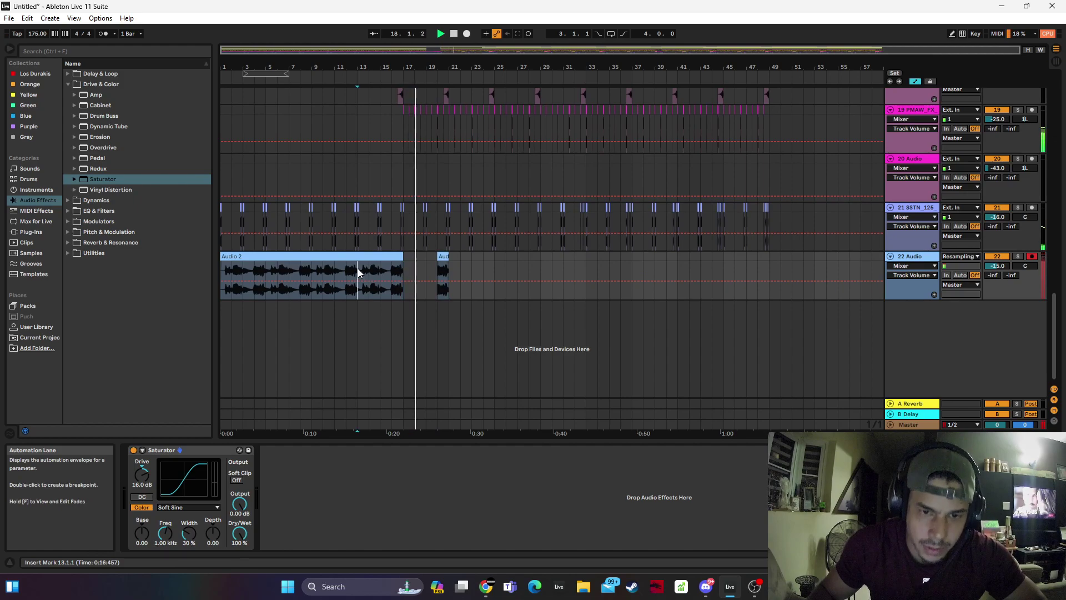
click(1031, 255)
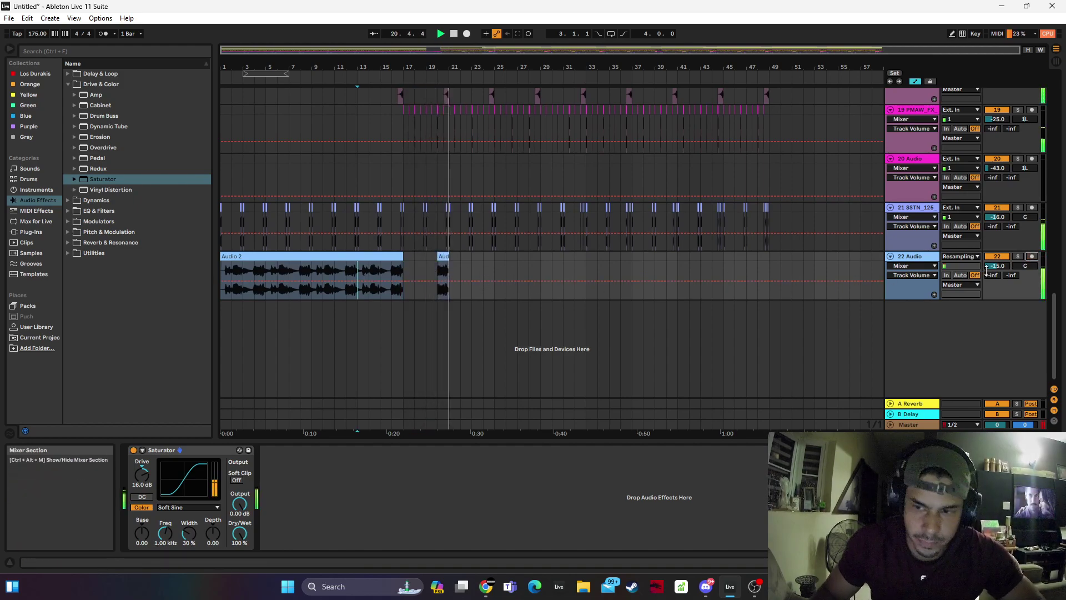
drag(999, 267, 999, 269)
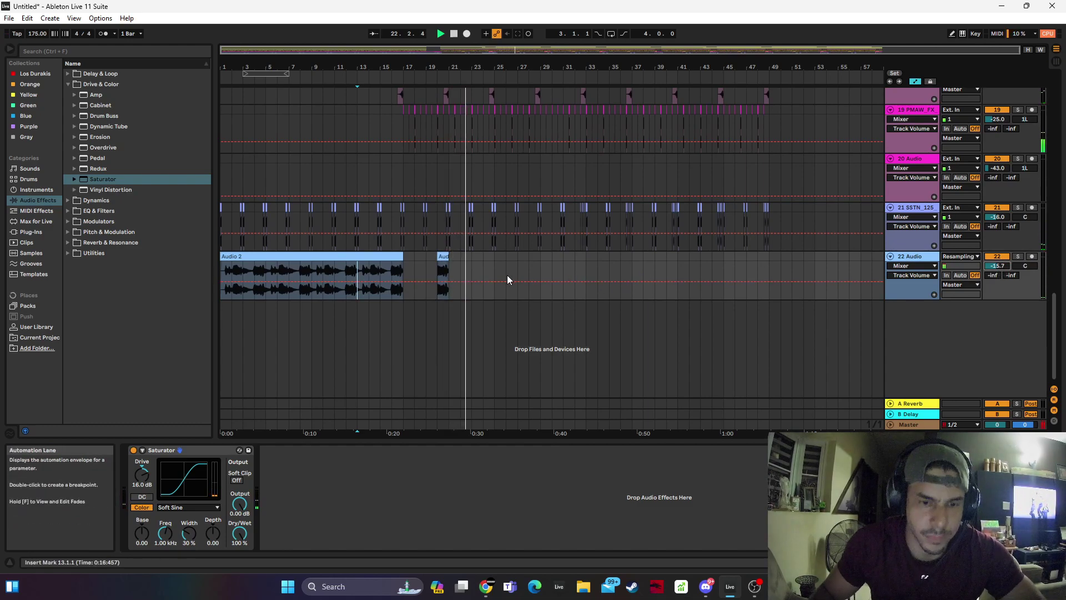
Repeat the vocal chop every four bars up to bar 49, and copy the phrase starting at bar 13 to 33.1.1
drag(452, 258, 404, 259)
key(ctrl+d)
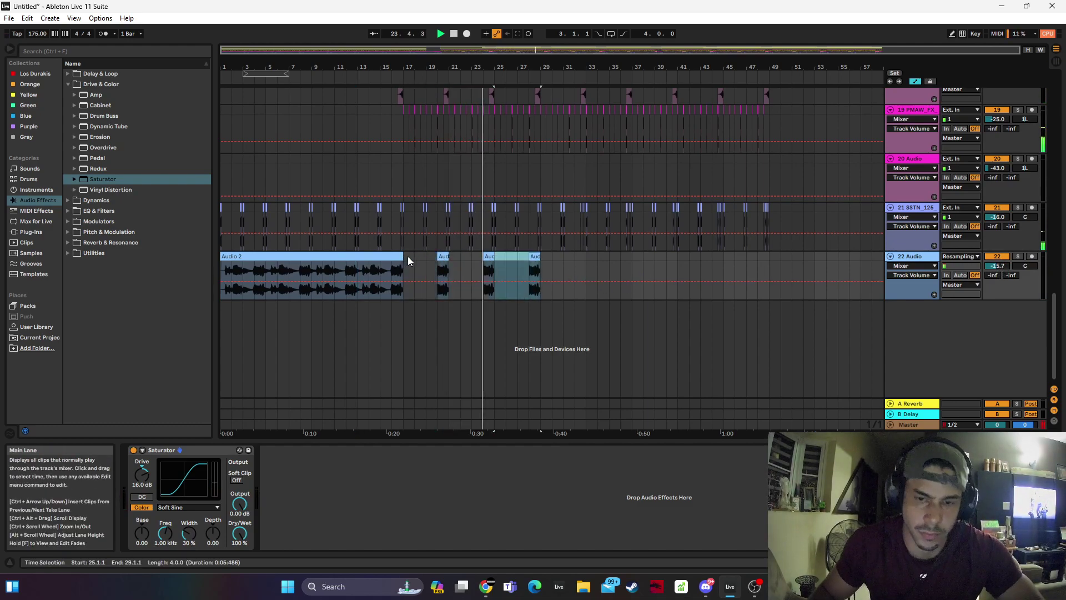
key(ctrl+d)
key(ctrl+d)
key(ctrl+d)
key(ctrl+d)
key(ctrl+d)
key(ctrl+d)
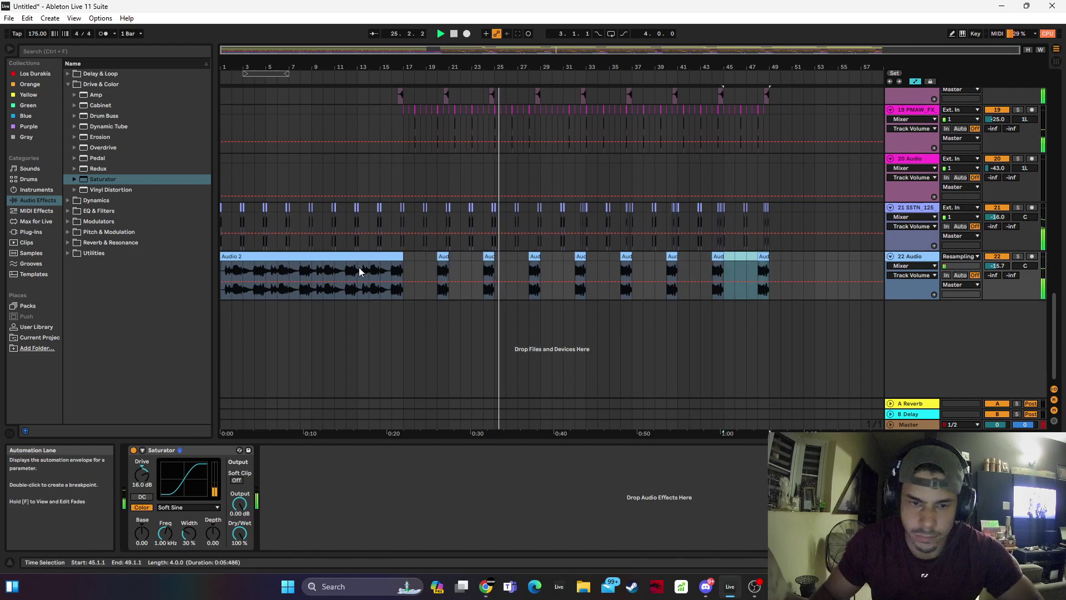
drag(359, 270, 615, 261)
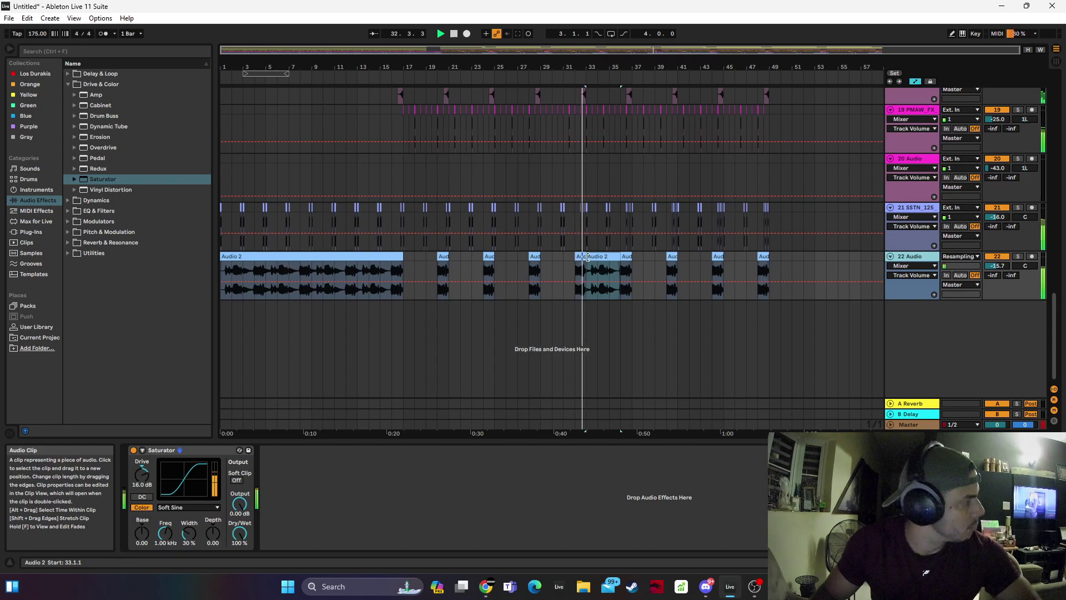
Set the Saturator's Drive to 11.8 dB and track 22's volume to -11.5 dB, and play from bar 13
click(357, 279)
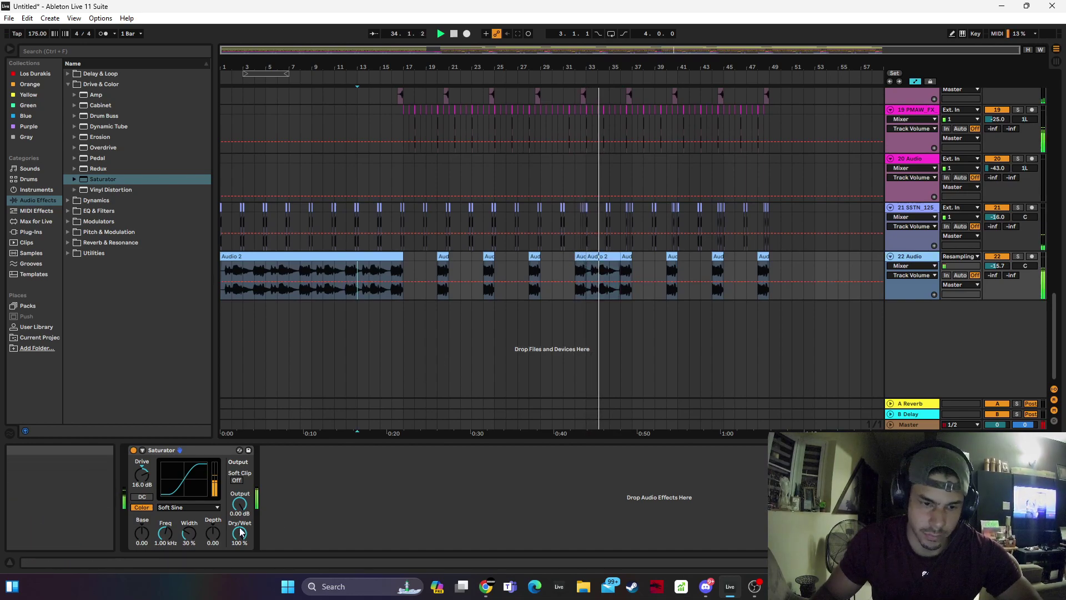
click(142, 488)
key(Delete)
drag(143, 488, 143, 467)
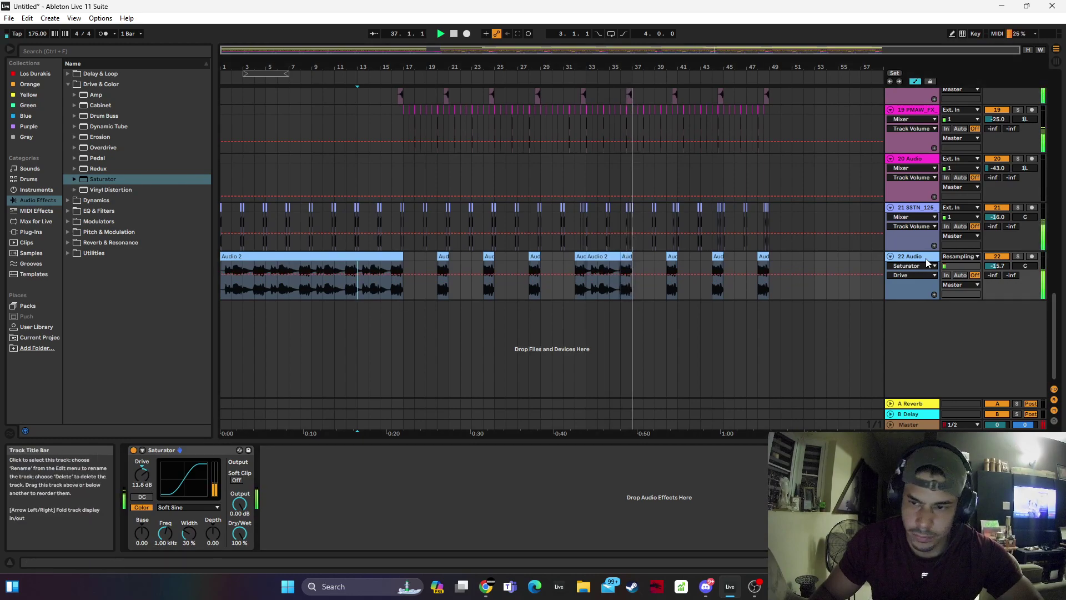
drag(1006, 266, 1006, 262)
key(space)
key(space)
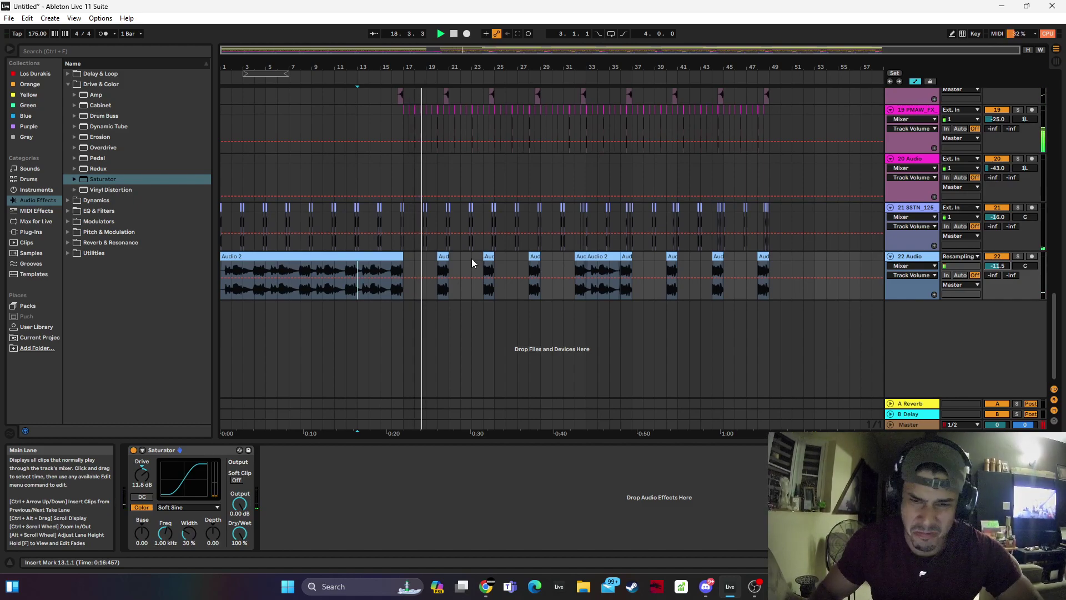
Duplicate track 22, keeping only the vocal clip before bar 17 on track 22 and only the chops after it on track 23
click(426, 259)
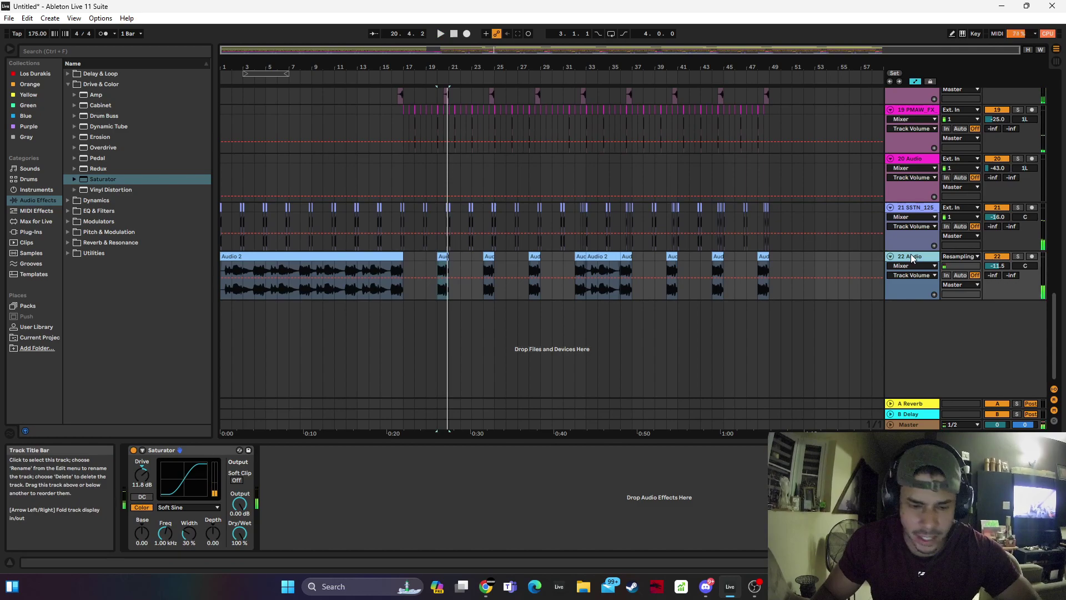
key(ctrl+d)
drag(431, 254, 837, 285)
key(Delete)
drag(414, 307, 78, 319)
key(Delete)
click(405, 305)
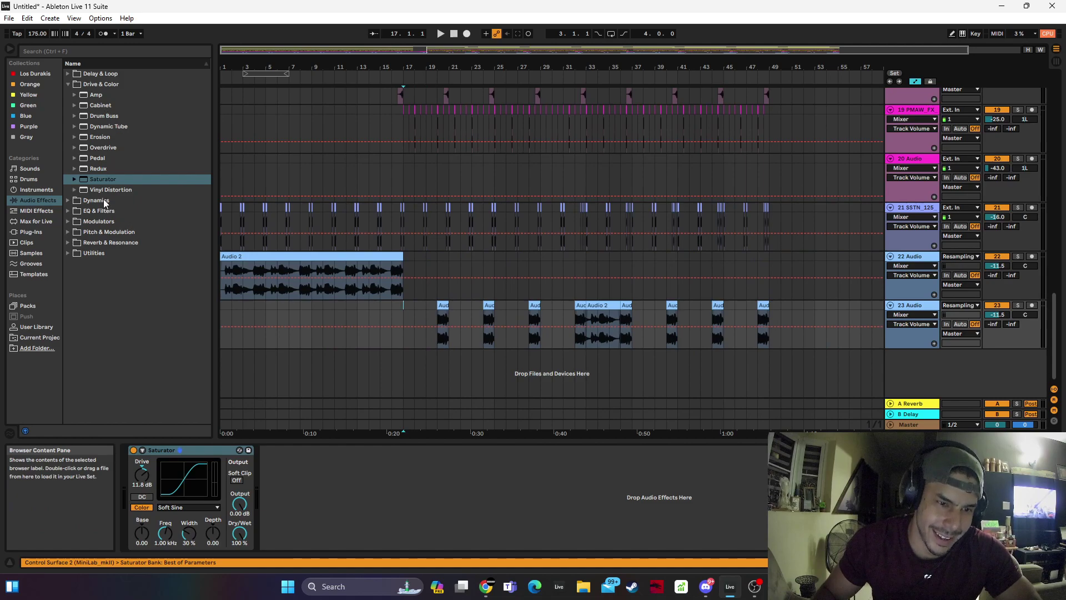
Add an Auto Filter after the Saturator on track 23, make it band-pass, and set its frequency to 682 Hz and resonance to 57%
click(100, 211)
drag(102, 116, 403, 476)
key(space)
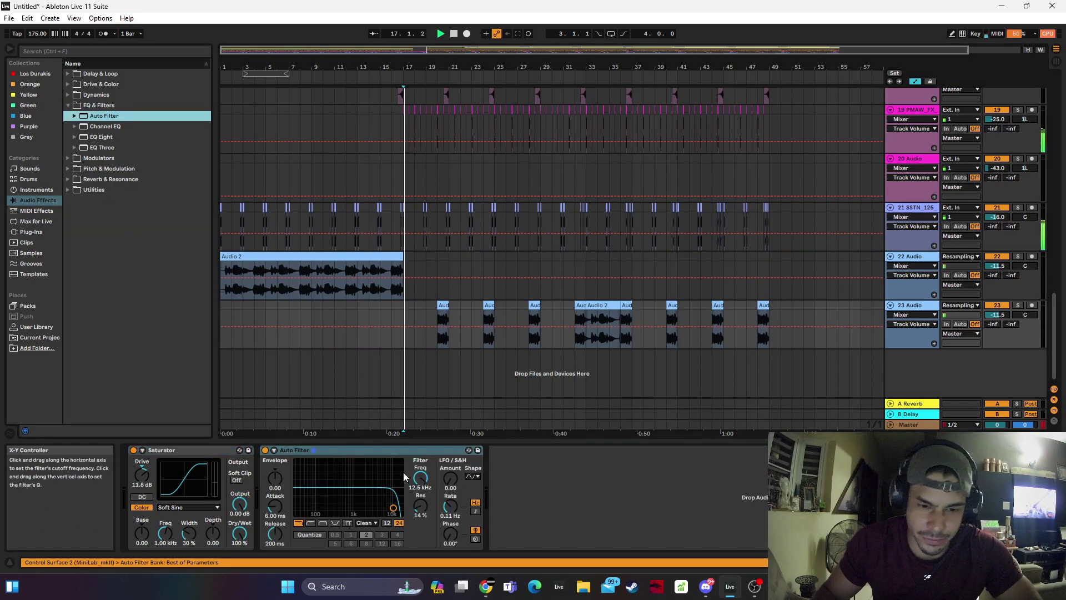
click(323, 523)
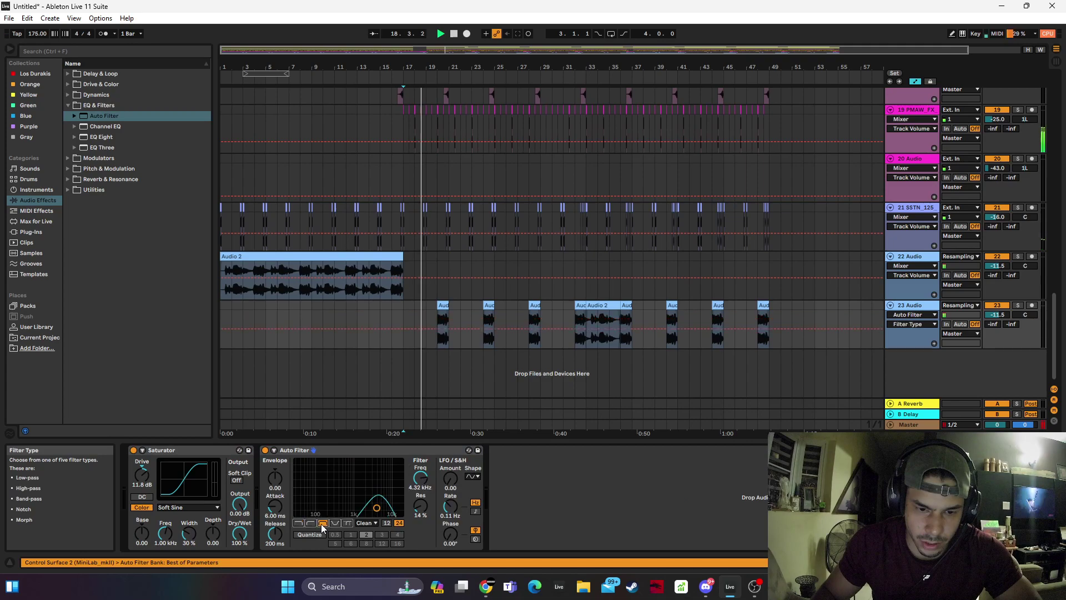
drag(377, 508, 350, 498)
key(space)
key(space)
mouse_move(421, 478)
mouse_down()
mouse_move(420, 468)
mouse_move(420, 508)
mouse_move(418, 480)
mouse_up()
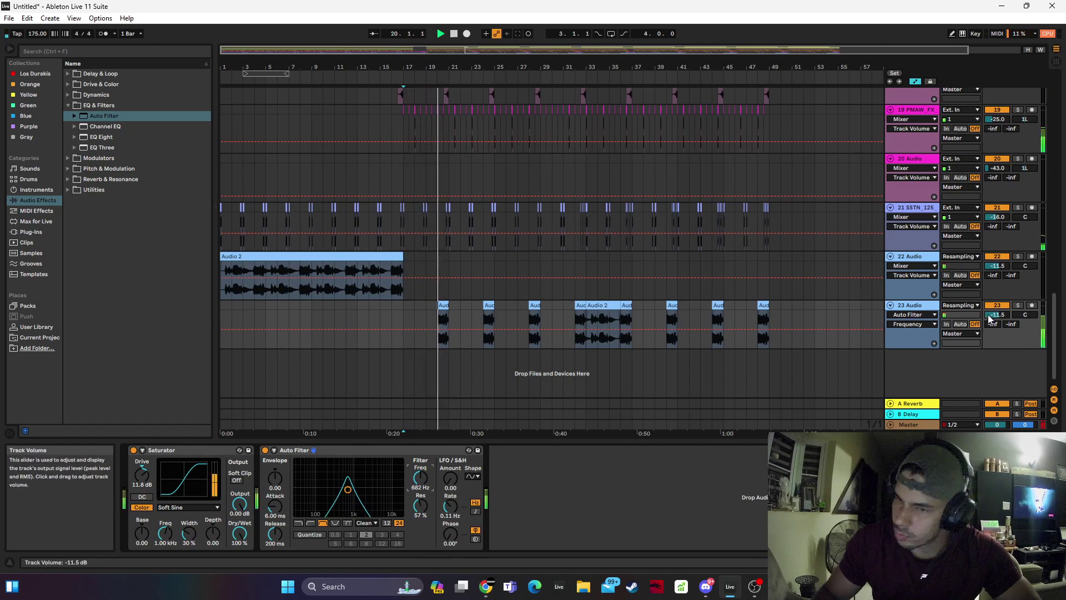
Audition the chop at bar 20 and retune the Auto Filter to 1.16 kHz with 32% resonance
key(space)
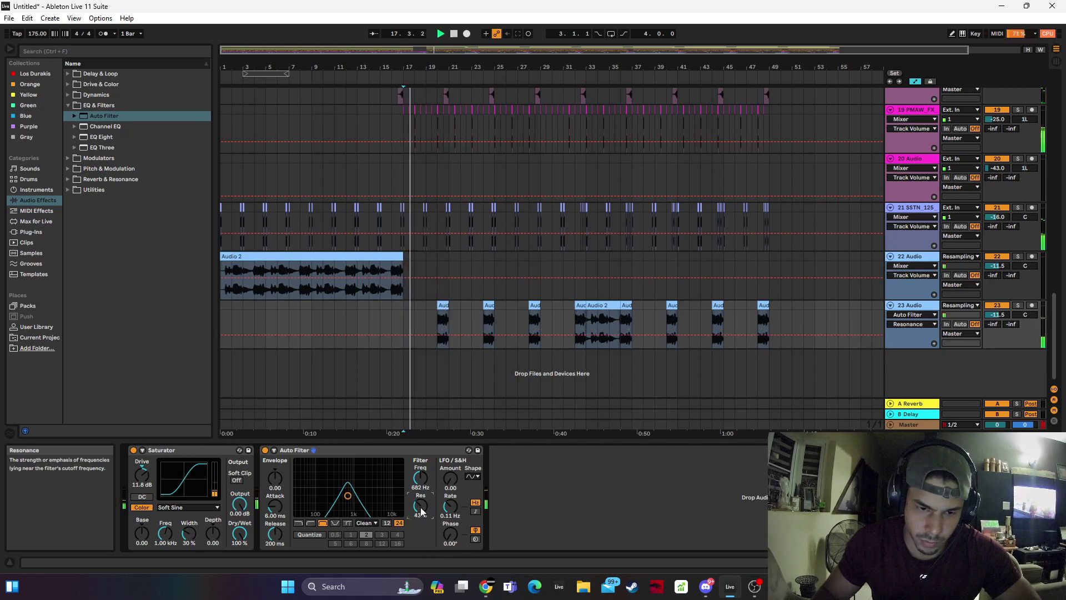
drag(348, 495, 335, 489)
key(space)
key(space)
click(445, 306)
key(space)
key(space)
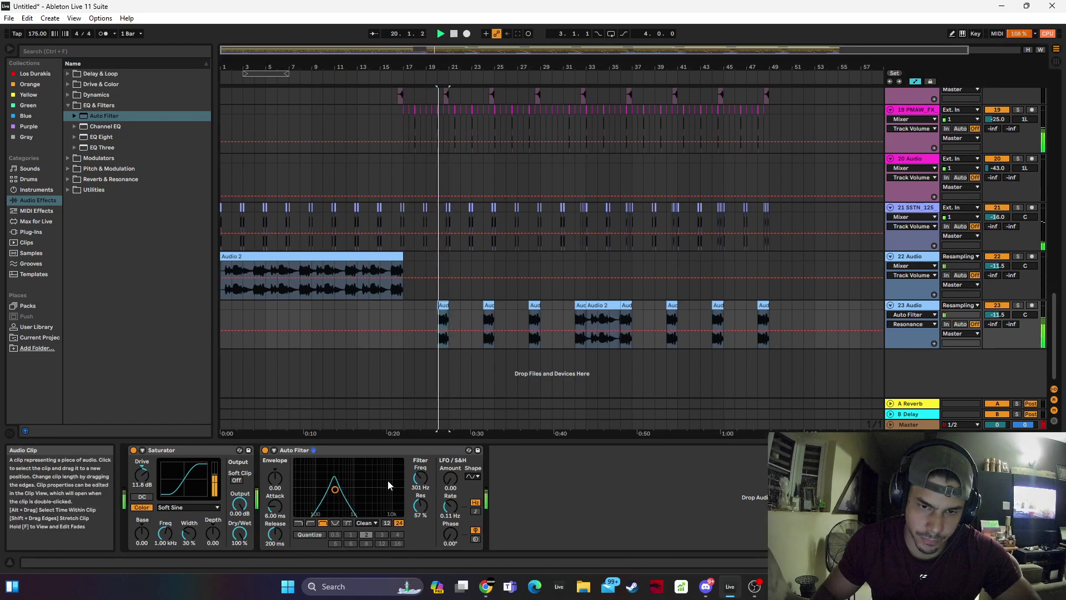
drag(346, 492, 353, 498)
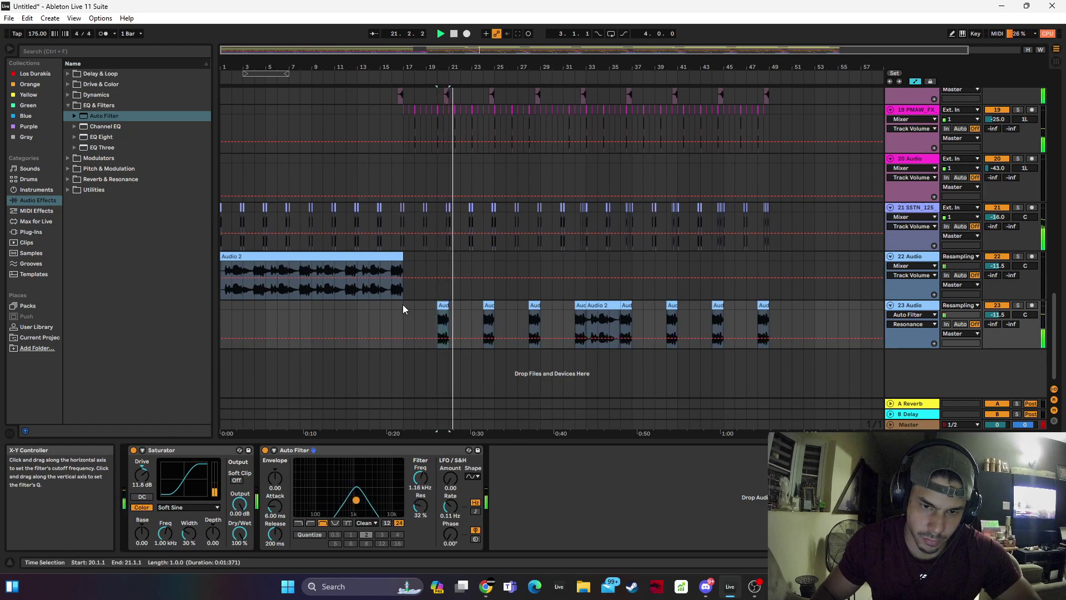
Play across the drop, setting track 22's volume to -12.5 dB and track 23's to -13.5 dB with its pan at 5L
click(369, 324)
drag(1005, 315, 1007, 320)
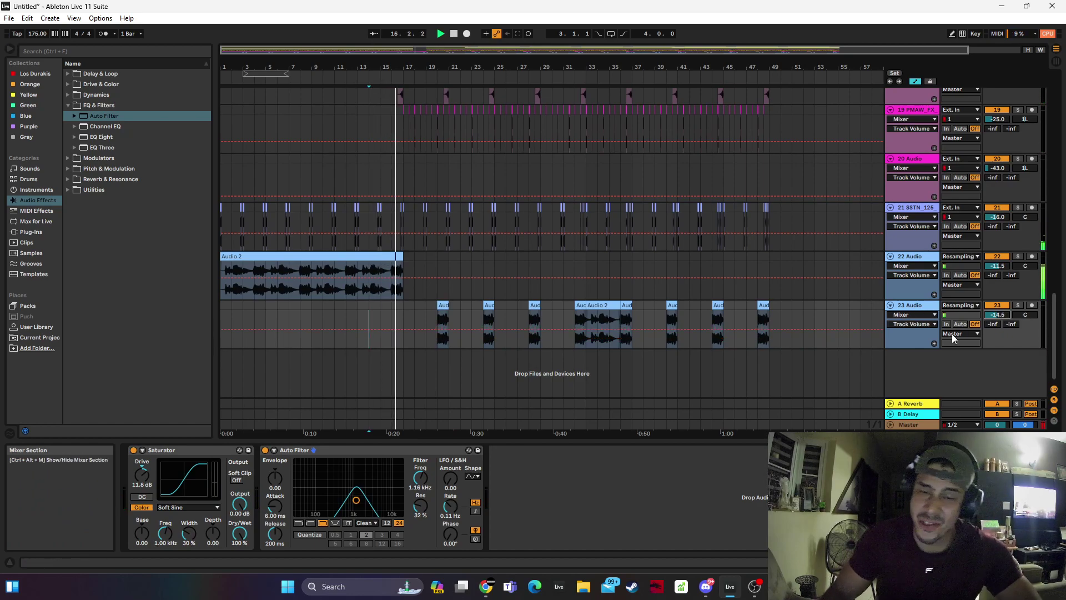
drag(997, 266, 1004, 265)
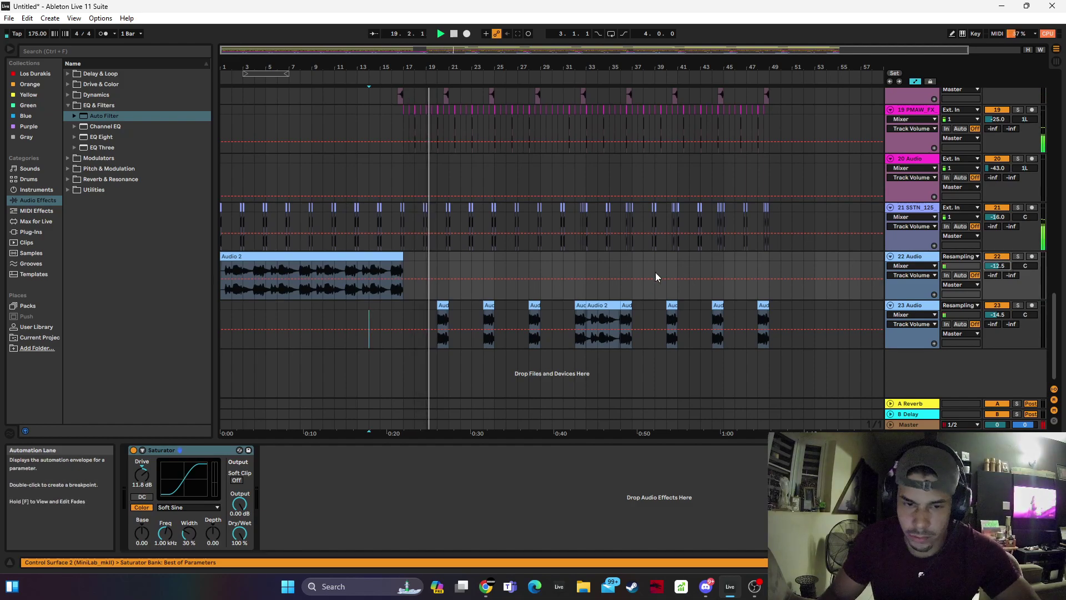
click(403, 305)
mouse_move(989, 314)
mouse_down()
mouse_move(1024, 318)
mouse_move(1010, 315)
mouse_up()
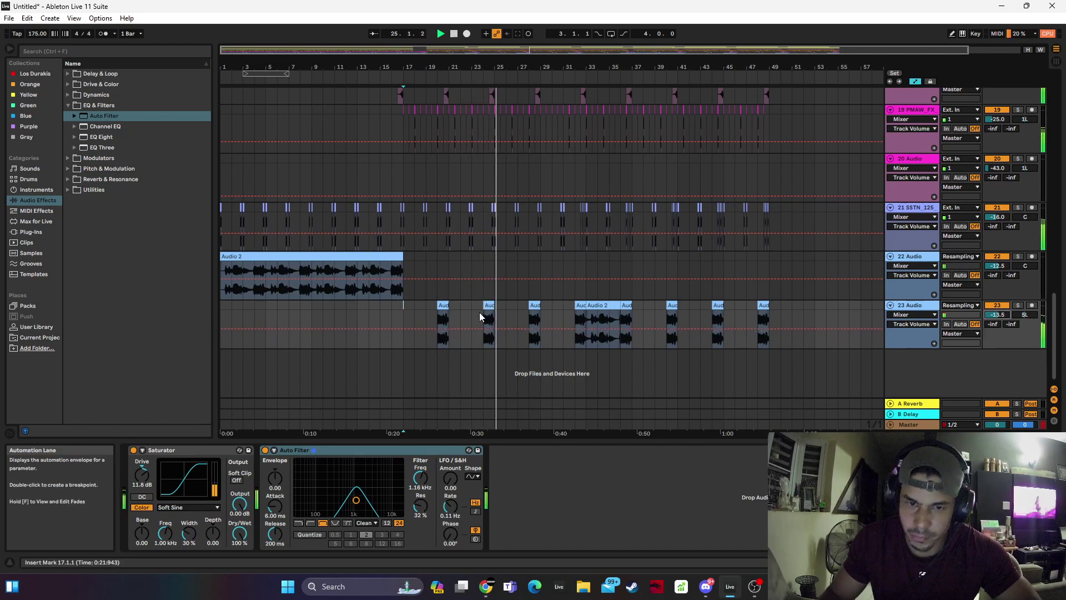
Play from bar 32 and delete the vocal phrase between bars 33 and 36 on track 23
click(552, 314)
click(573, 311)
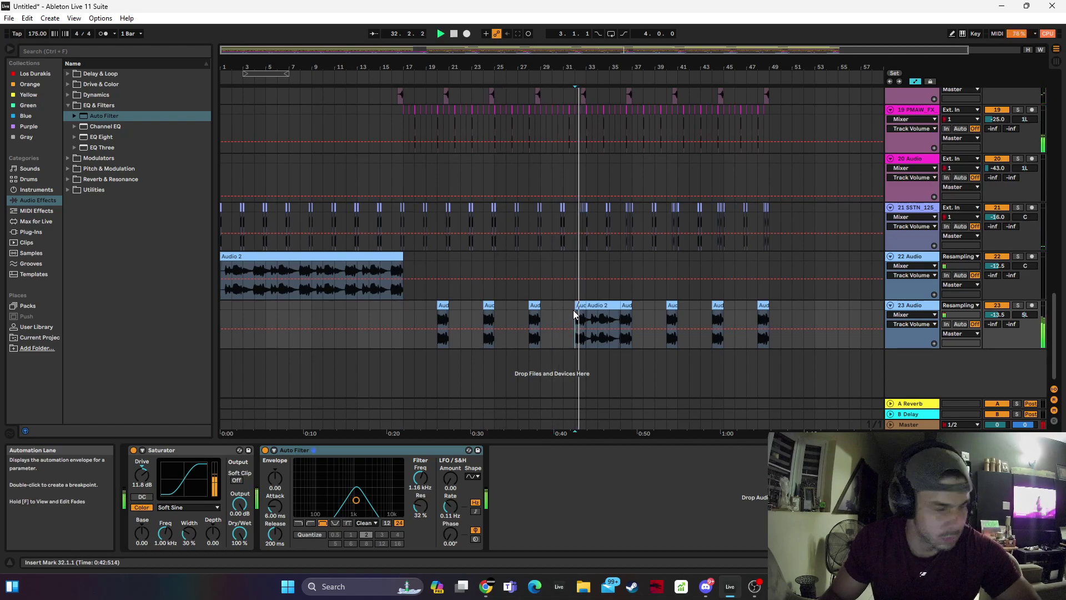
click(606, 306)
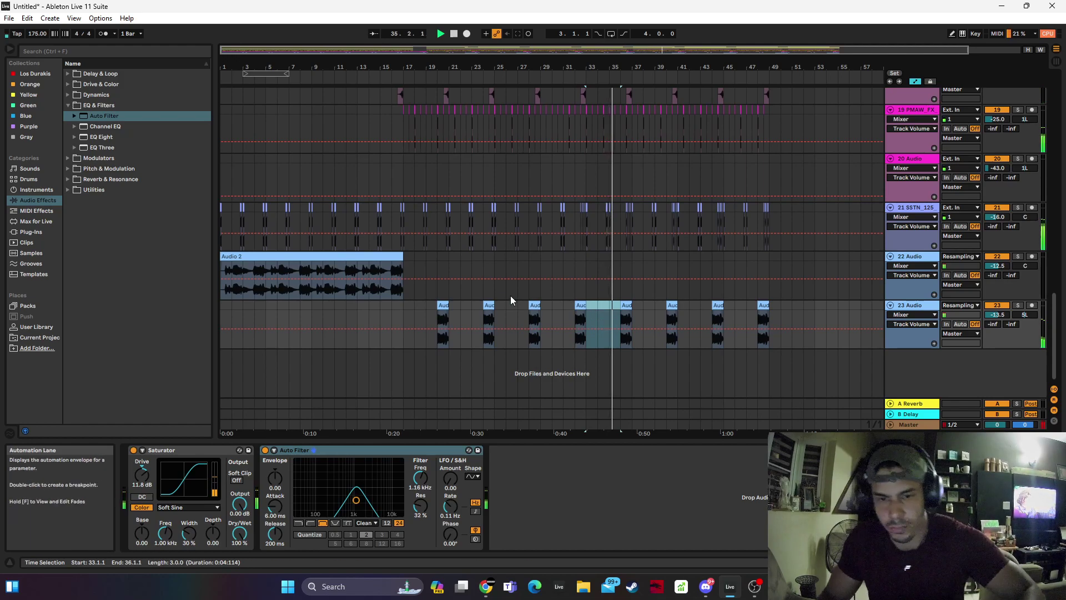
Set track 23's volume to -18.2 dB while comparing the chops with the intro vocal around the drop
click(391, 325)
click(998, 315)
drag(997, 314, 998, 325)
click(369, 277)
key(space)
Add the Dada Life Endless Smile plug-in after the Auto Filter on track 23 and set its intensity to 56%
click(414, 314)
double_click(104, 116)
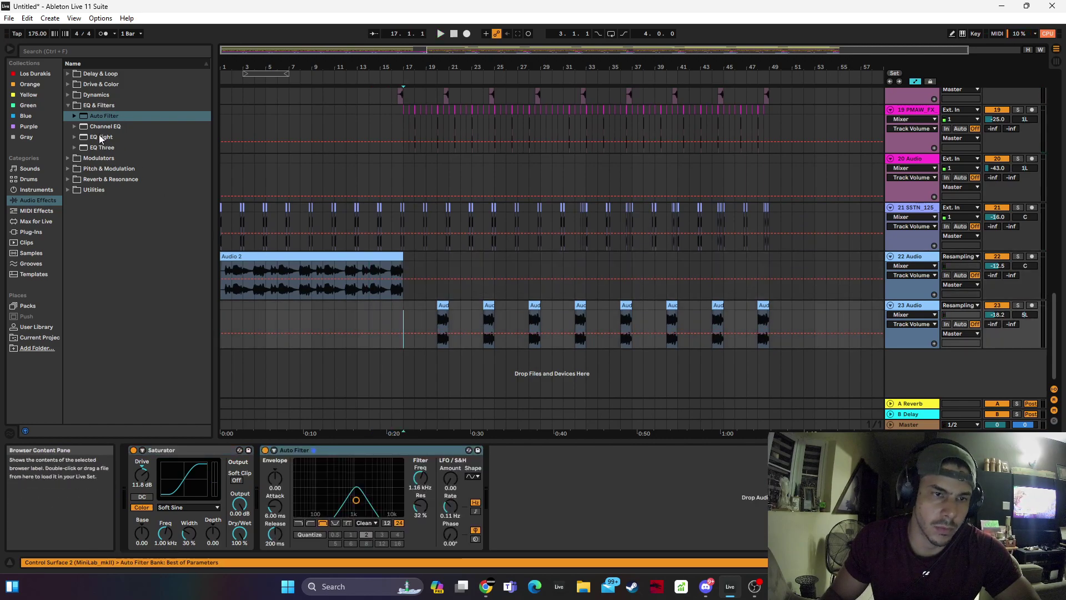
click(31, 232)
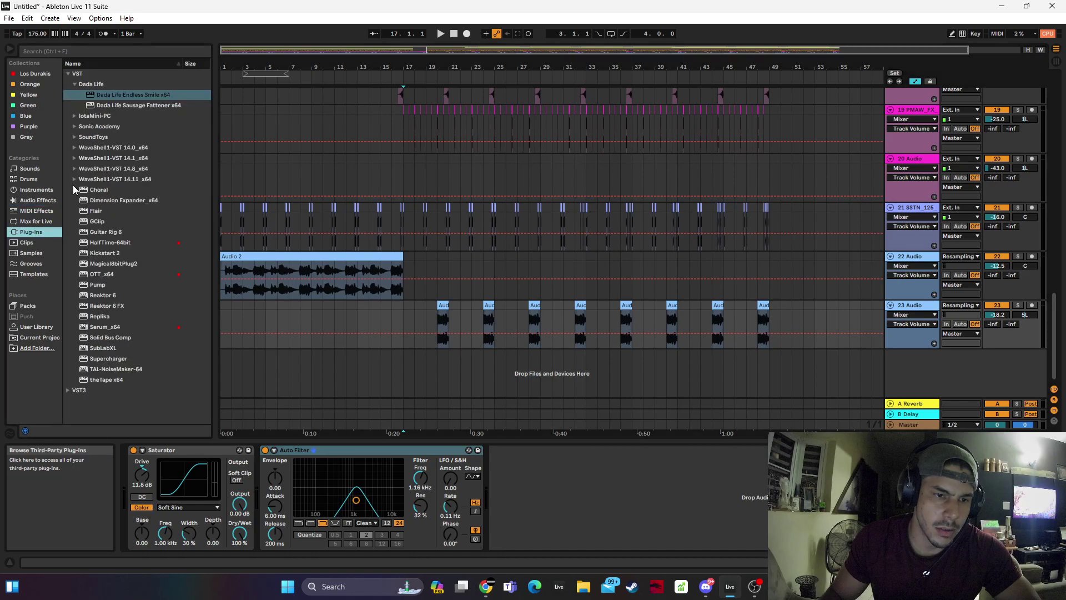
drag(105, 97, 553, 462)
key(space)
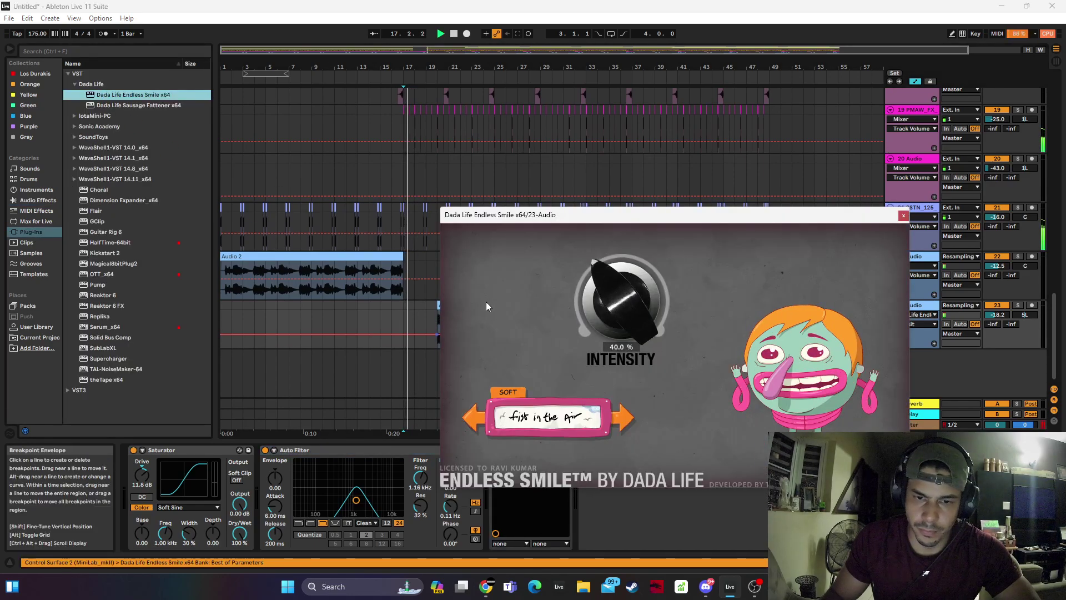
click(435, 307)
drag(656, 313, 687, 301)
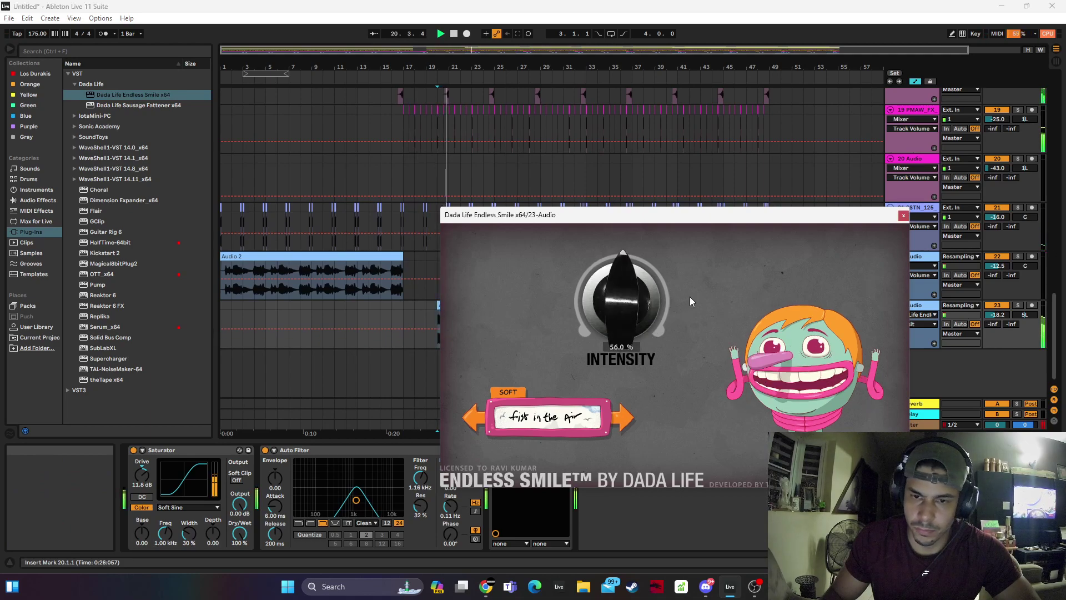
click(903, 215)
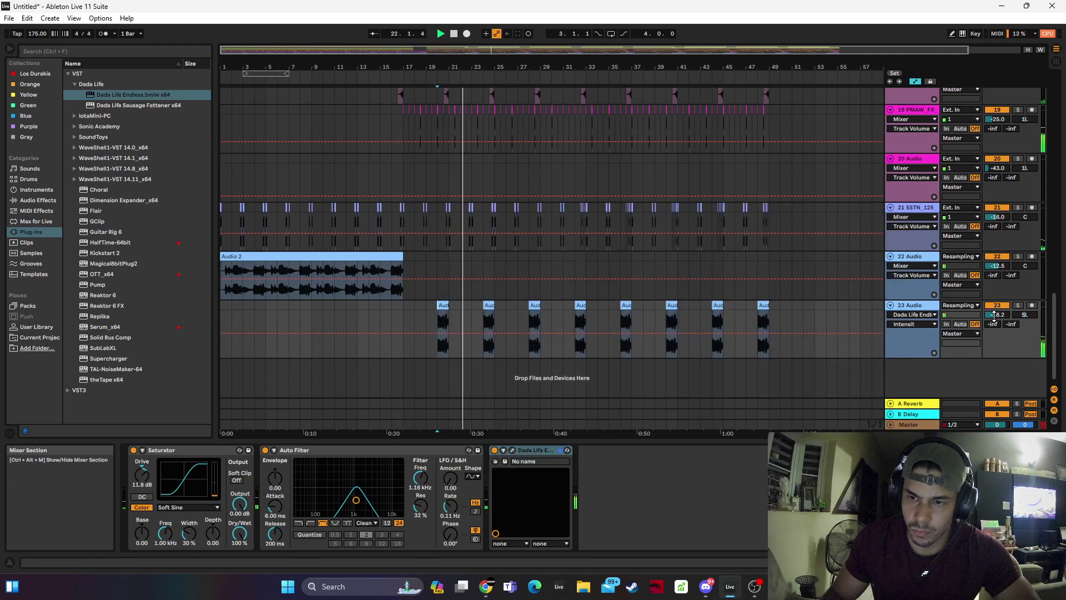
Set track 23's volume to -17.6 dB and its Auto Filter to 814 Hz with 29% resonance, and play from bar 15
drag(994, 316, 994, 315)
drag(356, 501, 351, 501)
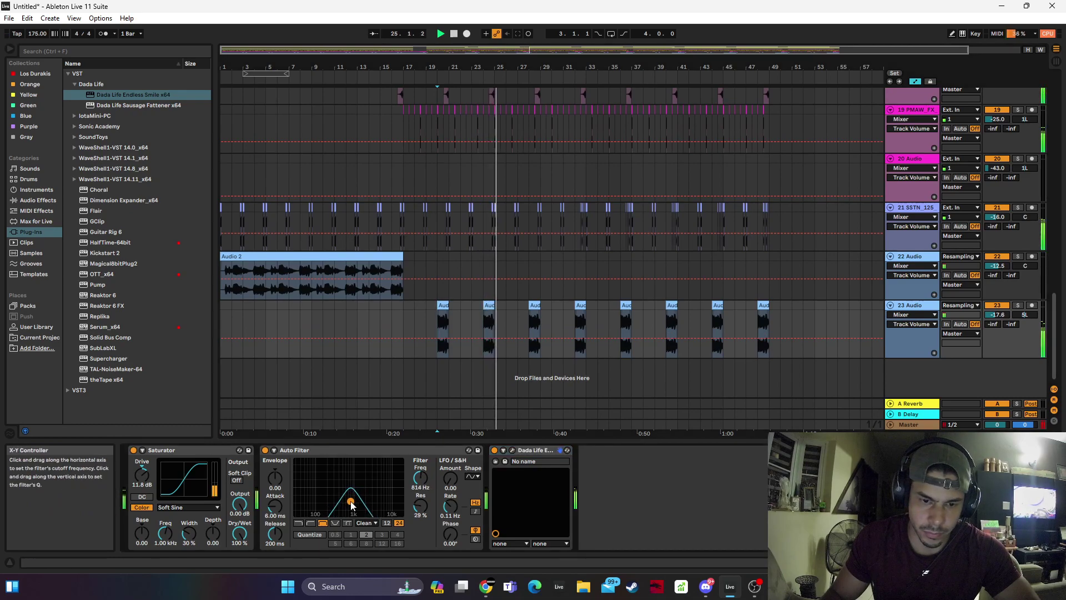
click(380, 333)
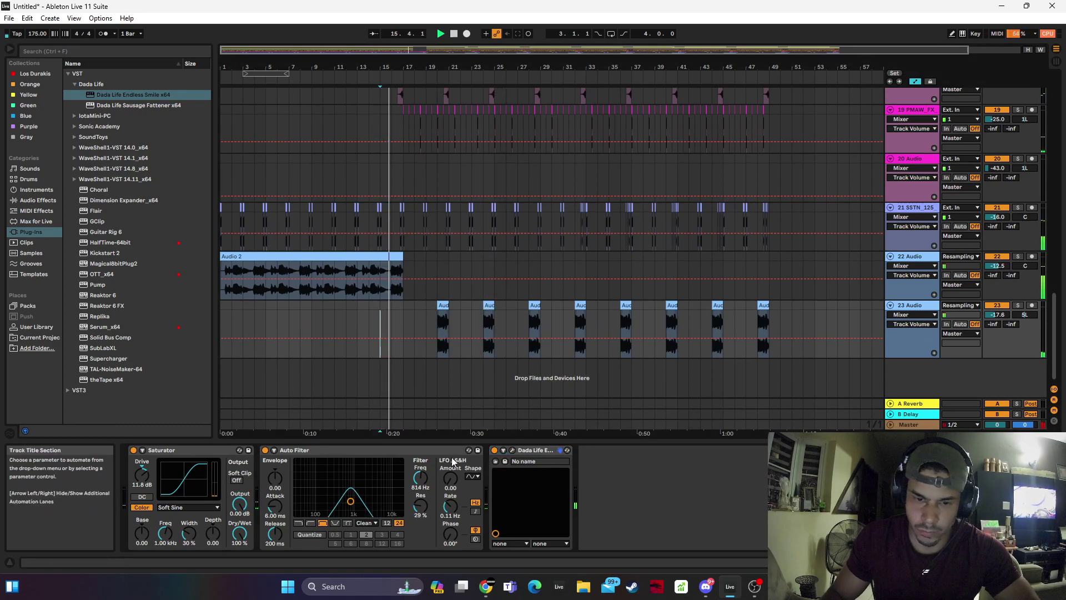
Lower Endless Smile's intensity to 48% and set track 23's volume to -17.5 dB
click(512, 450)
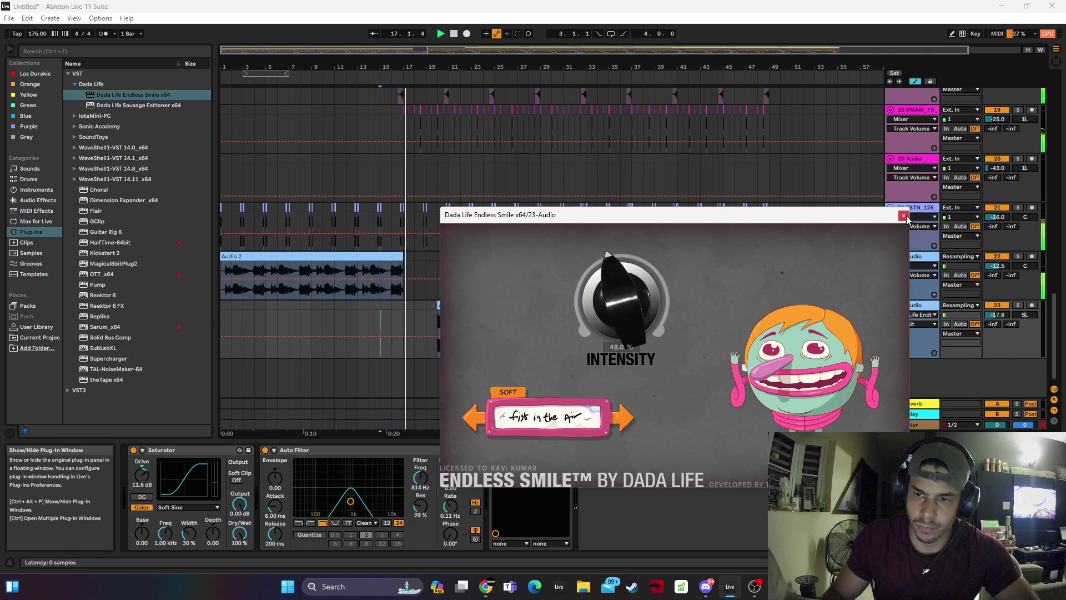
click(904, 216)
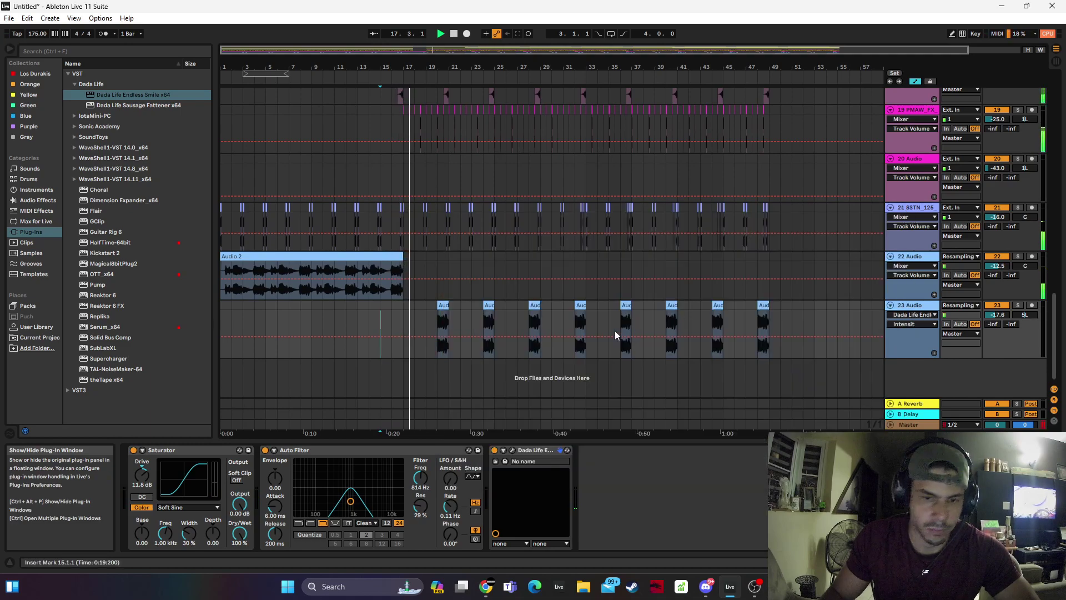
click(1008, 314)
key(Up)
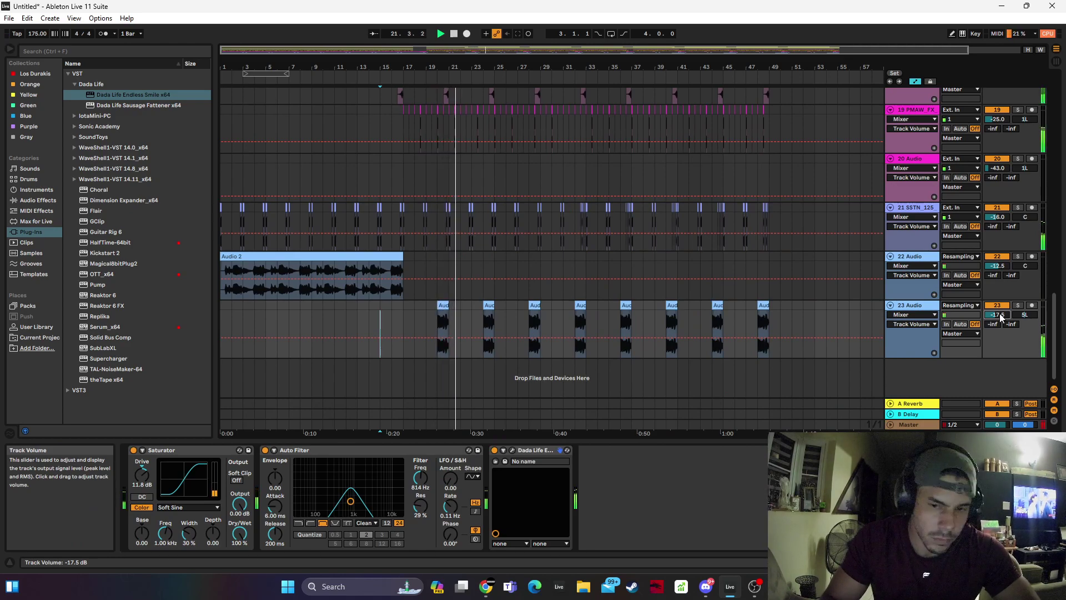
Play from bar 17, set track 23's volume to -18.5 dB, and reduce Endless Smile's intensity to 39%
click(402, 324)
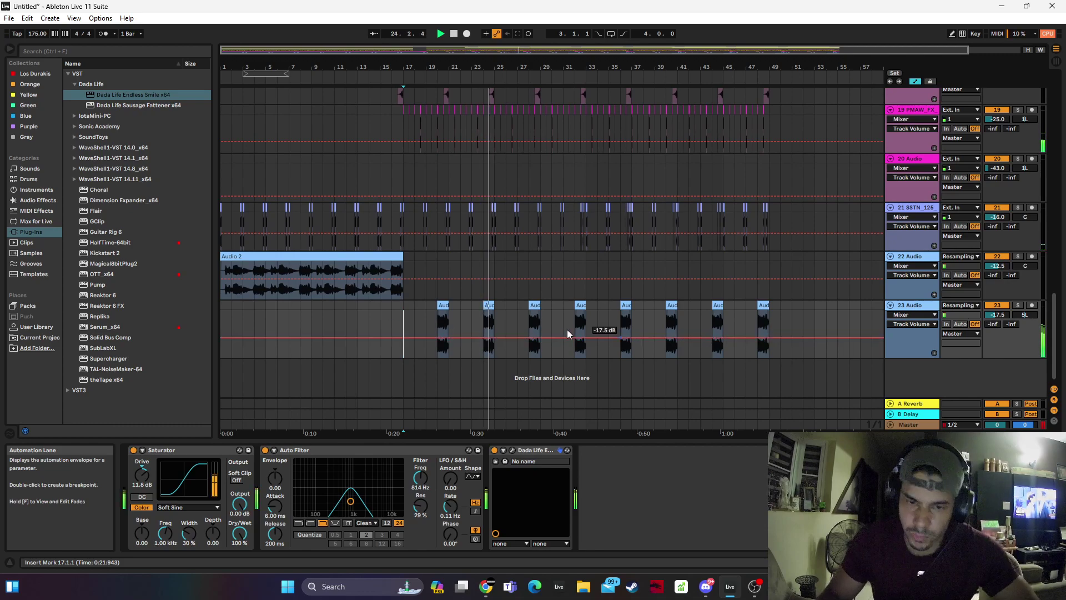
drag(996, 318, 996, 322)
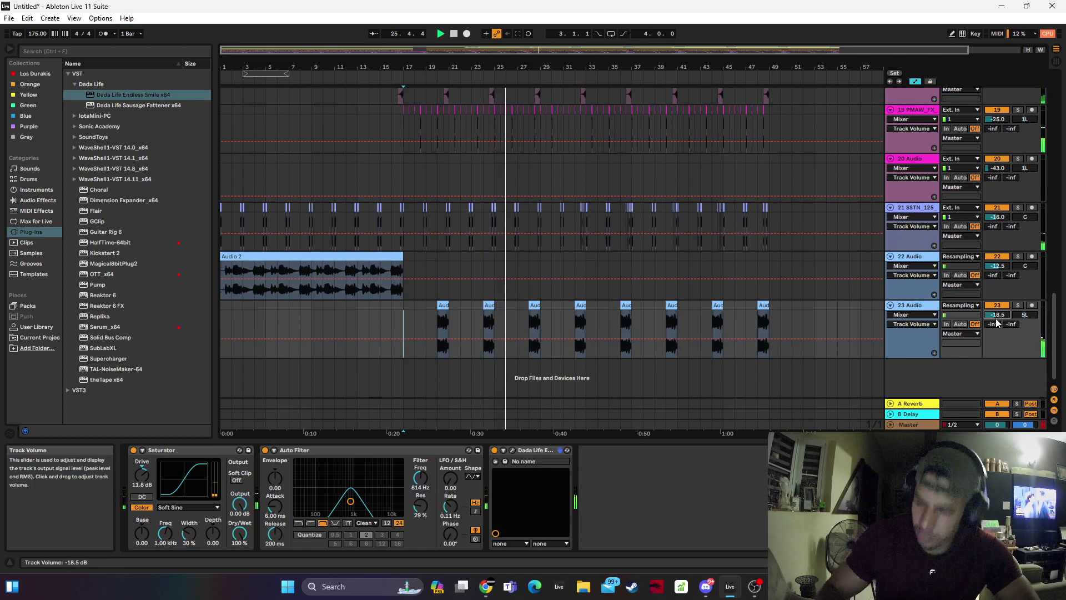
click(512, 449)
drag(585, 326, 637, 335)
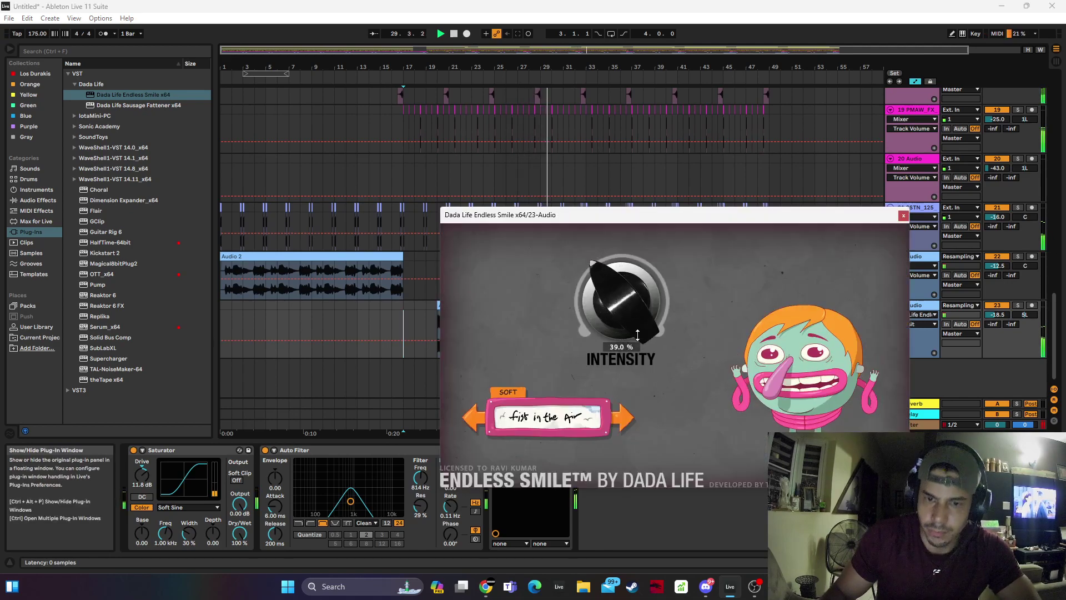
click(904, 216)
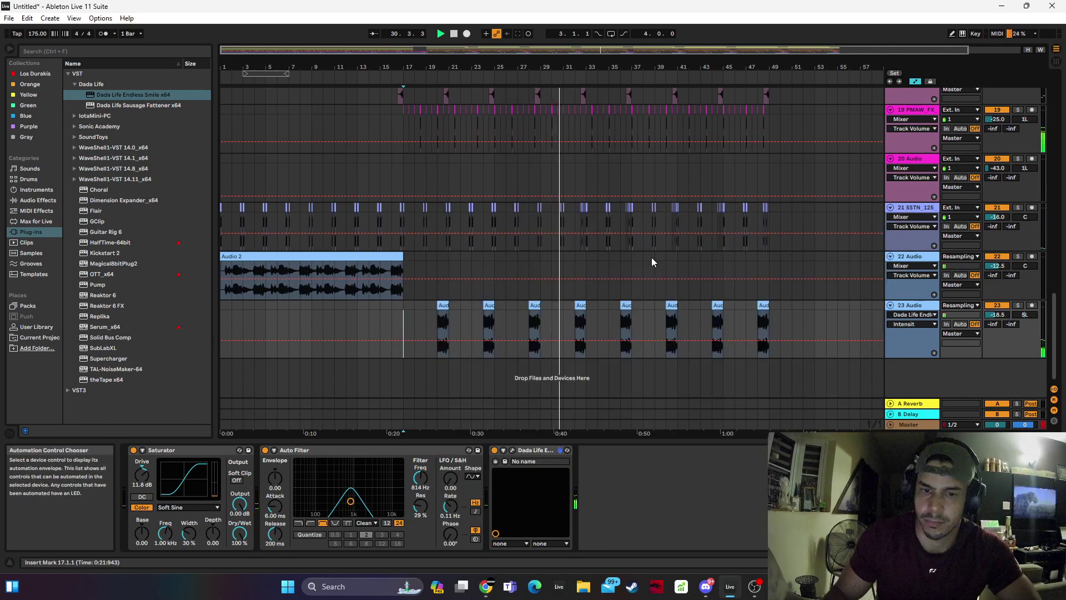
Automate track 23's Auto Filter to switch off from bar 32, and play the chop there
click(582, 309)
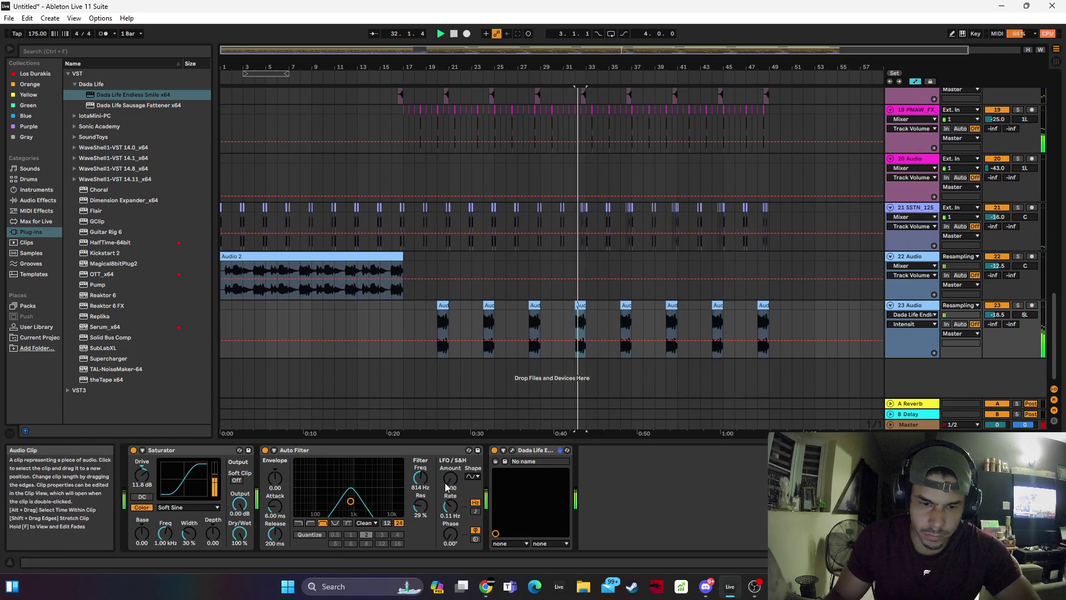
click(264, 450)
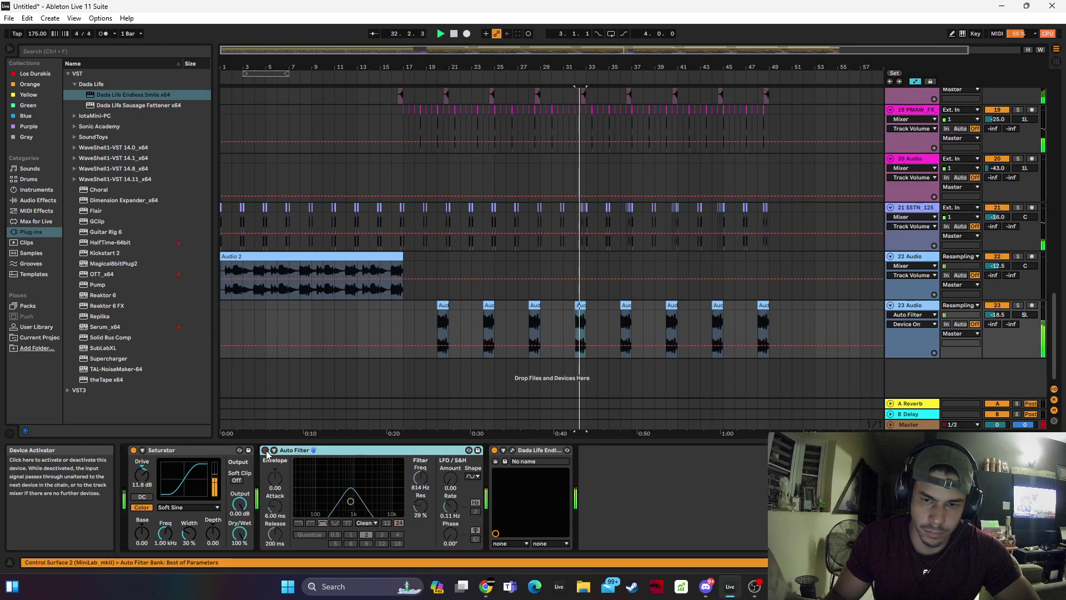
click(573, 344)
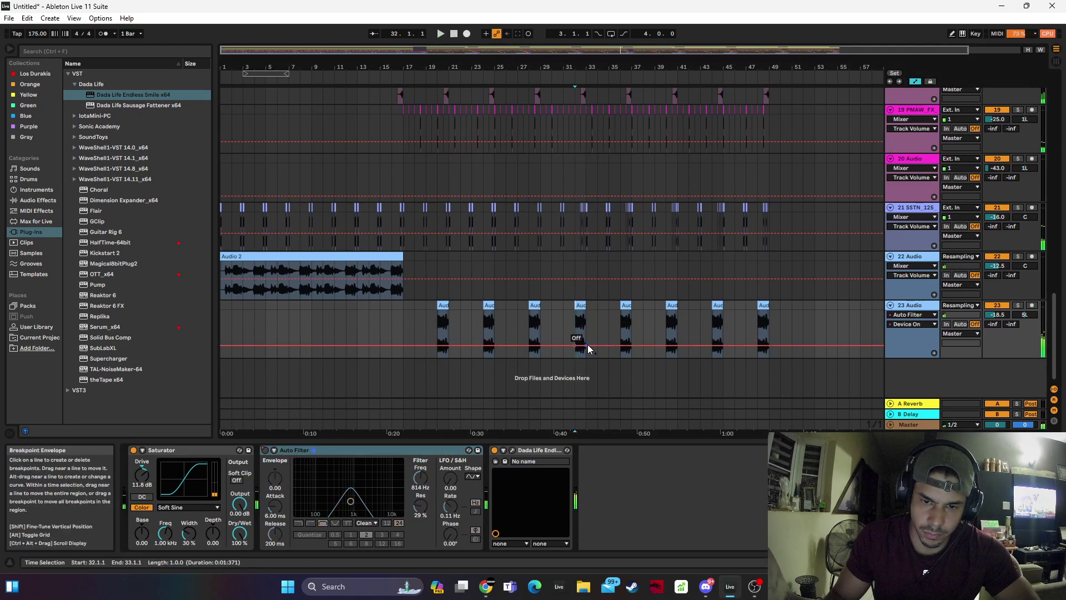
drag(581, 345, 580, 332)
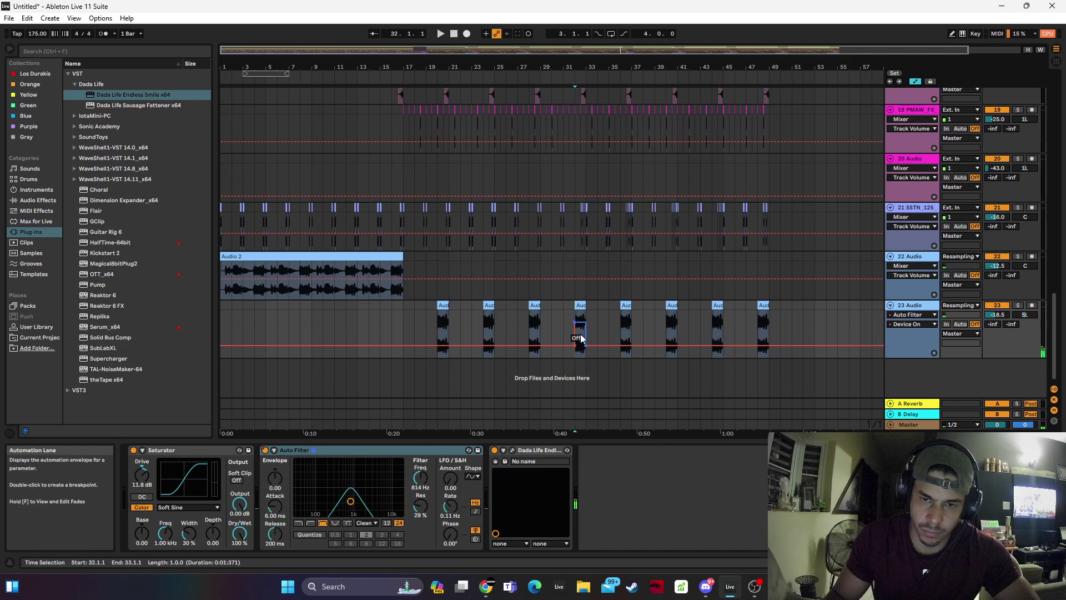
click(574, 345)
key(space)
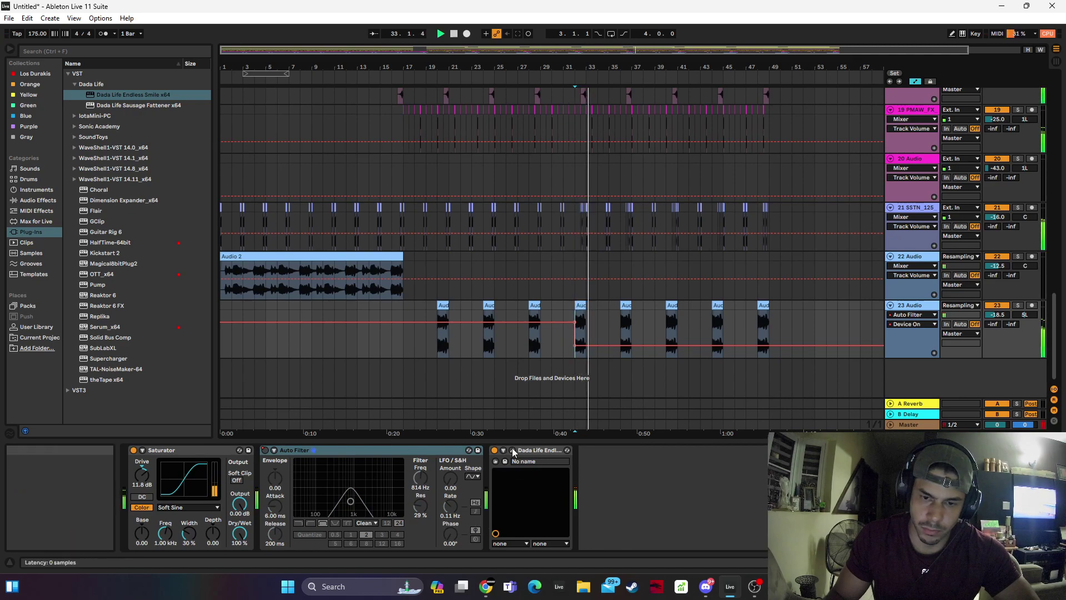
Automate track 23's activator to switch off from bar 33, delete the chops after that point, and play the bar 32 chop
double_click(997, 306)
key(space)
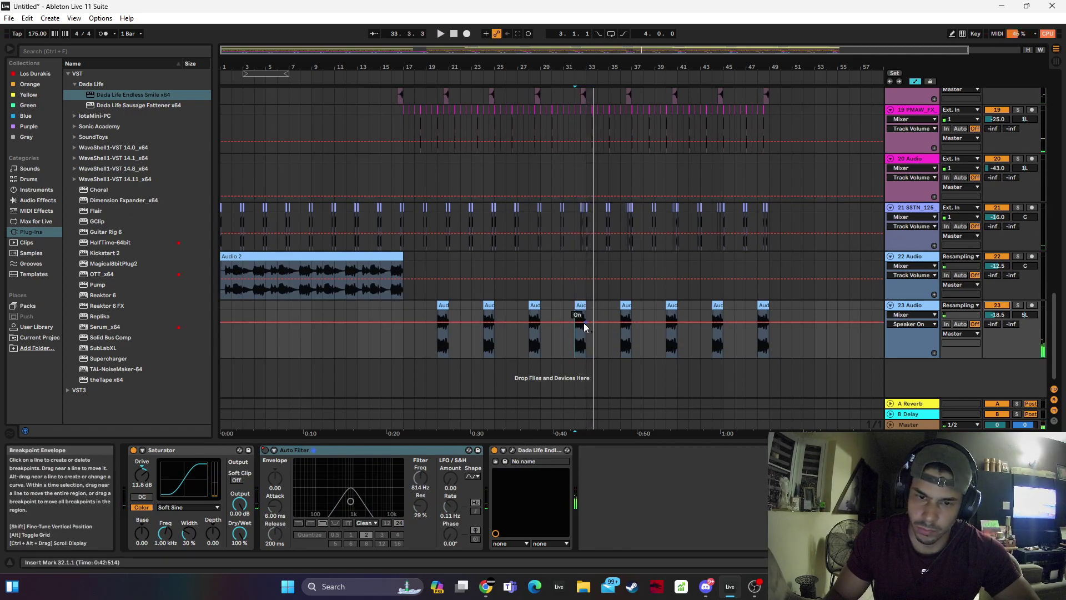
drag(607, 318, 866, 293)
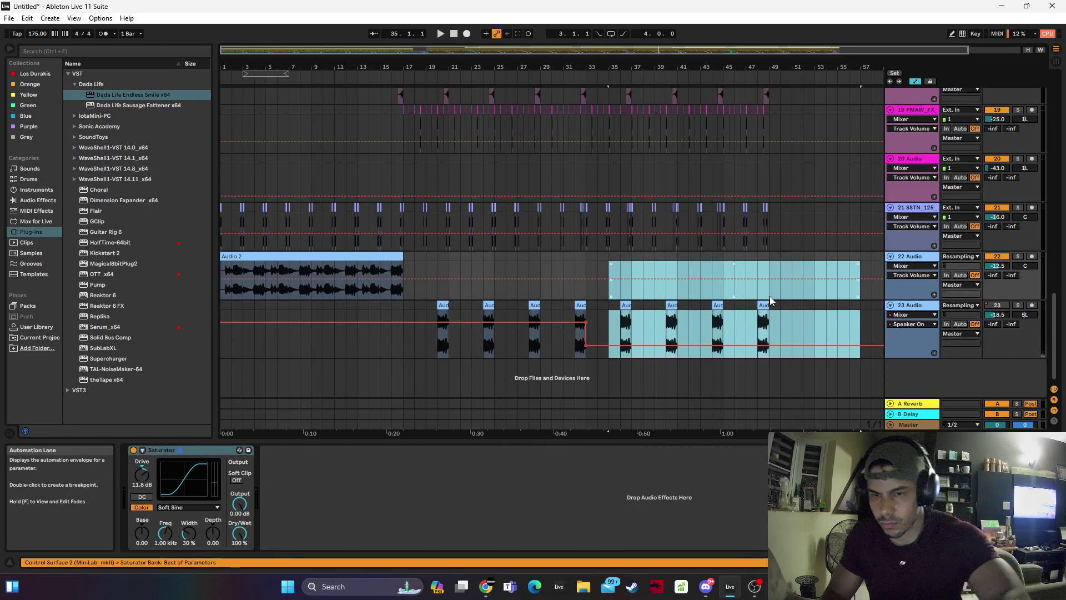
drag(775, 305, 628, 318)
key(Delete)
click(583, 306)
key(space)
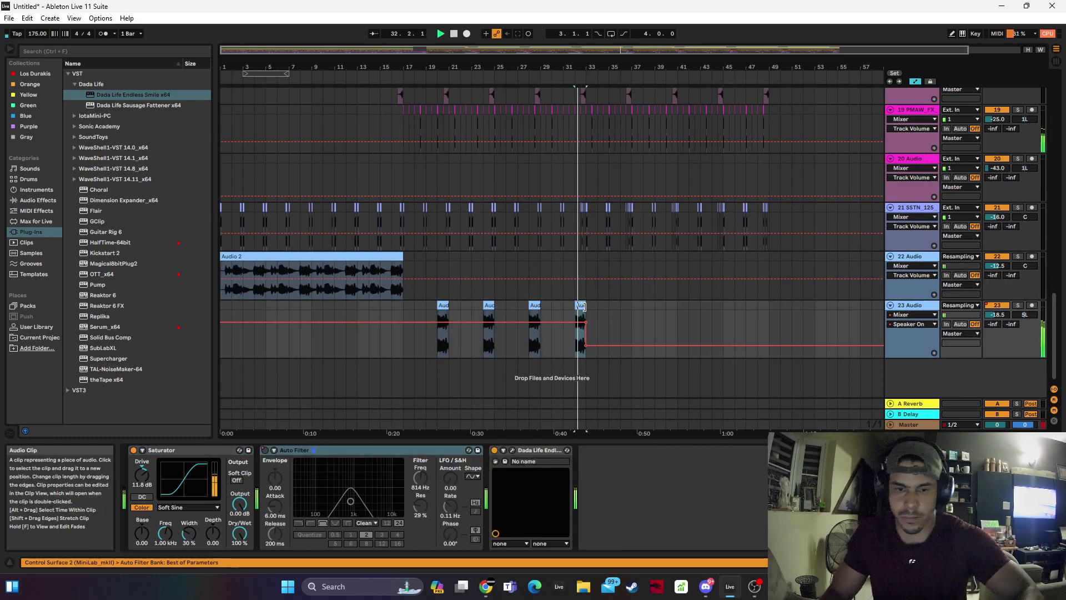
Automate track 23's Endless Smile intensity to ramp from 0.35 at bar 32 down to zero at bar 33
click(385, 309)
click(579, 327)
click(516, 451)
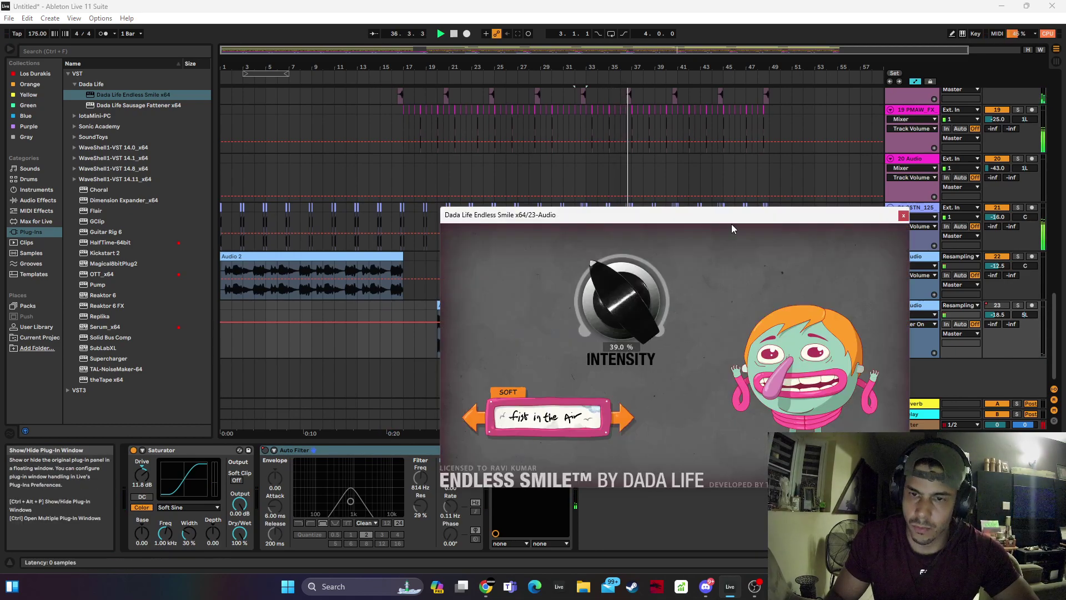
drag(731, 214, 1034, 241)
click(575, 340)
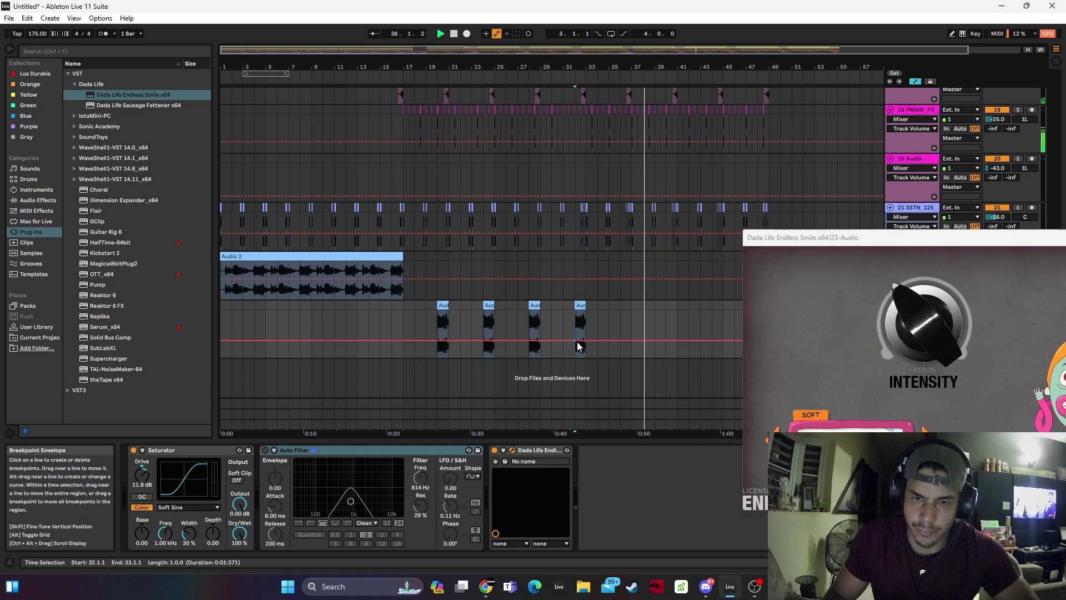
drag(586, 340, 585, 357)
Play the bar 32 chop to hear the intensity ramp, and close the Endless Smile window
click(572, 319)
key(space)
key(space)
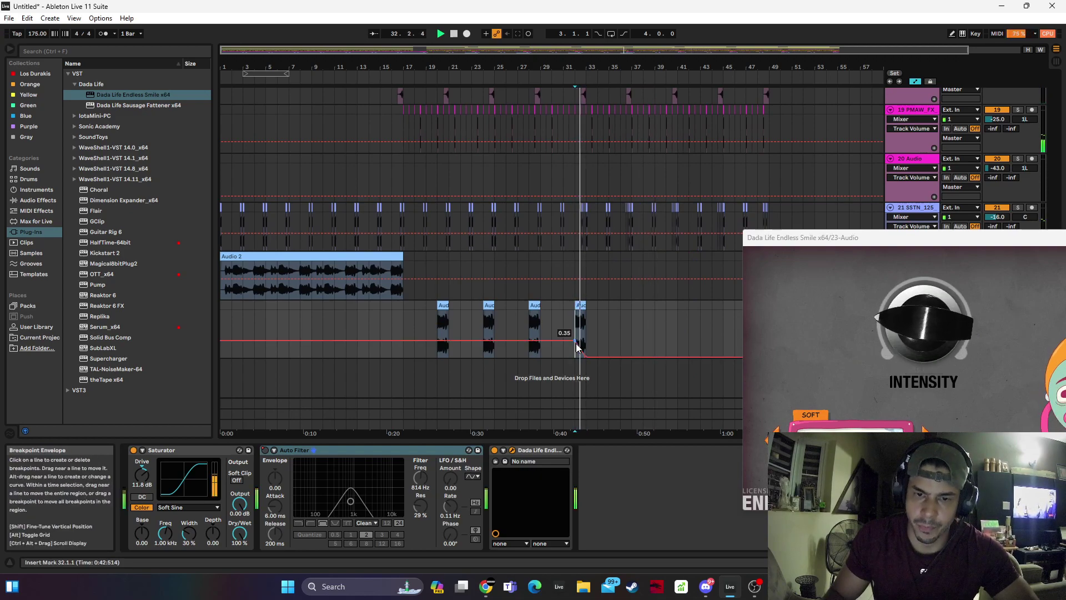
key(space)
key(space)
drag(1063, 243, 814, 275)
click(827, 271)
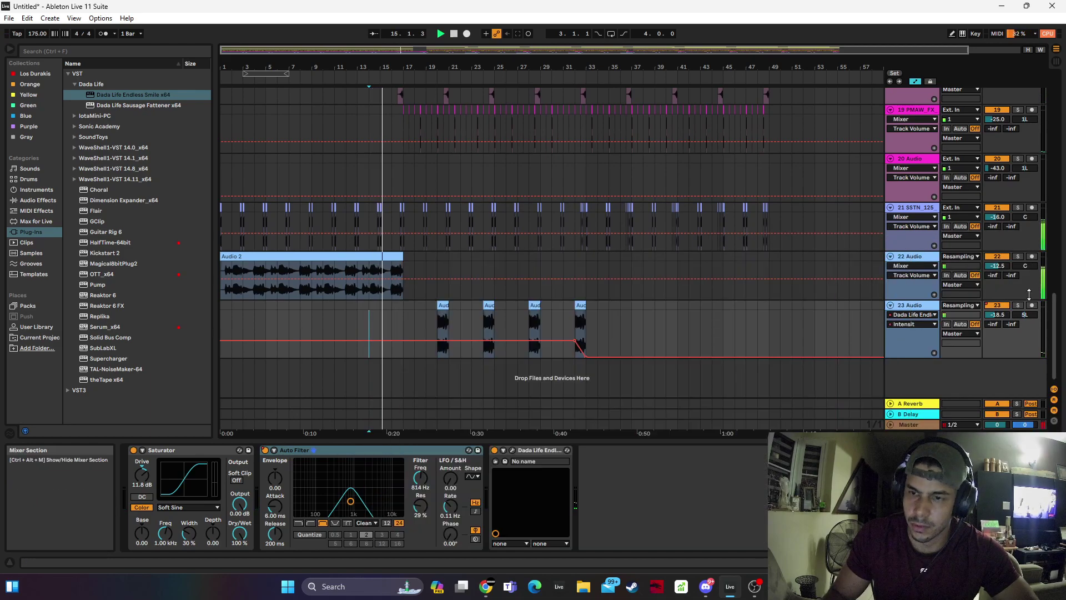
Set track 23's volume to -17.5 dB and play the drop from bar 17
drag(988, 317, 987, 315)
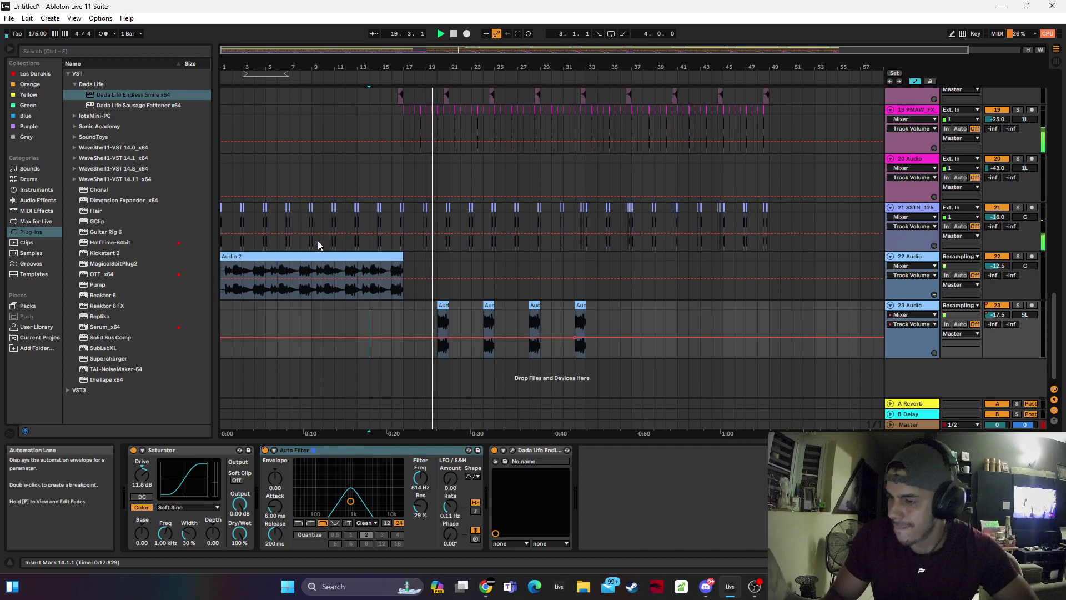
click(389, 326)
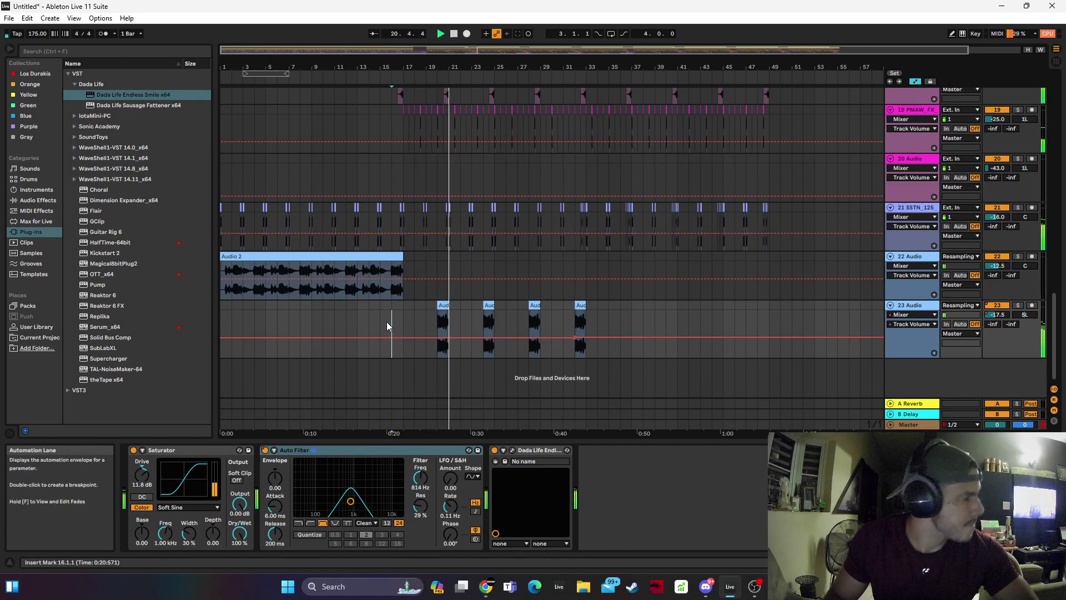
click(408, 314)
click(404, 312)
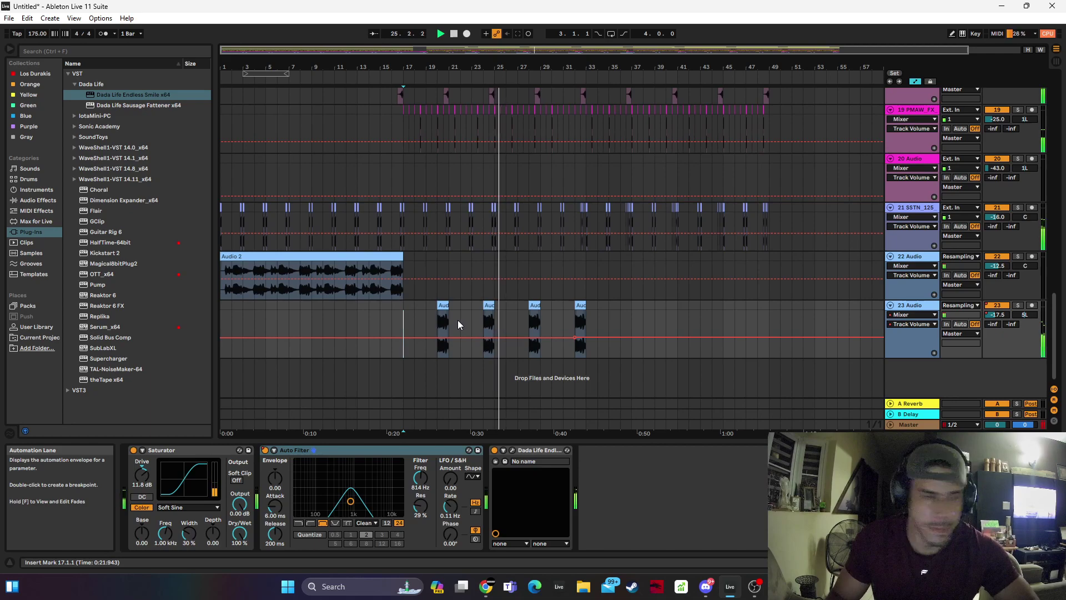
Play the section around bars 30 to 33 and review the tracks' clips and effects at the transition
click(378, 257)
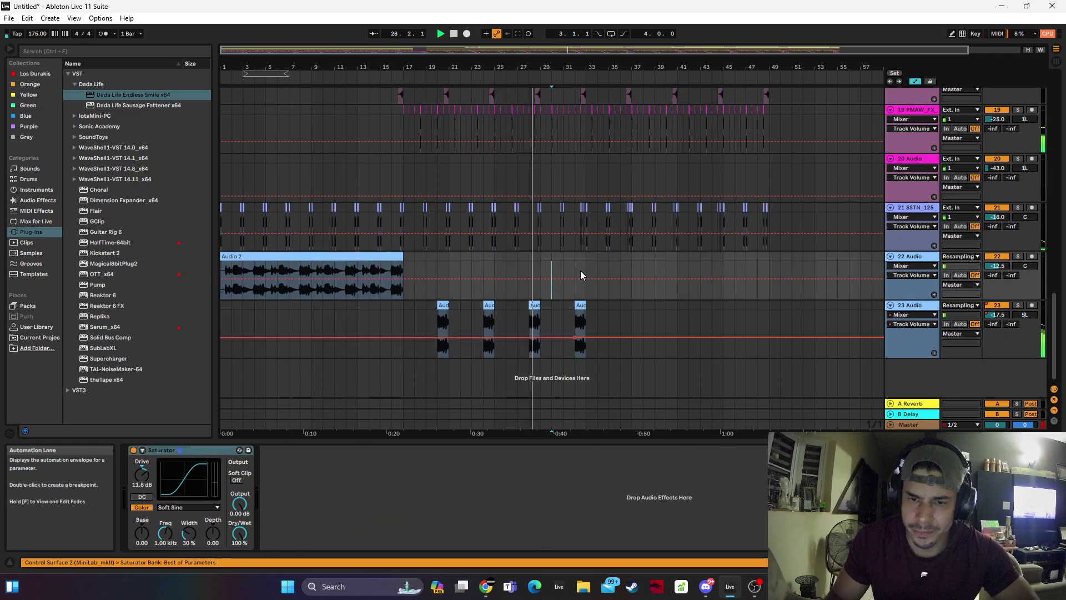
scroll(581, 271, up, 3)
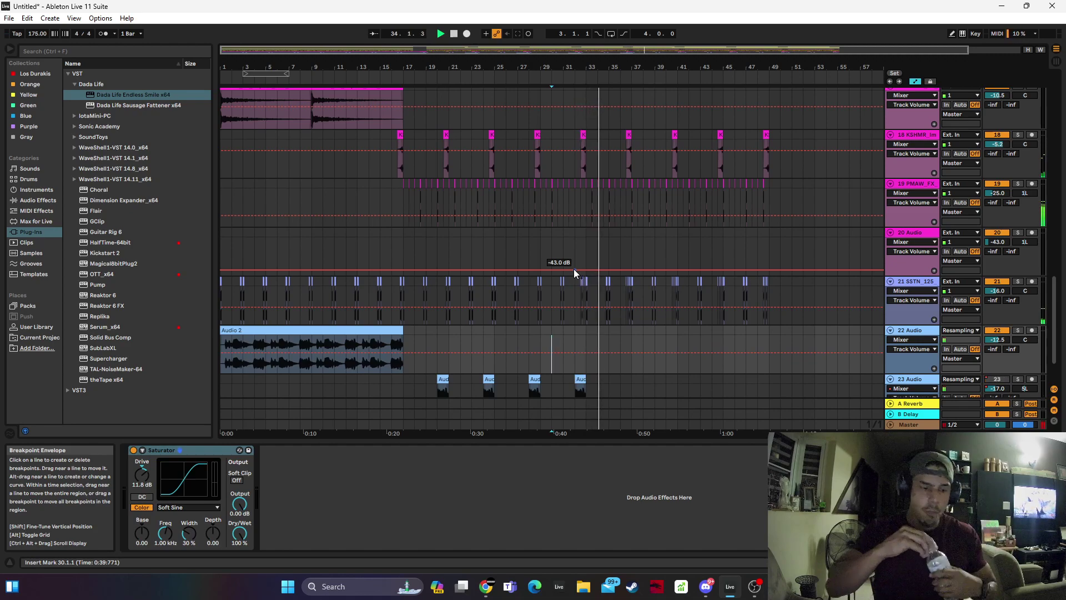
click(567, 241)
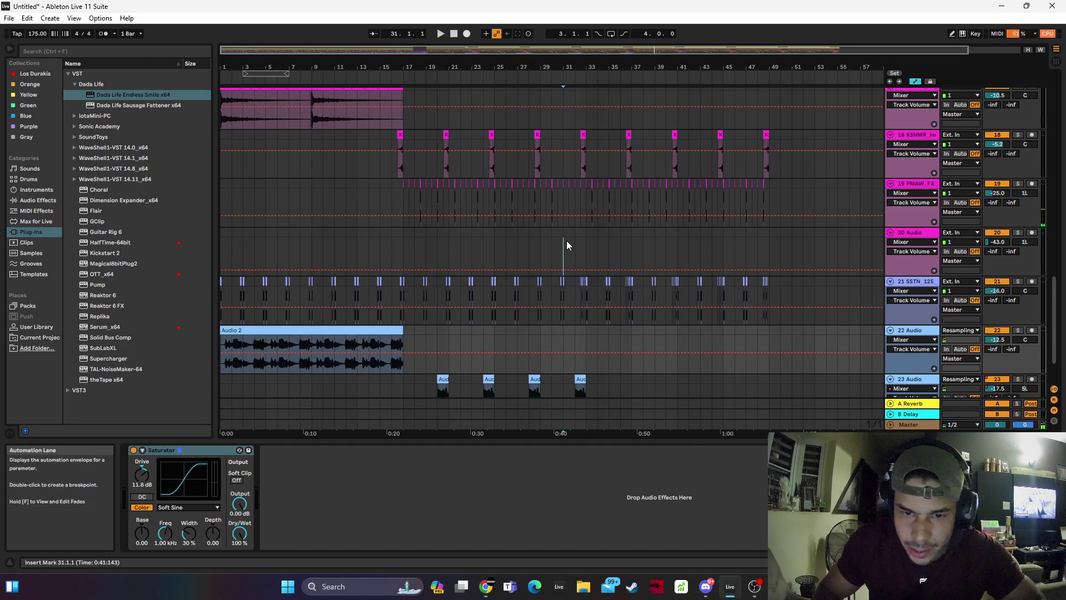
click(573, 241)
key(space)
scroll(623, 231, up, 2)
scroll(623, 231, up, 1)
scroll(548, 298, down, 3)
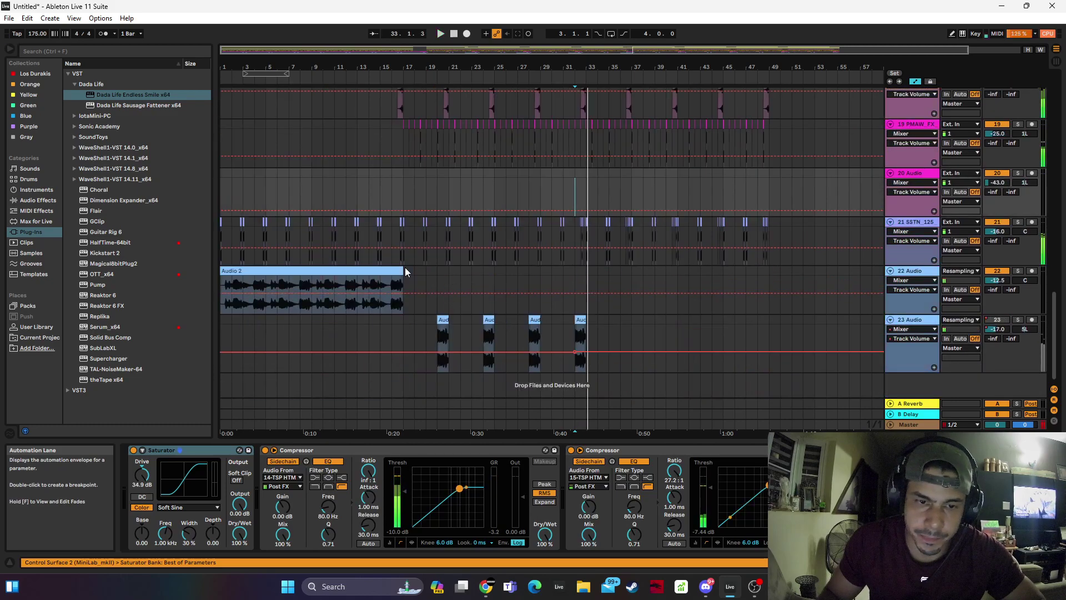
scroll(409, 272, up, 3)
scroll(395, 283, down, 5)
key(space)
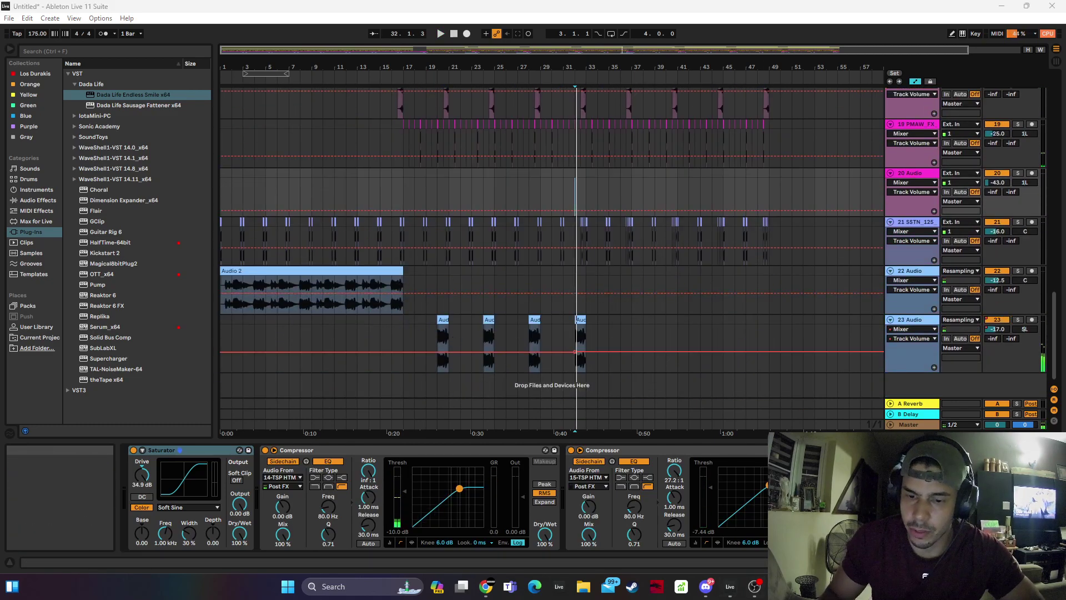
Switch to Splice, search the samples for "riser", and audition the DS_PDH one-shot and BOS_BWDR_140_FX_Riser_Loop_Resurrect
click(779, 587)
click(765, 56)
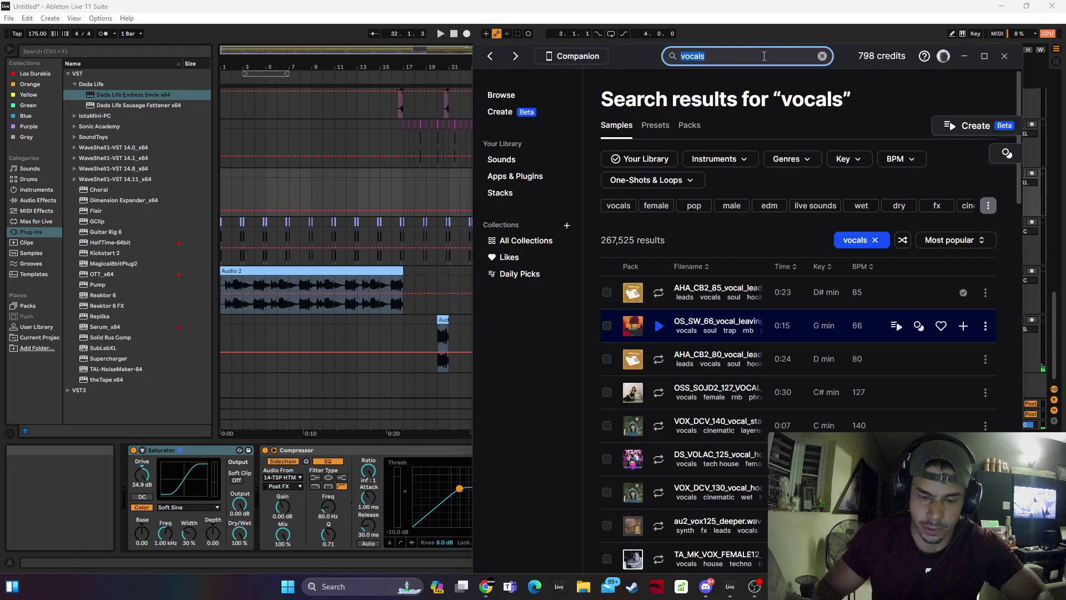
key(Return)
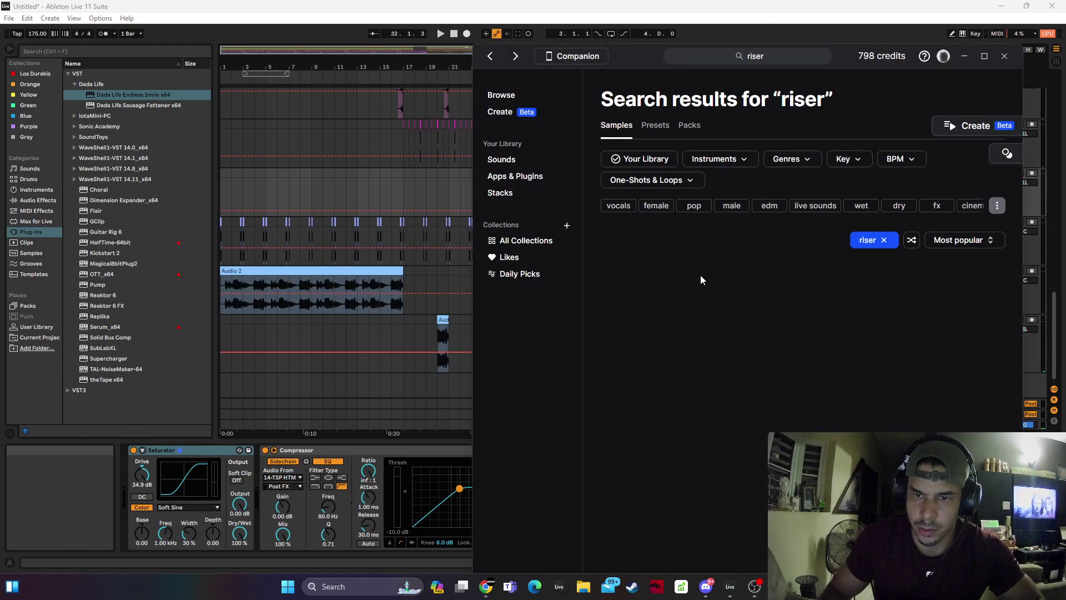
click(659, 393)
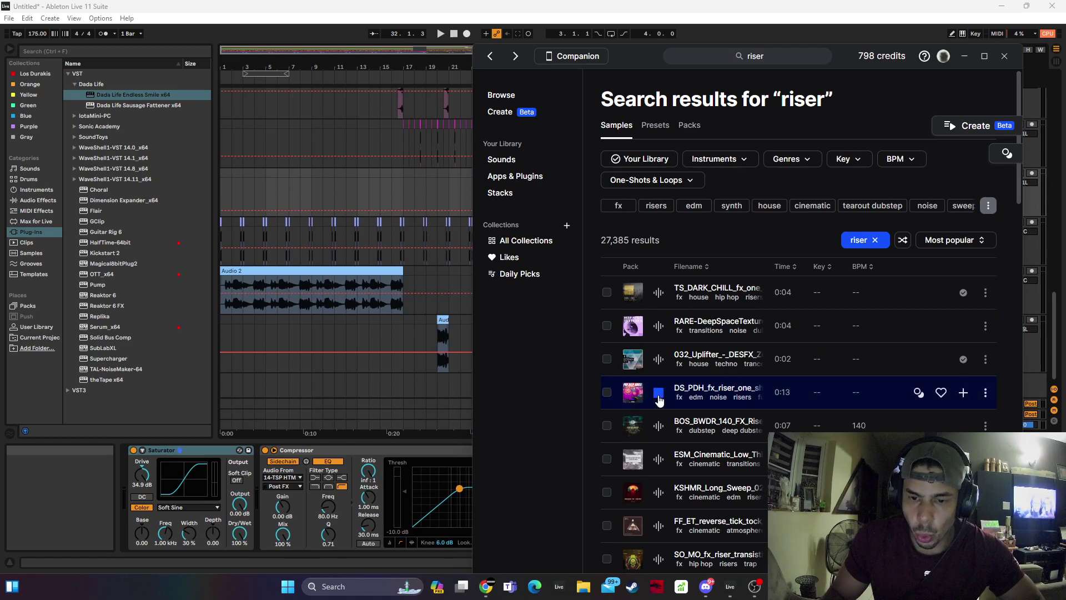
click(659, 426)
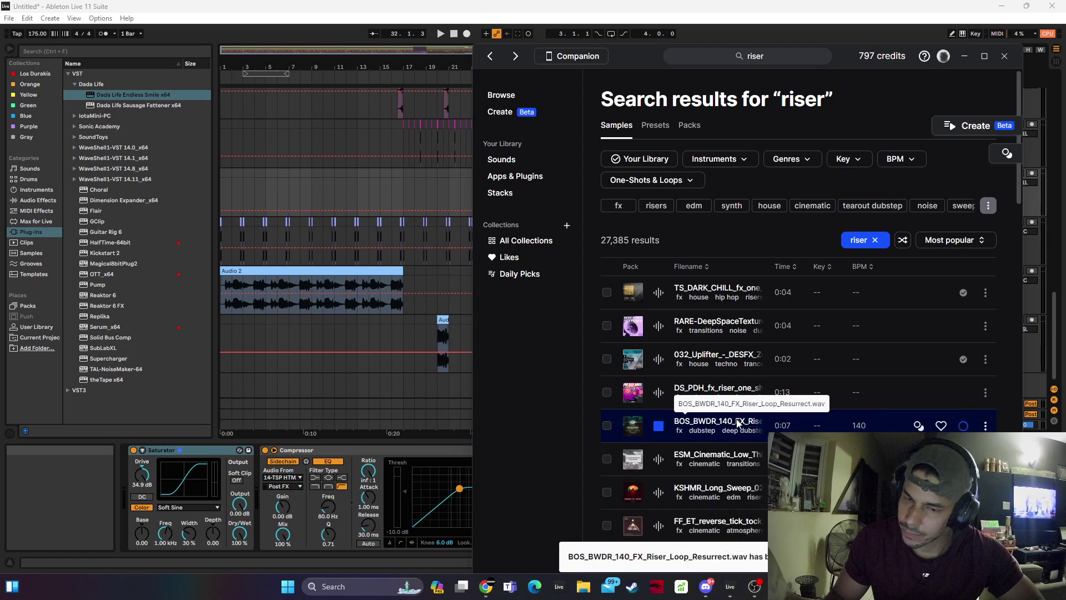
Add BOS_BWDR_140_FX_Riser_Loop_Resurrect on a new audio track, end it at bar 17, and set the track's volume to -15.5 dB
drag(736, 417, 209, 352)
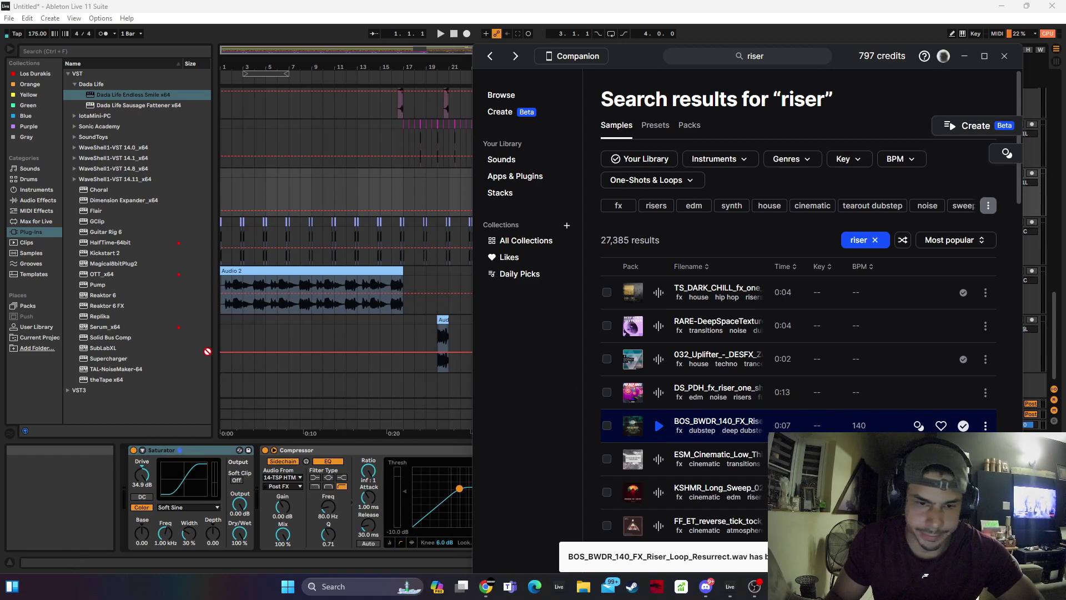
drag(298, 379, 383, 353)
double_click(384, 353)
click(137, 463)
click(136, 463)
drag(398, 61, 404, 133)
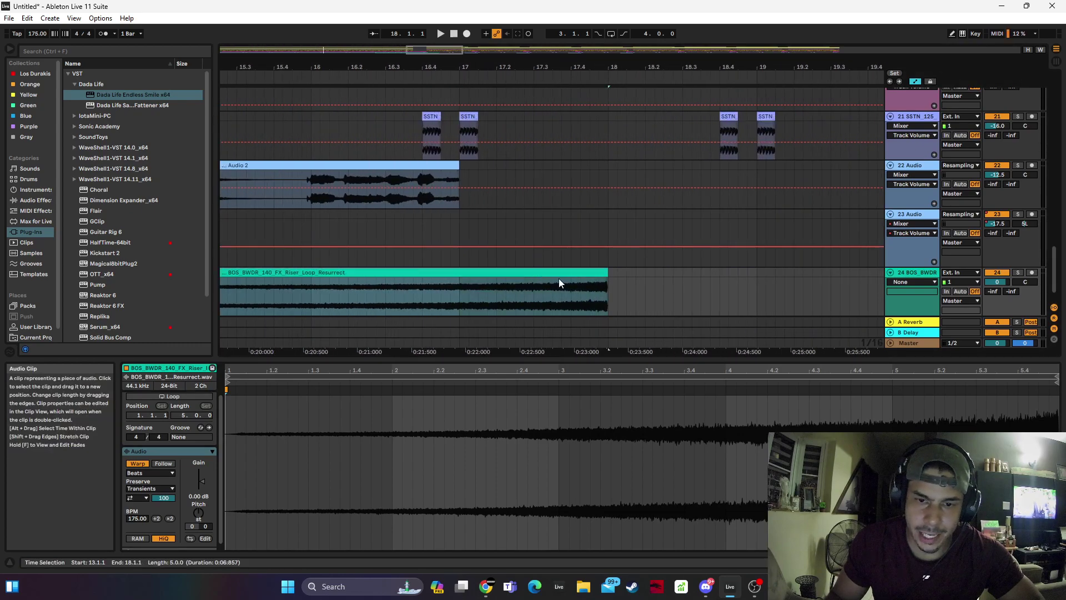
drag(549, 275, 422, 291)
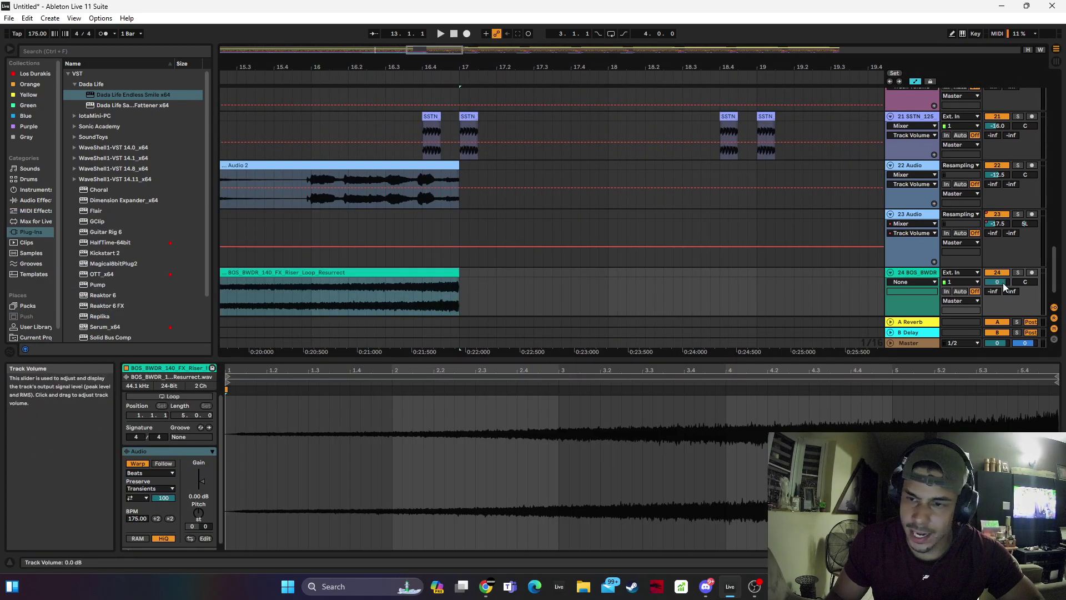
drag(544, 67, 543, 17)
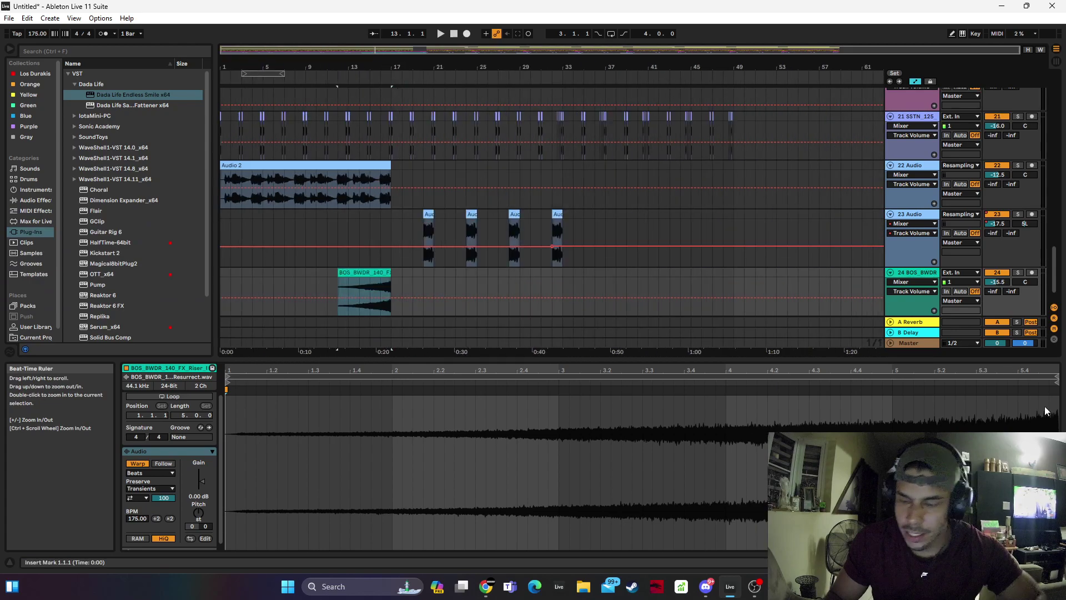
Copy the riser clip to bars 28 to 33 and play the first riser from bar 12
drag(383, 281, 547, 274)
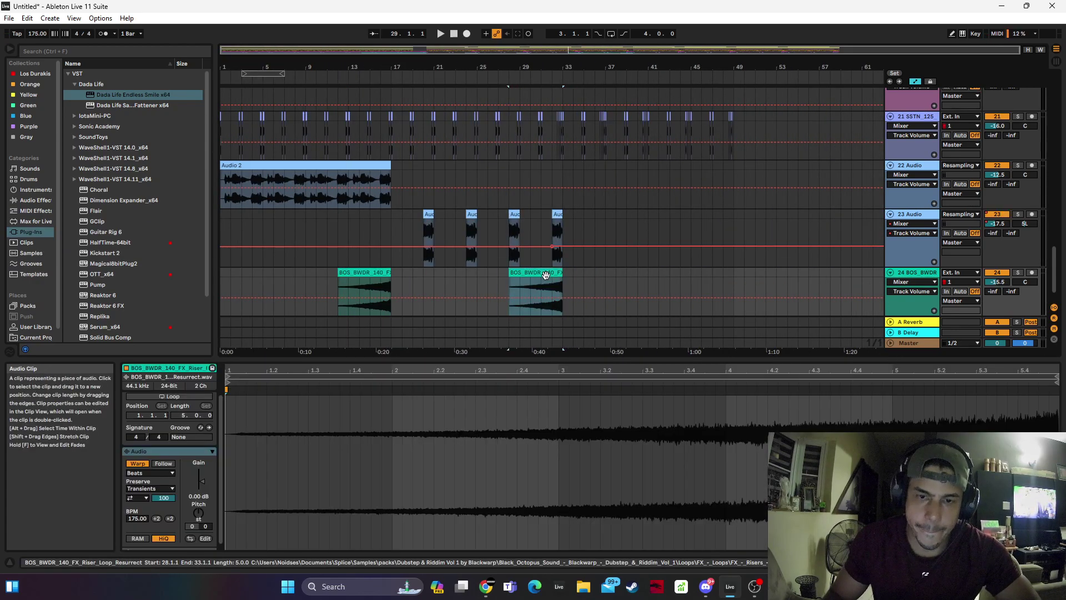
click(354, 280)
key(space)
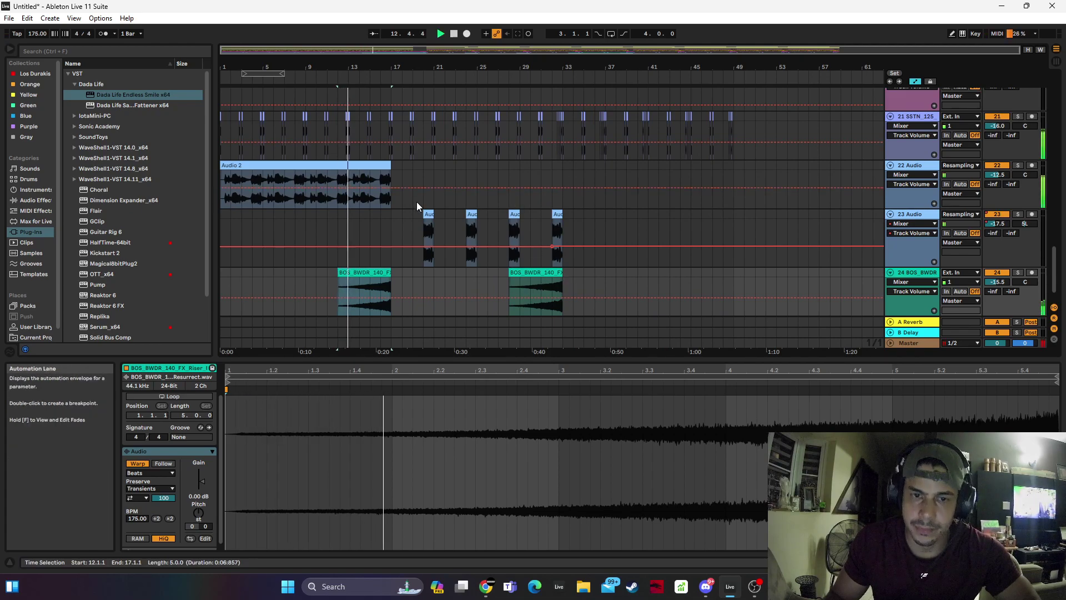
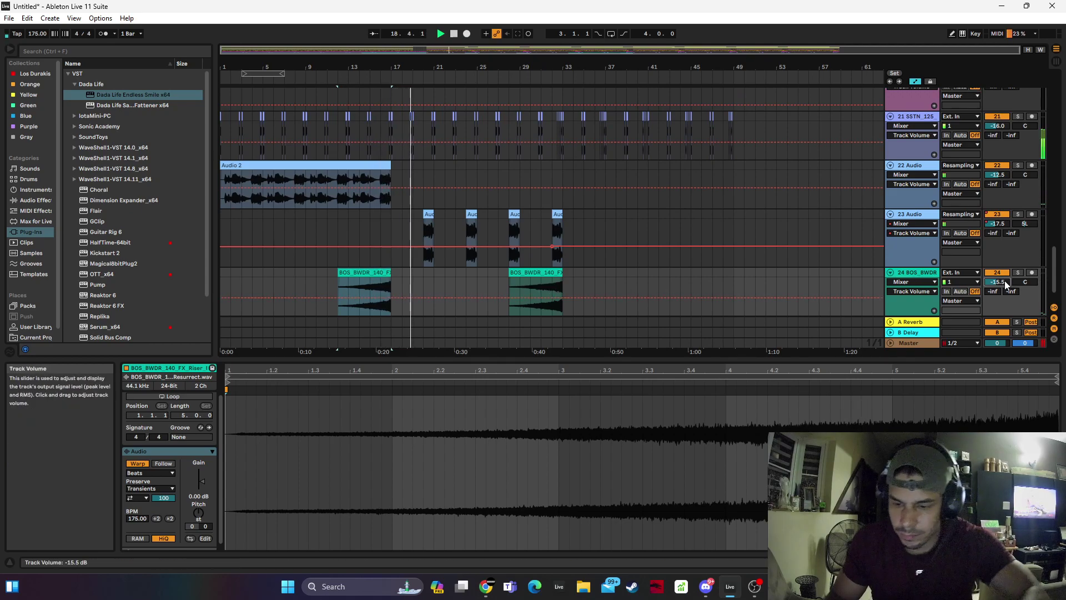
Move the first riser to span bars 11 to 16, play it, and set track 24's volume to -9.5 dB
drag(377, 272, 367, 272)
click(382, 279)
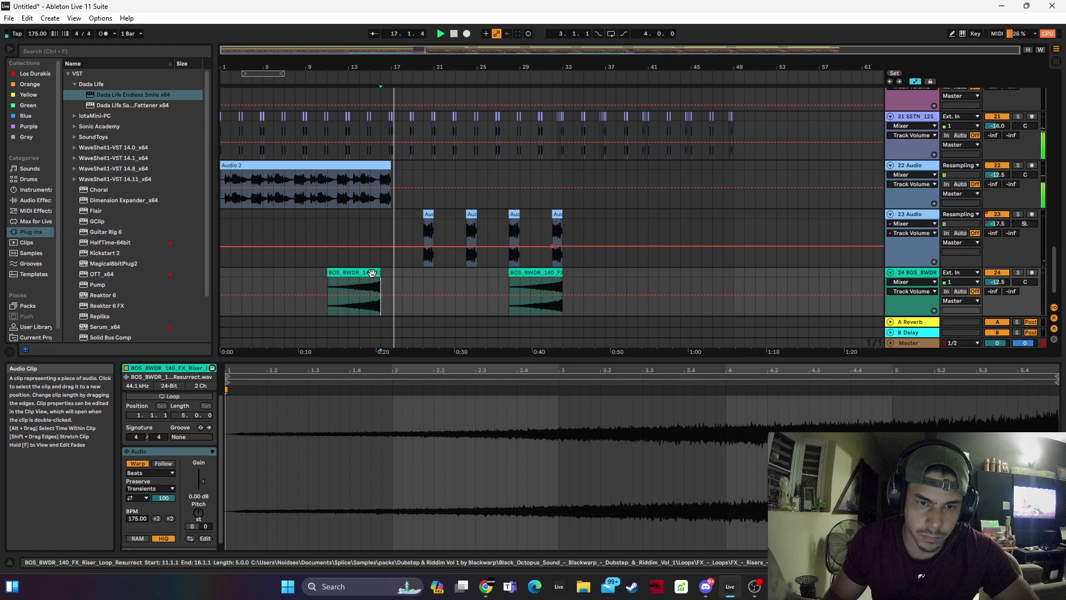
click(372, 272)
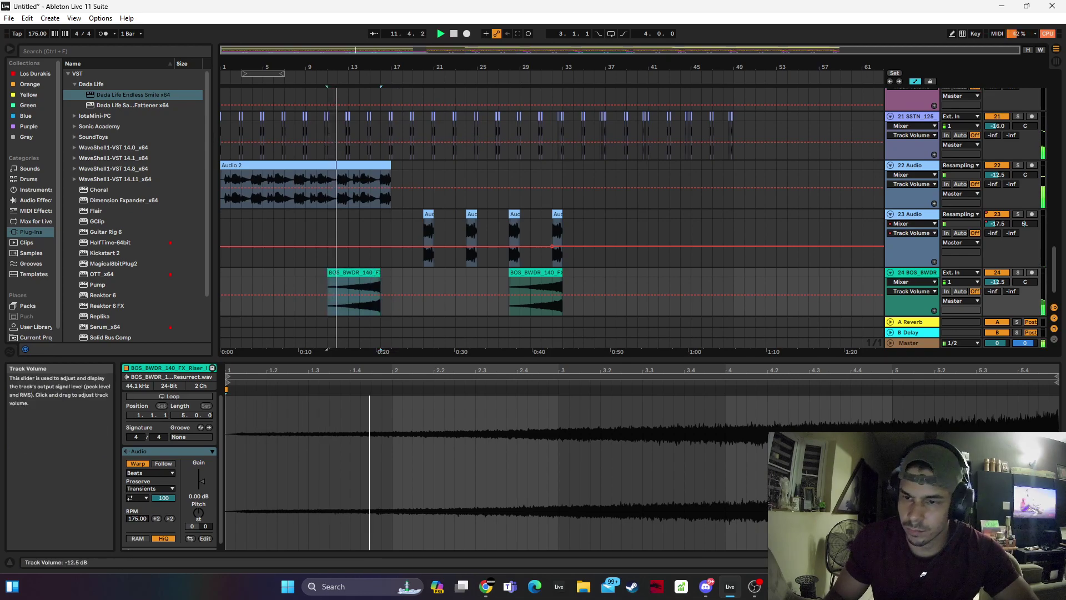
drag(994, 281, 995, 275)
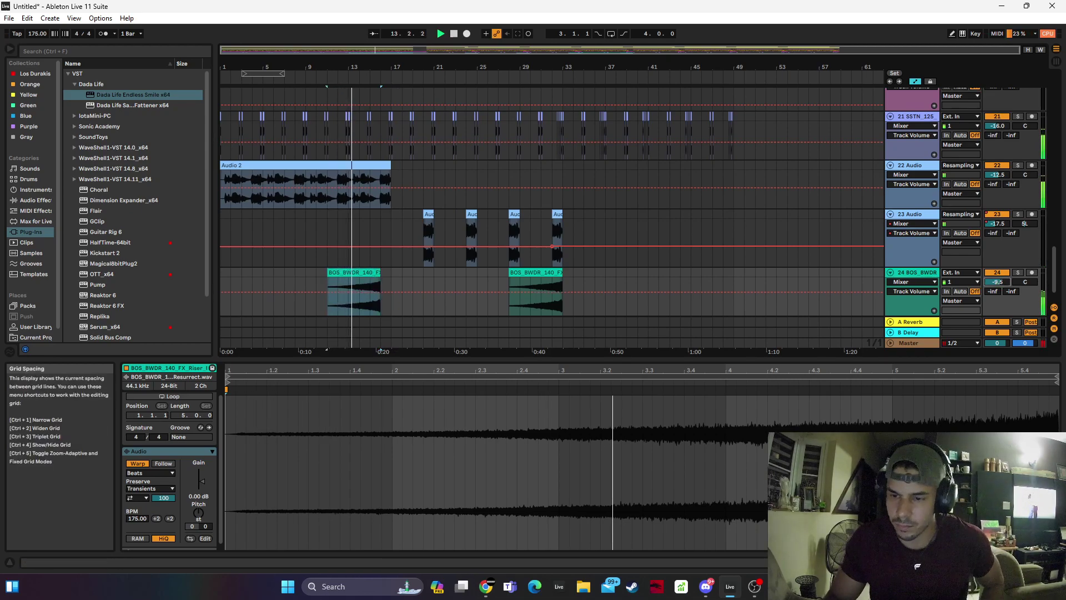
Reshape the 12 Group's Endless Smile intensity automation to reach 0.19 at bar 16 before dropping to zero, and play from bar 14
click(1016, 562)
scroll(419, 258, up, 11)
scroll(373, 278, down, 2)
drag(380, 281, 382, 290)
click(348, 275)
scroll(378, 281, up, 3)
scroll(356, 379, down, 4)
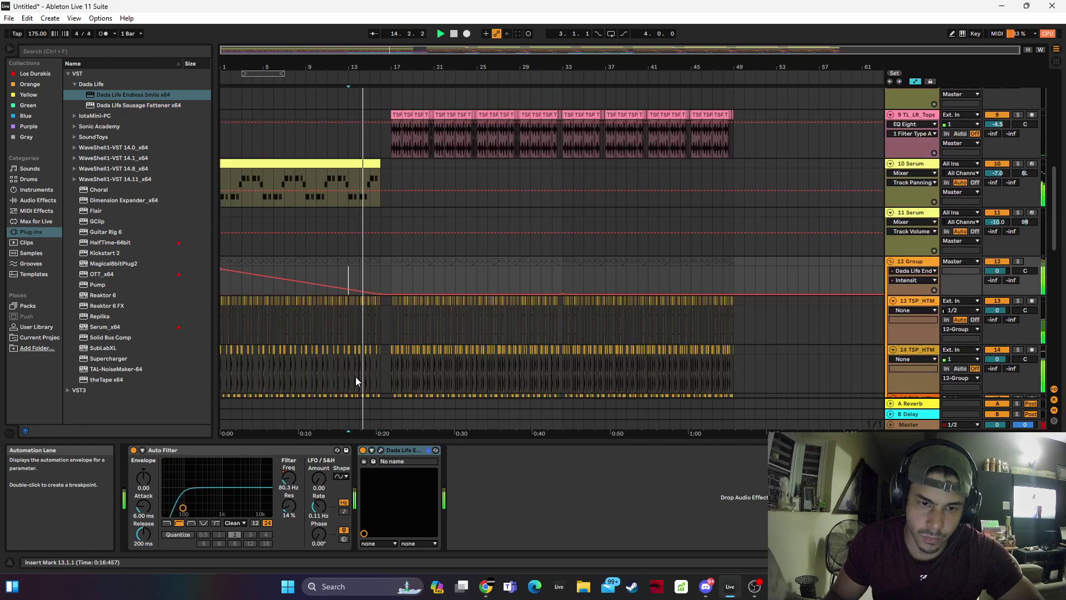
drag(380, 256, 380, 252)
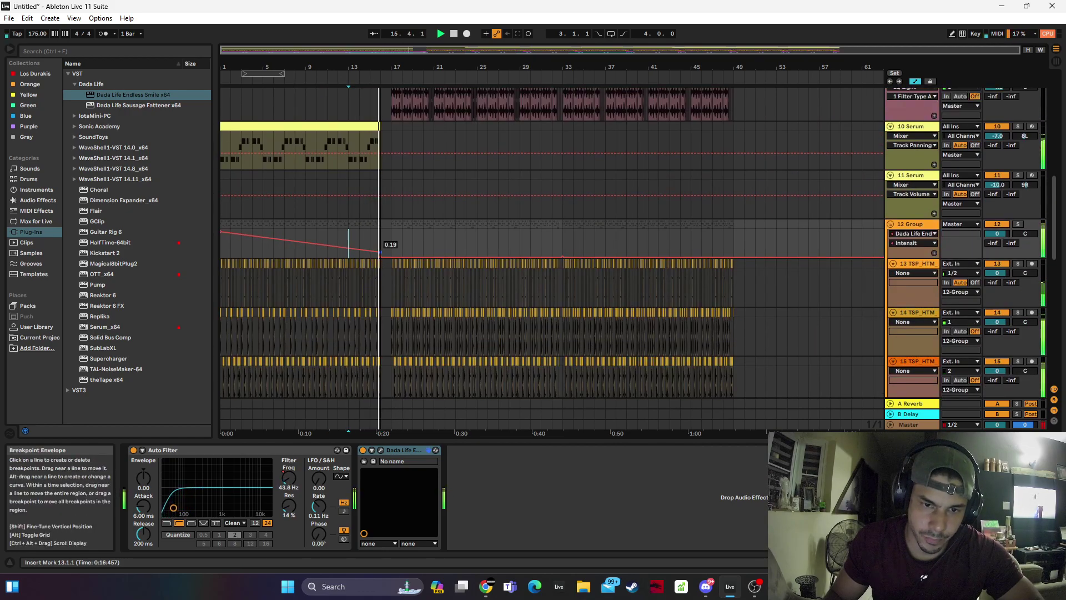
click(359, 226)
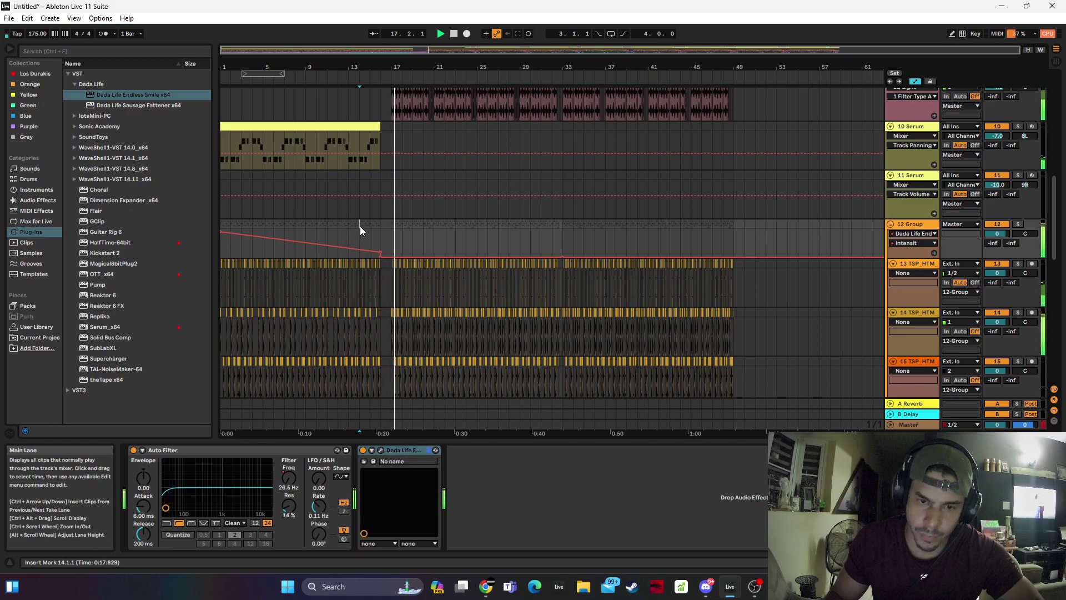
Play the drop through the second riser and set track 24's volume to -8.5 dB
scroll(375, 233, up, 3)
scroll(379, 238, down, 10)
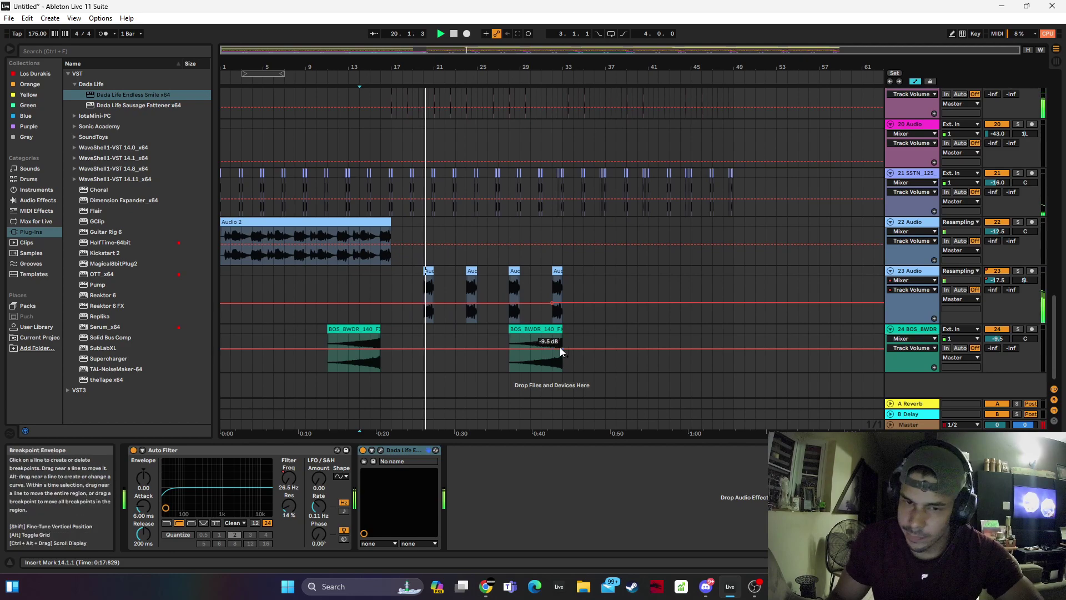
click(487, 345)
click(461, 268)
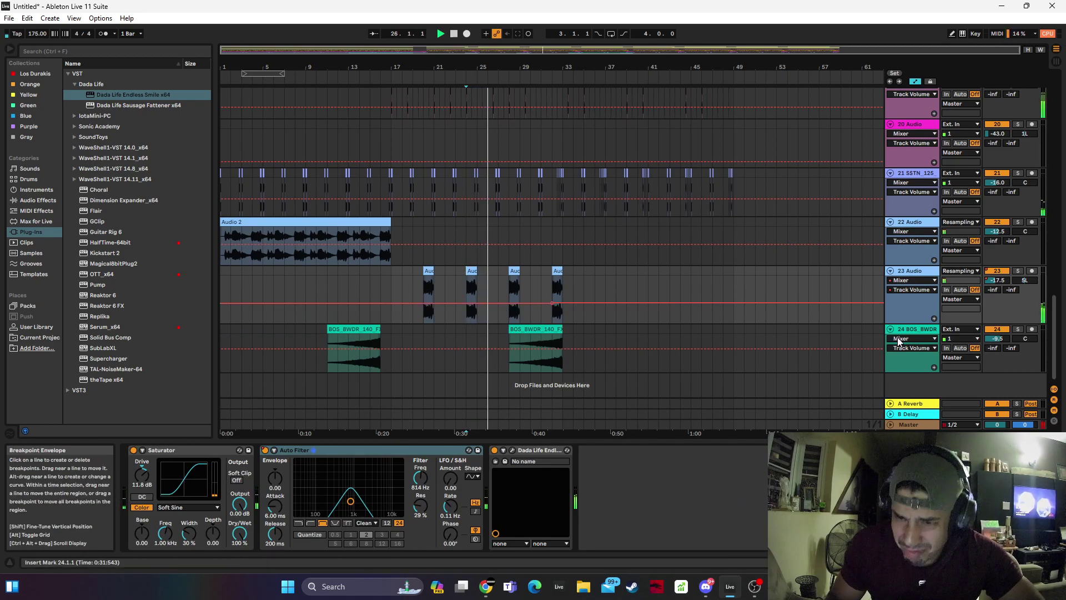
click(498, 335)
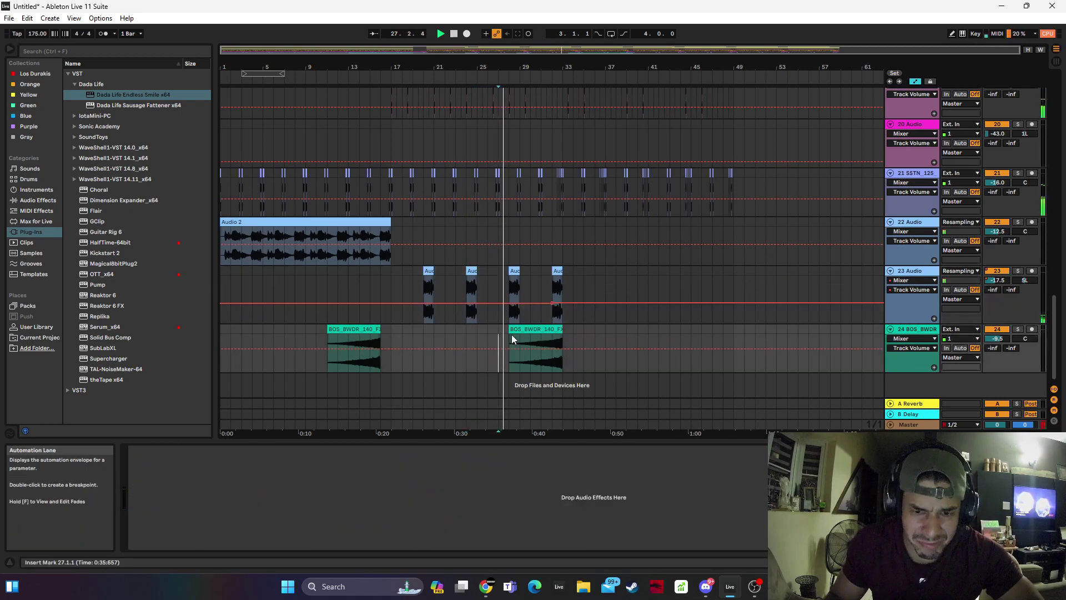
click(554, 328)
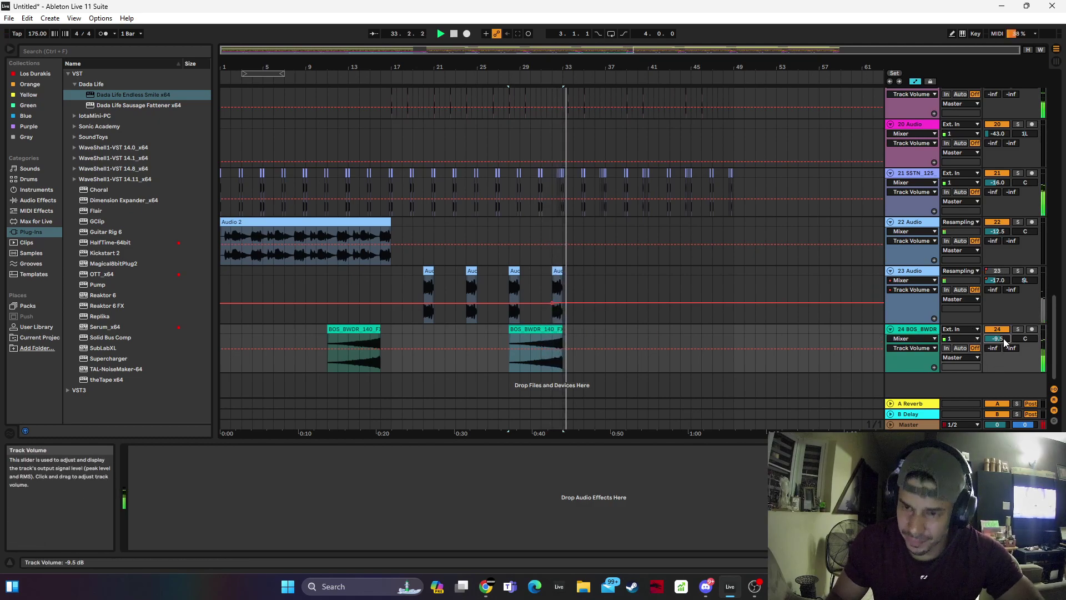
drag(1004, 338, 1004, 337)
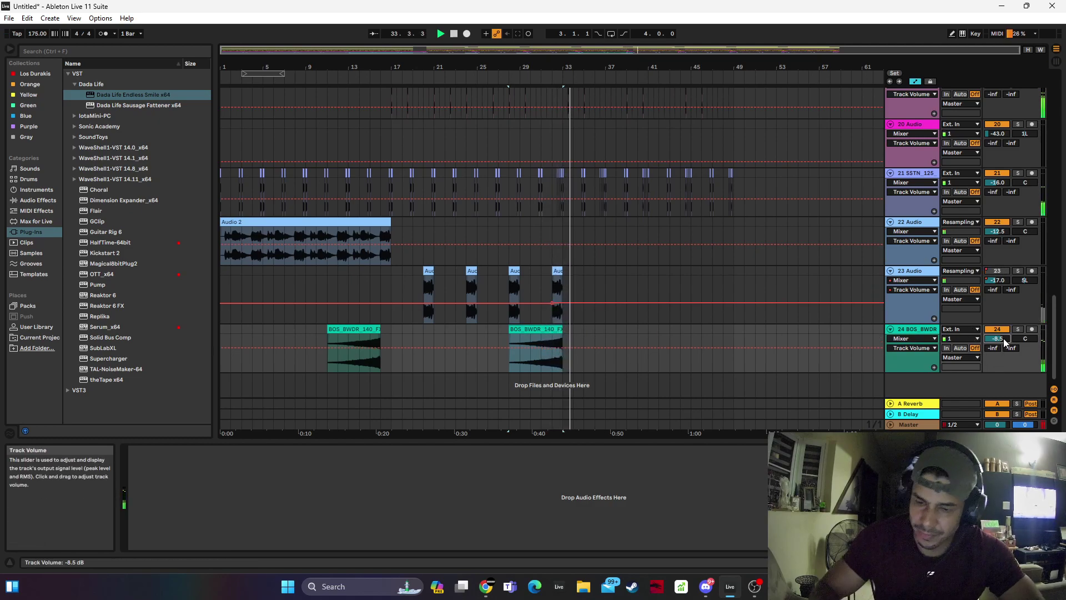
Delete the TL_LR_Tops clips on track 9 from bar 33 to bar 49
click(552, 244)
scroll(556, 263, up, 10)
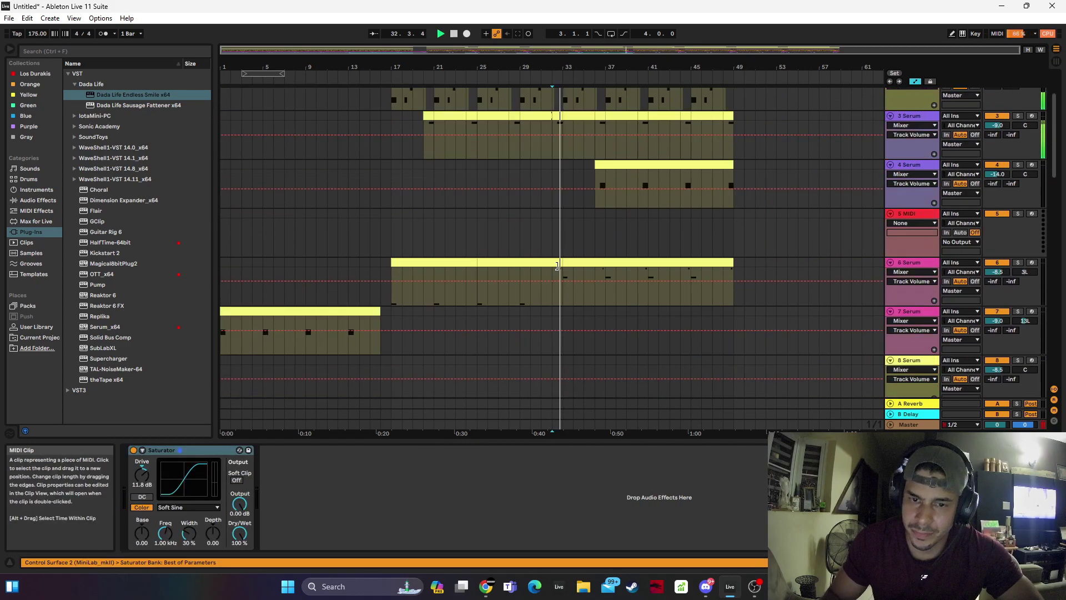
click(572, 262)
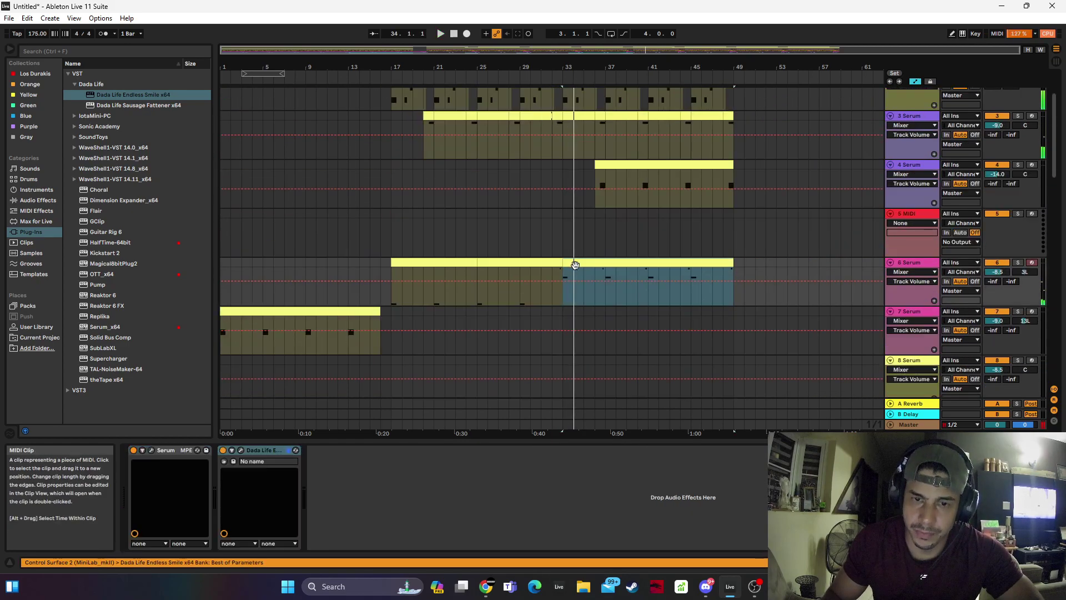
scroll(583, 270, down, 5)
scroll(583, 271, up, 4)
drag(562, 291, 742, 298)
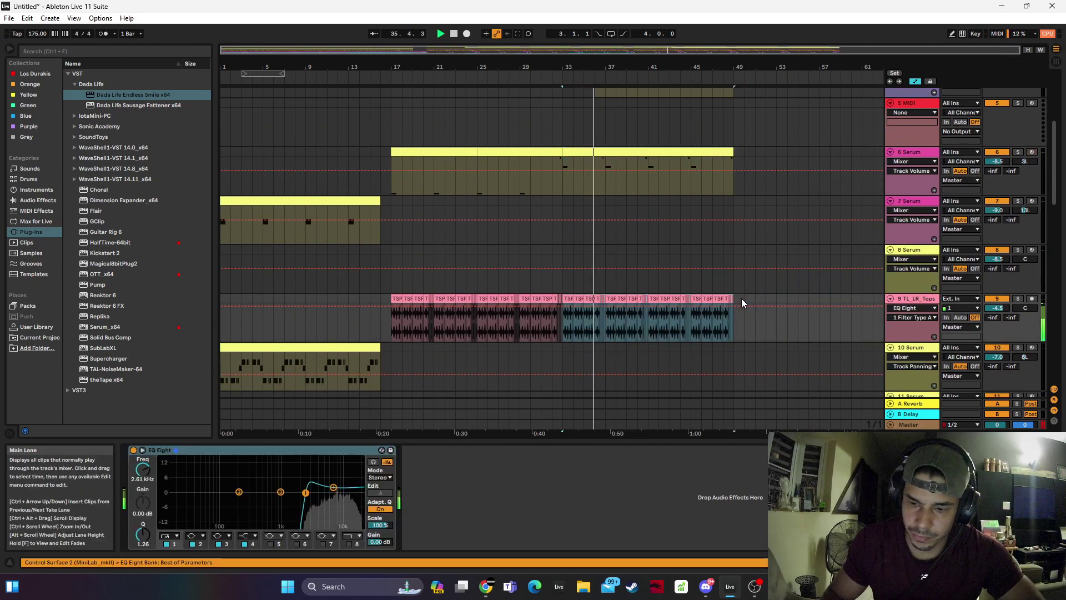
key(Delete)
click(539, 283)
click(548, 283)
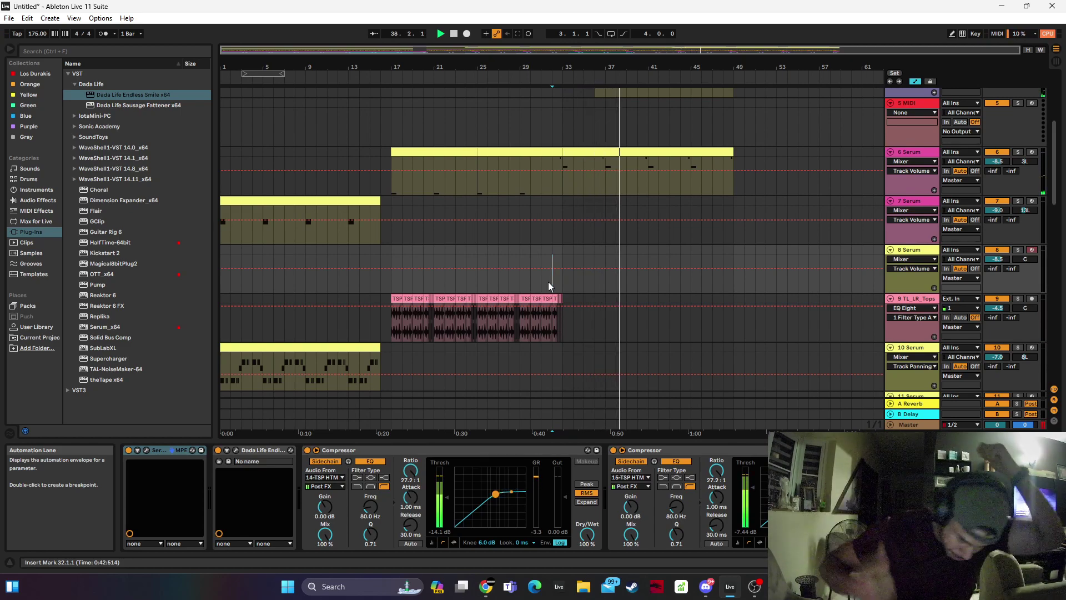
Copy the second riser clip on track 24 to bars 44 to 49 and stop playback
scroll(563, 287, down, 8)
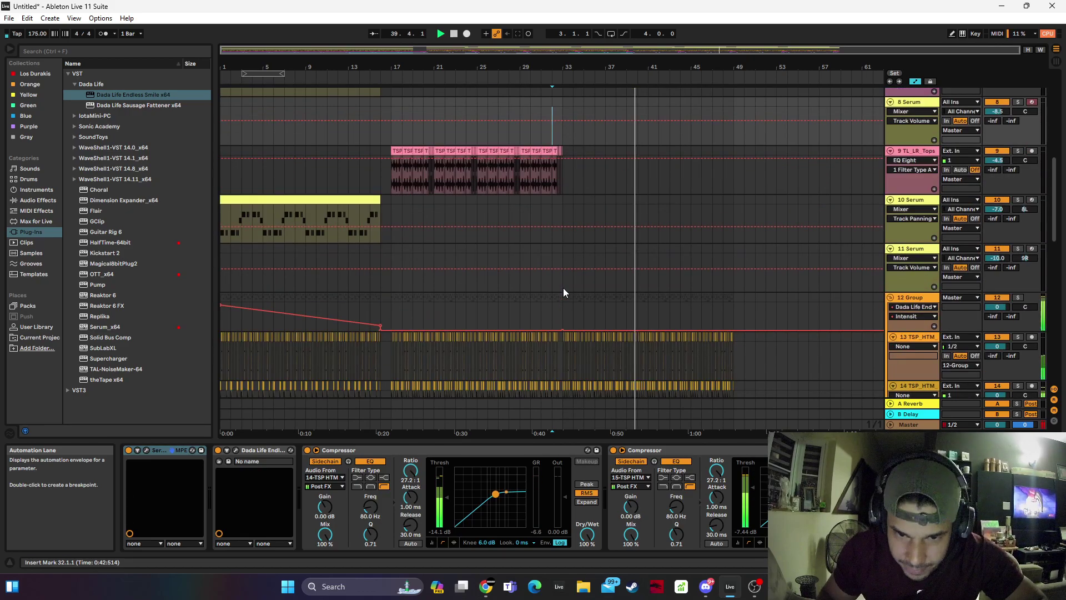
scroll(600, 280, up, 8)
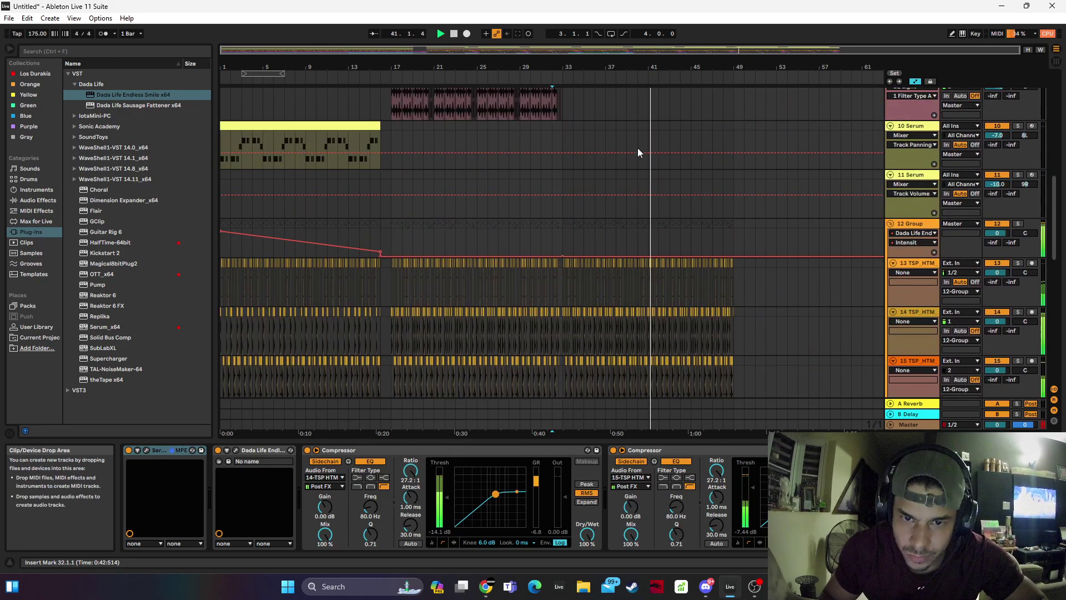
scroll(672, 264, down, 15)
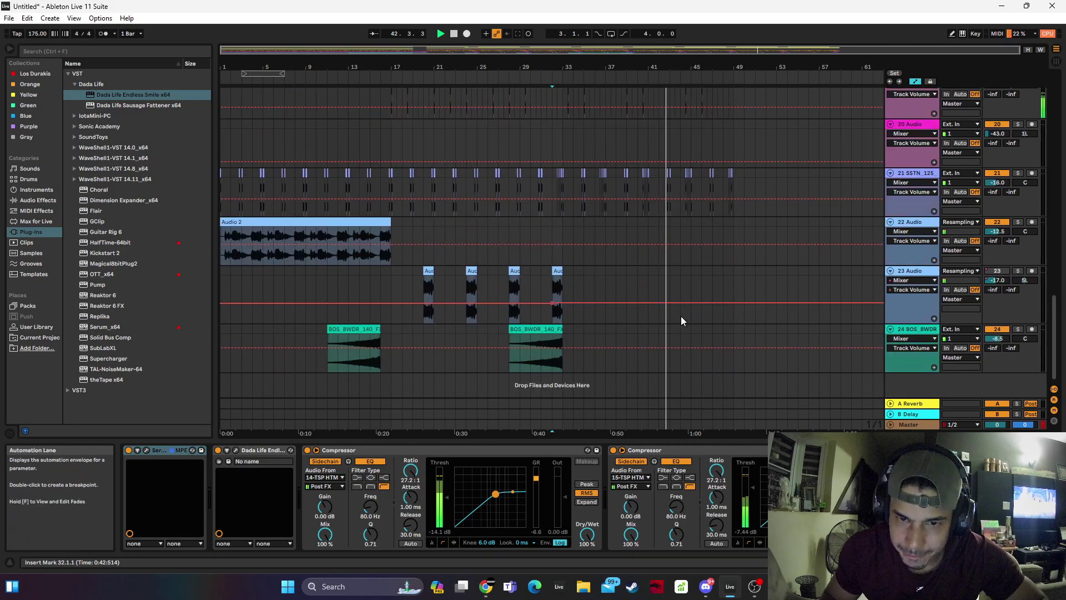
drag(391, 368, 581, 5)
click(519, 367)
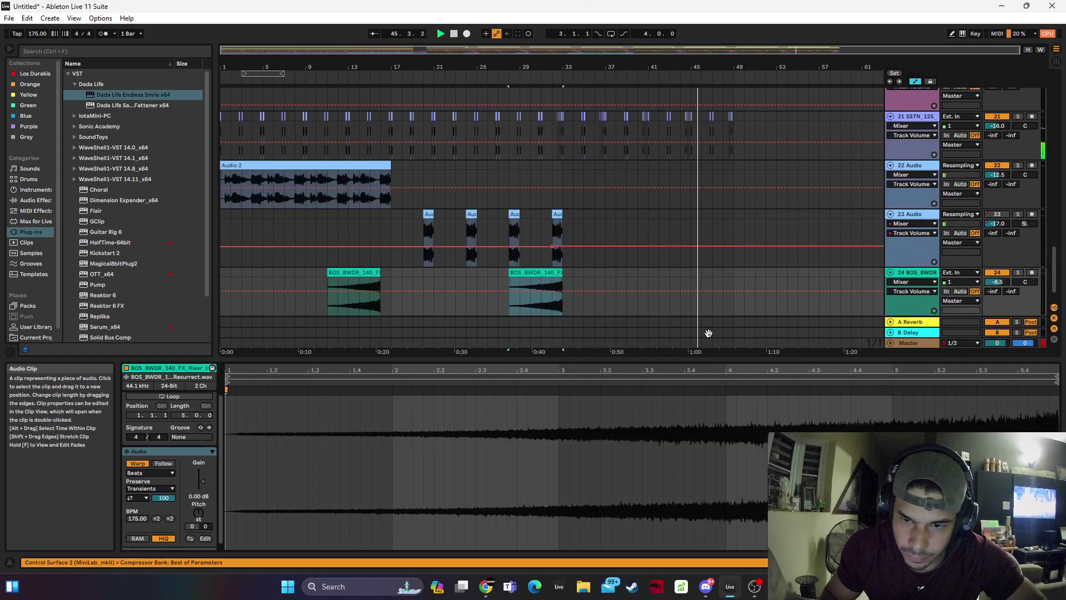
drag(550, 273, 724, 284)
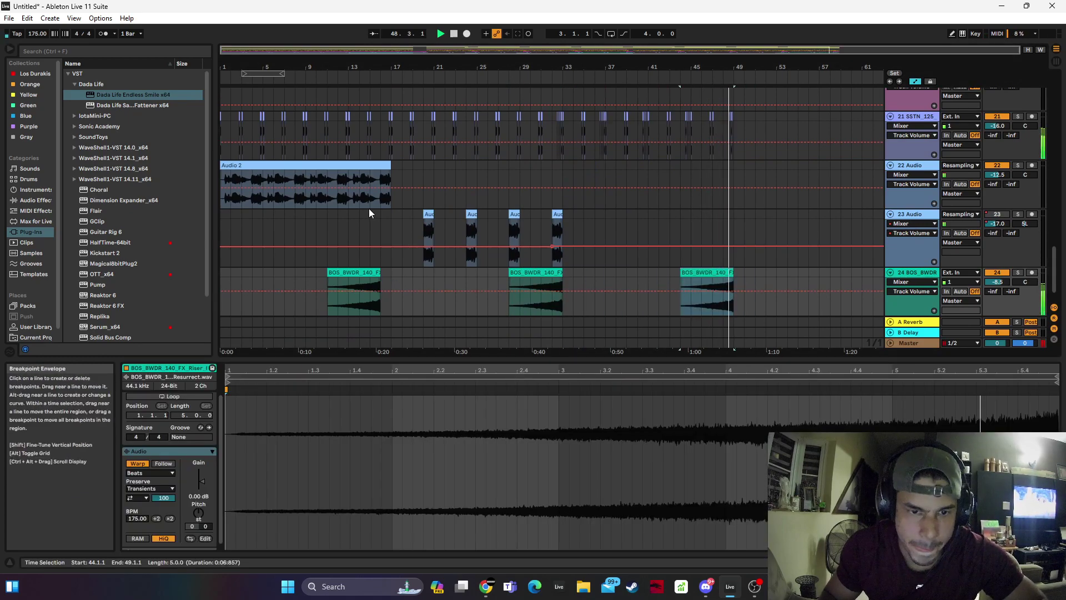
key(space)
Copy bars 12 to 17 of track 22's Audio 2 clip past bar 49, extend its start to 49.1.1, and play it
click(334, 199)
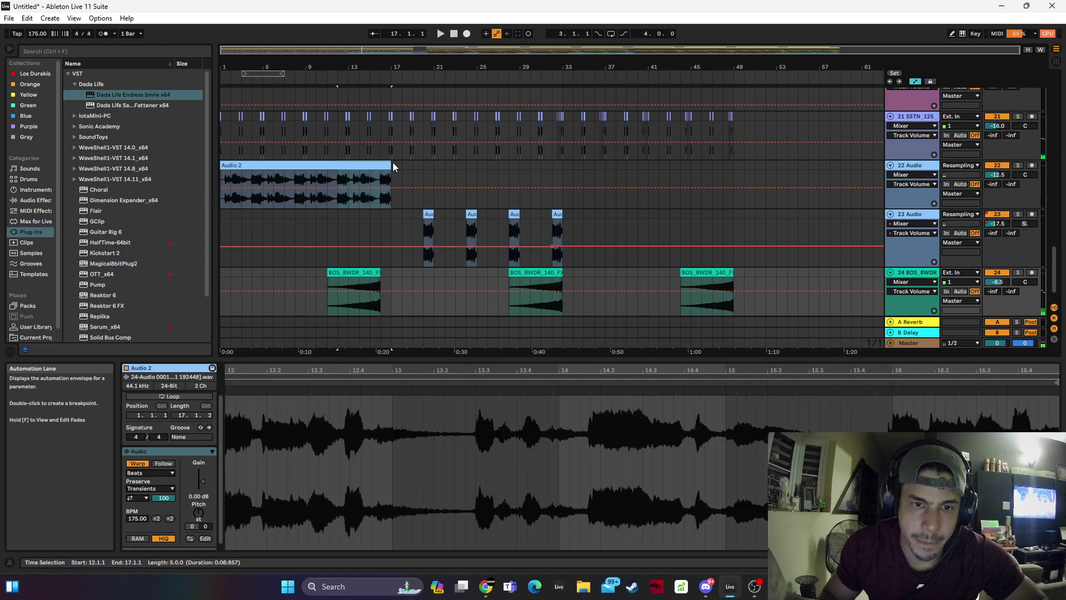
drag(378, 165, 780, 203)
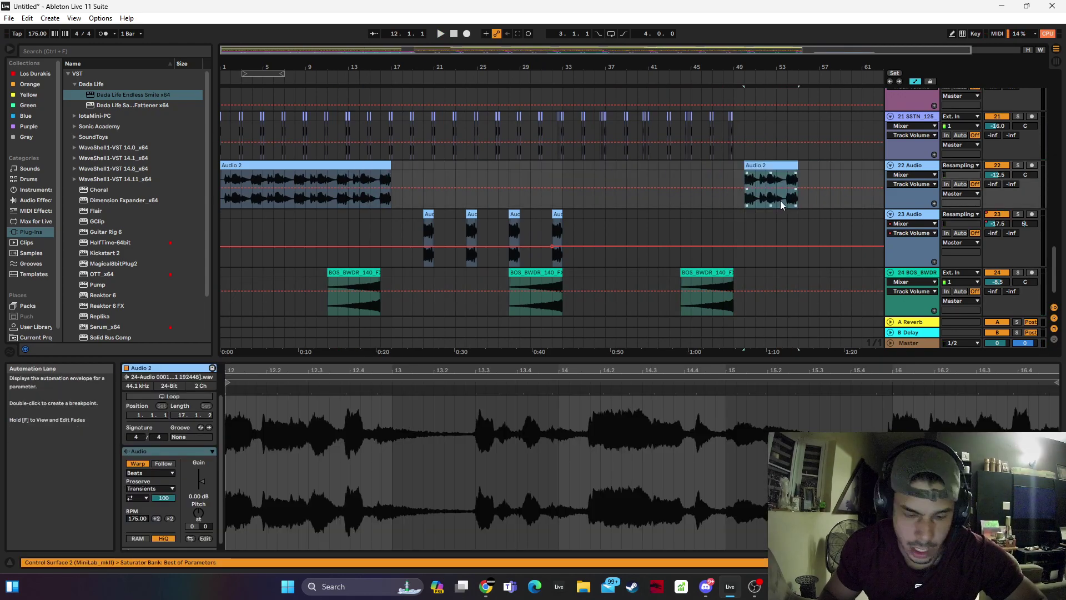
click(734, 199)
key(space)
mouse_move(747, 167)
mouse_down()
mouse_move(684, 167)
mouse_move(763, 167)
mouse_move(753, 167)
mouse_up()
key(space)
key(space)
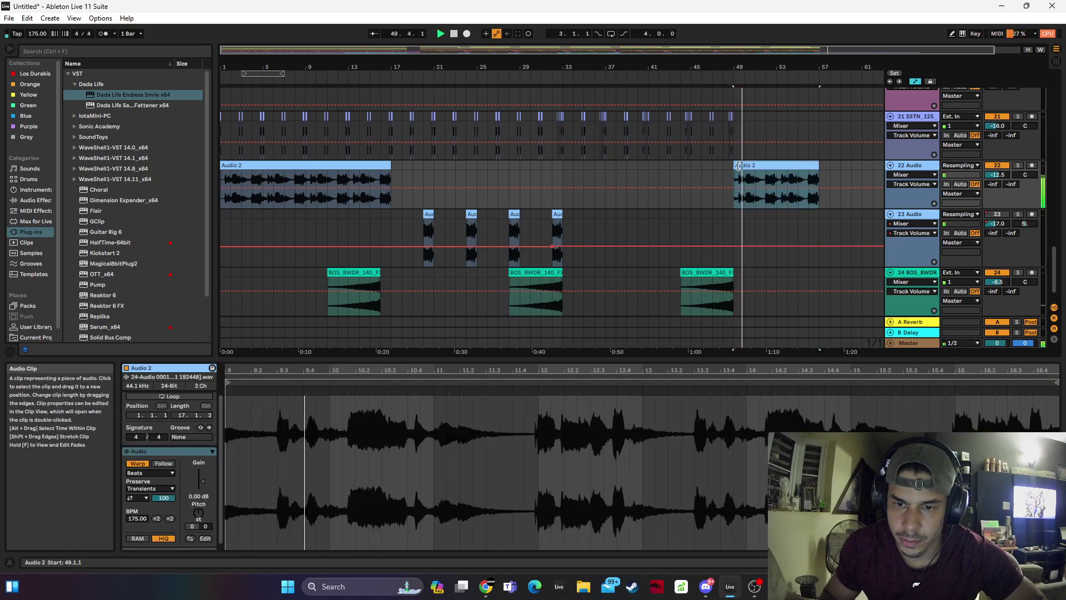
Trim the start of the copied Audio 2 clip to 49.3.1 and play it from bar 49
drag(745, 62, 746, 111)
key(space)
key(space)
drag(707, 167, 723, 166)
click(711, 171)
key(space)
key(space)
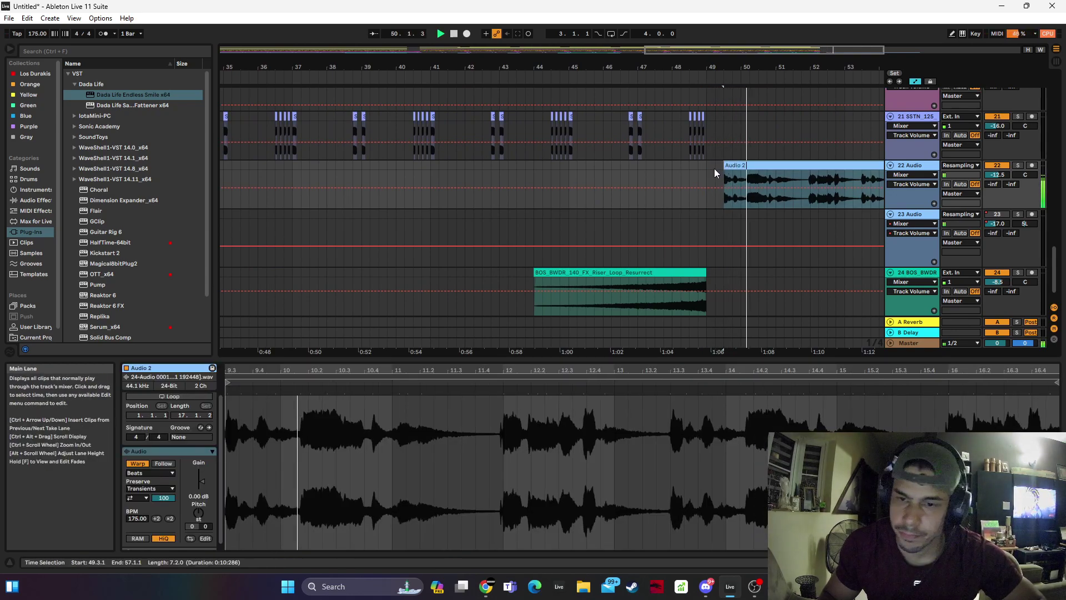
click(715, 168)
click(717, 149)
Duplicate bars 33 to 49 of the tracks down to track 22, filling bars 49 to 65, and play from bar 49
scroll(694, 167, up, 5)
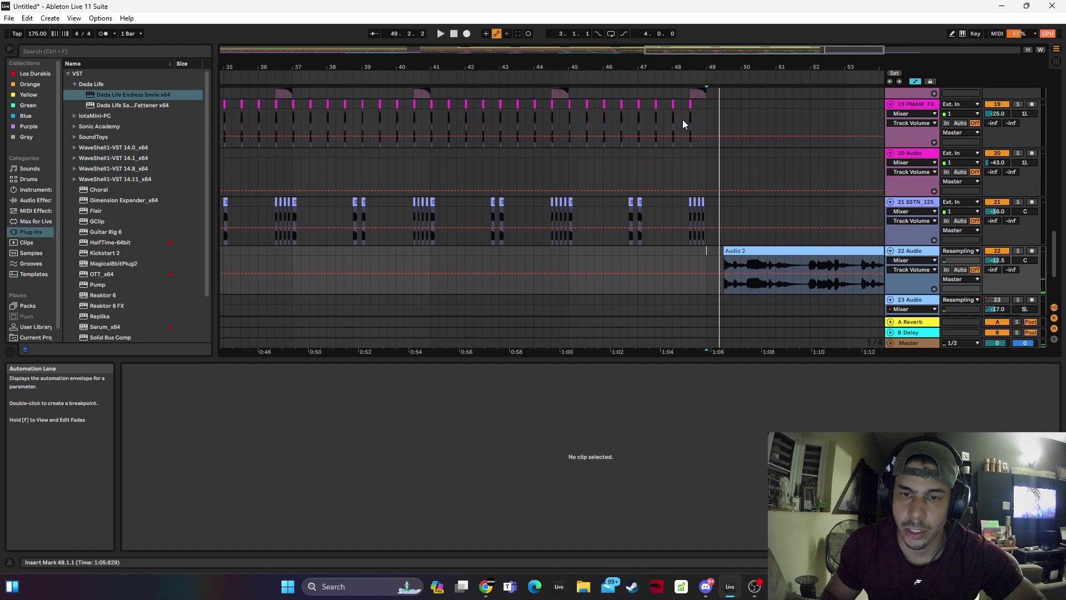
double_click(679, 61)
scroll(715, 298, down, 4)
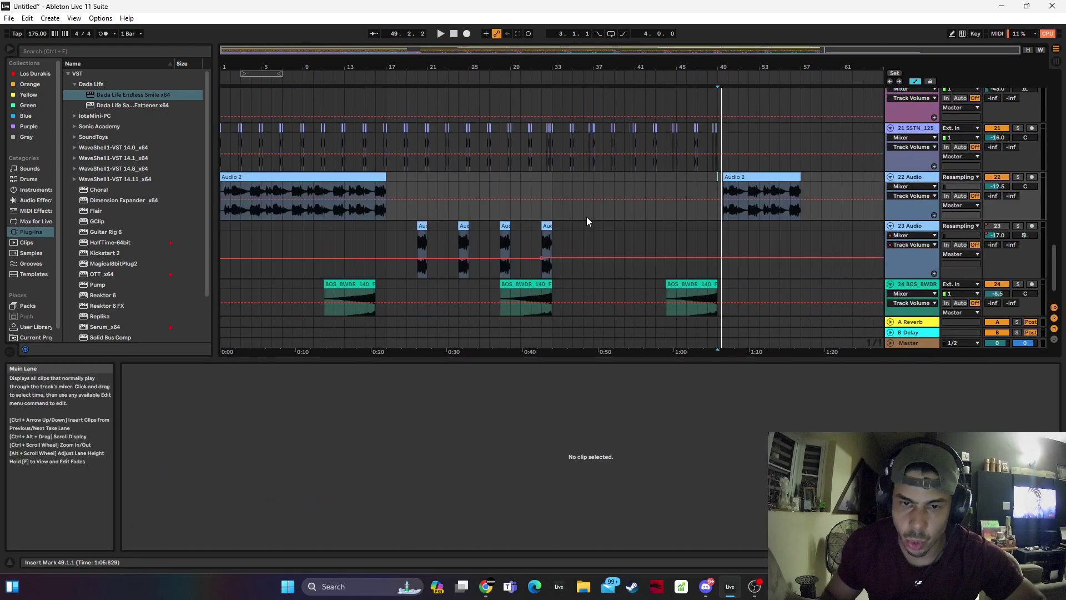
drag(551, 204, 725, 4)
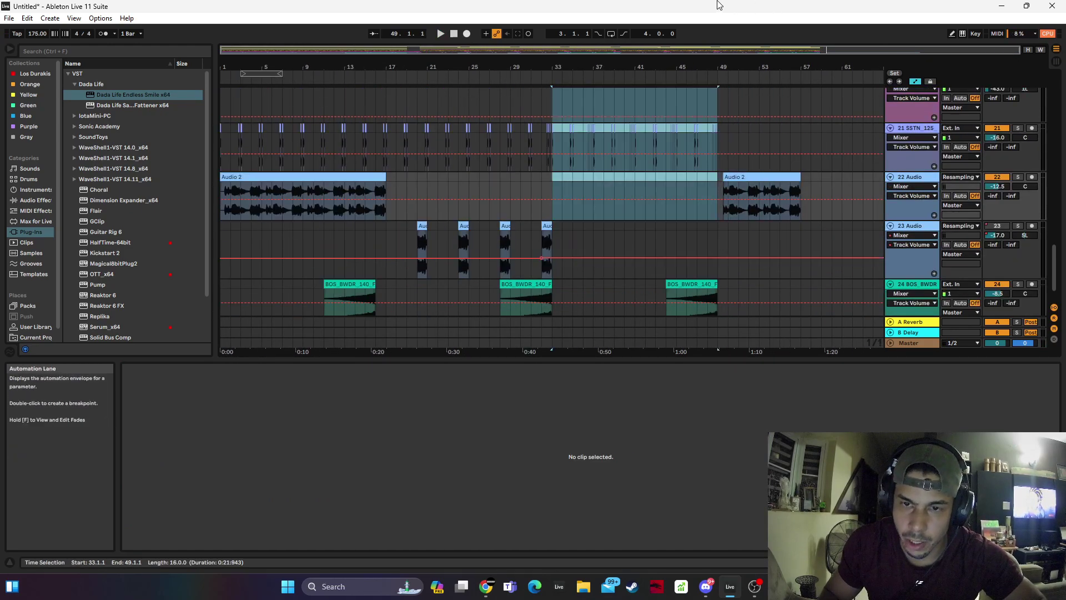
key(ctrl+d)
click(640, 182)
key(space)
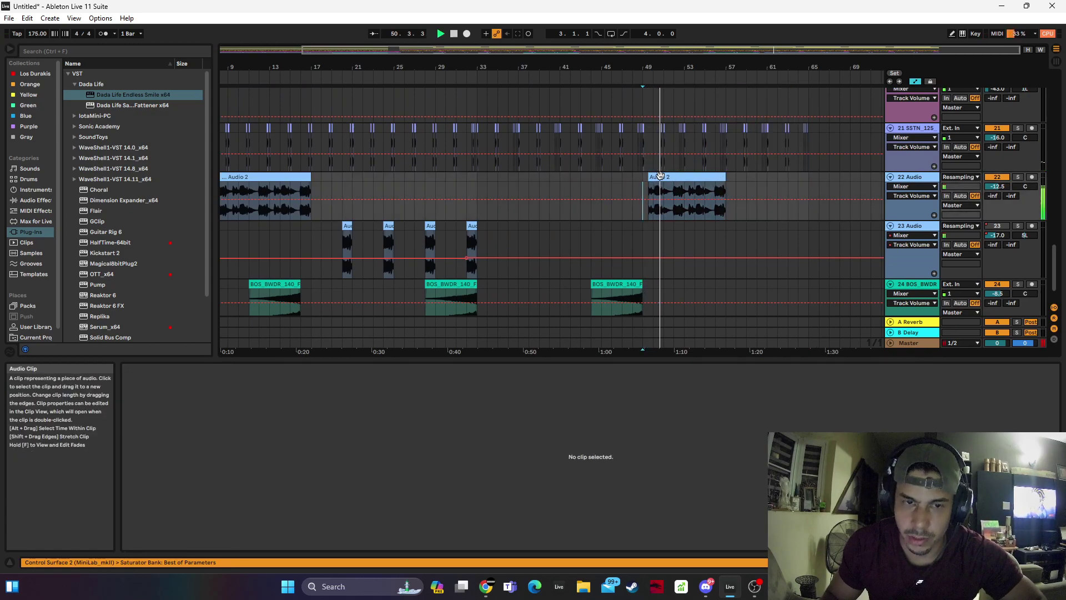
Trim the copied Audio 2 clip's start to source position 13.3.1, move the clip to bar 49, and play it
click(647, 176)
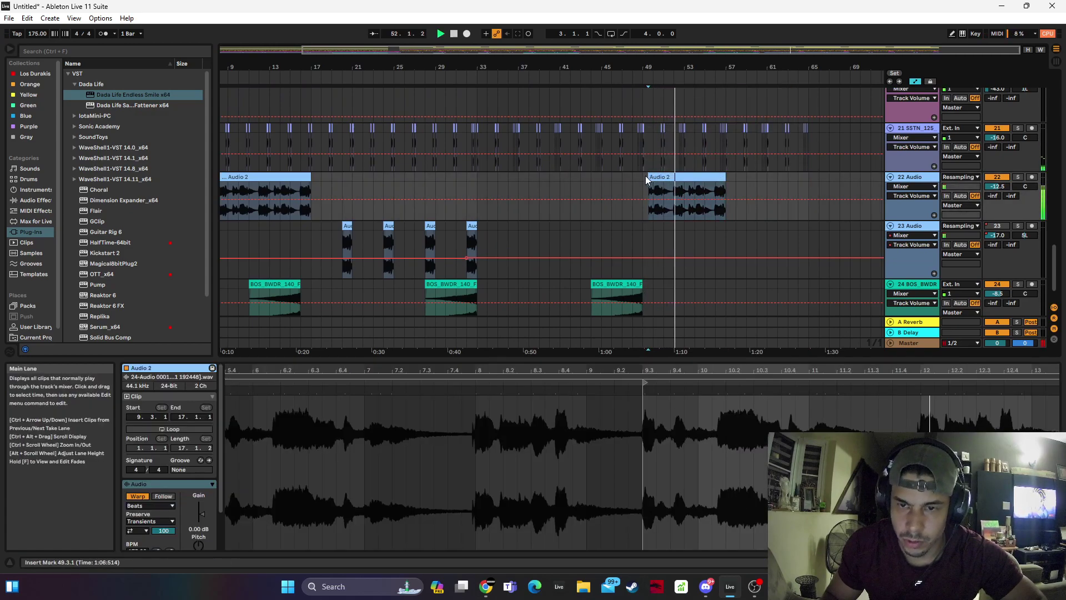
drag(647, 177, 684, 177)
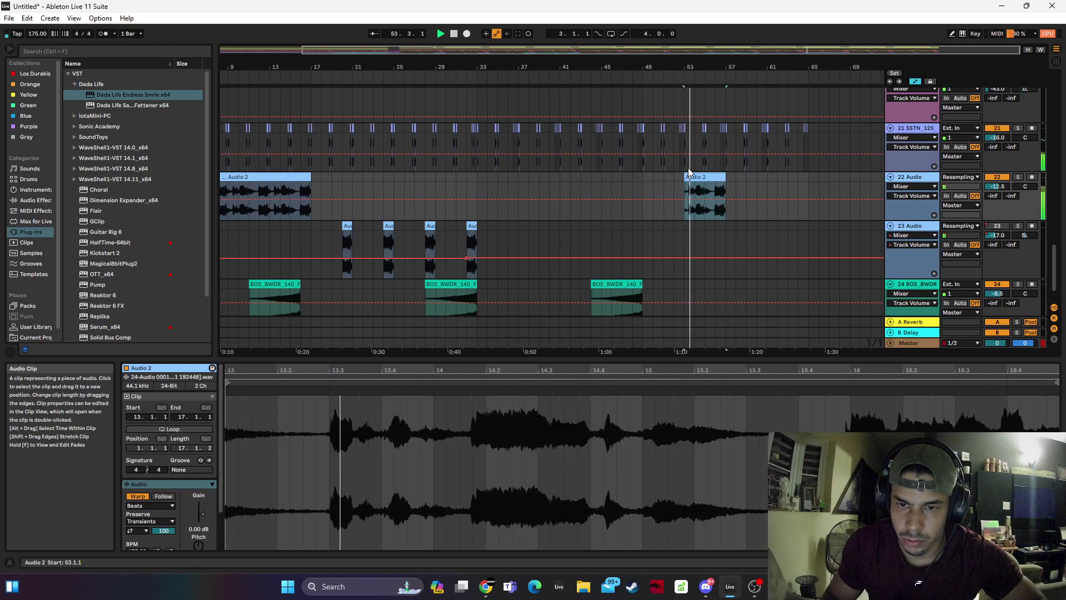
drag(692, 62, 693, 111)
drag(680, 62, 679, 111)
drag(669, 181, 467, 181)
key(space)
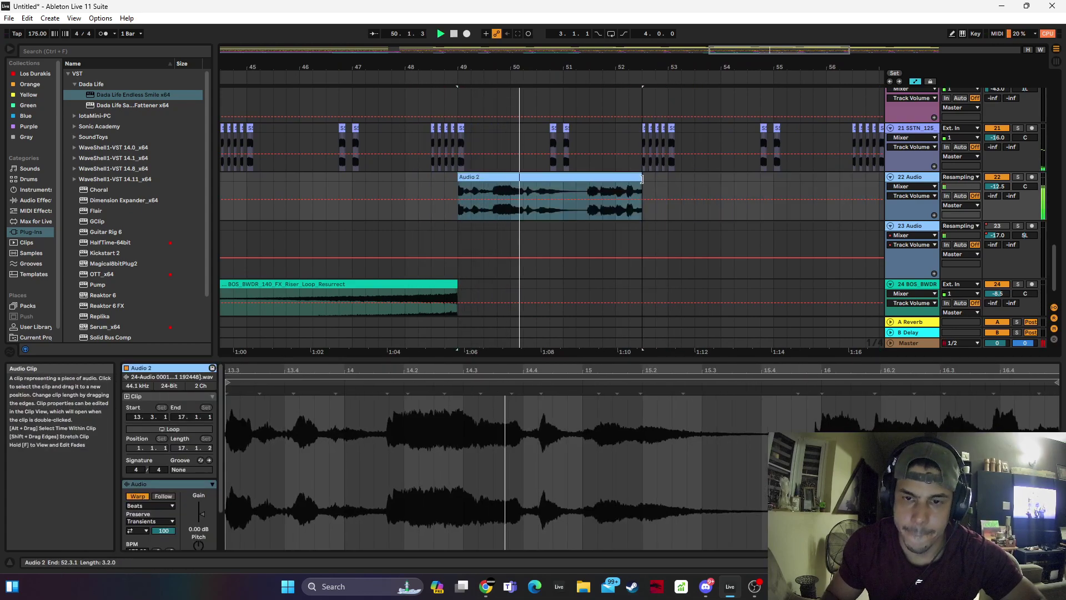
Copy the Audio 2 clip to bar 53, shift the first clip one beat after bar 49, and play from bar 49
drag(628, 176, 835, 201)
key(space)
drag(522, 177, 534, 182)
click(458, 181)
key(space)
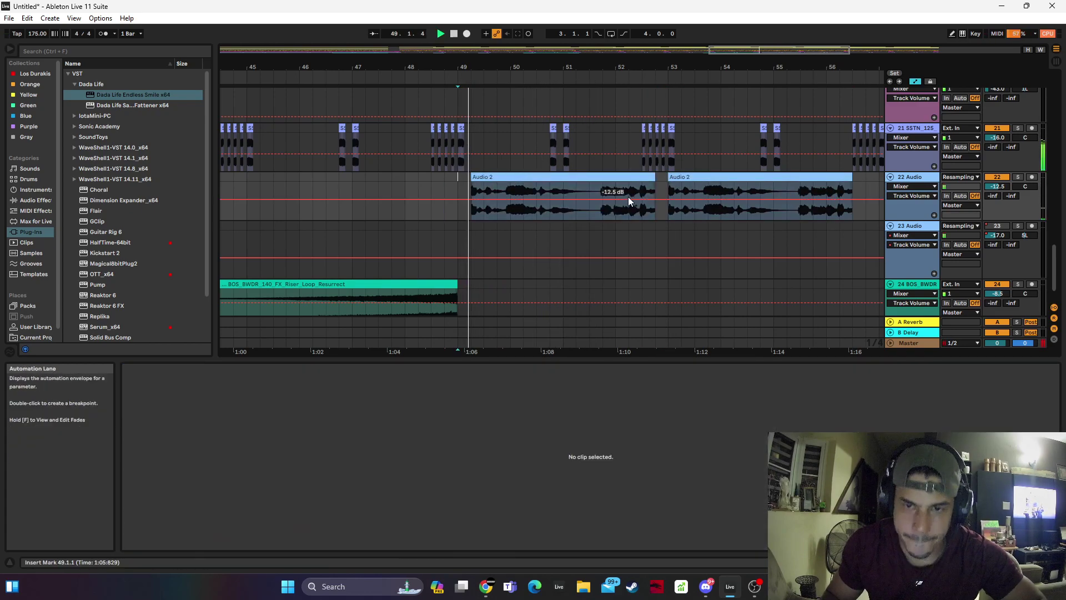
Shift the first Audio 2 clip another beat to start at 49.3.1 and play from bar 49
click(641, 178)
click(648, 183)
key(space)
drag(621, 176, 633, 179)
drag(457, 185, 626, 178)
key(space)
drag(702, 65, 661, 35)
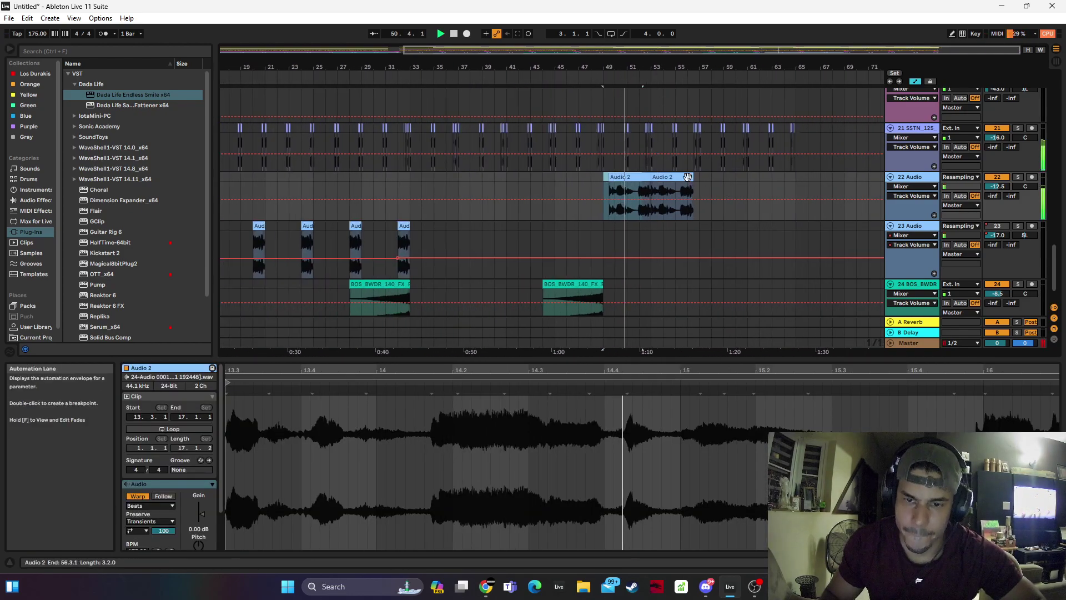
Delete the second Audio 2 copy and duplicate track 22's bars 49 to 53 three times, reaching bar 65
click(670, 178)
drag(670, 178, 677, 179)
key(Delete)
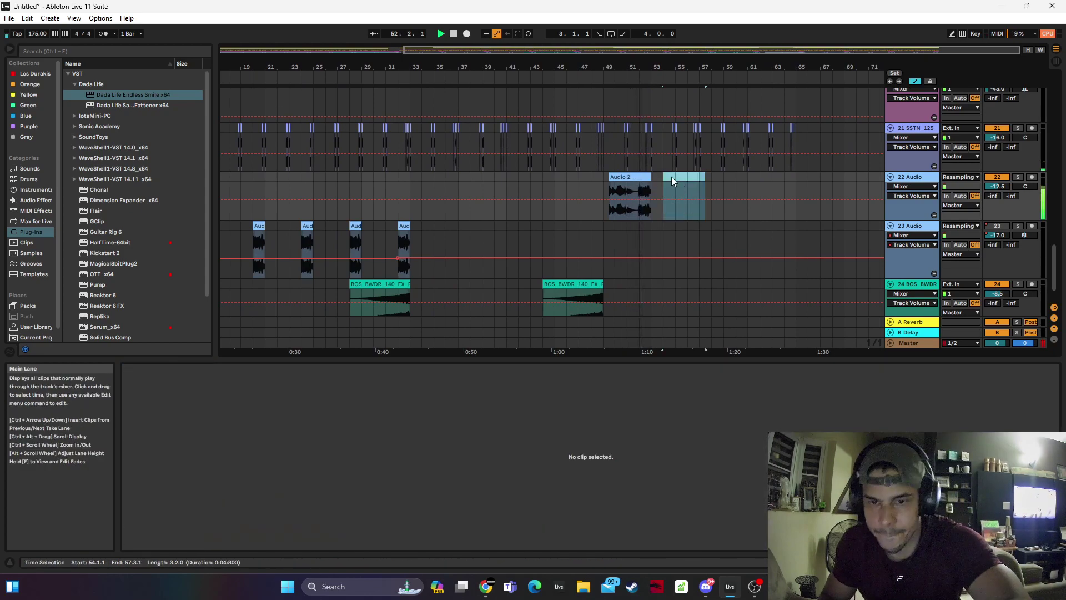
click(628, 186)
key(ctrl+d)
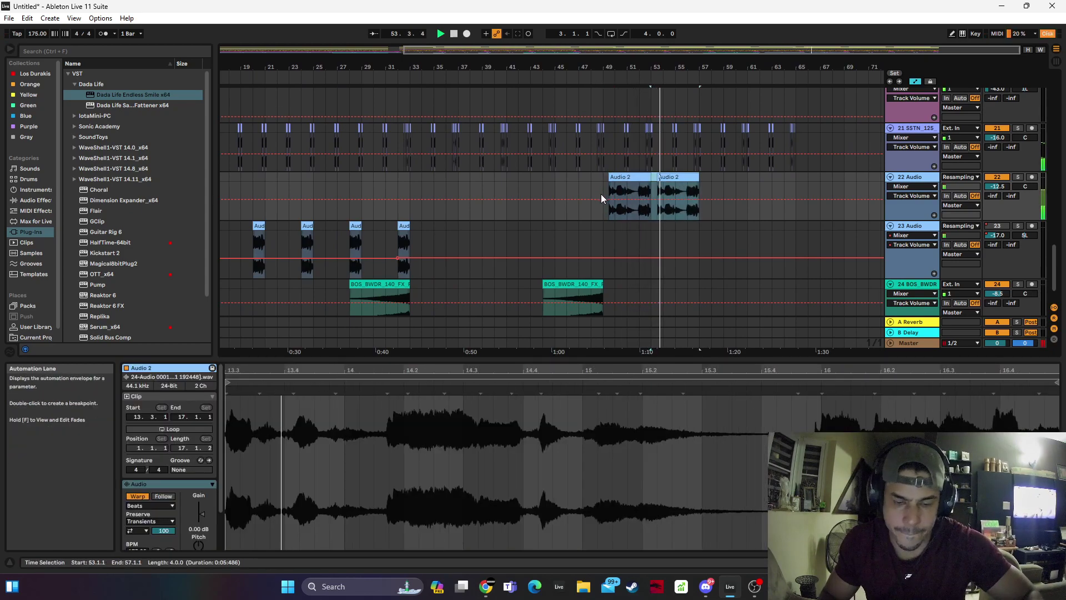
key(ctrl+d)
key(ctrl+d)
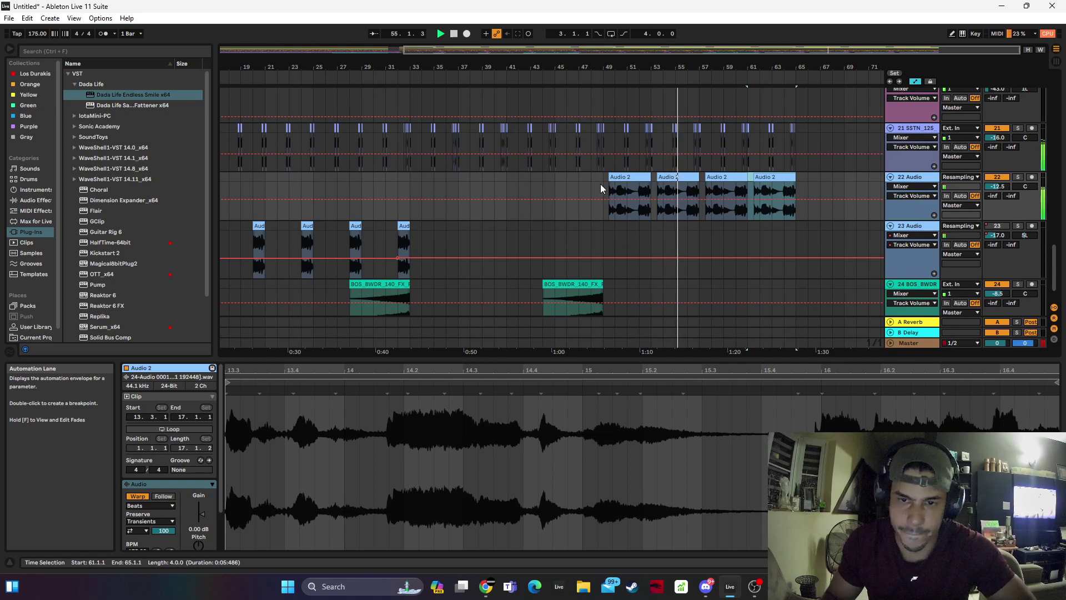
Stop playback and duplicate track 22 with all its clips
scroll(611, 186, up, 1)
scroll(632, 180, down, 2)
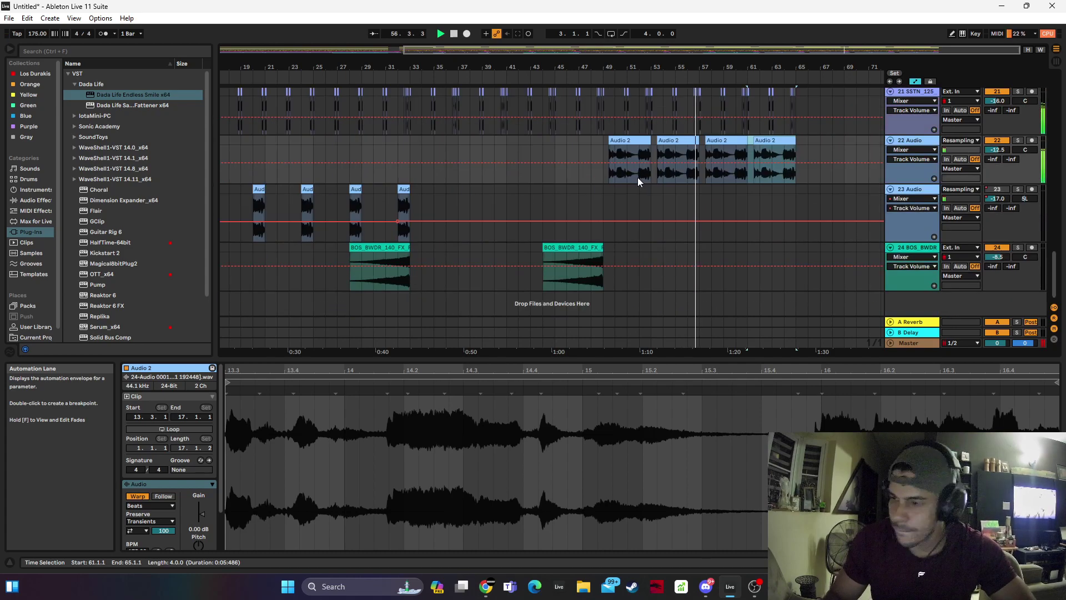
scroll(636, 184, up, 3)
scroll(635, 183, down, 3)
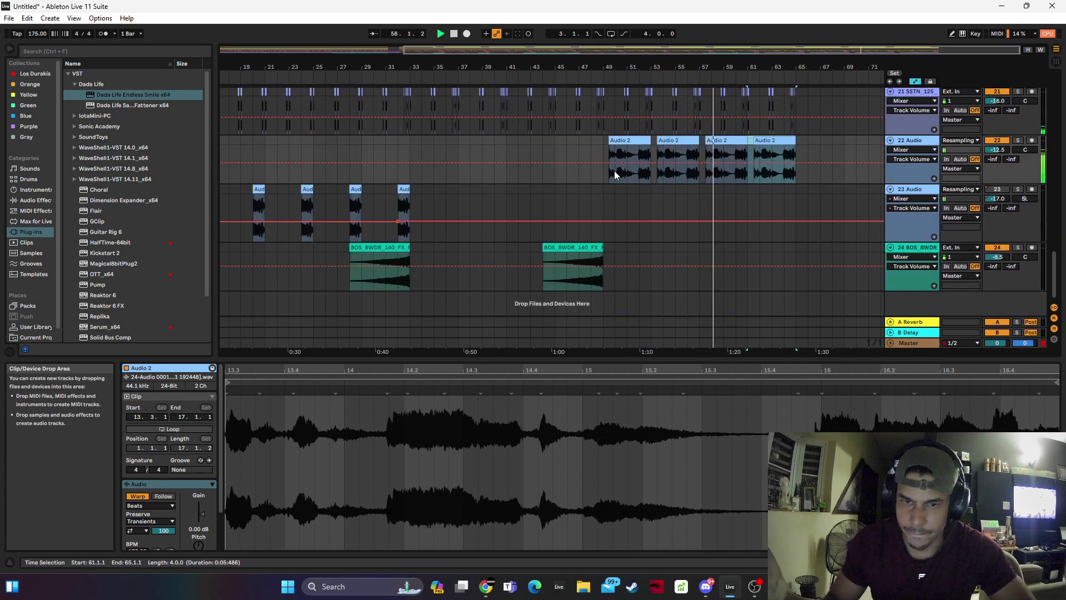
click(618, 134)
scroll(714, 155, down, 2)
key(space)
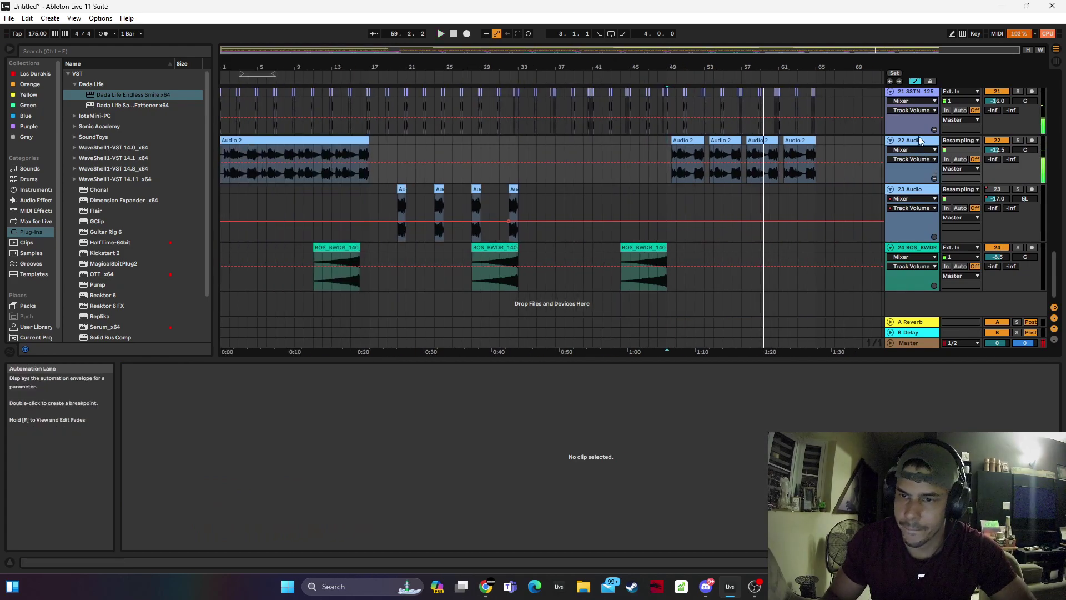
click(916, 133)
key(ctrl+d)
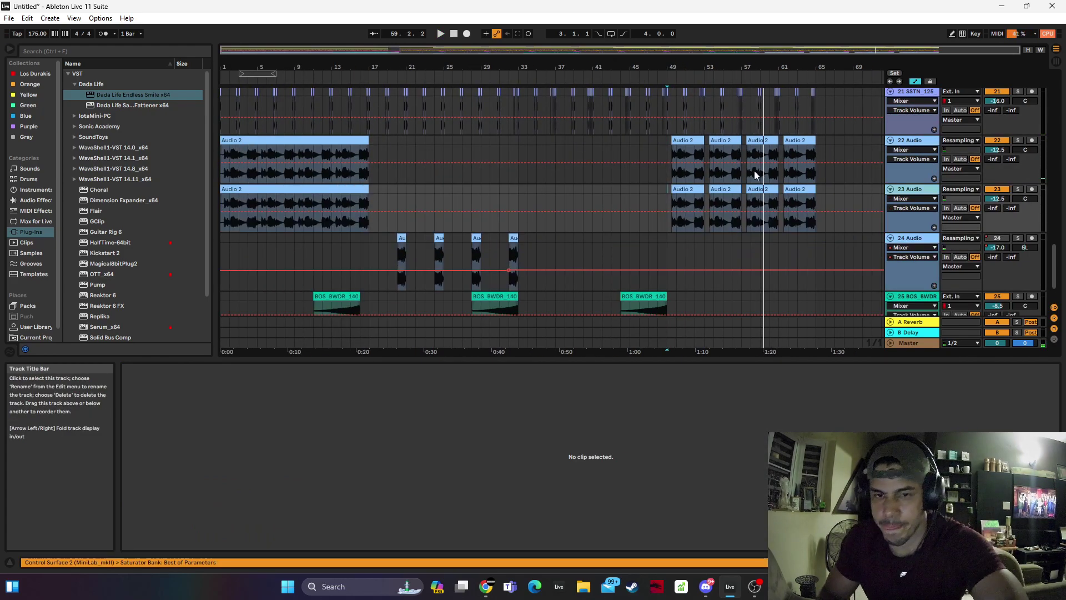
Delete track 22's clips from bars 49 to 65 and the opening Audio 2 clip on the duplicated track 23
drag(651, 142, 852, 154)
key(Delete)
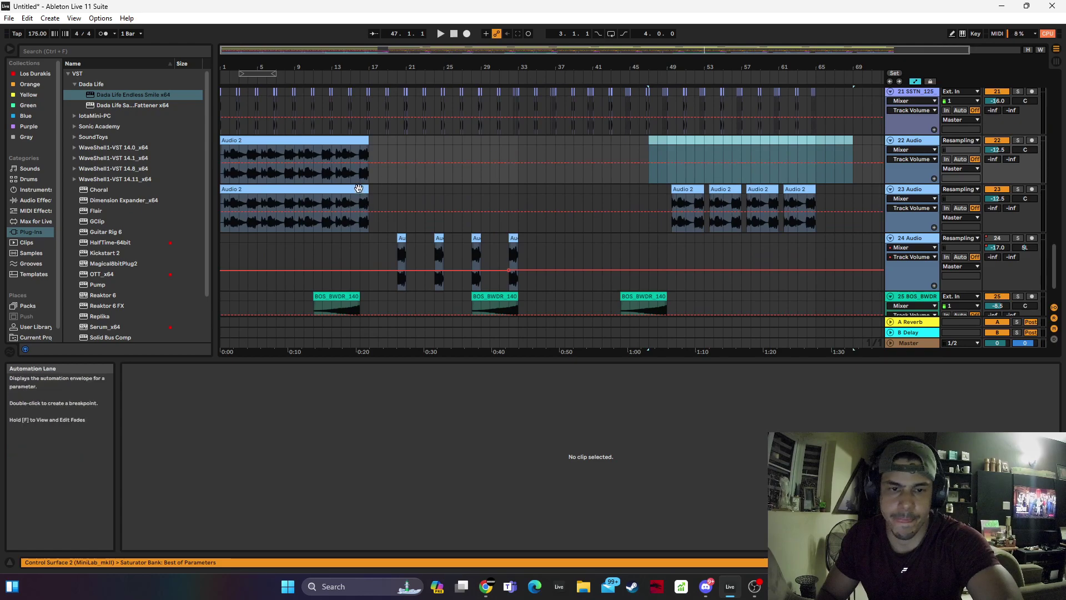
click(322, 189)
key(Delete)
Consolidate the four Audio 2 clips on track 23 into one clip from 49.3.1 to 65.1.1
click(672, 191)
shift+click(816, 192)
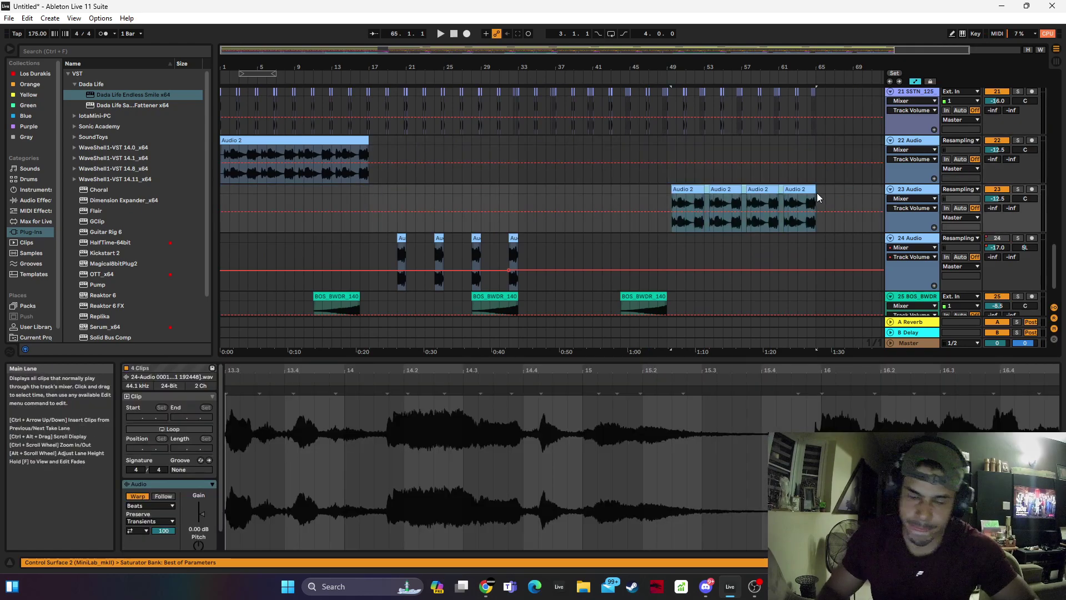
key(ctrl+j)
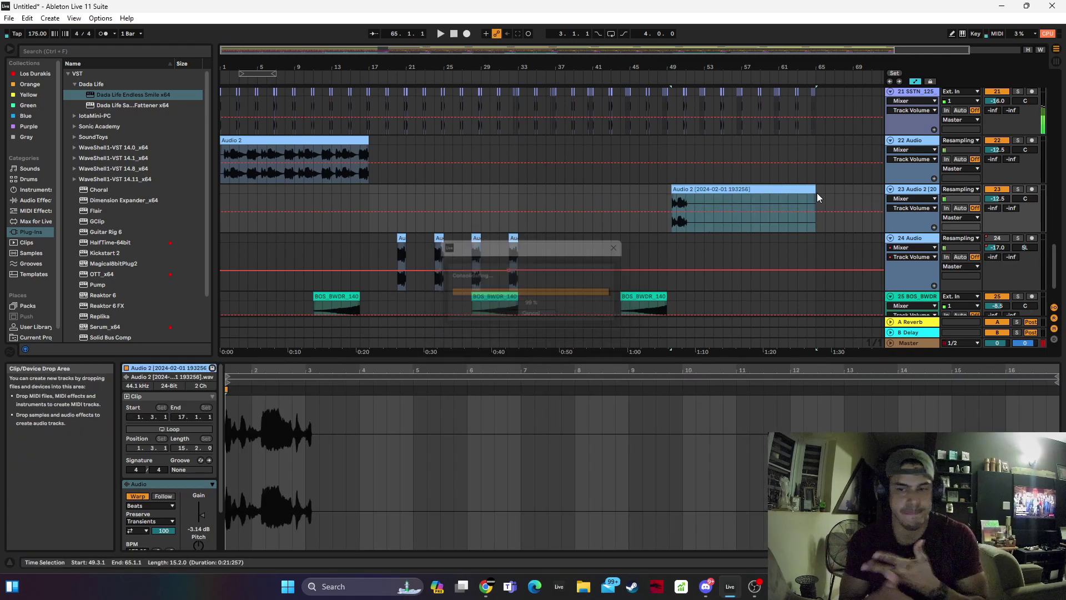
Set the consolidated clip's warp mode to Complex Pro, transpose it to -12 semitones, and play it
click(152, 505)
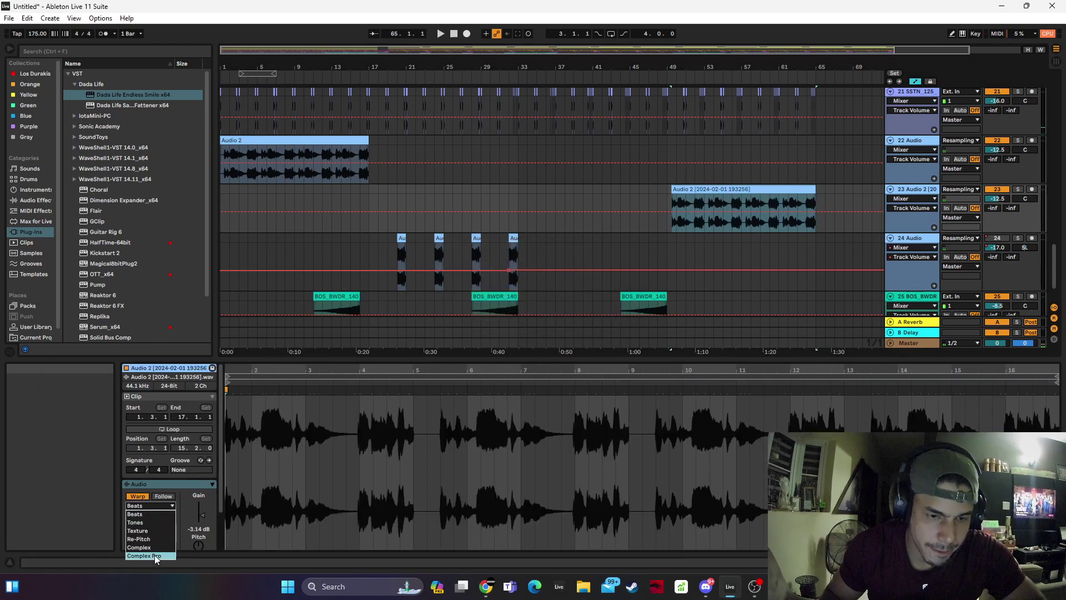
scroll(161, 538, down, 2)
key(space)
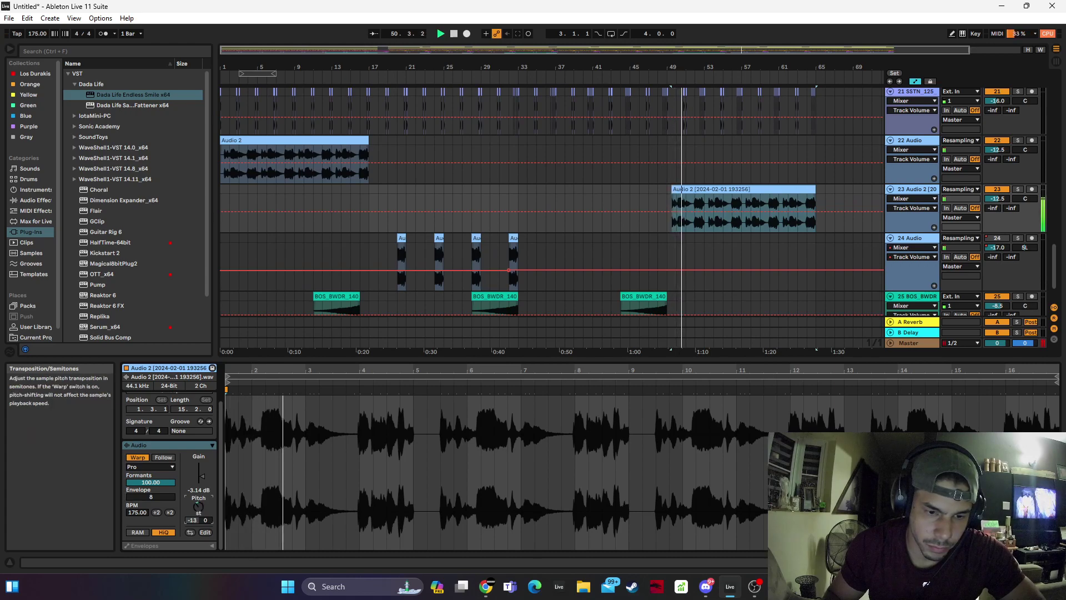
key(space)
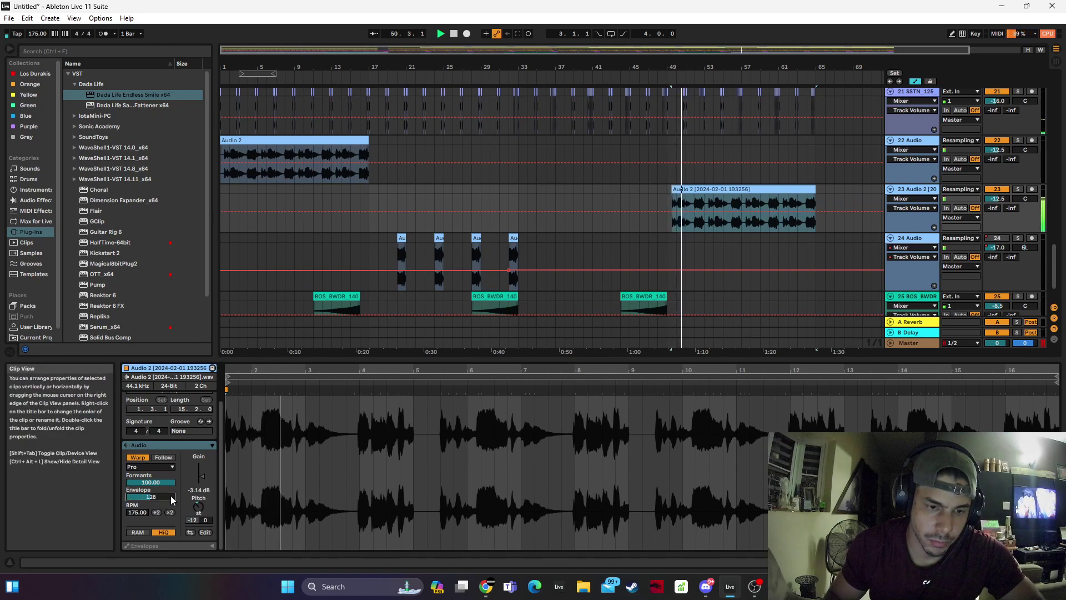
Lower track 23's volume to -16.5 dB and add an EQ Eight with a low cut at 156 Hz after its Saturator
drag(1043, 201, 1042, 206)
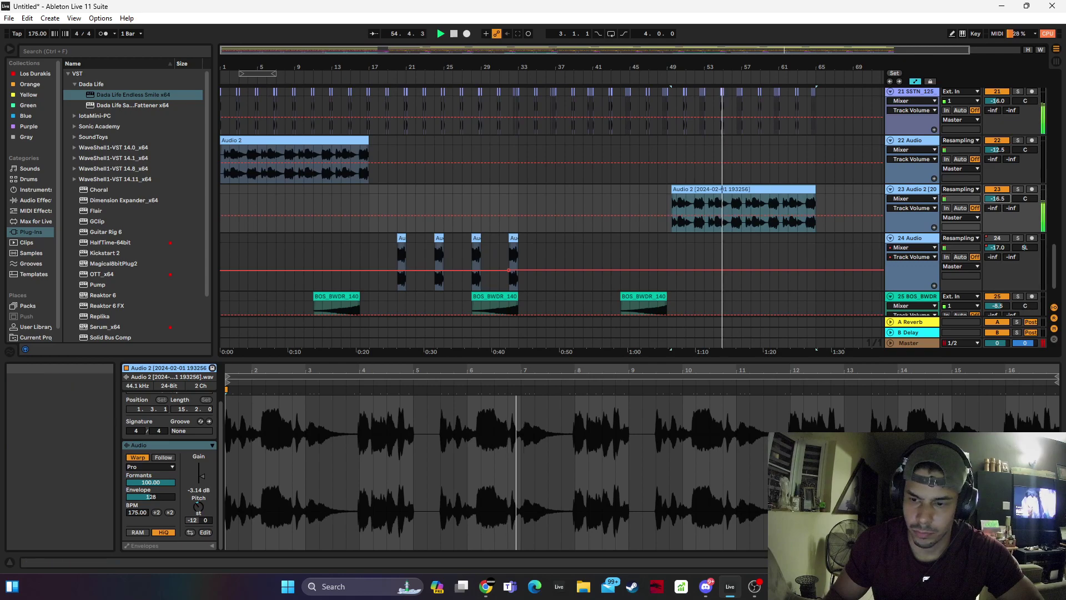
key(shift+Tab)
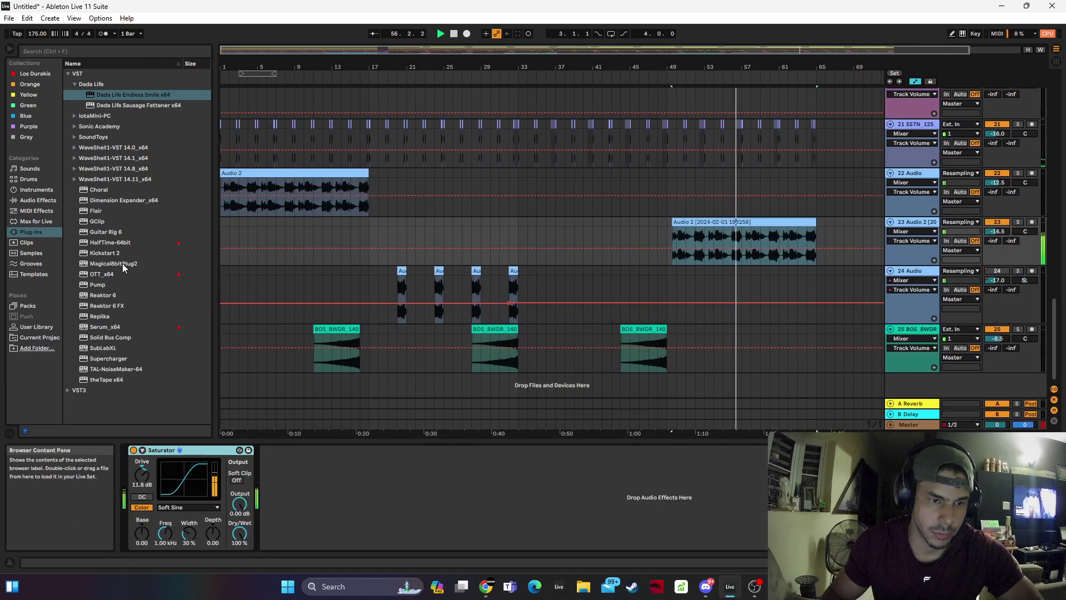
click(37, 201)
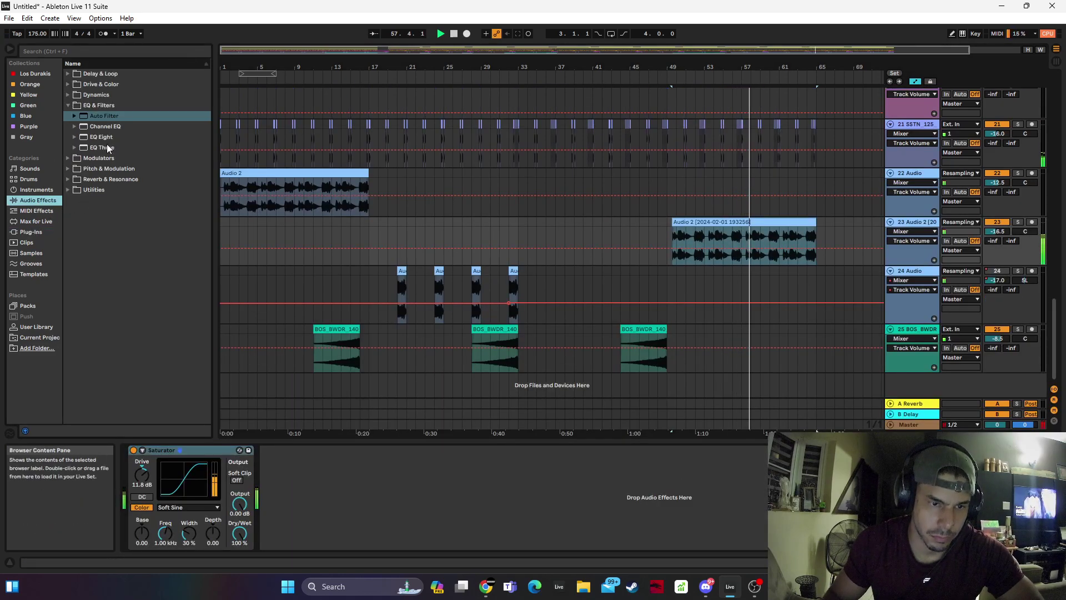
drag(98, 139, 364, 500)
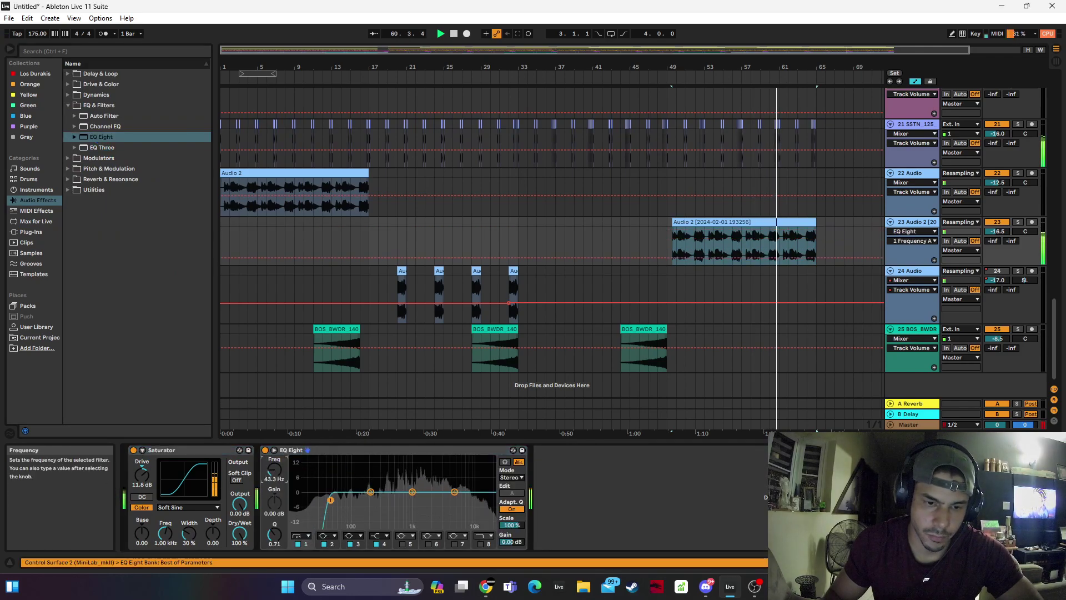
Try an Auto Filter after track 23's EQ Eight with band-pass and notch shapes and LFO modulation, and delete the device
drag(101, 116, 562, 516)
click(594, 523)
drag(667, 508, 620, 500)
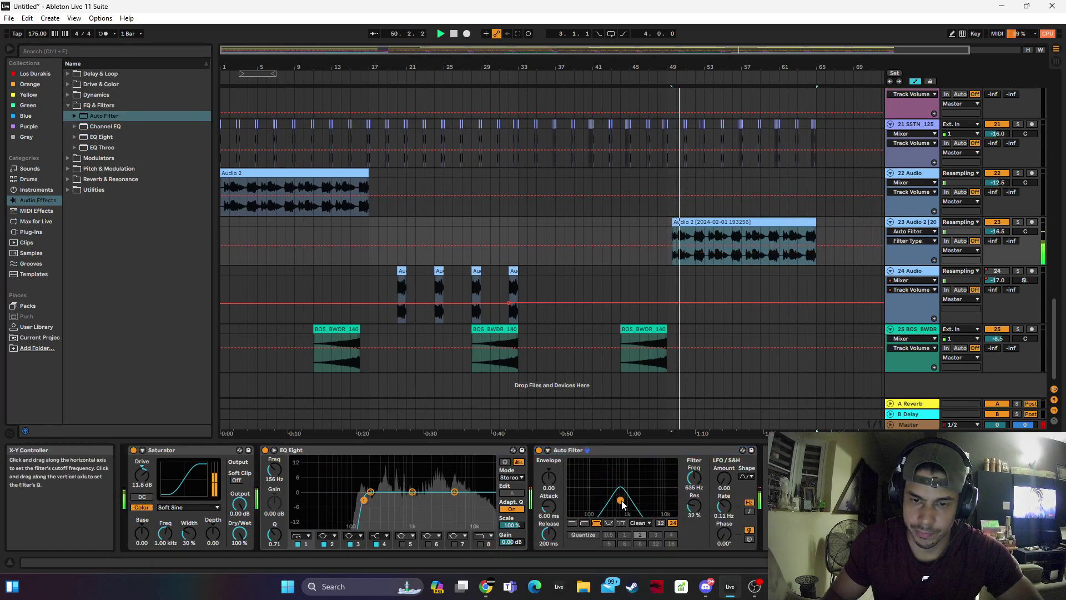
drag(688, 507, 733, 483)
drag(729, 532, 728, 514)
click(611, 524)
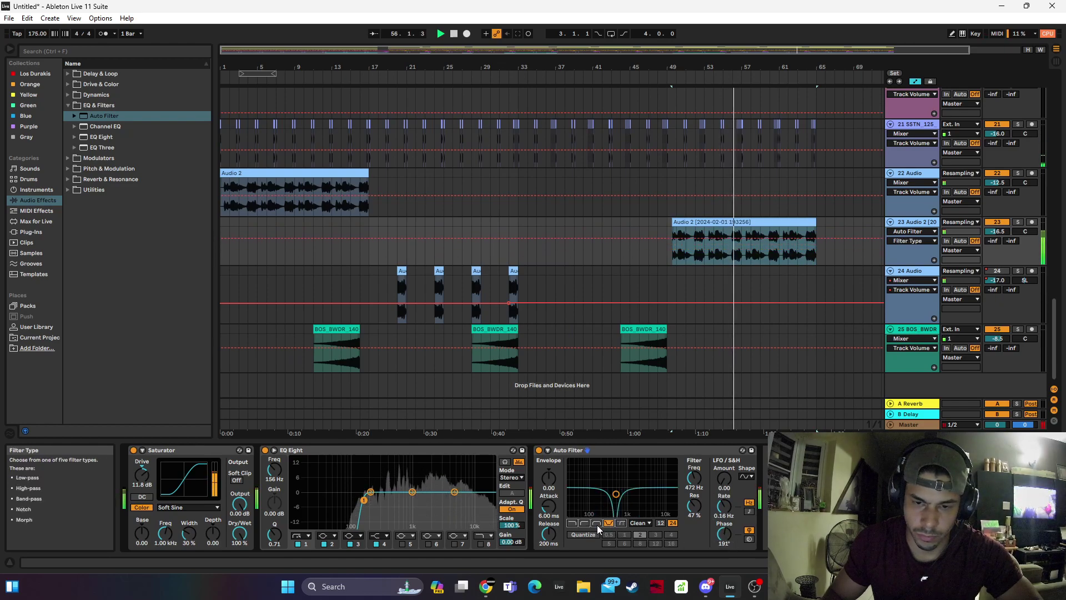
click(639, 450)
key(Delete)
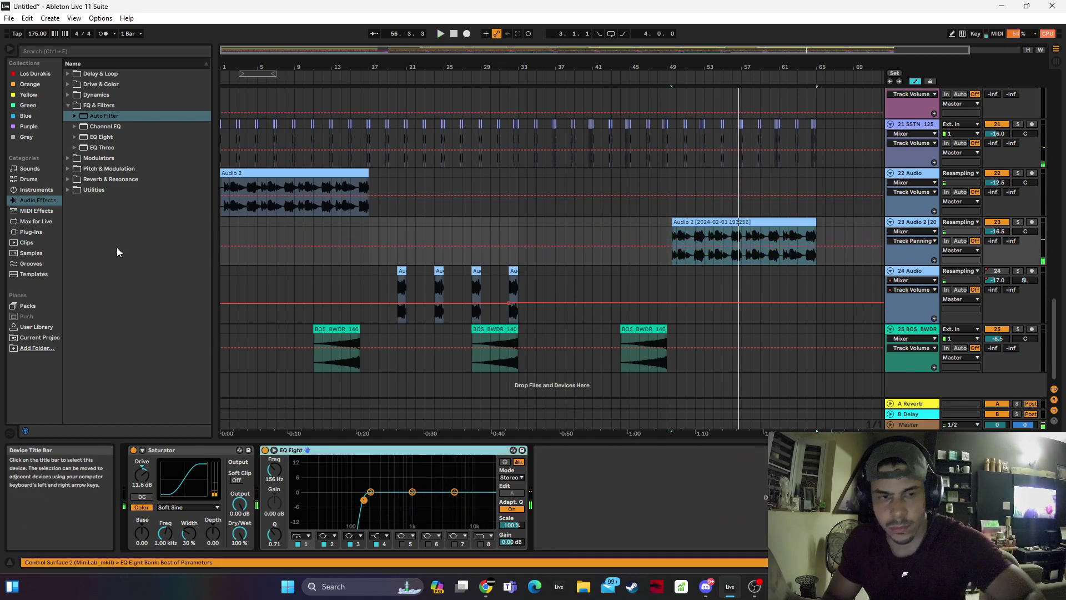
Load Guitar Rig 6 with the Acoustic Multi preset on track 23 and set the track volume to -14 dB during playback
key(space)
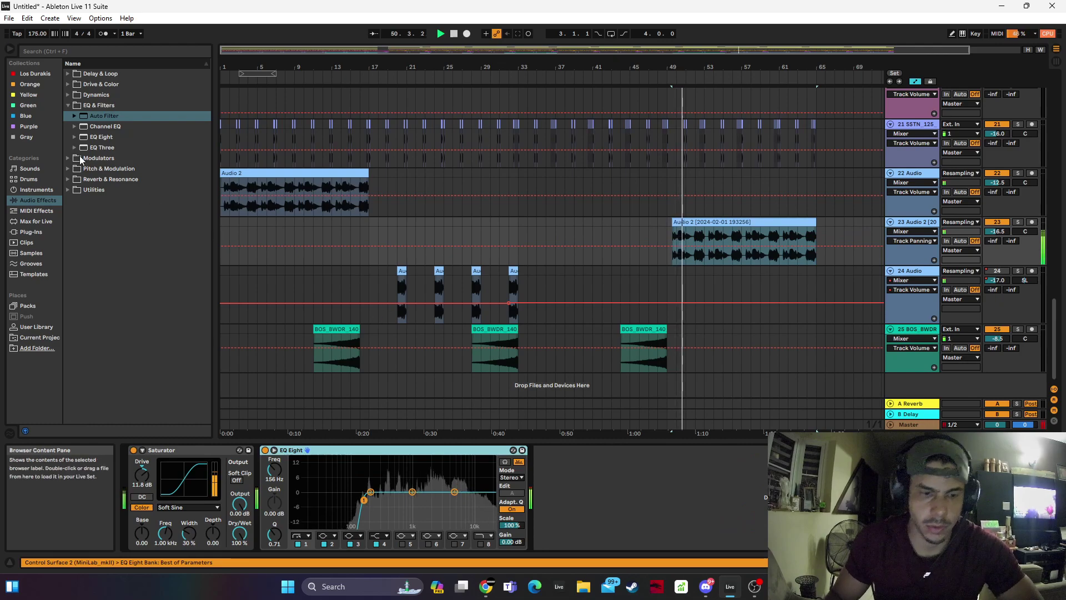
key(space)
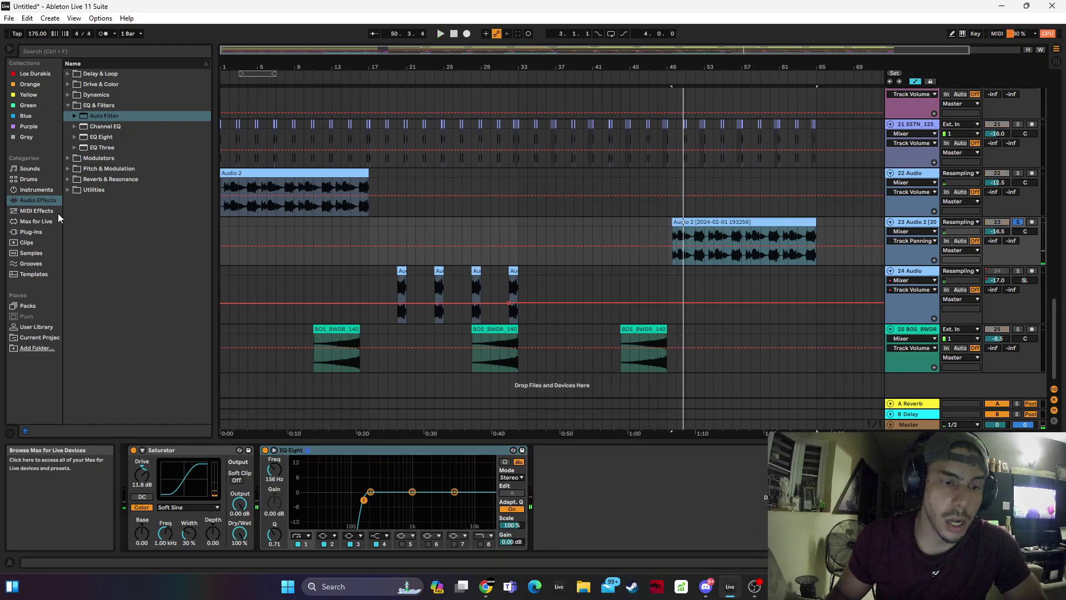
click(32, 227)
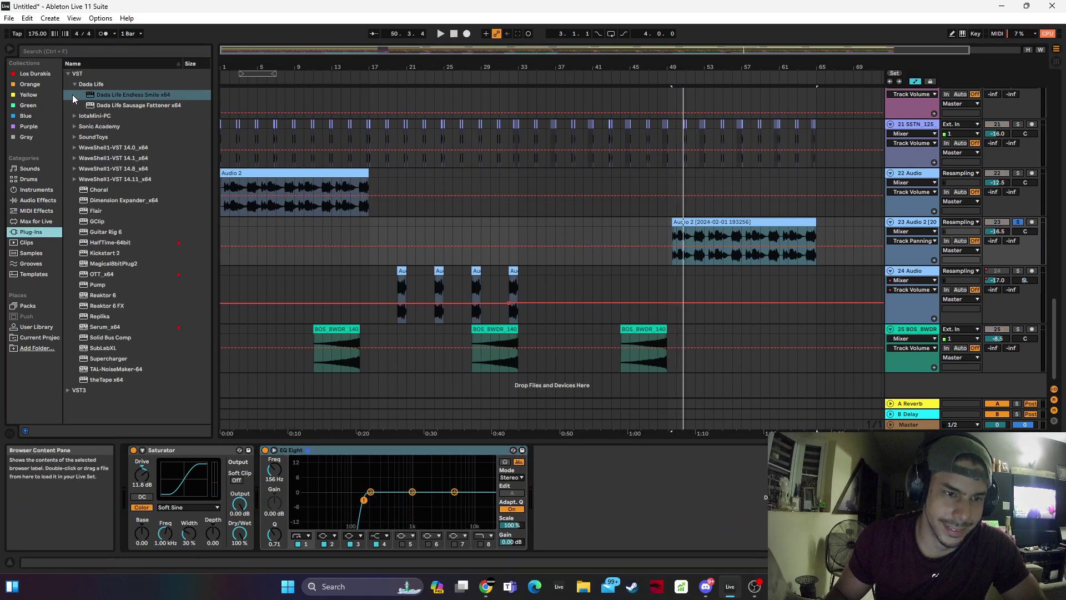
click(109, 231)
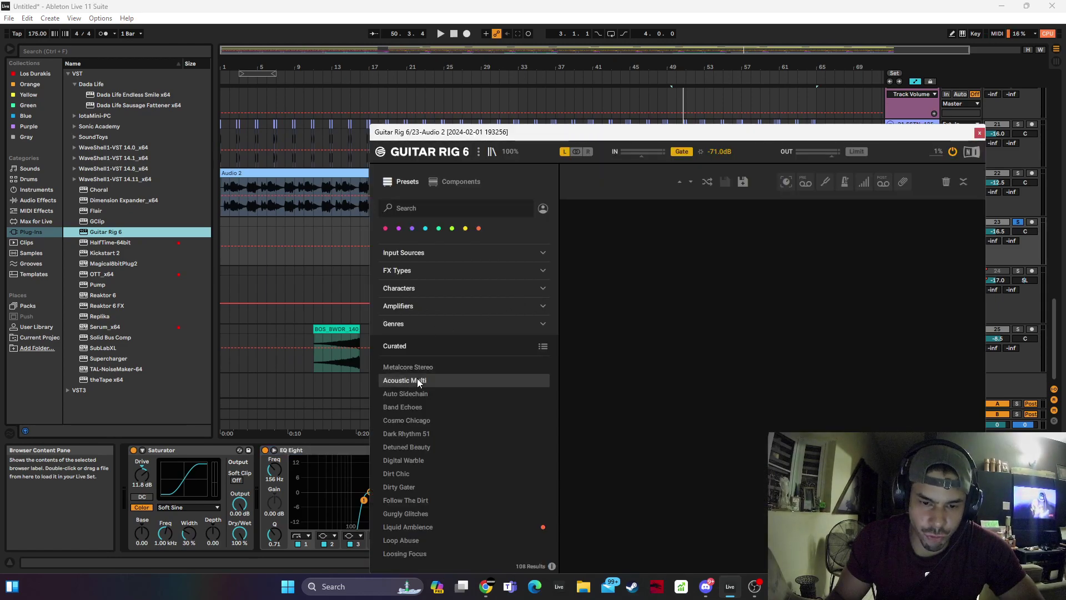
click(418, 380)
key(space)
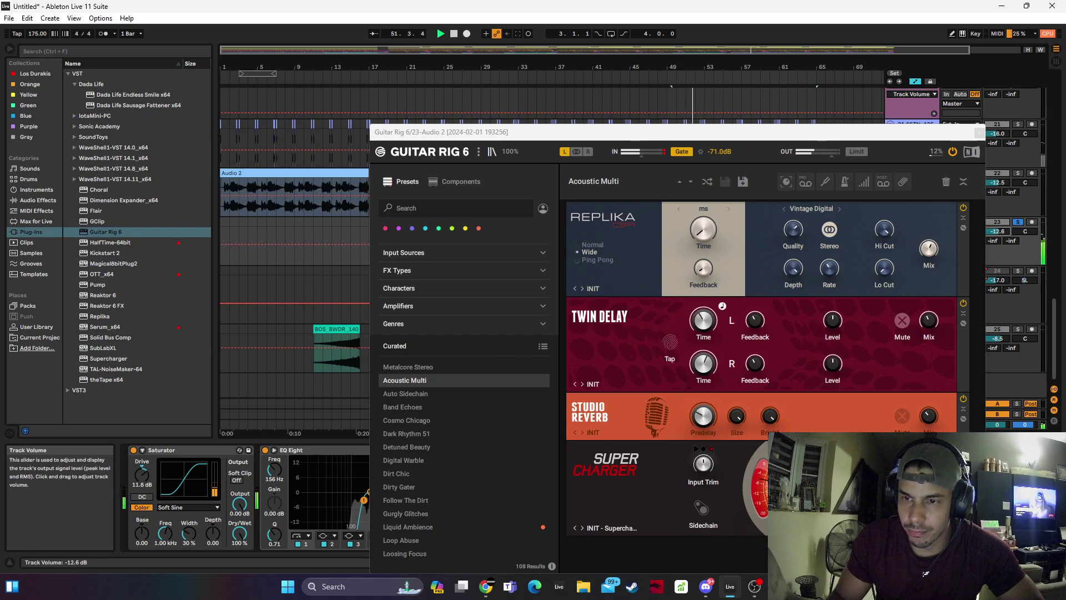
click(1018, 222)
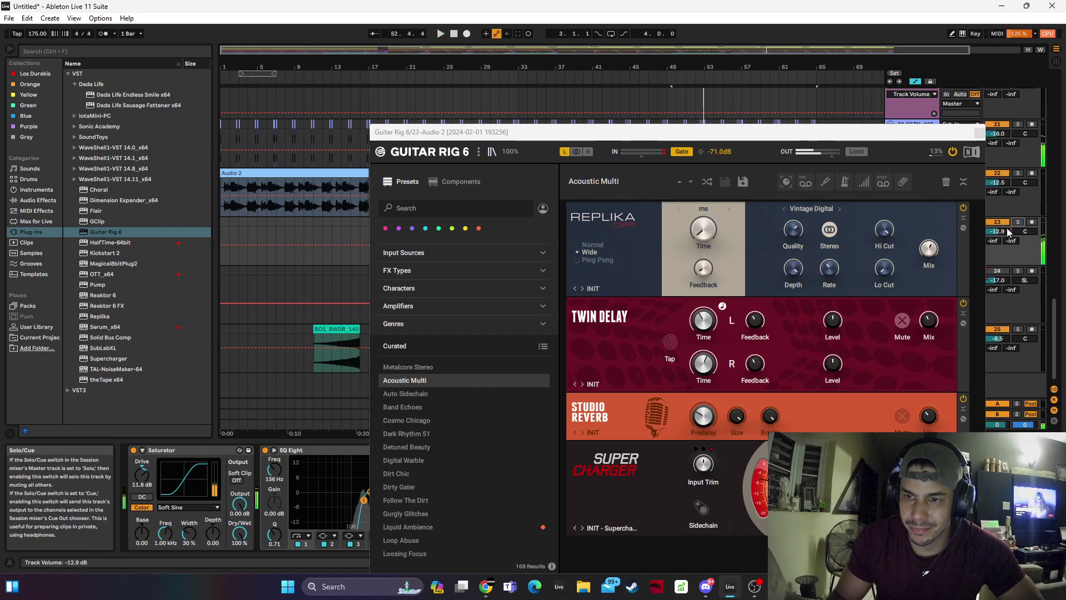
click(979, 133)
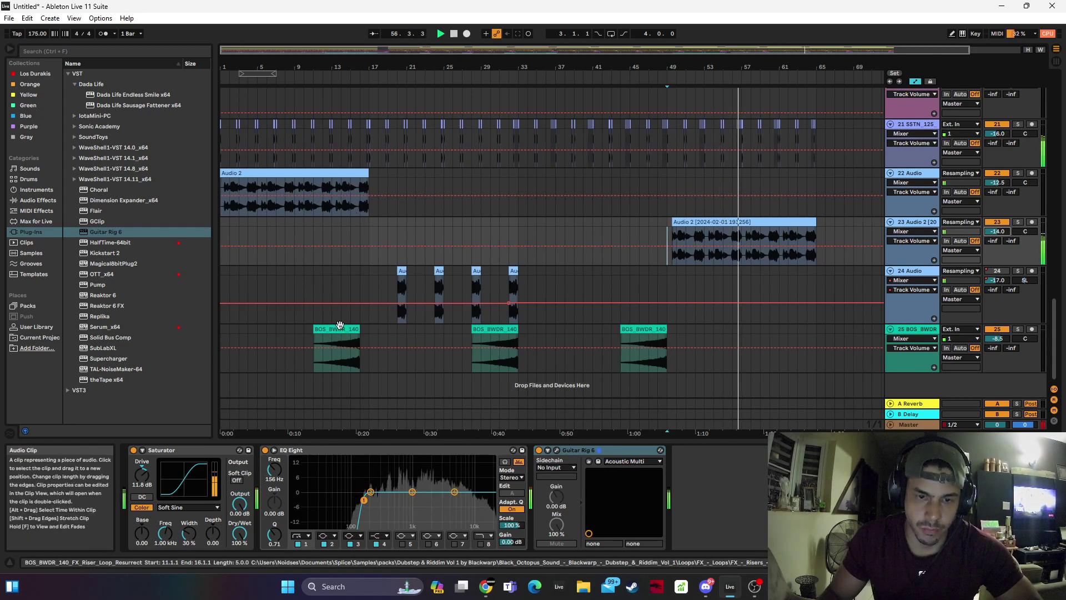
Copy the two sidechain Compressors from the Serum track 3 to the end of track 23's device chain
click(342, 214)
scroll(392, 268, up, 15)
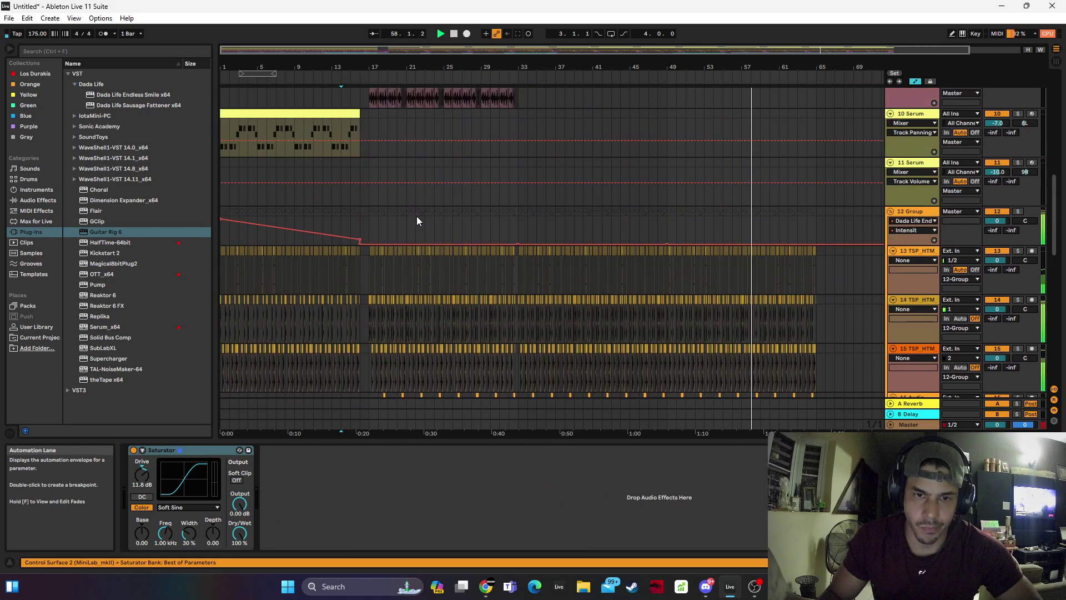
click(425, 198)
scroll(611, 348, down, 8)
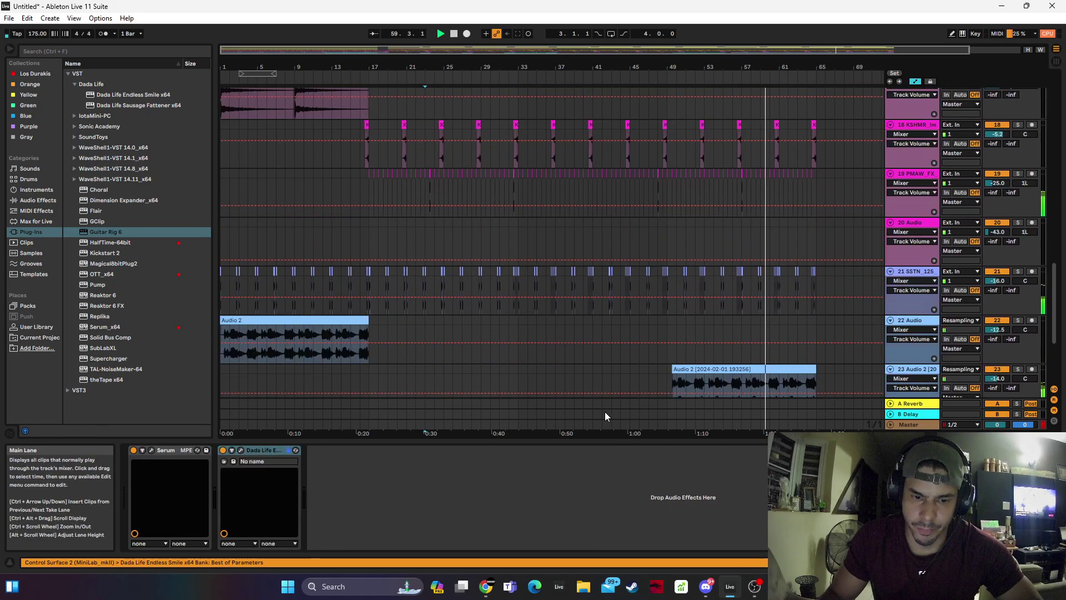
scroll(609, 411, up, 12)
click(514, 180)
scroll(514, 180, down, 1)
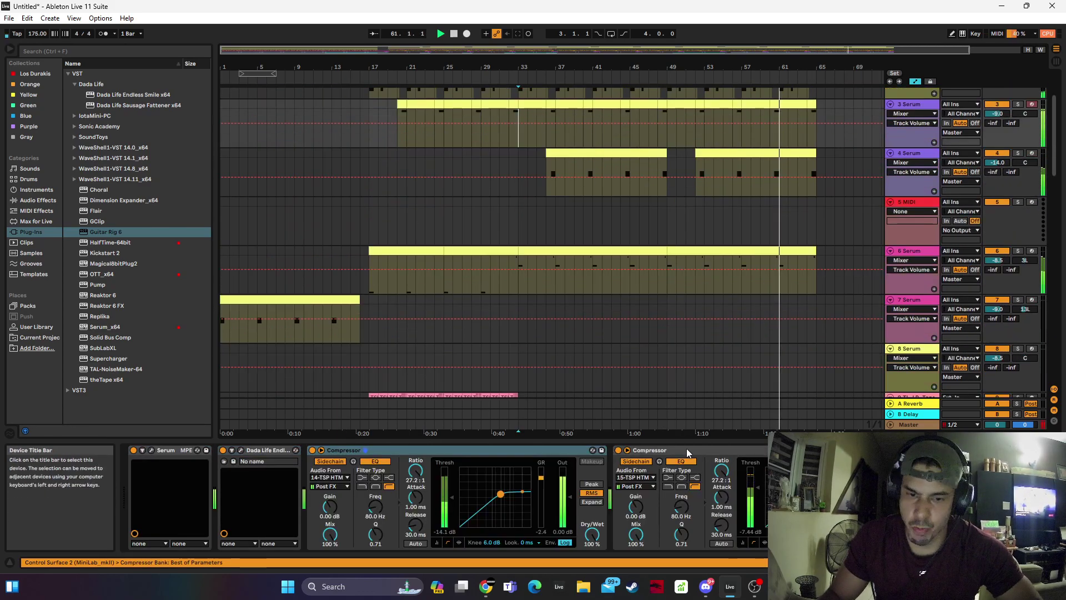
scroll(774, 359, down, 6)
scroll(774, 359, down, 10)
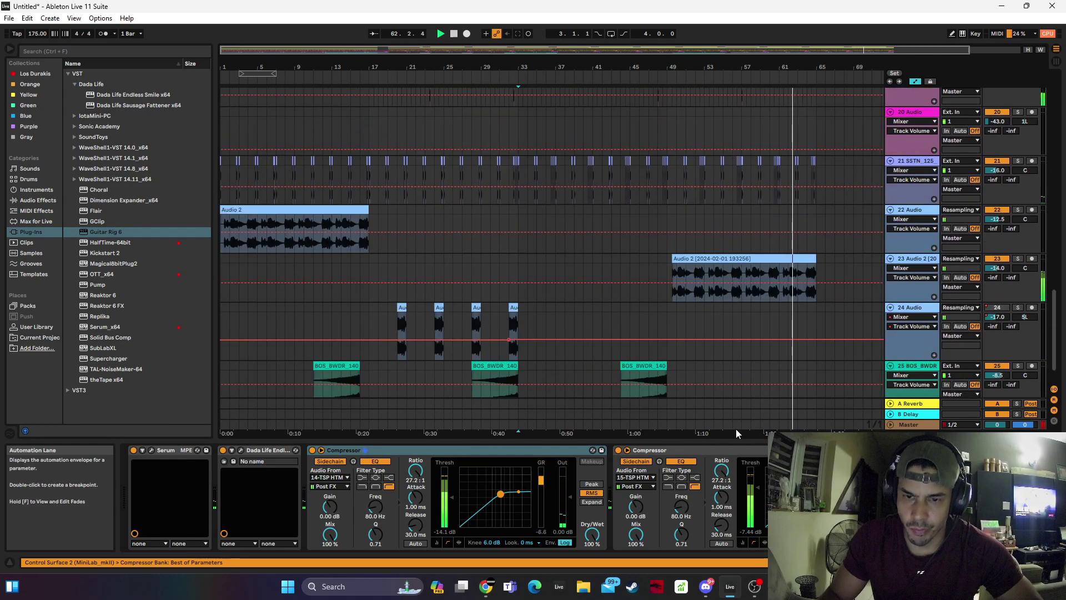
click(673, 267)
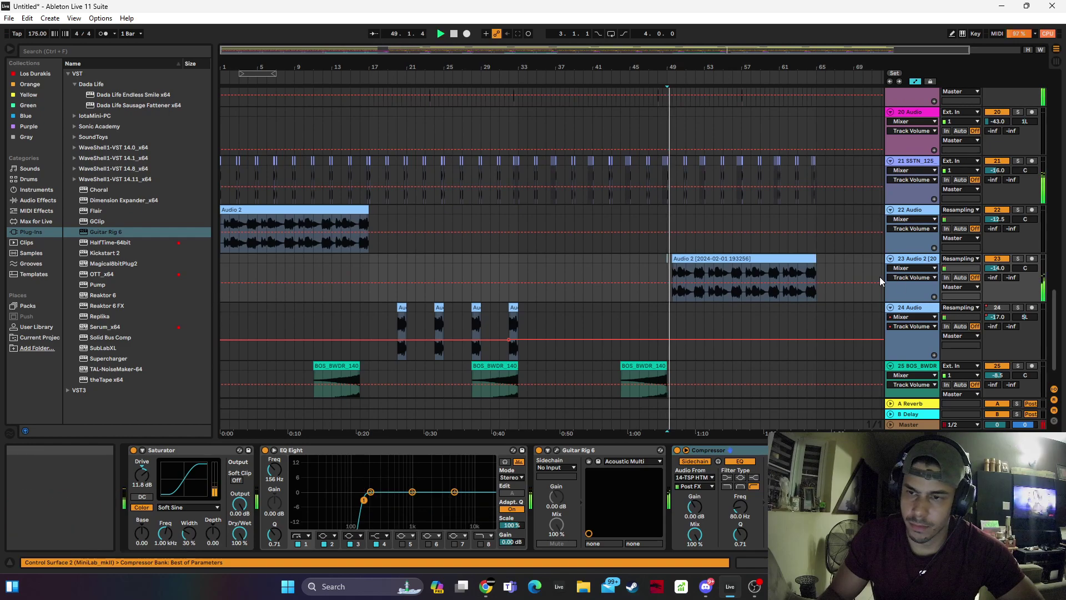
Try lowering the Complex Pro envelope of track 23's clip to 8 while playing from bar 49
double_click(783, 259)
drag(154, 496, 152, 543)
click(667, 262)
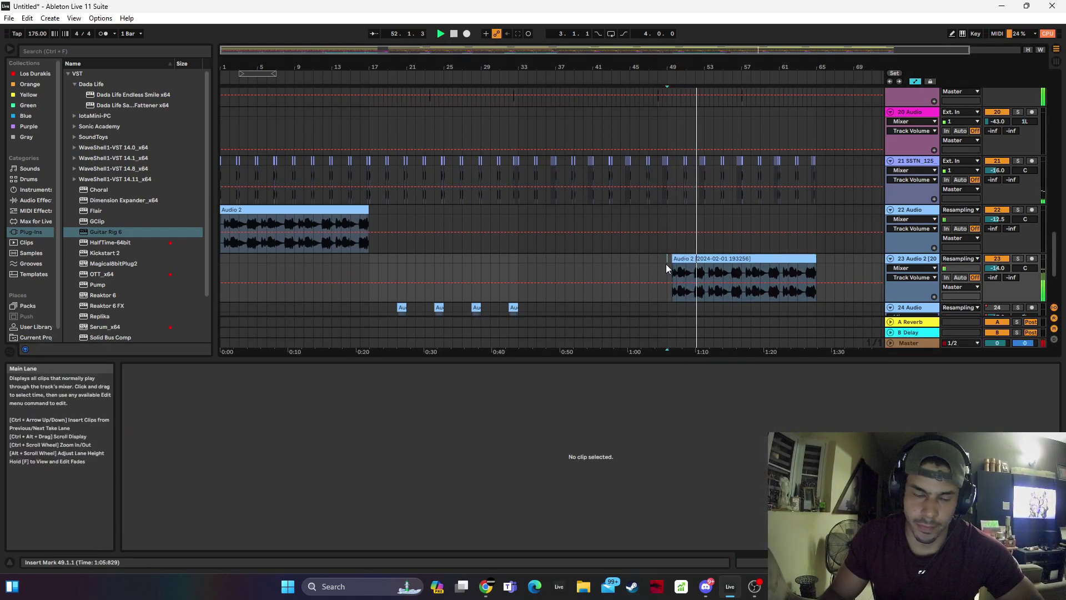
click(740, 259)
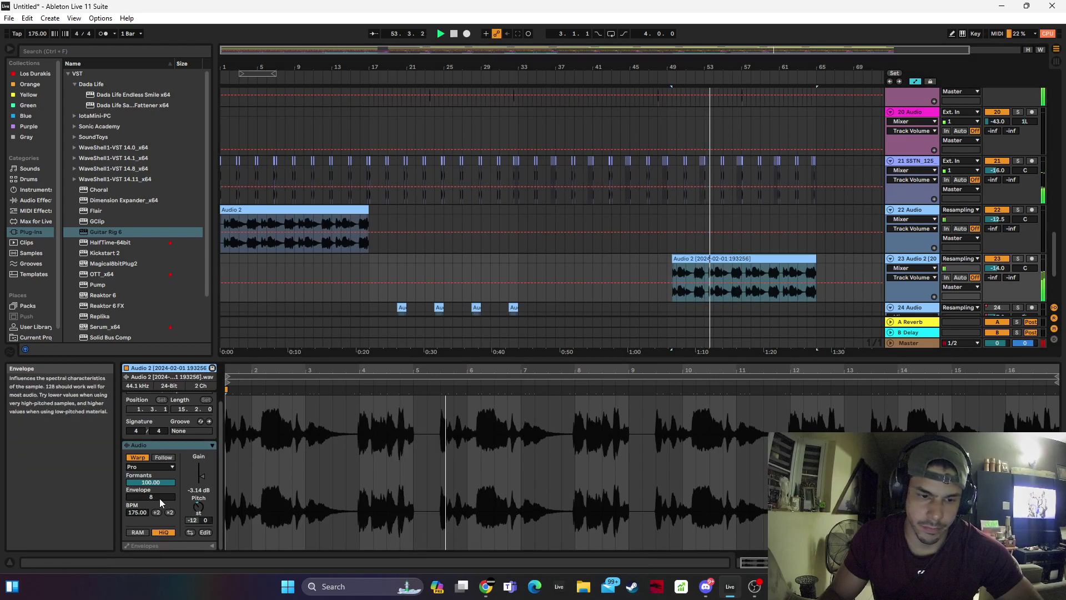
click(959, 562)
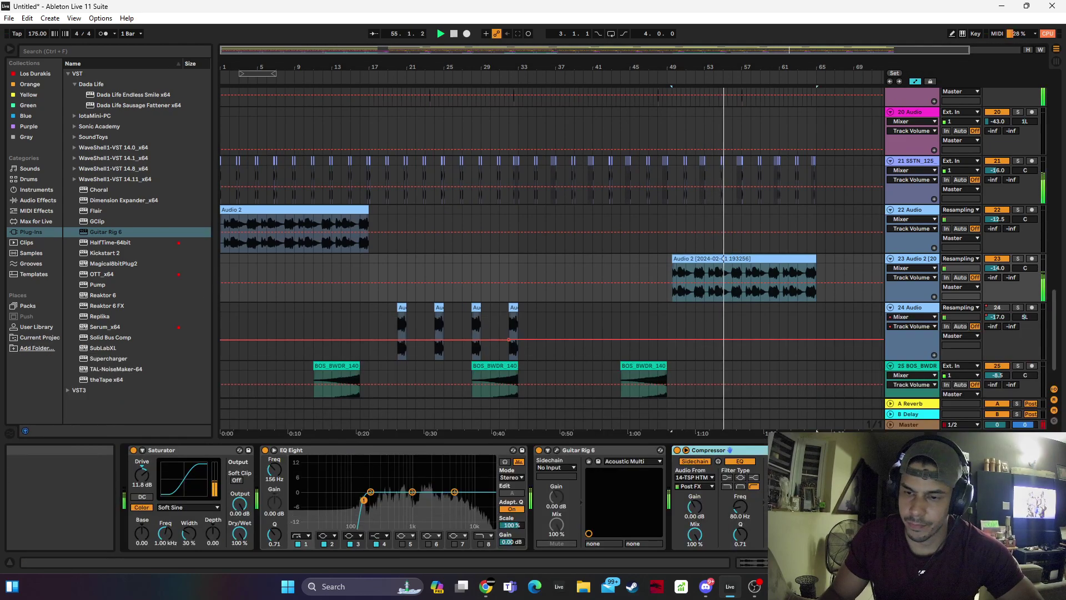
Solo track 23 and set its first sidechain Compressor to a -16.7 dB threshold and an infinite ratio
click(1018, 258)
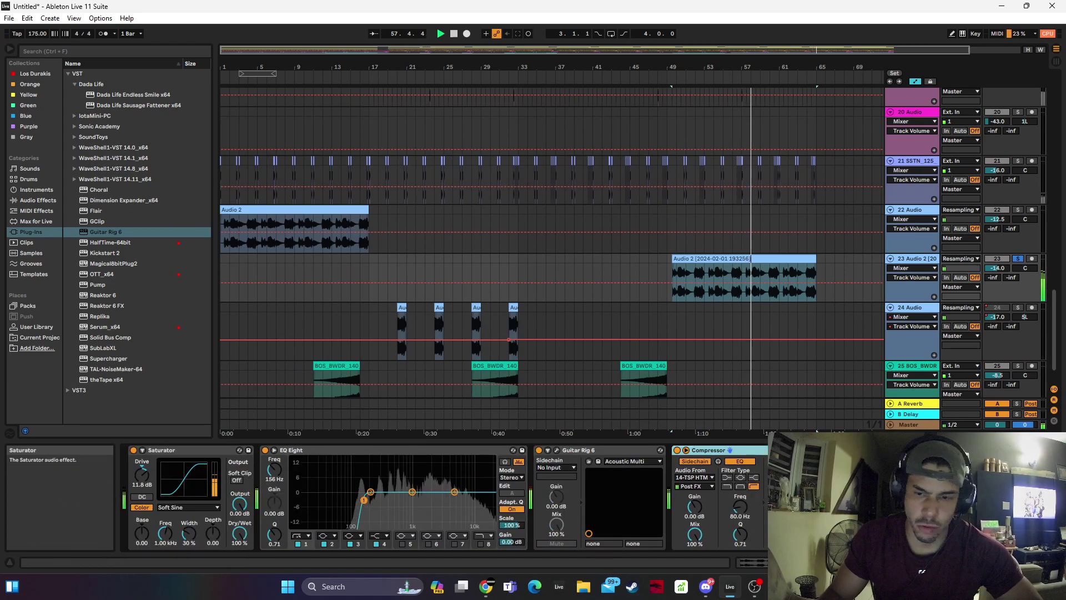
scroll(291, 458, right, 5)
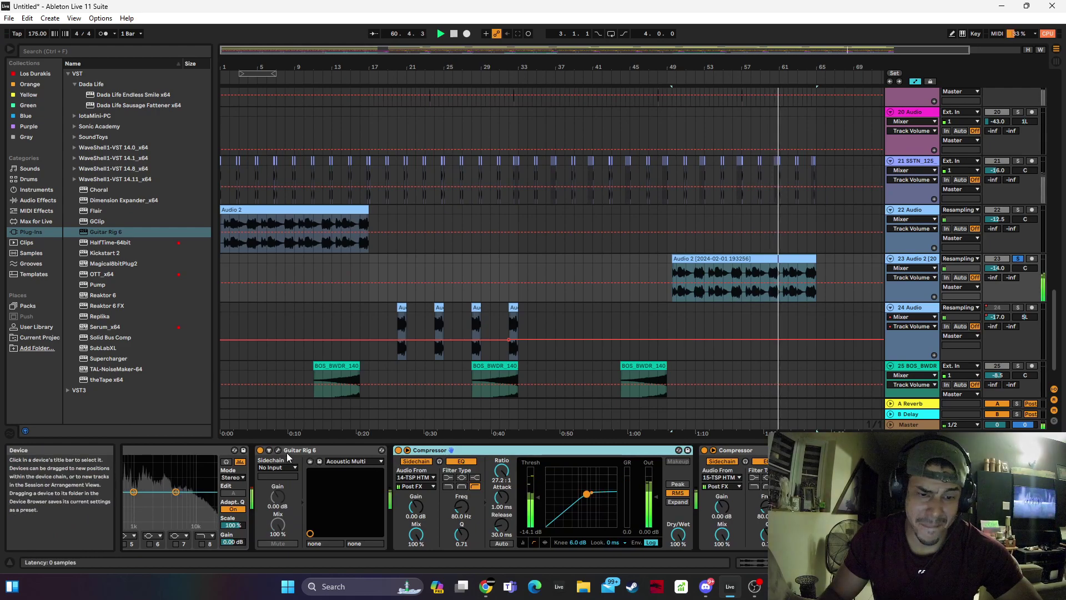
drag(586, 500, 582, 498)
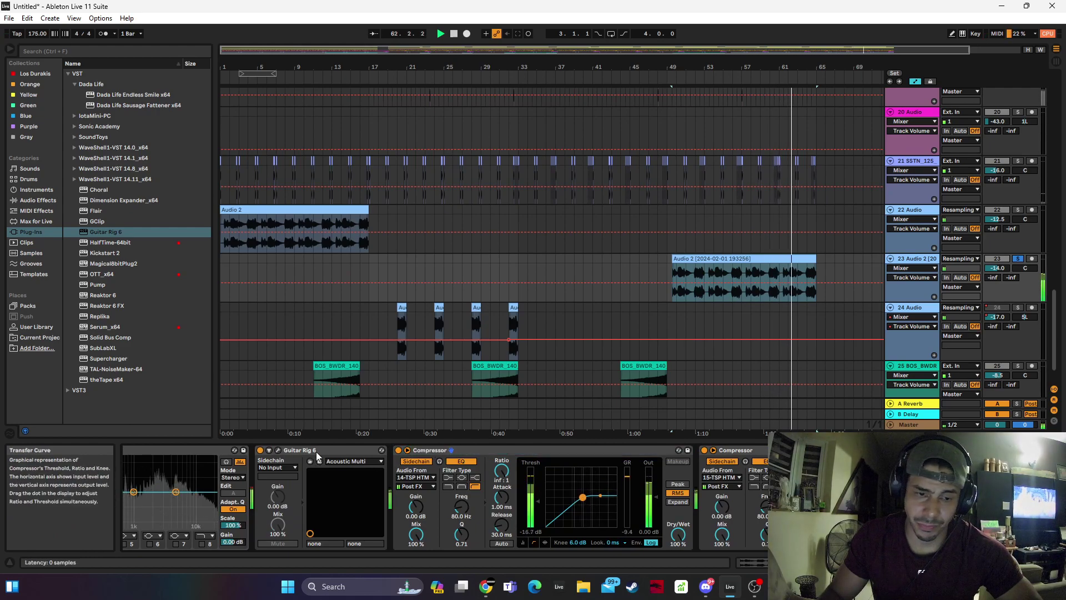
Audition Guitar Rig 6 presets from Band Echoes to Detuned Beauty on the soloed track 23 and load Digital Warble
click(279, 451)
click(278, 450)
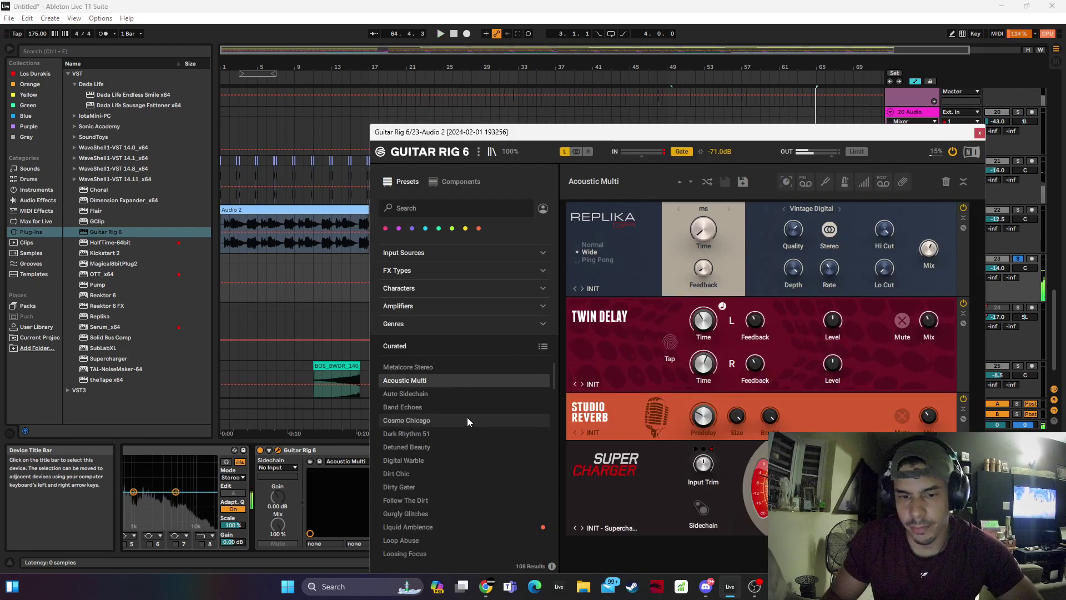
double_click(436, 405)
key(space)
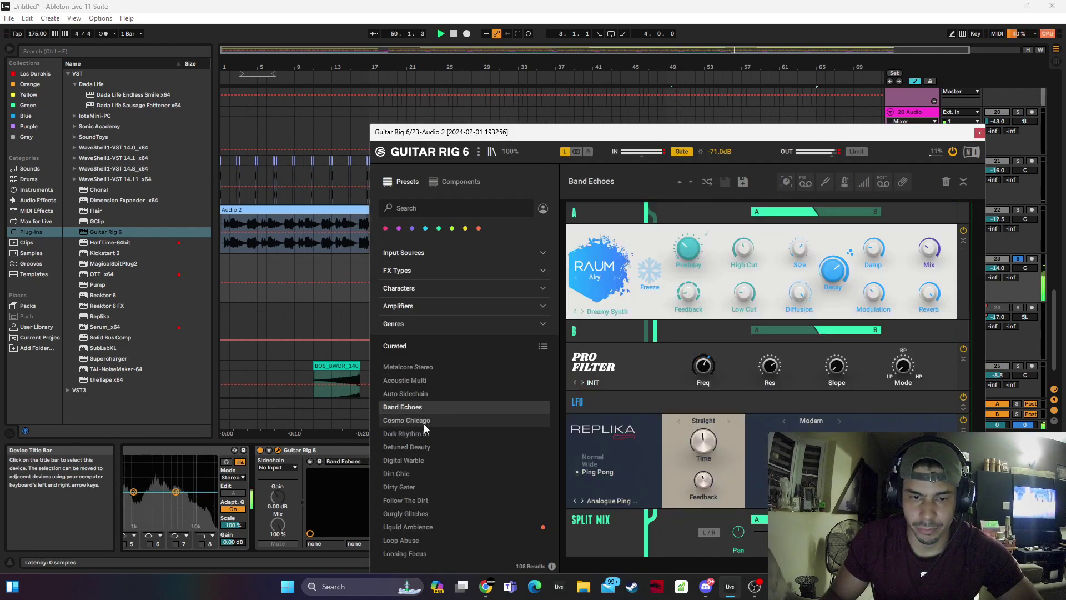
click(424, 421)
click(421, 436)
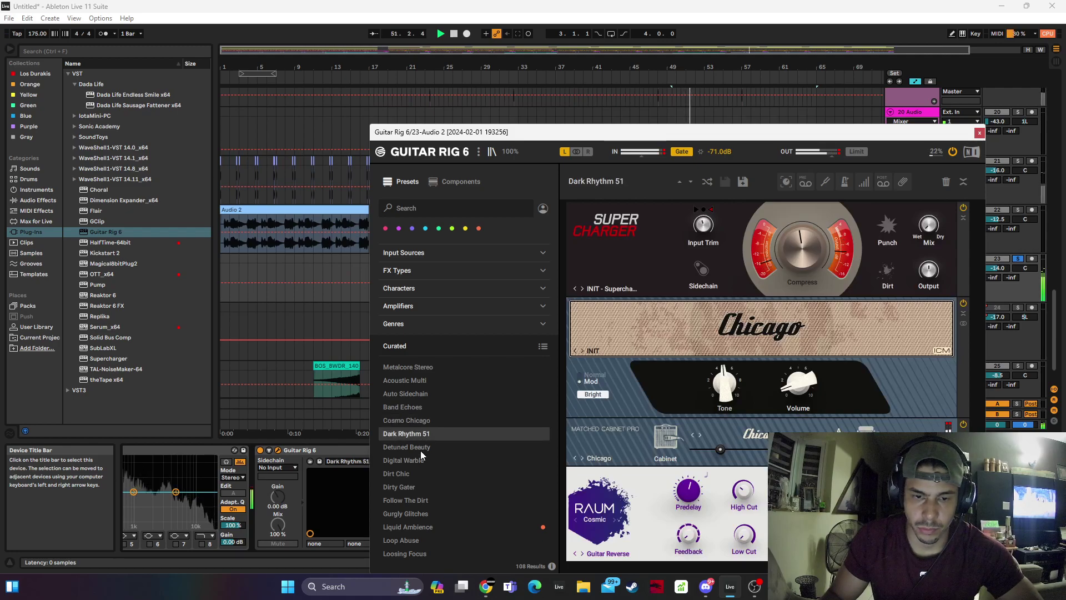
click(419, 451)
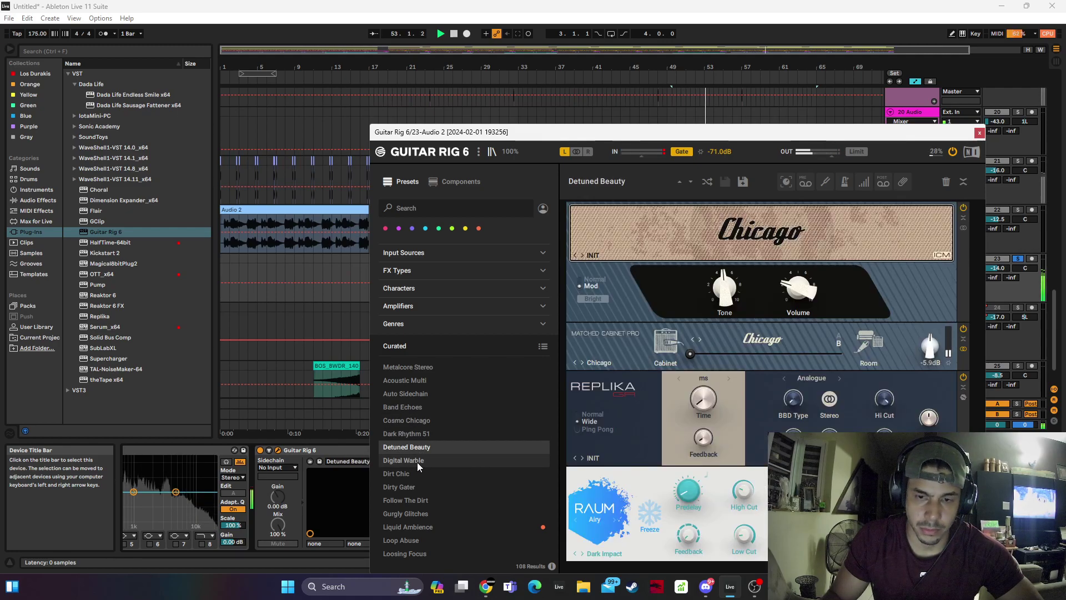
click(417, 462)
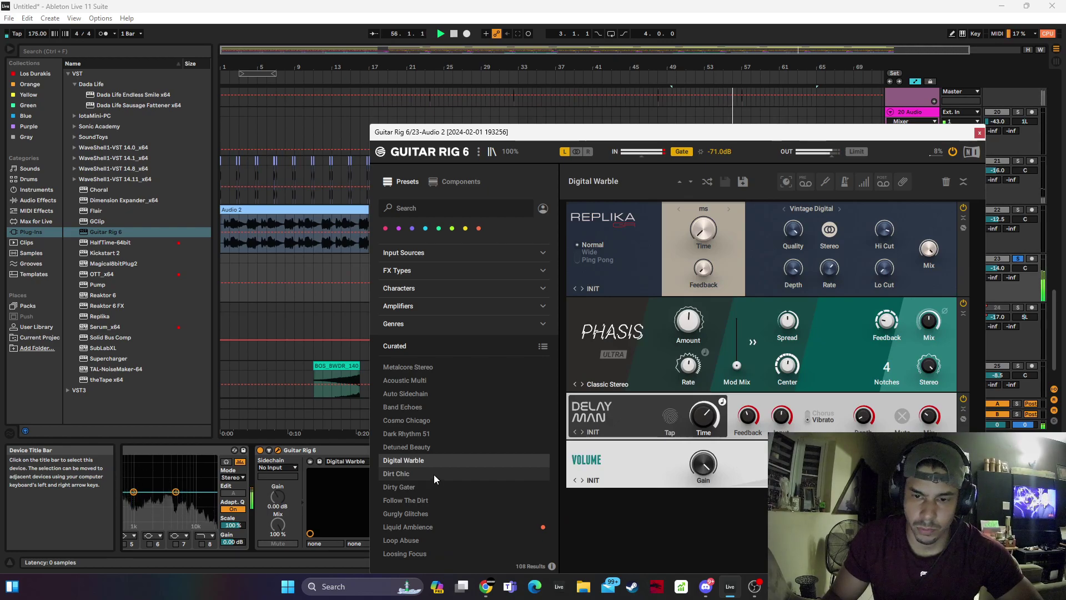
Unsolo track 23, lower its volume to -20.5 dB in the full mix, and close the Guitar Rig 6 window
click(1018, 259)
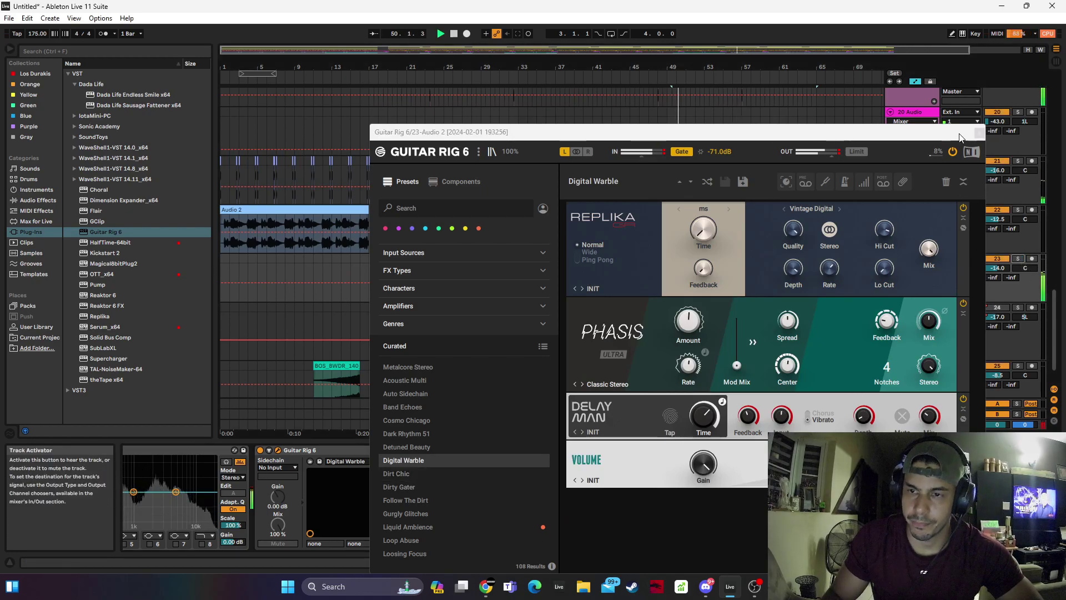
drag(960, 137, 315, 205)
scroll(1005, 269, down, 4)
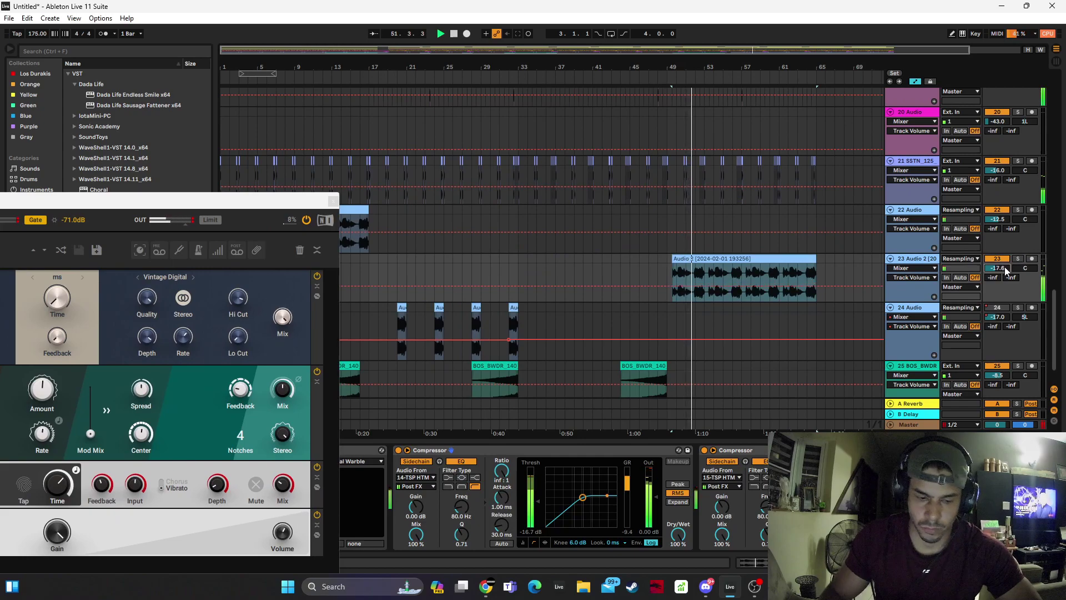
scroll(1005, 269, down, 3)
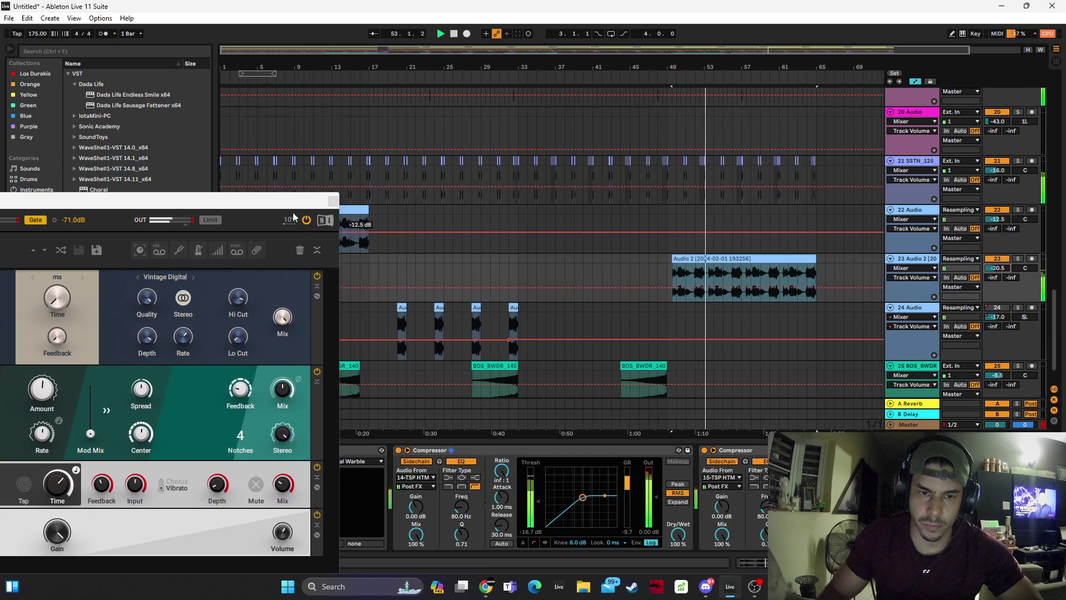
click(334, 200)
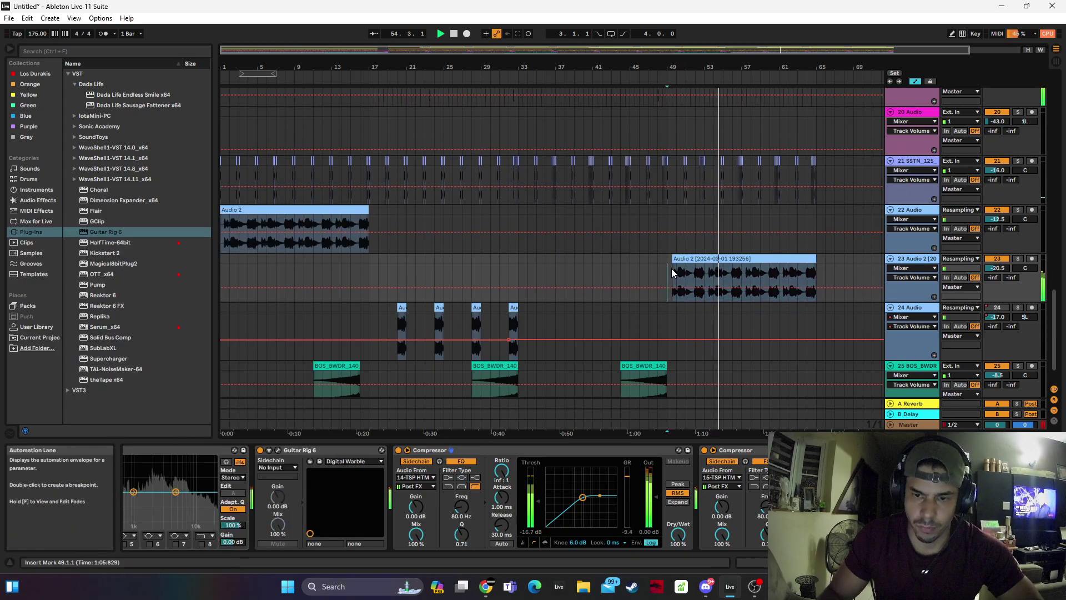
Reverse the vocal chop clip on track 23 and play it from bar 49
double_click(768, 259)
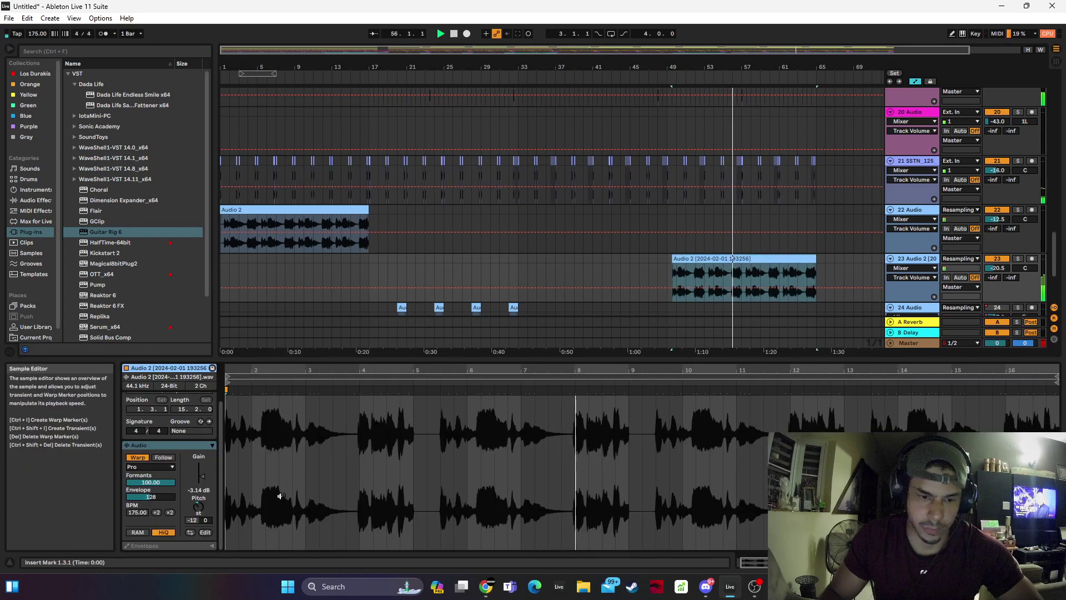
click(190, 531)
click(502, 307)
click(662, 265)
click(704, 261)
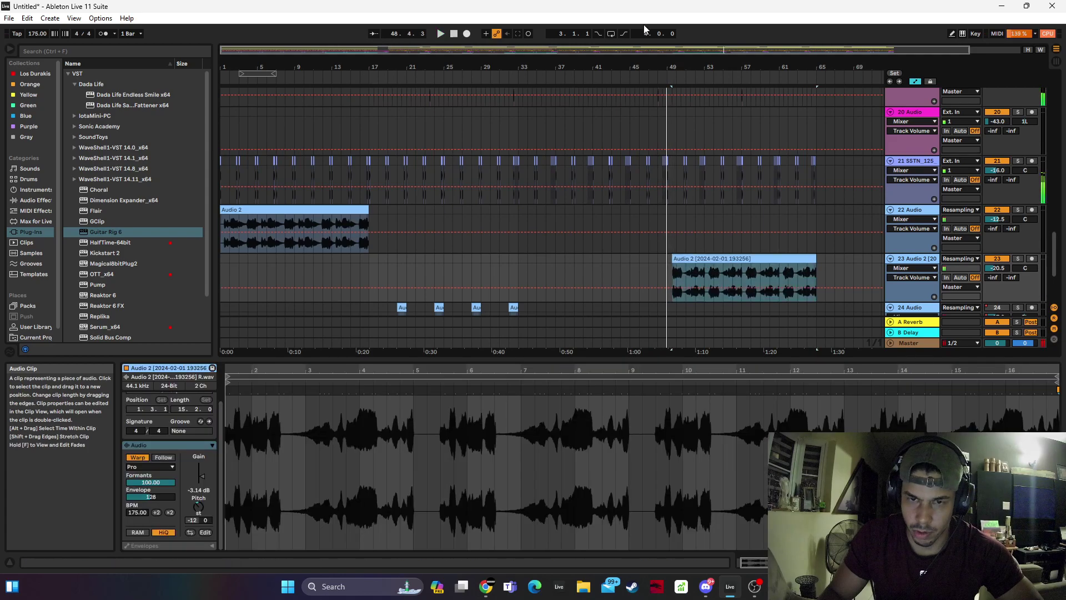
drag(672, 66, 616, 114)
click(609, 280)
drag(637, 259, 690, 265)
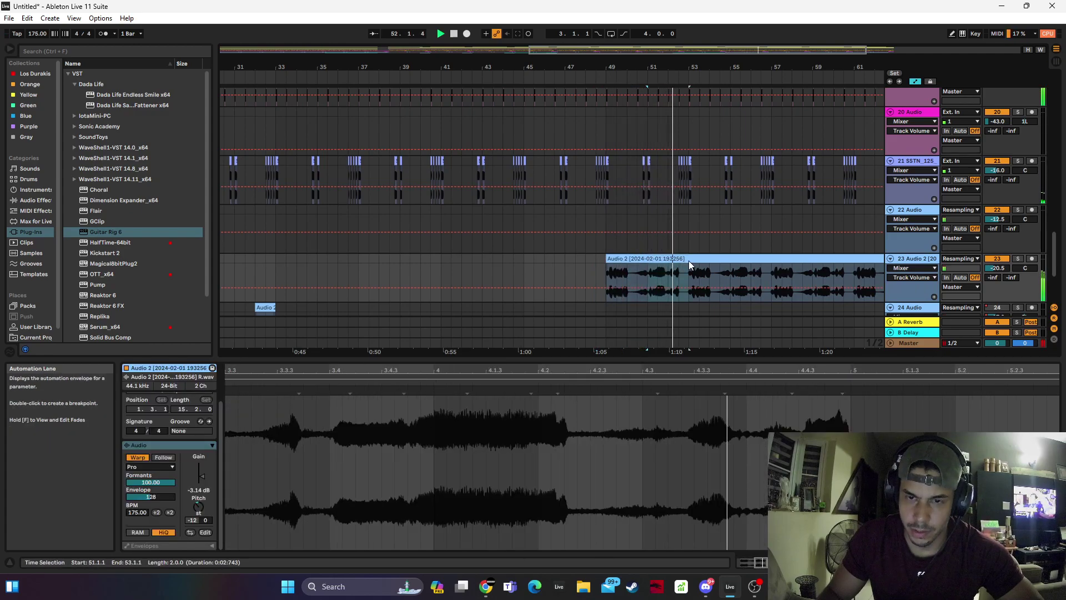
click(690, 259)
Bypass Guitar Rig 6 on track 23 and listen to the reversed chops soloed and in the full mix
click(1018, 258)
double_click(914, 259)
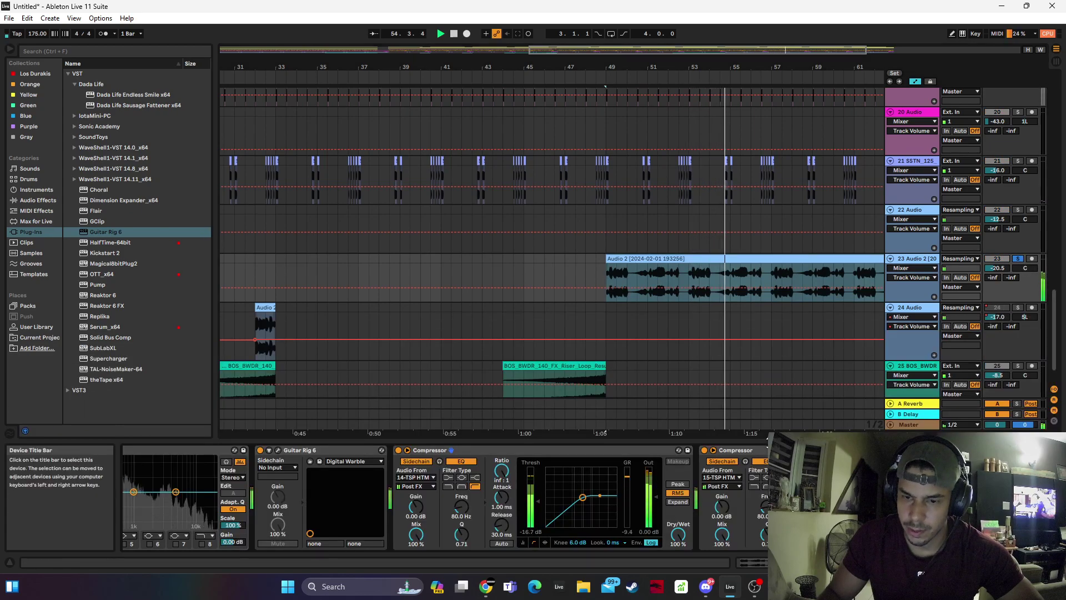
click(260, 450)
click(596, 269)
key(space)
key(space)
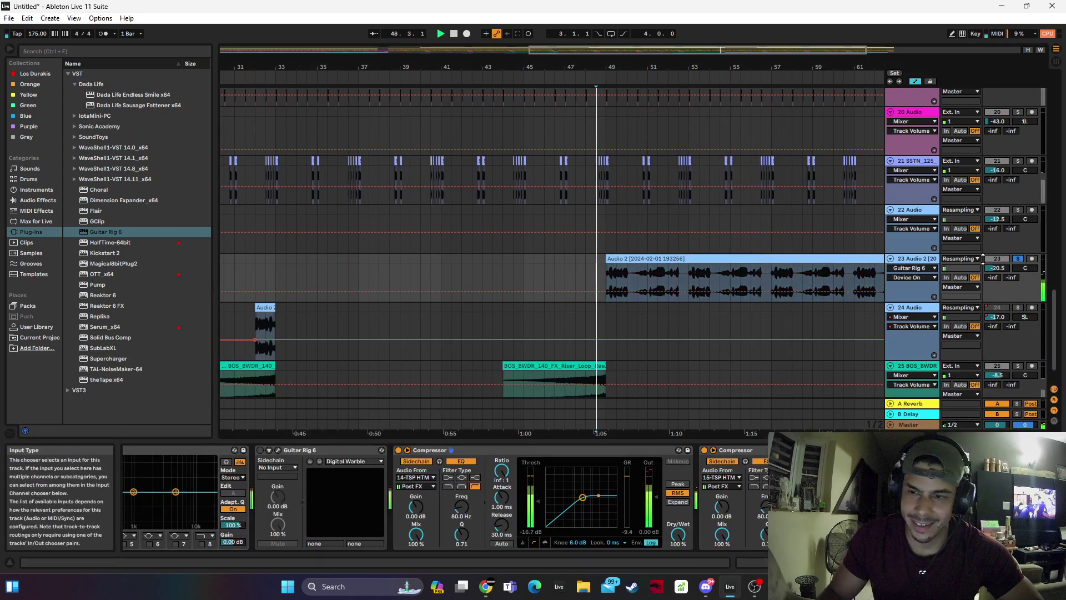
click(1018, 259)
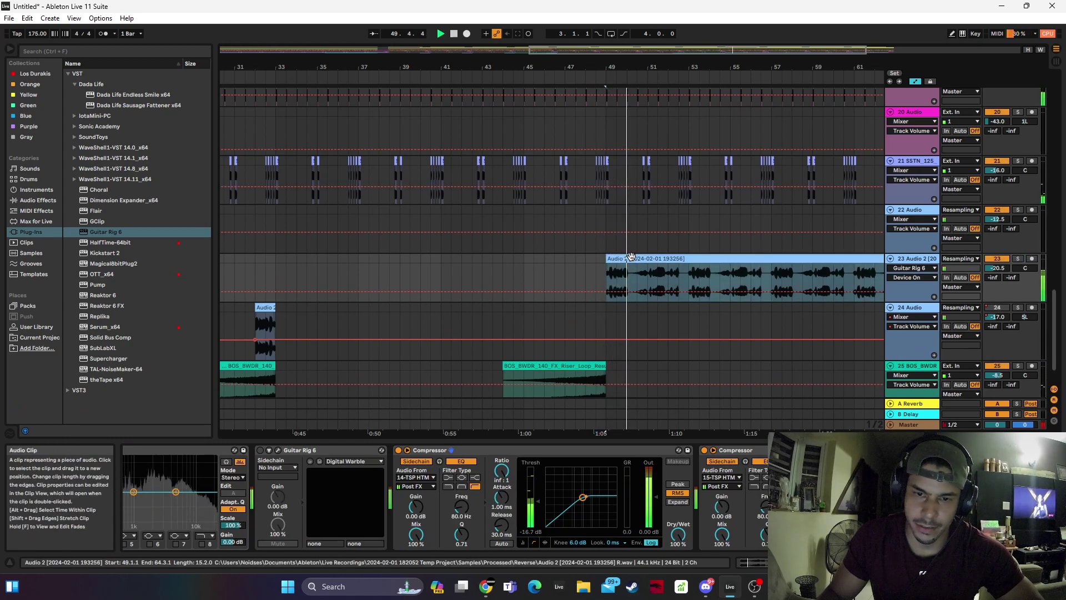
Reactivate Guitar Rig 6 on track 23 and try its Auto Sidechain and Acoustic Multi presets before returning to Digital Warble
click(270, 450)
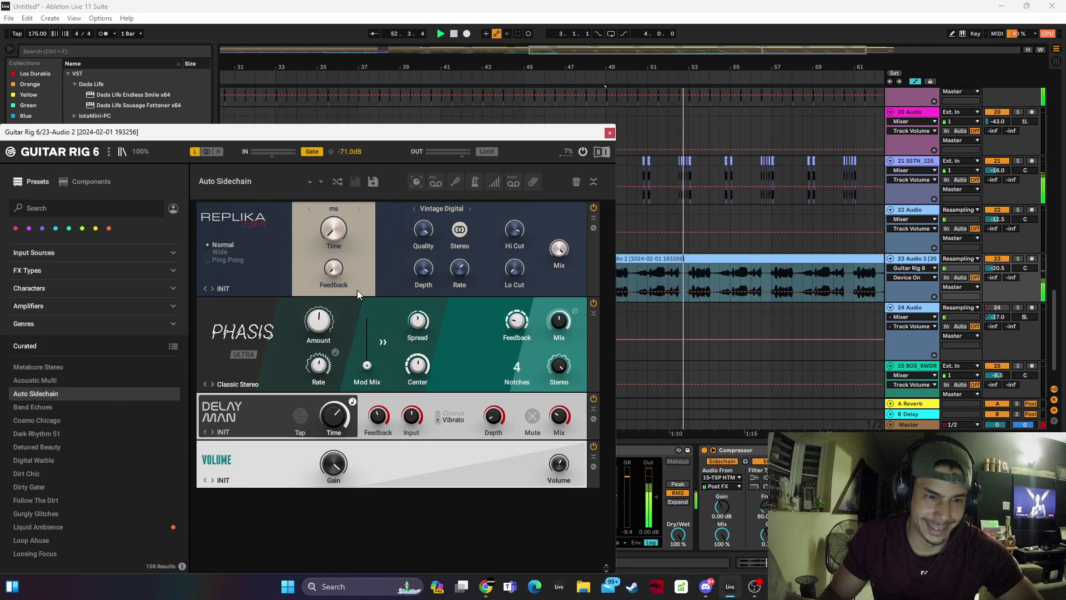
drag(452, 135, 1065, 149)
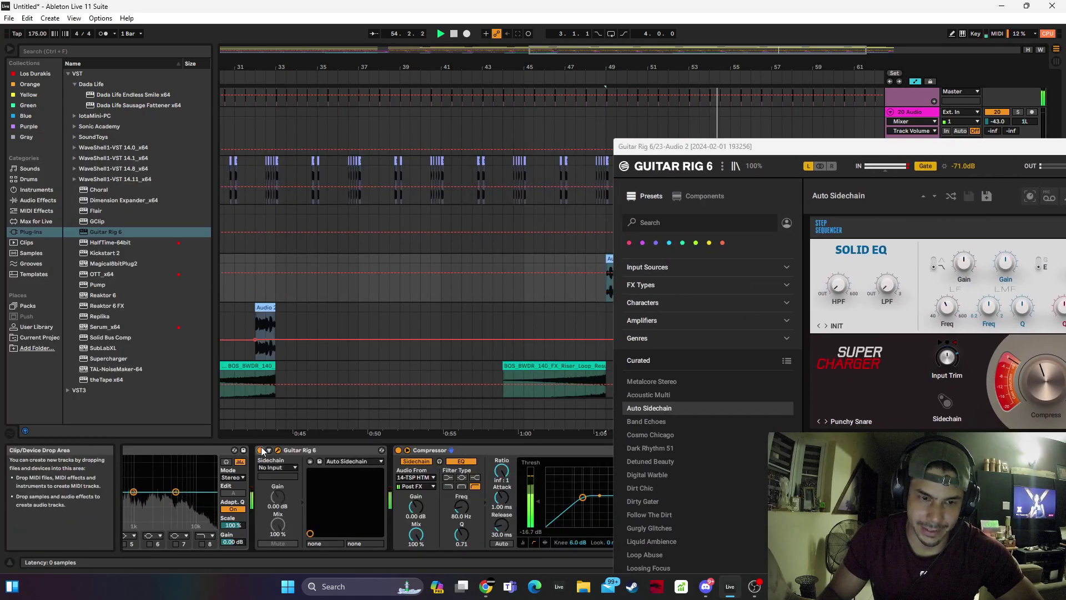
drag(875, 127, 785, 138)
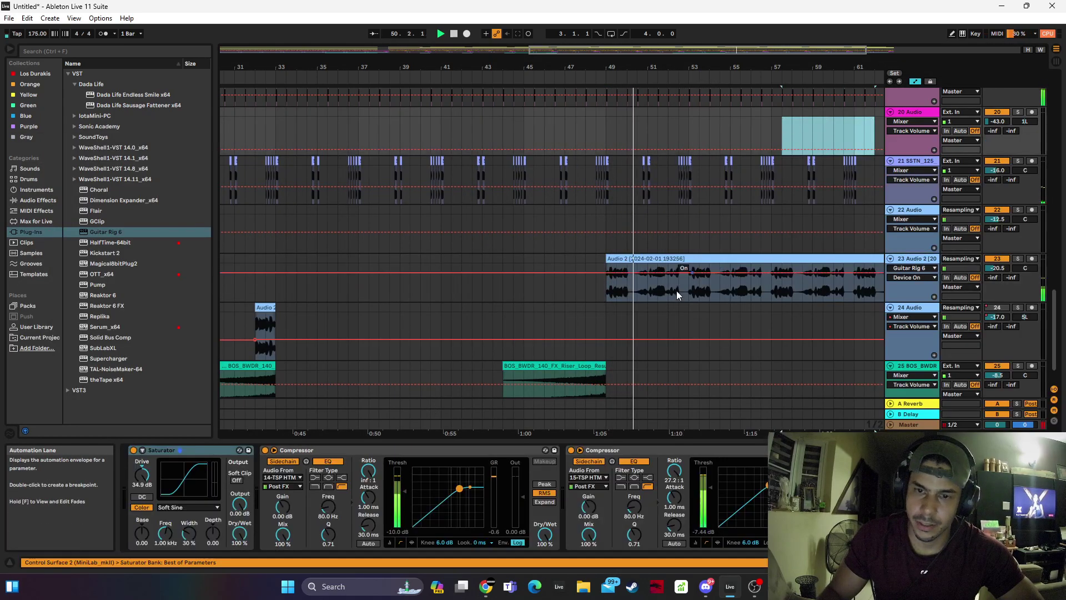
click(685, 281)
click(510, 375)
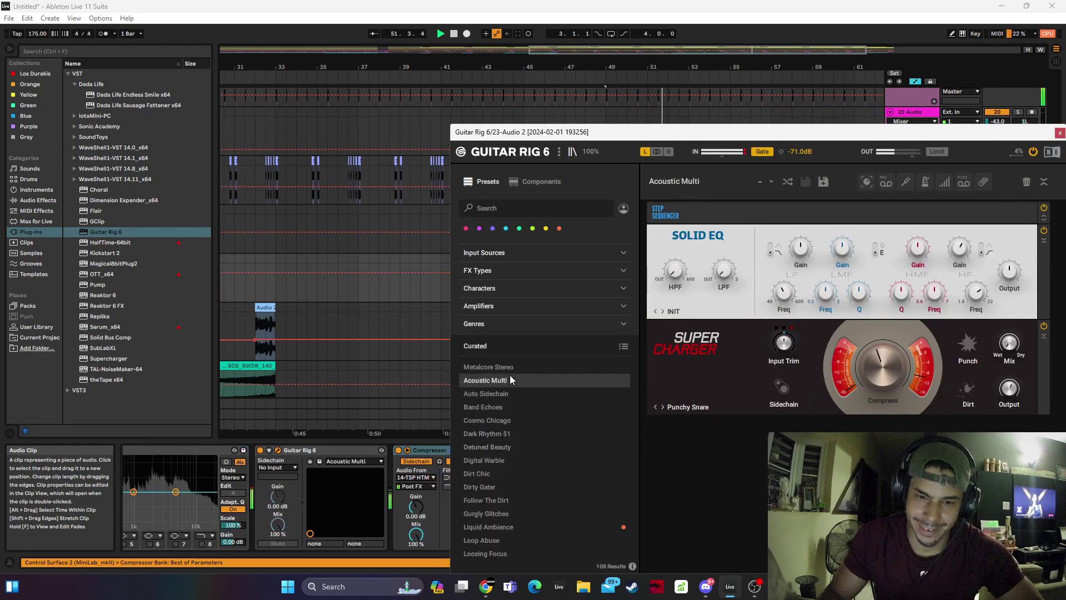
click(504, 369)
key(space)
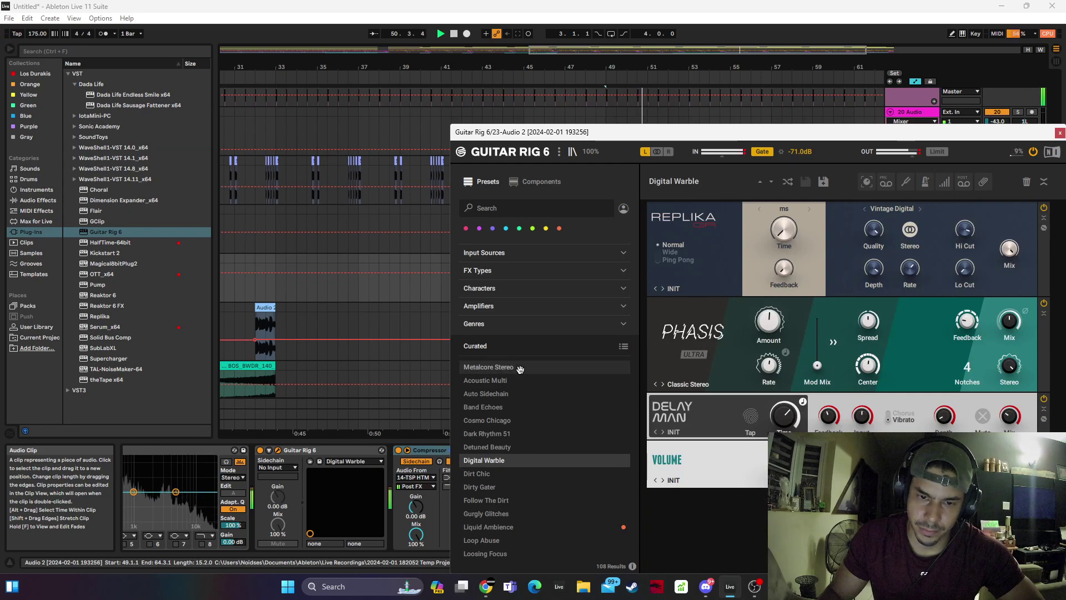
Audition the Dirt Chic and Dirty Gater presets on soloed track 23 and load Follow The Dirt
drag(914, 141, 578, 80)
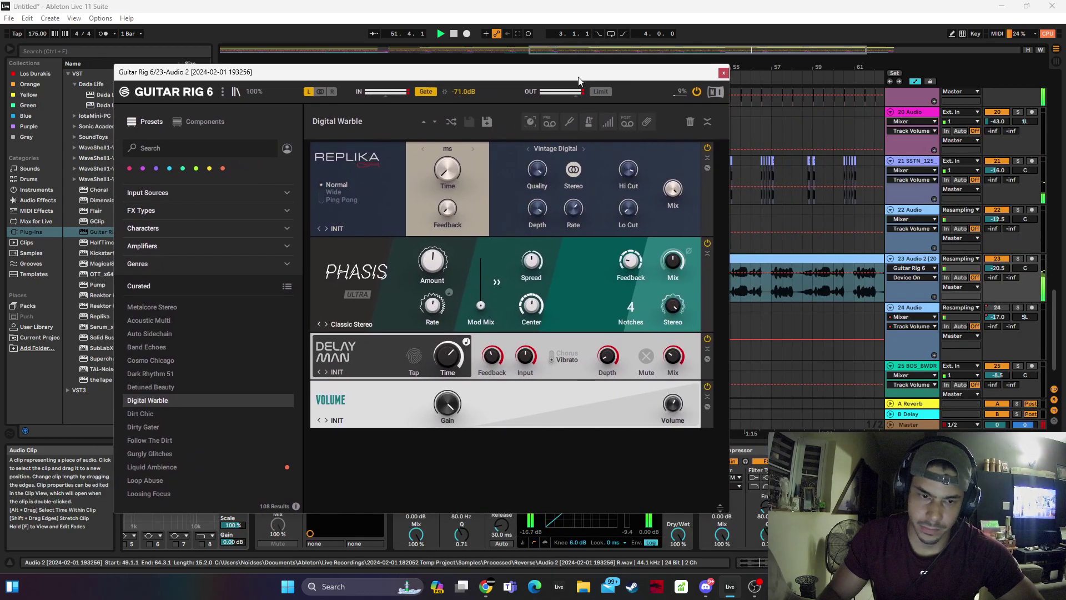
click(169, 413)
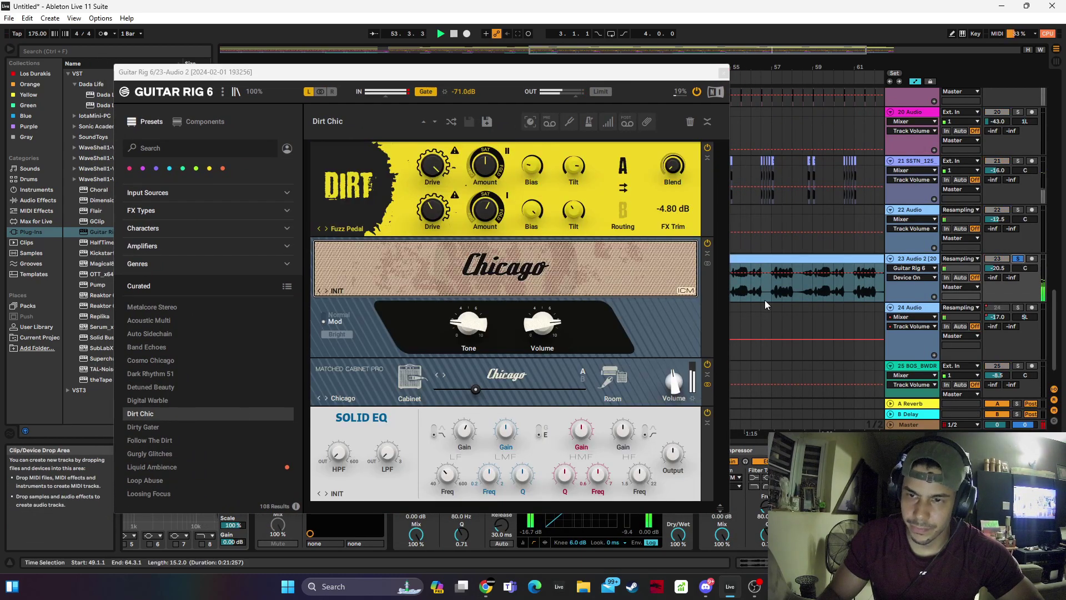
click(200, 431)
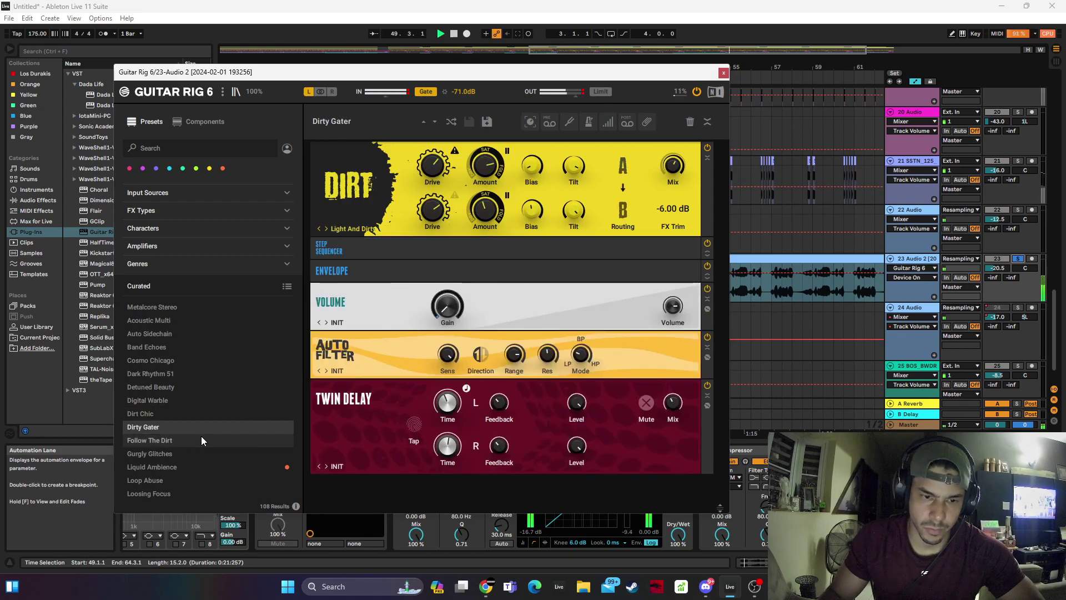
click(201, 437)
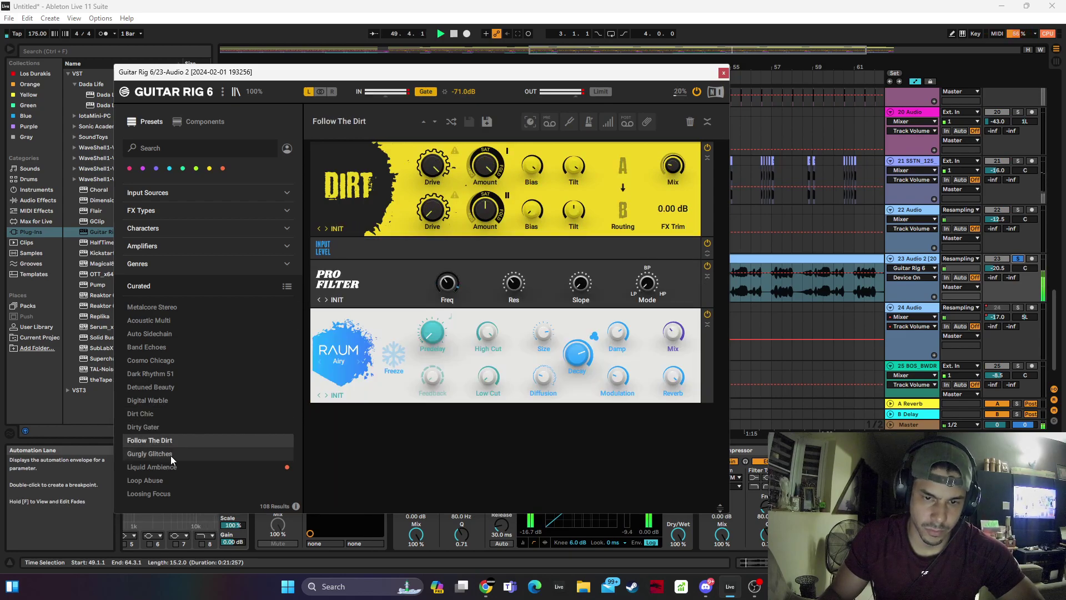
Raise track 23's volume to -17.1 dB, unsolo it and close the Guitar Rig 6 window
drag(998, 269, 998, 258)
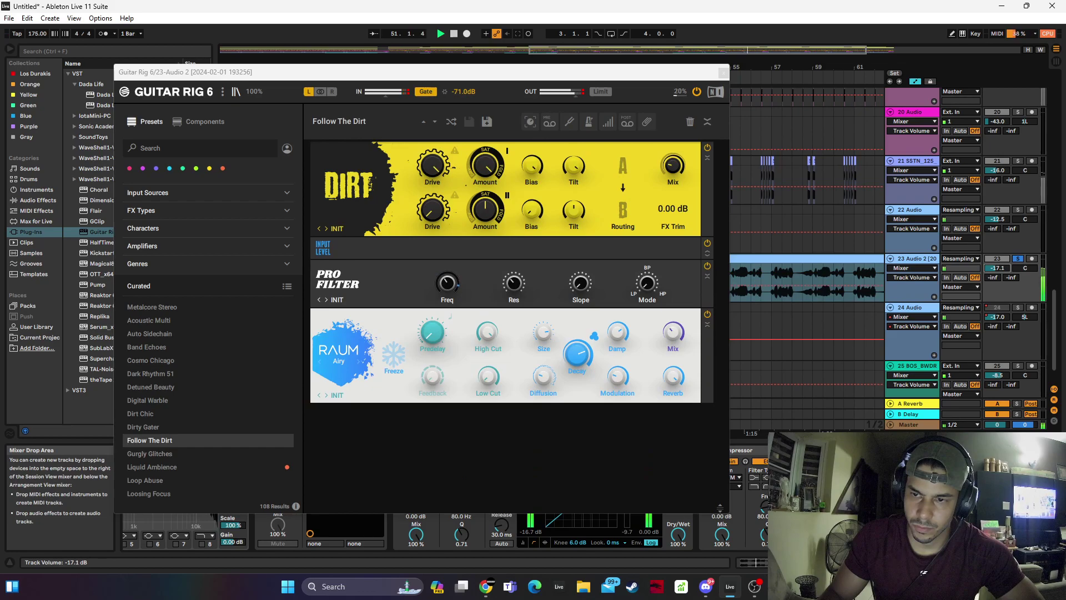
click(1018, 260)
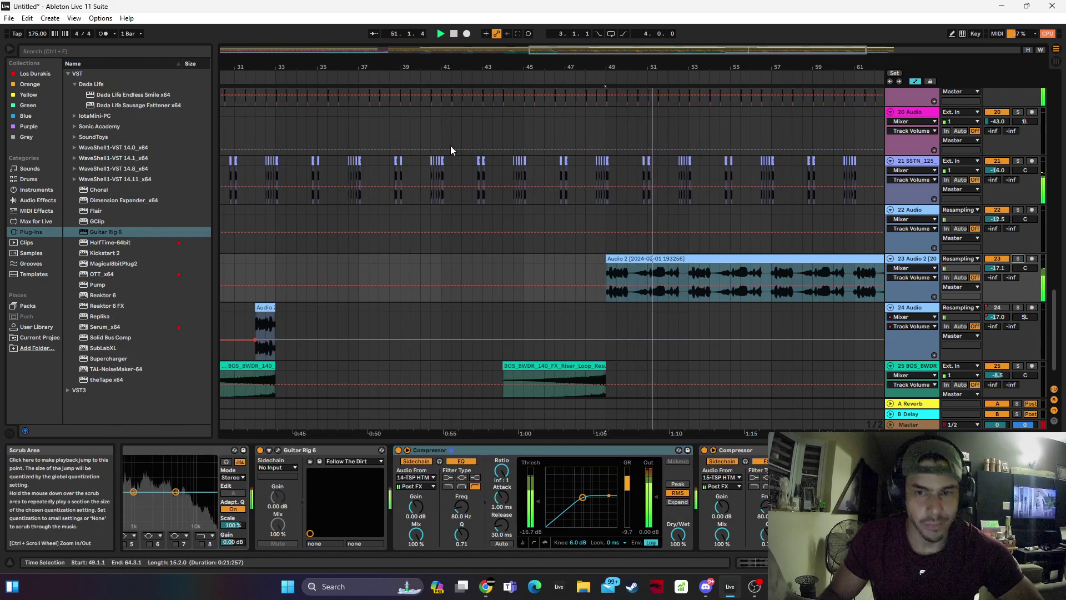
click(723, 74)
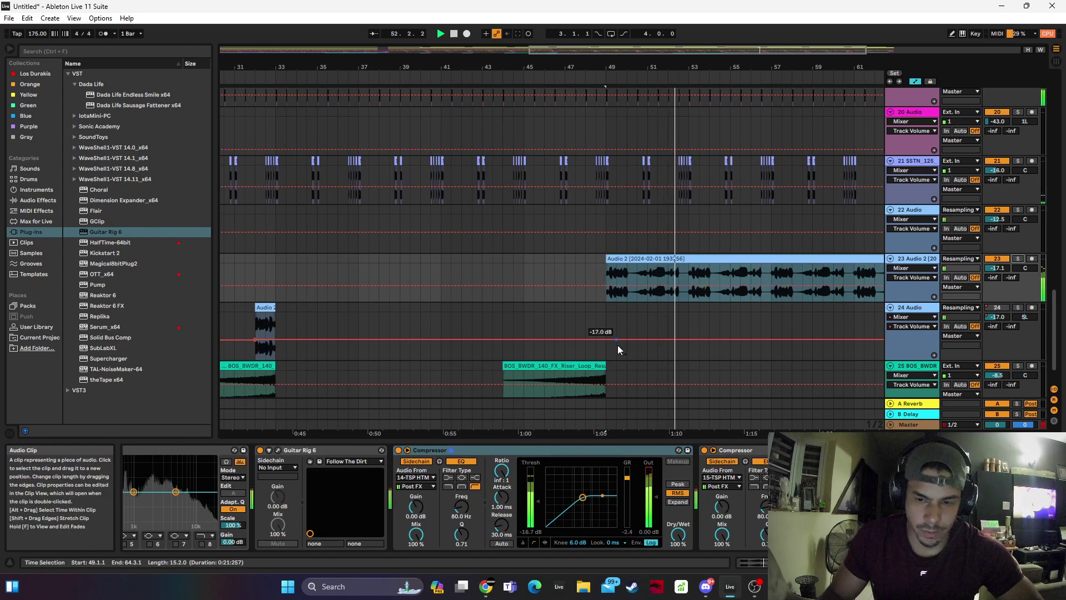
Audition Guitar Rig 6's Liquid Ambience and Loosing Focus presets on track 23 in the full mix and load Nervous Ambience
click(644, 261)
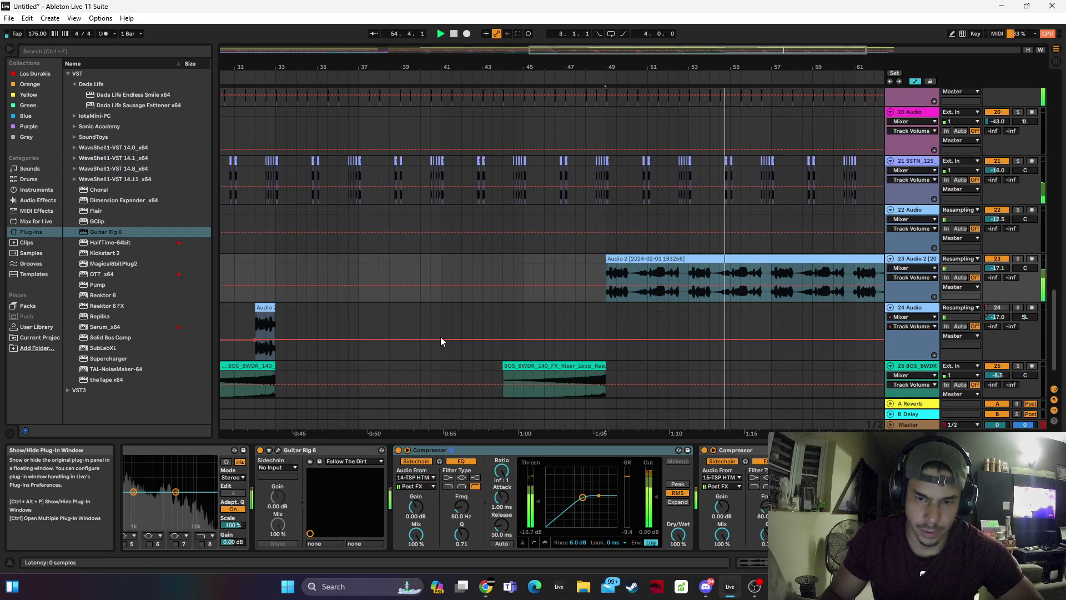
key(ctrl+alt+p)
click(199, 467)
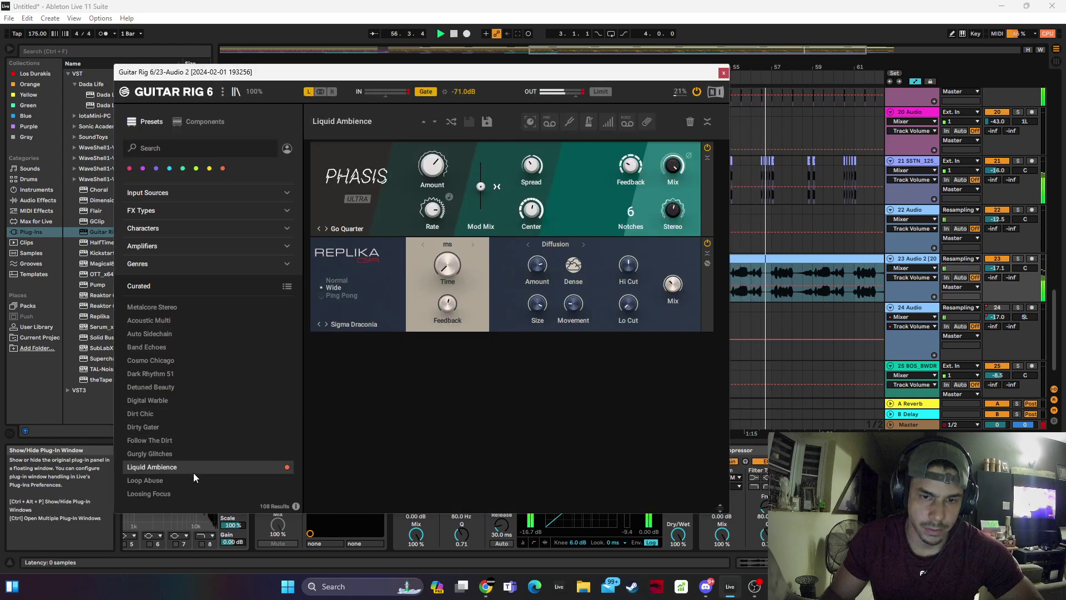
click(167, 489)
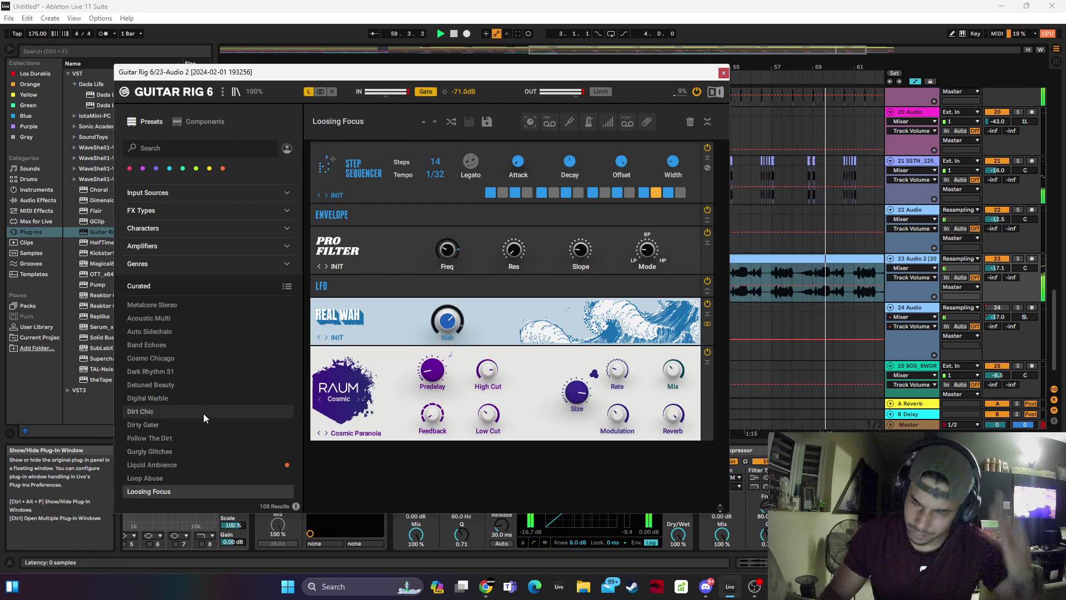
scroll(205, 441, down, 3)
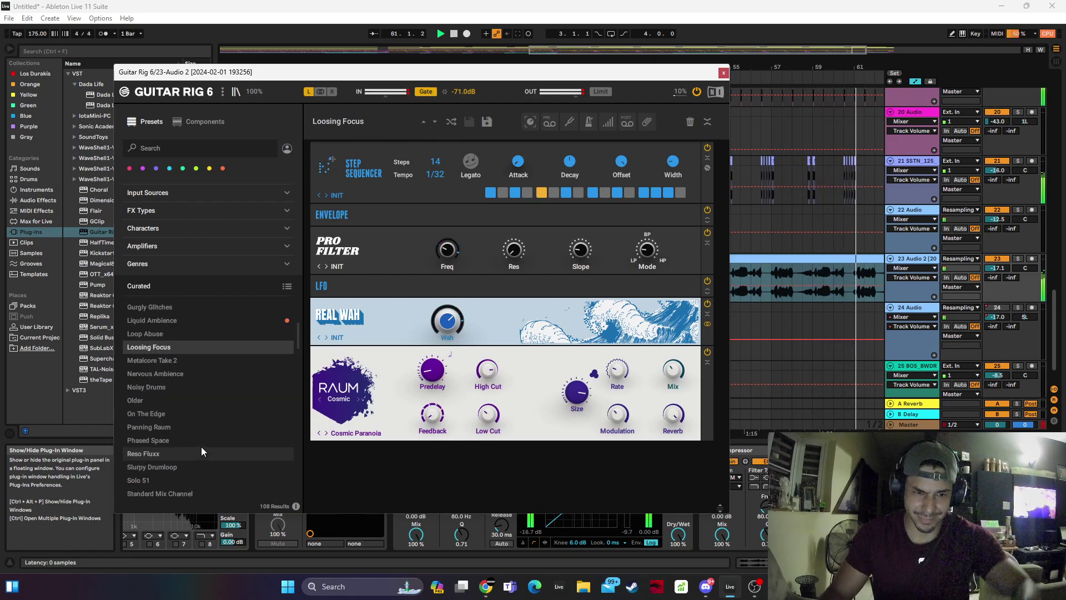
click(176, 378)
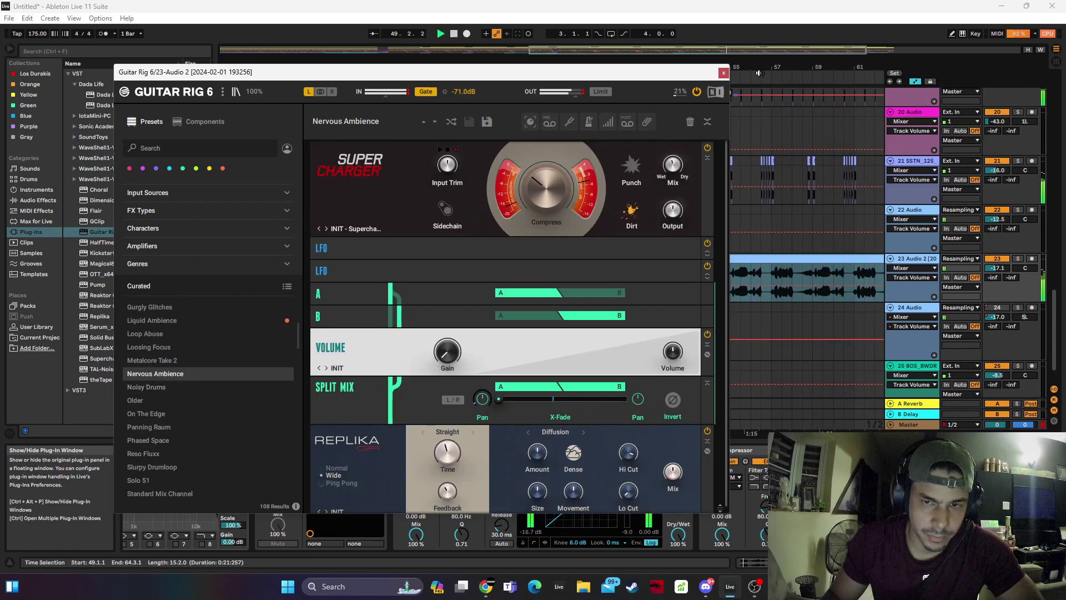
click(724, 73)
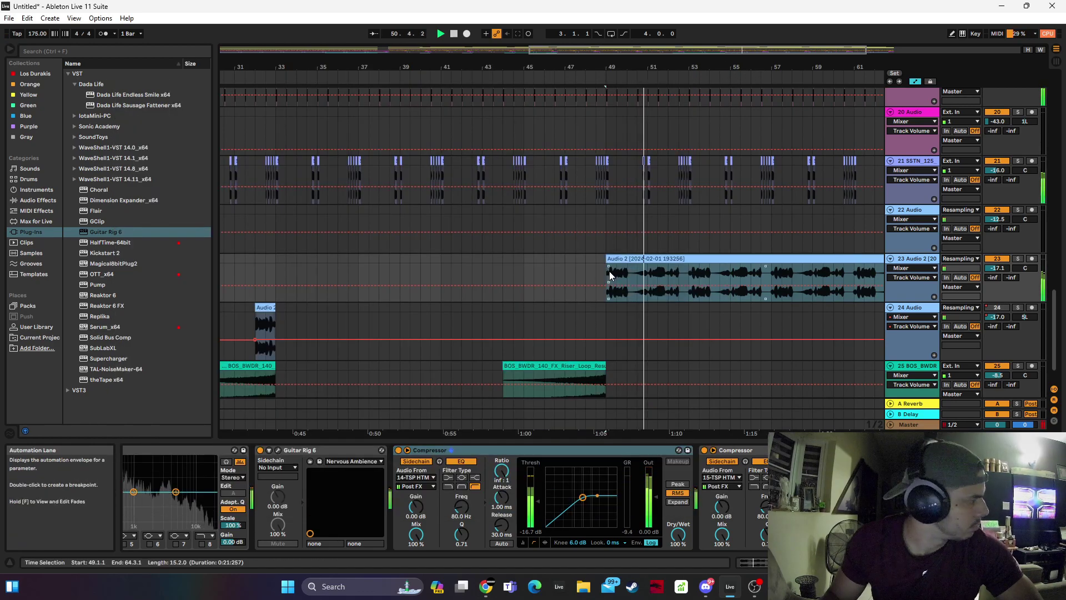
Delete track 23 with the reversed vocal chops and copy the last riser clip to bar 60 on its own track
scroll(692, 252, down, 5)
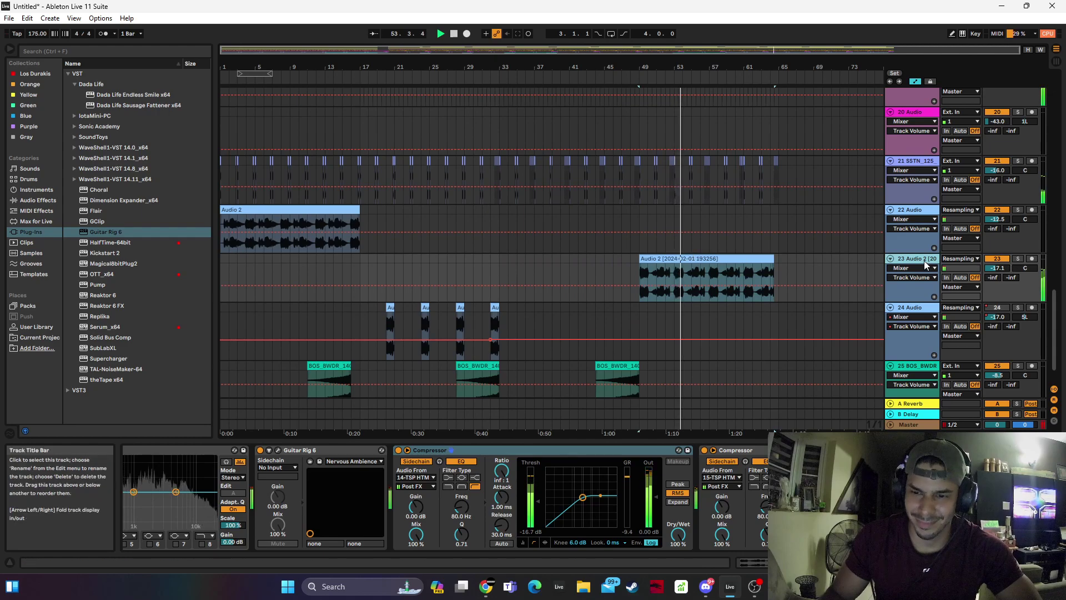
key(Delete)
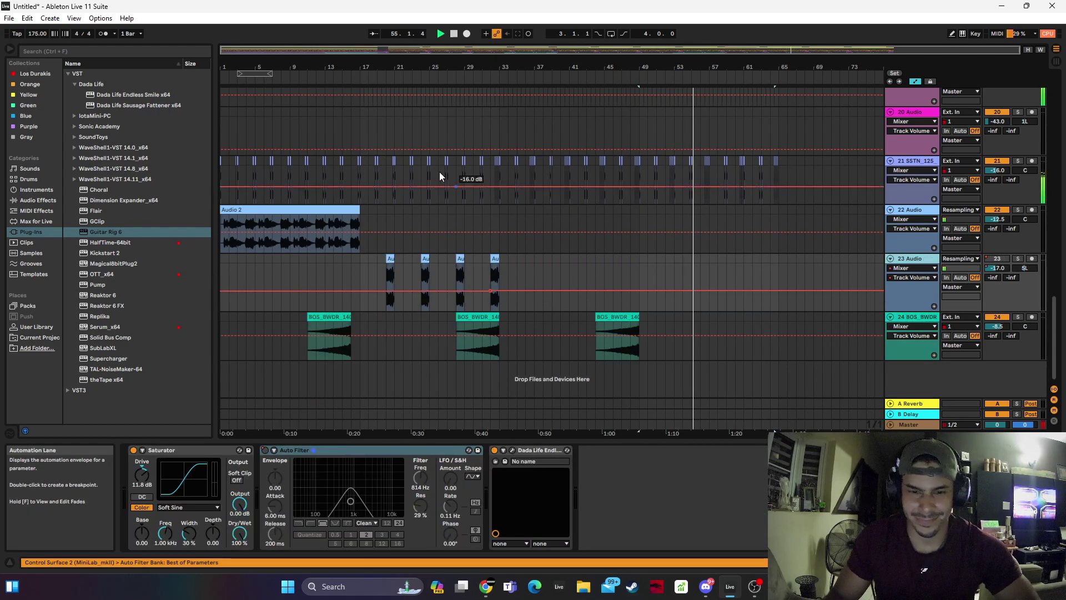
drag(618, 322, 758, 327)
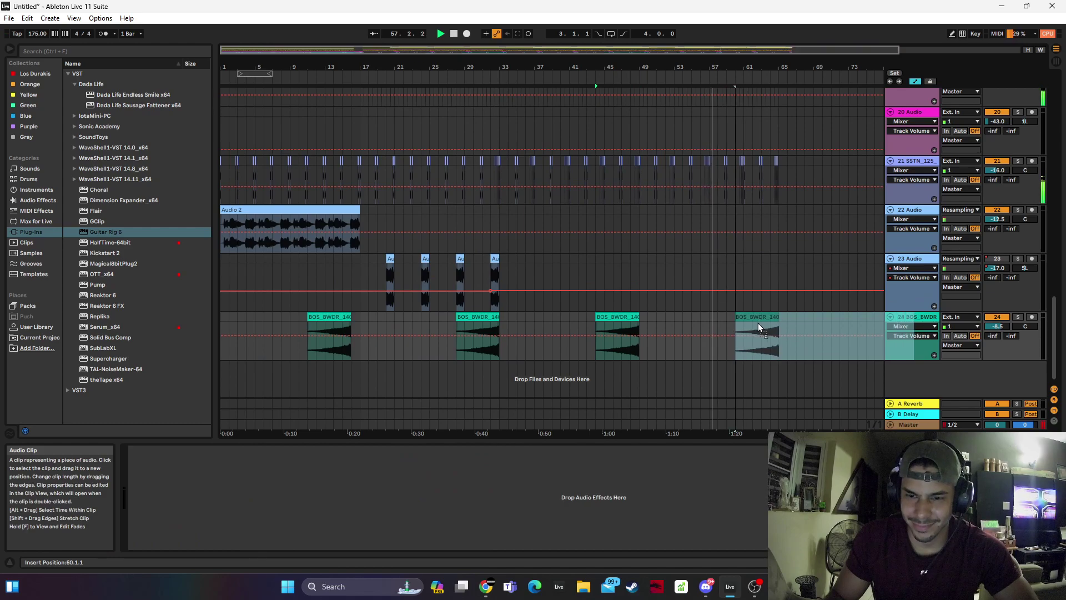
double_click(453, 34)
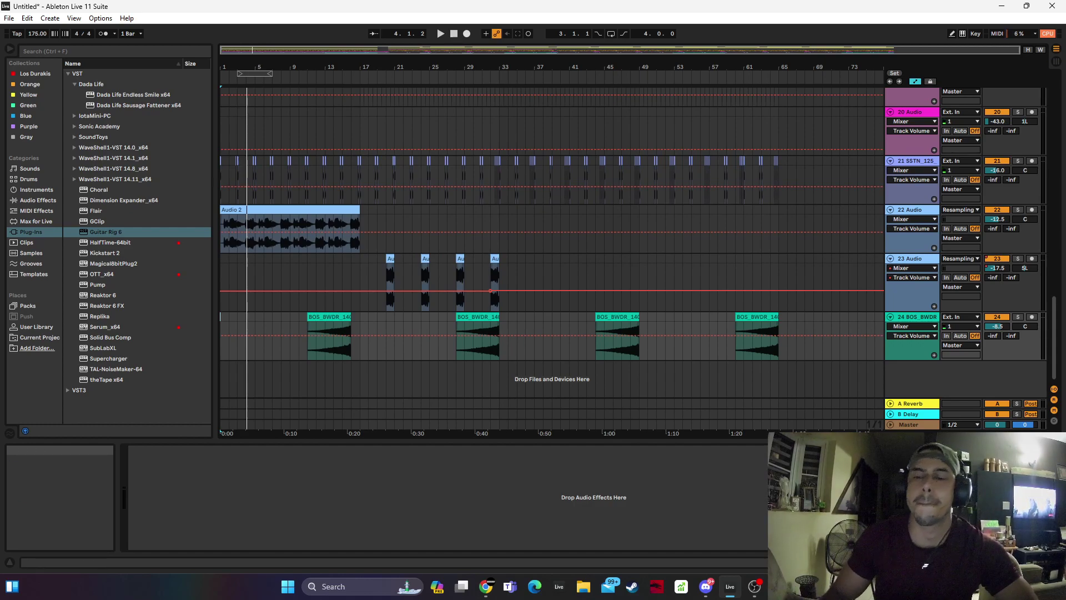
Load the iZotope Ozone 9 VST3 plug-in on the Master track and dismiss its alert
click(909, 427)
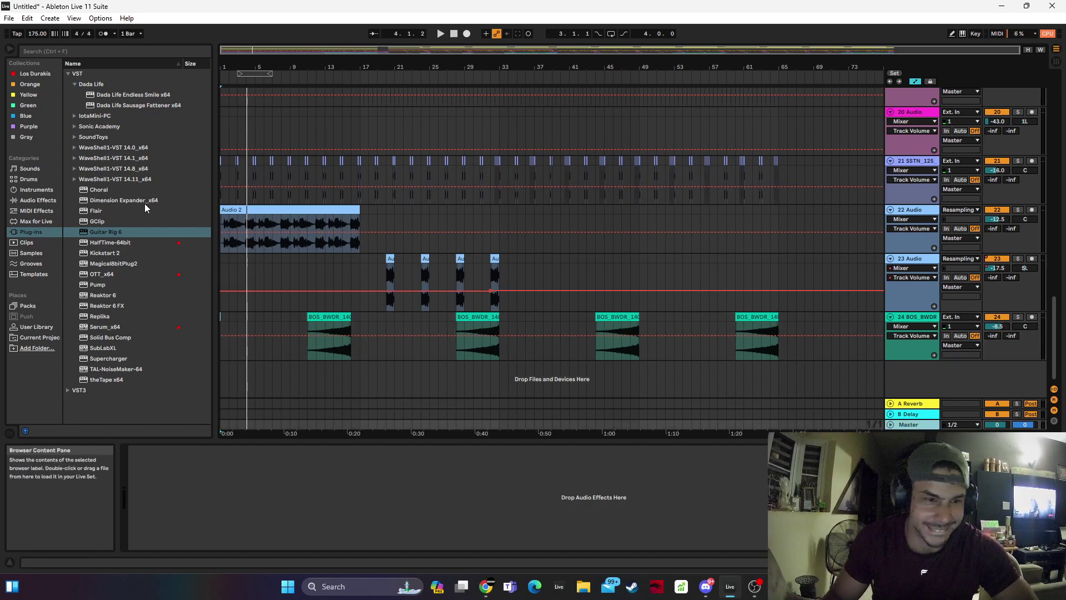
click(68, 74)
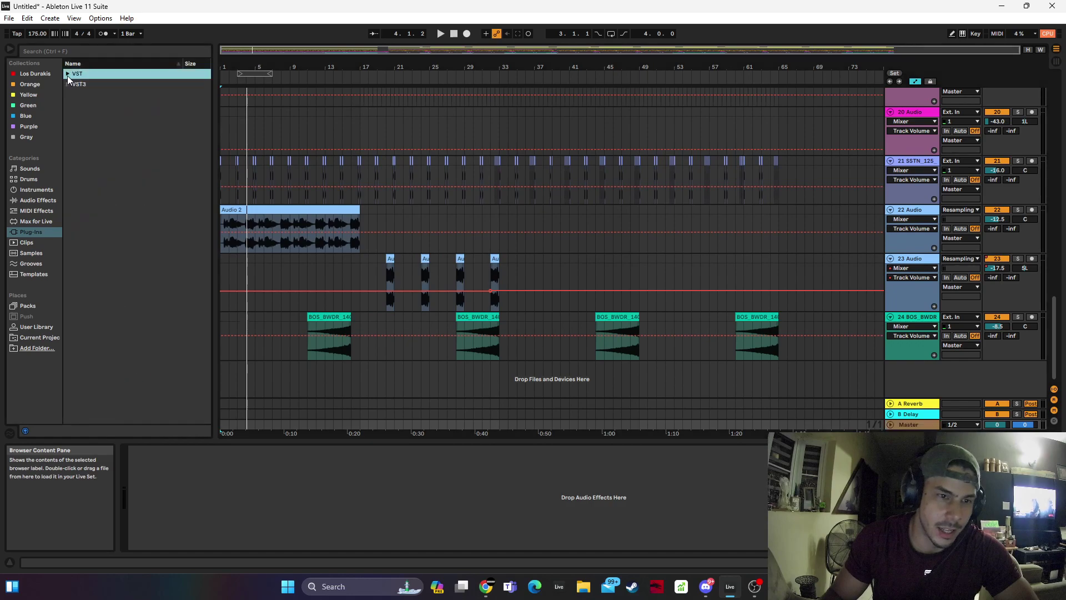
click(59, 84)
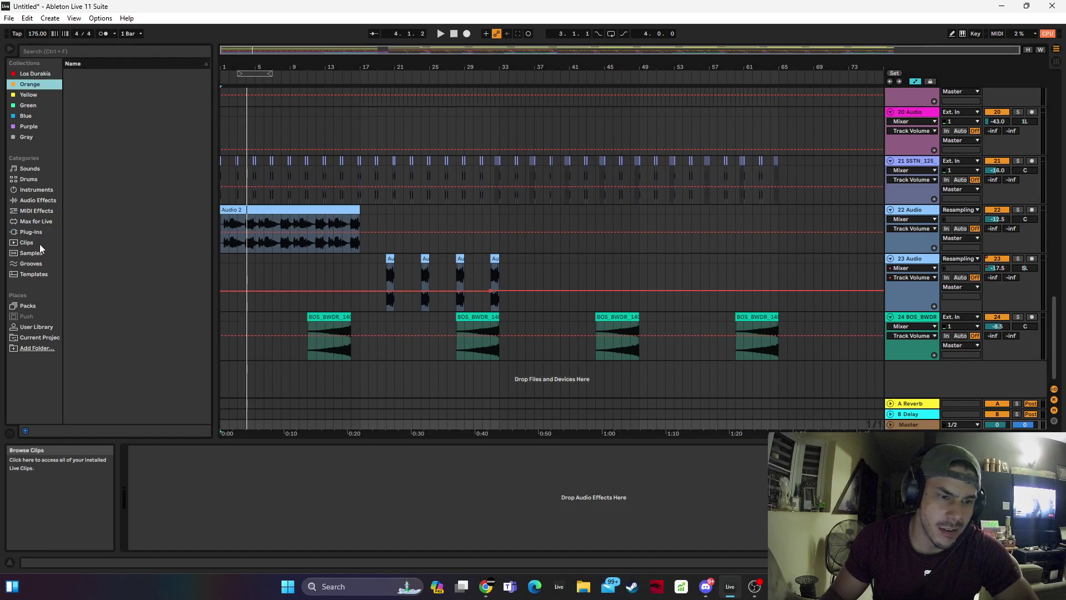
click(38, 232)
click(67, 84)
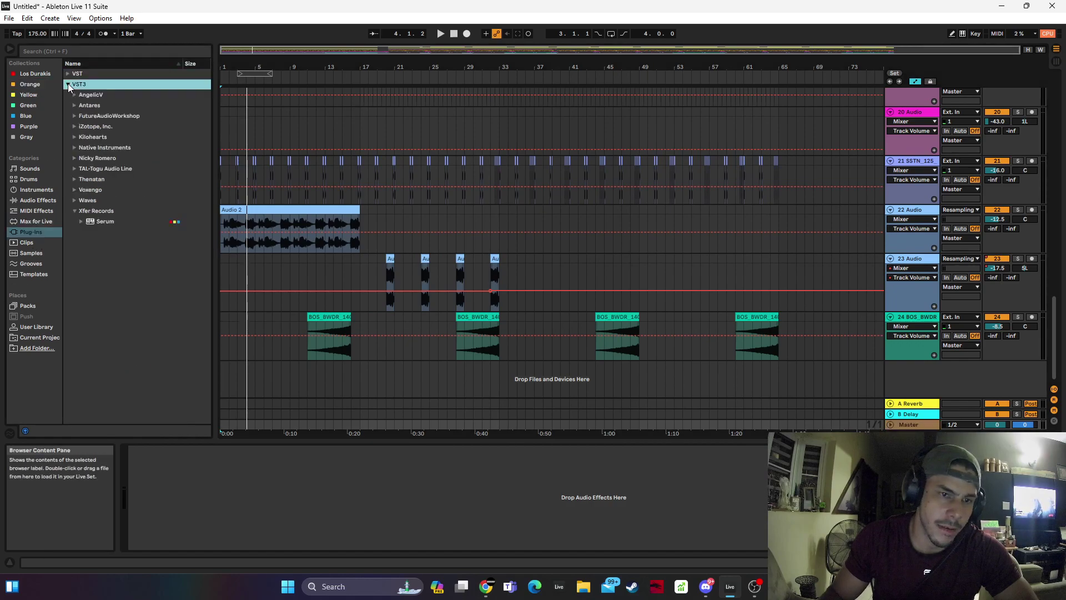
double_click(108, 128)
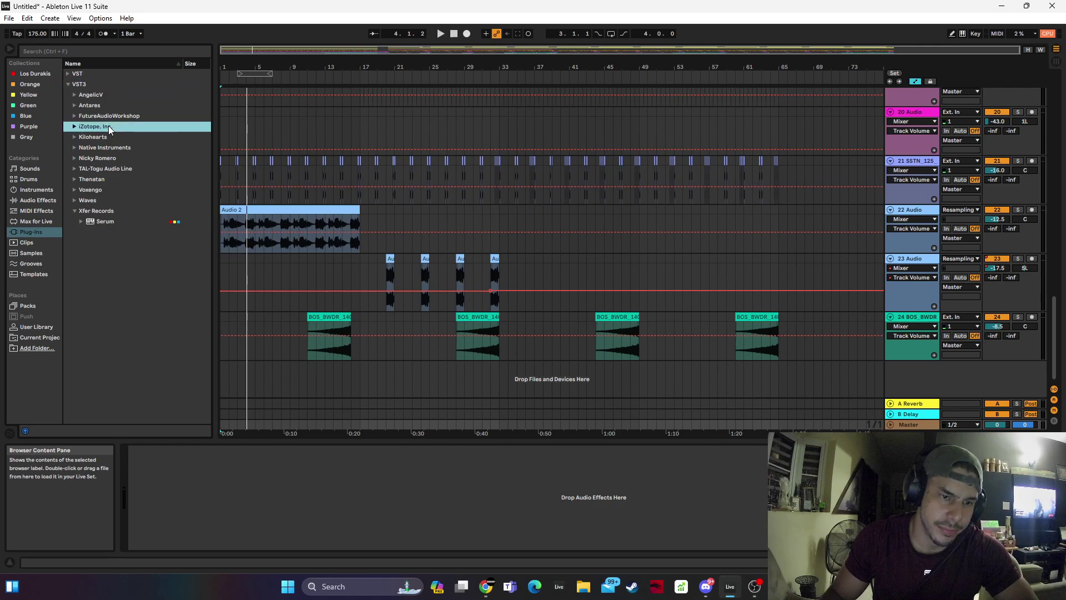
double_click(110, 138)
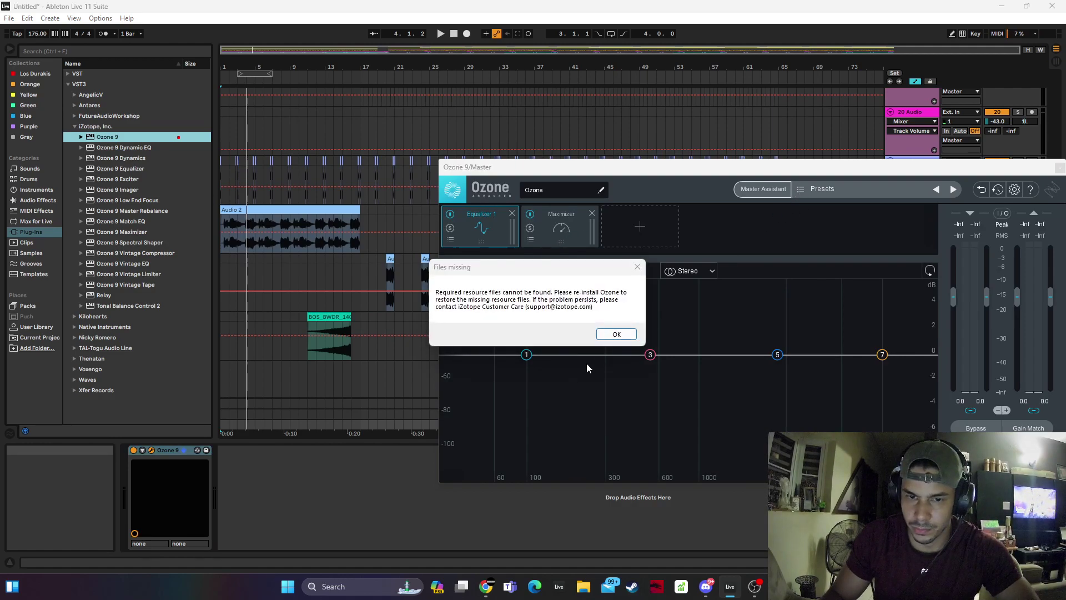
click(617, 334)
Load the "*" preset from Ozone 9's All-Purpose Mastering presets and close the preset manager
click(800, 188)
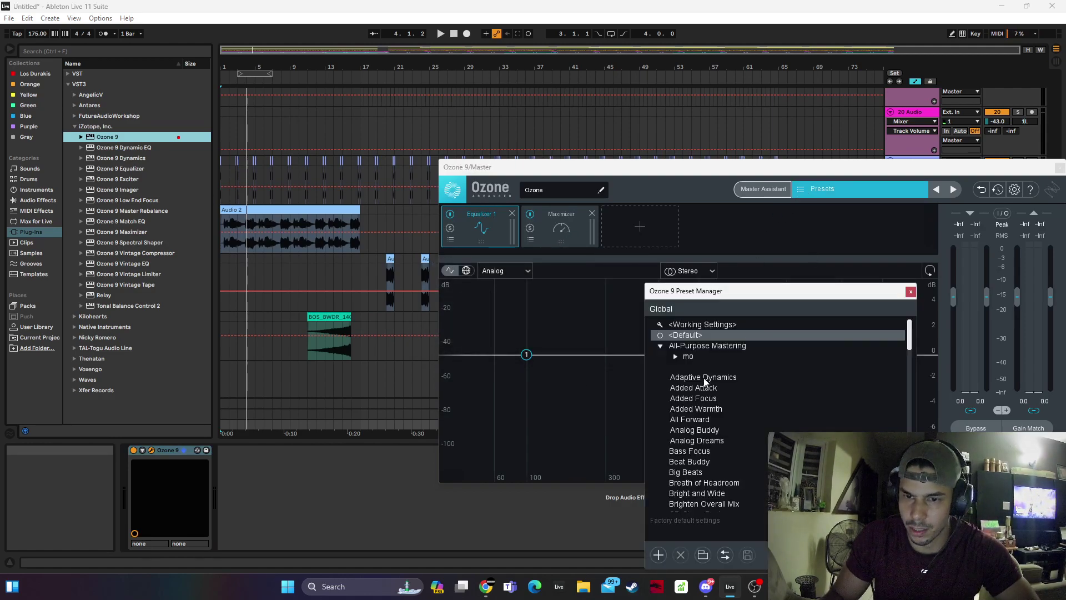
click(697, 364)
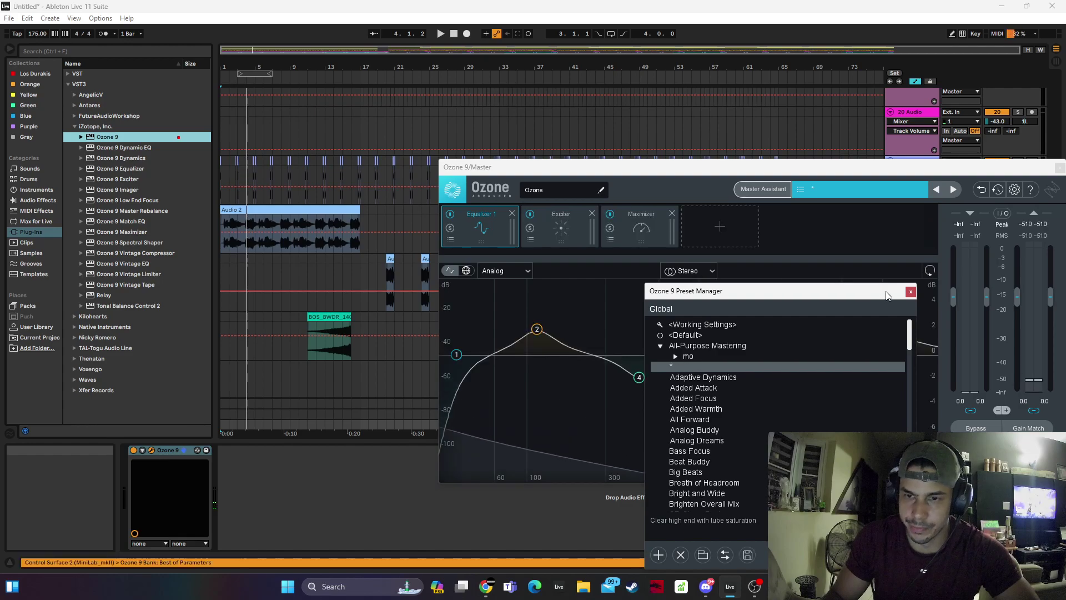
click(911, 291)
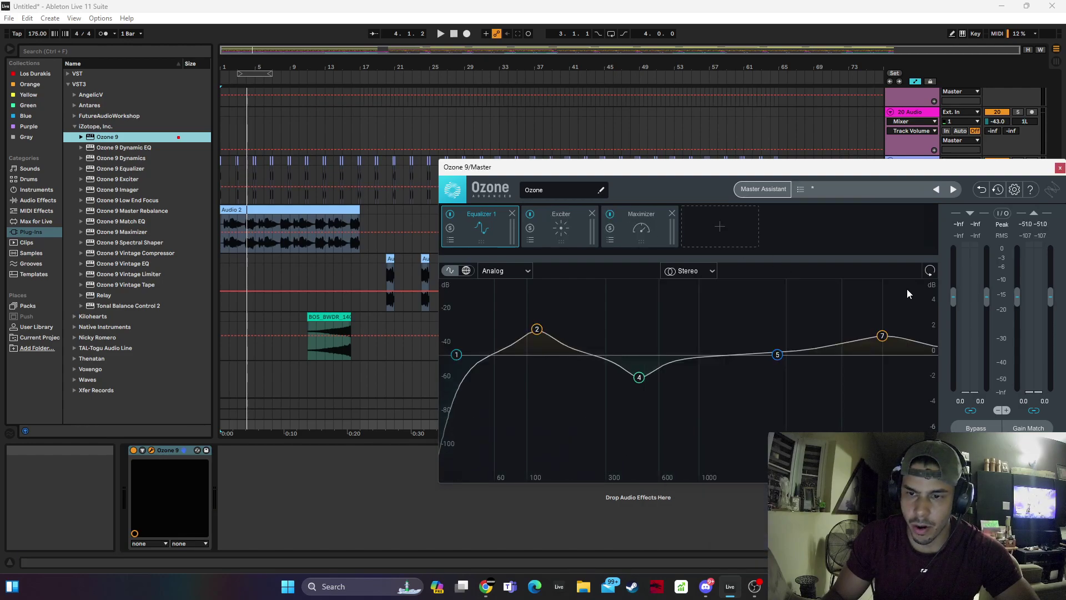
Play the track from bar 1 and lower the threshold of Ozone's Maximizer on the Master track
click(297, 215)
click(912, 424)
key(space)
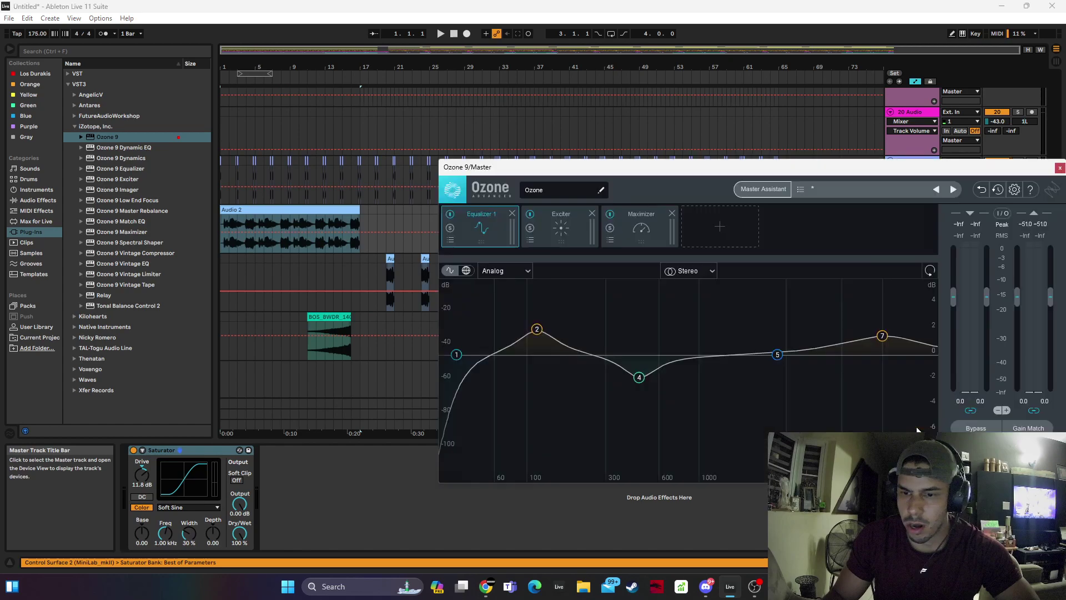
click(637, 243)
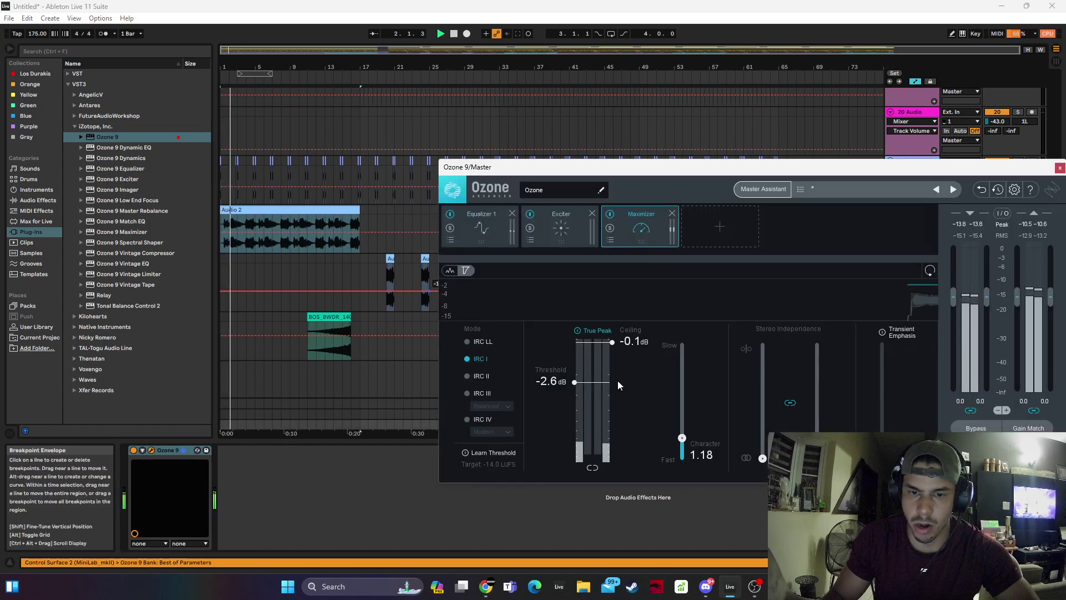
drag(576, 383, 575, 392)
Set track 22's volume to -20.0 dB and the Maximizer threshold on the Master to -3.1 dB
click(297, 208)
mouse_move(998, 219)
mouse_down()
mouse_move(998, 232)
mouse_move(998, 218)
mouse_up()
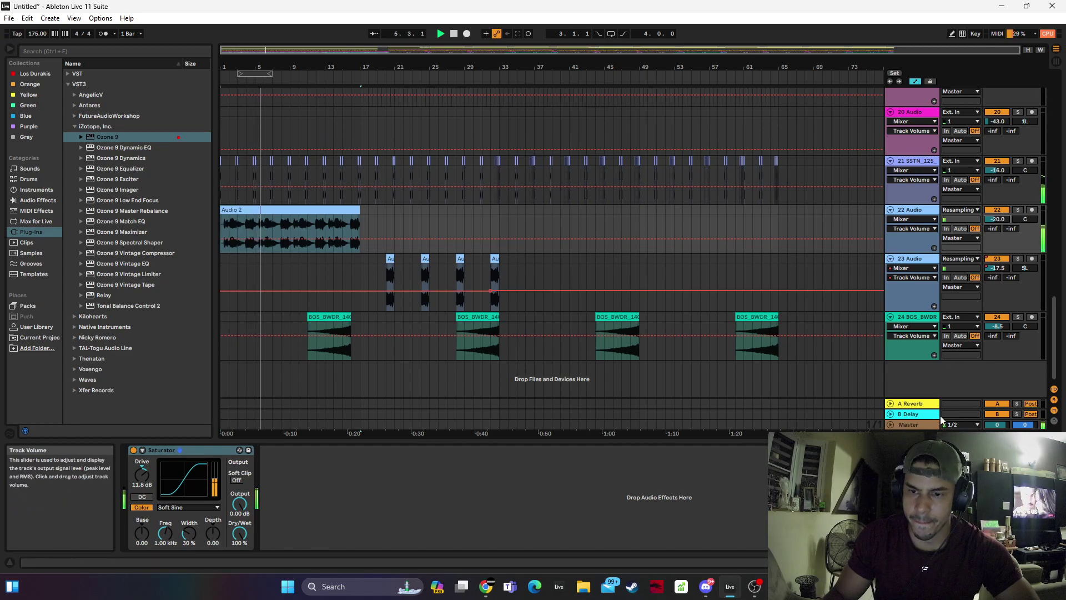
click(923, 425)
drag(575, 397, 575, 394)
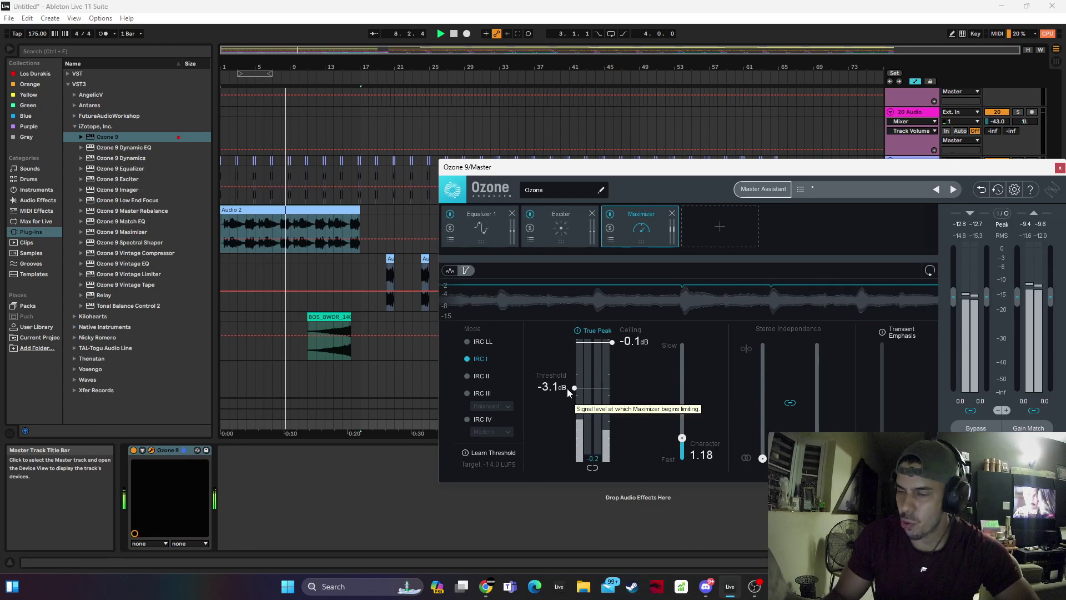
Raise track 22's volume to -19.5 dB and the Maximizer threshold on the Master to -2.0 dB
click(286, 209)
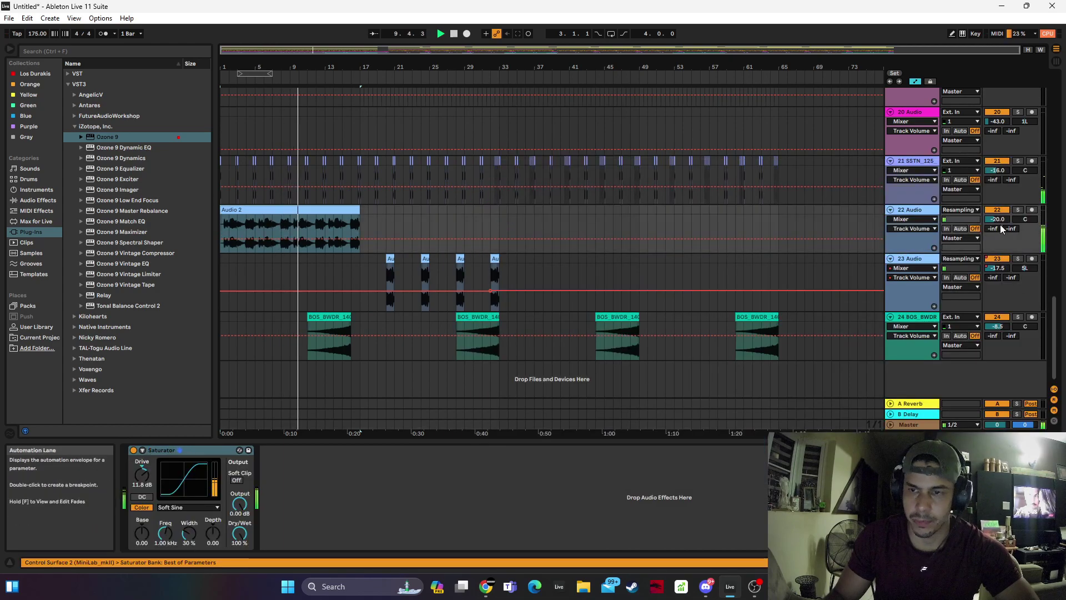
drag(1003, 219, 1003, 219)
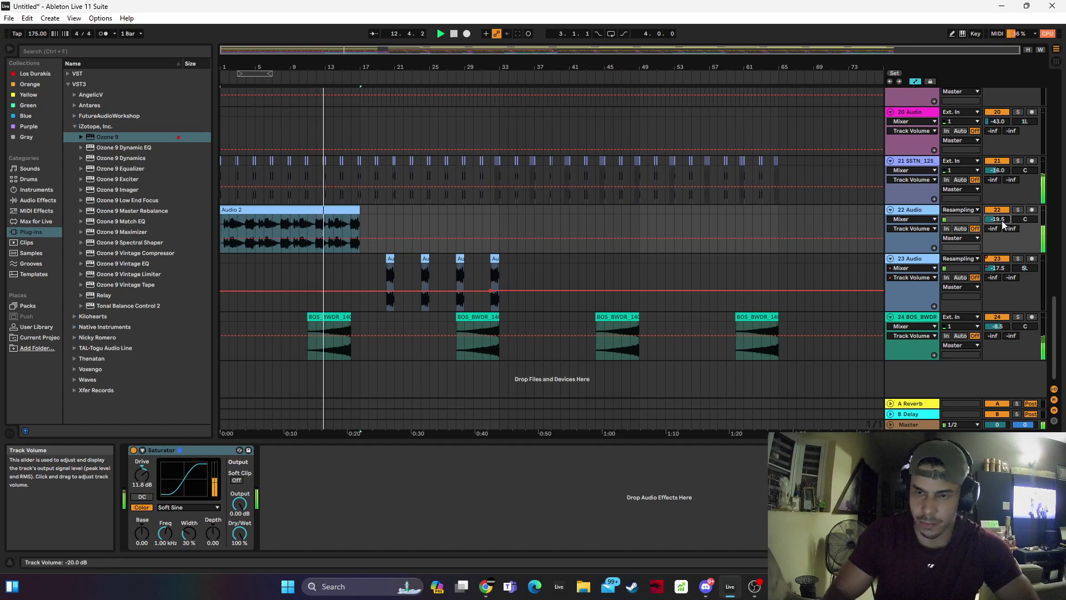
click(921, 426)
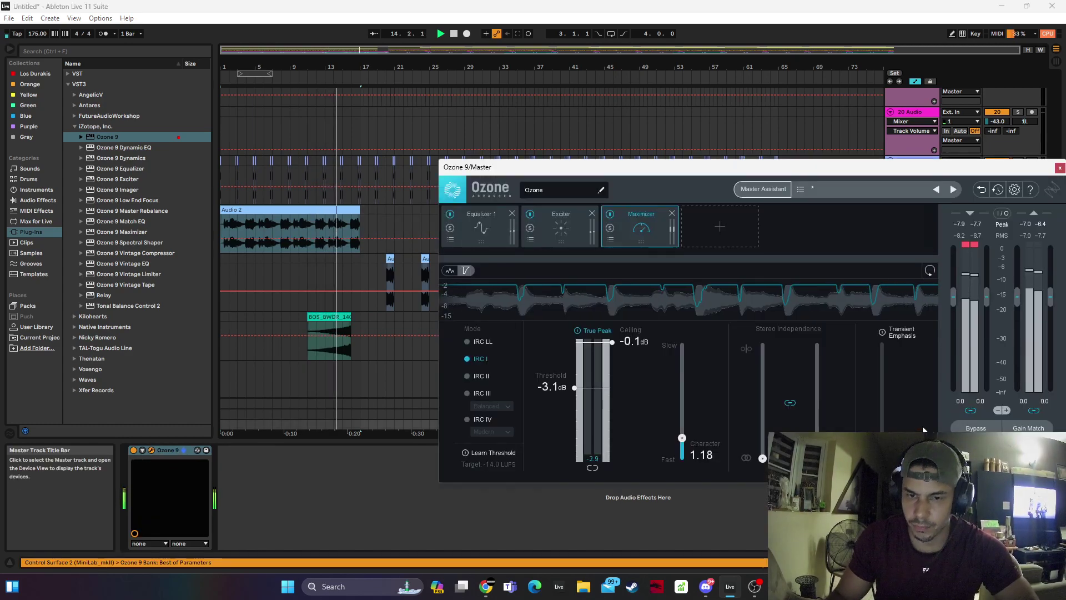
drag(573, 388, 576, 381)
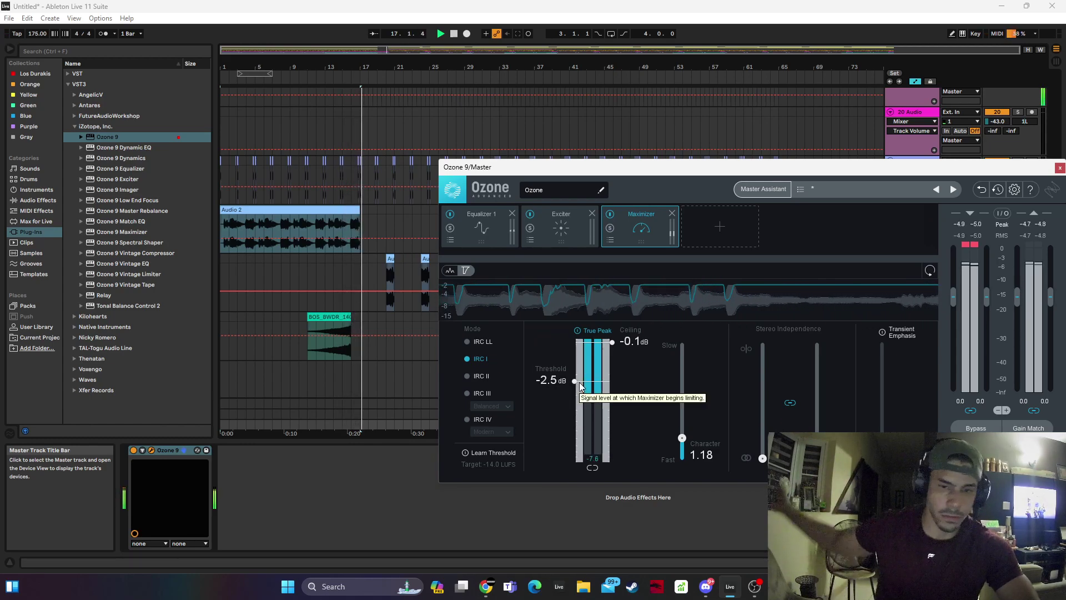
drag(581, 387, 581, 376)
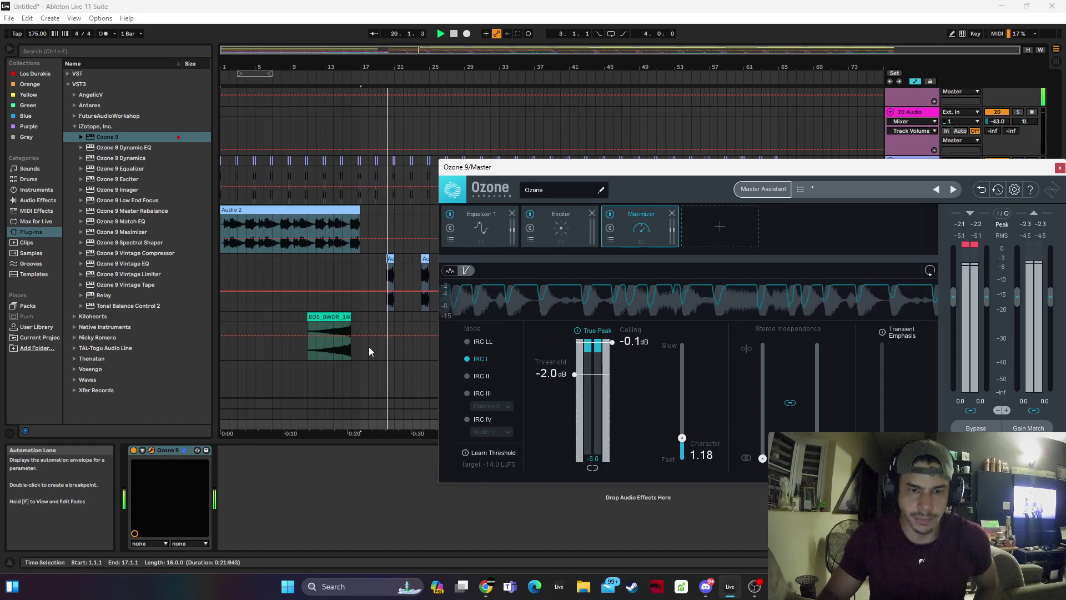
Trim the riser clip at bar 28 on track 24 so it ends at bar 32
click(361, 323)
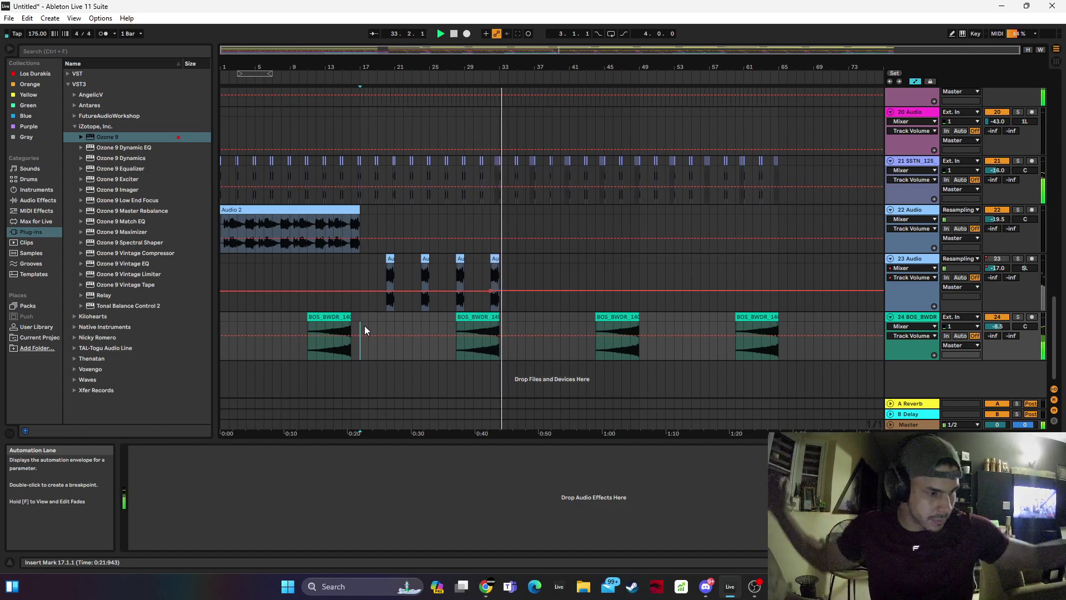
drag(497, 317, 490, 317)
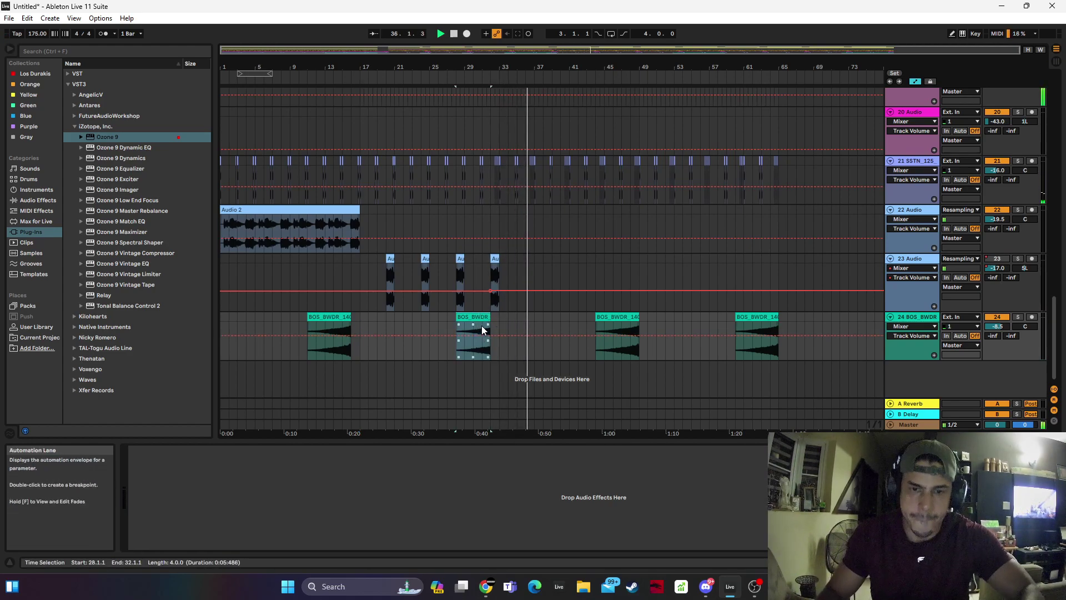
click(481, 325)
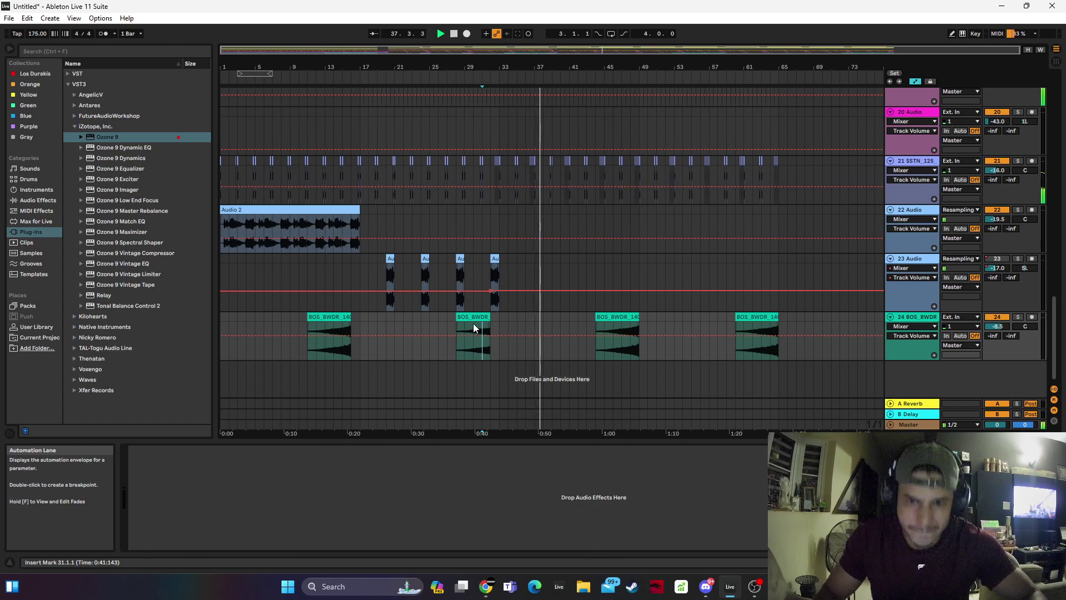
Duplicate track 23's stretch from bar 16 to bar 49, with its four audio clips, to bar 49
scroll(637, 271, up, 5)
scroll(627, 275, down, 3)
scroll(623, 281, down, 1)
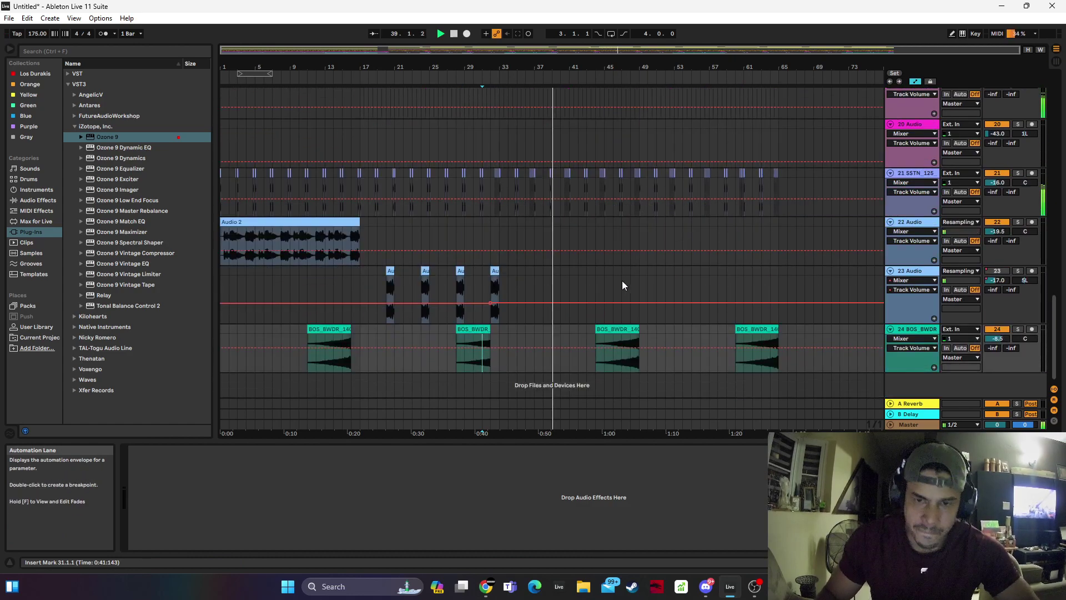
drag(639, 272, 334, 300)
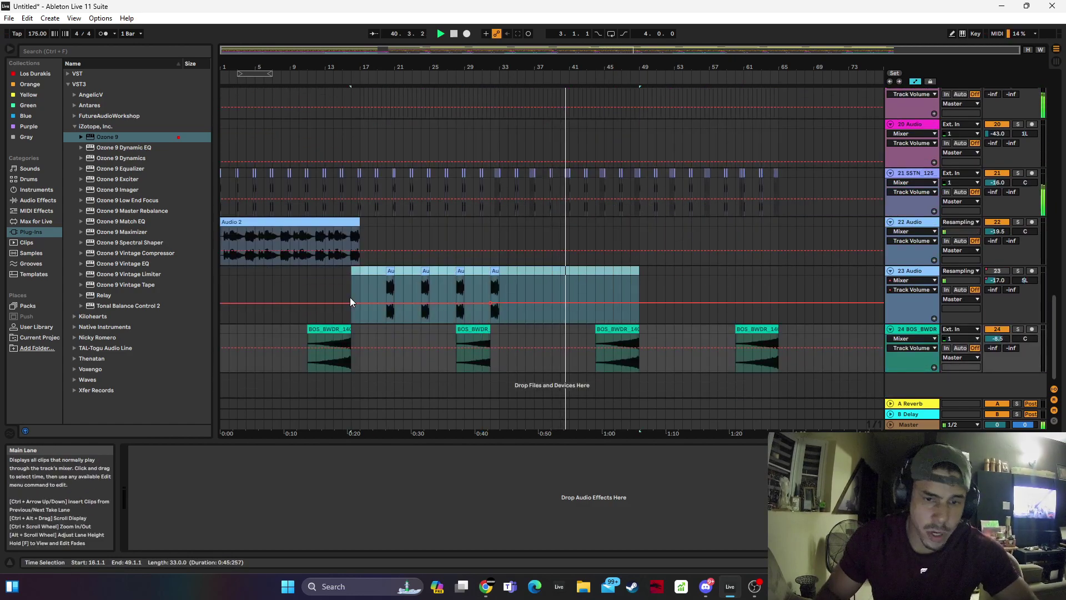
key(ctrl+d)
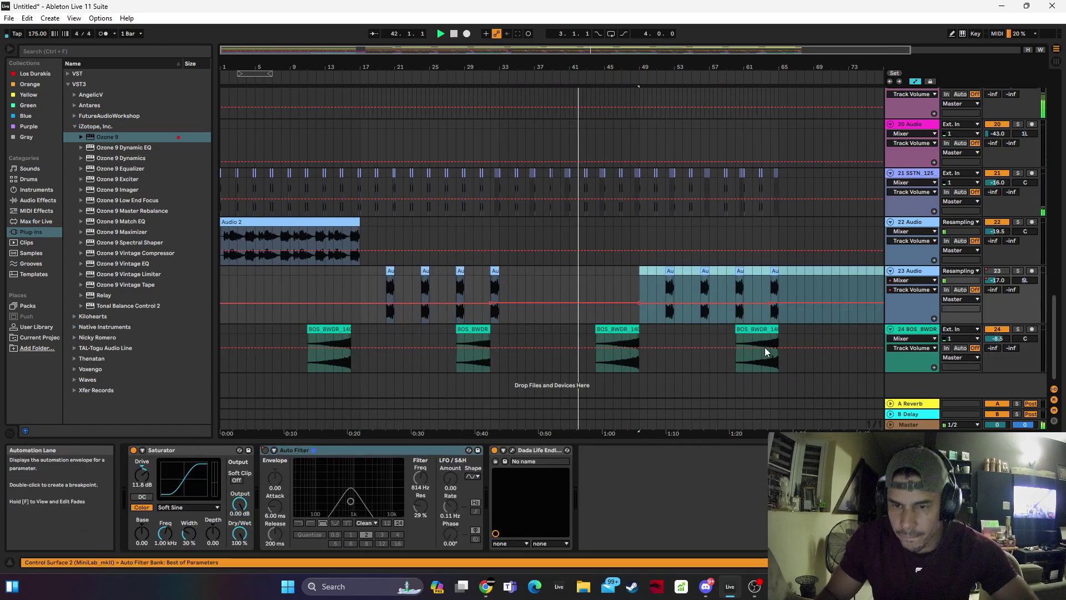
Trim the riser clip at bar 60 on track 24 so it ends at bar 64
click(776, 333)
drag(776, 329, 770, 332)
click(709, 341)
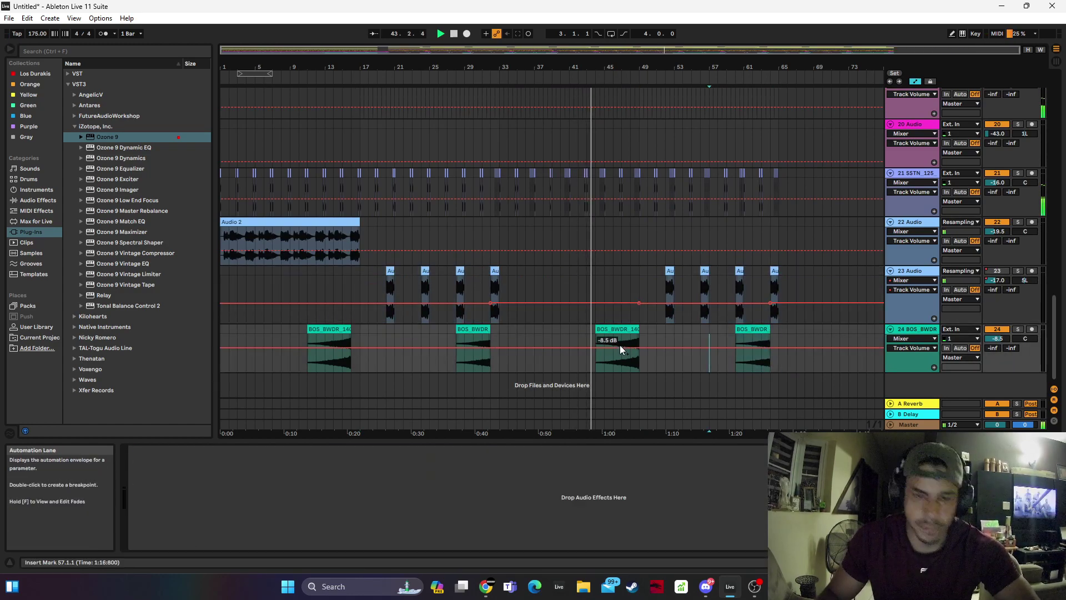
Copy the opening 16 bars of all tracks to bar 65
drag(359, 341, 218, 69)
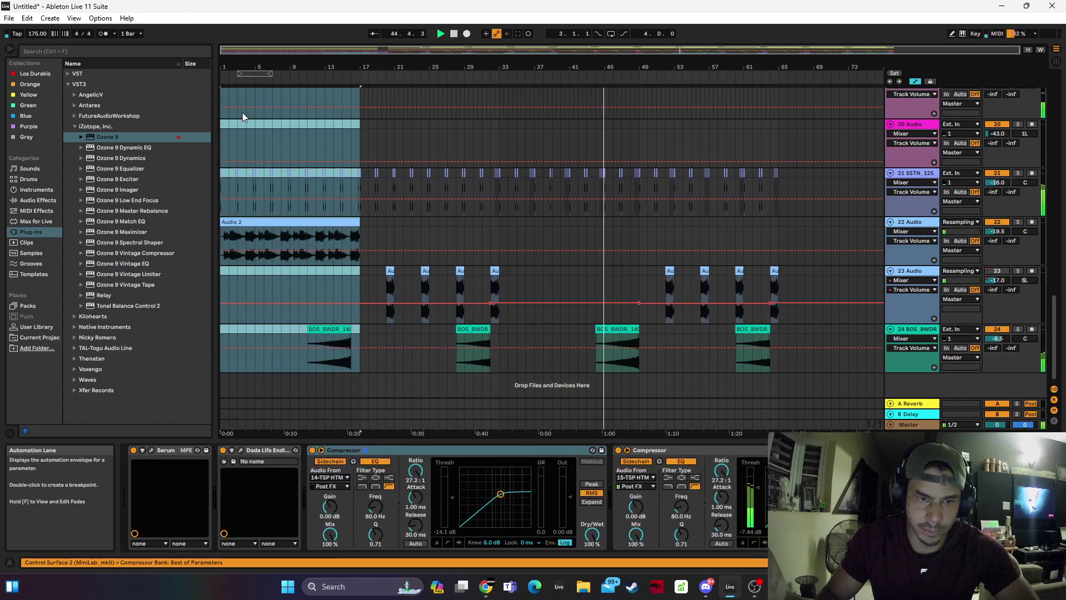
drag(278, 232, 842, 233)
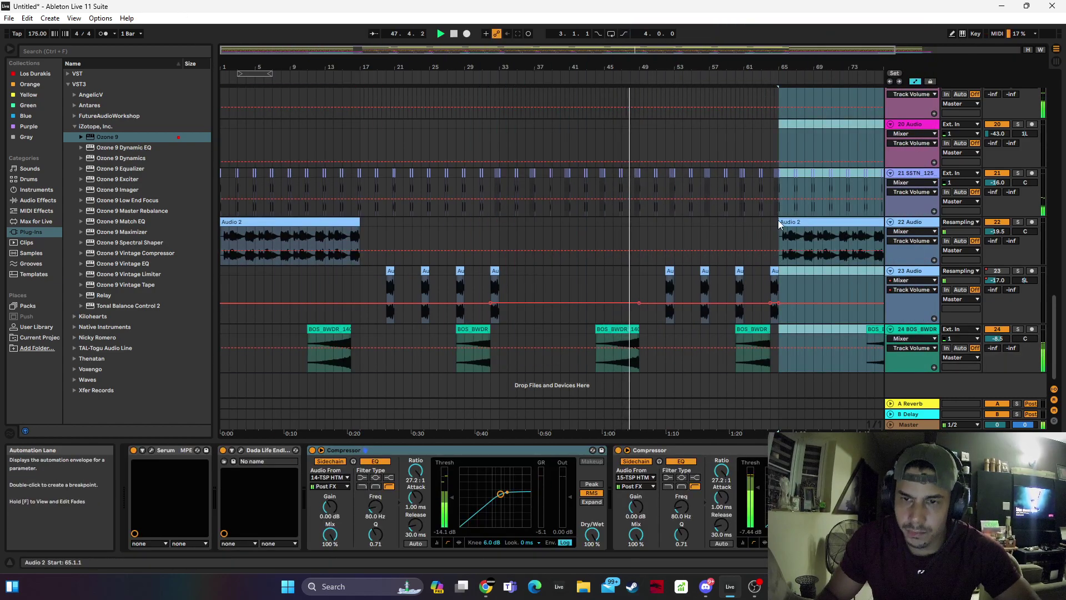
click(771, 228)
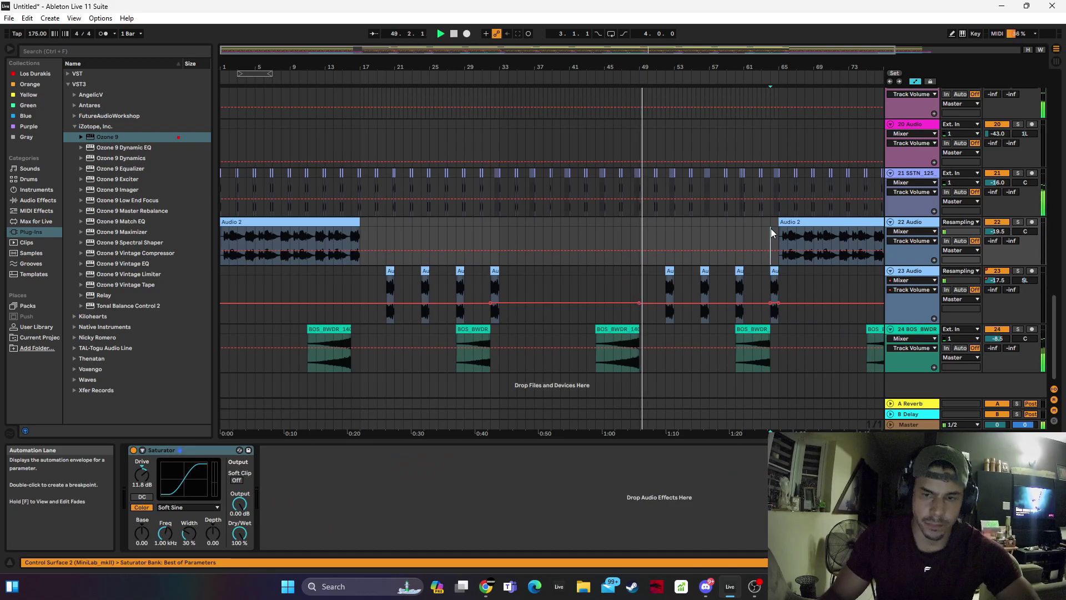
Look through all tracks around bars 49 to 65 during playback to check the arrangement
click(642, 238)
scroll(644, 238, up, 9)
scroll(648, 242, down, 7)
scroll(547, 270, up, 1)
scroll(542, 280, down, 2)
scroll(541, 282, down, 1)
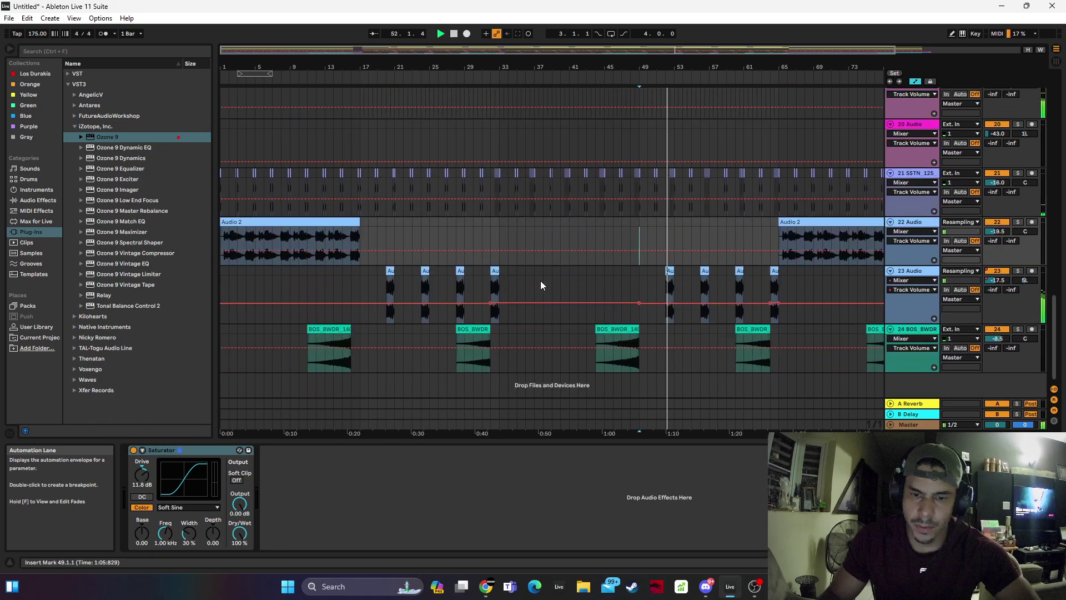
scroll(541, 281, up, 4)
scroll(544, 280, down, 5)
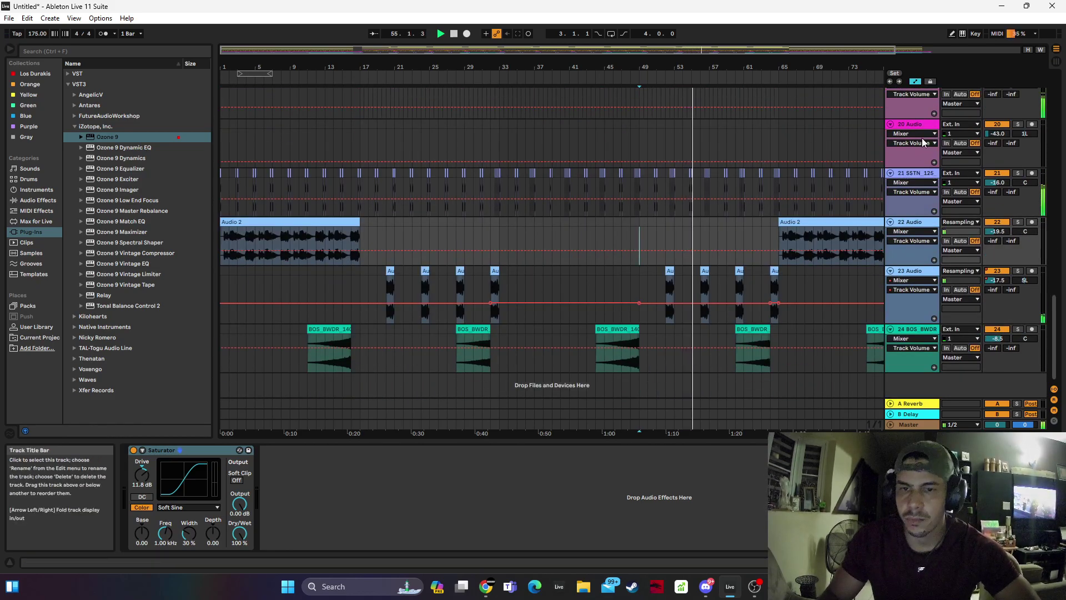
Re-enable automation and move track 23's last Speaker On switch-off point back to bar 65
drag(792, 67, 672, 65)
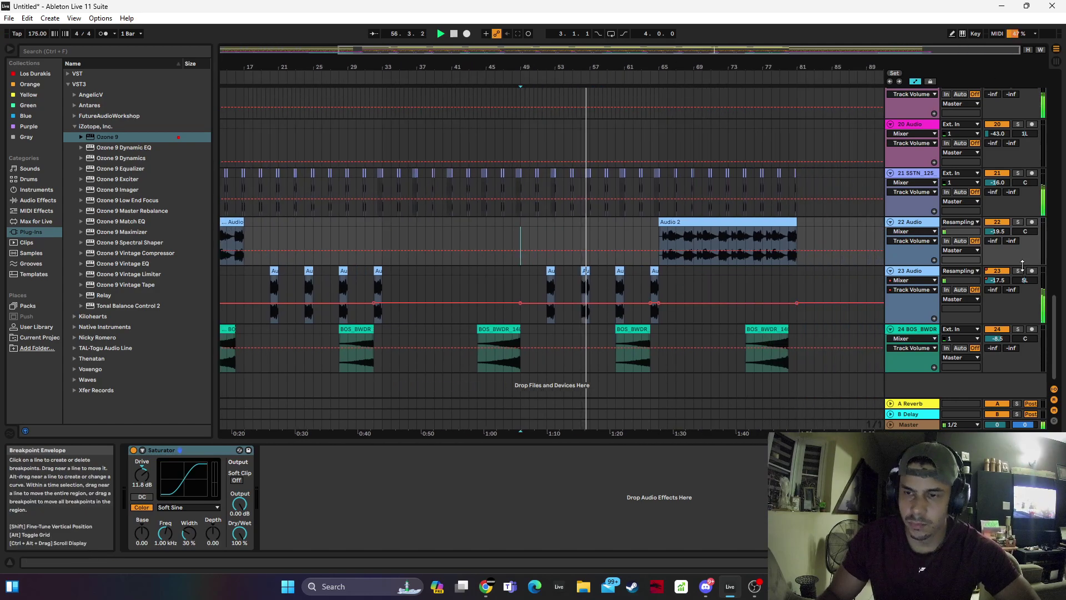
click(998, 271)
click(508, 34)
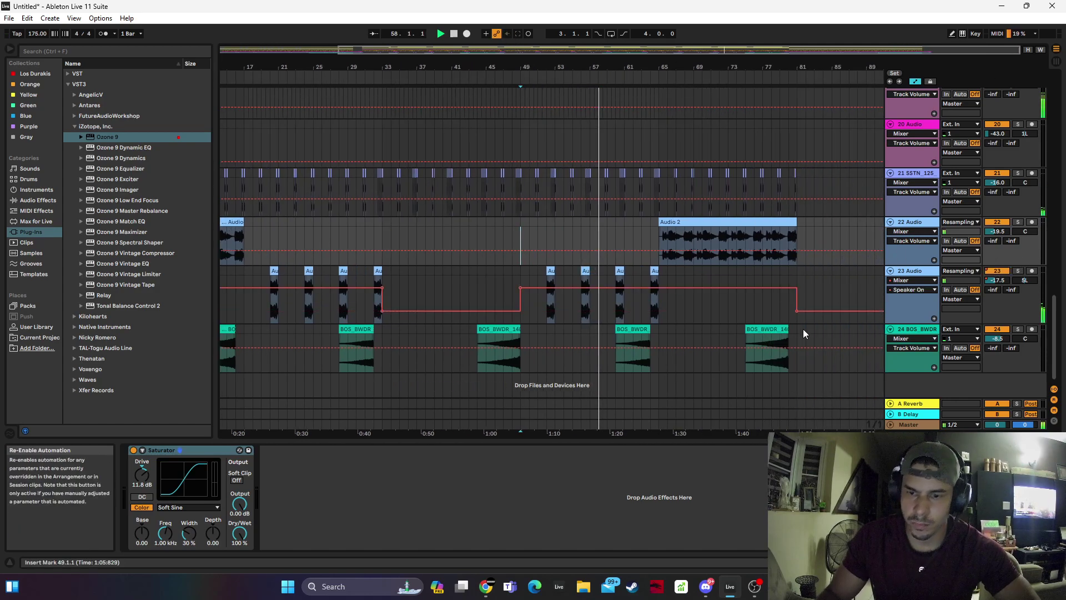
click(659, 288)
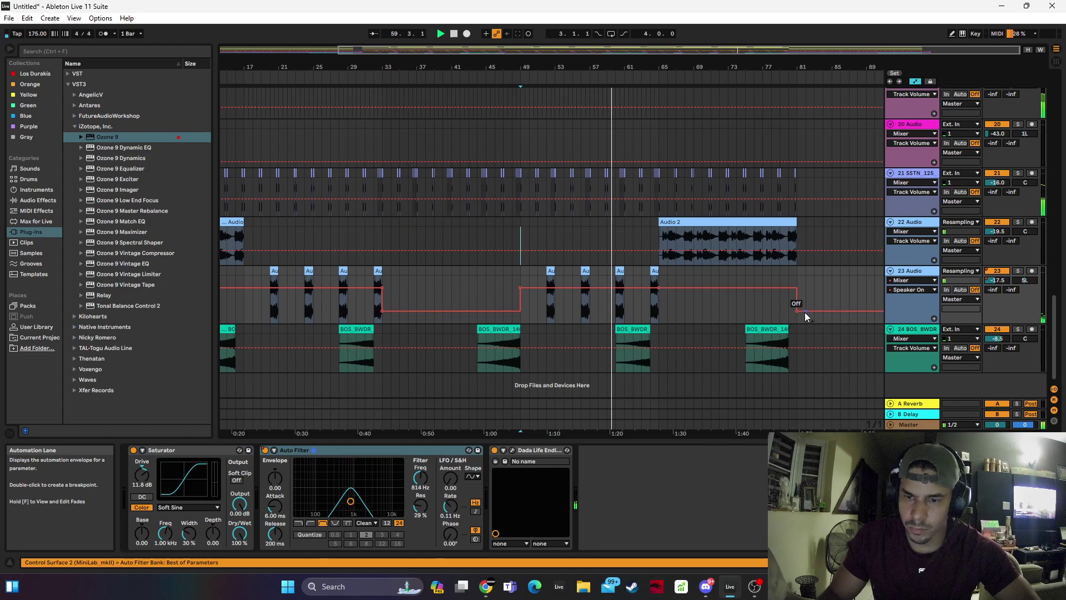
drag(796, 311, 659, 311)
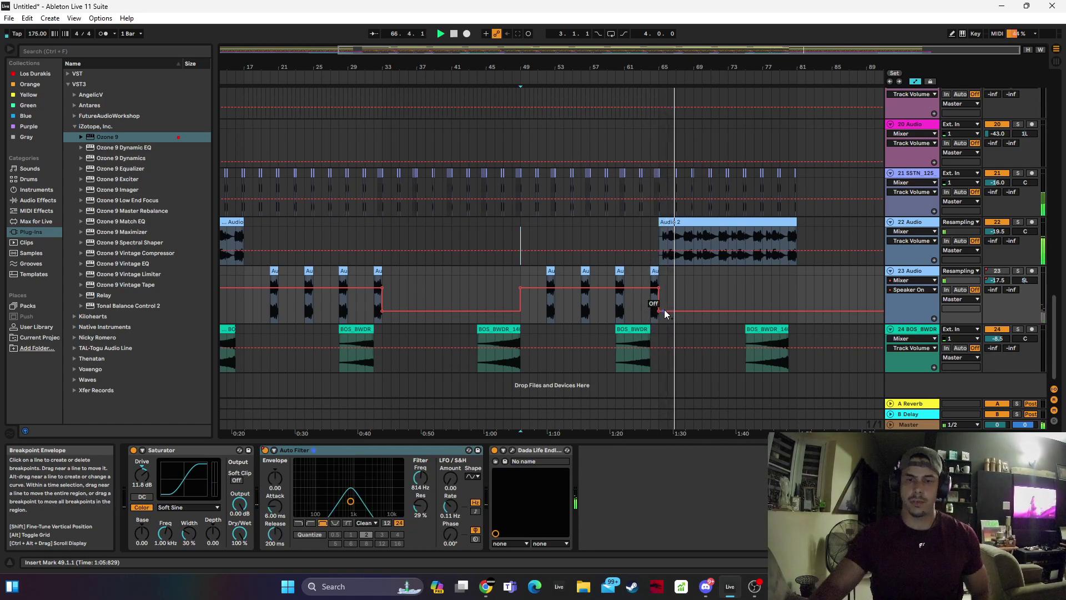
Copy bars 17 to 49 of all tracks to bar 81
drag(252, 359, 521, 50)
drag(506, 353, 857, 339)
scroll(832, 337, up, 12)
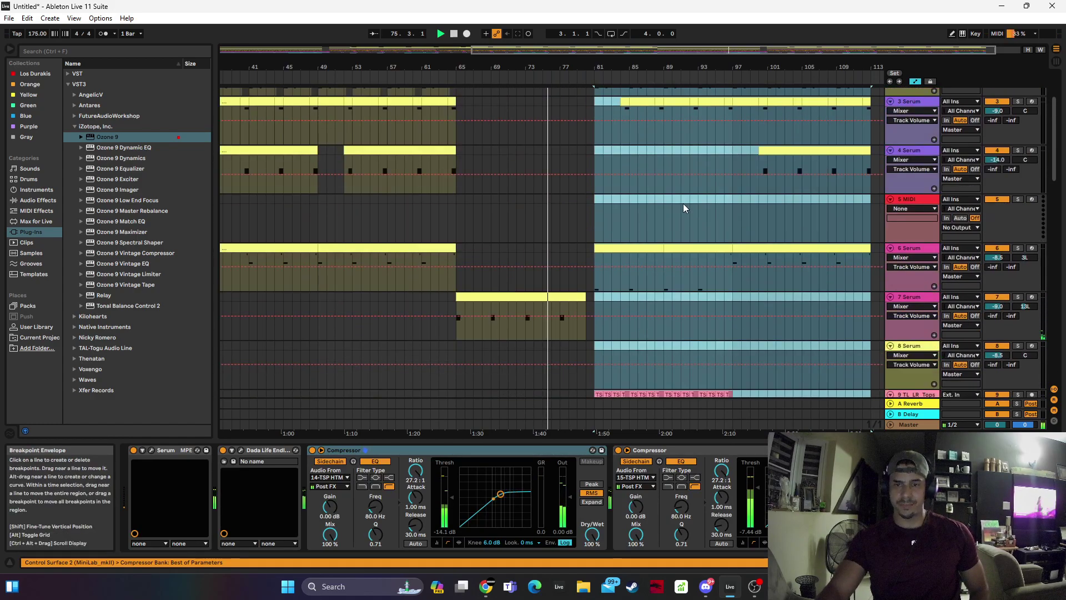
scroll(672, 206, up, 3)
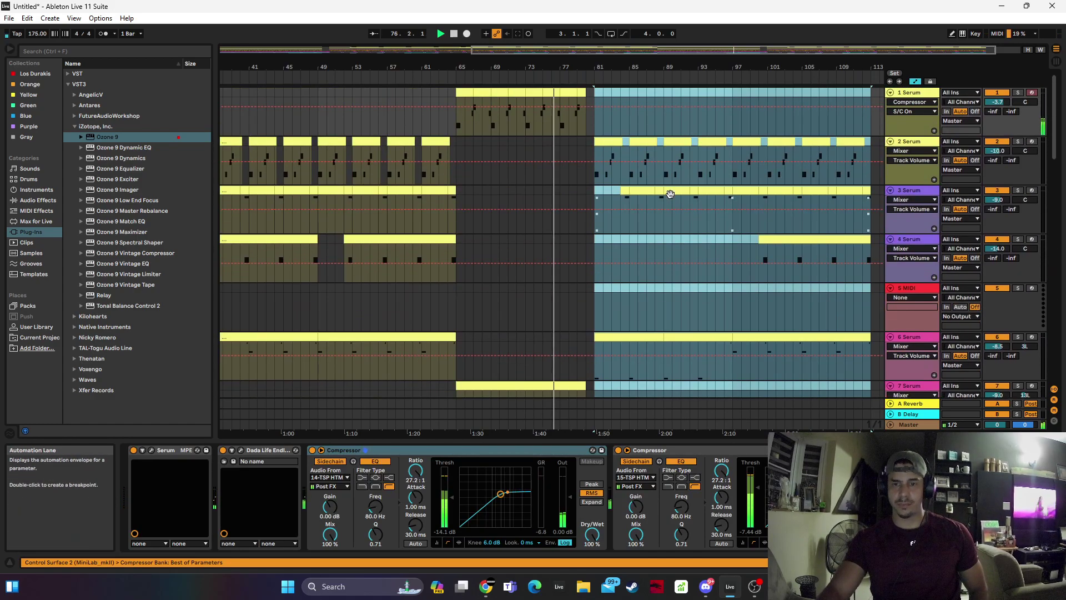
click(587, 197)
Raise track 22's volume to -18.5 dB
scroll(591, 195, down, 15)
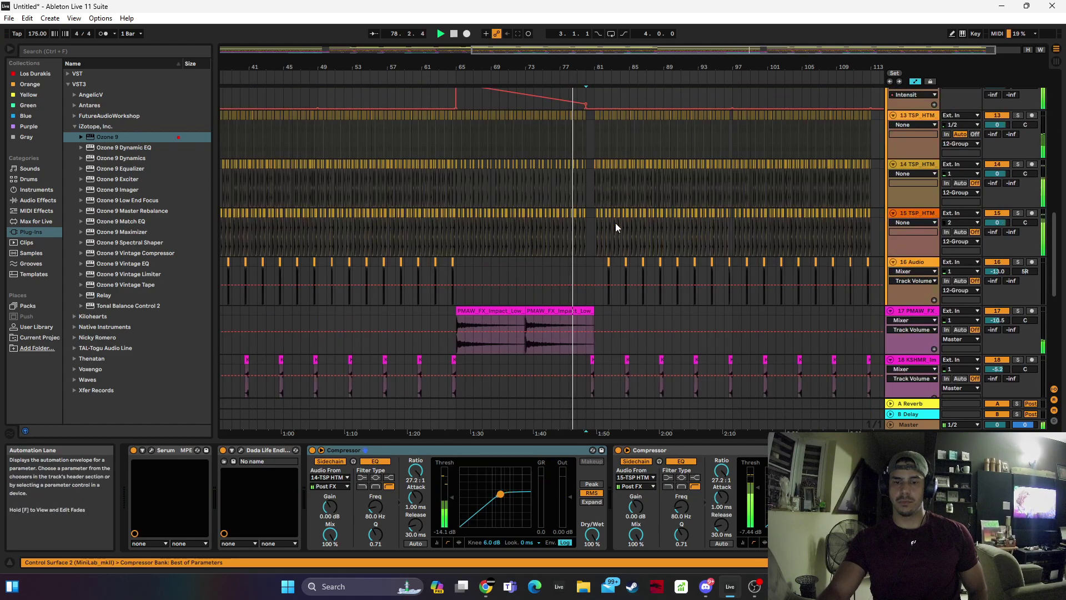
drag(1003, 343, 1003, 342)
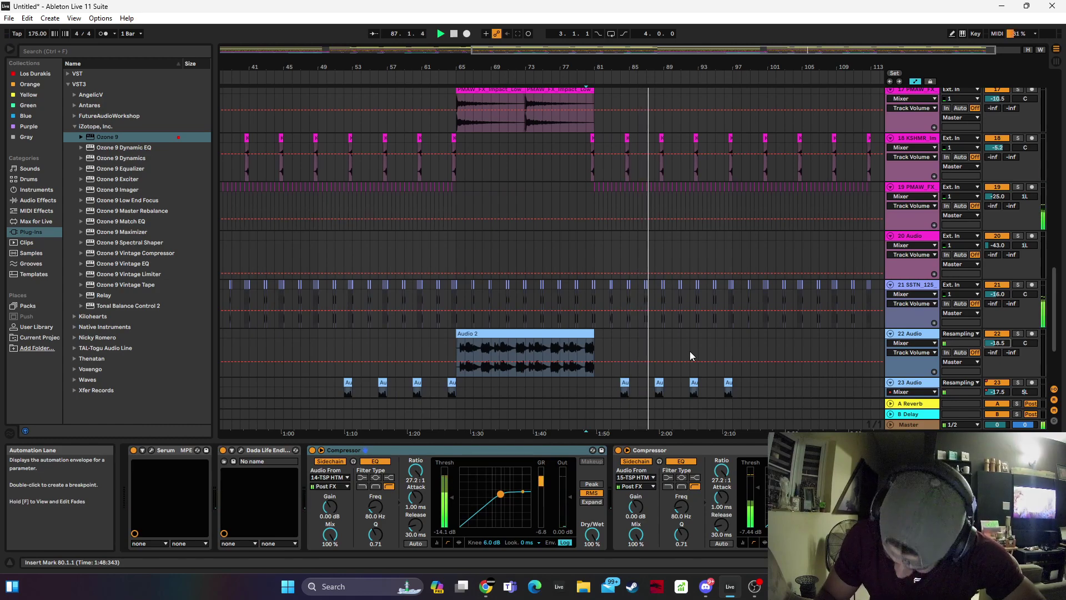
Save the set as "Can't do it on my own" in the Omnious Project folder and delete the temporary project files
key(ctrl+s)
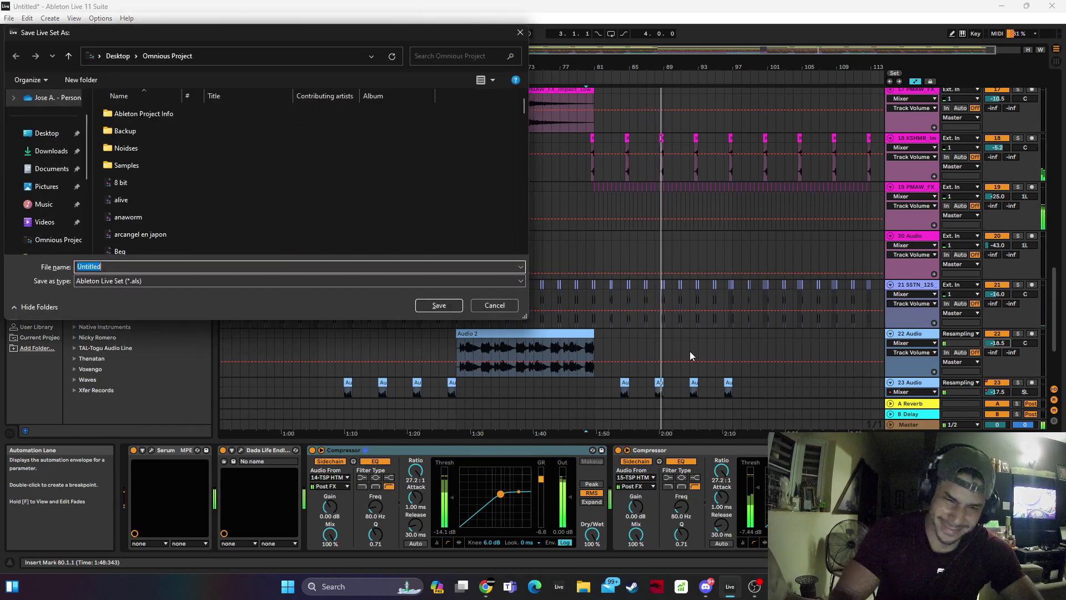
text(C)
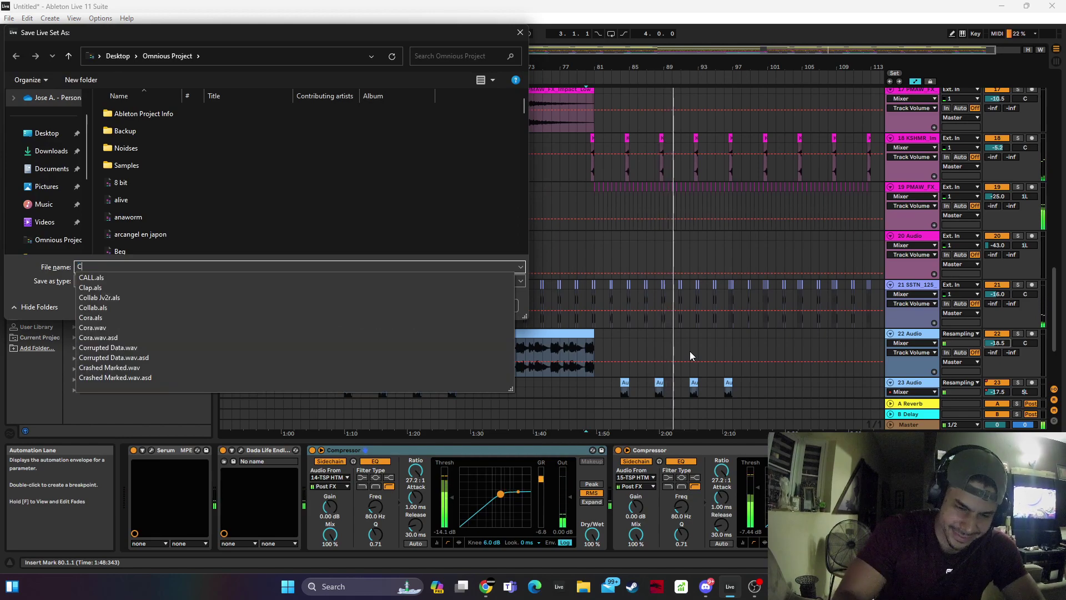
text(an't)
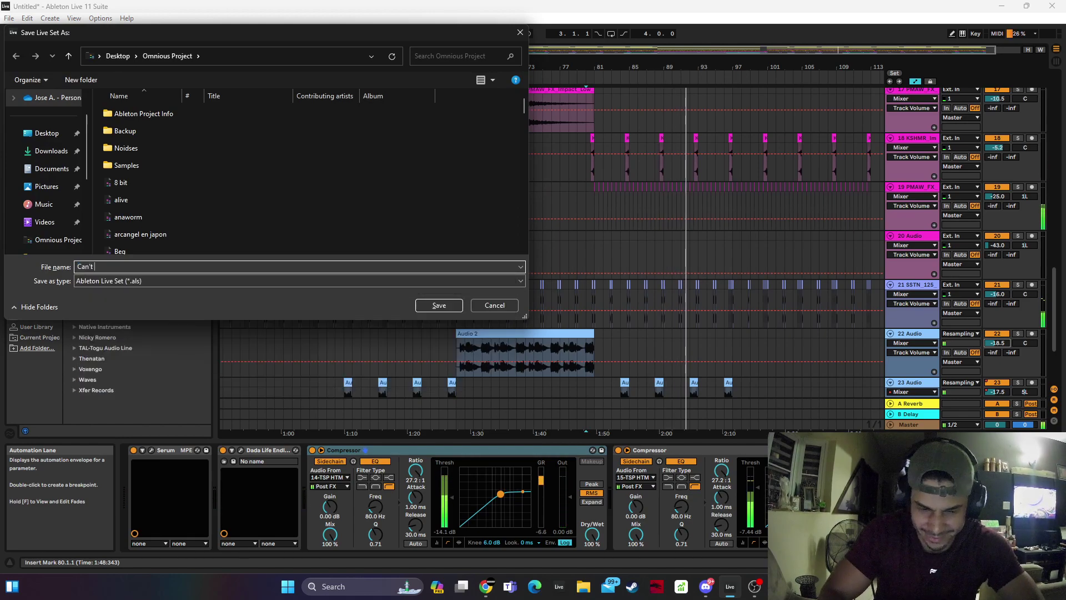
text( do it on )
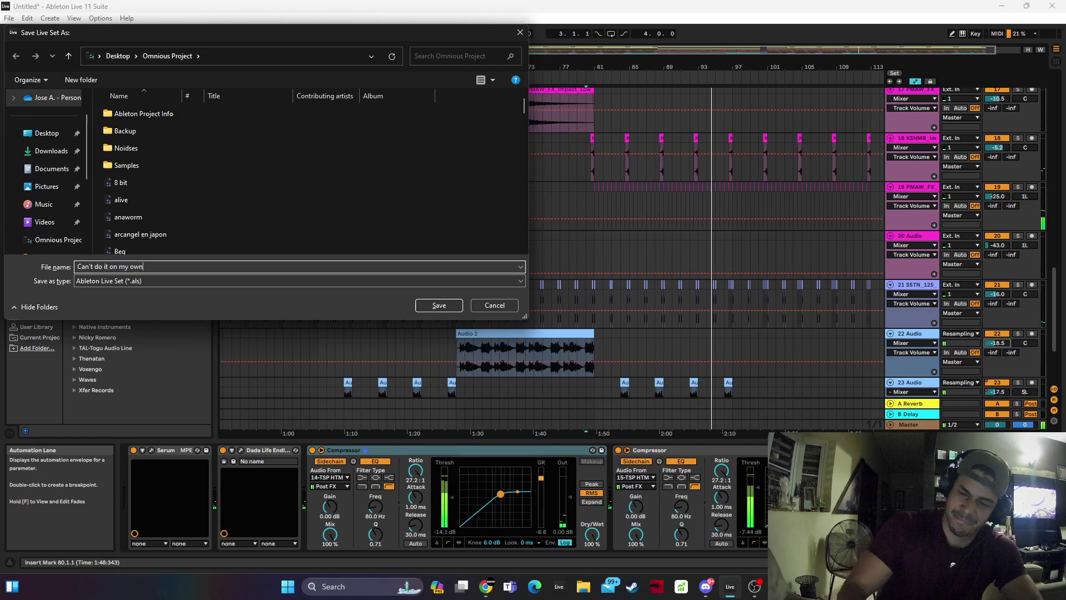
text(my own)
key(Return)
key(Return)
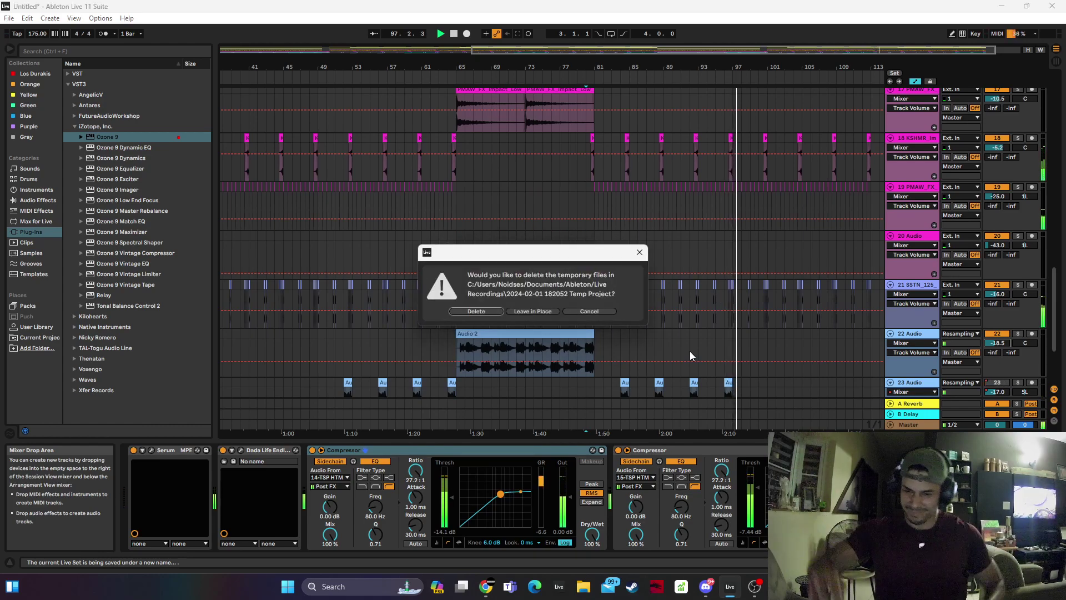
key(Return)
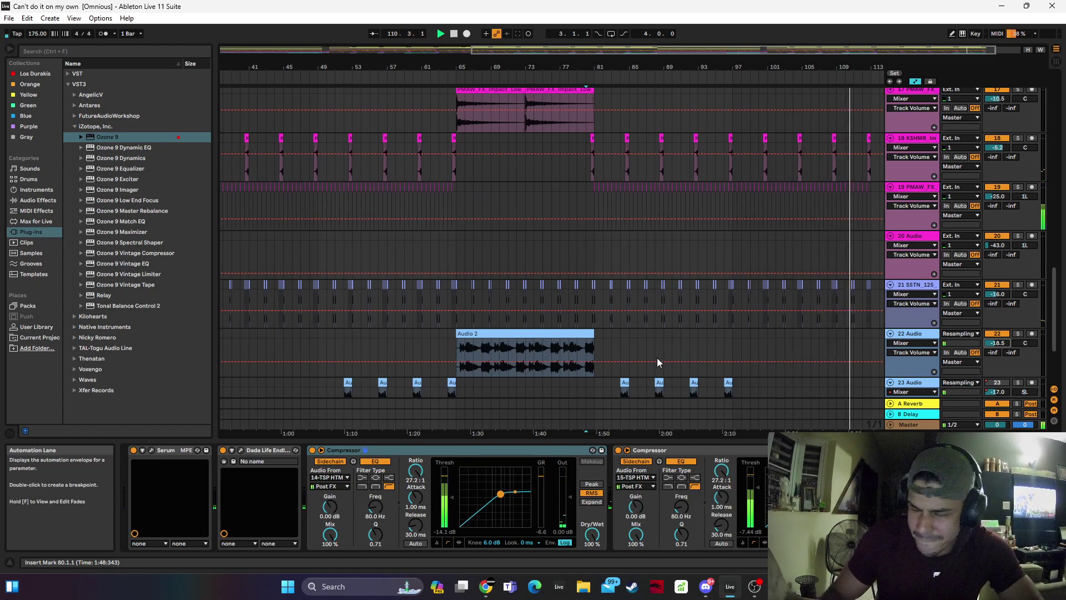
click(756, 589)
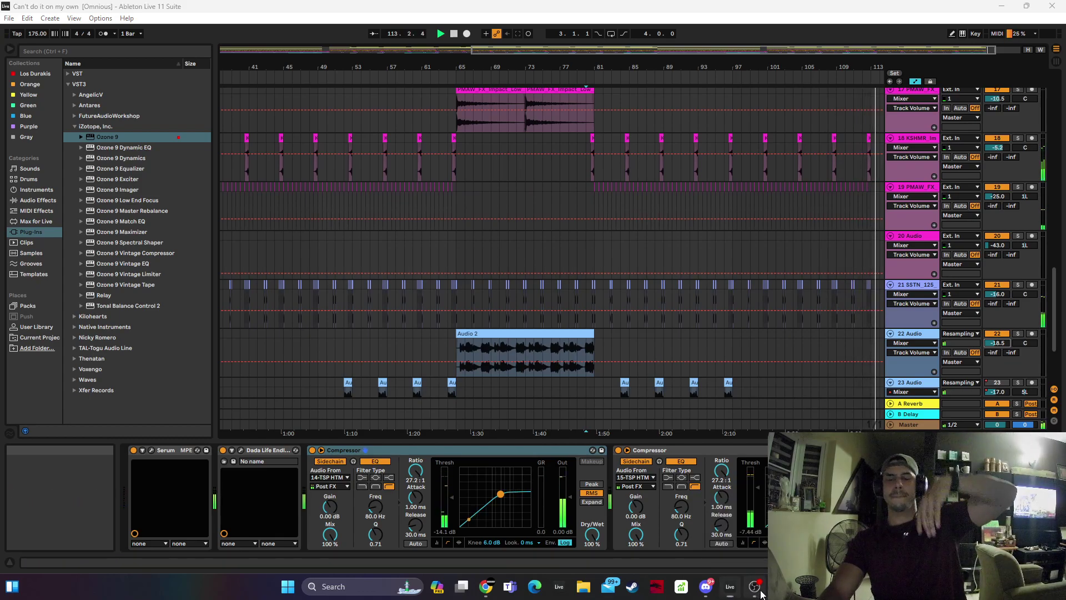